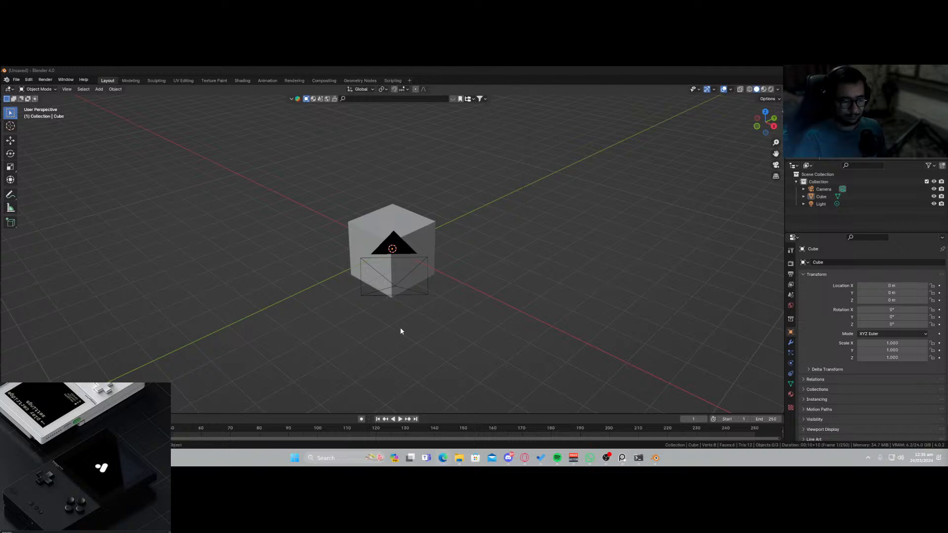
# Split the 3D viewport into three side-by-side areas of roughly equal width.
pyautogui.moveTo(400, 327); pyautogui.dragTo(372, 332, button='middle')
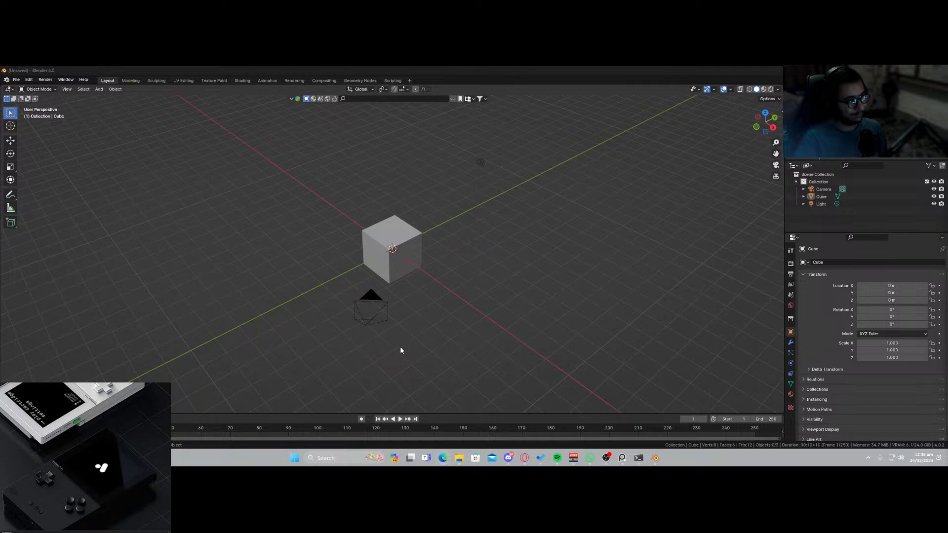
pyautogui.scroll(-3, 240, 297)
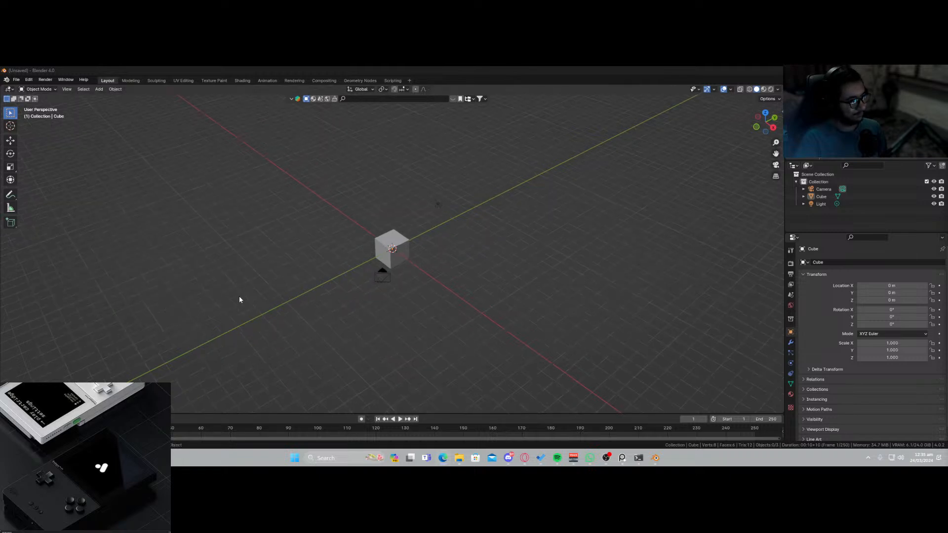
pyautogui.moveTo(3, 86); pyautogui.dragTo(548, 156)
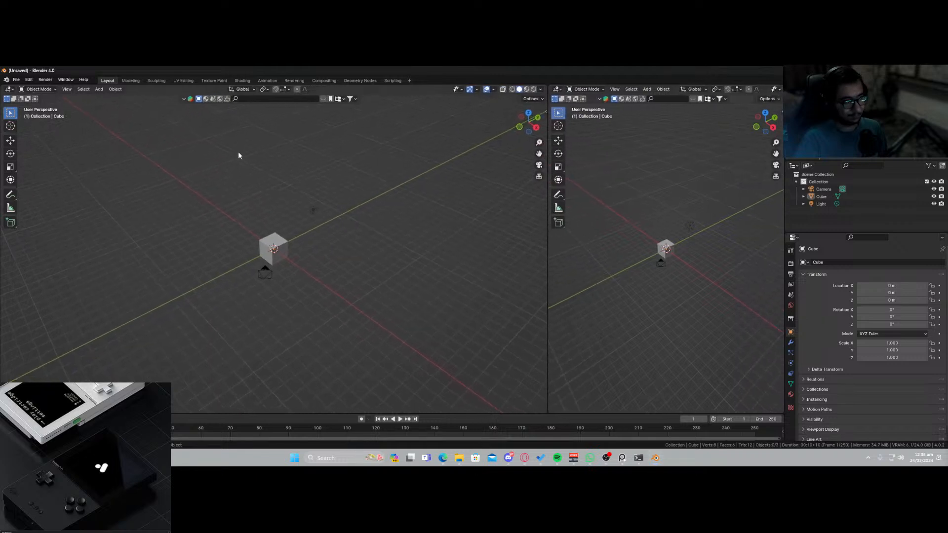
pyautogui.moveTo(4, 87); pyautogui.dragTo(262, 136)
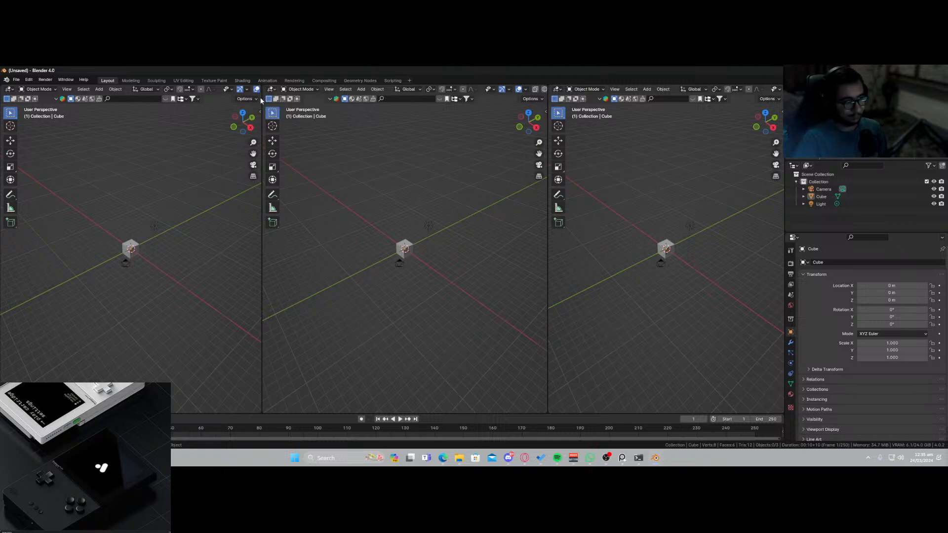
pyautogui.moveTo(259, 98); pyautogui.dragTo(278, 98)
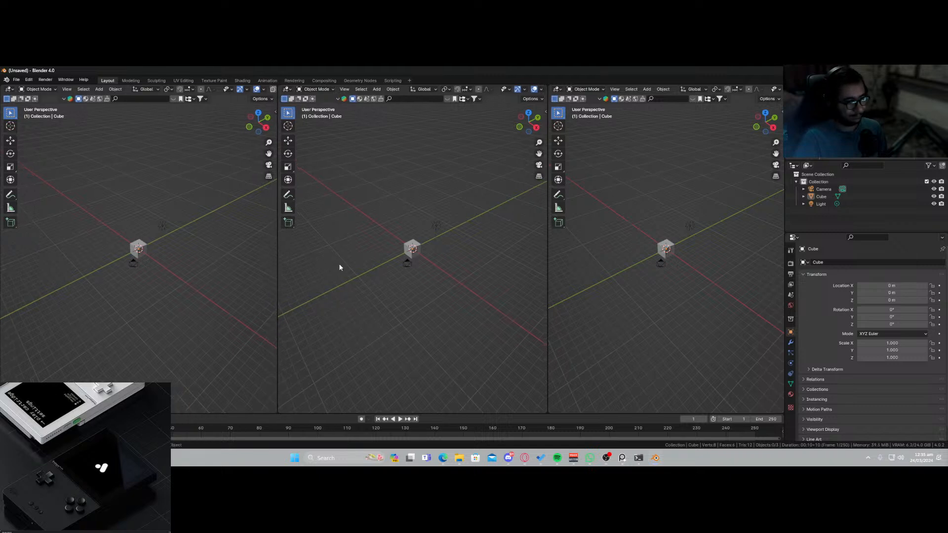
pyautogui.moveTo(276, 271); pyautogui.dragTo(293, 276)
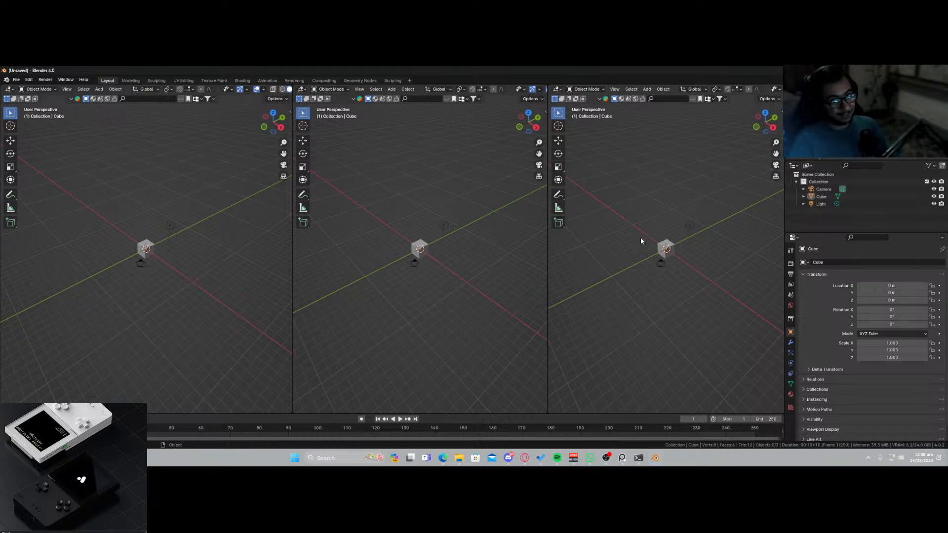
# Change the 3D viewport nearest the Outliner to a Shader Editor.
pyautogui.click(557, 89)
pyautogui.click(557, 90)
pyautogui.click(557, 89)
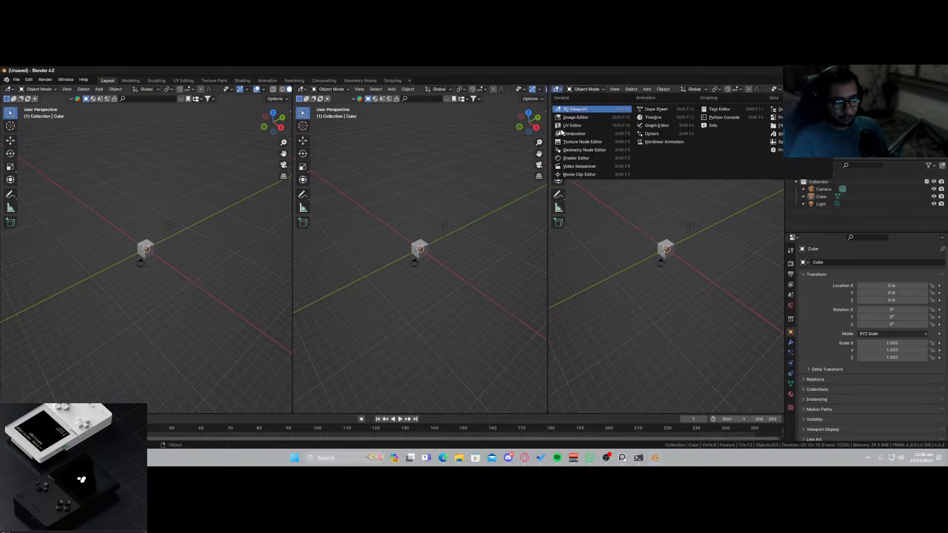
pyautogui.click(576, 158)
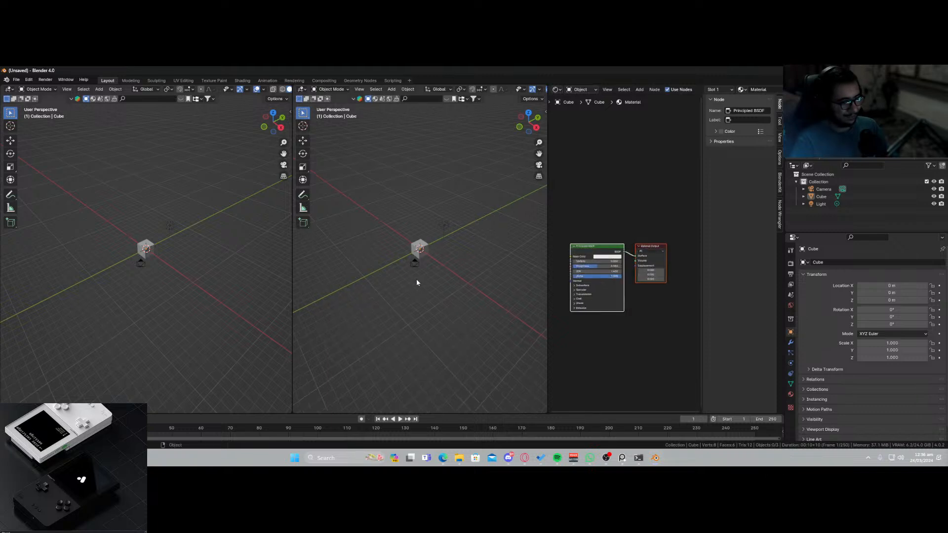
# Switch the middle viewport to the camera view and set the output resolution to 1080 × 1920 px.
pyautogui.press('KP_0')
pyautogui.click(443, 294)
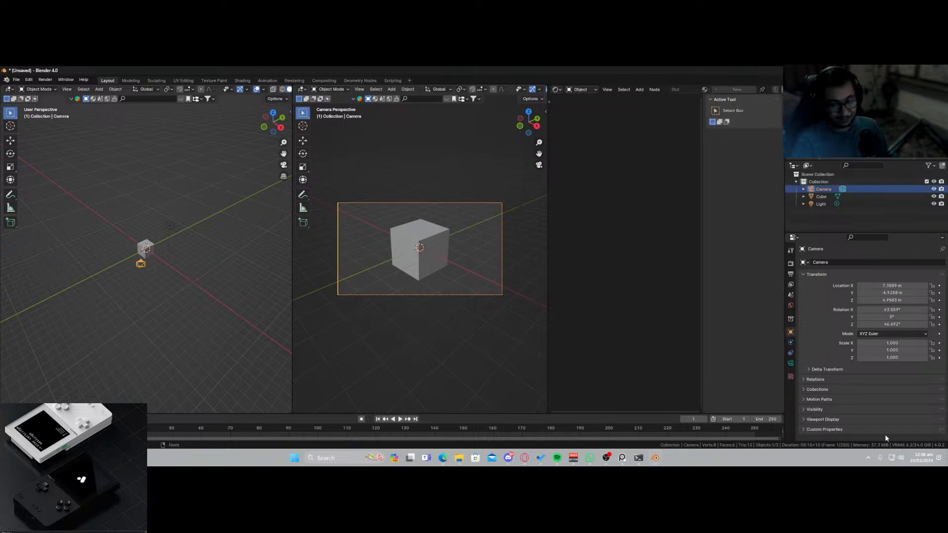
pyautogui.click(790, 275)
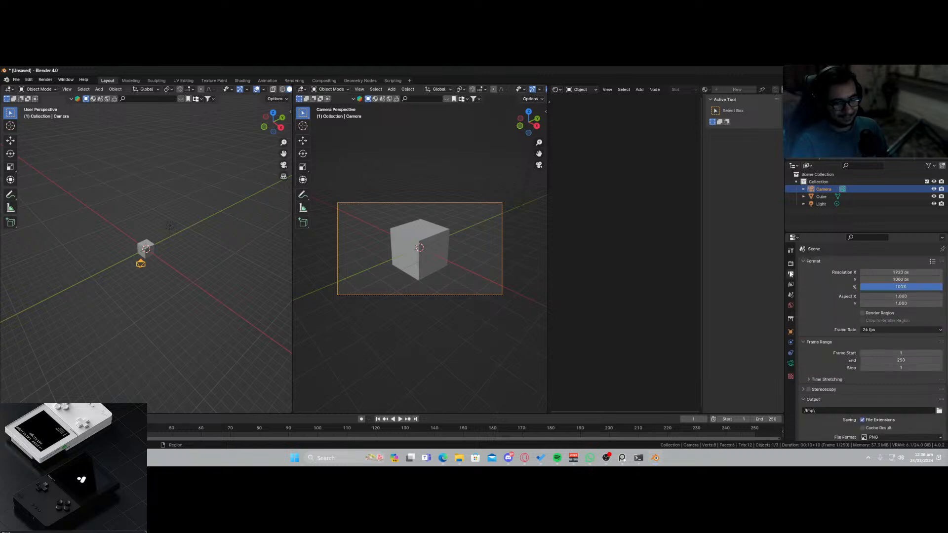
pyautogui.click(886, 273)
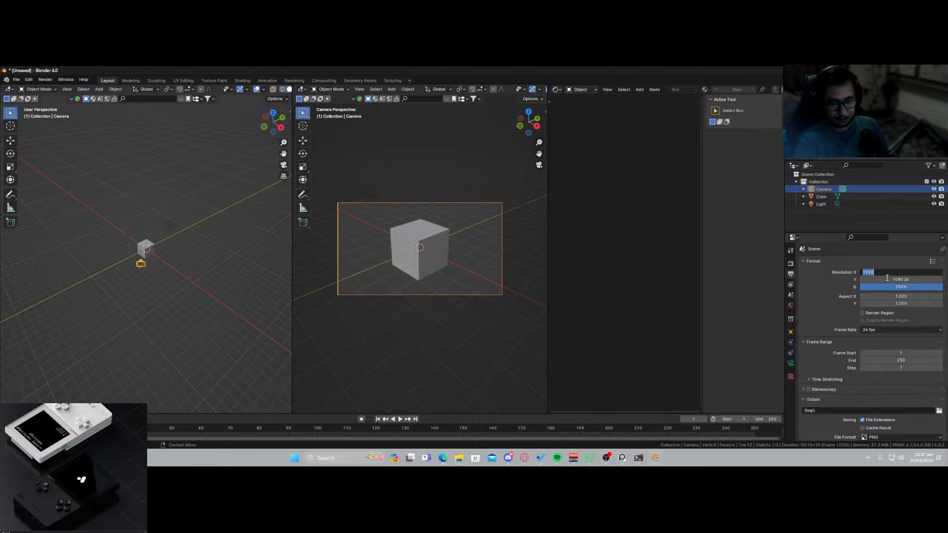
pyautogui.write('1080')
pyautogui.press('Tab')
pyautogui.write('1920')
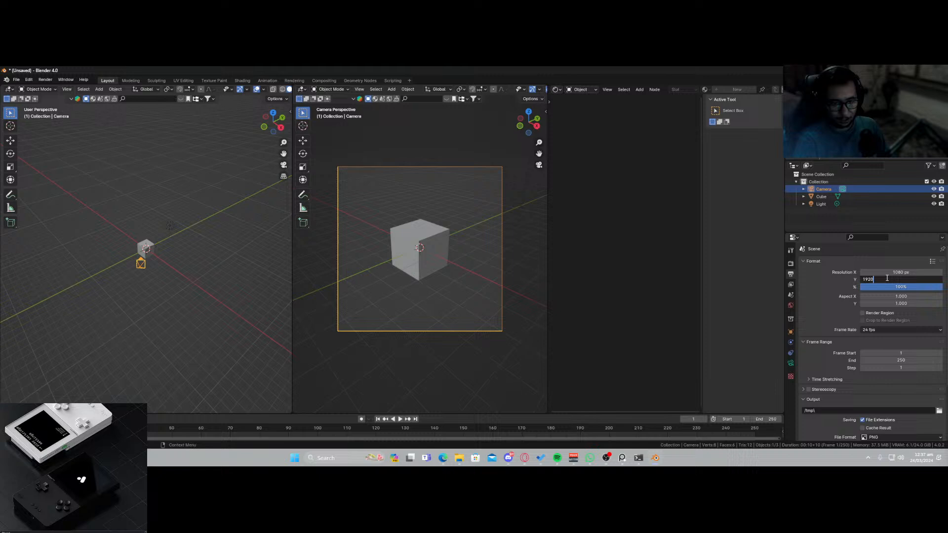
pyautogui.press('Return')
pyautogui.press('Home')
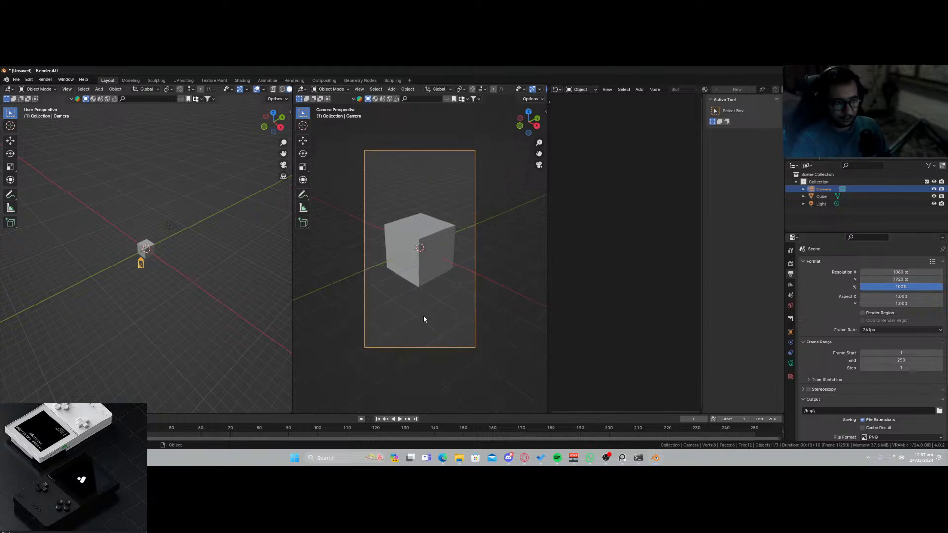
pyautogui.scroll(-2, 501, 94)
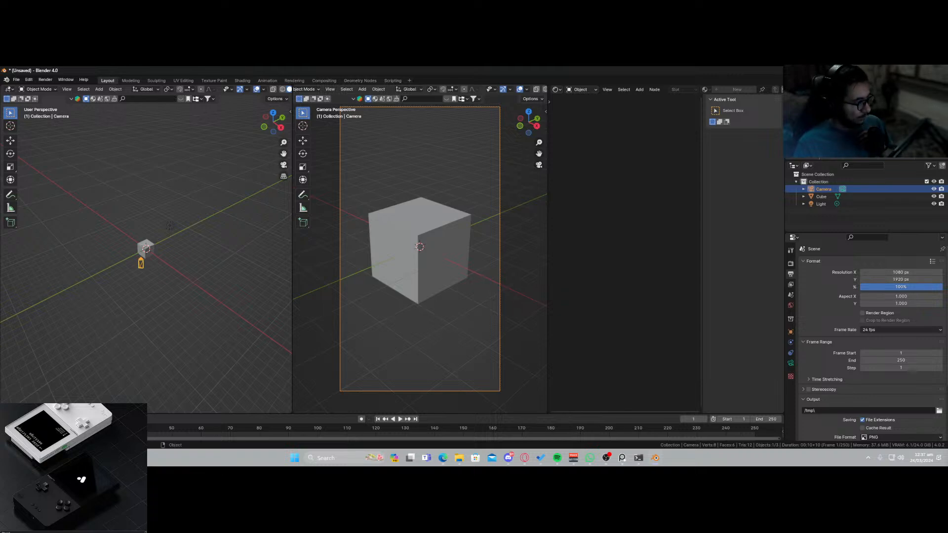
# Switch to Voicemeeter Banana and try routing the HyperX microphone to output A1.
pyautogui.click(573, 458)
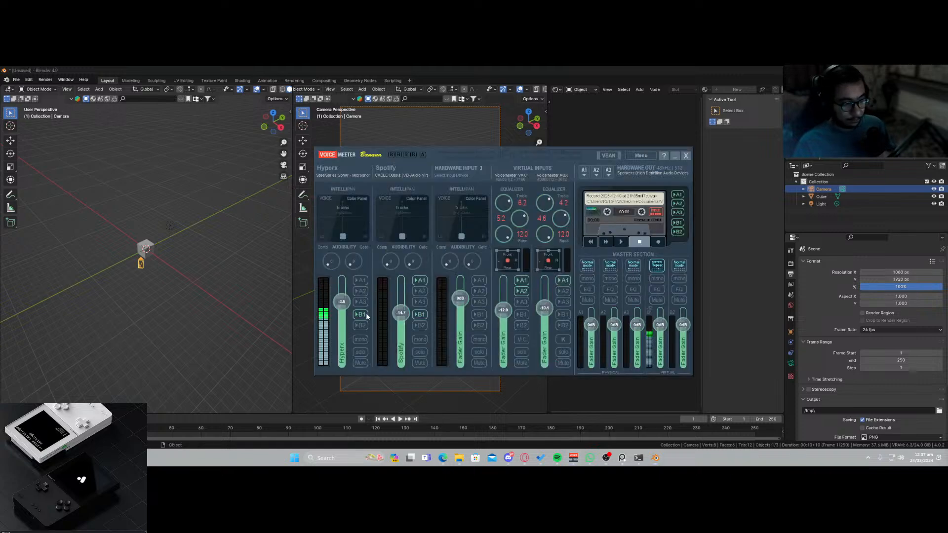
pyautogui.click(364, 281)
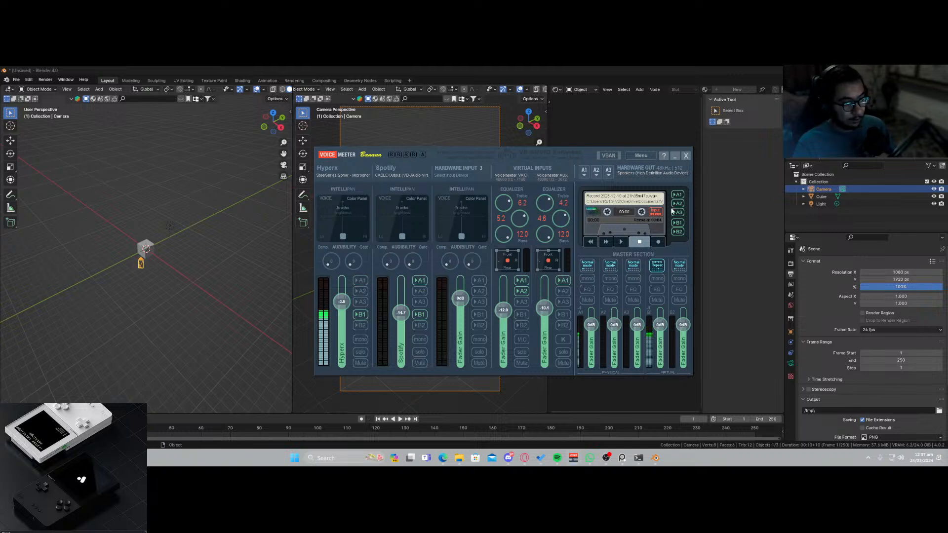
pyautogui.click(675, 155)
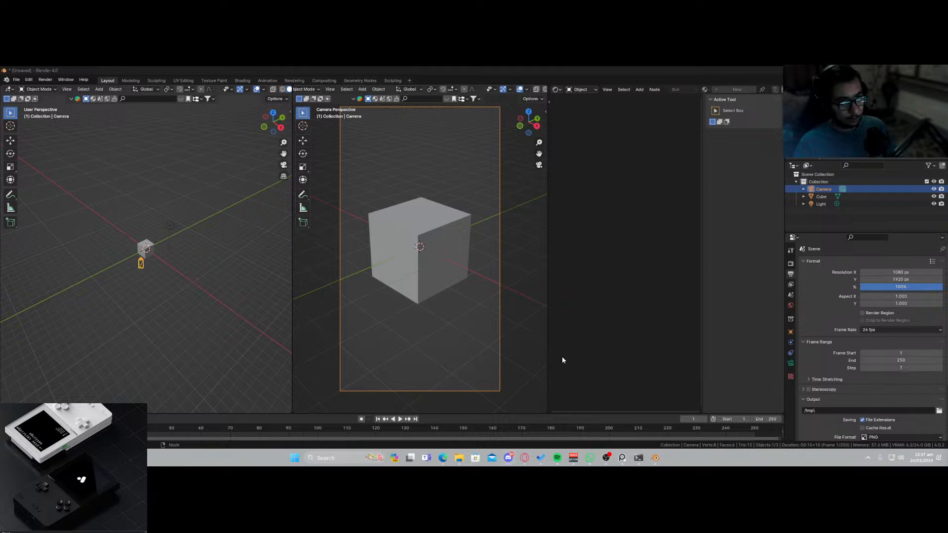
# Quit NVIDIA Broadcast, start it again and close its window.
pyautogui.click(868, 458)
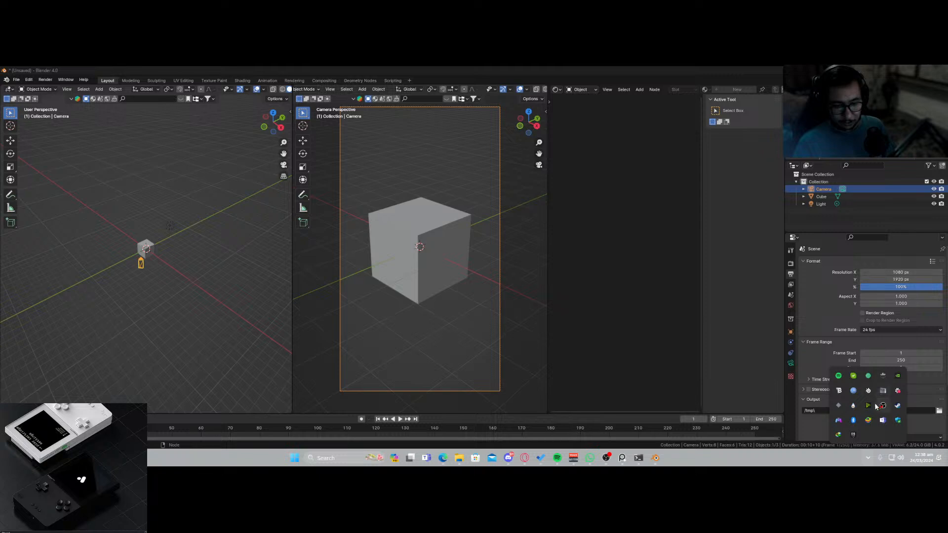
pyautogui.rightClick(868, 407)
pyautogui.click(881, 374)
pyautogui.click(674, 326)
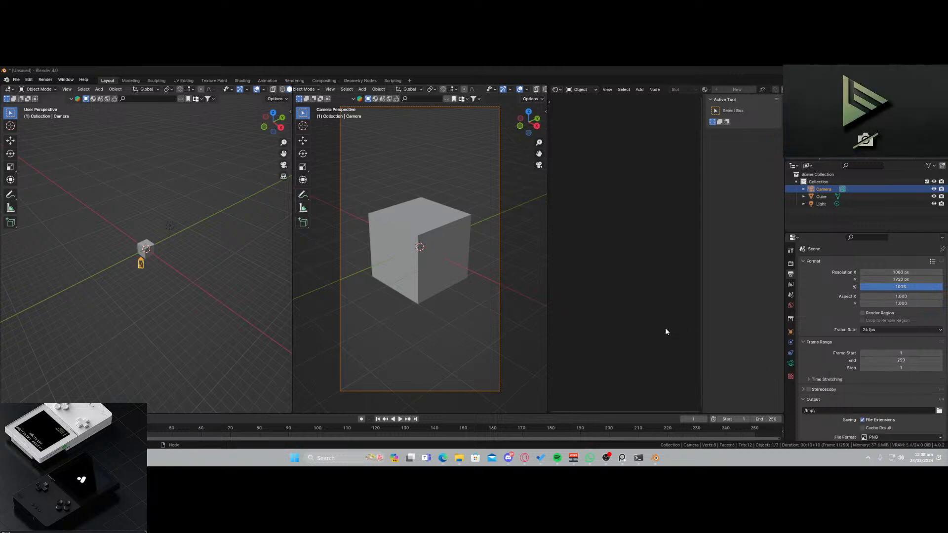
pyautogui.press('super')
pyautogui.write('brodie lee')
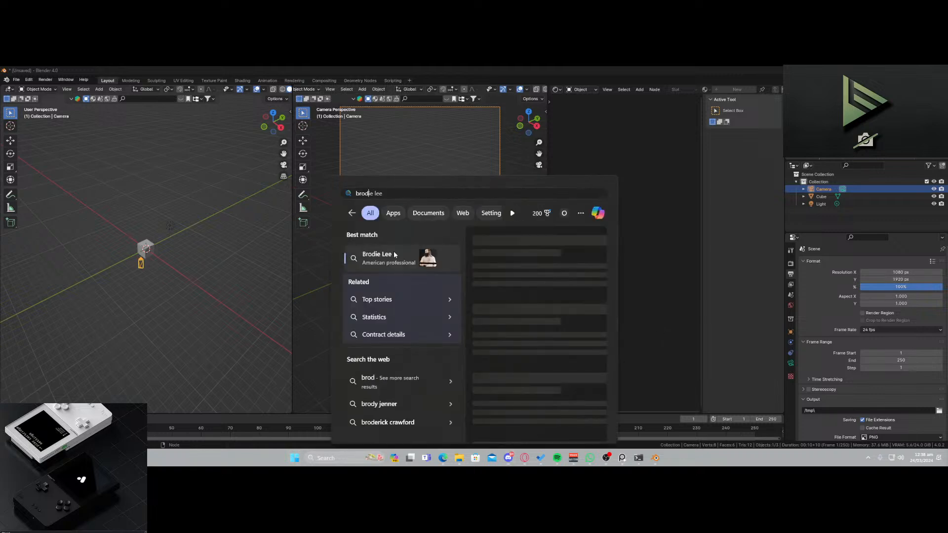
pyautogui.press('BackSpace')
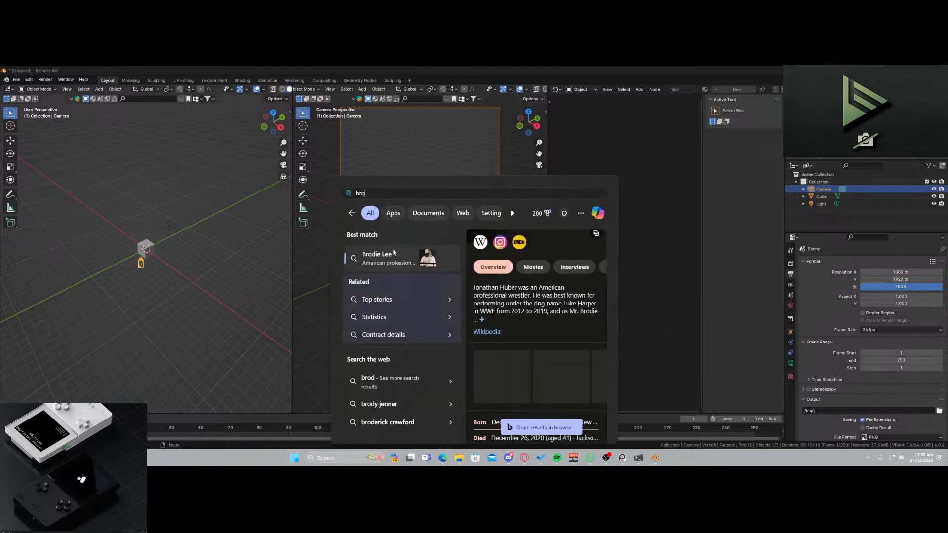
pyautogui.click(394, 256)
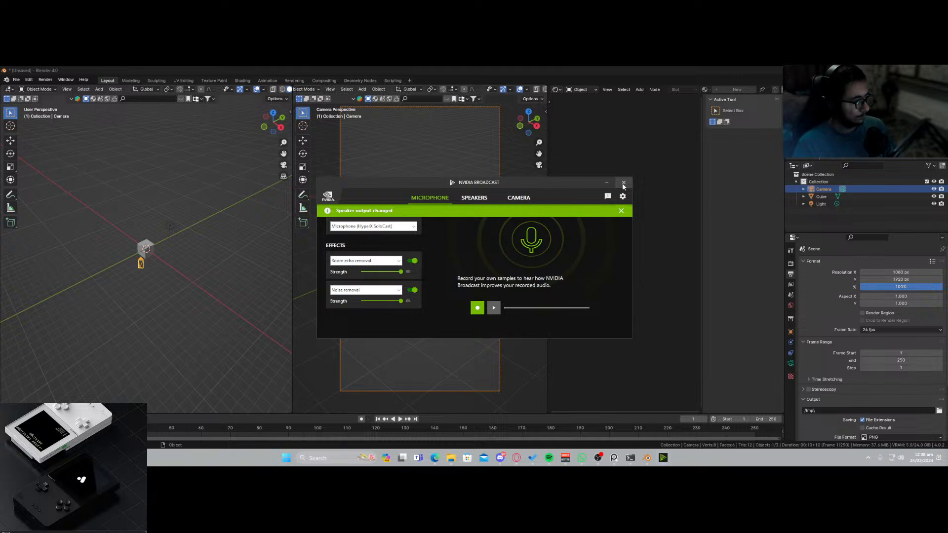
pyautogui.click(623, 183)
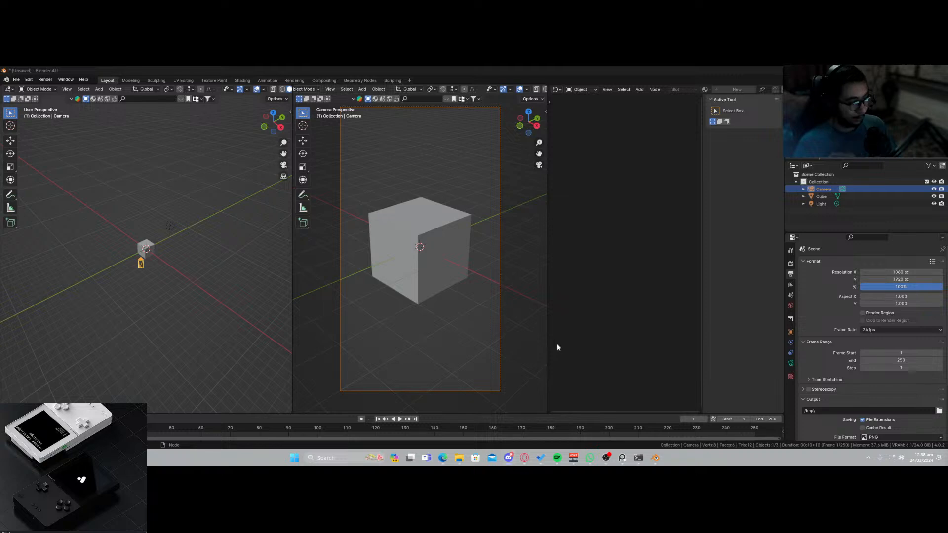
# Hide the gizmos, overlays and toolbar in the camera viewport.
pyautogui.click(523, 337)
pyautogui.click(500, 195)
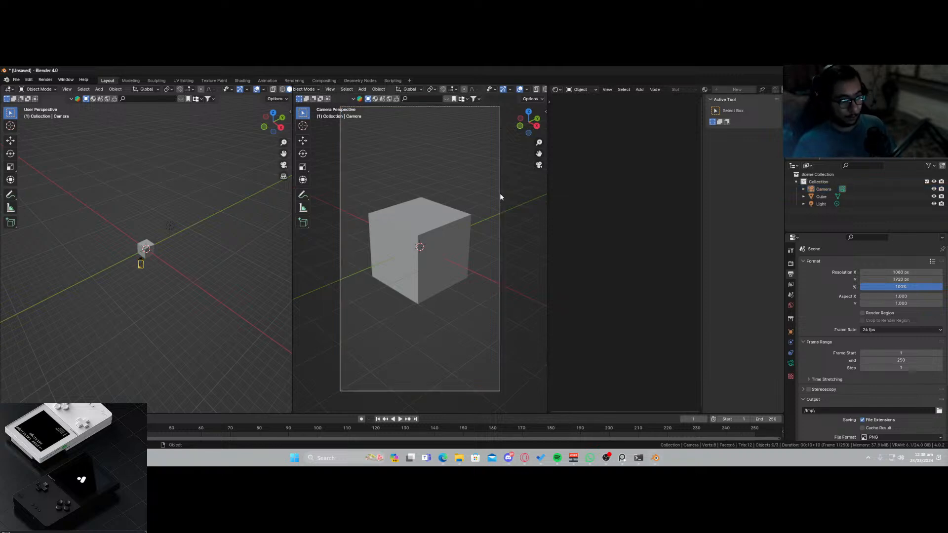
pyautogui.click(505, 142)
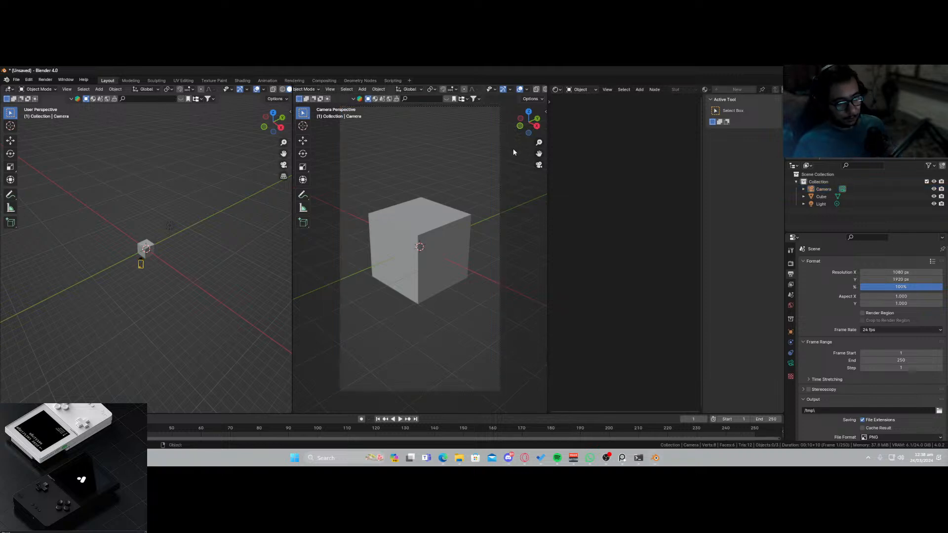
pyautogui.click(501, 214)
pyautogui.click(509, 220)
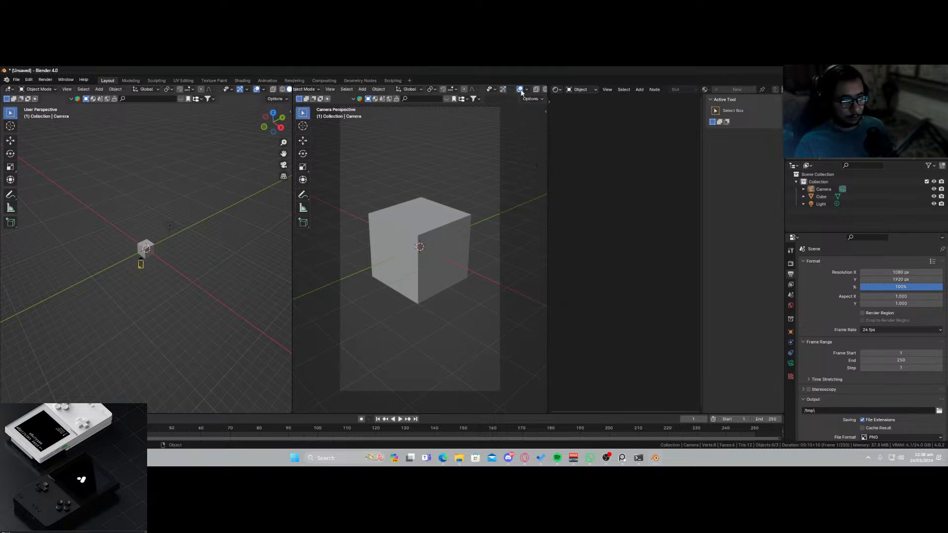
pyautogui.click(520, 89)
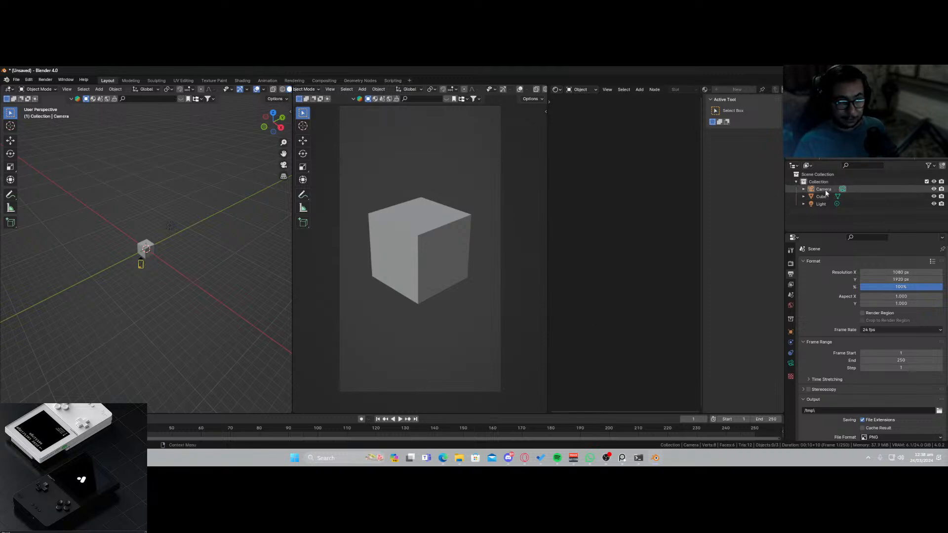
pyautogui.press('t')
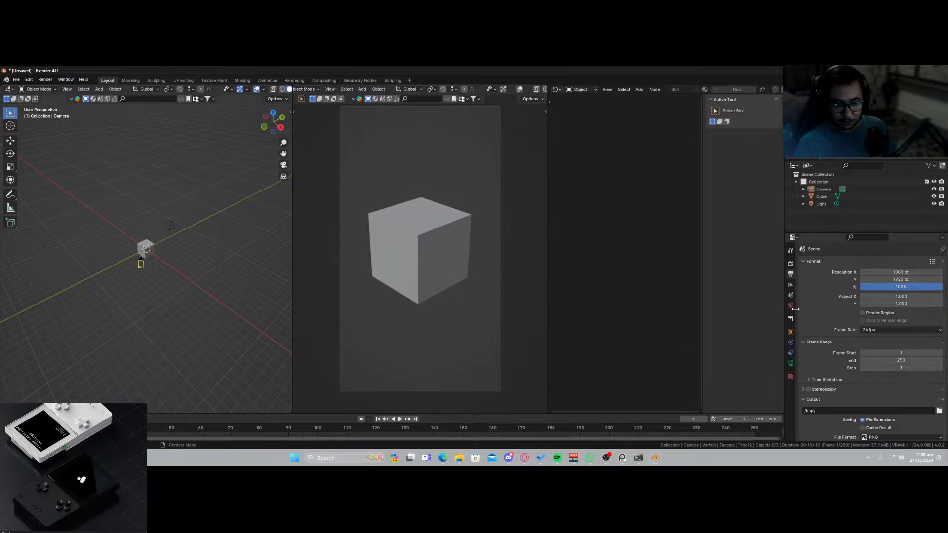
# Set the camera's passepartout to 1.000 in its viewport display settings.
pyautogui.click(791, 364)
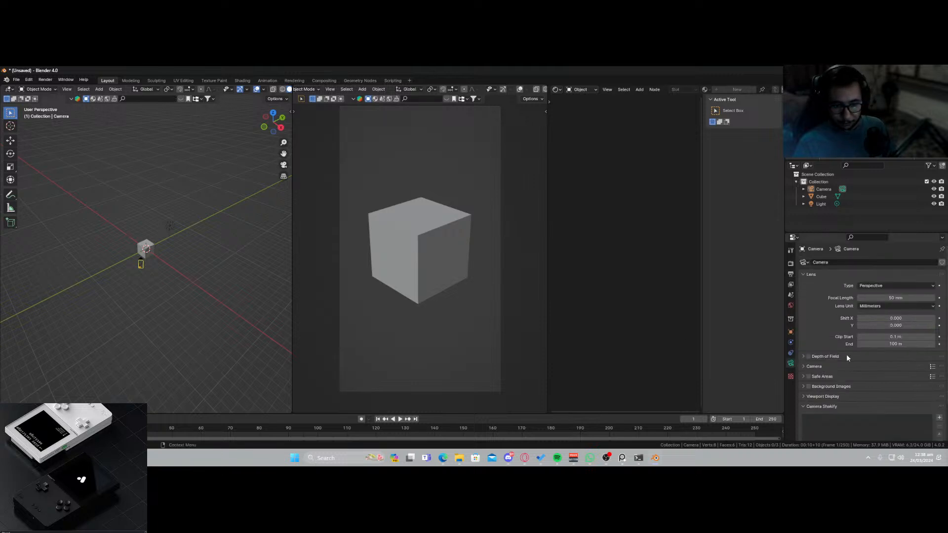
pyautogui.scroll(-3, 846, 355)
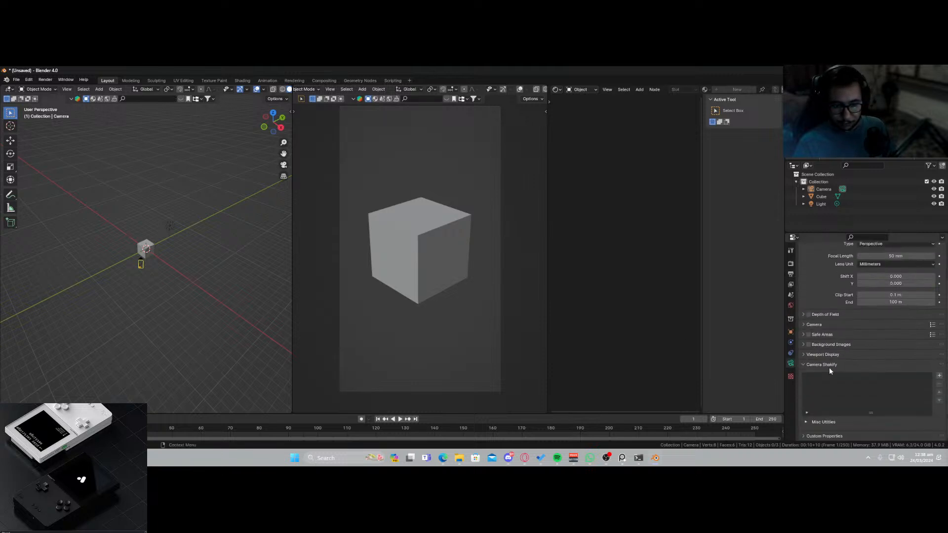
pyautogui.click(804, 355)
pyautogui.moveTo(883, 410); pyautogui.dragTo(935, 410)
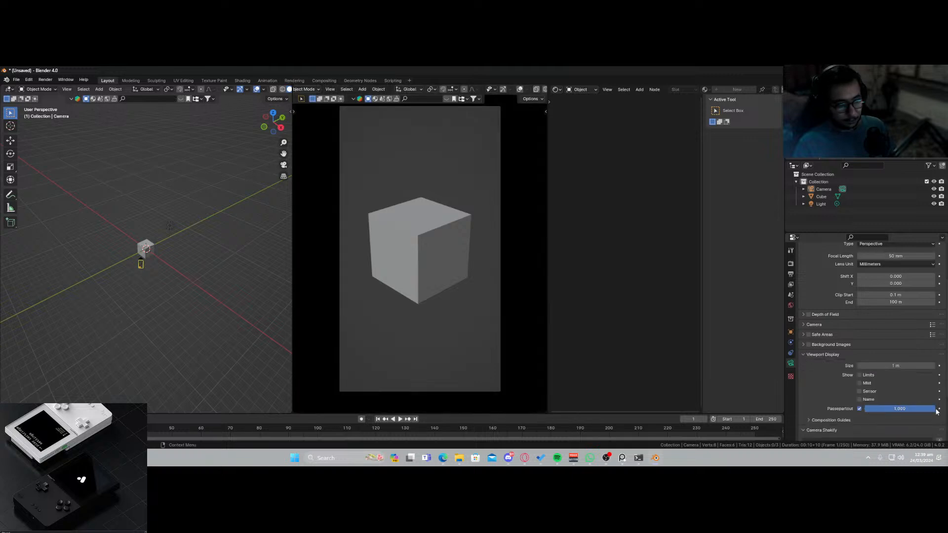
# Hide the header of the camera viewport.
pyautogui.rightClick(434, 90)
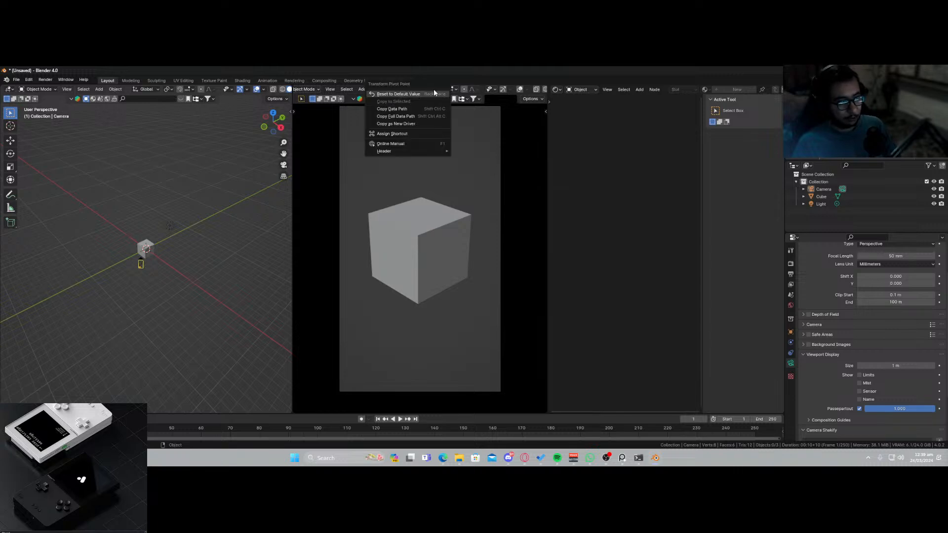
pyautogui.rightClick(455, 91)
pyautogui.rightClick(456, 91)
pyautogui.moveTo(456, 93)
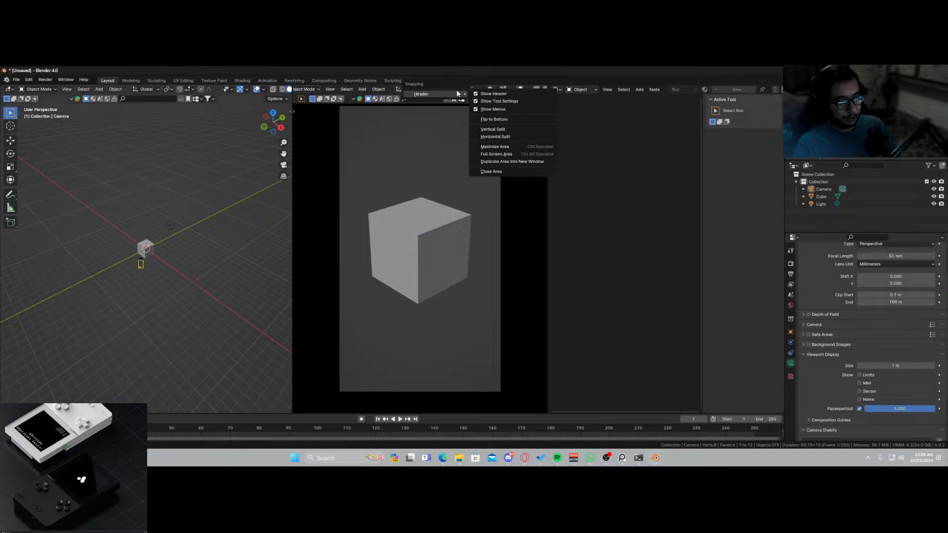
pyautogui.click(480, 94)
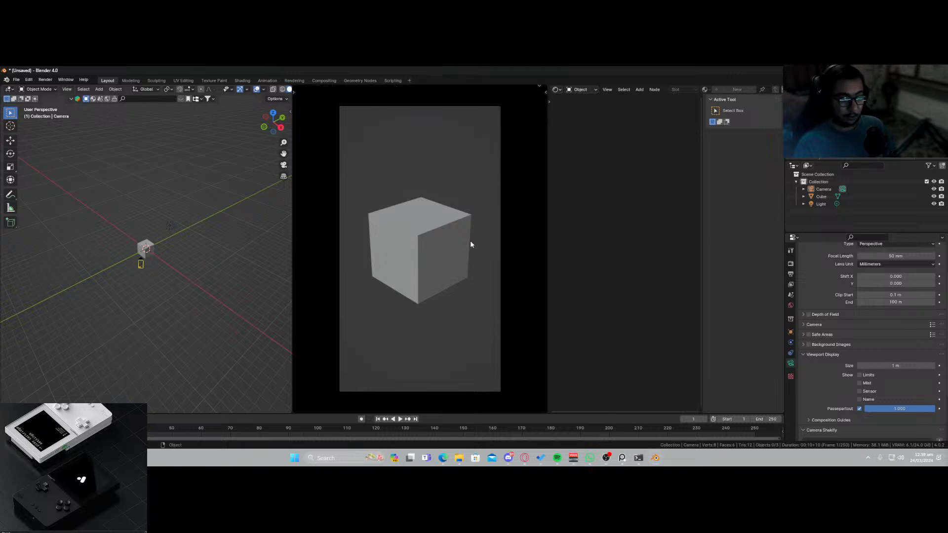
# Switch the scene's render engine to Octane.
pyautogui.click(791, 263)
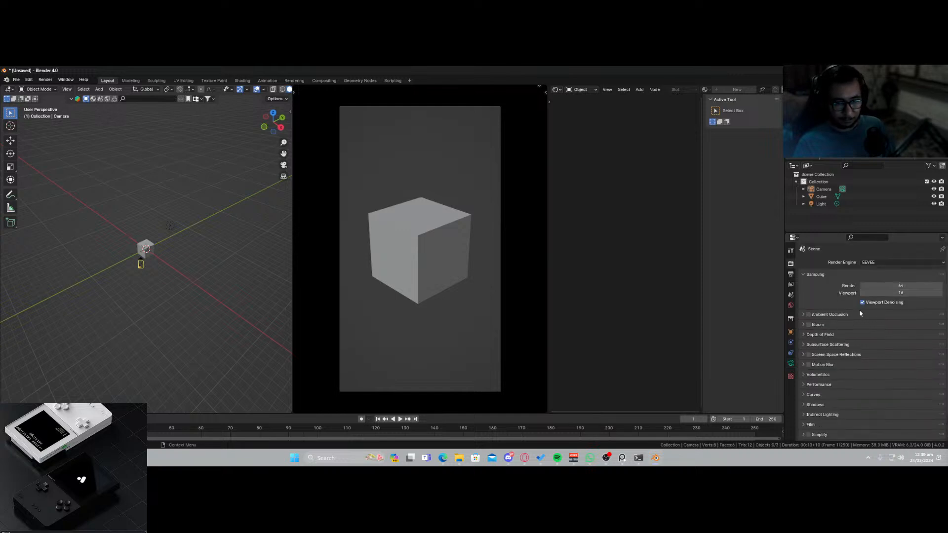
pyautogui.click(871, 264)
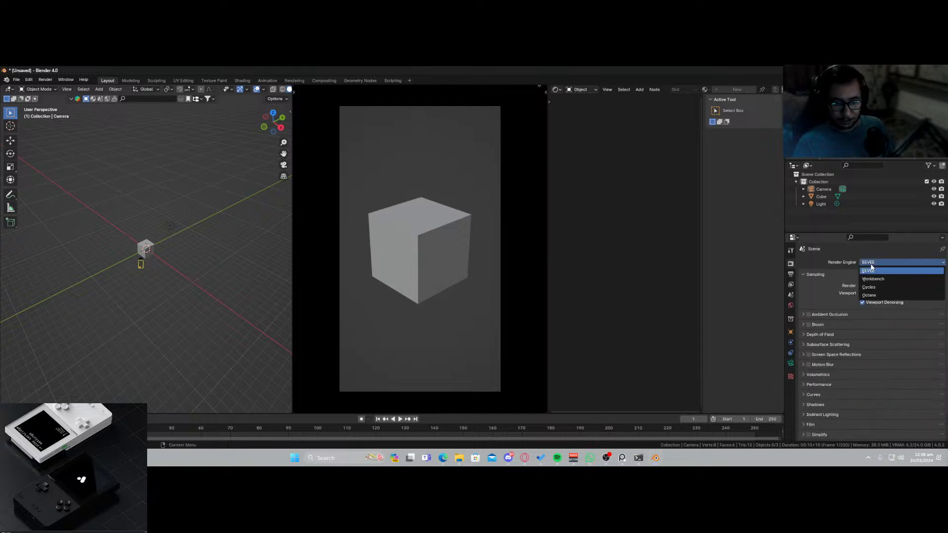
pyautogui.click(877, 294)
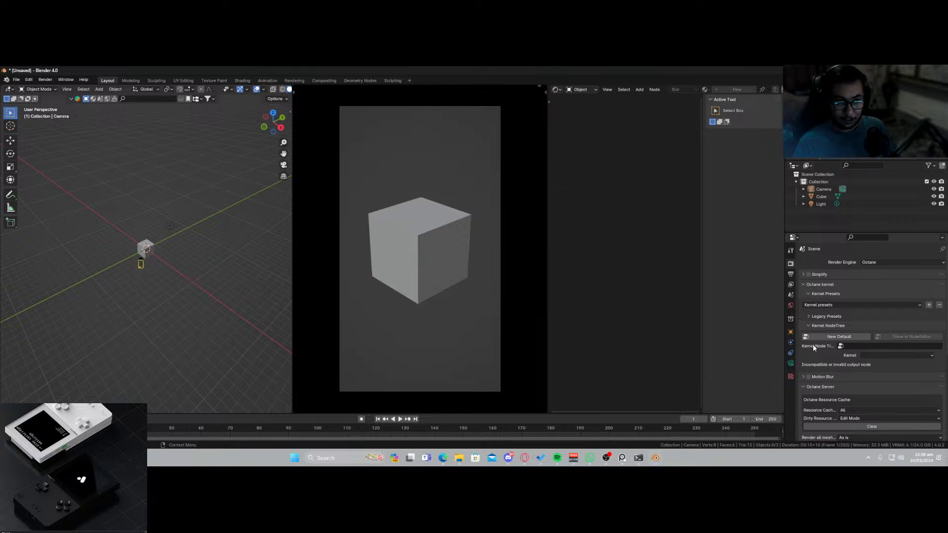
# Create a new default Octane kernel node tree and set its kernel type to Path tracing kernel.
pyautogui.click(829, 338)
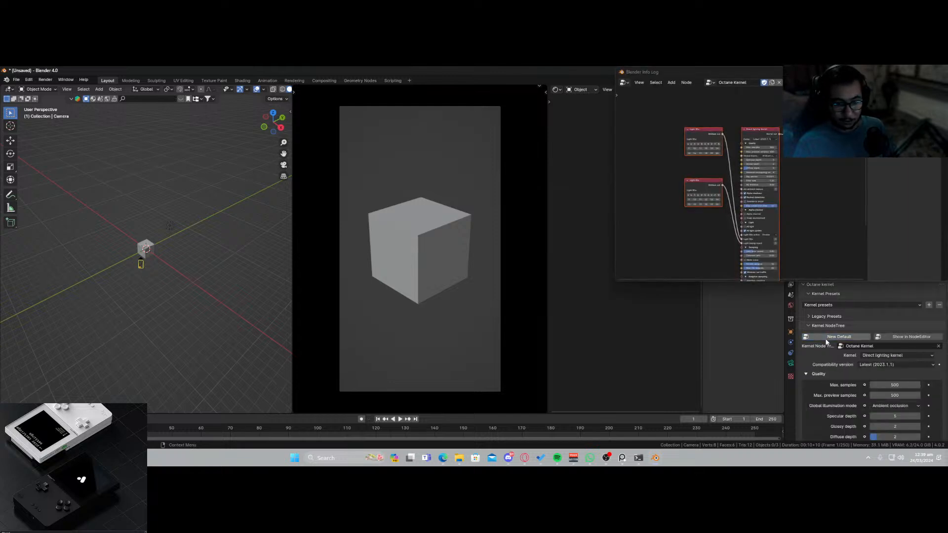
pyautogui.click(831, 437)
pyautogui.scroll(-3, 847, 385)
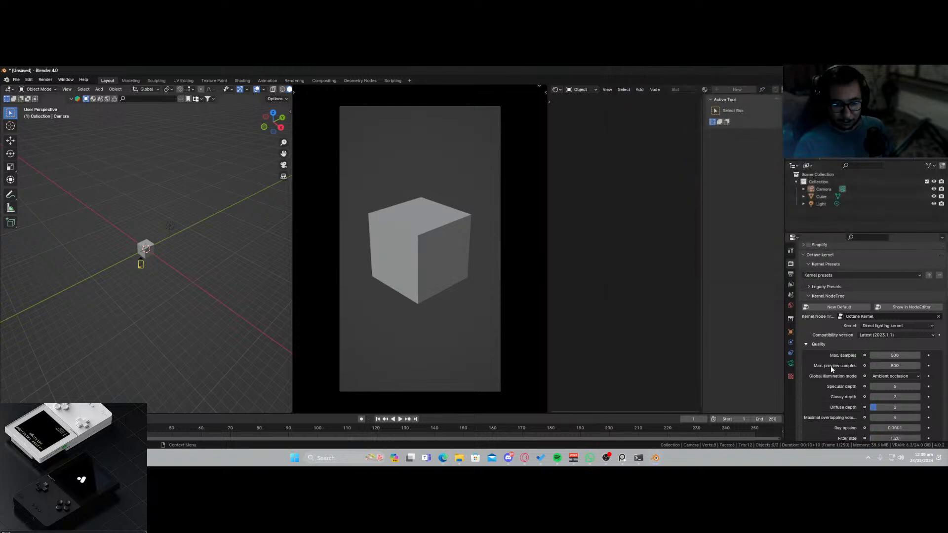
pyautogui.click(879, 312)
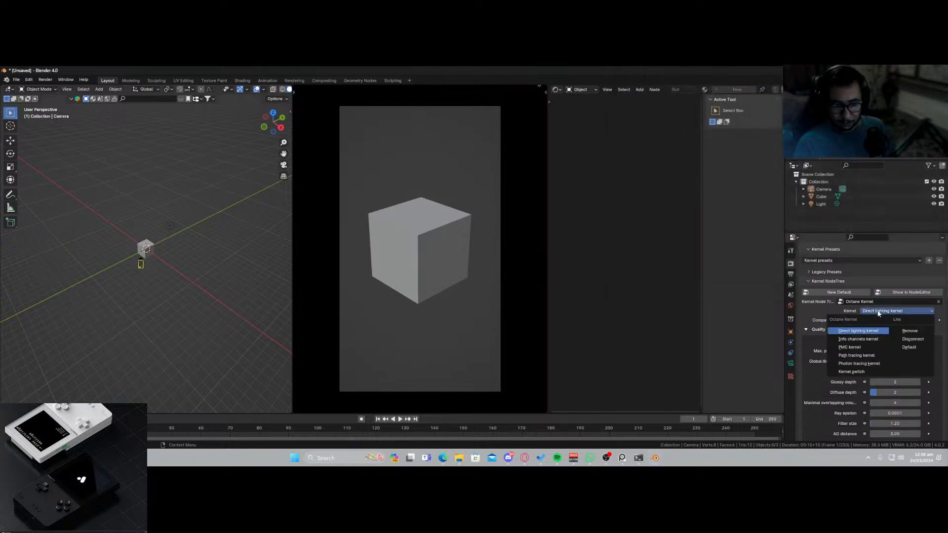
pyautogui.click(857, 356)
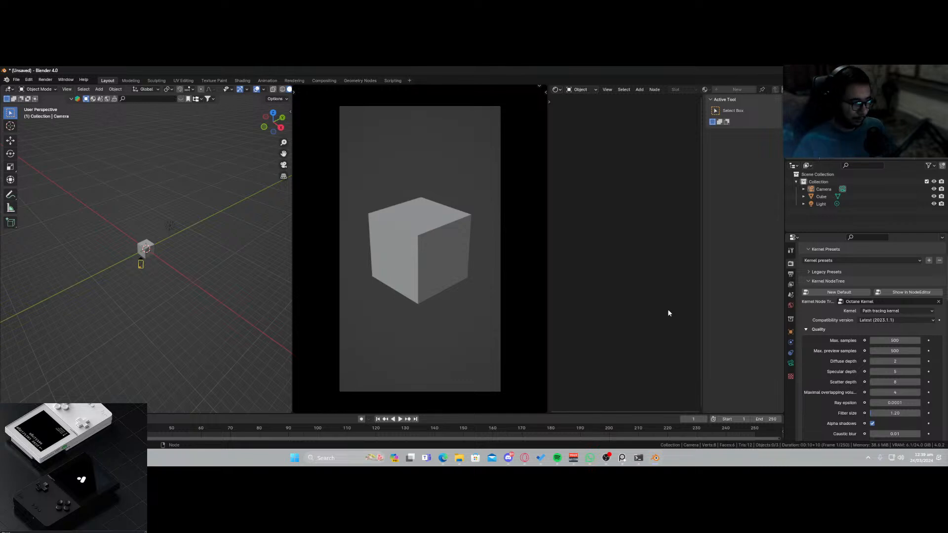
# Start saving the scene and create a folder called Gameboy inside F:\Live.
pyautogui.hotkey('ctrl', 's')
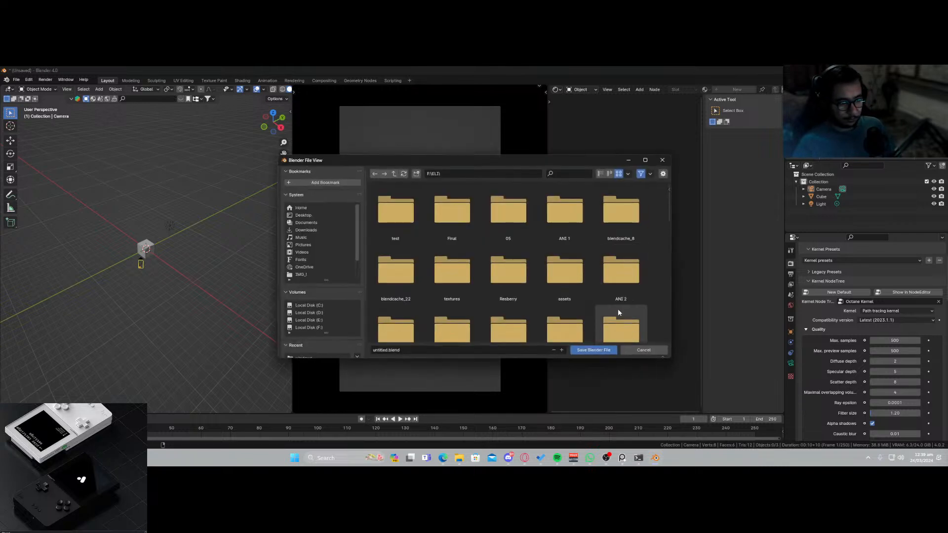
pyautogui.click(322, 330)
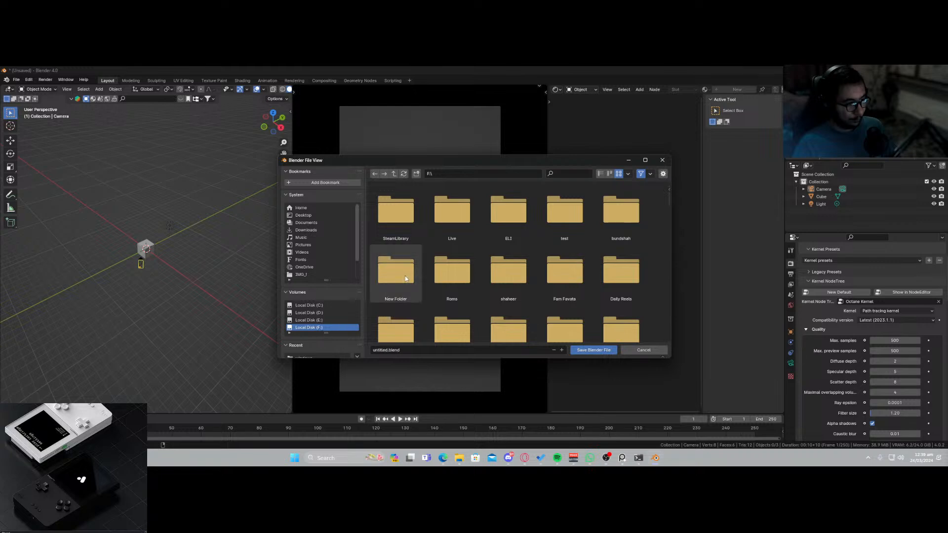
pyautogui.click(451, 216)
pyautogui.doubleClick(451, 216)
pyautogui.click(416, 174)
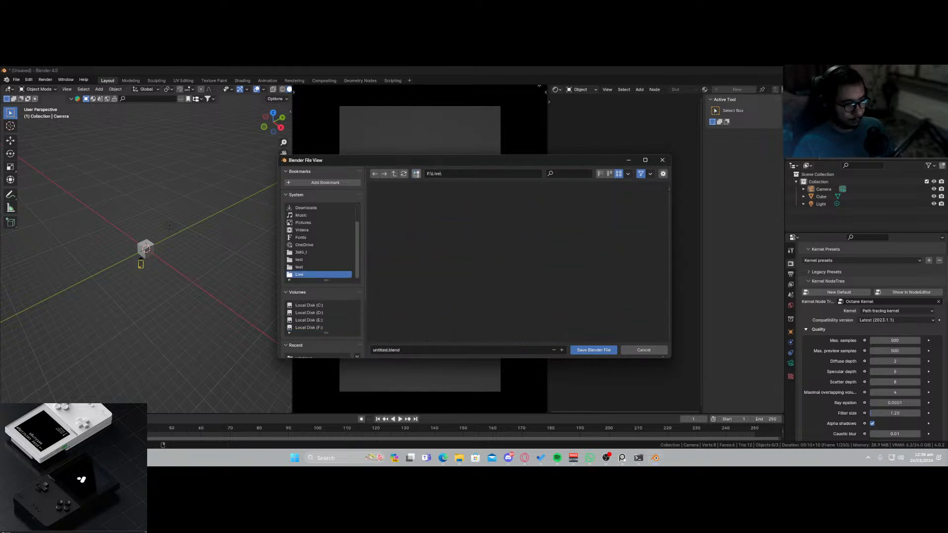
pyautogui.write('Gameboy')
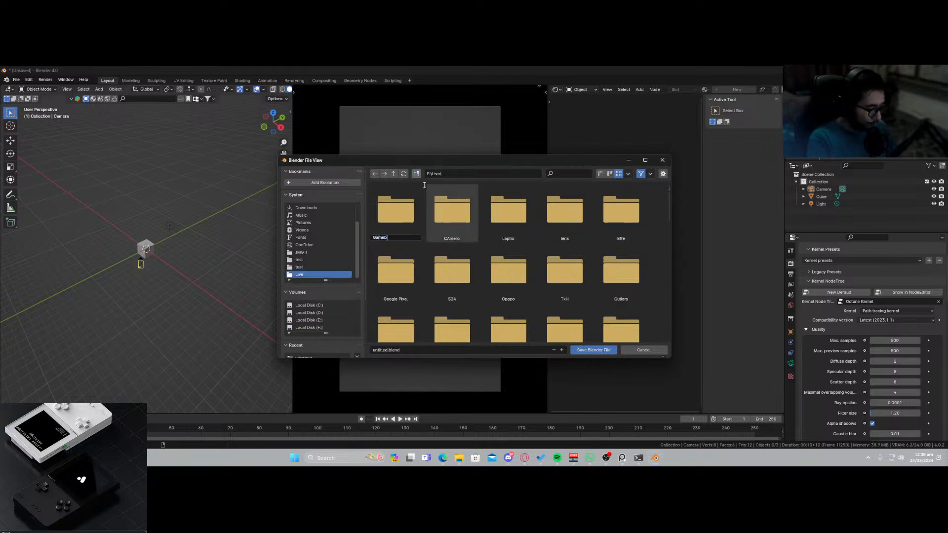
pyautogui.press('Return')
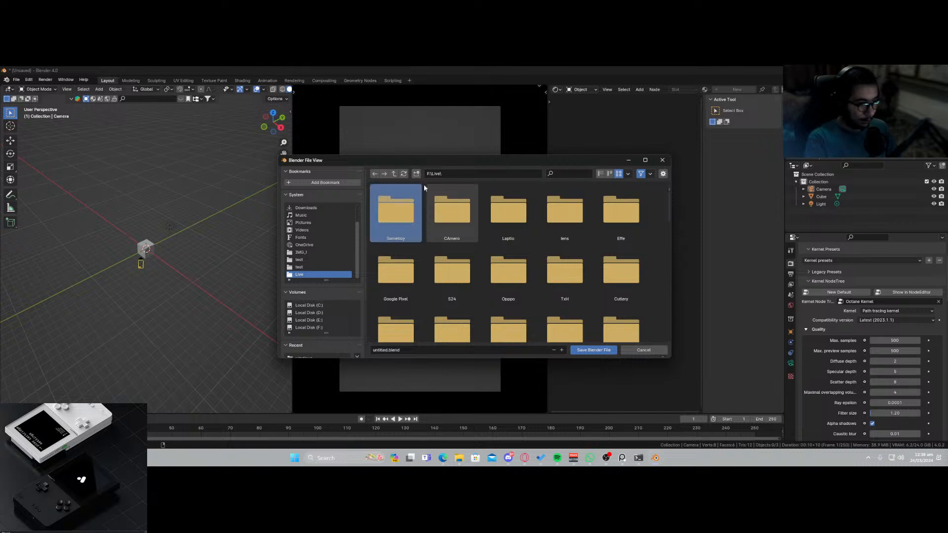
# Save the scene as 1.blend in the Gameboy folder.
pyautogui.doubleClick(399, 209)
pyautogui.click(464, 349)
pyautogui.write('1')
pyautogui.press('Return')
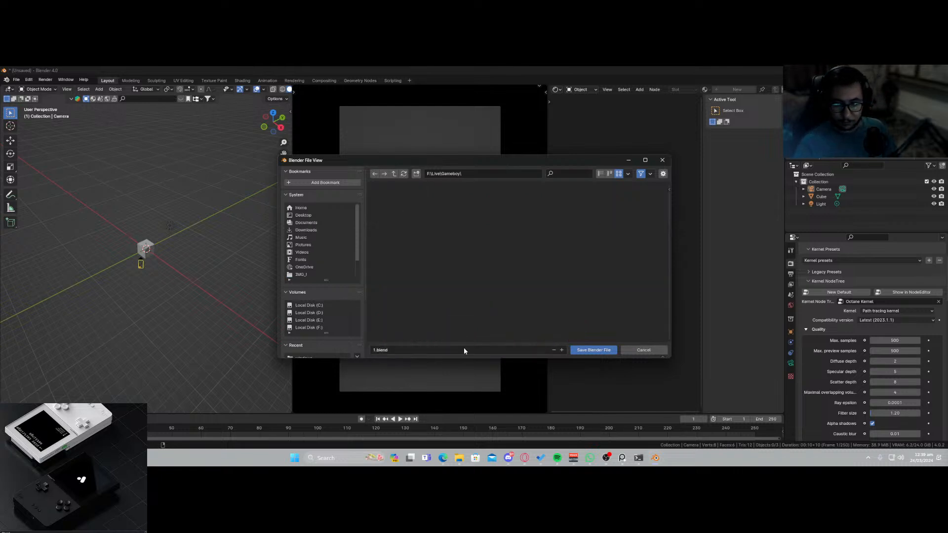
pyautogui.click(585, 349)
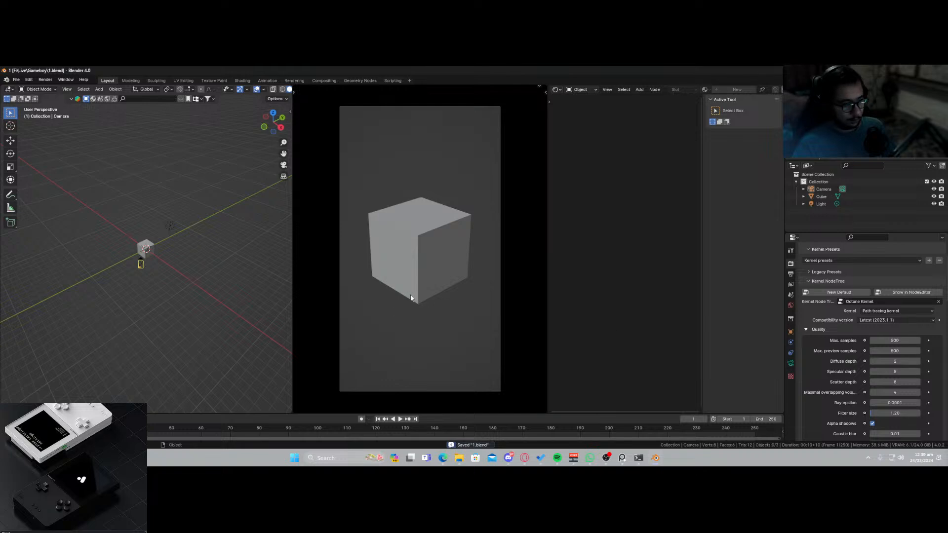
# Switch the camera viewport to rendered shading and delete the default cube and light.
pyautogui.press('z')
pyautogui.click(420, 322)
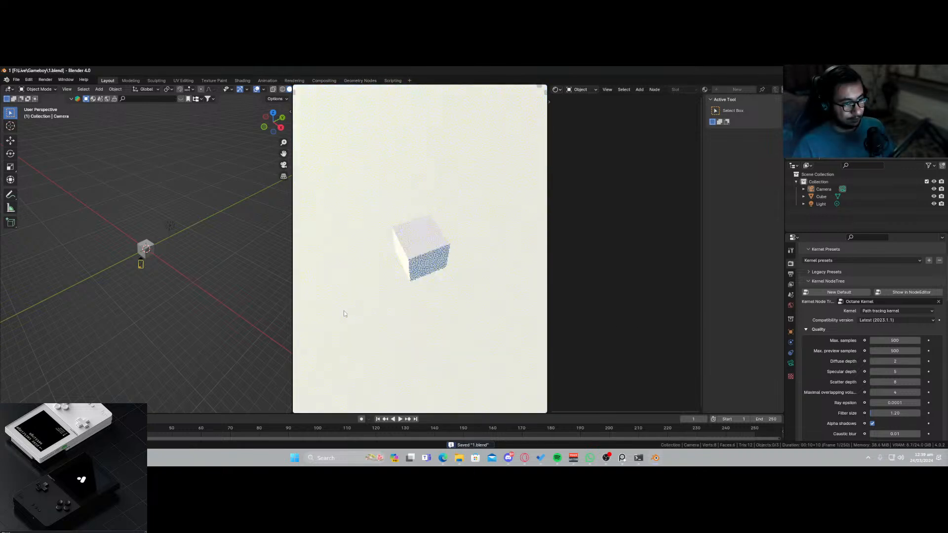
pyautogui.click(430, 271)
pyautogui.press('Delete')
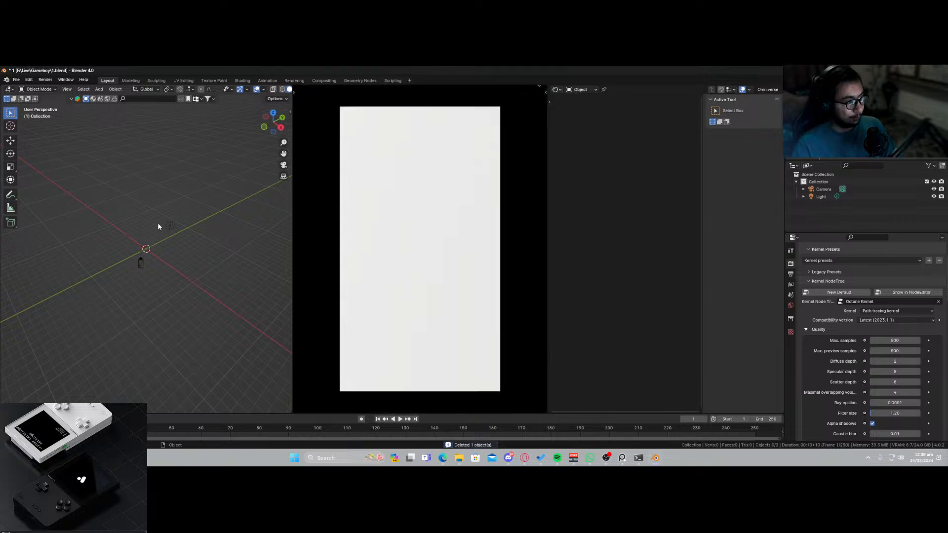
pyautogui.click(170, 227)
pyautogui.press('Delete')
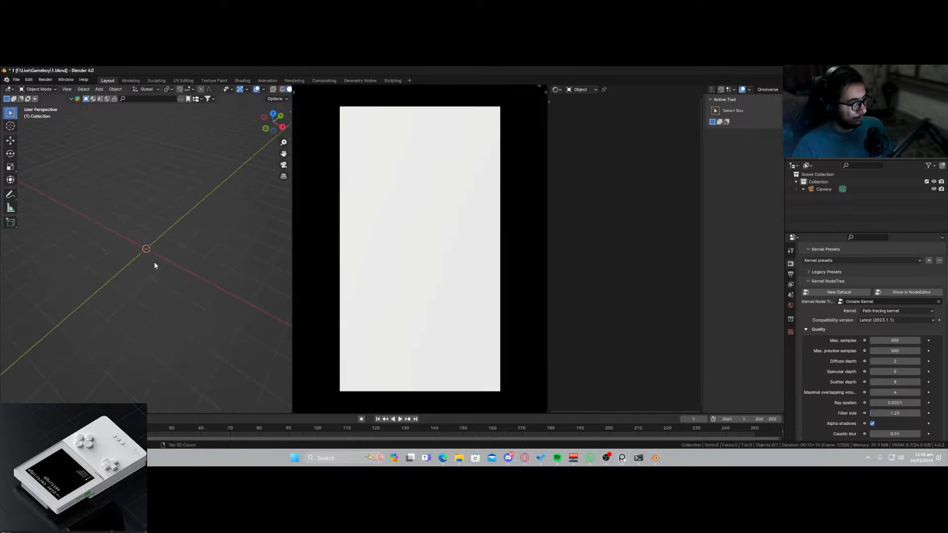
# Add a cube at the origin and flatten it along Z to roughly a quarter of its height.
pyautogui.hotkey('shift', 'a')
pyautogui.moveTo(152, 272)
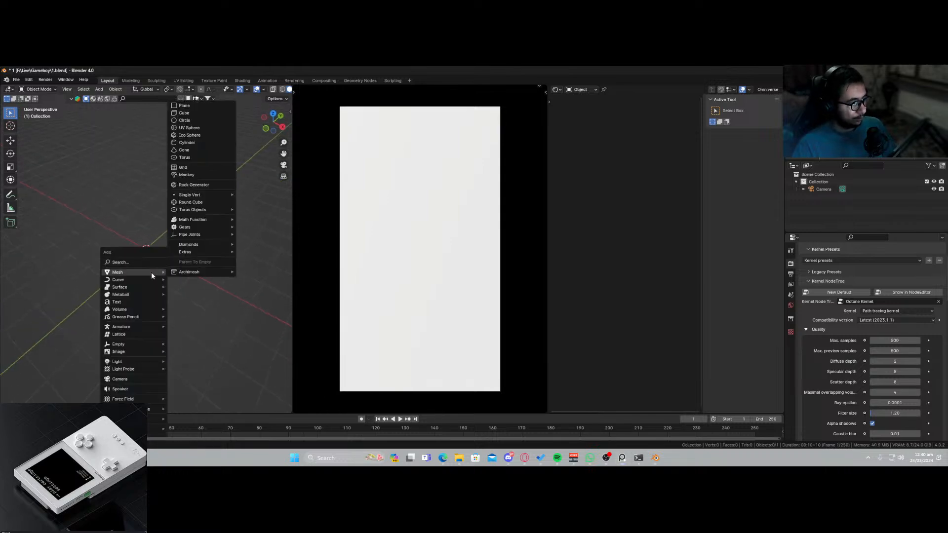
pyautogui.click(184, 113)
pyautogui.press('s')
pyautogui.press('z')
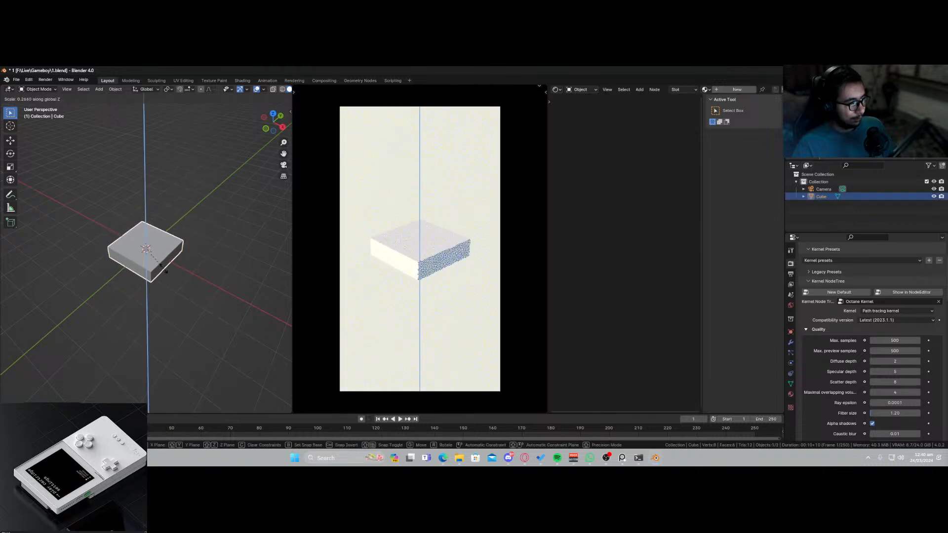
pyautogui.click(158, 267)
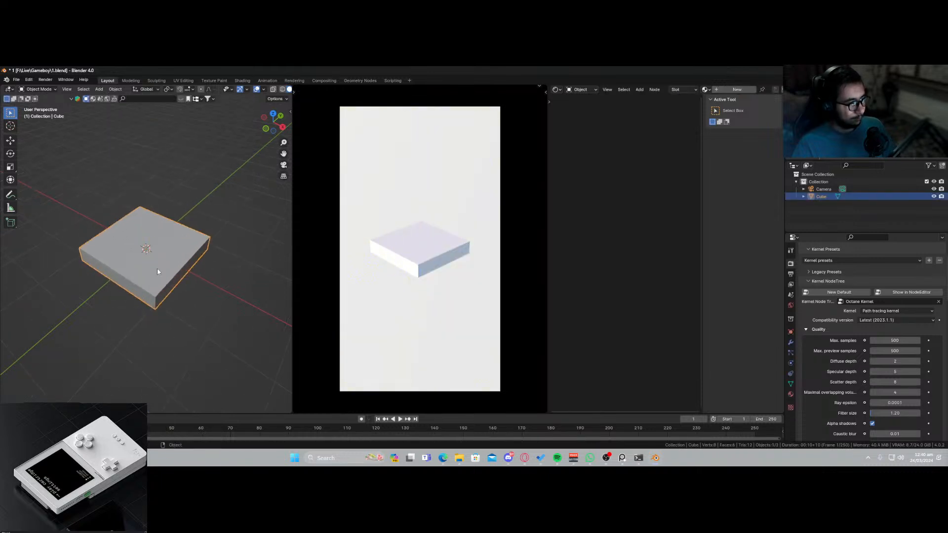
# Stretch the flattened cube along Y to about twice its length.
pyautogui.scroll(4, 157, 268)
pyautogui.moveTo(188, 283); pyautogui.dragTo(180, 293, button='middle')
pyautogui.press('s')
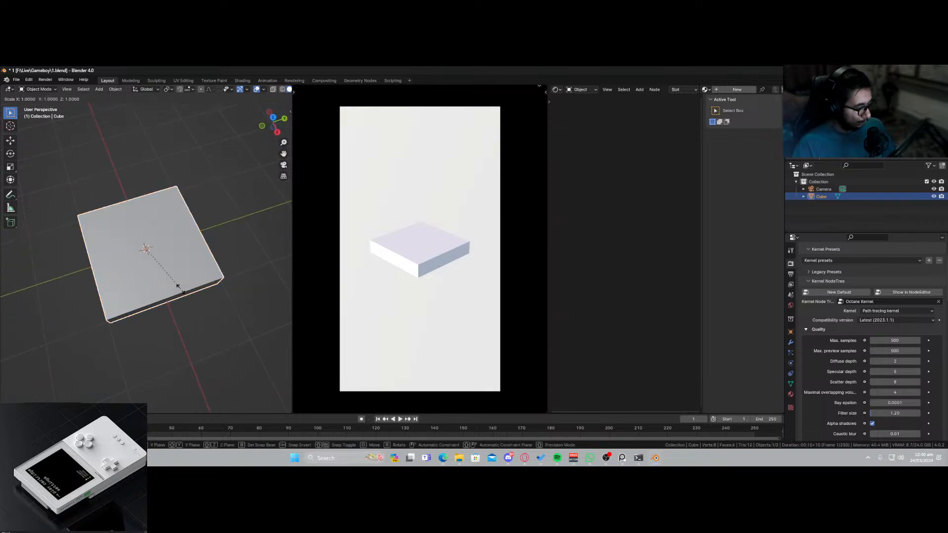
pyautogui.press('y')
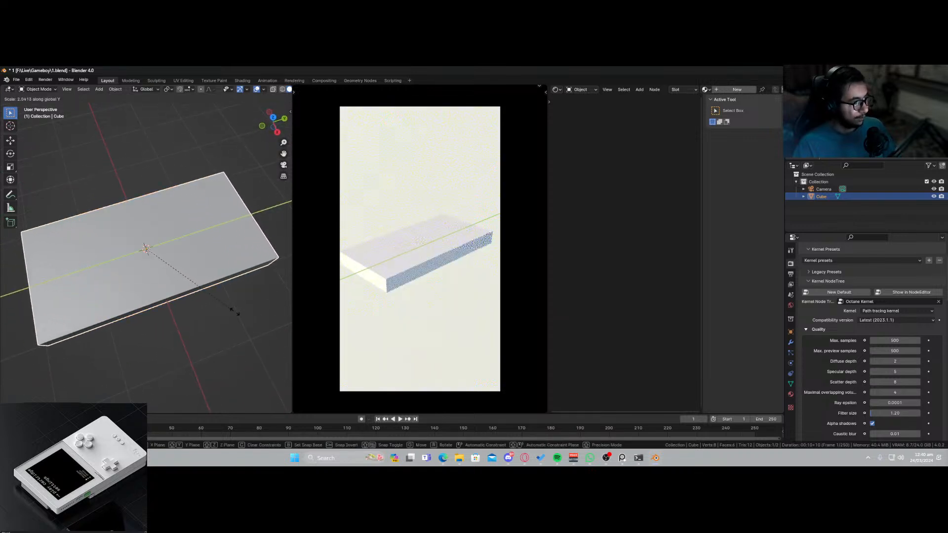
pyautogui.click(205, 335)
# Thin the slab further by scaling it along Z by about 0.4.
pyautogui.moveTo(192, 349); pyautogui.dragTo(151, 300, button='middle')
pyautogui.press('s')
pyautogui.press('z')
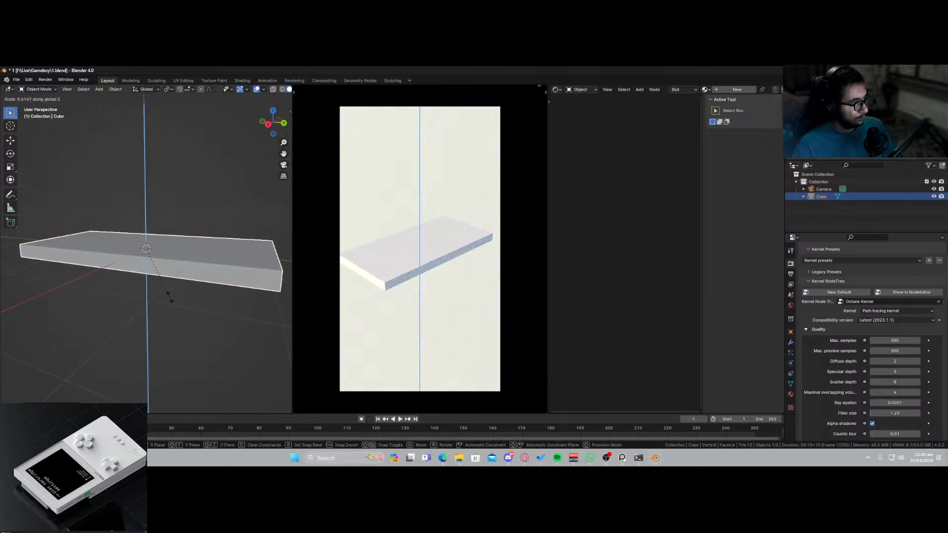
pyautogui.click(156, 301)
# Raise the slab slightly along Z onto the ground plane and save the file.
pyautogui.moveTo(155, 302); pyautogui.dragTo(145, 283, button='middle')
pyautogui.press('g')
pyautogui.press('z')
pyautogui.click(150, 265)
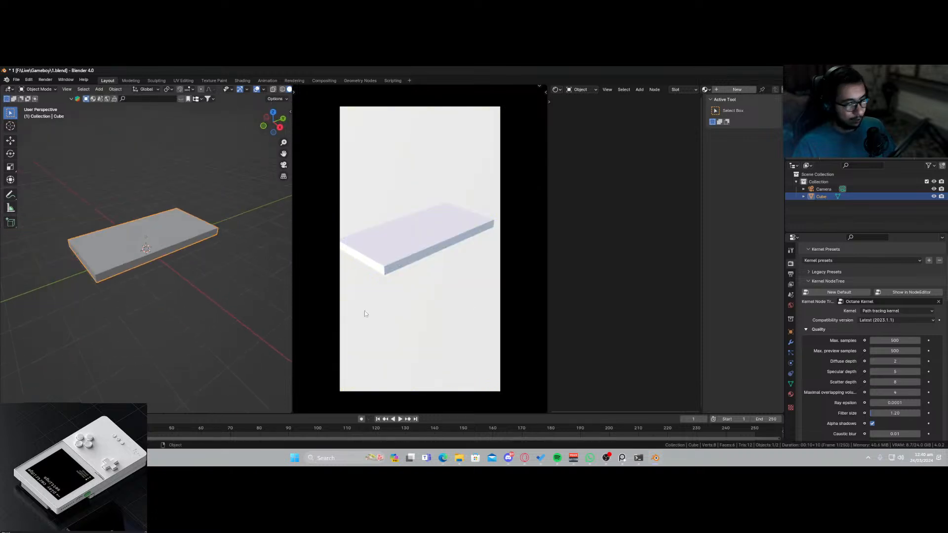
pyautogui.hotkey('ctrl', 's')
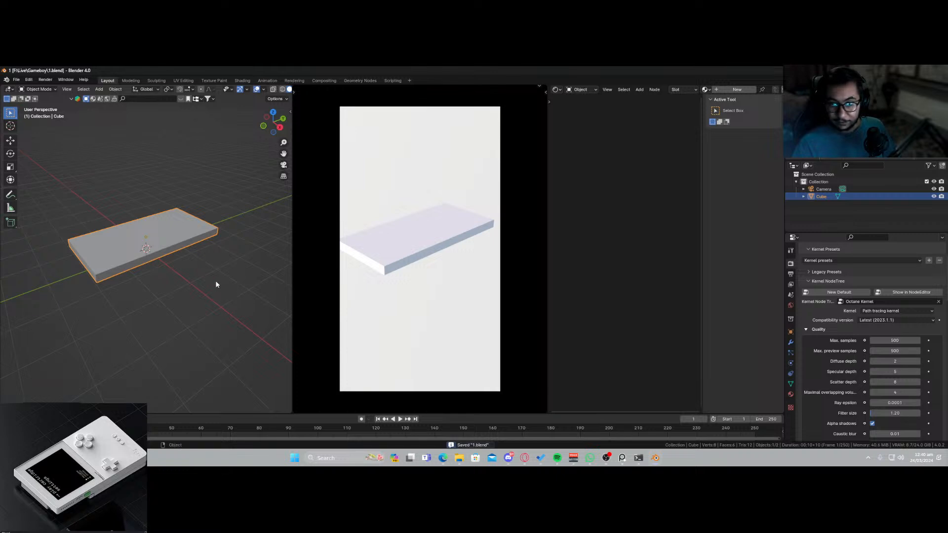
# Fine-tune the slab's overall scale while keeping its proportions.
pyautogui.moveTo(216, 281); pyautogui.dragTo(189, 282, button='middle')
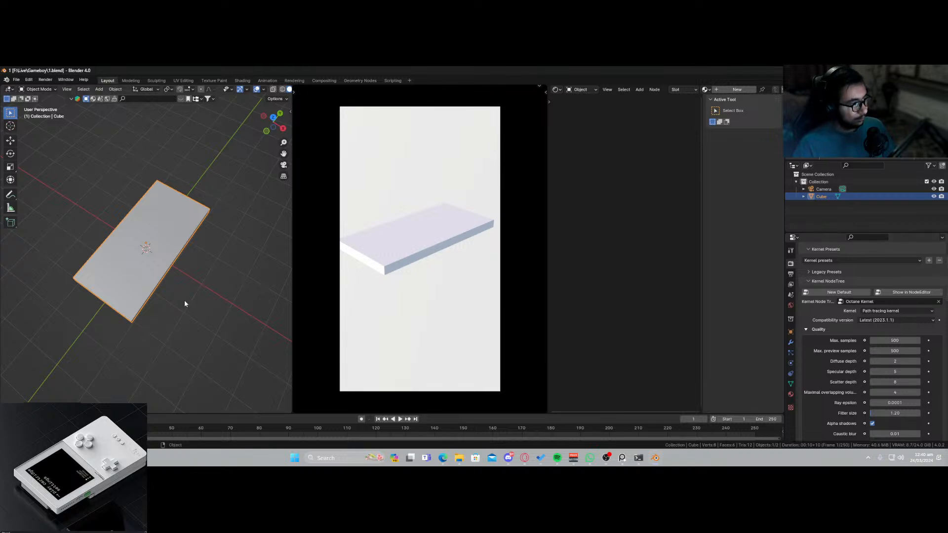
pyautogui.press('s')
pyautogui.click(149, 292)
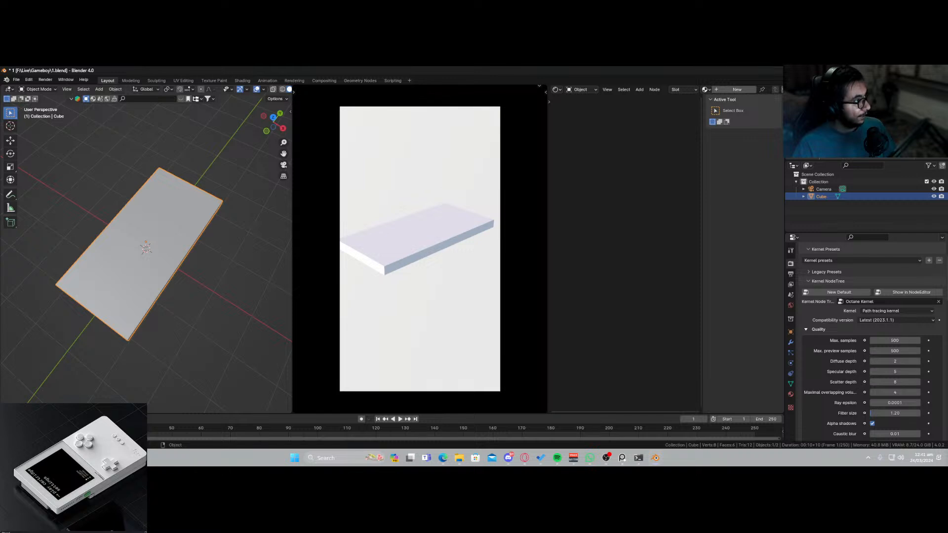
# Bevel the slab's four vertical corner edges by about 0.09 m with 5 segments and save the file.
pyautogui.moveTo(141, 317); pyautogui.dragTo(170, 333, button='middle')
pyautogui.press('Tab')
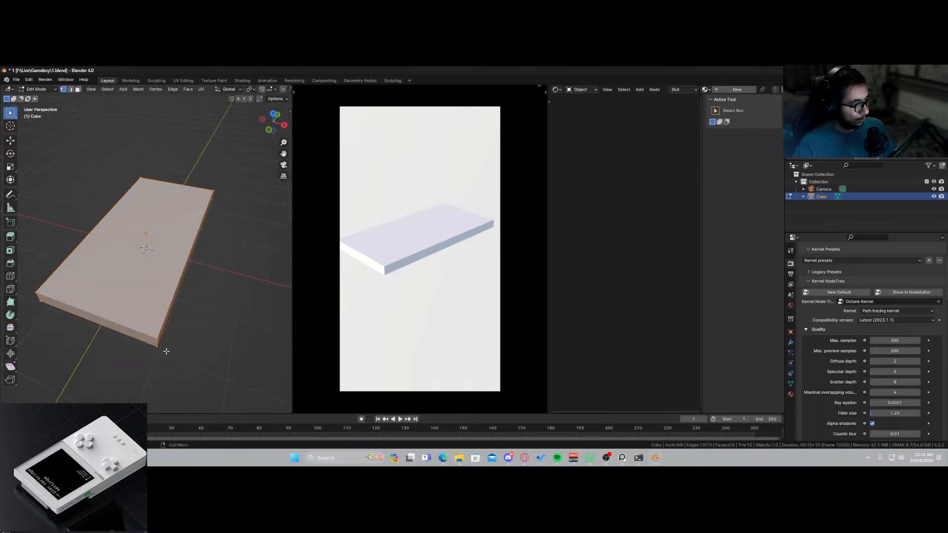
pyautogui.click(71, 89)
pyautogui.hotkey('alt', 'a')
pyautogui.moveTo(154, 343); pyautogui.dragTo(47, 332, button='middle')
pyautogui.keyDown('shift'); pyautogui.click(224, 310); pyautogui.keyUp('shift')
pyautogui.moveTo(201, 317); pyautogui.dragTo(134, 327, button='middle')
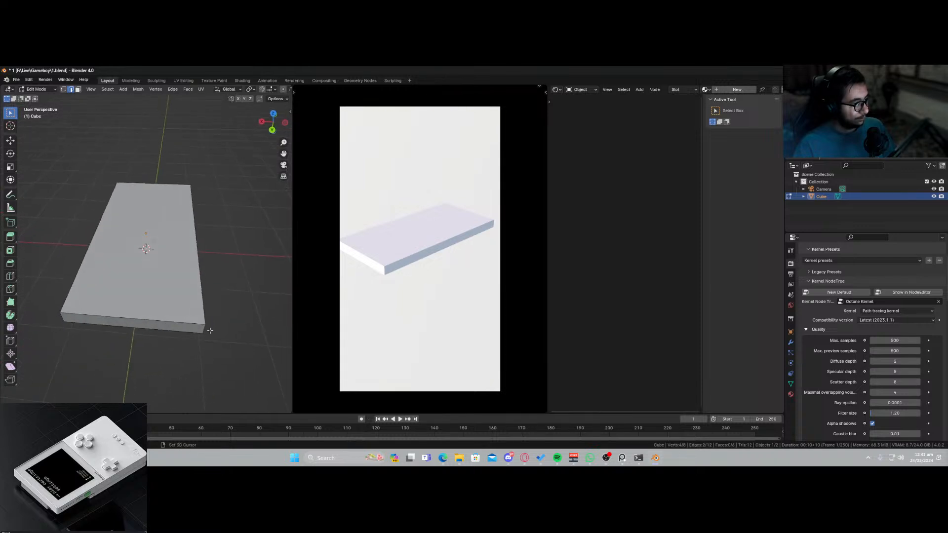
pyautogui.keyDown('shift'); pyautogui.click(204, 330); pyautogui.keyUp('shift')
pyautogui.keyDown('shift'); pyautogui.click(75, 327); pyautogui.keyUp('shift')
pyautogui.moveTo(75, 327); pyautogui.dragTo(151, 335, button='middle')
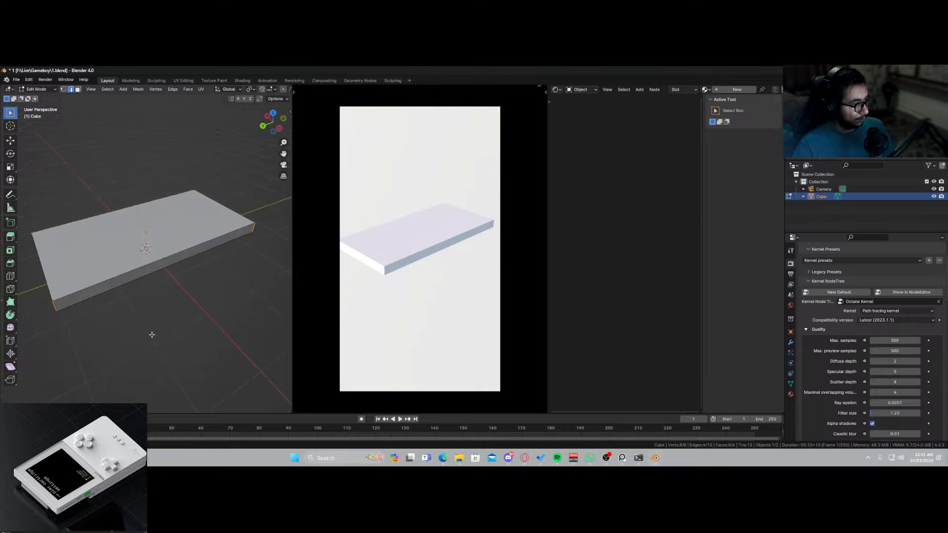
pyautogui.hotkey('ctrl', 'b')
pyautogui.scroll(3, 152, 339)
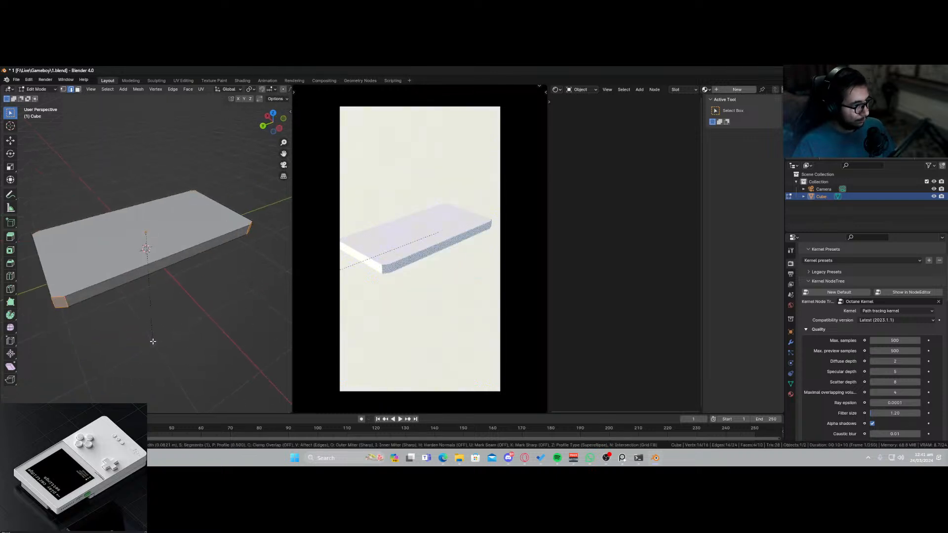
pyautogui.scroll(1, 152, 343)
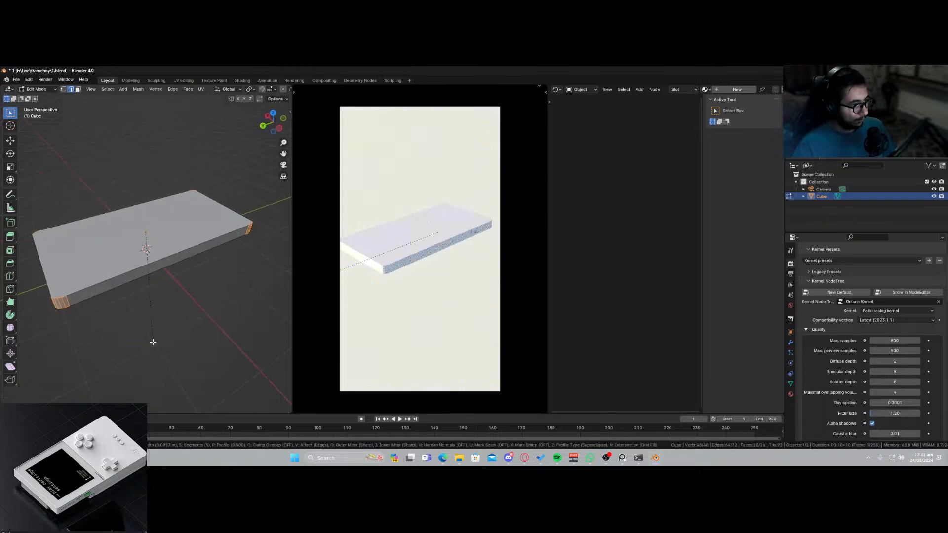
pyautogui.click(153, 342)
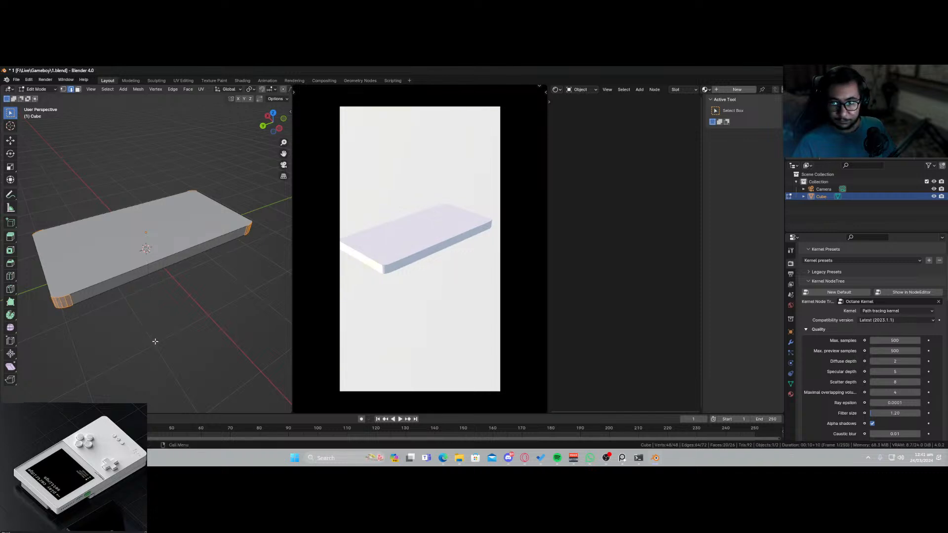
pyautogui.hotkey('ctrl', 's')
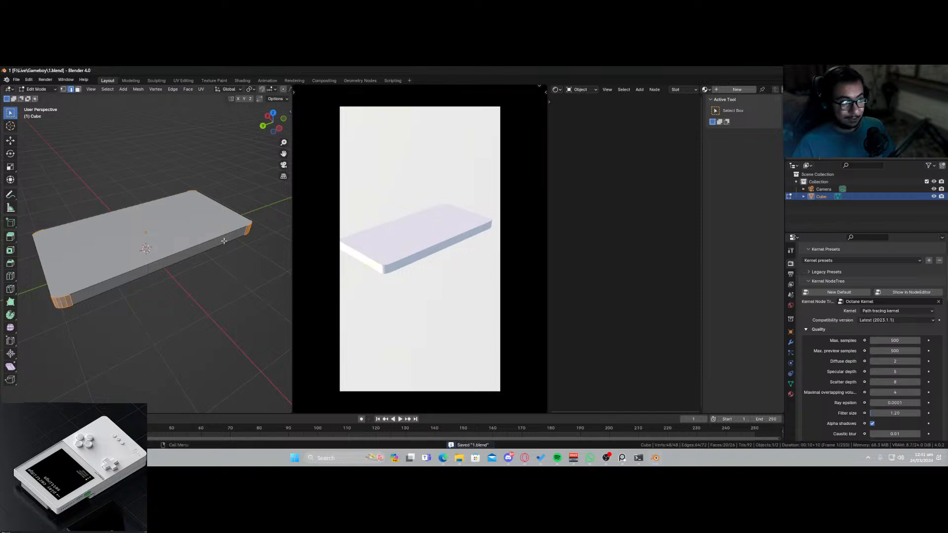
# Enable the Screencast Keys overlay and set its display origin to the 3D viewport.
pyautogui.press('n')
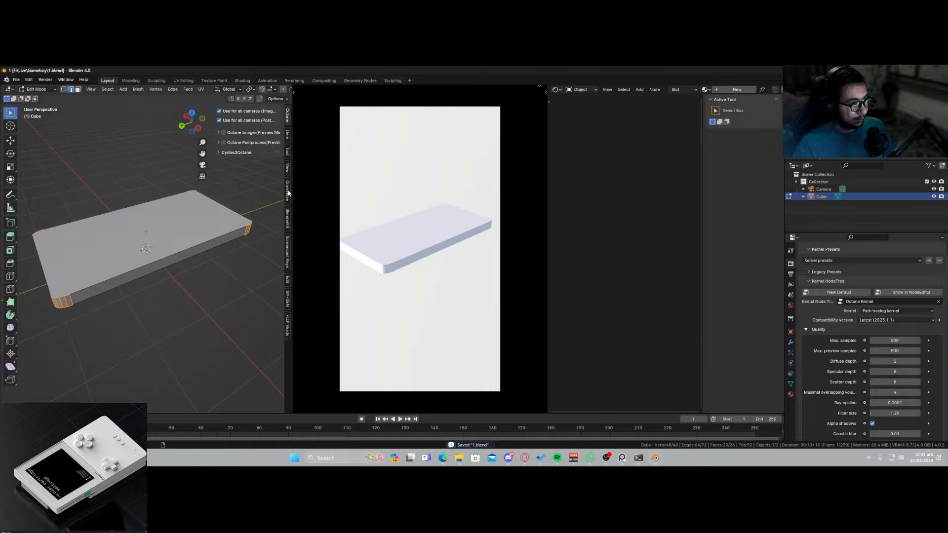
pyautogui.click(287, 252)
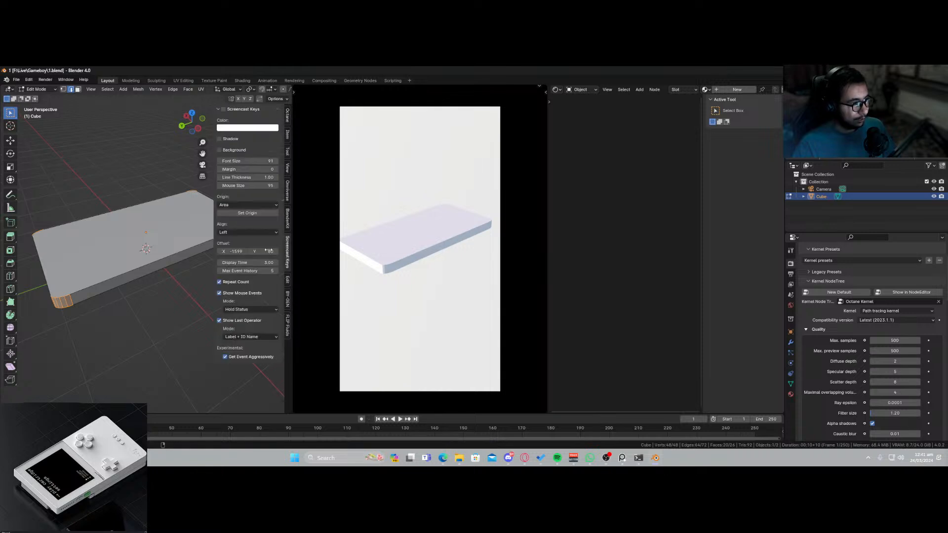
pyautogui.click(223, 111)
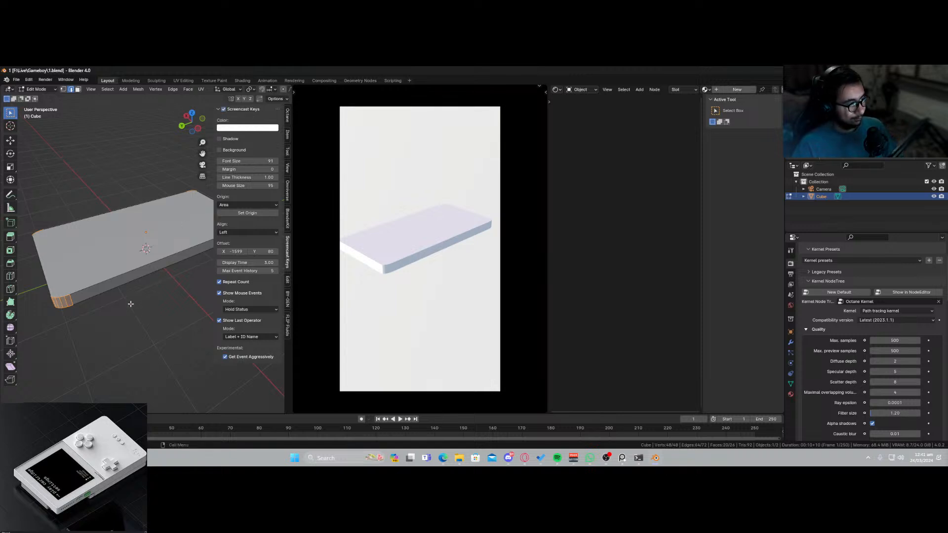
pyautogui.hotkey('alt', 'z')
pyautogui.hotkey('alt', 'z')
pyautogui.moveTo(128, 313); pyautogui.dragTo(131, 321, button='middle')
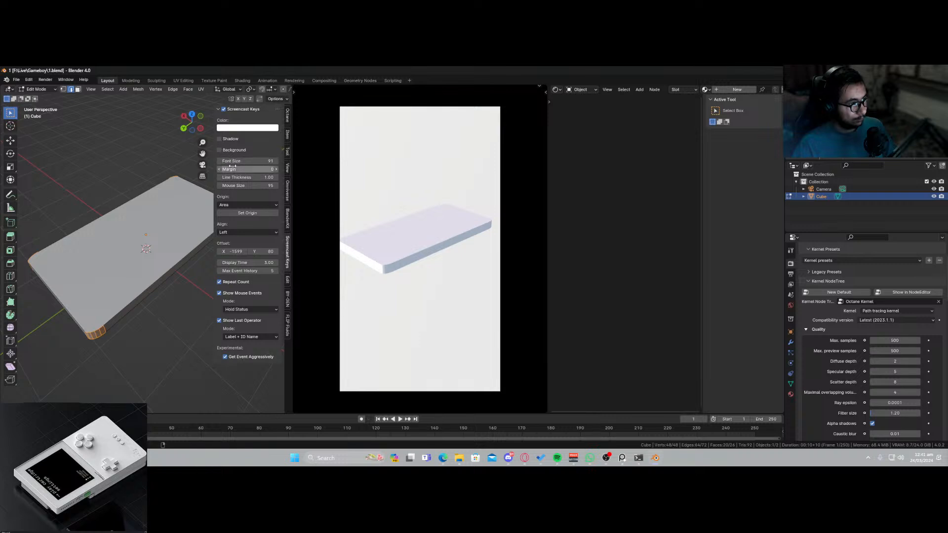
pyautogui.click(242, 213)
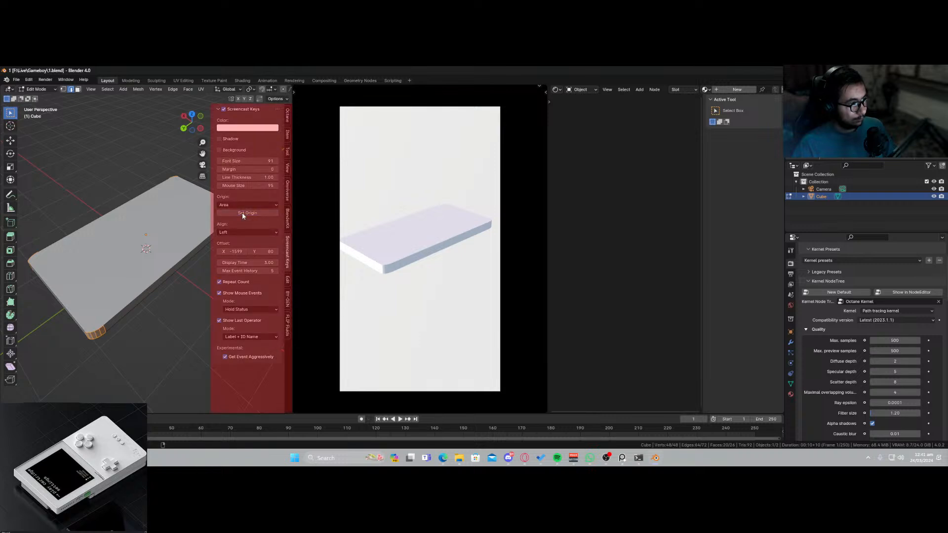
pyautogui.click(99, 376)
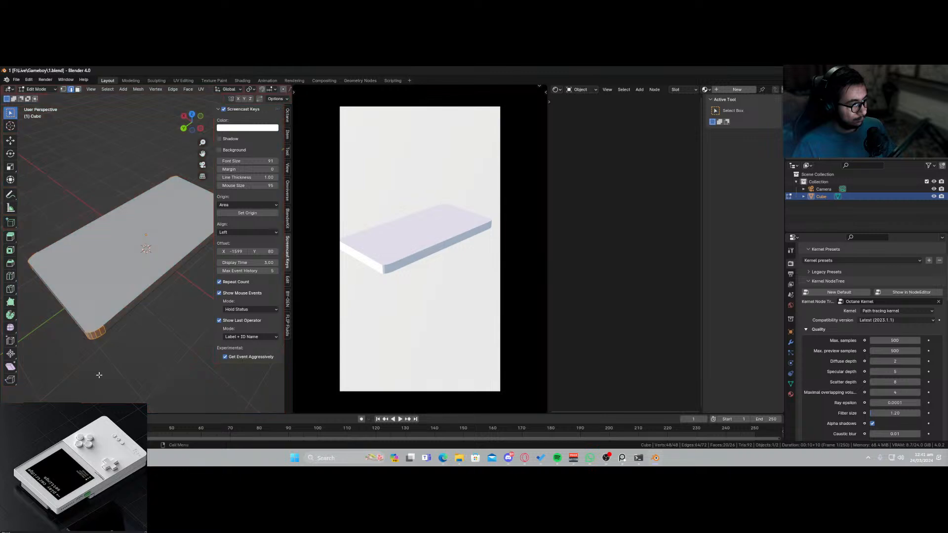
pyautogui.moveTo(125, 319); pyautogui.dragTo(237, 321, button='middle')
# Maximize the 3D viewport and set the Screencast Keys font size to 39.
pyautogui.hotkey('ctrl', 'space')
pyautogui.scroll(-3, 172, 314)
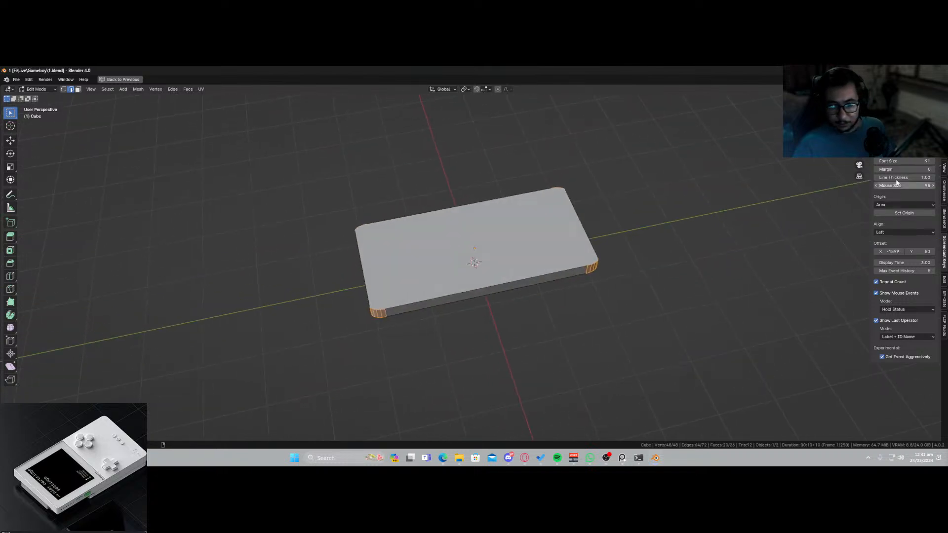
pyautogui.moveTo(900, 159); pyautogui.dragTo(872, 159)
pyautogui.scroll(1, 905, 262)
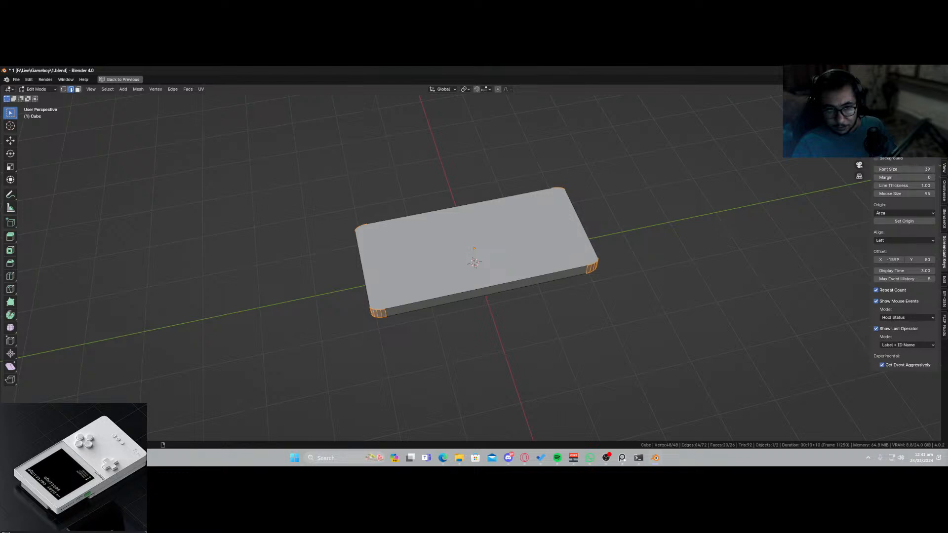
pyautogui.click(884, 139)
pyautogui.click(902, 128)
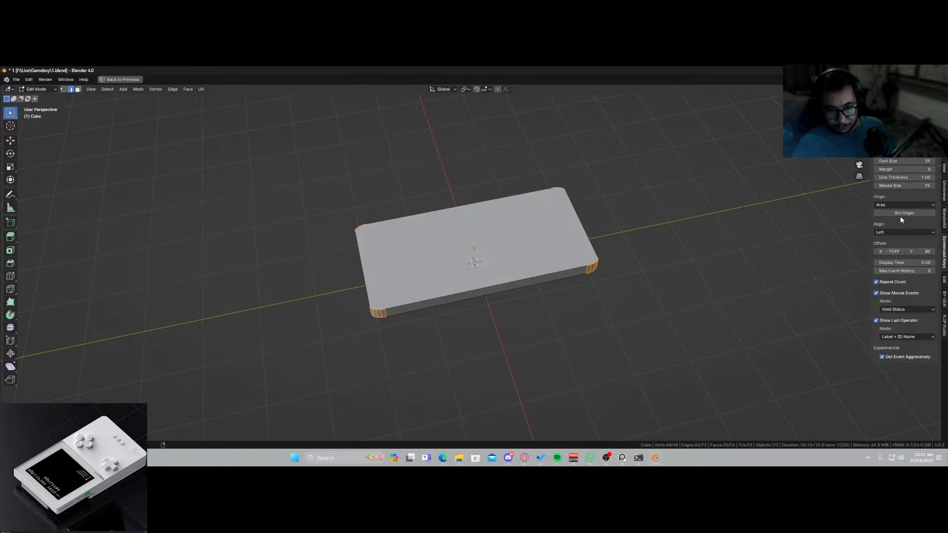
# Align the Screencast Keys overlay to Center and change its origin to Window, picking the 3D viewport.
pyautogui.click(898, 233)
pyautogui.click(897, 247)
pyautogui.moveTo(598, 312); pyautogui.dragTo(551, 342, button='middle')
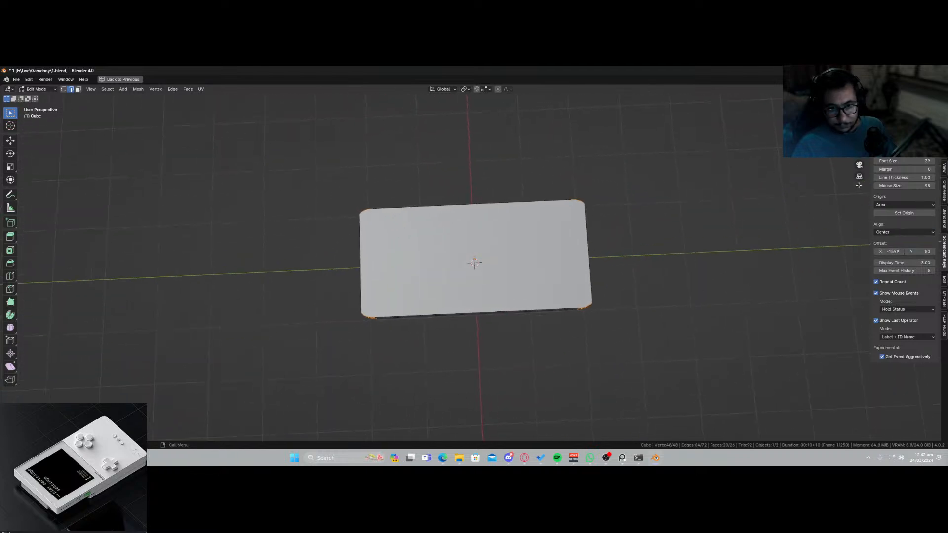
pyautogui.click(900, 205)
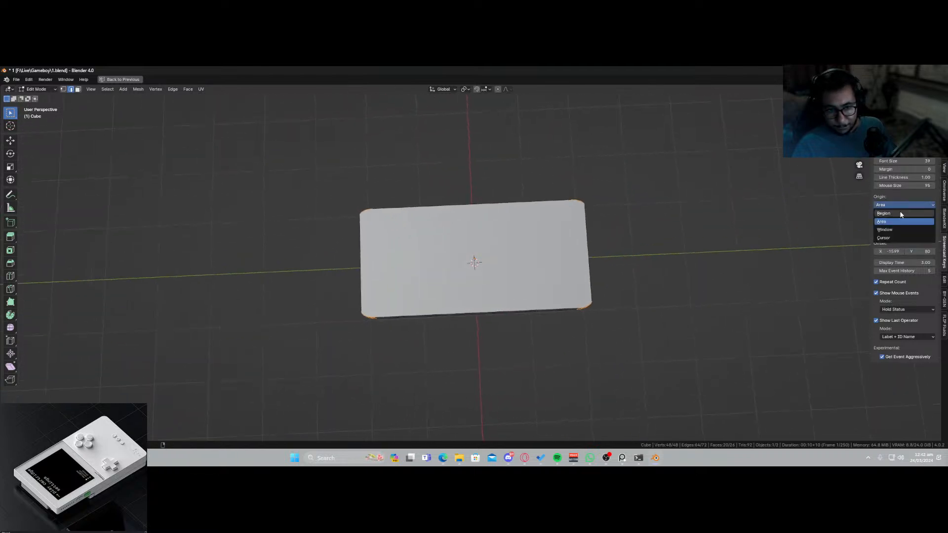
pyautogui.click(897, 229)
pyautogui.click(889, 214)
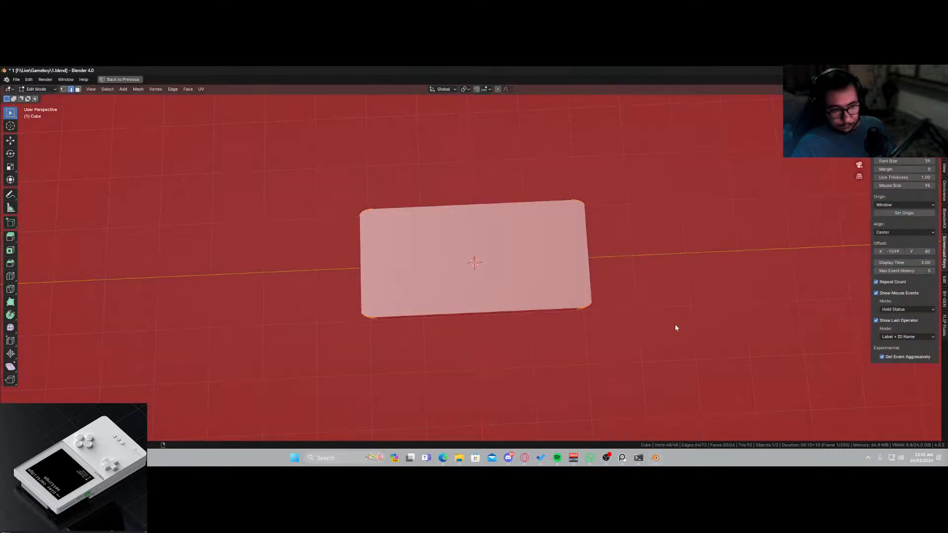
pyautogui.click(676, 328)
pyautogui.moveTo(243, 377); pyautogui.dragTo(400, 354, button='middle')
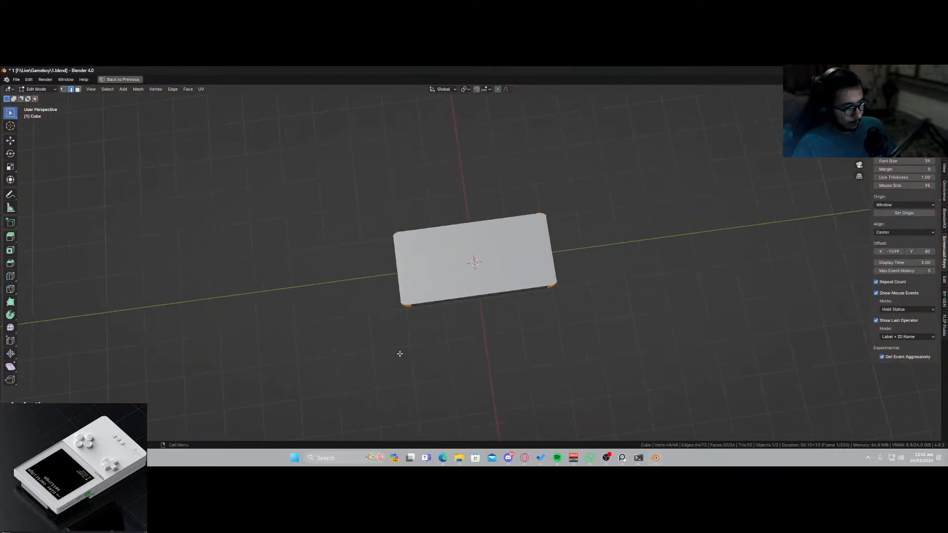
# Set the Screencast Keys X offset to -1813 and its alignment to Left, then re-pick the 3D viewport as origin.
pyautogui.scroll(3, 400, 353)
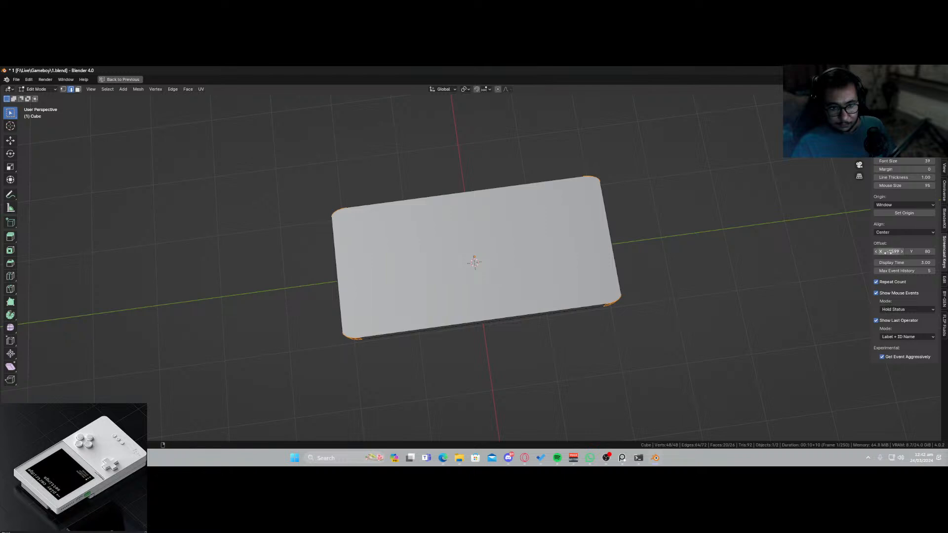
pyautogui.moveTo(887, 252); pyautogui.dragTo(839, 252)
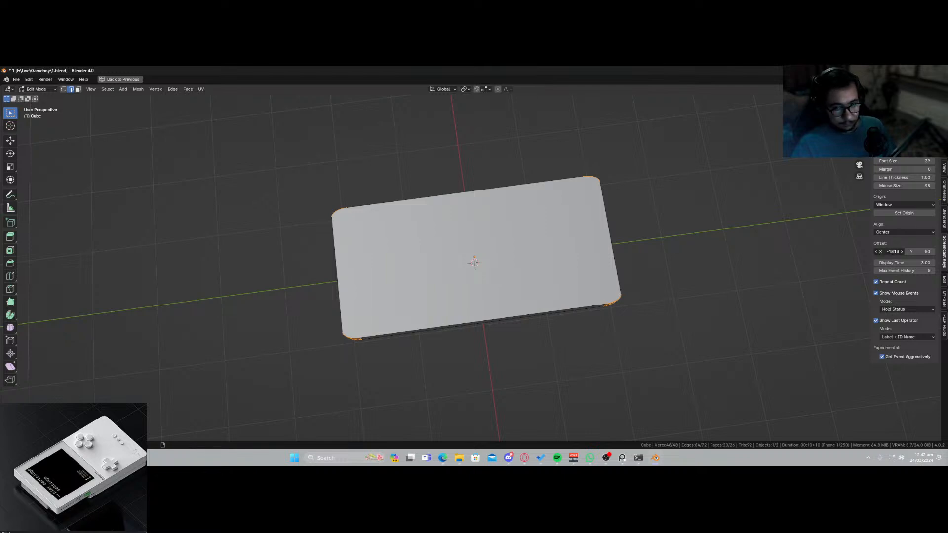
pyautogui.moveTo(413, 360); pyautogui.dragTo(428, 334, button='middle')
pyautogui.click(899, 232)
pyautogui.click(893, 240)
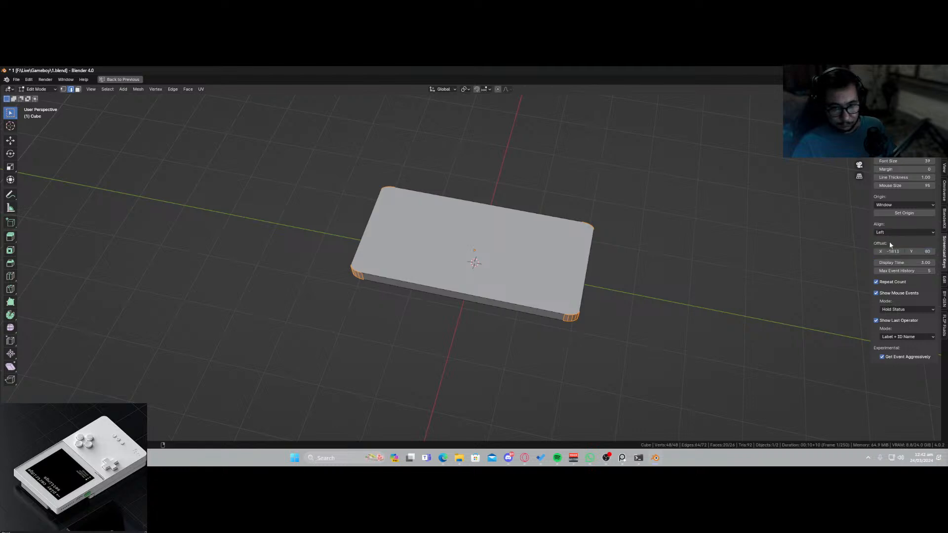
pyautogui.click(906, 214)
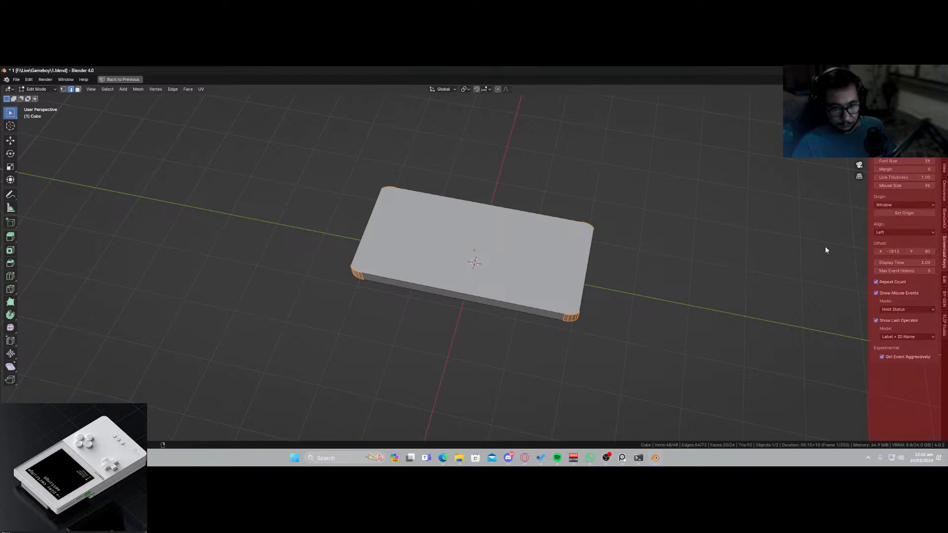
pyautogui.click(588, 355)
pyautogui.moveTo(545, 378)
pyautogui.mouseDown(button='middle')
pyautogui.moveTo(544, 349)
pyautogui.moveTo(544, 383)
pyautogui.mouseUp(button='middle')
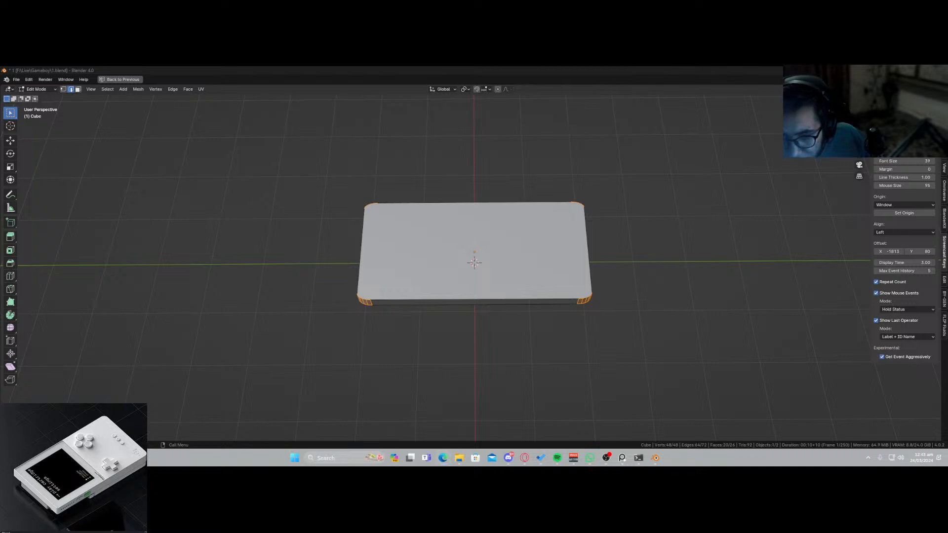
pyautogui.click(945, 168)
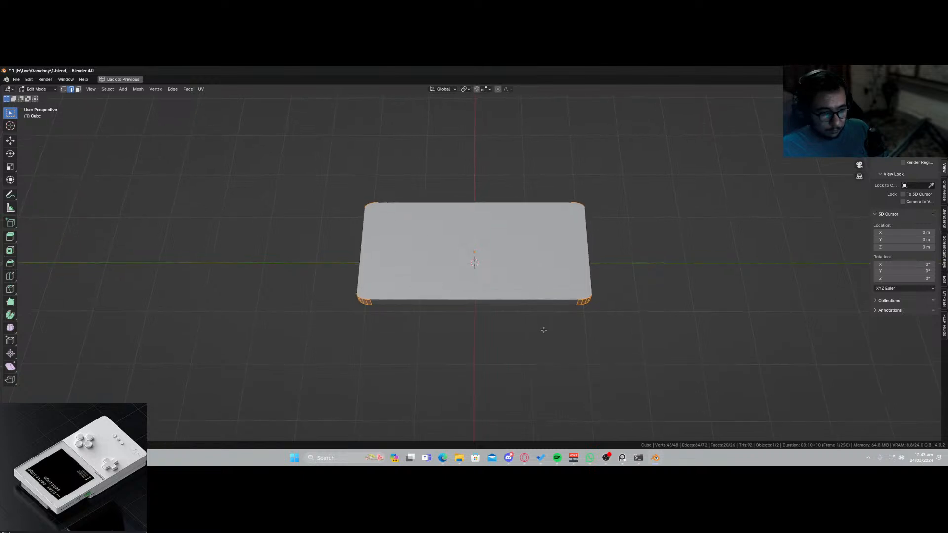
pyautogui.moveTo(544, 330); pyautogui.dragTo(814, 296, button='middle')
pyautogui.click(945, 189)
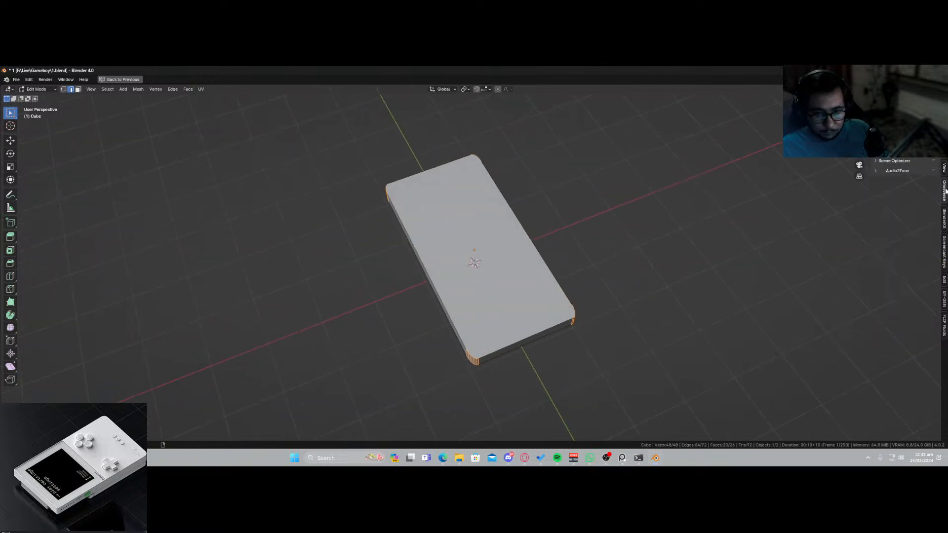
pyautogui.click(945, 323)
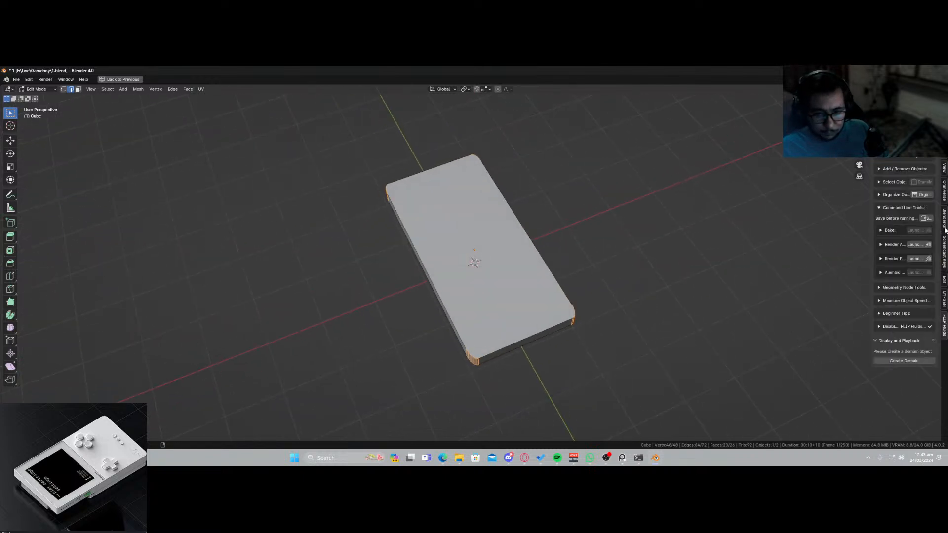
pyautogui.click(945, 245)
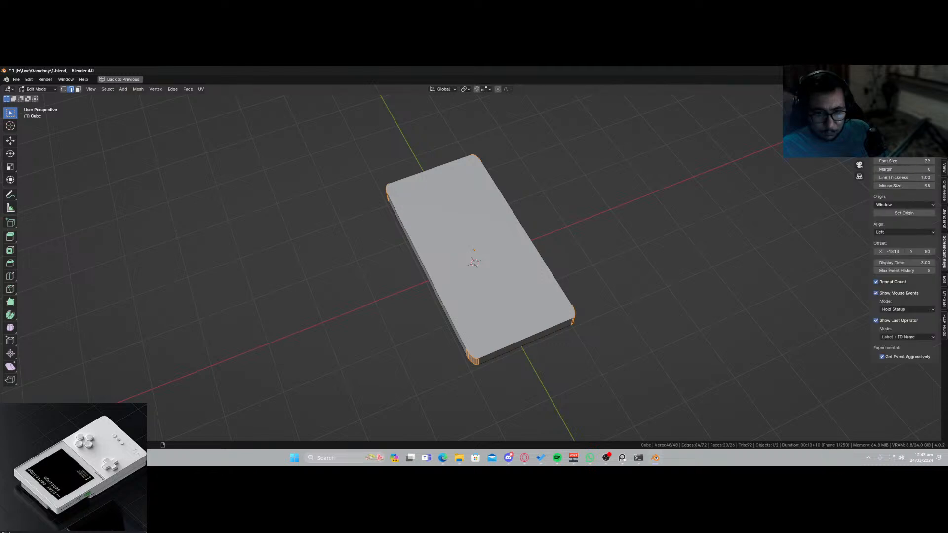
# Change the Screencast Keys origin to Region and pick the main viewport region as its target.
pyautogui.click(902, 205)
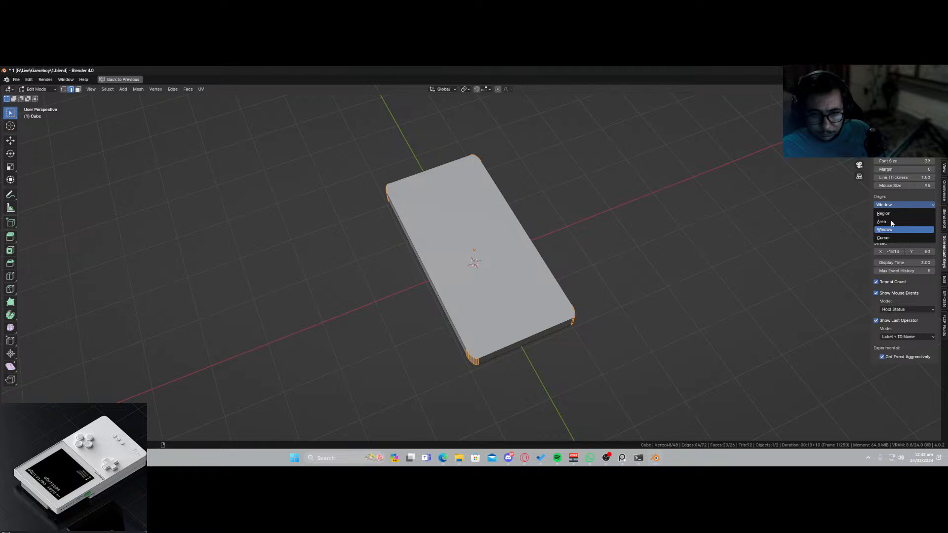
pyautogui.click(891, 214)
pyautogui.click(894, 214)
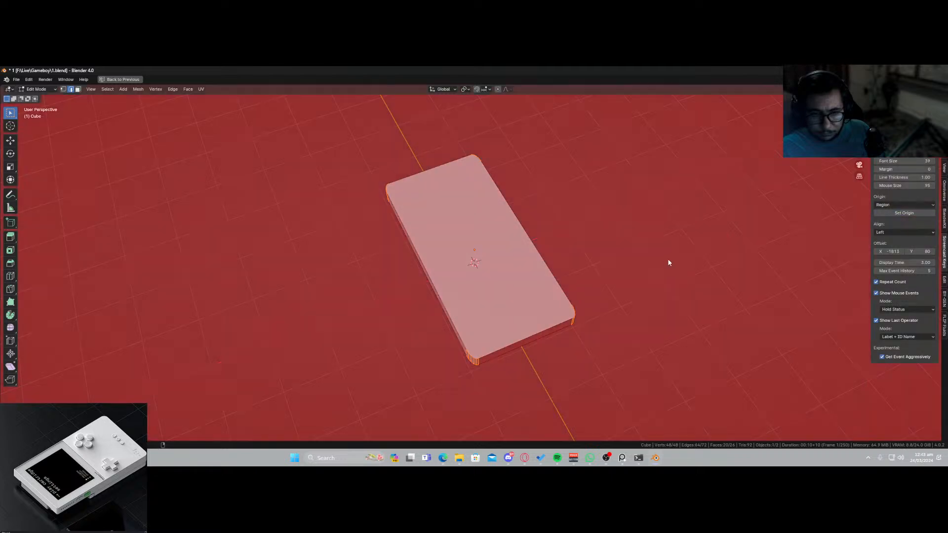
pyautogui.click(669, 259)
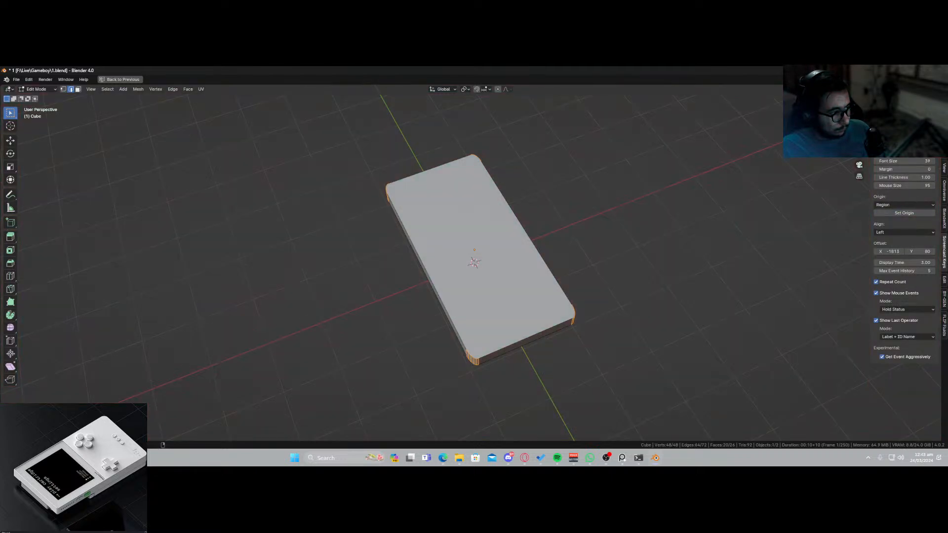
pyautogui.click(10, 266)
pyautogui.scroll(-1, 516, 381)
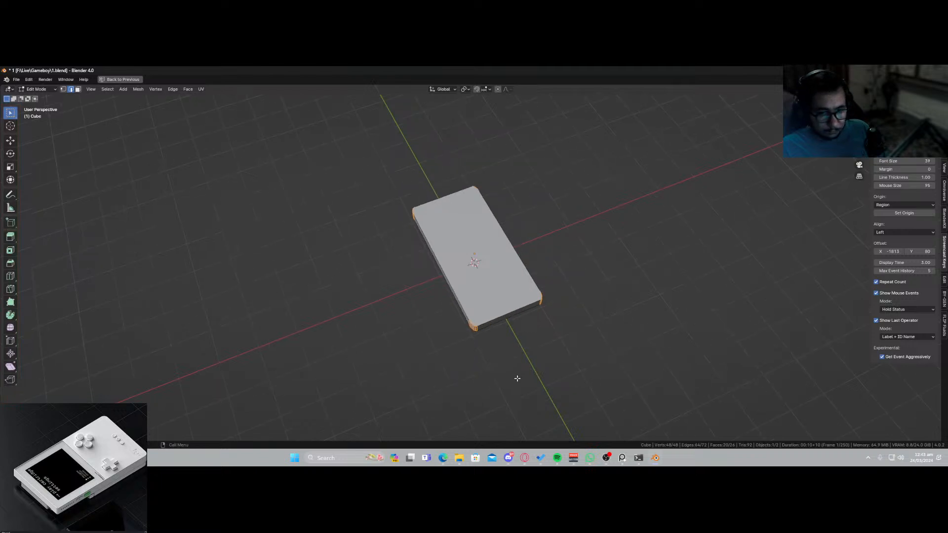
# Align the Screencast Keys overlay to Right and set its origin on the main viewport region.
pyautogui.scroll(3, 517, 381)
pyautogui.click(891, 232)
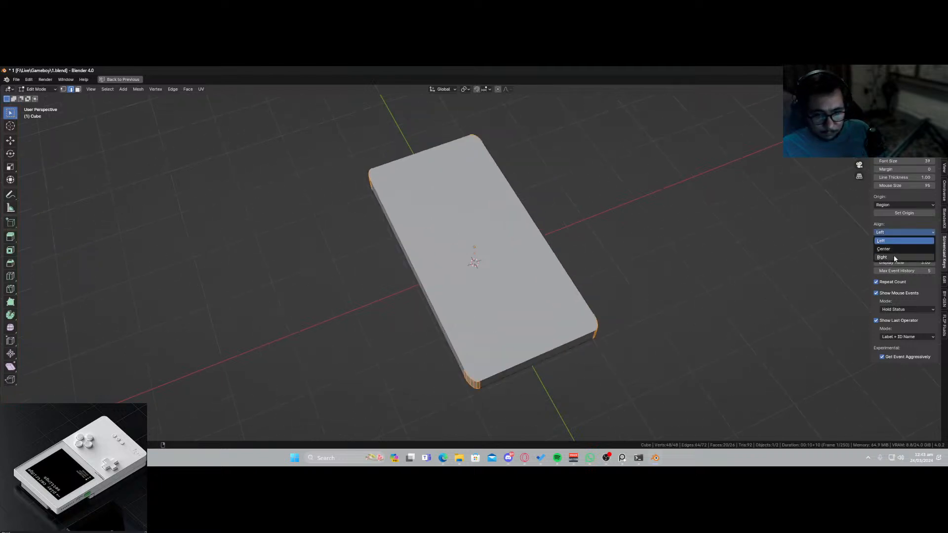
pyautogui.click(893, 256)
pyautogui.moveTo(243, 328); pyautogui.dragTo(267, 330, button='middle')
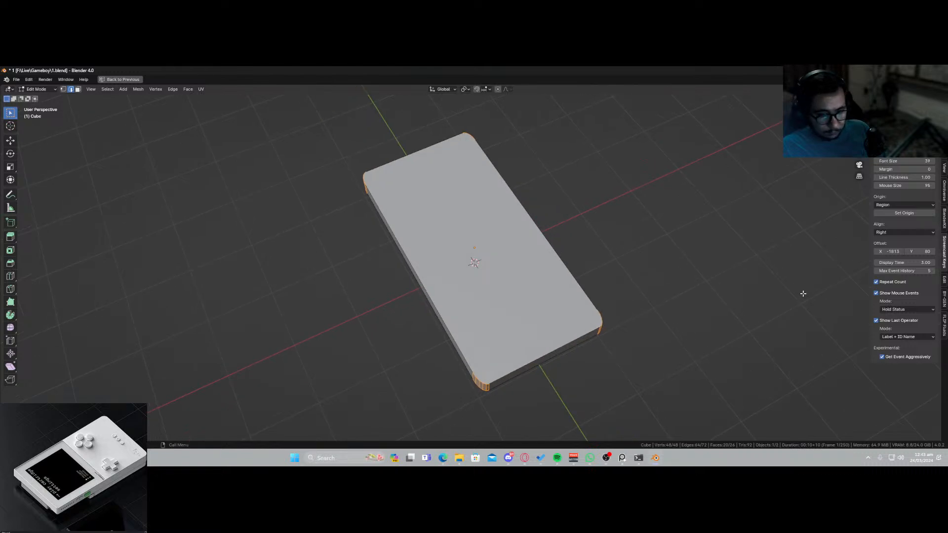
pyautogui.click(892, 213)
pyautogui.click(741, 262)
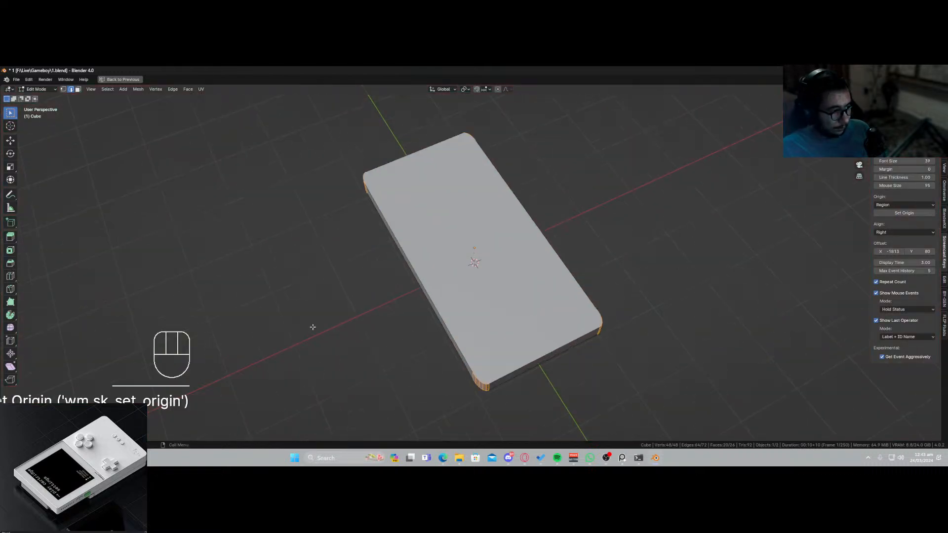
# Shift the Screencast Keys X offset to about -2145 and check the overlay in both the split and maximized layouts.
pyautogui.moveTo(313, 326)
pyautogui.mouseDown(button='middle')
pyautogui.moveTo(282, 353)
pyautogui.moveTo(313, 312)
pyautogui.moveTo(324, 318)
pyautogui.mouseUp(button='middle')
pyautogui.moveTo(888, 252); pyautogui.dragTo(731, 252)
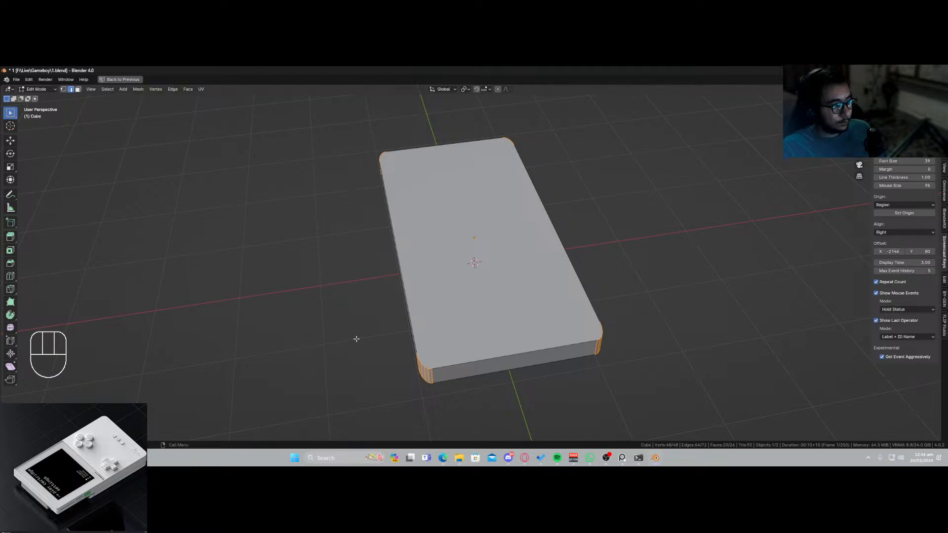
pyautogui.hotkey('ctrl', 'space')
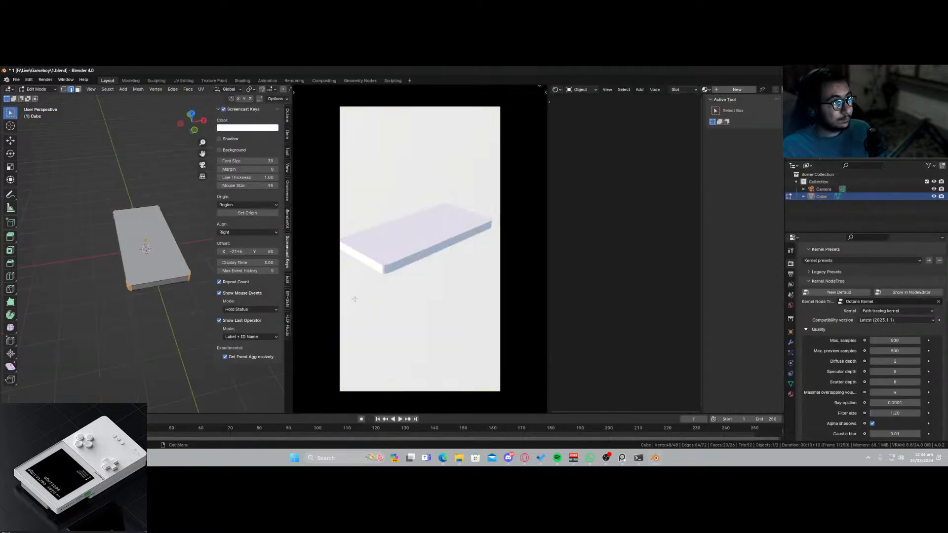
pyautogui.moveTo(149, 287); pyautogui.dragTo(144, 328, button='middle')
pyautogui.hotkey('ctrl', 'space')
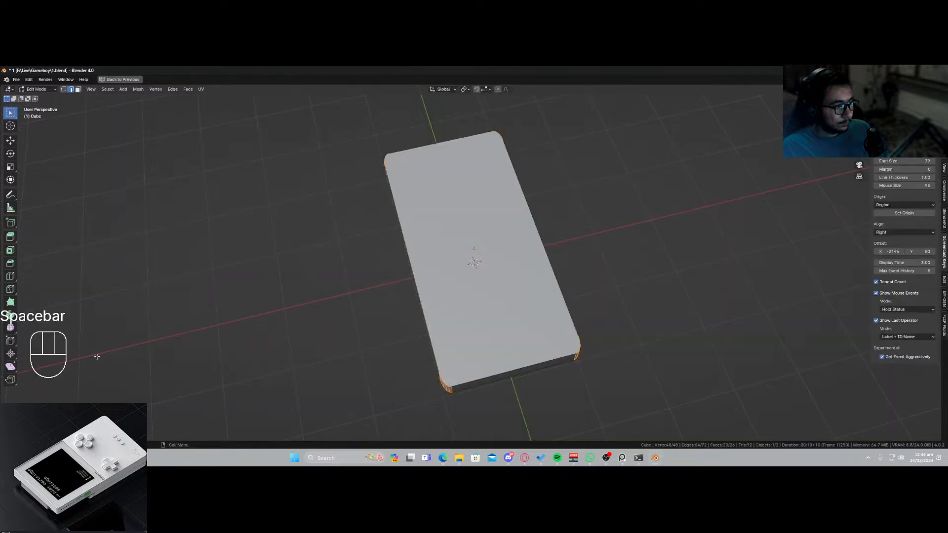
# Switch the Screencast Keys origin to Window and restore the split workspace layout.
pyautogui.click(908, 205)
pyautogui.click(899, 230)
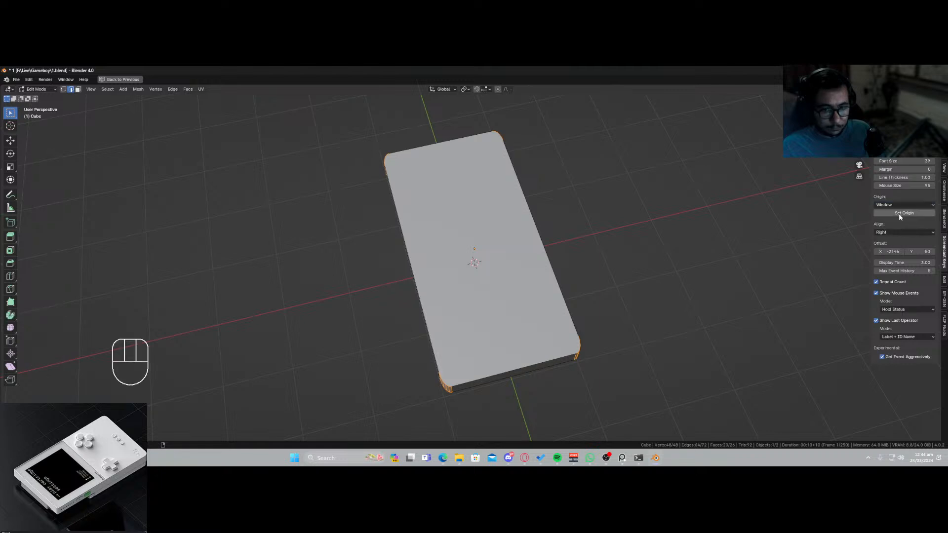
pyautogui.moveTo(423, 339); pyautogui.dragTo(459, 296, button='middle')
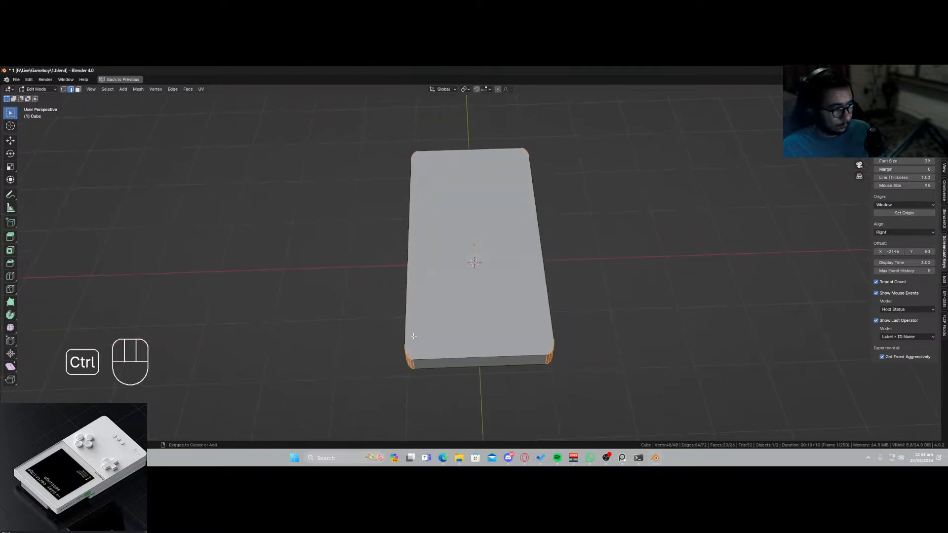
pyautogui.hotkey('ctrl', 'space')
pyautogui.moveTo(195, 329); pyautogui.dragTo(230, 304, button='middle')
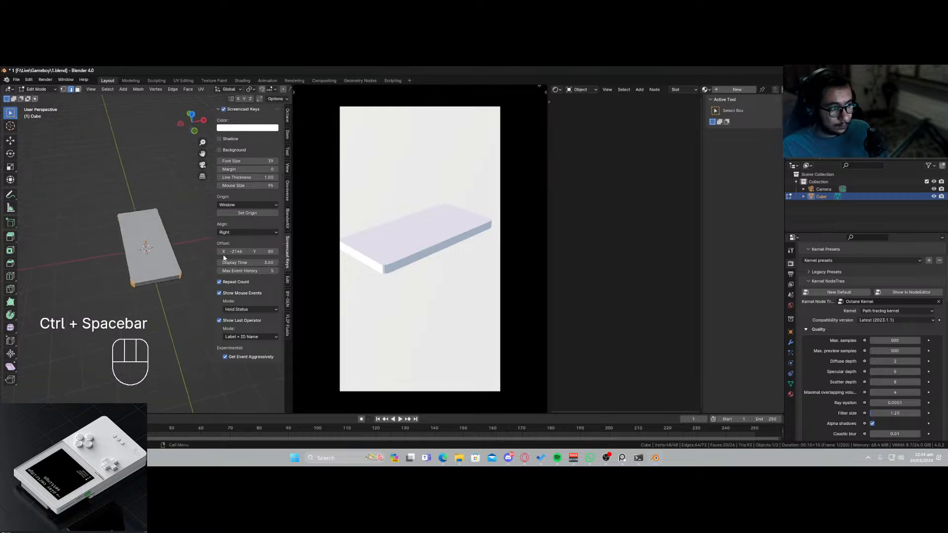
# Reduce the Screencast Keys font size to 27 and mouse size to 44, checking the overlay in the maximized viewport.
pyautogui.moveTo(249, 161)
pyautogui.mouseDown()
pyautogui.moveTo(220, 161)
pyautogui.moveTo(240, 161)
pyautogui.moveTo(232, 161)
pyautogui.mouseUp()
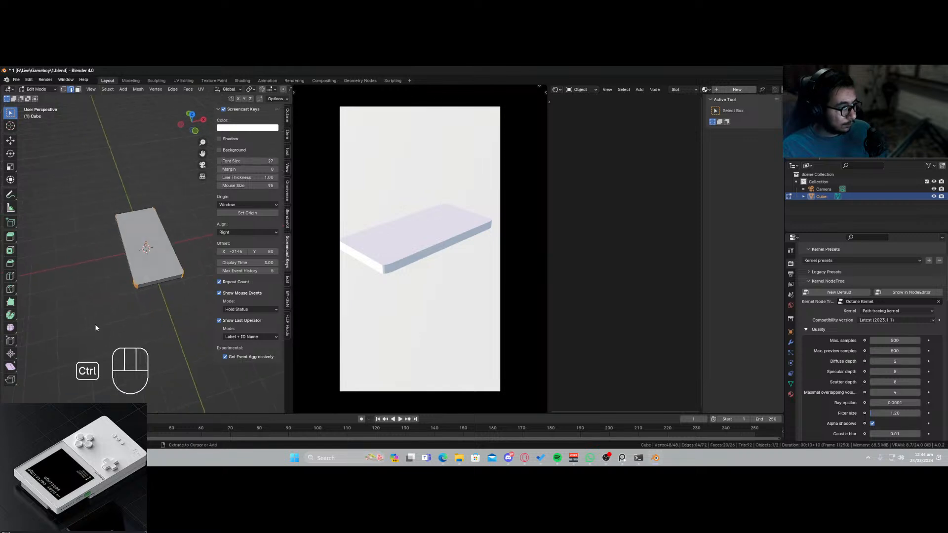
pyautogui.hotkey('ctrl', 'space')
pyautogui.hotkey('ctrl', 'space')
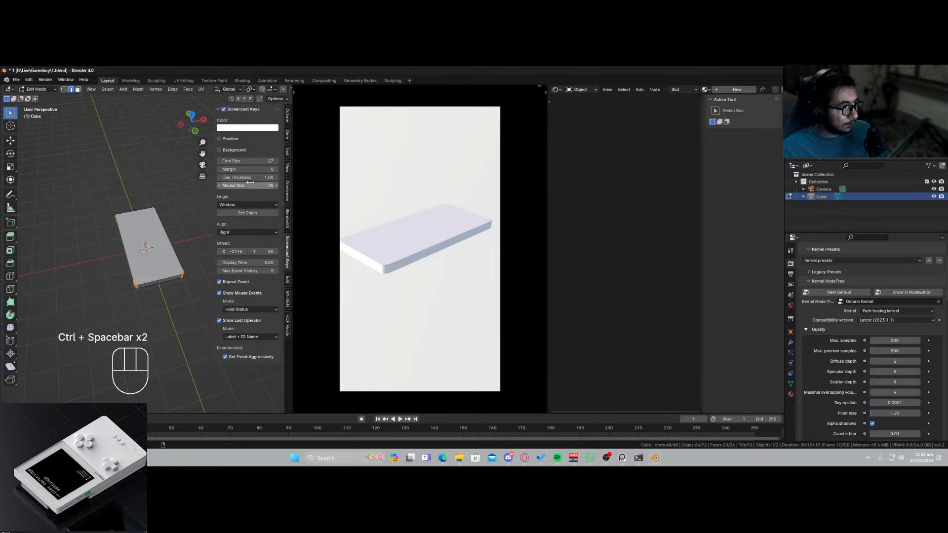
pyautogui.moveTo(250, 186); pyautogui.dragTo(225, 185)
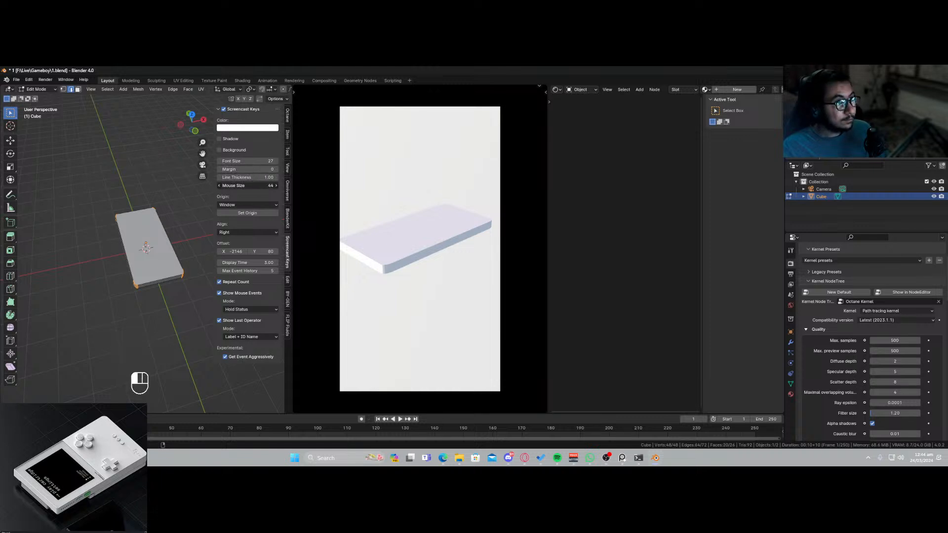
pyautogui.moveTo(107, 341)
pyautogui.mouseDown(button='middle')
pyautogui.moveTo(125, 316)
pyautogui.moveTo(105, 338)
pyautogui.mouseUp(button='middle')
pyautogui.hotkey('ctrl', 'space')
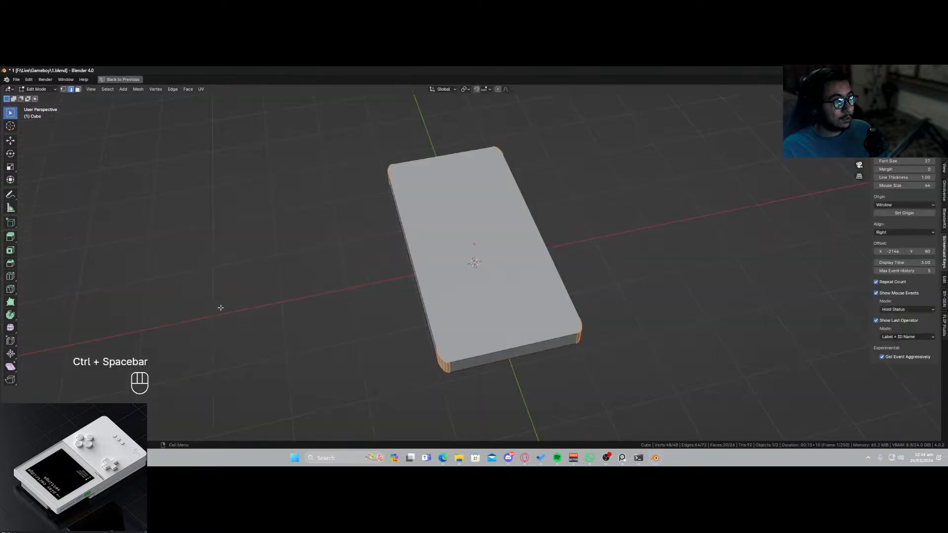
pyautogui.hotkey('ctrl', 'space')
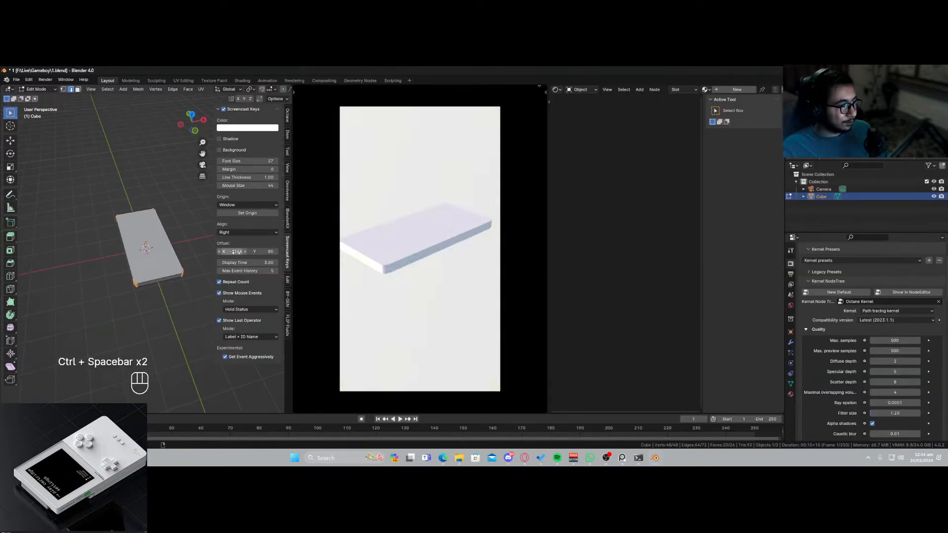
# Set the Screencast Keys X offset to -2251 and check the overlay in the maximized and split layouts.
pyautogui.moveTo(232, 251); pyautogui.dragTo(202, 252)
pyautogui.hotkey('ctrl', 'space')
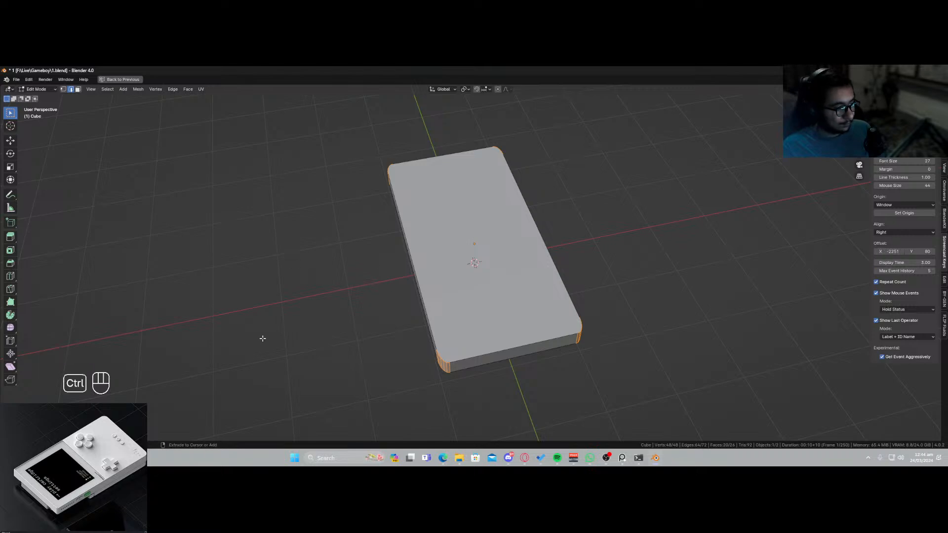
pyautogui.hotkey('ctrl', 'space')
pyautogui.hotkey('ctrl', 'space')
pyautogui.hotkey('ctrl', 'space')
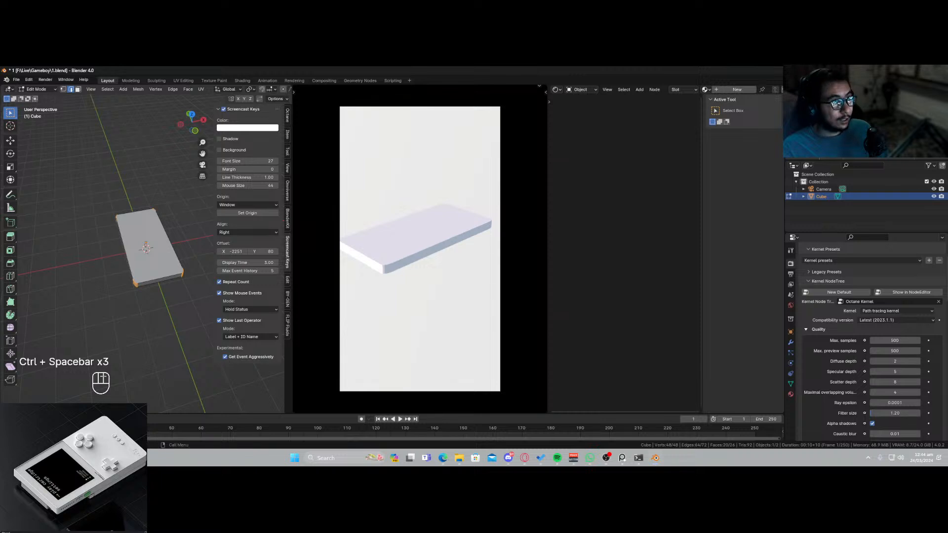
pyautogui.click(113, 325)
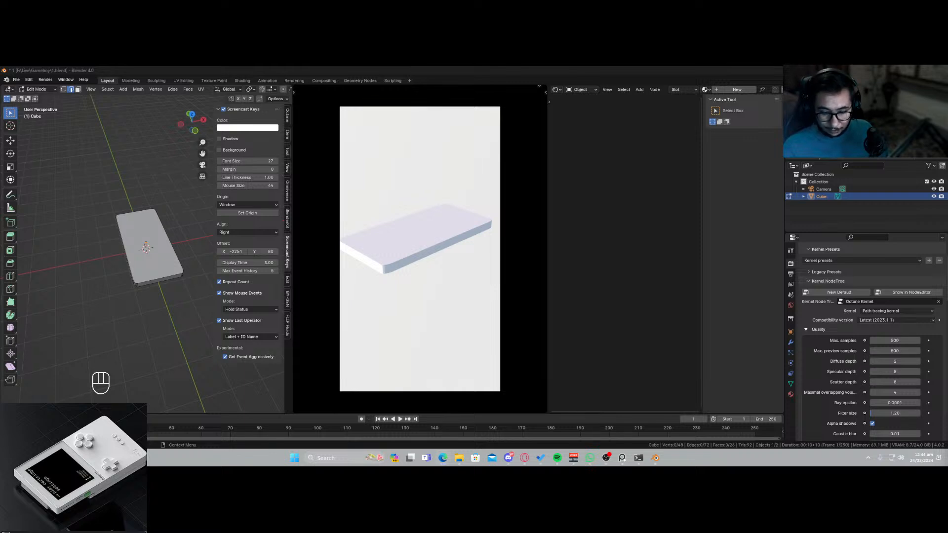
pyautogui.press('super+d')
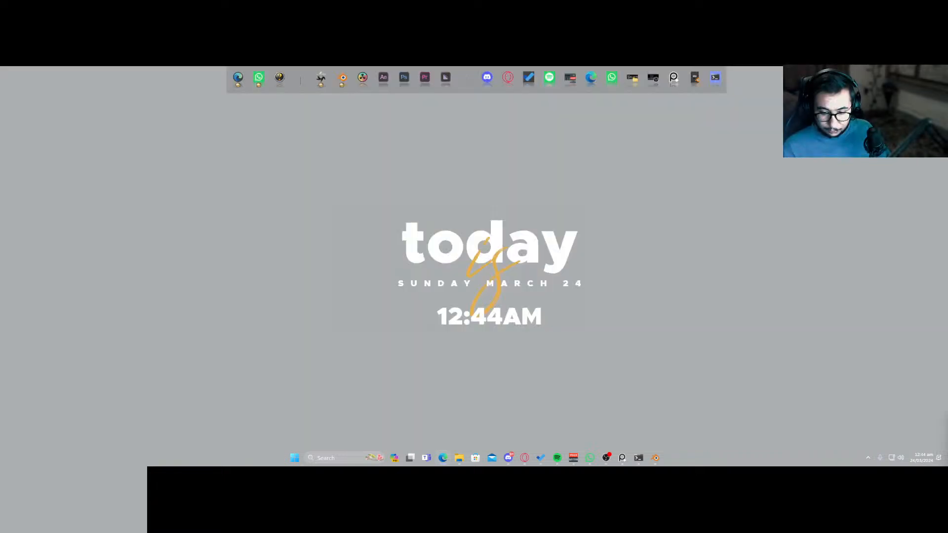
pyautogui.press('super+d')
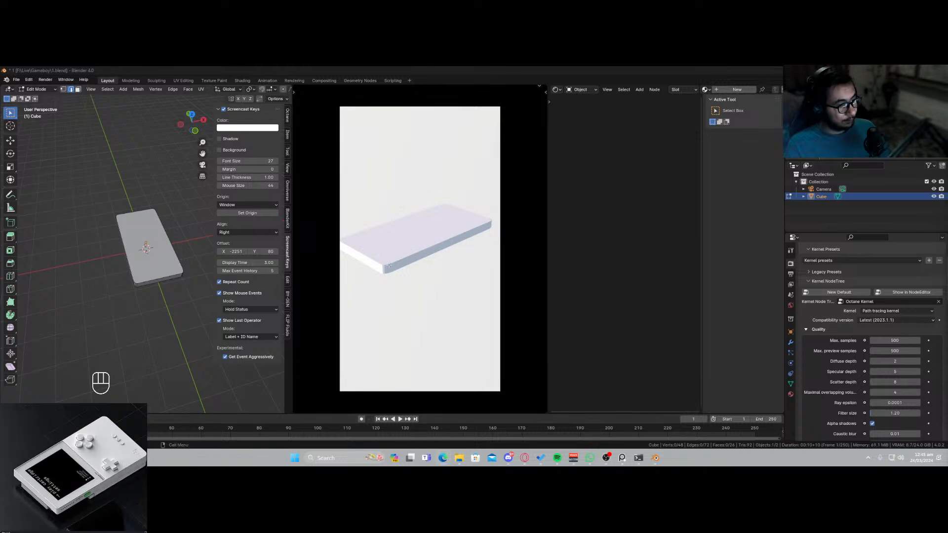
# Examine the console body's rounded corners up close in both the render and modelling viewports.
pyautogui.moveTo(390, 266); pyautogui.dragTo(409, 276, button='middle')
pyautogui.scroll(3, 409, 277)
pyautogui.click(400, 289)
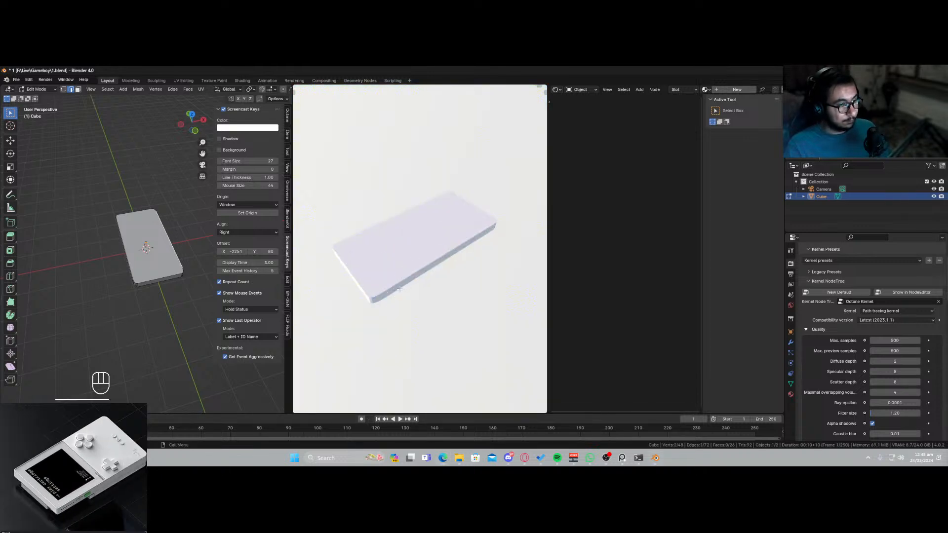
pyautogui.moveTo(172, 289); pyautogui.dragTo(226, 300, button='middle')
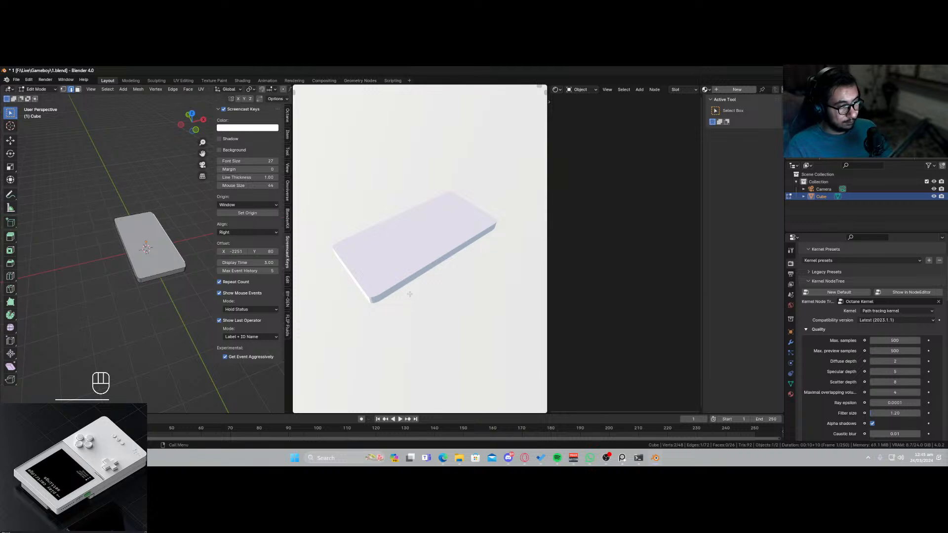
pyautogui.press('KP_0')
pyautogui.scroll(3, 96, 262)
pyautogui.moveTo(143, 300); pyautogui.dragTo(157, 315, button='middle')
pyautogui.scroll(3, 117, 291)
pyautogui.scroll(1, 117, 291)
pyautogui.scroll(-3, 117, 290)
# Undo the corner bevels and edge selections on the console body, going back to the plain box-shaped slab.
pyautogui.hotkey('ctrl', 'z')
pyautogui.hotkey('ctrl', 'z')
pyautogui.hotkey('ctrl', 'z')
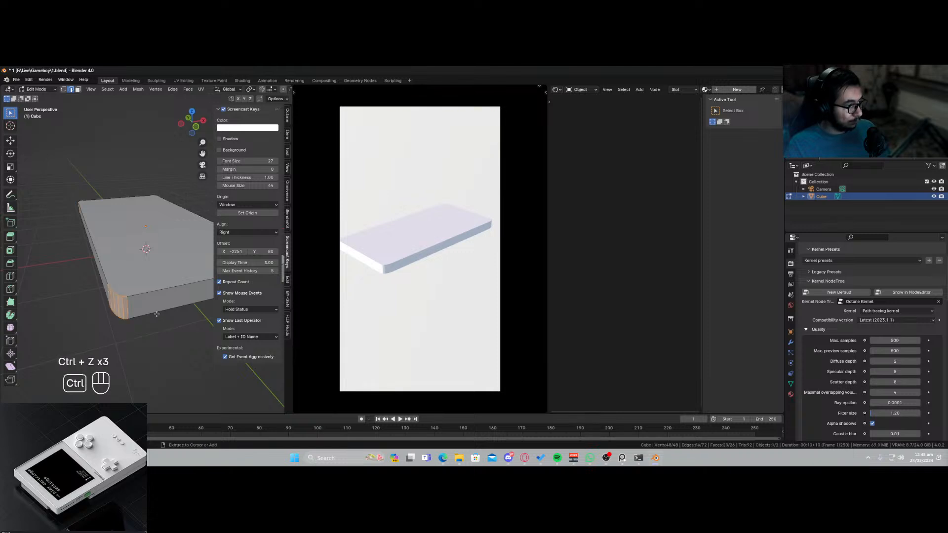
pyautogui.hotkey('ctrl', 'z')
pyautogui.hotkey('ctrl', 'z')
pyautogui.hotkey('ctrl', 'z')
pyautogui.hotkey('ctrl', 'z')
pyautogui.hotkey('ctrl', 'z')
pyautogui.hotkey('ctrl', 'z')
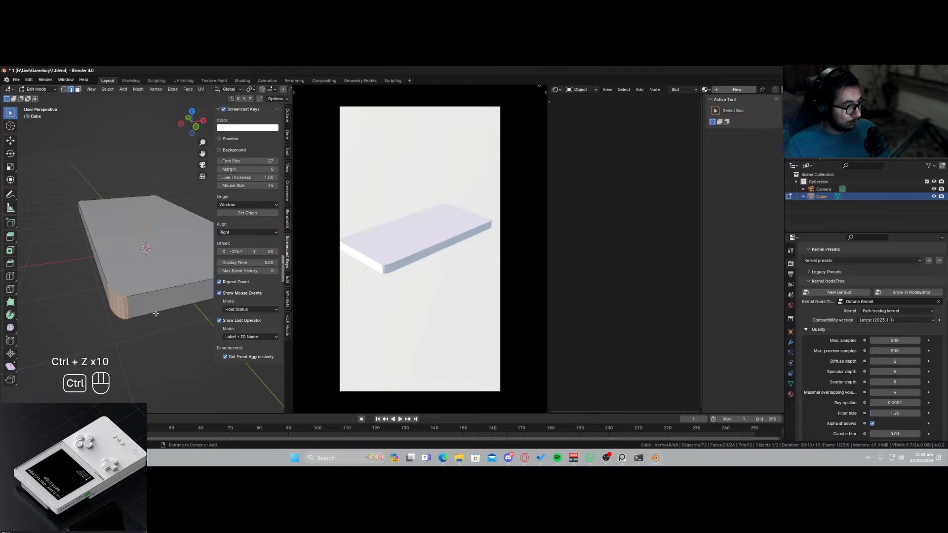
pyautogui.hotkey('ctrl', 'z')
pyautogui.hotkey('ctrl', 'z')
pyautogui.hotkey('ctrl', 'z')
pyautogui.hotkey('ctrl', 'z')
pyautogui.hotkey('ctrl', 'z')
pyautogui.hotkey('ctrl', 'z')
pyautogui.hotkey('ctrl', 'z')
pyautogui.hotkey('ctrl', 'z')
pyautogui.hotkey('ctrl', 'z')
pyautogui.hotkey('ctrl', 'z')
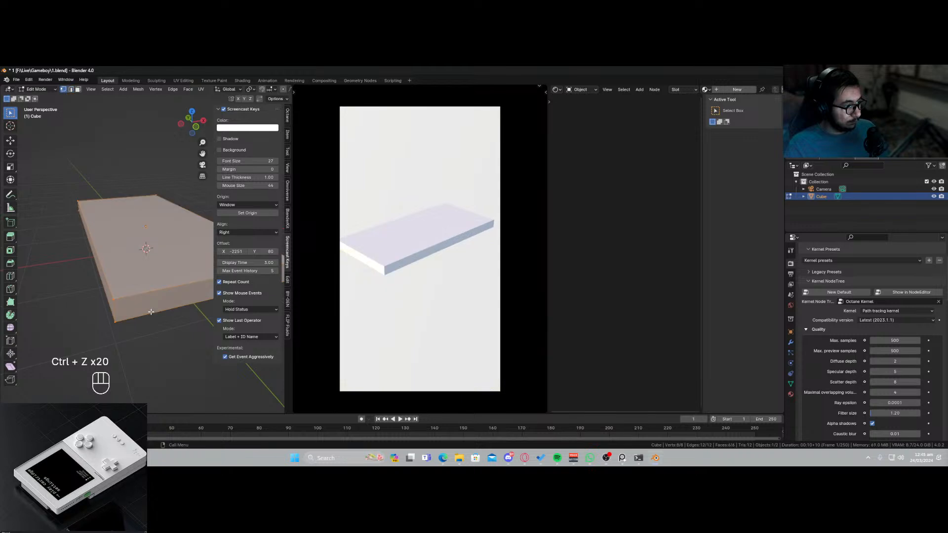
# Apply the scale of the plain slab in Object Mode.
pyautogui.click(140, 339)
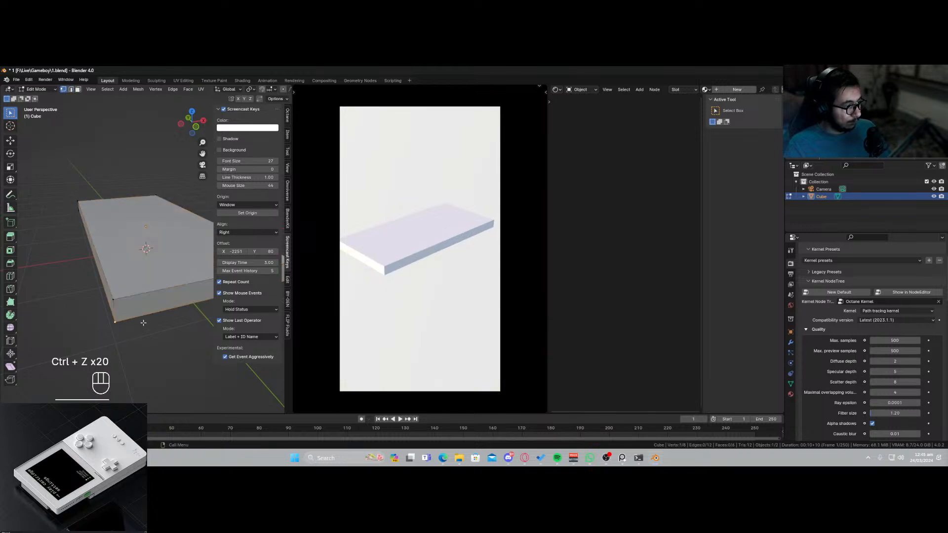
pyautogui.press('Tab')
pyautogui.hotkey('ctrl', 'a')
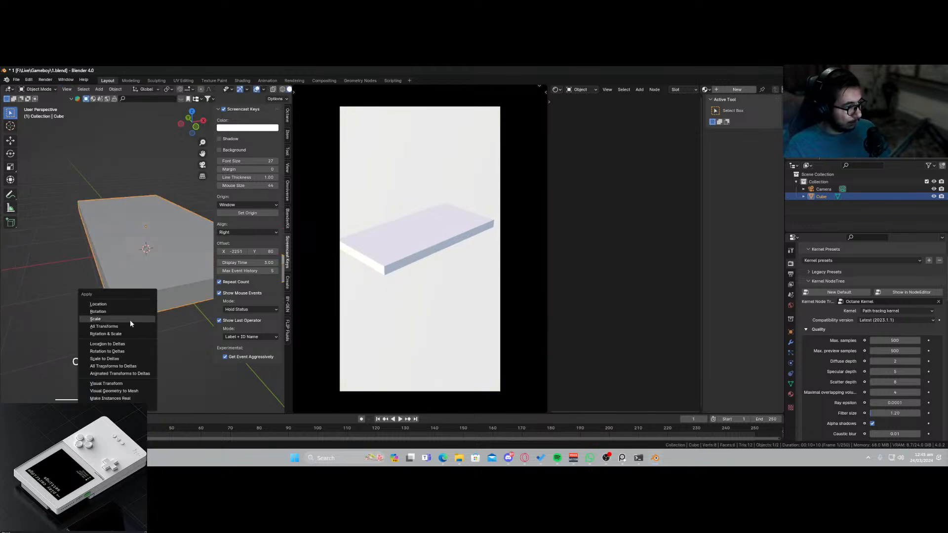
pyautogui.click(129, 324)
# Bevel the slab's four vertical corner edges by about 0.14 m with 5 segments.
pyautogui.moveTo(153, 286); pyautogui.dragTo(123, 327, button='middle')
pyautogui.press('Tab')
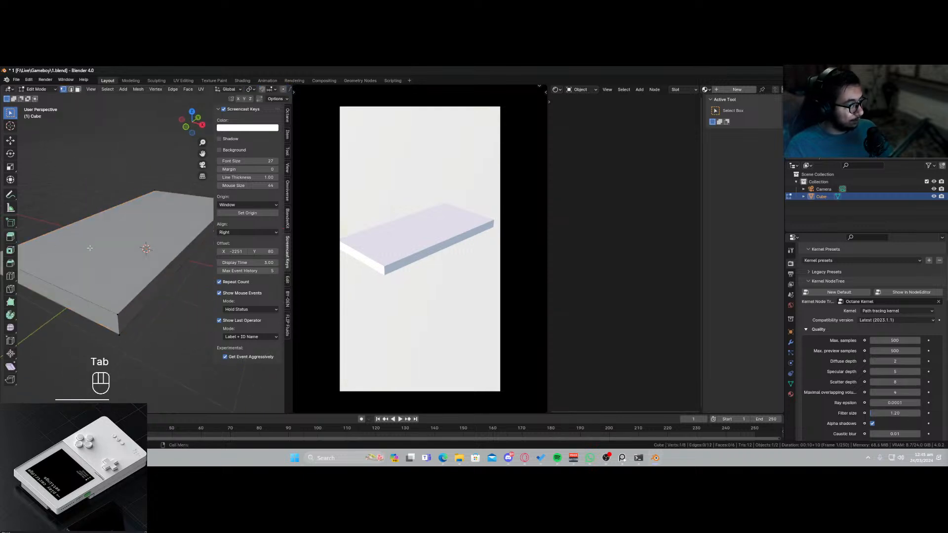
pyautogui.press('2')
pyautogui.click(118, 325)
pyautogui.moveTo(62, 343); pyautogui.dragTo(99, 331, button='middle')
pyautogui.keyDown('shift'); pyautogui.click(74, 268); pyautogui.keyUp('shift')
pyautogui.keyDown('shift'); pyautogui.moveTo(53, 305); pyautogui.dragTo(155, 316, button='middle'); pyautogui.keyUp('shift')
pyautogui.keyDown('shift'); pyautogui.click(89, 296); pyautogui.keyUp('shift')
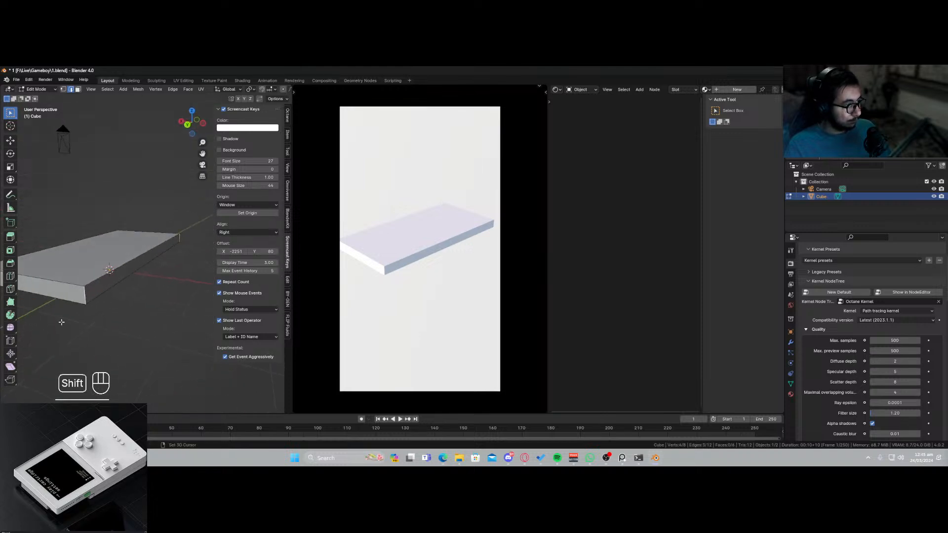
pyautogui.moveTo(62, 322); pyautogui.dragTo(168, 324, button='middle')
pyautogui.keyDown('shift'); pyautogui.click(161, 318); pyautogui.keyUp('shift')
pyautogui.hotkey('ctrl', 'b')
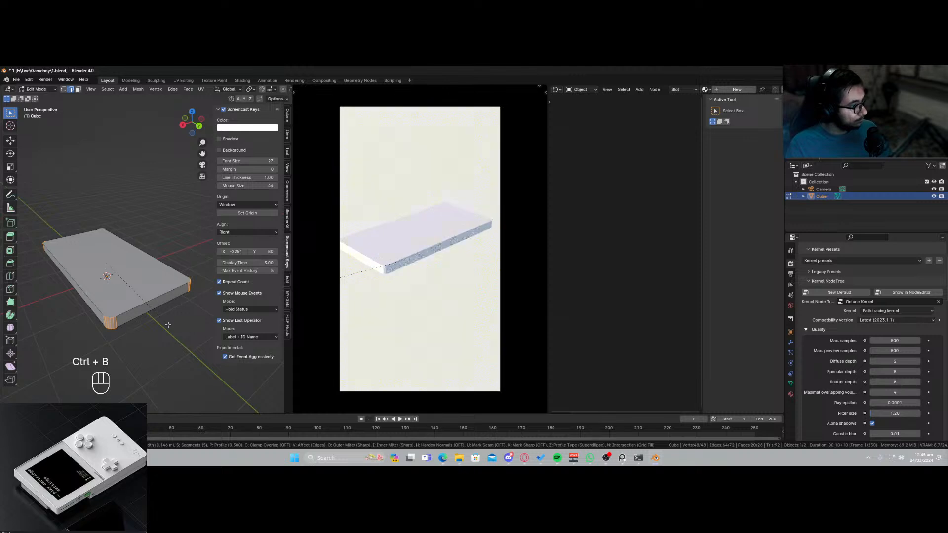
pyautogui.click(167, 324)
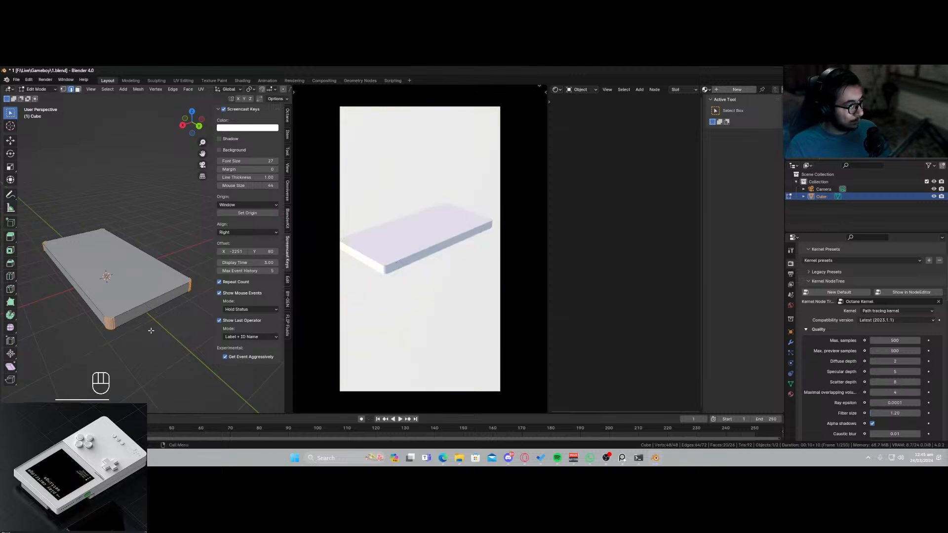
# Examine the slab's bevelled corners from several angles in Edit Mode and Object Mode.
pyautogui.moveTo(145, 316); pyautogui.dragTo(88, 305, button='middle')
pyautogui.click(143, 240)
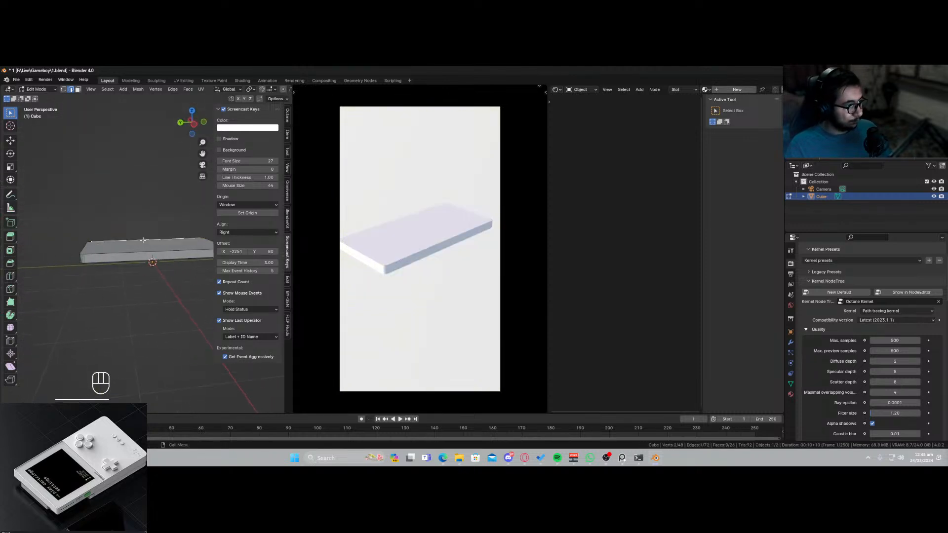
pyautogui.press('KP_1')
pyautogui.moveTo(144, 247); pyautogui.dragTo(140, 318, button='middle')
pyautogui.press('Tab')
pyautogui.scroll(2, 140, 313)
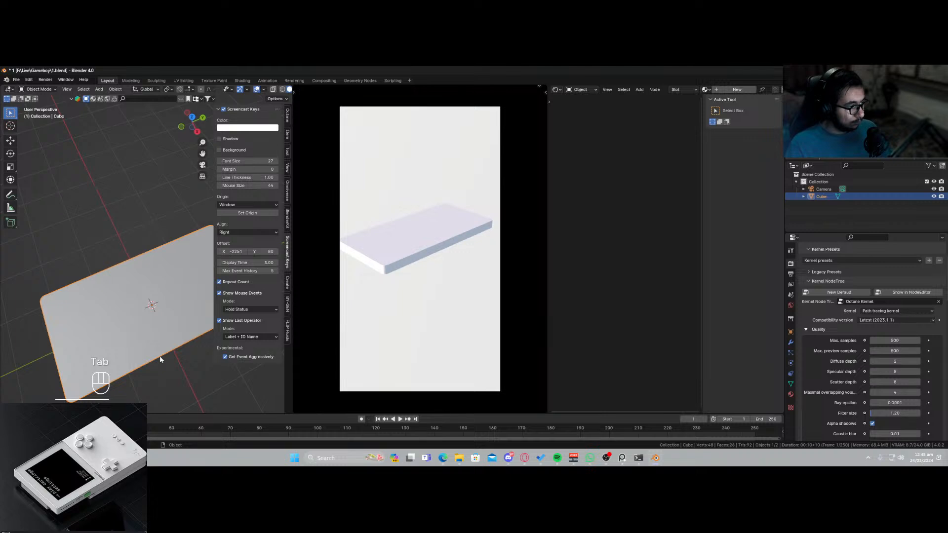
pyautogui.scroll(-1, 153, 355)
pyautogui.press('Tab')
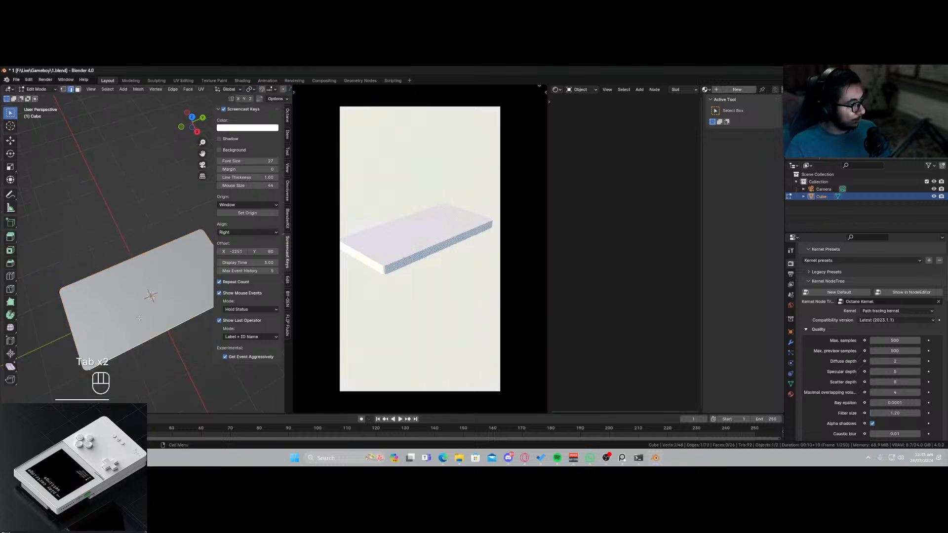
# Cancel the loop cut on the slab and save the file in Object Mode.
pyautogui.hotkey('ctrl', 'r')
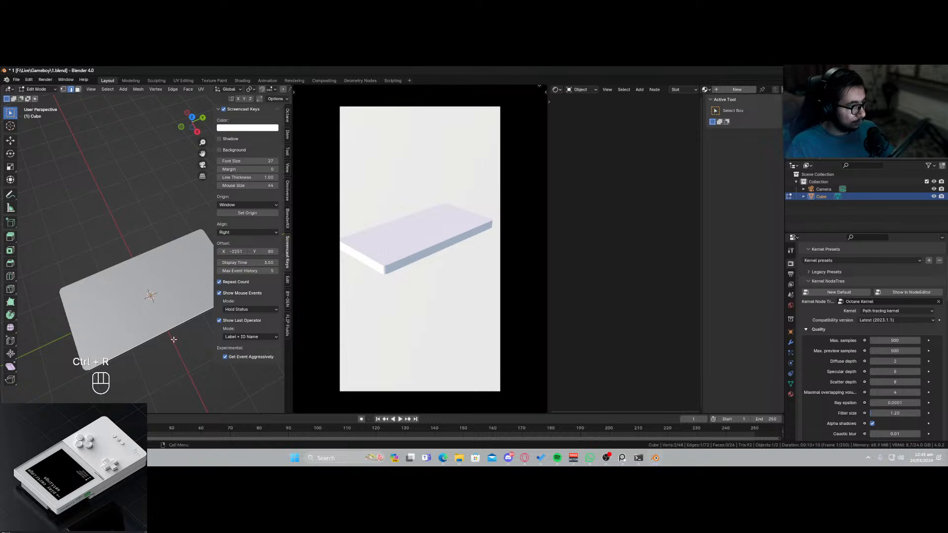
pyautogui.moveTo(161, 320)
pyautogui.mouseDown(button='middle')
pyautogui.moveTo(165, 297)
pyautogui.moveTo(167, 305)
pyautogui.mouseUp(button='middle')
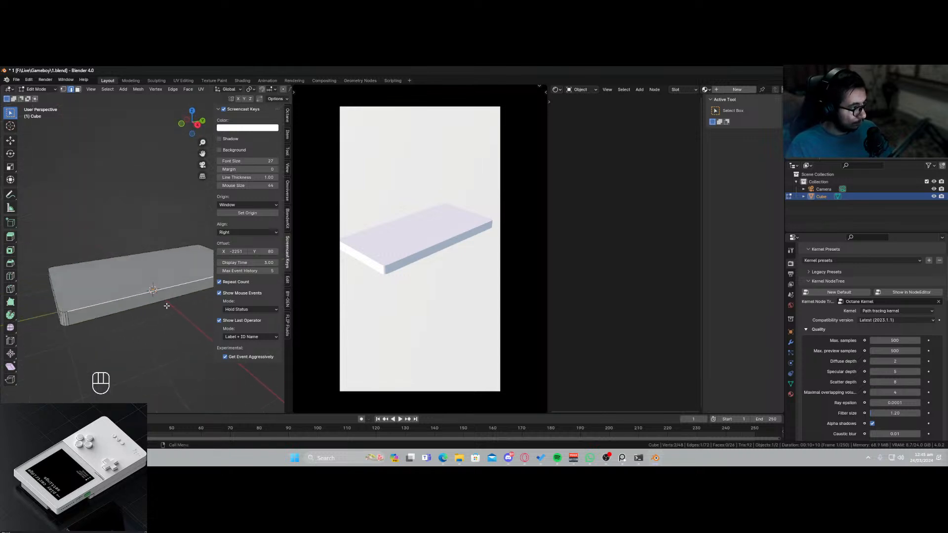
pyautogui.press('Tab')
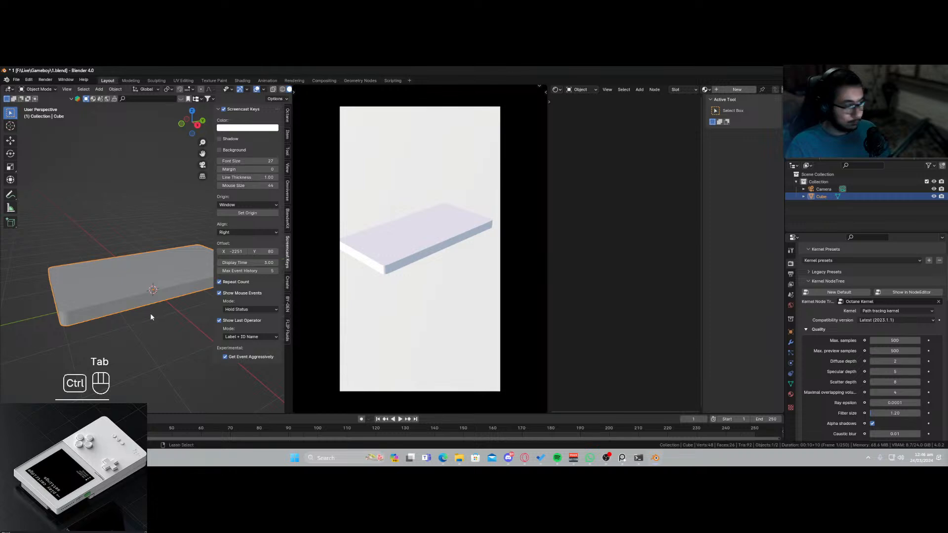
pyautogui.hotkey('ctrl', 's')
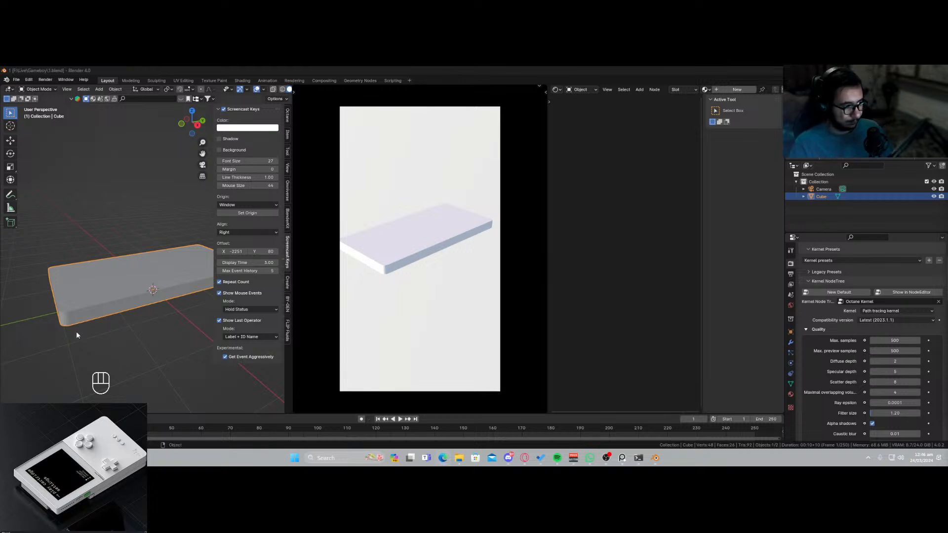
# Put the slab in Edit Mode and view it from directly above.
pyautogui.moveTo(114, 292); pyautogui.dragTo(117, 313, button='middle')
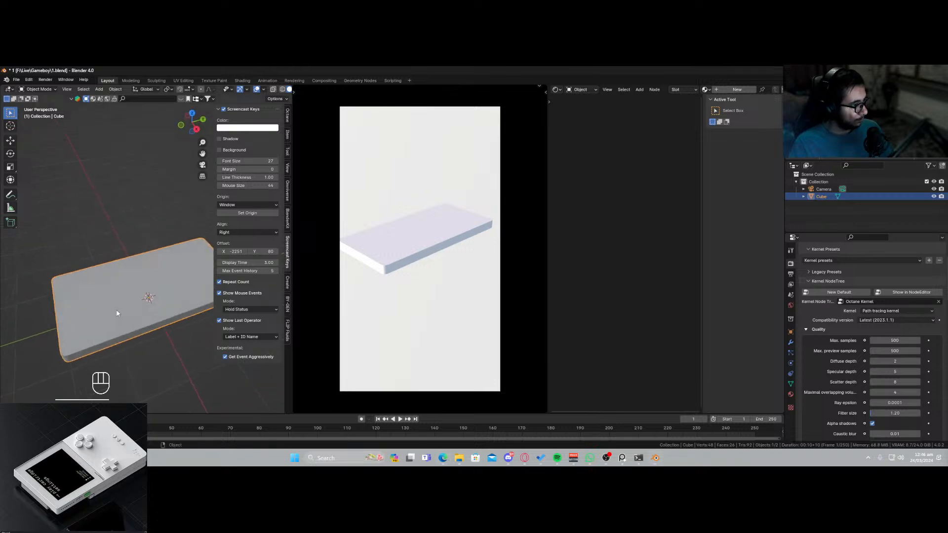
pyautogui.press('Tab')
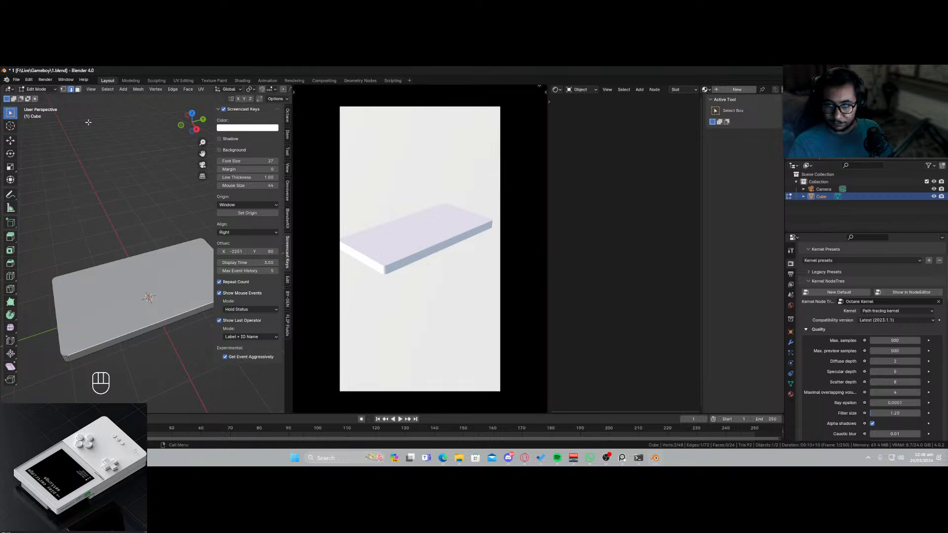
pyautogui.moveTo(108, 278); pyautogui.dragTo(121, 301, button='middle')
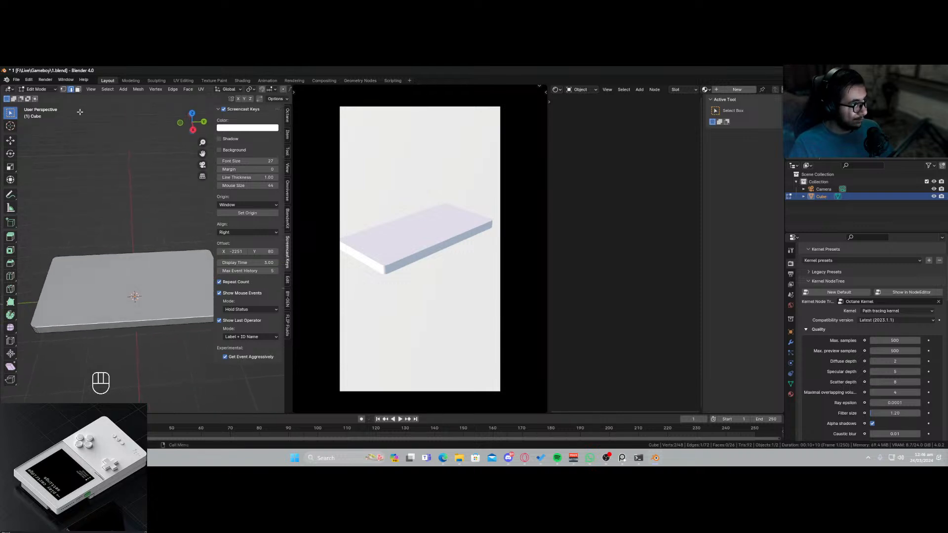
pyautogui.press('KP_7')
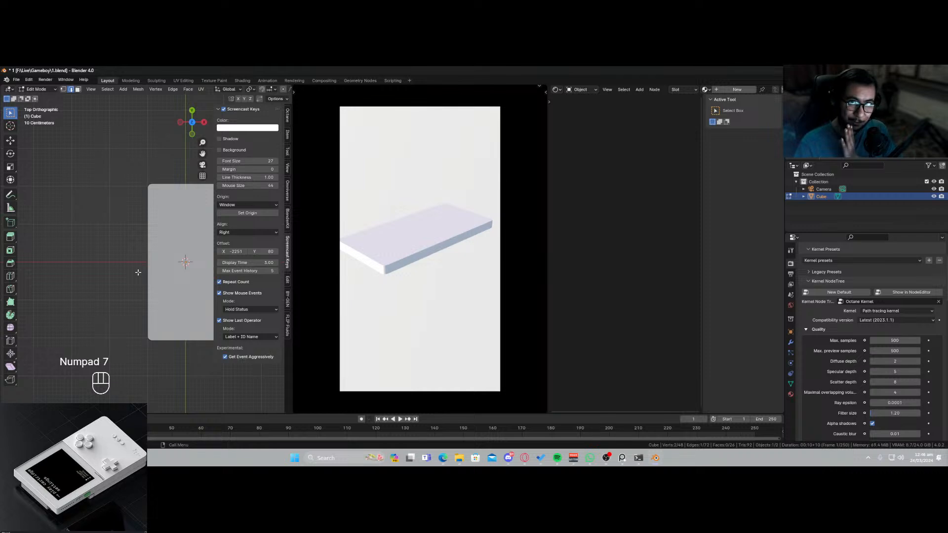
pyautogui.keyDown('shift'); pyautogui.moveTo(163, 277); pyautogui.dragTo(97, 284, button='middle'); pyautogui.keyUp('shift')
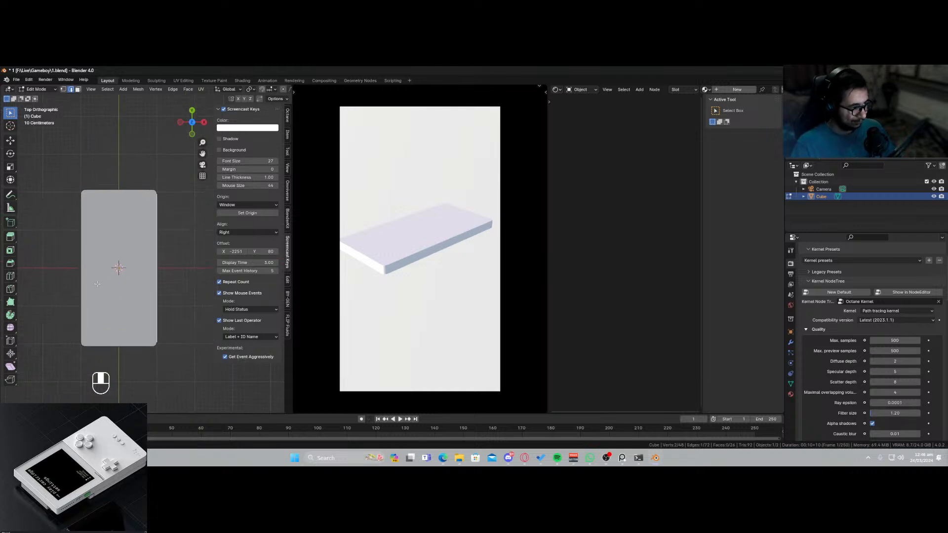
pyautogui.scroll(1, 97, 284)
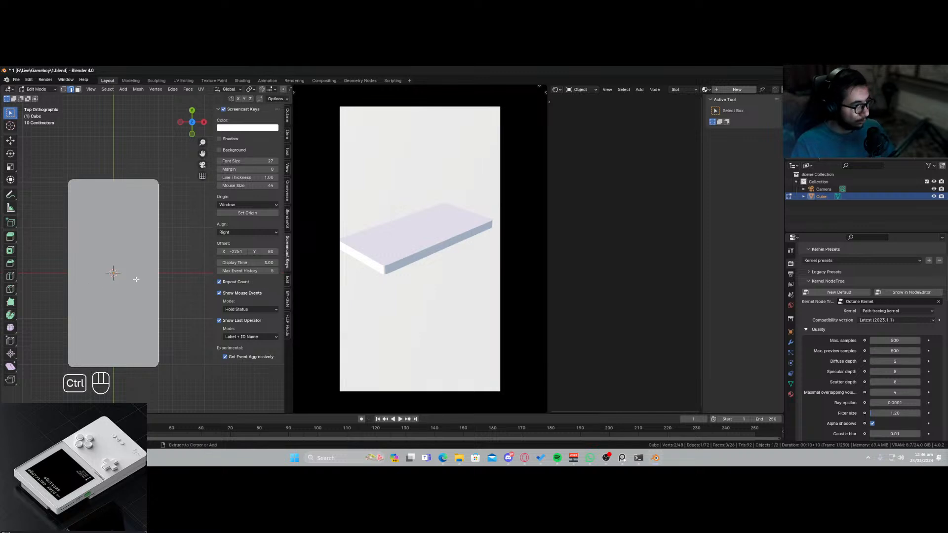
pyautogui.hotkey('ctrl', 'r')
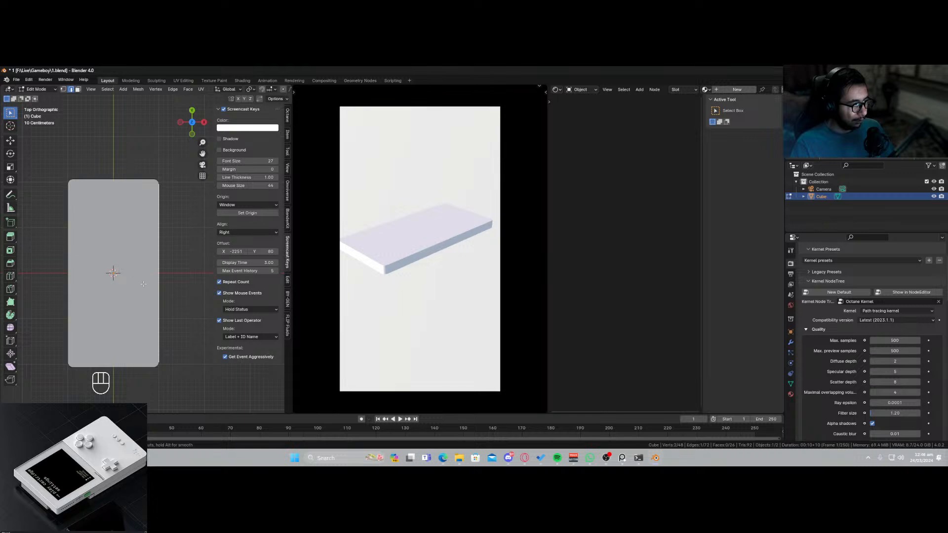
pyautogui.moveTo(173, 265); pyautogui.dragTo(117, 233, button='middle')
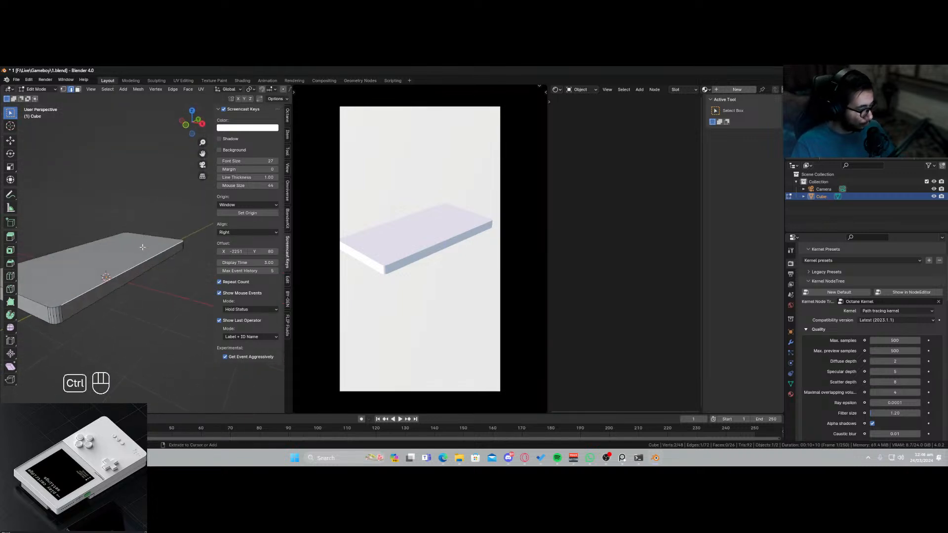
pyautogui.hotkey('ctrl', 'r')
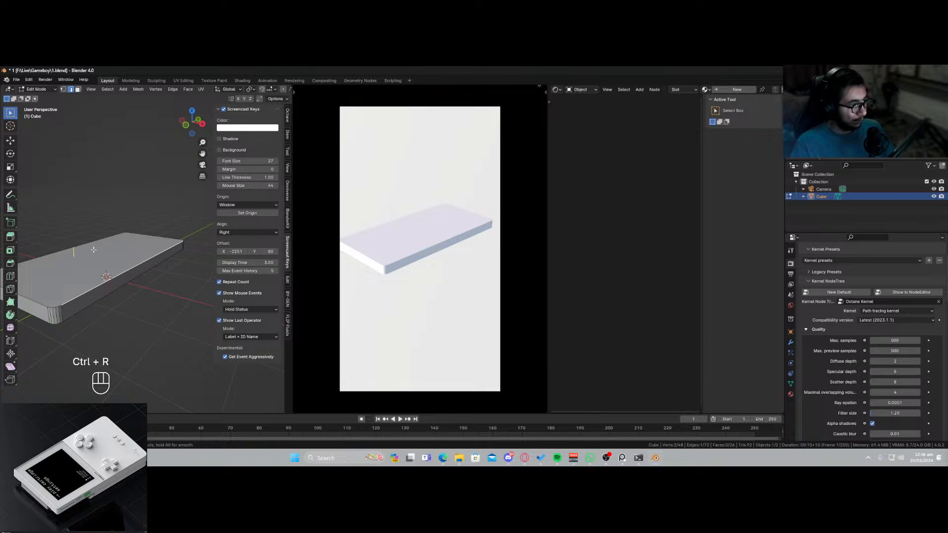
pyautogui.rightClick(117, 266)
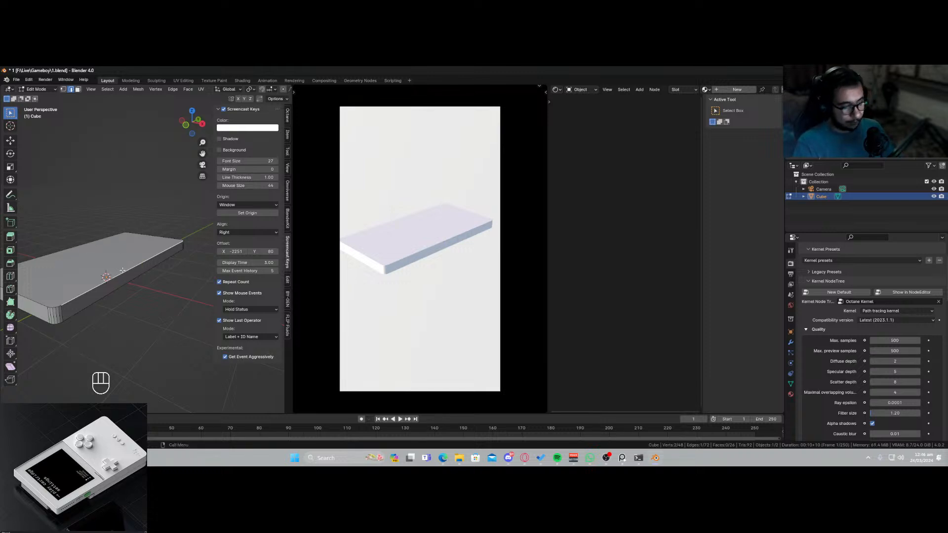
# Turn on X-ray and knife-cut straight across the slab's top face along the X axis, through the centre.
pyautogui.press('KP_7')
pyautogui.scroll(1, 127, 289)
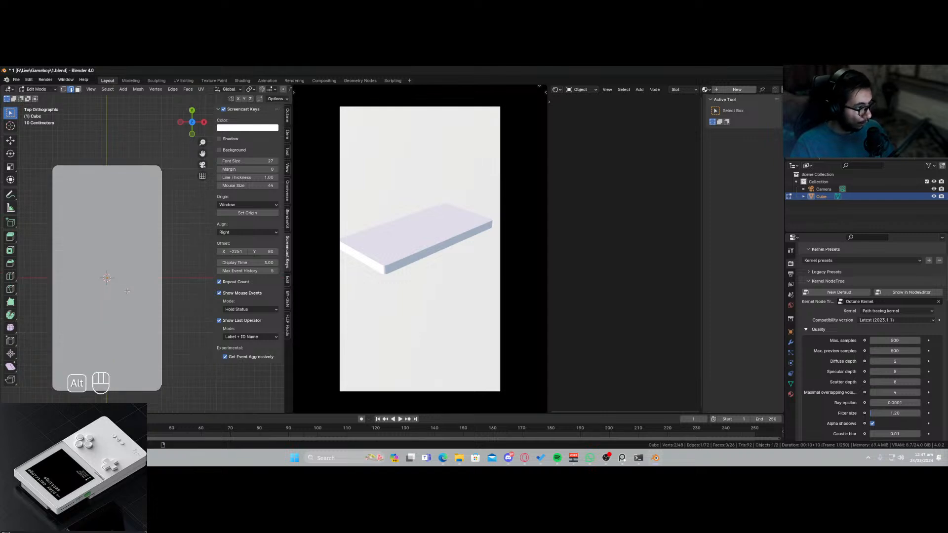
pyautogui.hotkey('alt', 'z')
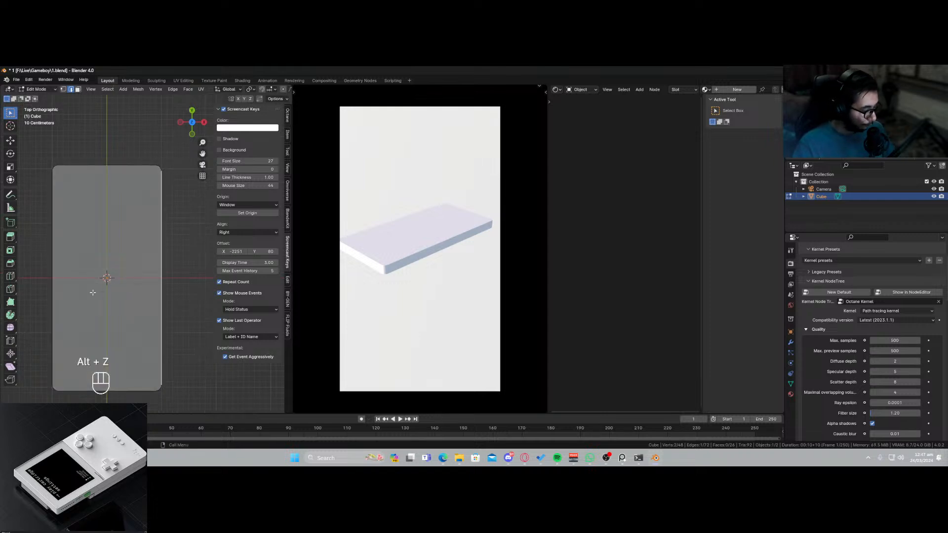
pyautogui.press('k')
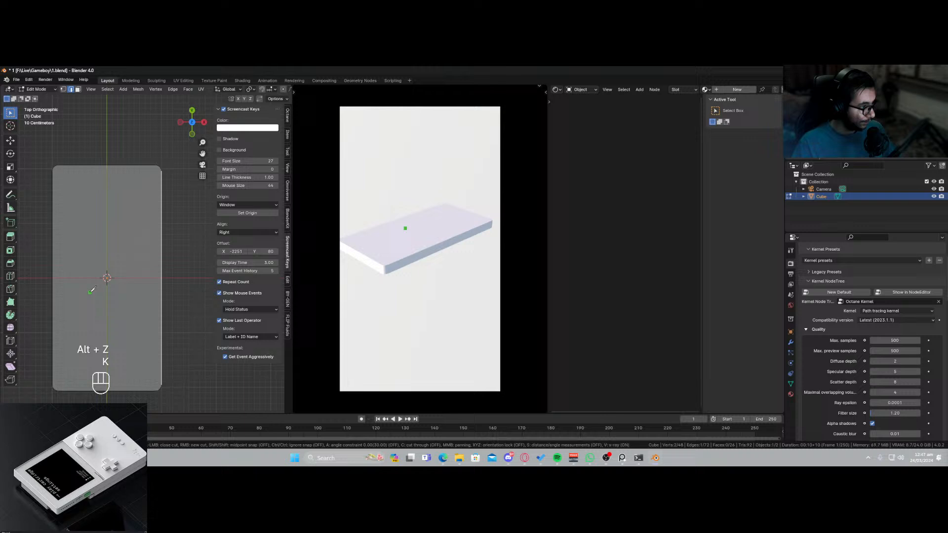
pyautogui.click(52, 278)
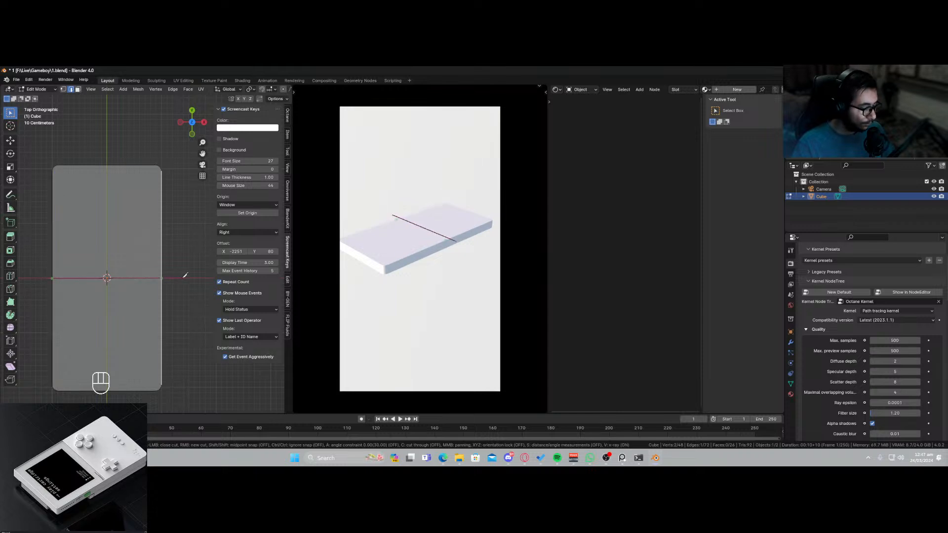
pyautogui.click(185, 275)
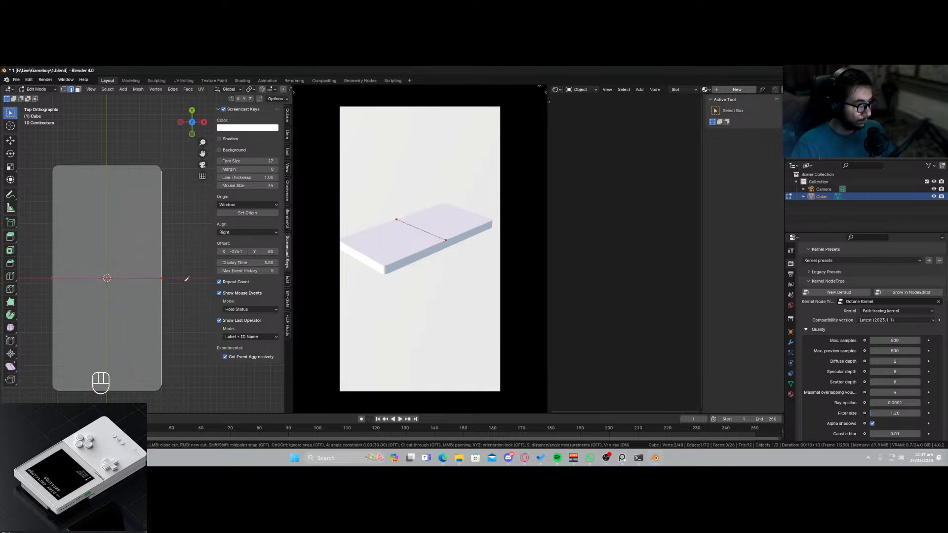
pyautogui.press('Return')
# Knife-cut the slab's positive-X side face from the end of the top cut straight down to the lower edge.
pyautogui.moveTo(190, 285); pyautogui.dragTo(130, 282, button='middle')
pyautogui.click(173, 291)
pyautogui.press('KP_3')
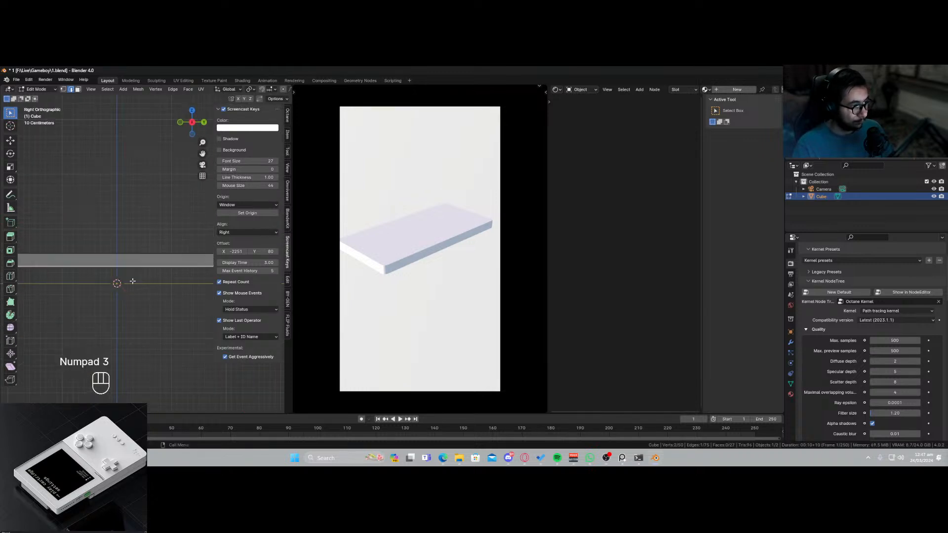
pyautogui.scroll(3, 132, 281)
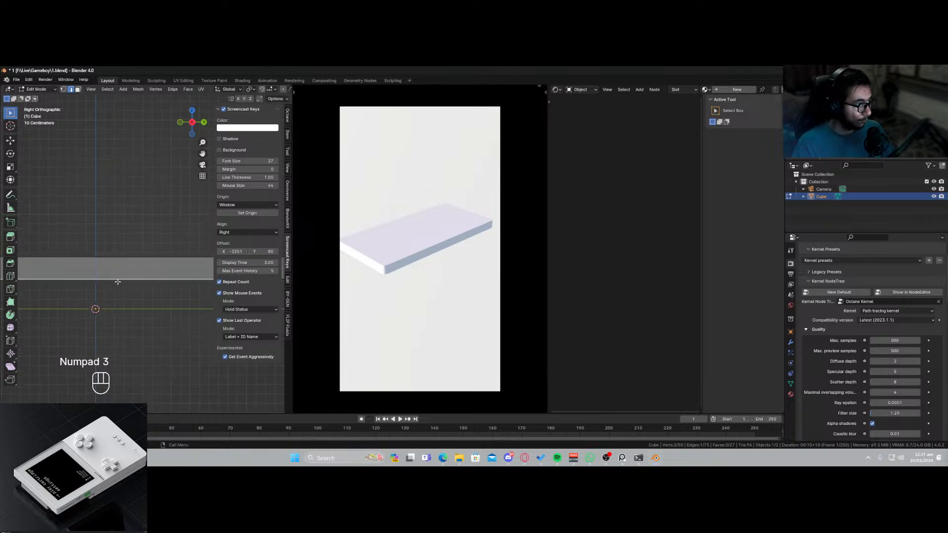
pyautogui.press('1')
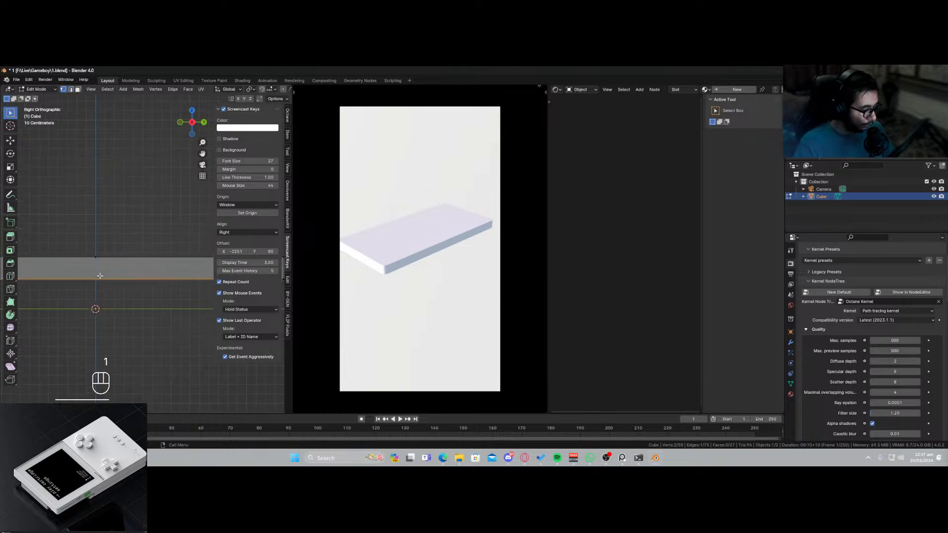
pyautogui.press('k')
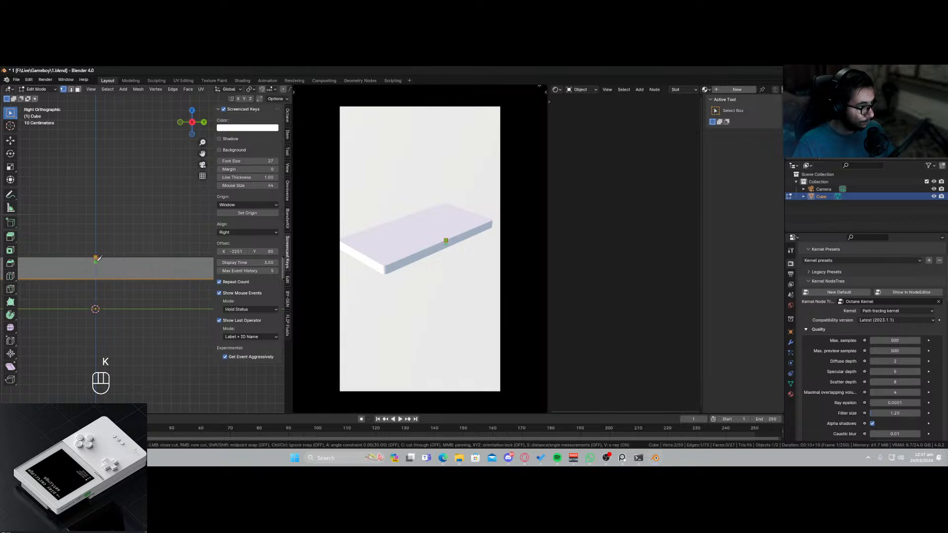
pyautogui.click(97, 257)
pyautogui.click(97, 280)
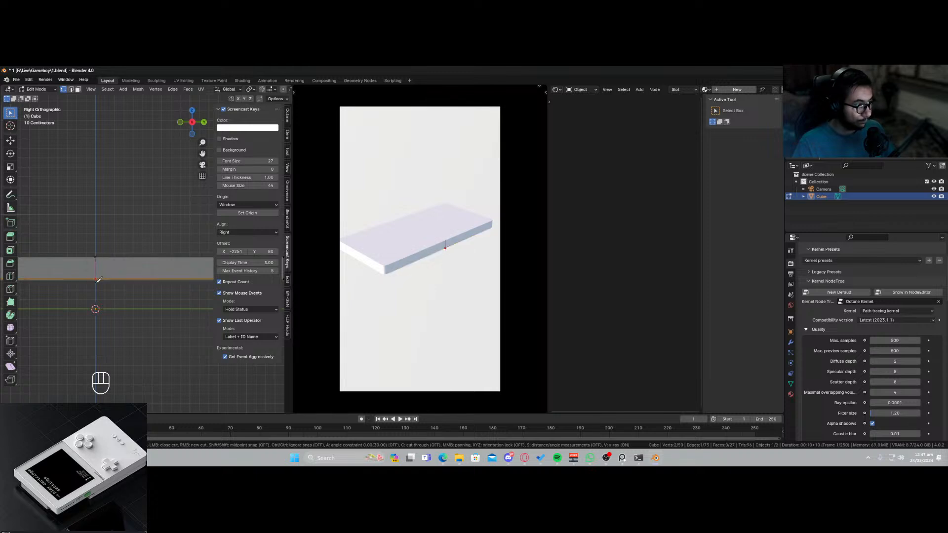
pyautogui.press('Return')
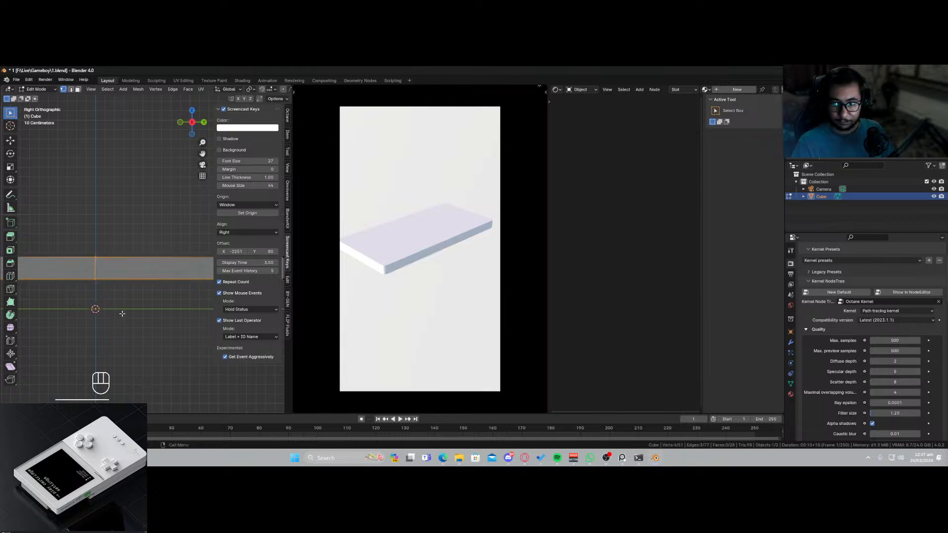
# Turn off X-ray and knife-cut across the slab's underside from the positive-X side cut to the opposite edge.
pyautogui.press('KP_3')
pyautogui.press('KP_1')
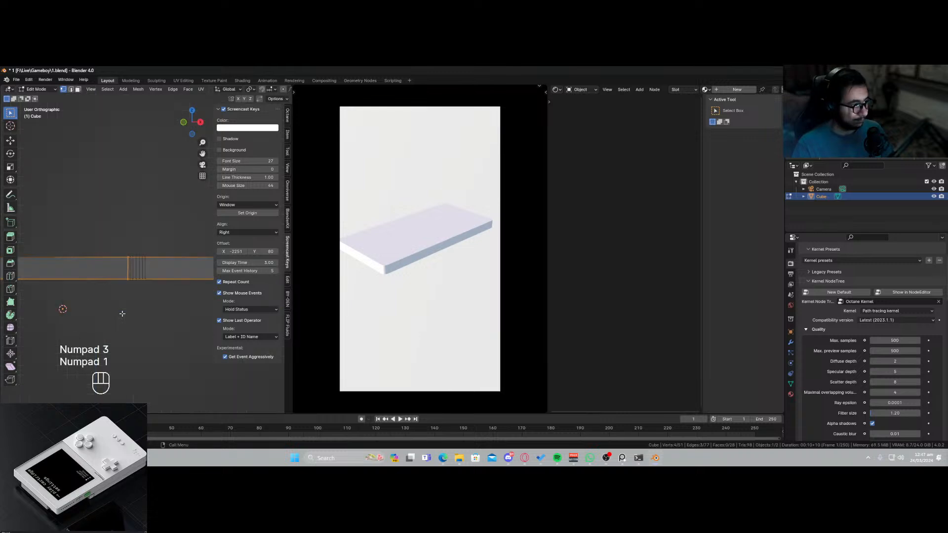
pyautogui.press('KP_2')
pyautogui.press('KP_2')
pyautogui.press('KP_2')
pyautogui.press('KP_2')
pyautogui.press('KP_2')
pyautogui.press('KP_2')
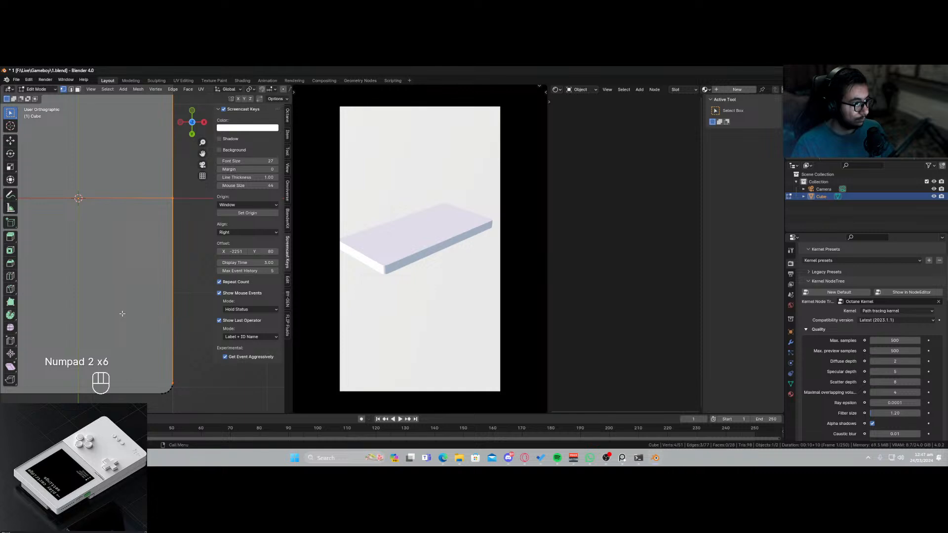
pyautogui.scroll(-2, 122, 314)
pyautogui.keyDown('shift'); pyautogui.moveTo(123, 316); pyautogui.dragTo(130, 330, button='middle'); pyautogui.keyUp('shift')
pyautogui.hotkey('alt', 'z')
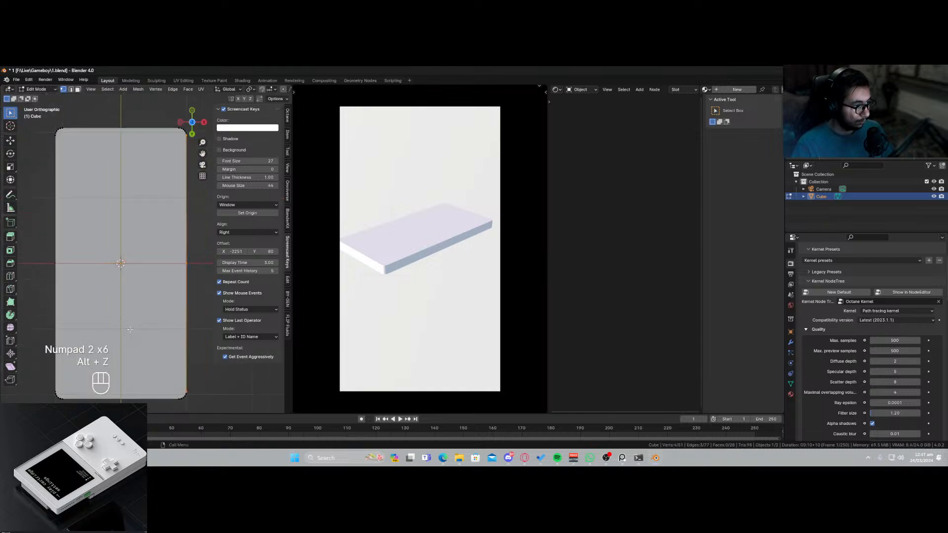
pyautogui.press('k')
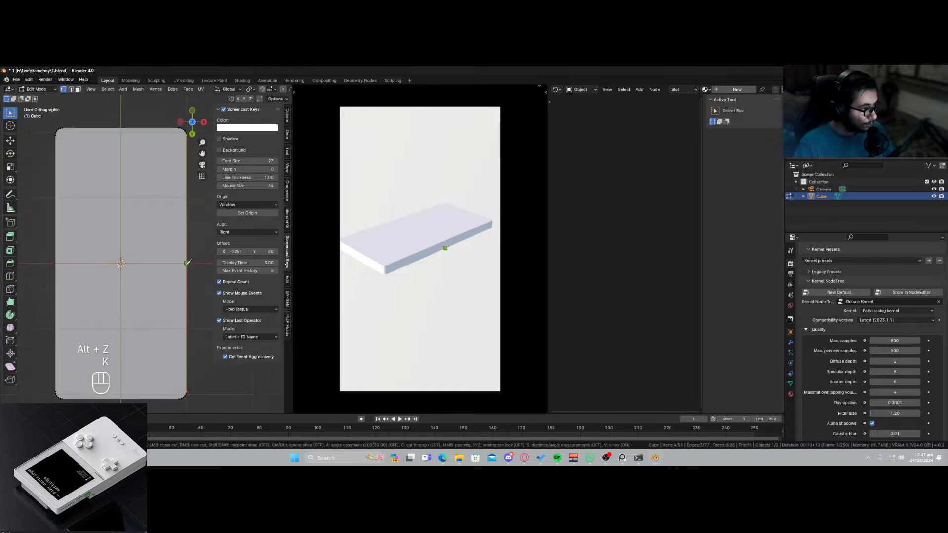
pyautogui.click(186, 263)
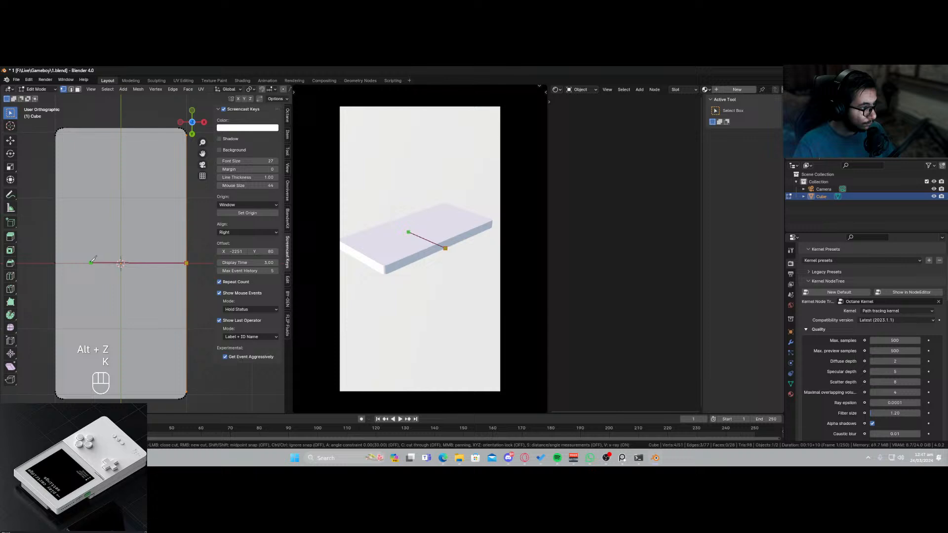
pyautogui.click(54, 261)
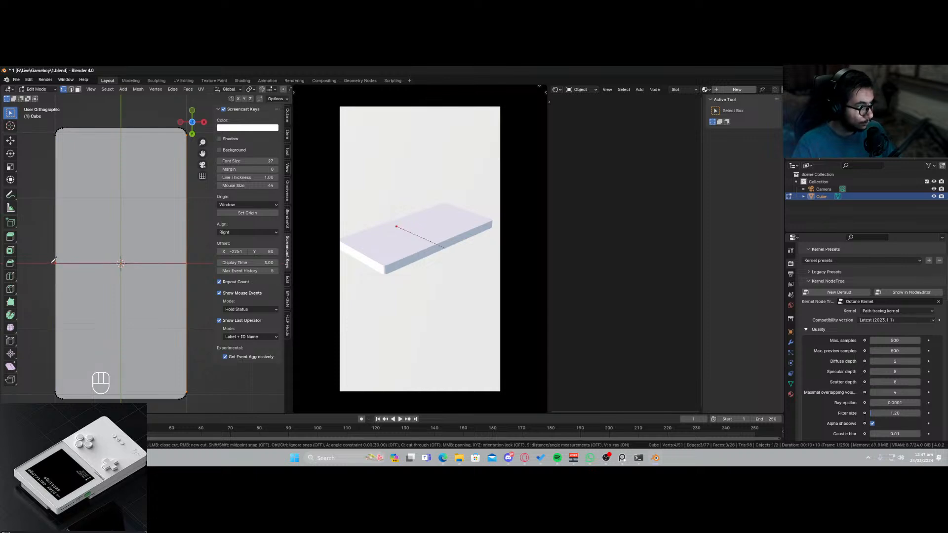
pyautogui.press('Return')
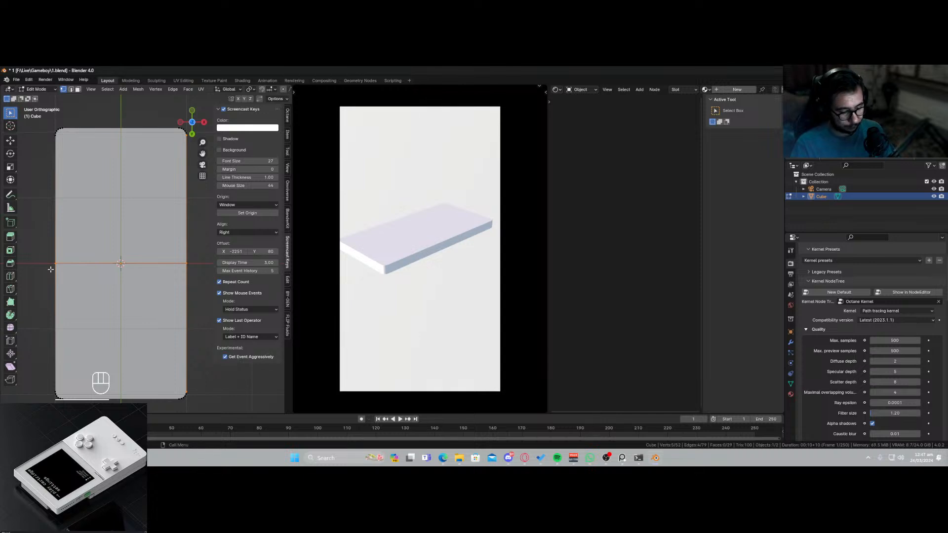
# Knife-cut the slab's negative-X side face vertically between the ends of the top and underside cuts.
pyautogui.press('KP_4')
pyautogui.press('KP_6')
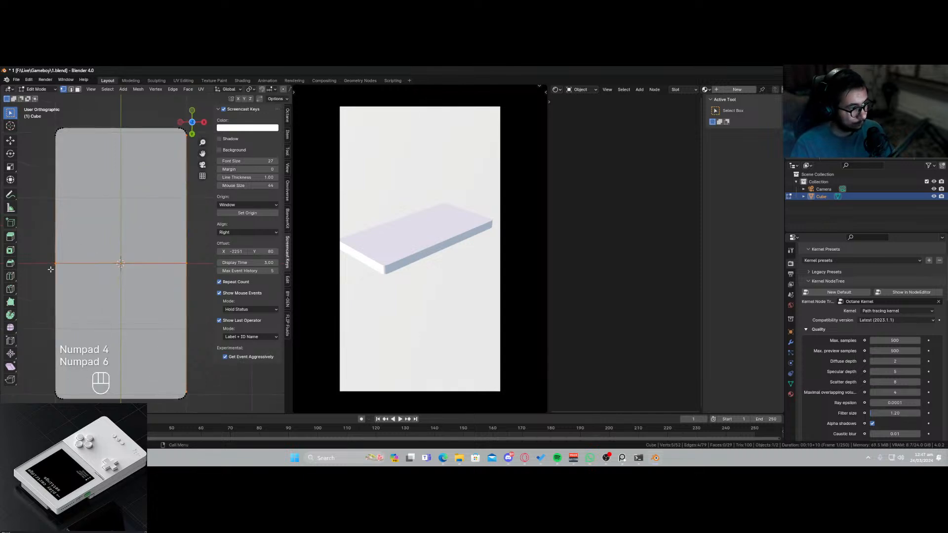
pyautogui.press('KP_9')
pyautogui.press('KP_1')
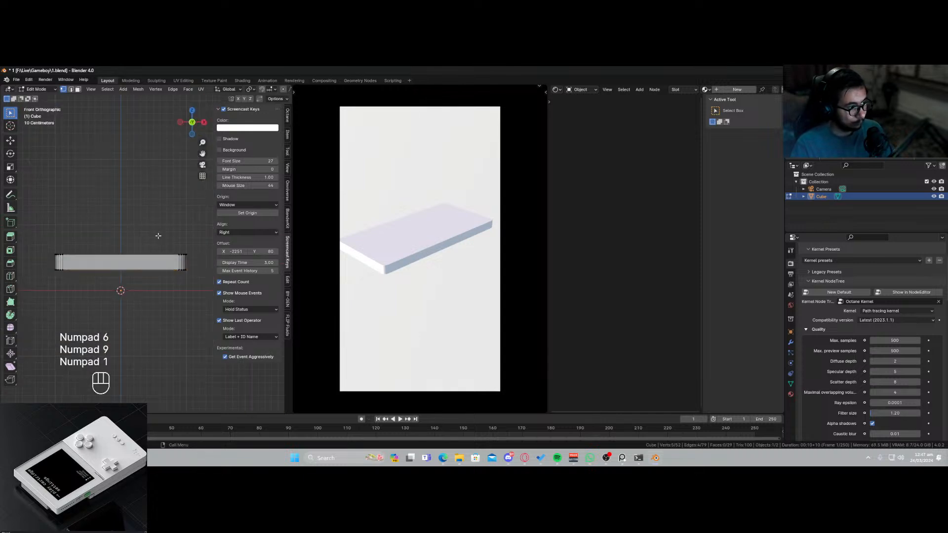
pyautogui.press('KP_3')
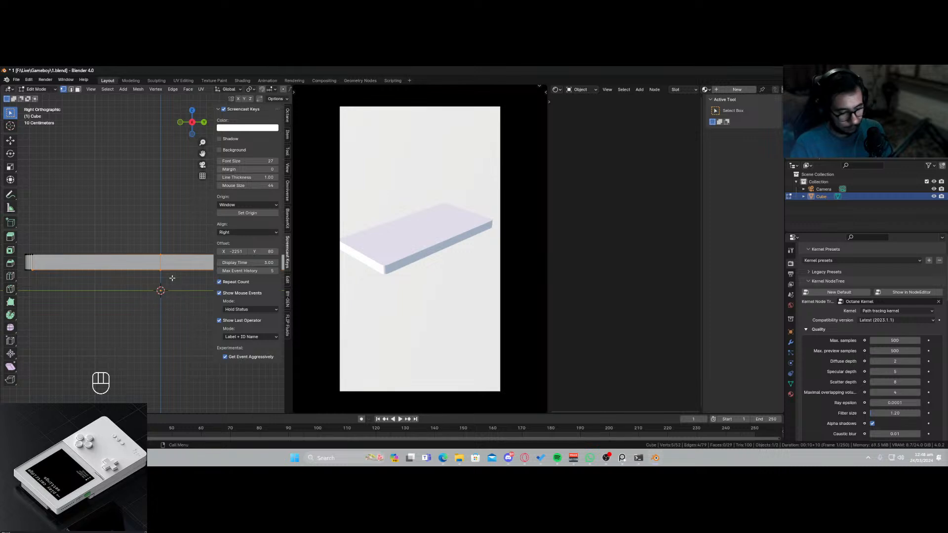
pyautogui.press('KP_9')
pyautogui.scroll(6, 139, 283)
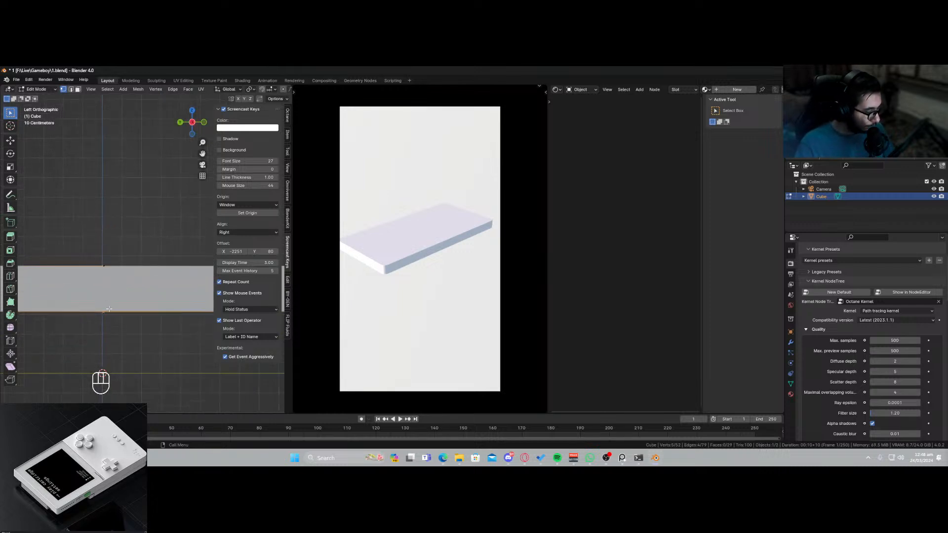
pyautogui.press('k')
pyautogui.click(103, 266)
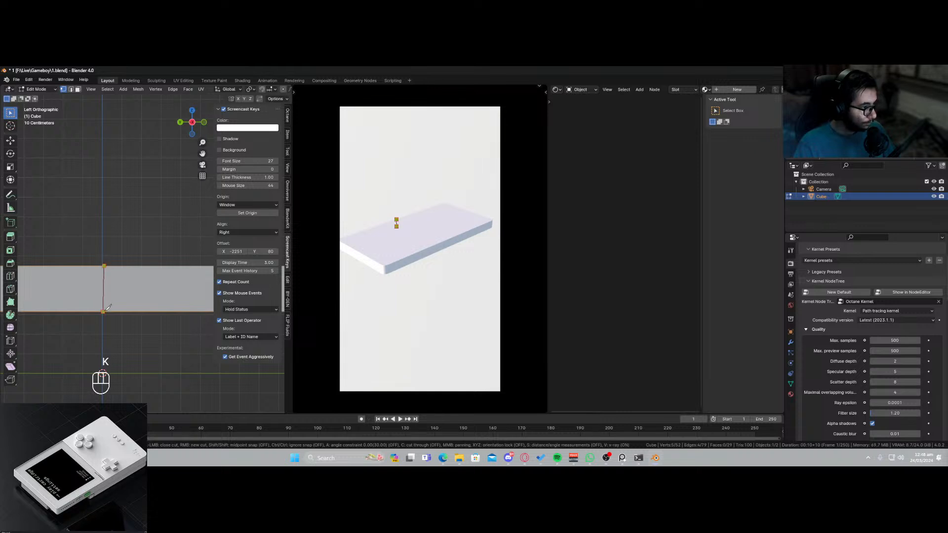
pyautogui.click(104, 312)
pyautogui.press('Return')
# Switch to face selection and select the positive-Y half of the slab's divided top face.
pyautogui.moveTo(139, 297); pyautogui.dragTo(48, 104, button='middle')
pyautogui.scroll(-8, 136, 327)
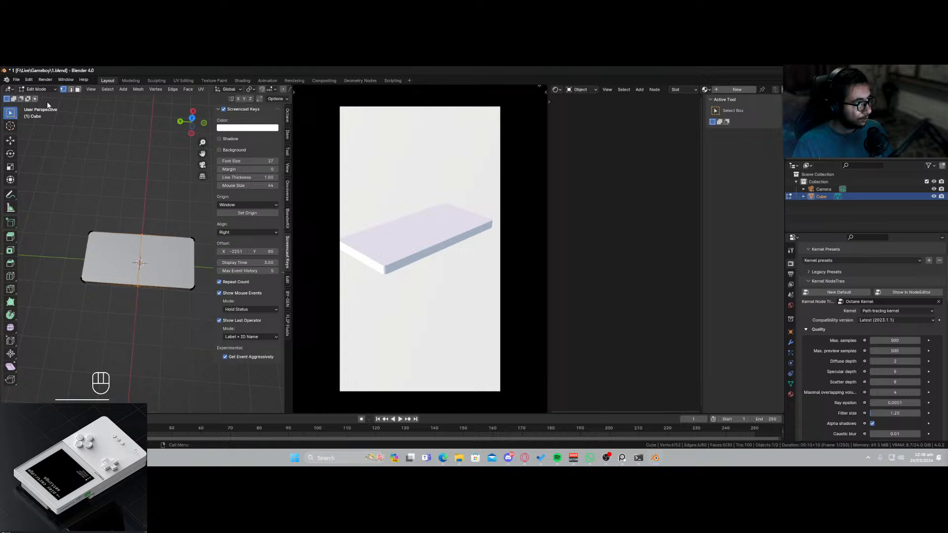
pyautogui.click(77, 89)
pyautogui.click(112, 267)
pyautogui.scroll(2, 115, 290)
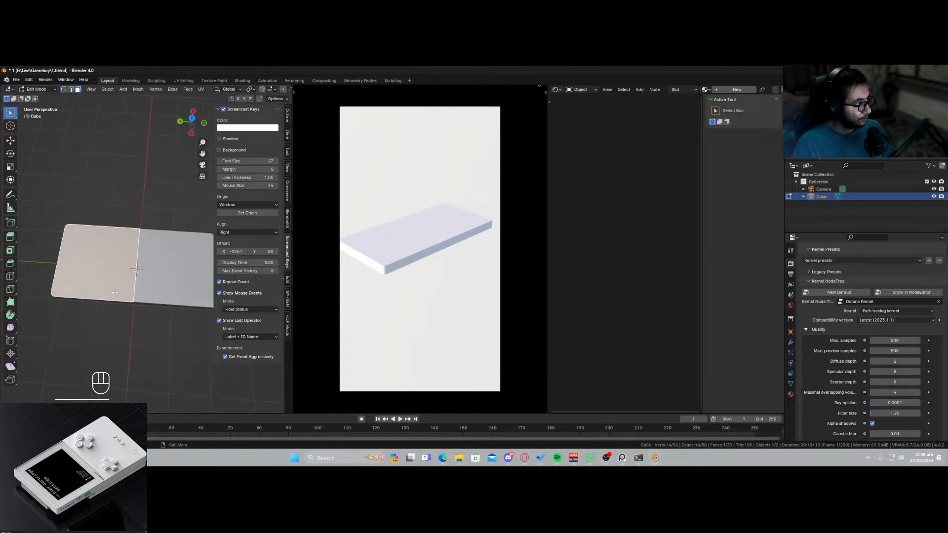
# Inset the selected positive-Y top face by a thin margin to form a narrow border around it.
pyautogui.press('i')
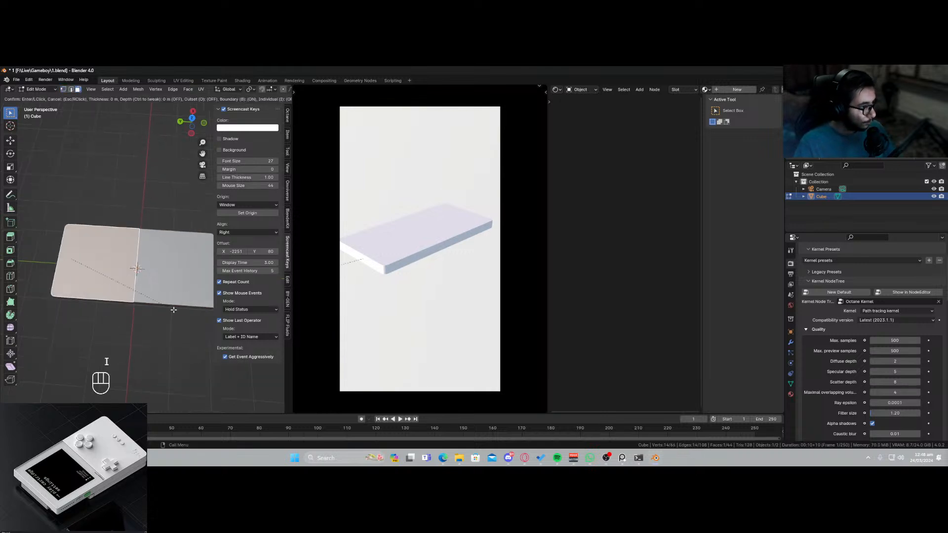
pyautogui.click(171, 309)
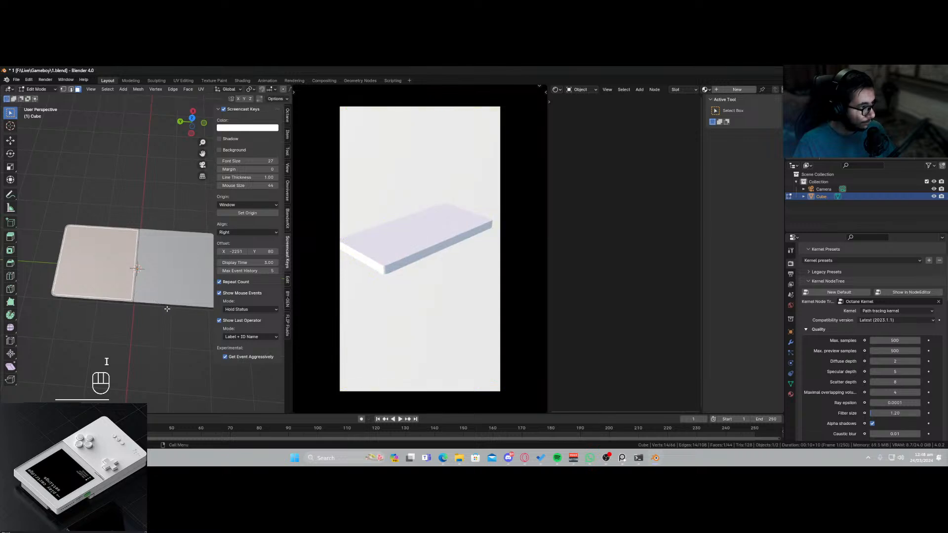
pyautogui.scroll(3, 148, 296)
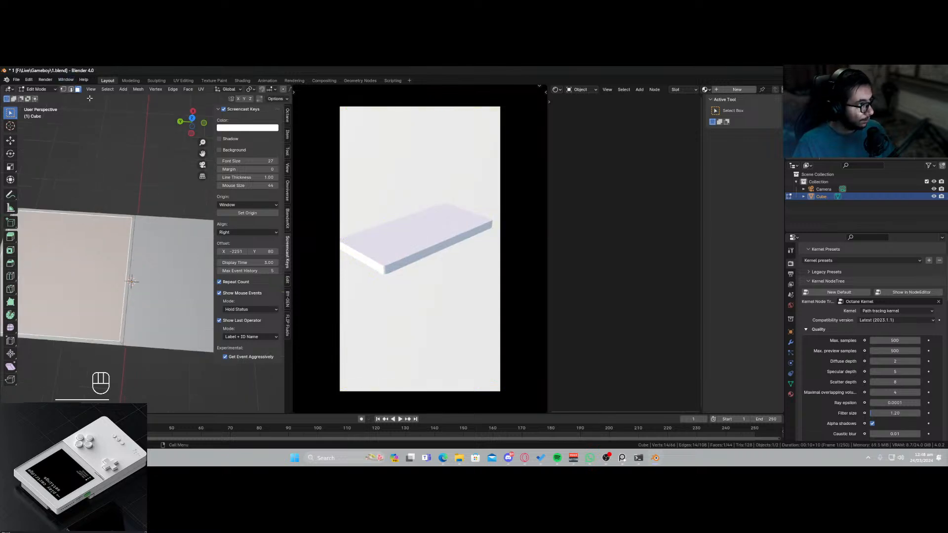
# Select all the narrow border faces around the inset face and extrude them slightly upward as a raised rim.
pyautogui.click(71, 89)
pyautogui.click(79, 95)
pyautogui.click(79, 90)
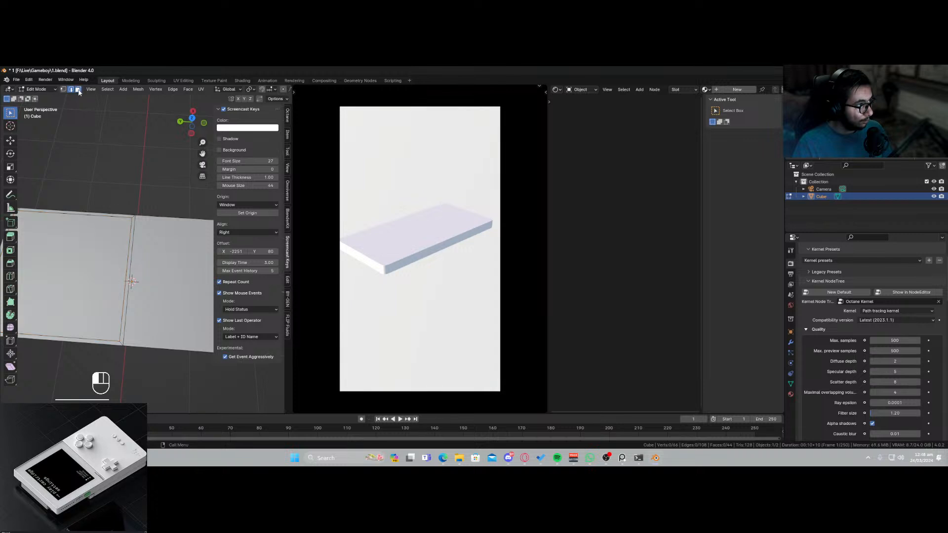
pyautogui.click(118, 215)
pyautogui.keyDown('shift'); pyautogui.click(133, 230); pyautogui.keyUp('shift')
pyautogui.keyDown('shift'); pyautogui.moveTo(131, 242); pyautogui.dragTo(178, 227, button='middle'); pyautogui.keyUp('shift')
pyautogui.keyDown('shift'); pyautogui.click(129, 323); pyautogui.keyUp('shift')
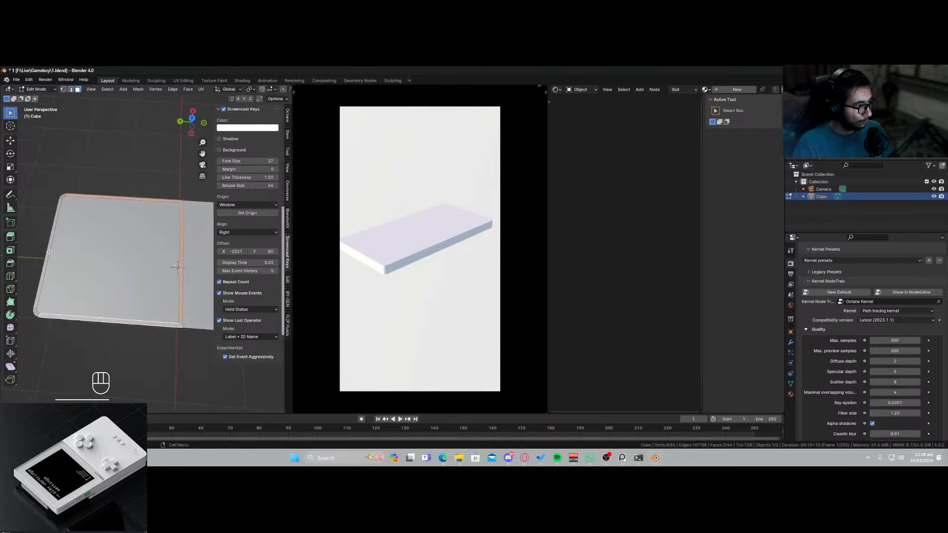
pyautogui.keyDown('ctrl'); pyautogui.click(59, 199); pyautogui.keyUp('ctrl')
pyautogui.keyDown('ctrl'); pyautogui.click(111, 196); pyautogui.keyUp('ctrl')
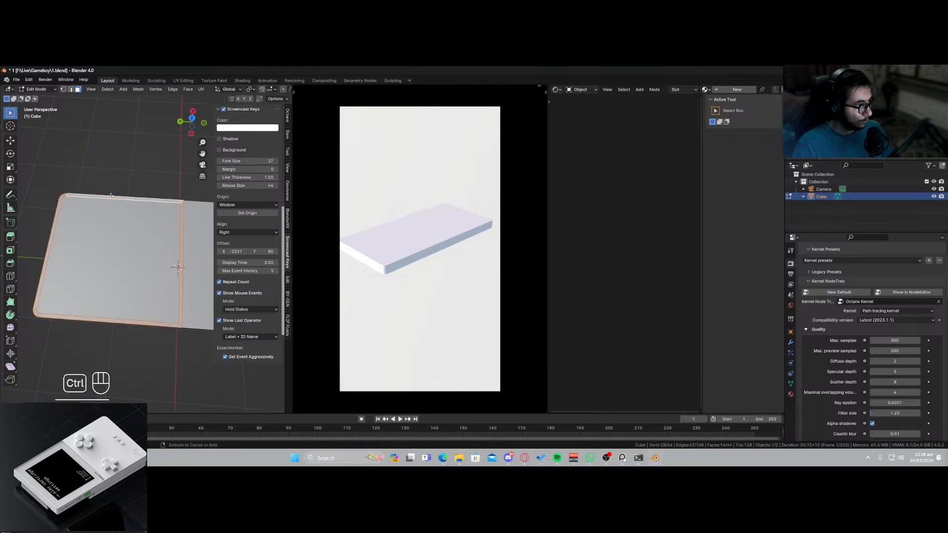
pyautogui.press('e')
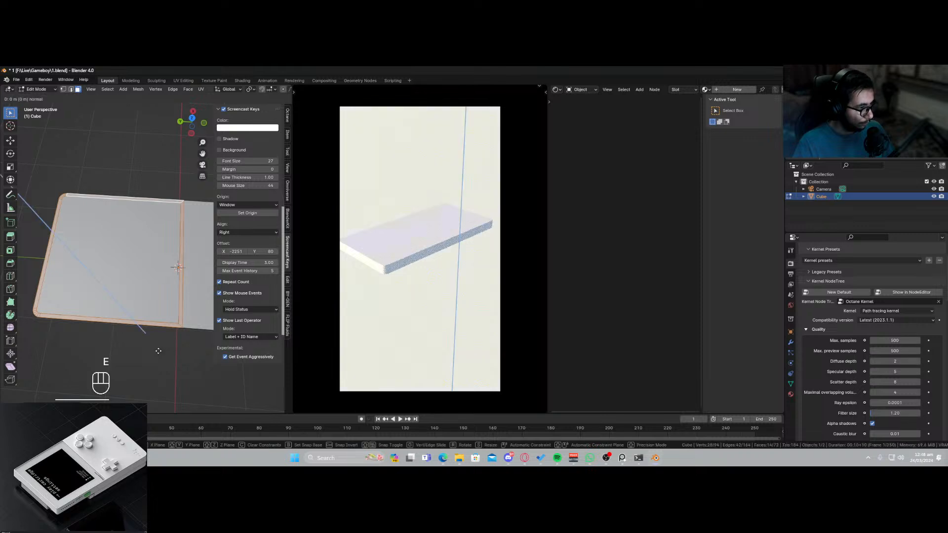
pyautogui.click(161, 346)
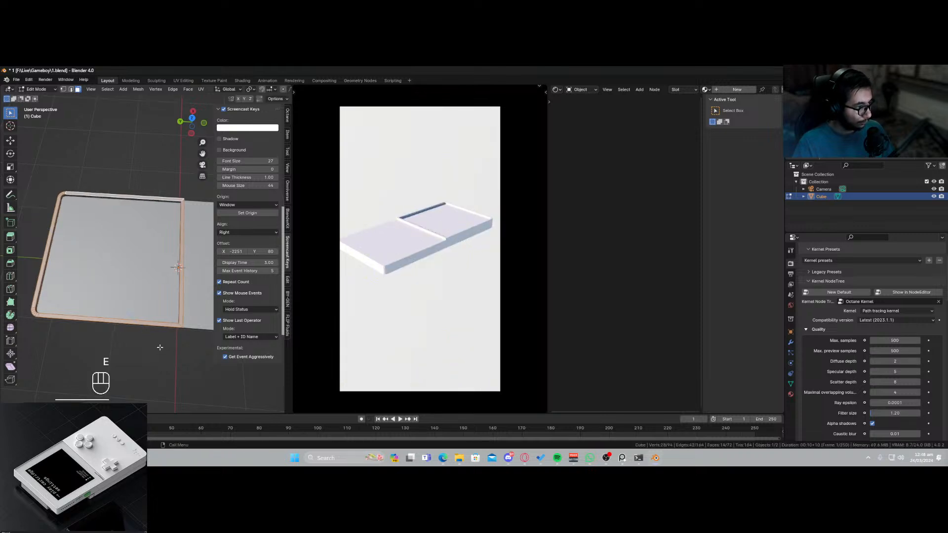
# Round the raised rim with a narrow multi-segment bevel, then return to Object Mode and save the file.
pyautogui.hotkey('ctrl', 'b')
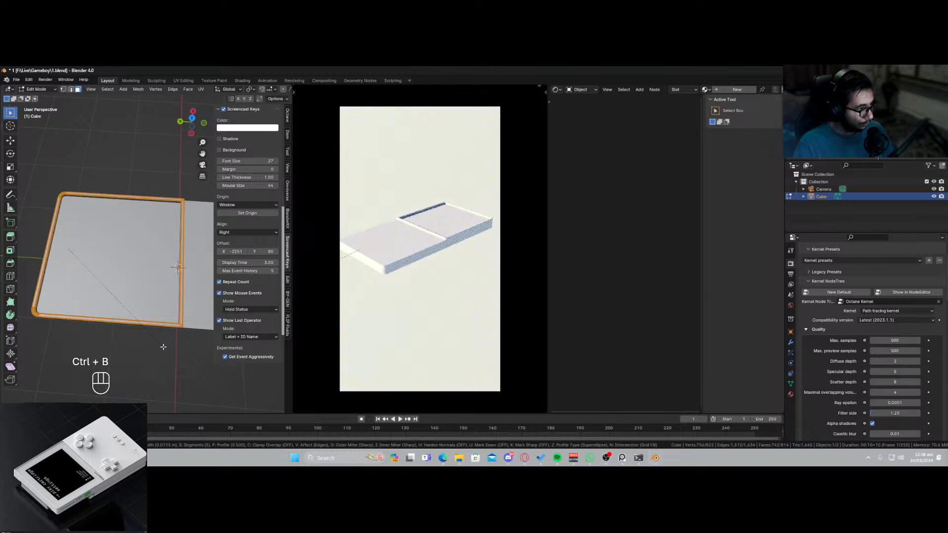
pyautogui.click(164, 348)
pyautogui.press('Tab')
pyautogui.scroll(-3, 168, 319)
pyautogui.moveTo(170, 314); pyautogui.dragTo(148, 291, button='middle')
pyautogui.rightClick(127, 263)
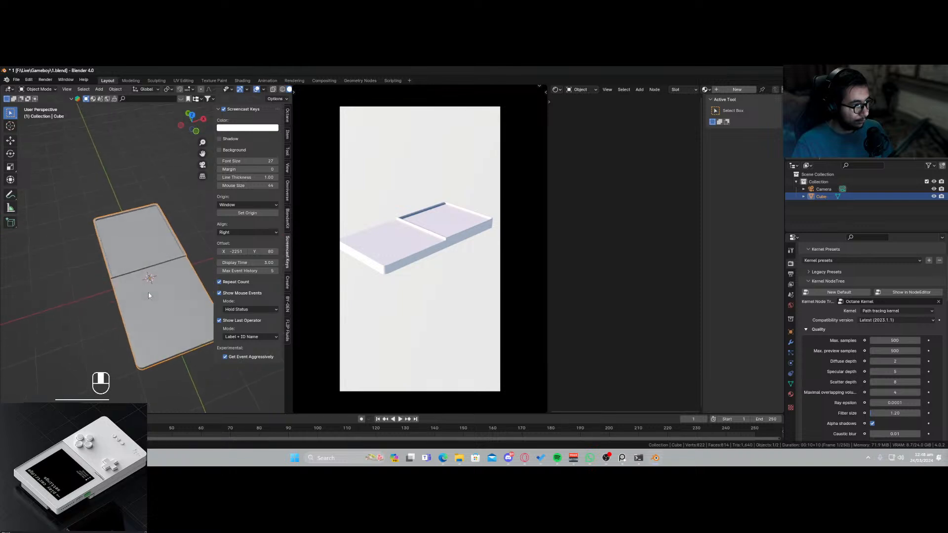
pyautogui.hotkey('ctrl', 's')
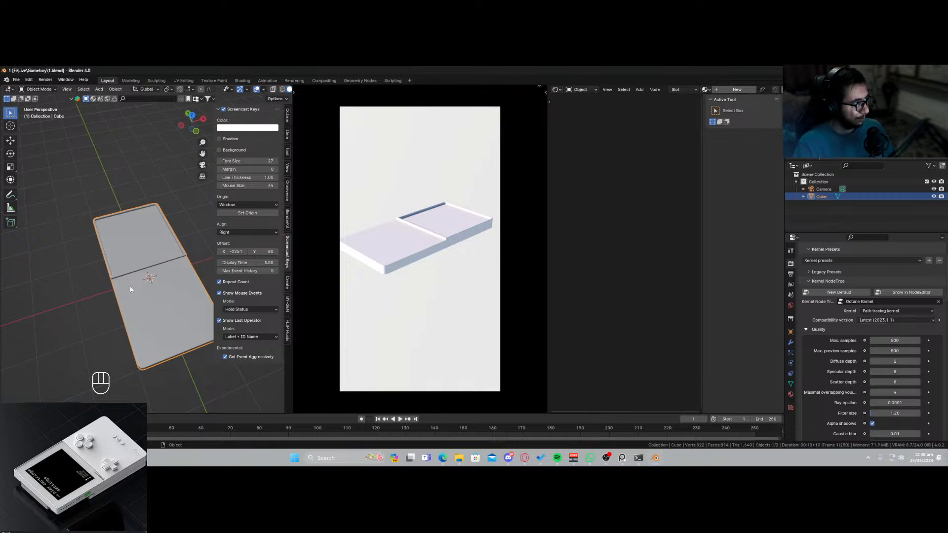
# Extrude the recessed face inside the rim upward until it sits just below the rim's top, then leave Edit Mode.
pyautogui.scroll(2, 130, 289)
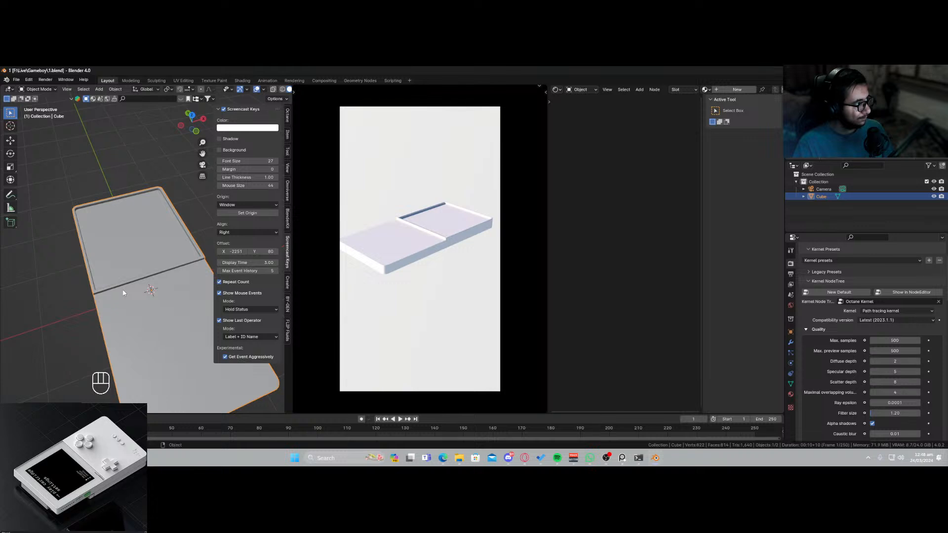
pyautogui.moveTo(123, 271)
pyautogui.mouseDown(button='middle')
pyautogui.moveTo(155, 251)
pyautogui.moveTo(135, 272)
pyautogui.mouseUp(button='middle')
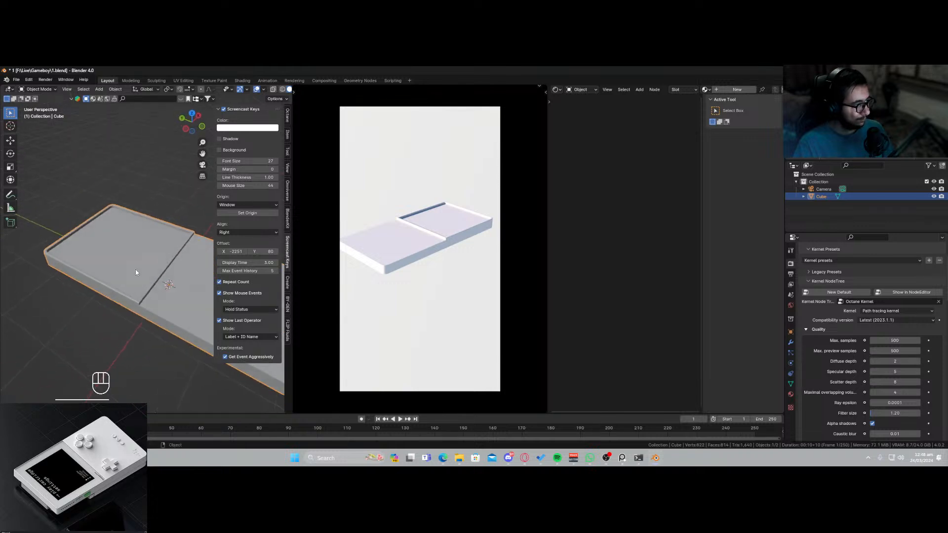
pyautogui.press('Tab')
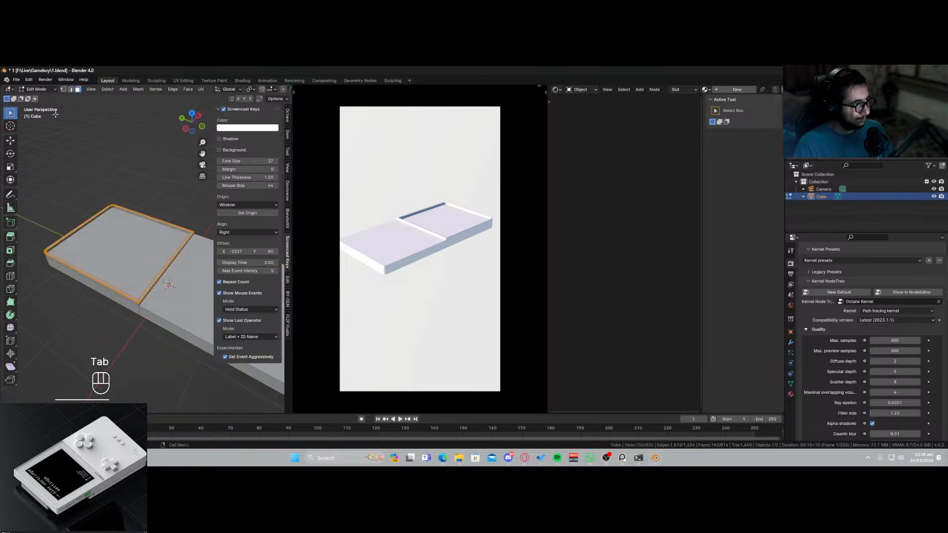
pyautogui.click(143, 266)
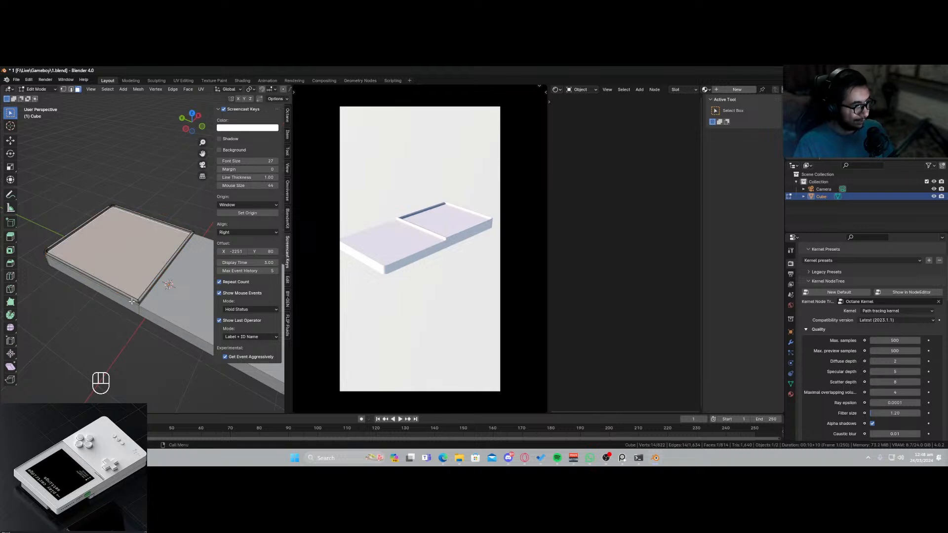
pyautogui.moveTo(130, 290); pyautogui.dragTo(137, 297, button='middle')
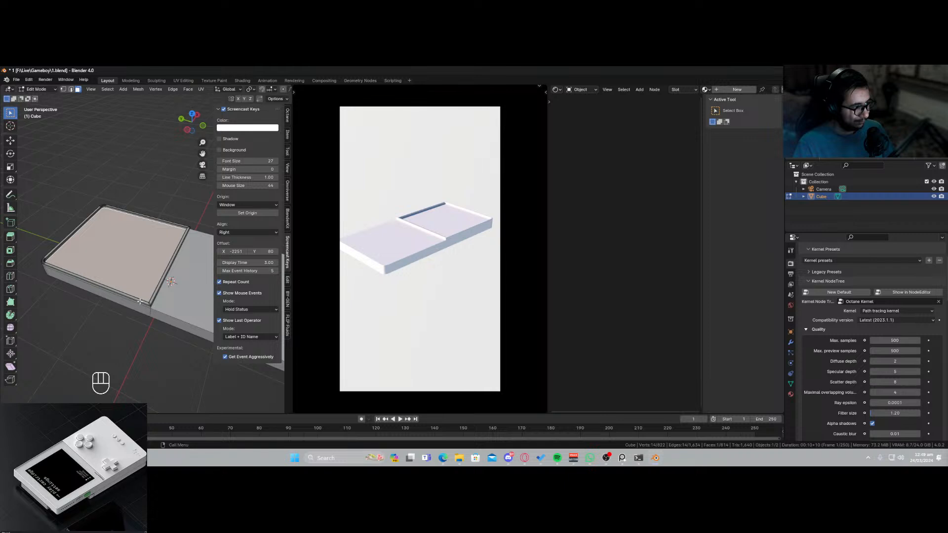
pyautogui.press('e')
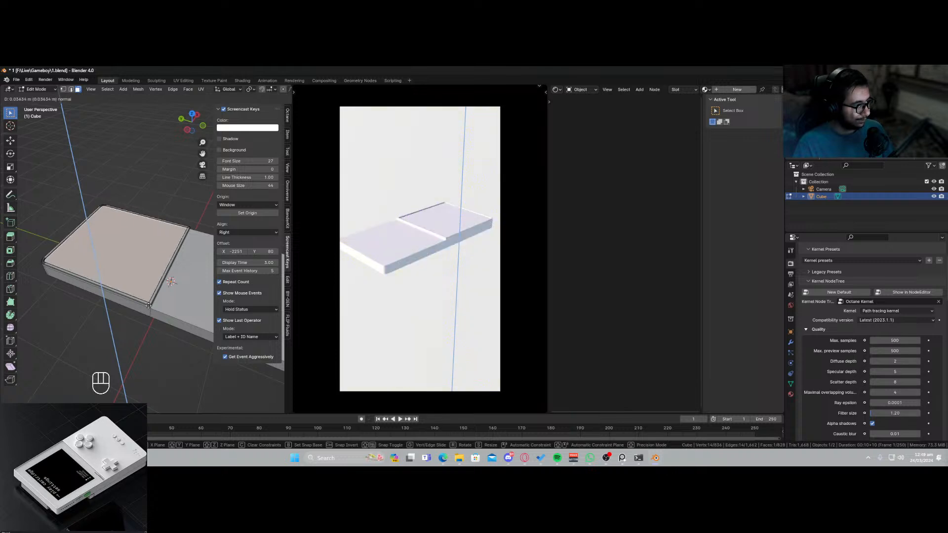
pyautogui.click(148, 306)
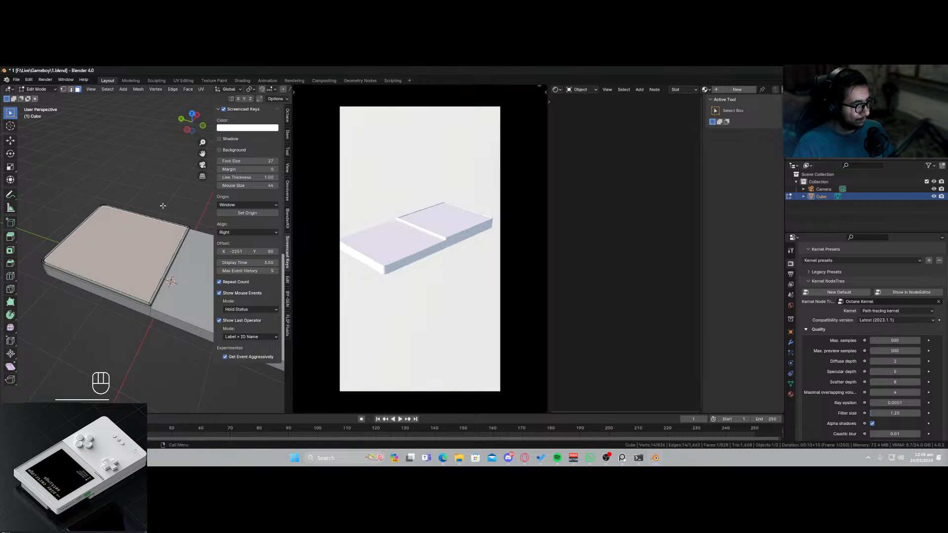
pyautogui.press('Tab')
# Set the slab's origin to the centre of its body and save the file.
pyautogui.moveTo(158, 226); pyautogui.dragTo(97, 284, button='middle')
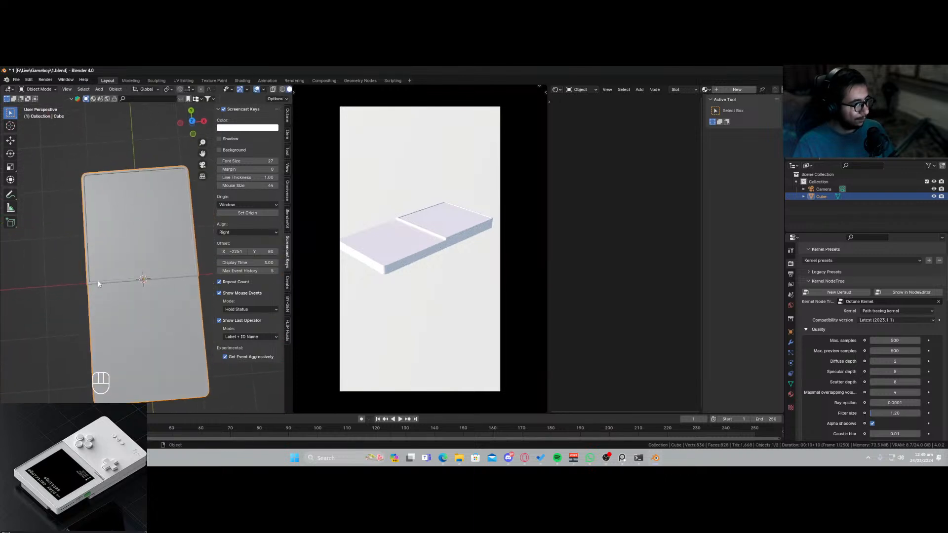
pyautogui.moveTo(106, 346); pyautogui.dragTo(126, 268, button='middle')
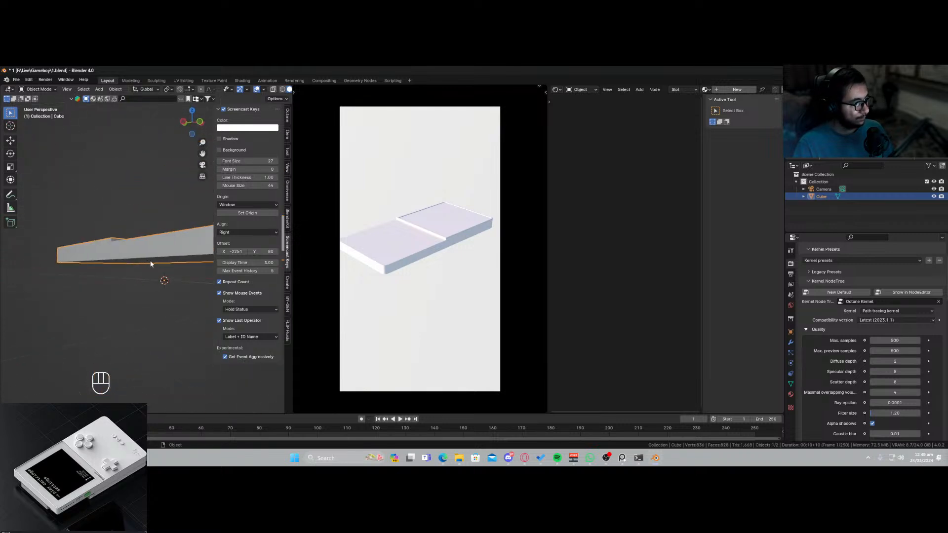
pyautogui.moveTo(155, 268); pyautogui.dragTo(170, 290, button='middle')
pyautogui.rightClick(170, 290)
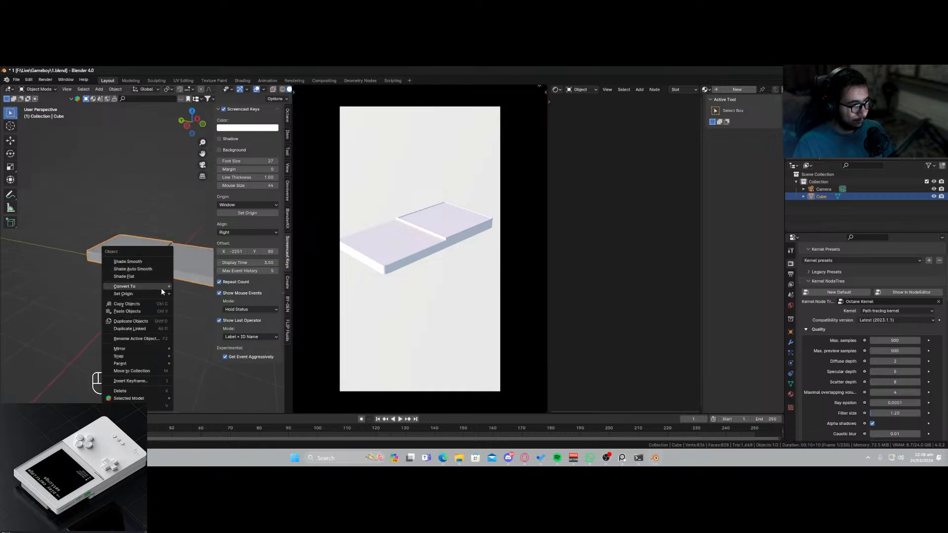
pyautogui.moveTo(161, 292)
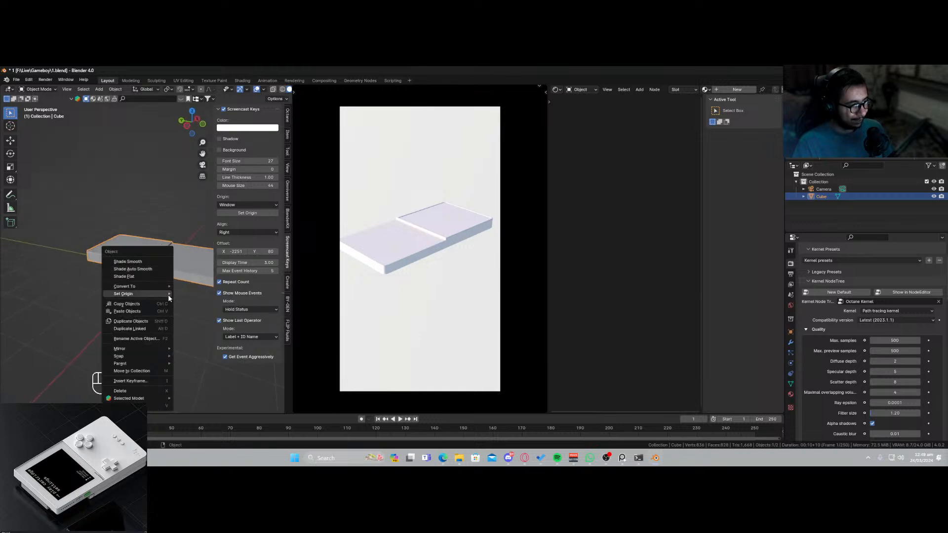
pyautogui.click(230, 325)
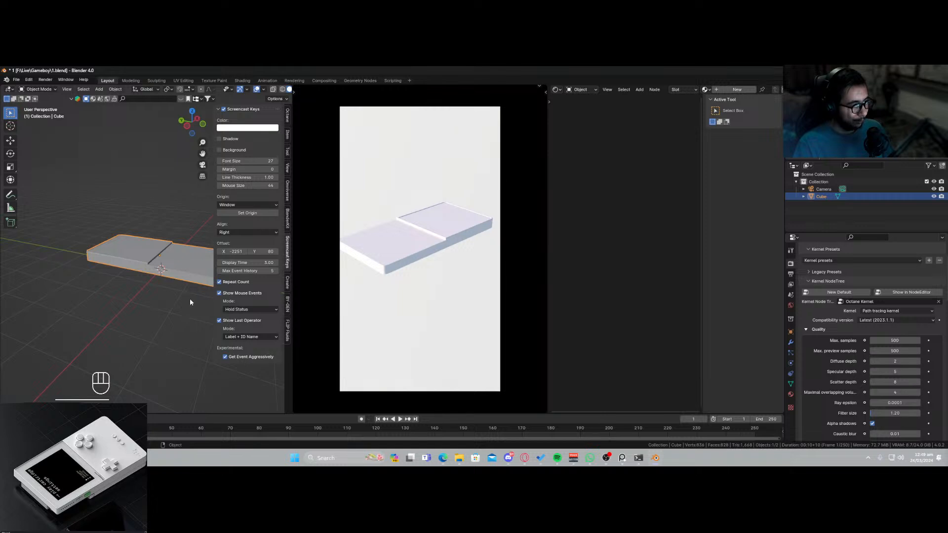
pyautogui.moveTo(190, 299); pyautogui.dragTo(119, 274, button='middle')
pyautogui.hotkey('ctrl', 's')
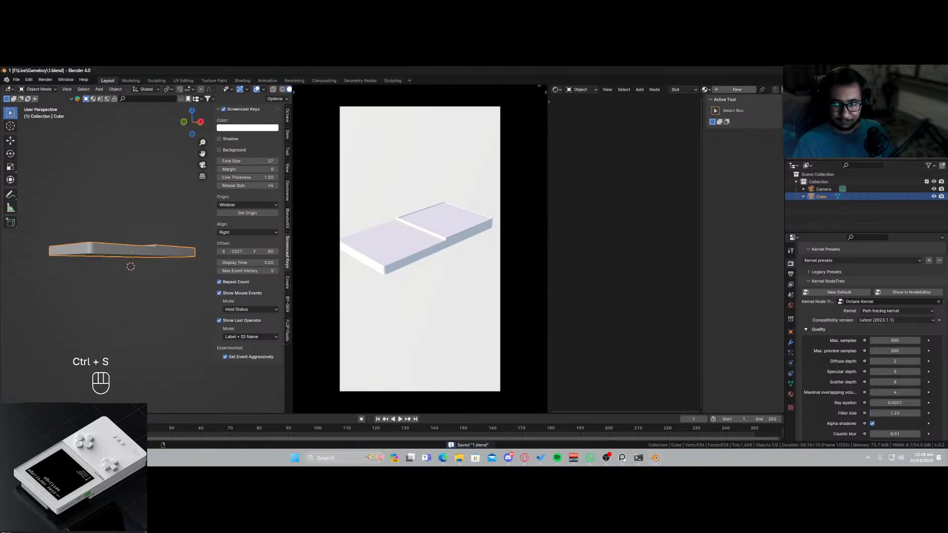
# Snap the 3D cursor to the selected slab and enter Edit Mode.
pyautogui.scroll(3, 130, 292)
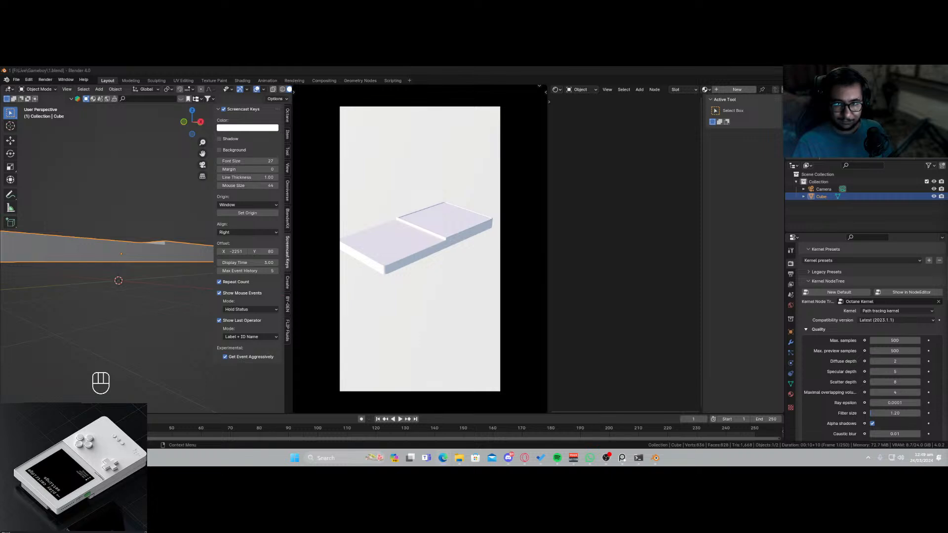
pyautogui.moveTo(114, 316); pyautogui.dragTo(127, 274, button='middle')
pyautogui.hotkey('shift', 's')
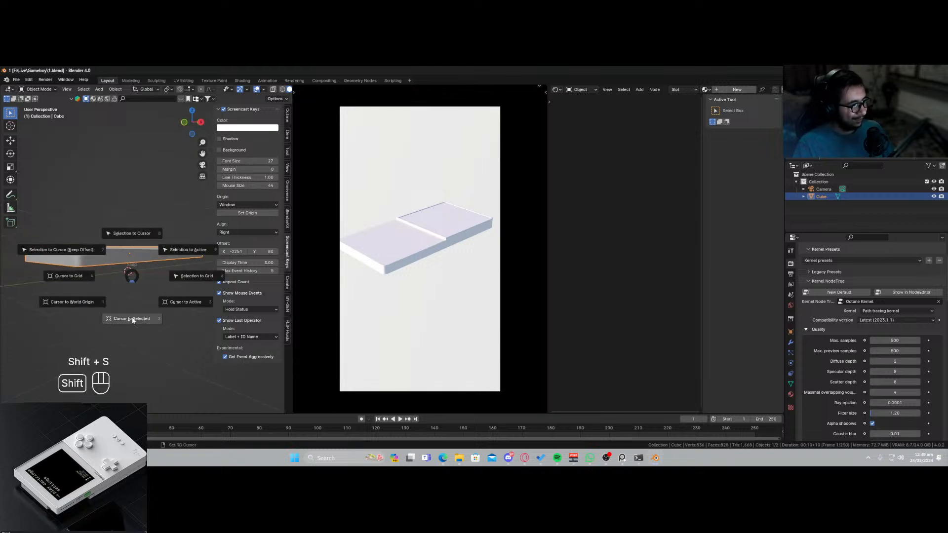
pyautogui.click(132, 297)
pyautogui.press('Tab')
pyautogui.hotkey('shift', 's')
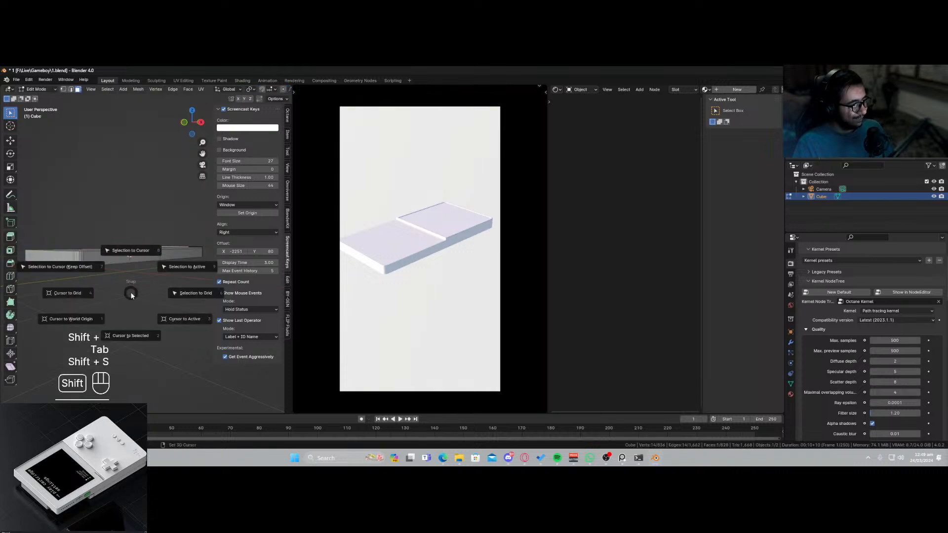
# Add a cube at the 3D cursor inside the slab's mesh and flatten it to about 0.33 along Z.
pyautogui.hotkey('shift', 'a')
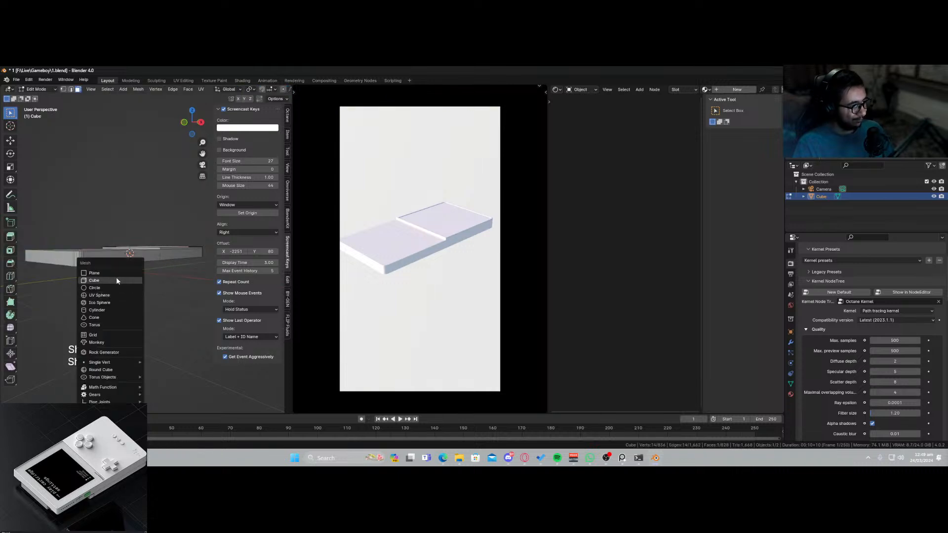
pyautogui.click(117, 278)
pyautogui.press('s')
pyautogui.press('z')
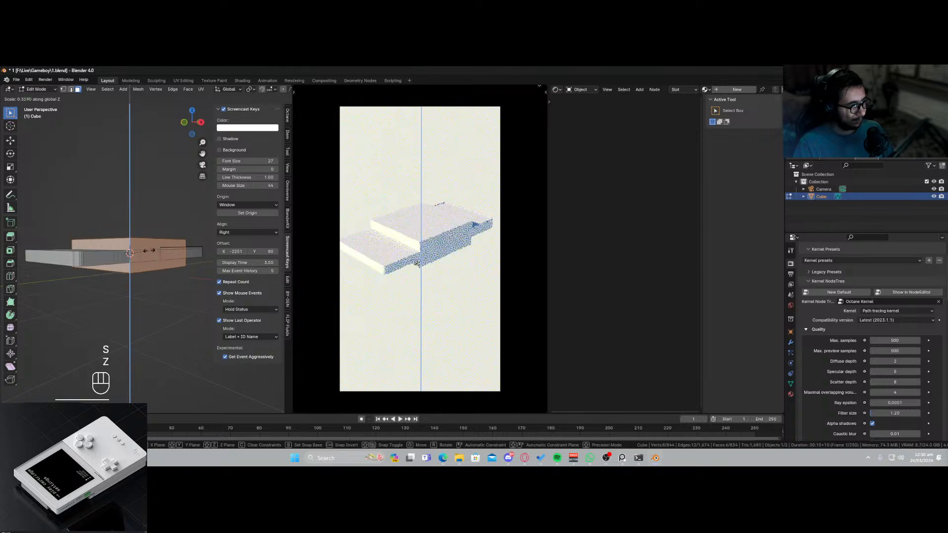
pyautogui.click(144, 260)
# Move the flattened cube about 0.32 m down along Z and slide it along Y beneath the slab's negative-Y half.
pyautogui.press('g')
pyautogui.press('z')
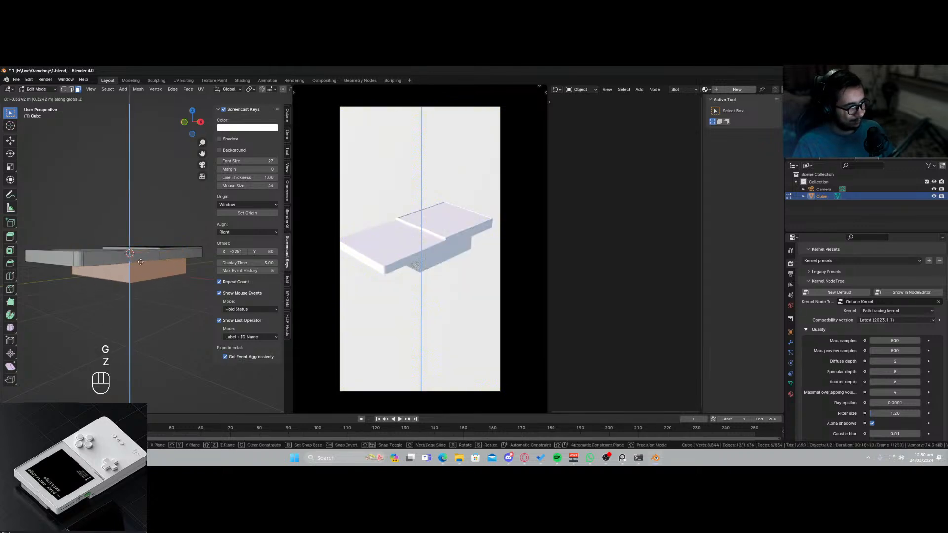
pyautogui.press('ctrl')
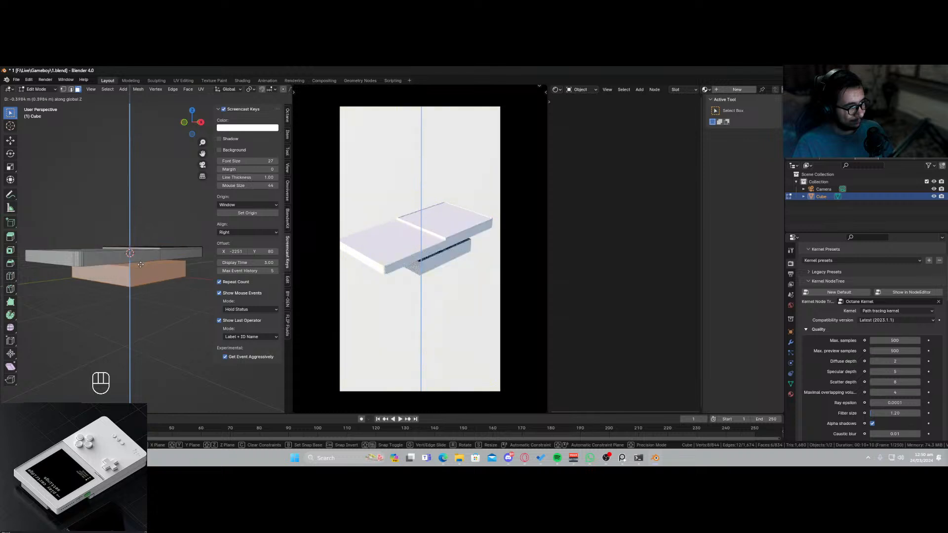
pyautogui.press('g')
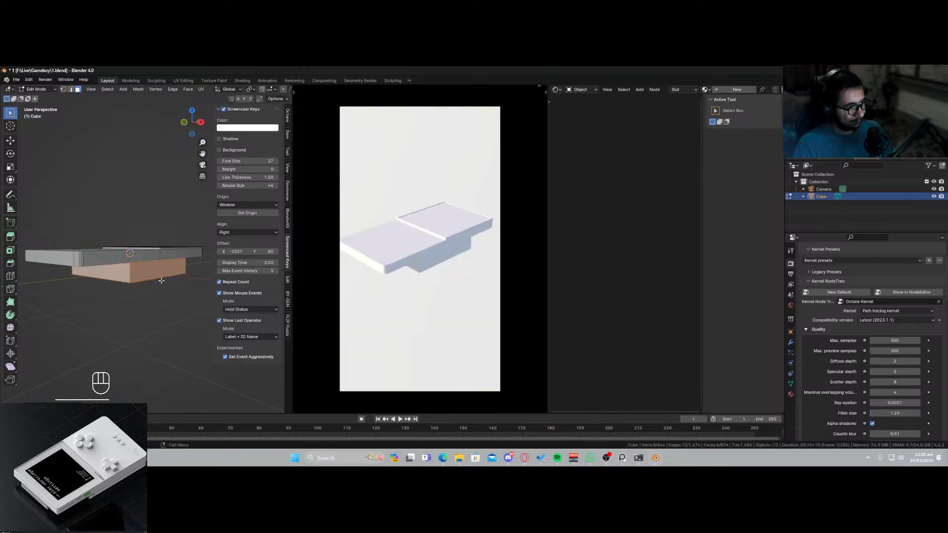
pyautogui.press('y')
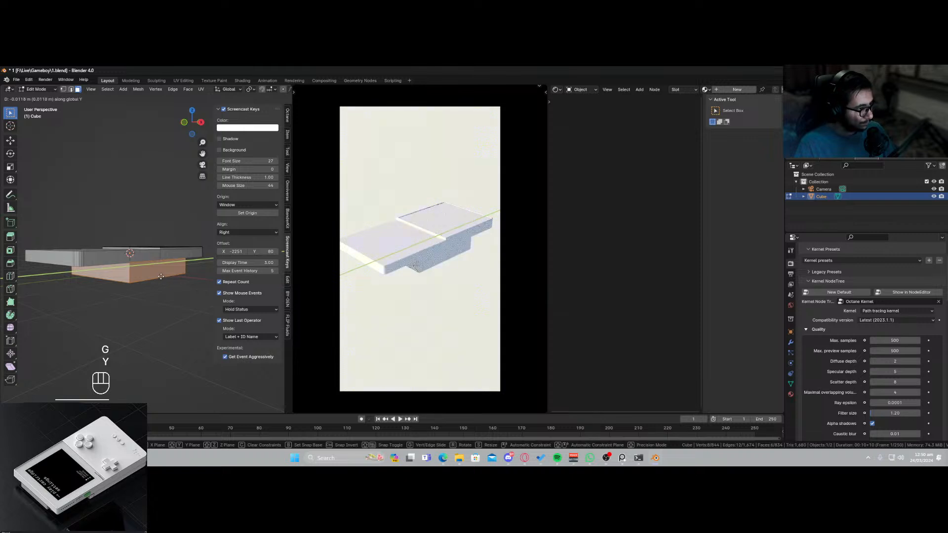
pyautogui.click(127, 279)
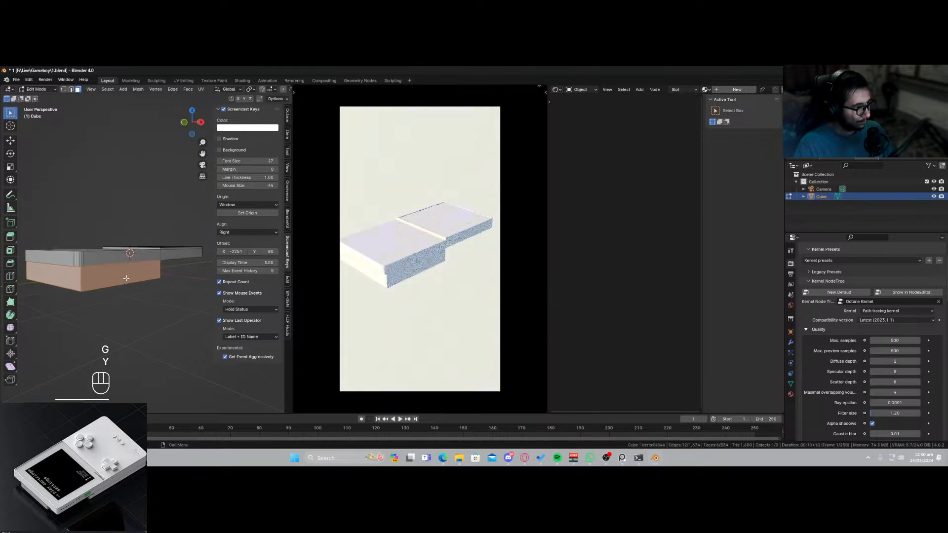
# Narrow the flattened block beneath the slab to about 0.97 of its width along X.
pyautogui.moveTo(126, 279); pyautogui.dragTo(144, 298, button='middle')
pyautogui.press('s')
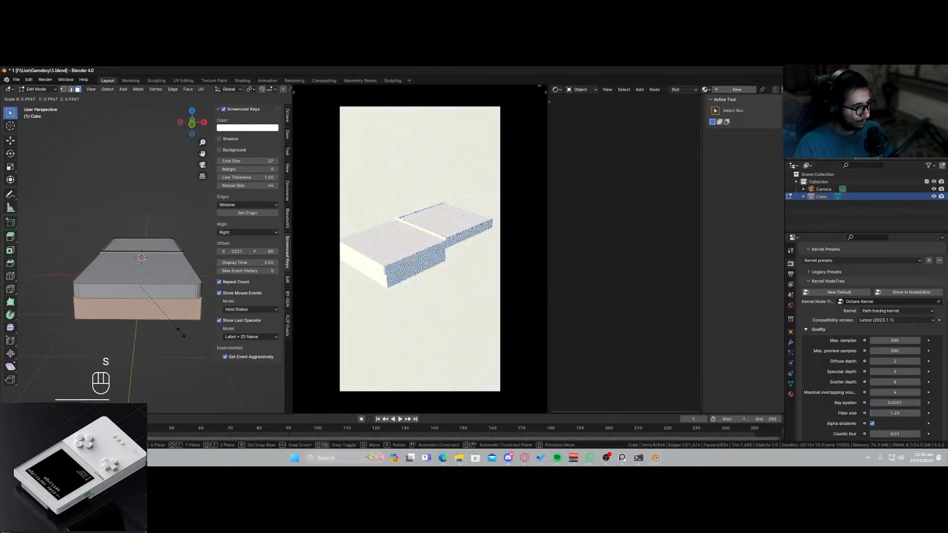
pyautogui.press('x')
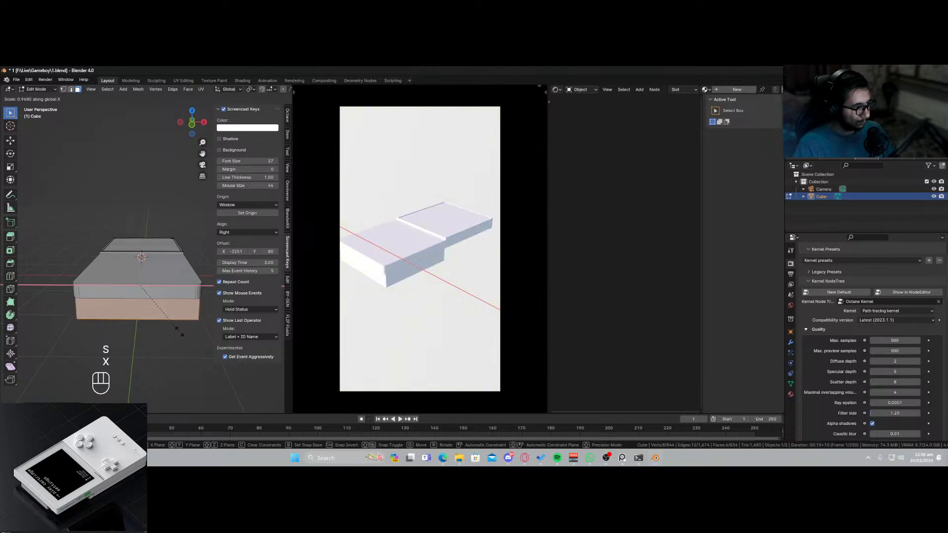
pyautogui.click(179, 332)
pyautogui.moveTo(165, 329); pyautogui.dragTo(59, 300, button='middle')
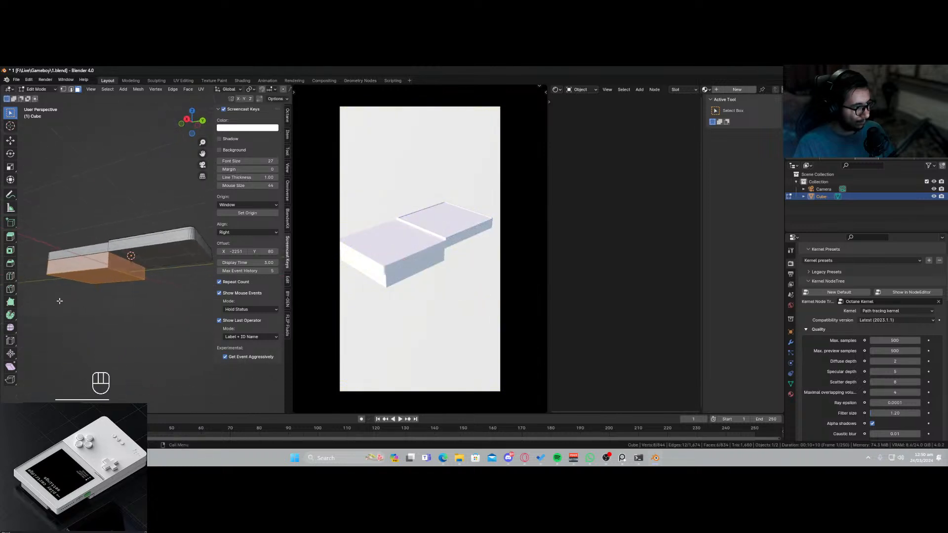
pyautogui.click(132, 277)
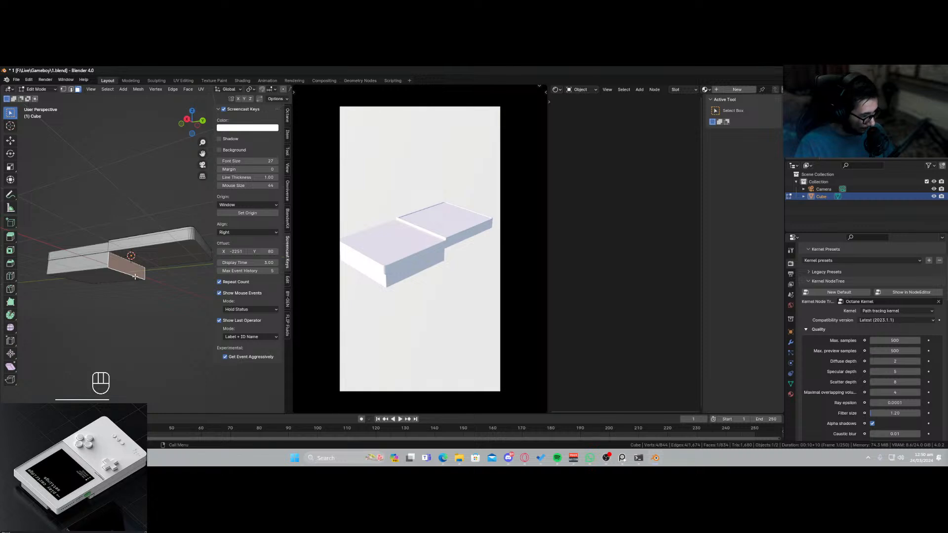
pyautogui.press('e')
pyautogui.press('Escape')
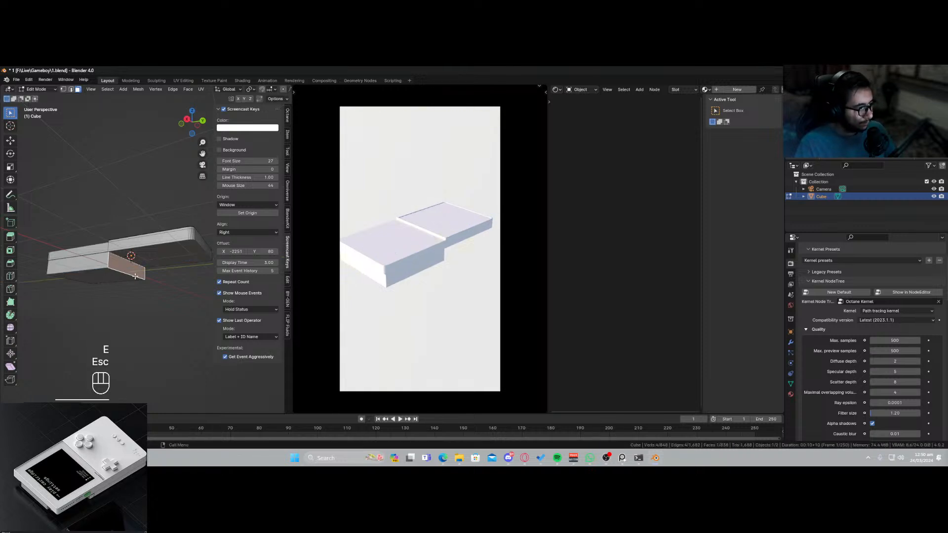
pyautogui.press('g')
pyautogui.click(145, 284)
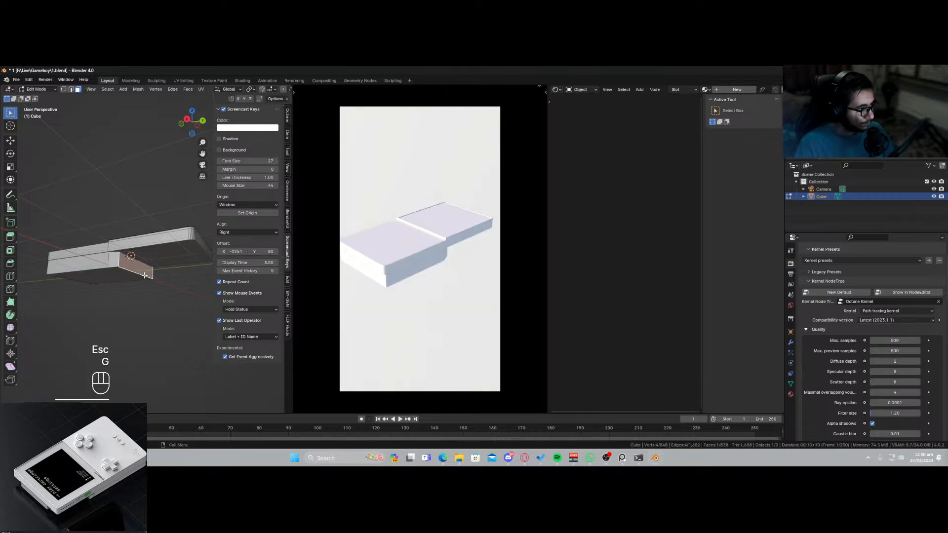
pyautogui.hotkey('ctrl', 'z')
pyautogui.hotkey('ctrl', 'z')
pyautogui.hotkey('ctrl', 'z')
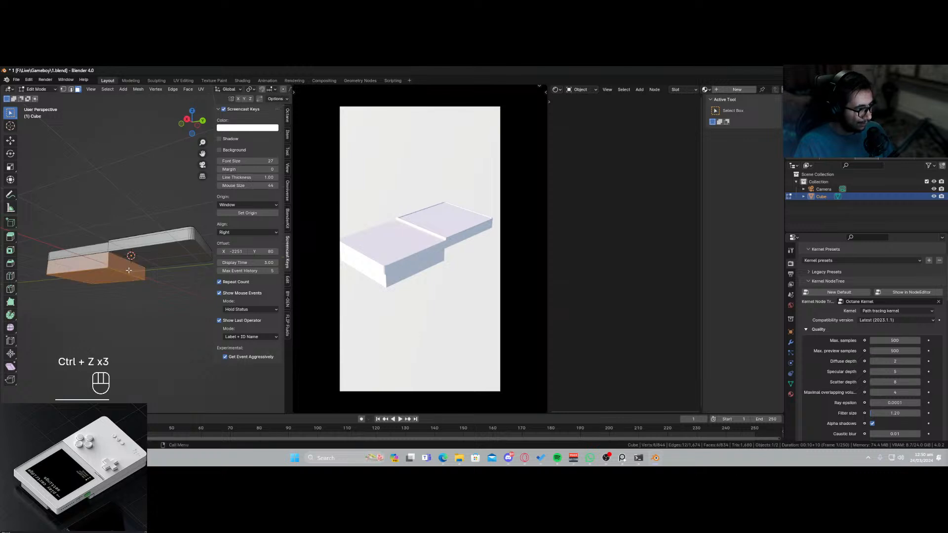
# Move the lower block's inner end face along Y so the block extends further beneath the screen half.
pyautogui.press('g')
pyautogui.press('x')
pyautogui.press('z')
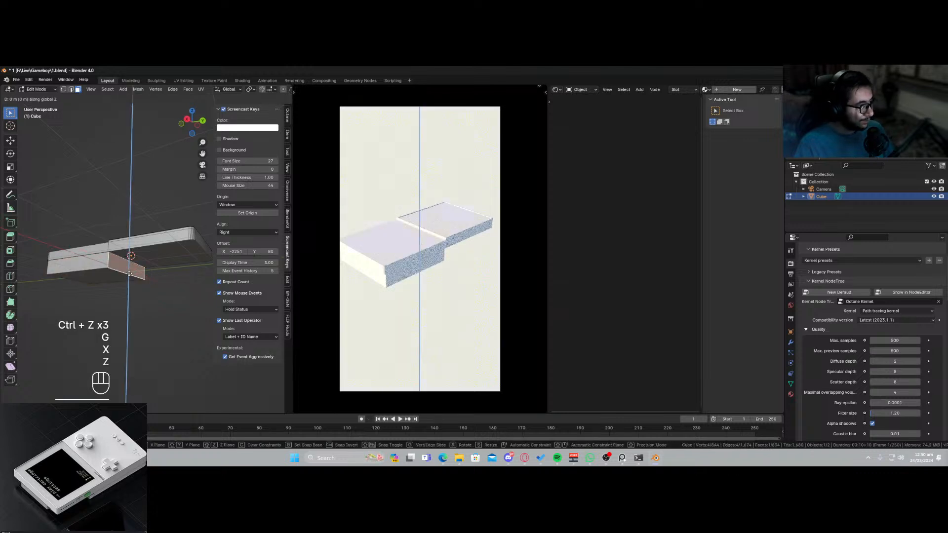
pyautogui.press('y')
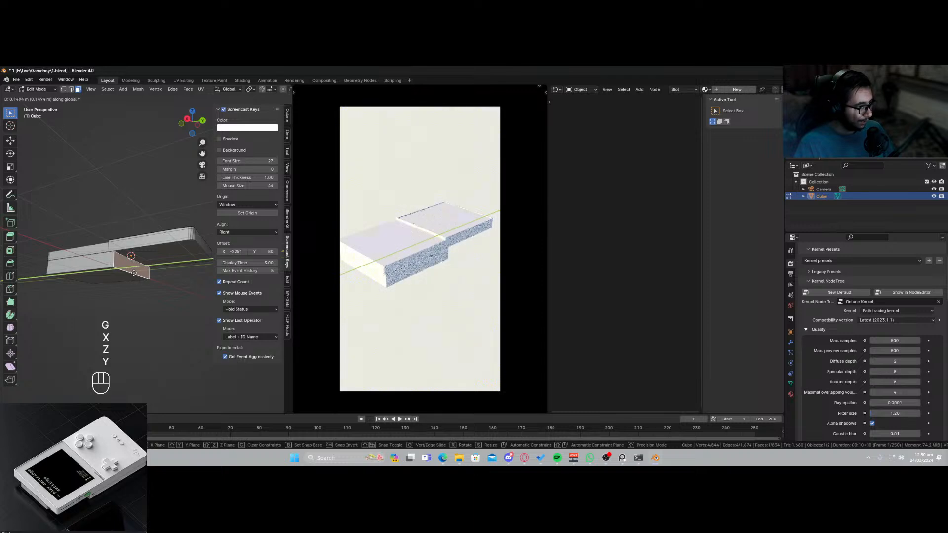
pyautogui.click(140, 274)
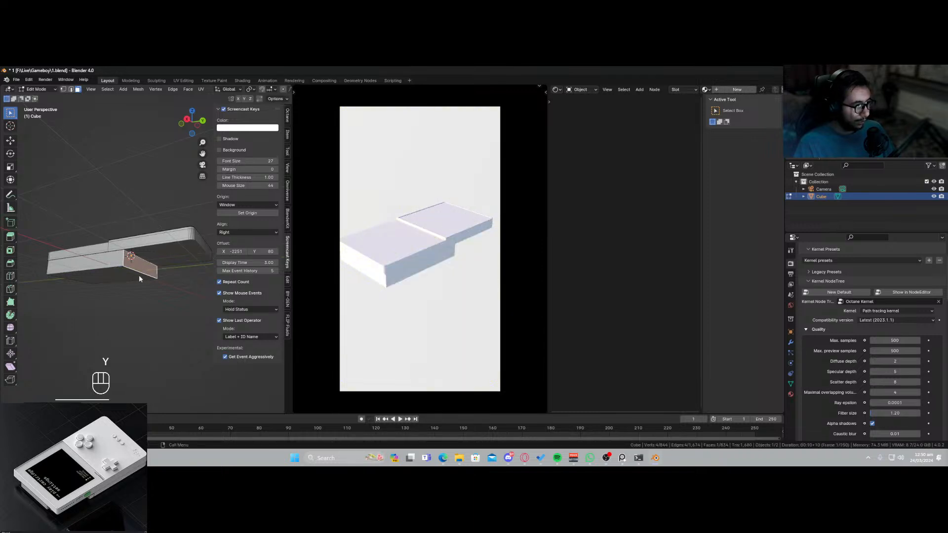
# Apply the object's transforms in Object Mode and return to Edit Mode.
pyautogui.press('Tab')
pyautogui.moveTo(134, 268); pyautogui.dragTo(112, 272, button='middle')
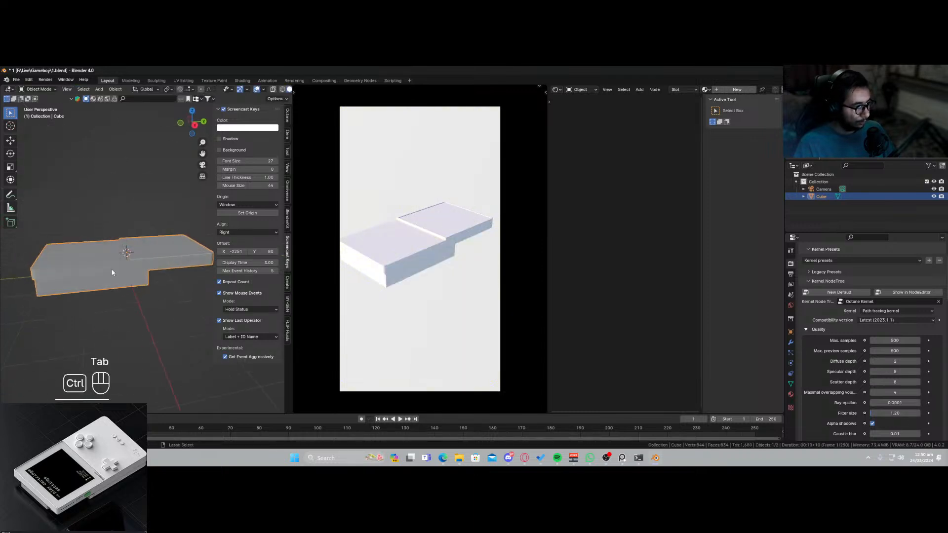
pyautogui.hotkey('ctrl', 'a')
pyautogui.click(112, 270)
pyautogui.moveTo(158, 297); pyautogui.dragTo(197, 248, button='middle')
pyautogui.press('Tab')
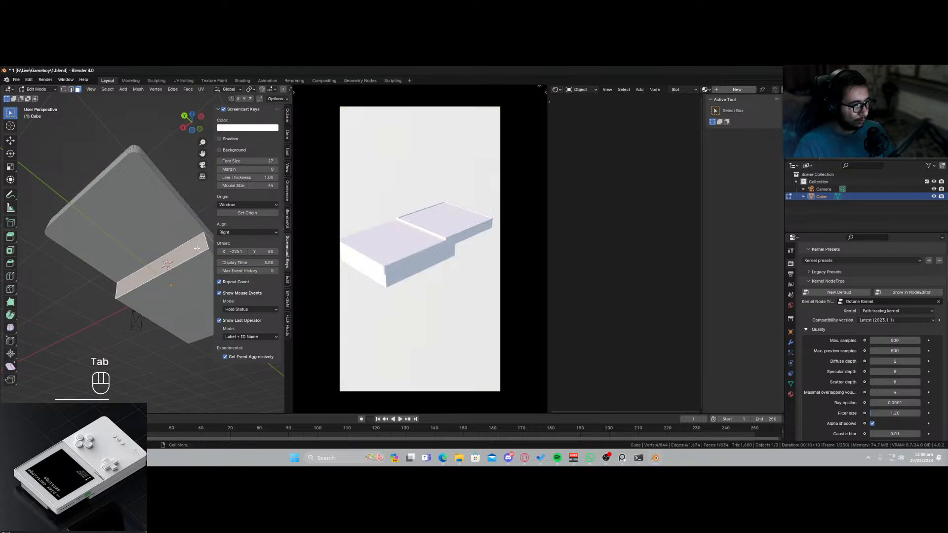
# Bevel the two vertical outer corner edges of the lower block by about 0.17 m to round them.
pyautogui.click(71, 90)
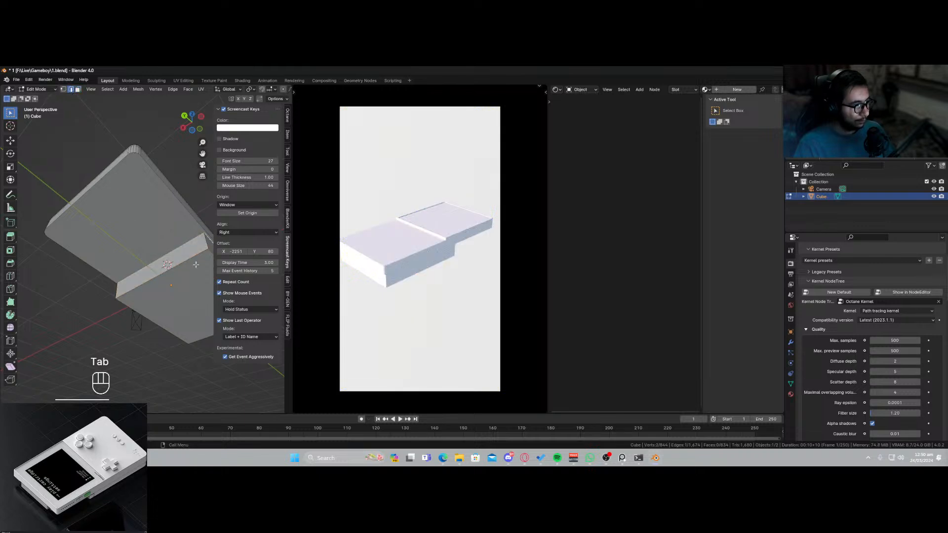
pyautogui.moveTo(113, 237); pyautogui.dragTo(89, 317, button='middle')
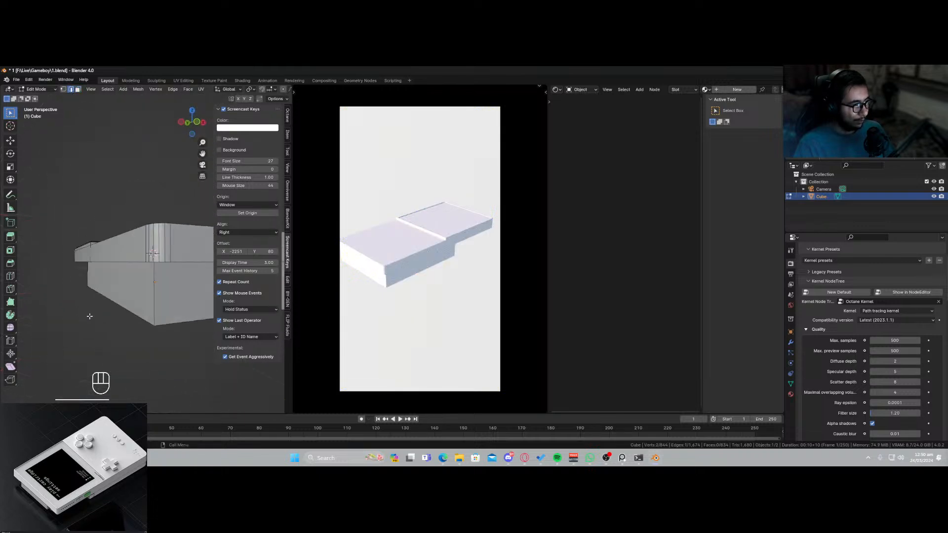
pyautogui.moveTo(161, 286); pyautogui.dragTo(127, 300, button='middle')
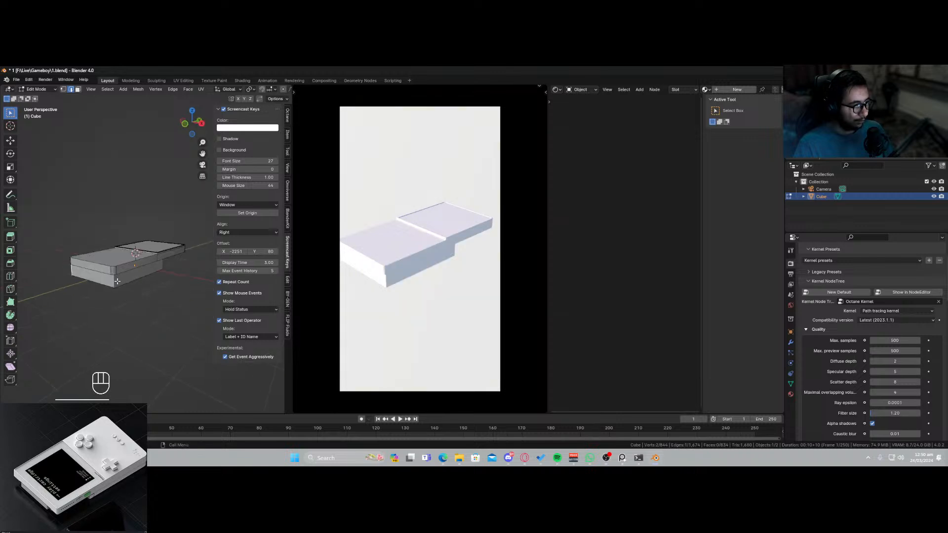
pyautogui.scroll(3, 127, 301)
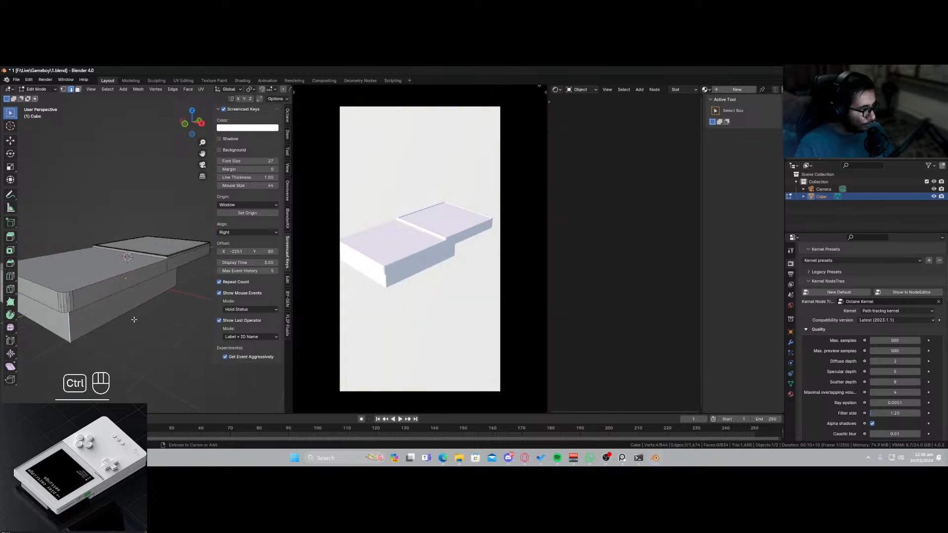
pyautogui.hotkey('ctrl', 'b')
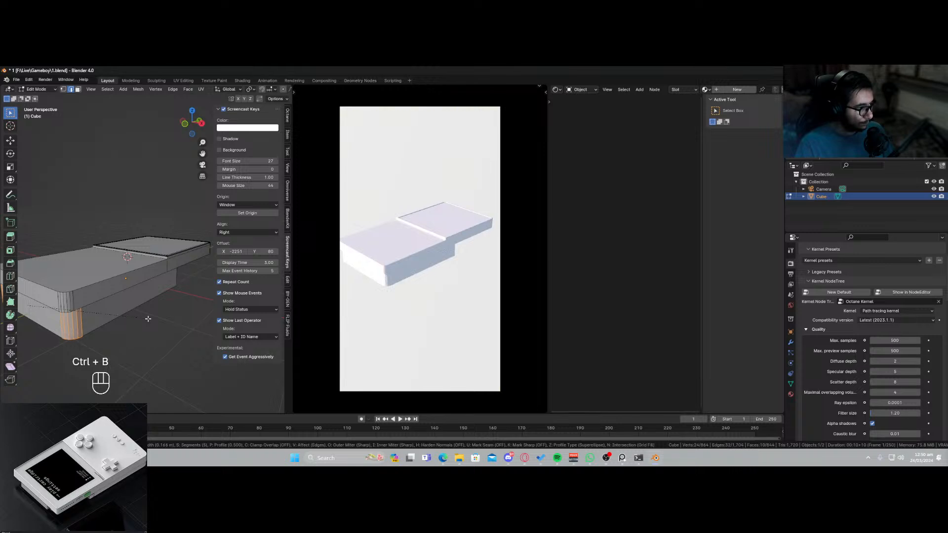
pyautogui.click(148, 319)
pyautogui.press('Tab')
pyautogui.moveTo(121, 312); pyautogui.dragTo(149, 283, button='middle')
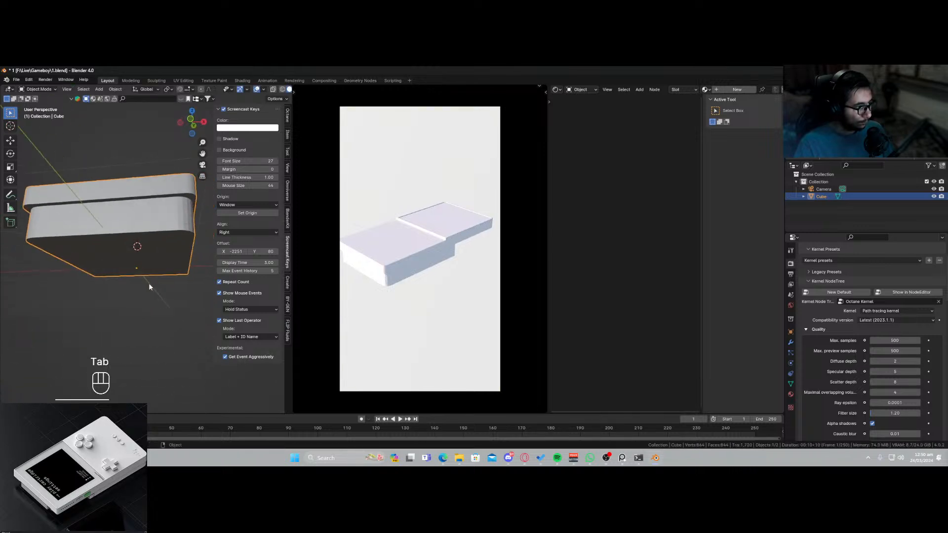
pyautogui.rightClick(149, 285)
pyautogui.moveTo(131, 197); pyautogui.dragTo(158, 258, button='middle')
# Select the whole linked lower block and widen it to about 1.1 along X.
pyautogui.press('Tab')
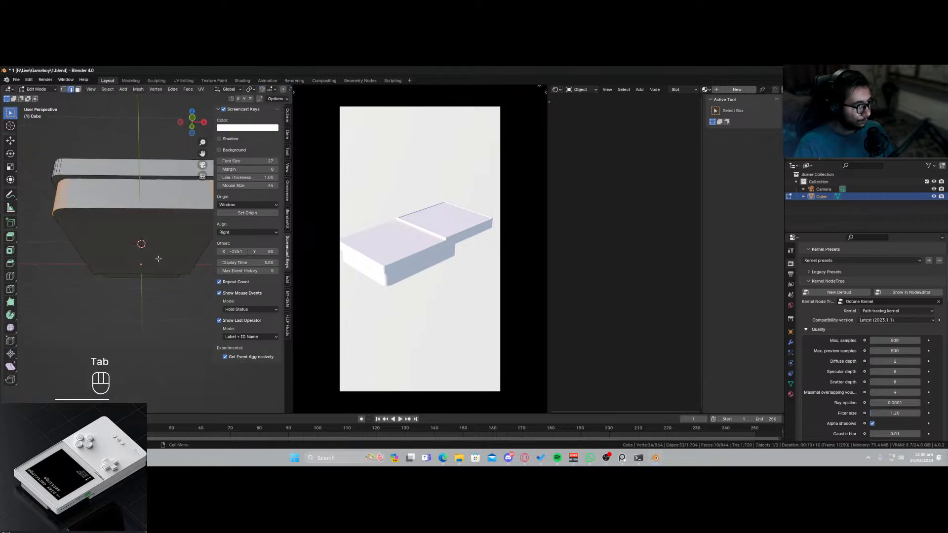
pyautogui.press('l')
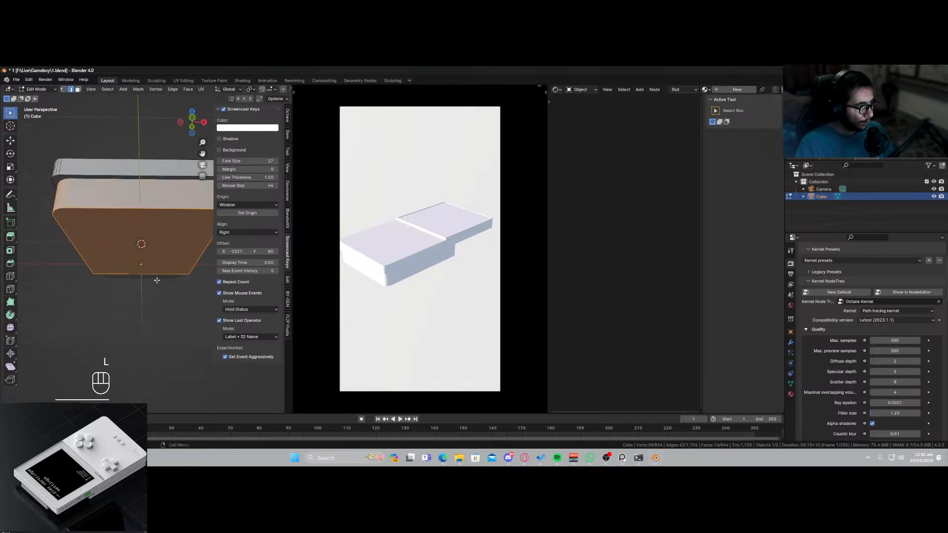
pyautogui.press('s')
pyautogui.press('x')
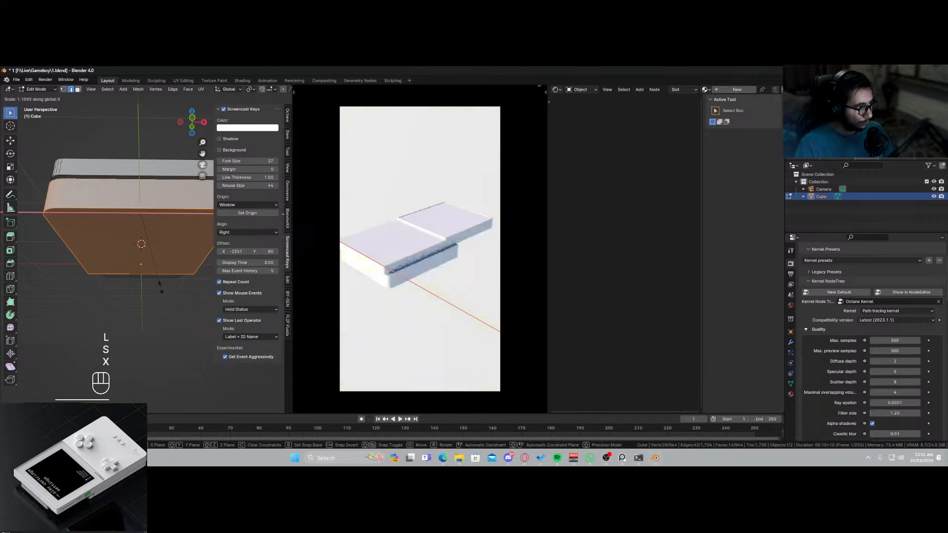
pyautogui.click(159, 286)
# Shift the lower block about 0.08 m in negative Y and scale it to about 0.94 along X.
pyautogui.moveTo(158, 285); pyautogui.dragTo(143, 324, button='middle')
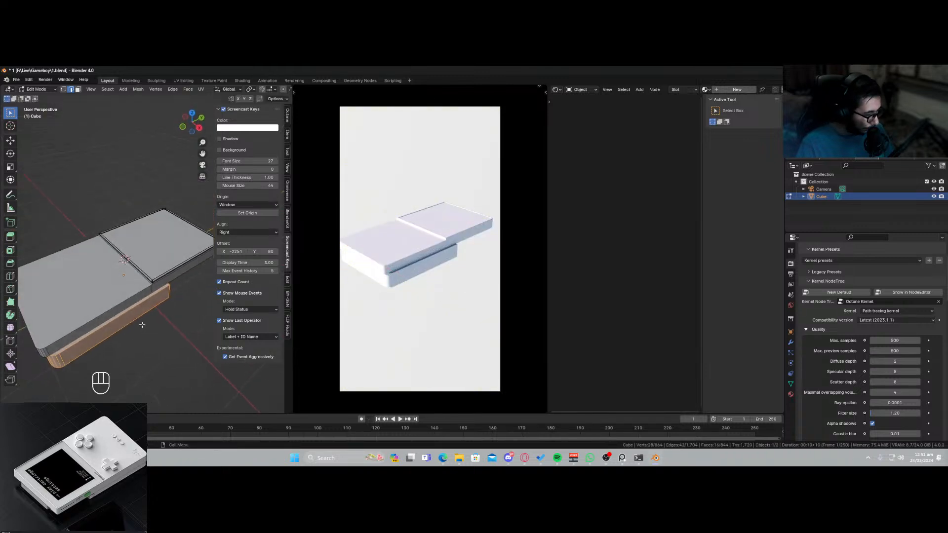
pyautogui.press('g')
pyautogui.press('y')
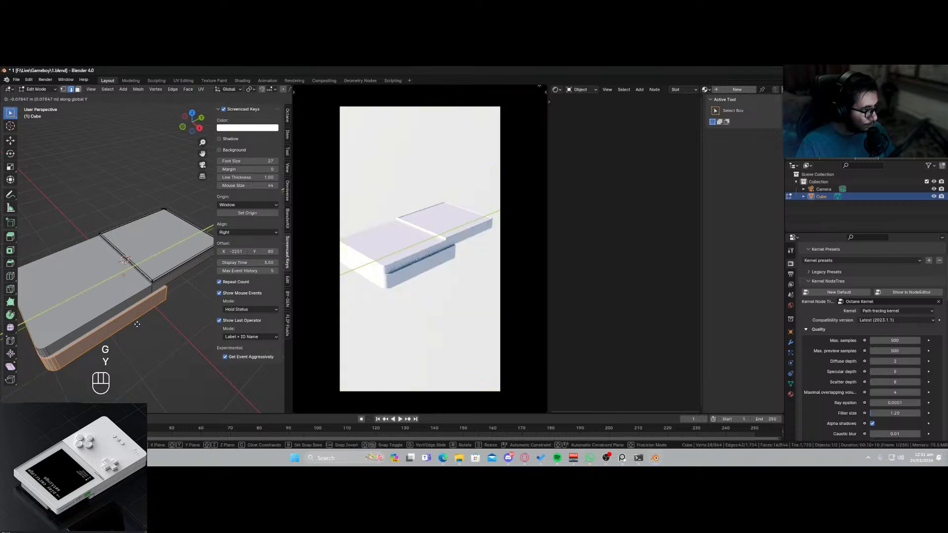
pyautogui.click(138, 324)
pyautogui.moveTo(138, 324); pyautogui.dragTo(158, 341, button='middle')
pyautogui.press('s')
pyautogui.press('x')
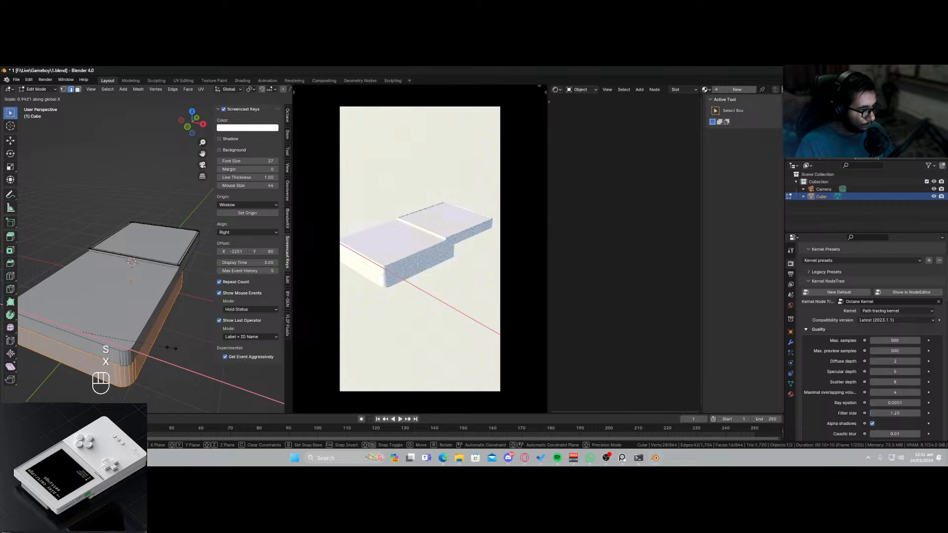
pyautogui.click(172, 348)
pyautogui.press('Tab')
pyautogui.moveTo(145, 355); pyautogui.dragTo(161, 329, button='middle')
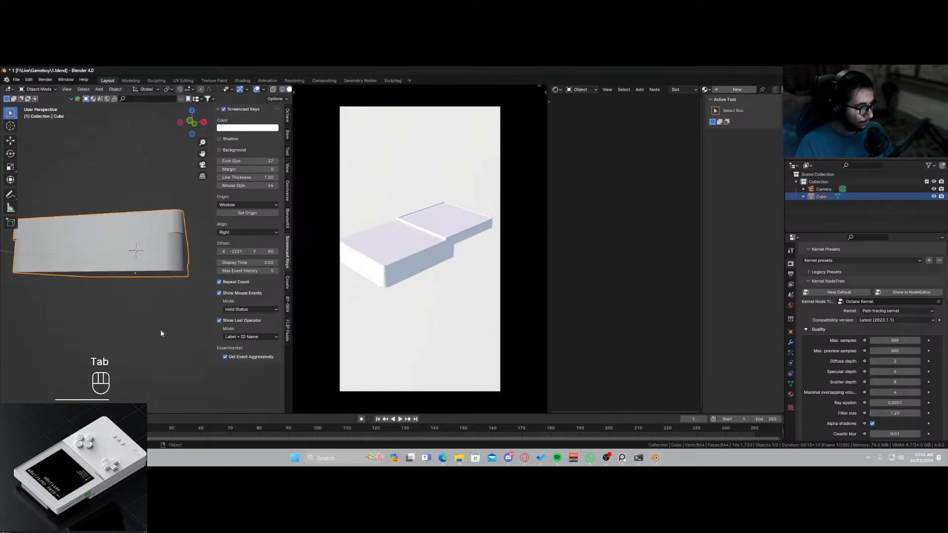
# Select the lower block's inner end face beneath the slab and inset it.
pyautogui.press('Tab')
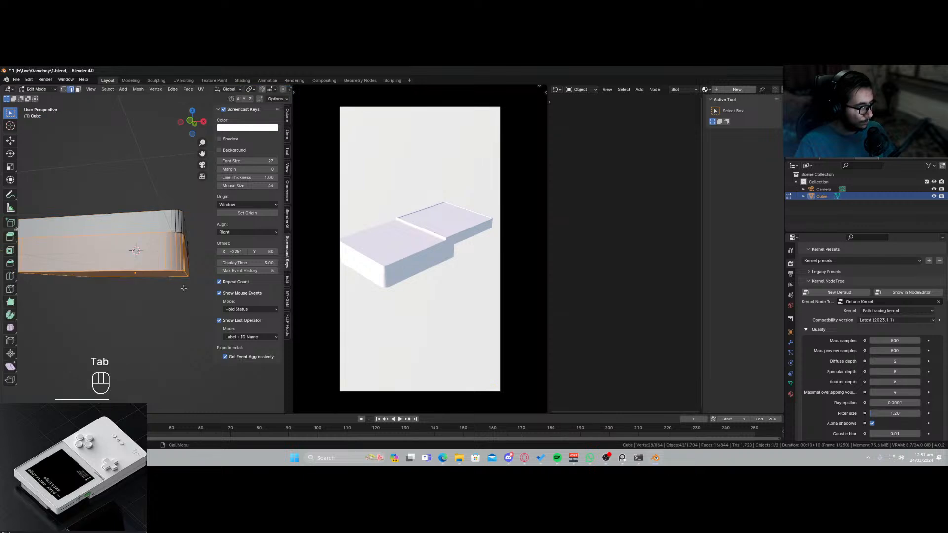
pyautogui.moveTo(184, 289); pyautogui.dragTo(125, 306, button='middle')
pyautogui.click(125, 308)
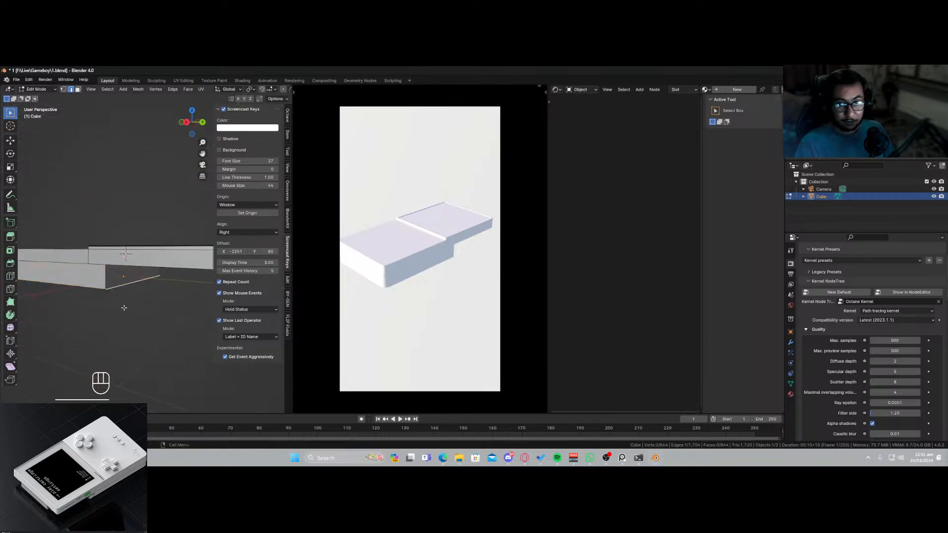
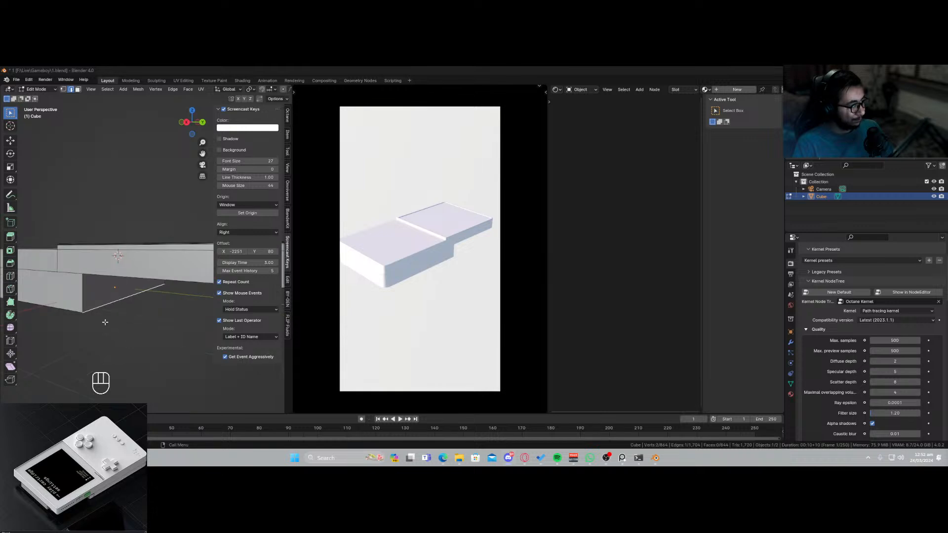
pyautogui.moveTo(104, 321); pyautogui.dragTo(40, 256, button='middle')
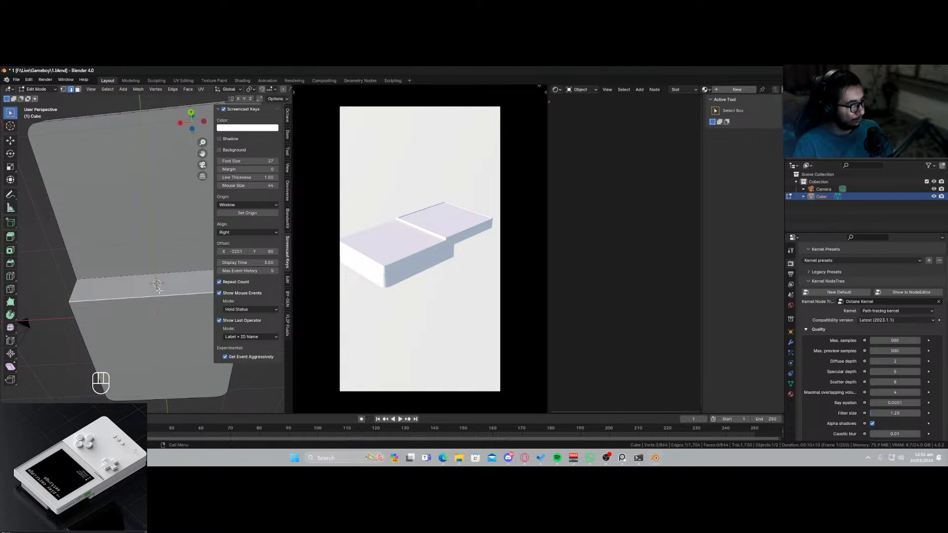
pyautogui.click(77, 89)
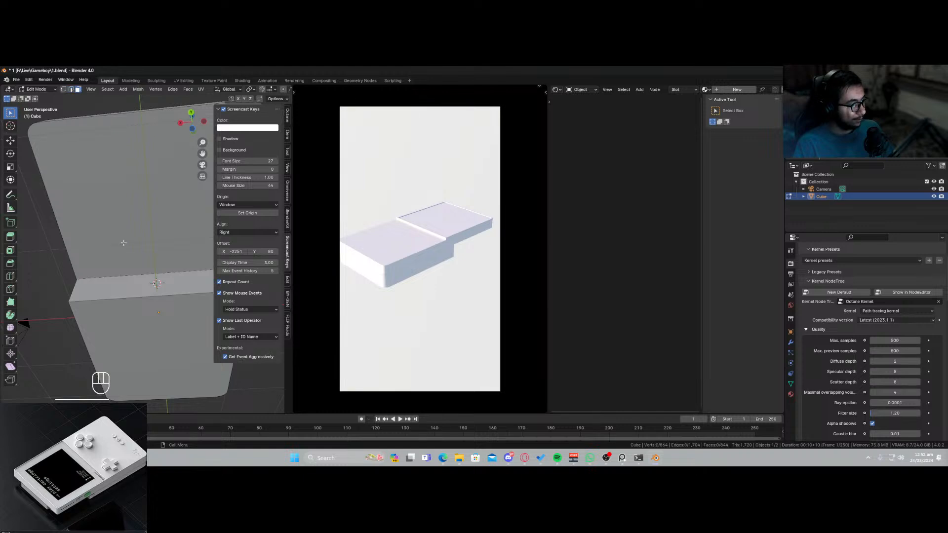
pyautogui.click(158, 284)
pyautogui.keyDown('shift'); pyautogui.moveTo(168, 315); pyautogui.dragTo(198, 373, button='middle'); pyautogui.keyUp('shift')
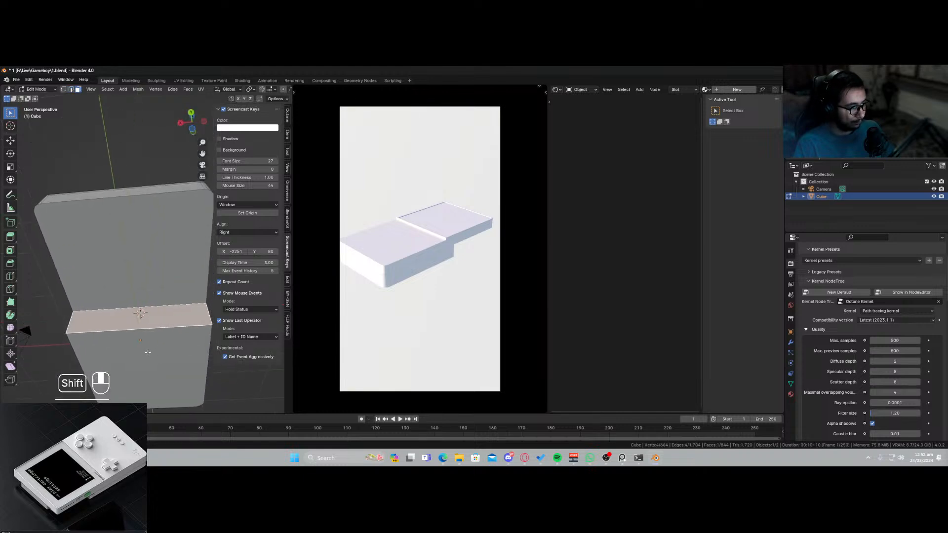
pyautogui.press('i')
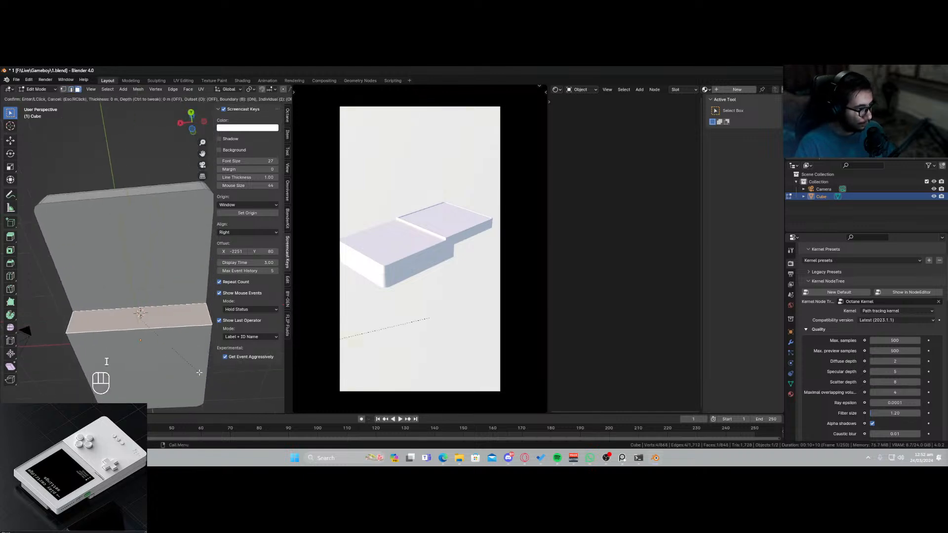
pyautogui.click(190, 369)
# Narrow the inset face along X and extrude it about 1.65 m along its normal beneath the screen half.
pyautogui.press('s')
pyautogui.press('x')
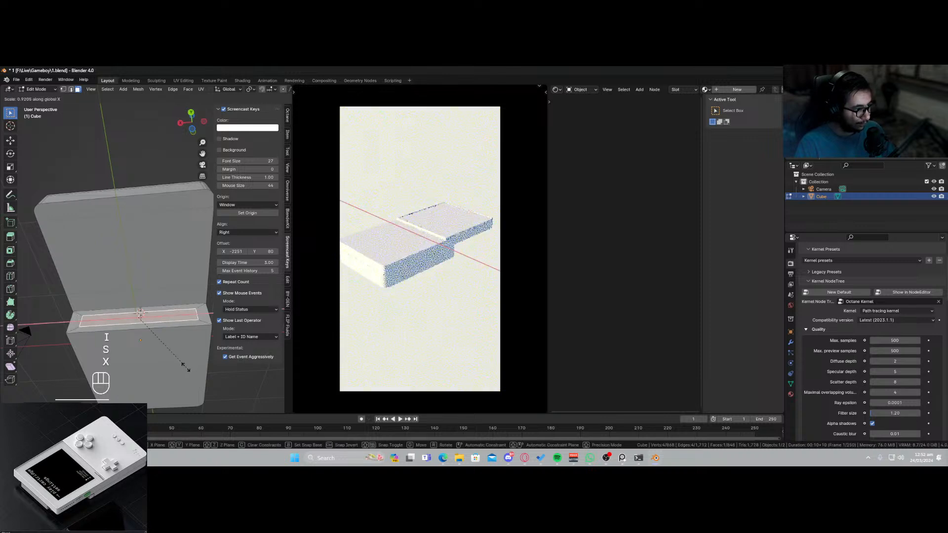
pyautogui.rightClick(157, 368)
pyautogui.press('e')
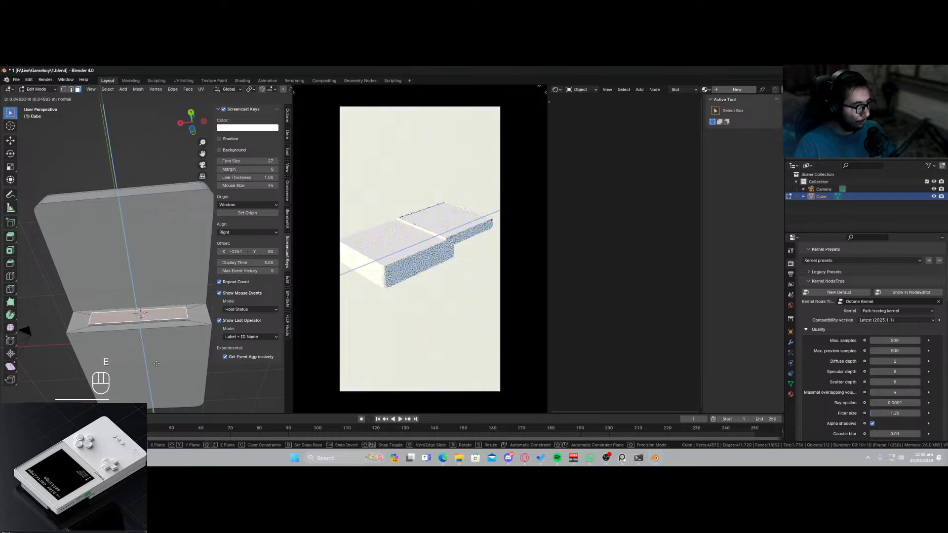
pyautogui.click(130, 269)
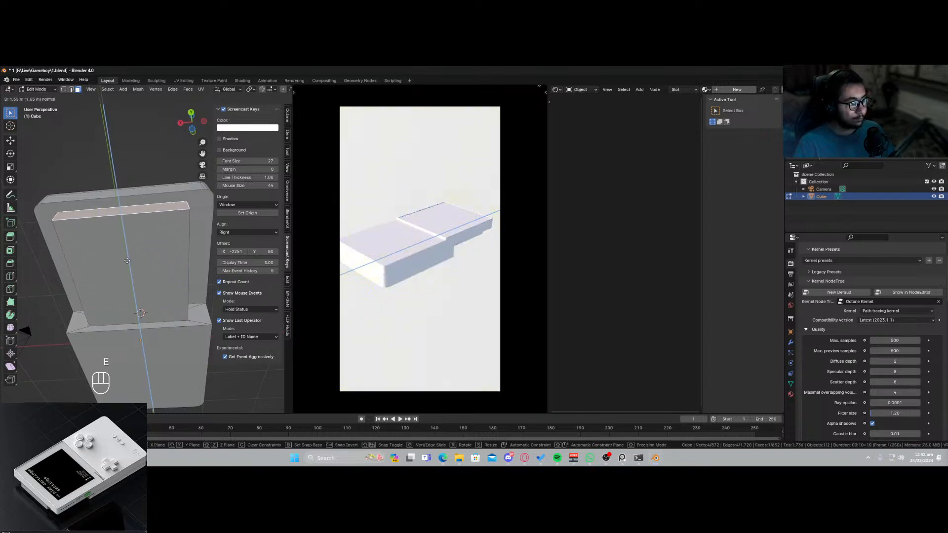
# Raise the extruded underside section's end face along Z so it meets the underside of the screen half.
pyautogui.moveTo(131, 269); pyautogui.dragTo(137, 291, button='middle')
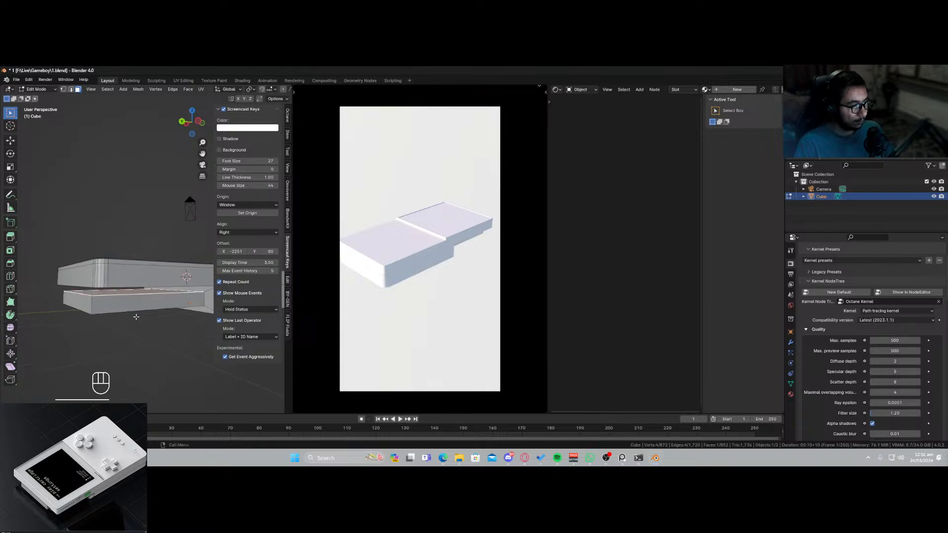
pyautogui.press('g')
pyautogui.press('z')
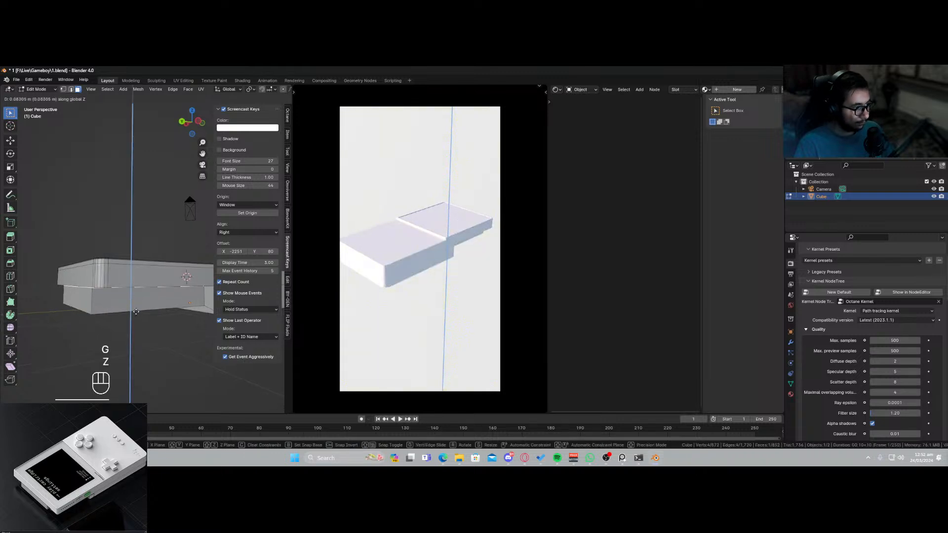
pyautogui.click(136, 312)
pyautogui.moveTo(136, 312); pyautogui.dragTo(159, 317, button='middle')
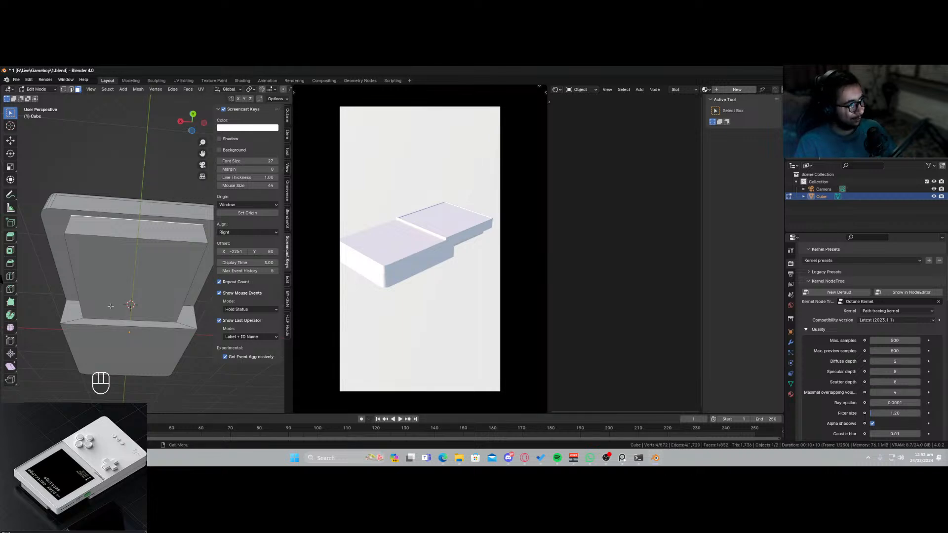
# Bevel the two vertical corner edges at the outer end of the extruded underside section.
pyautogui.click(71, 89)
pyautogui.click(69, 228)
pyautogui.moveTo(133, 258); pyautogui.dragTo(127, 267, button='middle')
pyautogui.keyDown('shift'); pyautogui.click(140, 292); pyautogui.keyUp('shift')
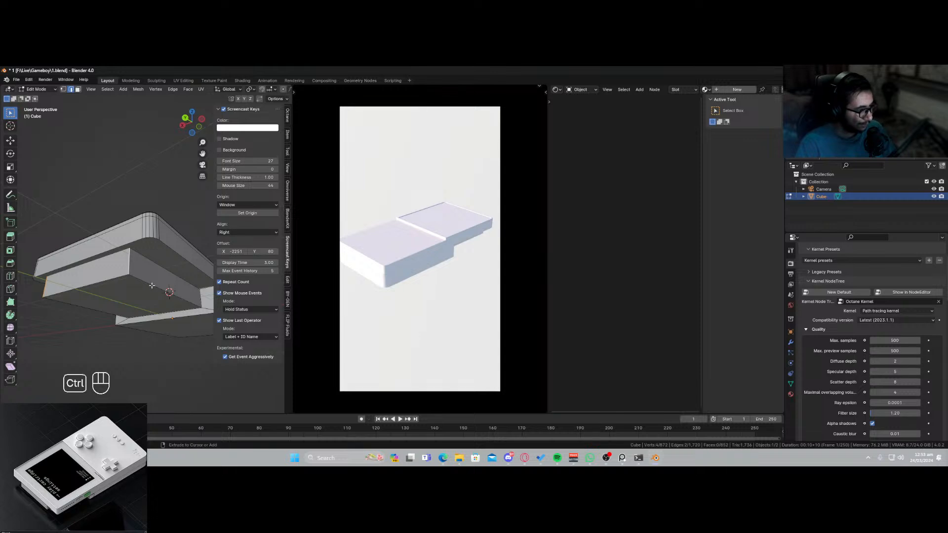
pyautogui.hotkey('ctrl', 'b')
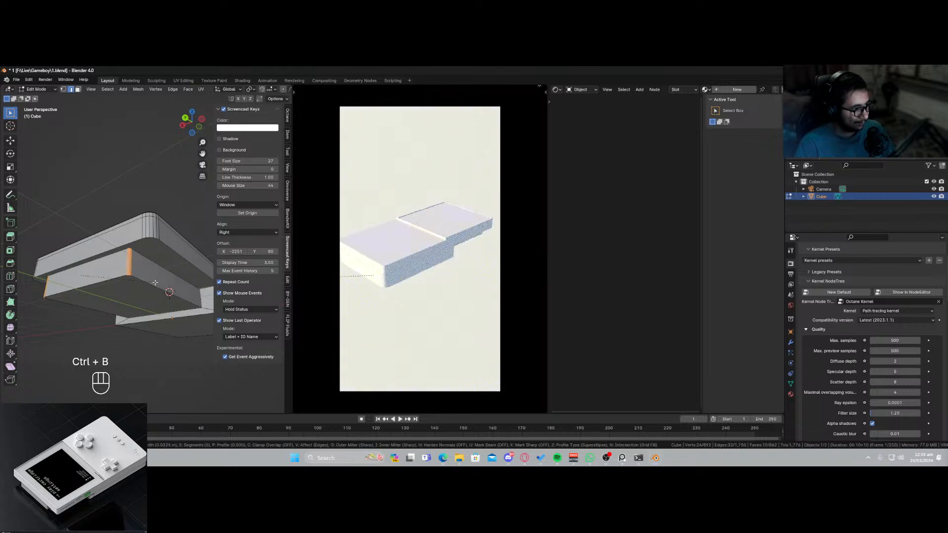
pyautogui.click(145, 297)
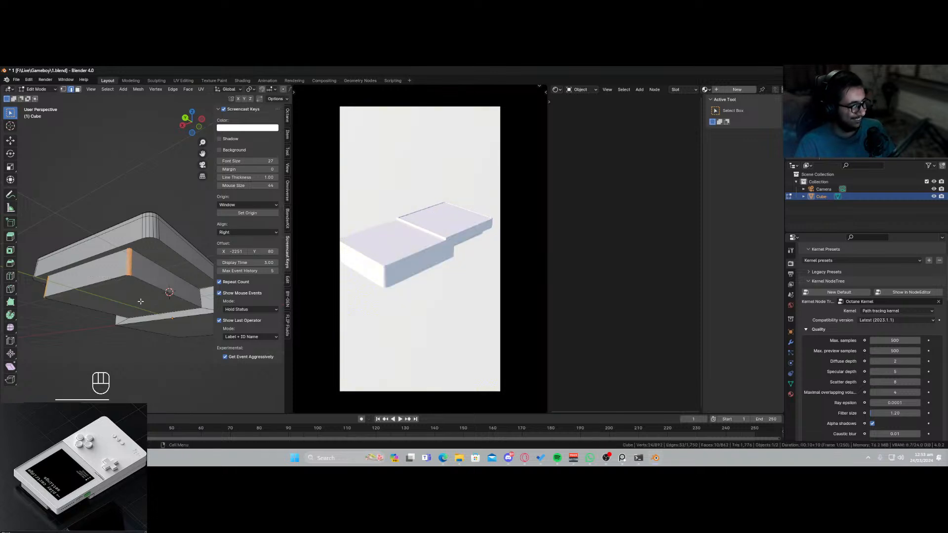
# Examine the beveled underside section in object mode and in the rendered view from below.
pyautogui.press('Tab')
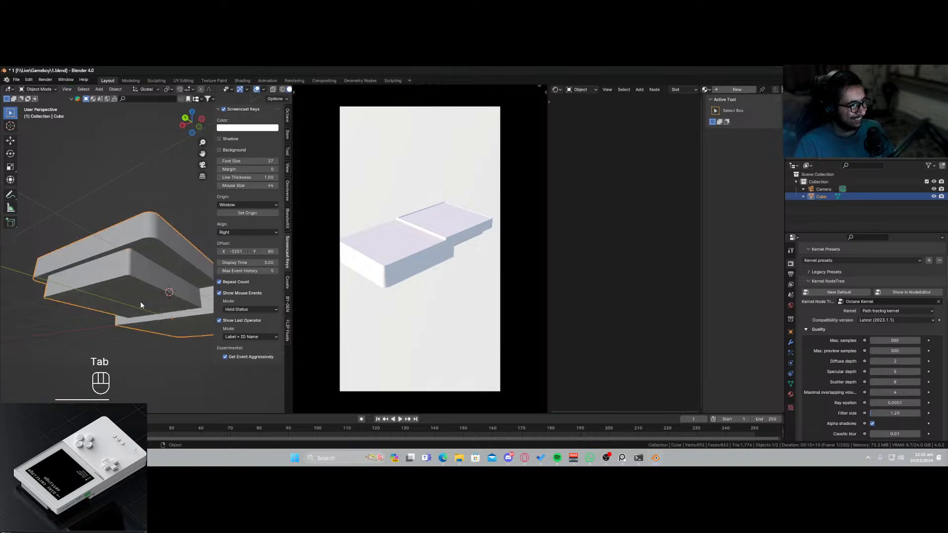
pyautogui.moveTo(140, 301); pyautogui.dragTo(128, 328, button='middle')
pyautogui.rightClick(125, 288)
pyautogui.click(125, 289)
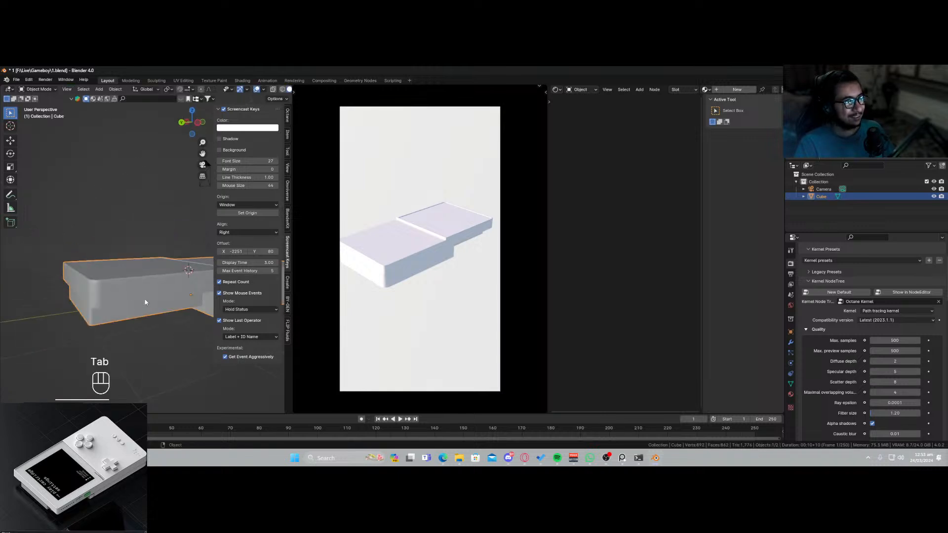
pyautogui.moveTo(435, 266); pyautogui.dragTo(412, 237, button='middle')
pyautogui.scroll(4, 434, 264)
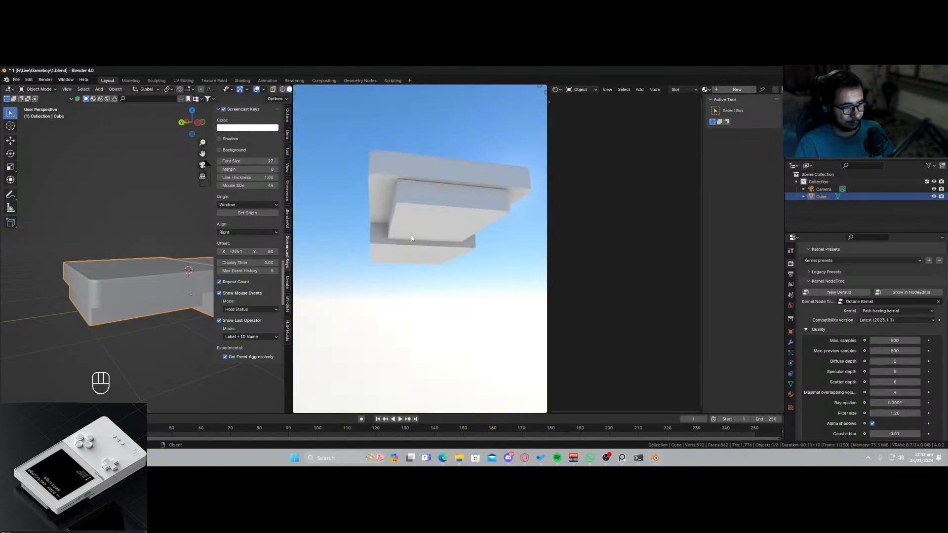
pyautogui.moveTo(129, 329); pyautogui.dragTo(185, 324, button='middle')
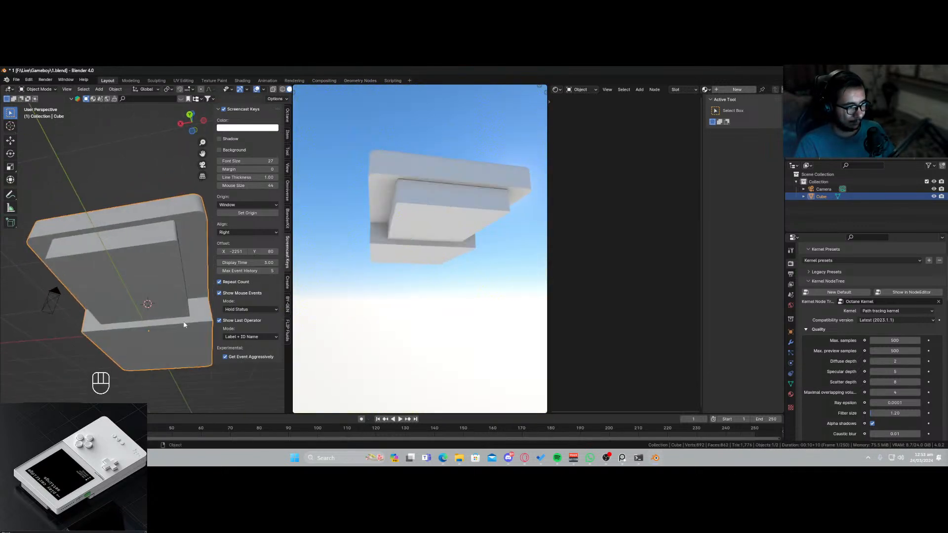
pyautogui.scroll(3, 185, 325)
pyautogui.scroll(-2, 178, 336)
# Try beveling the long lower edge of the lower block's inner end, and save the file.
pyautogui.press('Tab')
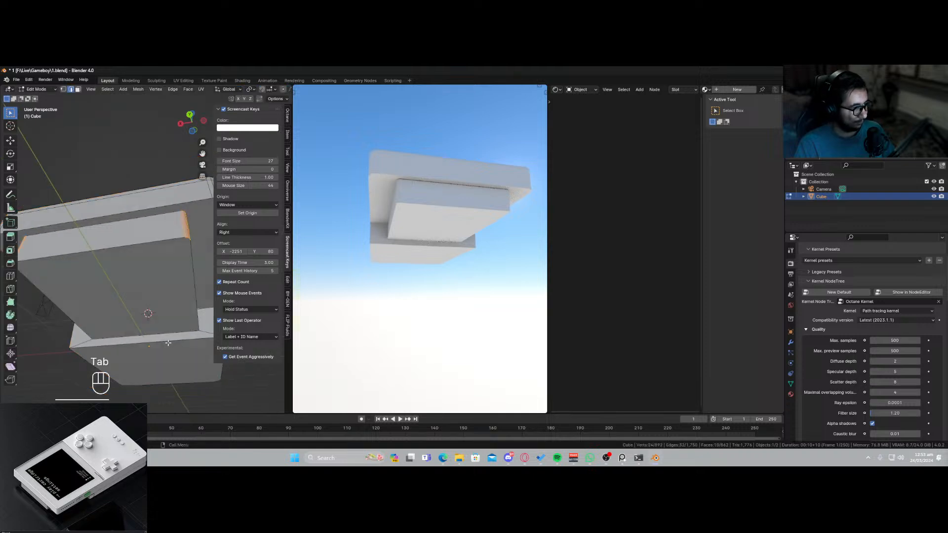
pyautogui.click(163, 341)
pyautogui.moveTo(163, 341)
pyautogui.keyDown('shift'); pyautogui.mouseDown(button='middle')
pyautogui.moveTo(144, 329)
pyautogui.moveTo(157, 340)
pyautogui.mouseUp(button='middle'); pyautogui.keyUp('shift')
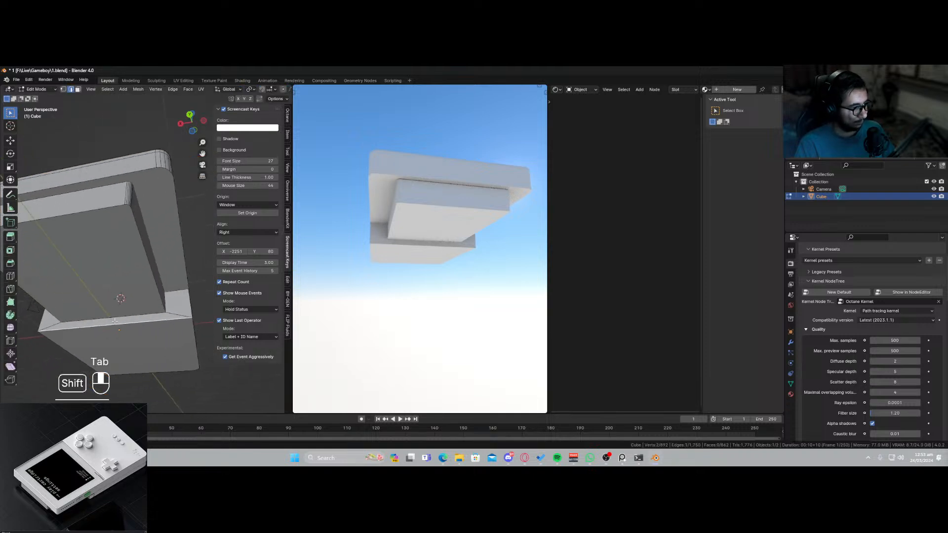
pyautogui.hotkey('ctrl', 'b')
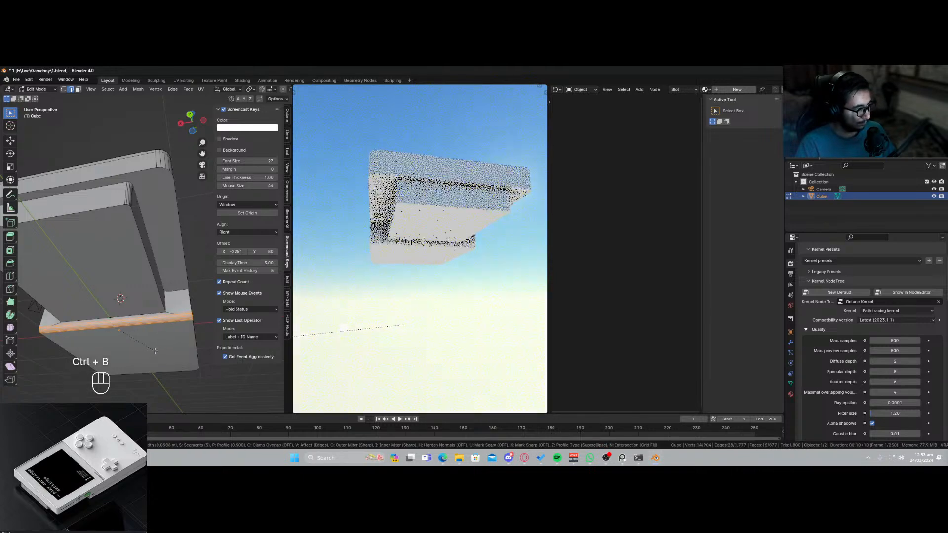
pyautogui.click(170, 352)
pyautogui.hotkey('ctrl', 's')
pyautogui.moveTo(170, 352); pyautogui.dragTo(112, 312, button='middle')
# Try beveling one vertical side edge of the lower block's inner end separately and check it in the render.
pyautogui.click(132, 307)
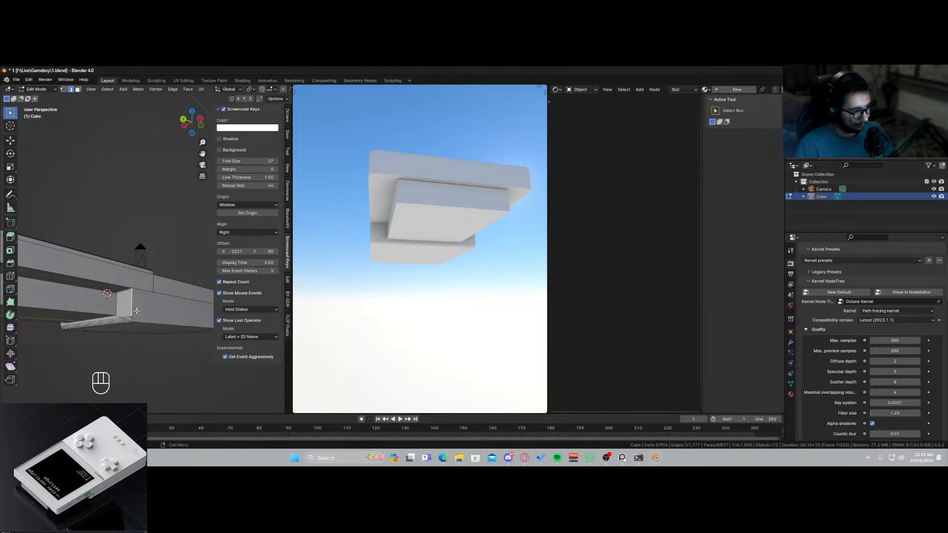
pyautogui.press('ctrl')
pyautogui.hotkey('ctrl', 'b')
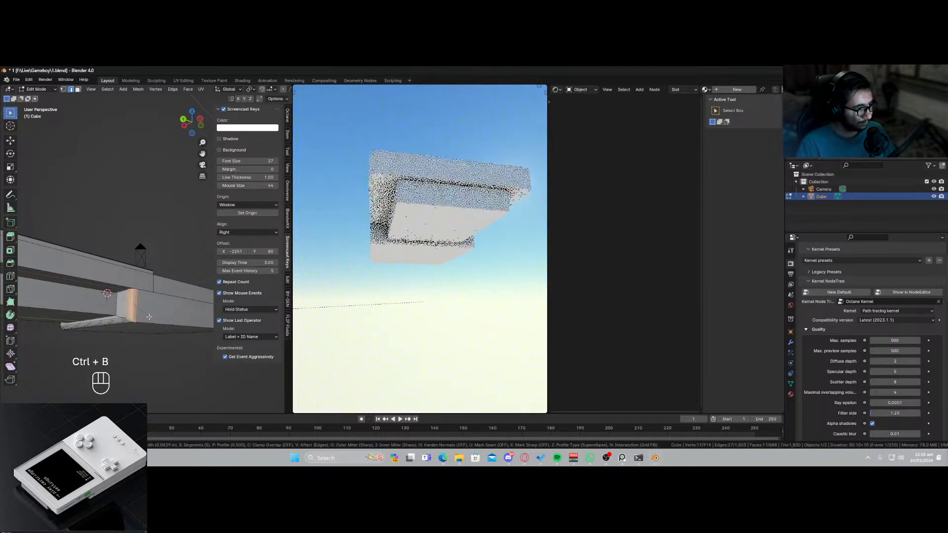
pyautogui.click(150, 317)
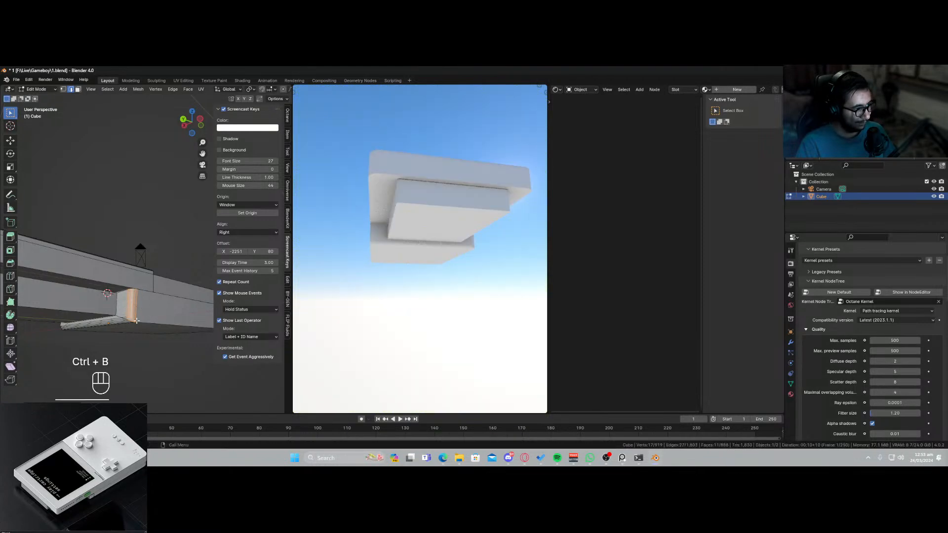
pyautogui.moveTo(150, 317); pyautogui.dragTo(161, 327, button='middle')
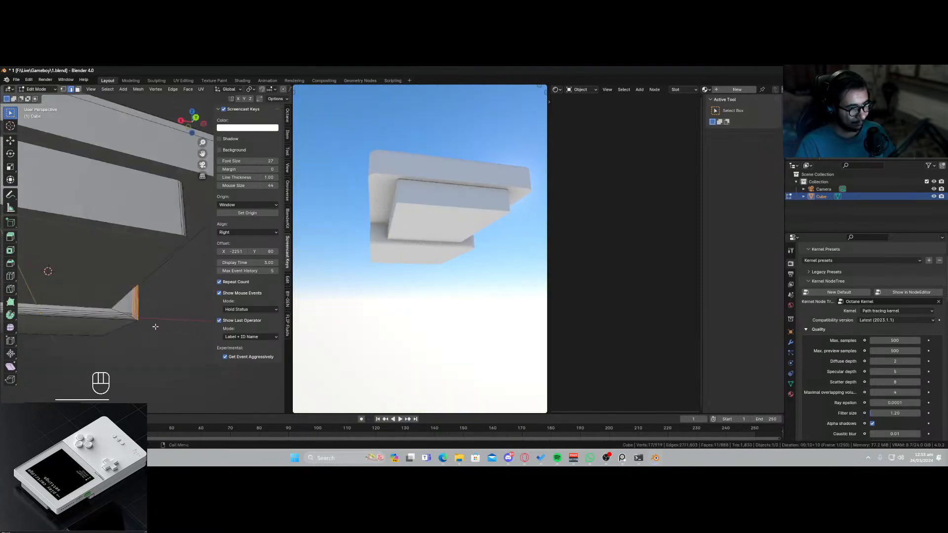
pyautogui.moveTo(397, 276); pyautogui.dragTo(428, 251, button='middle')
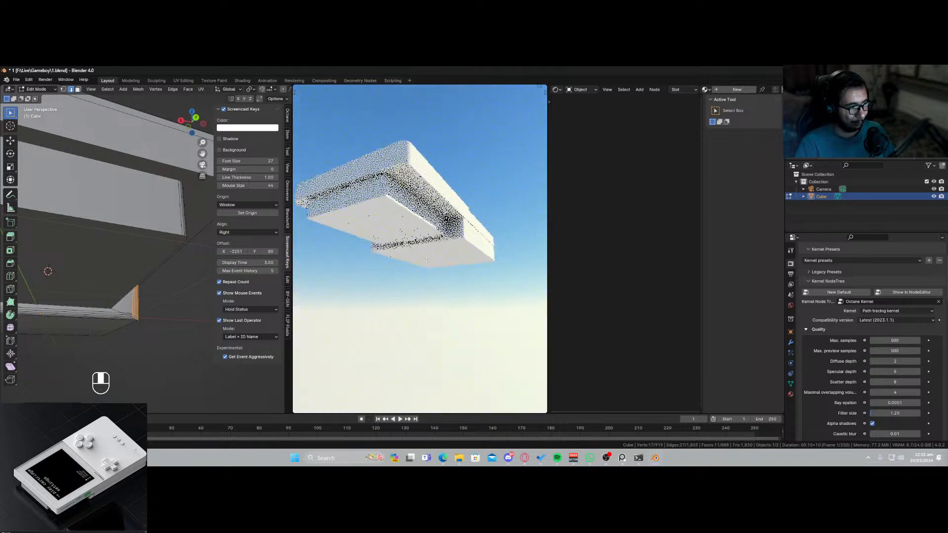
# Undo the separate side-edge and lower-edge bevels on the lower block's inner end.
pyautogui.click(156, 337)
pyautogui.hotkey('ctrl', 'z')
pyautogui.hotkey('ctrl', 'z')
pyautogui.hotkey('ctrl', 'z')
pyautogui.hotkey('ctrl', 'z')
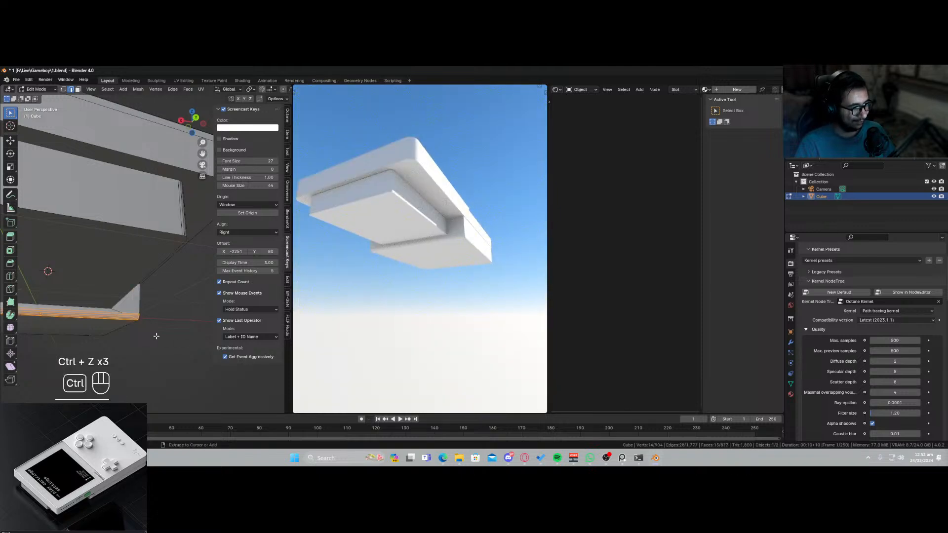
# Bevel the lower edge and both vertical side edges of the lower block's inner end together, and save the file.
pyautogui.keyDown('shift'); pyautogui.click(141, 311); pyautogui.keyUp('shift')
pyautogui.keyDown('shift'); pyautogui.moveTo(125, 335); pyautogui.dragTo(252, 340, button='middle'); pyautogui.keyUp('shift')
pyautogui.keyDown('shift'); pyautogui.click(68, 303); pyautogui.keyUp('shift')
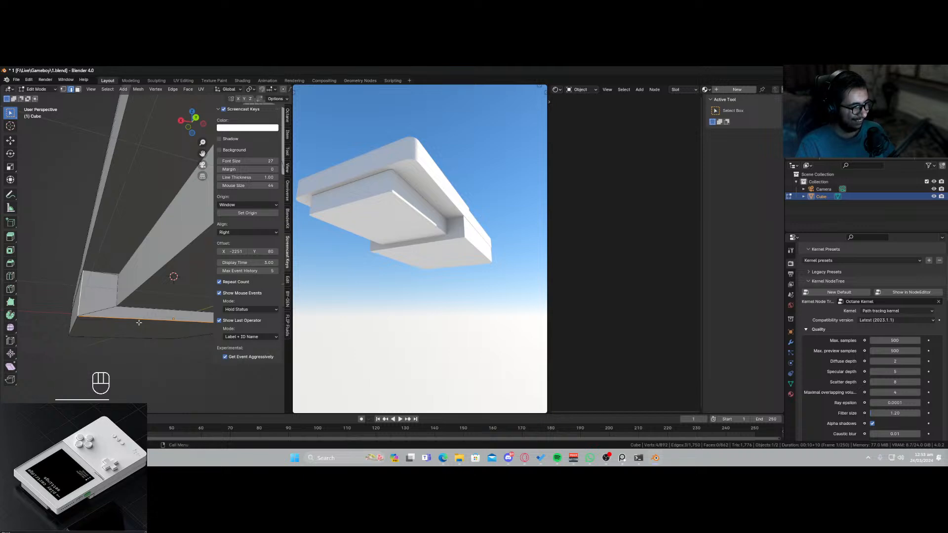
pyautogui.scroll(-5, 139, 323)
pyautogui.scroll(4, 148, 299)
pyautogui.moveTo(210, 321); pyautogui.dragTo(177, 329, button='middle')
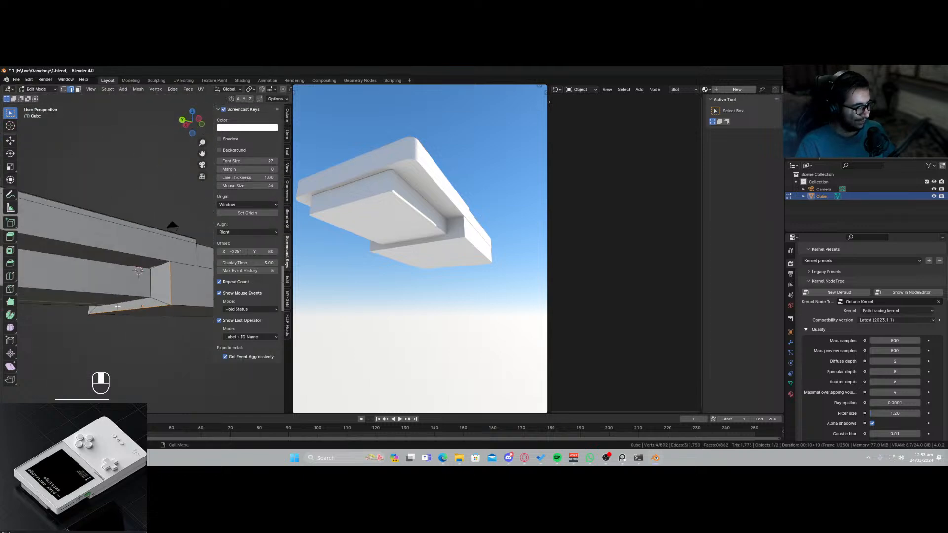
pyautogui.hotkey('ctrl', 'b')
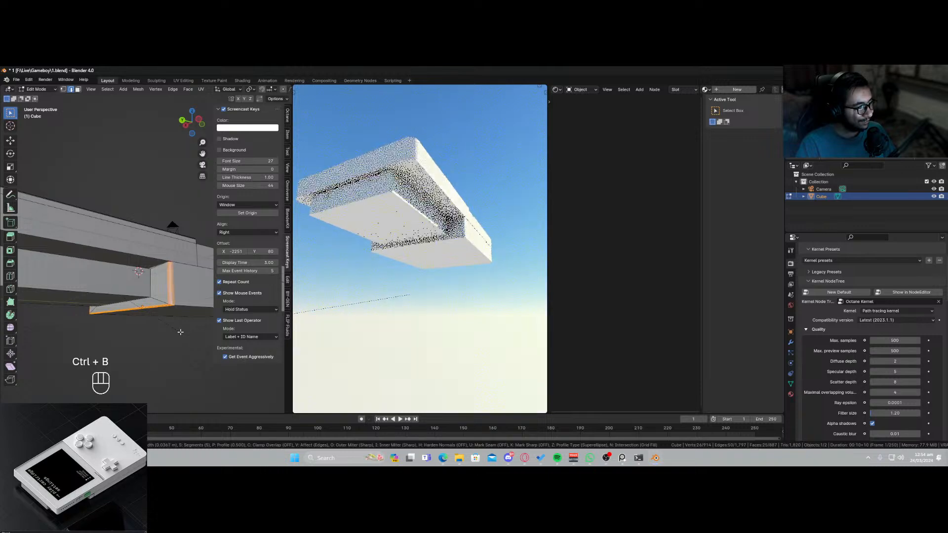
pyautogui.click(183, 333)
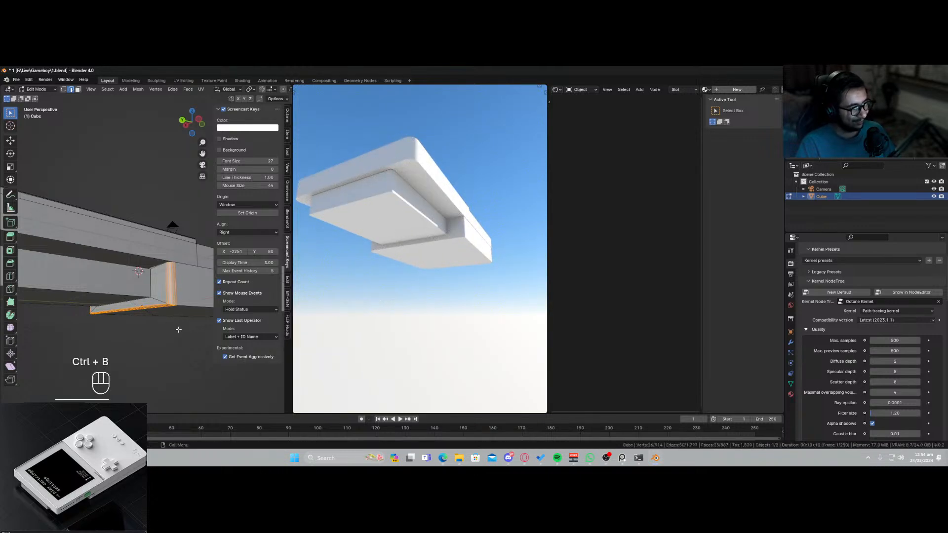
pyautogui.press('Tab')
pyautogui.hotkey('ctrl', 's')
pyautogui.rightClick(170, 295)
# Inset the two small inner end faces flanking the underside section and extrude them about 0.19 m along their normals.
pyautogui.moveTo(161, 325); pyautogui.dragTo(78, 250, button='middle')
pyautogui.press('Tab')
pyautogui.click(150, 257)
pyautogui.keyDown('shift'); pyautogui.click(92, 264); pyautogui.keyUp('shift')
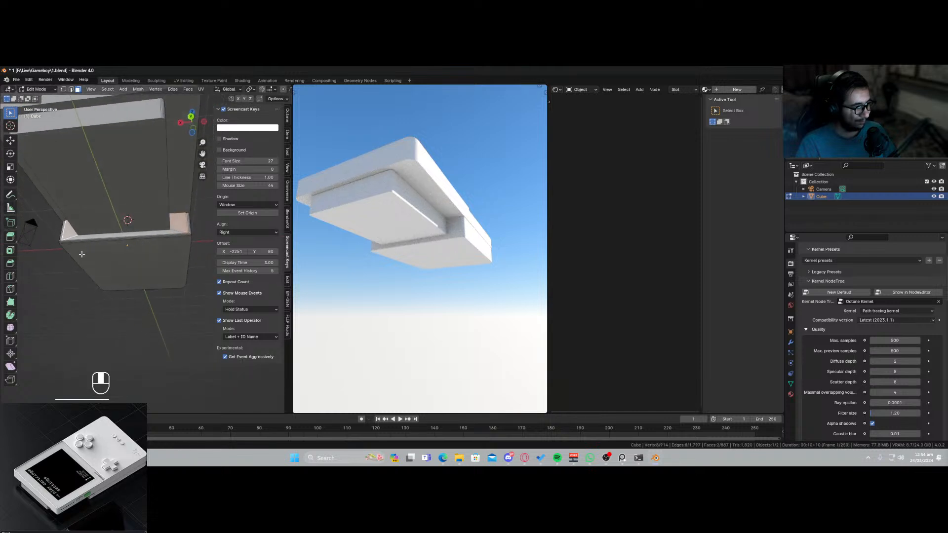
pyautogui.press('i')
pyautogui.click(199, 256)
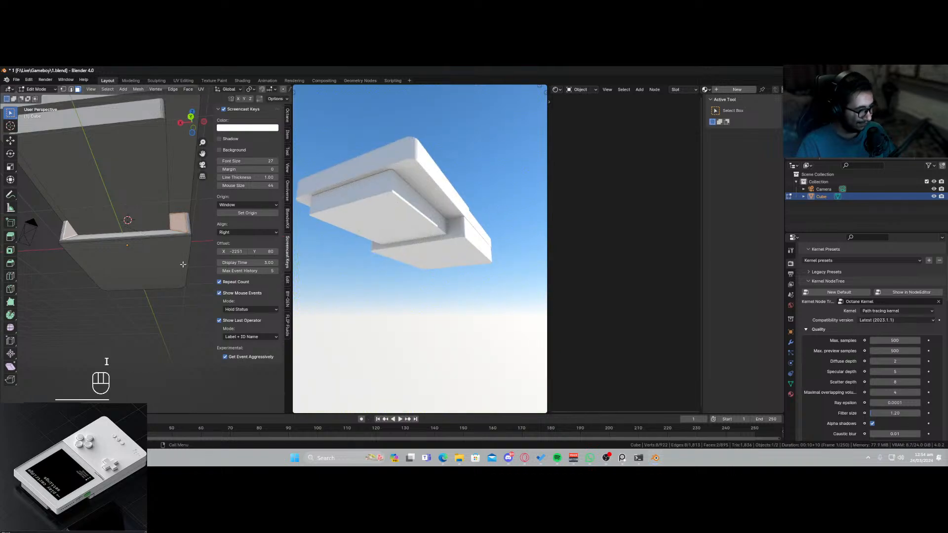
pyautogui.press('e')
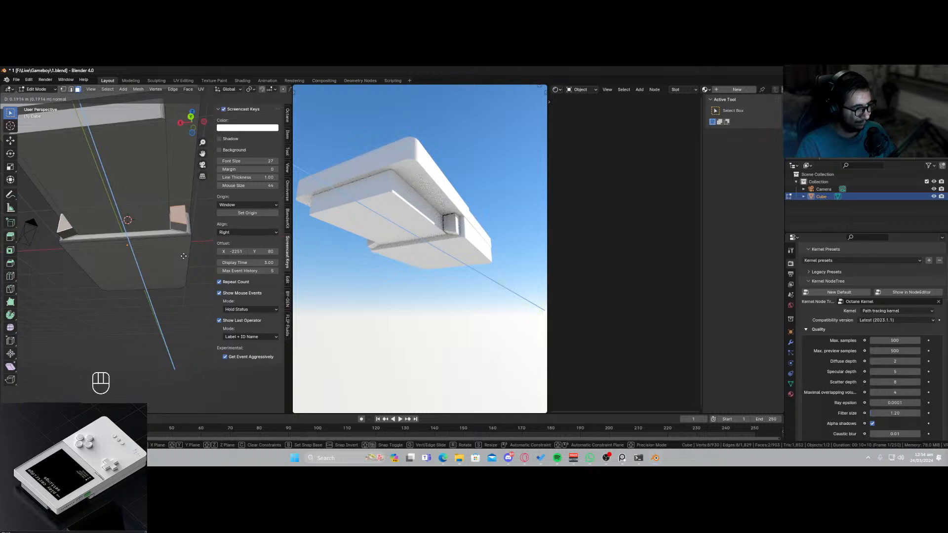
pyautogui.click(183, 254)
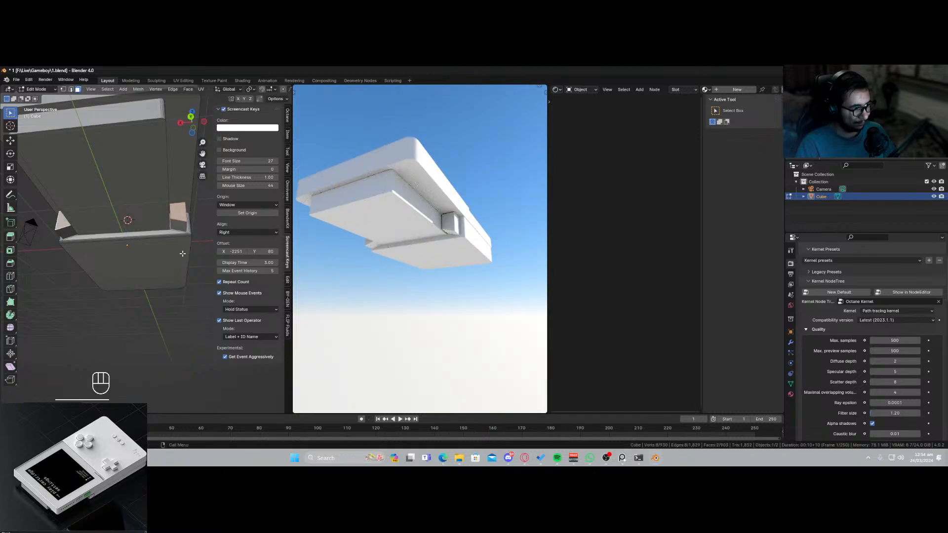
pyautogui.moveTo(183, 253); pyautogui.dragTo(166, 277, button='middle')
pyautogui.press('s')
pyautogui.press('z')
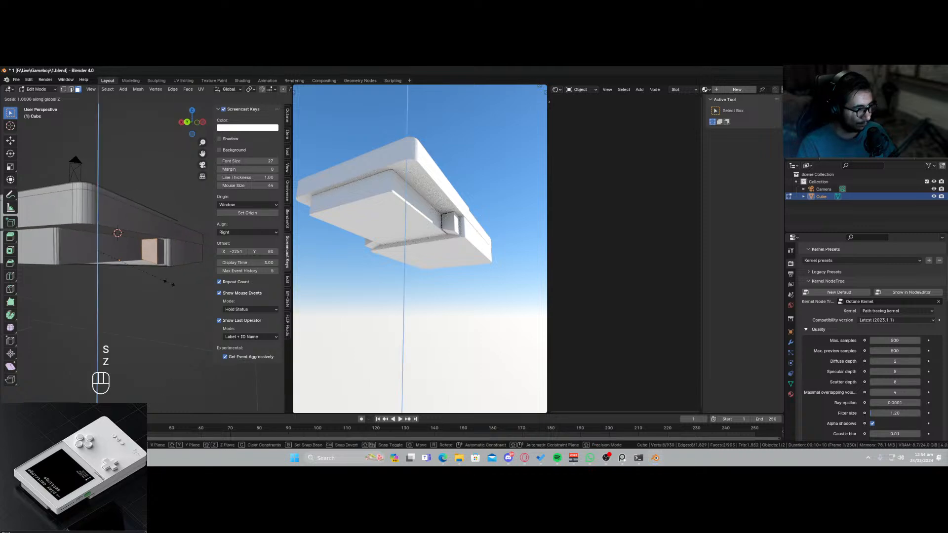
pyautogui.press('KP_0')
pyautogui.press('Escape')
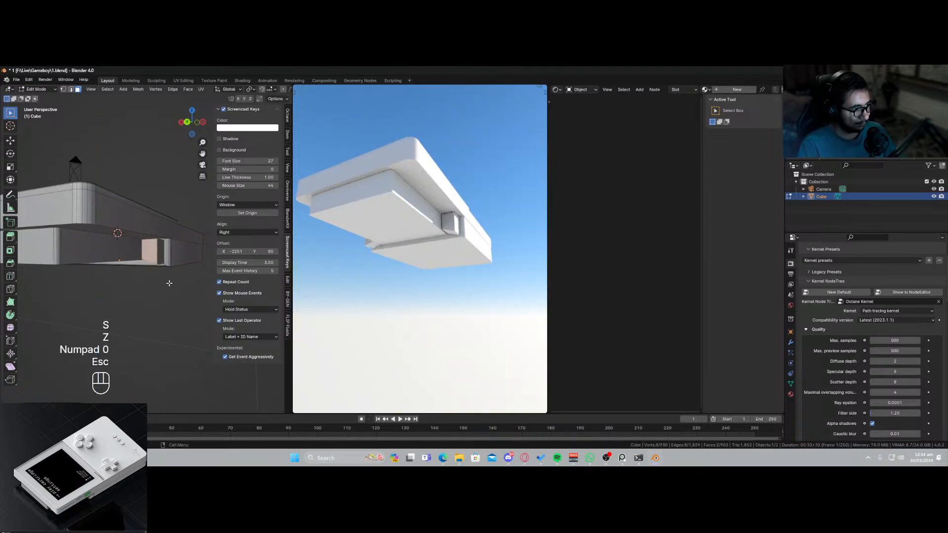
# Select the bottom vertices of one extruded side tab and level them by scaling to 0 along Z.
pyautogui.scroll(1, 129, 275)
pyautogui.click(63, 89)
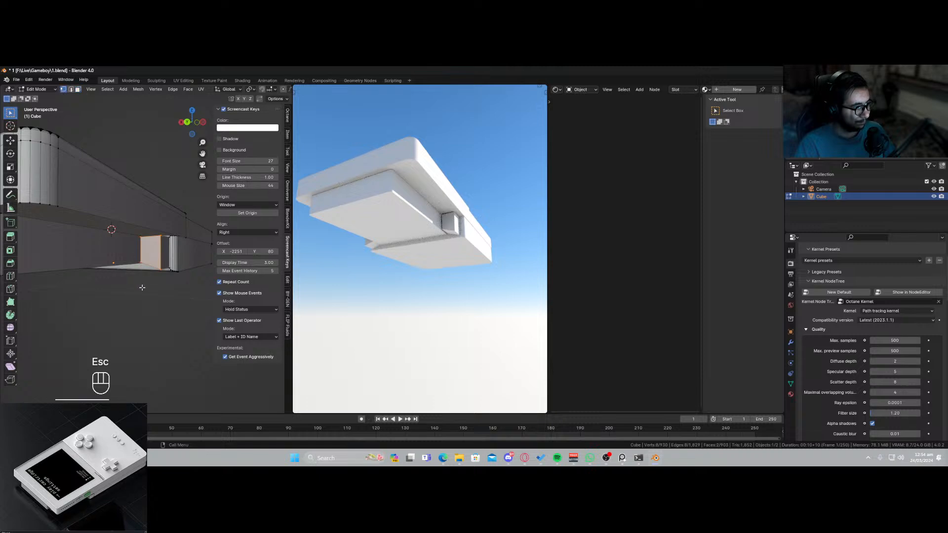
pyautogui.click(140, 260)
pyautogui.keyDown('shift'); pyautogui.click(156, 272); pyautogui.keyUp('shift')
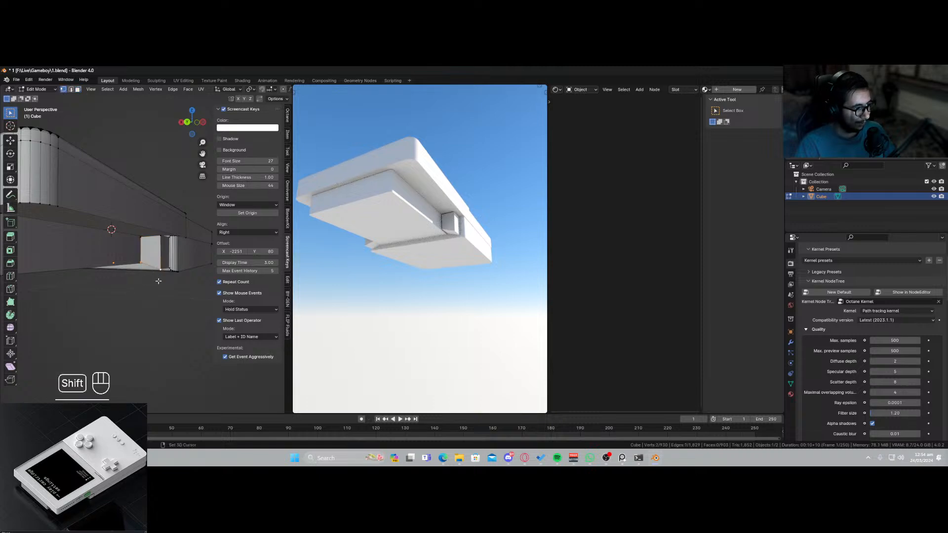
pyautogui.press('s')
pyautogui.press('z')
pyautogui.press('KP_0')
pyautogui.press('KP_Enter')
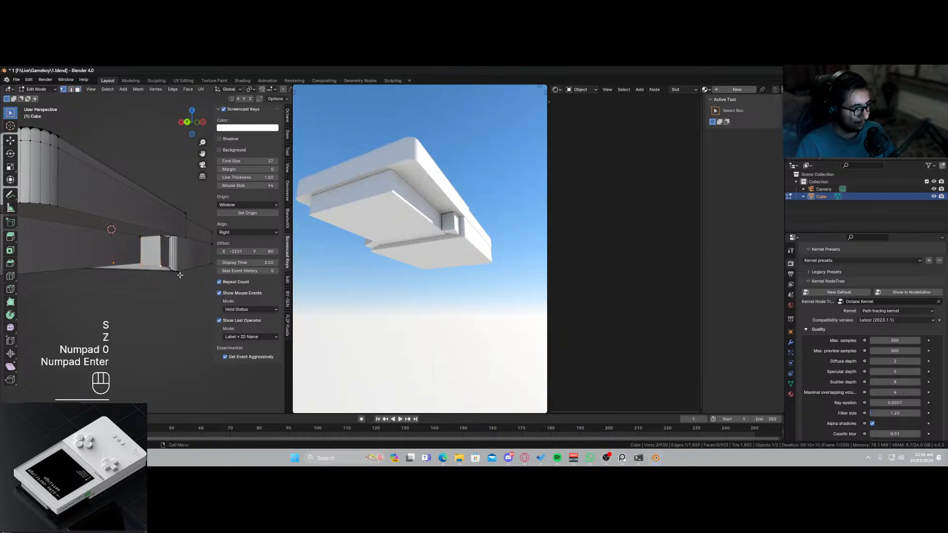
pyautogui.scroll(1, 178, 276)
pyautogui.press('g')
pyautogui.press('z')
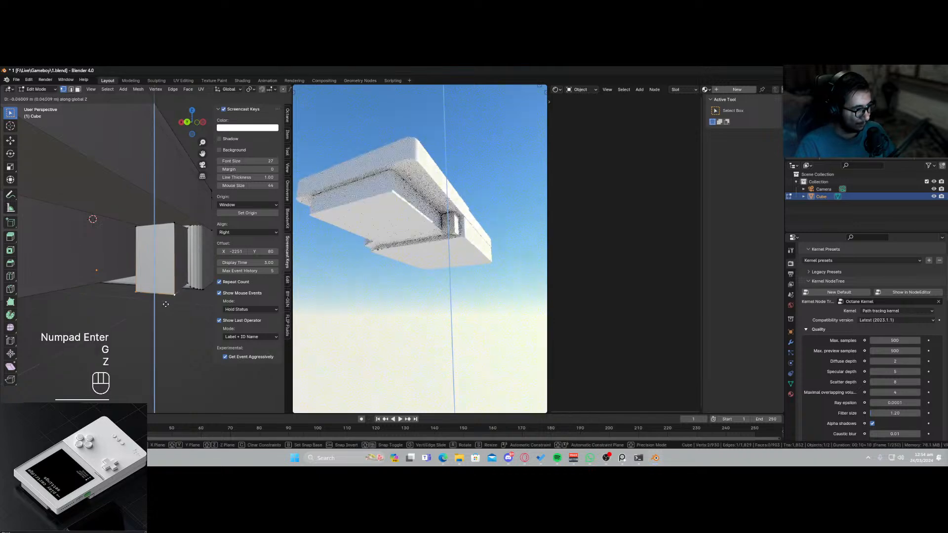
pyautogui.press('Escape')
# Lower the extruded side tab's bottom vertices about 0.02 m along Z and save the file.
pyautogui.moveTo(148, 301); pyautogui.dragTo(86, 298, button='middle')
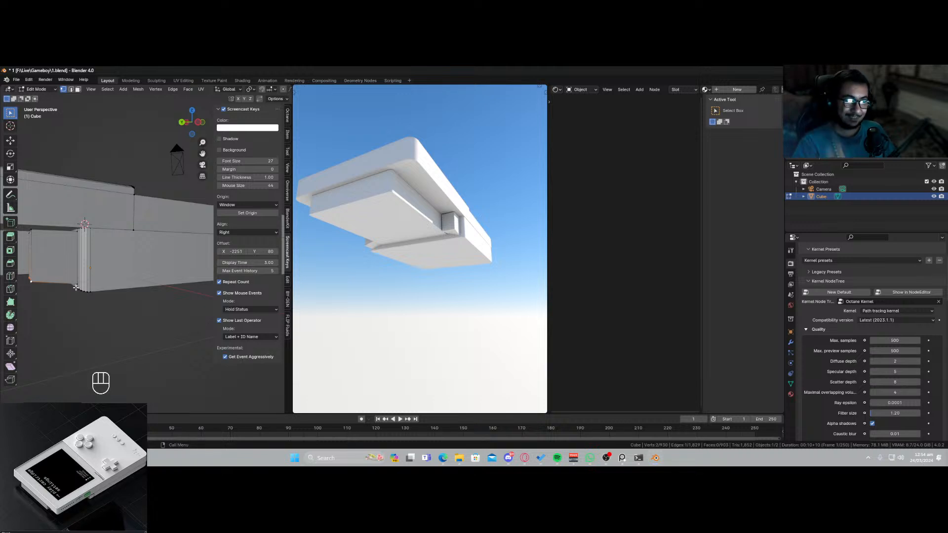
pyautogui.press('KP_2')
pyautogui.press('KP_1')
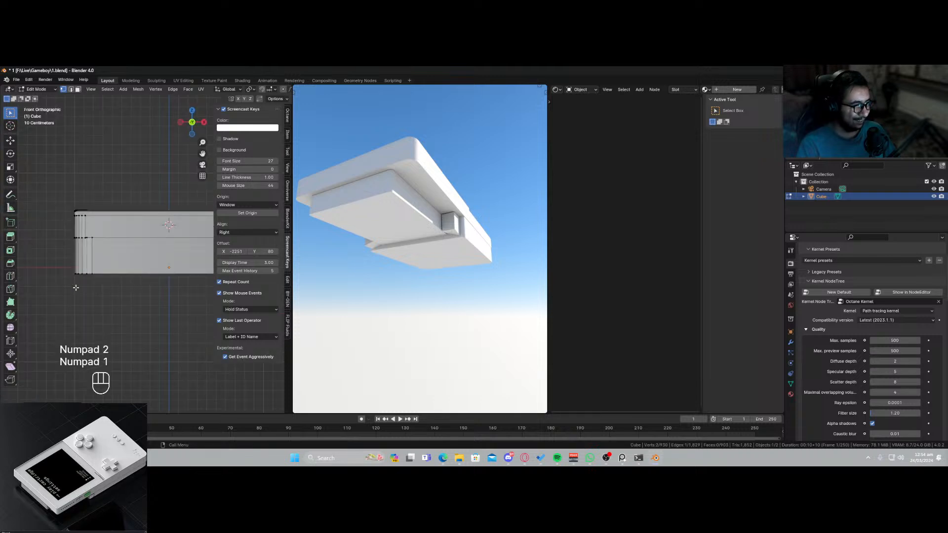
pyautogui.press('KP_3')
pyautogui.press('KP_1')
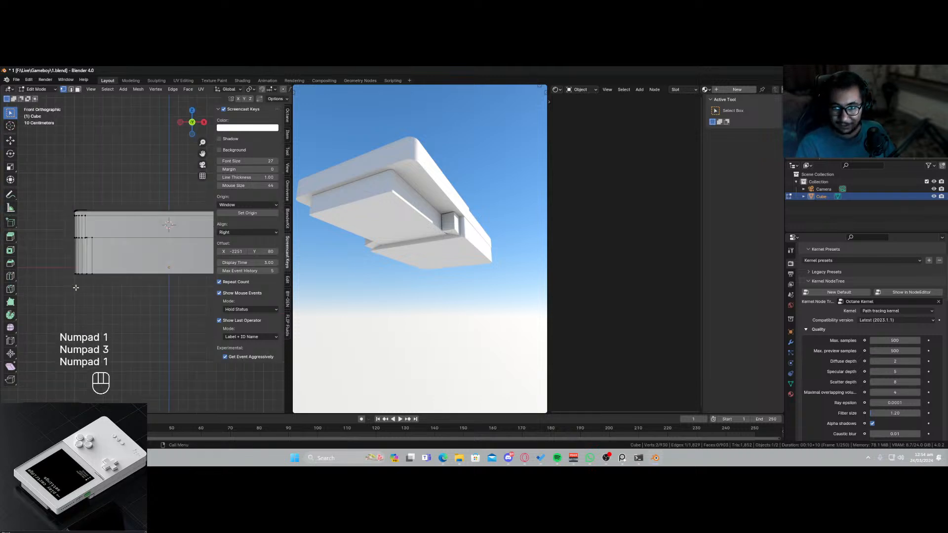
pyautogui.moveTo(78, 272); pyautogui.dragTo(177, 280, button='middle')
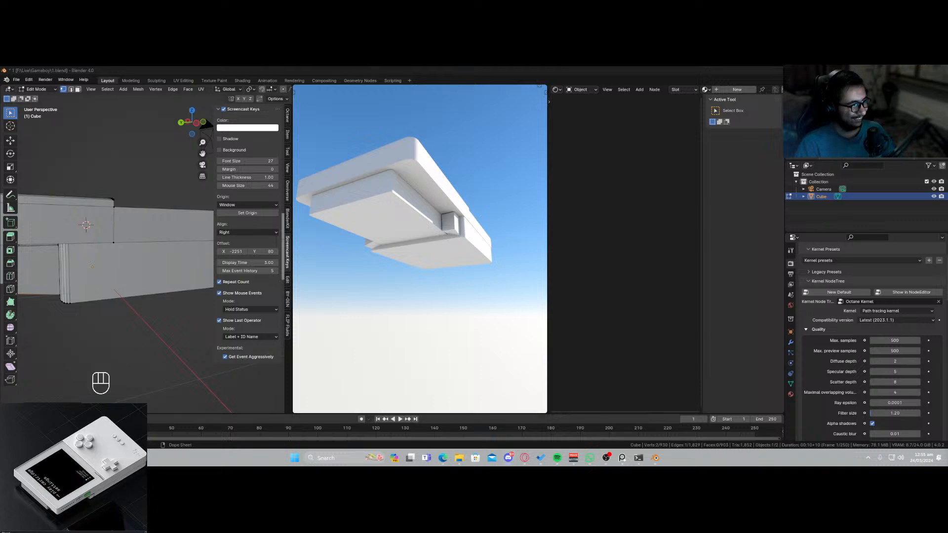
pyautogui.keyDown('shift'); pyautogui.moveTo(62, 294); pyautogui.dragTo(116, 284, button='middle'); pyautogui.keyUp('shift')
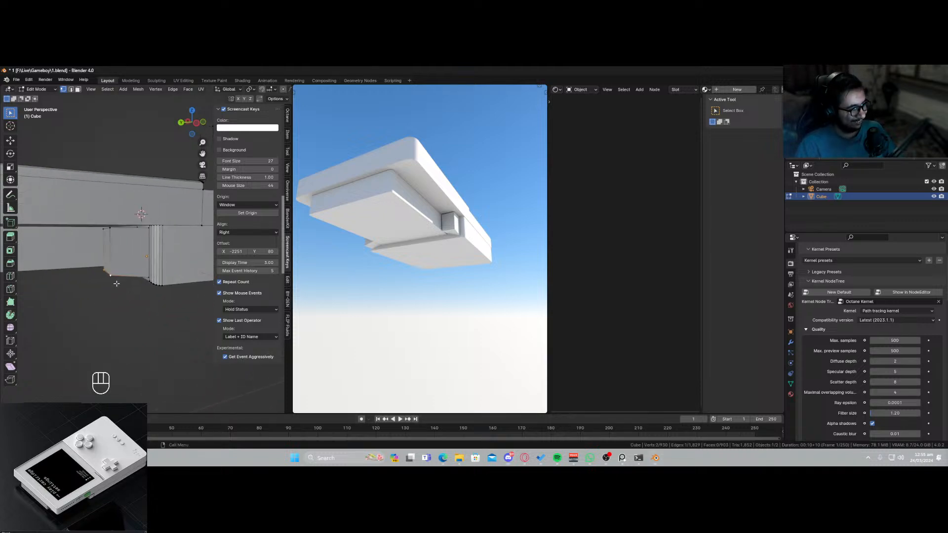
pyautogui.press('g')
pyautogui.press('z')
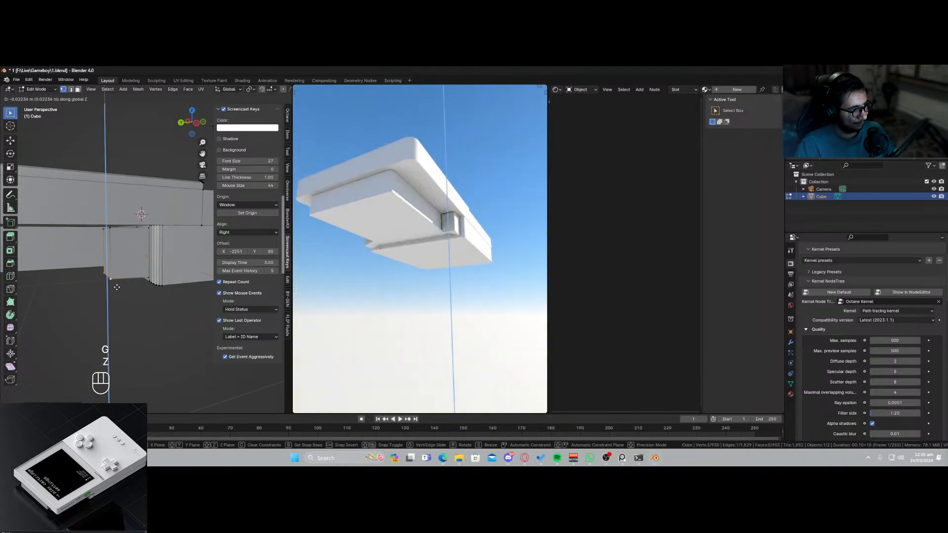
pyautogui.click(117, 287)
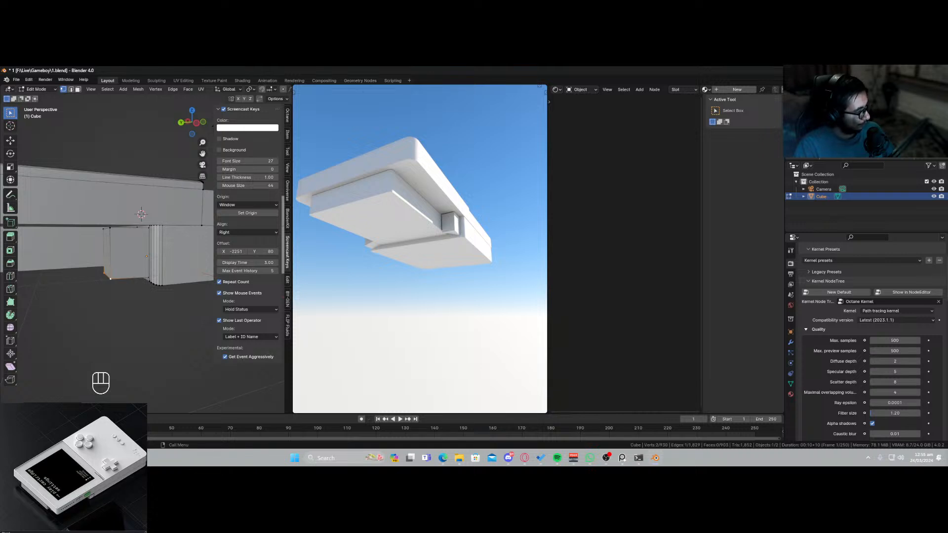
pyautogui.hotkey('ctrl', 's')
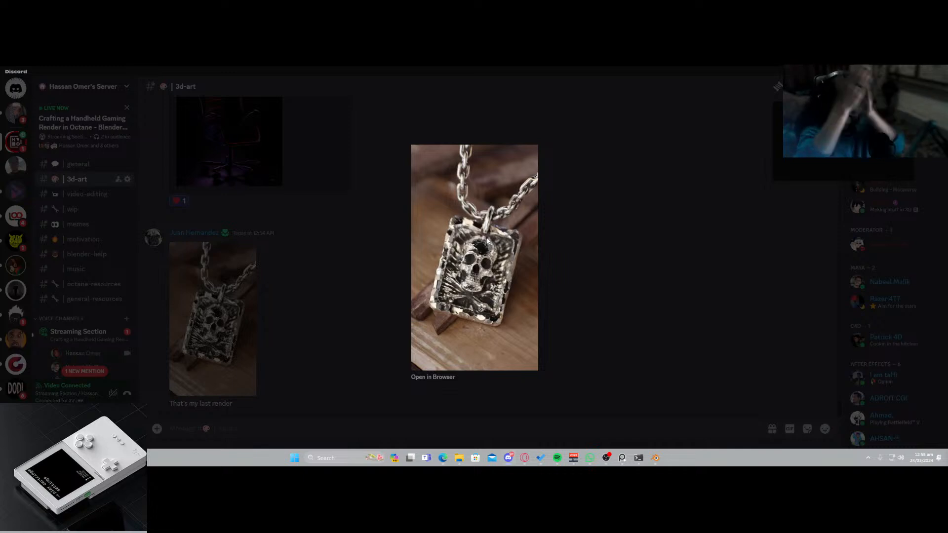
pyautogui.click(348, 341)
pyautogui.hotkey('alt', 'Tab')
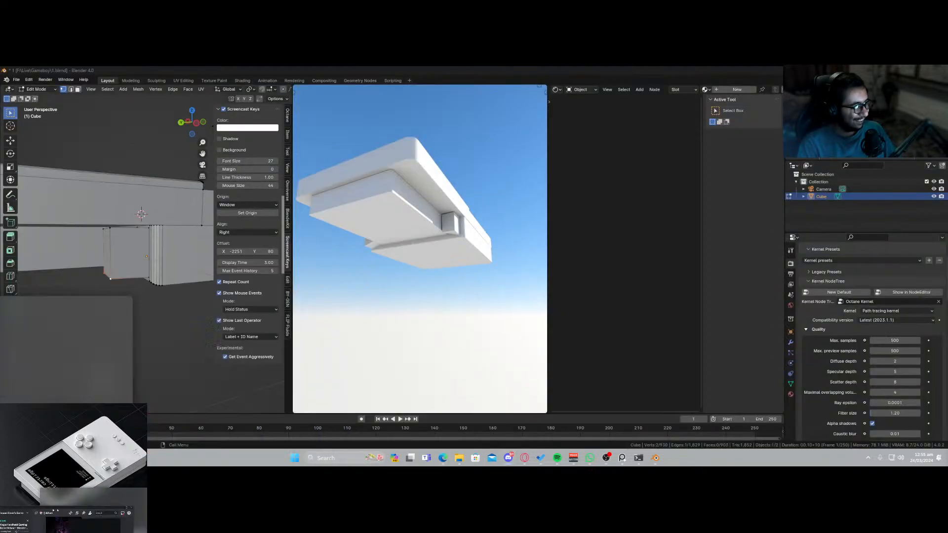
pyautogui.moveTo(55, 531); pyautogui.dragTo(57, 419)
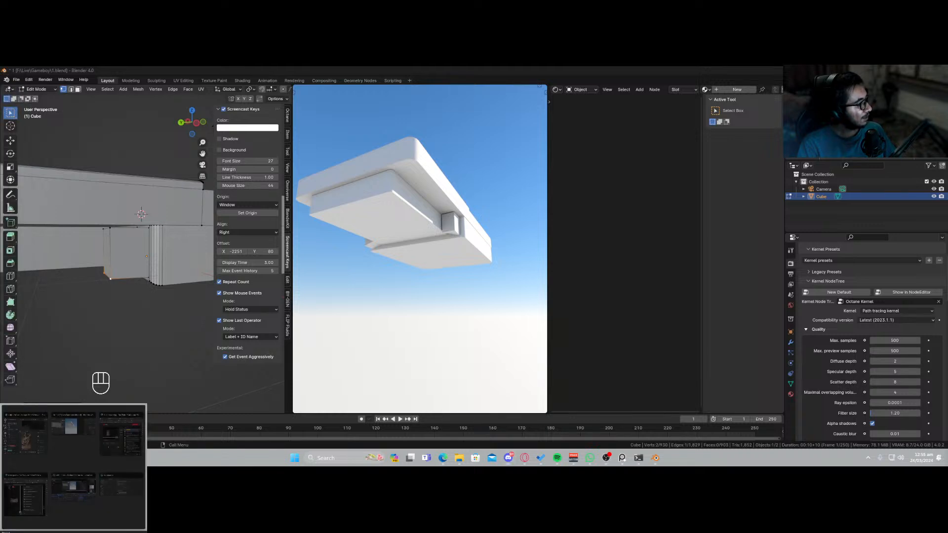
pyautogui.click(68, 447)
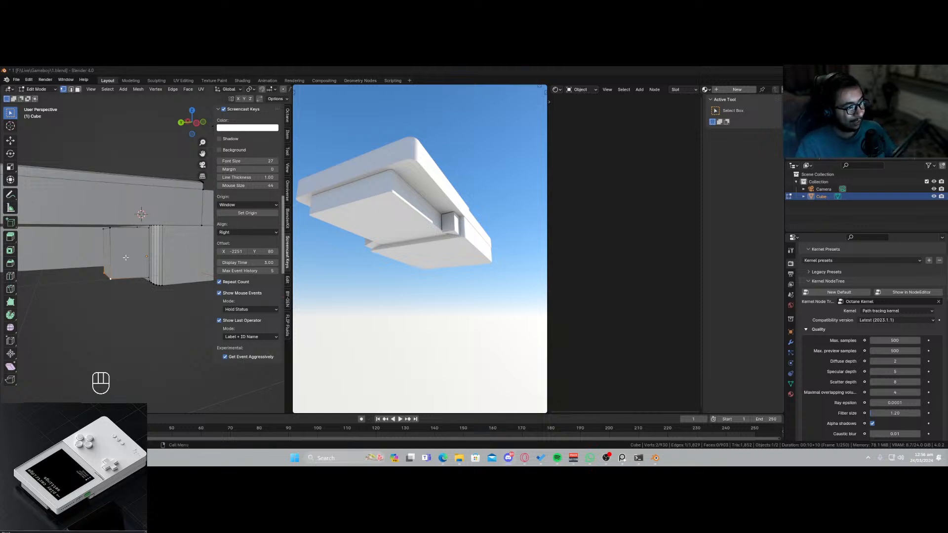
# Bevel the outer vertical edge of the side tab about 0.04 m and inspect the rounded corner.
pyautogui.moveTo(111, 268); pyautogui.dragTo(143, 273, button='middle')
pyautogui.click(71, 90)
pyautogui.click(173, 218)
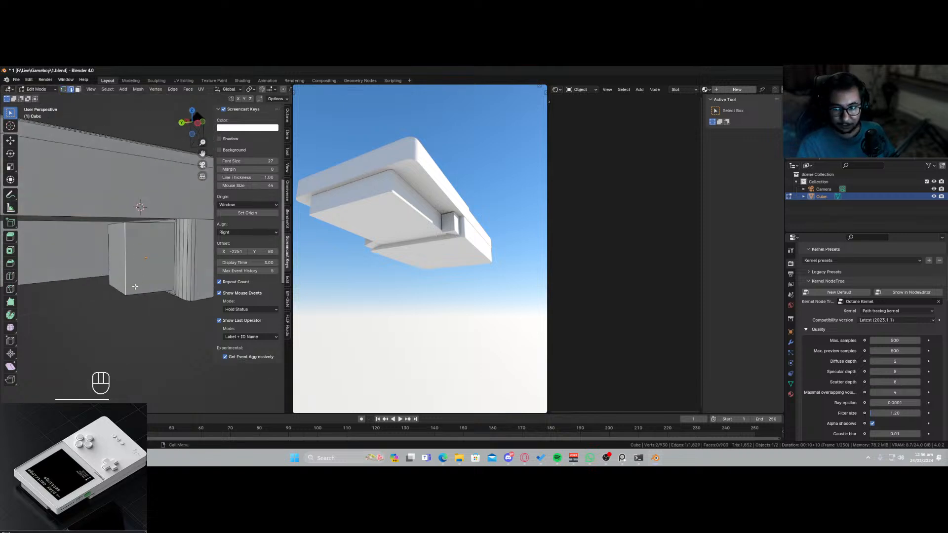
pyautogui.press('ctrl')
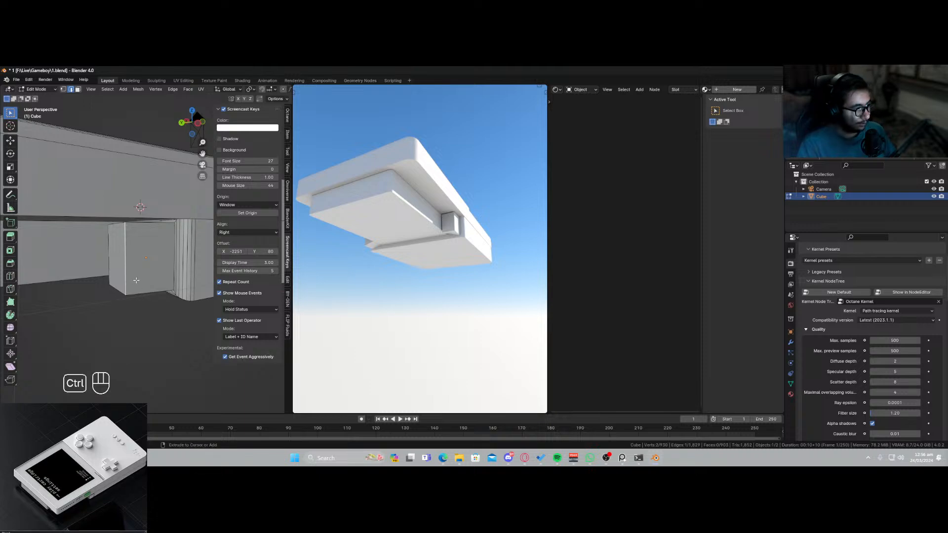
pyautogui.hotkey('ctrl', 'b')
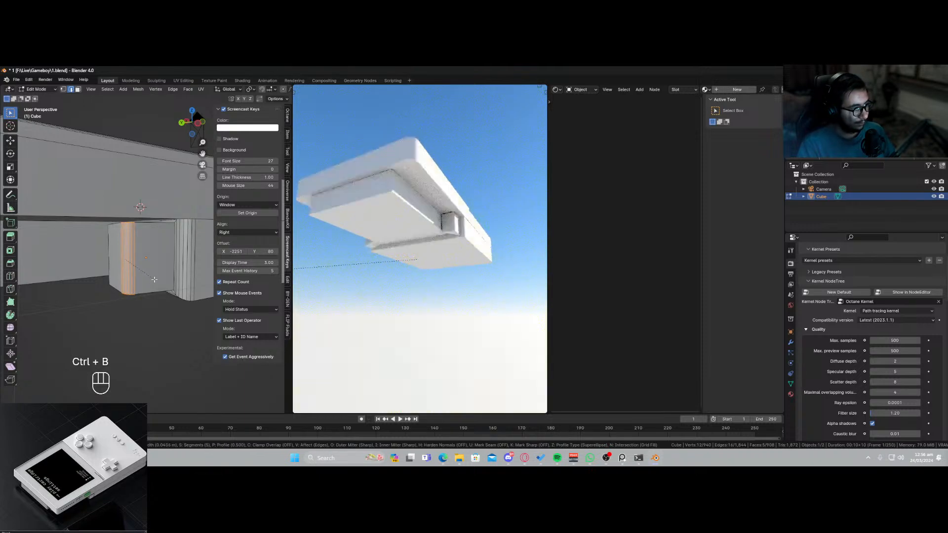
pyautogui.click(157, 279)
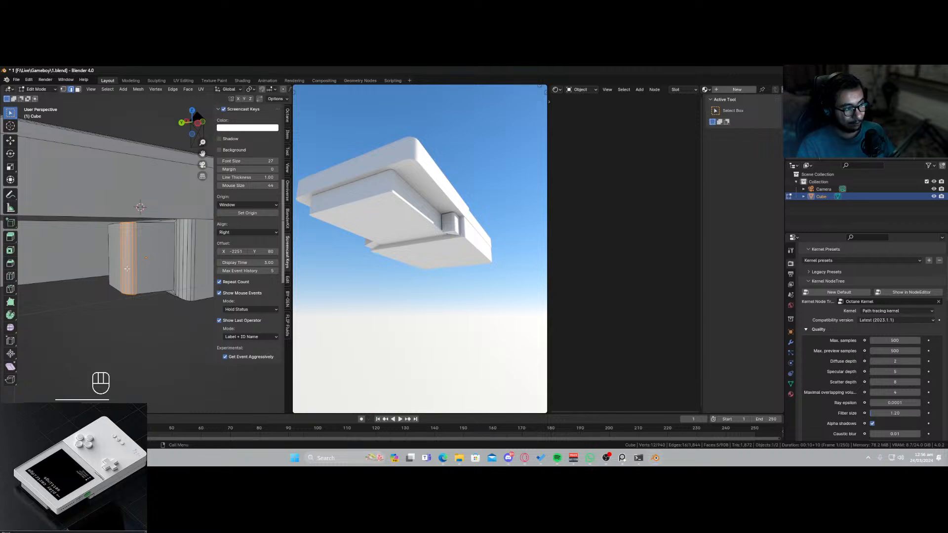
pyautogui.press('Tab')
pyautogui.moveTo(121, 281); pyautogui.dragTo(152, 260, button='middle')
pyautogui.hotkey('shift', '`')
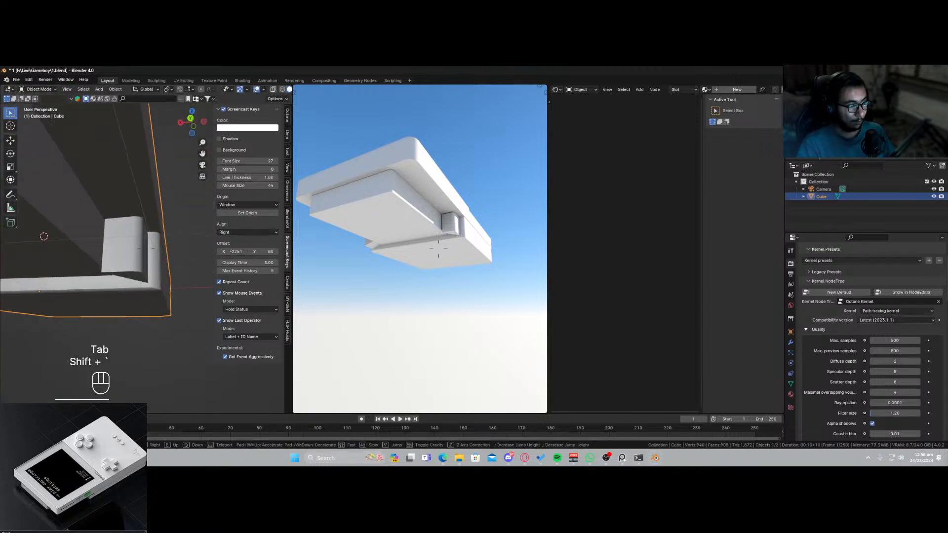
pyautogui.click(157, 257)
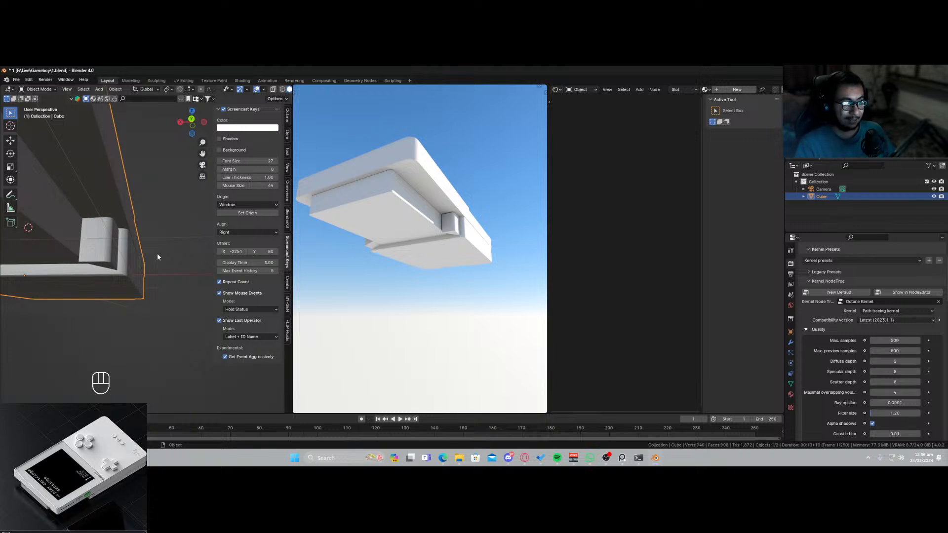
pyautogui.moveTo(157, 253); pyautogui.dragTo(135, 242, button='middle')
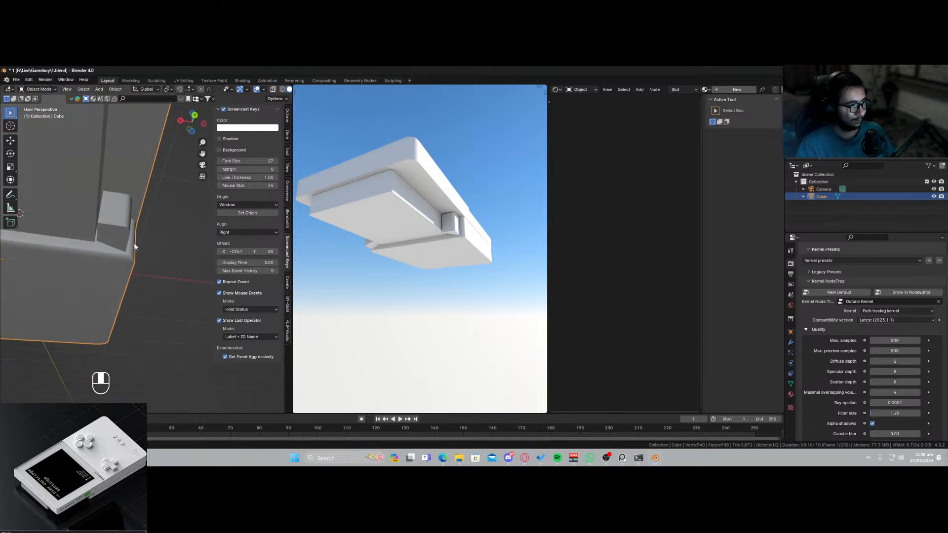
pyautogui.hotkey('shift', '`')
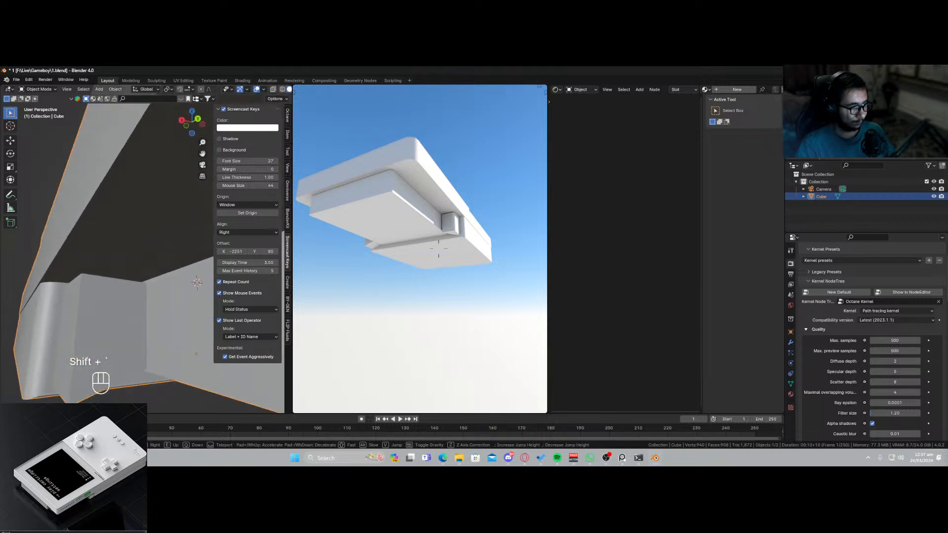
# Select the bottom vertices of the opposite side tab and level them by scaling to 0 along Z.
pyautogui.click(162, 279)
pyautogui.press('Tab')
pyautogui.click(162, 280)
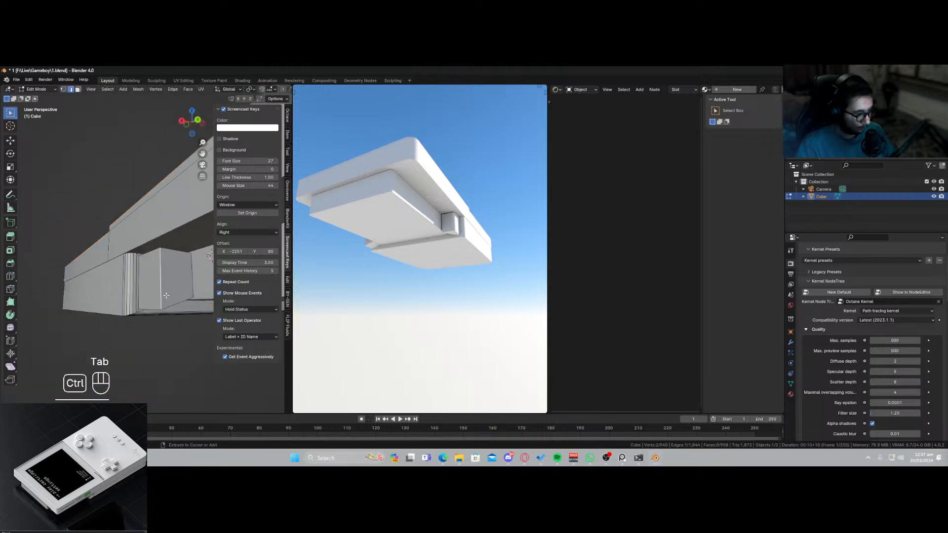
pyautogui.hotkey('ctrl', 'b')
pyautogui.press('Escape')
pyautogui.moveTo(179, 297); pyautogui.dragTo(166, 296, button='middle')
pyautogui.press('1')
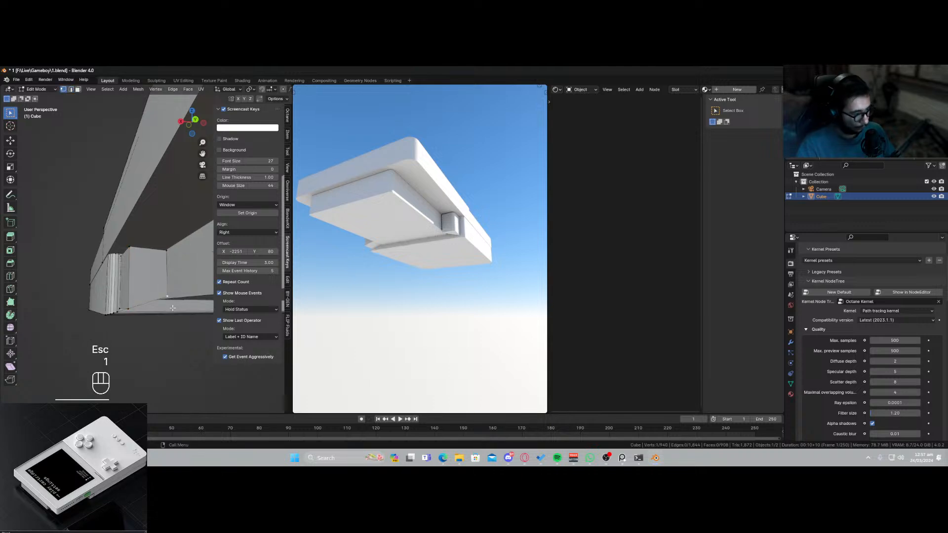
pyautogui.keyDown('shift'); pyautogui.click(128, 309); pyautogui.keyUp('shift')
pyautogui.press('s')
pyautogui.press('z')
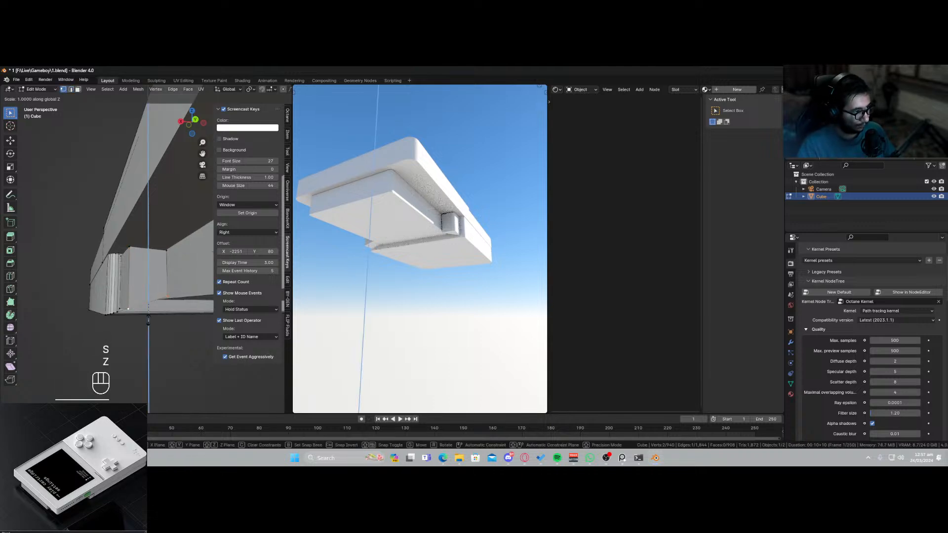
pyautogui.press('KP_0')
pyautogui.press('KP_Enter')
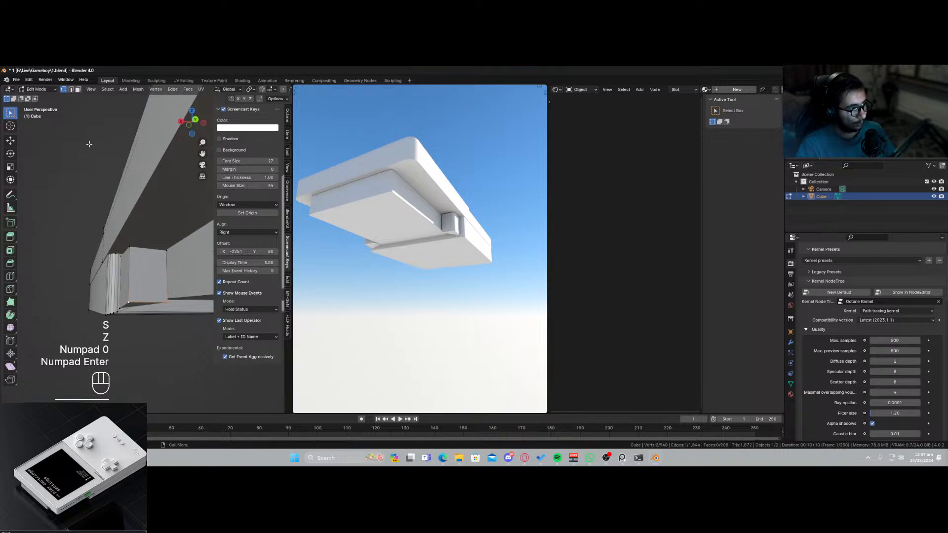
# Bevel the outer vertical edge of the opposite side tab to match the first one, and save the file.
pyautogui.click(70, 89)
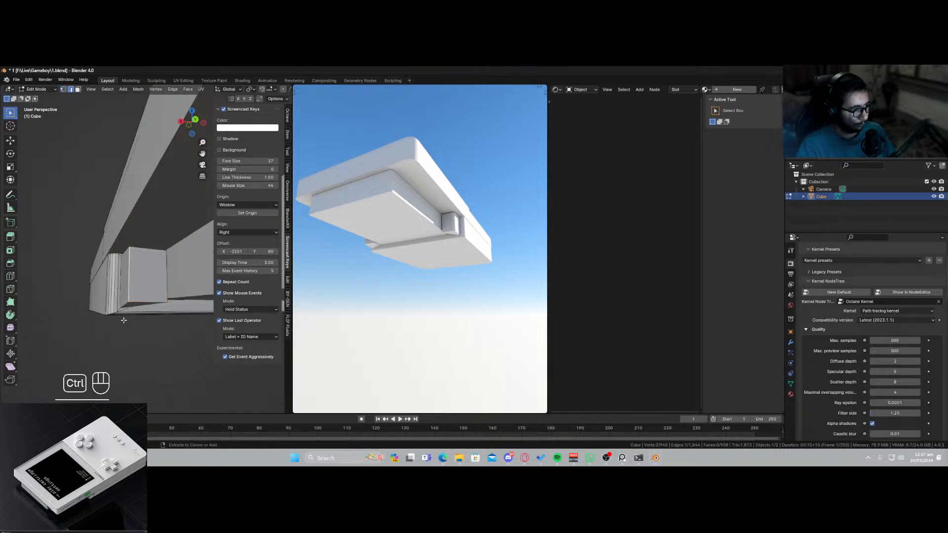
pyautogui.hotkey('ctrl', 'b')
pyautogui.click(101, 328)
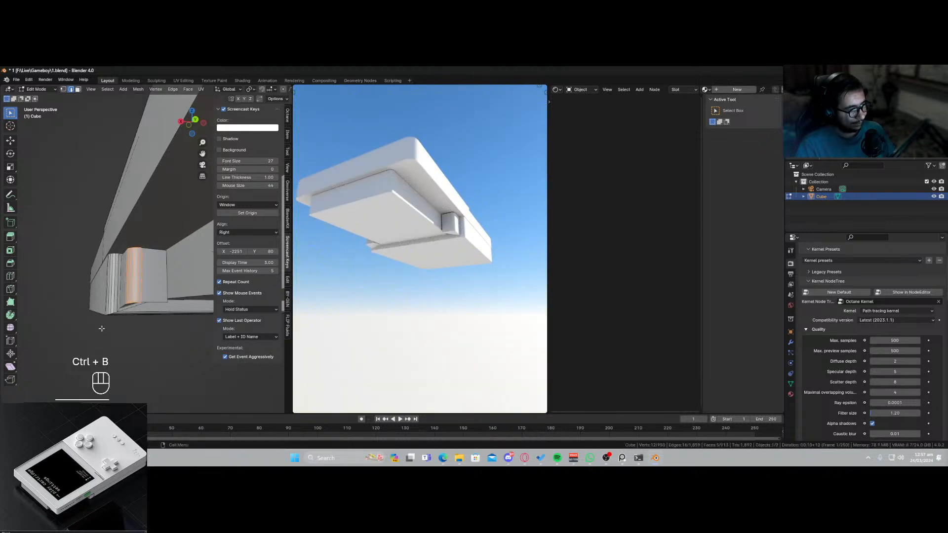
pyautogui.press('Tab')
pyautogui.moveTo(102, 329); pyautogui.dragTo(121, 299, button='middle')
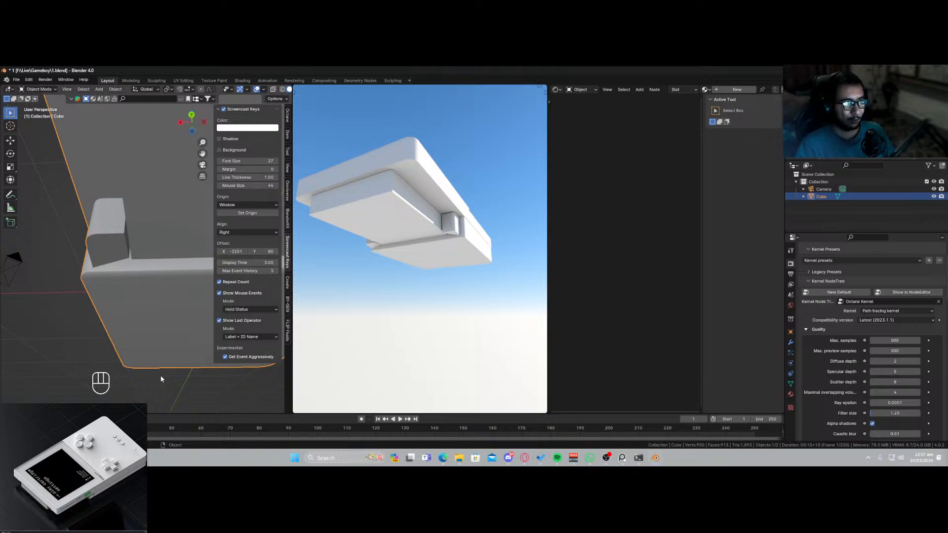
pyautogui.click(161, 397)
pyautogui.hotkey('ctrl', 's')
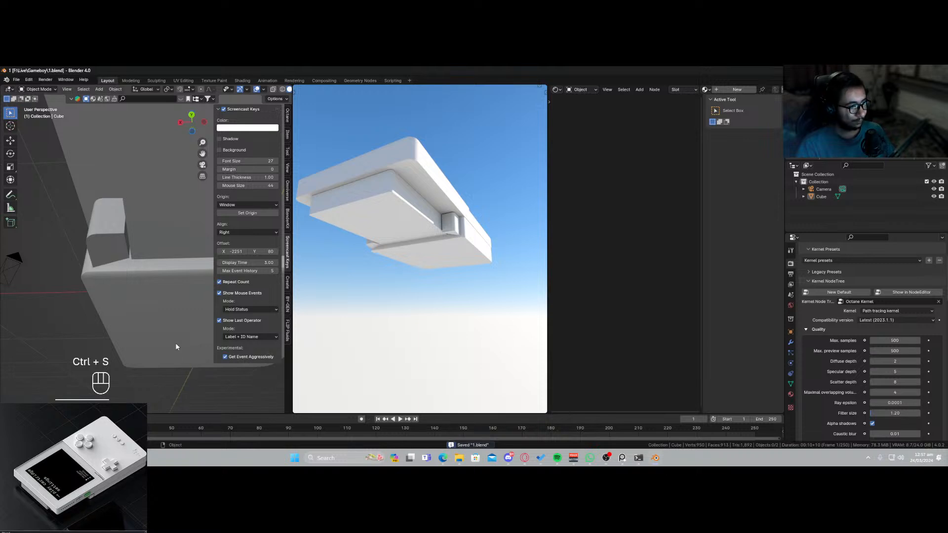
# Bevel the lower end and side edges of the underside section's block about 0.04 m.
pyautogui.scroll(-2, 173, 345)
pyautogui.scroll(-2, 167, 262)
pyautogui.keyDown('shift'); pyautogui.moveTo(171, 260); pyautogui.dragTo(76, 334, button='middle'); pyautogui.keyUp('shift')
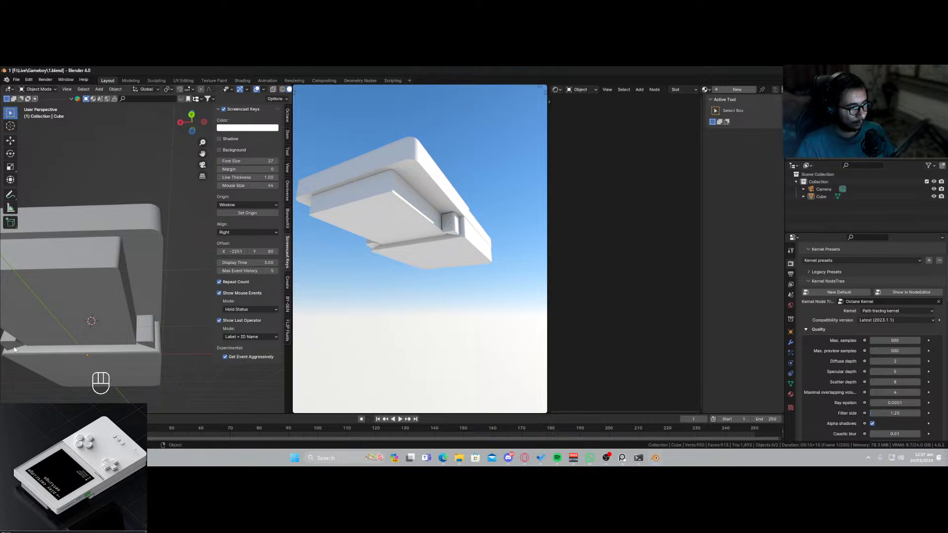
pyautogui.moveTo(15, 350); pyautogui.dragTo(98, 276, button='middle')
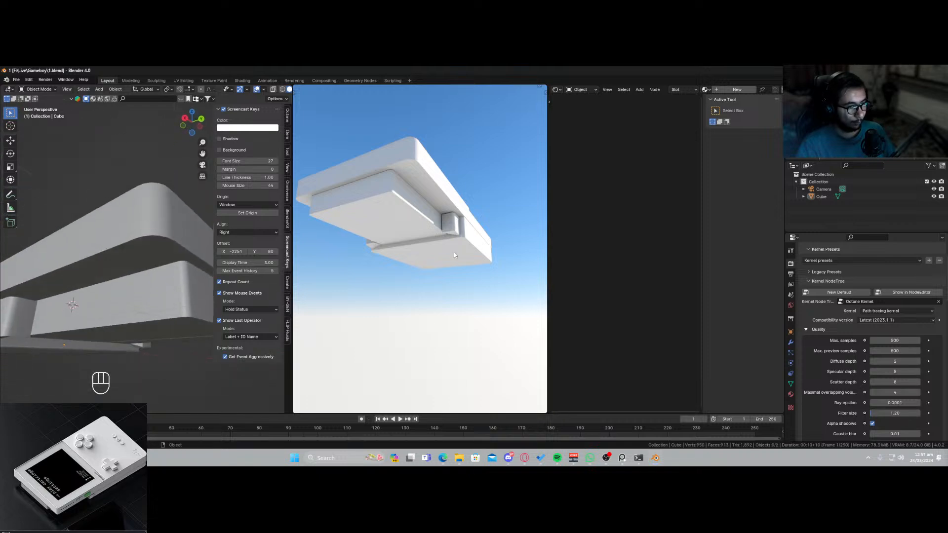
pyautogui.moveTo(454, 255); pyautogui.dragTo(439, 232, button='middle')
pyautogui.moveTo(146, 311); pyautogui.dragTo(64, 292, button='middle')
pyautogui.click(155, 305)
pyautogui.press('Tab')
pyautogui.click(92, 301)
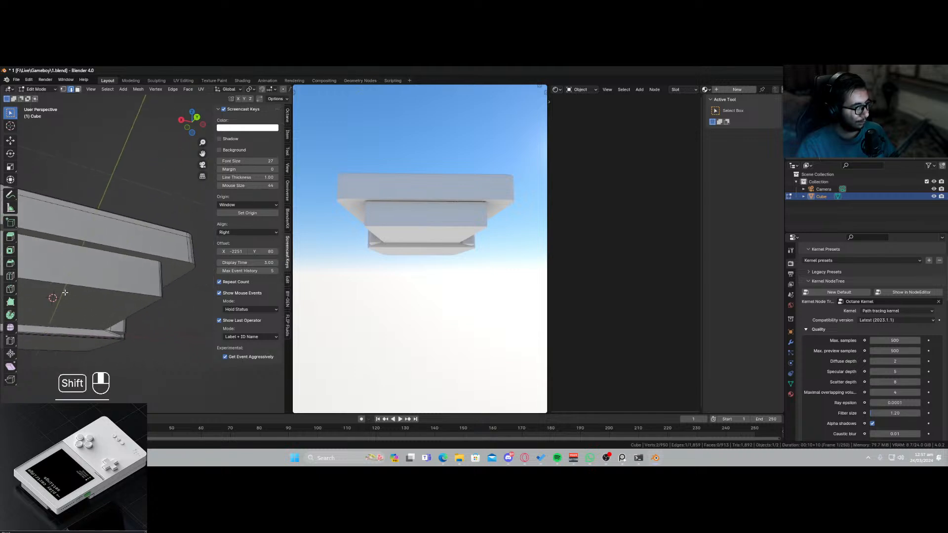
pyautogui.keyDown('ctrl'); pyautogui.click(144, 308); pyautogui.keyUp('ctrl')
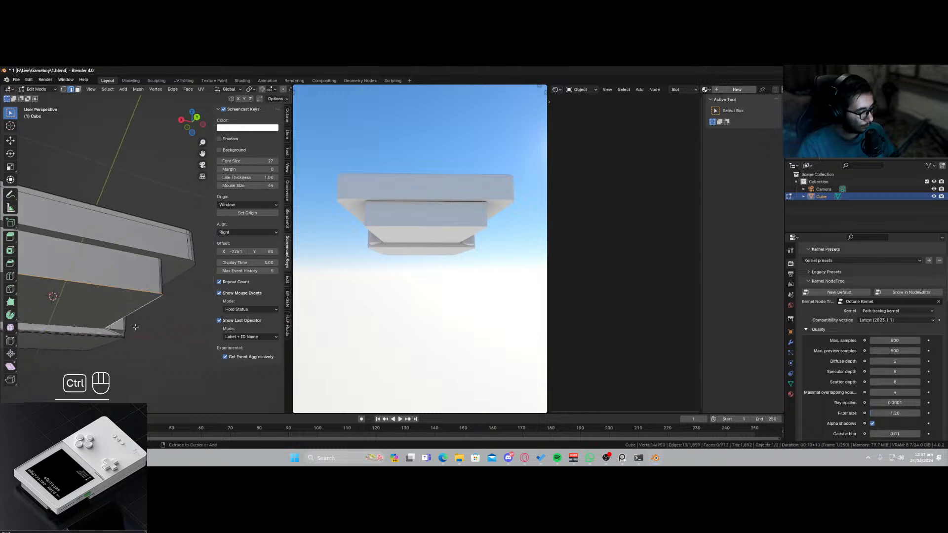
pyautogui.hotkey('ctrl', 'b')
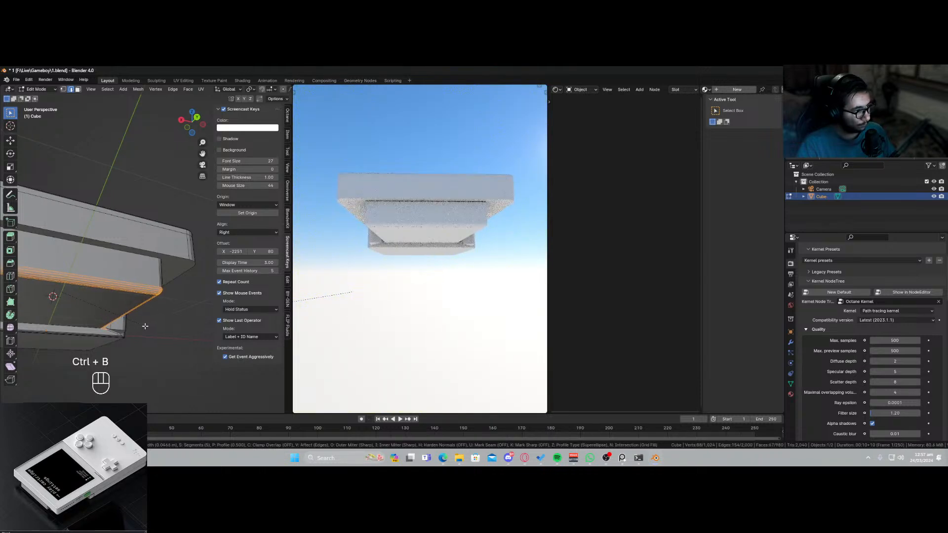
pyautogui.click(144, 327)
# Apply smooth shading to the console body and save the file.
pyautogui.press('Tab')
pyautogui.rightClick(112, 295)
pyautogui.click(111, 295)
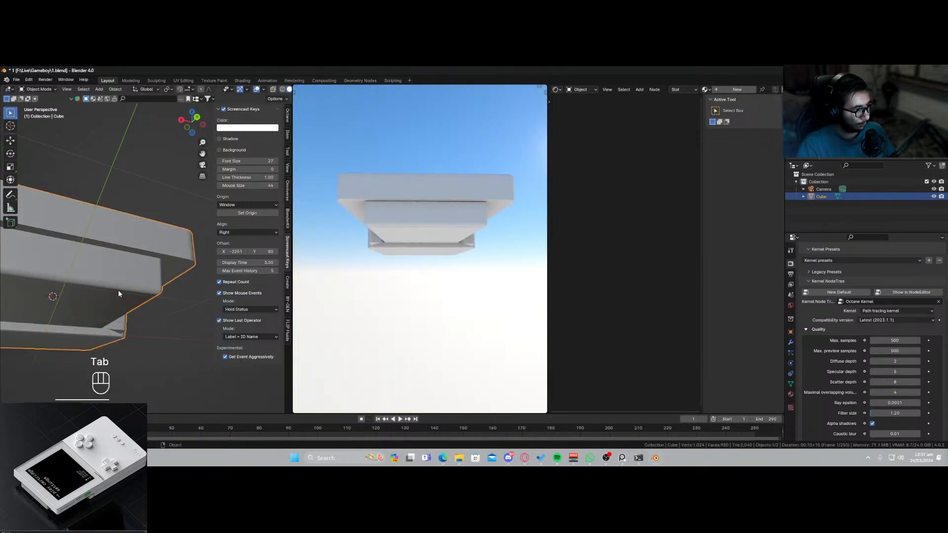
pyautogui.moveTo(118, 290); pyautogui.dragTo(75, 316, button='middle')
pyautogui.hotkey('ctrl', 's')
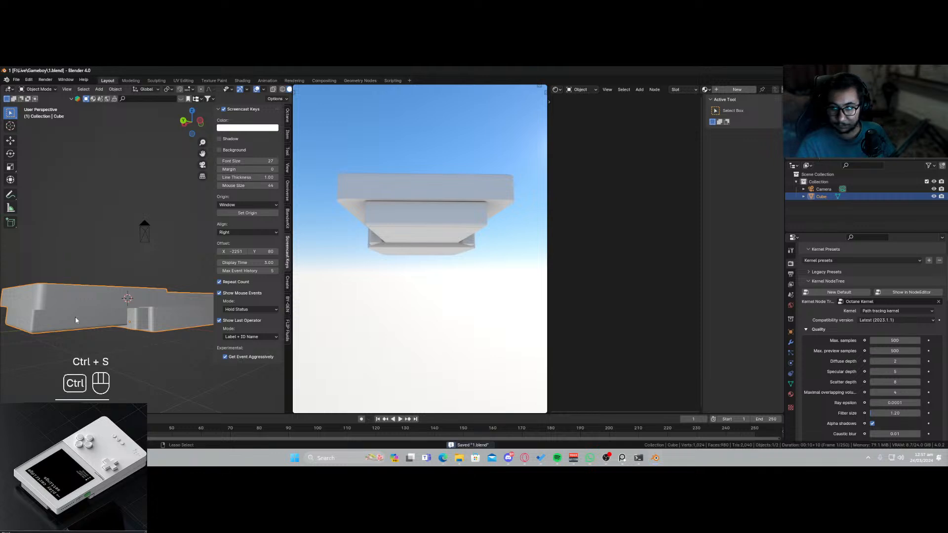
pyautogui.scroll(1, 85, 330)
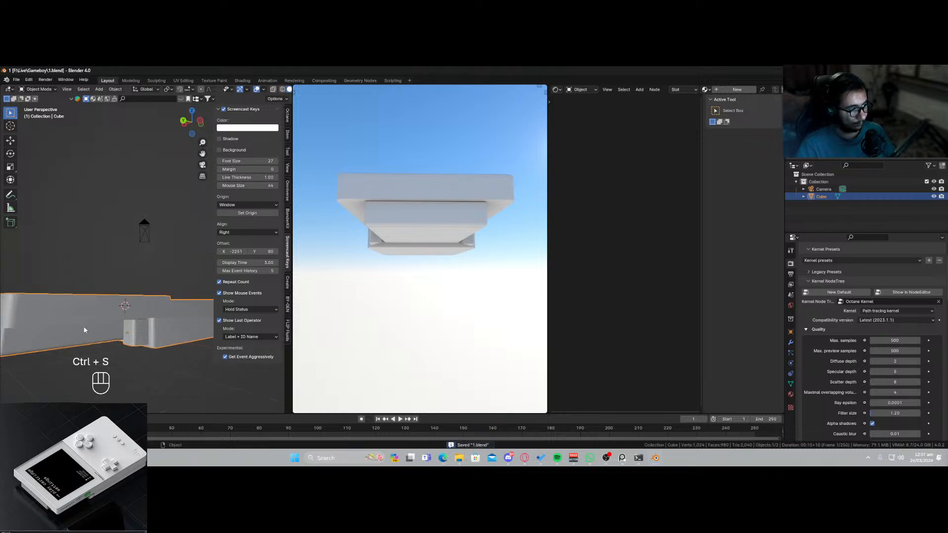
# Examine the console body from above and from the side in both views, and save the file.
pyautogui.moveTo(85, 330); pyautogui.dragTo(148, 375, button='middle')
pyautogui.moveTo(442, 217); pyautogui.dragTo(426, 278, button='middle')
pyautogui.scroll(-5, 174, 339)
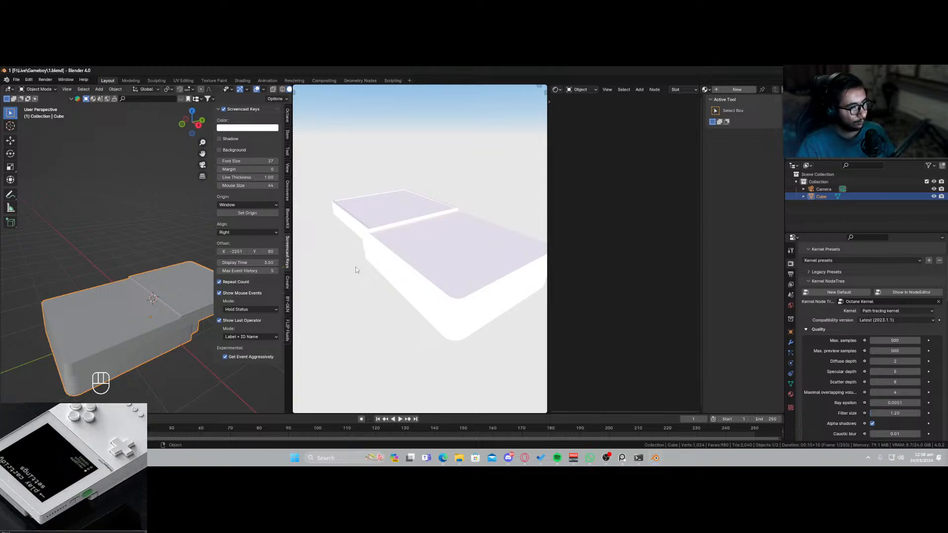
pyautogui.moveTo(356, 266); pyautogui.dragTo(404, 285, button='middle')
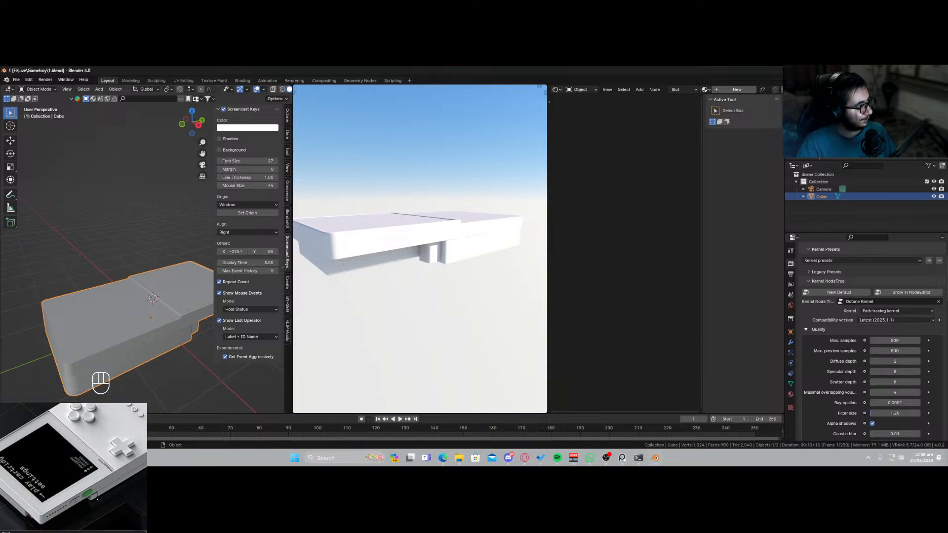
pyautogui.moveTo(69, 385); pyautogui.dragTo(183, 355, button='middle')
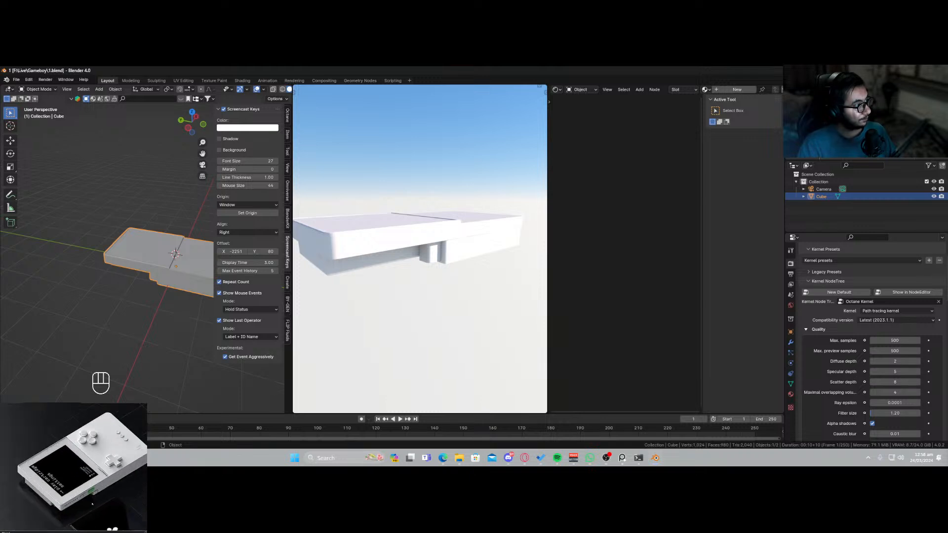
pyautogui.moveTo(158, 385); pyautogui.dragTo(187, 299, button='middle')
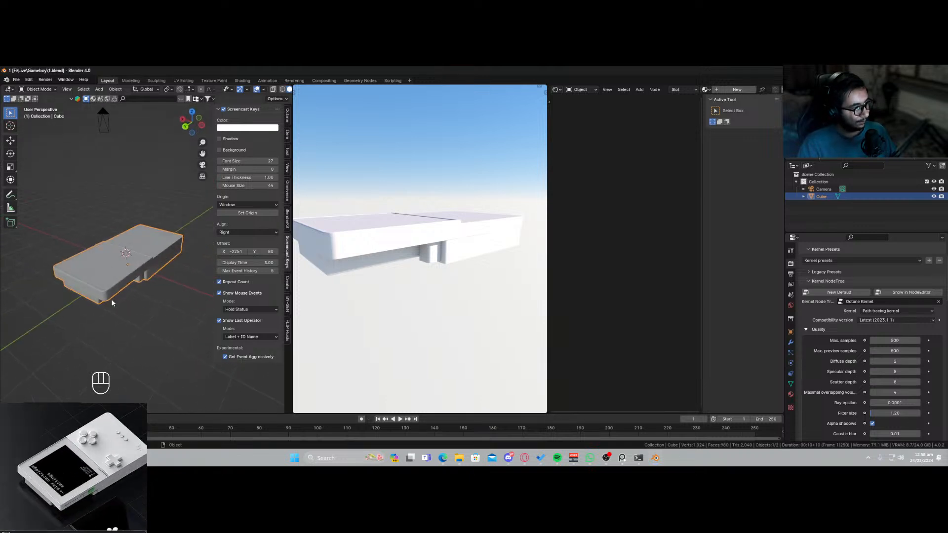
pyautogui.scroll(4, 113, 327)
pyautogui.keyDown('shift'); pyautogui.moveTo(112, 330); pyautogui.dragTo(169, 288, button='middle'); pyautogui.keyUp('shift')
pyautogui.hotkey('ctrl', 's')
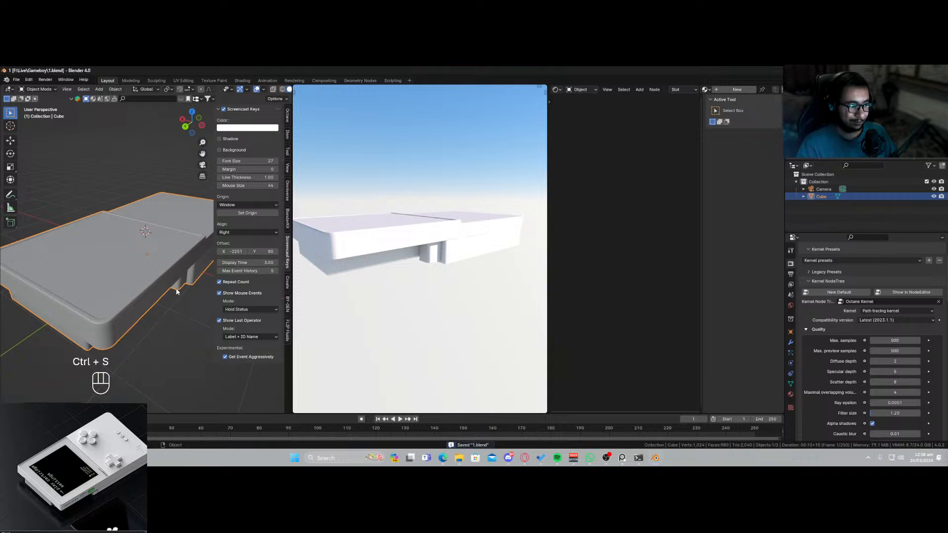
# Place the 3D cursor on the console's long side wall near the corner, add a cylinder there and scale it down to button size.
pyautogui.moveTo(145, 309); pyautogui.dragTo(87, 350, button='middle')
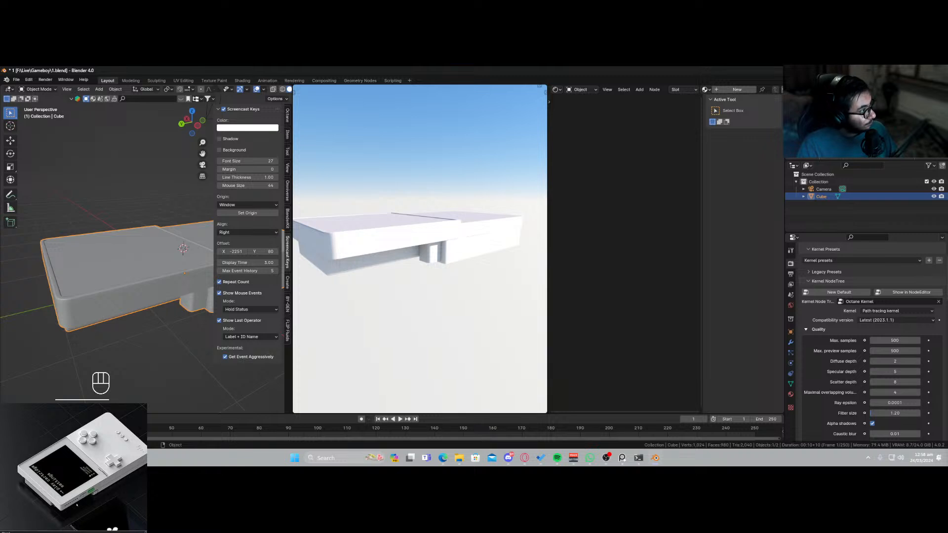
pyautogui.press('shift')
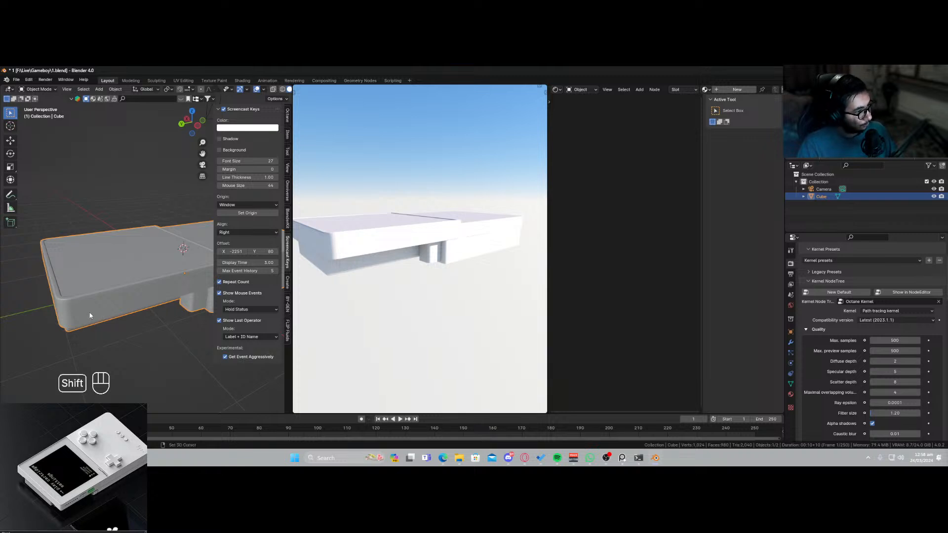
pyautogui.press('Tab')
pyautogui.press('Tab')
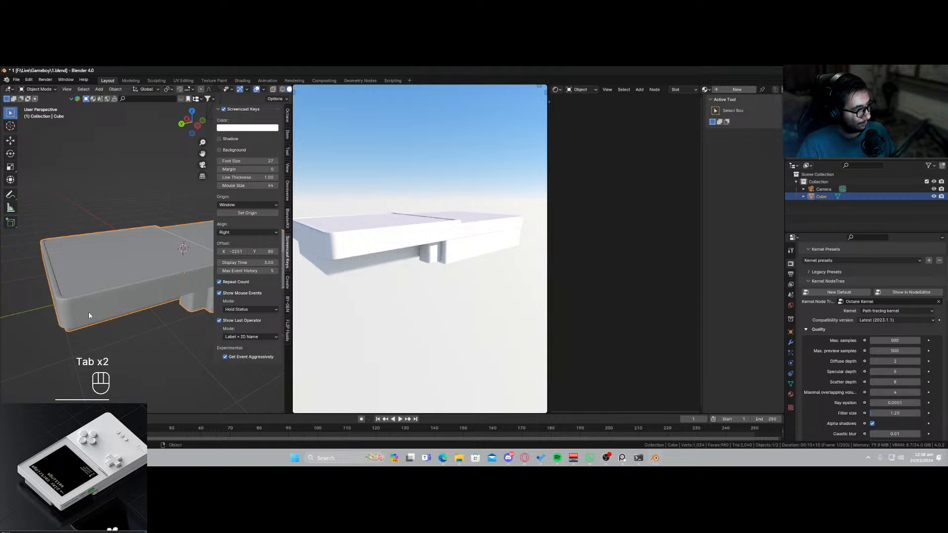
pyautogui.keyDown('shift'); pyautogui.rightClick(88, 312); pyautogui.keyUp('shift')
pyautogui.hotkey('shift', 'a')
pyautogui.moveTo(74, 280)
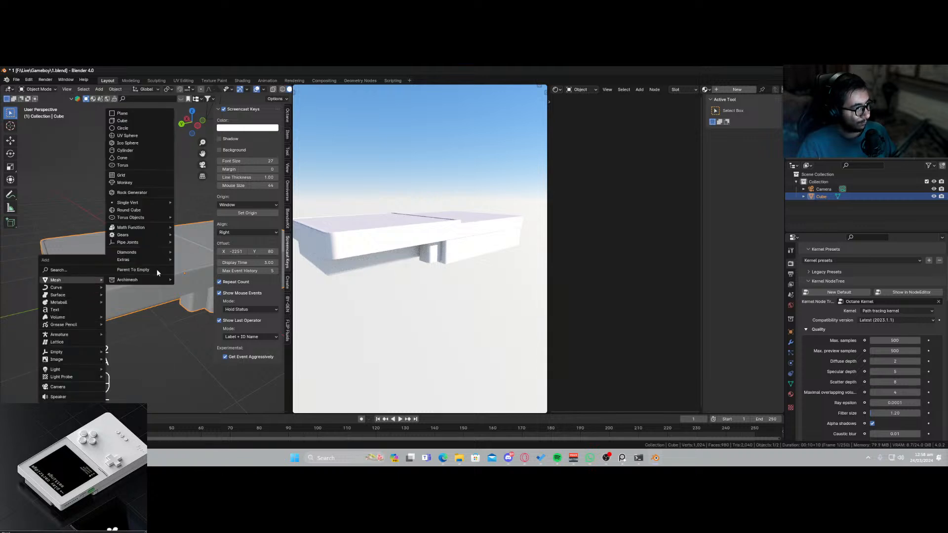
pyautogui.click(137, 150)
pyautogui.press('s')
# Rotate the small cylinder about the global Y axis so it points out of the side wall, and scale it down further.
pyautogui.press('r')
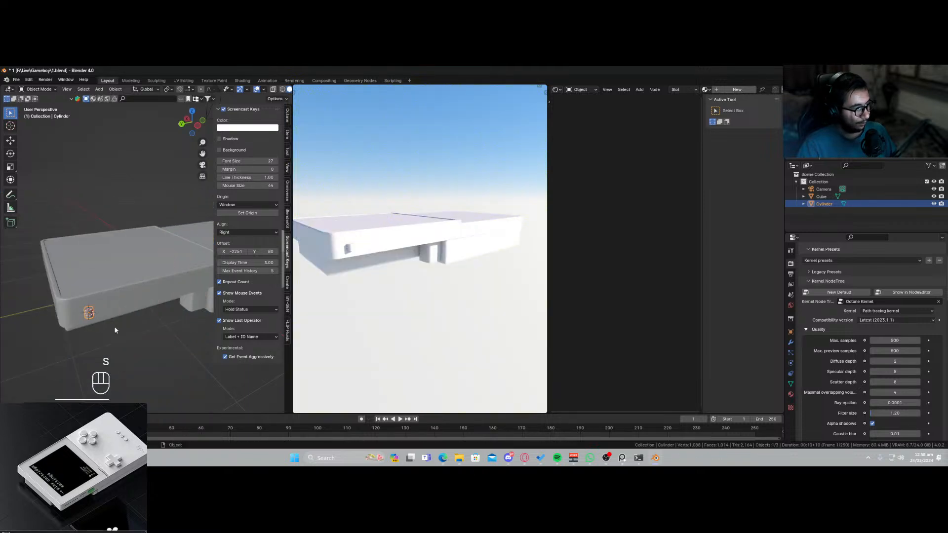
pyautogui.press('x')
pyautogui.press('y')
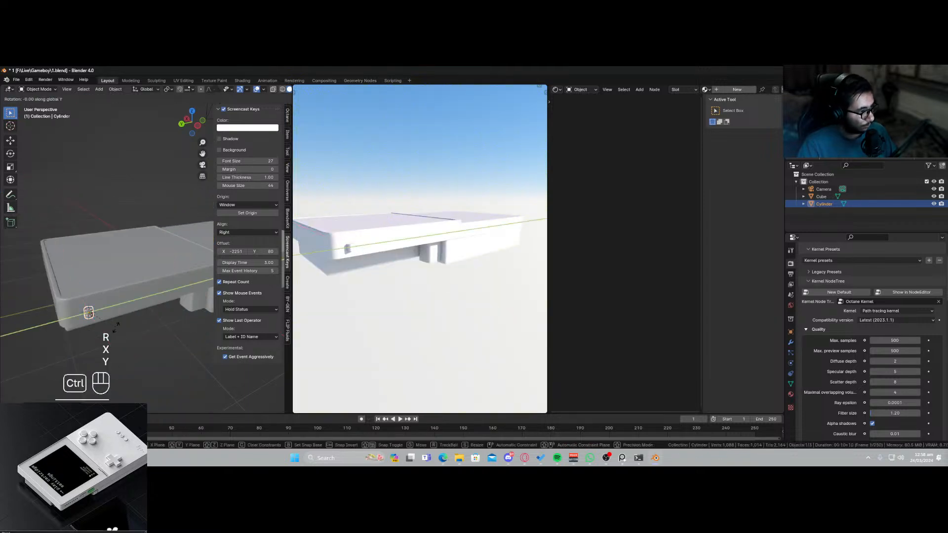
pyautogui.click(107, 260)
pyautogui.press('s')
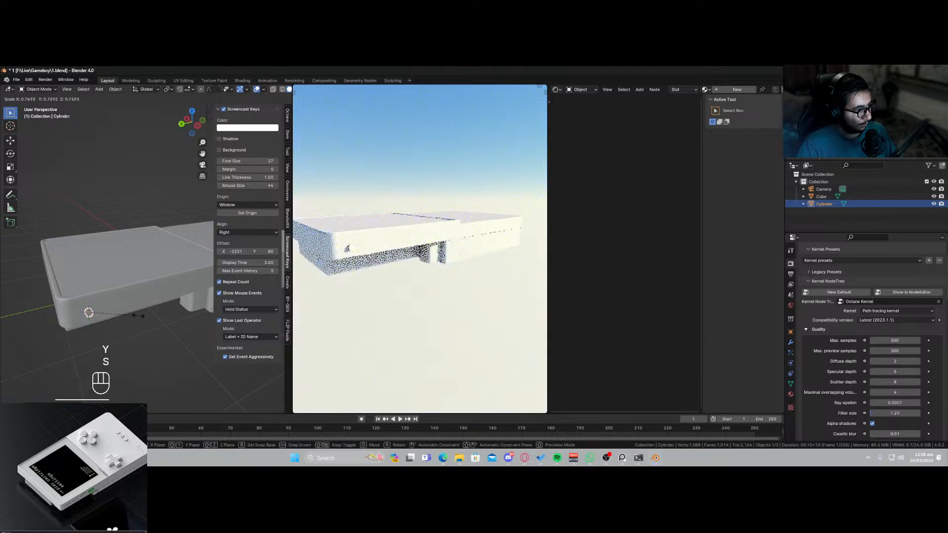
pyautogui.click(119, 343)
# In the left orthographic view, move the cylinder slightly up and toward the nearby corner, and scale it up about 1.2 times.
pyautogui.keyDown('shift'); pyautogui.moveTo(85, 348); pyautogui.dragTo(132, 270, button='middle'); pyautogui.keyUp('shift')
pyautogui.press('KP_1')
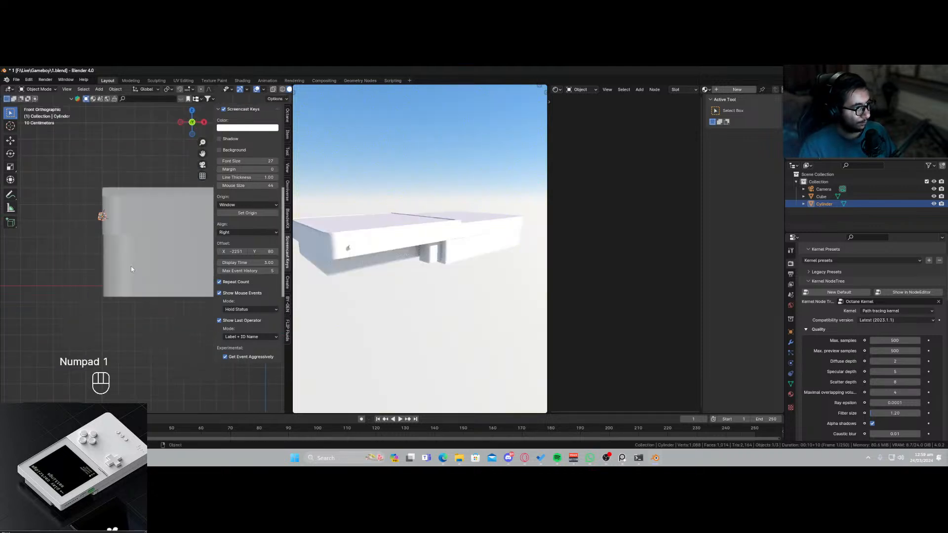
pyautogui.press('KP_3')
pyautogui.press('KP_9')
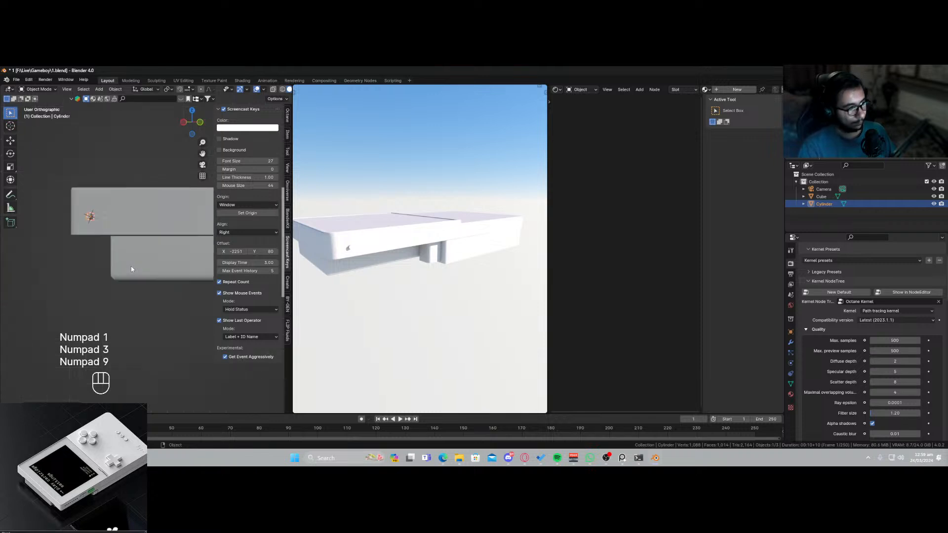
pyautogui.scroll(-5, 133, 229)
pyautogui.keyDown('shift'); pyautogui.moveTo(127, 229); pyautogui.dragTo(281, 419, button='middle'); pyautogui.keyUp('shift')
pyautogui.scroll(9, 87, 307)
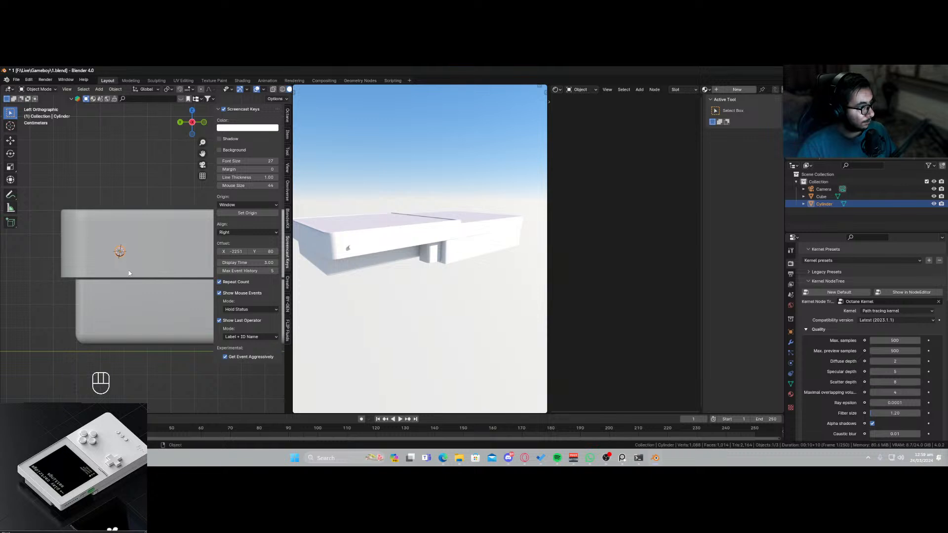
pyautogui.scroll(2, 126, 280)
pyautogui.press('g')
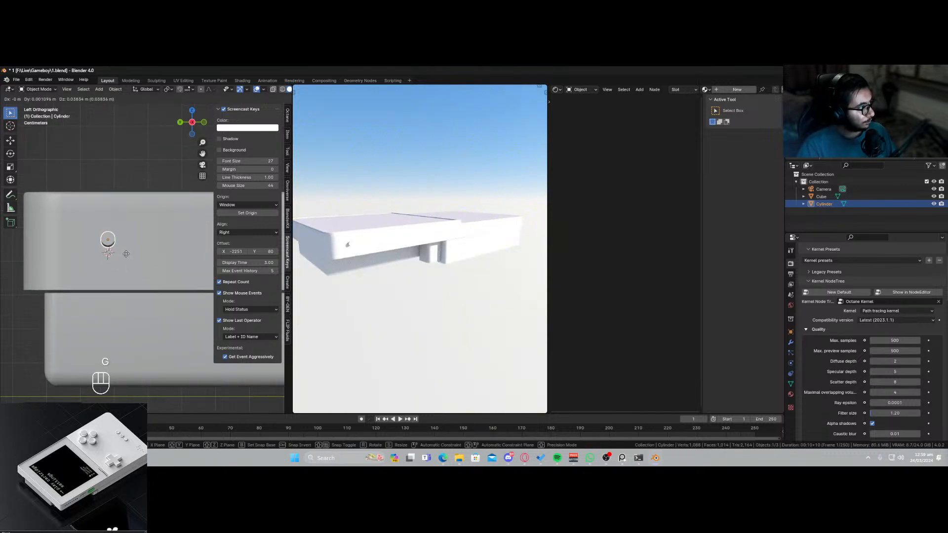
pyautogui.press('s')
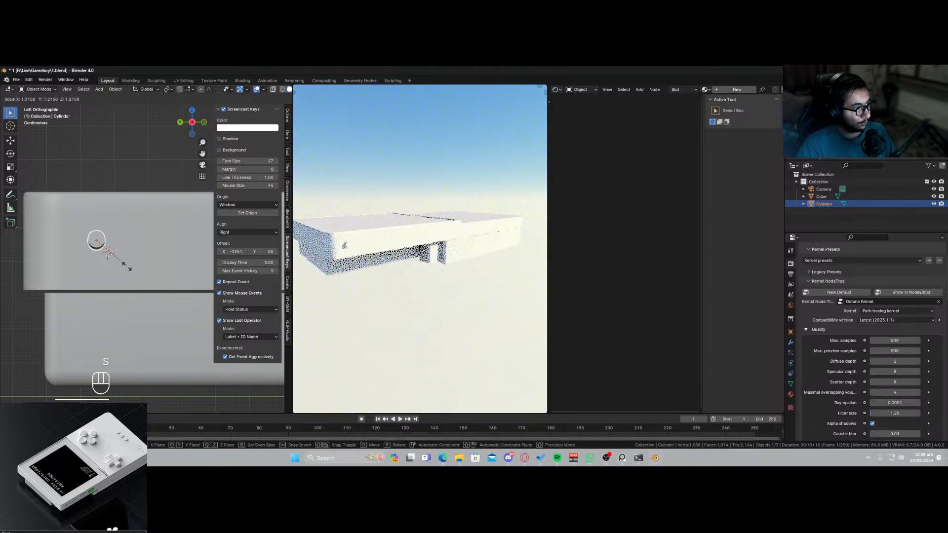
pyautogui.click(129, 265)
# Add an Array modifier to the cylinder and set its relative offset factor X to 0.
pyautogui.scroll(-5, 125, 267)
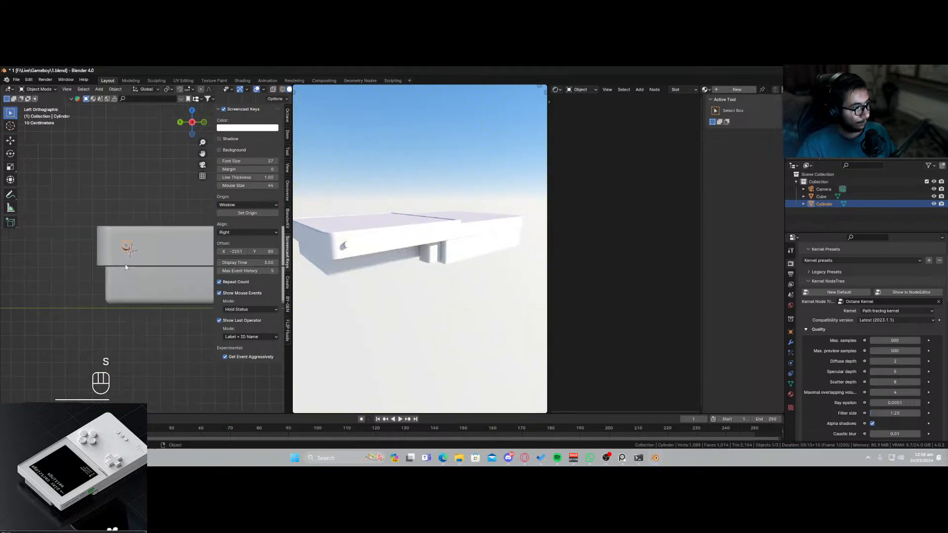
pyautogui.keyDown('shift'); pyautogui.moveTo(125, 267); pyautogui.dragTo(80, 316, button='middle'); pyautogui.keyUp('shift')
pyautogui.click(791, 344)
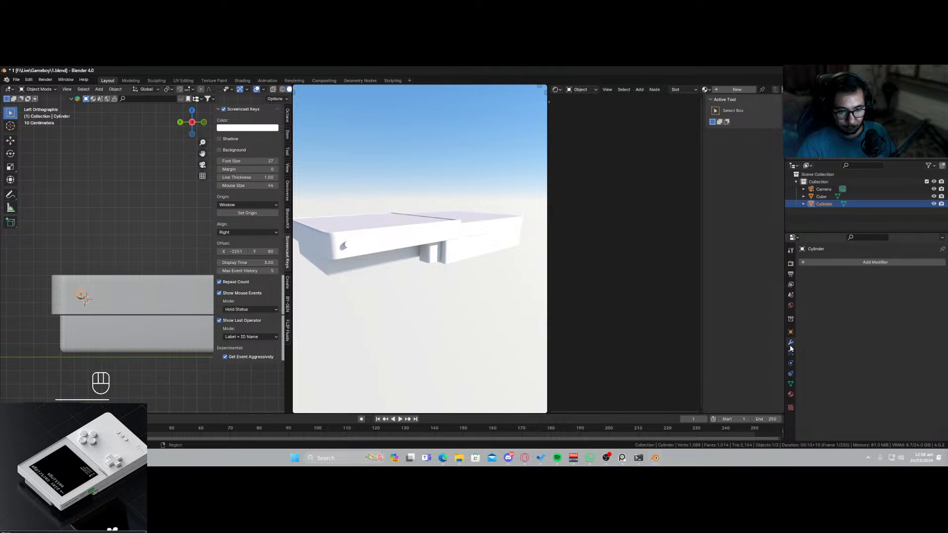
pyautogui.click(882, 263)
pyautogui.press('space')
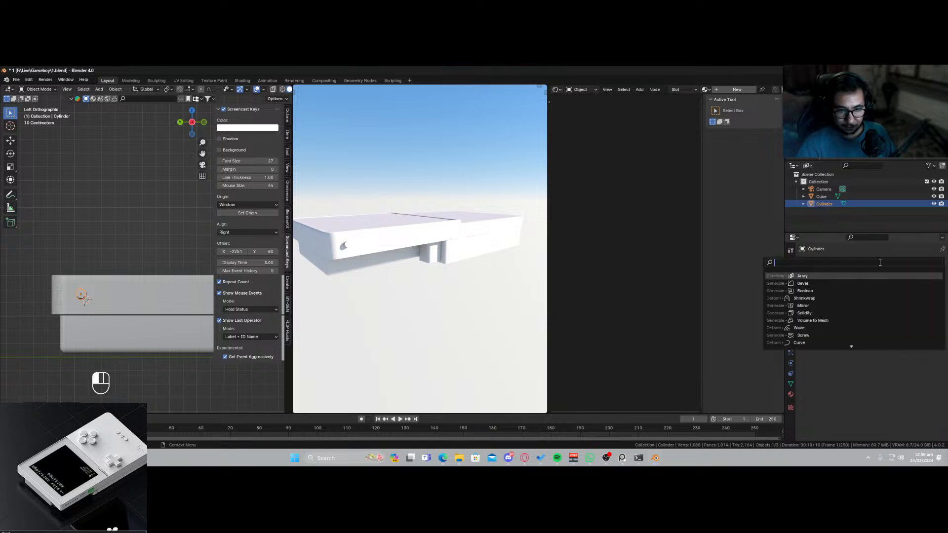
pyautogui.click(803, 276)
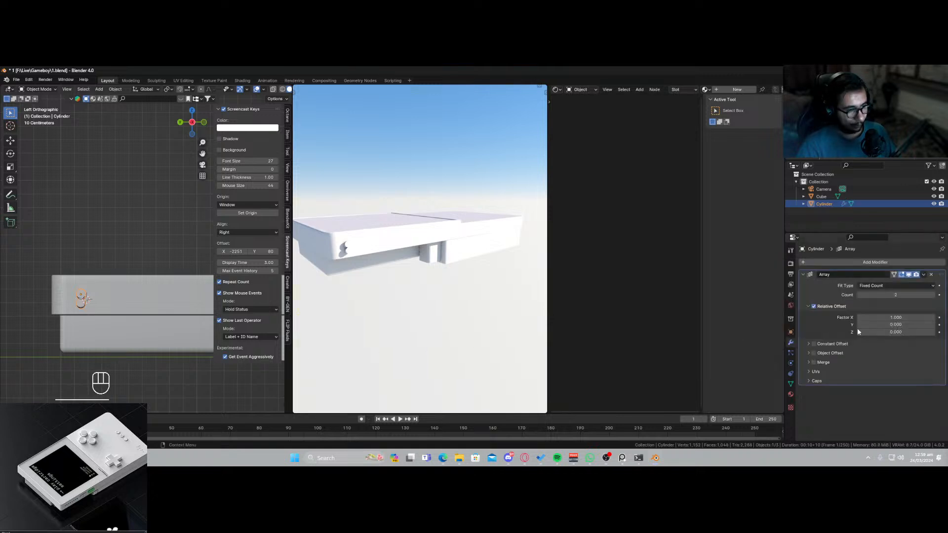
pyautogui.click(900, 317)
pyautogui.write('0')
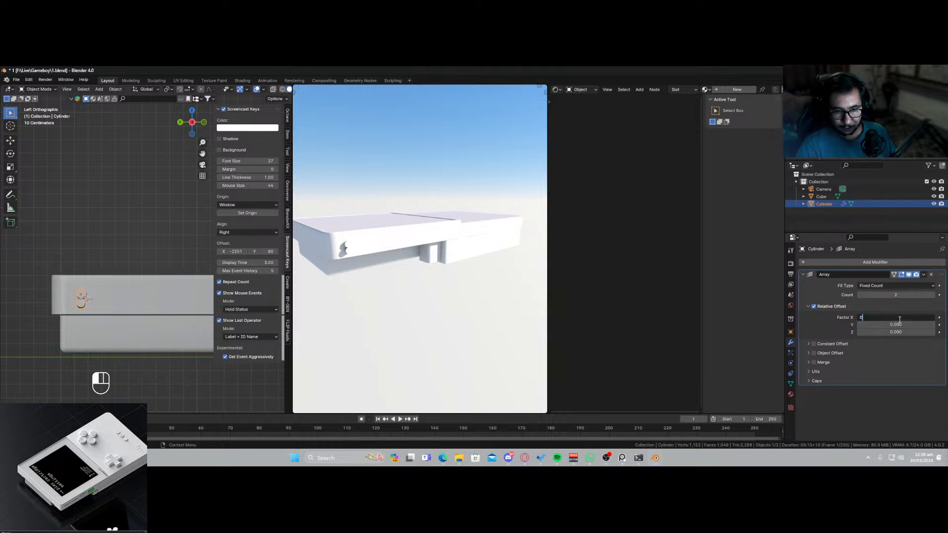
pyautogui.press('Return')
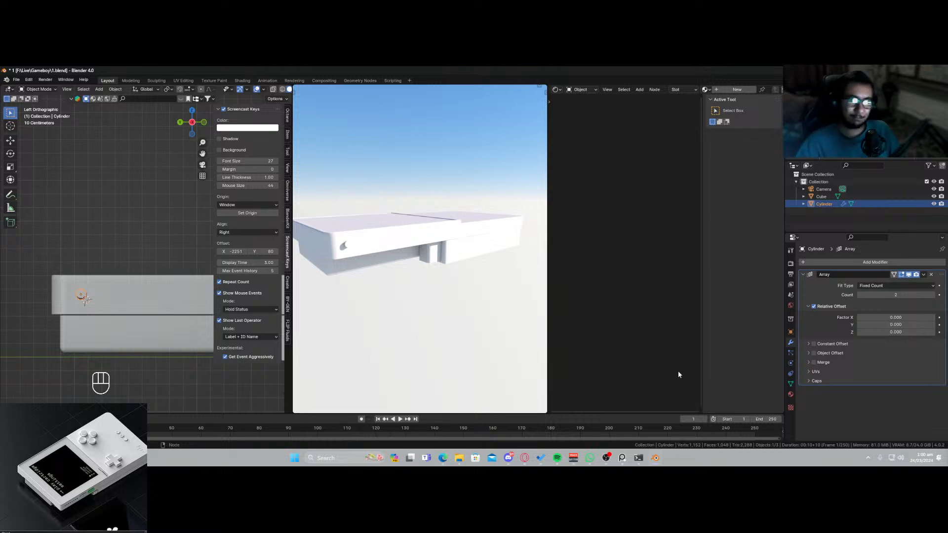
# Enlarge the cylinder and stretch it along its local Z axis so it sticks further out of the side wall.
pyautogui.scroll(4, 66, 314)
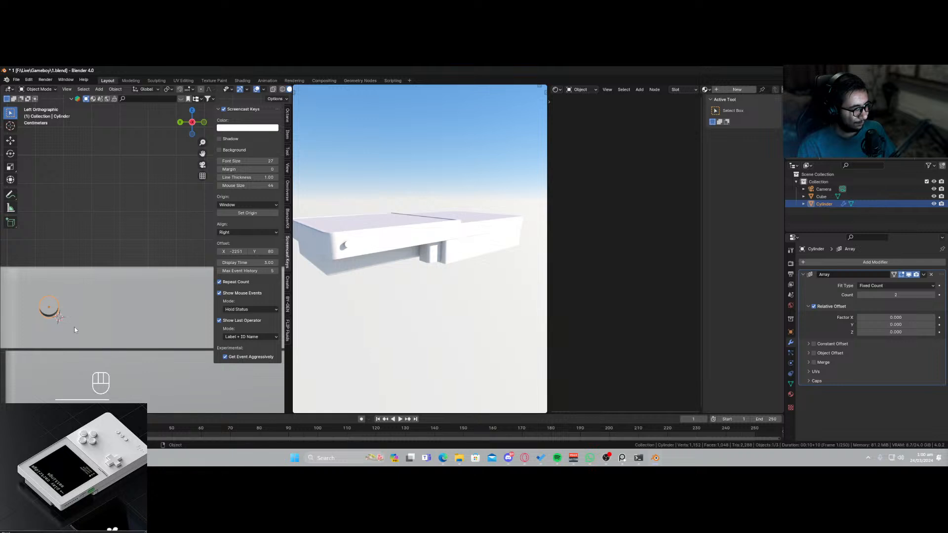
pyautogui.press('s')
pyautogui.click(75, 349)
pyautogui.moveTo(75, 349); pyautogui.dragTo(125, 355, button='middle')
pyautogui.press('s')
pyautogui.press('z')
pyautogui.press('z')
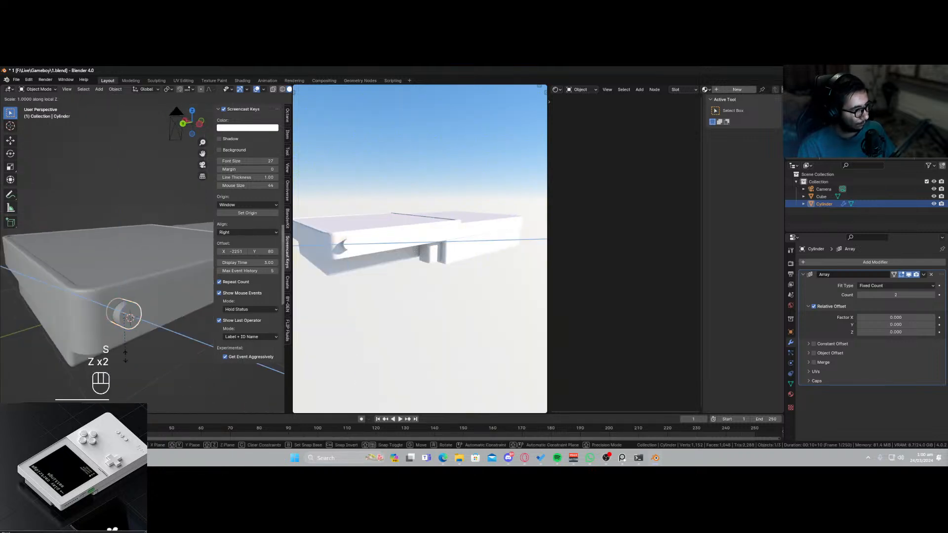
pyautogui.click(155, 371)
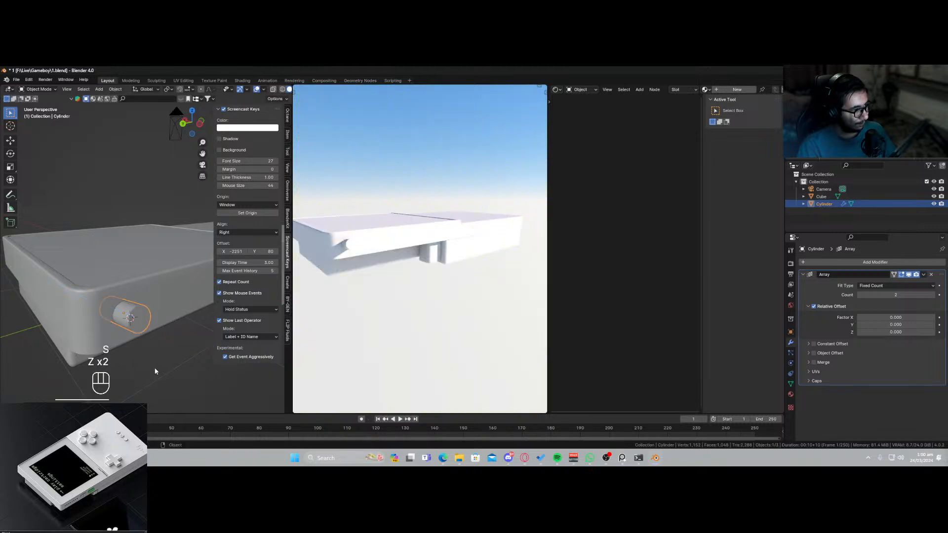
# In the front orthographic view, rotate the tilted cylinder until it lies level and perpendicular to the side wall.
pyautogui.press('KP_0')
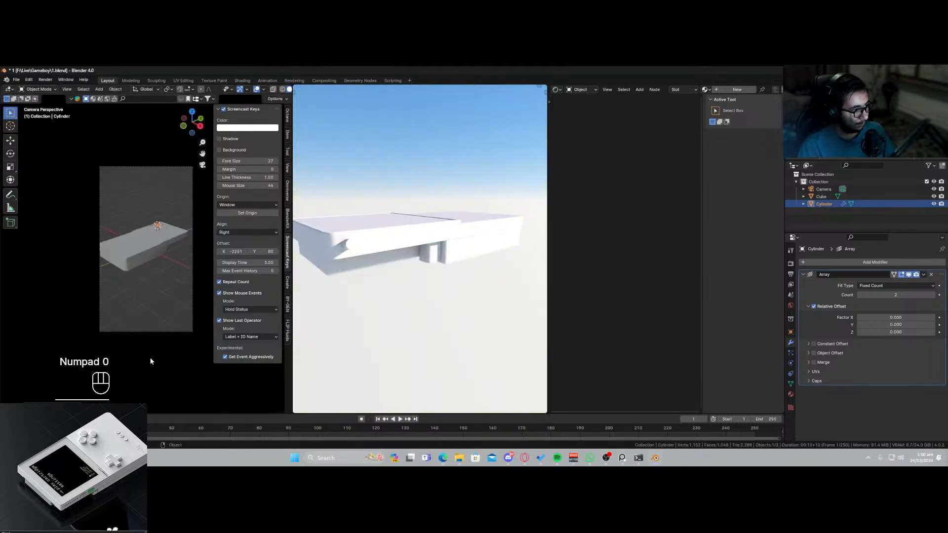
pyautogui.press('KP_1')
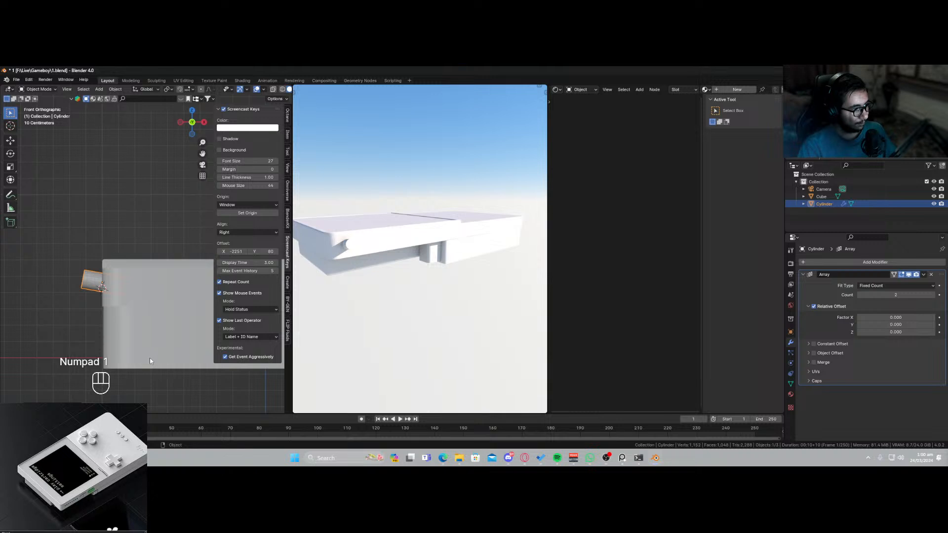
pyautogui.press('r')
pyautogui.press('ctrl')
pyautogui.click(153, 344)
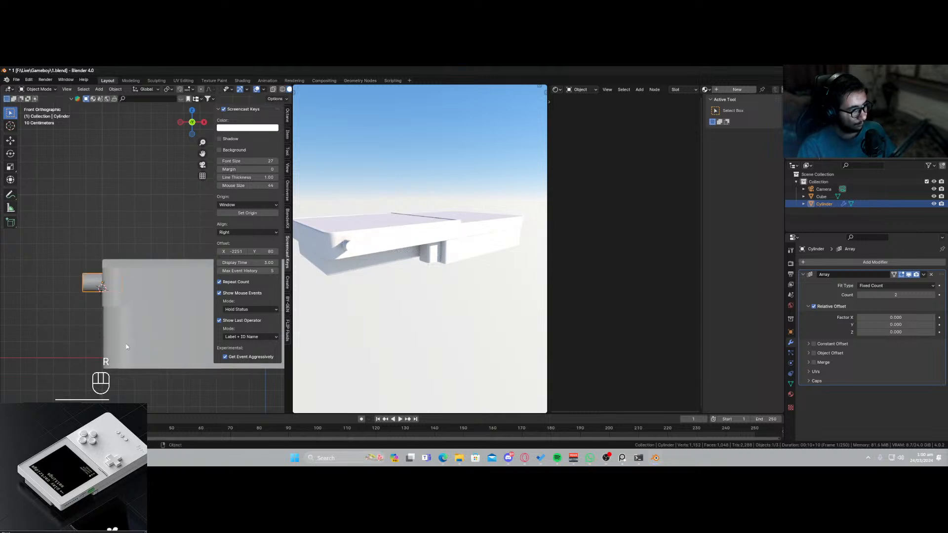
# In the left orthographic view, scale the cylinder down to about 0.7 of its size.
pyautogui.press('KP_3')
pyautogui.press('KP_9')
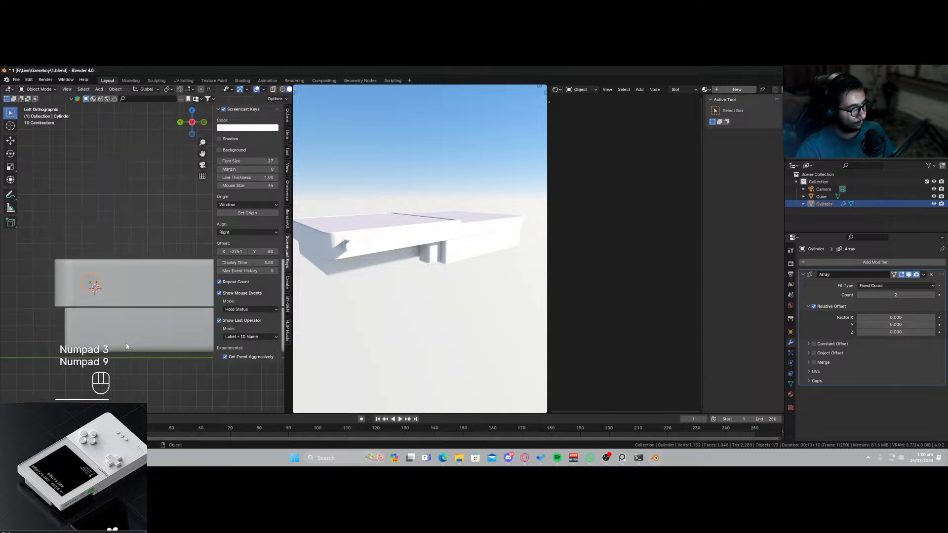
pyautogui.keyDown('shift'); pyautogui.moveTo(127, 340); pyautogui.dragTo(138, 310, button='middle'); pyautogui.keyUp('shift')
pyautogui.press('s')
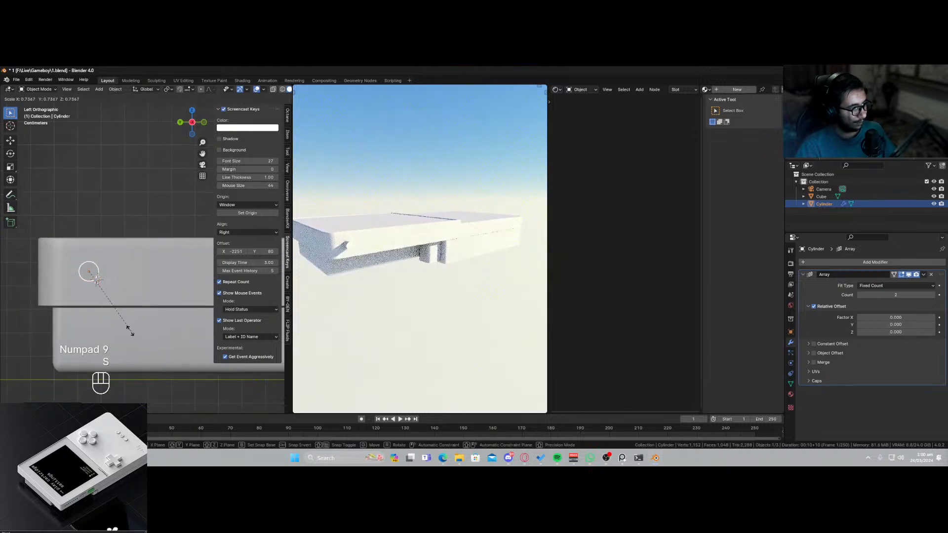
pyautogui.click(127, 336)
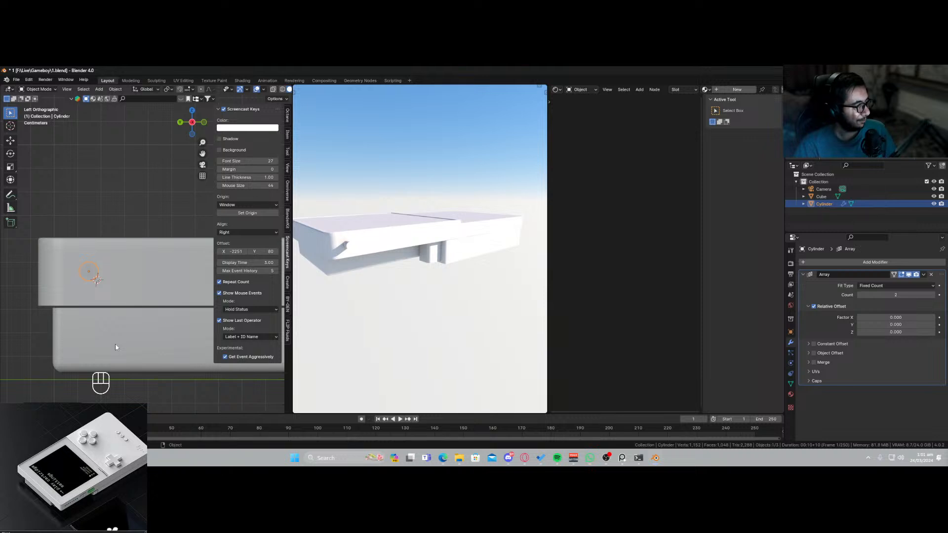
# Set the cylinder array's relative offset factor Y to -1 so the copy sits beside it, away from the nearby corner.
pyautogui.click(886, 324)
pyautogui.write('1')
pyautogui.press('Return')
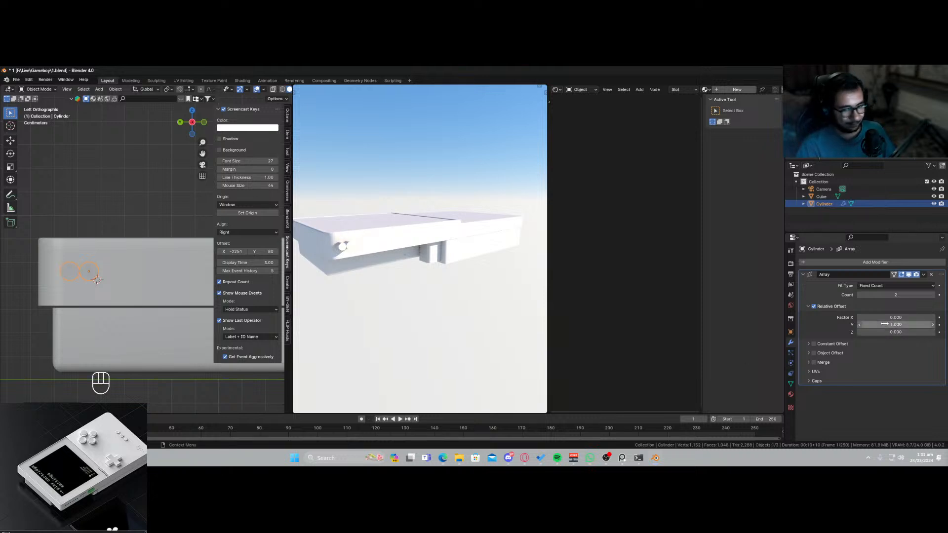
pyautogui.click(896, 325)
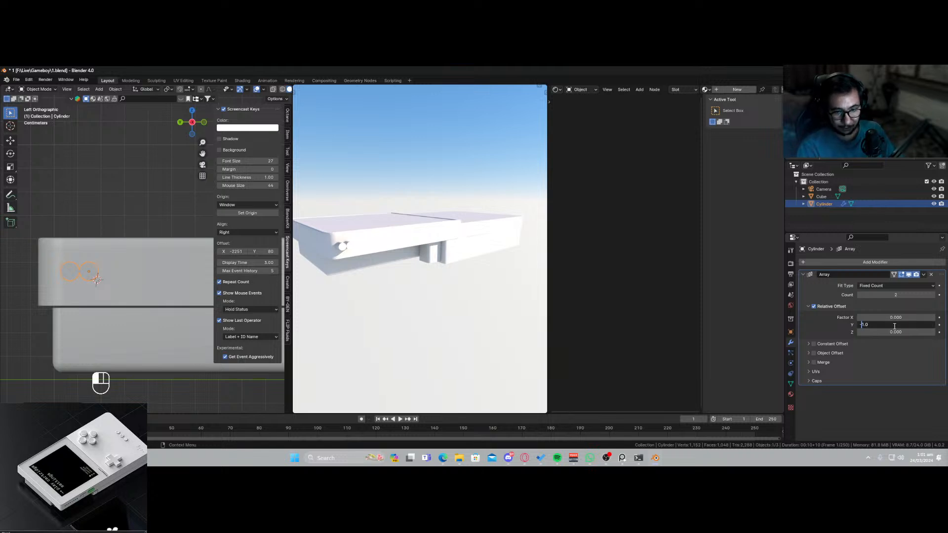
pyautogui.write('-')
pyautogui.press('Return')
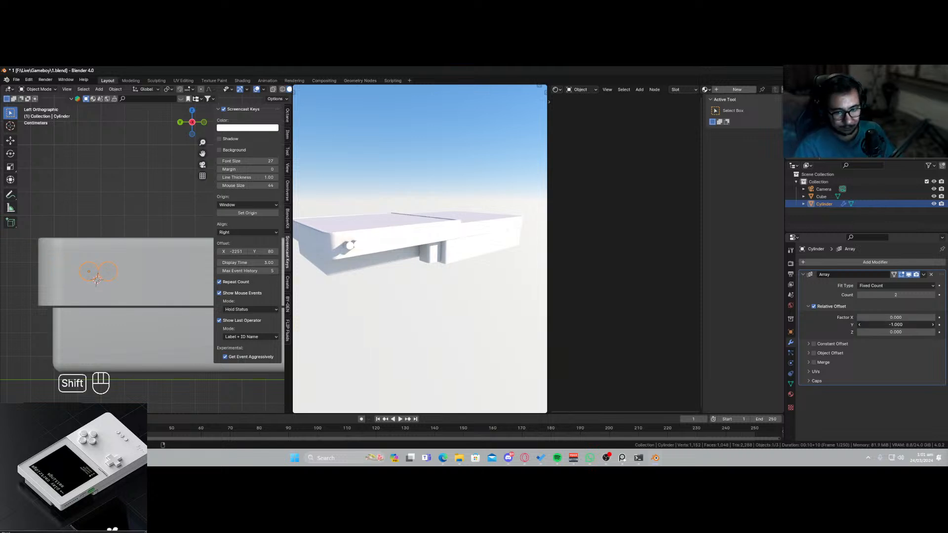
# Set the cylinder array's relative offset factor Y to about -1.18 and its count to 8.
pyautogui.moveTo(893, 325)
pyautogui.keyDown('shift'); pyautogui.mouseDown()
pyautogui.moveTo(878, 325)
pyautogui.moveTo(889, 325)
pyautogui.mouseUp(); pyautogui.keyUp('shift')
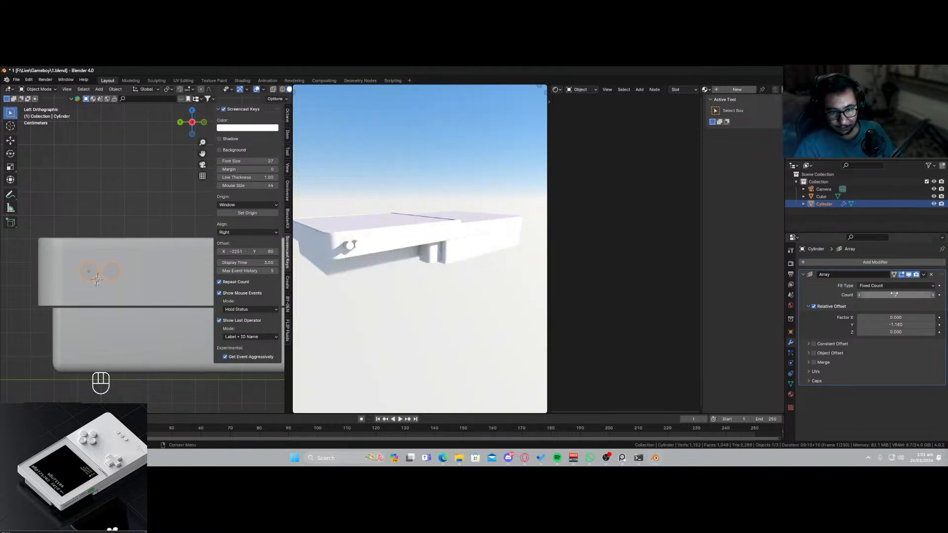
pyautogui.moveTo(895, 295); pyautogui.dragTo(894, 294)
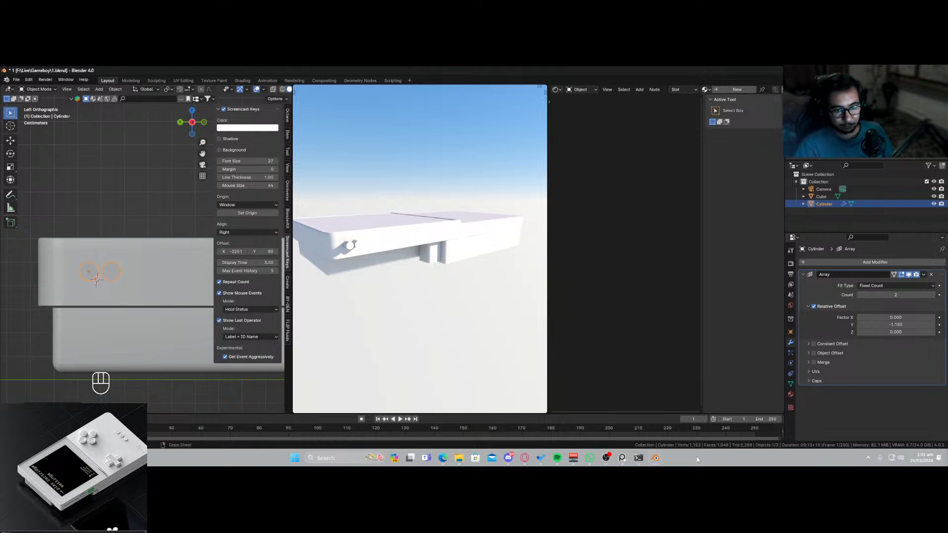
pyautogui.moveTo(895, 295); pyautogui.dragTo(894, 295)
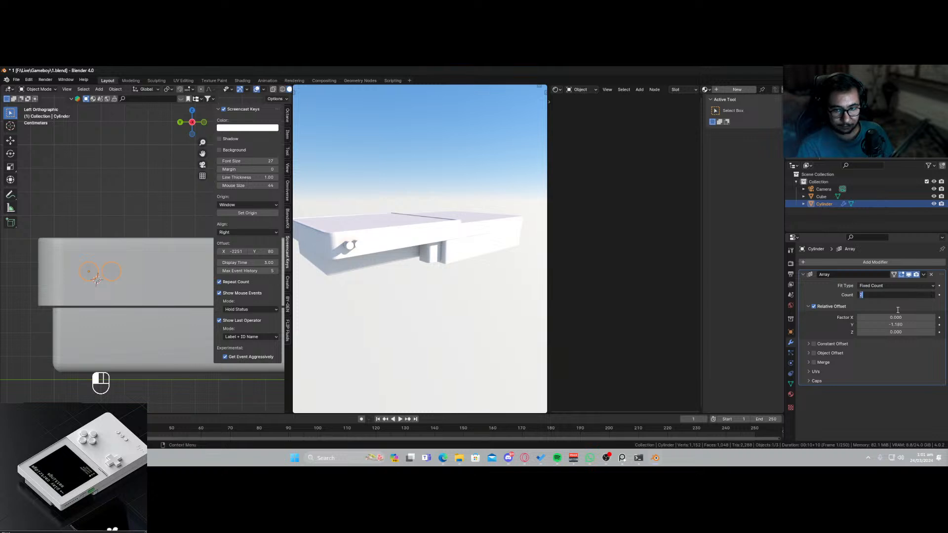
pyautogui.press('Return')
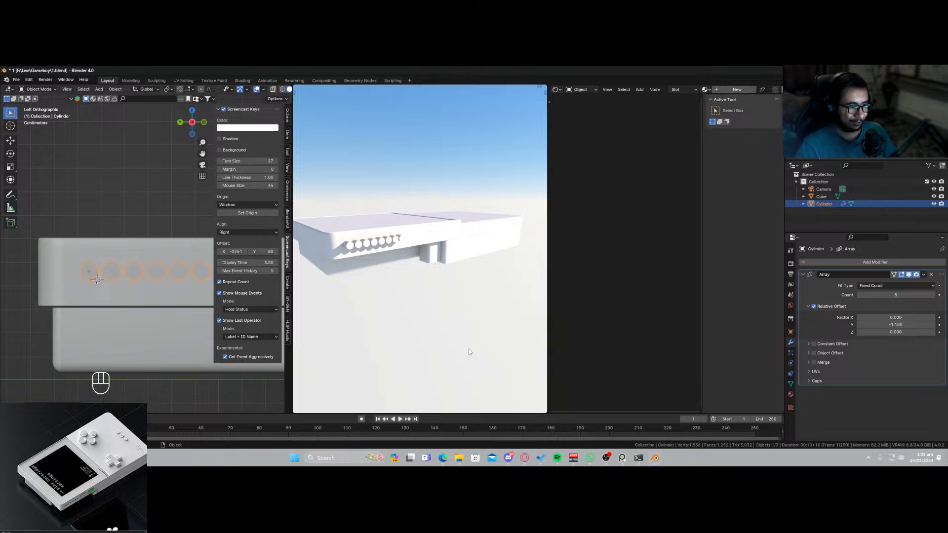
# Scale the arrayed row of cylinders on the side wall down to about 0.67 of its size.
pyautogui.keyDown('shift'); pyautogui.moveTo(98, 321); pyautogui.dragTo(69, 321, button='middle'); pyautogui.keyUp('shift')
pyautogui.press('s')
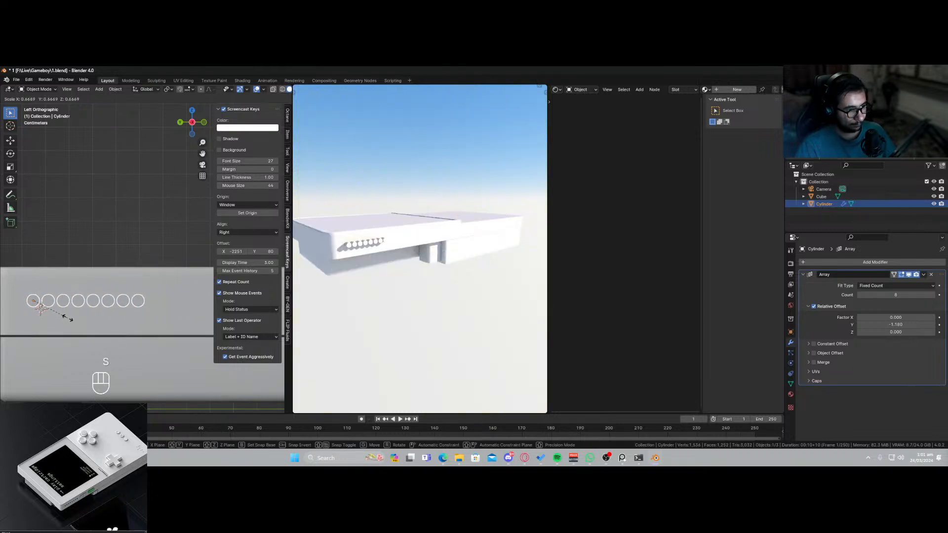
pyautogui.click(71, 320)
pyautogui.moveTo(83, 312); pyautogui.dragTo(140, 290, button='middle')
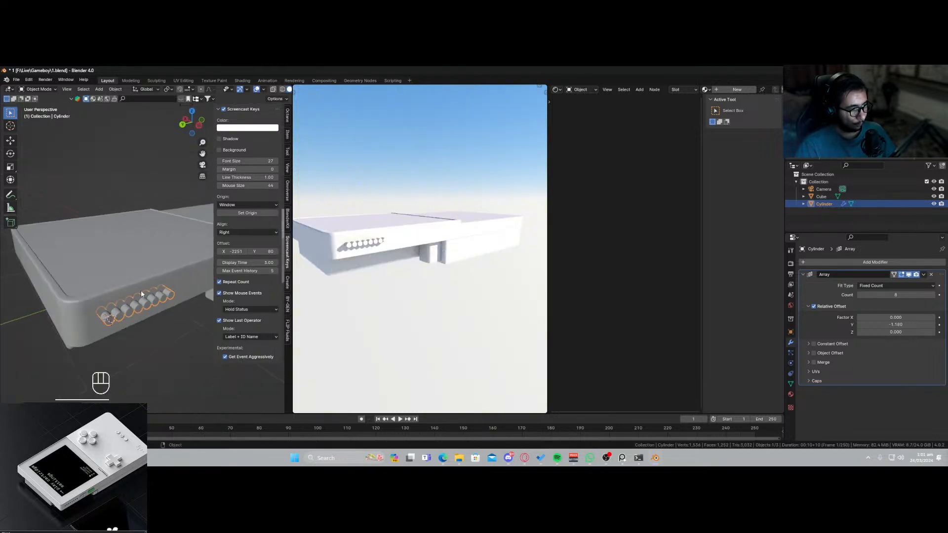
# Save the file and give the console body a Boolean Difference modifier with the arrayed cylinder as the cutting object.
pyautogui.click(141, 289)
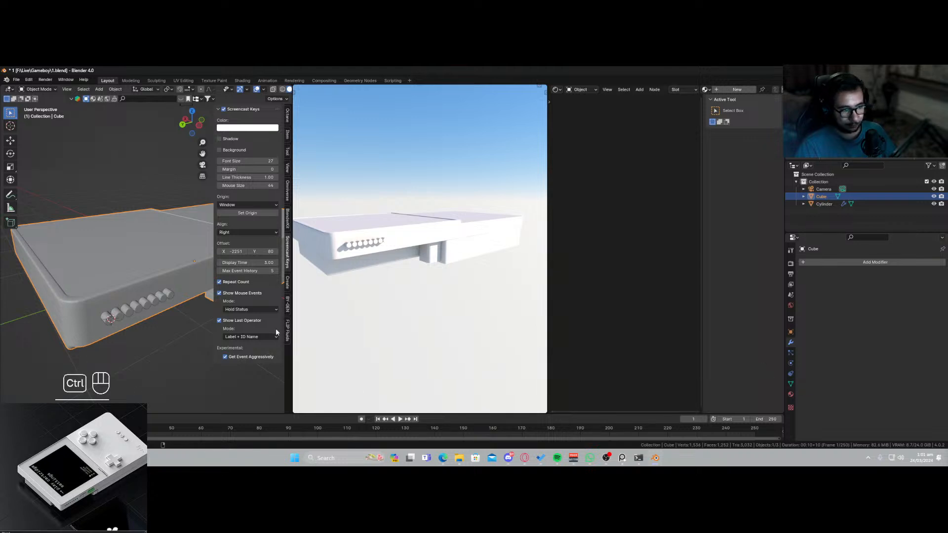
pyautogui.hotkey('ctrl', 's')
pyautogui.click(830, 261)
pyautogui.press('space')
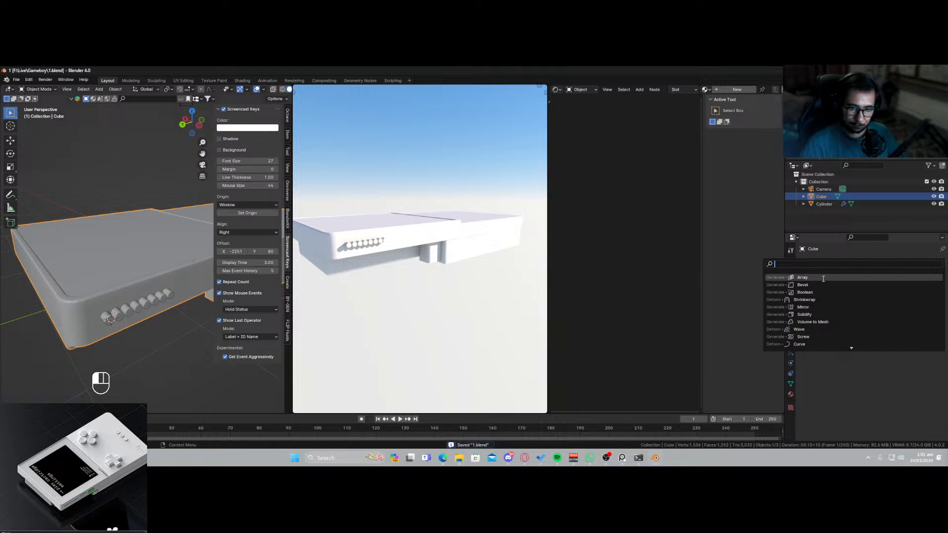
pyautogui.click(814, 293)
pyautogui.click(931, 304)
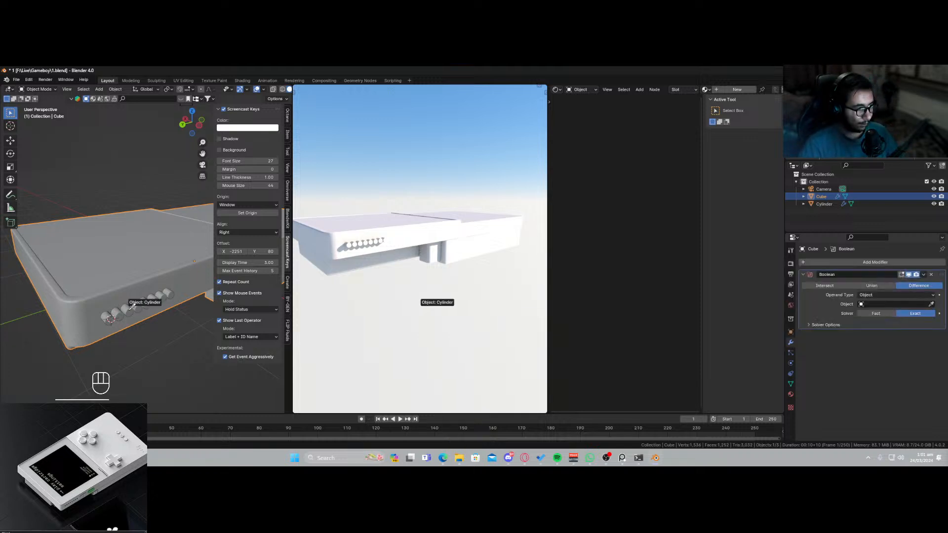
pyautogui.click(150, 312)
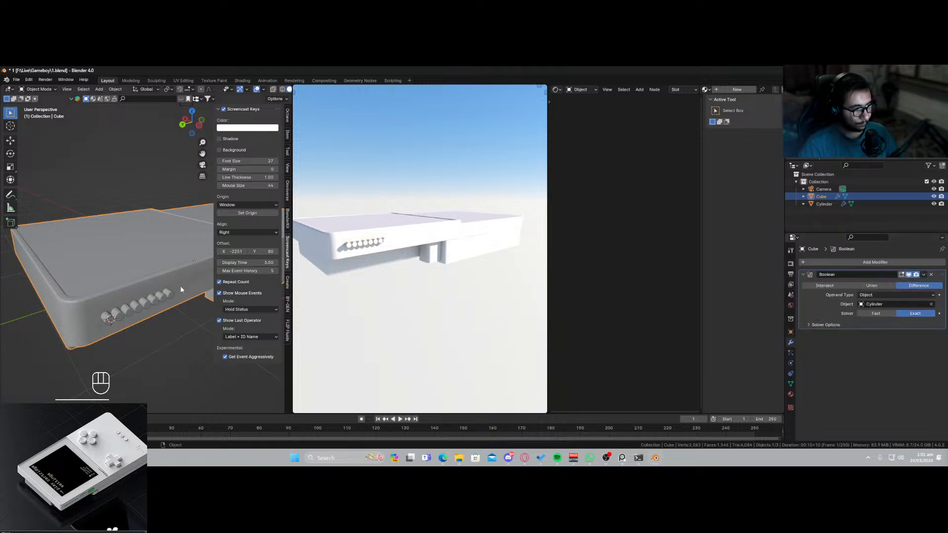
# Apply the body's Boolean modifier and delete the cutter cylinder so the row of round holes remains in the side wall.
pyautogui.moveTo(181, 290); pyautogui.dragTo(167, 269, button='middle')
pyautogui.click(922, 278)
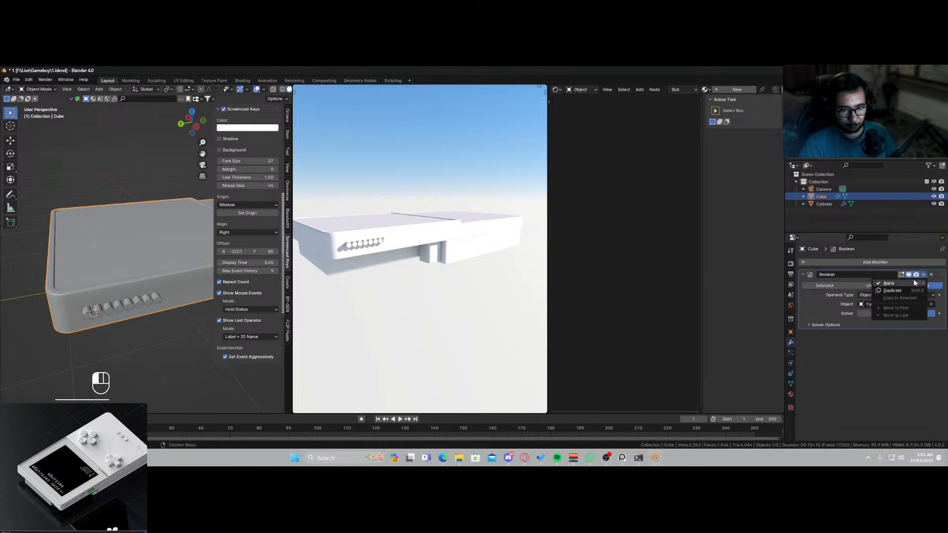
pyautogui.click(915, 286)
pyautogui.click(90, 315)
pyautogui.press('x')
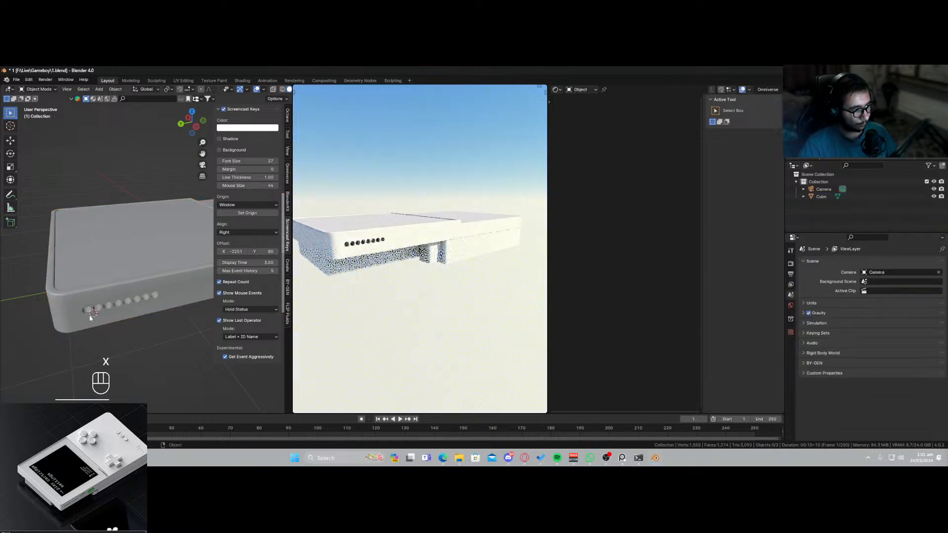
# In the body's mesh, select the end faces inside all eight side-wall holes and move them together along the X axis.
pyautogui.moveTo(134, 304); pyautogui.dragTo(147, 279, button='middle')
pyautogui.click(147, 279)
pyautogui.press('Tab')
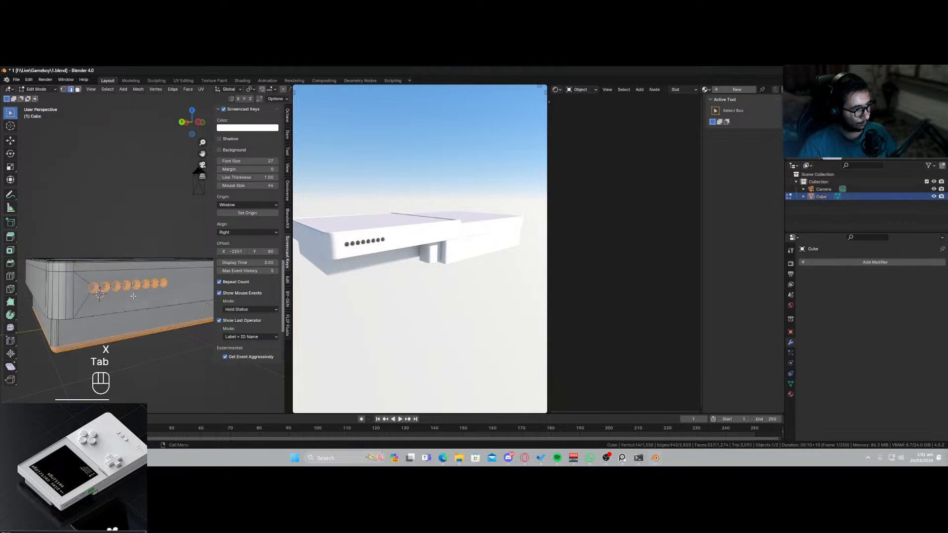
pyautogui.scroll(5, 146, 279)
pyautogui.click(54, 305)
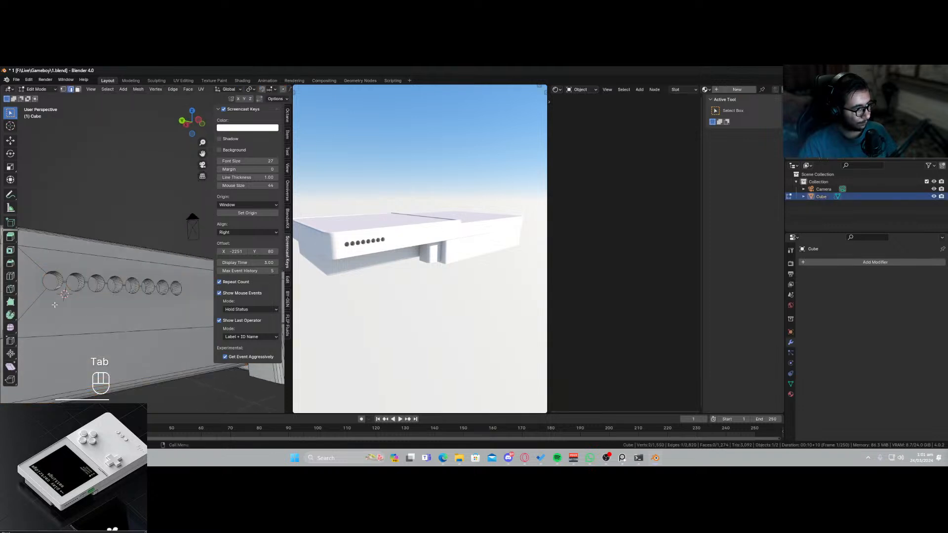
pyautogui.click(90, 258)
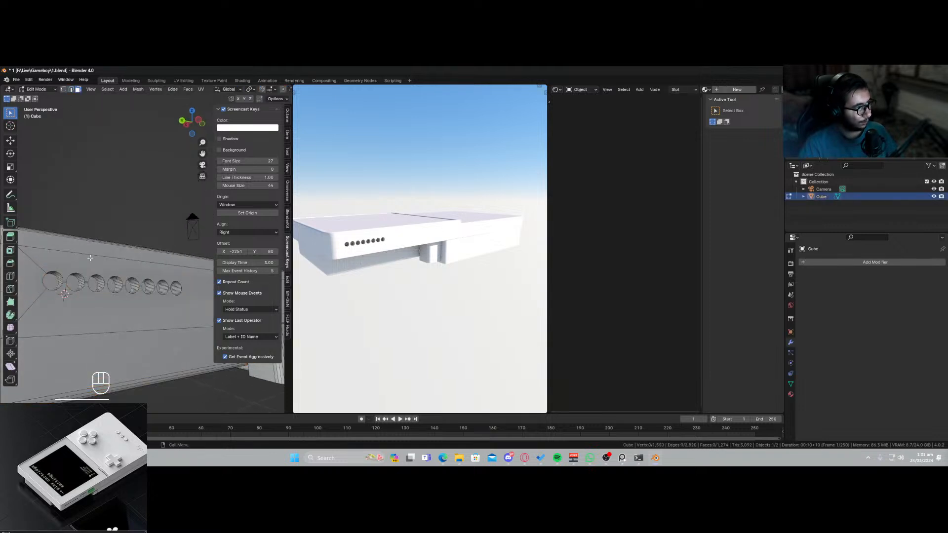
pyautogui.click(53, 283)
pyautogui.keyDown('shift'); pyautogui.click(75, 283); pyautogui.keyUp('shift')
pyautogui.keyDown('shift'); pyautogui.click(96, 284); pyautogui.keyUp('shift')
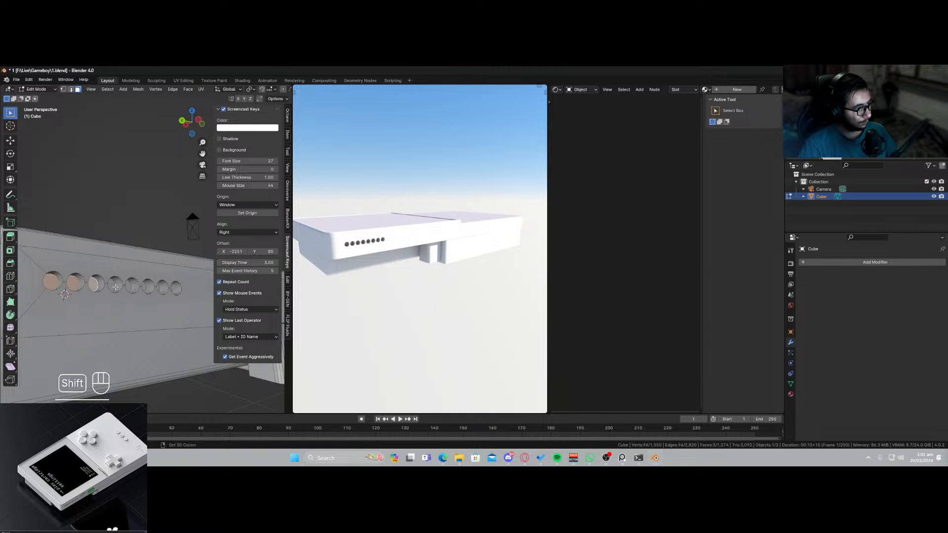
pyautogui.keyDown('shift'); pyautogui.click(115, 286); pyautogui.keyUp('shift')
pyautogui.keyDown('shift'); pyautogui.click(133, 288); pyautogui.keyUp('shift')
pyautogui.keyDown('shift'); pyautogui.click(146, 287); pyautogui.keyUp('shift')
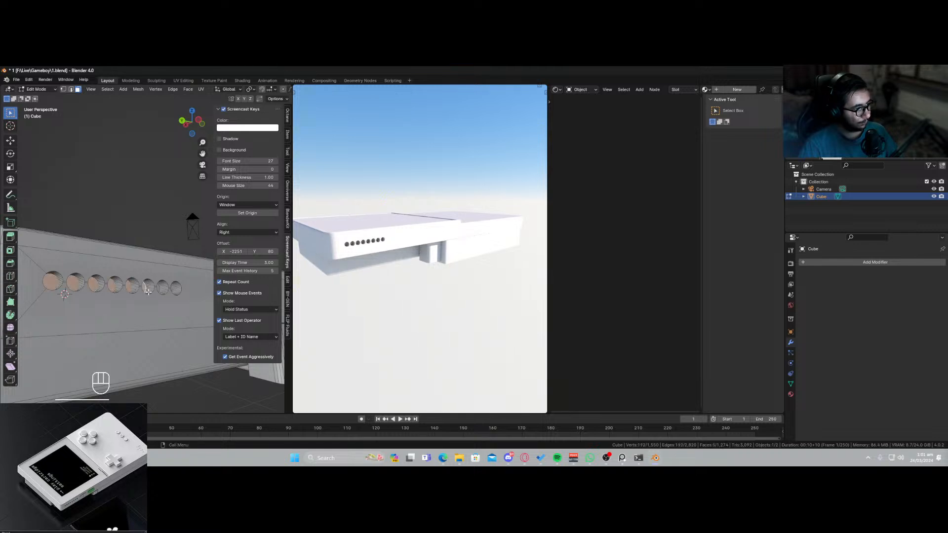
pyautogui.moveTo(145, 287); pyautogui.dragTo(175, 320, button='middle')
pyautogui.keyDown('shift'); pyautogui.click(127, 294); pyautogui.keyUp('shift')
pyautogui.keyDown('shift'); pyautogui.click(145, 294); pyautogui.keyUp('shift')
pyautogui.press('g')
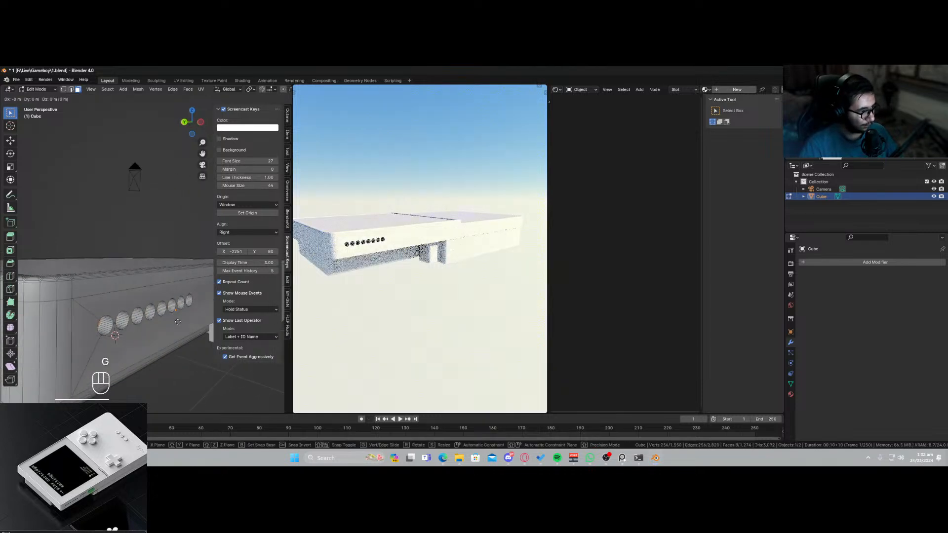
pyautogui.press('x')
pyautogui.click(170, 321)
pyautogui.press('Tab')
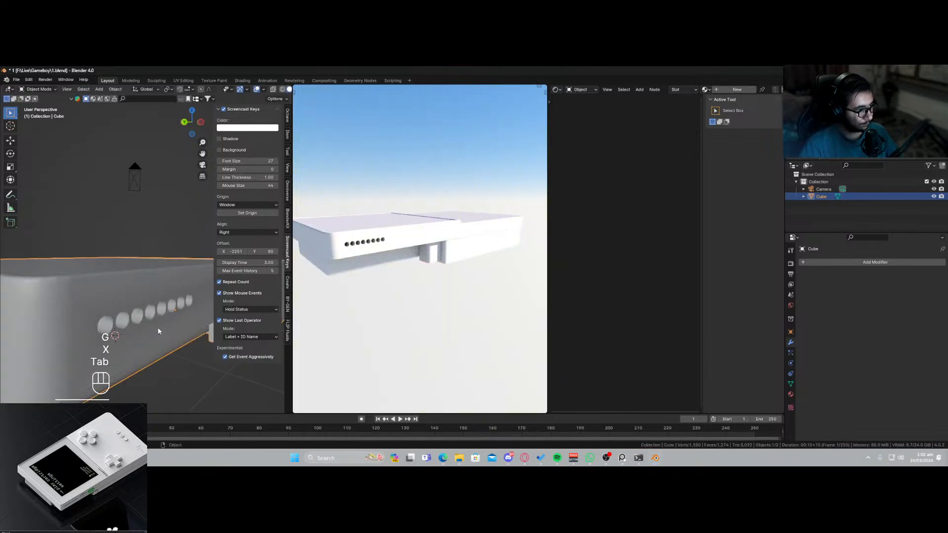
pyautogui.press('Tab')
pyautogui.scroll(4, 126, 336)
pyautogui.keyDown('shift'); pyautogui.moveTo(123, 341); pyautogui.dragTo(71, 332, button='middle'); pyautogui.keyUp('shift')
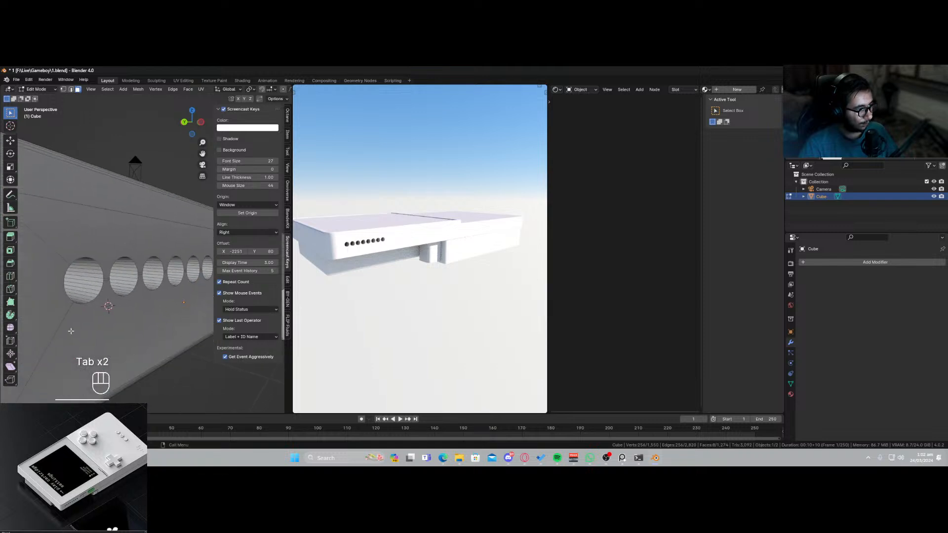
pyautogui.click(71, 89)
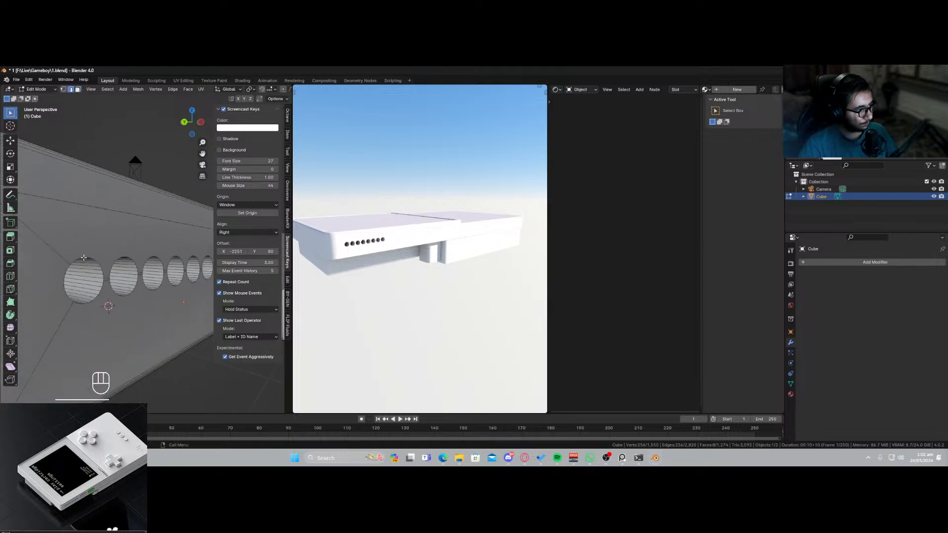
pyautogui.click(84, 258)
pyautogui.click(103, 273)
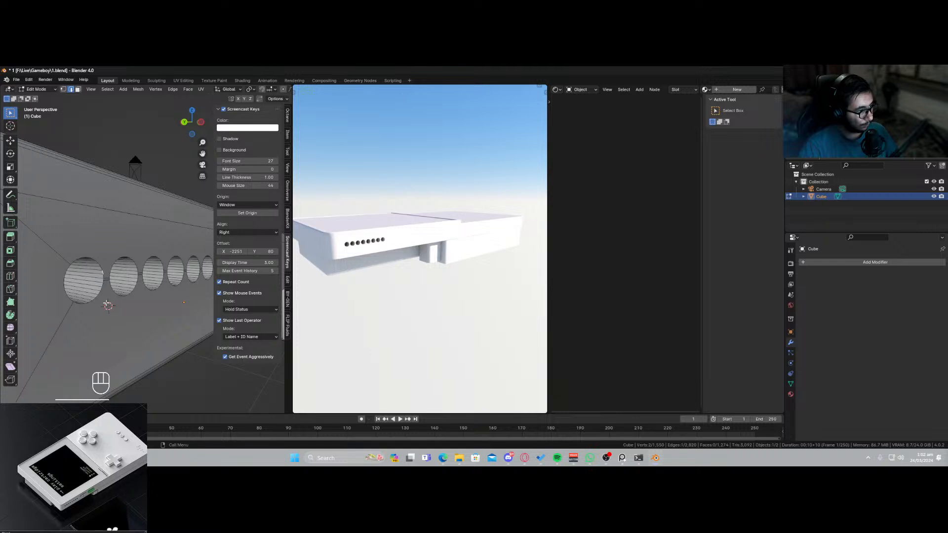
pyautogui.press('Tab')
# Save the file with the finished row of holes in the body's side wall.
pyautogui.scroll(-3, 96, 300)
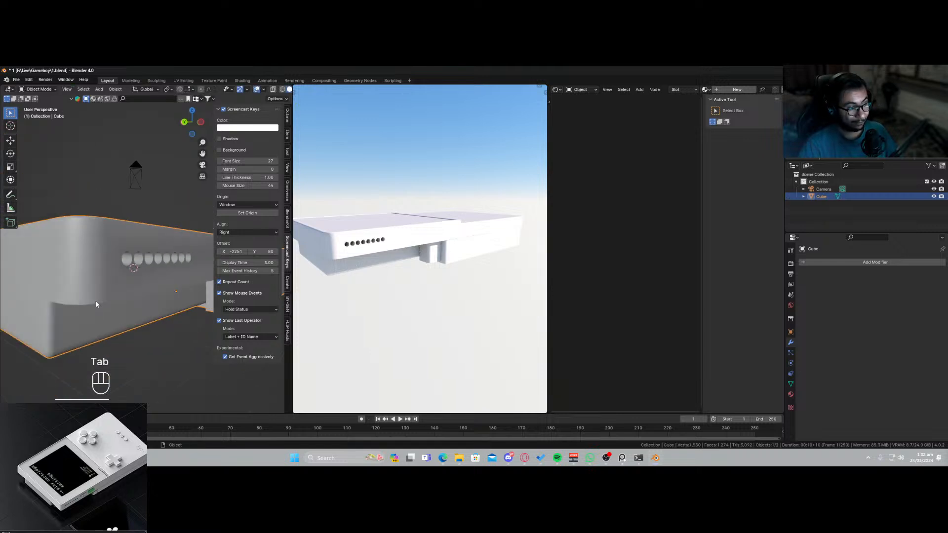
pyautogui.rightClick(111, 267)
pyautogui.click(111, 268)
pyautogui.scroll(-1, 124, 271)
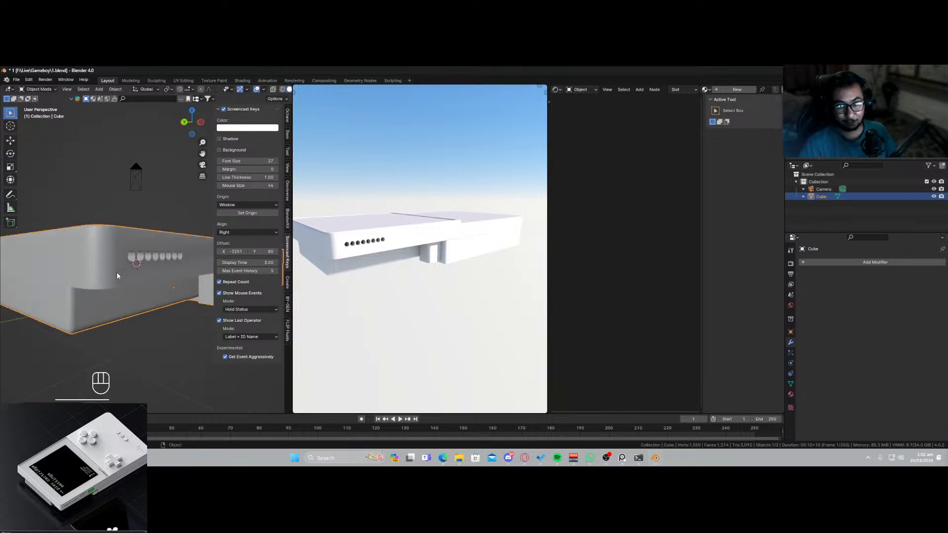
pyautogui.moveTo(111, 274); pyautogui.dragTo(89, 288, button='middle')
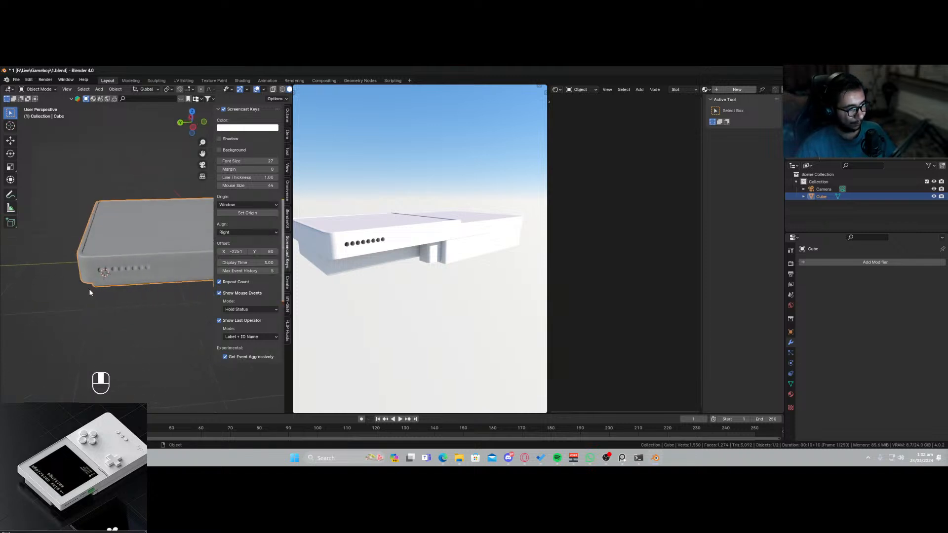
pyautogui.hotkey('ctrl', 's')
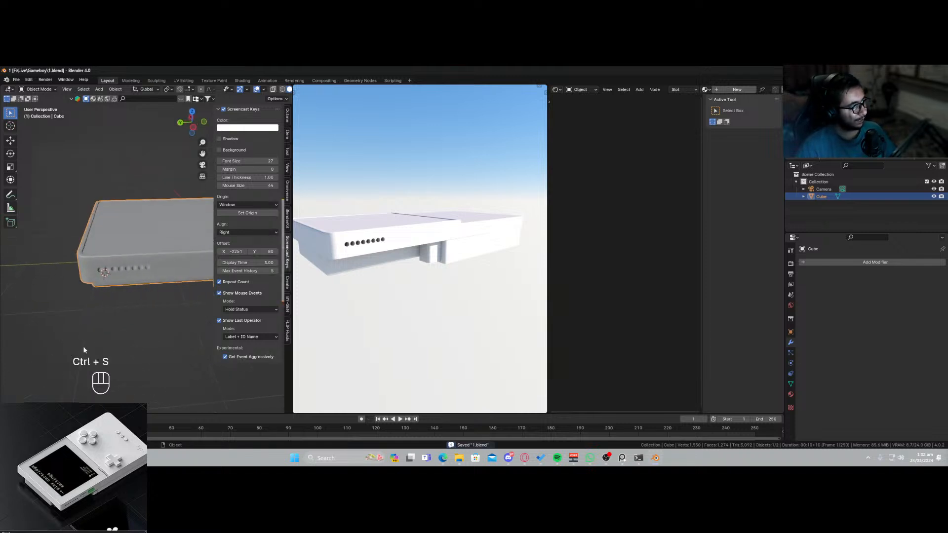
pyautogui.keyDown('shift'); pyautogui.moveTo(146, 309); pyautogui.dragTo(105, 280, button='middle'); pyautogui.keyUp('shift')
pyautogui.scroll(4, 91, 306)
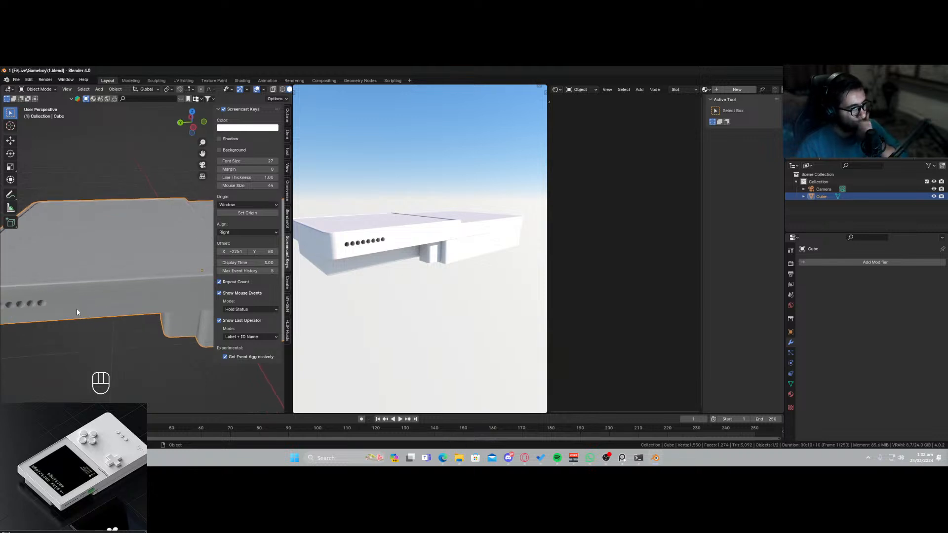
# Place the 3D cursor on the side of the console's upper body section, using the left orthographic view.
pyautogui.keyDown('shift'); pyautogui.moveTo(71, 309); pyautogui.dragTo(100, 274, button='middle'); pyautogui.keyUp('shift')
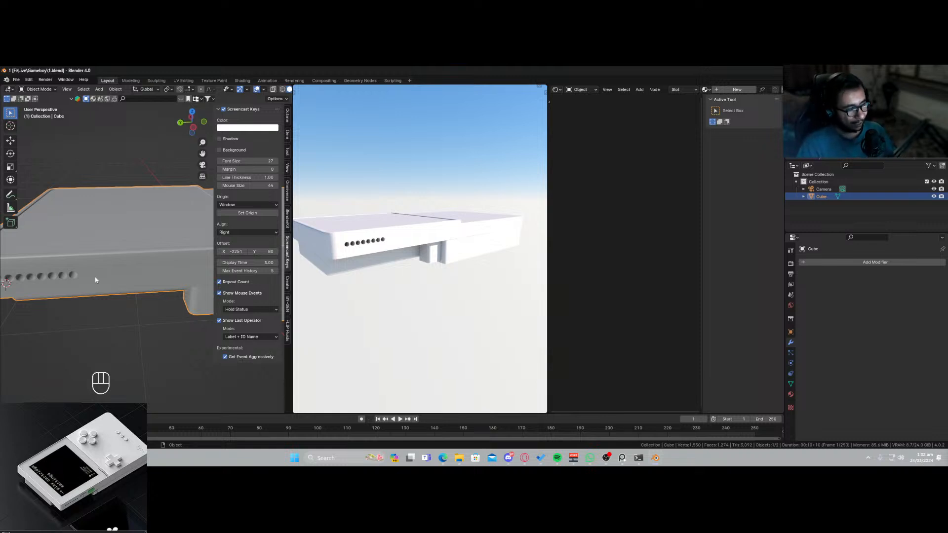
pyautogui.press('KP_1')
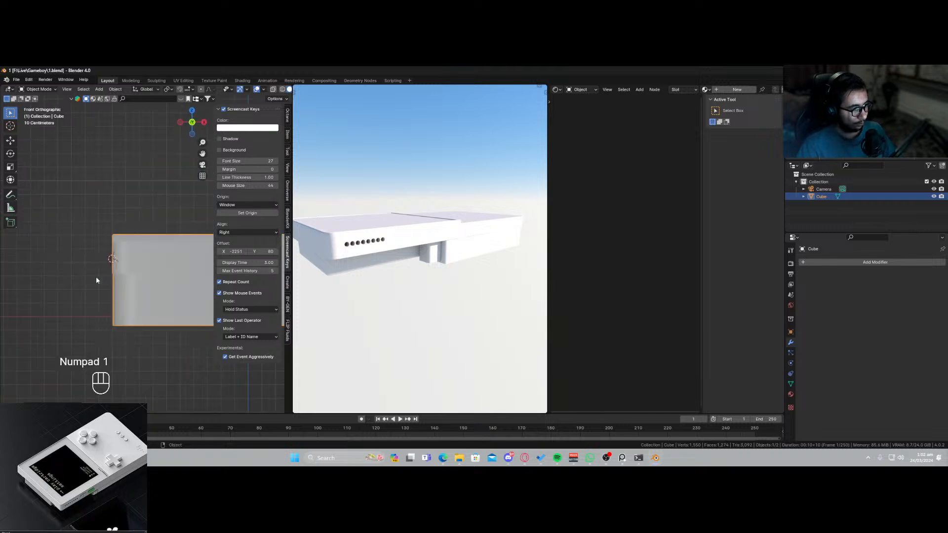
pyautogui.press('KP_3')
pyautogui.press('KP_9')
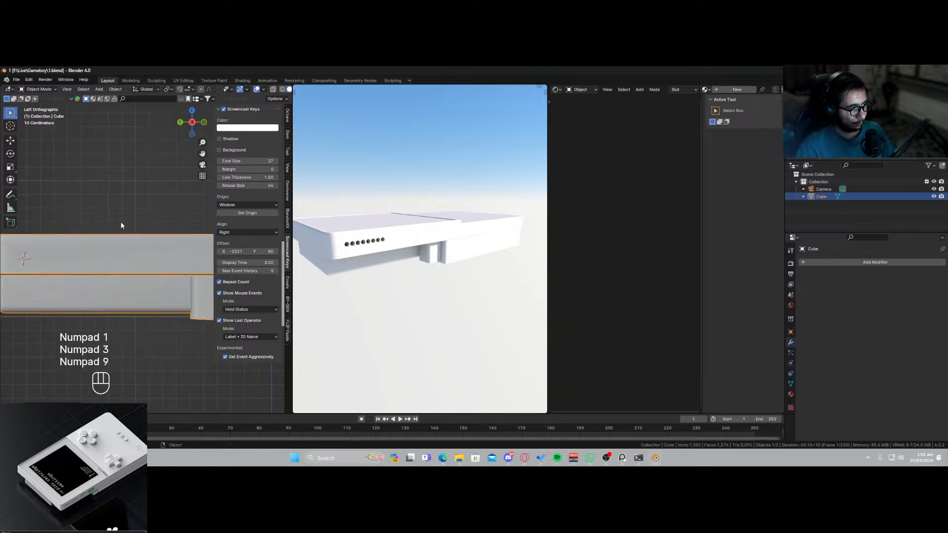
pyautogui.scroll(5, 105, 288)
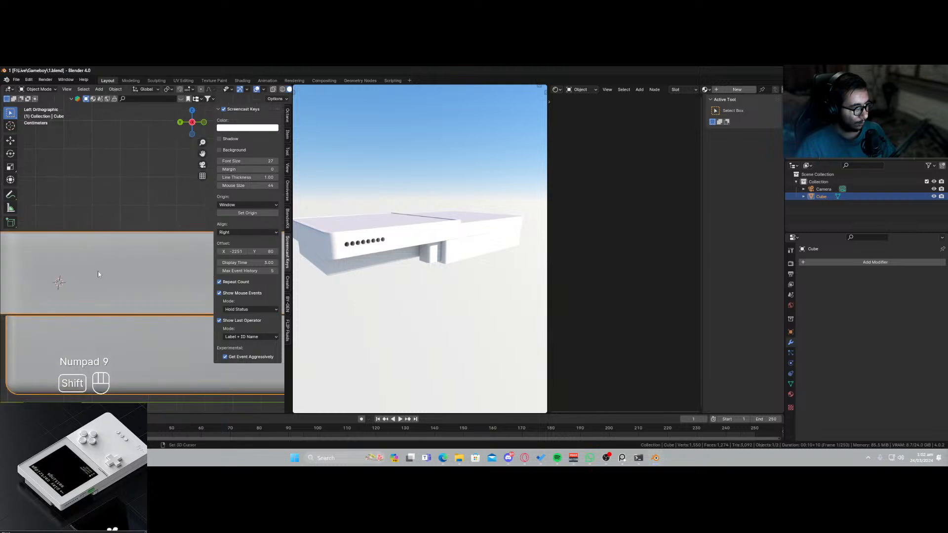
pyautogui.scroll(-4, 93, 282)
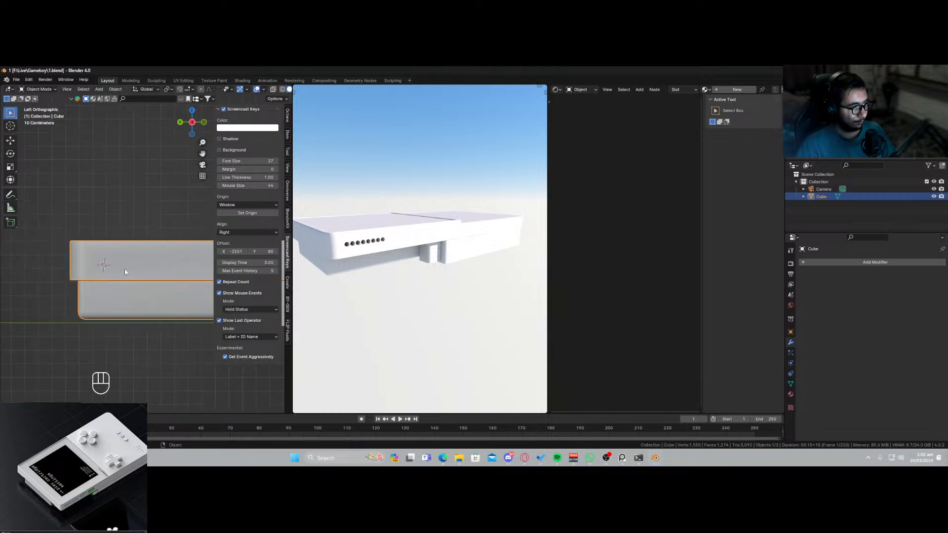
pyautogui.keyDown('shift'); pyautogui.rightClick(145, 263); pyautogui.keyUp('shift')
pyautogui.keyDown('shift'); pyautogui.moveTo(151, 270); pyautogui.dragTo(111, 293, button='middle'); pyautogui.keyUp('shift')
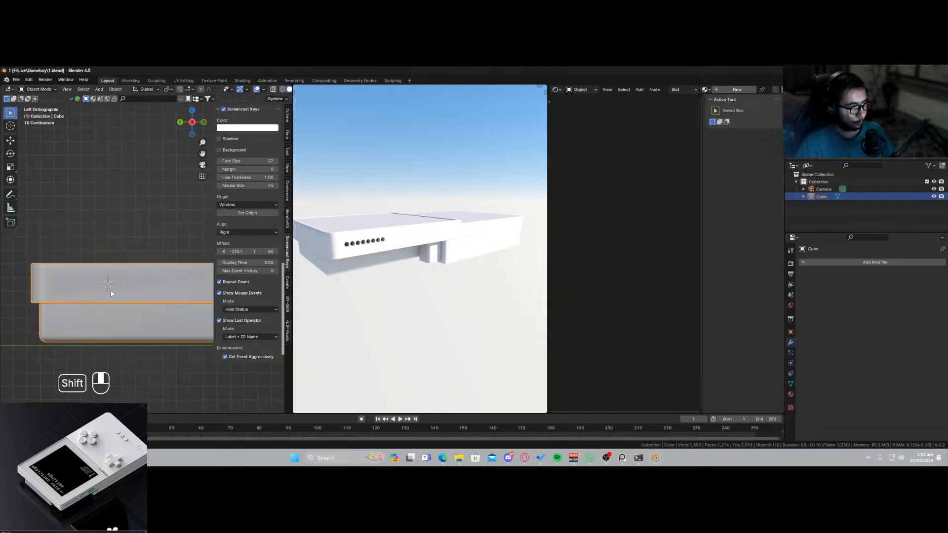
# Add a mesh circle at the 3D cursor and rotate it 90° about the Y axis.
pyautogui.hotkey('shift', 'a')
pyautogui.moveTo(111, 280)
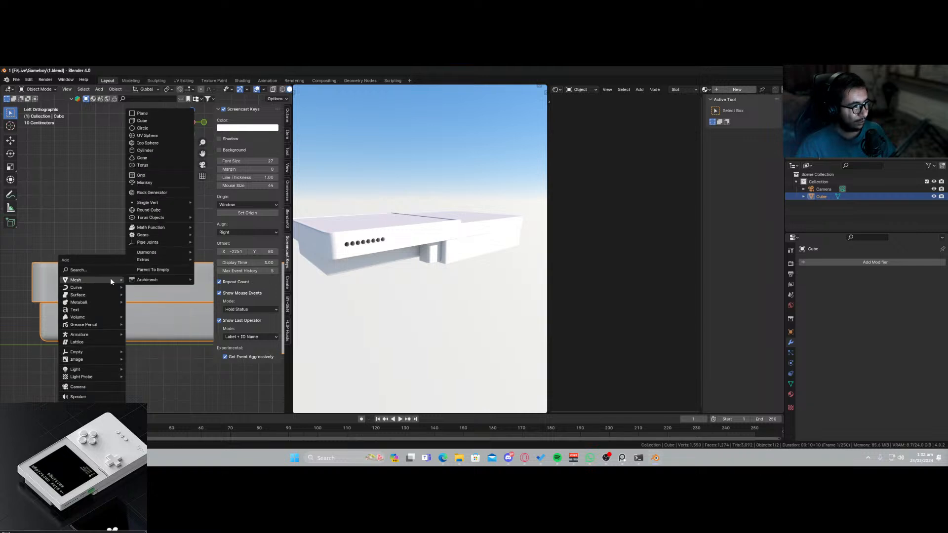
pyautogui.click(155, 128)
pyautogui.press('r')
pyautogui.press('x')
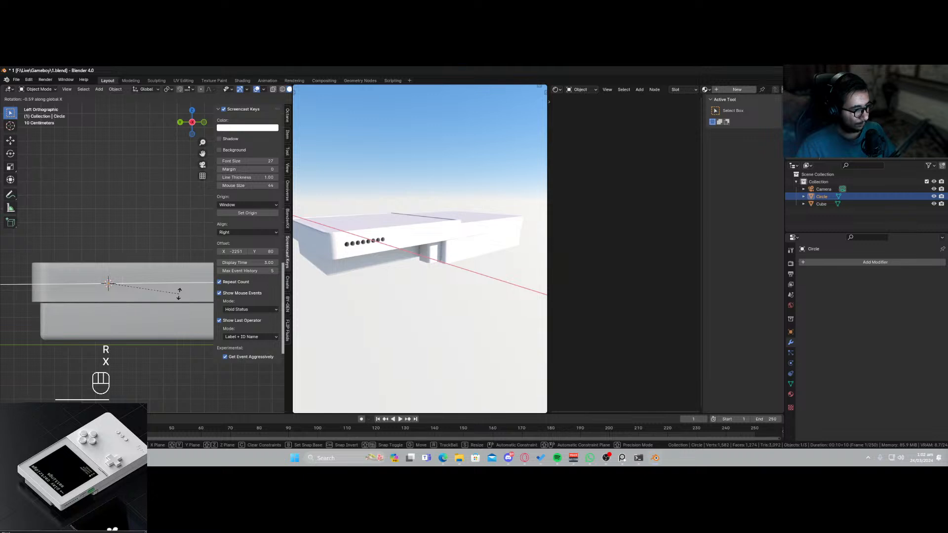
pyautogui.press('y')
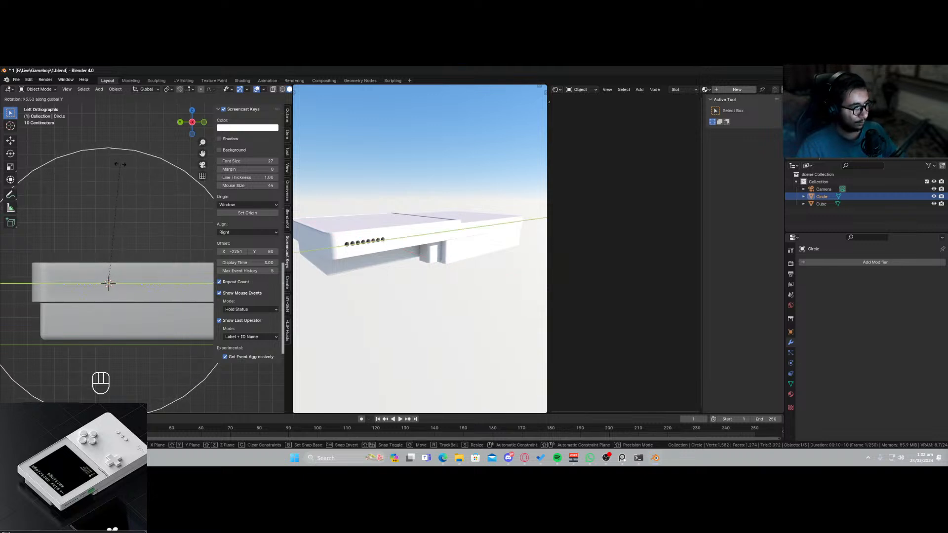
pyautogui.press('KP_9')
pyautogui.press('KP_0')
pyautogui.press('KP_Enter')
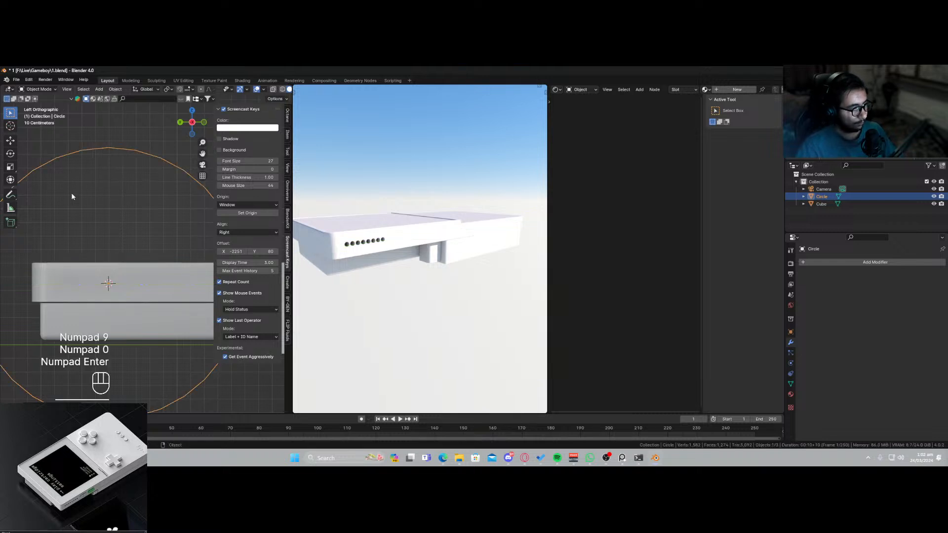
# Stretch the circle into a capsule outline by moving the half of its vertices toward the console's far end along Y.
pyautogui.scroll(-4, 141, 288)
pyautogui.keyDown('shift'); pyautogui.moveTo(148, 275); pyautogui.dragTo(120, 293, button='middle'); pyautogui.keyUp('shift')
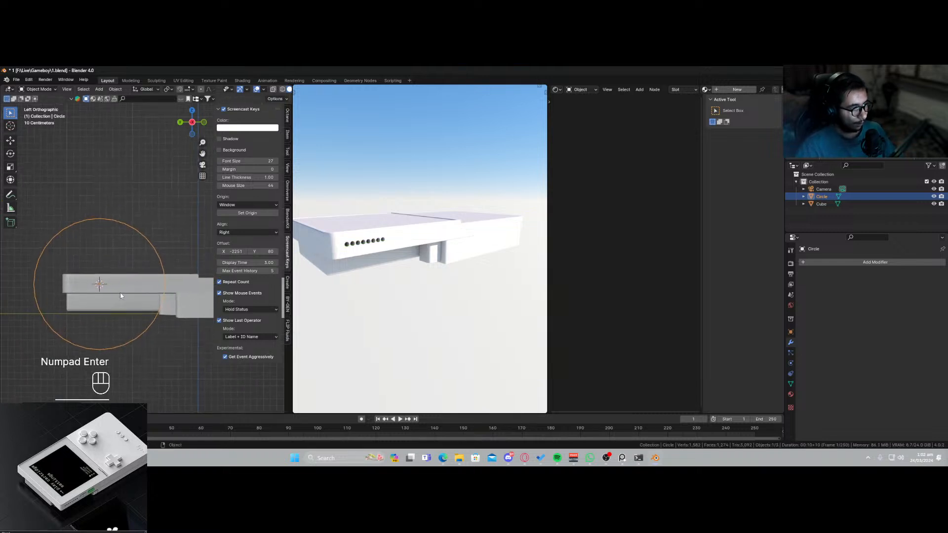
pyautogui.press('Tab')
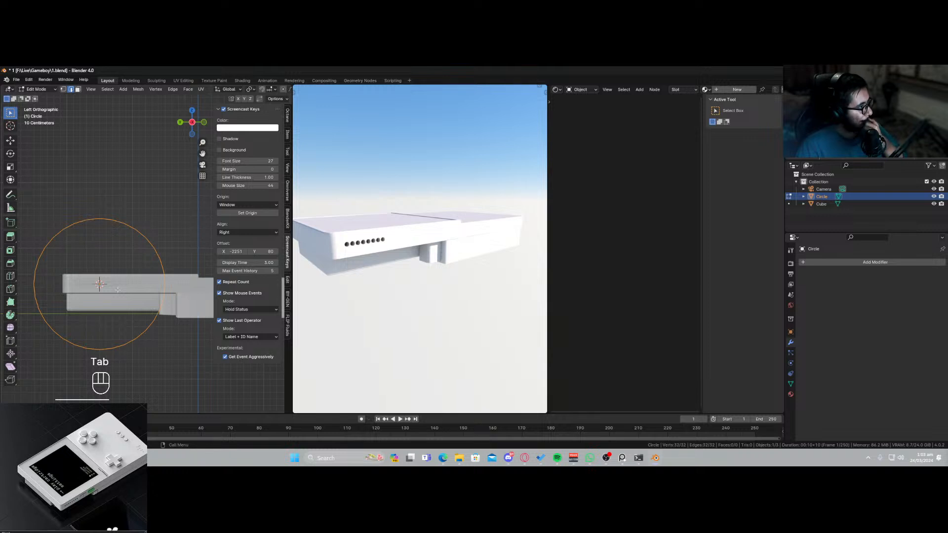
pyautogui.click(64, 90)
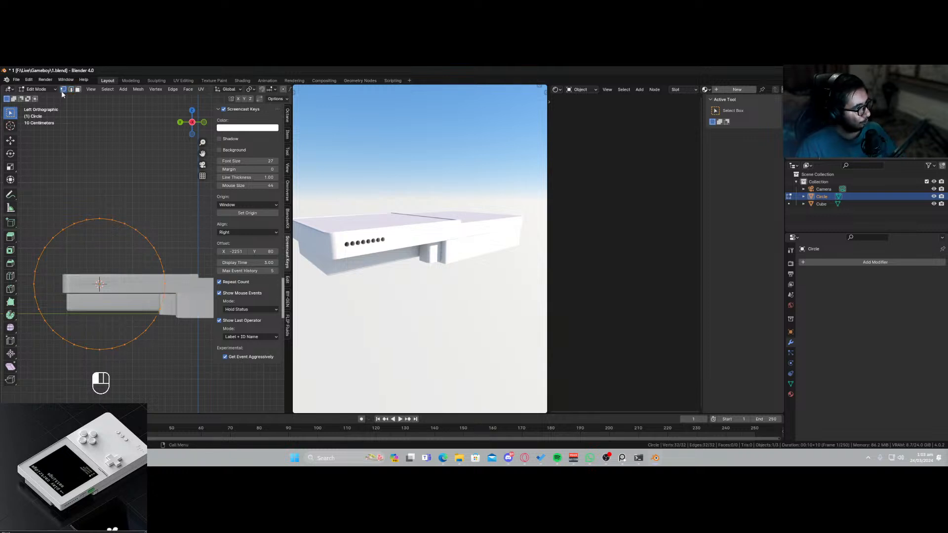
pyautogui.scroll(-3, 140, 209)
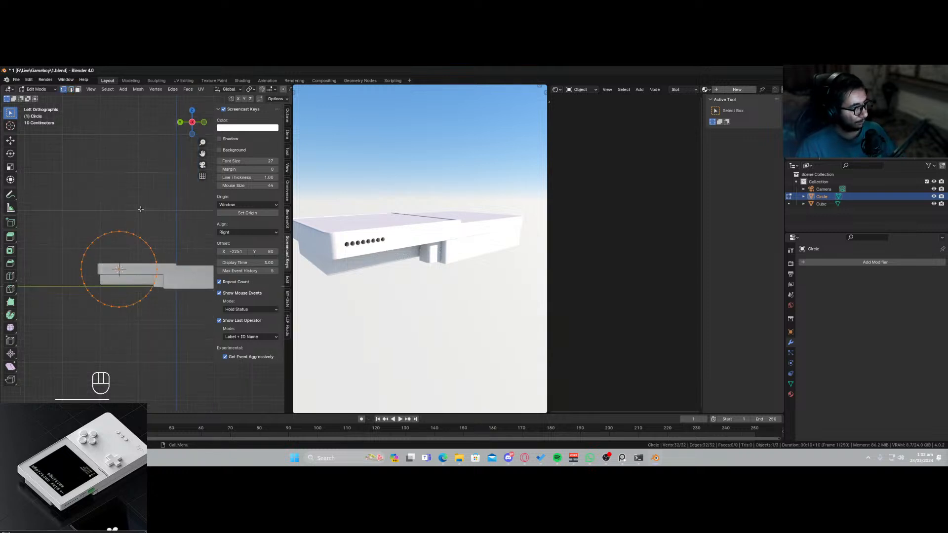
pyautogui.moveTo(172, 204); pyautogui.dragTo(115, 337)
pyautogui.scroll(-1, 121, 287)
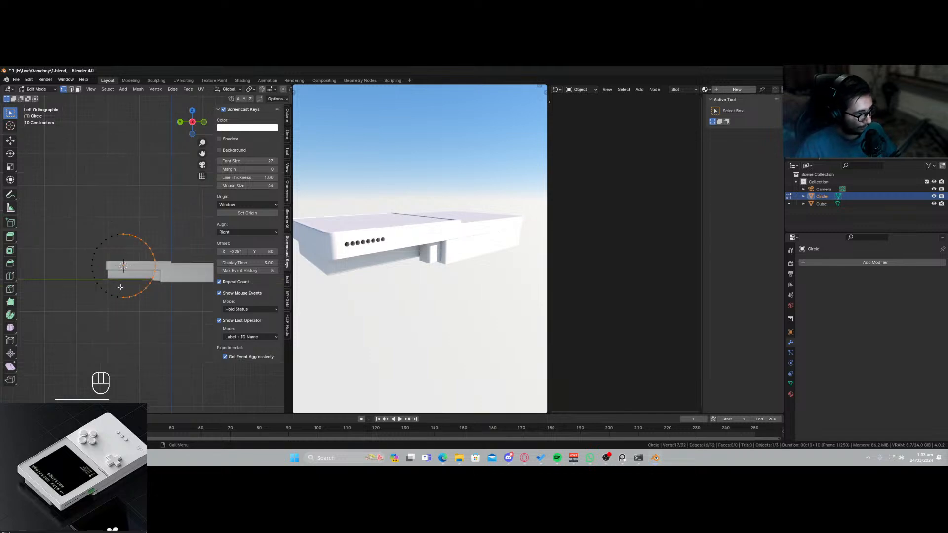
pyautogui.press('g')
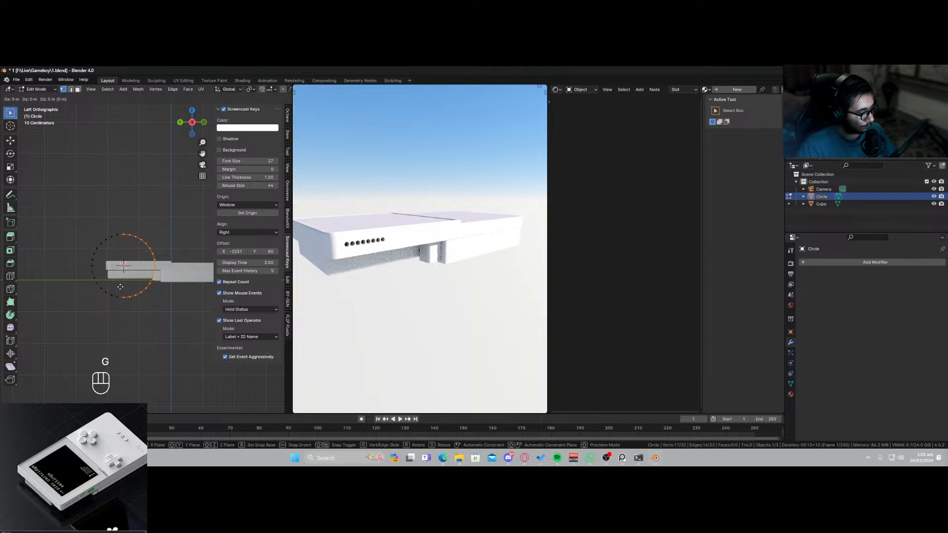
pyautogui.press('y')
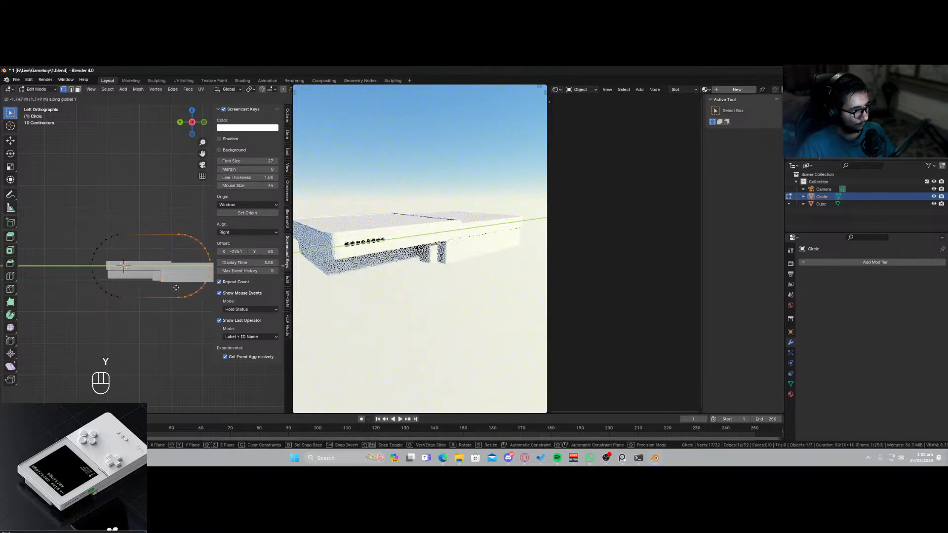
pyautogui.click(207, 291)
pyautogui.keyDown('shift'); pyautogui.moveTo(215, 300); pyautogui.dragTo(149, 318, button='middle'); pyautogui.keyUp('shift')
# Fill the capsule outline with a face and extrude it about 1 m outward from the console's side.
pyautogui.press('a')
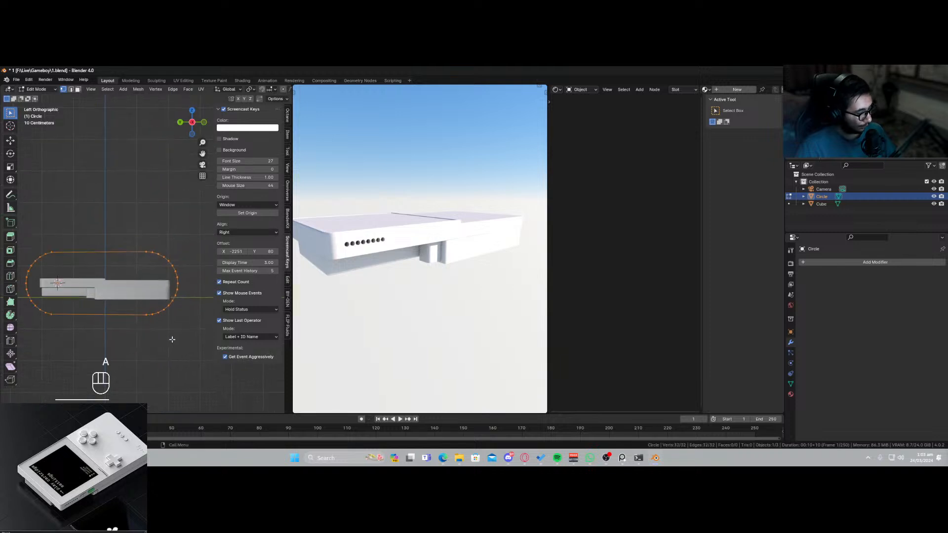
pyautogui.press('f')
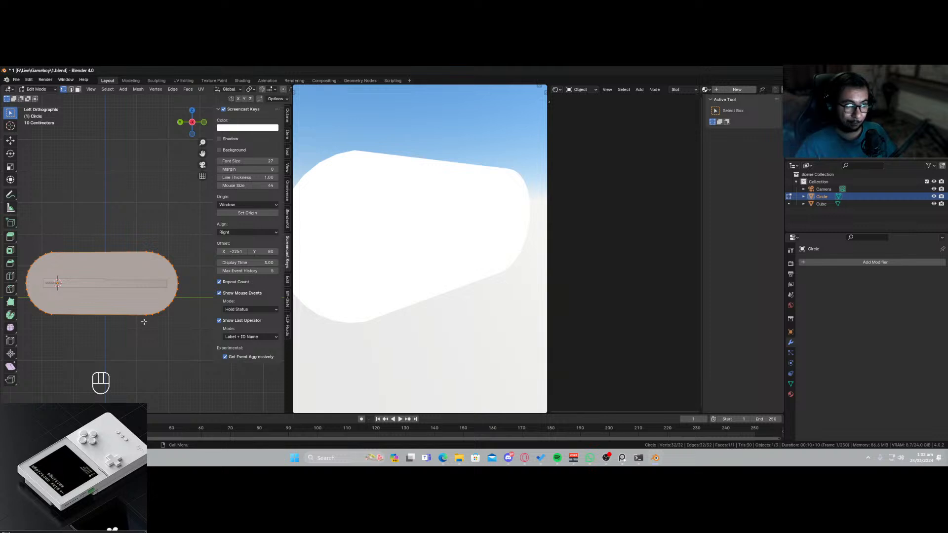
pyautogui.moveTo(144, 322); pyautogui.dragTo(164, 325, button='middle')
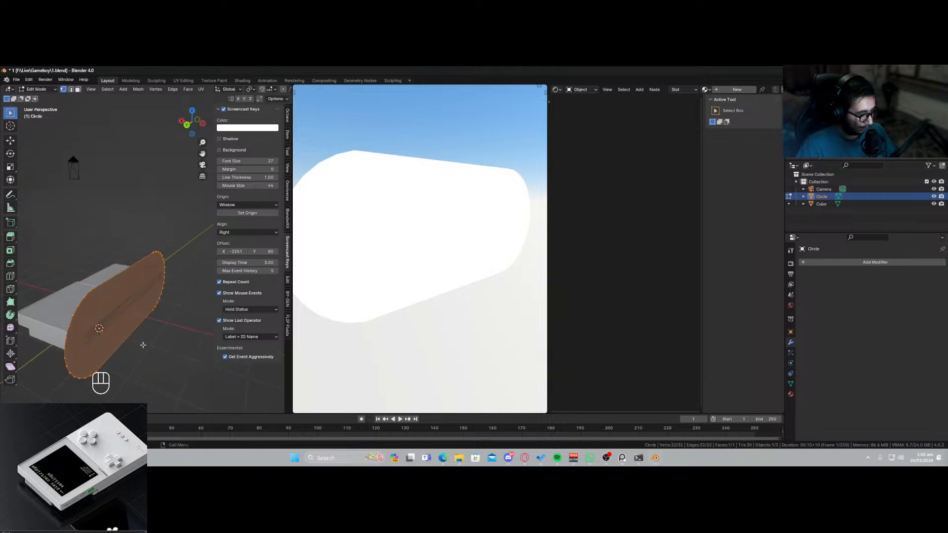
pyautogui.press('e')
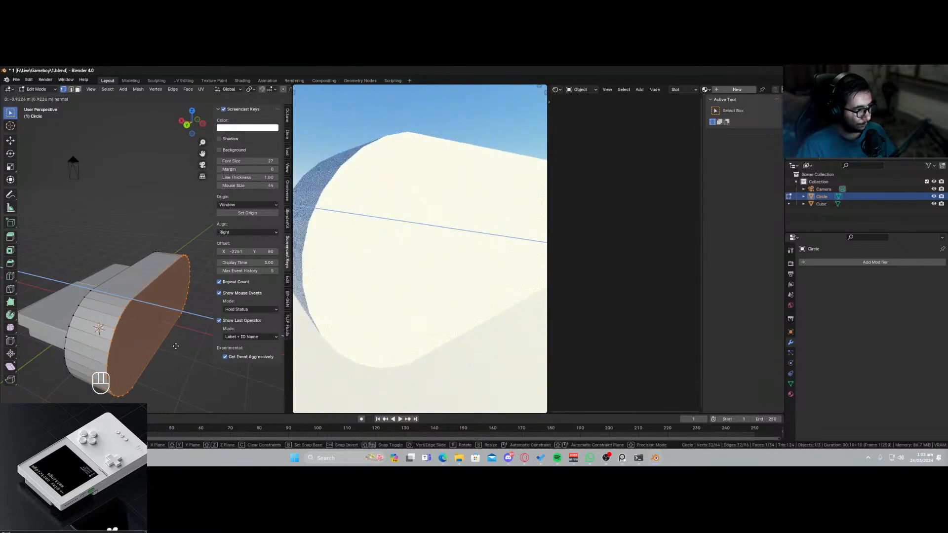
pyautogui.click(167, 343)
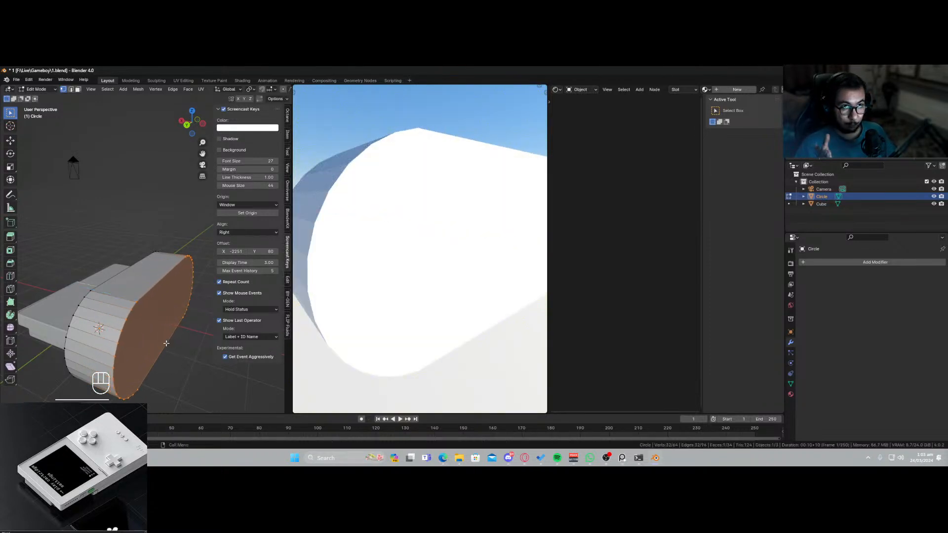
# Give the capsule solid auto-smooth shading and apply all its transforms.
pyautogui.press('Tab')
pyautogui.hotkey('ctrl', 'a')
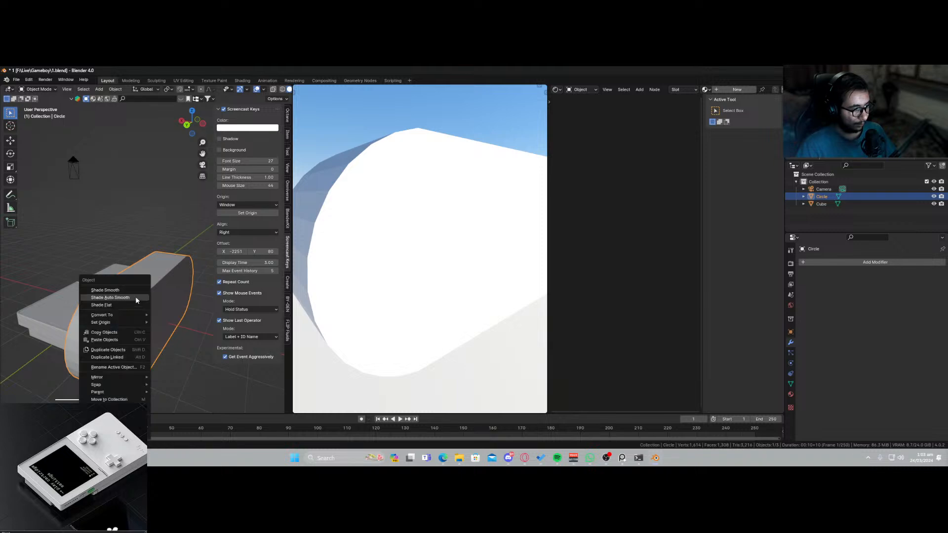
pyautogui.hotkey('ctrl', 'a')
pyautogui.click(148, 312)
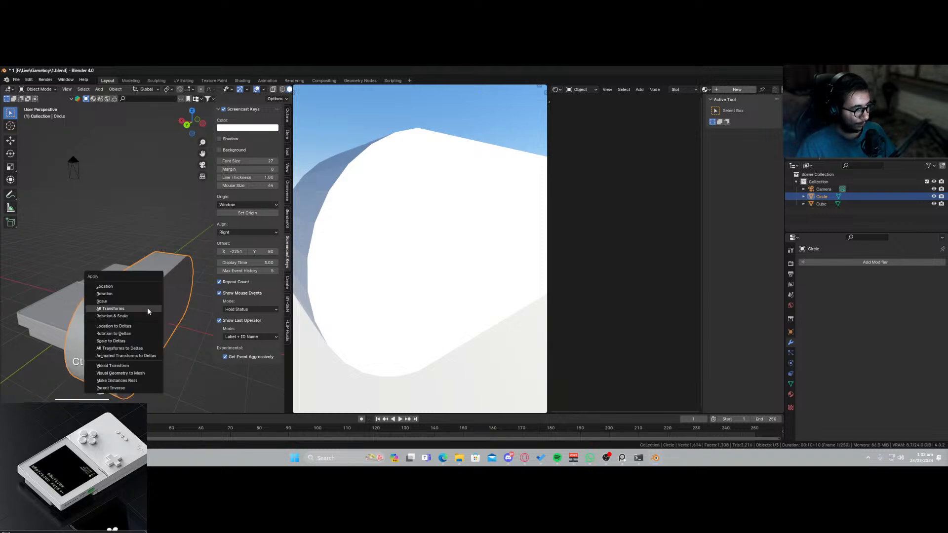
# Shrink the capsule to a small detail size and snap it to the 3D cursor on the console's side.
pyautogui.press('s')
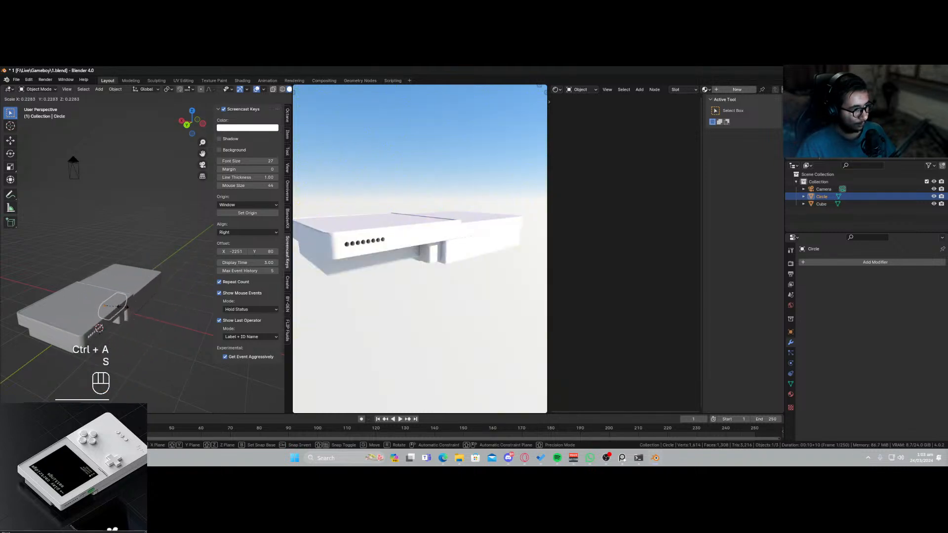
pyautogui.click(133, 322)
pyautogui.hotkey('shift', 's')
pyautogui.click(136, 282)
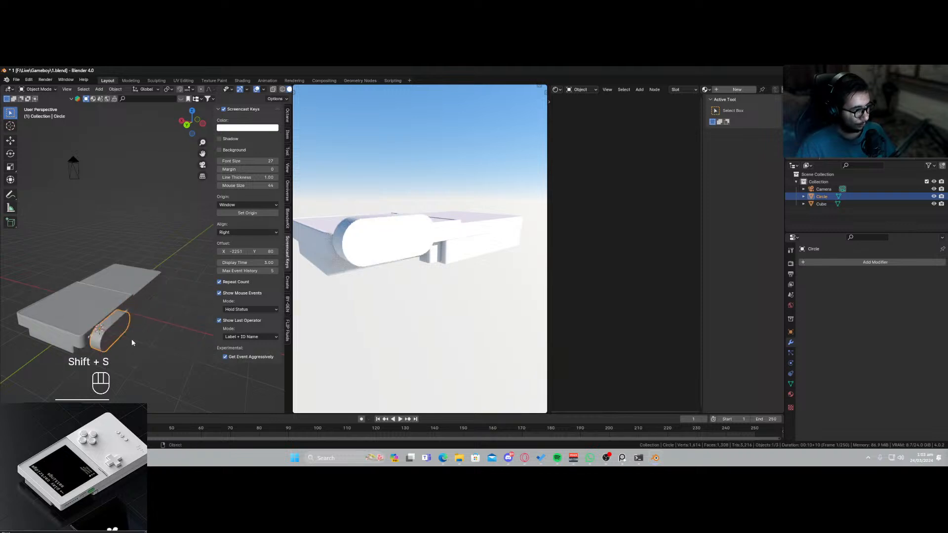
pyautogui.press('s')
pyautogui.click(116, 334)
# Move the capsule along Y to just past the end of the row of round holes.
pyautogui.scroll(3, 115, 337)
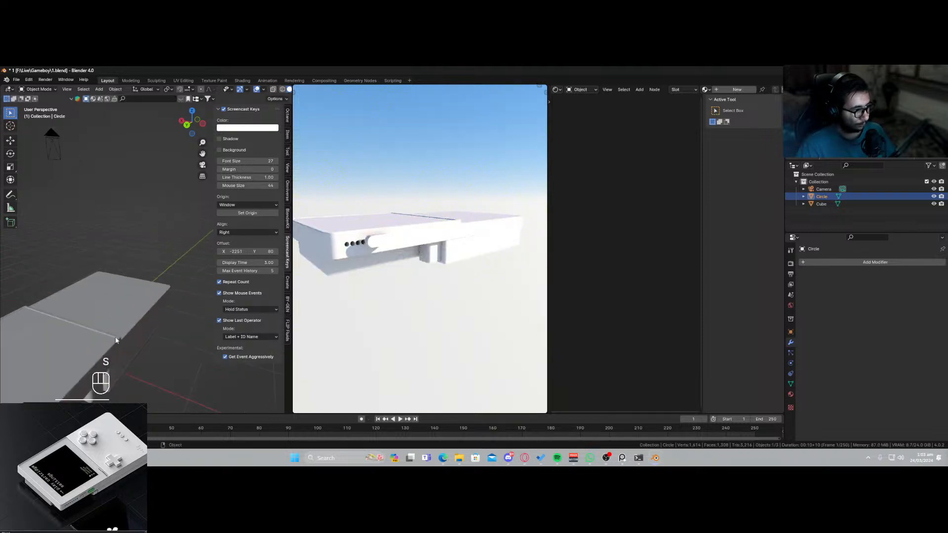
pyautogui.scroll(-4, 114, 337)
pyautogui.scroll(5, 84, 354)
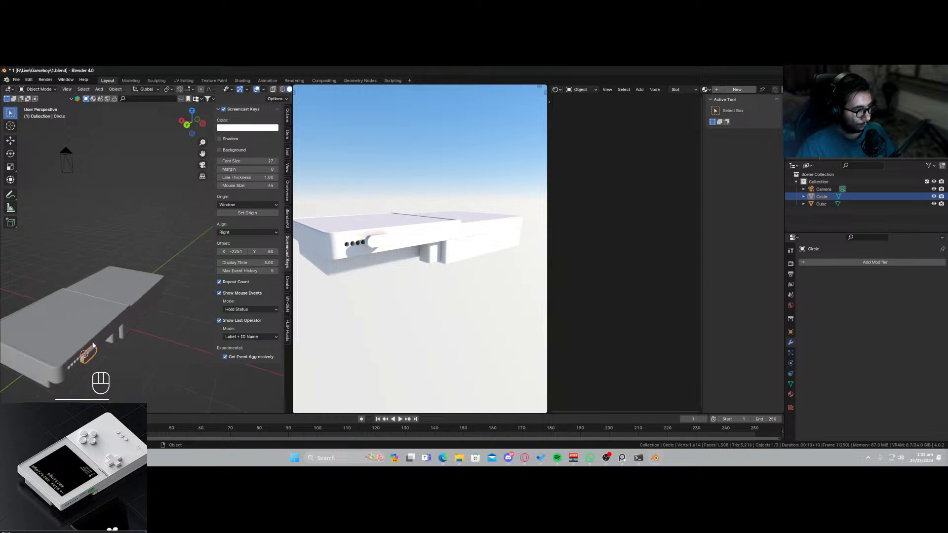
pyautogui.keyDown('shift'); pyautogui.moveTo(84, 351); pyautogui.dragTo(138, 260, button='middle'); pyautogui.keyUp('shift')
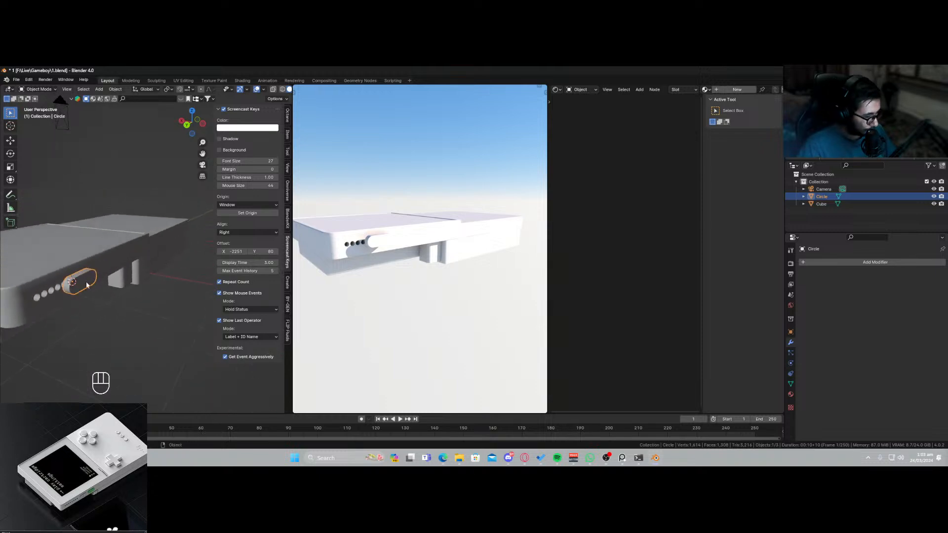
pyautogui.press('g')
pyautogui.press('y')
pyautogui.click(103, 262)
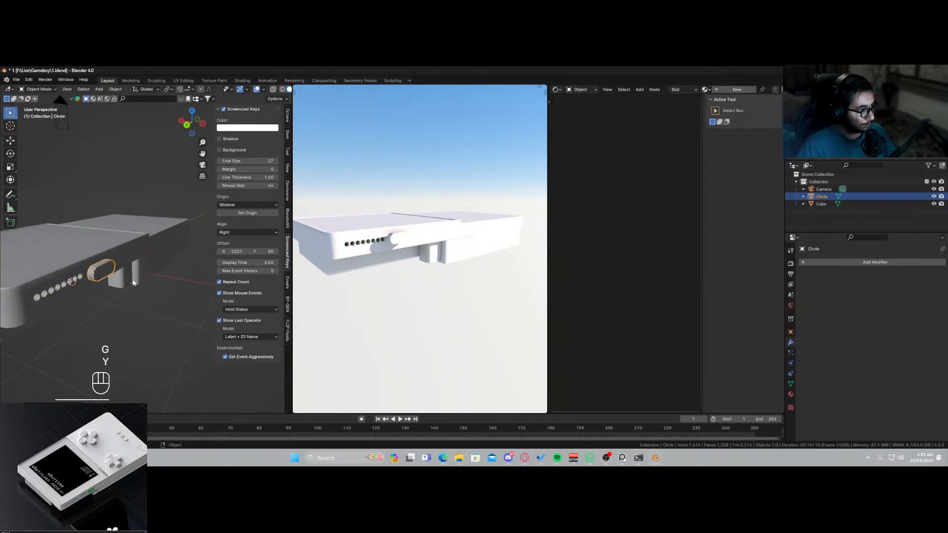
# Scale the capsule down further so its size suits the narrow side wall beside the holes.
pyautogui.press('s')
pyautogui.click(101, 271)
pyautogui.moveTo(102, 270); pyautogui.dragTo(40, 348, button='middle')
pyautogui.press('KP_Decimal')
pyautogui.scroll(-4, 109, 296)
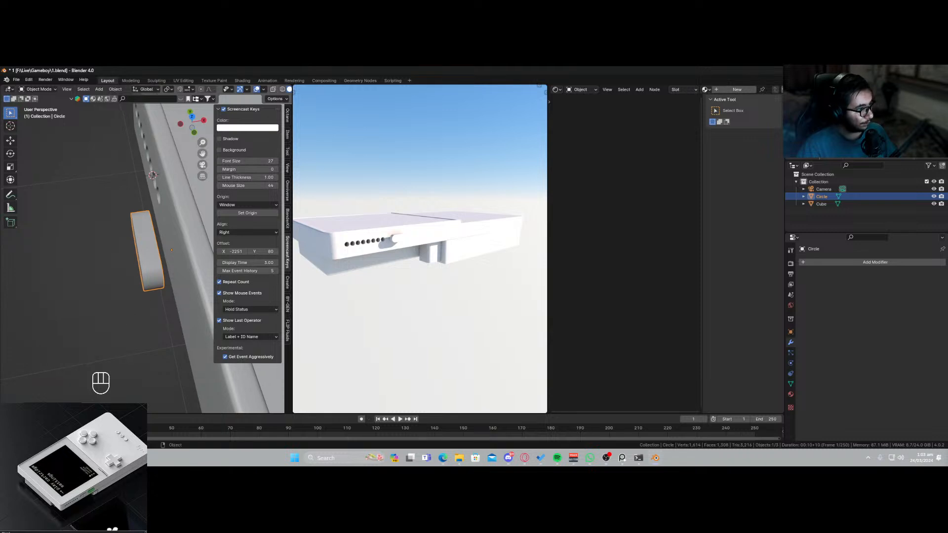
pyautogui.press('s')
pyautogui.click(143, 299)
# Move the capsule along X until it sits partly inside the side wall, and enlarge it slightly.
pyautogui.moveTo(143, 299); pyautogui.dragTo(154, 277, button='middle')
pyautogui.press('g')
pyautogui.press('x')
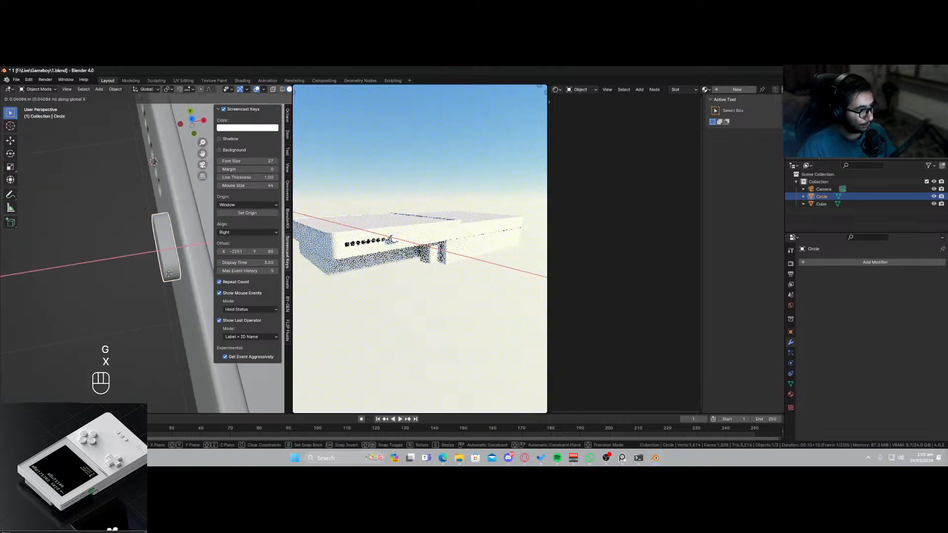
pyautogui.click(151, 293)
pyautogui.moveTo(151, 294); pyautogui.dragTo(150, 274, button='middle')
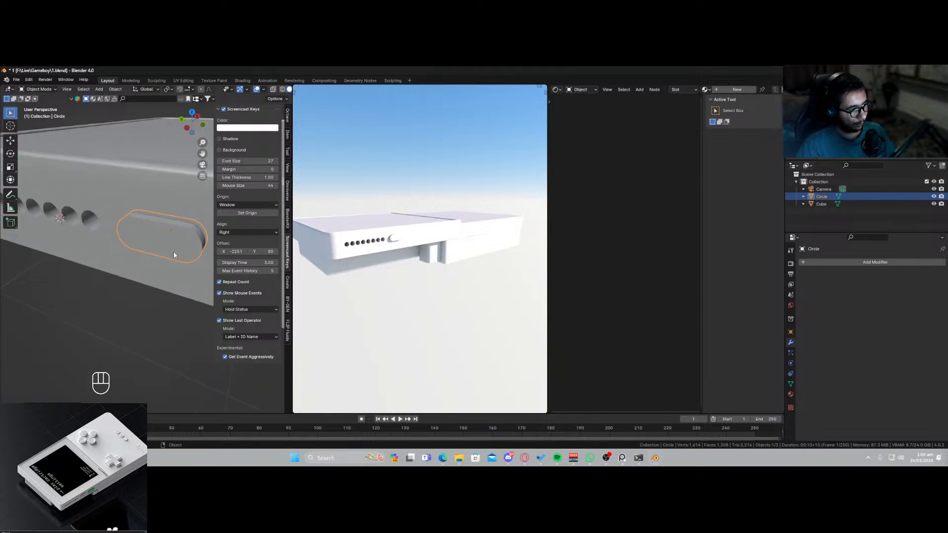
pyautogui.press('s')
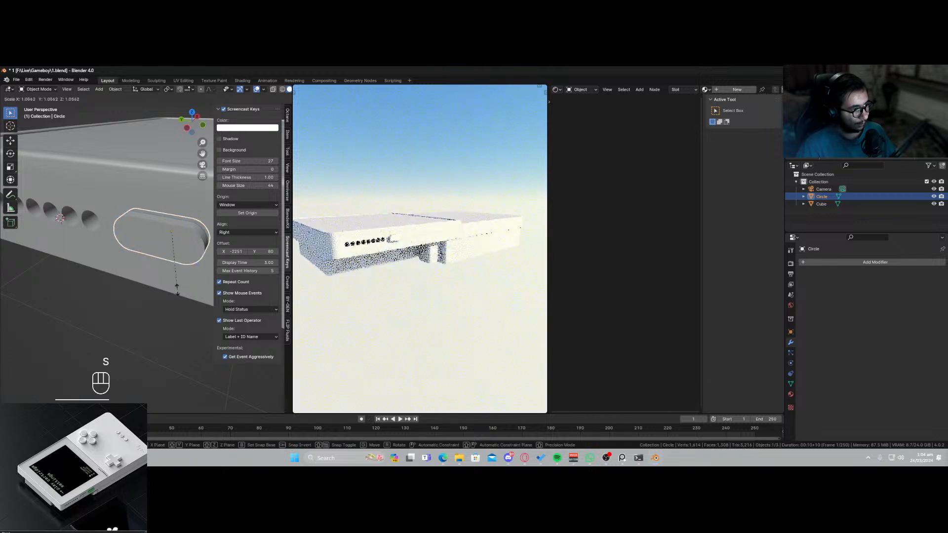
pyautogui.click(175, 249)
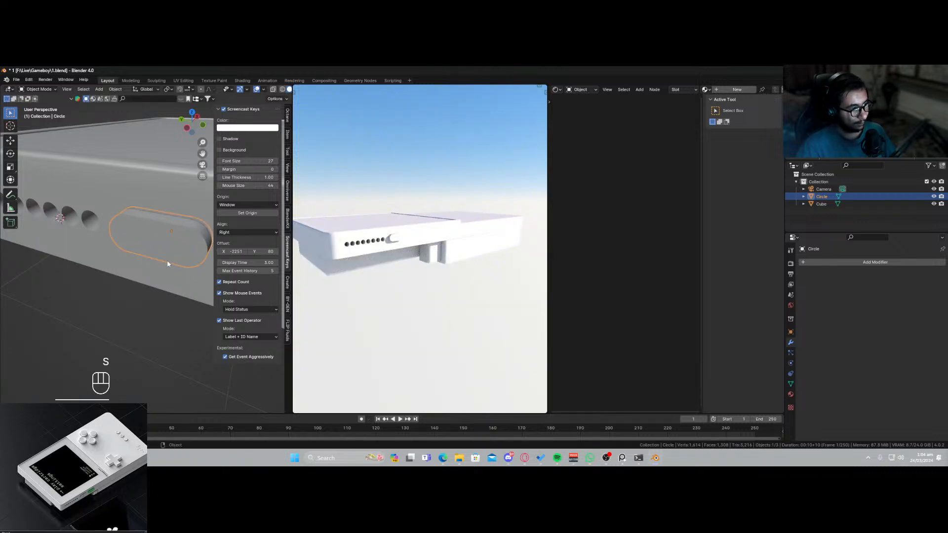
# Add a Boolean Difference modifier to the console body using the capsule as the cutting object, and apply it.
pyautogui.click(163, 295)
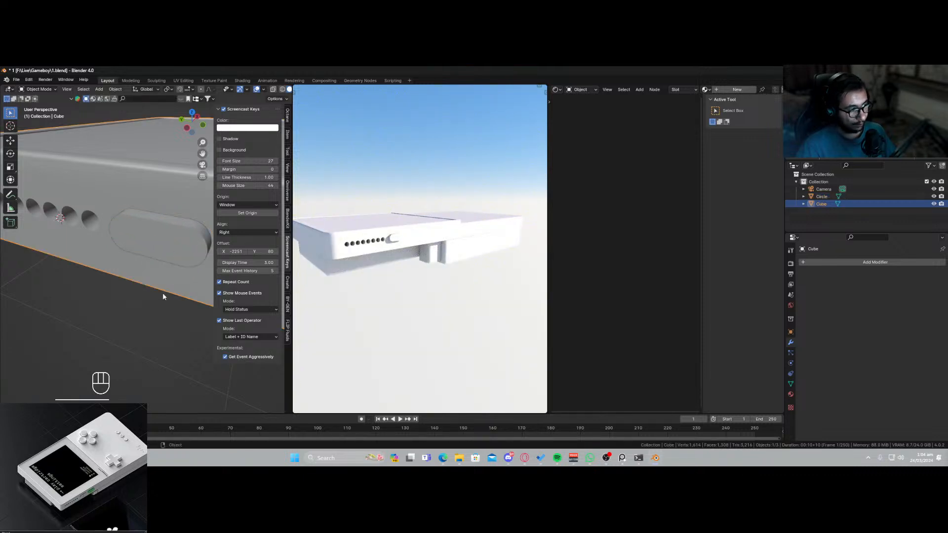
pyautogui.click(835, 262)
pyautogui.press('space')
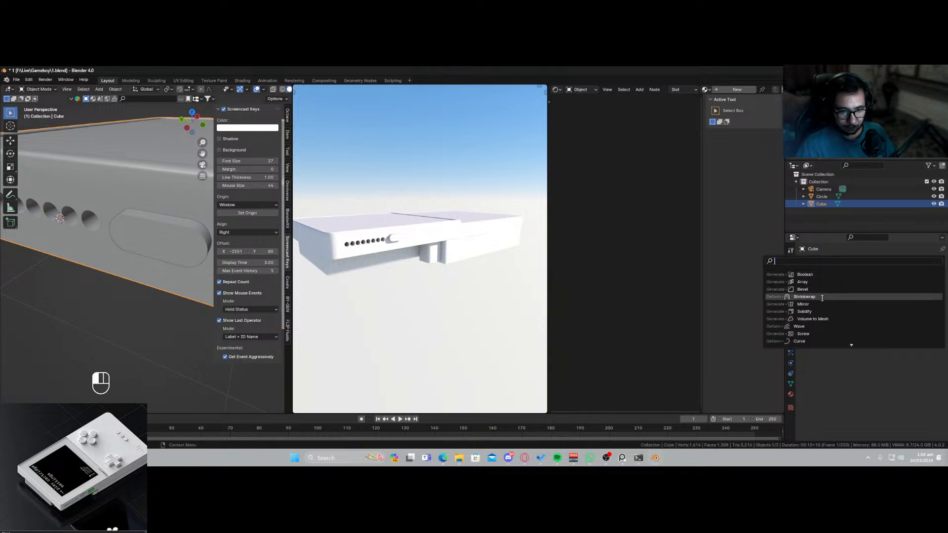
pyautogui.click(820, 274)
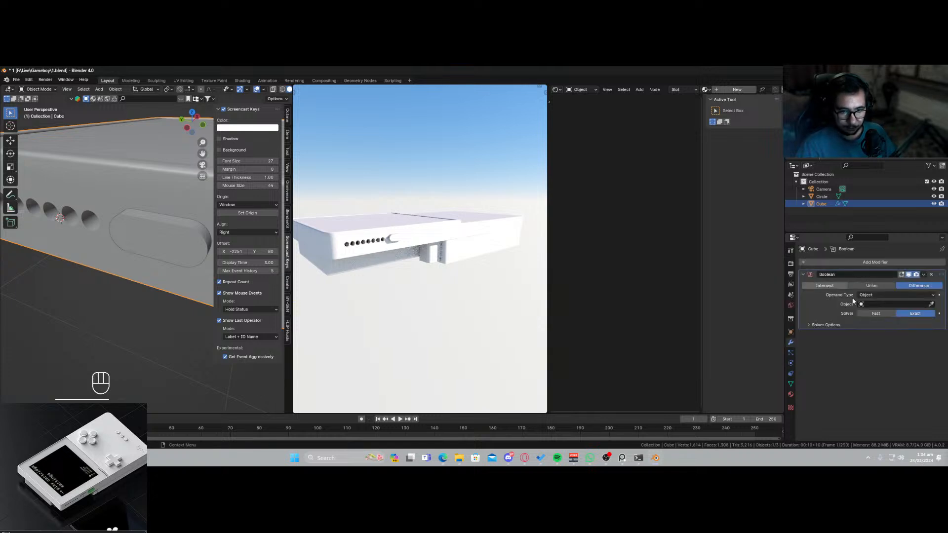
pyautogui.click(188, 244)
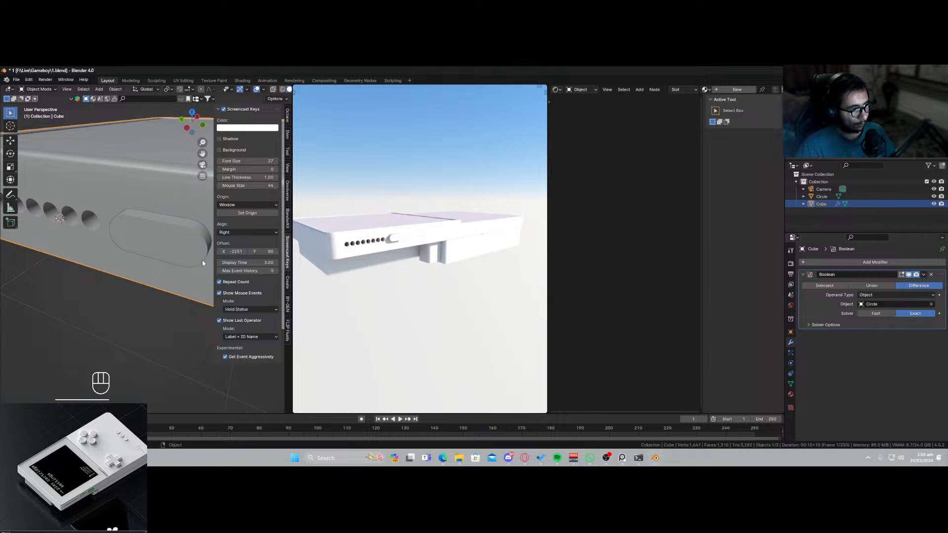
pyautogui.click(925, 275)
pyautogui.click(902, 286)
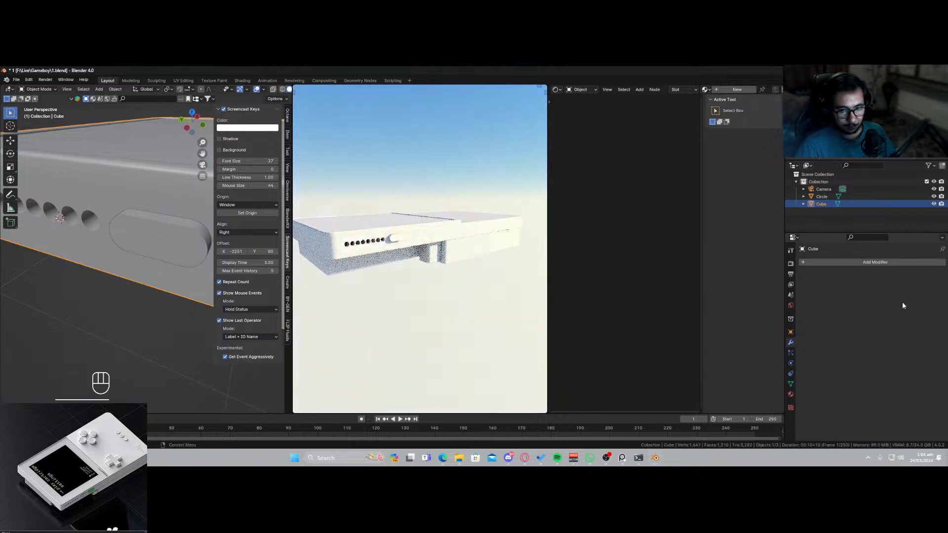
# Hide the capsule object and select the console body.
pyautogui.click(193, 298)
pyautogui.press('s')
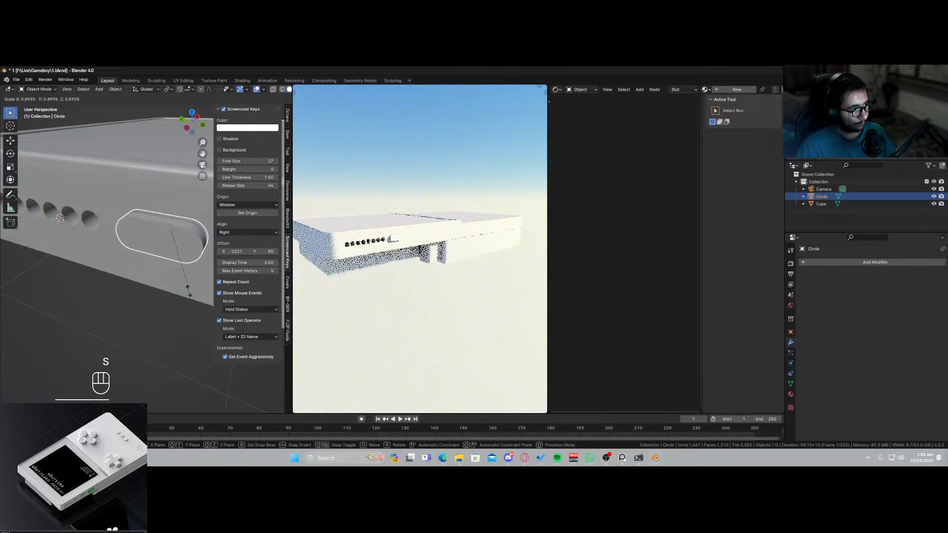
pyautogui.press('Escape')
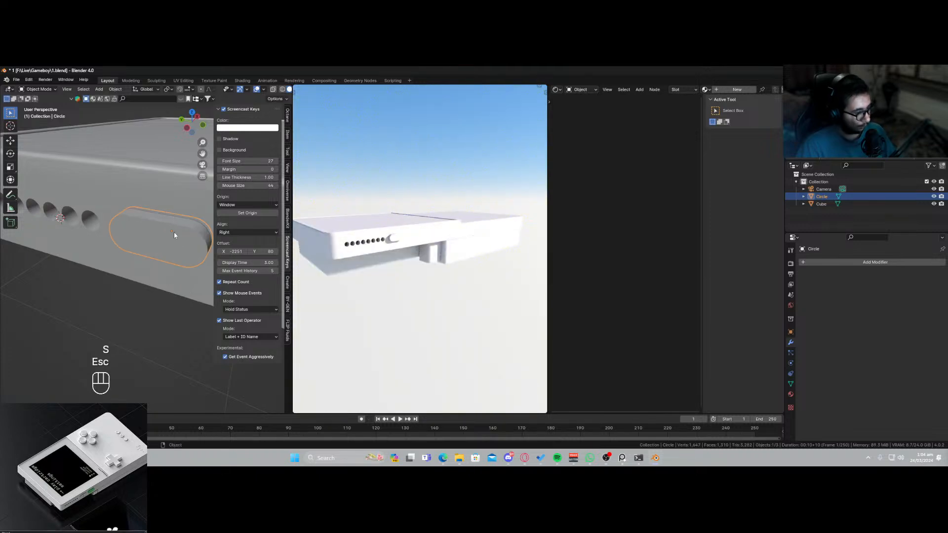
pyautogui.press('h')
pyautogui.click(170, 226)
pyautogui.press('Tab')
pyautogui.press('Tab')
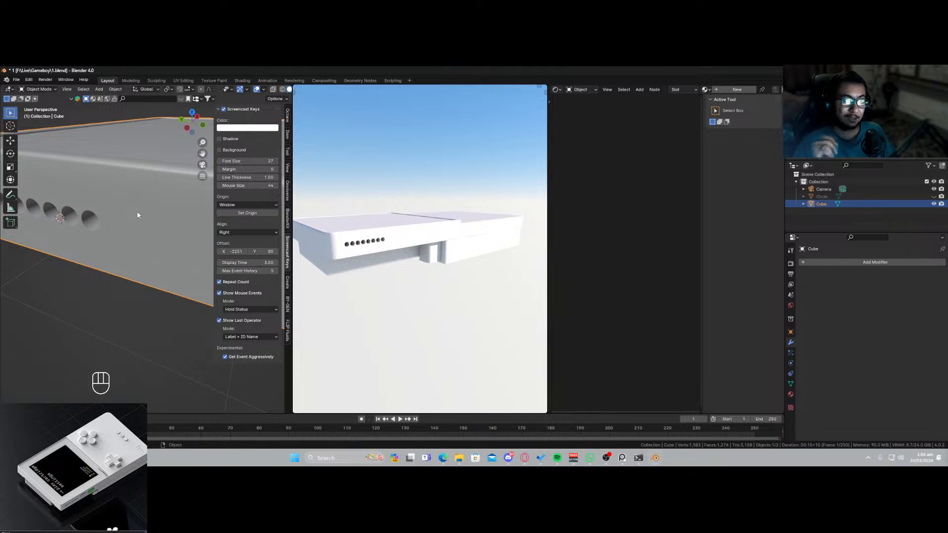
# Inset the capsule-shaped face on the console's side by a very small amount to leave a thin rim.
pyautogui.press('Tab')
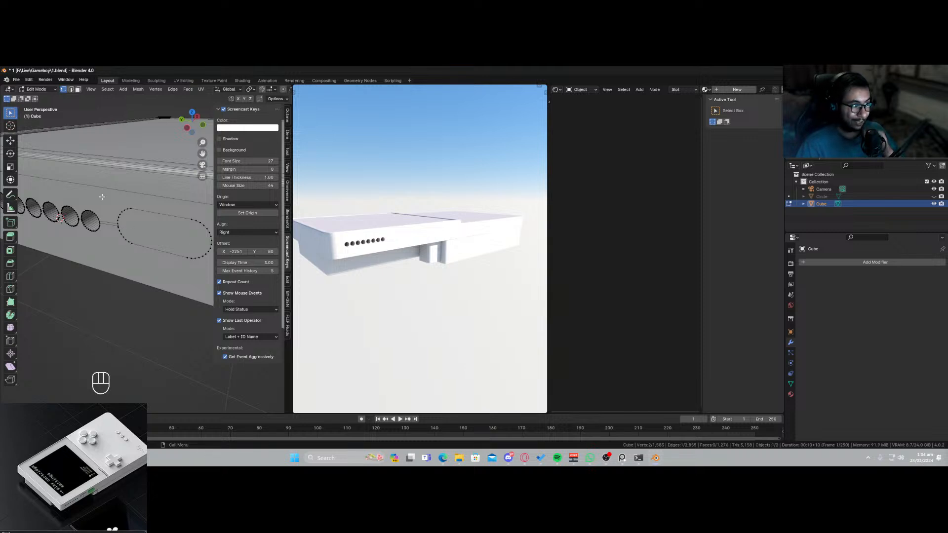
pyautogui.click(135, 218)
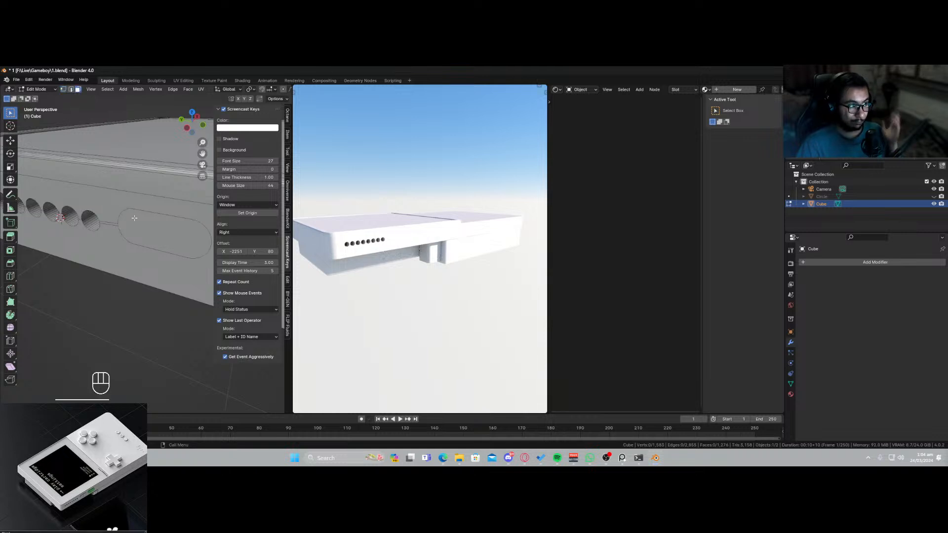
pyautogui.click(157, 232)
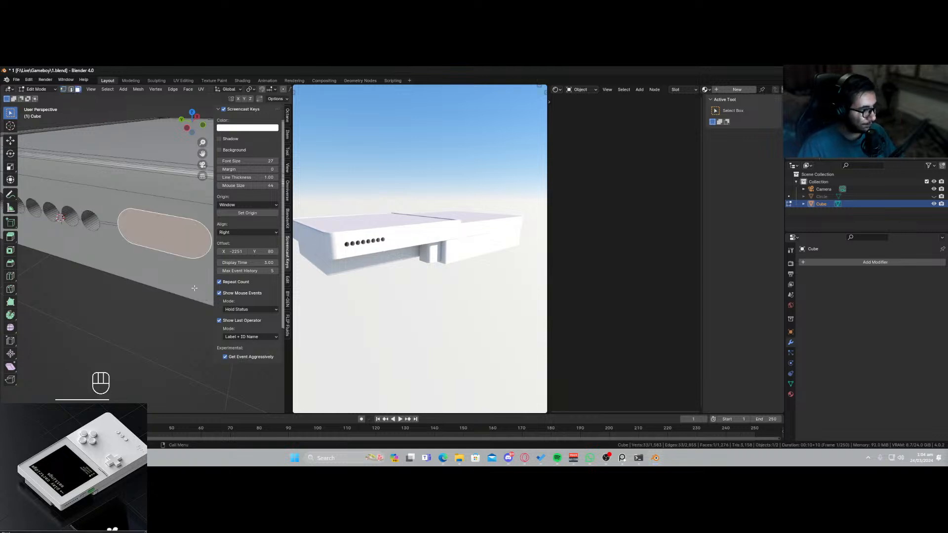
pyautogui.press('i')
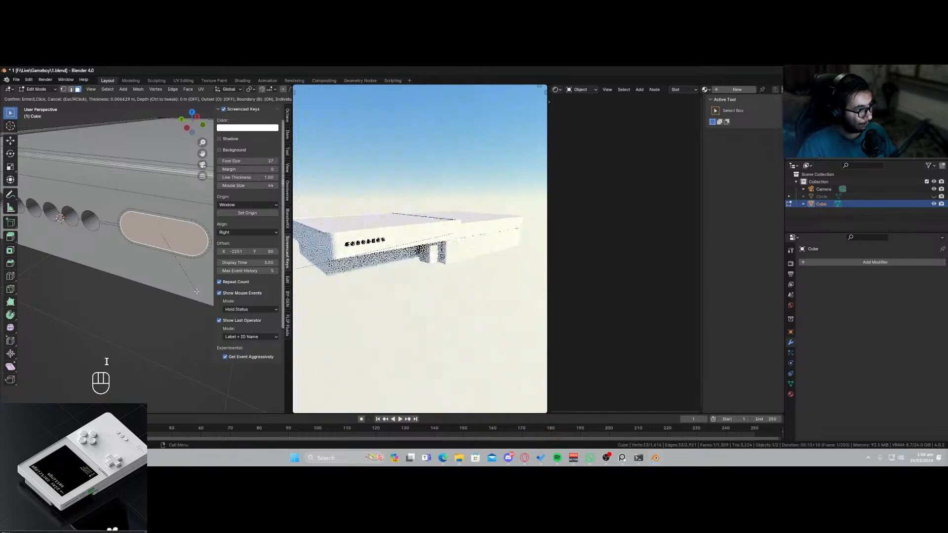
pyautogui.click(181, 276)
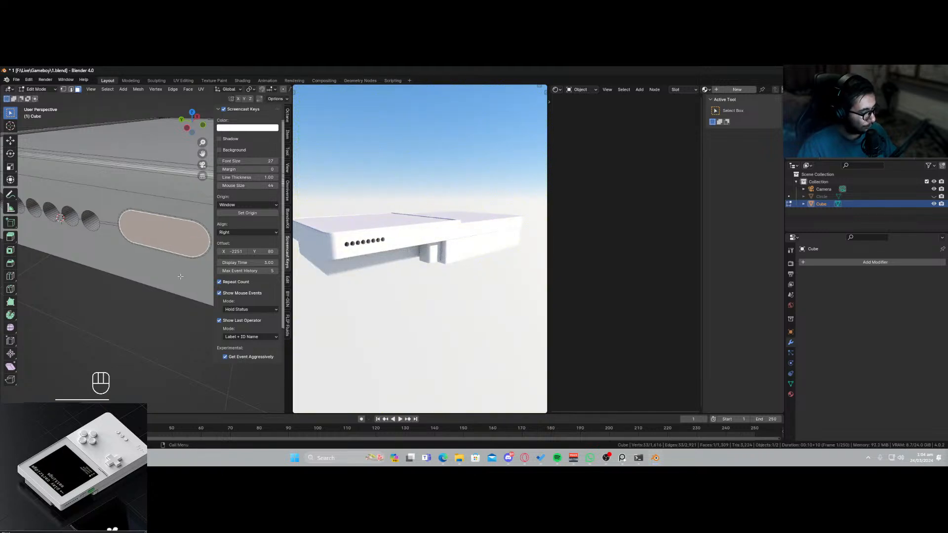
# Push the inset capsule face about 0.075 m along X into the body to form a recess, and return to Object Mode.
pyautogui.press('g')
pyautogui.press('x')
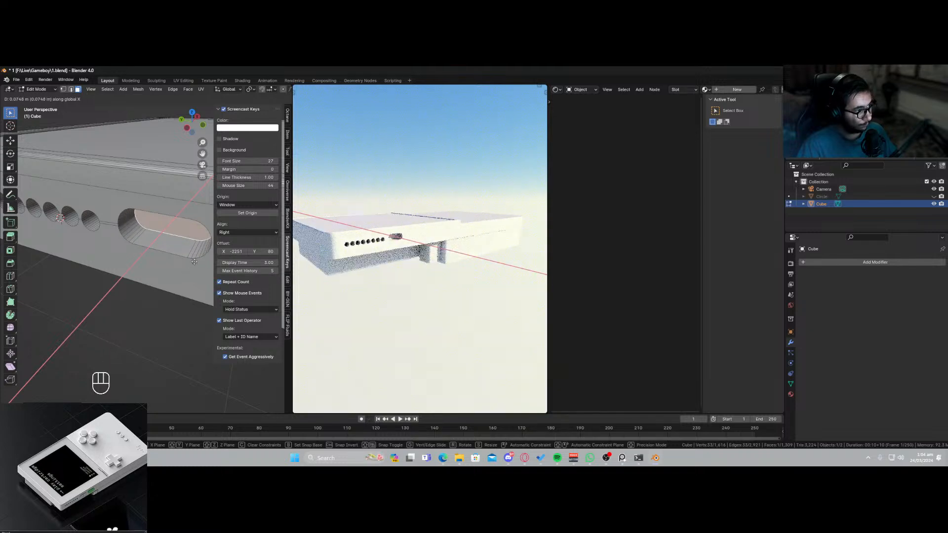
pyautogui.click(194, 262)
pyautogui.press('Tab')
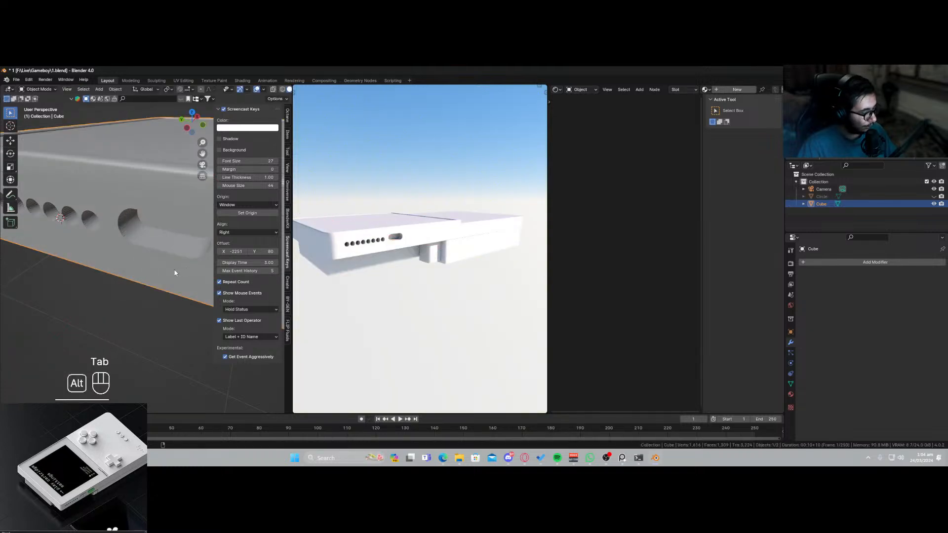
# Unhide the capsule and scale it to about 0.94 so it fits inside the recess with a small gap.
pyautogui.hotkey('alt', 'h')
pyautogui.press('s')
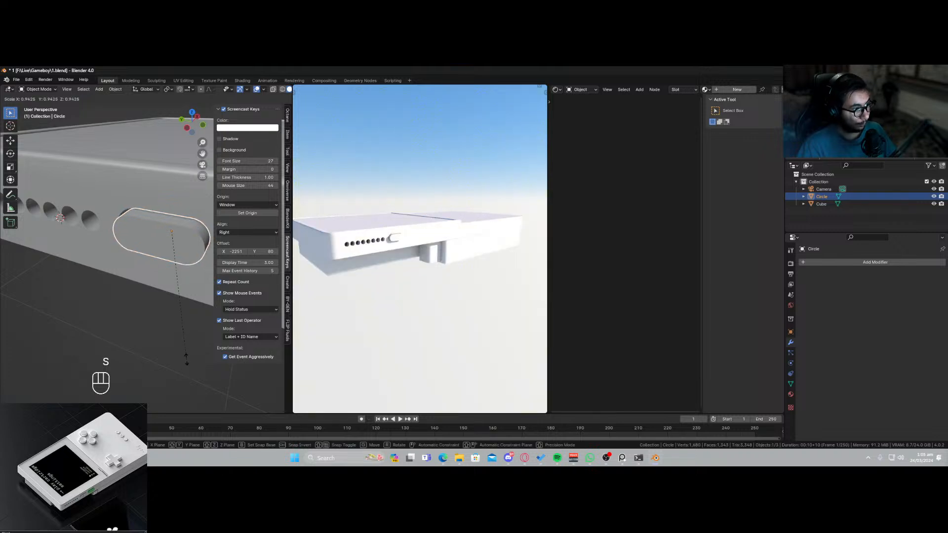
pyautogui.click(186, 359)
pyautogui.moveTo(186, 359); pyautogui.dragTo(143, 326, button='middle')
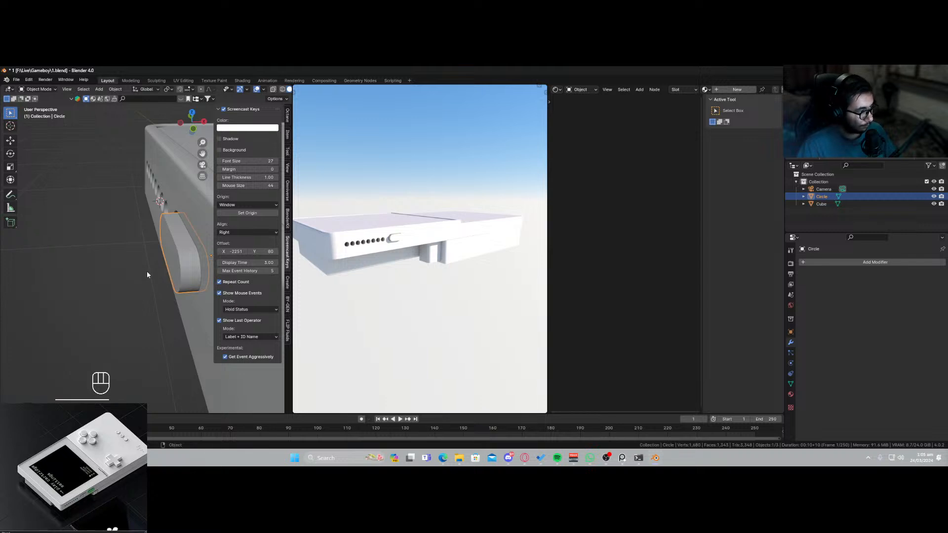
pyautogui.moveTo(146, 272)
pyautogui.mouseDown(button='middle')
pyautogui.moveTo(181, 285)
pyautogui.moveTo(170, 271)
pyautogui.moveTo(158, 276)
pyautogui.mouseUp(button='middle')
# Add a loop cut across the straight upper side of the capsule in Edit Mode.
pyautogui.press('Tab')
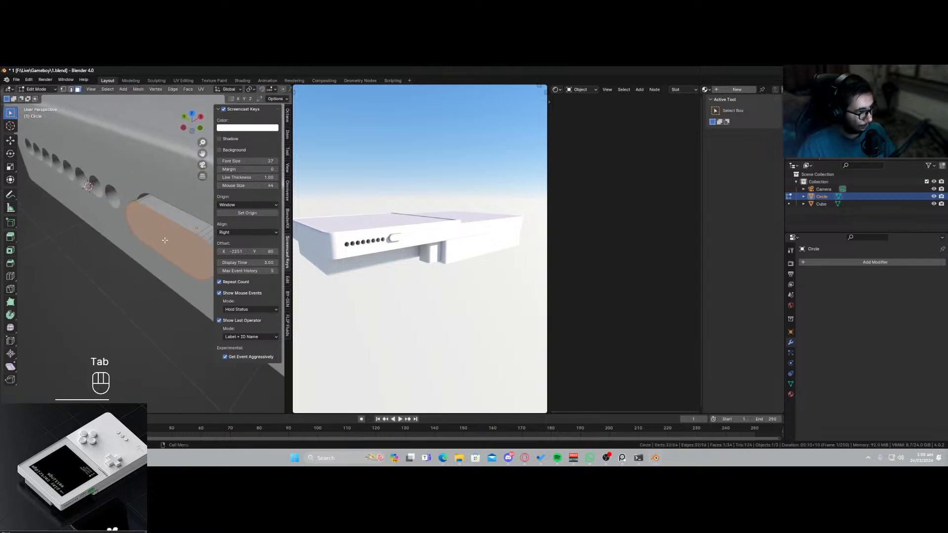
pyautogui.hotkey('ctrl', 'r')
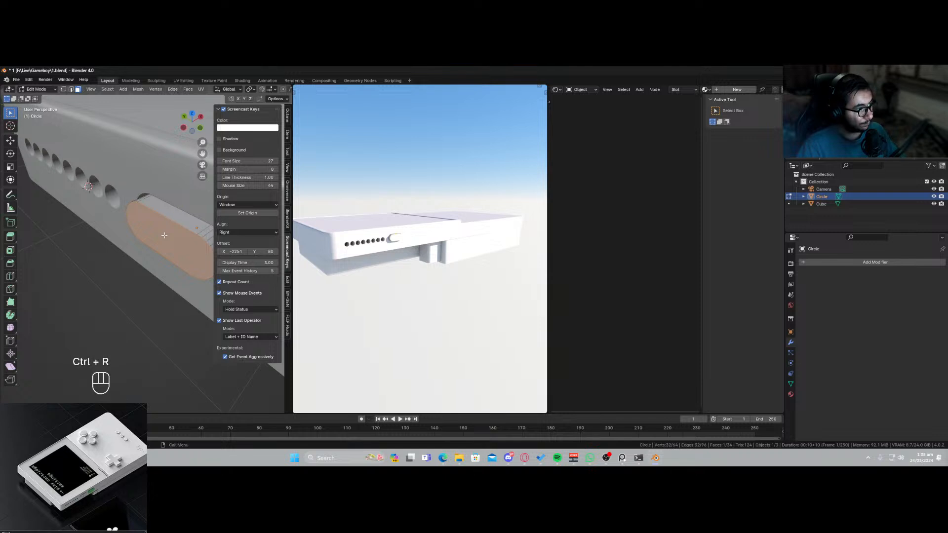
pyautogui.moveTo(149, 252); pyautogui.dragTo(167, 243, button='middle')
pyautogui.hotkey('ctrl', 'r')
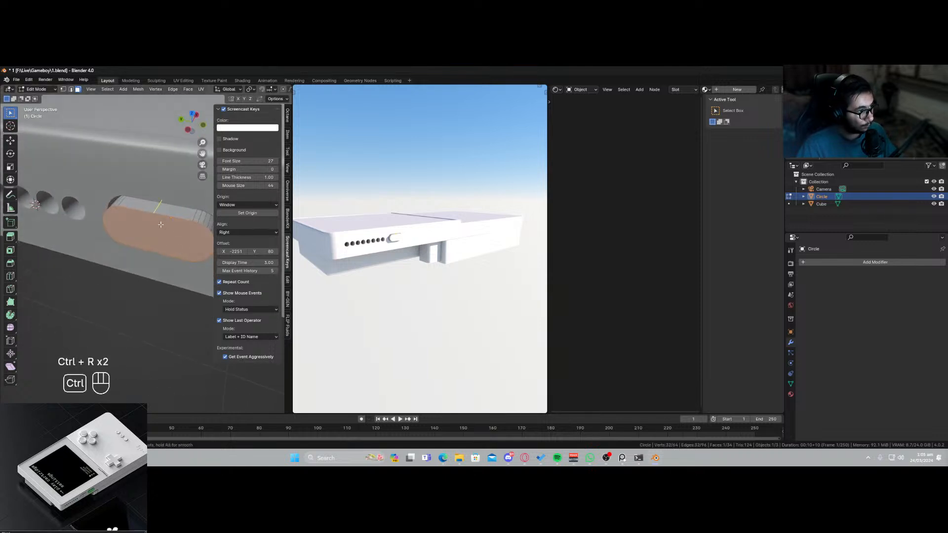
pyautogui.click(161, 225)
pyautogui.click(160, 225)
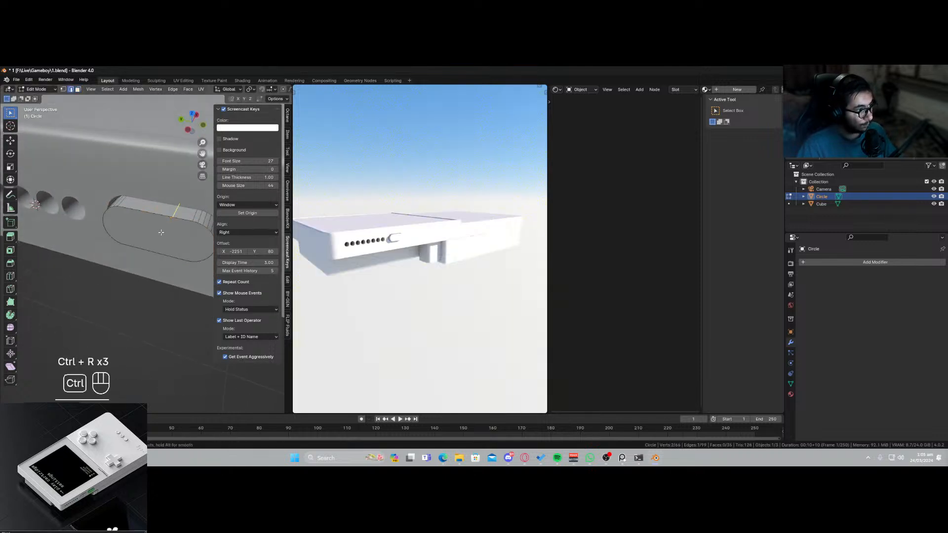
# Try a shifted loop cut on the straight lower side of the capsule, inspect it from below, and undo it.
pyautogui.hotkey('ctrl', 'r')
pyautogui.click(154, 253)
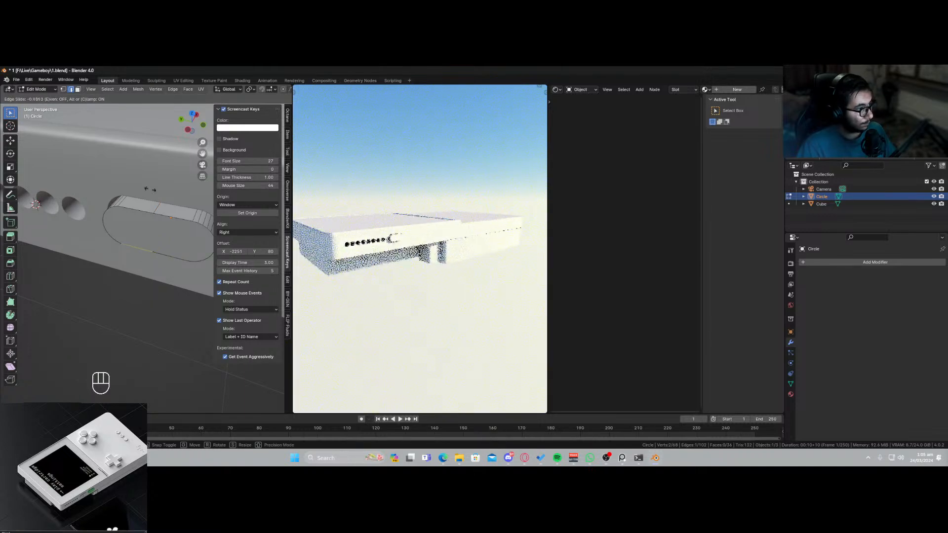
pyautogui.click(87, 151)
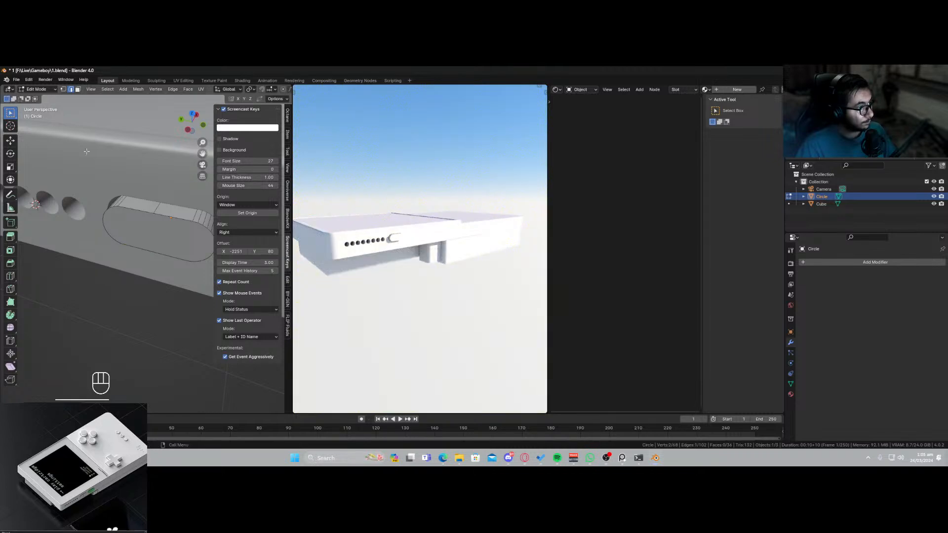
pyautogui.press('Tab')
pyautogui.moveTo(155, 265); pyautogui.dragTo(174, 256, button='middle')
pyautogui.press('Tab')
pyautogui.hotkey('ctrl', 'z')
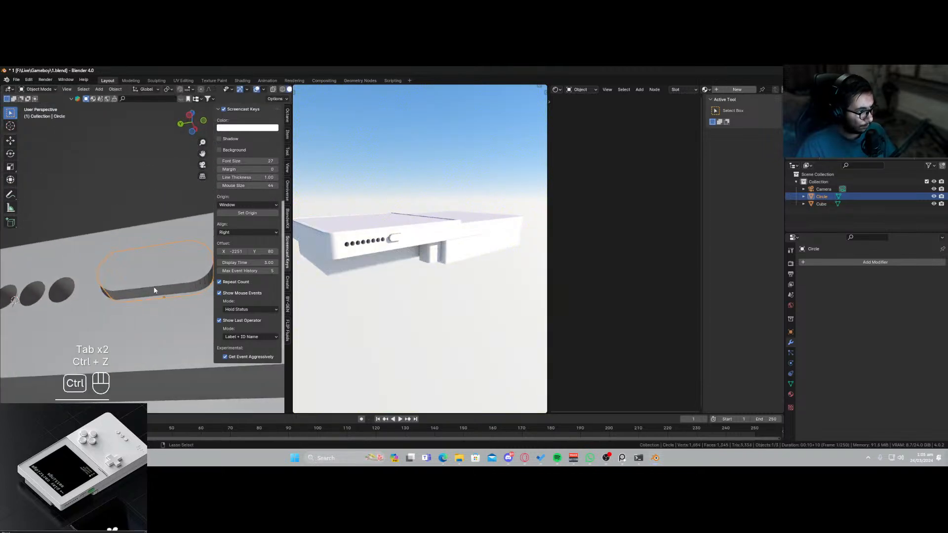
pyautogui.moveTo(156, 288); pyautogui.dragTo(175, 230, button='middle')
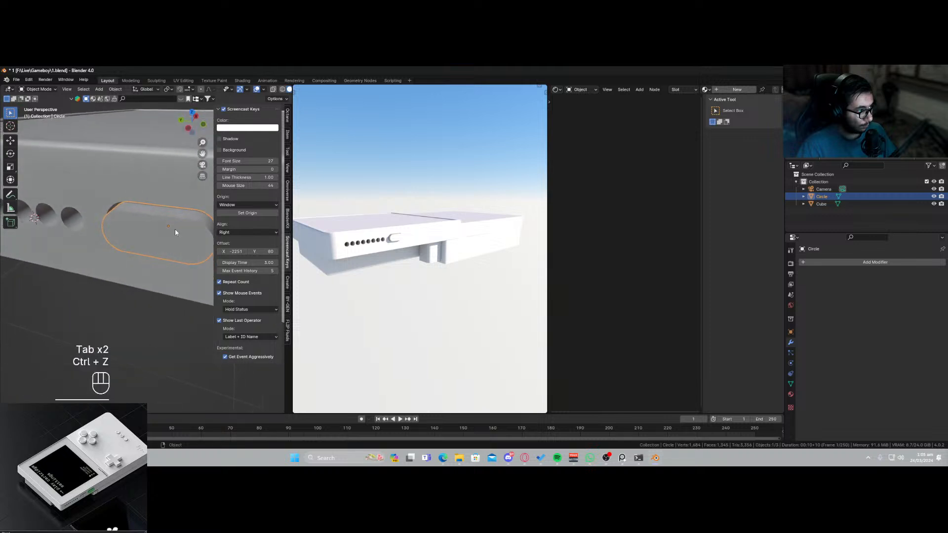
pyautogui.hotkey('ctrl', 'z')
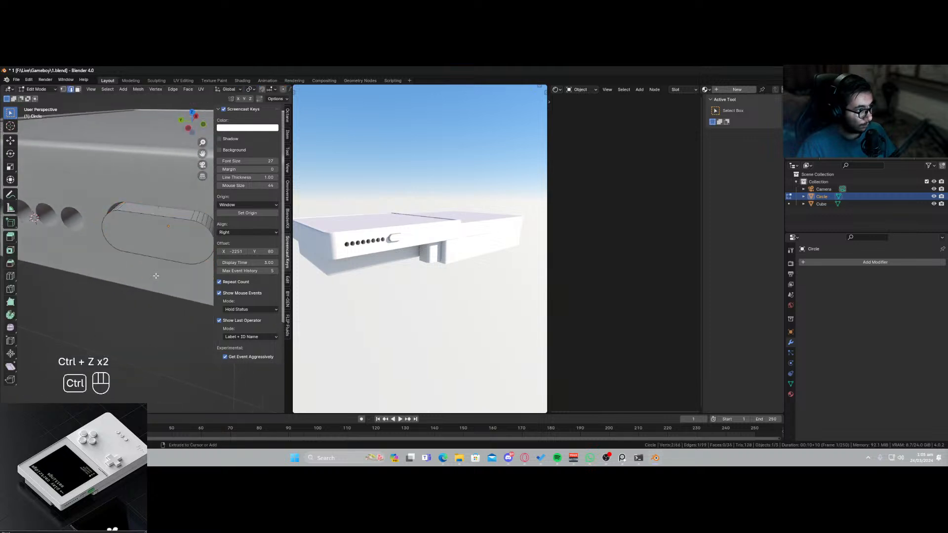
# Add a centred loop cut across the straight lower side of the capsule, without sliding it.
pyautogui.moveTo(156, 275); pyautogui.dragTo(149, 297, button='middle')
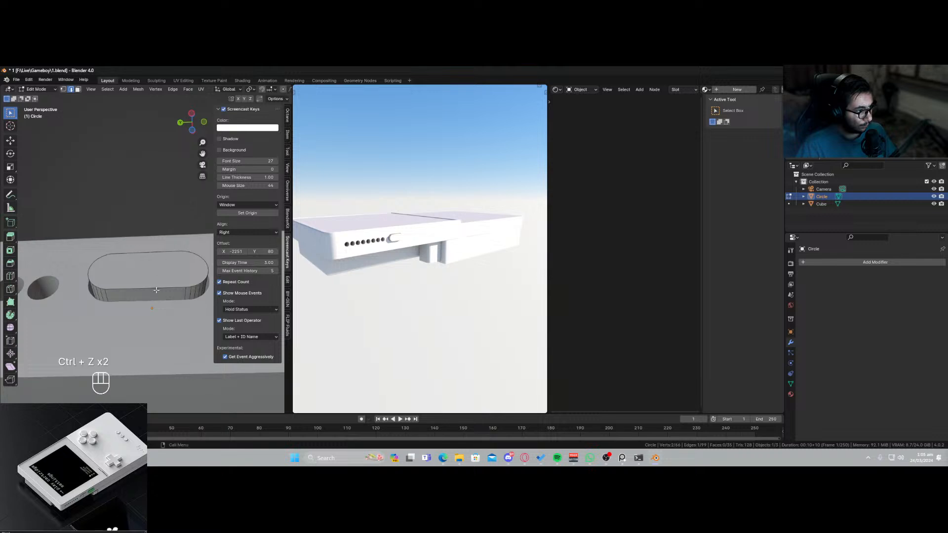
pyautogui.hotkey('ctrl', 'r')
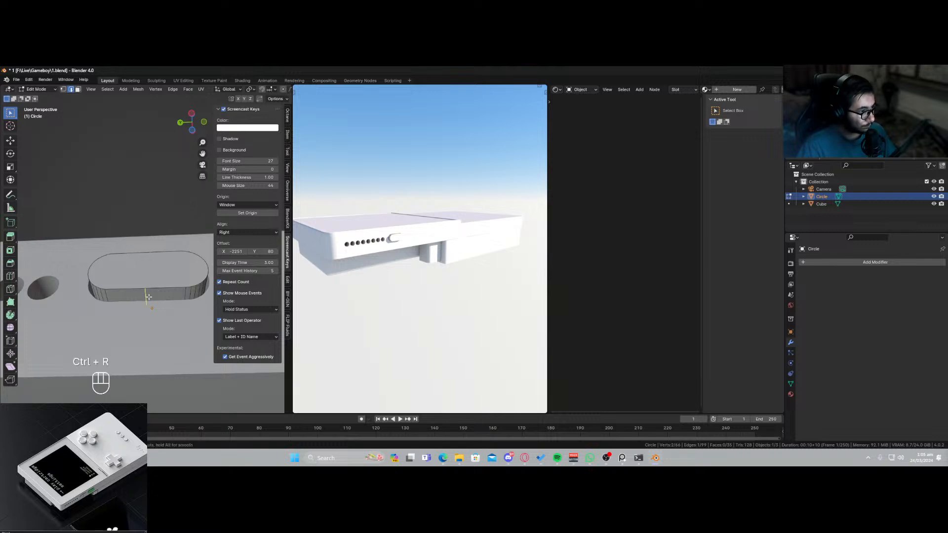
pyautogui.click(149, 297)
pyautogui.rightClick(150, 296)
# Join the upper and lower midpoint vertices on the capsule's front face with an edge that splits the face.
pyautogui.moveTo(150, 297); pyautogui.dragTo(146, 334, button='middle')
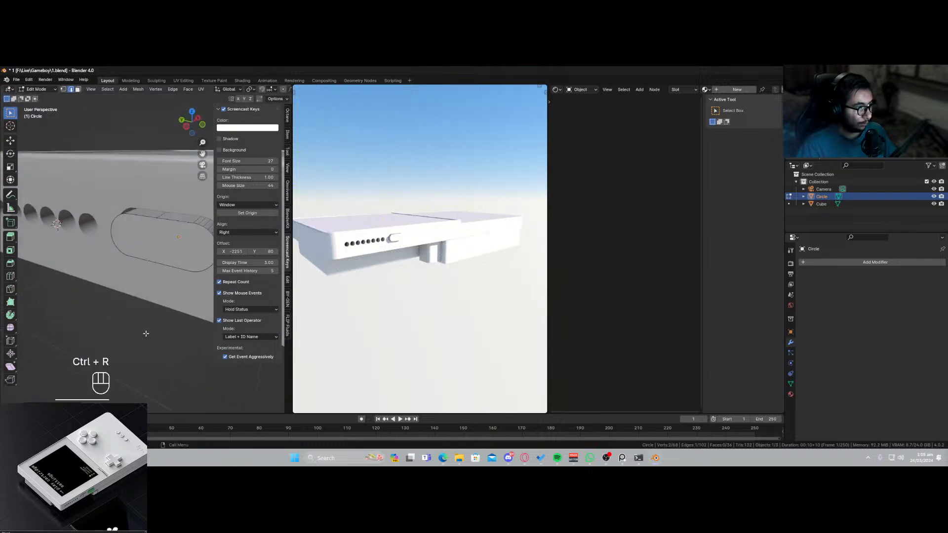
pyautogui.click(63, 90)
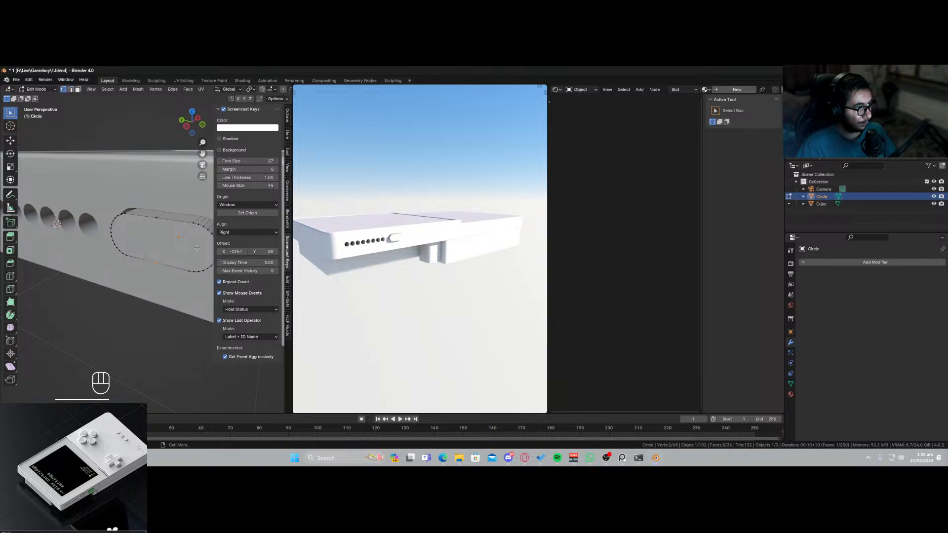
pyautogui.keyDown('shift'); pyautogui.click(156, 218); pyautogui.keyUp('shift')
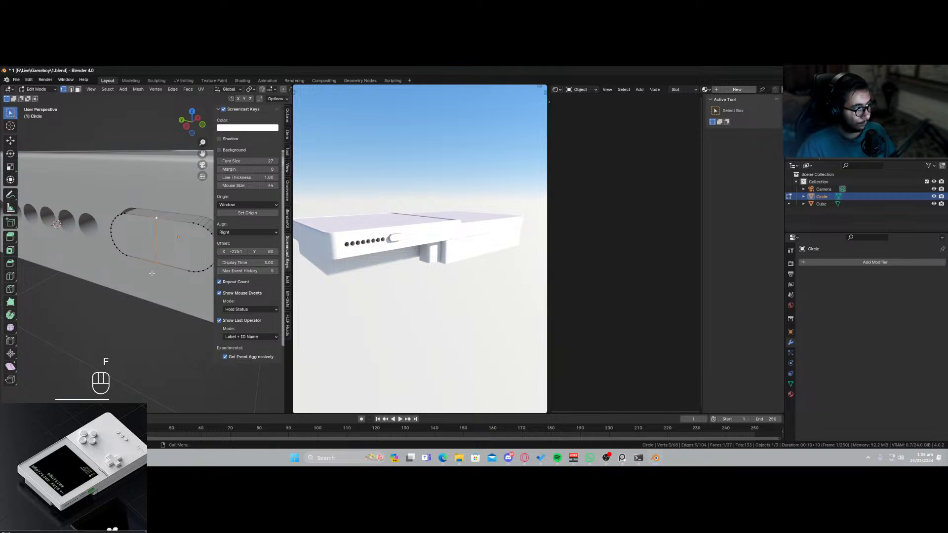
pyautogui.moveTo(135, 246); pyautogui.dragTo(101, 284, button='middle')
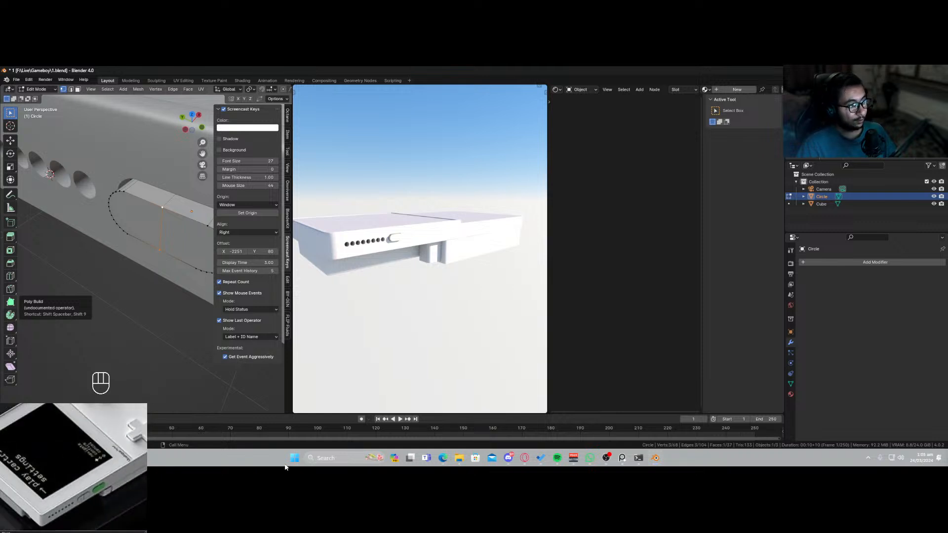
# Clear the vertex selection on the capsule and save the Blender file.
pyautogui.scroll(1, 183, 249)
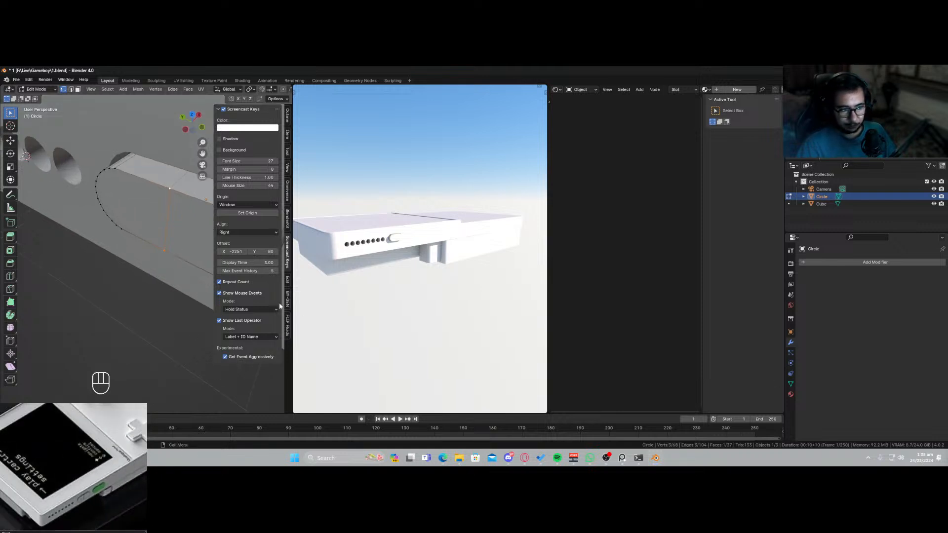
pyautogui.click(160, 286)
pyautogui.hotkey('ctrl', 's')
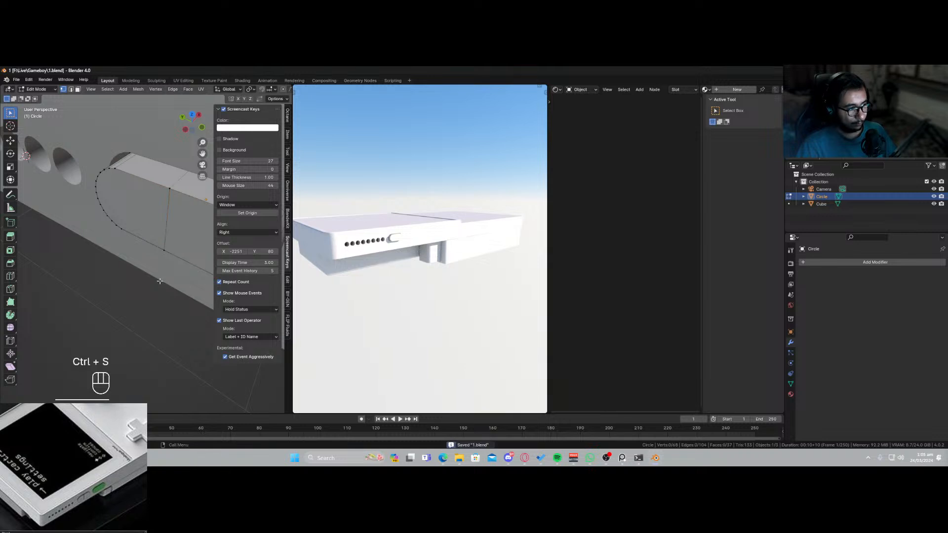
# Try an Offset Edge Slide on the edge dividing the capsule's front face, inspect it up close, and undo it.
pyautogui.click(71, 89)
pyautogui.click(169, 220)
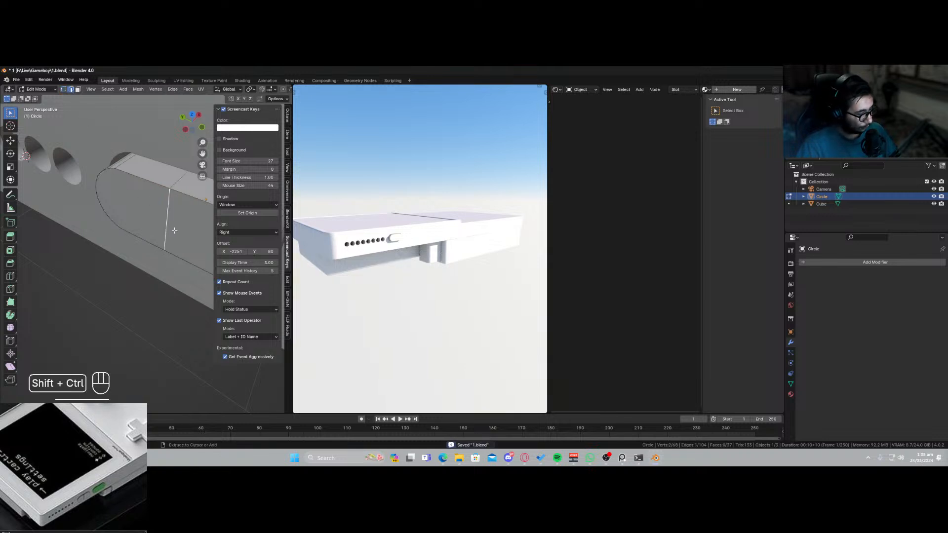
pyautogui.hotkey('shift', 'ctrl', 'r')
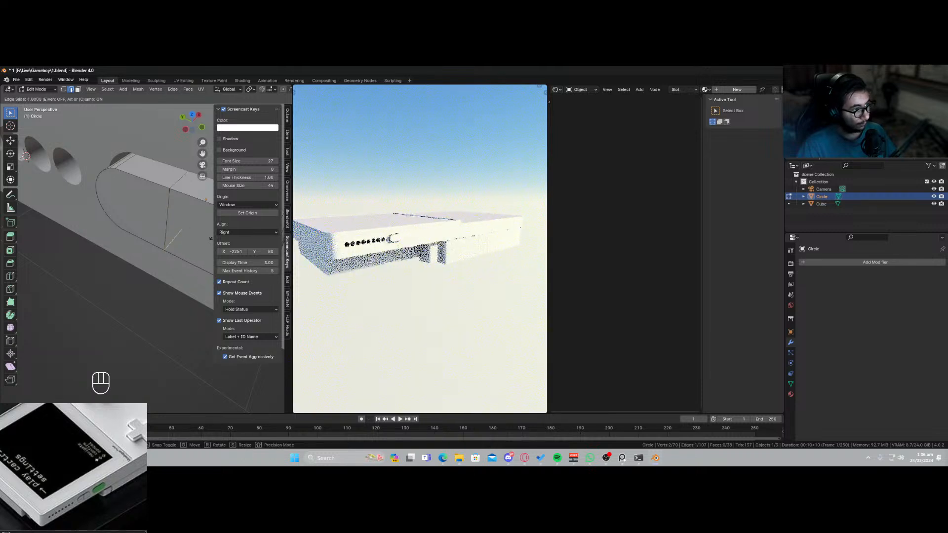
pyautogui.press('Escape')
pyautogui.moveTo(173, 248); pyautogui.dragTo(187, 236, button='middle')
pyautogui.scroll(2, 134, 259)
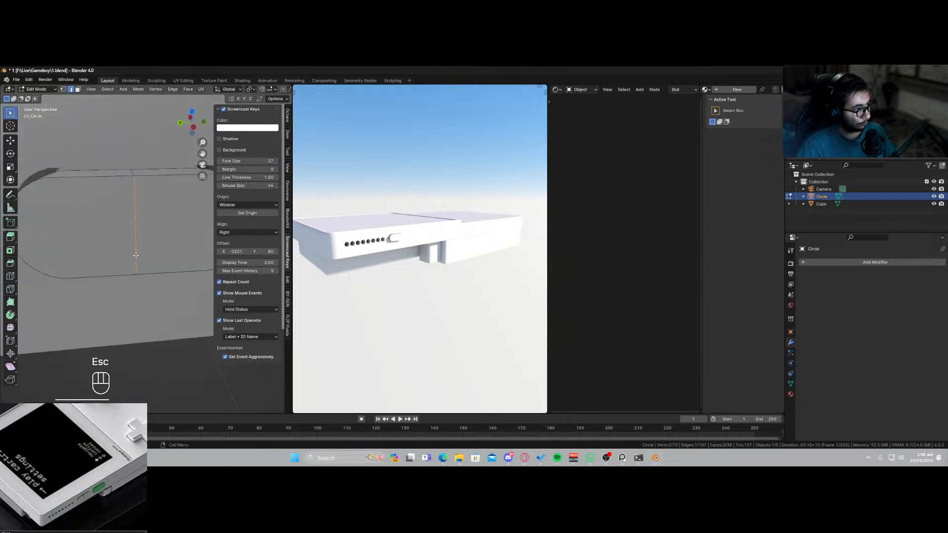
pyautogui.scroll(2, 136, 256)
pyautogui.hotkey('ctrl', 'z')
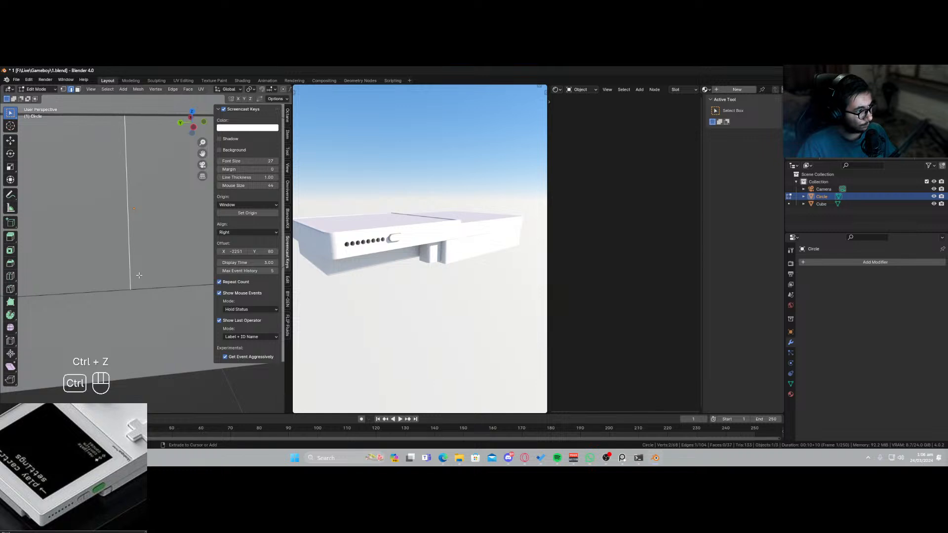
# Retry the Offset Edge Slide on the capsule's dividing edge and cancel the slide.
pyautogui.hotkey('ctrl', 'shift', 'r')
pyautogui.click(140, 259)
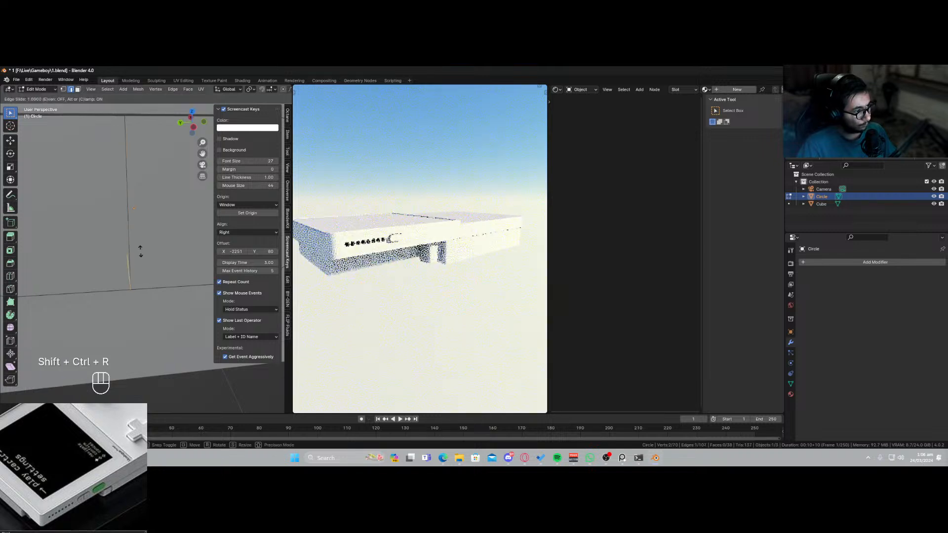
pyautogui.press('Escape')
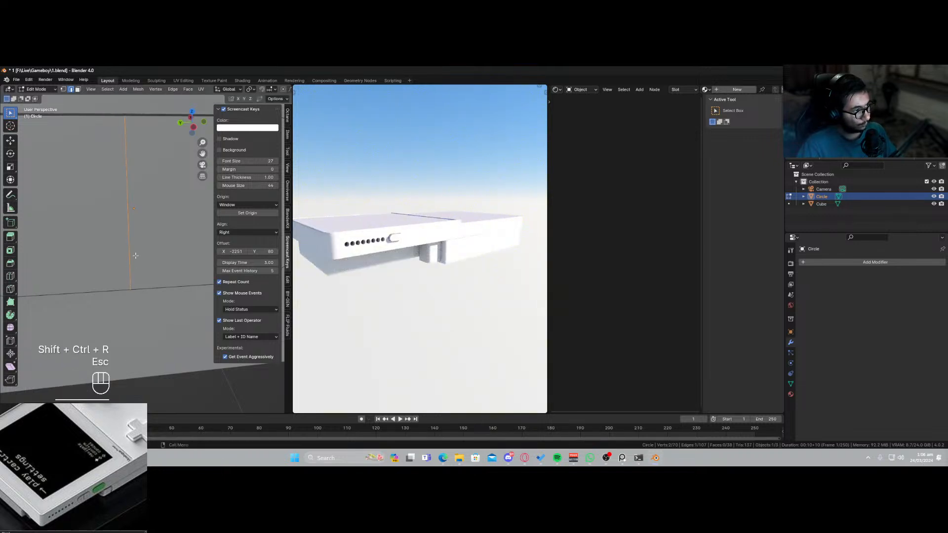
pyautogui.click(134, 260)
# Select the capsule's whole front face in face mode and delete it, opening up the capsule.
pyautogui.click(79, 104)
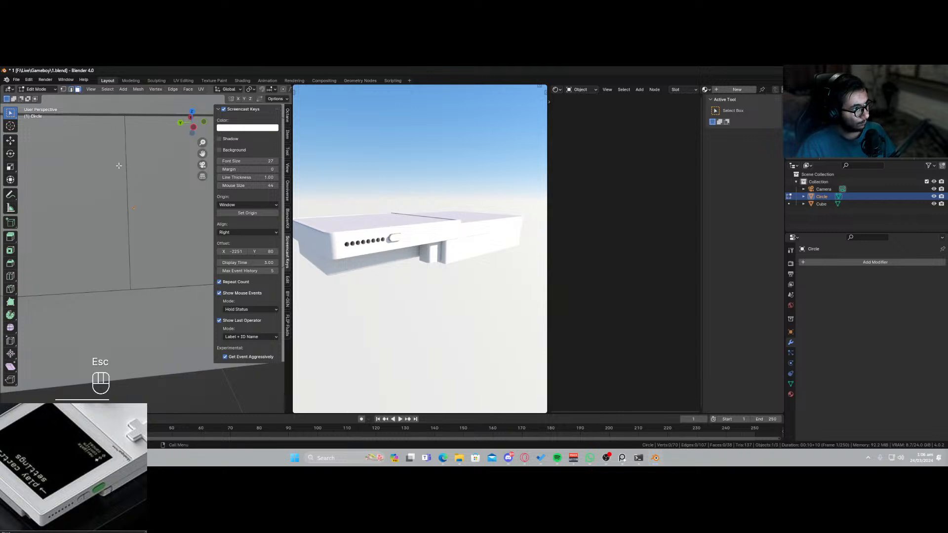
pyautogui.scroll(-5, 136, 225)
pyautogui.keyDown('shift'); pyautogui.moveTo(136, 226); pyautogui.dragTo(105, 235, button='middle'); pyautogui.keyUp('shift')
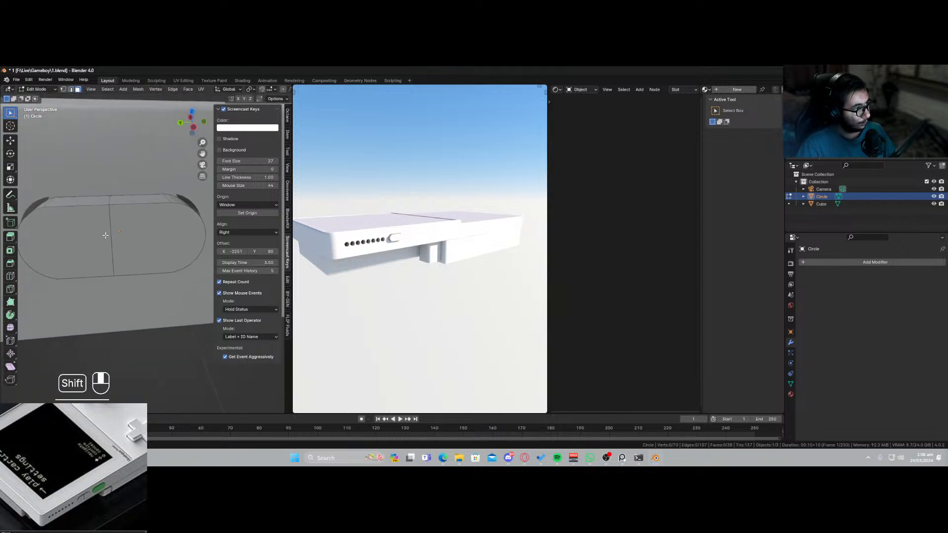
pyautogui.click(62, 207)
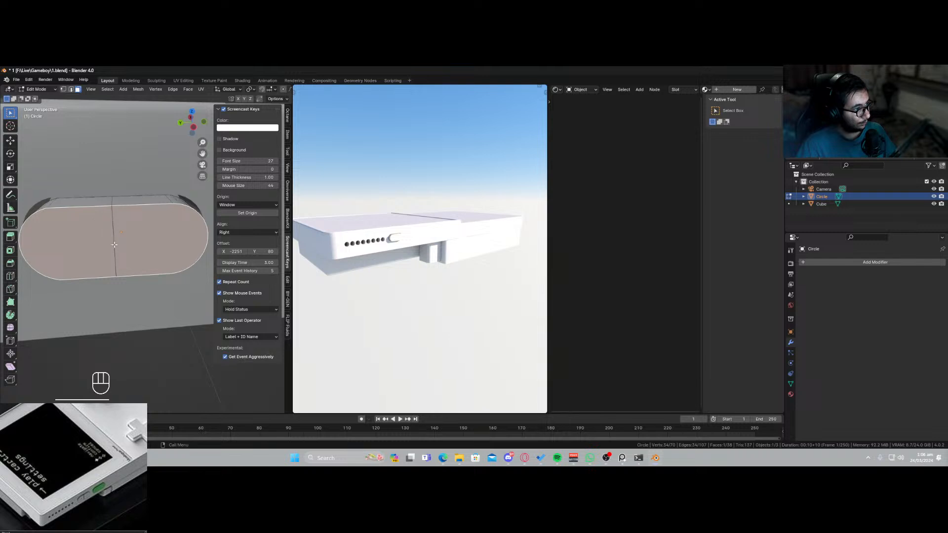
pyautogui.moveTo(114, 244); pyautogui.dragTo(122, 254, button='middle')
pyautogui.press('x')
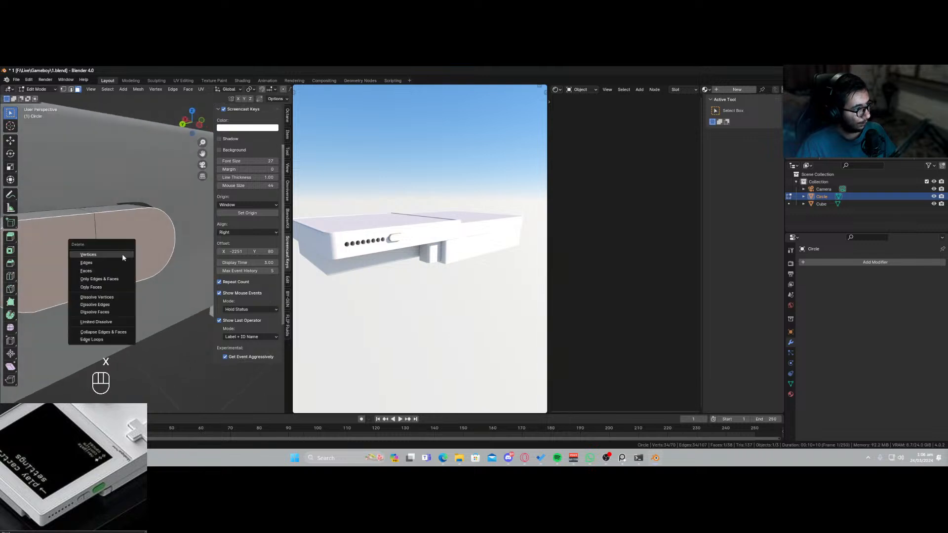
pyautogui.click(118, 268)
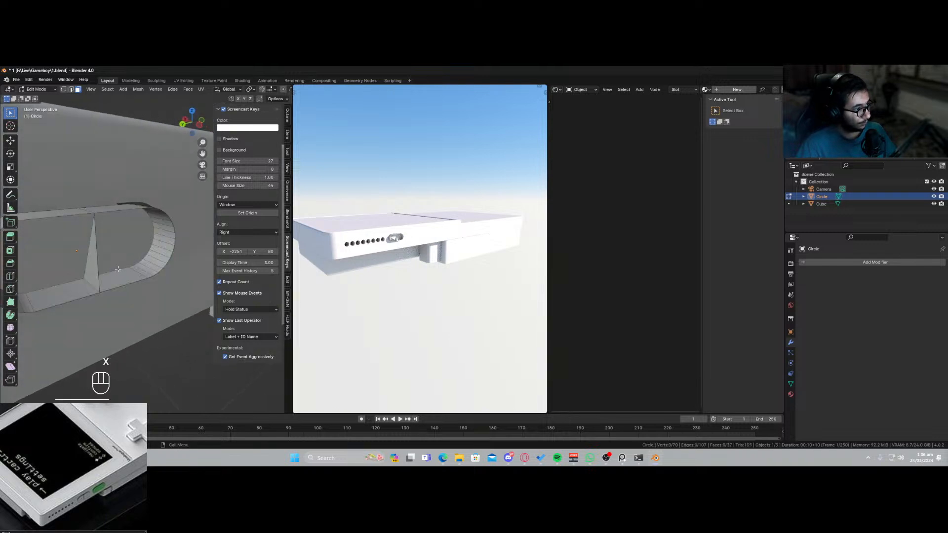
pyautogui.moveTo(118, 269); pyautogui.dragTo(106, 232, button='middle')
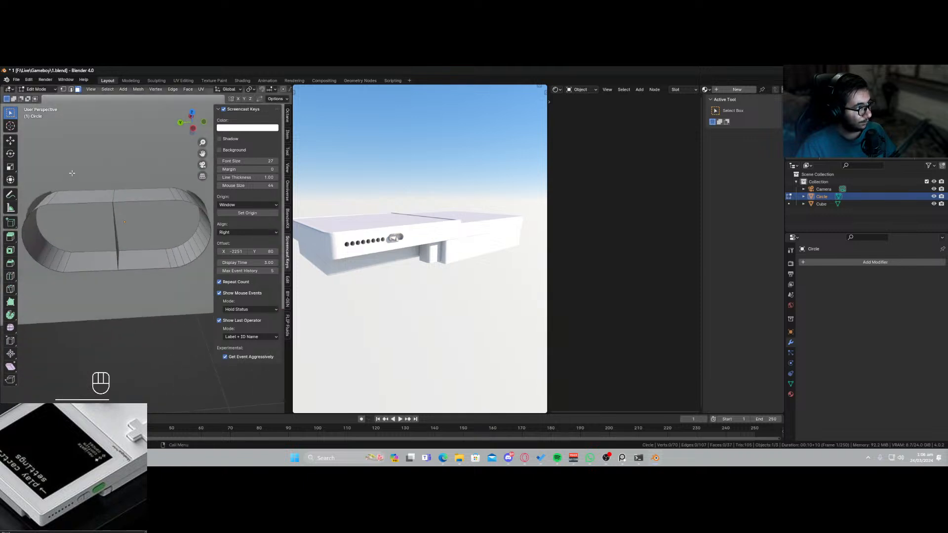
# Fill the left half of the capsule's open front with a face, from its outer rim edges to the dividing edge.
pyautogui.click(71, 89)
pyautogui.click(98, 203)
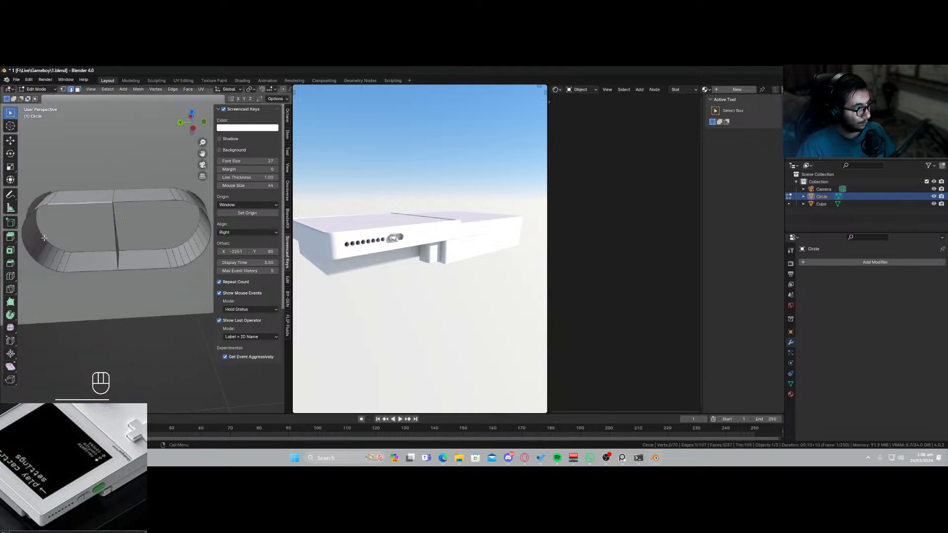
pyautogui.keyDown('ctrl'); pyautogui.click(94, 271); pyautogui.keyUp('ctrl')
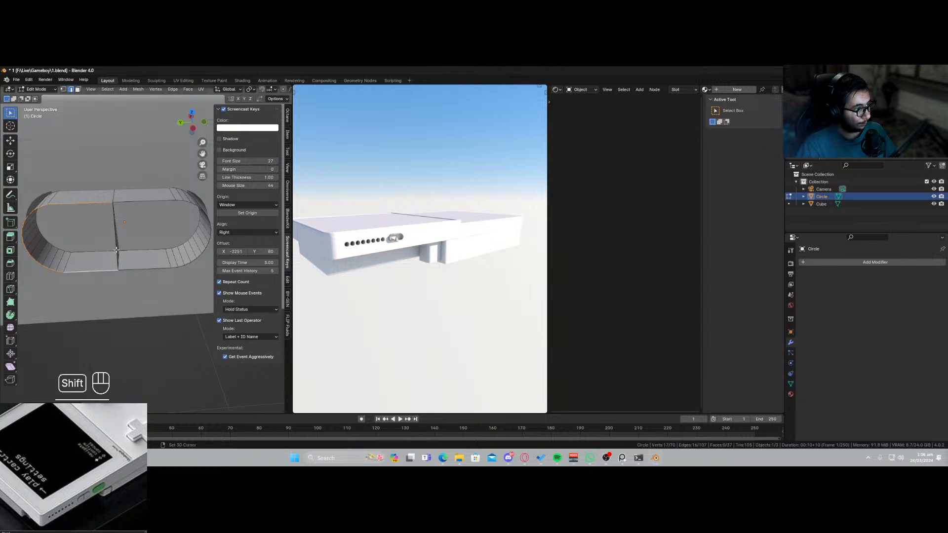
pyautogui.press('f')
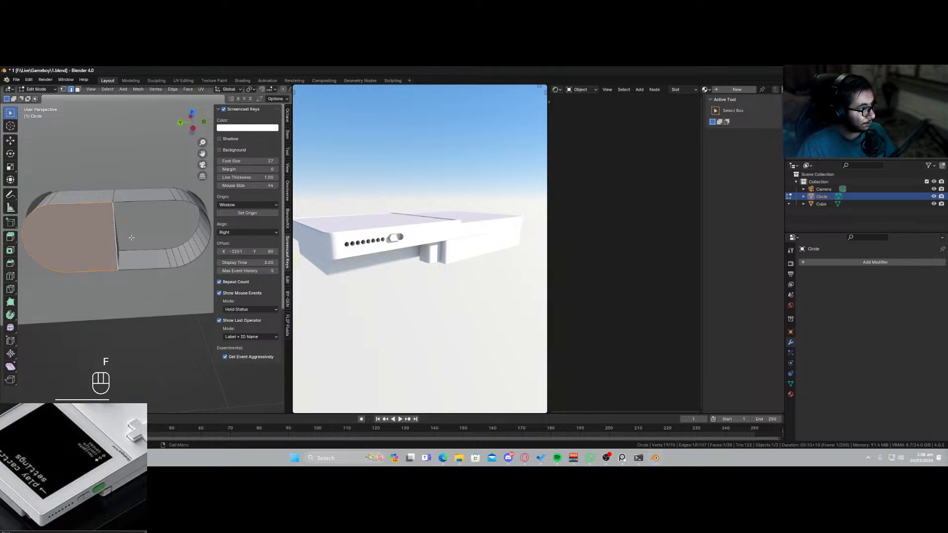
# Select the dividing edge and the rim edges around the capsule's right half, and fill them with a face.
pyautogui.click(117, 227)
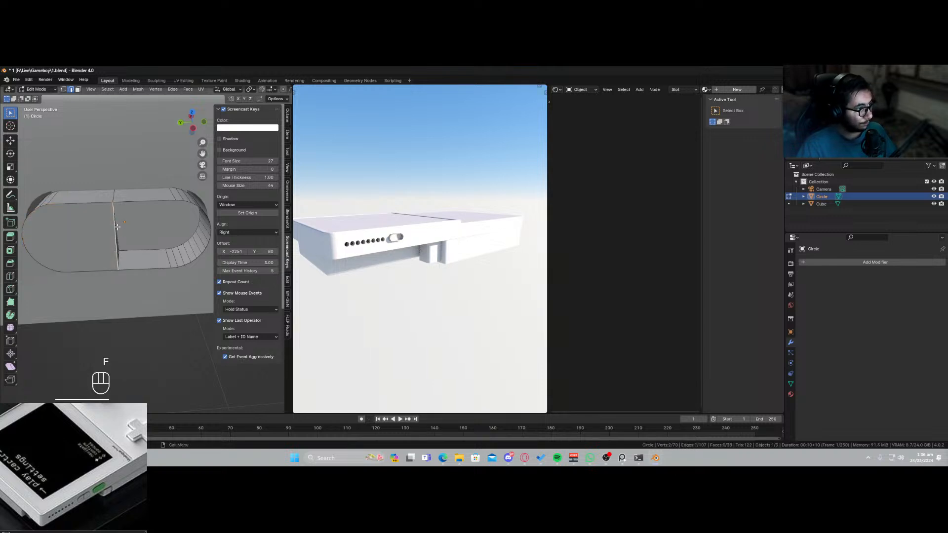
pyautogui.keyDown('ctrl'); pyautogui.click(151, 202); pyautogui.keyUp('ctrl')
pyautogui.keyDown('ctrl'); pyautogui.click(162, 270); pyautogui.keyUp('ctrl')
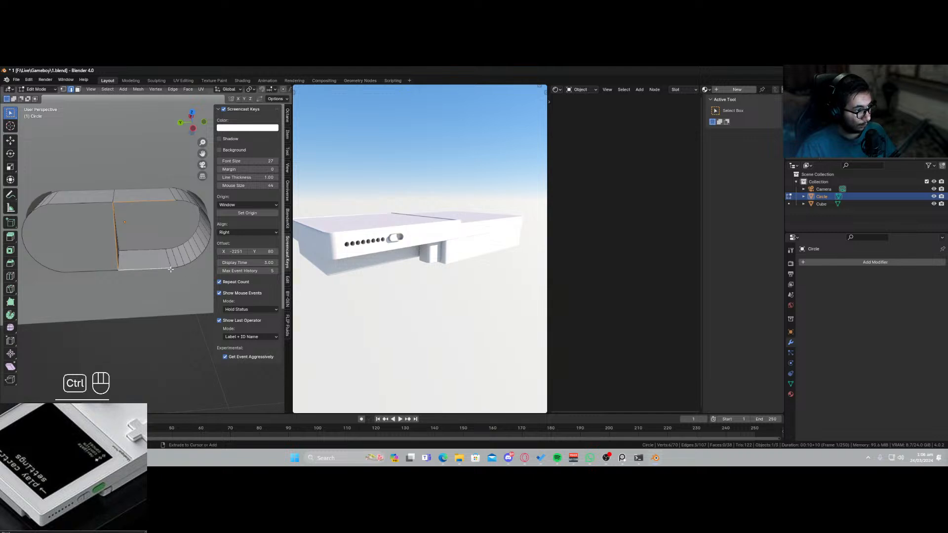
pyautogui.keyDown('ctrl'); pyautogui.click(181, 266); pyautogui.keyUp('ctrl')
pyautogui.keyDown('ctrl'); pyautogui.click(190, 200); pyautogui.keyUp('ctrl')
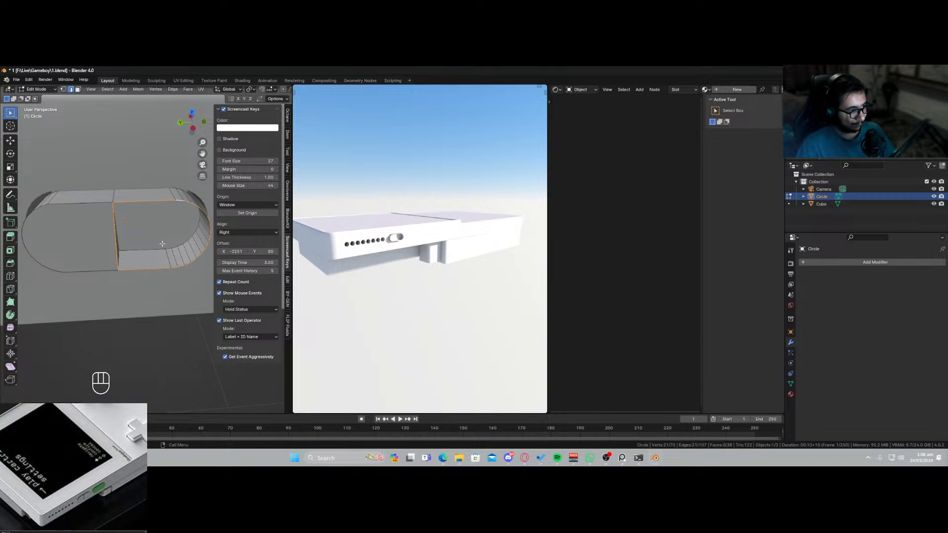
pyautogui.press('f')
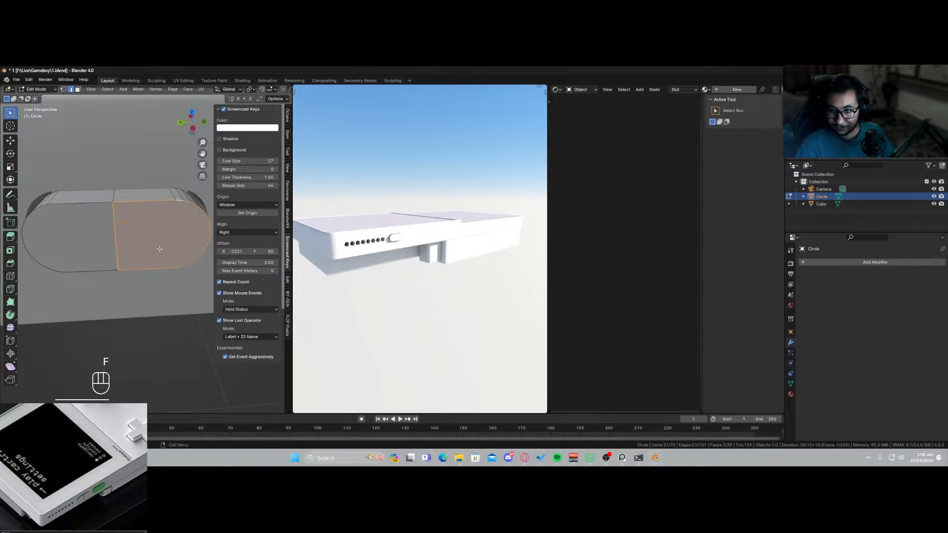
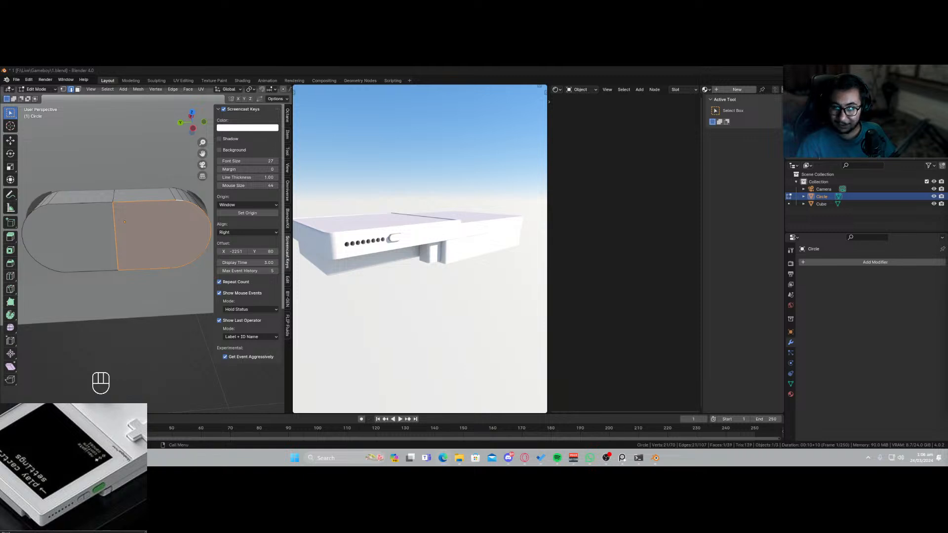
# Try an Offset Edge Slide on the edge between the two newly filled halves and cancel the slide.
pyautogui.click(135, 236)
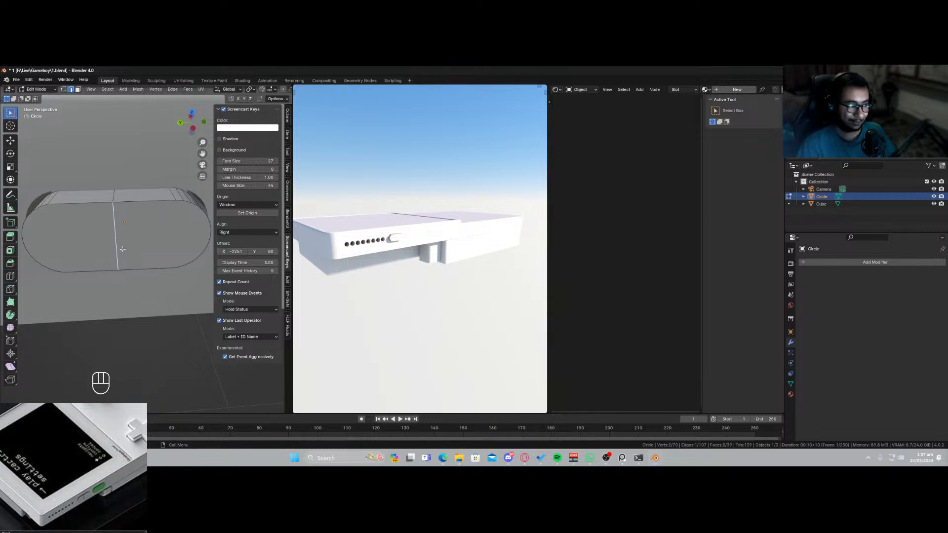
pyautogui.hotkey('shift', 'ctrl', 'r')
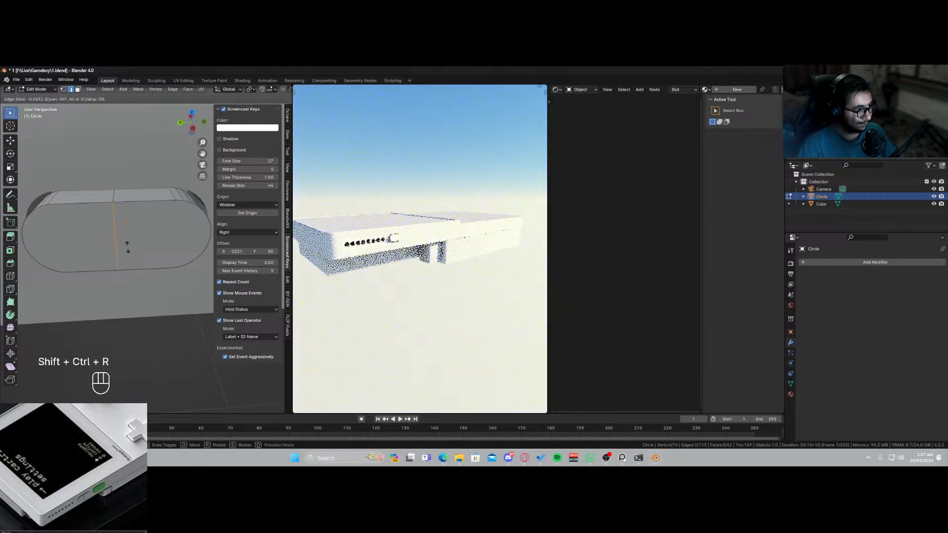
pyautogui.press('Escape')
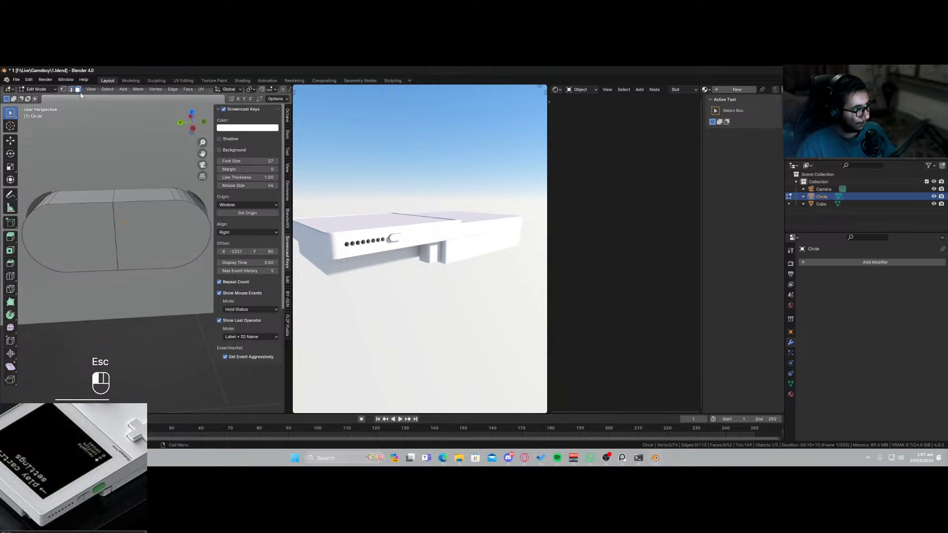
# Inset both halves of the capsule's front face with a thin border.
pyautogui.click(163, 232)
pyautogui.keyDown('shift'); pyautogui.click(69, 235); pyautogui.keyUp('shift')
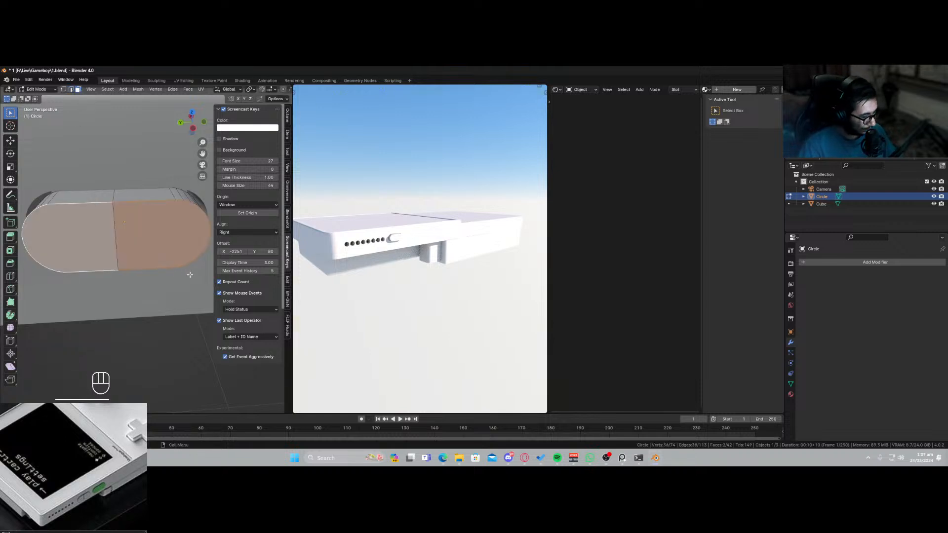
pyautogui.press('i')
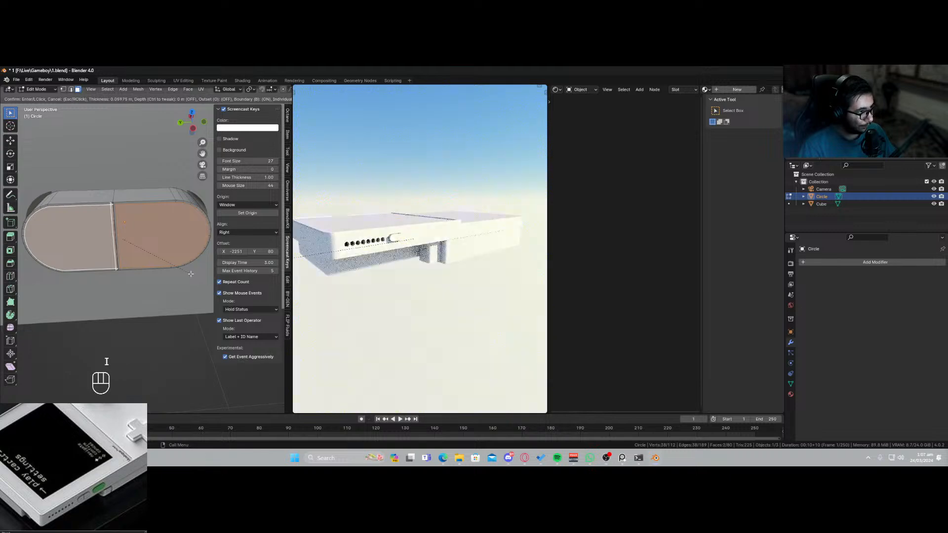
pyautogui.click(191, 274)
# Check the inset faces and narrow strips along the dividing edge, and undo the inset of both halves.
pyautogui.click(119, 252)
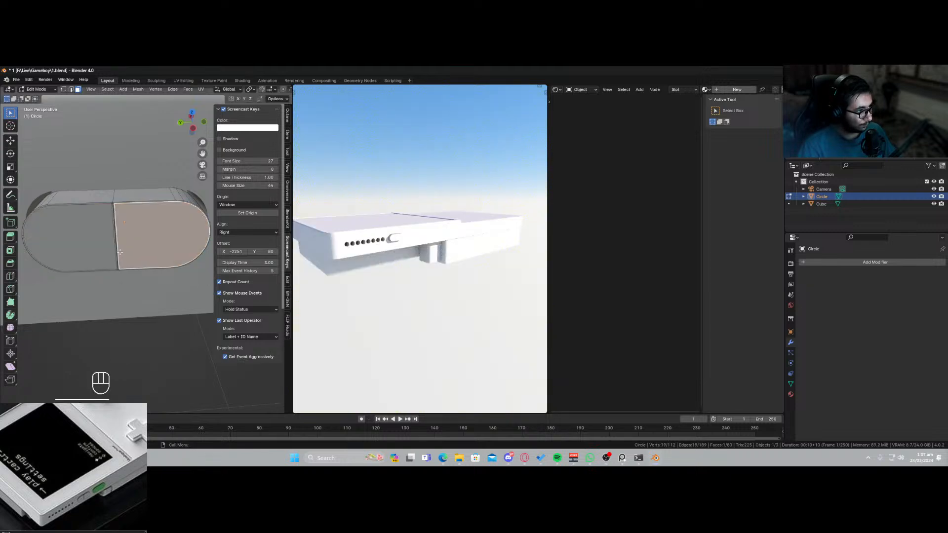
pyautogui.scroll(3, 119, 252)
pyautogui.keyDown('shift'); pyautogui.moveTo(52, 194); pyautogui.dragTo(83, 199, button='middle'); pyautogui.keyUp('shift')
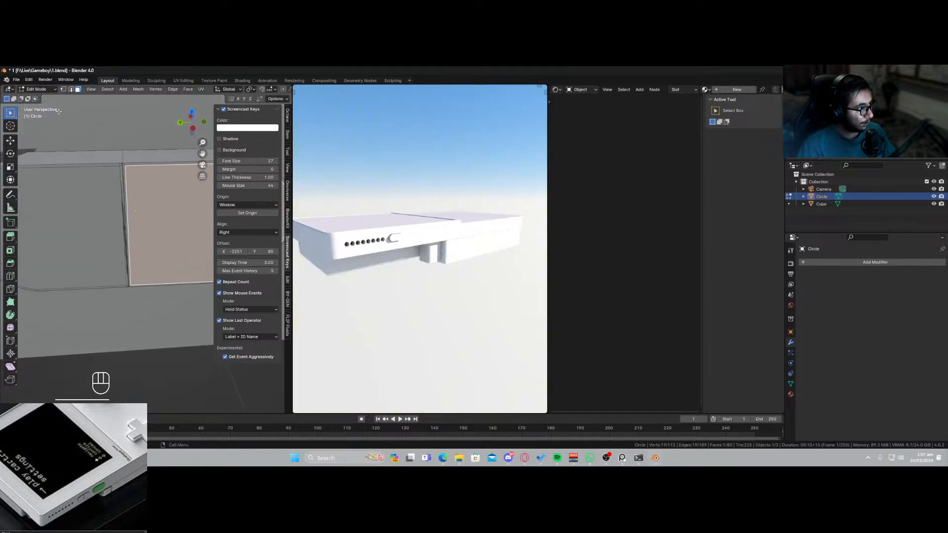
pyautogui.click(126, 178)
pyautogui.keyDown('shift'); pyautogui.click(120, 186); pyautogui.keyUp('shift')
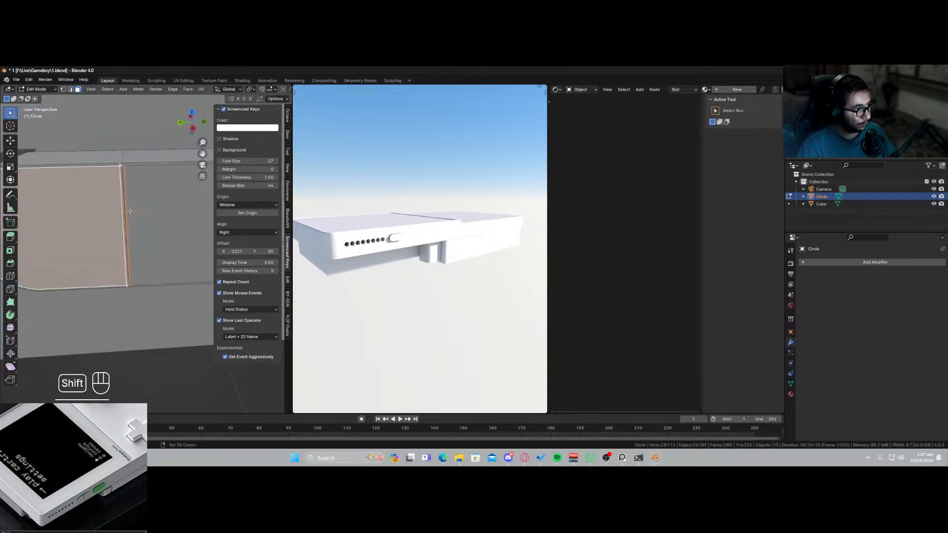
pyautogui.click(113, 214)
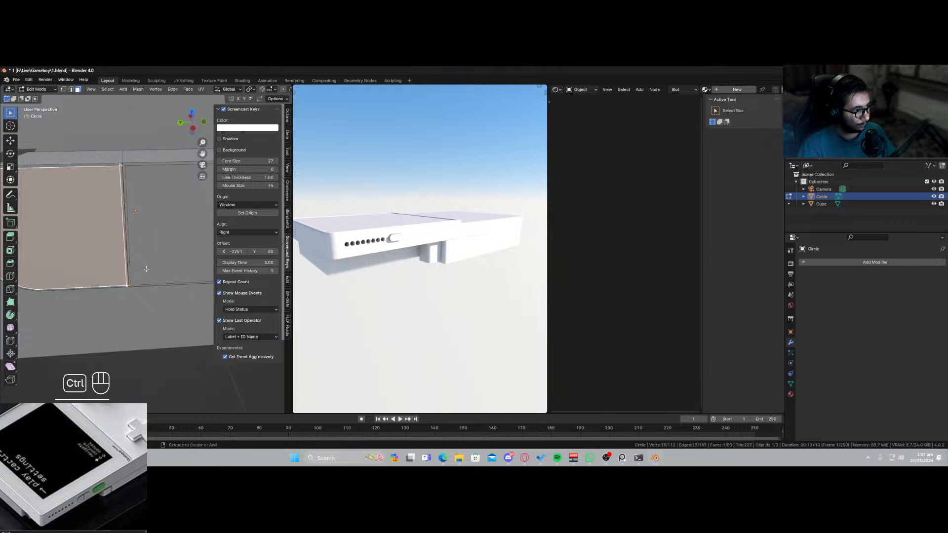
pyautogui.hotkey('ctrl', 'z')
pyautogui.hotkey('ctrl', 'z')
pyautogui.hotkey('ctrl', 'z')
pyautogui.hotkey('ctrl', 'z')
pyautogui.hotkey('ctrl', 'z')
pyautogui.hotkey('ctrl', 'z')
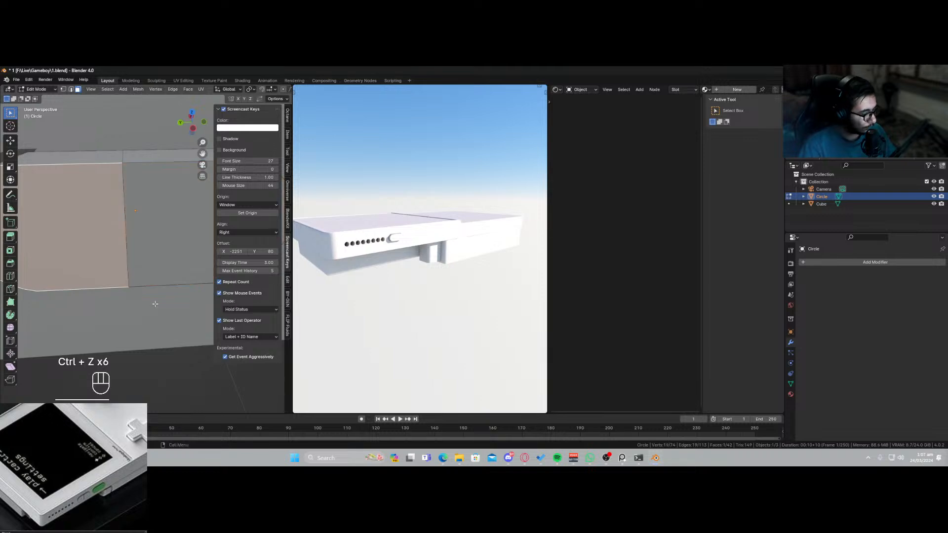
# Inset only the left half of the capsule's front face with a thin border and delete the inner face.
pyautogui.press('i')
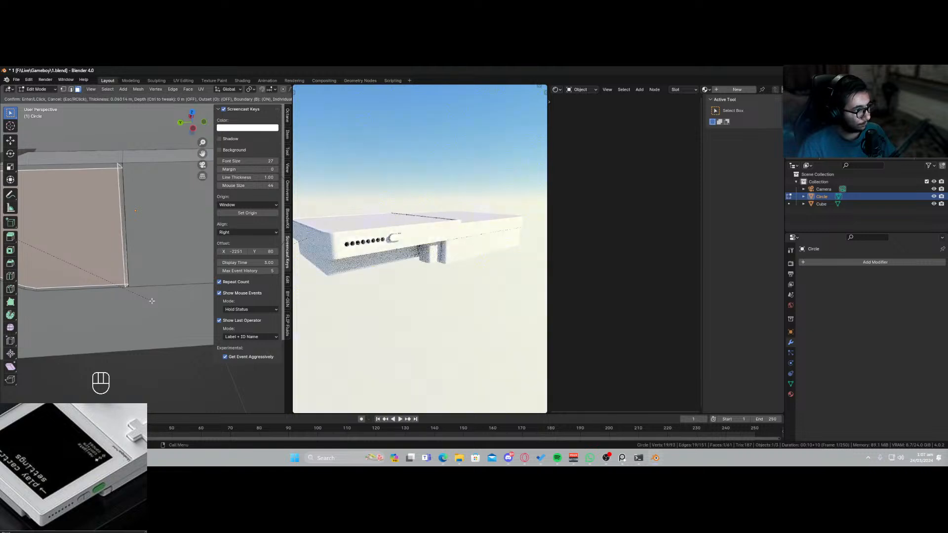
pyautogui.click(142, 294)
pyautogui.press('x')
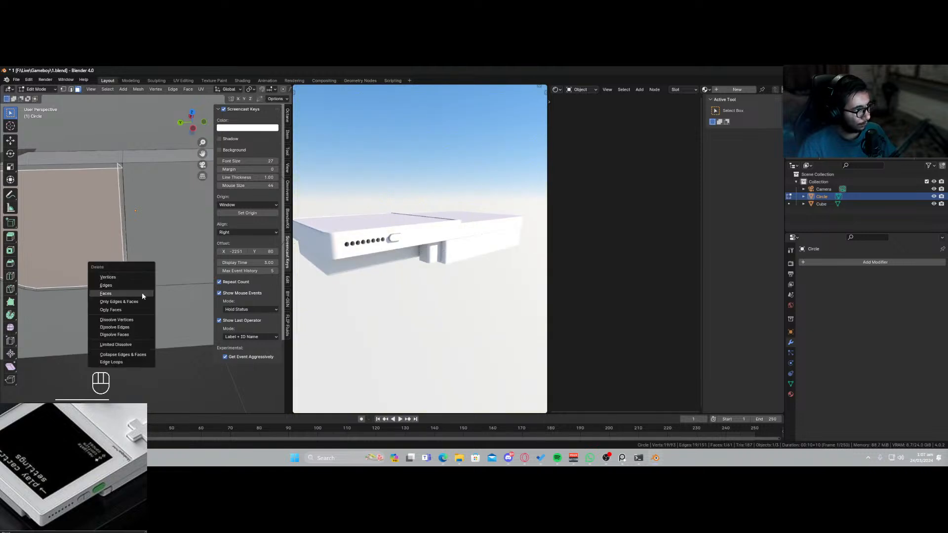
pyautogui.click(142, 292)
# Delete the narrow border strip along the dividing edge and check the remaining border at the opened left half of the capsule.
pyautogui.click(100, 224)
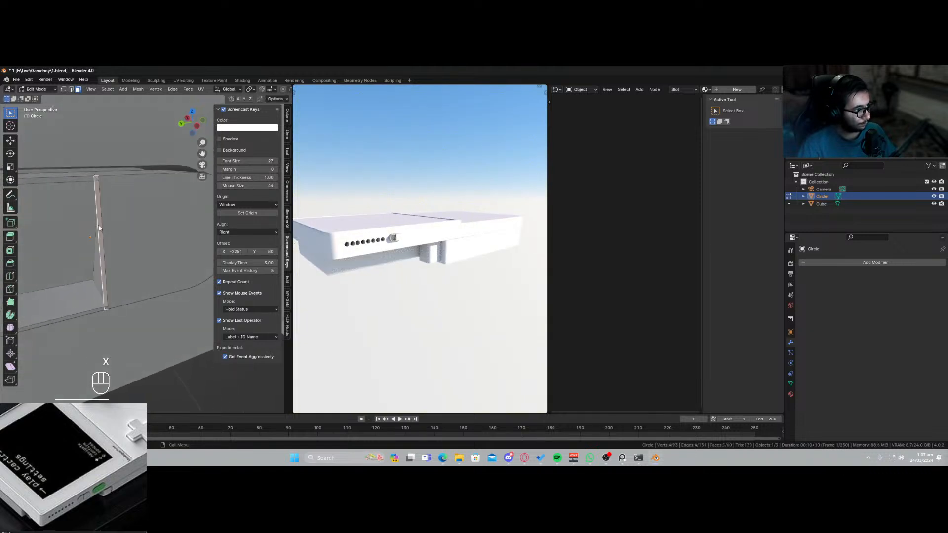
pyautogui.press('x')
pyautogui.click(100, 224)
pyautogui.hotkey('shift', '`')
pyautogui.click(95, 209)
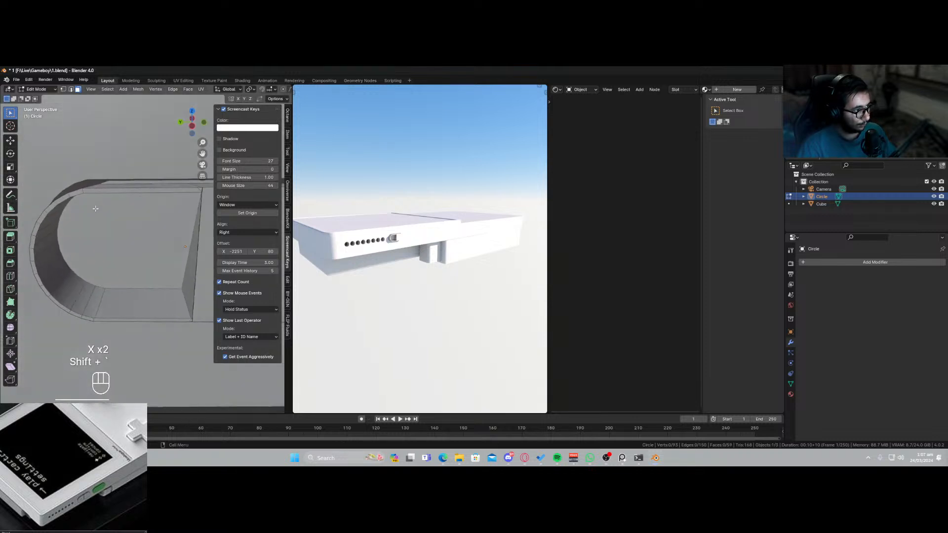
pyautogui.click(109, 193)
pyautogui.click(169, 191)
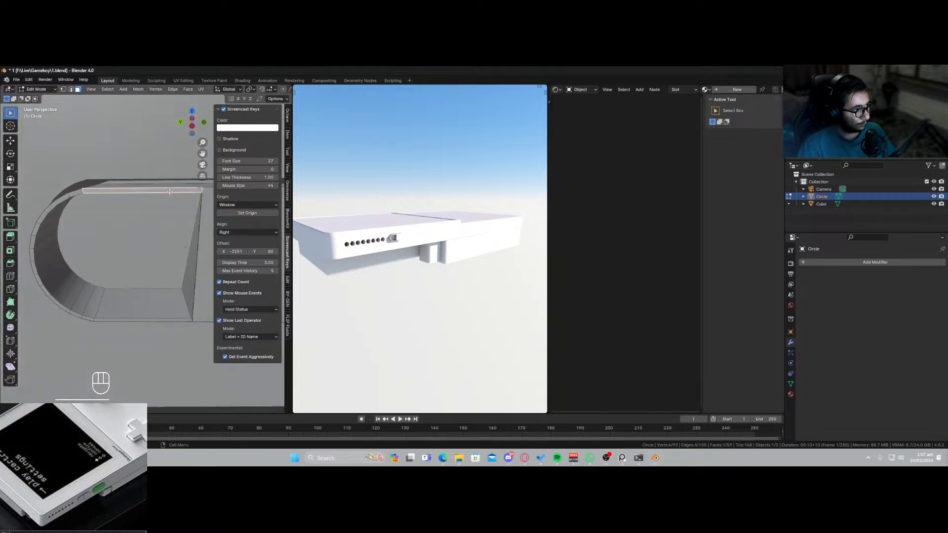
# Undo the strip deletion, the inner face deletion and the inset of the capsule's left half.
pyautogui.hotkey('ctrl', 'z')
pyautogui.hotkey('ctrl', 'z')
pyautogui.hotkey('ctrl', 'z')
pyautogui.hotkey('ctrl', 'z')
pyautogui.hotkey('ctrl', 'z')
pyautogui.hotkey('ctrl', 'z')
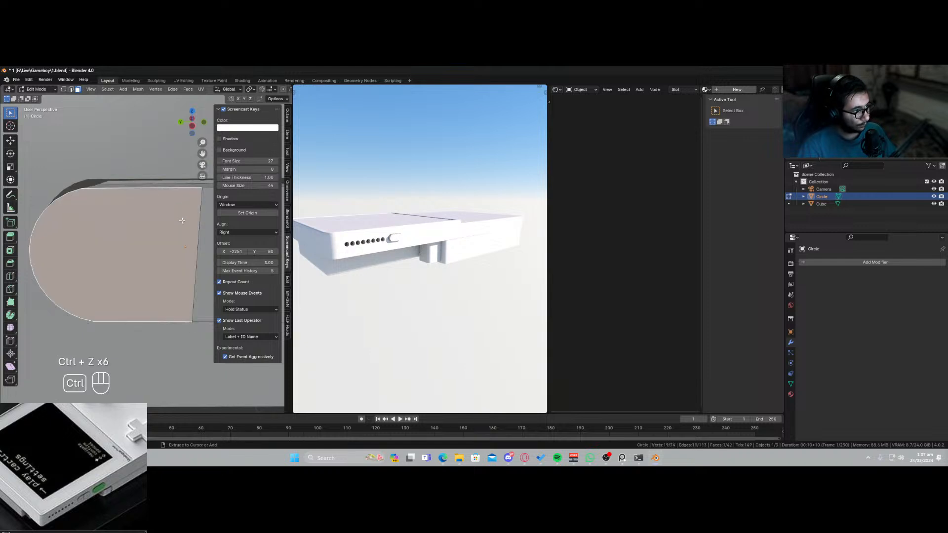
# Try a loop cut across the right half of the capsule's front face.
pyautogui.scroll(-2, 166, 246)
pyautogui.click(178, 254)
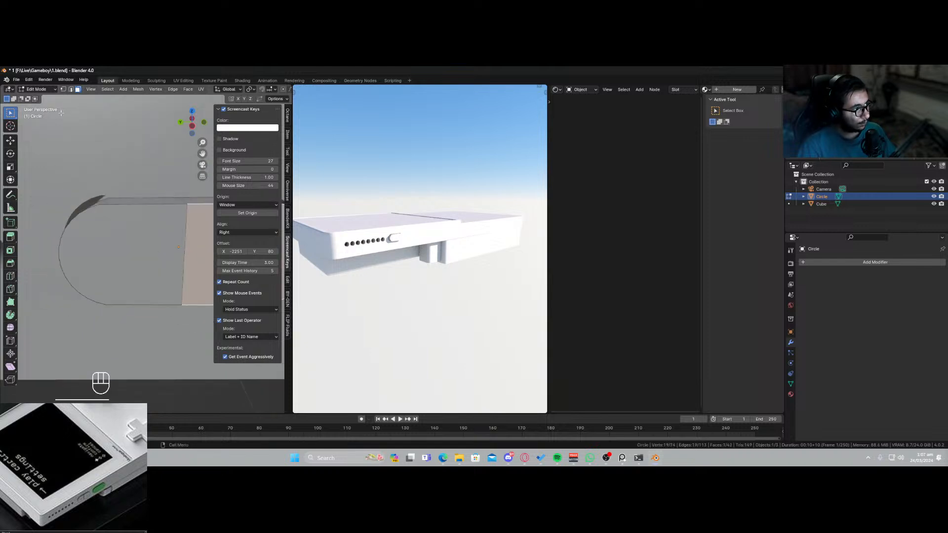
pyautogui.click(71, 89)
pyautogui.keyDown('ctrl'); pyautogui.rightClick(138, 308); pyautogui.keyUp('ctrl')
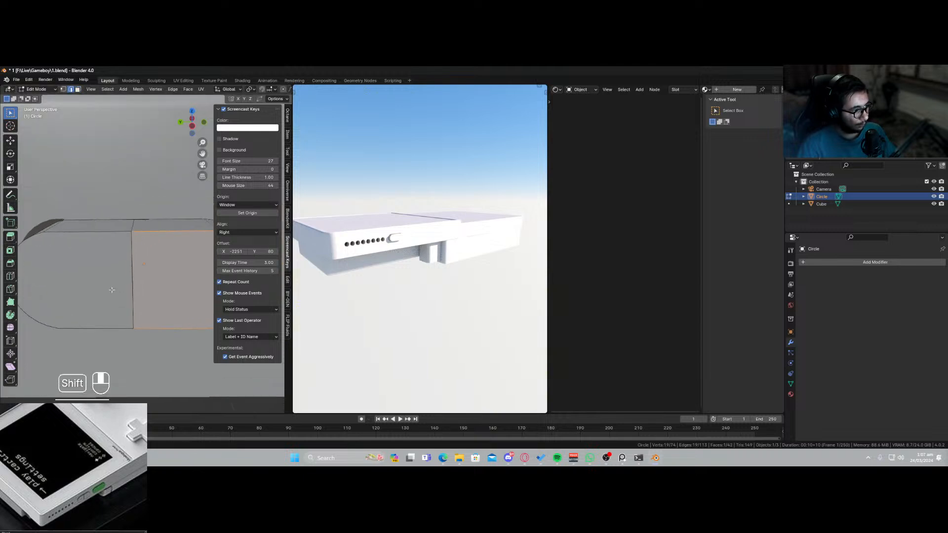
pyautogui.hotkey('ctrl', 'r')
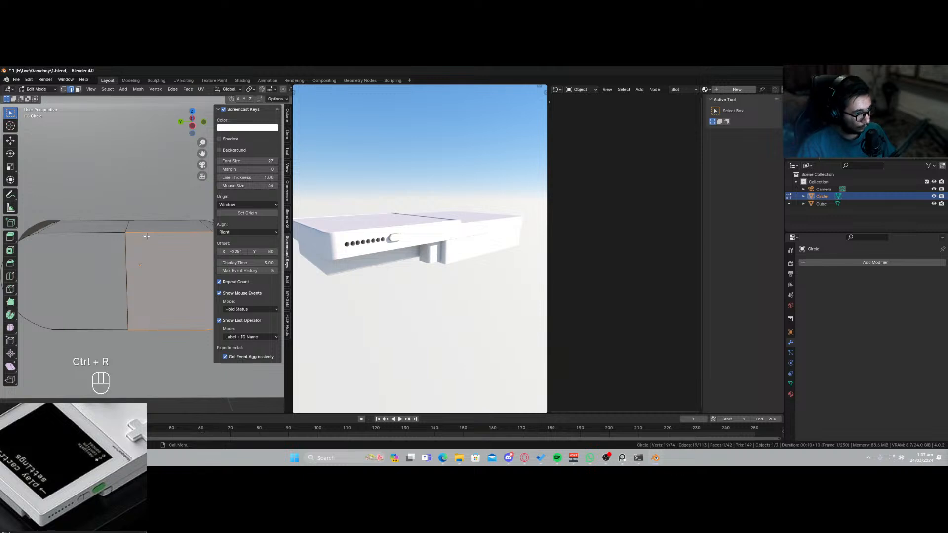
# Isolate the capsule in local view and delete the vertices of its right rounded end from an X-ray top view.
pyautogui.press('KP_Divide')
pyautogui.press('KP_1')
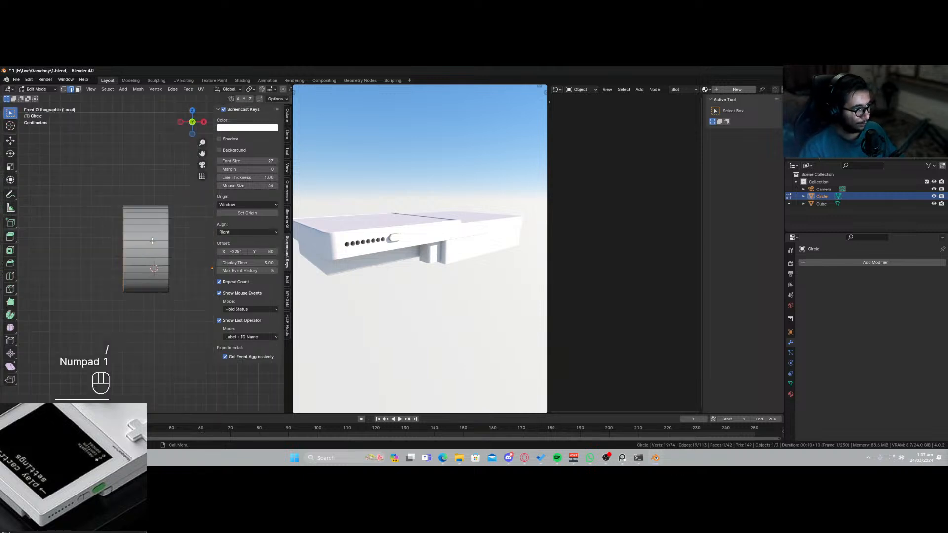
pyautogui.press('KP_3')
pyautogui.press('KP_1')
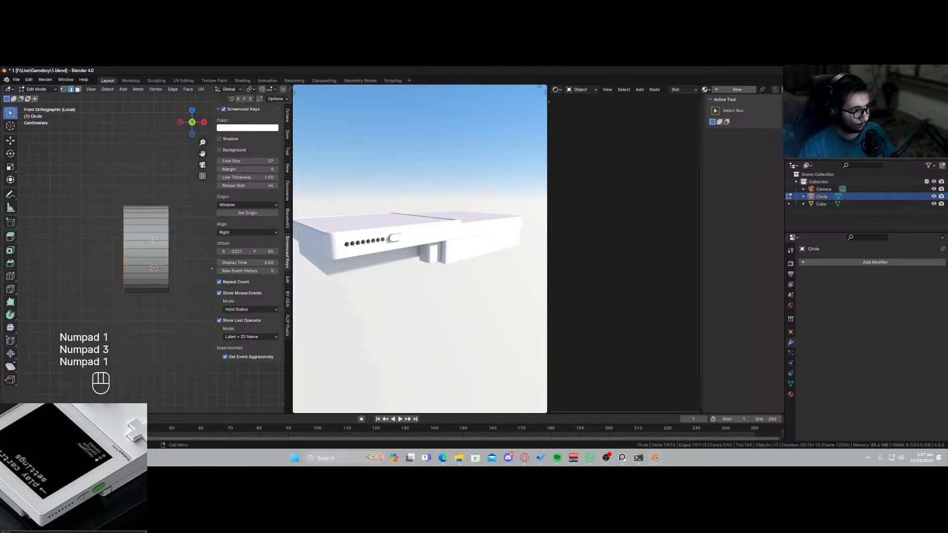
pyautogui.press('KP_1')
pyautogui.press('KP_9')
pyautogui.press('KP_7')
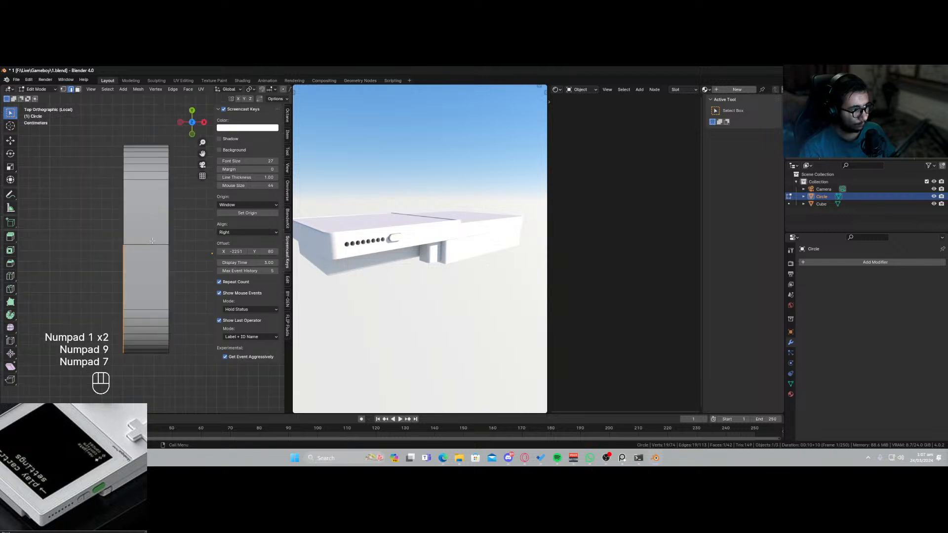
pyautogui.hotkey('alt', 'z')
pyautogui.scroll(-2, 157, 244)
pyautogui.moveTo(96, 261); pyautogui.dragTo(197, 356)
pyautogui.press('x')
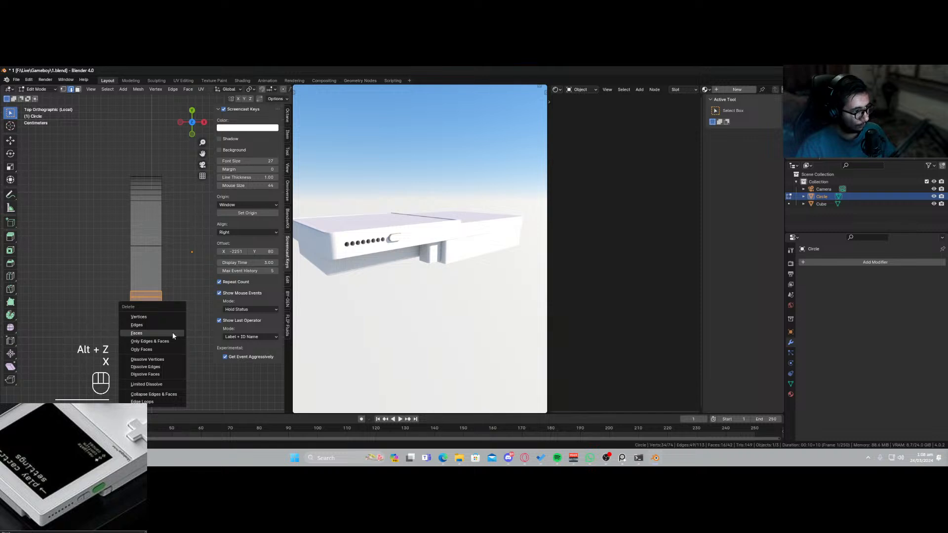
pyautogui.click(163, 317)
# Try deleting the diagonal edge across the open end of the remaining half, and undo the deletion.
pyautogui.moveTo(163, 297); pyautogui.dragTo(127, 252, button='middle')
pyautogui.press('x')
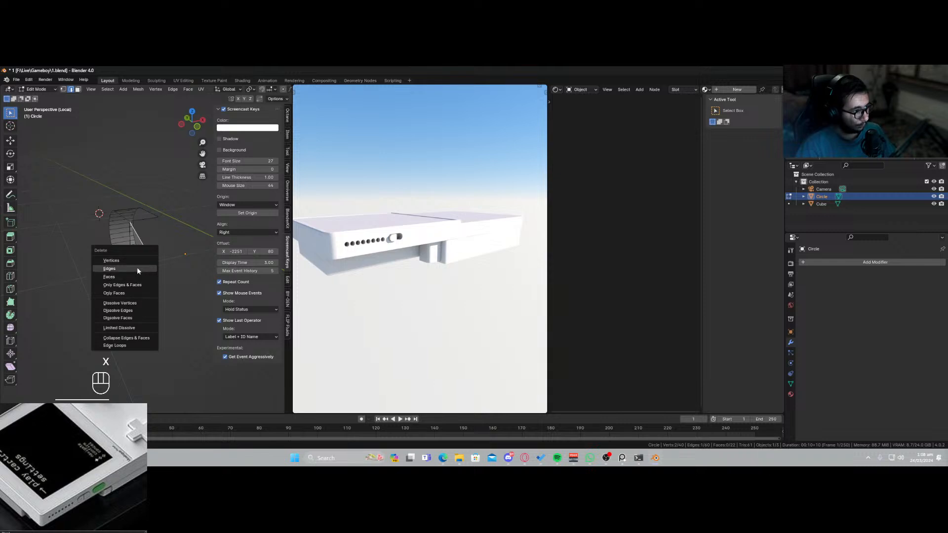
pyautogui.click(136, 269)
pyautogui.hotkey('ctrl', 'z')
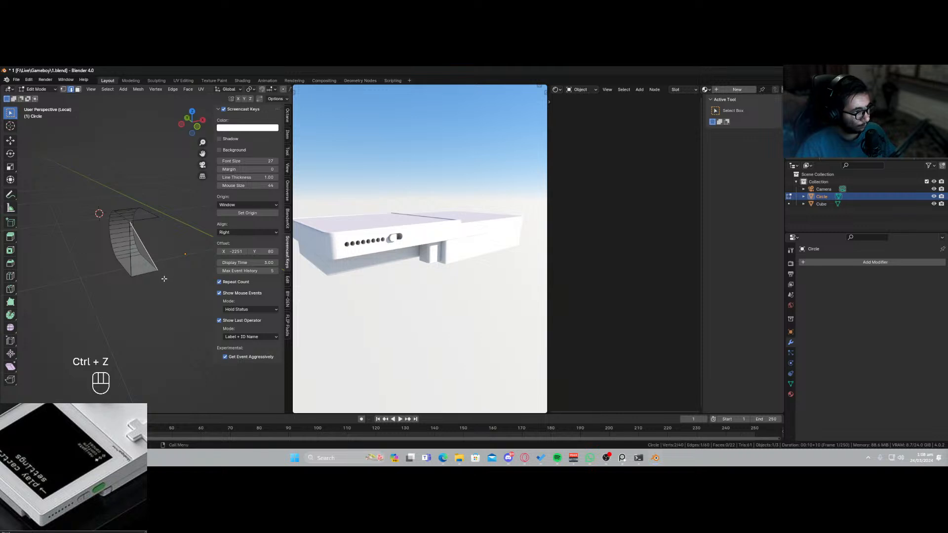
# Examine the corner vertices and the diagonal edge at the open end of the remaining capsule half.
pyautogui.moveTo(166, 280); pyautogui.dragTo(167, 286, button='middle')
pyautogui.press('1')
pyautogui.scroll(1, 148, 252)
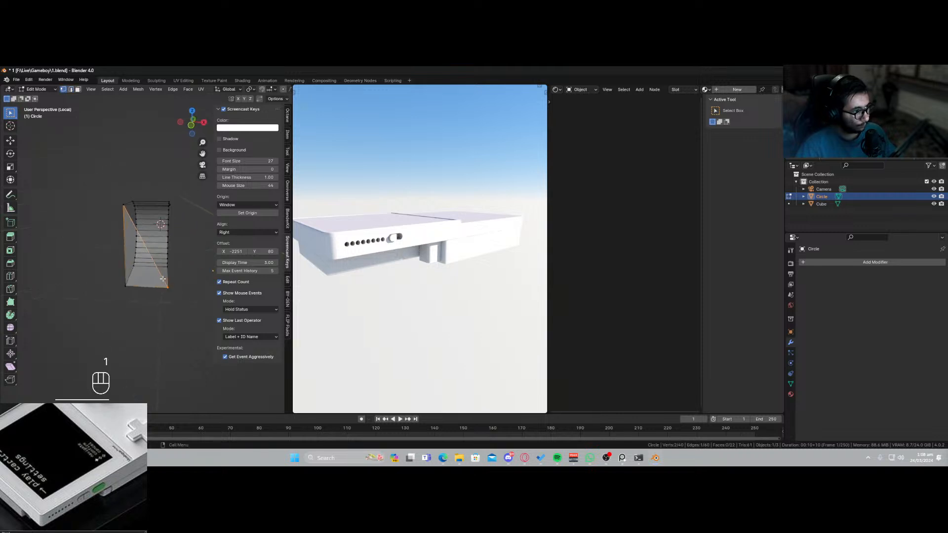
pyautogui.keyDown('shift'); pyautogui.moveTo(128, 219); pyautogui.dragTo(163, 262, button='middle'); pyautogui.keyUp('shift')
pyautogui.press('a')
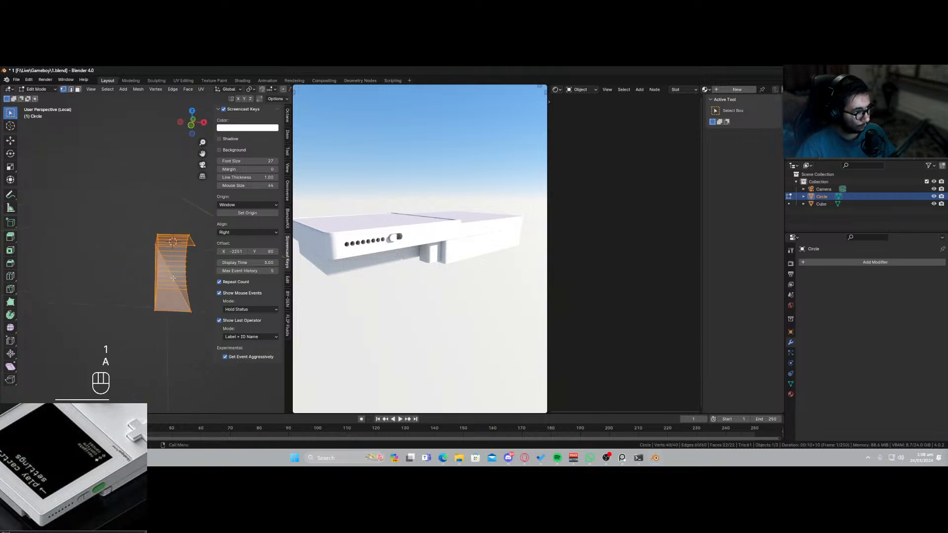
pyautogui.click(164, 266)
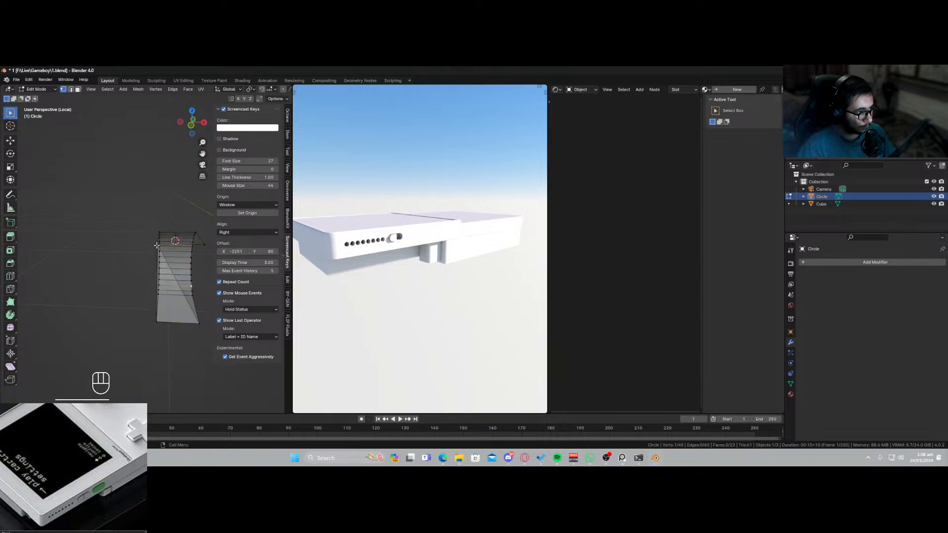
pyautogui.click(158, 246)
pyautogui.moveTo(164, 258); pyautogui.dragTo(151, 249, button='middle')
pyautogui.keyDown('shift'); pyautogui.click(178, 291); pyautogui.keyUp('shift')
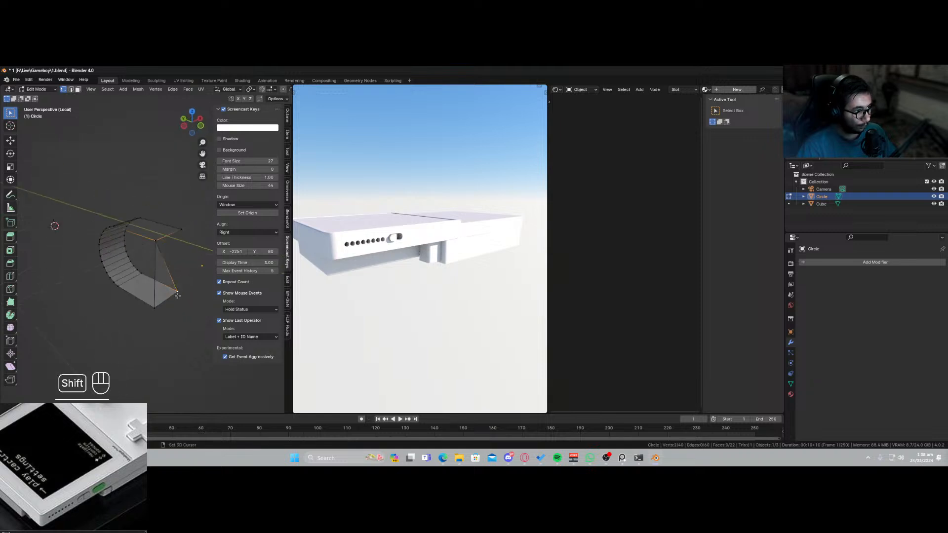
pyautogui.click(154, 238)
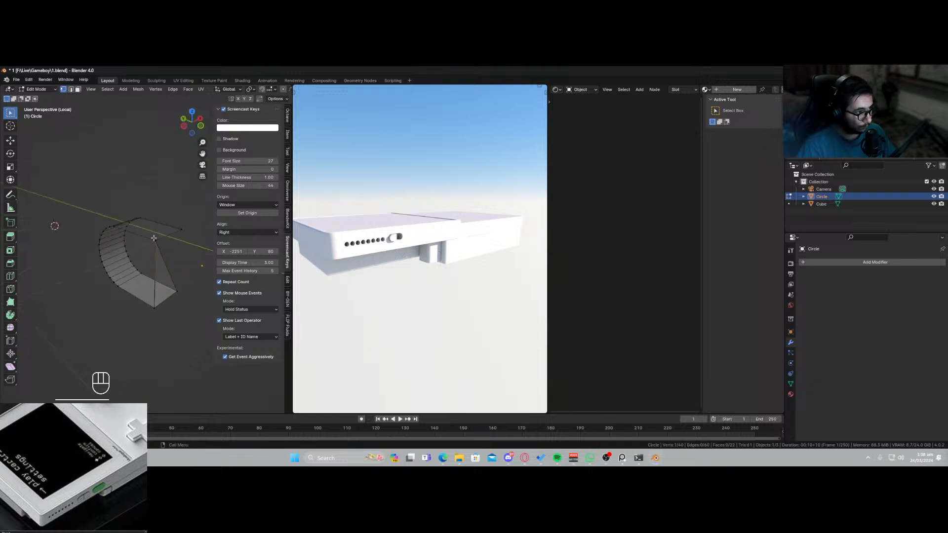
pyautogui.scroll(7, 167, 248)
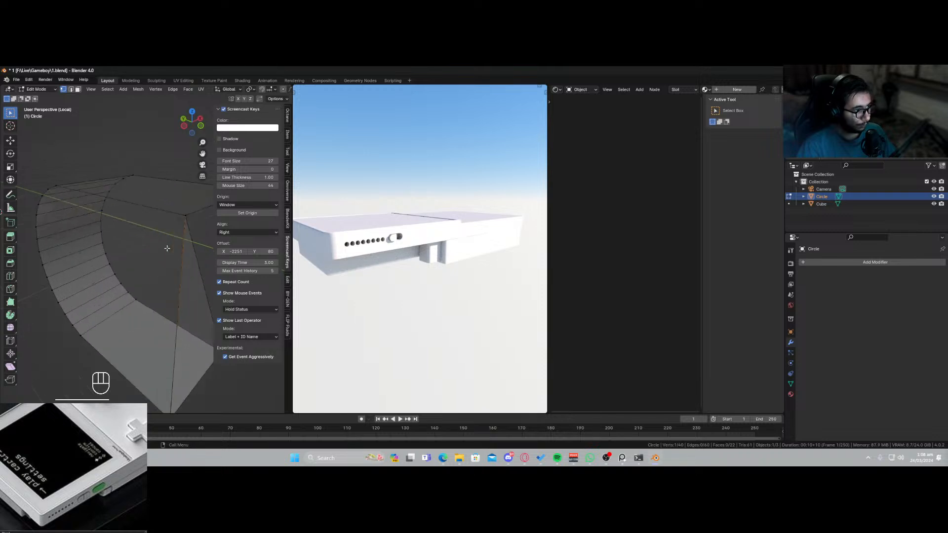
pyautogui.keyDown('shift'); pyautogui.moveTo(168, 248); pyautogui.dragTo(100, 280, button='middle'); pyautogui.keyUp('shift')
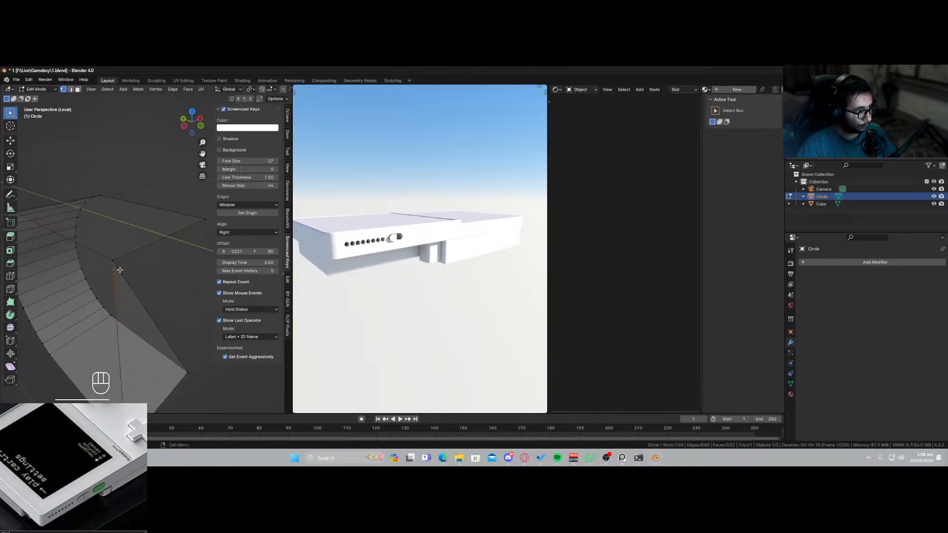
# Move the slanted edge at the open end about 0.04 m along the X axis to meet the opposite upper corner.
pyautogui.press('2')
pyautogui.click(124, 275)
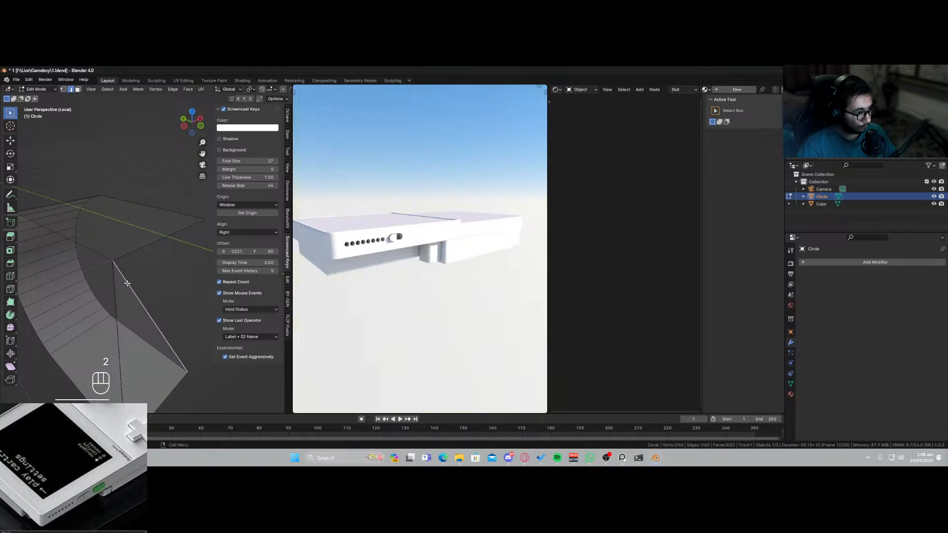
pyautogui.press('g')
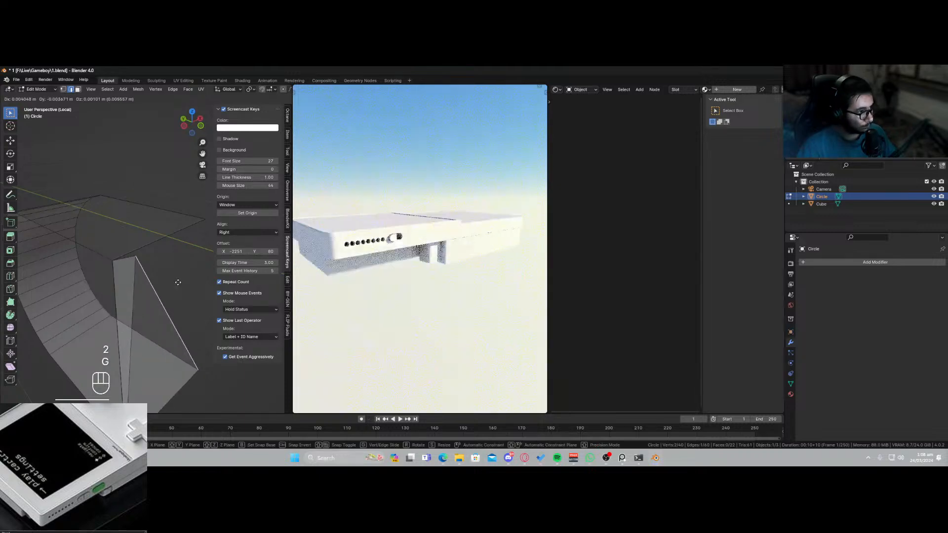
pyautogui.press('x')
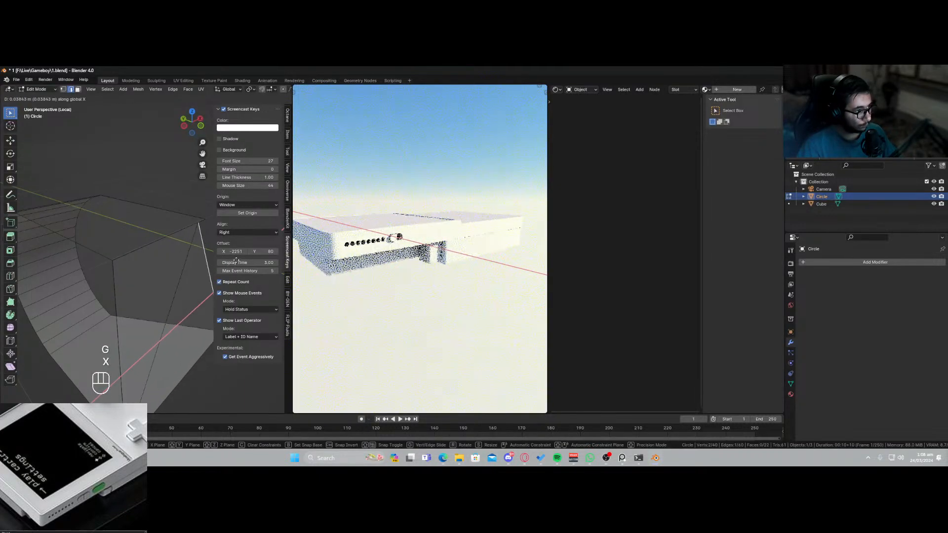
pyautogui.click(243, 257)
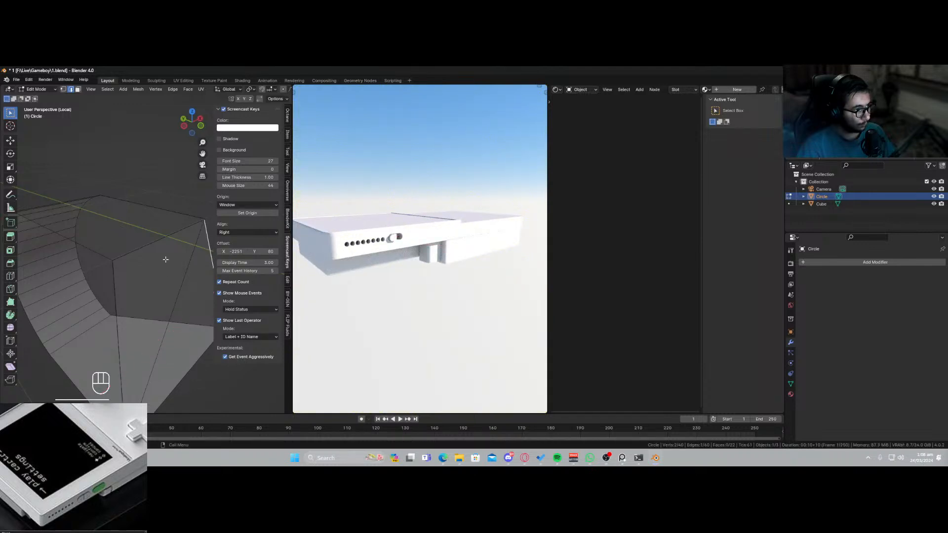
# Move the protruding lower corner vertex of the open end back along the X axis, roughly beneath the upper corner.
pyautogui.moveTo(166, 258); pyautogui.dragTo(146, 251, button='middle')
pyautogui.keyDown('shift'); pyautogui.moveTo(189, 298); pyautogui.dragTo(42, 145, button='middle'); pyautogui.keyUp('shift')
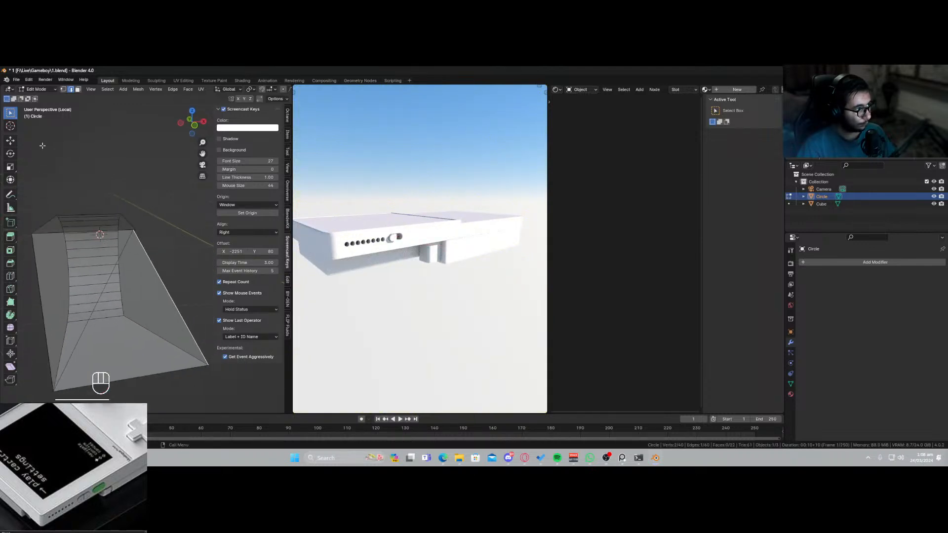
pyautogui.click(64, 89)
pyautogui.click(205, 366)
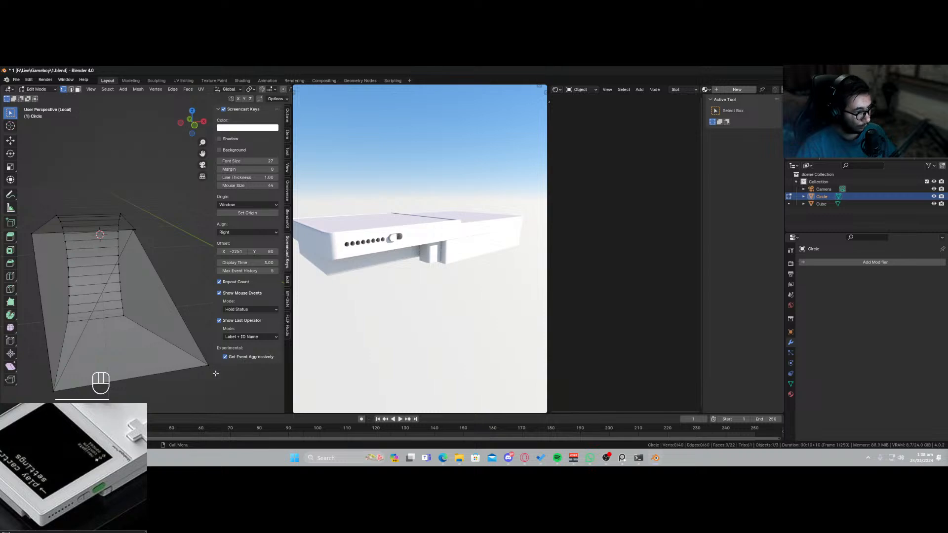
pyautogui.click(213, 380)
pyautogui.press('g')
pyautogui.press('y')
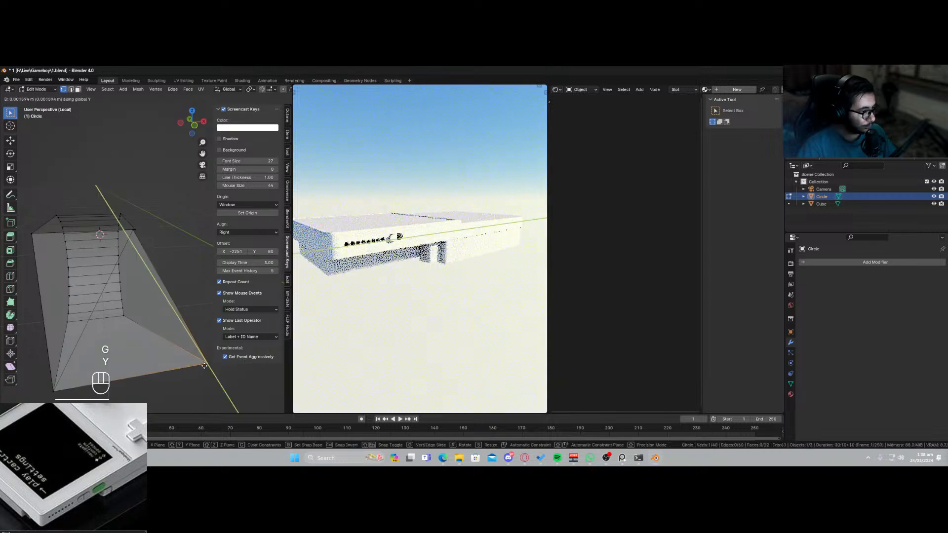
pyautogui.press('x')
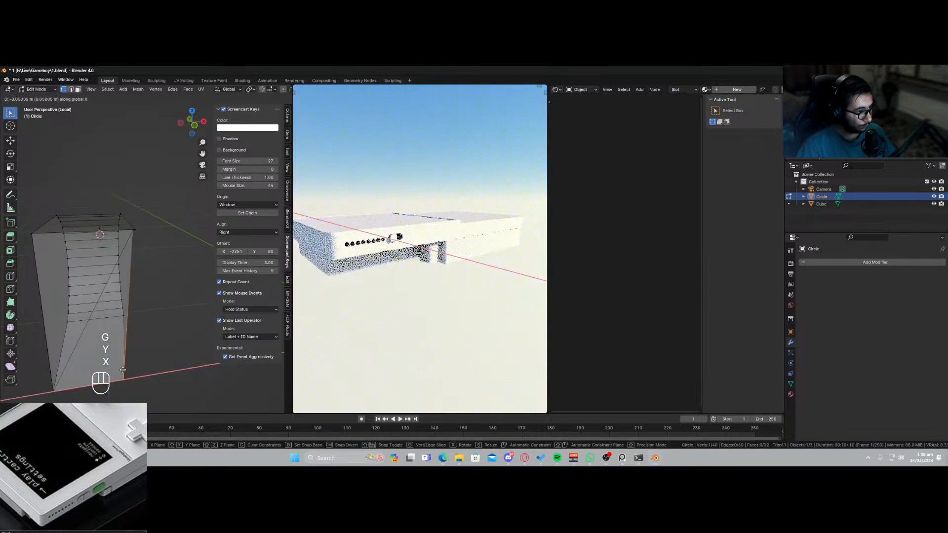
pyautogui.click(138, 368)
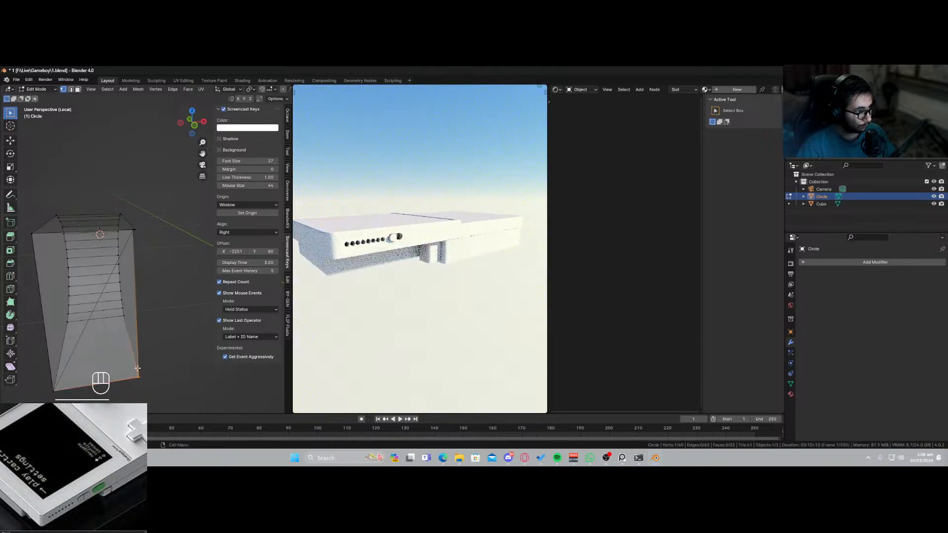
# Try moving the upper corner vertex of the open end freely, and cancel the move.
pyautogui.click(83, 330)
pyautogui.moveTo(71, 374); pyautogui.dragTo(97, 361, button='middle')
pyautogui.click(110, 232)
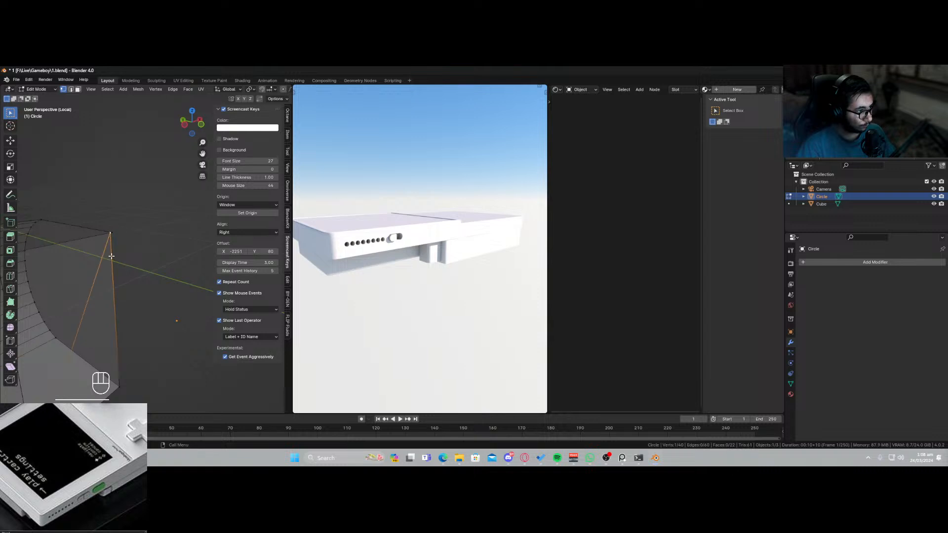
pyautogui.press('g')
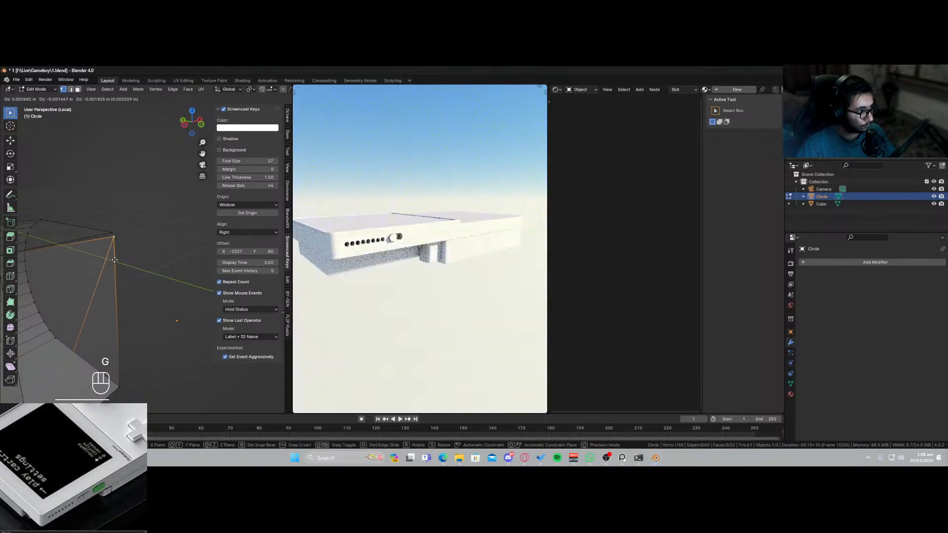
pyautogui.hotkey('ctrl', 'z')
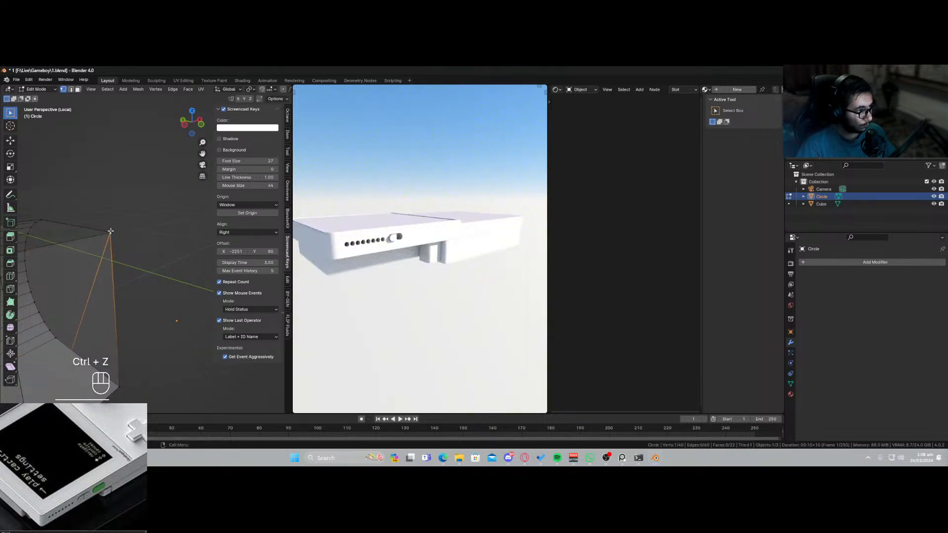
# Try merging the two overlapping vertices at the upper corner by distance.
pyautogui.keyDown('shift'); pyautogui.click(109, 231); pyautogui.keyUp('shift')
pyautogui.press('m')
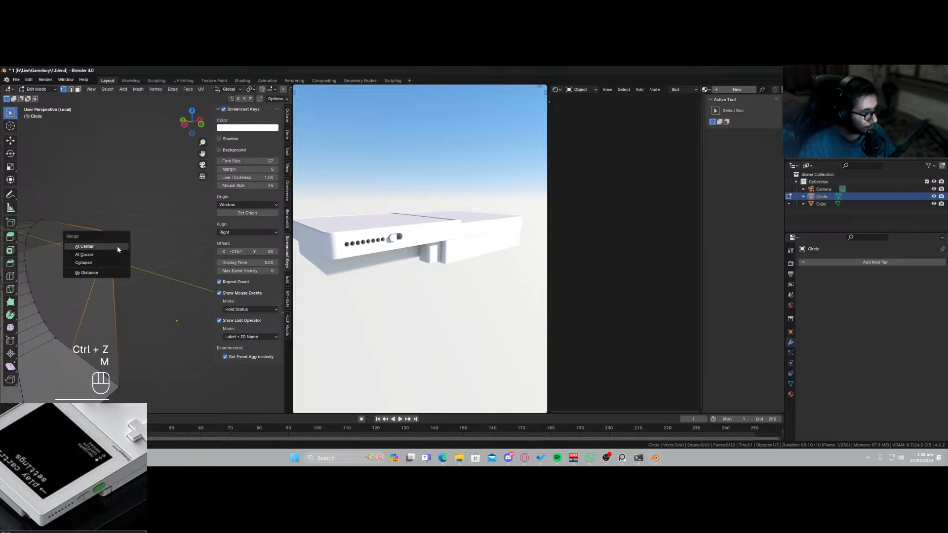
pyautogui.click(102, 273)
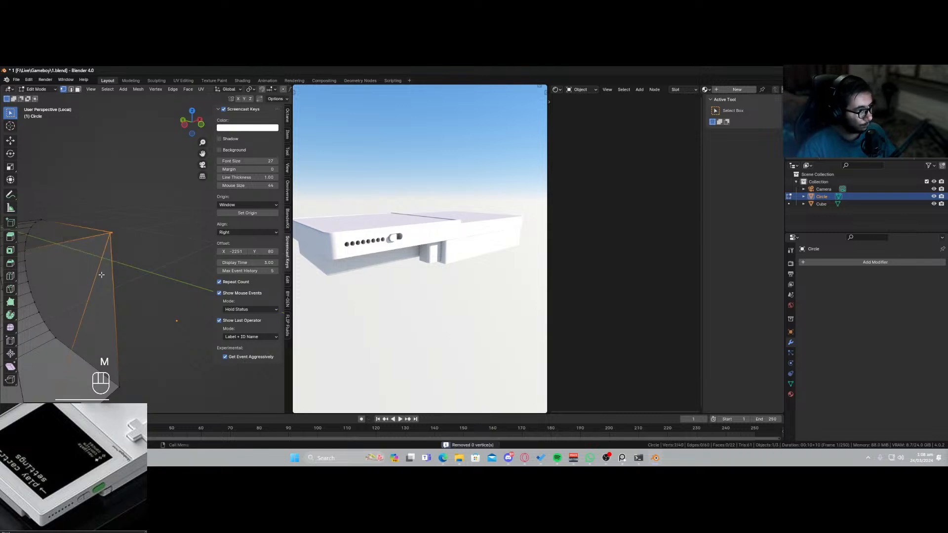
pyautogui.click(116, 235)
pyautogui.press('g')
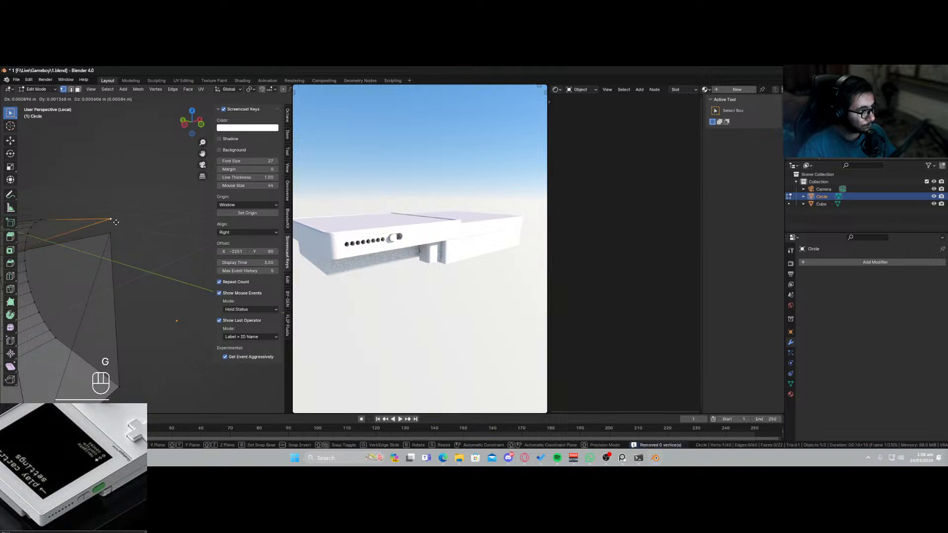
pyautogui.press('Escape')
# Merge the two overlapping vertices at the upper corner of the open end into one.
pyautogui.moveTo(106, 227); pyautogui.dragTo(129, 249)
pyautogui.press('m')
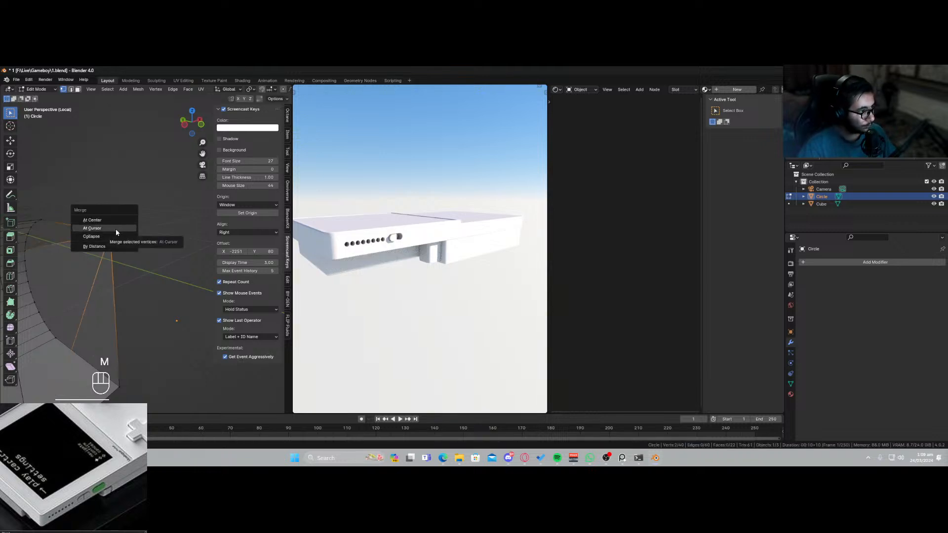
pyautogui.click(114, 228)
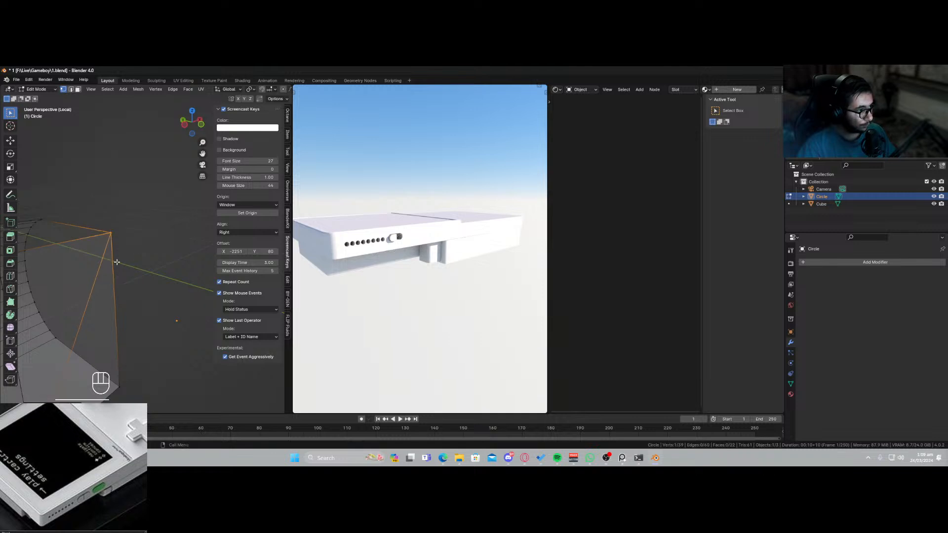
# Check the button half outside edit mode and try adding a loop cut to it.
pyautogui.click(127, 290)
pyautogui.keyDown('shift'); pyautogui.moveTo(128, 290); pyautogui.dragTo(187, 214, button='middle'); pyautogui.keyUp('shift')
pyautogui.press('Tab')
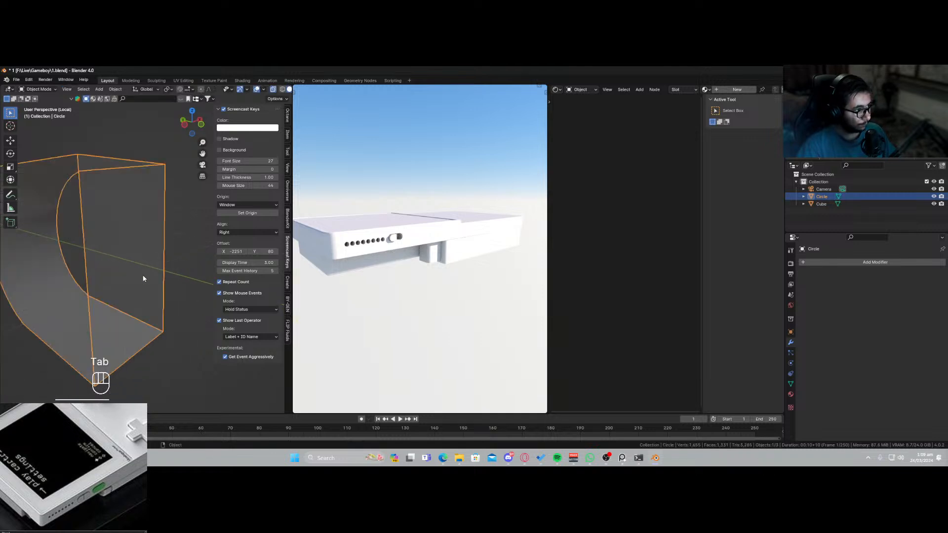
pyautogui.scroll(-2, 143, 279)
pyautogui.moveTo(132, 287)
pyautogui.mouseDown(button='middle')
pyautogui.moveTo(187, 297)
pyautogui.moveTo(127, 300)
pyautogui.mouseUp(button='middle')
pyautogui.press('Tab')
pyautogui.hotkey('ctrl', 'r')
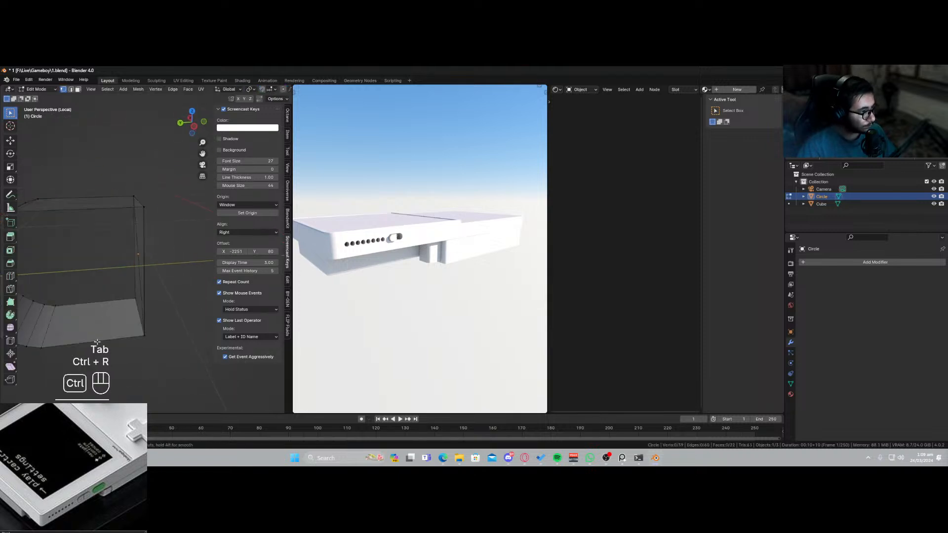
pyautogui.moveTo(97, 261)
pyautogui.mouseDown(button='middle')
pyautogui.moveTo(115, 270)
pyautogui.moveTo(105, 247)
pyautogui.mouseUp(button='middle')
# Delete the two triangular faces that close the flat dividing end of the button half, leaving the end open.
pyautogui.click(78, 90)
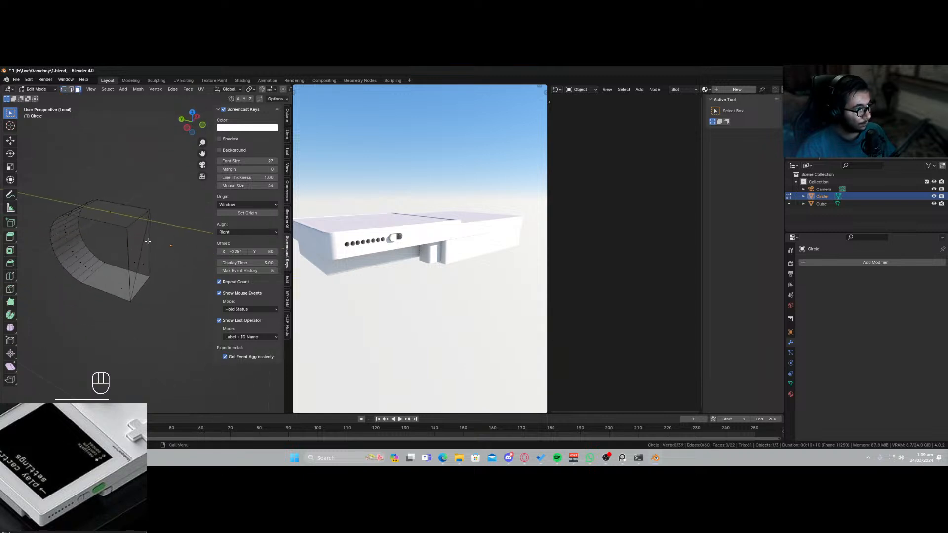
pyautogui.click(137, 240)
pyautogui.keyDown('shift'); pyautogui.click(147, 267); pyautogui.keyUp('shift')
pyautogui.press('x')
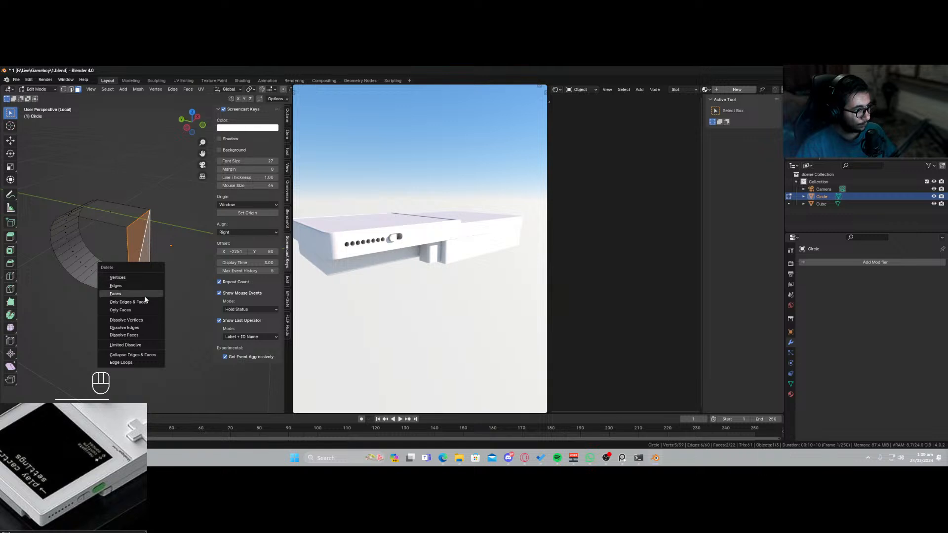
pyautogui.click(141, 296)
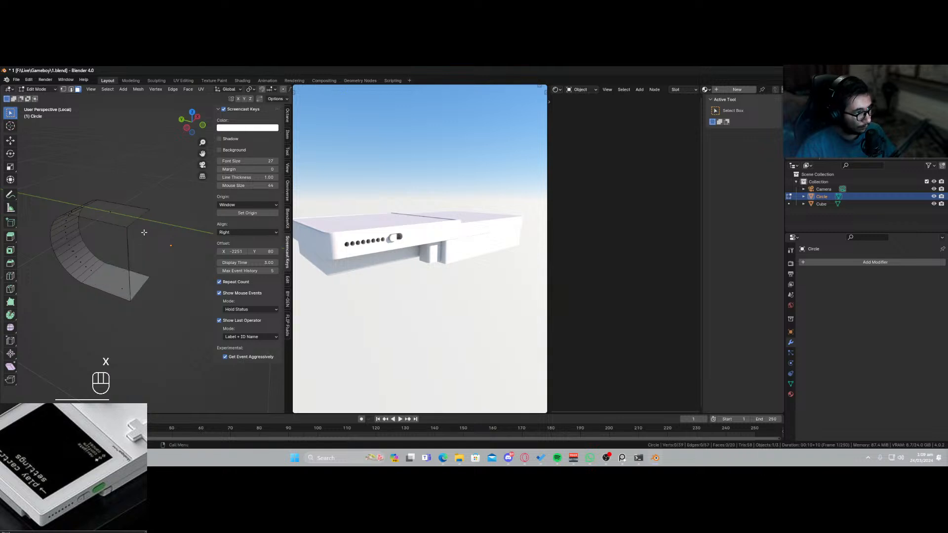
pyautogui.moveTo(156, 254); pyautogui.dragTo(118, 255, button='middle')
pyautogui.hotkey('ctrl', 'z')
pyautogui.press('x')
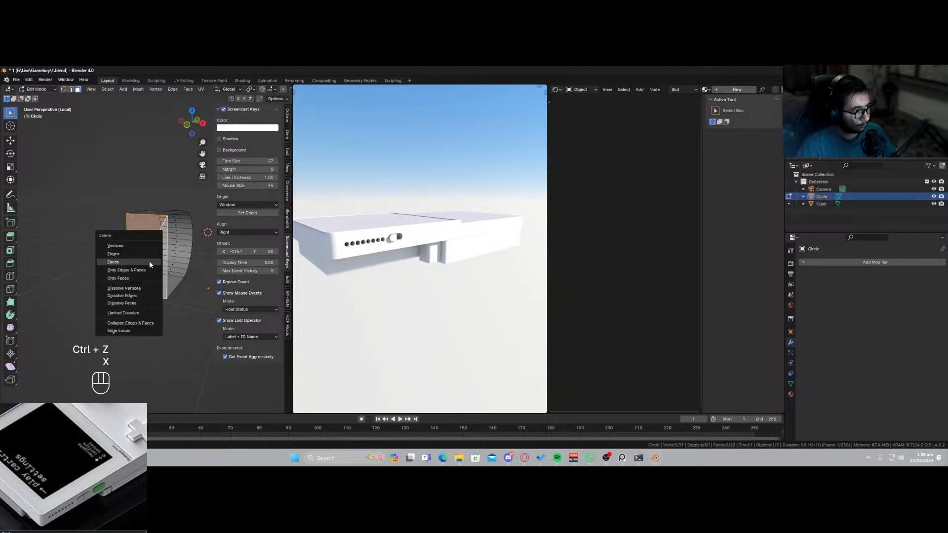
pyautogui.press('x')
pyautogui.click(166, 306)
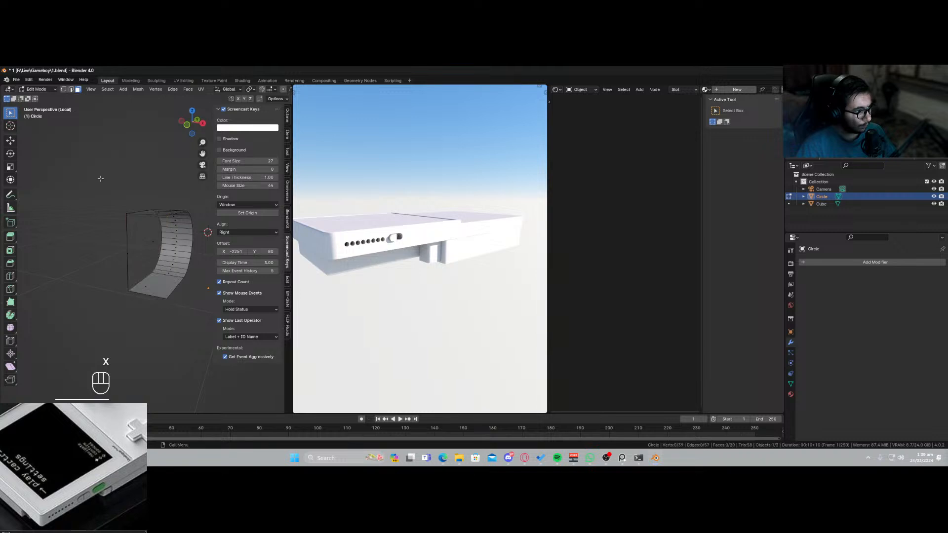
# Fill the open dividing end with a single face built from its upper, vertical and lower border edges.
pyautogui.click(158, 215)
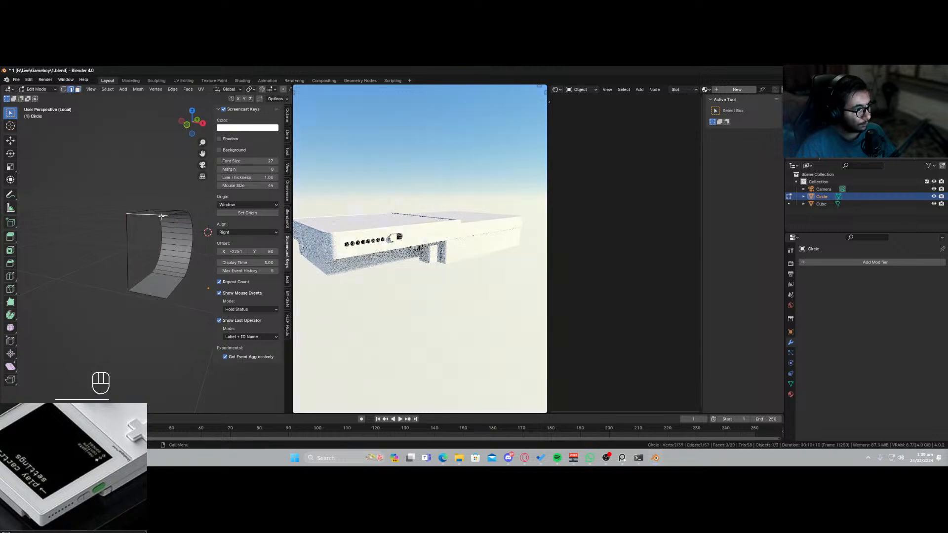
pyautogui.keyDown('shift'); pyautogui.click(128, 234); pyautogui.keyUp('shift')
pyautogui.keyDown('shift'); pyautogui.click(142, 295); pyautogui.keyUp('shift')
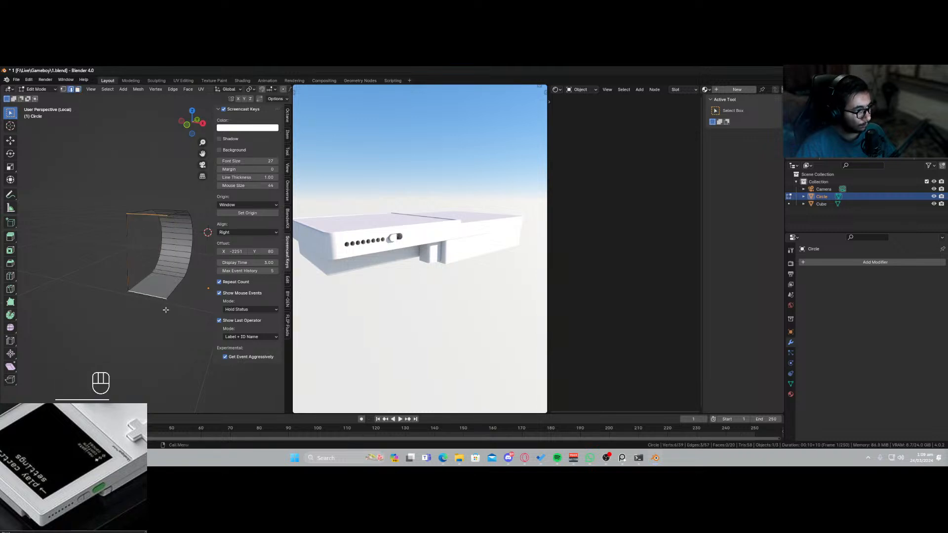
pyautogui.press('f')
# Extrude the new end face outward about 0.003 m and scale it down slightly to form a narrow chamfer.
pyautogui.moveTo(142, 295); pyautogui.dragTo(173, 298, button='middle')
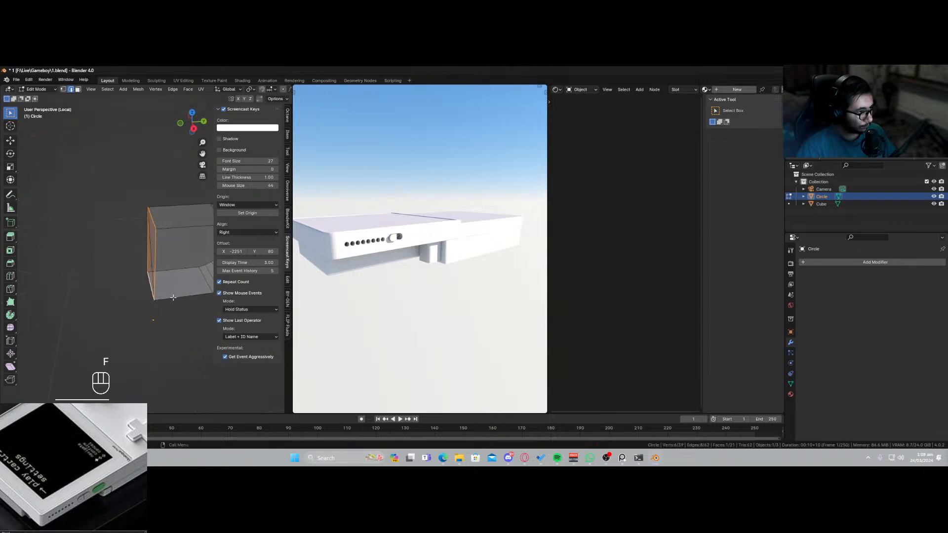
pyautogui.press('e')
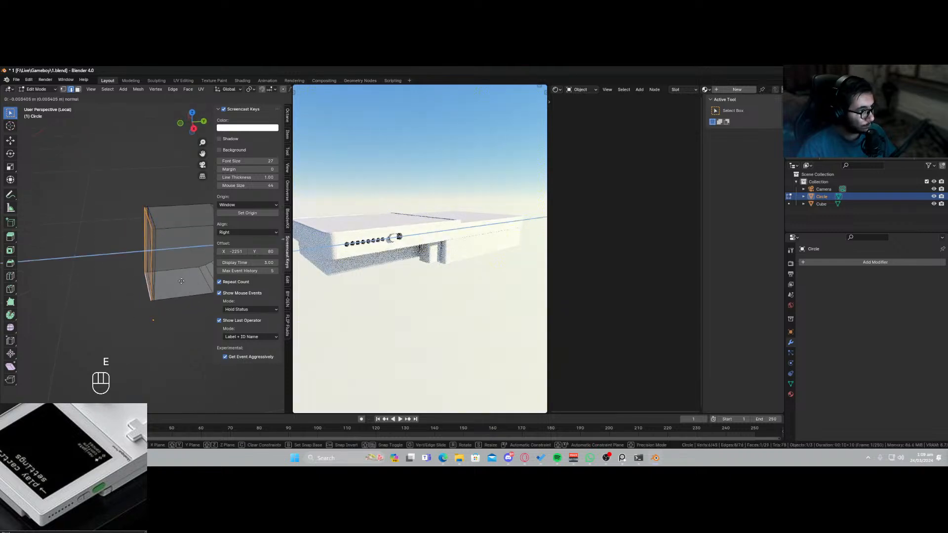
pyautogui.click(182, 283)
pyautogui.press('s')
pyautogui.click(180, 289)
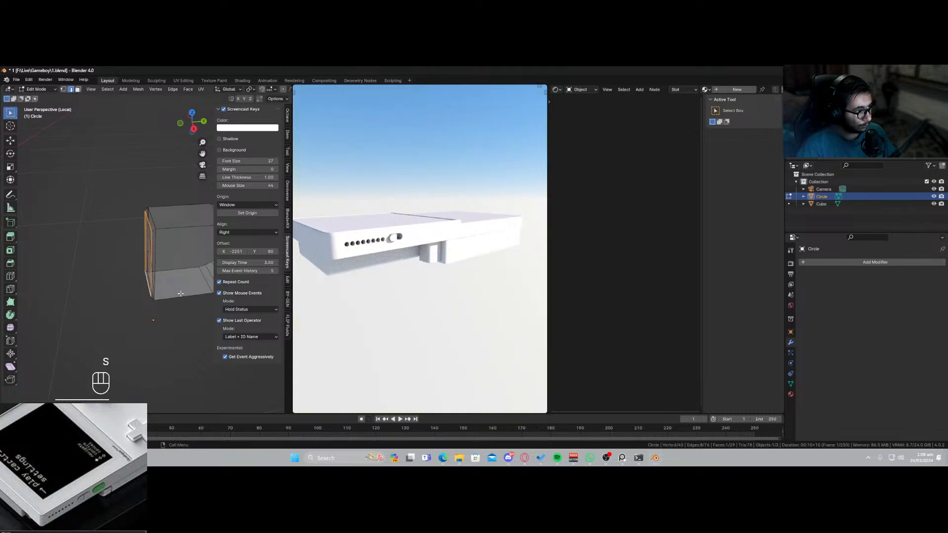
# Turn off X-ray display and set the button half's origin to its center of mass (volume).
pyautogui.moveTo(149, 290); pyautogui.dragTo(163, 261, button='middle')
pyautogui.press('Tab')
pyautogui.rightClick(129, 254)
pyautogui.click(129, 254)
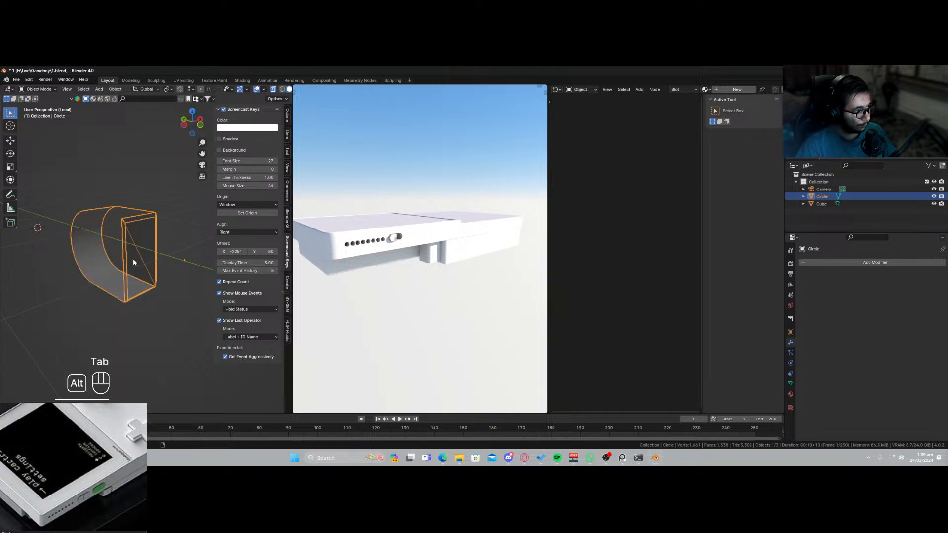
pyautogui.hotkey('alt', 'z')
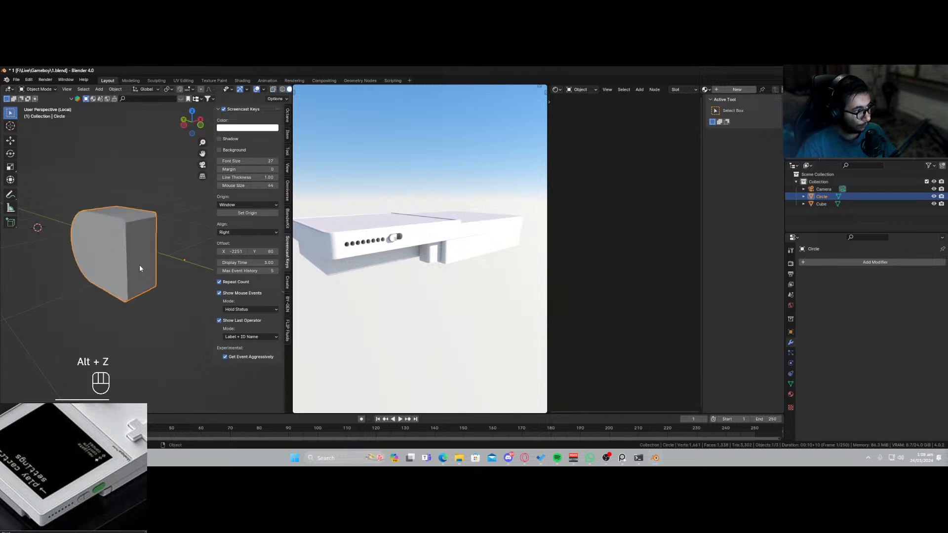
pyautogui.rightClick(139, 264)
pyautogui.moveTo(135, 290)
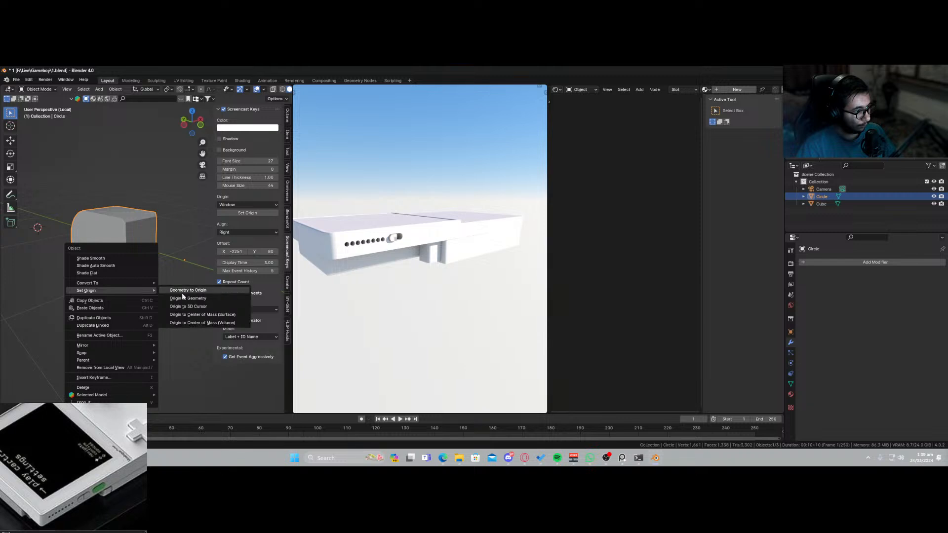
pyautogui.click(206, 321)
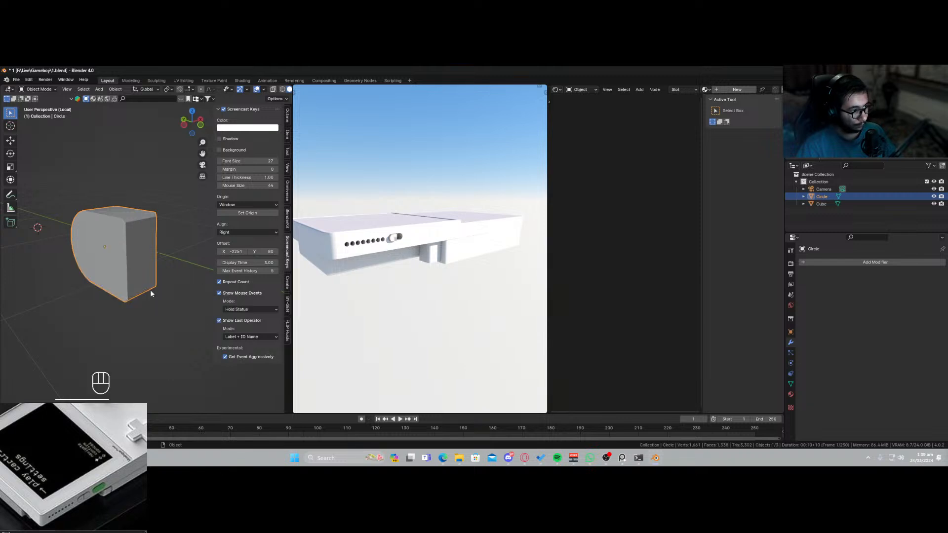
# Add a Mirror modifier to the button half and mirror it on the Y axis only.
pyautogui.click(818, 263)
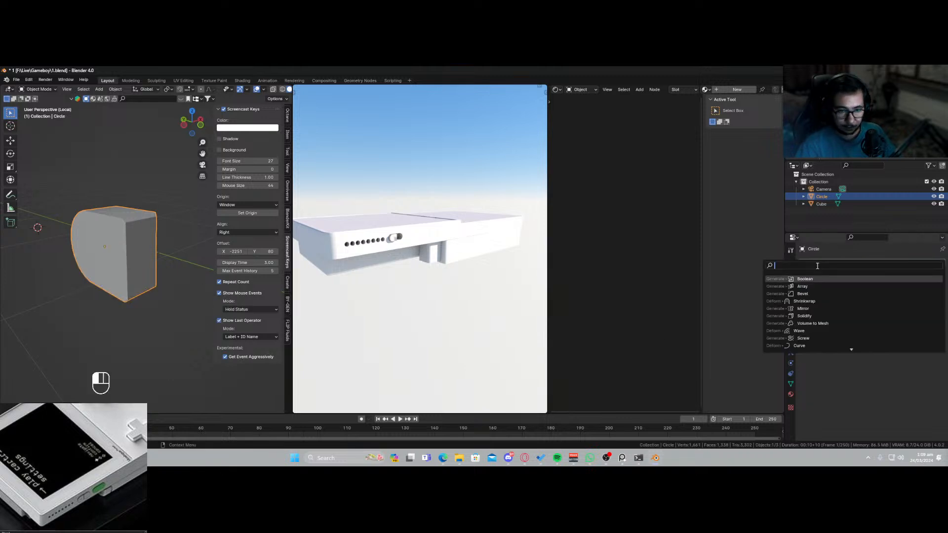
pyautogui.write('mirr')
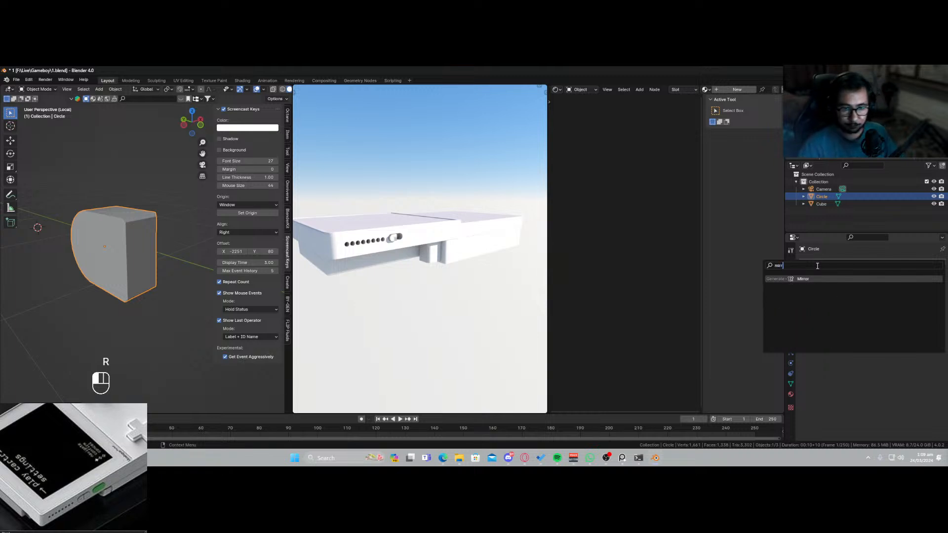
pyautogui.click(806, 279)
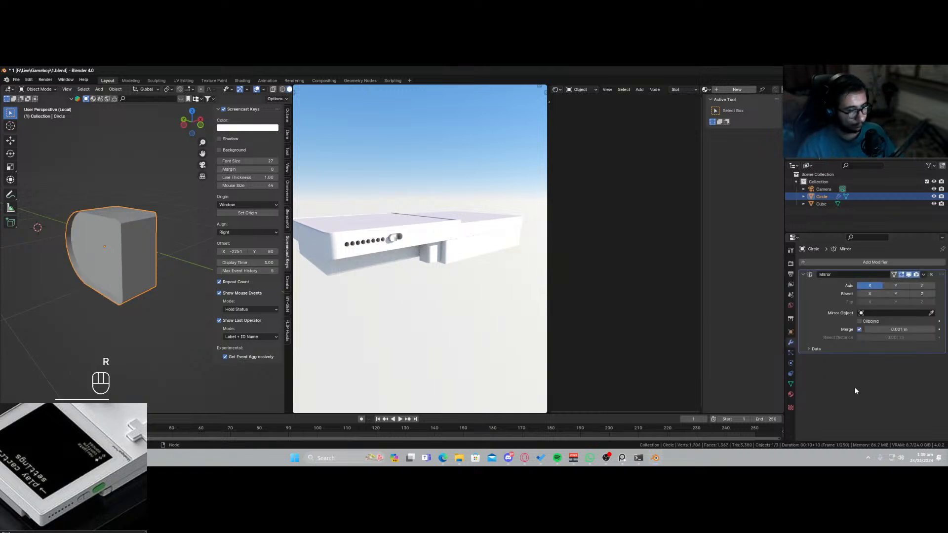
pyautogui.click(870, 285)
pyautogui.click(889, 285)
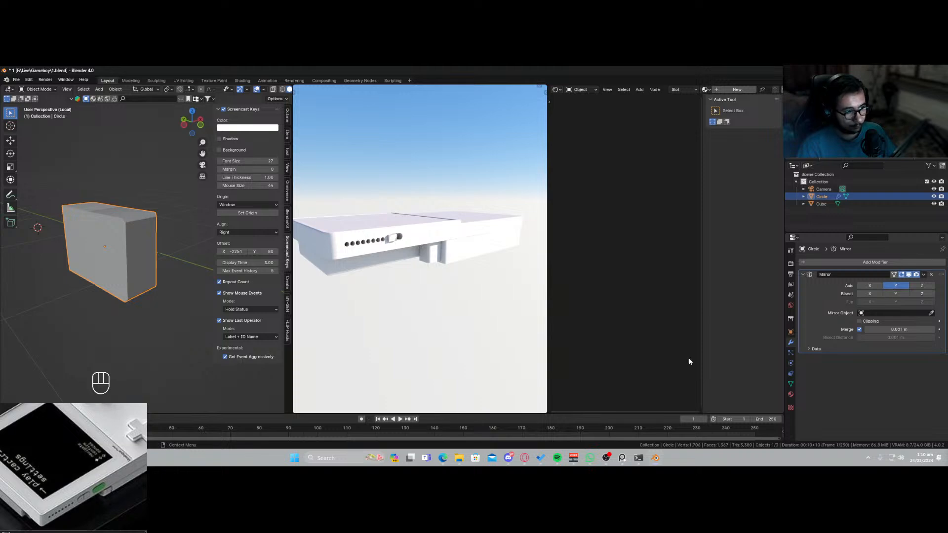
# Move the button half's entire mesh about 0.06 m along Y so both mirrored halves meet as a capsule.
pyautogui.press('Tab')
pyautogui.press('a')
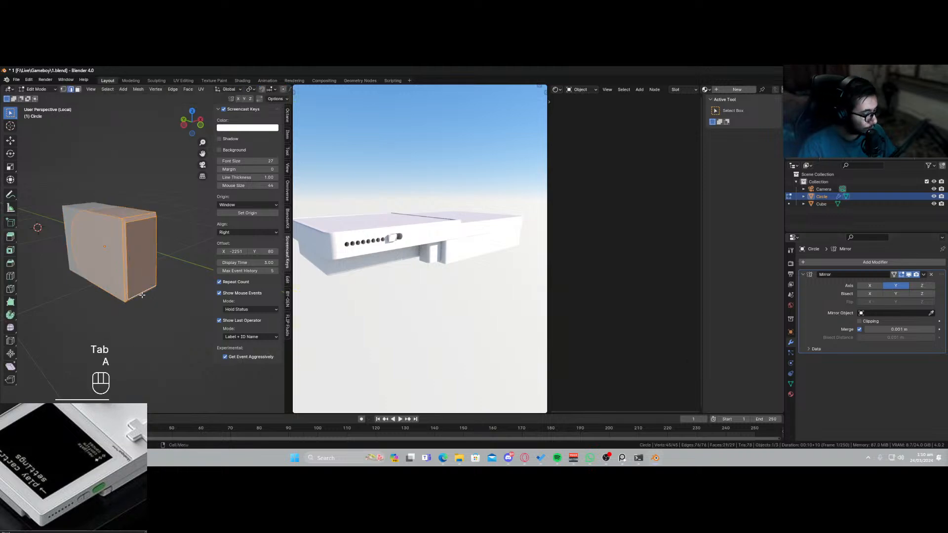
pyautogui.press('g')
pyautogui.press('y')
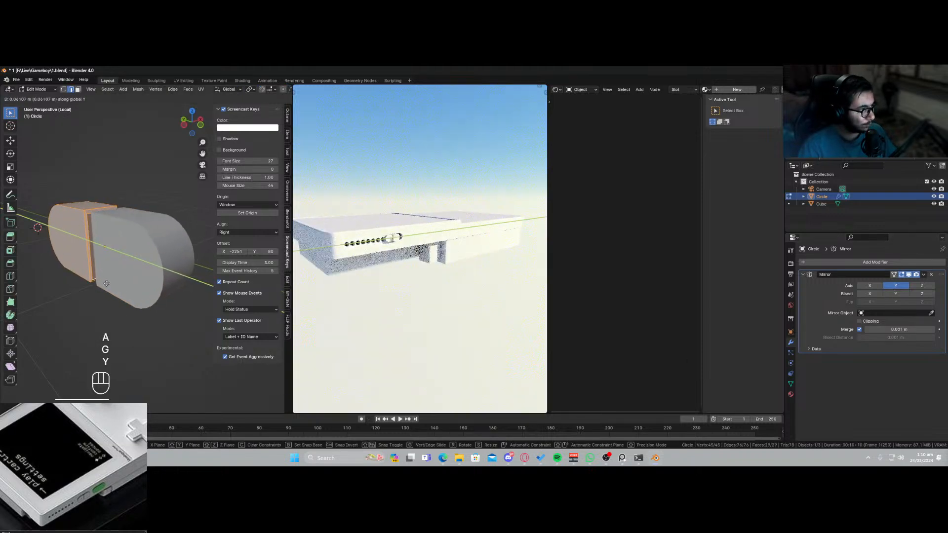
pyautogui.click(108, 286)
pyautogui.press('Tab')
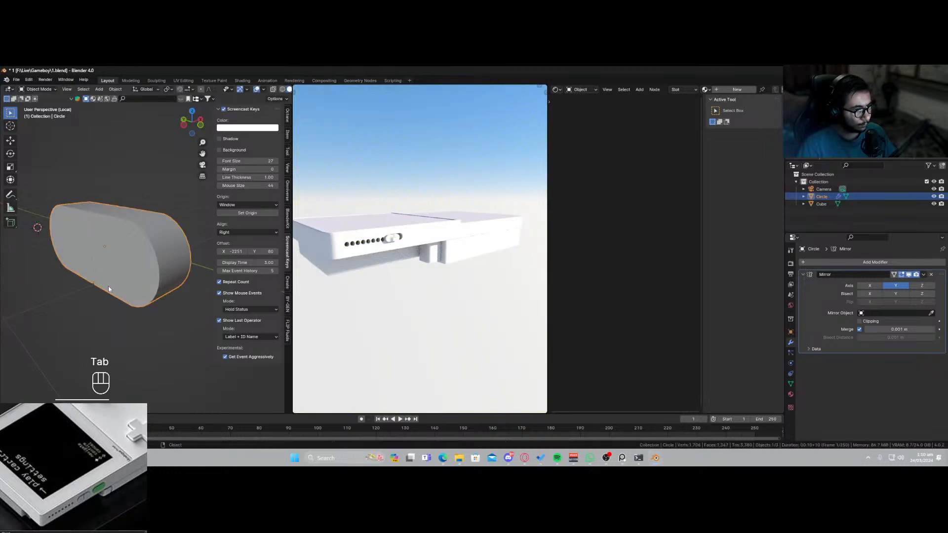
# Examine the mirrored two-part button and its fit in the side recess of the console in the rendered view.
pyautogui.moveTo(108, 286); pyautogui.dragTo(338, 306, button='middle')
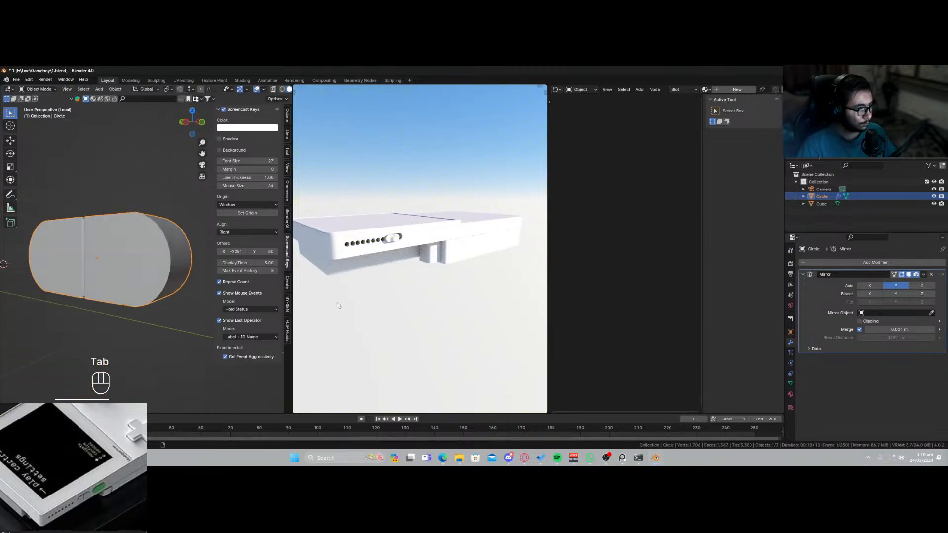
pyautogui.scroll(3, 355, 253)
pyautogui.scroll(-1, 354, 253)
pyautogui.keyDown('shift'); pyautogui.moveTo(346, 245); pyautogui.dragTo(394, 259, button='middle'); pyautogui.keyUp('shift')
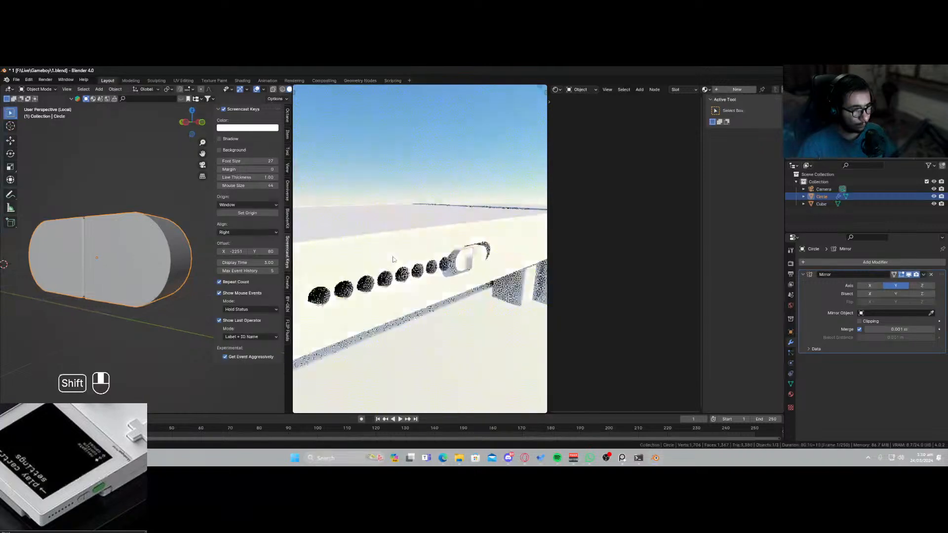
pyautogui.rightClick(133, 262)
pyautogui.click(127, 240)
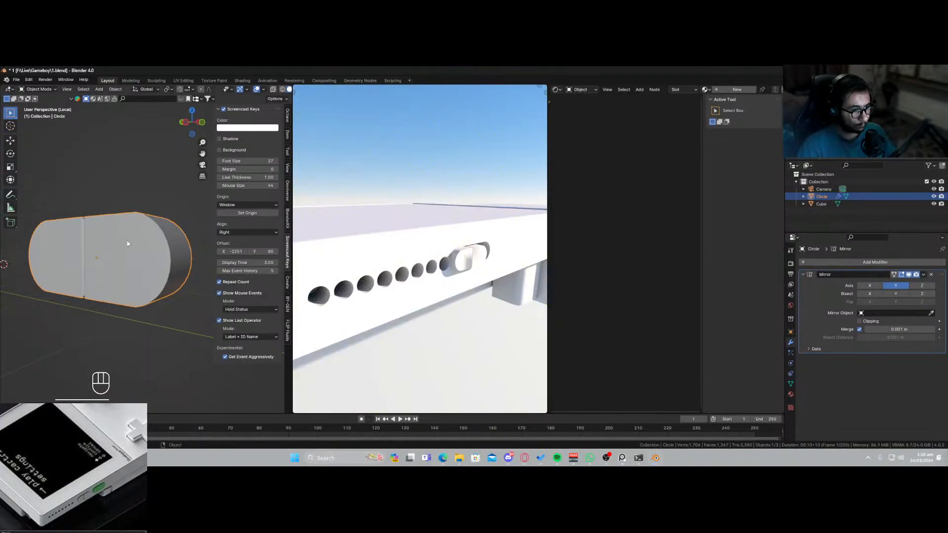
pyautogui.rightClick(127, 241)
pyautogui.click(127, 240)
pyautogui.moveTo(532, 271); pyautogui.dragTo(455, 239, button='middle')
pyautogui.press('z')
pyautogui.press('z')
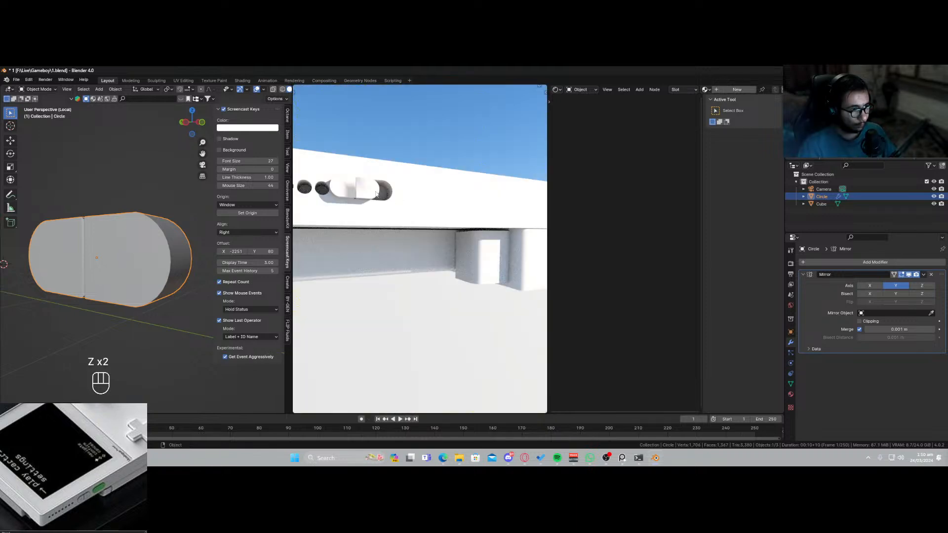
pyautogui.moveTo(376, 192); pyautogui.dragTo(392, 200, button='middle')
pyautogui.rightClick(90, 282)
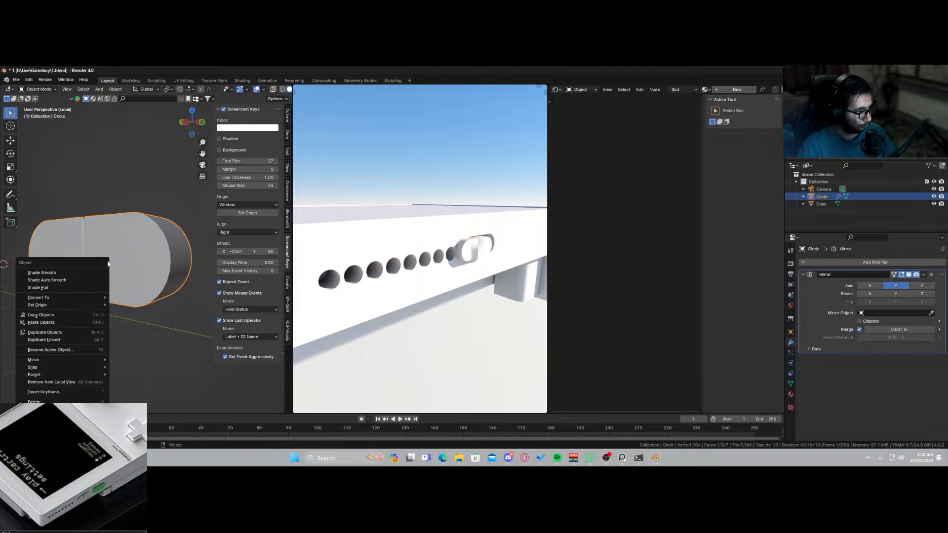
pyautogui.click(120, 247)
# Select the button half's entire mesh and average its normals.
pyautogui.press('Tab')
pyautogui.press('a')
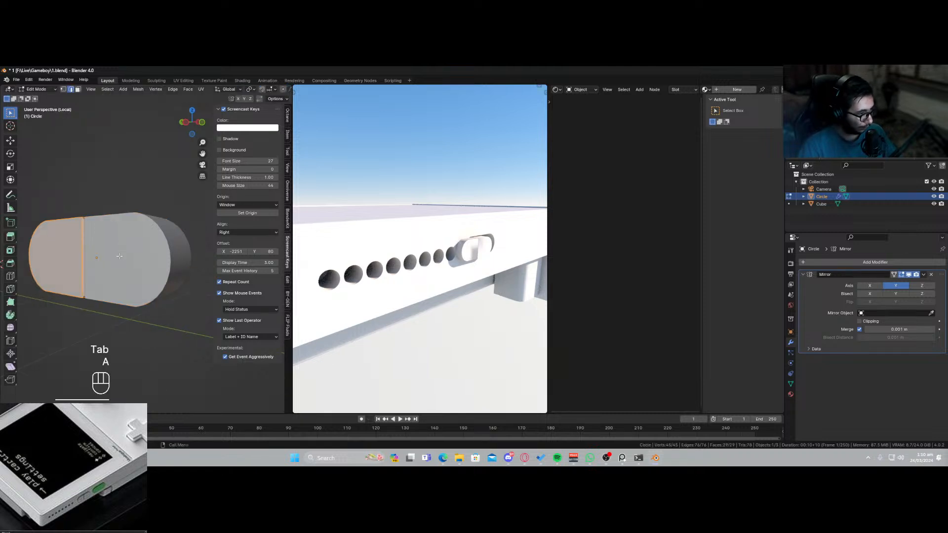
pyautogui.hotkey('alt', 'n')
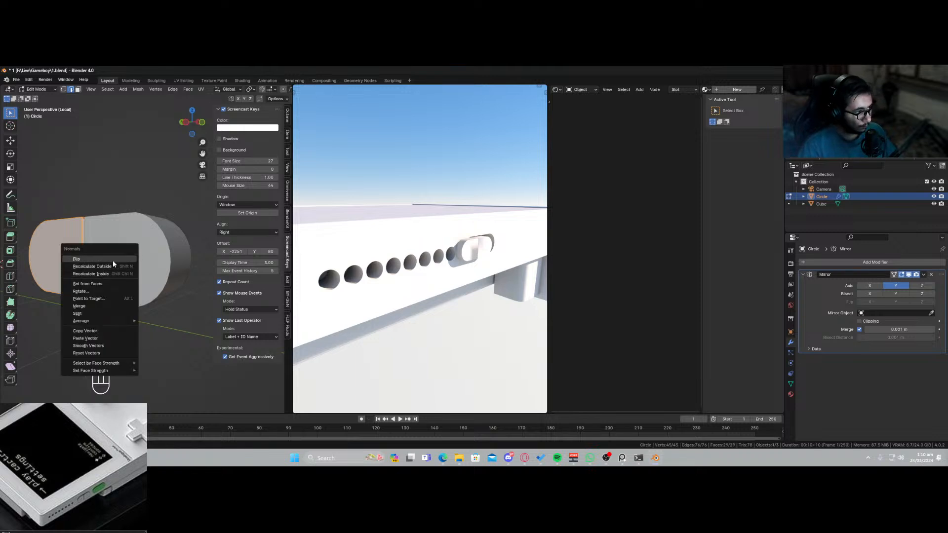
pyautogui.press('Escape')
pyautogui.hotkey('alt', 'n')
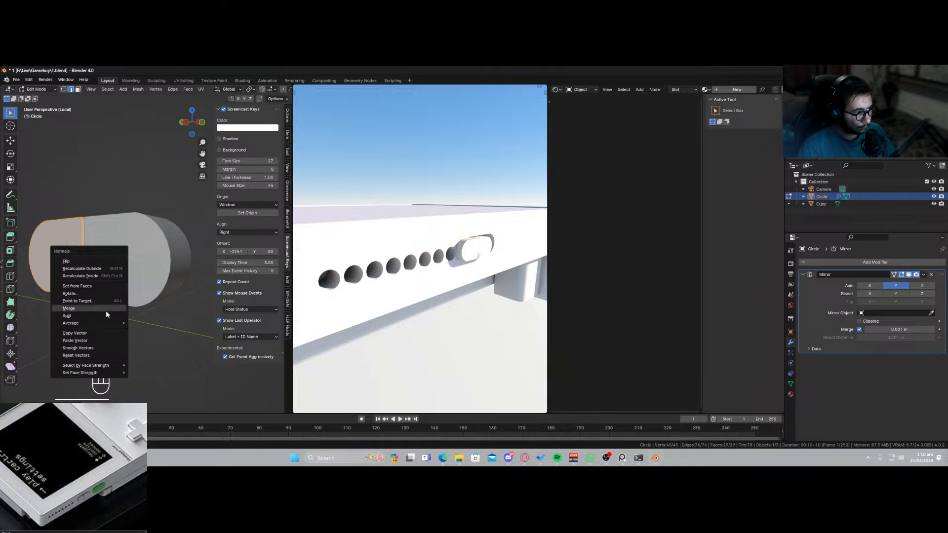
pyautogui.moveTo(110, 324)
pyautogui.click(171, 334)
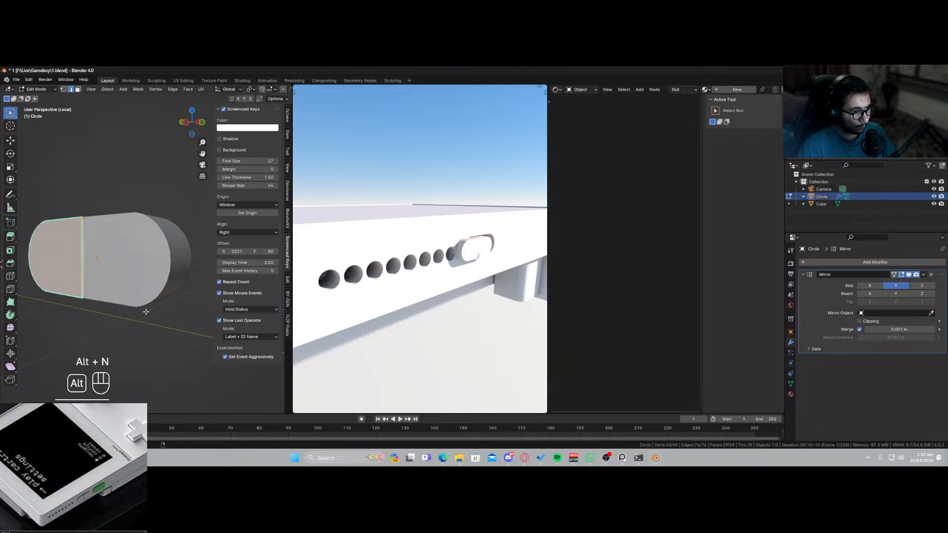
# Select the button half's entire mesh, open its normals options and examine the button's shading in the rendered view.
pyautogui.hotkey('alt', 'n')
pyautogui.press('a')
pyautogui.hotkey('alt', 'n')
pyautogui.hotkey('alt', 'n')
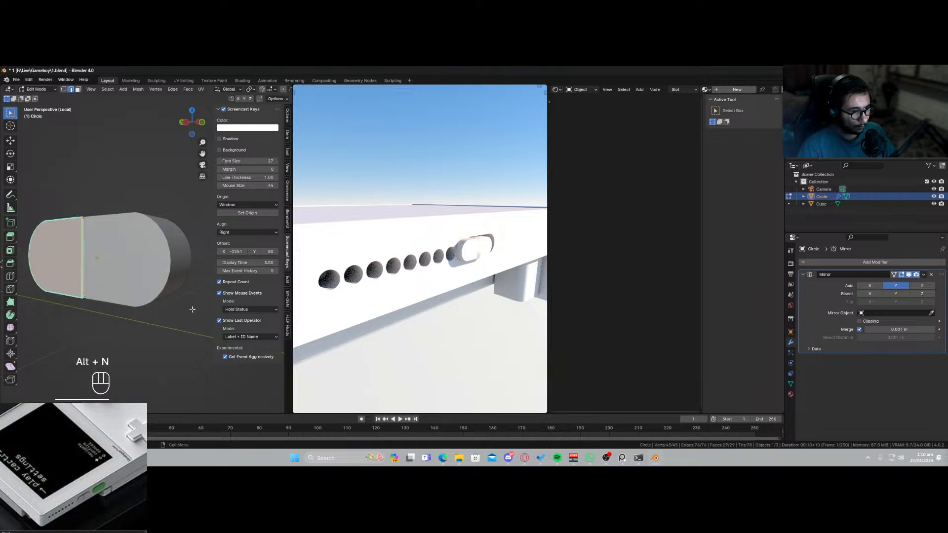
pyautogui.moveTo(188, 309)
pyautogui.click(216, 315)
pyautogui.moveTo(438, 246); pyautogui.dragTo(487, 254, button='middle')
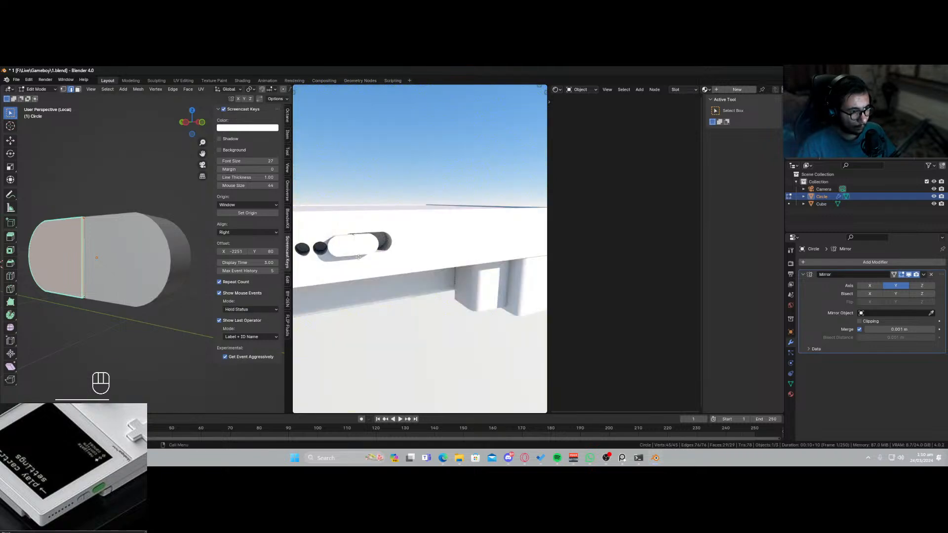
pyautogui.scroll(2, 396, 257)
pyautogui.keyDown('shift'); pyautogui.moveTo(335, 262); pyautogui.dragTo(395, 260, button='middle'); pyautogui.keyUp('shift')
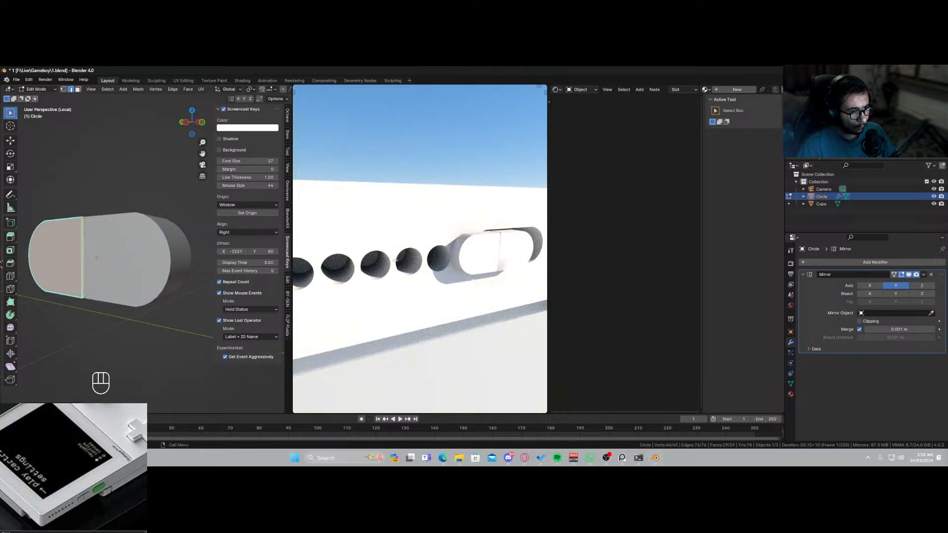
# Leave the button's isolated mesh editing, move the button about 0.06 m along negative Y into its recess and save the file.
pyautogui.press('Tab')
pyautogui.moveTo(106, 273); pyautogui.dragTo(124, 265, button='middle')
pyautogui.press('KP_Divide')
pyautogui.scroll(-5, 104, 295)
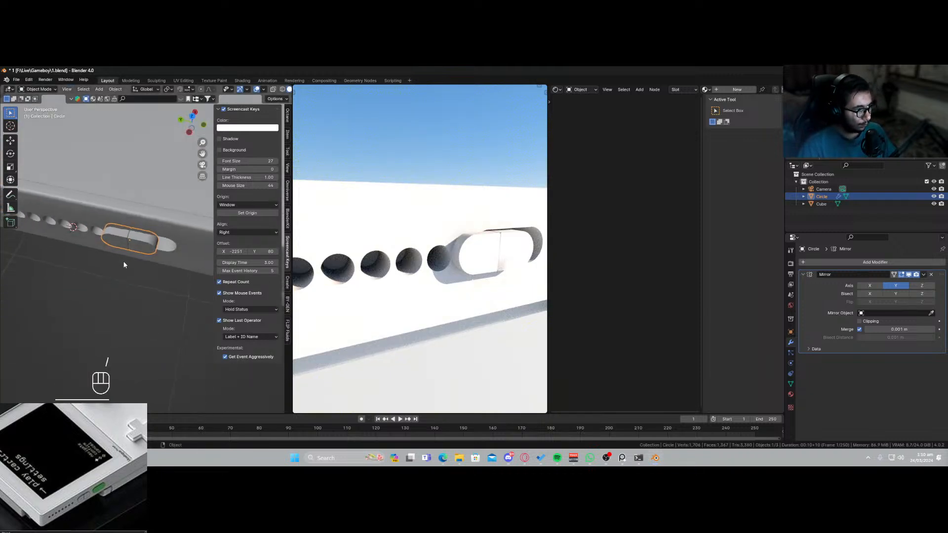
pyautogui.press('g')
pyautogui.press('y')
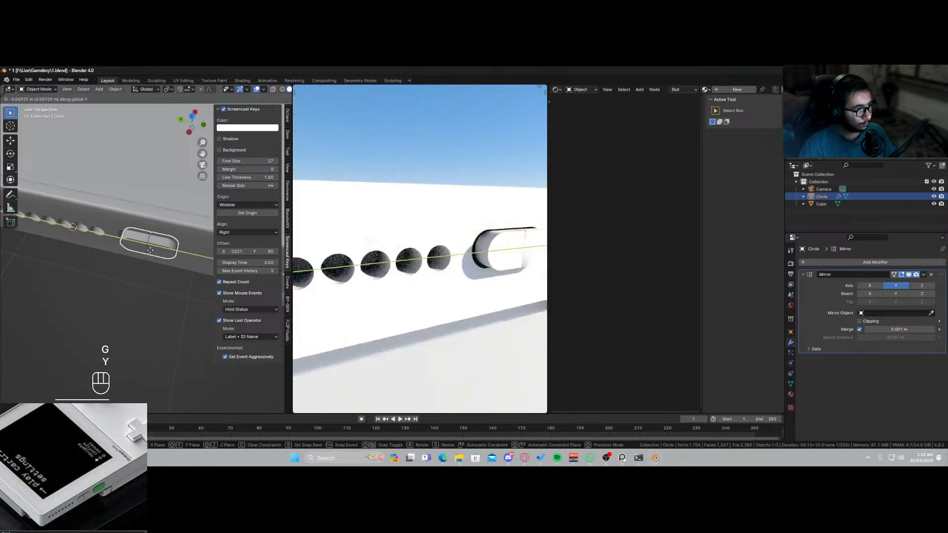
pyautogui.click(148, 253)
pyautogui.hotkey('ctrl', 's')
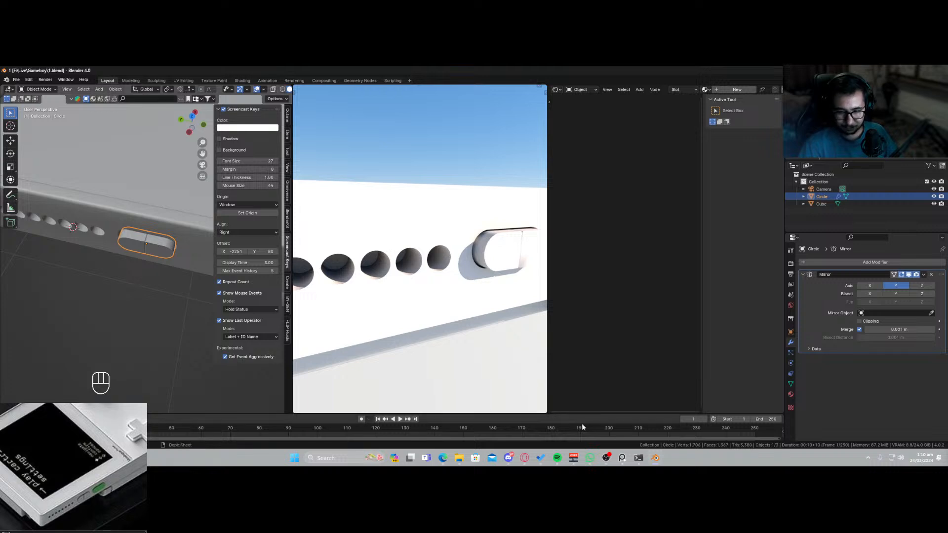
# Check the button's position on the console's side, deselect it and save the file.
pyautogui.moveTo(184, 242); pyautogui.dragTo(154, 262, button='middle')
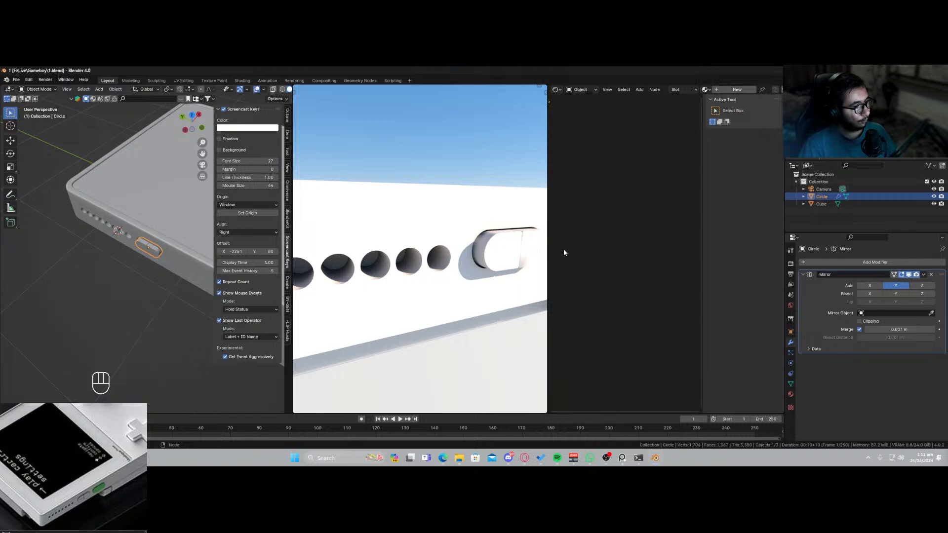
pyautogui.scroll(5, 503, 253)
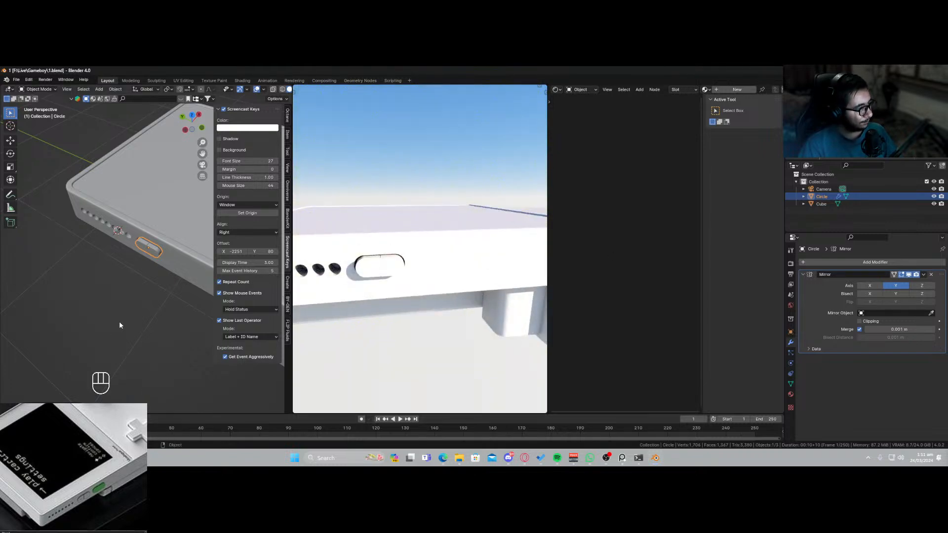
pyautogui.click(133, 319)
pyautogui.hotkey('ctrl', 's')
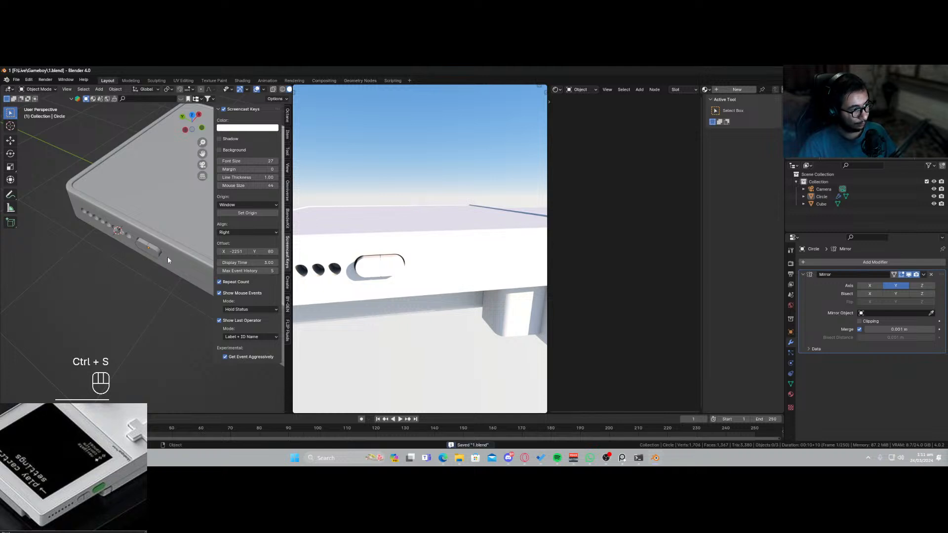
# Duplicate the side button in the left orthographic view and place the copy about 0.23 m away along negative Y.
pyautogui.press('shift')
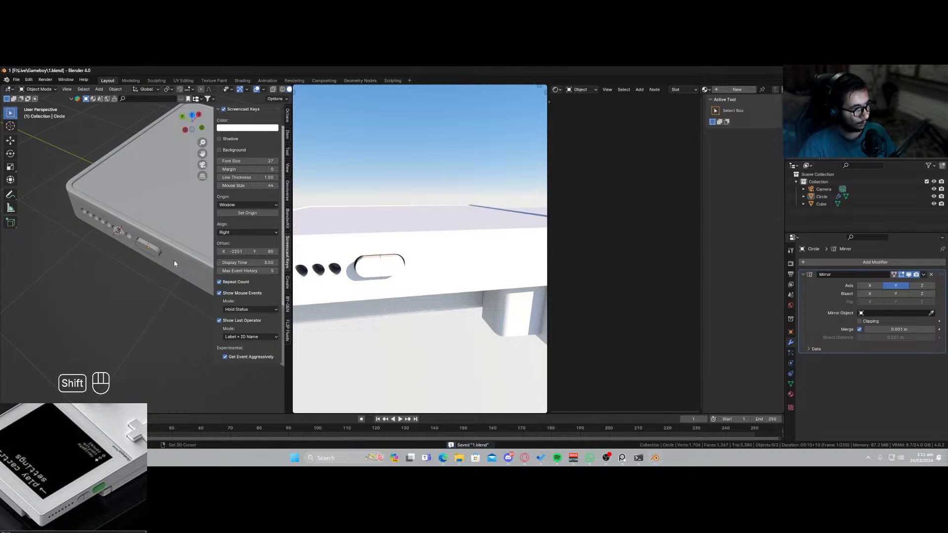
pyautogui.press('shift')
pyautogui.press('KP_1')
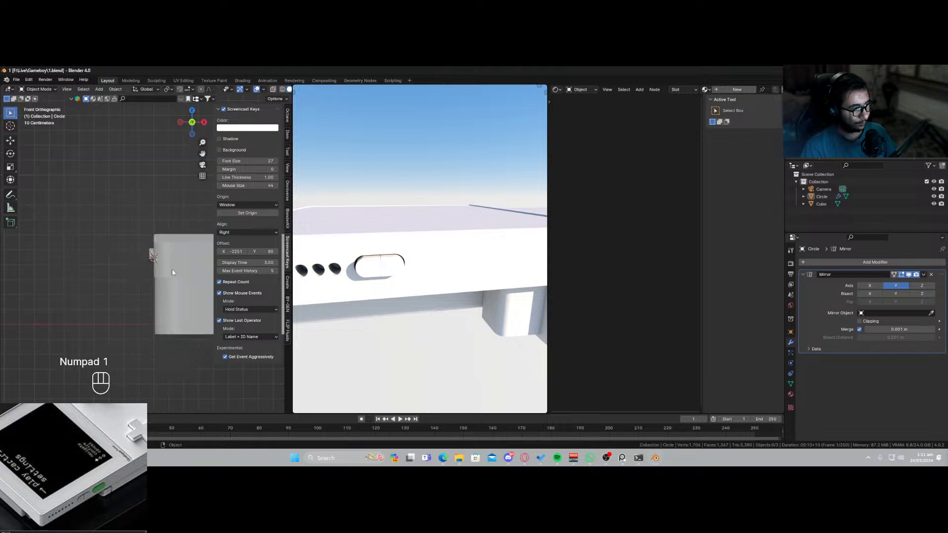
pyautogui.press('KP_3')
pyautogui.press('KP_9')
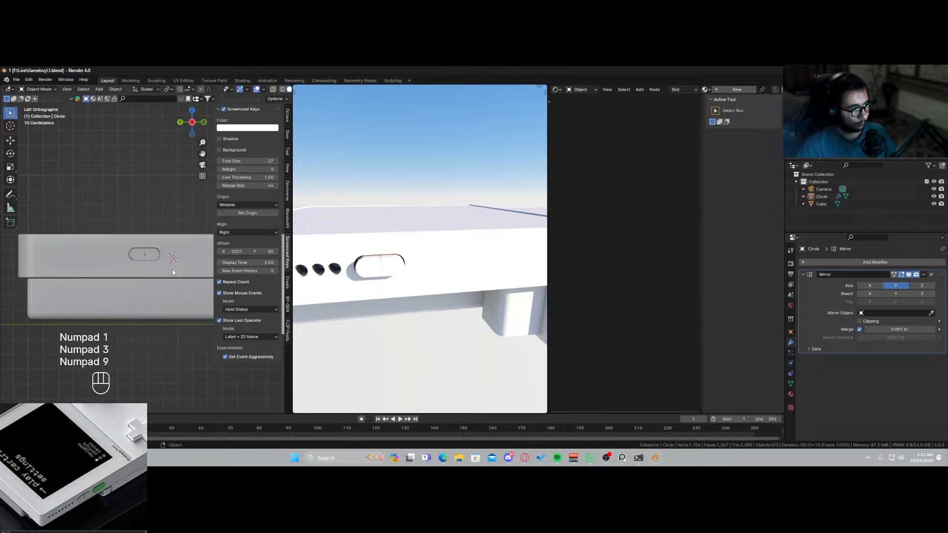
pyautogui.keyDown('shift'); pyautogui.moveTo(171, 262); pyautogui.dragTo(171, 296, button='middle'); pyautogui.keyUp('shift')
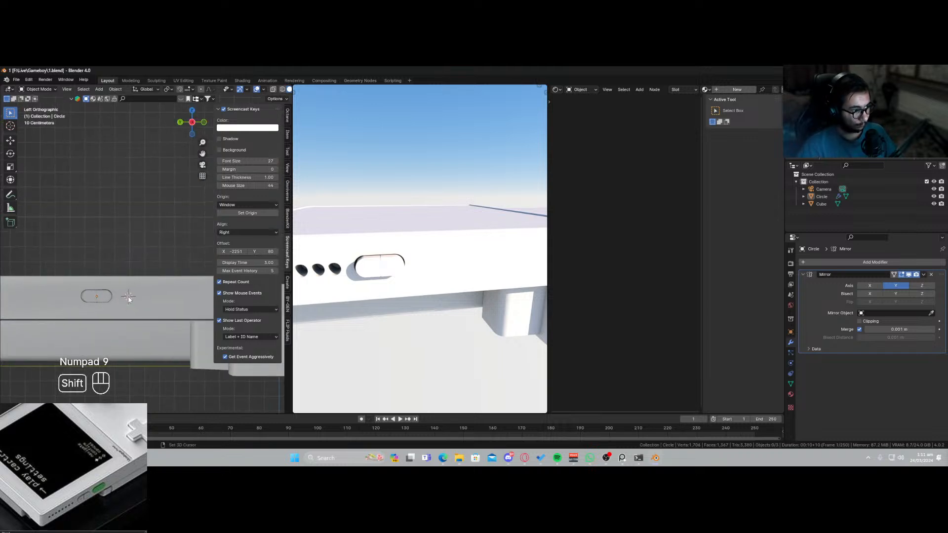
pyautogui.click(107, 296)
pyautogui.keyDown('shift'); pyautogui.moveTo(107, 296); pyautogui.dragTo(104, 322, button='middle'); pyautogui.keyUp('shift')
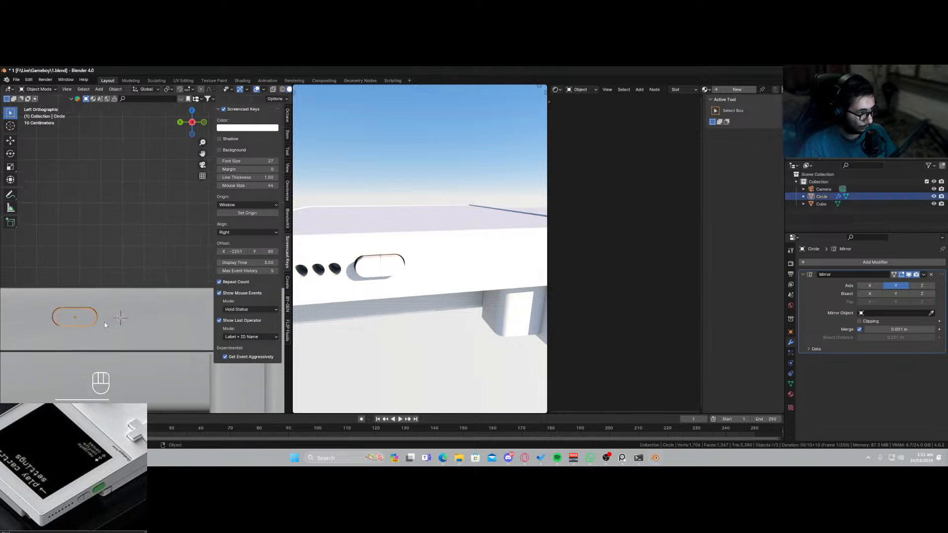
pyautogui.hotkey('shift', 'd')
pyautogui.press('x')
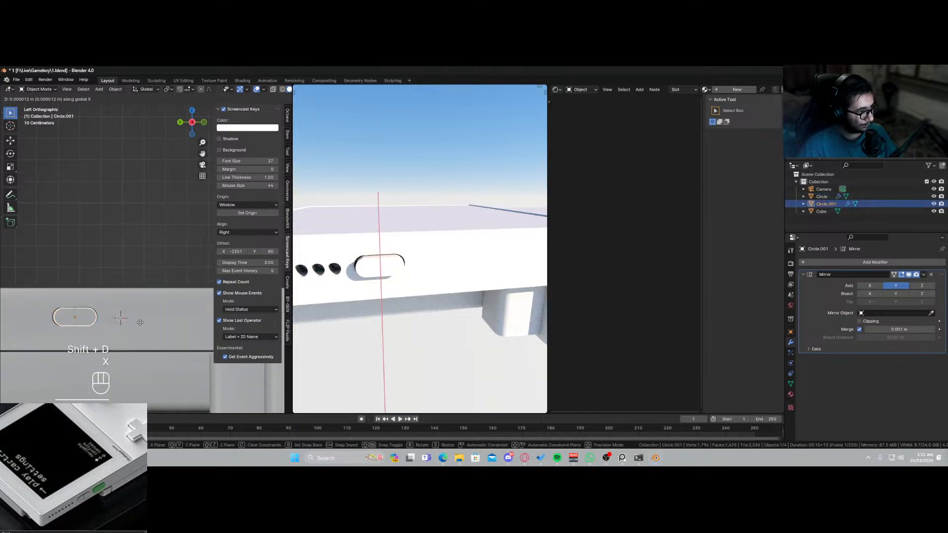
pyautogui.press('y')
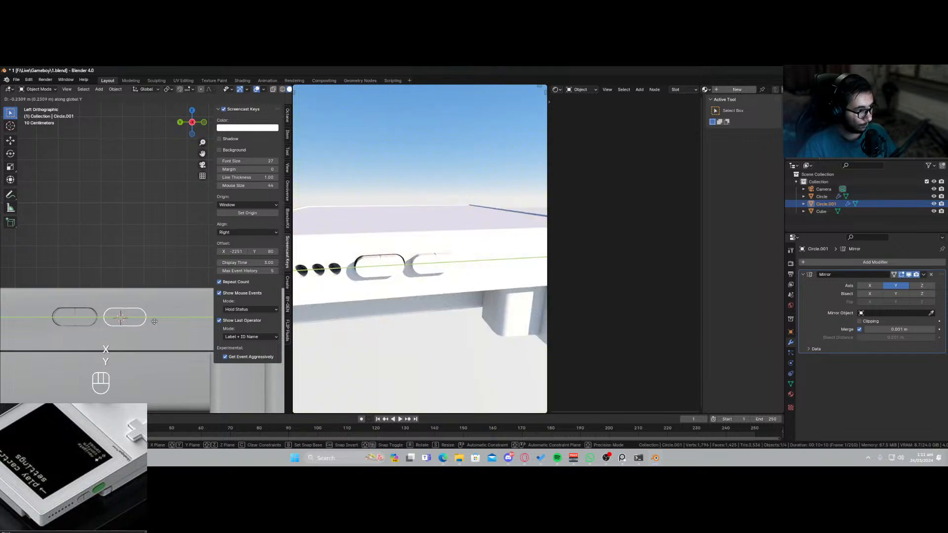
pyautogui.click(153, 323)
# Add a Boolean modifier set to Difference to the console body, with the duplicated button as the cutting object.
pyautogui.moveTo(153, 324); pyautogui.dragTo(131, 339, button='middle')
pyautogui.click(158, 372)
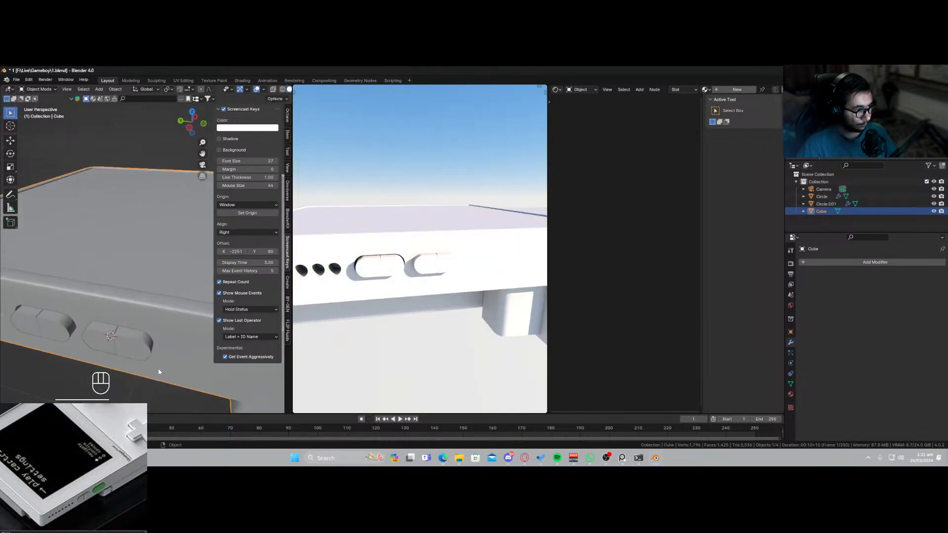
pyautogui.click(823, 263)
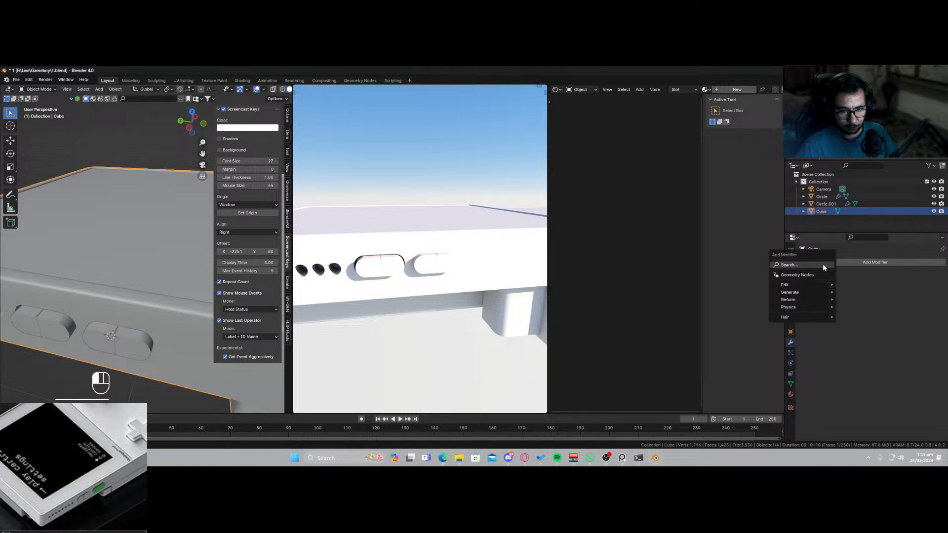
pyautogui.click(823, 263)
pyautogui.click(805, 286)
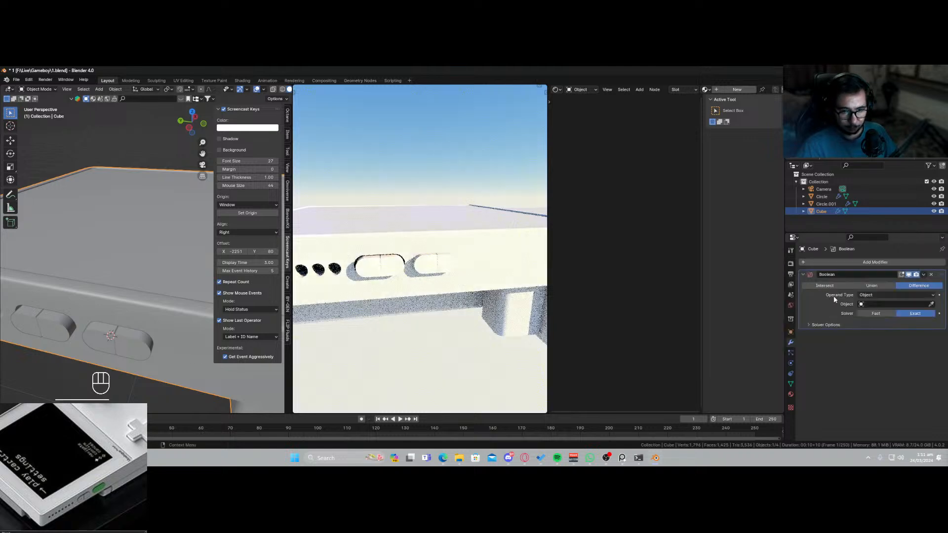
pyautogui.click(931, 304)
pyautogui.click(129, 346)
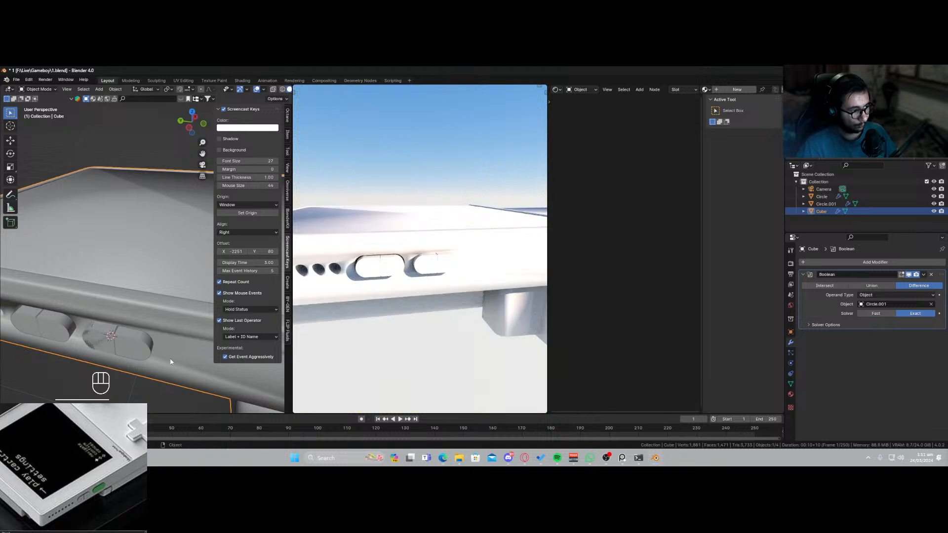
# Shift the duplicated button along Y to check its cut, delete the duplicate and select the console body.
pyautogui.click(145, 349)
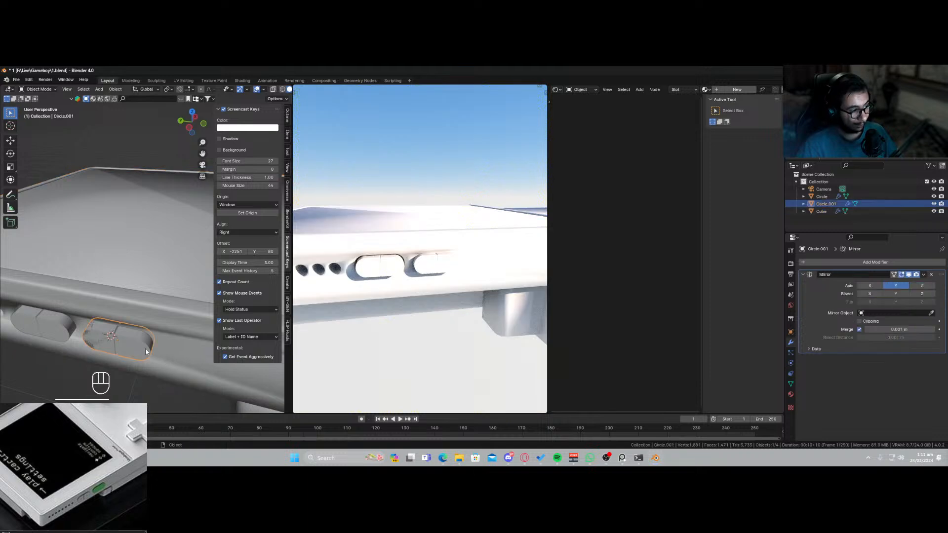
pyautogui.press('g')
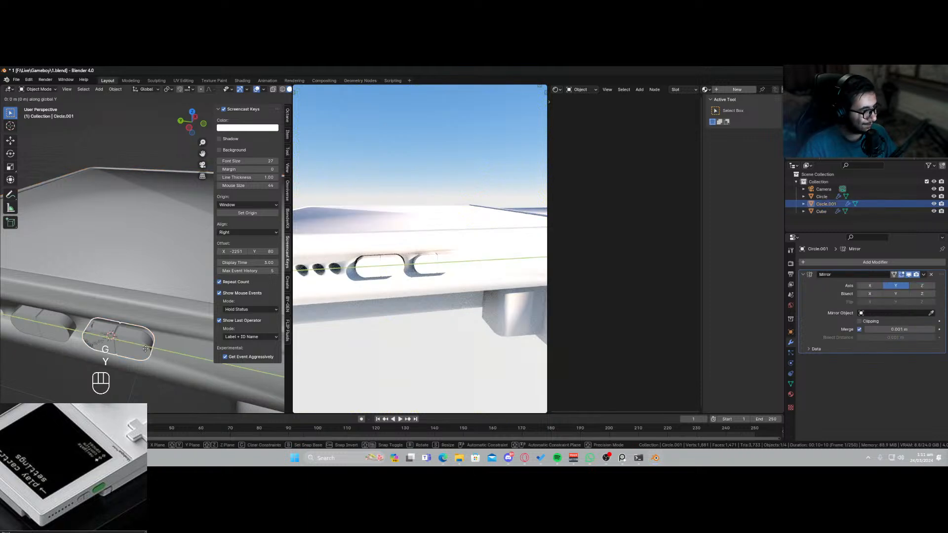
pyautogui.press('y')
pyautogui.click(162, 355)
pyautogui.press('x')
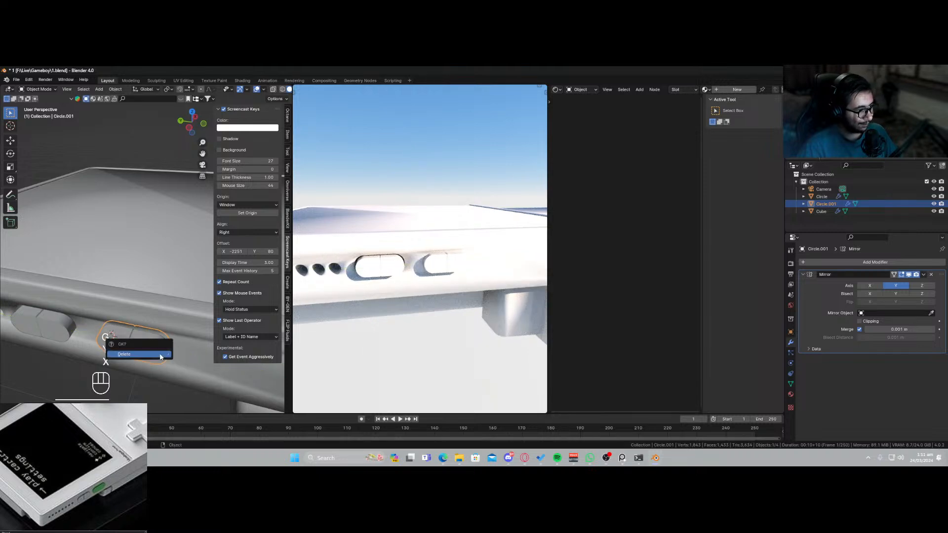
pyautogui.click(160, 354)
pyautogui.click(149, 351)
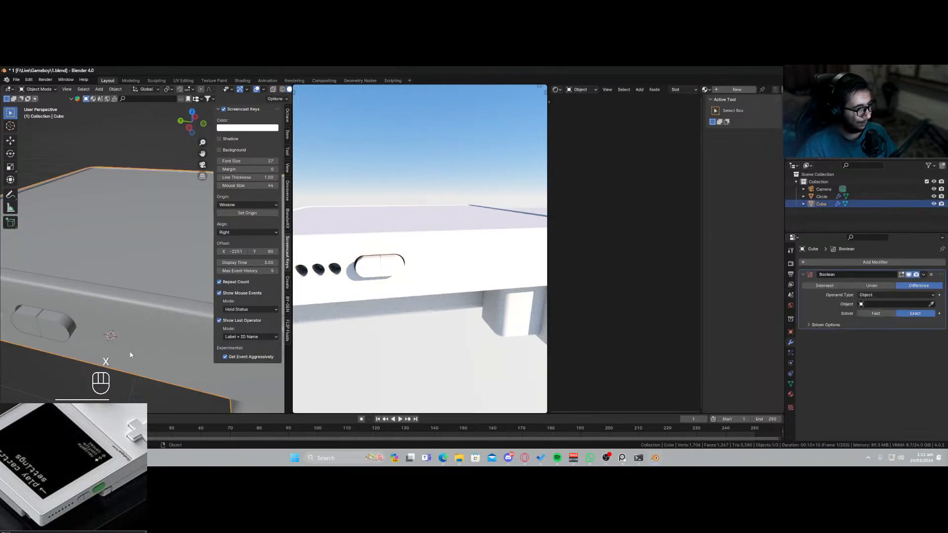
# Add a mesh circle at the 3D cursor beside the side button.
pyautogui.press('KP_1')
pyautogui.press('KP_3')
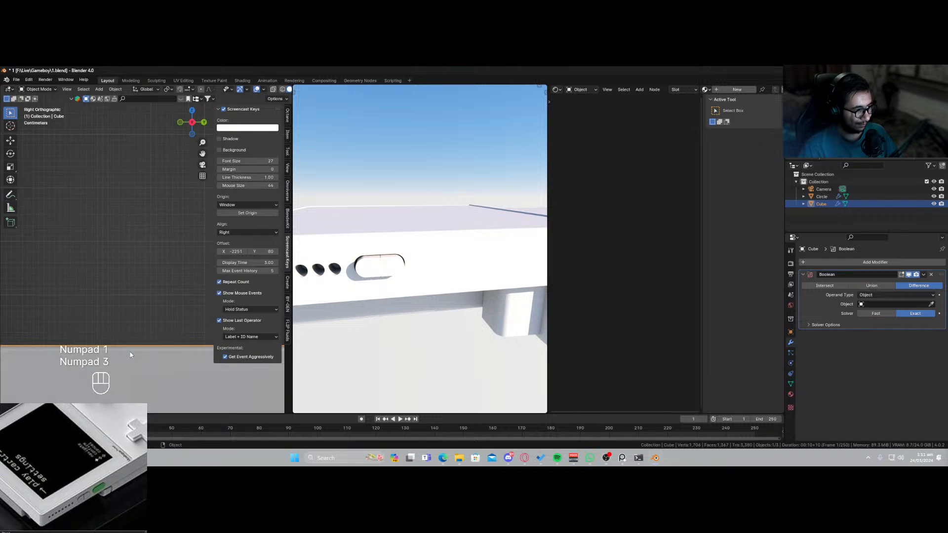
pyautogui.press('KP_9')
pyautogui.press('KP_8')
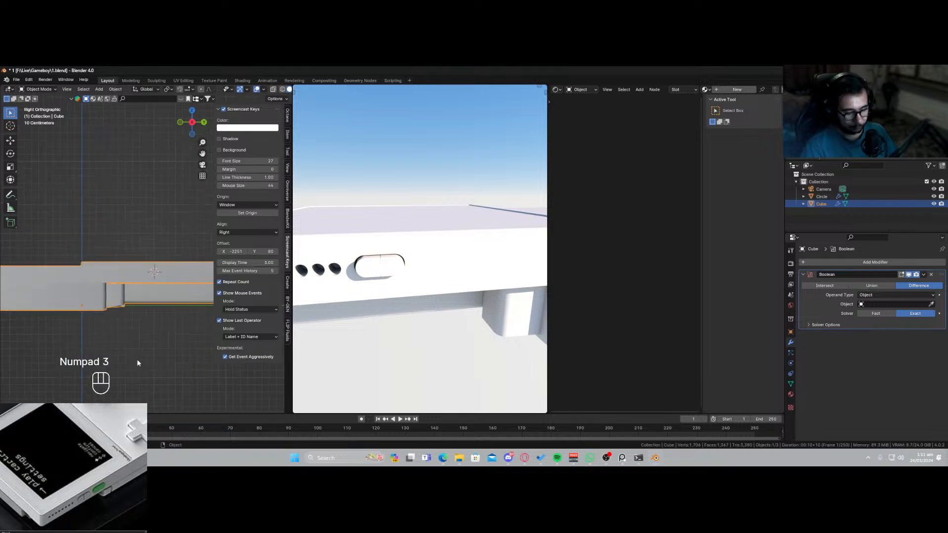
pyautogui.press('KP_9')
pyautogui.press('KP_9')
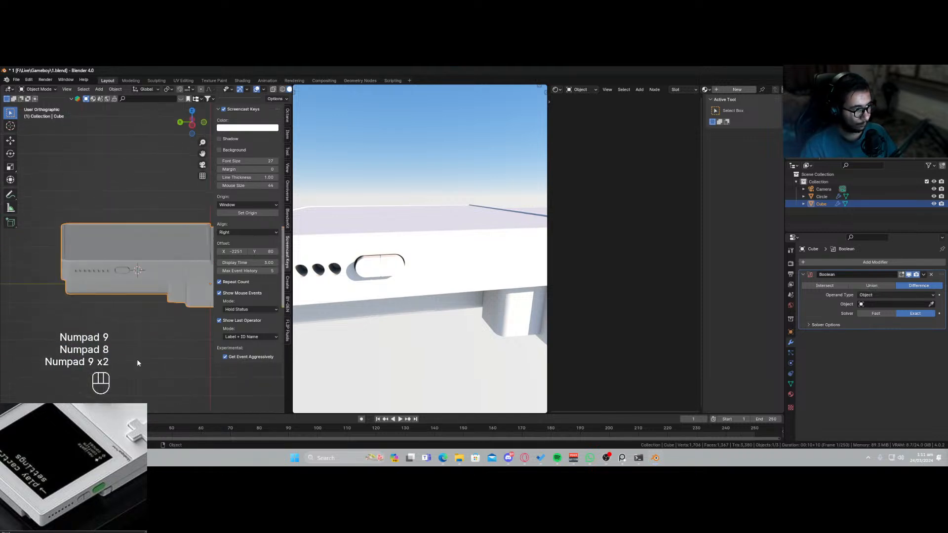
pyautogui.scroll(7, 151, 333)
pyautogui.keyDown('shift'); pyautogui.moveTo(140, 326); pyautogui.dragTo(169, 288, button='middle'); pyautogui.keyUp('shift')
pyautogui.hotkey('shift', 'a')
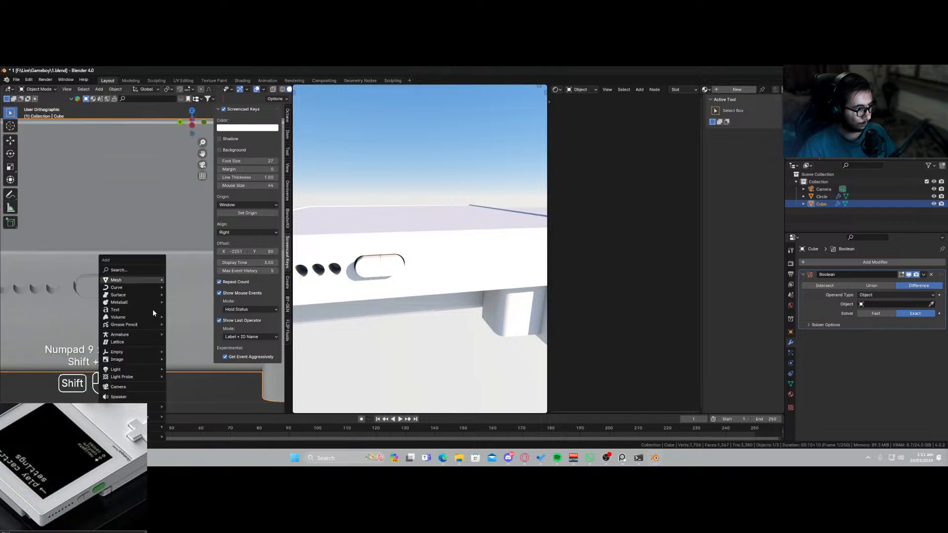
pyautogui.moveTo(141, 279)
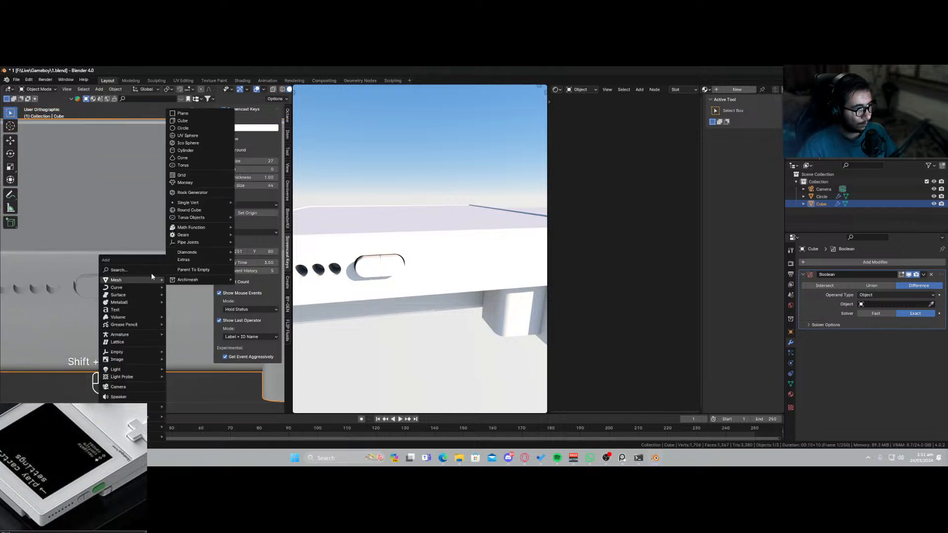
pyautogui.click(183, 128)
pyautogui.scroll(-5, 165, 309)
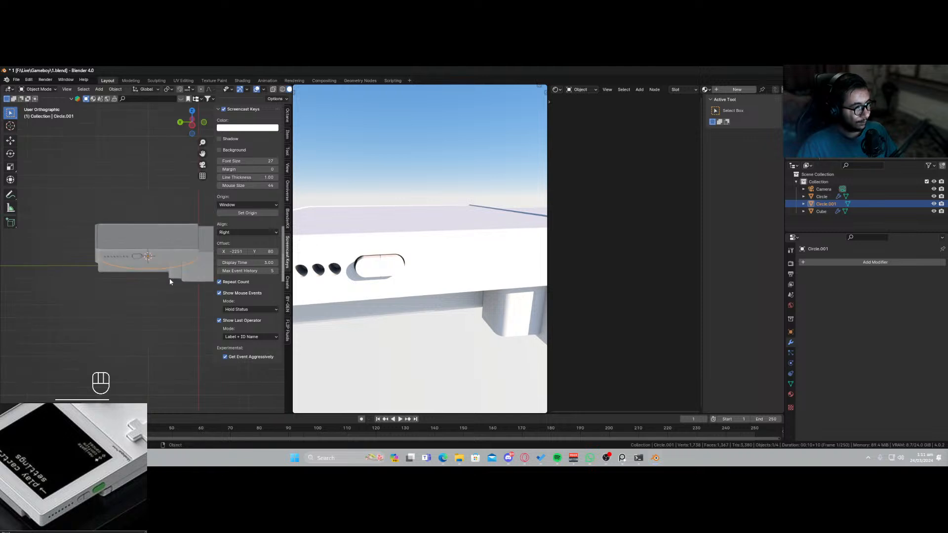
# Rotate the new circle 90° about Y and scale it down to about 0.07 of its size.
pyautogui.press('r')
pyautogui.press('y')
pyautogui.press('KP_9')
pyautogui.press('KP_0')
pyautogui.press('KP_Enter')
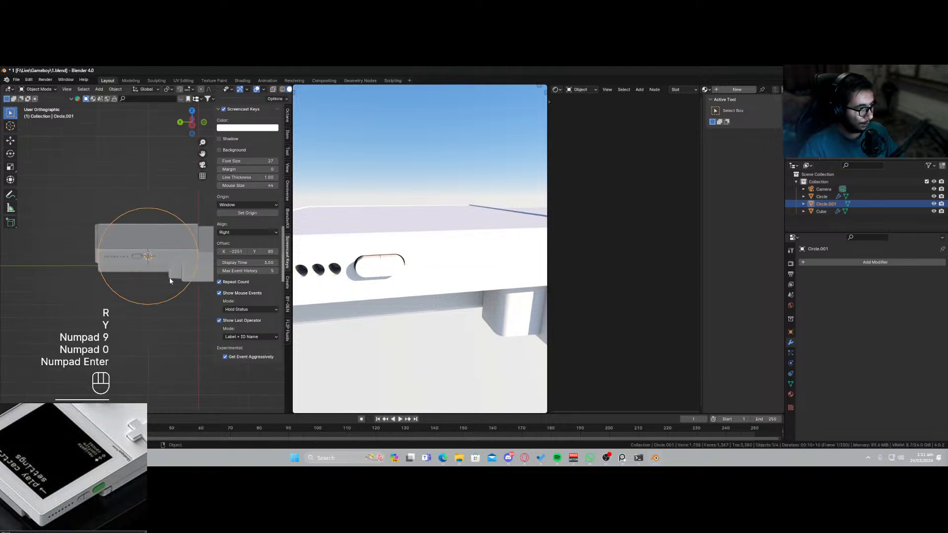
pyautogui.scroll(5, 182, 328)
pyautogui.press('s')
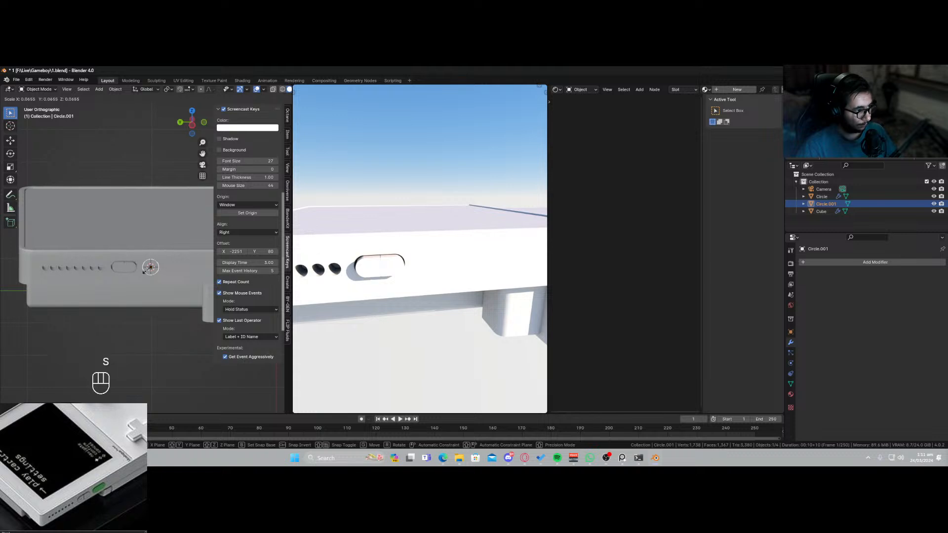
pyautogui.click(144, 270)
pyautogui.scroll(3, 158, 316)
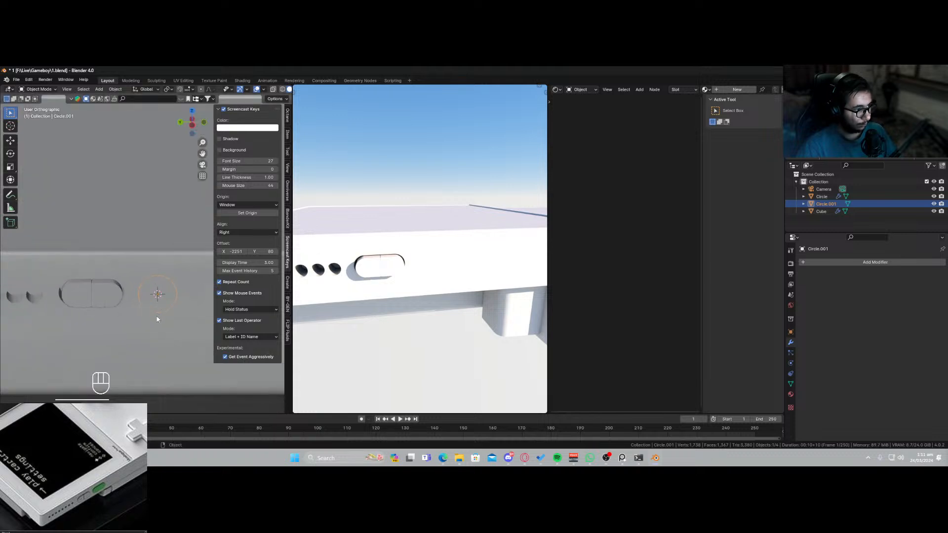
# Stretch the new circle into a capsule outline by moving half of its vertices about 0.15 m along Y.
pyautogui.press('Tab')
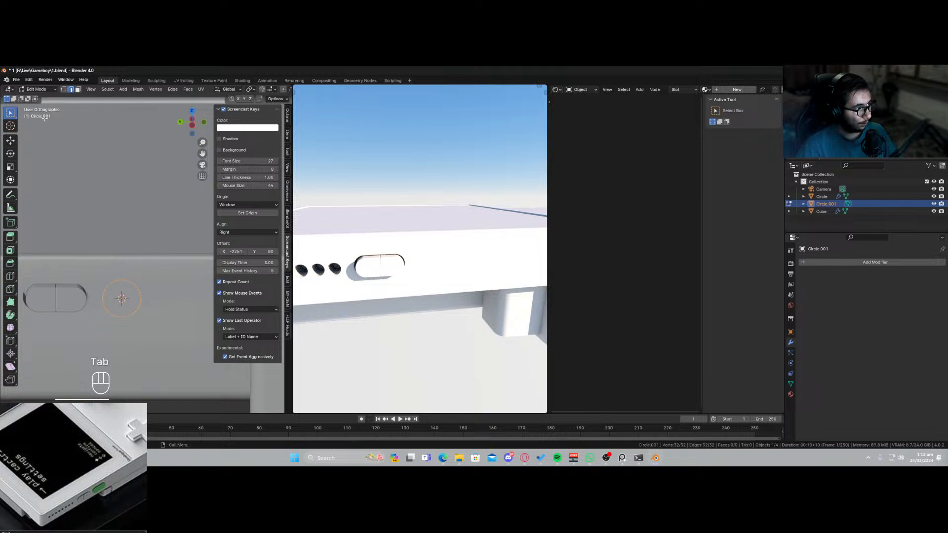
pyautogui.moveTo(154, 263); pyautogui.dragTo(118, 335)
pyautogui.press('g')
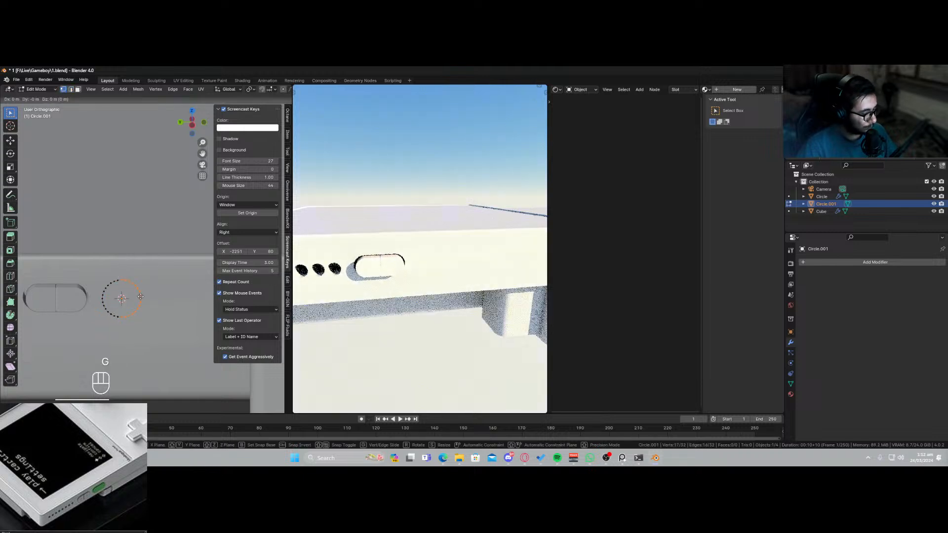
pyautogui.press('y')
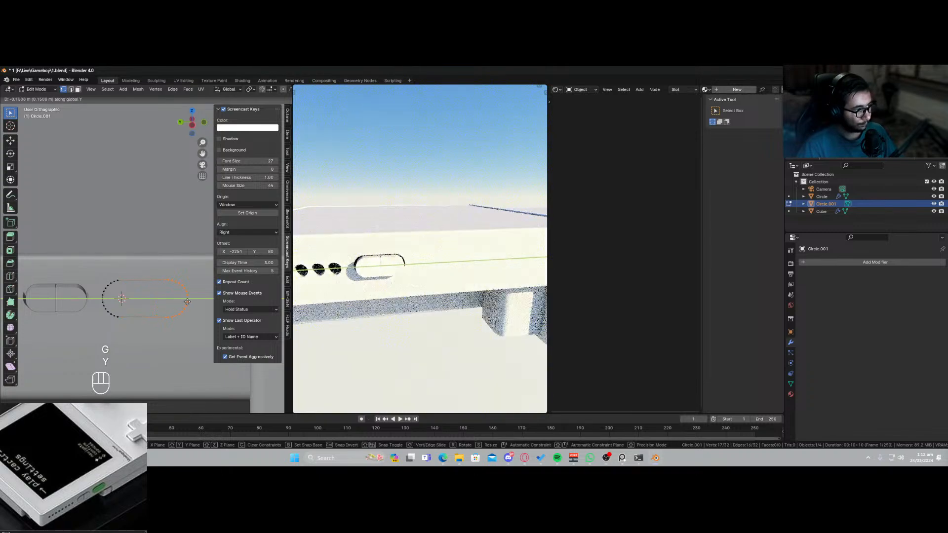
pyautogui.click(164, 319)
# Fill the whole capsule outline with a face and extrude it about 0.09 m outward into a solid.
pyautogui.press('a')
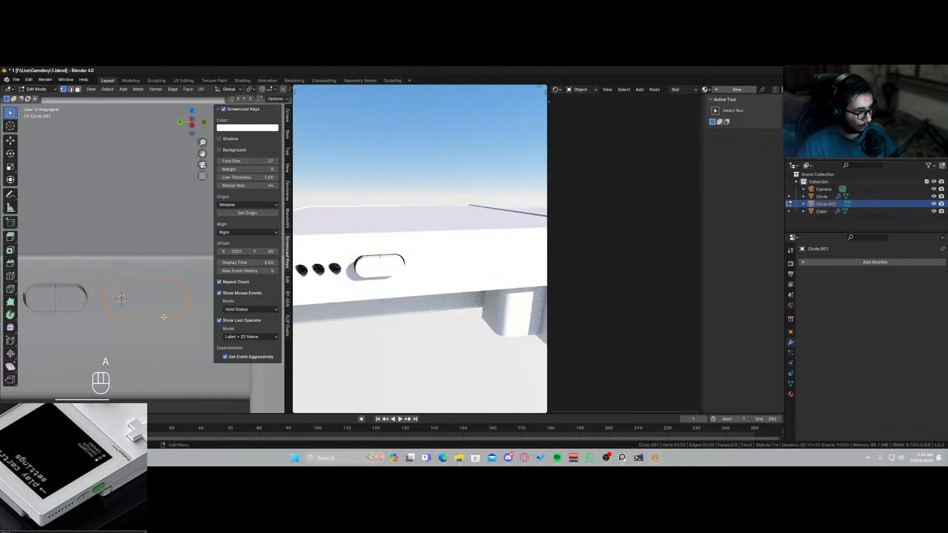
pyautogui.press('f')
pyautogui.press('e')
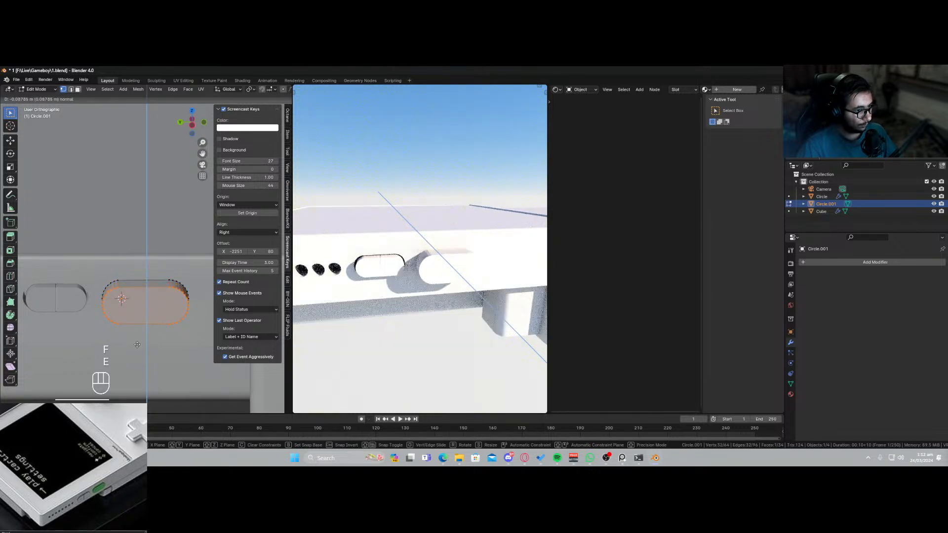
pyautogui.click(142, 323)
pyautogui.rightClick(143, 325)
pyautogui.press('Tab')
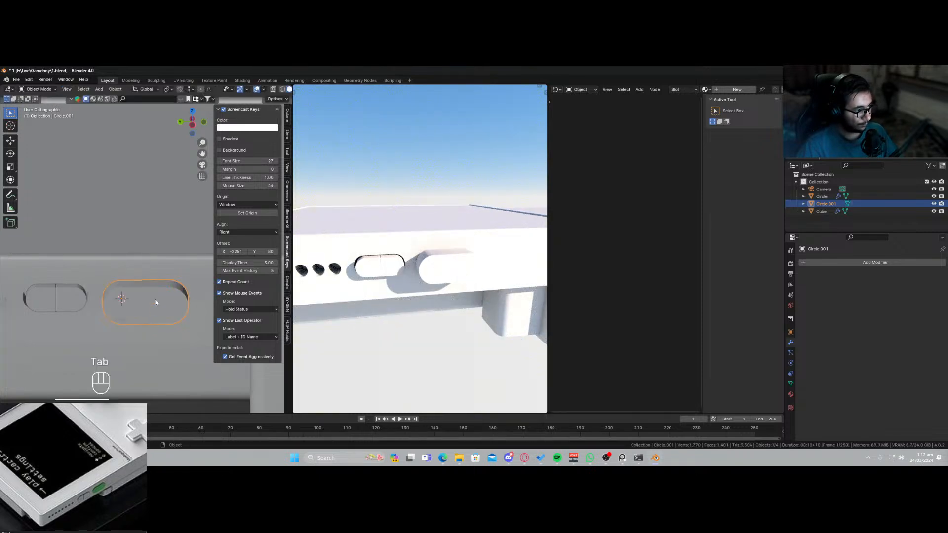
# Scale the capsule solid to about 0.74 of its size and raise it slightly along Z to align with the neighbouring button.
pyautogui.press('s')
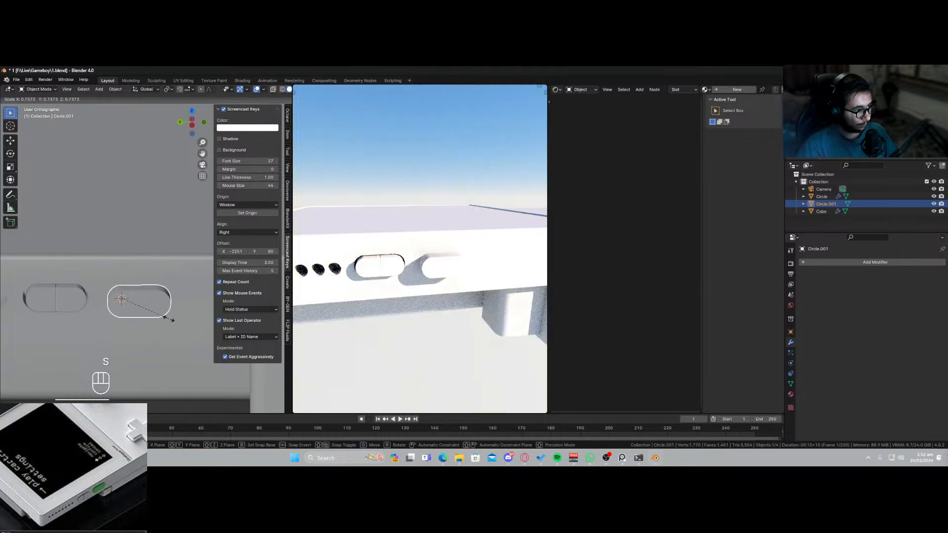
pyautogui.click(168, 324)
pyautogui.press('g')
pyautogui.press('z')
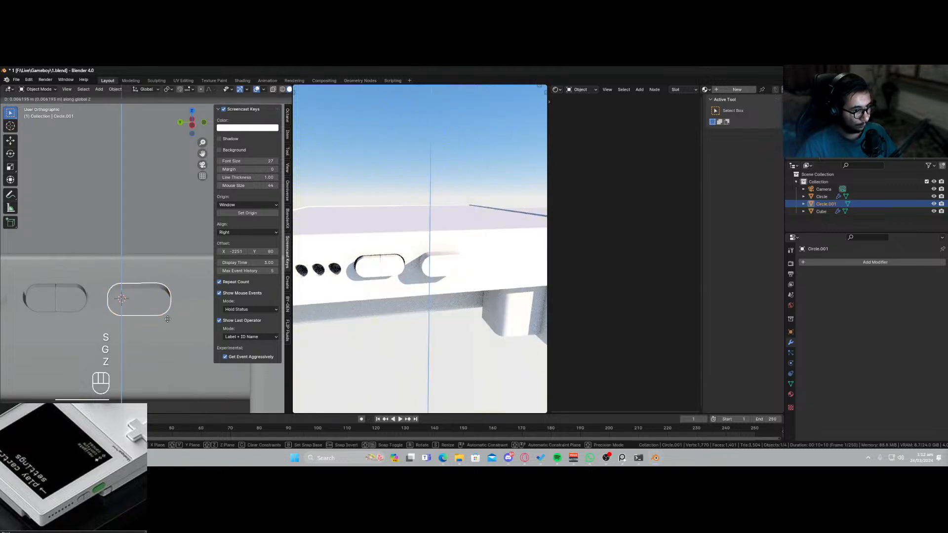
pyautogui.click(168, 322)
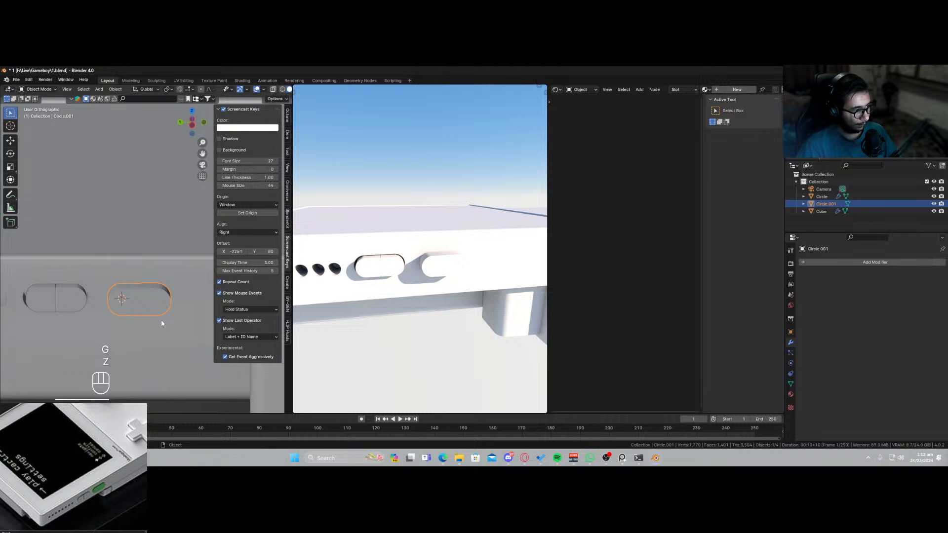
# Move the capsule solid along X so that it sits partly inside the console body's side.
pyautogui.moveTo(148, 316); pyautogui.dragTo(224, 288, button='middle')
pyautogui.moveTo(214, 178); pyautogui.dragTo(171, 275, button='middle')
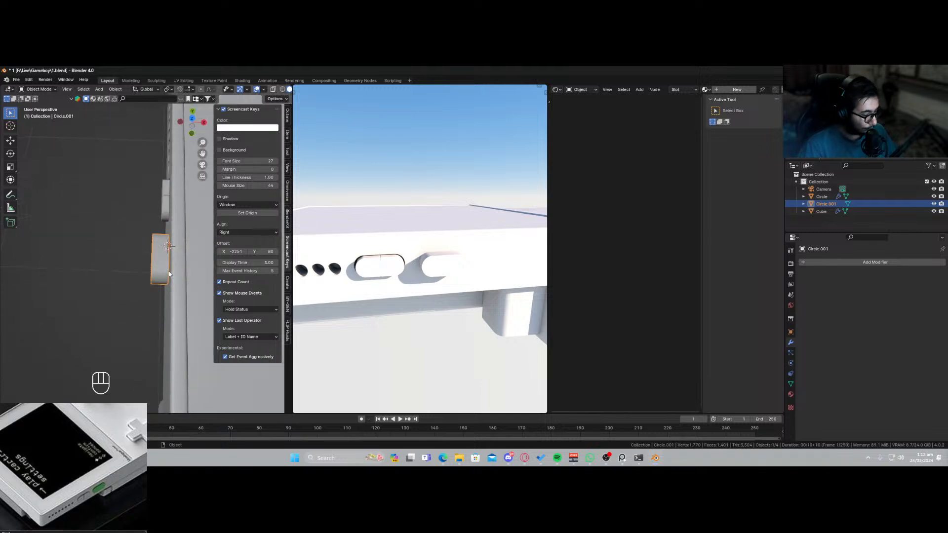
pyautogui.press('g')
pyautogui.press('y')
pyautogui.press('x')
pyautogui.click(174, 275)
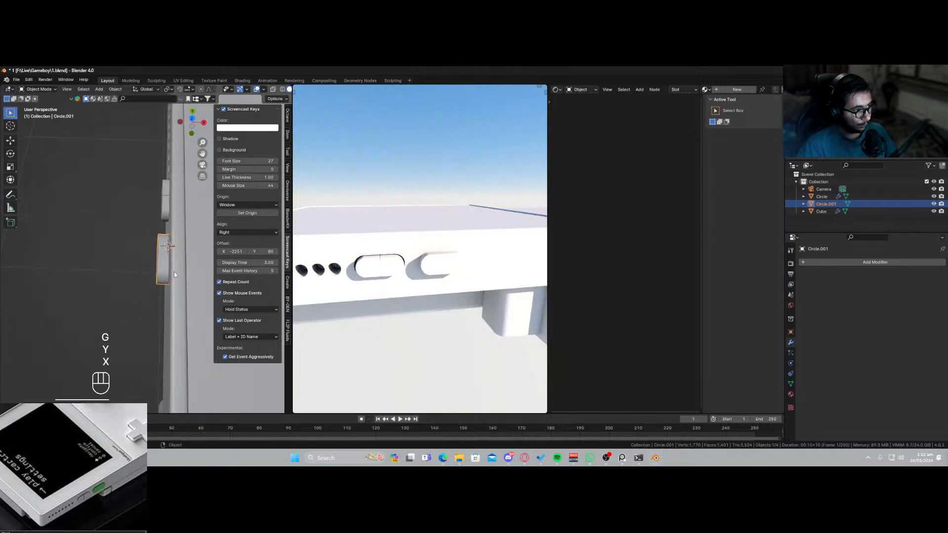
# Add a Boolean modifier to the new capsule solid and try to pick its target object in the viewport.
pyautogui.click(844, 264)
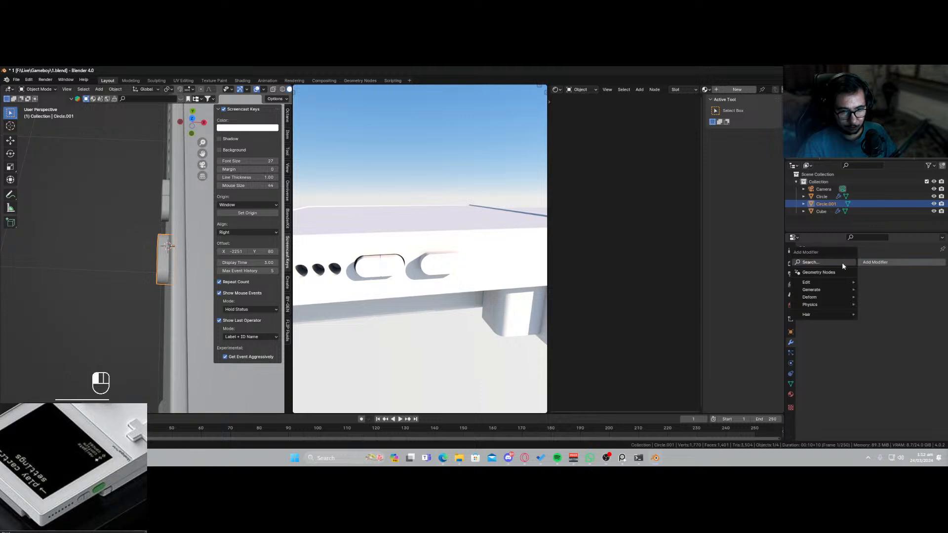
pyautogui.press('space')
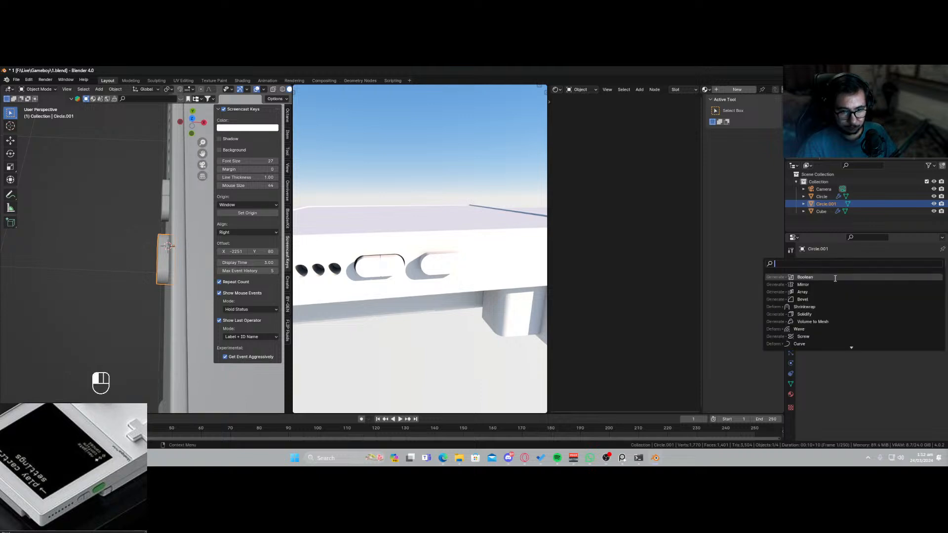
pyautogui.click(835, 278)
pyautogui.click(931, 305)
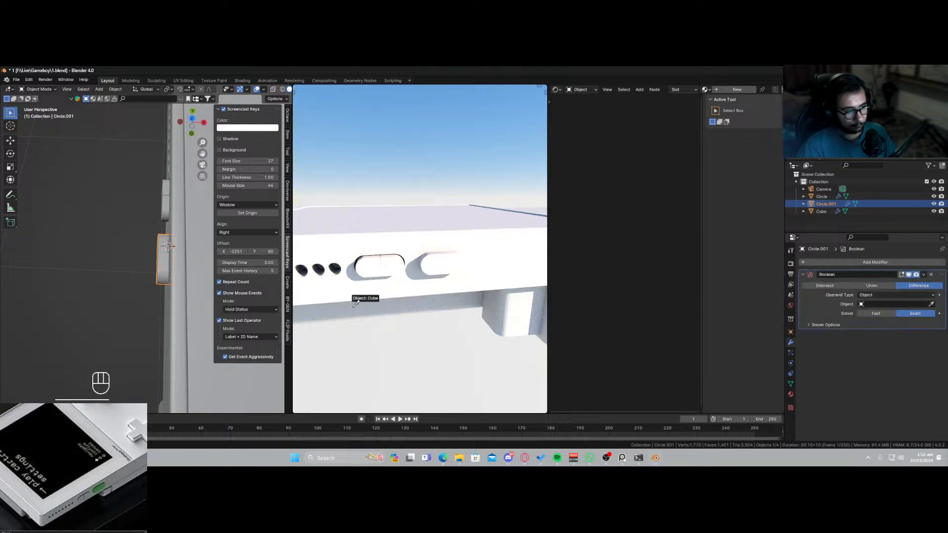
pyautogui.click(169, 269)
# Set Circle.001 as the cutting object of the console body's Difference Boolean, apply the modifier and save the file.
pyautogui.moveTo(172, 287); pyautogui.dragTo(190, 284, button='middle')
pyautogui.click(190, 284)
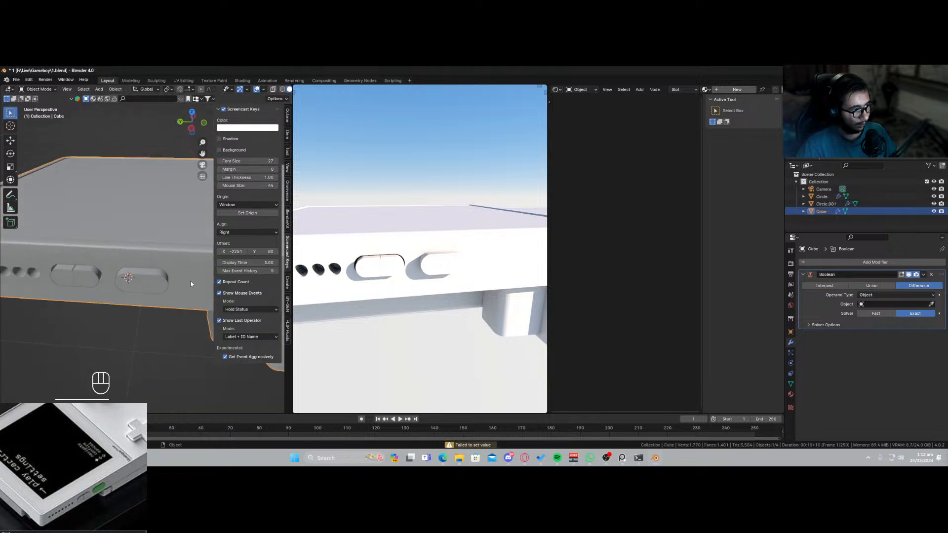
pyautogui.click(924, 275)
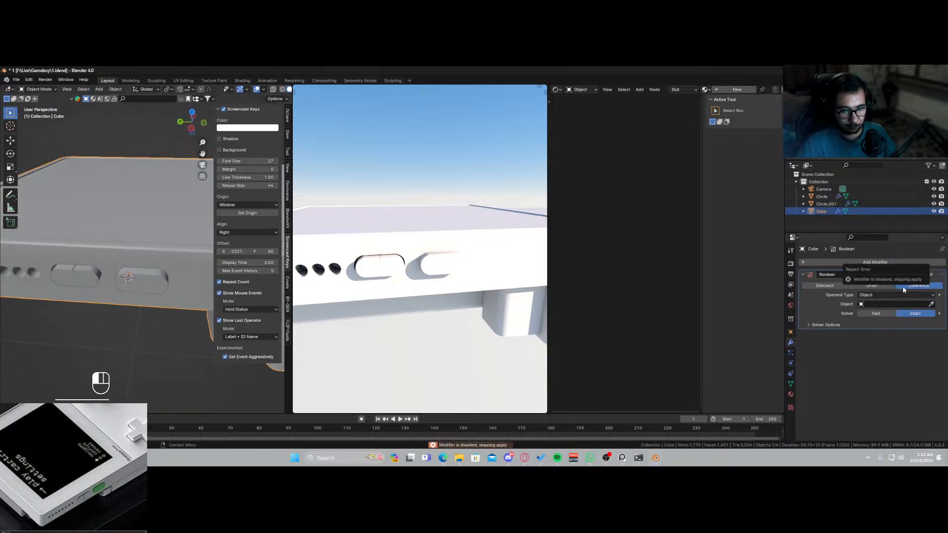
pyautogui.click(899, 283)
pyautogui.click(931, 304)
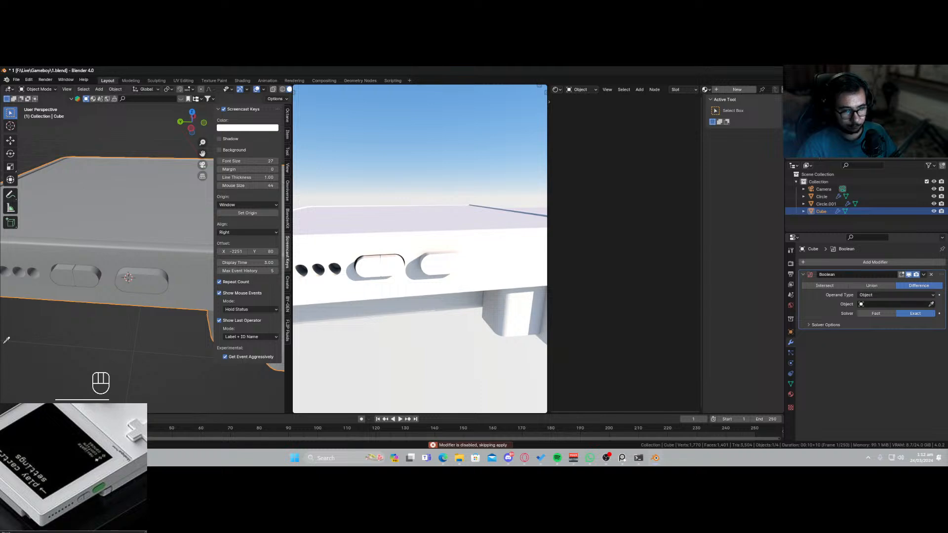
pyautogui.click(446, 272)
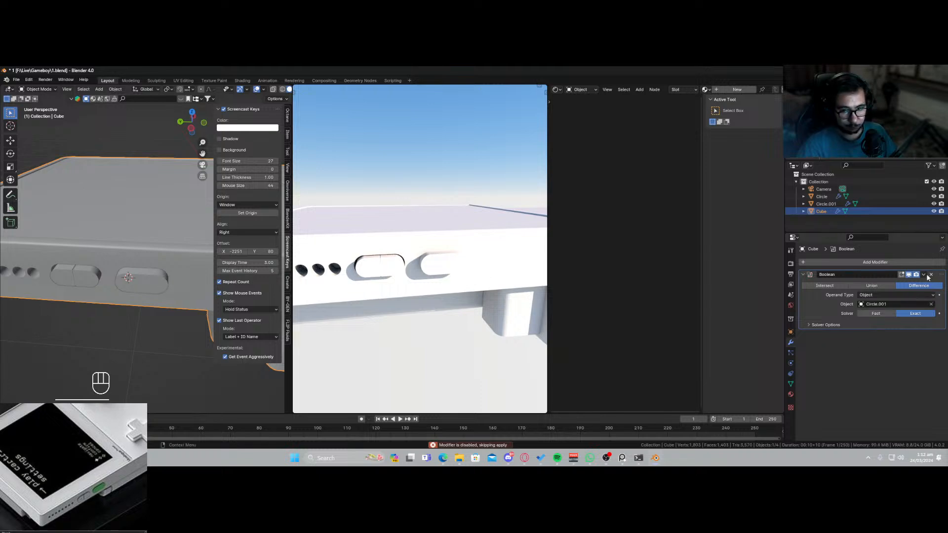
pyautogui.click(924, 275)
pyautogui.click(899, 283)
pyautogui.hotkey('ctrl', 's')
pyautogui.click(160, 291)
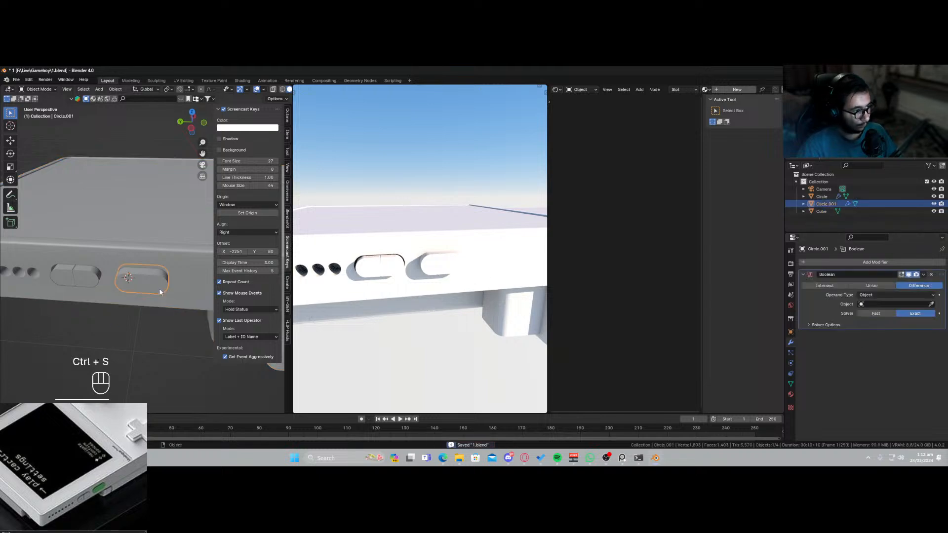
pyautogui.press('s')
pyautogui.press('Escape')
# Isolate the console body in local view and enter Edit Mode on it.
pyautogui.click(179, 289)
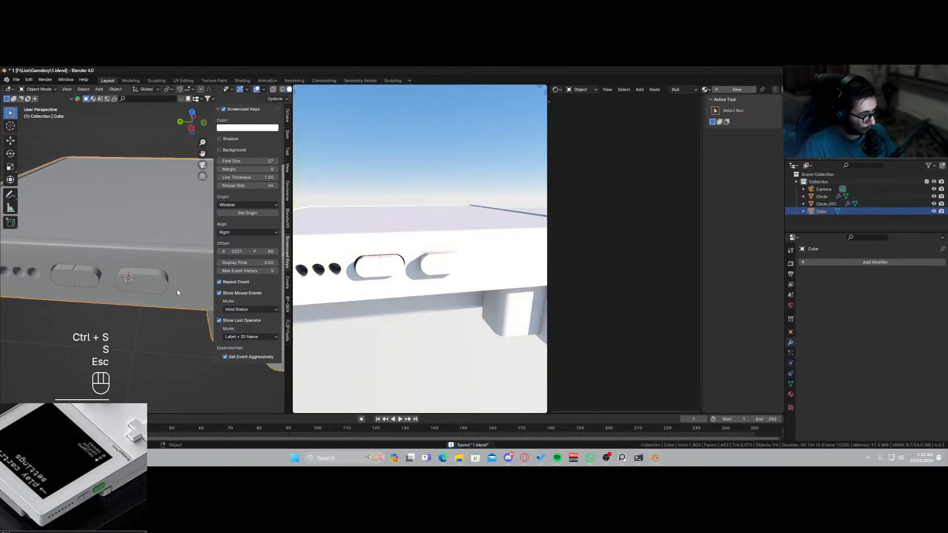
pyautogui.press('/')
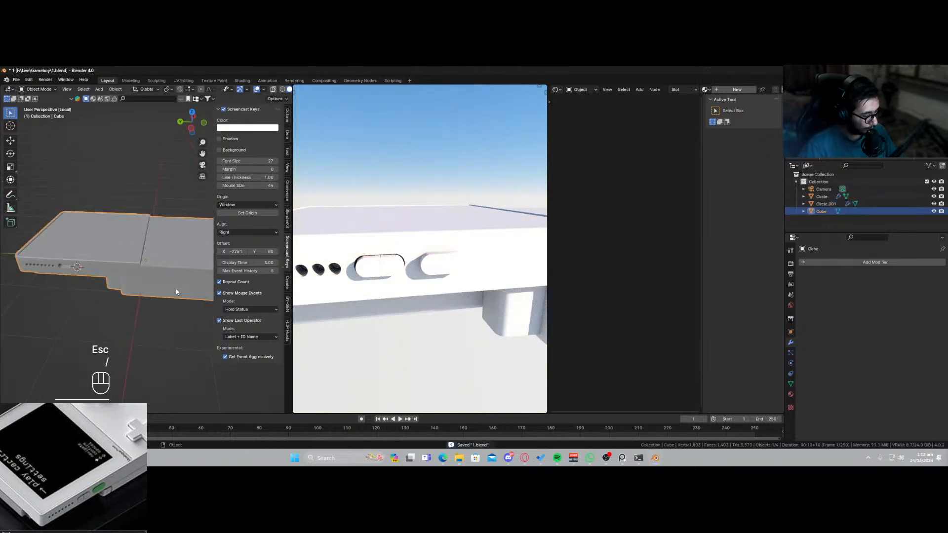
pyautogui.press('h')
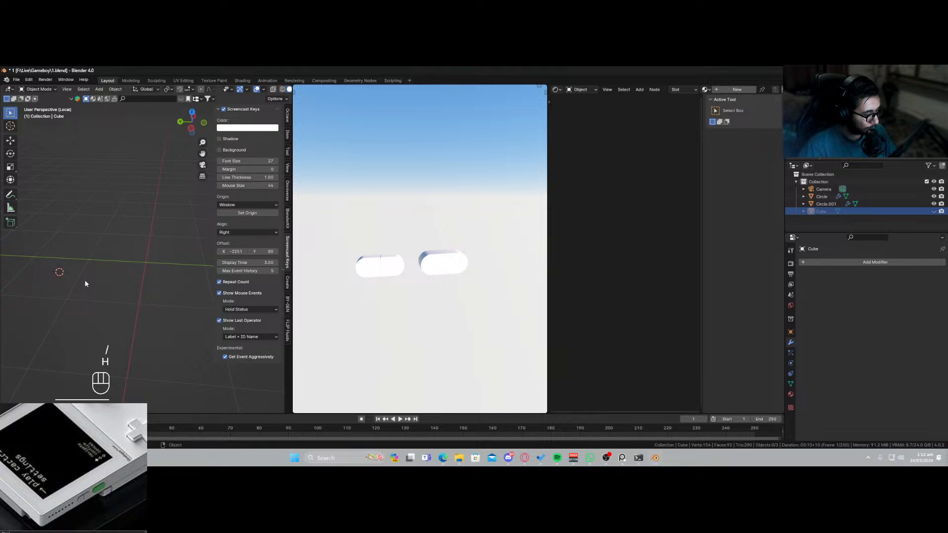
pyautogui.hotkey('alt', 'h')
pyautogui.press('Tab')
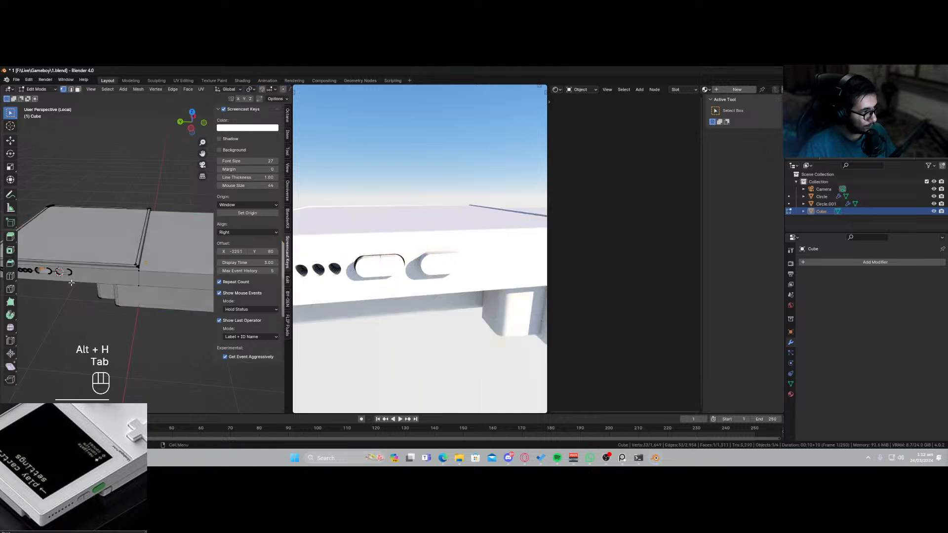
# Select the new capsule-shaped face on the console's side in face mode and inset it slightly.
pyautogui.moveTo(71, 283); pyautogui.dragTo(114, 264, button='middle')
pyautogui.click(140, 253)
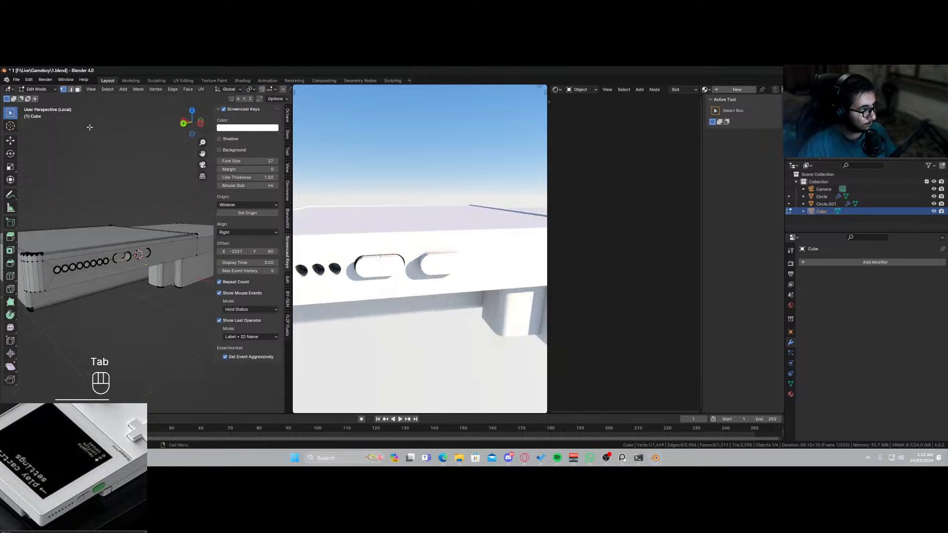
pyautogui.click(77, 91)
pyautogui.click(143, 253)
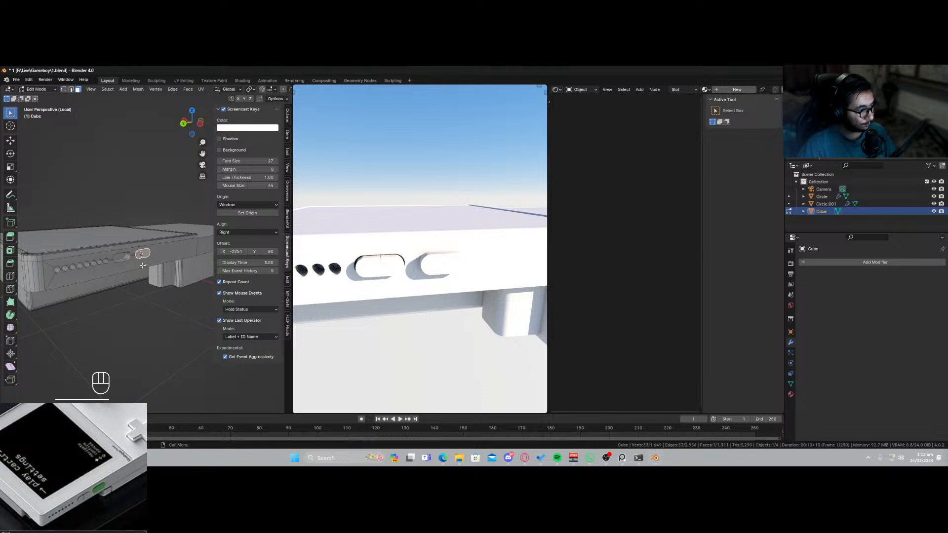
pyautogui.press('KP_Decimal')
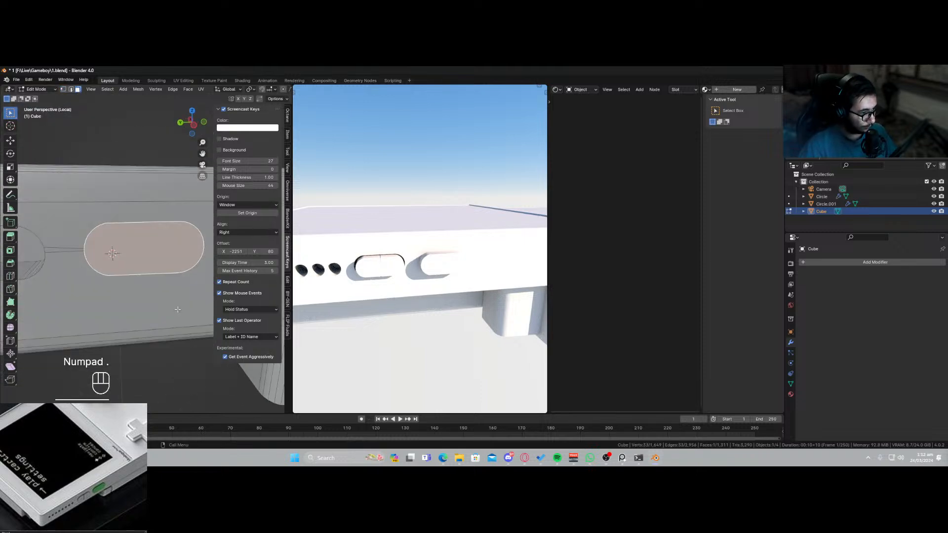
pyautogui.press('i')
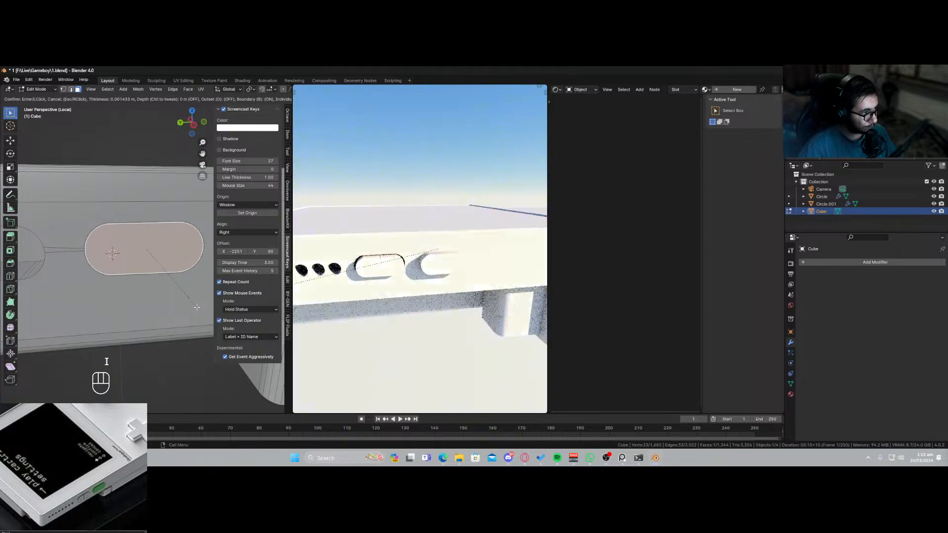
pyautogui.click(170, 295)
# Push the inset capsule face about 0.03 m along X into the body, return to Object Mode and save.
pyautogui.press('g')
pyautogui.press('y')
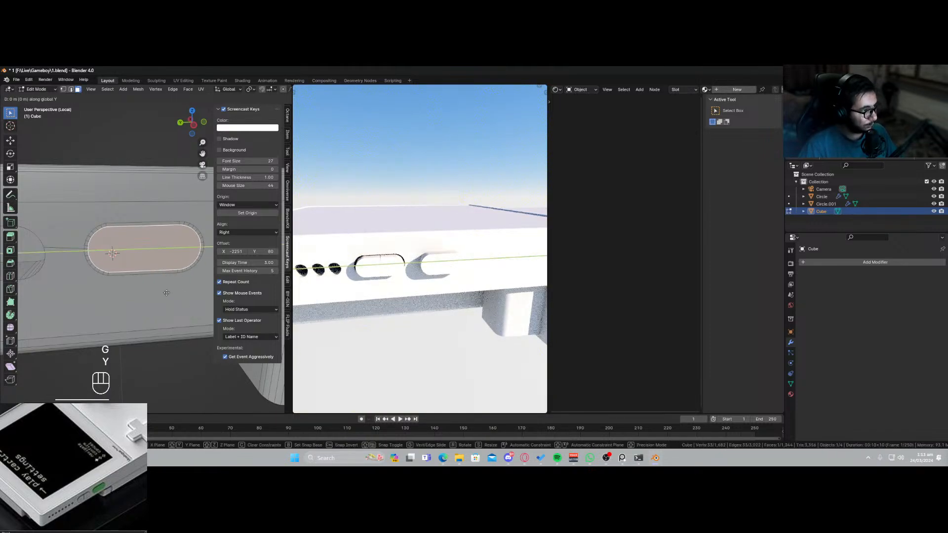
pyautogui.press('x')
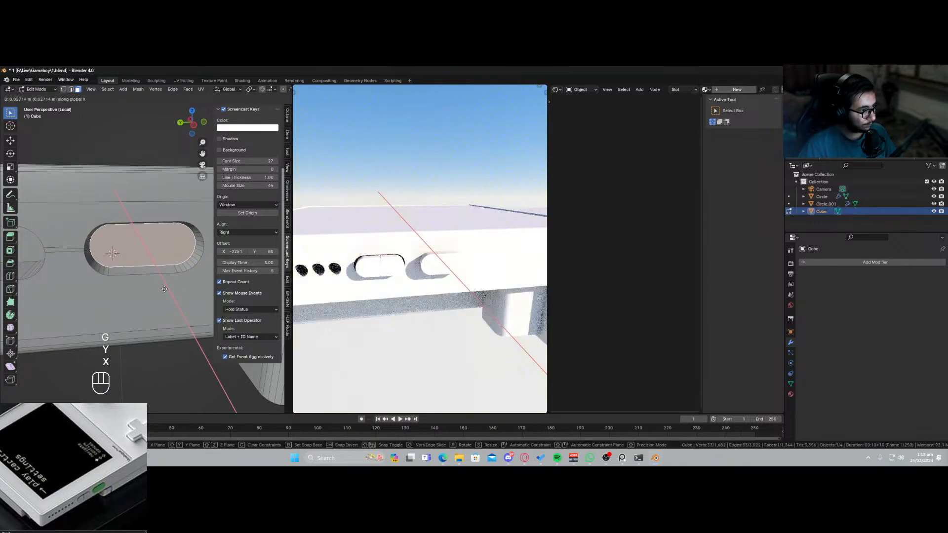
pyautogui.click(164, 290)
pyautogui.press('Tab')
pyautogui.hotkey('ctrl', 's')
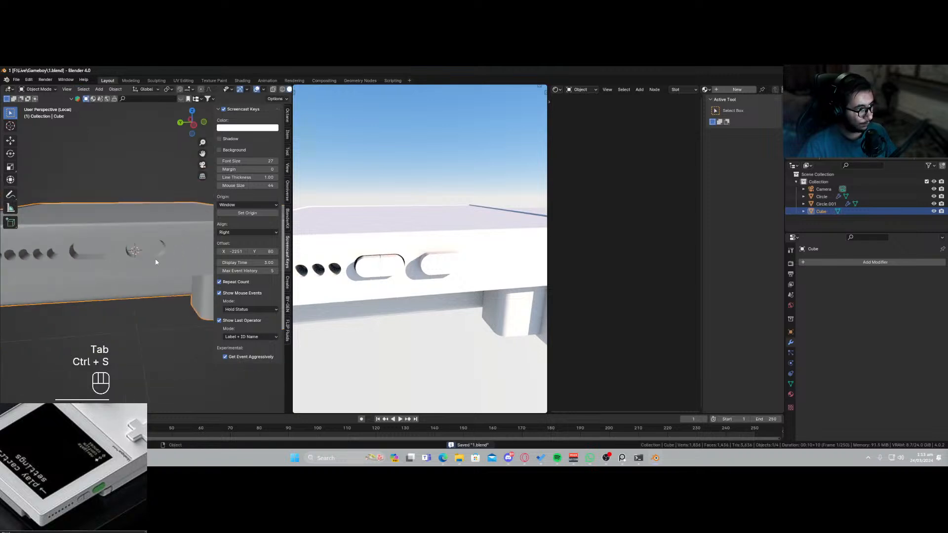
# Leave local view to bring back the side buttons and save the file.
pyautogui.moveTo(156, 262); pyautogui.dragTo(113, 283, button='middle')
pyautogui.hotkey('alt', 'h')
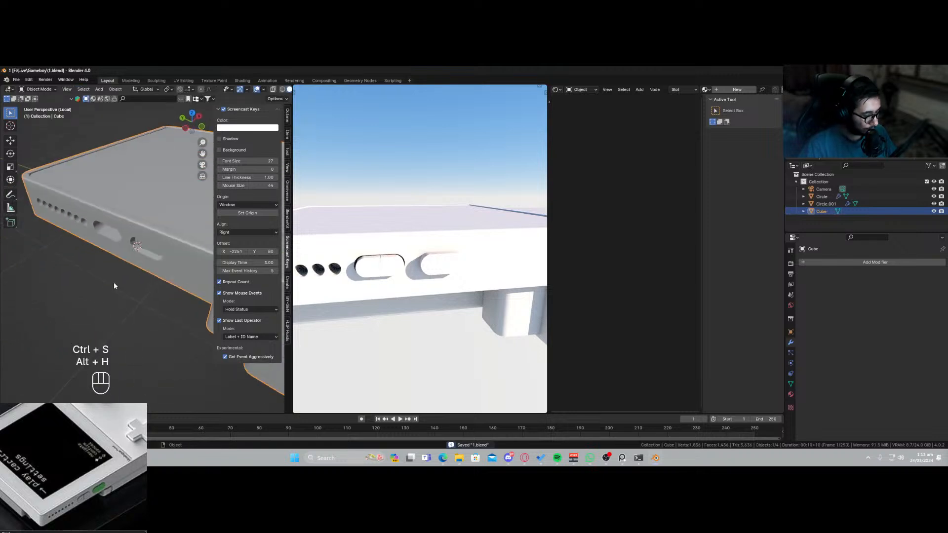
pyautogui.press('/')
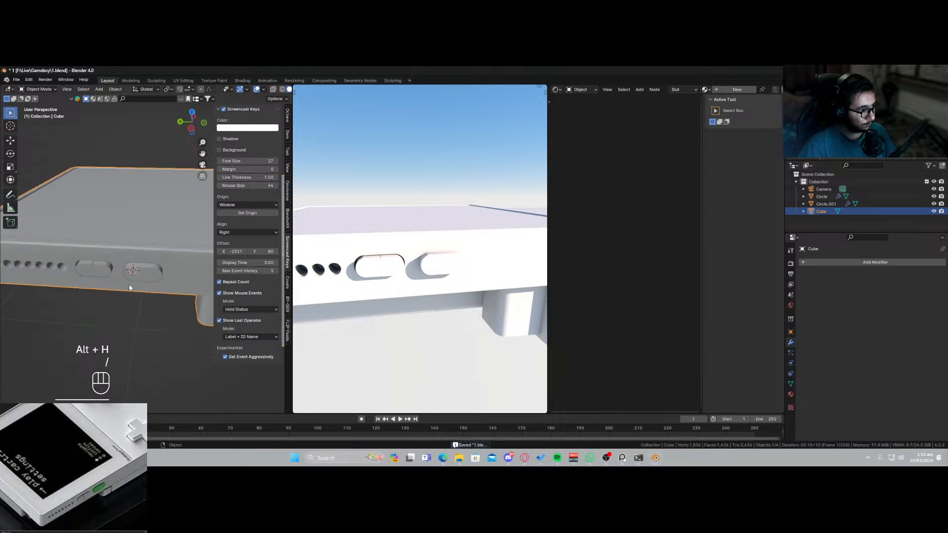
pyautogui.scroll(-5, 129, 285)
pyautogui.hotkey('ctrl', 's')
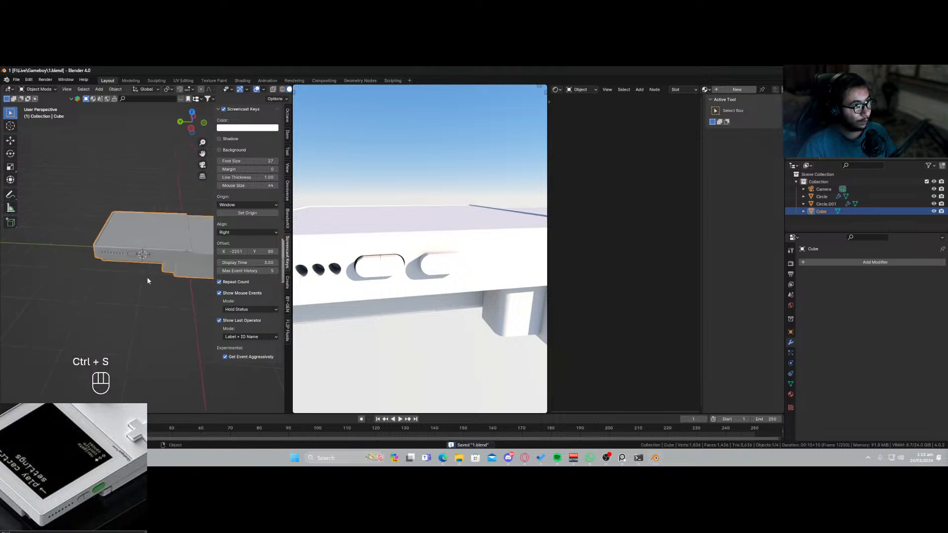
# Deselect the console body, save the file again and view the model from above its side edge.
pyautogui.moveTo(148, 281); pyautogui.dragTo(141, 276, button='middle')
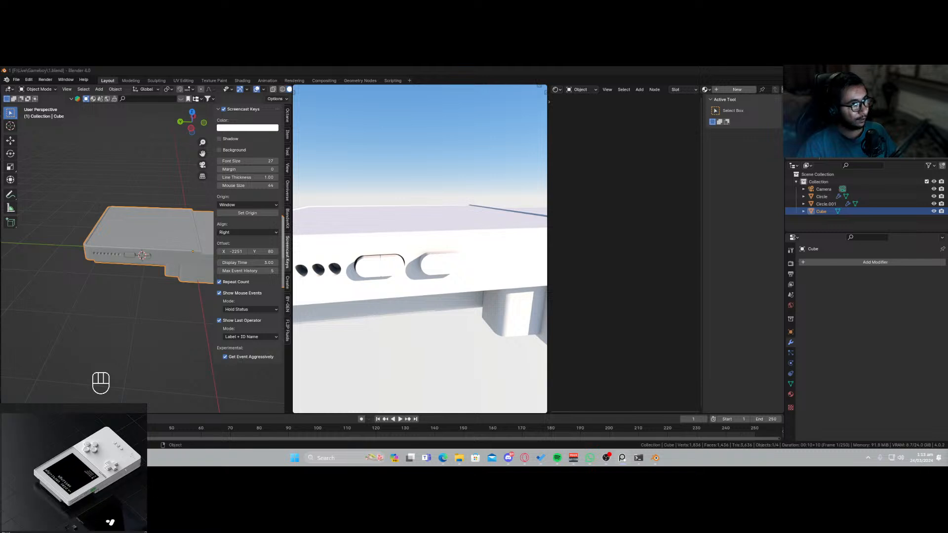
pyautogui.click(164, 370)
pyautogui.hotkey('ctrl', 's')
pyautogui.moveTo(182, 291); pyautogui.dragTo(129, 316, button='middle')
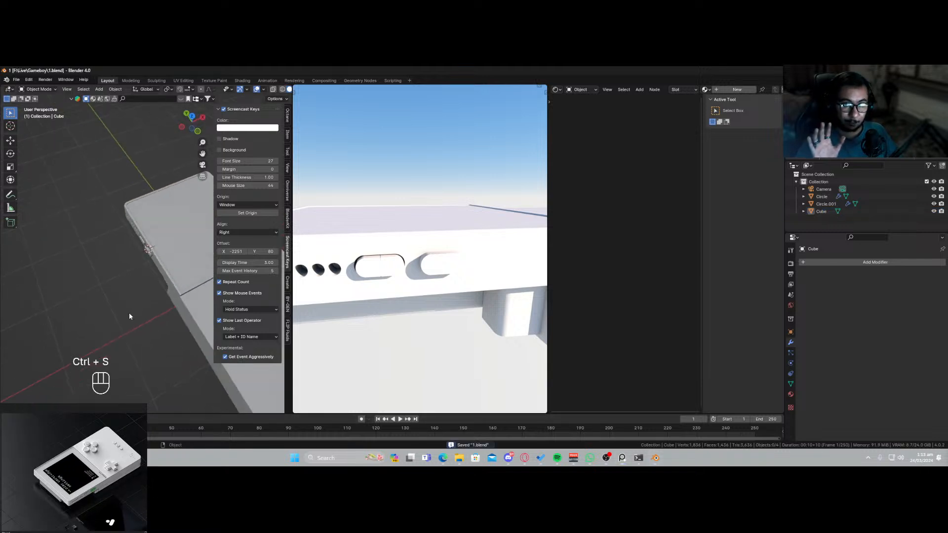
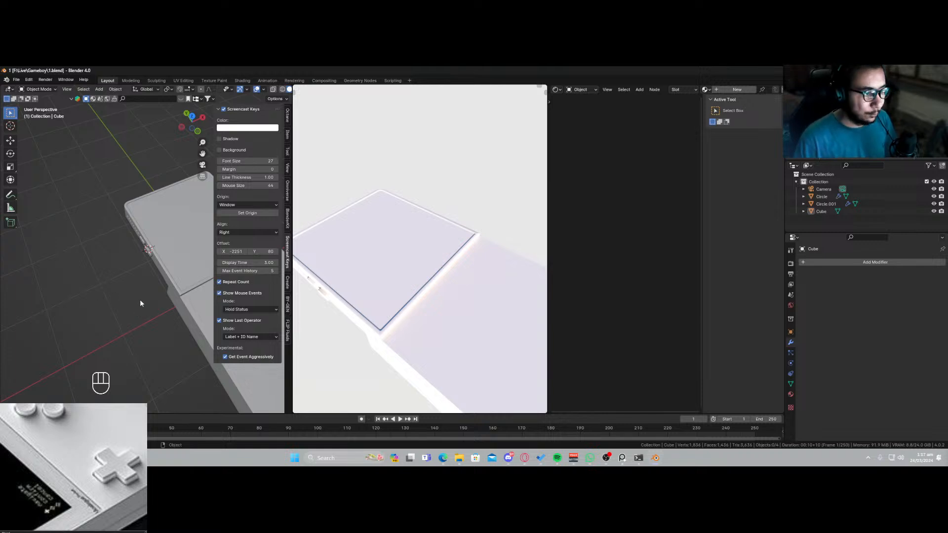
# Add a cube on the console's front face below the screen seam and scale it down to a small block.
pyautogui.keyDown('shift'); pyautogui.moveTo(145, 295); pyautogui.dragTo(165, 293, button='middle'); pyautogui.keyUp('shift')
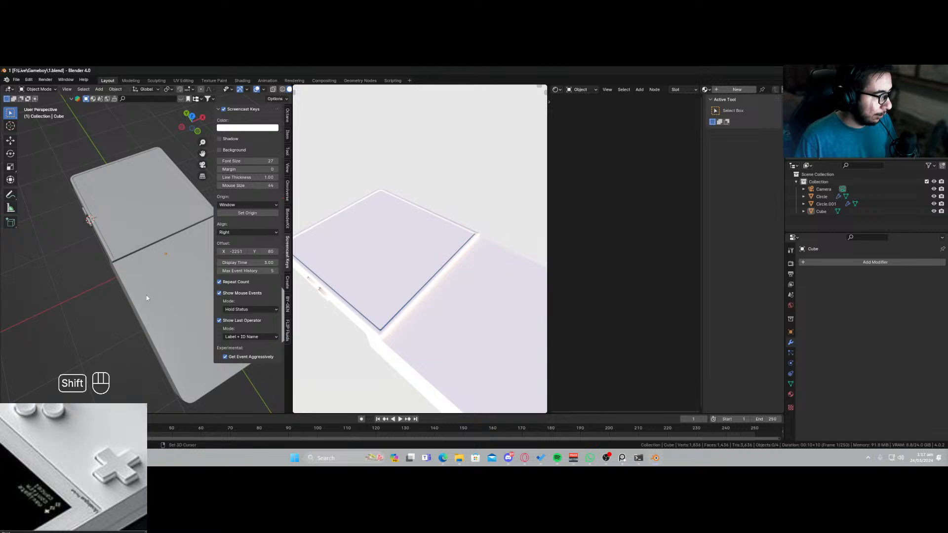
pyautogui.hotkey('shift', 'a')
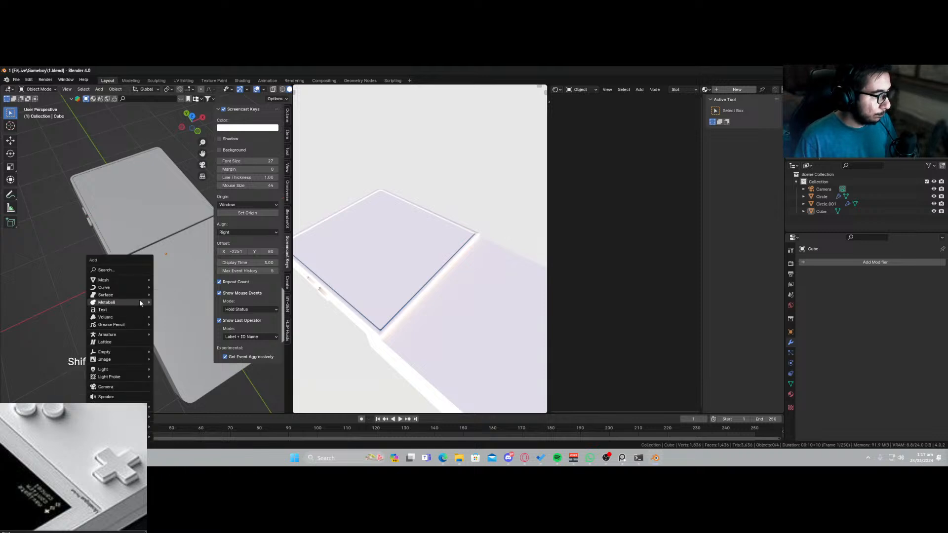
pyautogui.moveTo(138, 280)
pyautogui.click(169, 121)
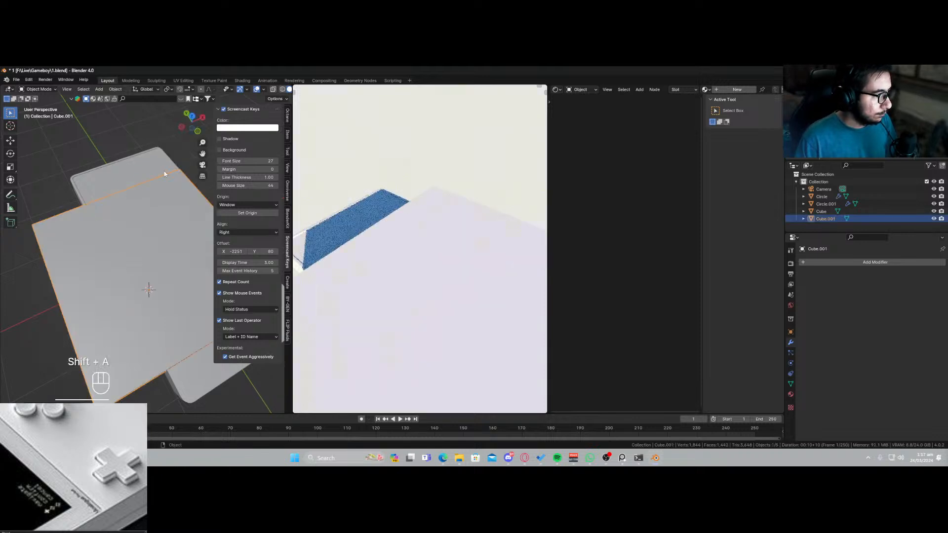
pyautogui.press('s')
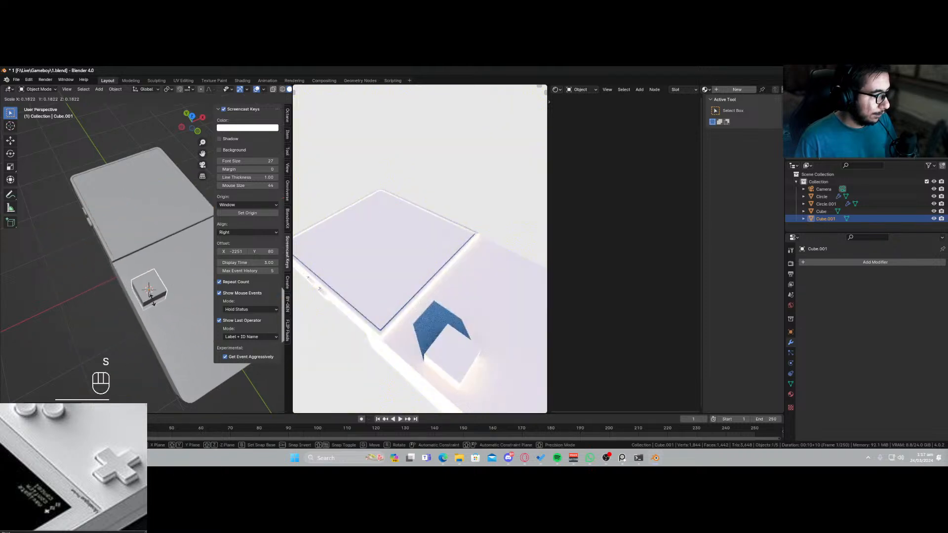
pyautogui.click(151, 299)
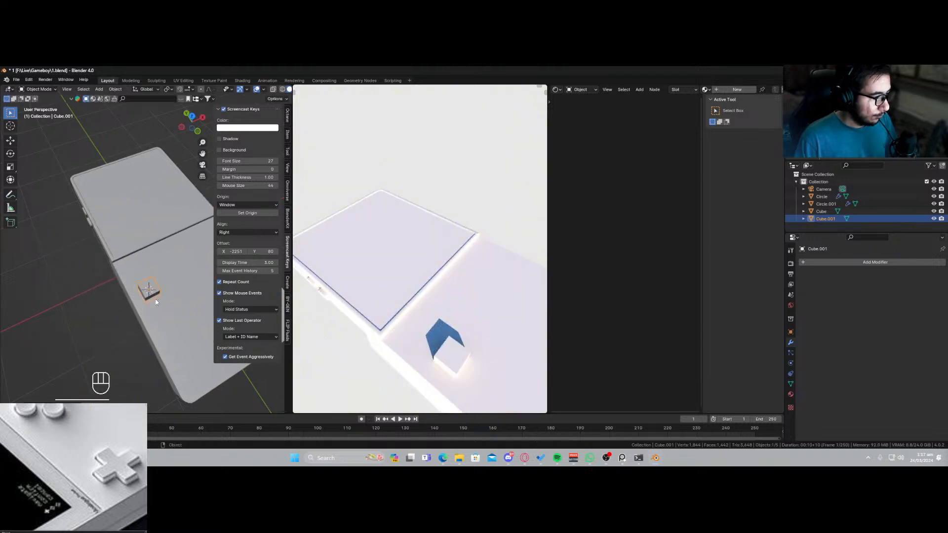
# Isolate the small cube in local view, enter Edit Mode and select its four side faces.
pyautogui.press('/')
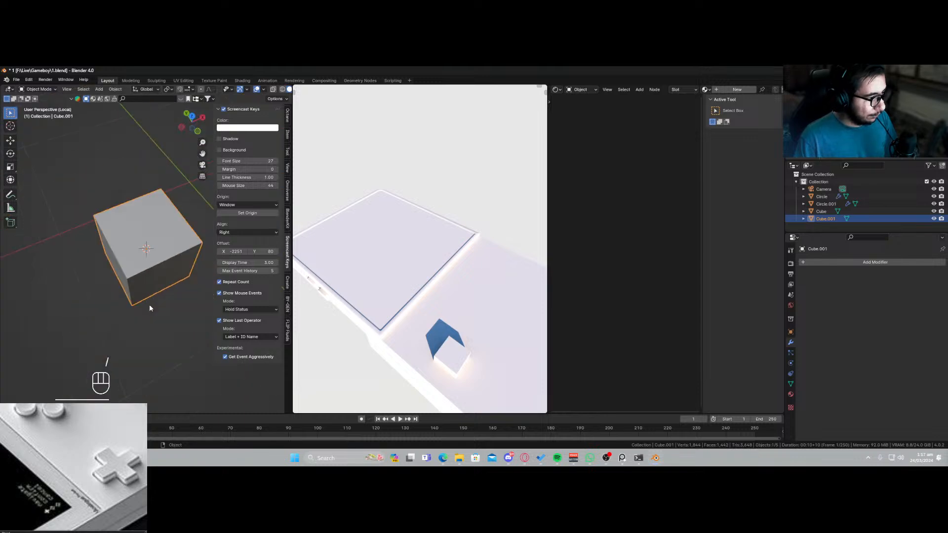
pyautogui.keyDown('shift'); pyautogui.moveTo(158, 296); pyautogui.dragTo(145, 290, button='middle'); pyautogui.keyUp('shift')
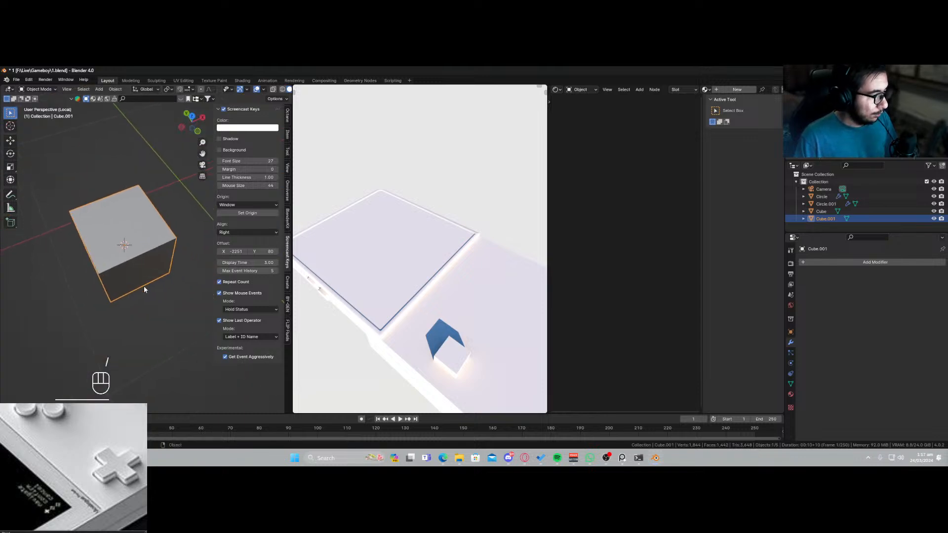
pyautogui.press('Tab')
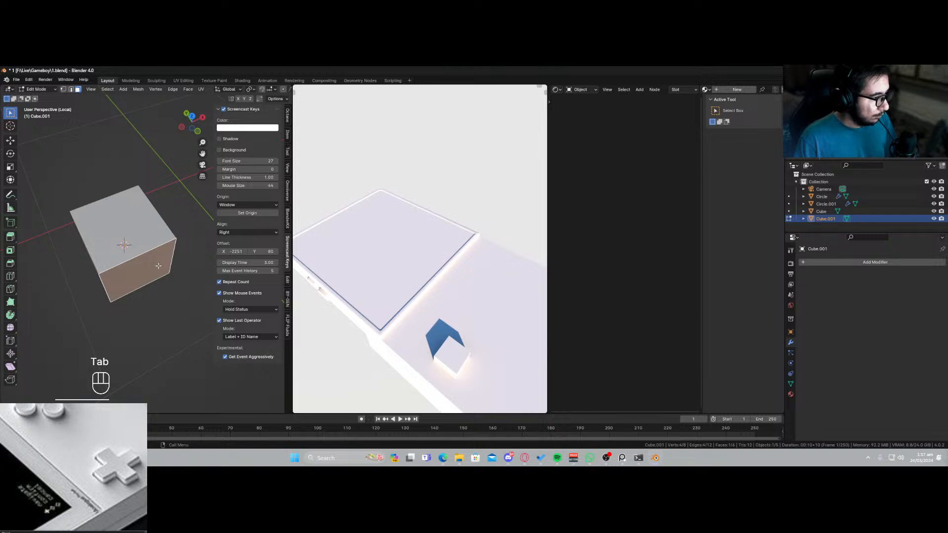
pyautogui.moveTo(157, 264); pyautogui.dragTo(150, 148, button='middle')
pyautogui.keyDown('shift'); pyautogui.click(124, 263); pyautogui.keyUp('shift')
pyautogui.keyDown('shift'); pyautogui.click(116, 338); pyautogui.keyUp('shift')
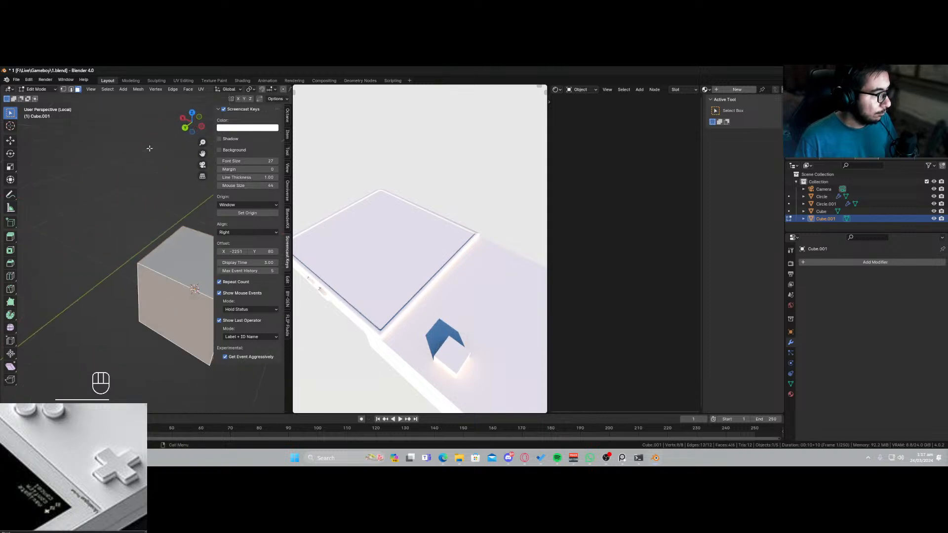
pyautogui.scroll(-3, 231, 94)
pyautogui.moveTo(185, 91); pyautogui.dragTo(193, 129)
pyautogui.keyDown('shift'); pyautogui.moveTo(178, 315); pyautogui.dragTo(115, 322, button='middle'); pyautogui.keyUp('shift')
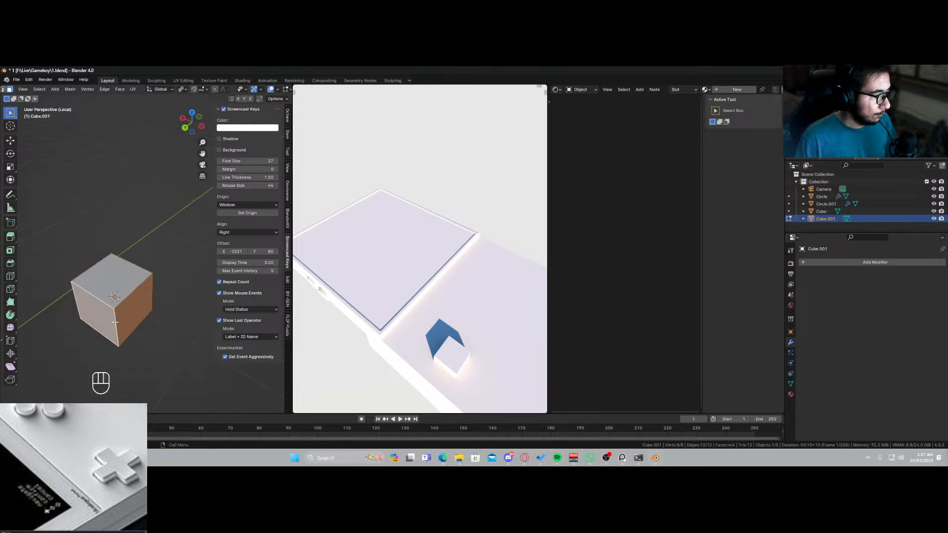
pyautogui.press('e')
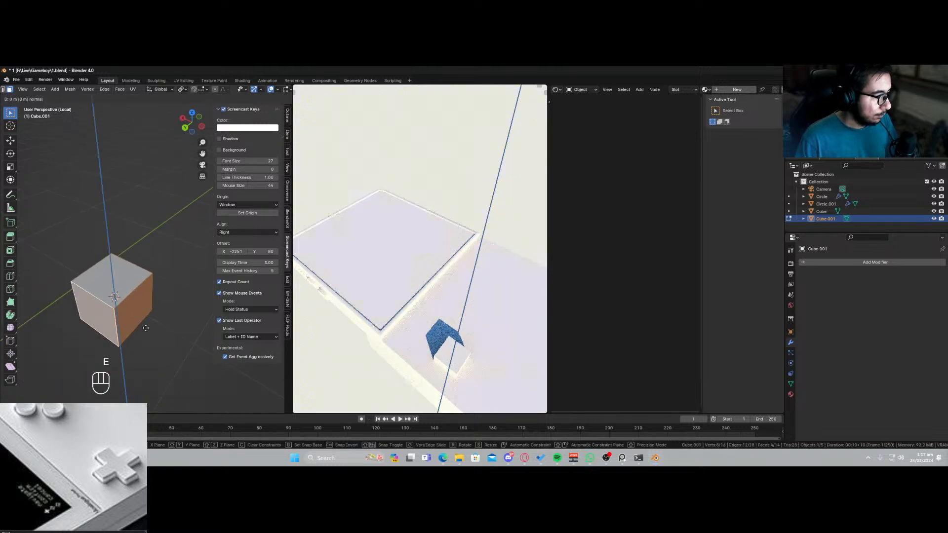
pyautogui.press('s')
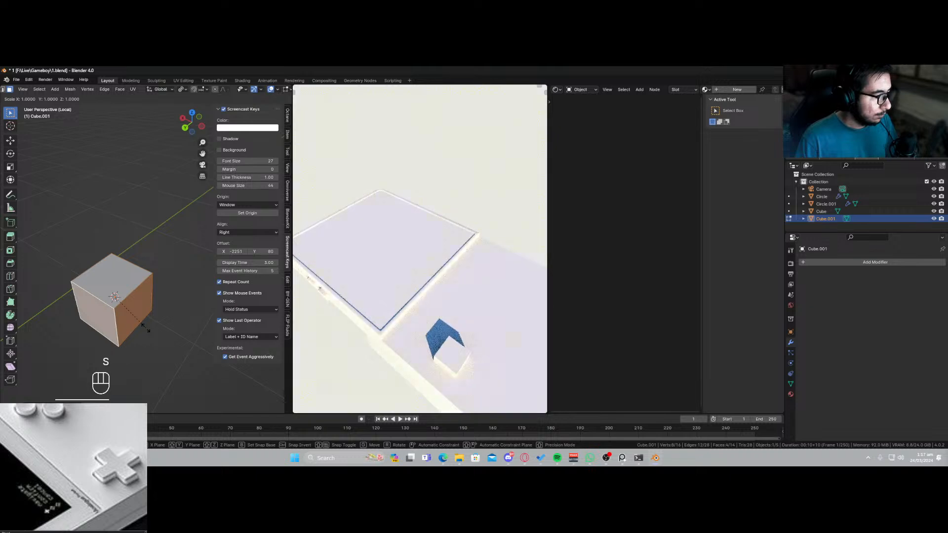
pyautogui.press('Escape')
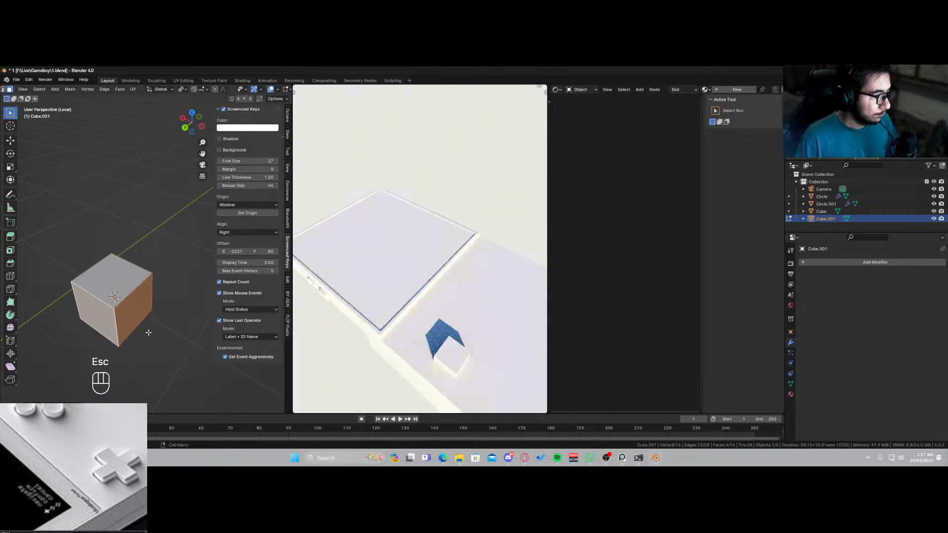
# Select only one side face of the cube and set the transform pivot point to Bounding Box Center.
pyautogui.click(138, 312)
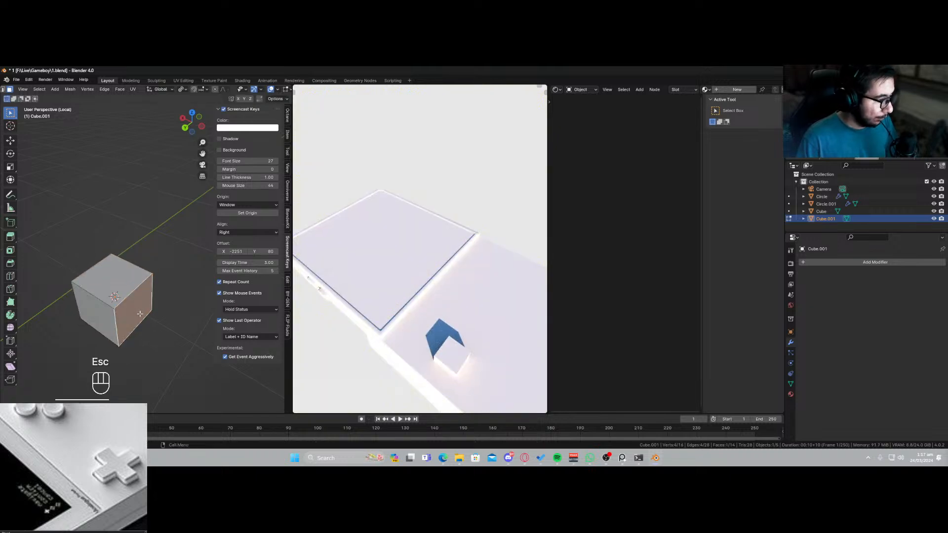
pyautogui.click(181, 89)
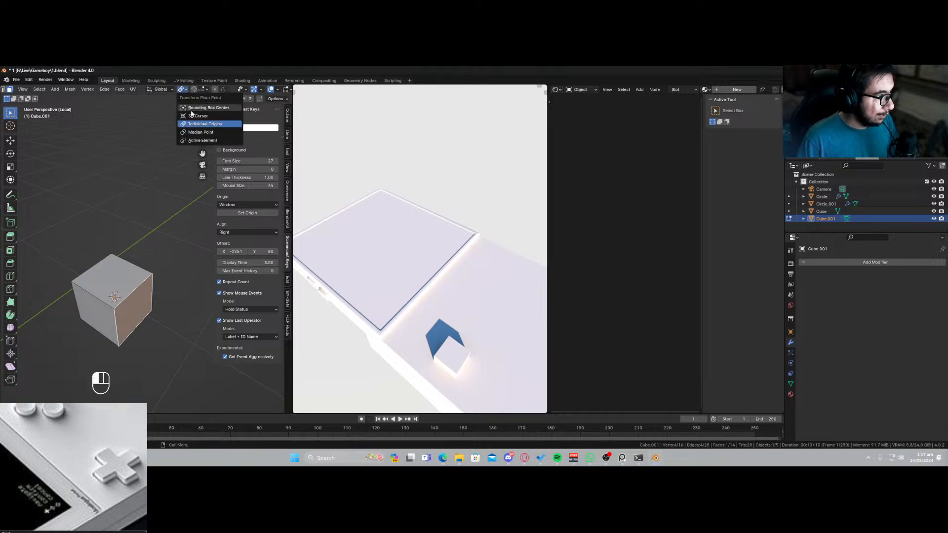
pyautogui.click(192, 111)
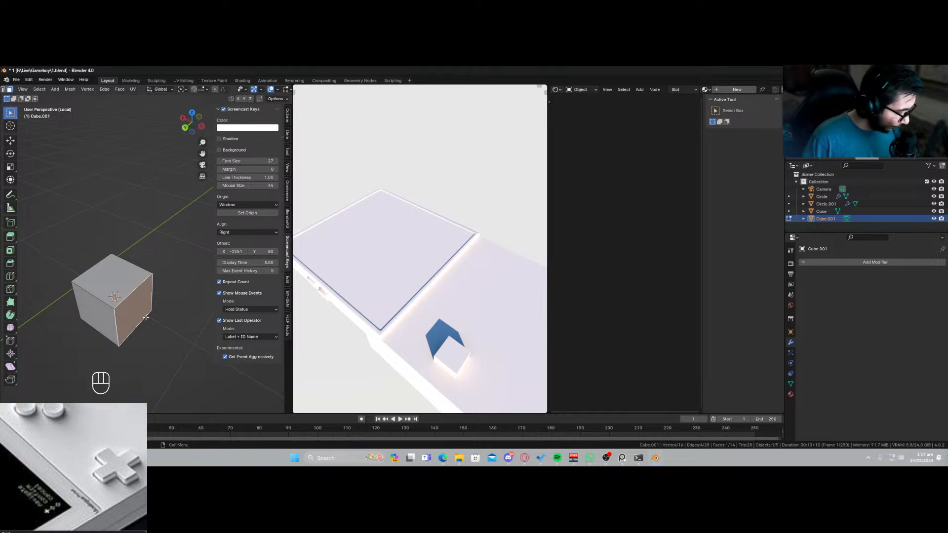
# Try moving the side face about 0.17 m along negative X, and undo the move and the earlier extrusion.
pyautogui.press('g')
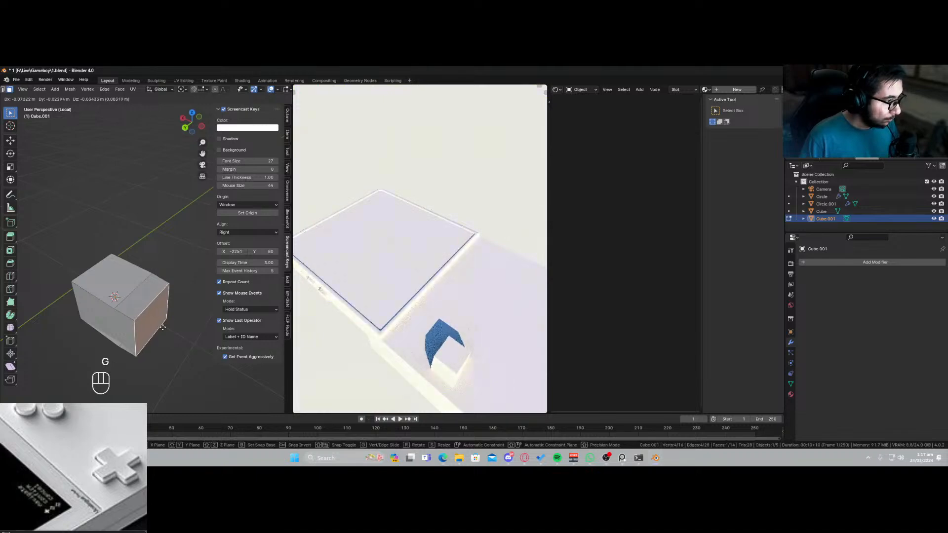
pyautogui.press('x')
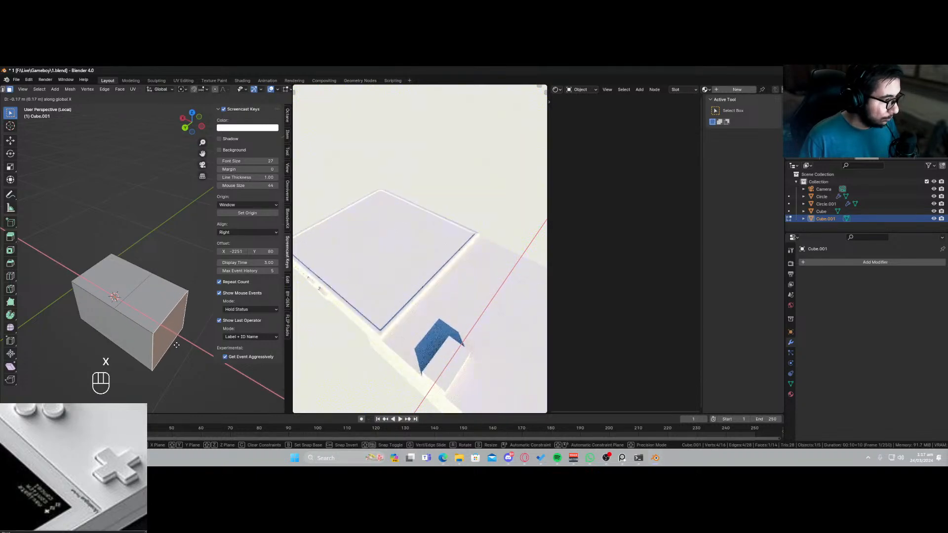
pyautogui.click(177, 346)
pyautogui.hotkey('ctrl', 'z')
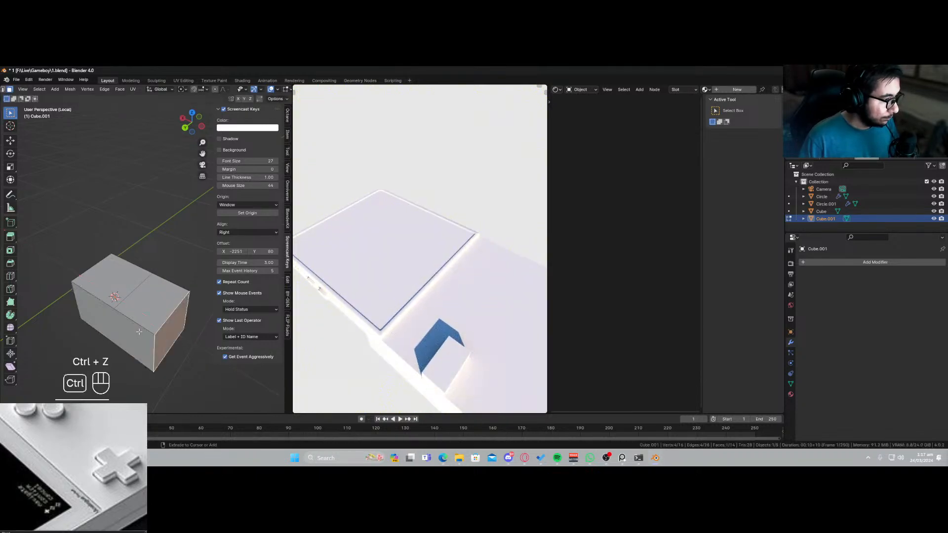
pyautogui.hotkey('ctrl', 'z')
pyautogui.hotkey('ctrl', 'z')
pyautogui.hotkey('ctrl', 'z')
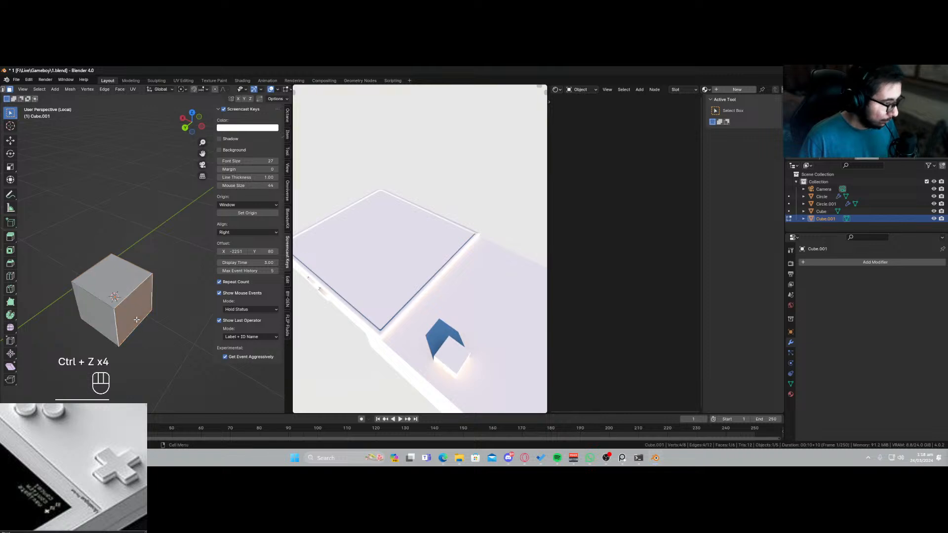
# Extrude the cube's selected side face, dropping the tried 1.1 m distance and keeping the new face at zero offset.
pyautogui.press('r')
pyautogui.press('Escape')
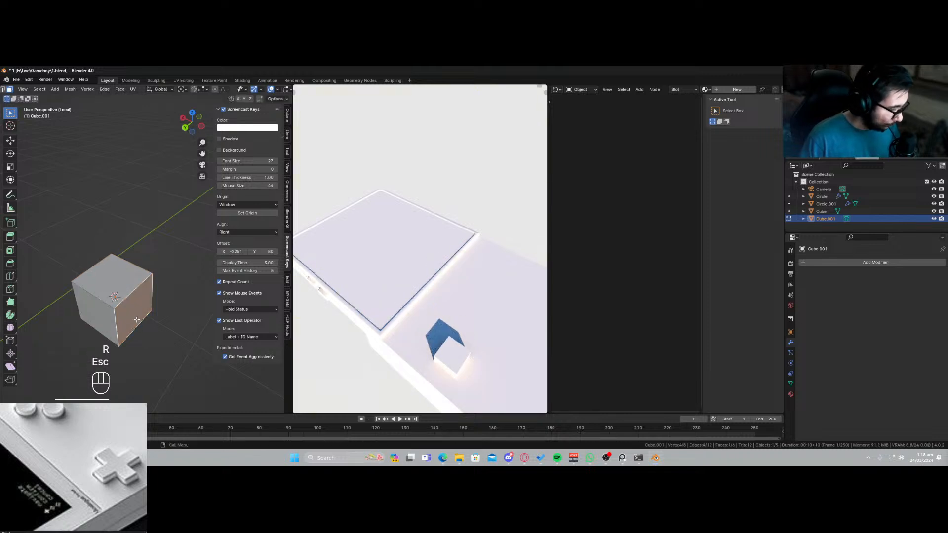
pyautogui.press('e')
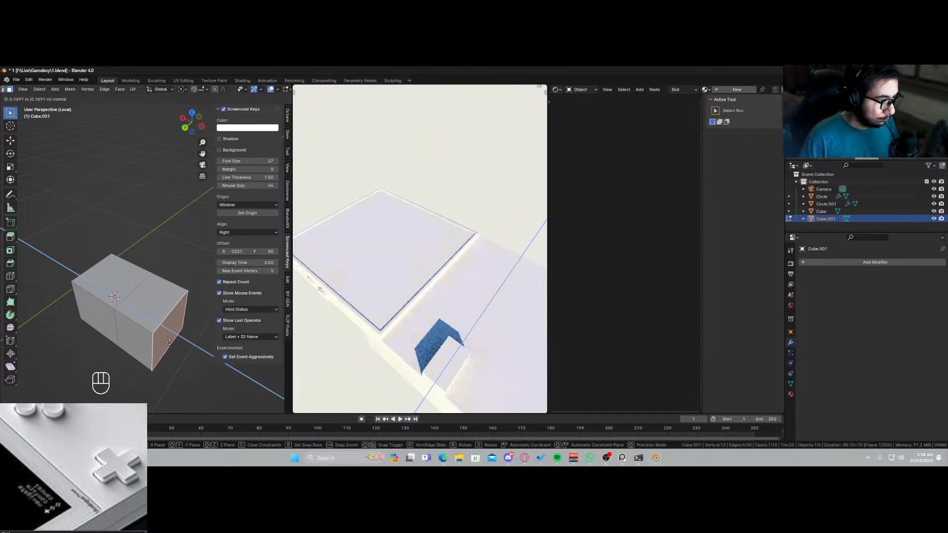
pyautogui.press('KP_1')
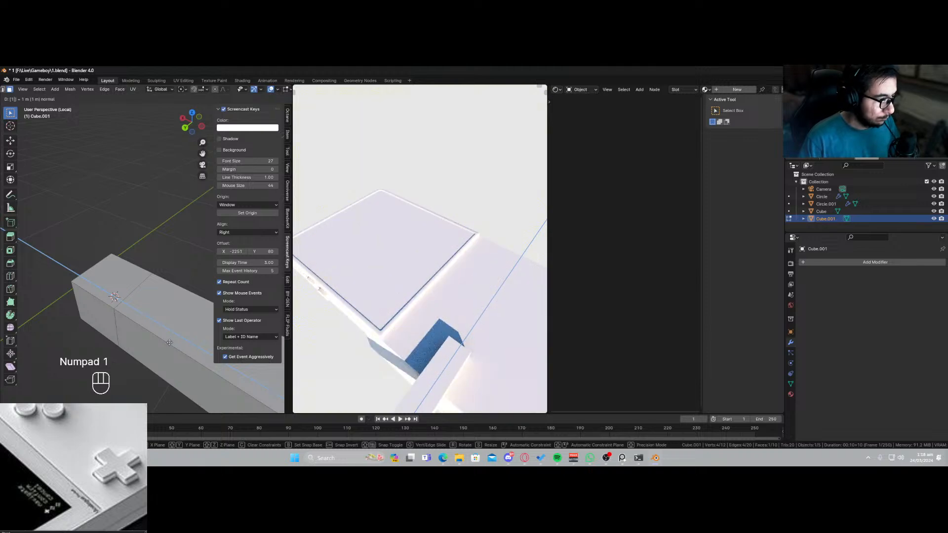
pyautogui.press('KP_Decimal')
pyautogui.press('KP_1')
pyautogui.hotkey('ctrl', 'z')
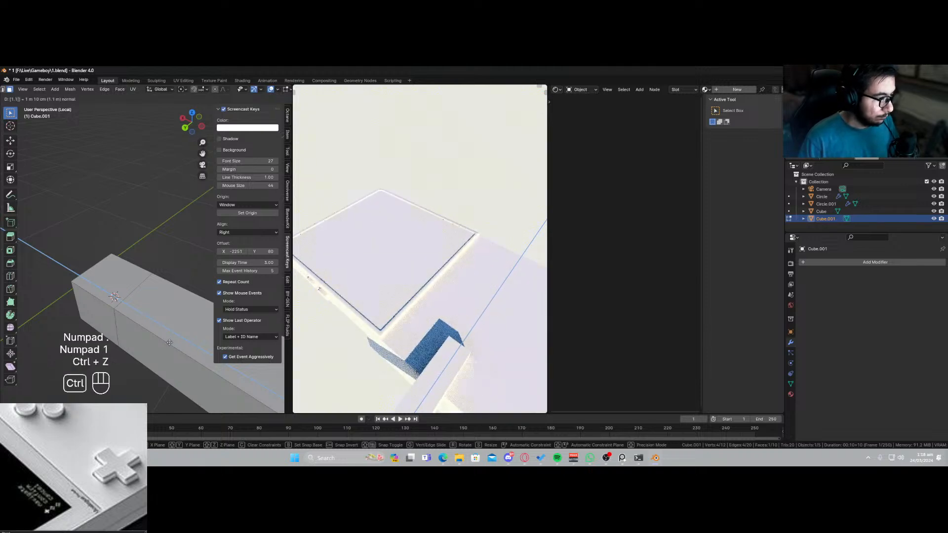
pyautogui.press('Escape')
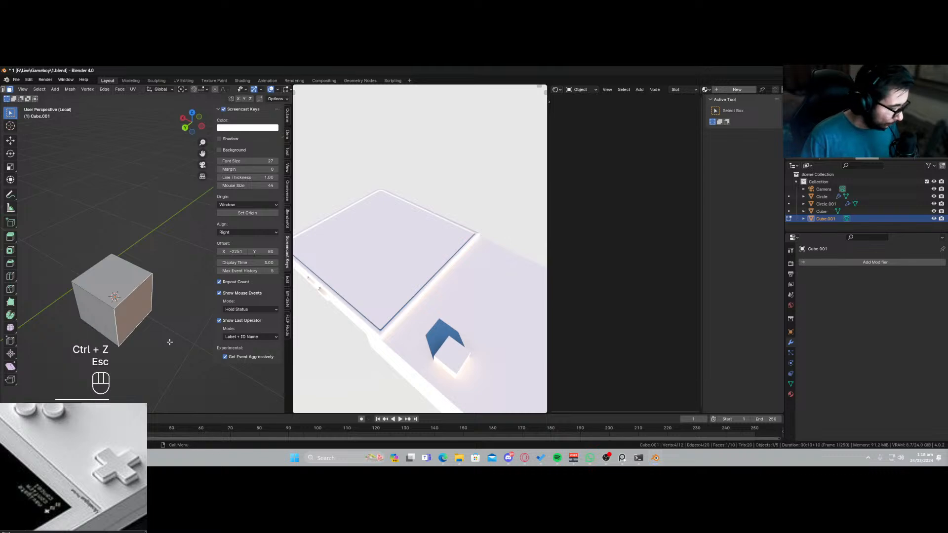
# Move the extruded side face about 0.2 m outward along negative X.
pyautogui.press('g')
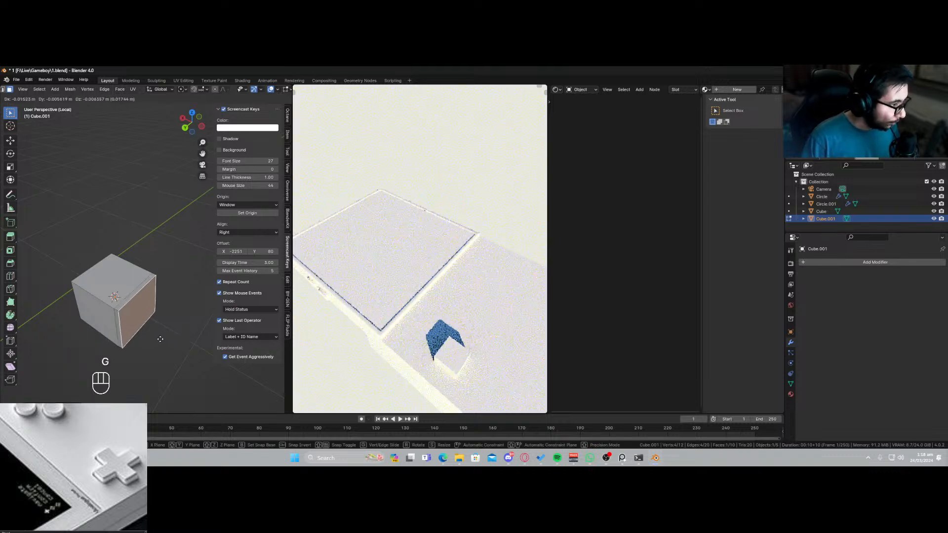
pyautogui.press('x')
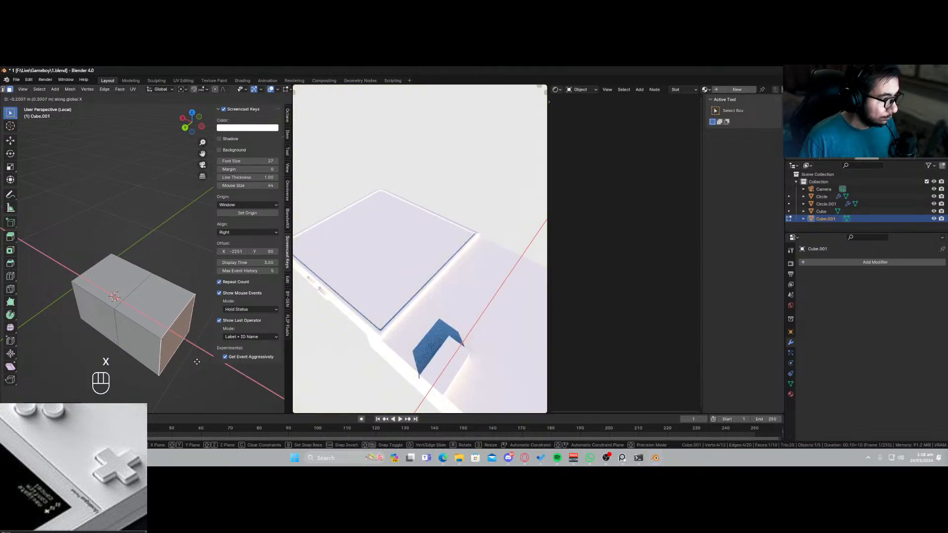
pyautogui.click(202, 363)
pyautogui.moveTo(202, 363); pyautogui.dragTo(125, 349, button='middle')
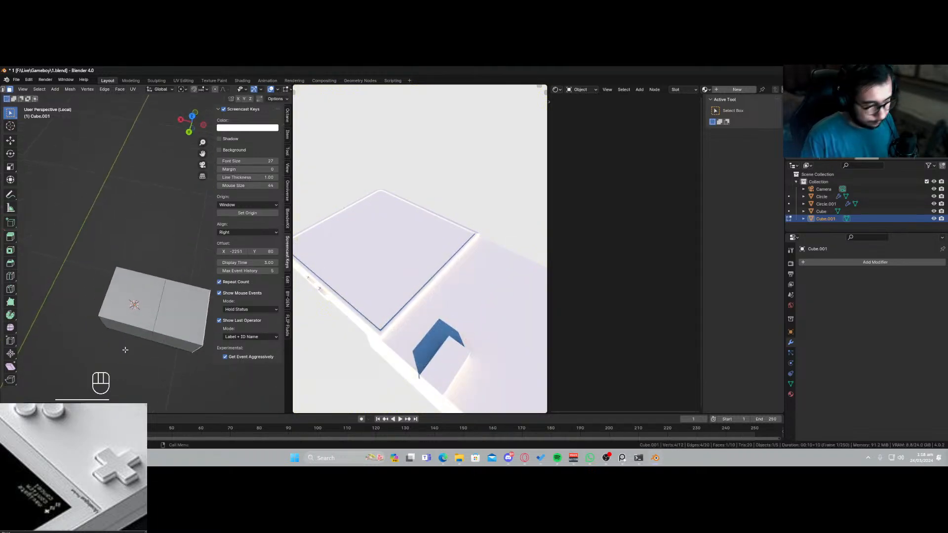
# In top view, move the same end face about 0.05 m further along negative X and save the file.
pyautogui.press('KP_7')
pyautogui.scroll(2, 166, 205)
pyautogui.keyDown('shift'); pyautogui.moveTo(149, 210); pyautogui.dragTo(172, 306, button='middle'); pyautogui.keyUp('shift')
pyautogui.press('g')
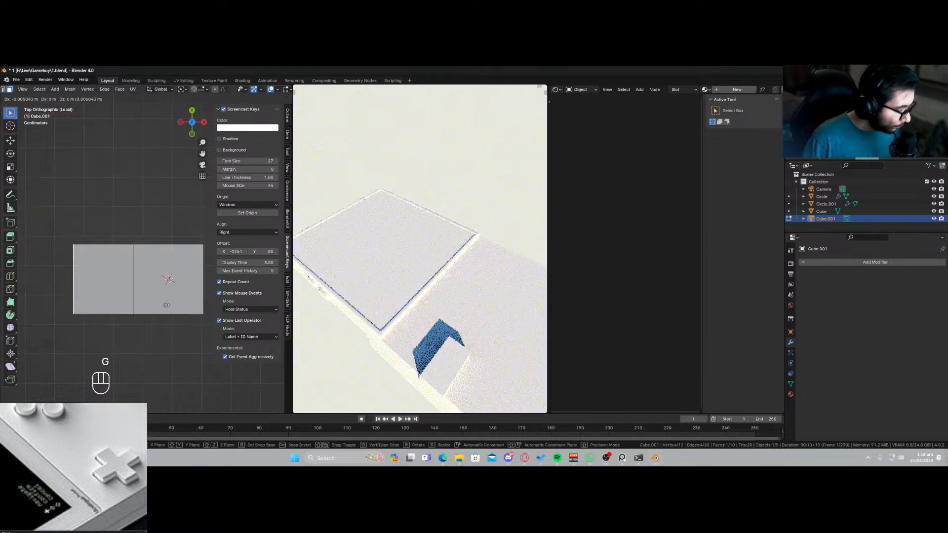
pyautogui.press('x')
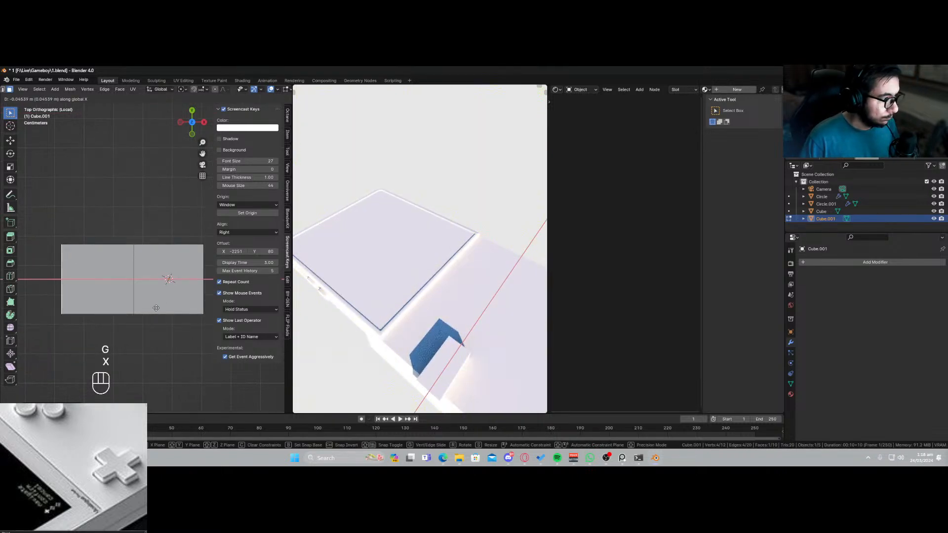
pyautogui.click(154, 308)
pyautogui.keyDown('shift'); pyautogui.moveTo(161, 299); pyautogui.dragTo(98, 301, button='middle'); pyautogui.keyUp('shift')
pyautogui.hotkey('ctrl', 's')
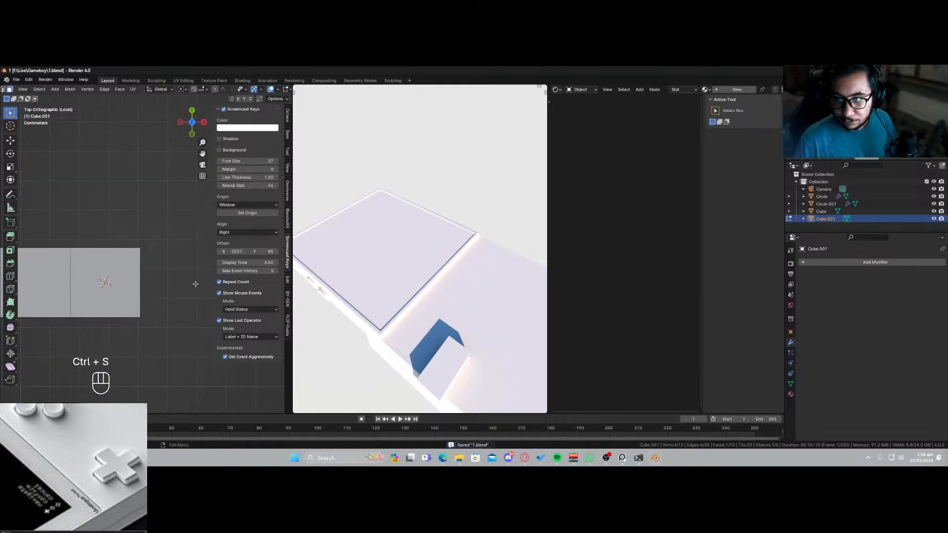
# Extrude the block's opposite end face about 0.29 m outward along positive X, working in top view.
pyautogui.moveTo(196, 284); pyautogui.dragTo(132, 290, button='middle')
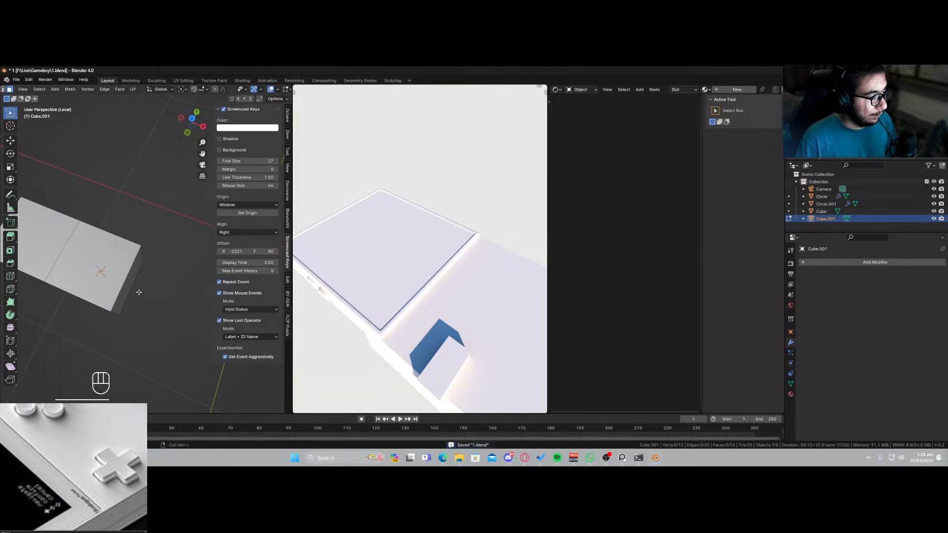
pyautogui.click(128, 289)
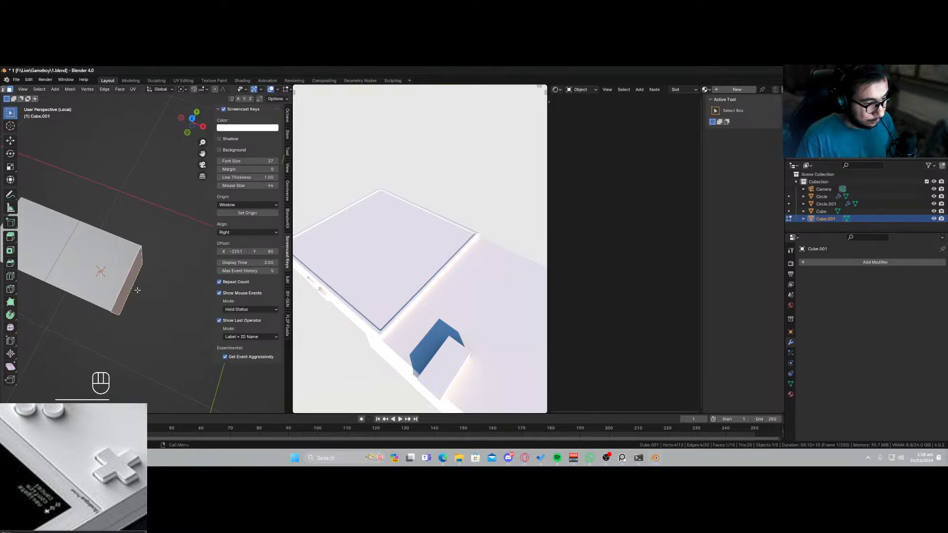
pyautogui.press('KP_7')
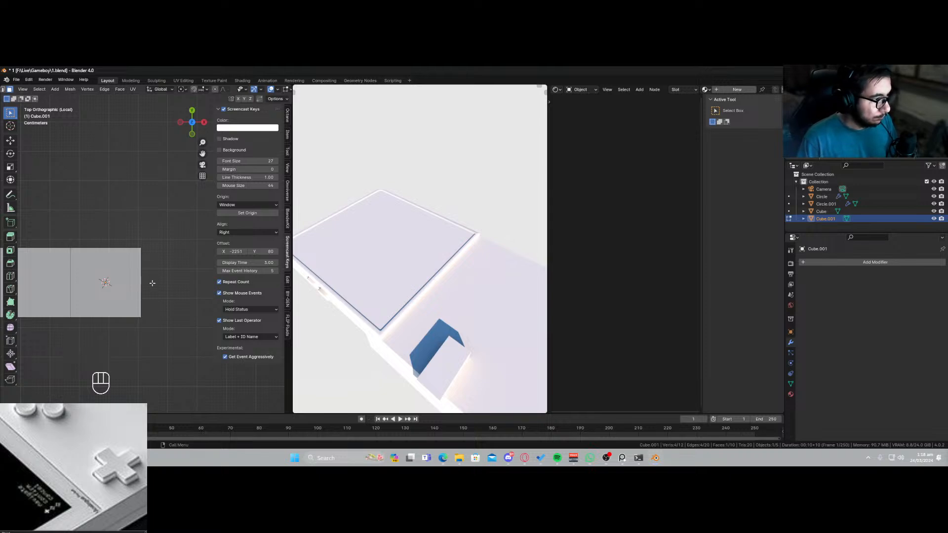
pyautogui.press('e')
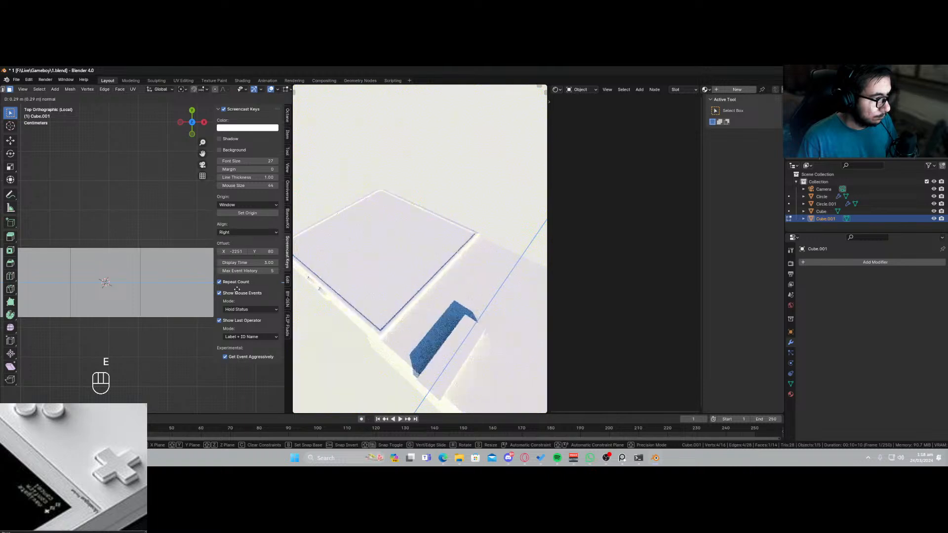
pyautogui.click(100, 223)
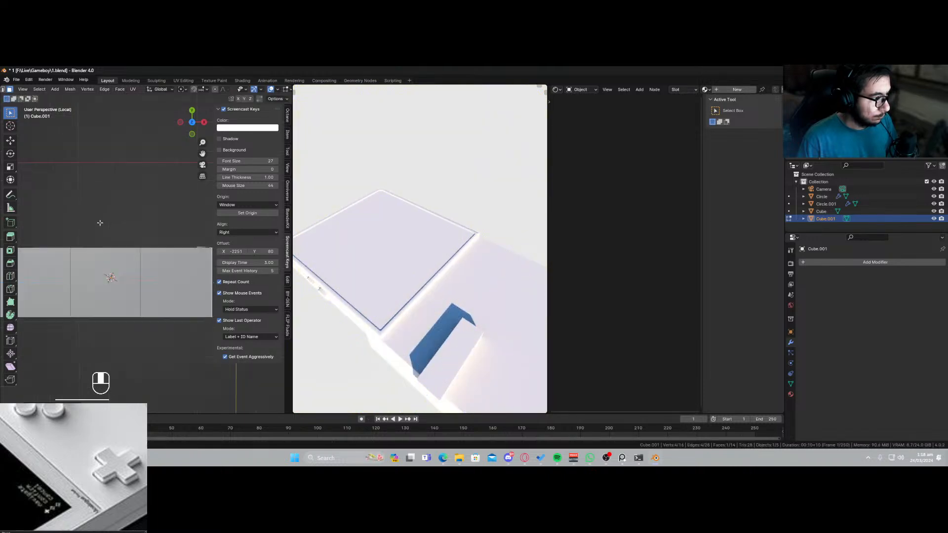
# Extrude the middle block's two opposite long-side faces outward as individual faces, forming the other two arms of the cross.
pyautogui.moveTo(100, 223); pyautogui.dragTo(112, 287, button='middle')
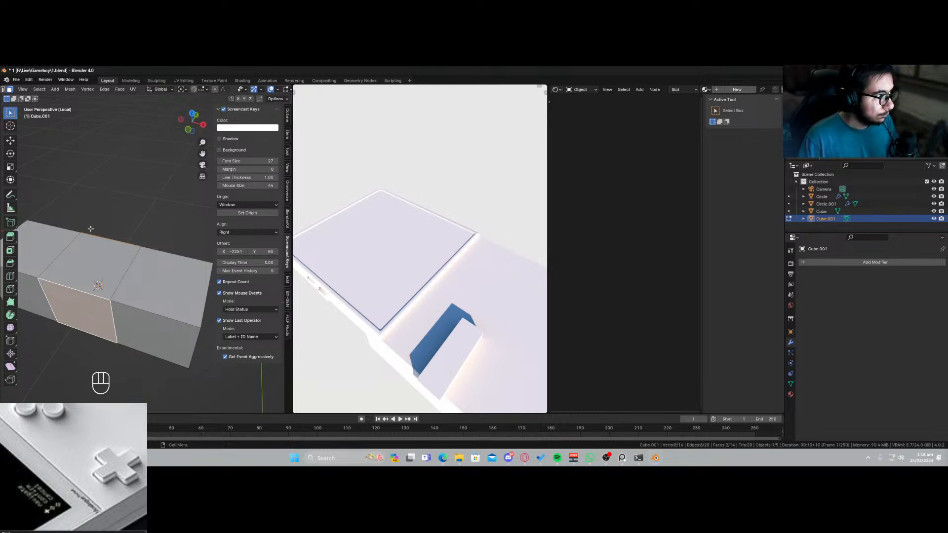
pyautogui.click(105, 90)
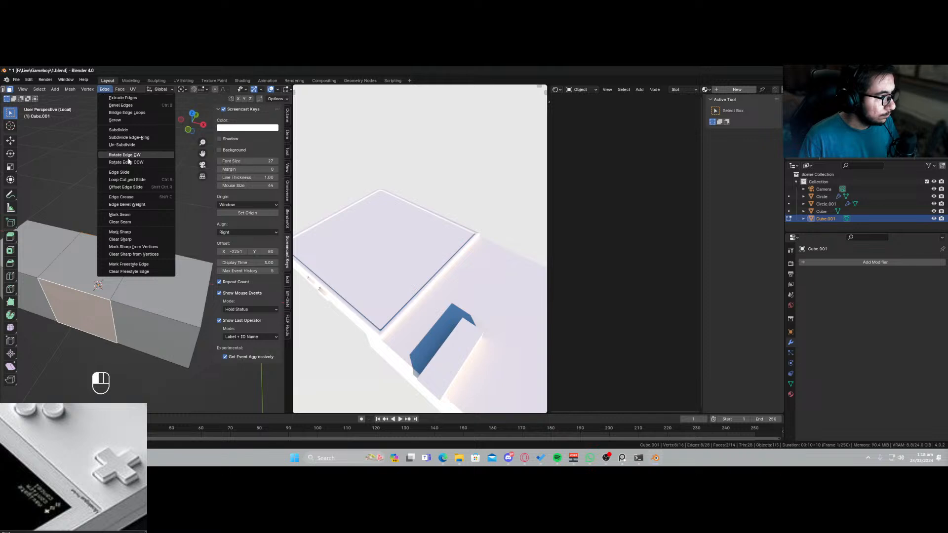
pyautogui.click(87, 89)
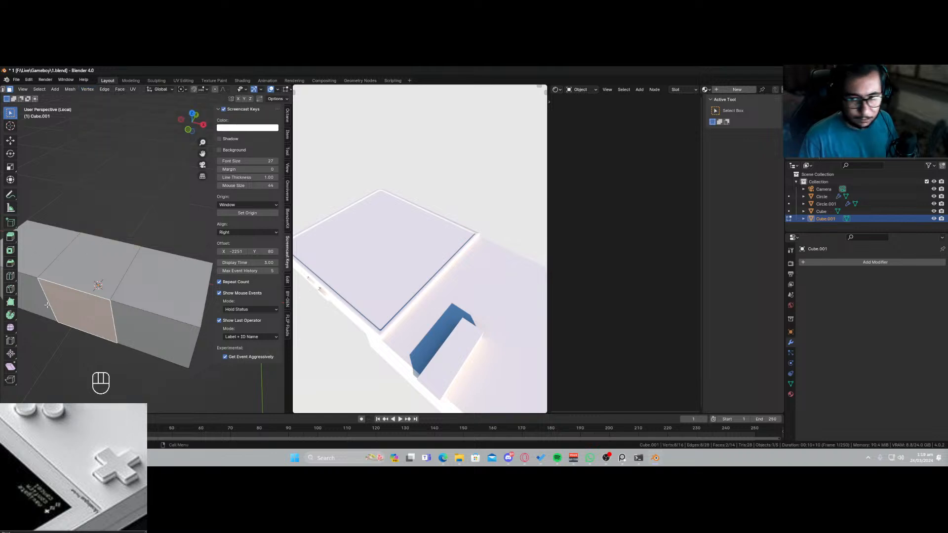
pyautogui.rightClick(69, 309)
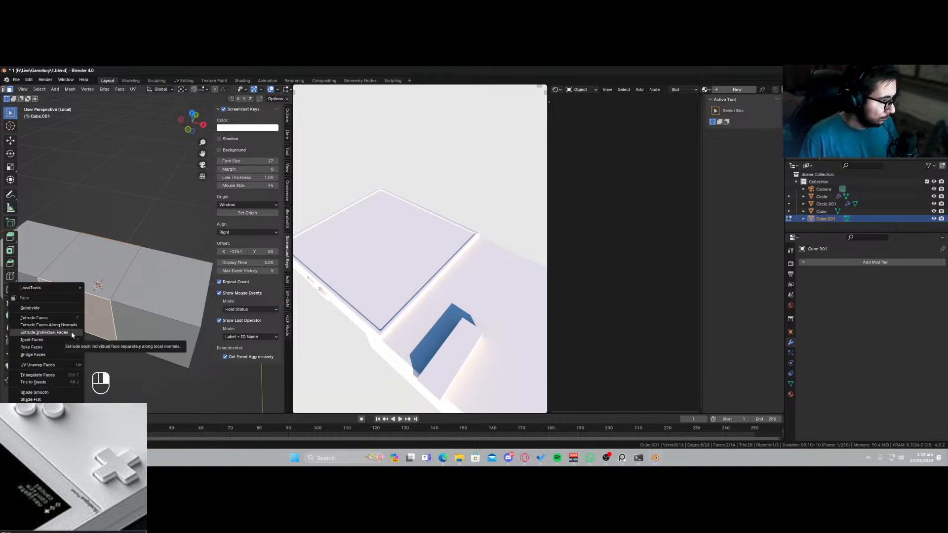
pyautogui.click(71, 332)
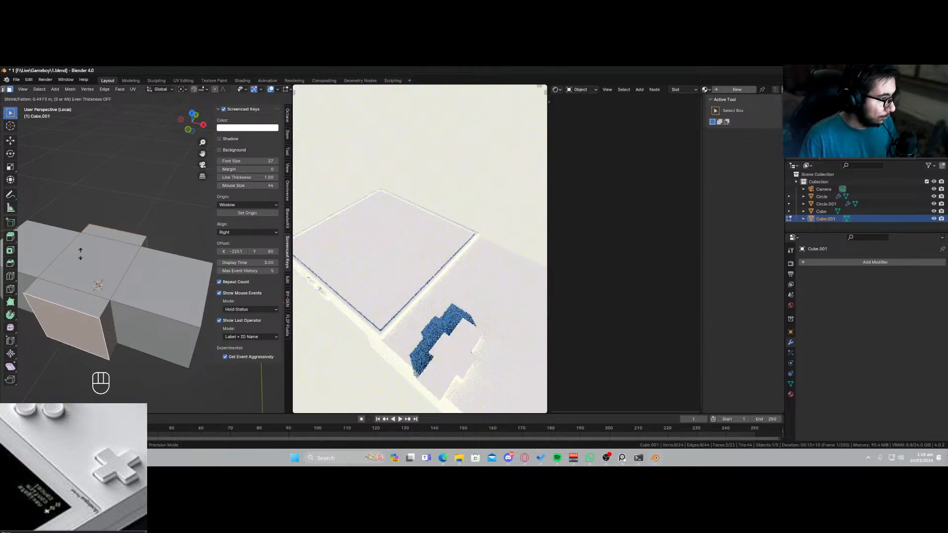
pyautogui.click(124, 346)
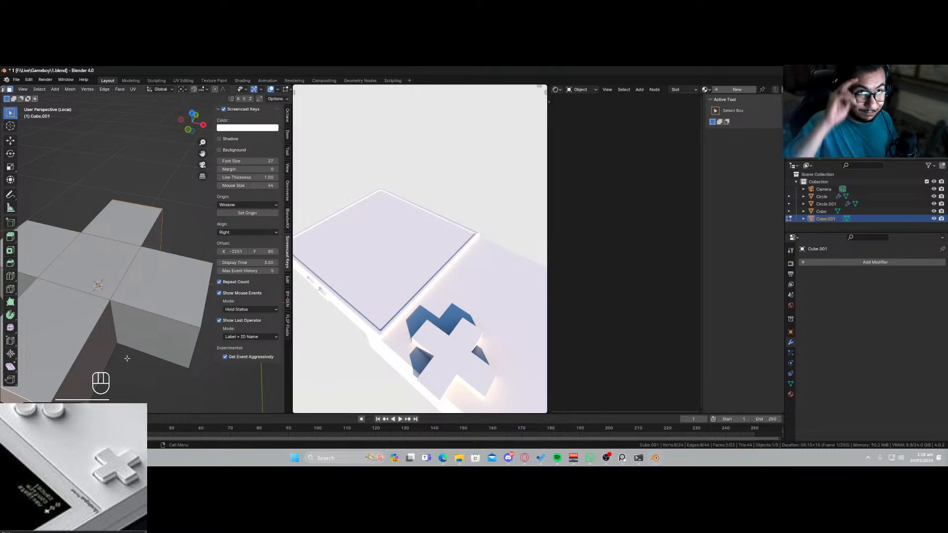
# Switch to edge selection and select vertical corner edges at the ends of the D-pad's arms.
pyautogui.scroll(-4, 102, 277)
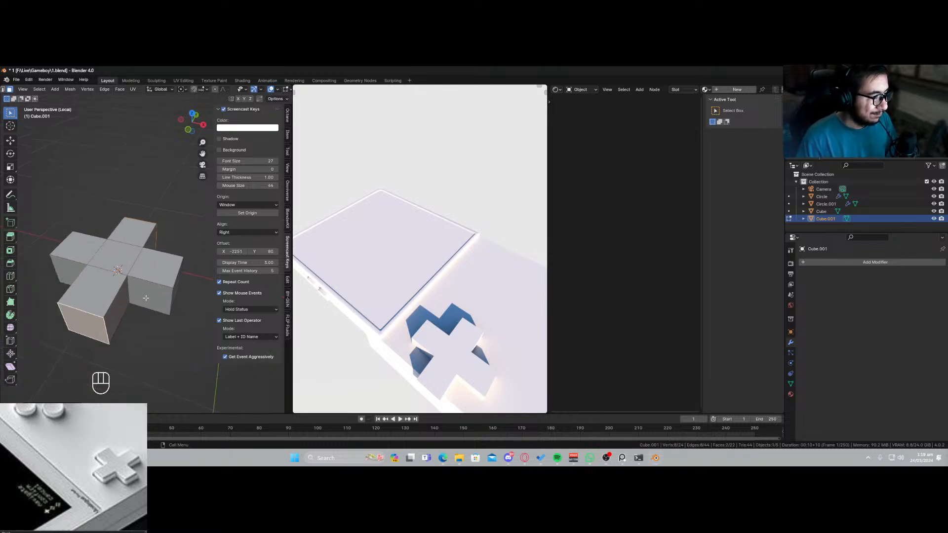
pyautogui.moveTo(144, 299); pyautogui.dragTo(123, 303, button='middle')
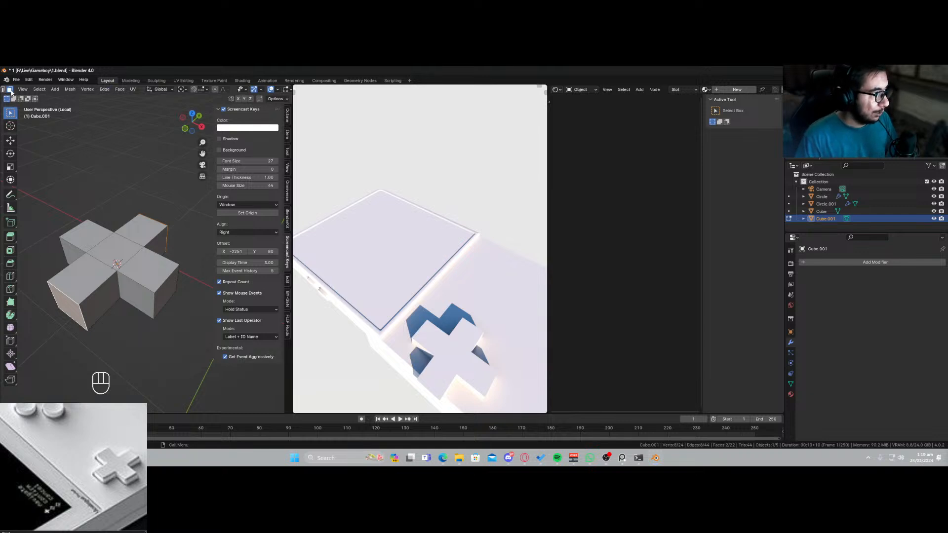
pyautogui.moveTo(10, 93); pyautogui.dragTo(50, 92, button='middle')
pyautogui.click(43, 91)
pyautogui.click(90, 327)
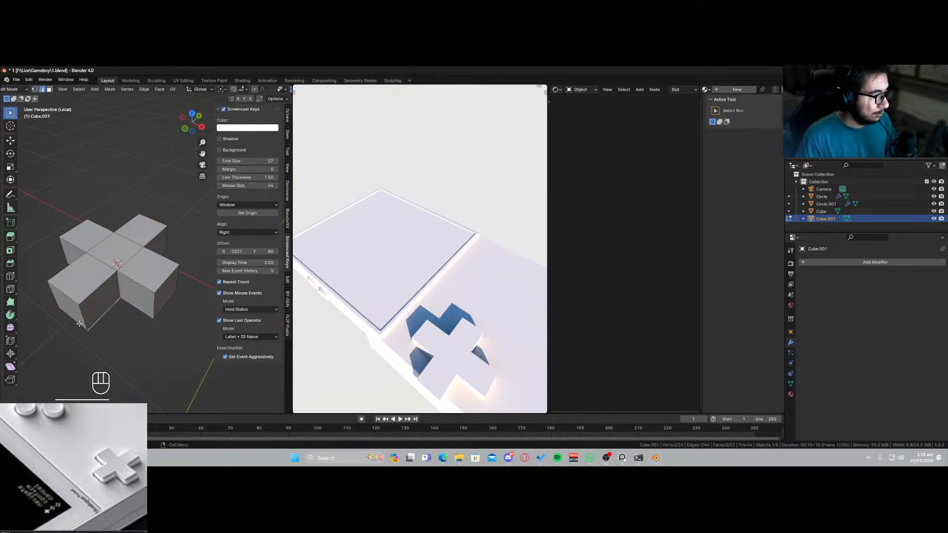
pyautogui.moveTo(89, 326); pyautogui.dragTo(135, 320, button='middle')
pyautogui.keyDown('shift'); pyautogui.click(165, 324); pyautogui.keyUp('shift')
# Return to object mode, save the file, and apply the D-pad's scale.
pyautogui.press('Tab')
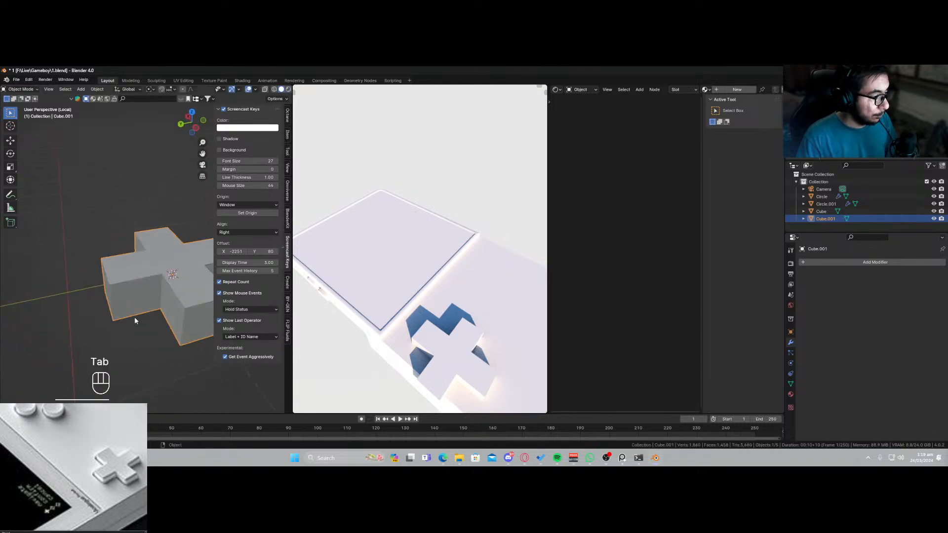
pyautogui.press('ctrl')
pyautogui.hotkey('ctrl', 's')
pyautogui.hotkey('shift', 'a')
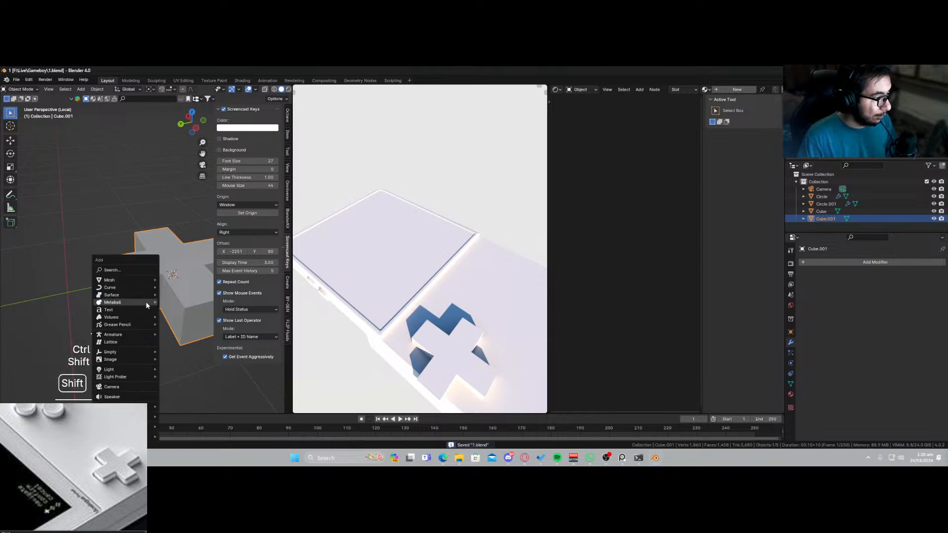
pyautogui.hotkey('ctrl', 'a')
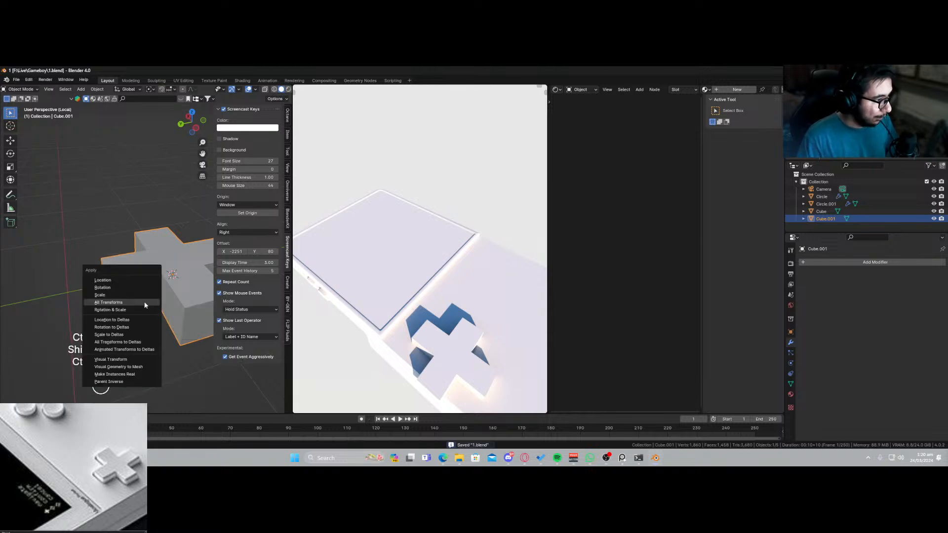
pyautogui.click(134, 297)
# Complete the selection of the arms' vertical outer corner edges and bevel them by about 0.03 m into rounded corners.
pyautogui.moveTo(156, 295); pyautogui.dragTo(134, 314, button='middle')
pyautogui.press('Tab')
pyautogui.keyDown('shift'); pyautogui.click(137, 314); pyautogui.keyUp('shift')
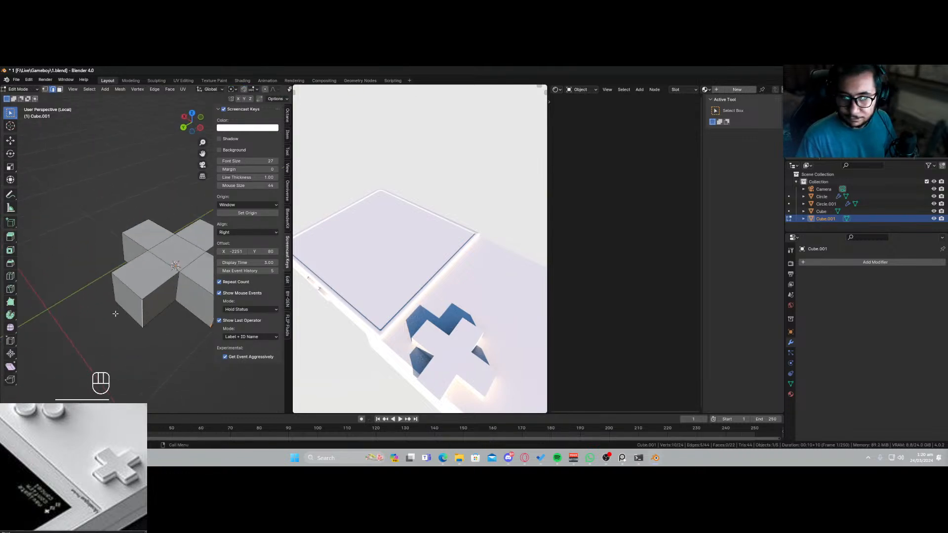
pyautogui.moveTo(105, 304); pyautogui.dragTo(186, 309, button='middle')
pyautogui.keyDown('shift'); pyautogui.click(140, 289); pyautogui.keyUp('shift')
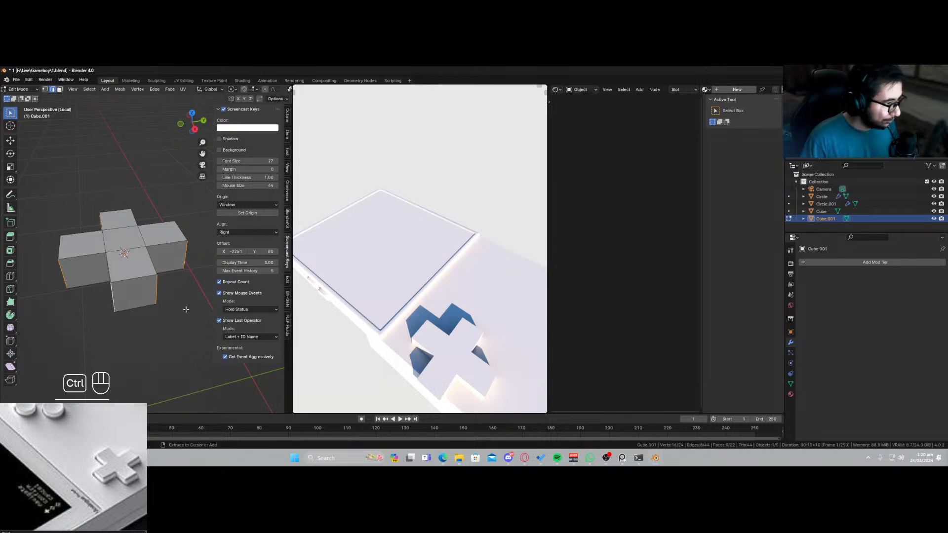
pyautogui.hotkey('ctrl', 'b')
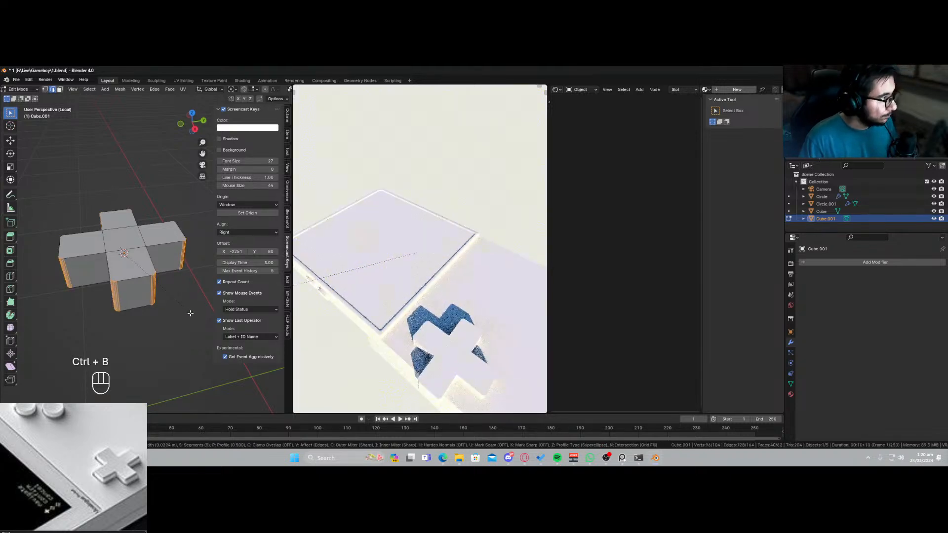
pyautogui.click(198, 313)
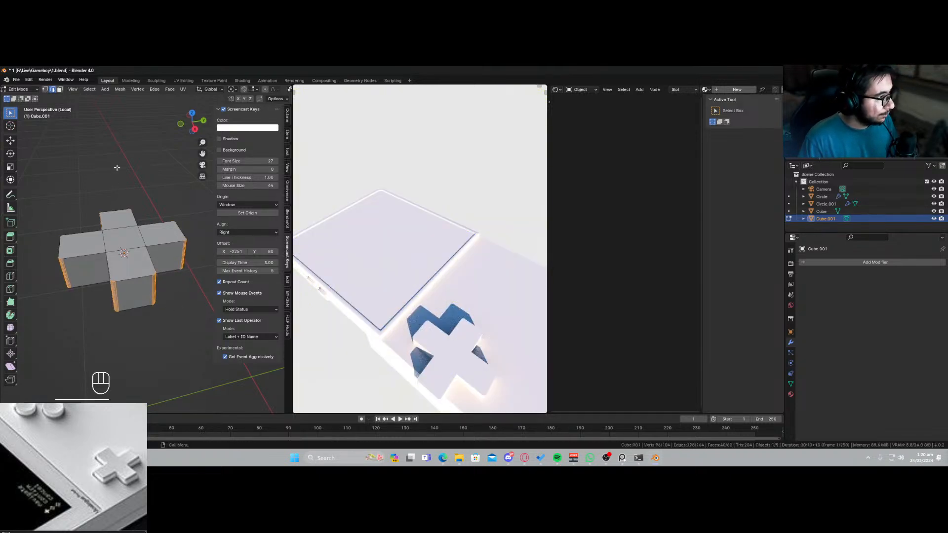
# Move the D-pad's central top face slightly down along Z to form a shallow dip.
pyautogui.click(60, 89)
pyautogui.click(128, 235)
pyautogui.press('g')
pyautogui.press('z')
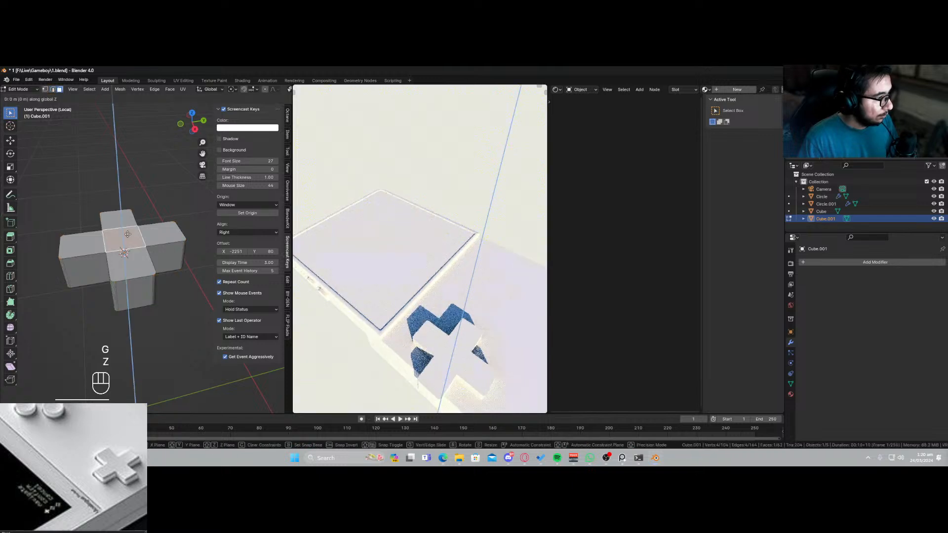
pyautogui.click(126, 239)
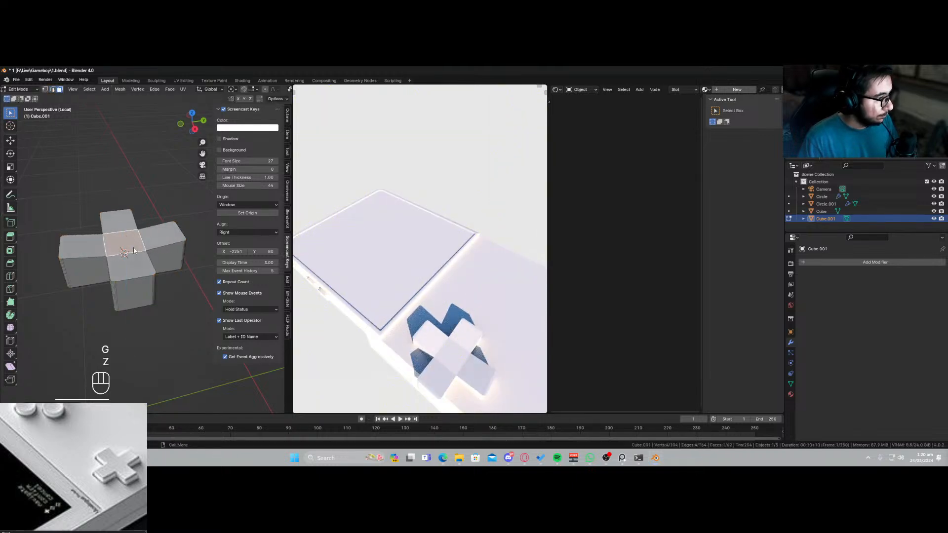
# Return to object mode and apply smooth shading to the D-pad.
pyautogui.press('Tab')
pyautogui.rightClick(120, 244)
pyautogui.click(120, 244)
pyautogui.moveTo(61, 254); pyautogui.dragTo(116, 311, button='middle')
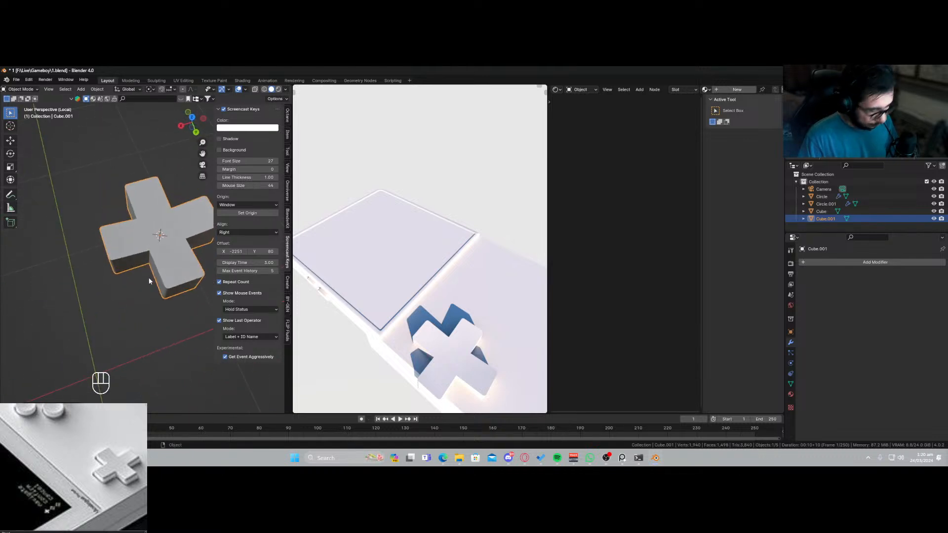
# Leave local view and, in top view, move the D-pad about 0.2 m along positive X and slightly along negative Y.
pyautogui.press('KP_Divide')
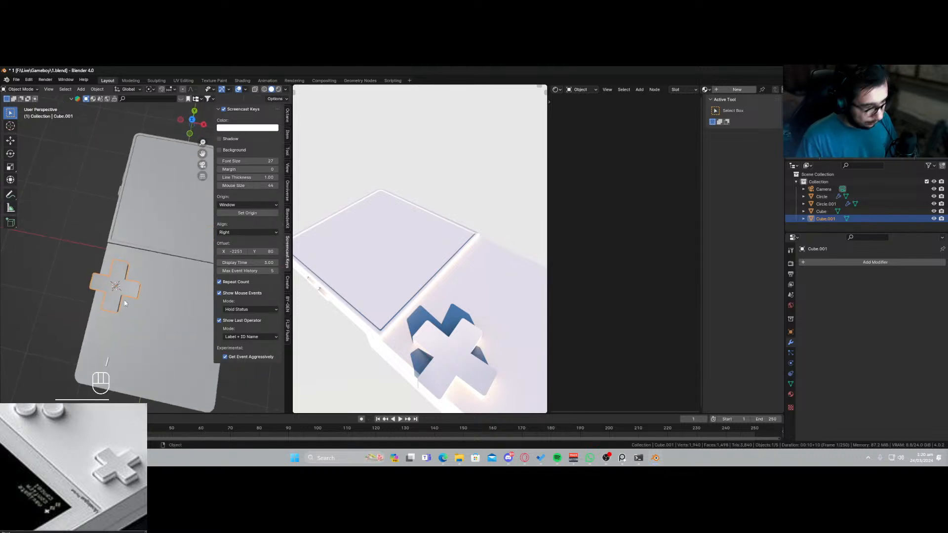
pyautogui.press('KP_7')
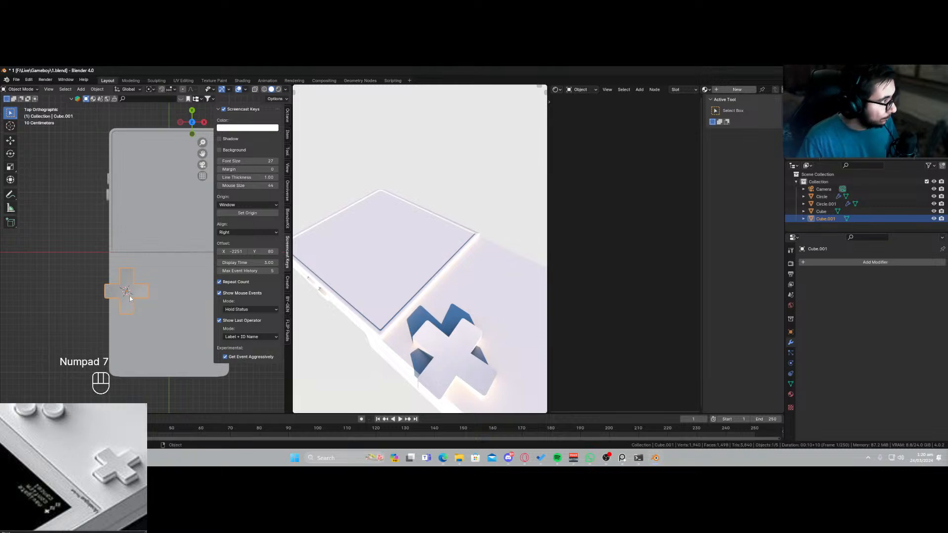
pyautogui.press('g')
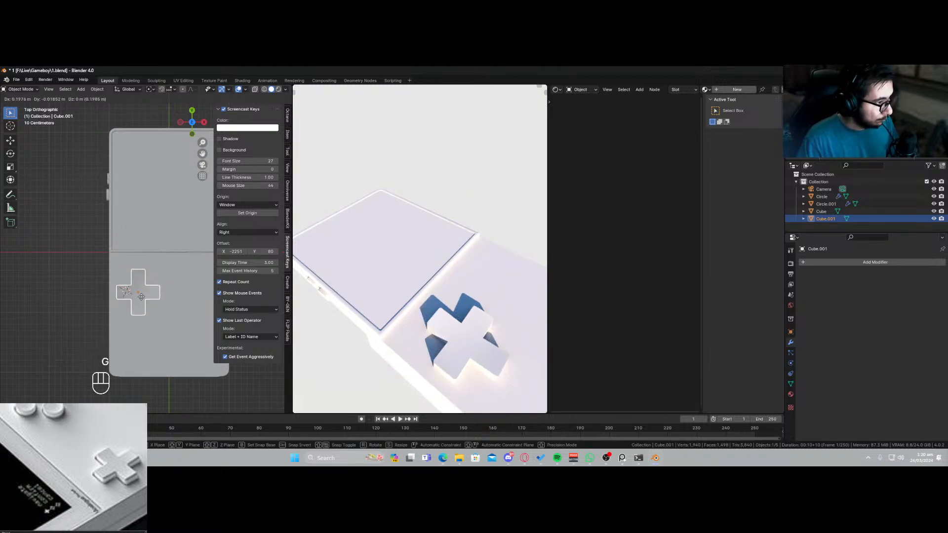
pyautogui.click(142, 300)
# Scale the D-pad up slightly so that it can serve as the cutter for its recess.
pyautogui.moveTo(165, 342); pyautogui.dragTo(110, 276, button='middle')
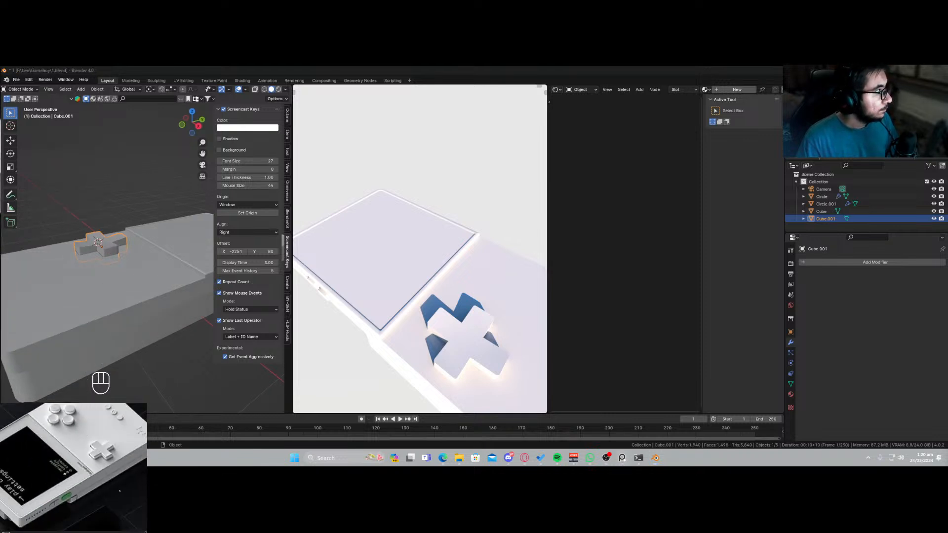
pyautogui.keyDown('shift'); pyautogui.moveTo(105, 261); pyautogui.dragTo(131, 319, button='middle'); pyautogui.keyUp('shift')
pyautogui.scroll(1, 133, 328)
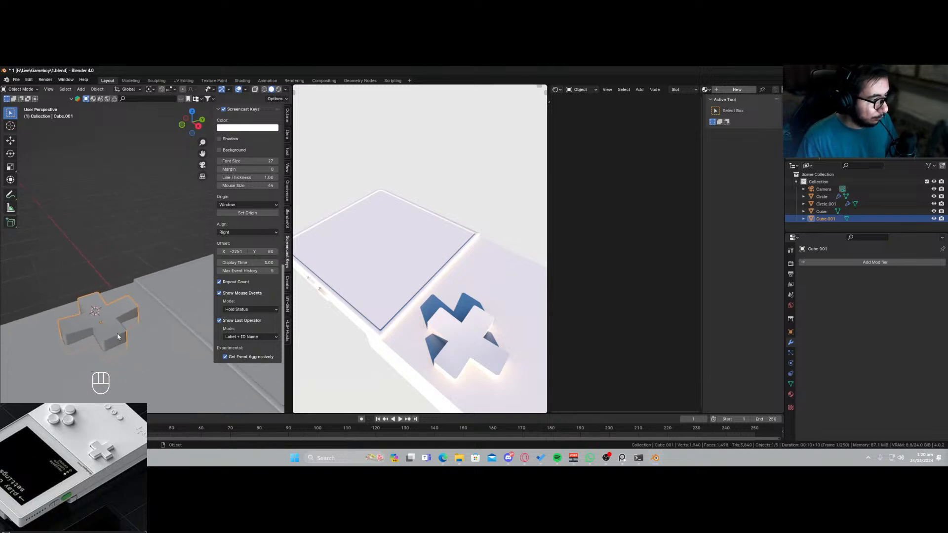
pyautogui.press('s')
pyautogui.click(129, 344)
# Add a Boolean Difference modifier to the console body with the D-pad as its object, and apply it.
pyautogui.click(199, 366)
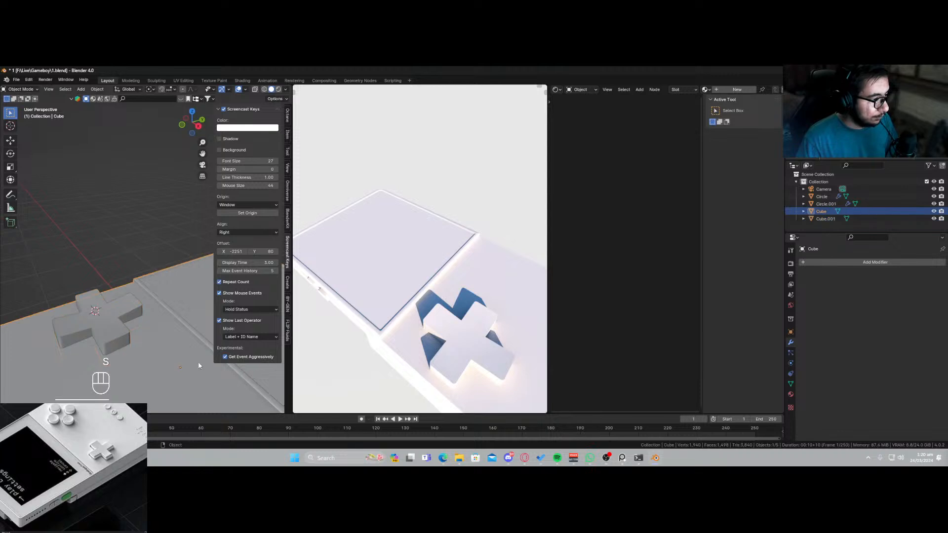
pyautogui.click(849, 262)
pyautogui.click(837, 265)
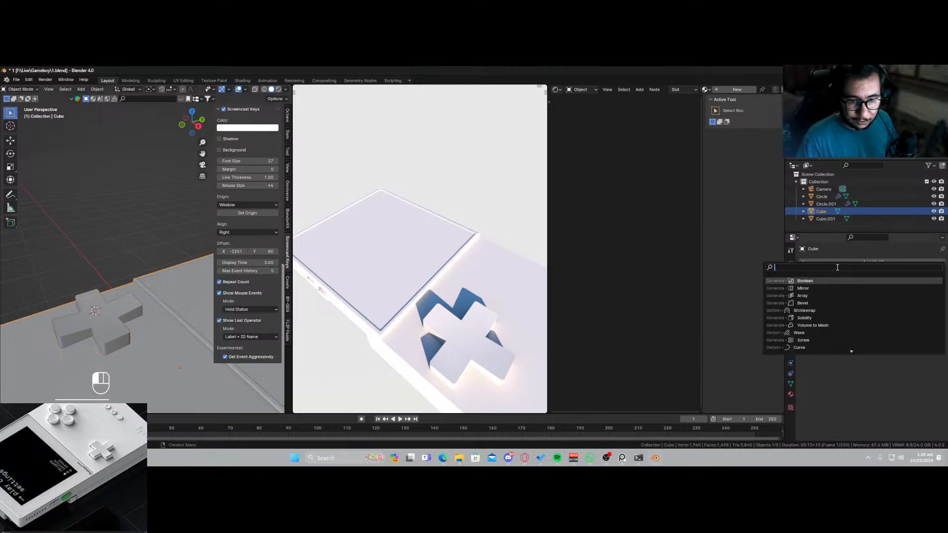
pyautogui.click(825, 282)
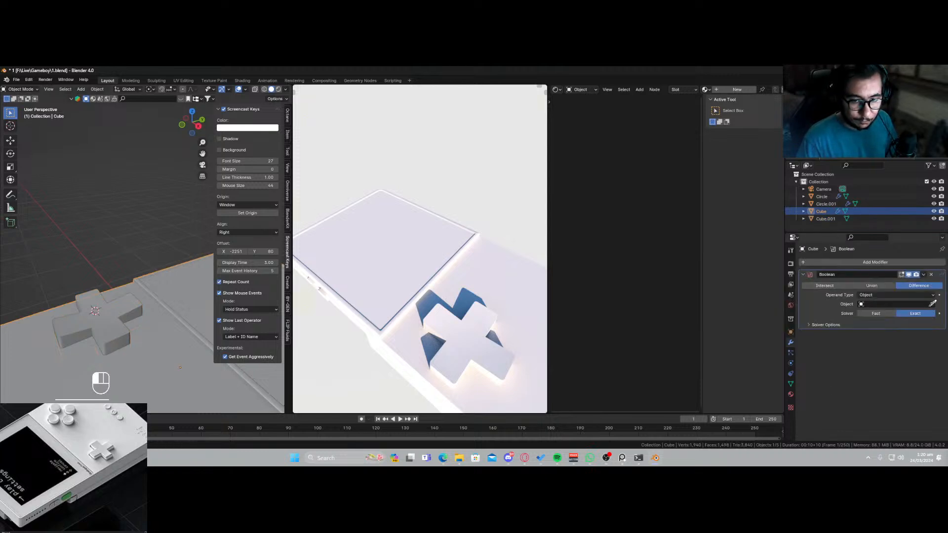
pyautogui.click(111, 316)
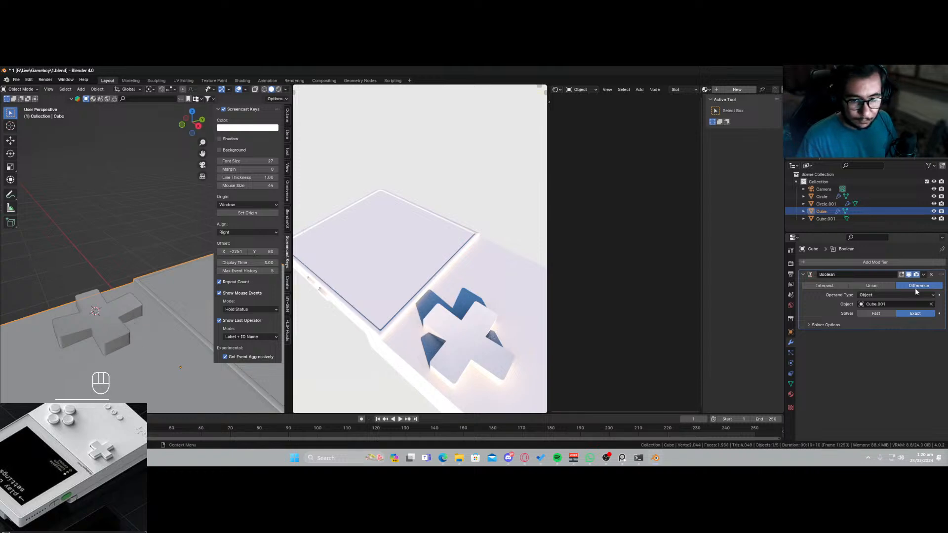
pyautogui.click(924, 275)
pyautogui.click(889, 283)
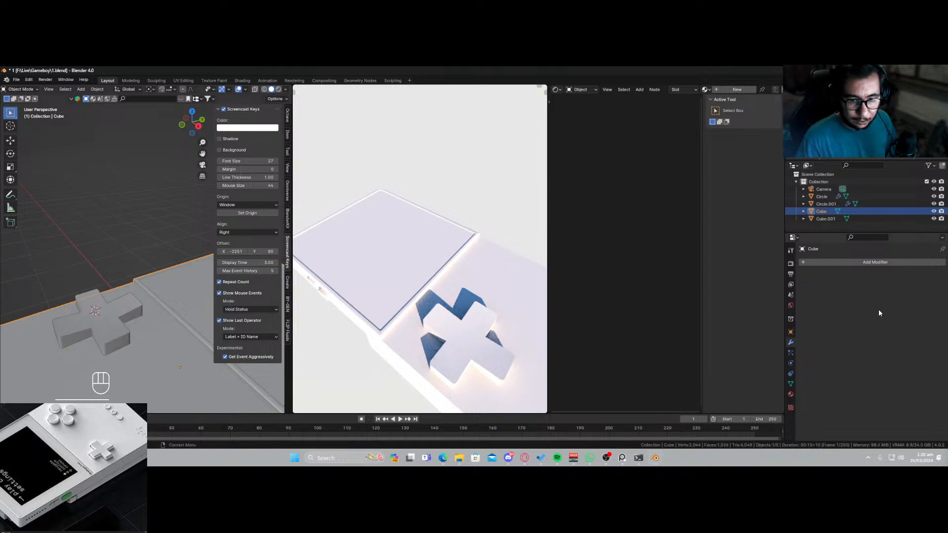
# Scale the D-pad down slightly to leave a gap around it inside its recess, and save the file.
pyautogui.click(120, 342)
pyautogui.press('s')
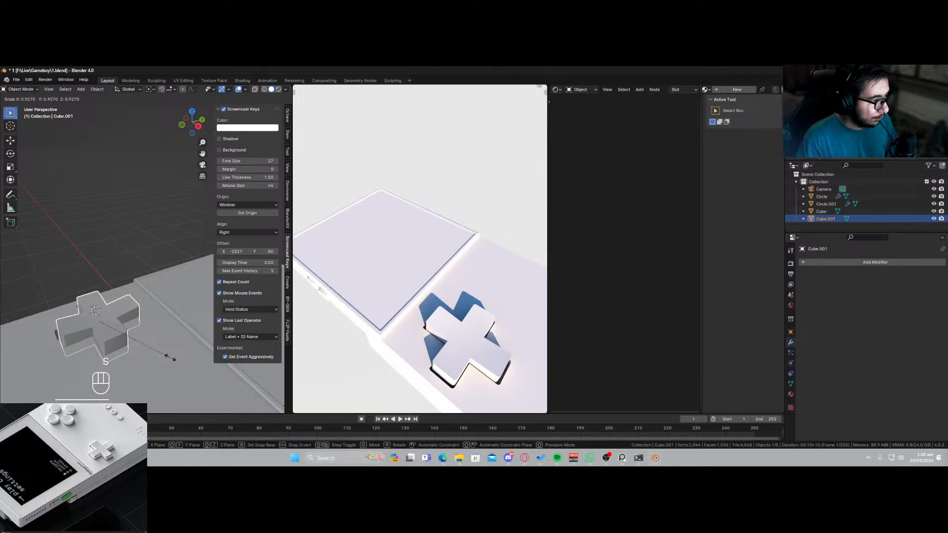
pyautogui.click(171, 358)
pyautogui.moveTo(170, 358); pyautogui.dragTo(168, 299, button='middle')
pyautogui.press('KP_7')
pyautogui.press('s')
pyautogui.click(118, 339)
pyautogui.hotkey('ctrl', 's')
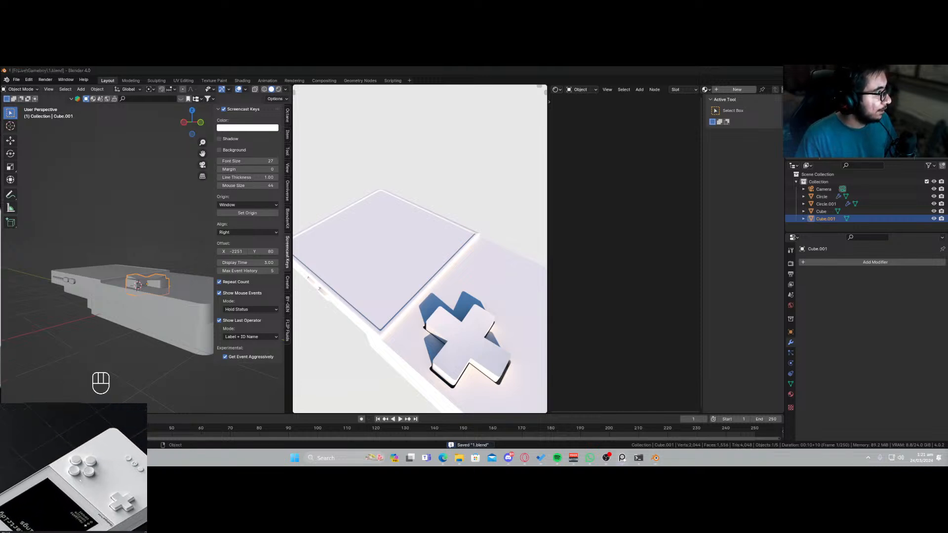
# Undo the D-pad scaling and the applied recess cut, back to the body's Boolean modifier with no object assigned.
pyautogui.moveTo(123, 297); pyautogui.dragTo(153, 314, button='middle')
pyautogui.keyDown('shift'); pyautogui.rightClick(118, 340); pyautogui.keyUp('shift')
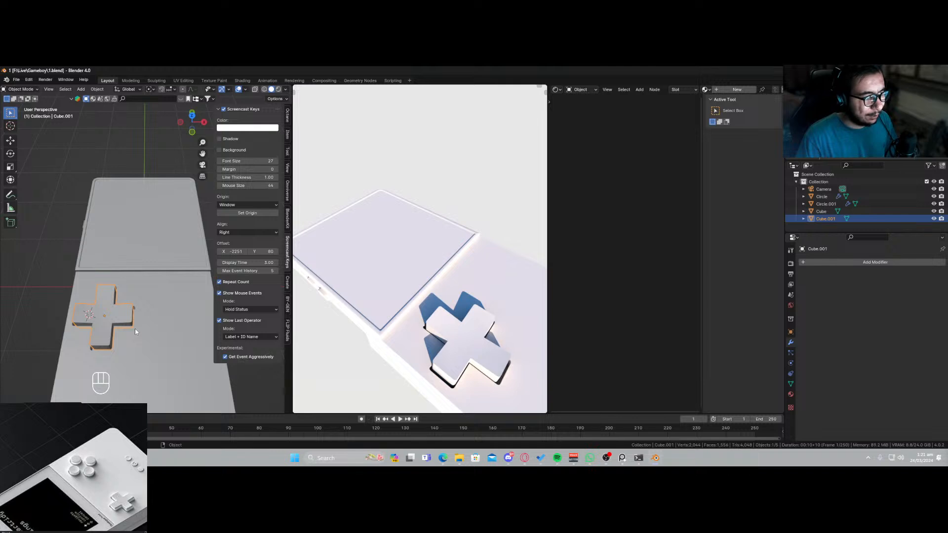
pyautogui.press('KP_7')
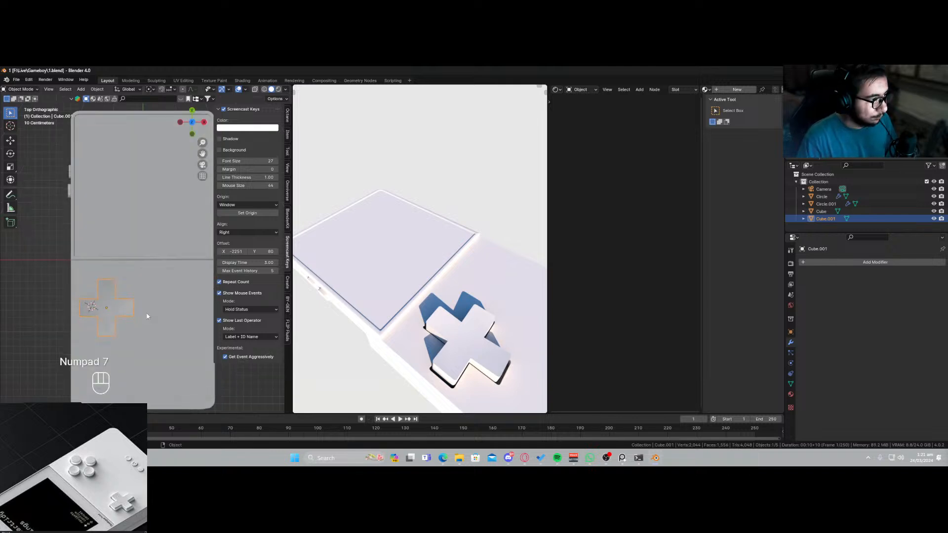
pyautogui.scroll(-3, 140, 321)
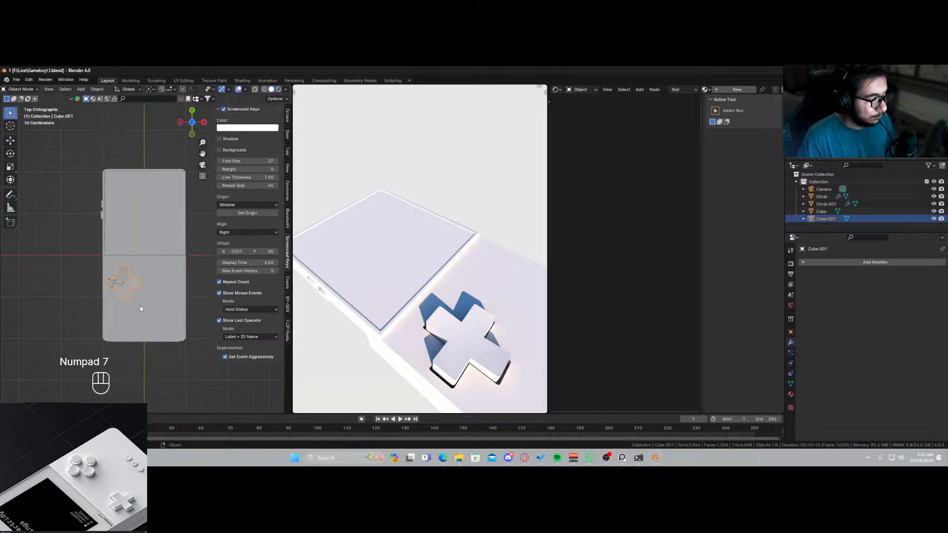
pyautogui.scroll(2, 143, 320)
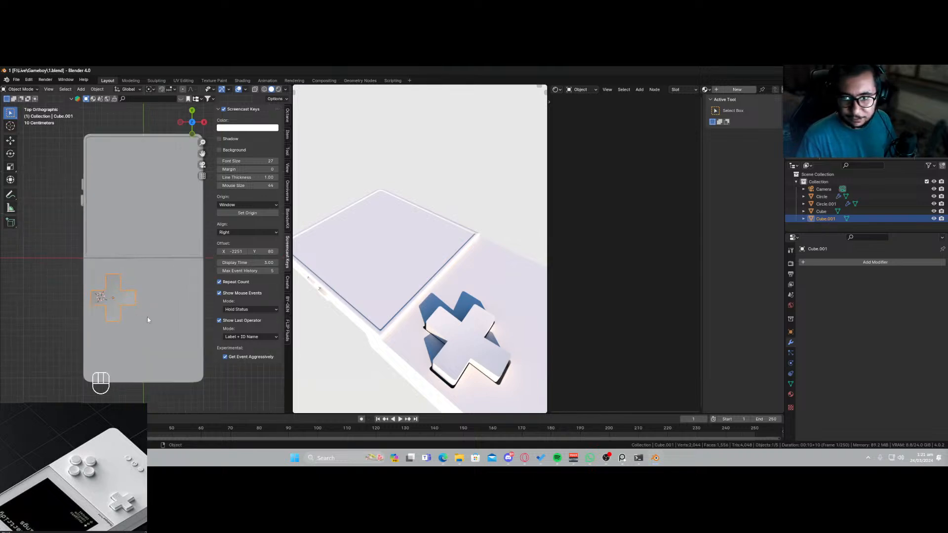
pyautogui.moveTo(146, 318); pyautogui.dragTo(152, 314, button='middle')
pyautogui.hotkey('ctrl', 'z')
pyautogui.hotkey('ctrl', 'z')
pyautogui.hotkey('ctrl', 'z')
pyautogui.hotkey('ctrl', 'z')
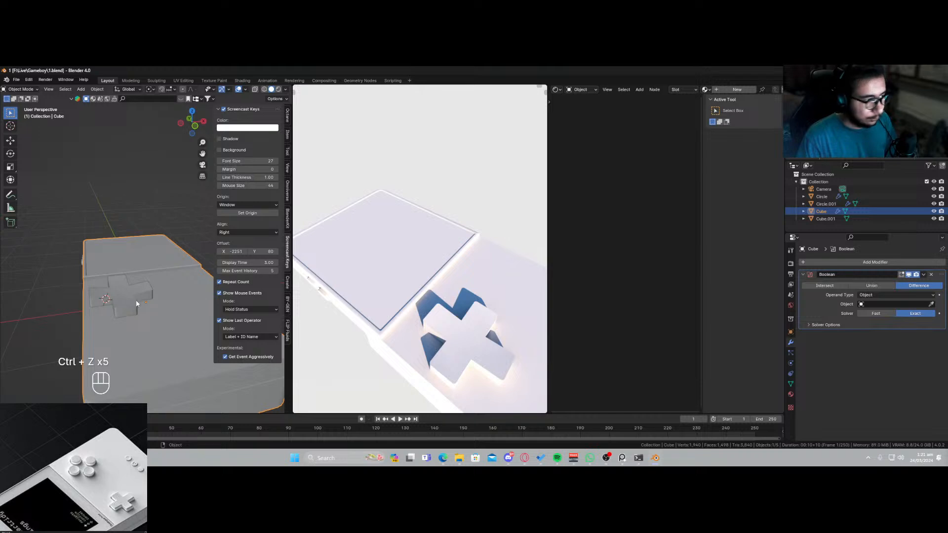
# Scale the D-pad down and, in top view, move it about 0.12 m along negative X toward the body's edge.
pyautogui.click(138, 304)
pyautogui.press('s')
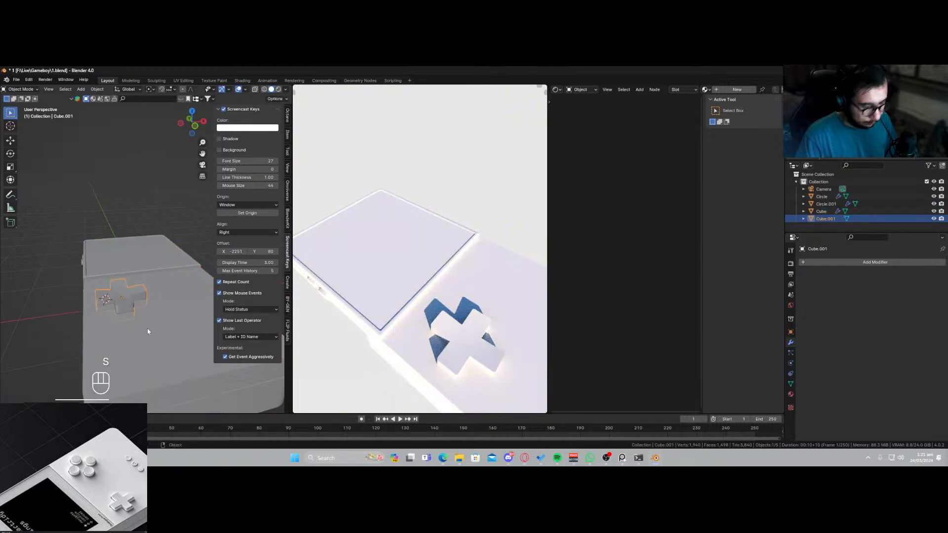
pyautogui.press('KP_7')
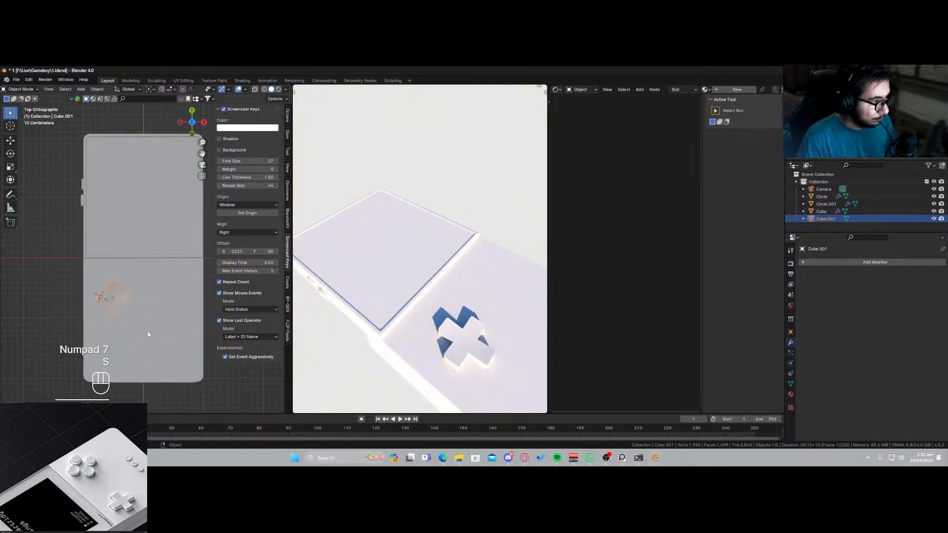
pyautogui.click(147, 328)
pyautogui.press('g')
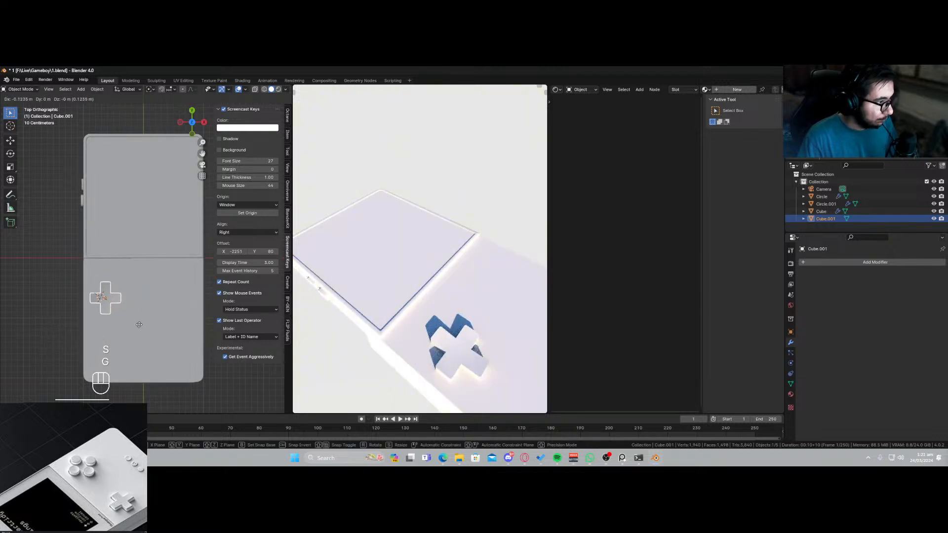
pyautogui.click(139, 326)
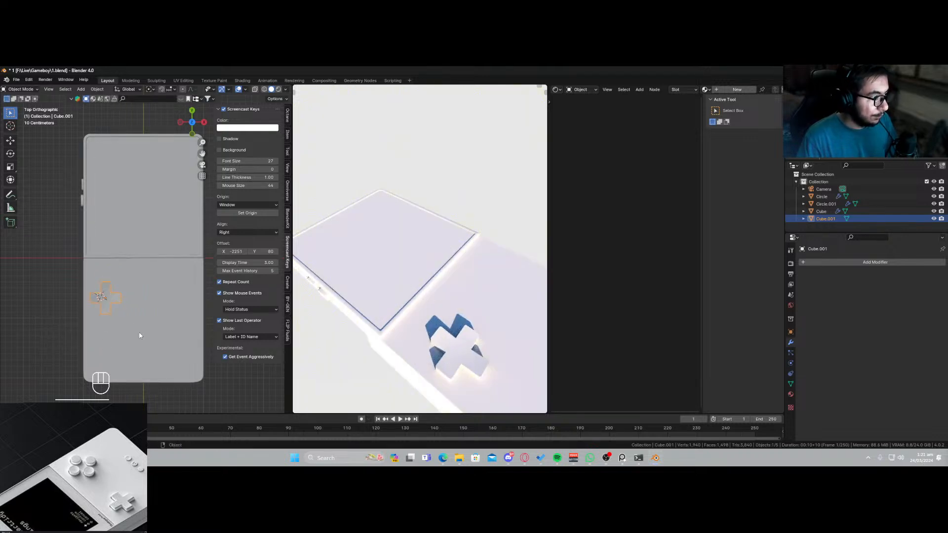
# Move the D-pad along positive Y, closer to the screen's lower edge, and scale it up slightly.
pyautogui.press('g')
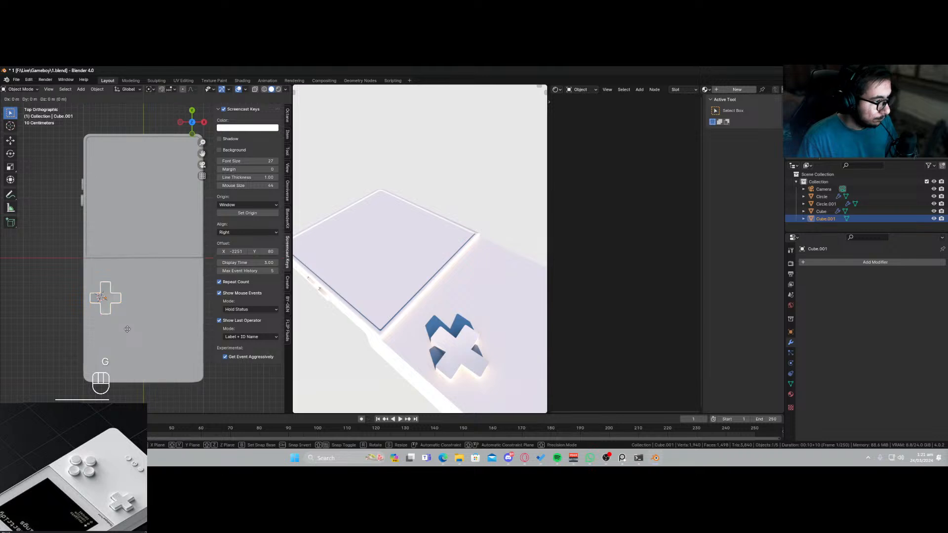
pyautogui.press('y')
pyautogui.click(128, 326)
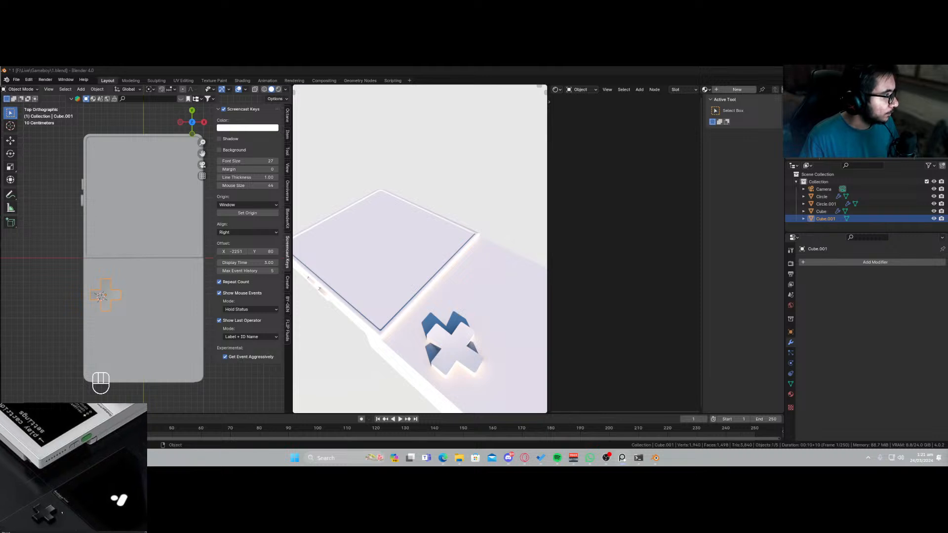
pyautogui.click(112, 297)
pyautogui.press('g')
pyautogui.press('y')
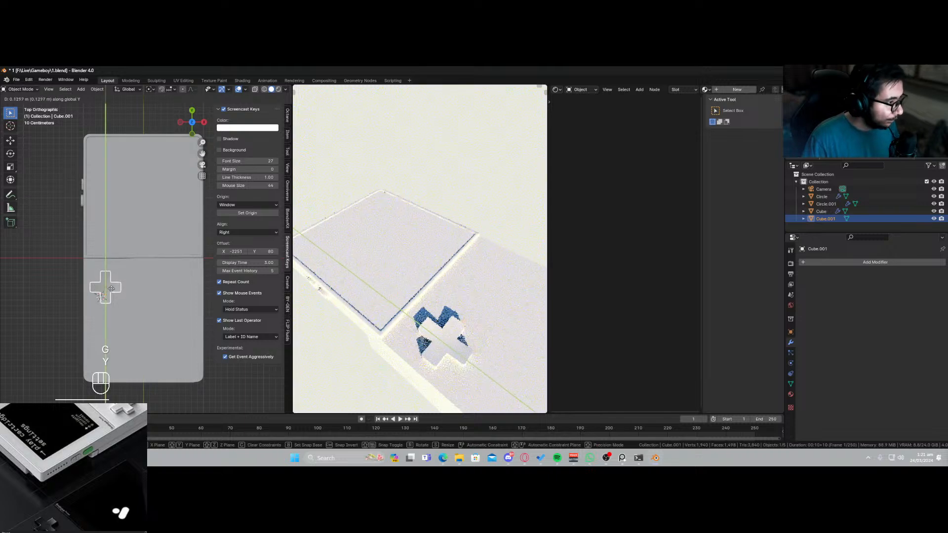
pyautogui.click(110, 290)
pyautogui.press('s')
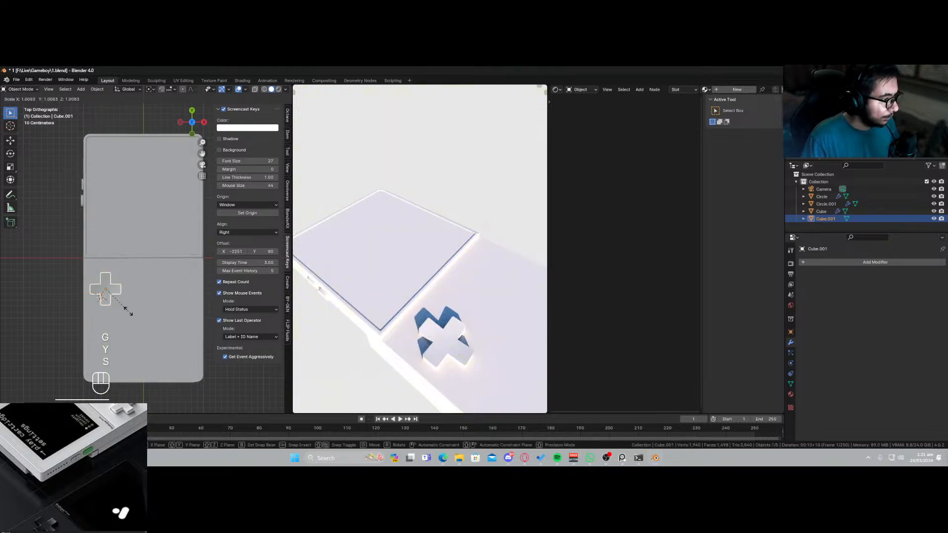
pyautogui.click(117, 303)
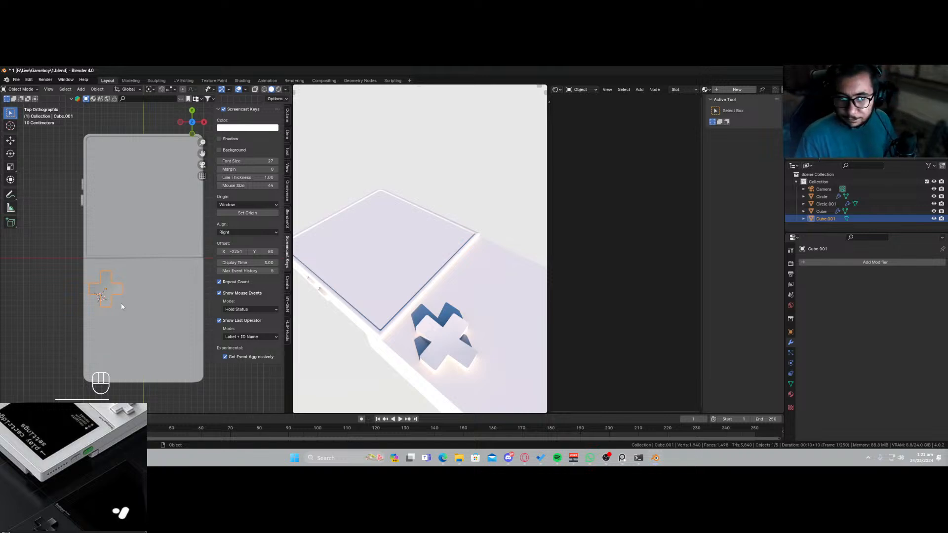
# Shift the D-pad about 0.02 m along positive X and save the file.
pyautogui.moveTo(114, 322); pyautogui.dragTo(110, 307, button='middle')
pyautogui.hotkey('ctrl', 's')
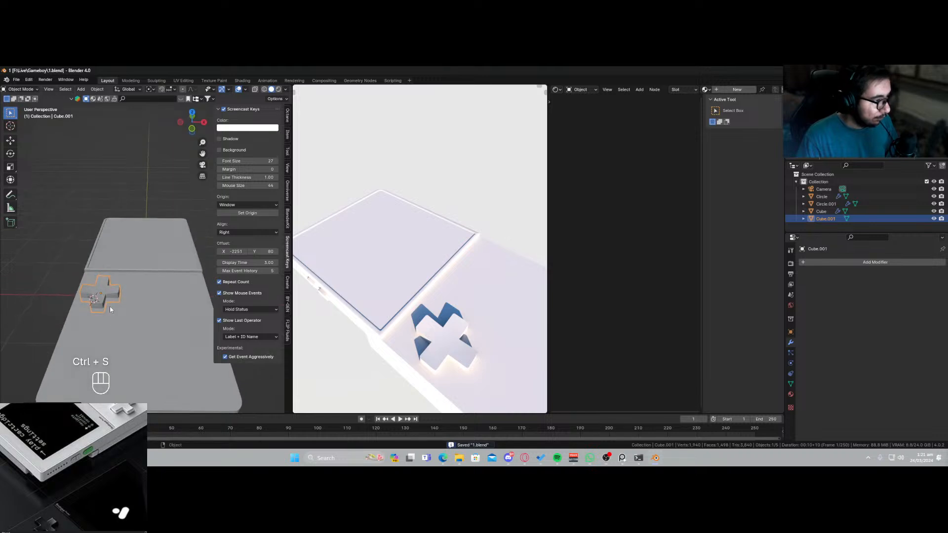
pyautogui.press('g')
pyautogui.press('x')
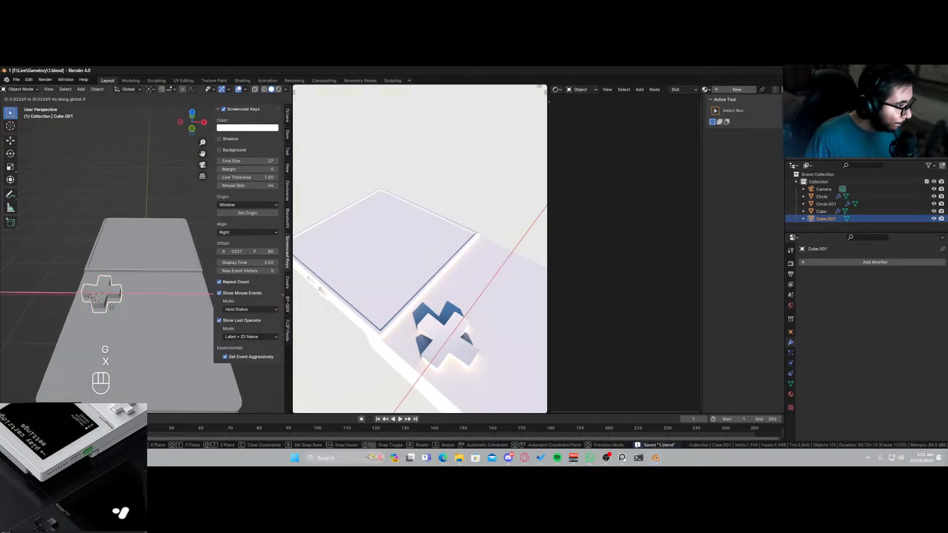
pyautogui.click(112, 307)
pyautogui.hotkey('ctrl', 's')
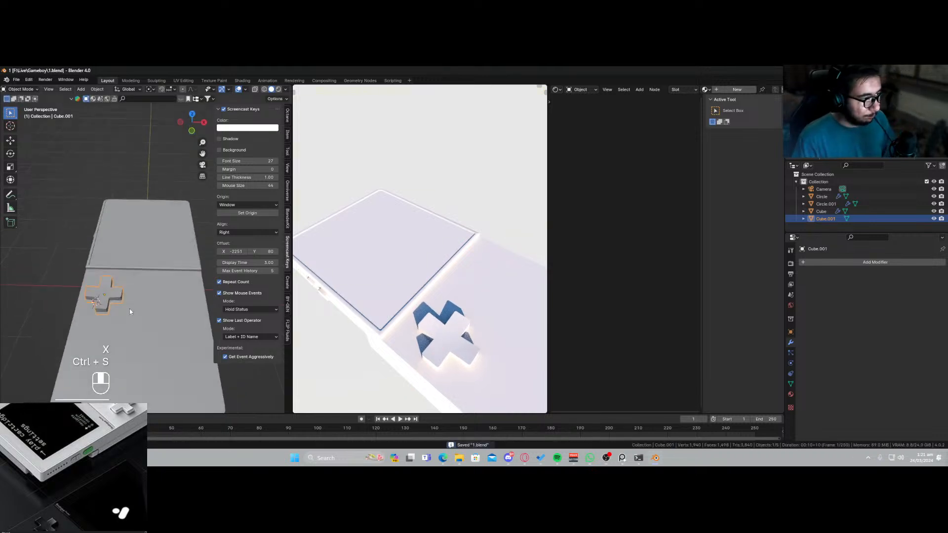
# Set the D-pad as the object of the console body's Boolean Difference modifier and apply the modifier.
pyautogui.moveTo(129, 309); pyautogui.dragTo(146, 338, button='middle')
pyautogui.click(146, 339)
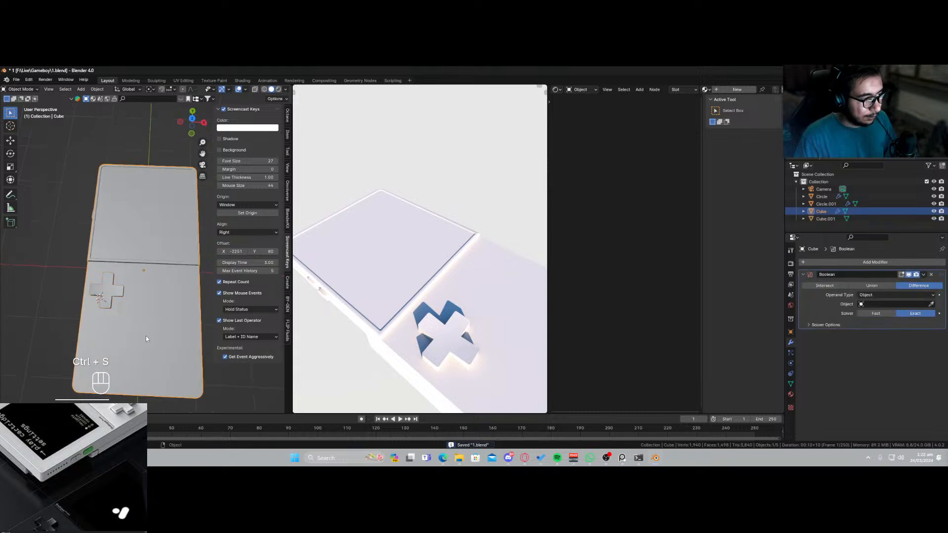
pyautogui.click(931, 304)
pyautogui.click(110, 290)
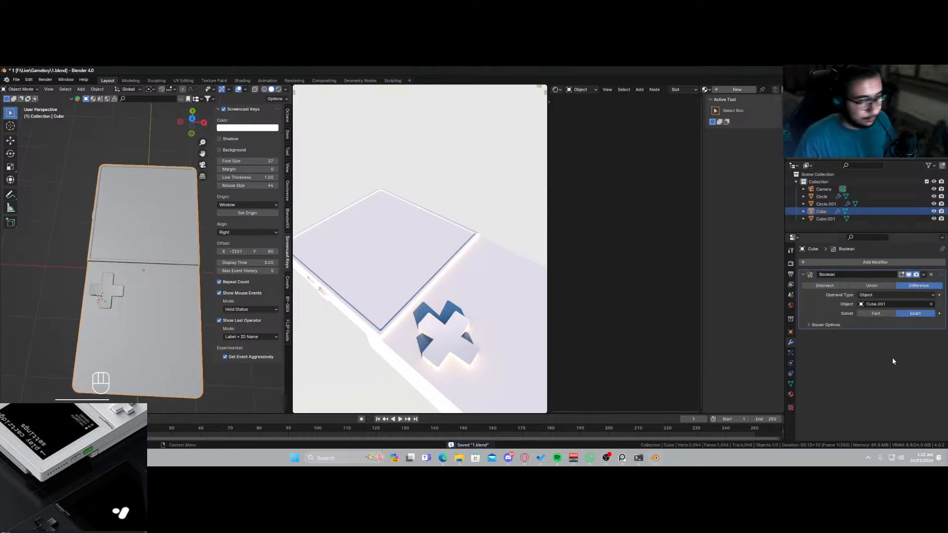
pyautogui.click(924, 276)
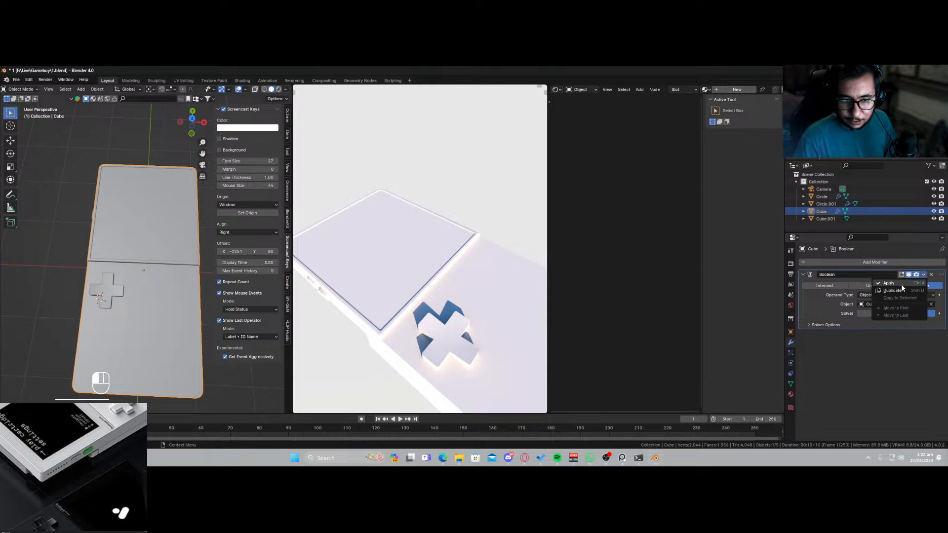
pyautogui.click(901, 287)
# Scale the D-pad down slightly to leave a narrow gap inside its recess, and save the file.
pyautogui.click(114, 295)
pyautogui.press('s')
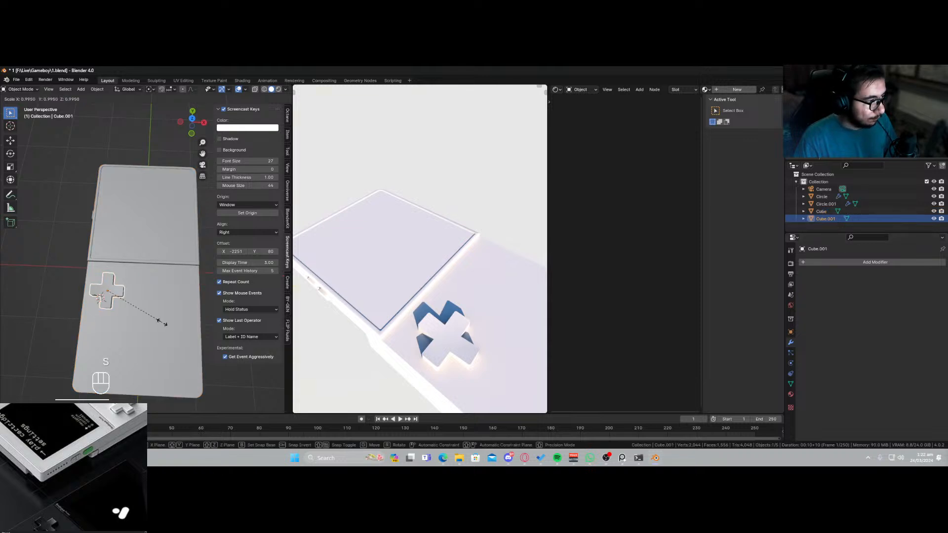
pyautogui.click(153, 322)
pyautogui.moveTo(134, 325); pyautogui.dragTo(171, 270, button='middle')
pyautogui.hotkey('ctrl', 's')
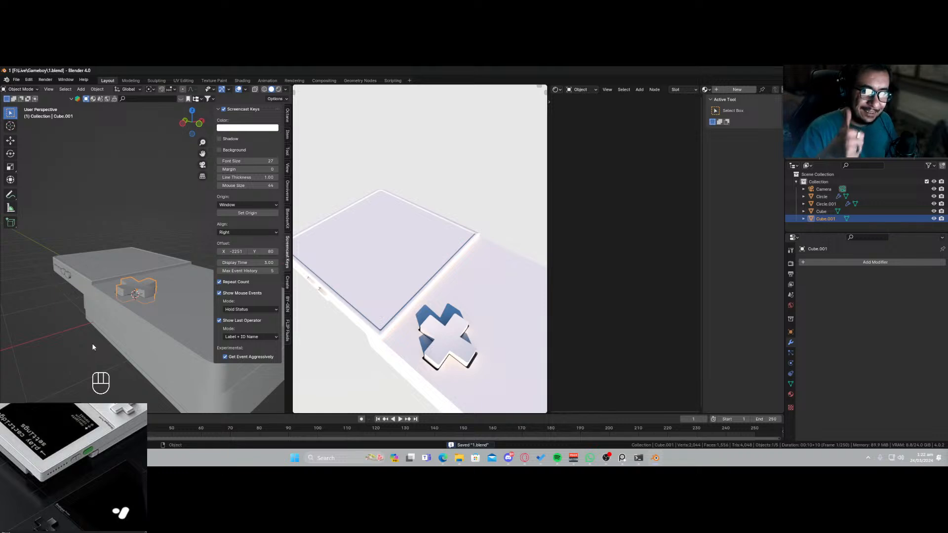
# Place the 3D cursor on the body's lower half, across from the D-pad where the round buttons go.
pyautogui.moveTo(163, 307); pyautogui.dragTo(125, 342, button='middle')
pyautogui.press('shift')
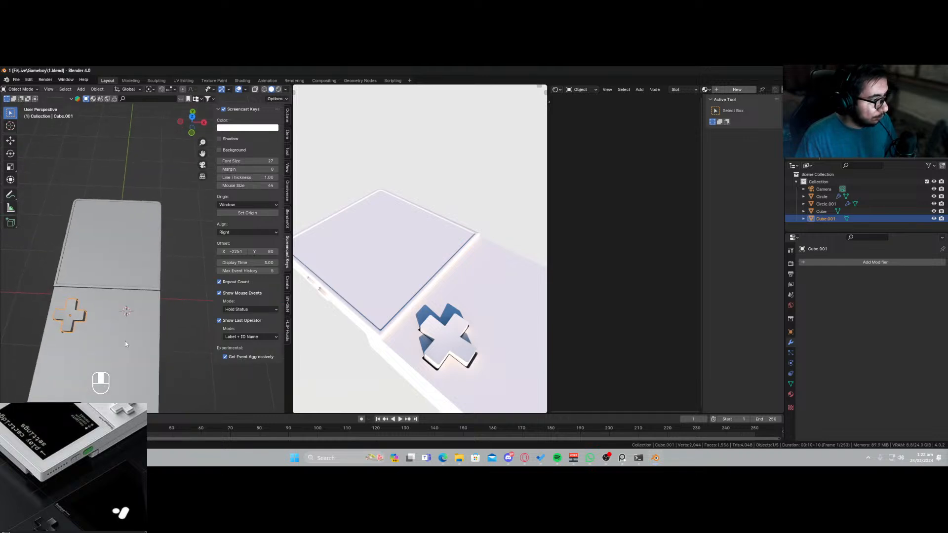
pyautogui.hotkey('shift', 'a')
pyautogui.moveTo(132, 277)
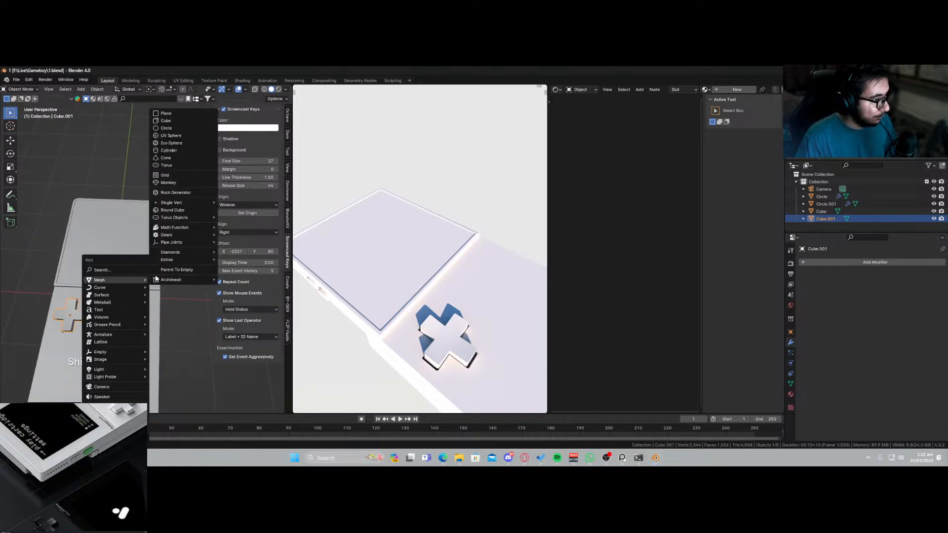
pyautogui.click(180, 158)
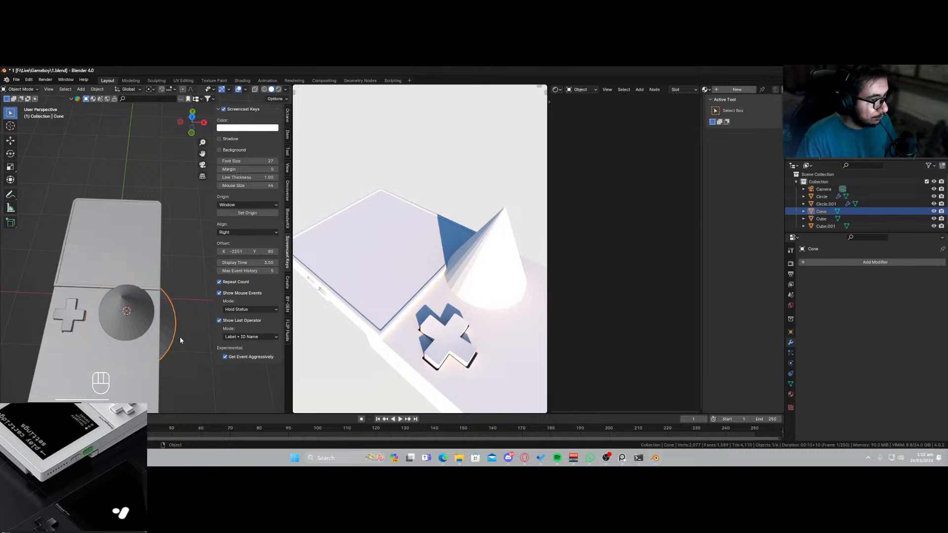
pyautogui.press('x')
pyautogui.click(180, 337)
# Add a cylinder at the 3D cursor and scale it down to about 0.19 for a round button.
pyautogui.hotkey('shift', 'a')
pyautogui.moveTo(131, 280)
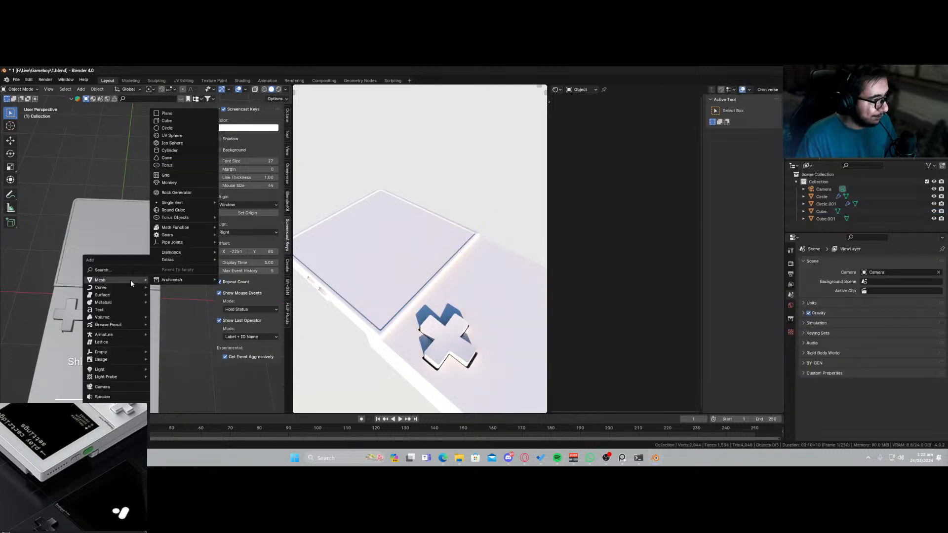
pyautogui.click(182, 150)
pyautogui.press('s')
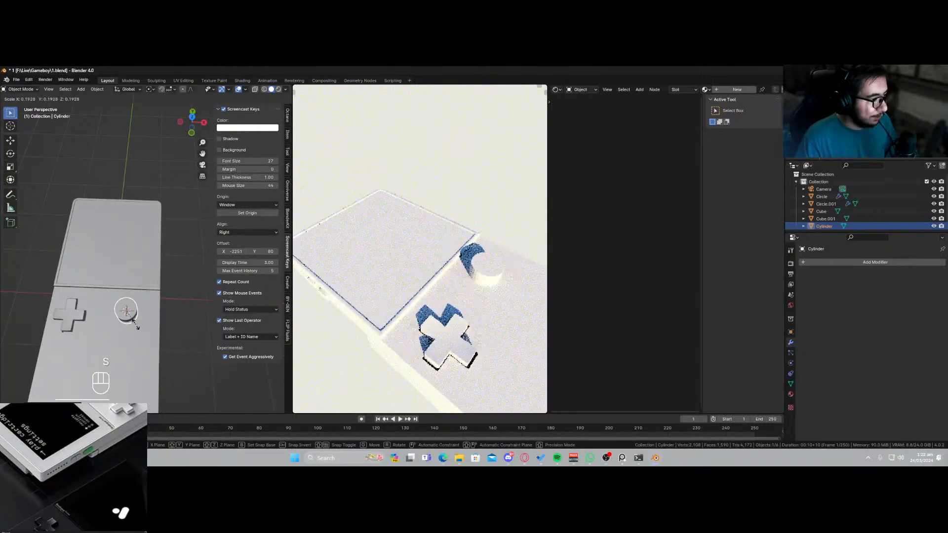
pyautogui.click(138, 325)
# In top view, move the cylinder slightly along negative X and negative Y, and scale it down further to button size.
pyautogui.press('KP_7')
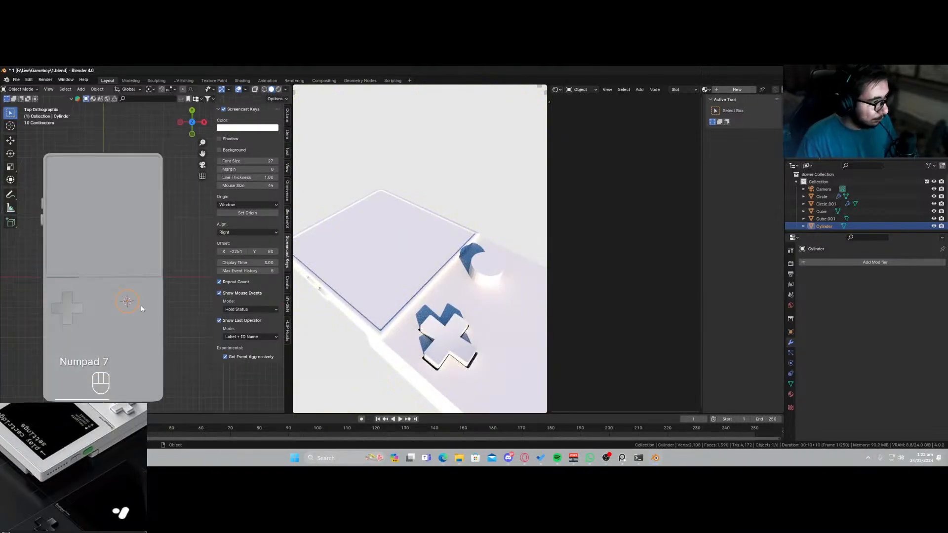
pyautogui.press('g')
pyautogui.click(128, 321)
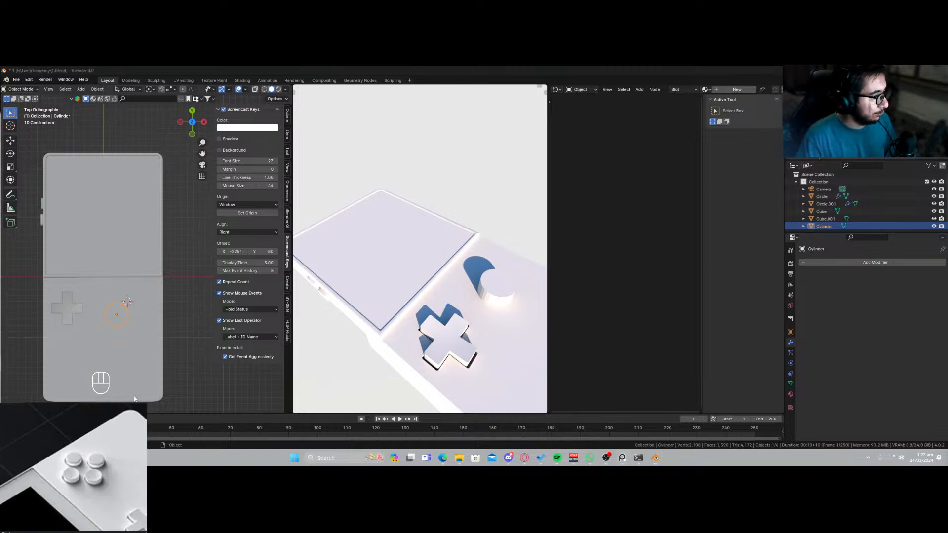
pyautogui.scroll(2, 118, 333)
pyautogui.keyDown('shift'); pyautogui.moveTo(117, 342); pyautogui.dragTo(143, 321, button='middle'); pyautogui.keyUp('shift')
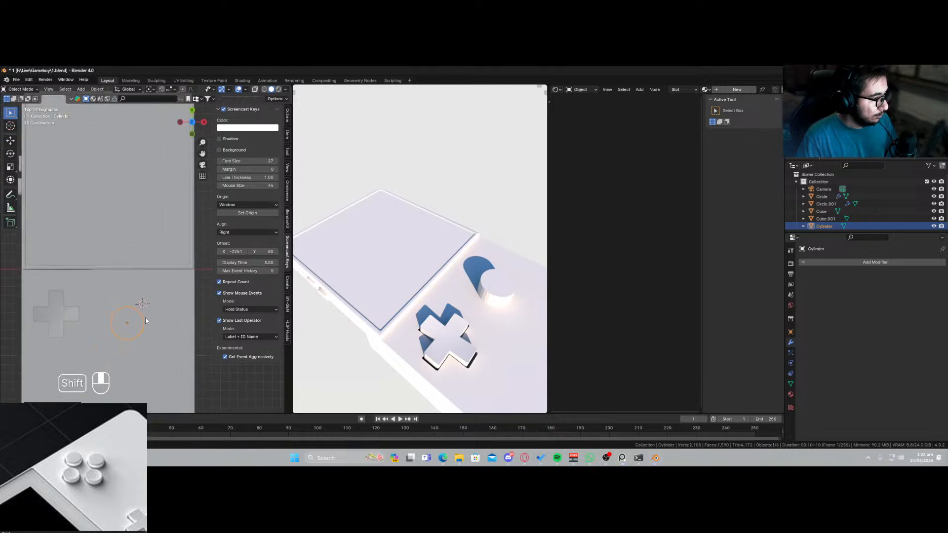
pyautogui.press('s')
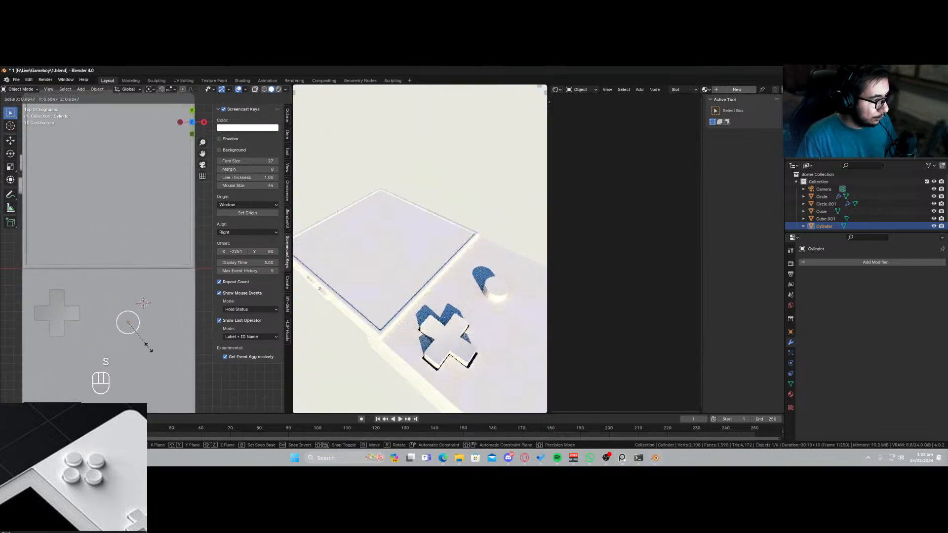
pyautogui.click(143, 343)
# Duplicate the button cylinder's mesh three times in Edit Mode, arranging the four round buttons in a diamond layout.
pyautogui.scroll(1, 137, 331)
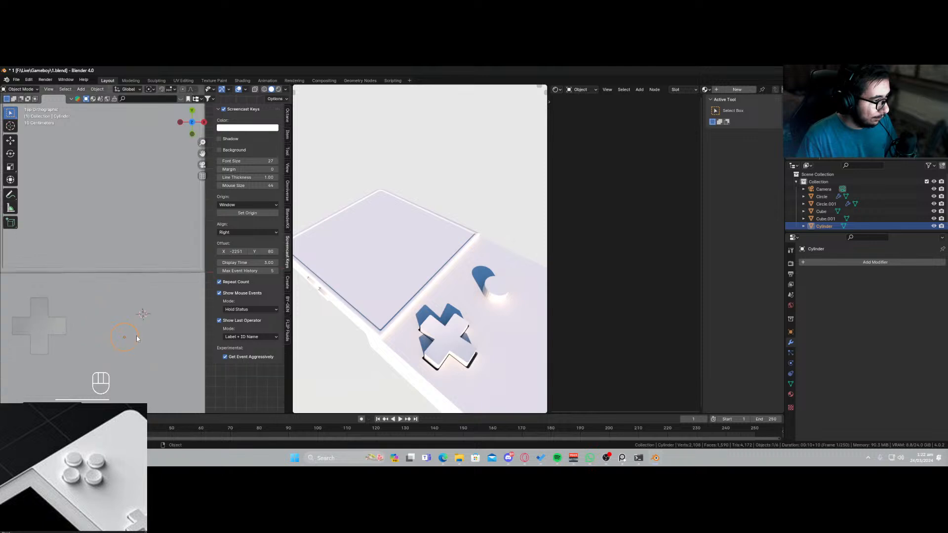
pyautogui.press('Tab')
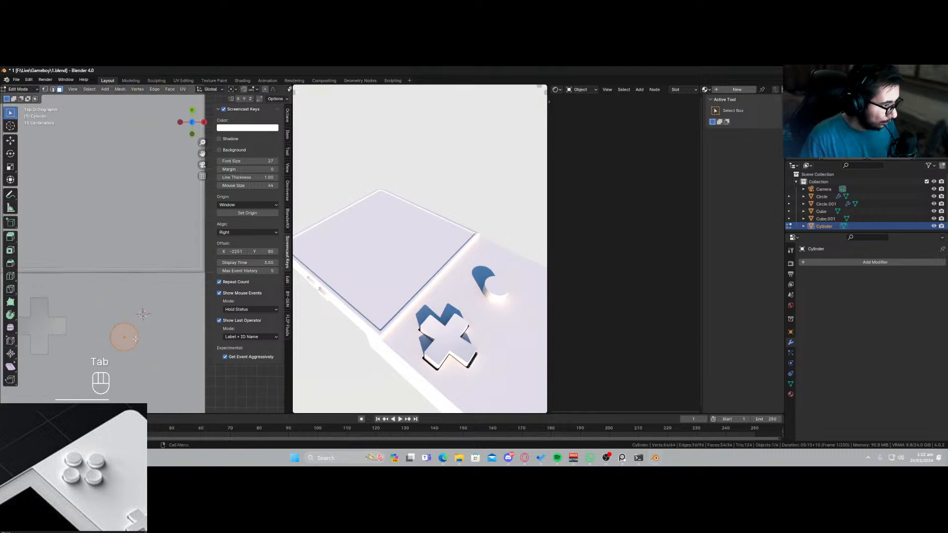
pyautogui.press('a')
pyautogui.press('shift')
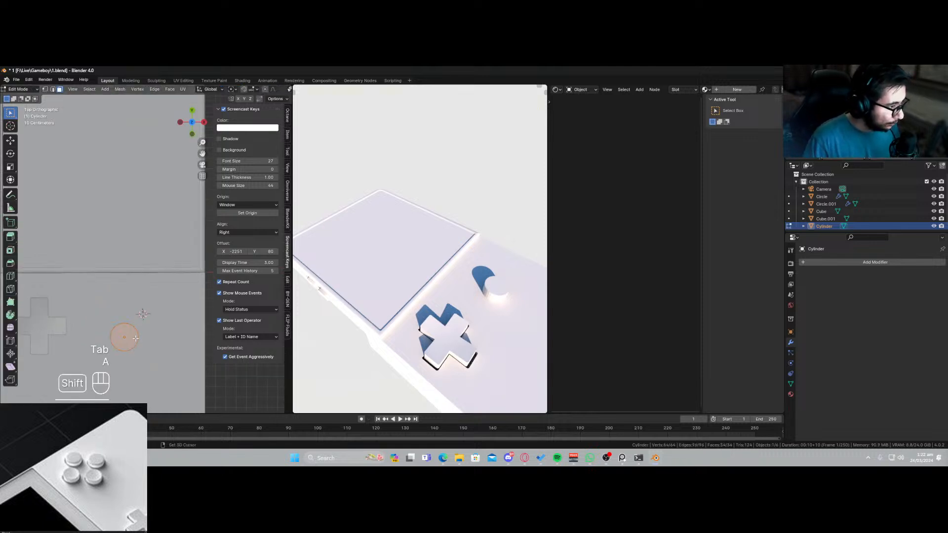
pyautogui.hotkey('shift', 'd')
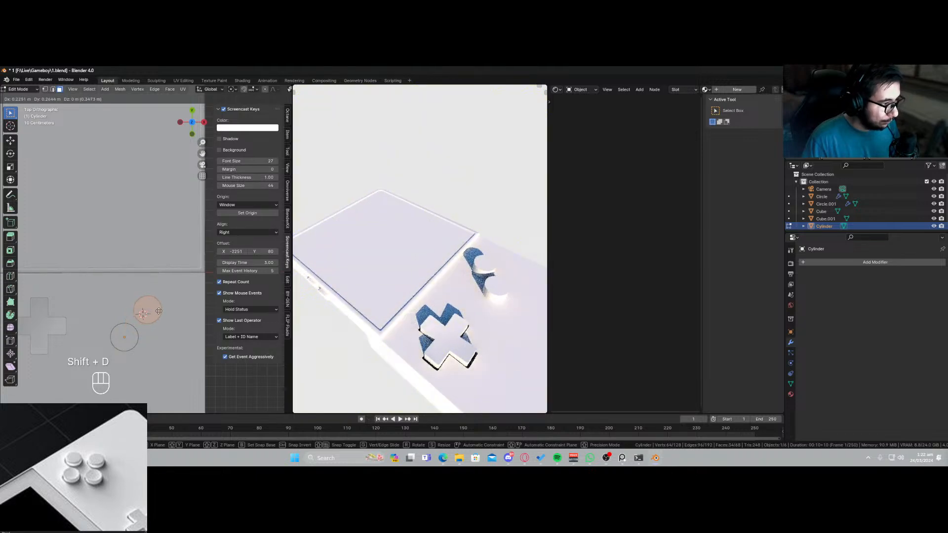
pyautogui.click(159, 311)
pyautogui.hotkey('shift', 'd')
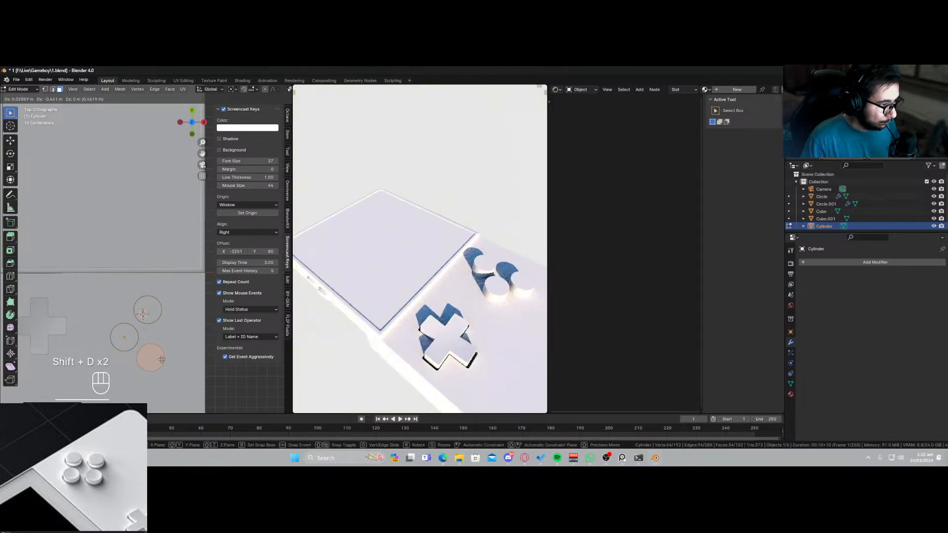
pyautogui.click(158, 362)
pyautogui.hotkey('shift', 'd')
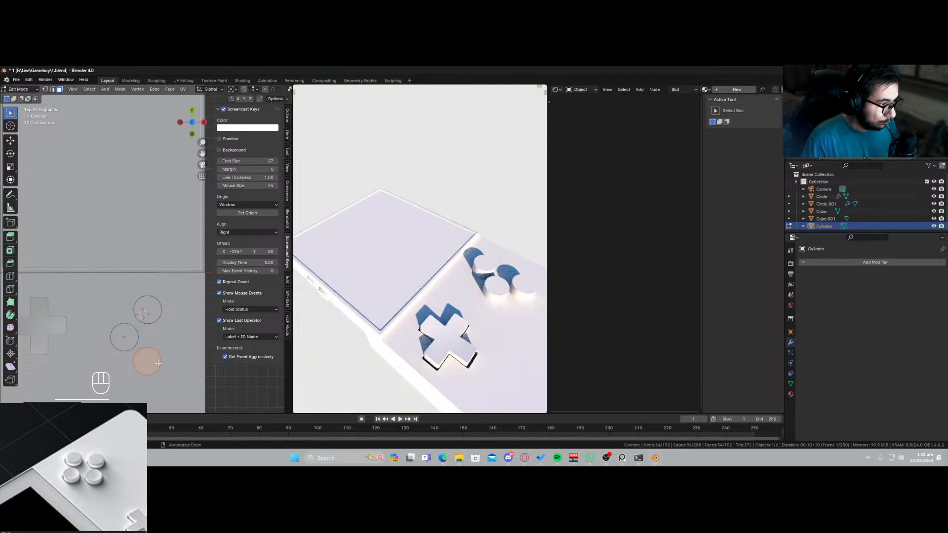
pyautogui.click(177, 342)
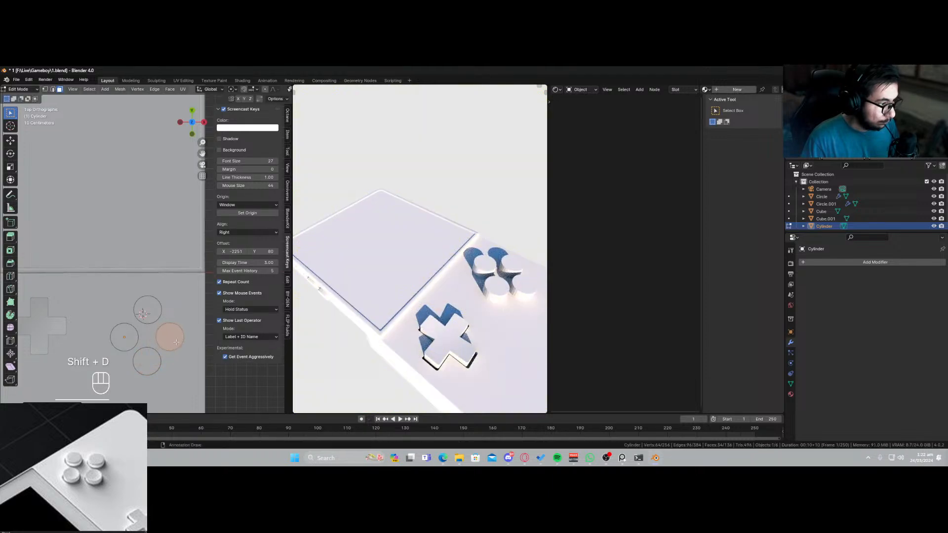
# Nudge the upper round button slightly toward the centre of the diamond and return to Object Mode.
pyautogui.click(157, 315)
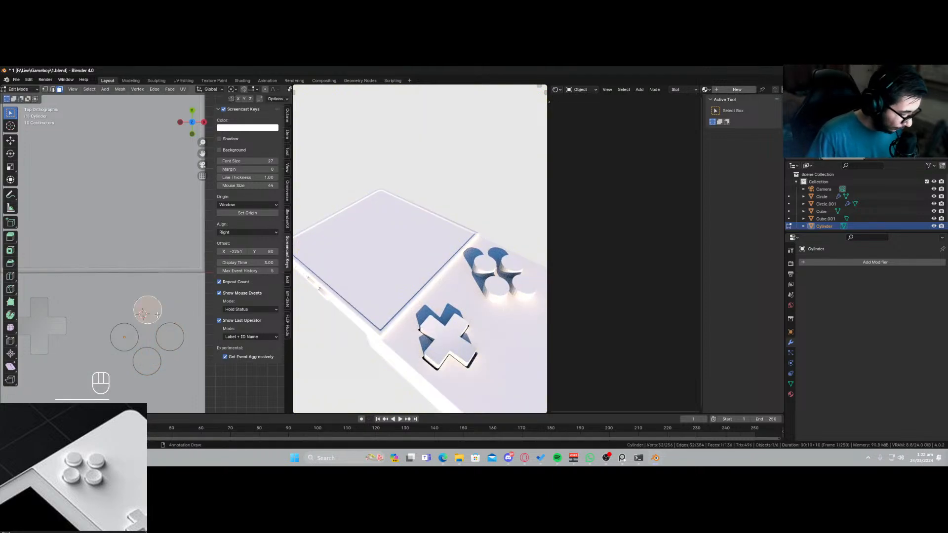
pyautogui.press('l')
pyautogui.press('g')
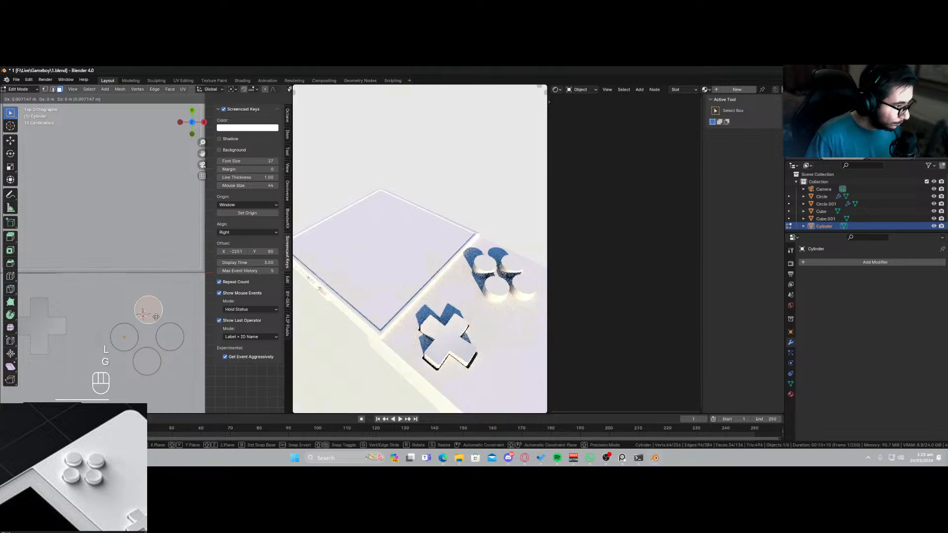
pyautogui.click(148, 312)
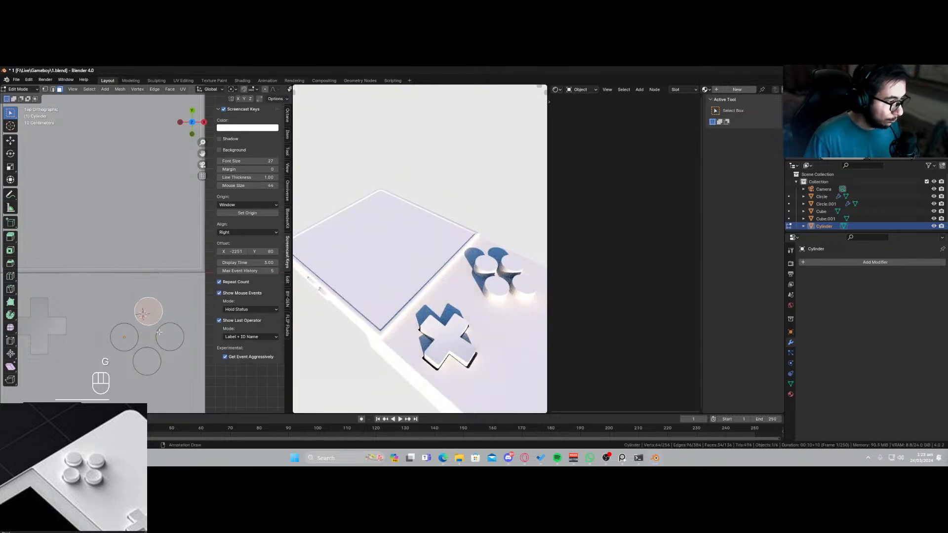
pyautogui.press('Tab')
# Scale the four-button cluster down to about 0.7 of its size.
pyautogui.moveTo(162, 358)
pyautogui.mouseDown(button='middle')
pyautogui.moveTo(152, 296)
pyautogui.moveTo(161, 341)
pyautogui.mouseUp(button='middle')
pyautogui.press('s')
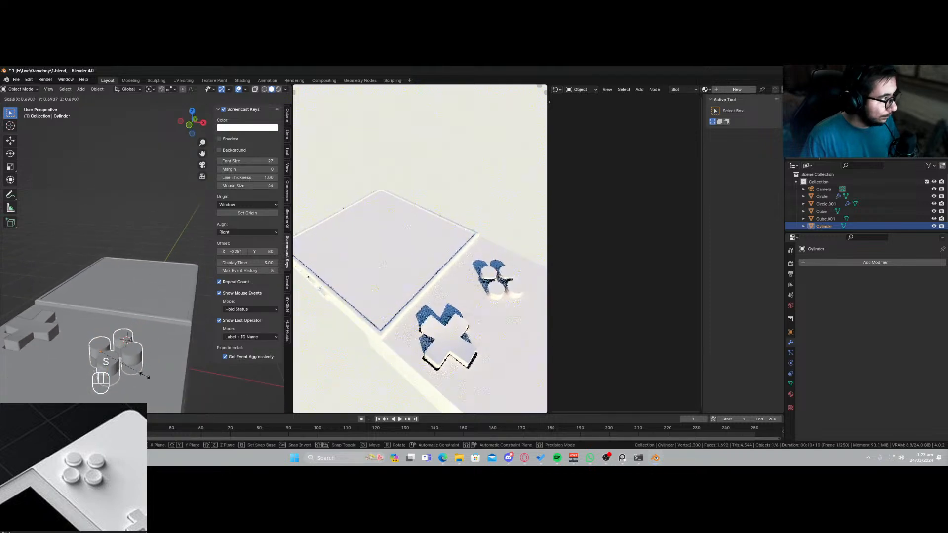
pyautogui.click(140, 377)
# In top view, reposition the button cluster along X and Y so it lines up across from the D-pad.
pyautogui.press('KP_7')
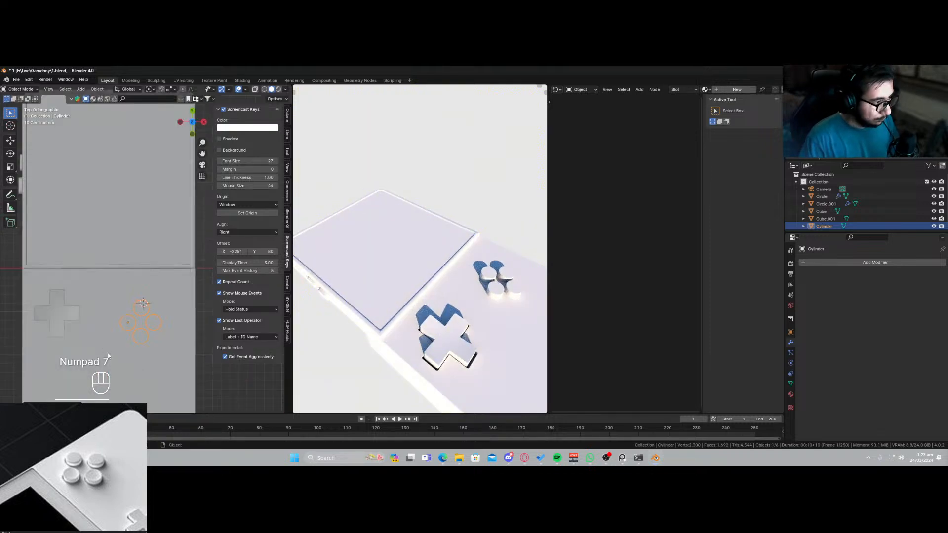
pyautogui.press('g')
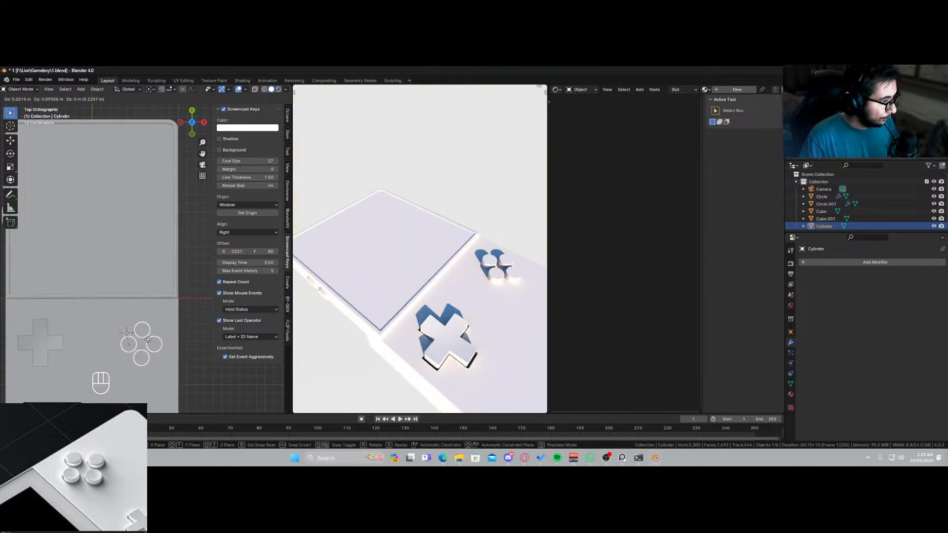
pyautogui.press('x')
pyautogui.click(151, 343)
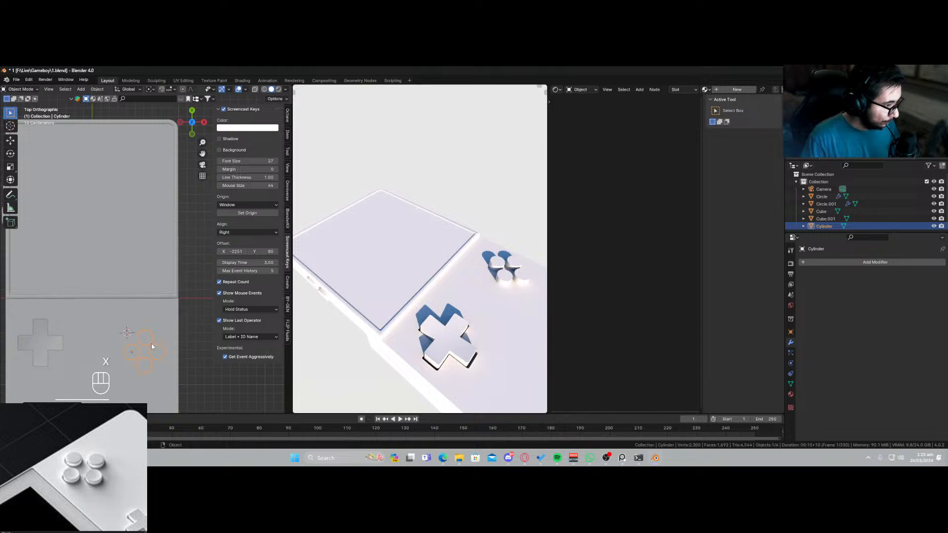
pyautogui.press('g')
pyautogui.press('y')
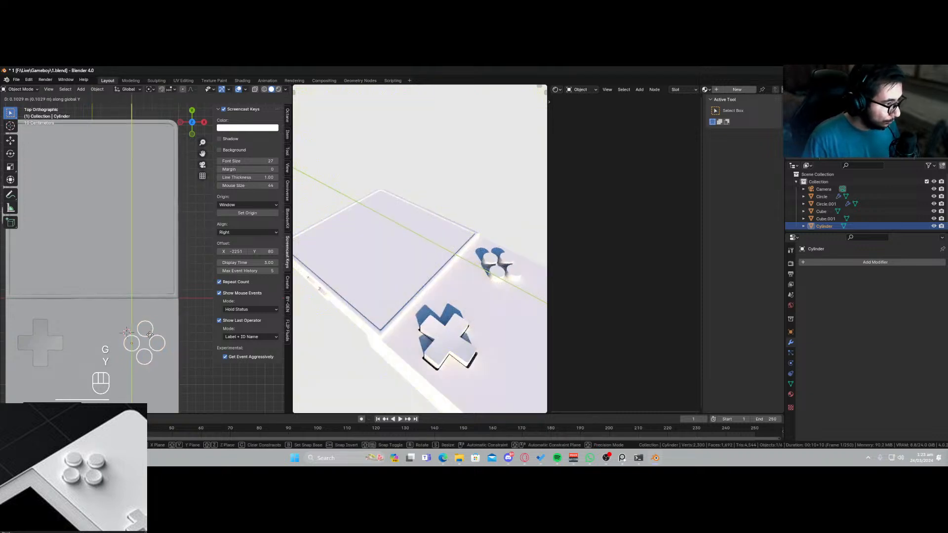
pyautogui.click(151, 349)
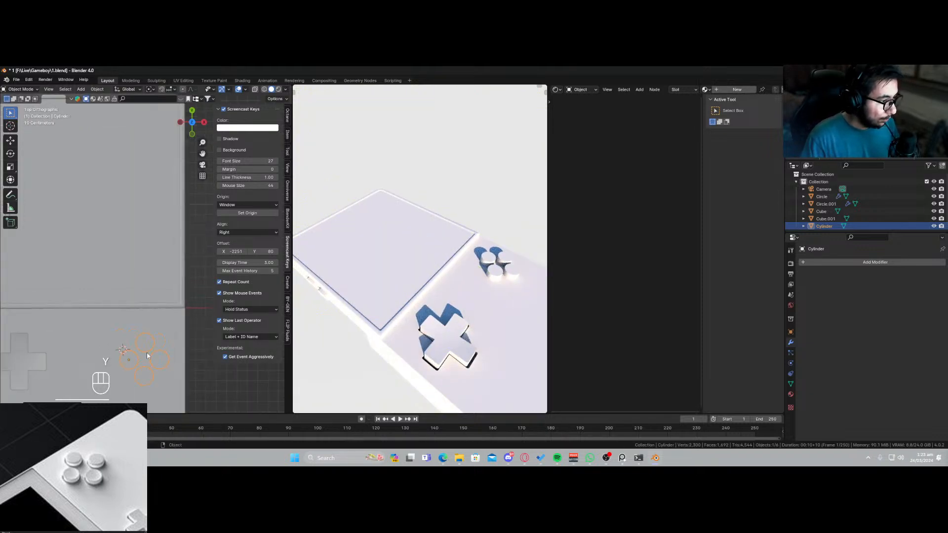
# In Edit Mode, move the upper, right and lower buttons slightly along positive X, away from the left button.
pyautogui.press('Tab')
pyautogui.scroll(3, 148, 239)
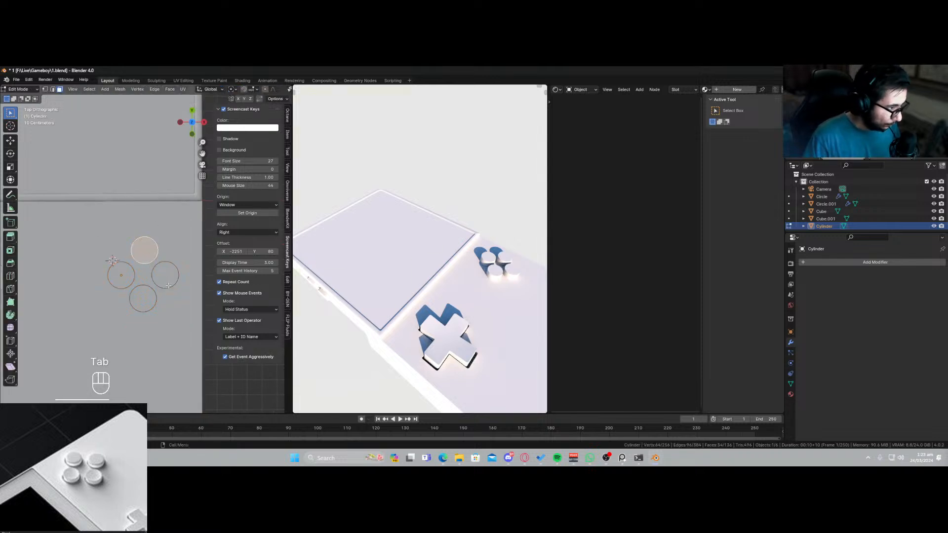
pyautogui.press('l')
pyautogui.press('l')
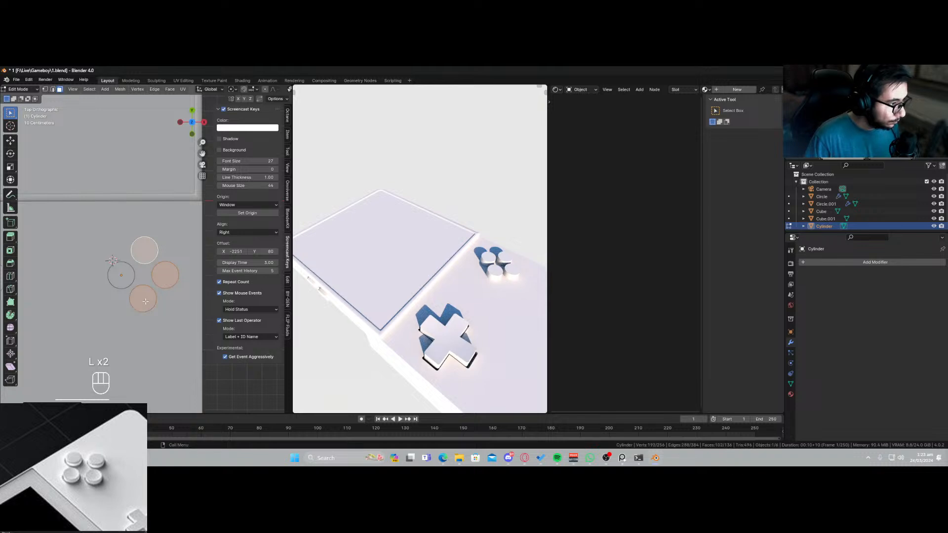
pyautogui.press('g')
pyautogui.press('x')
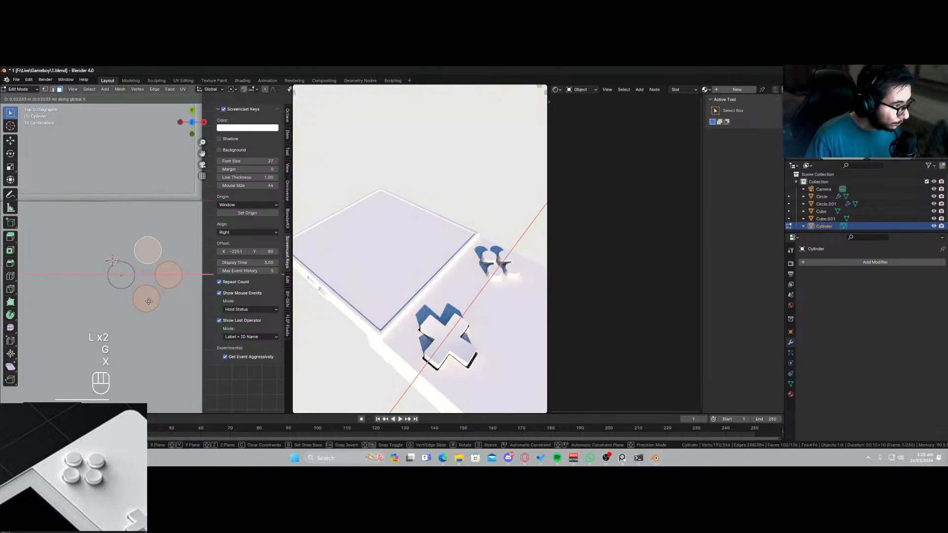
pyautogui.click(164, 280)
# Move the right button's linked mesh about 0.04 m outward along positive X.
pyautogui.click(171, 277)
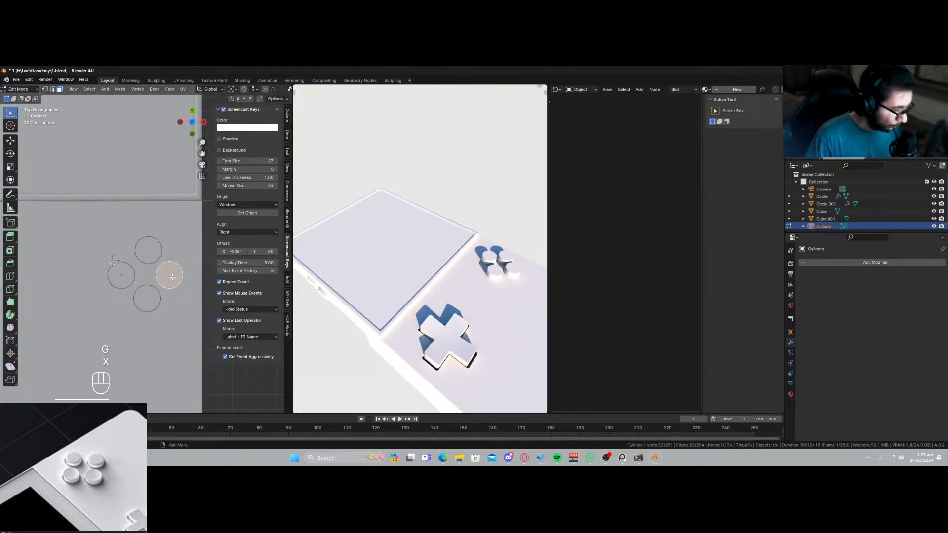
pyautogui.press('l')
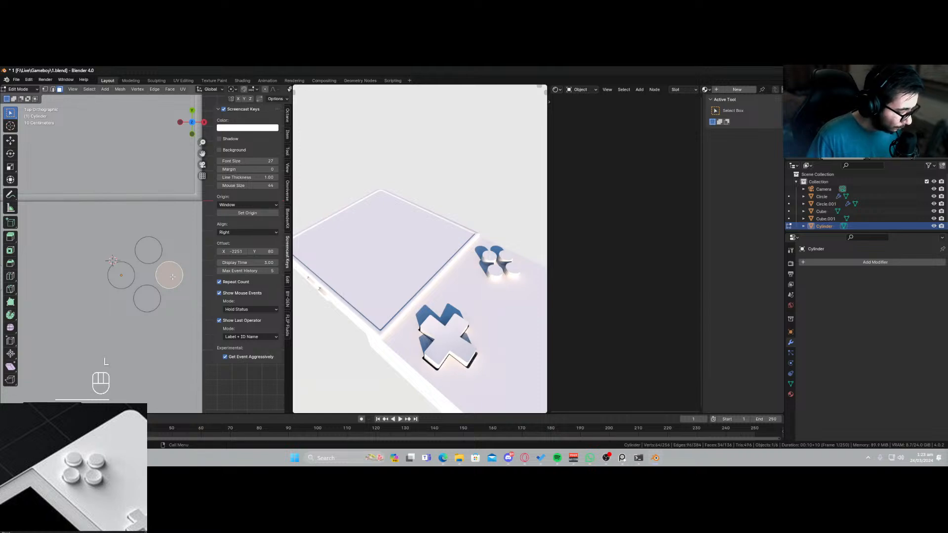
pyautogui.press('g')
pyautogui.press('x')
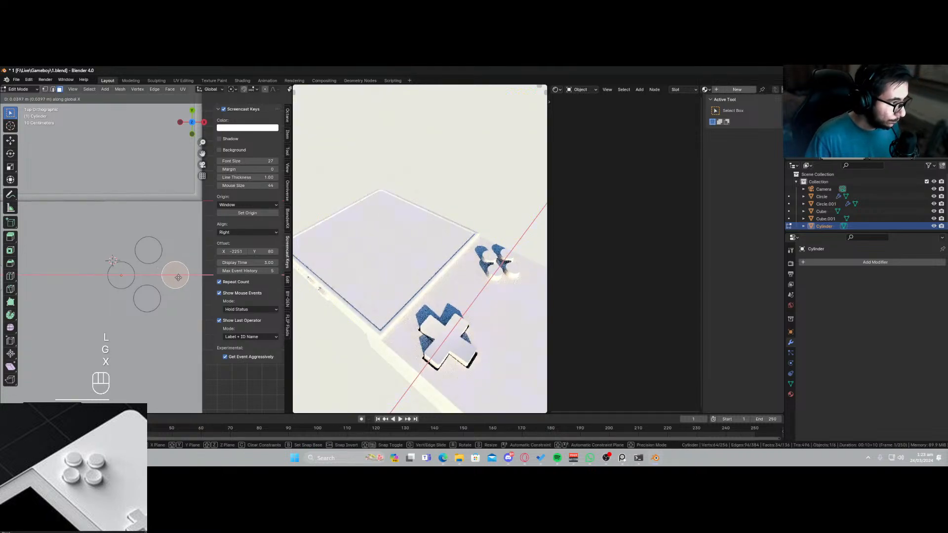
pyautogui.click(178, 277)
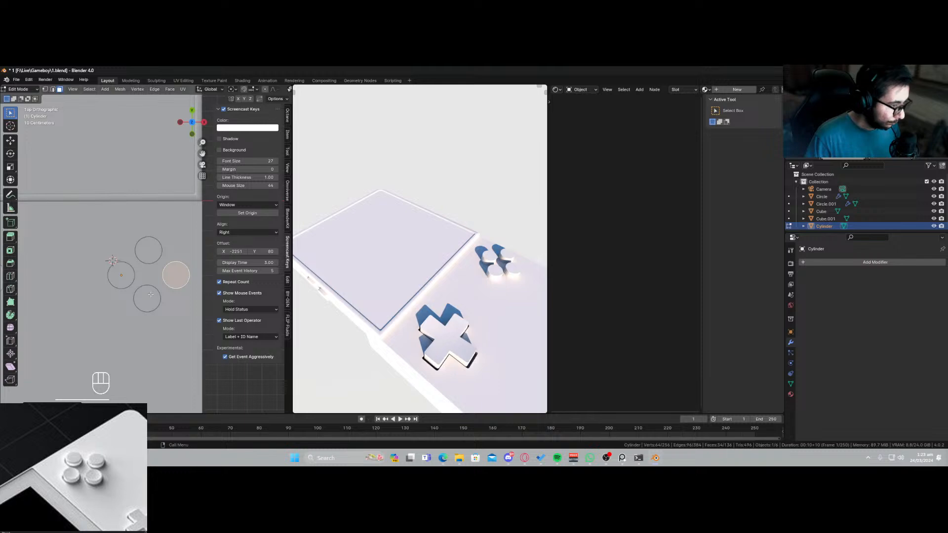
# Move the lower button's linked mesh slightly outward along negative Y.
pyautogui.press('l')
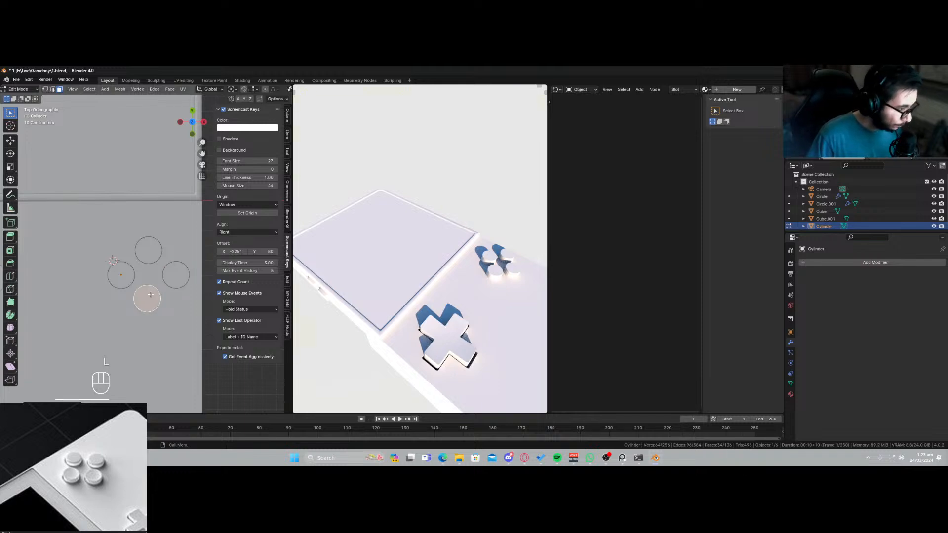
pyautogui.press('g')
pyautogui.press('x')
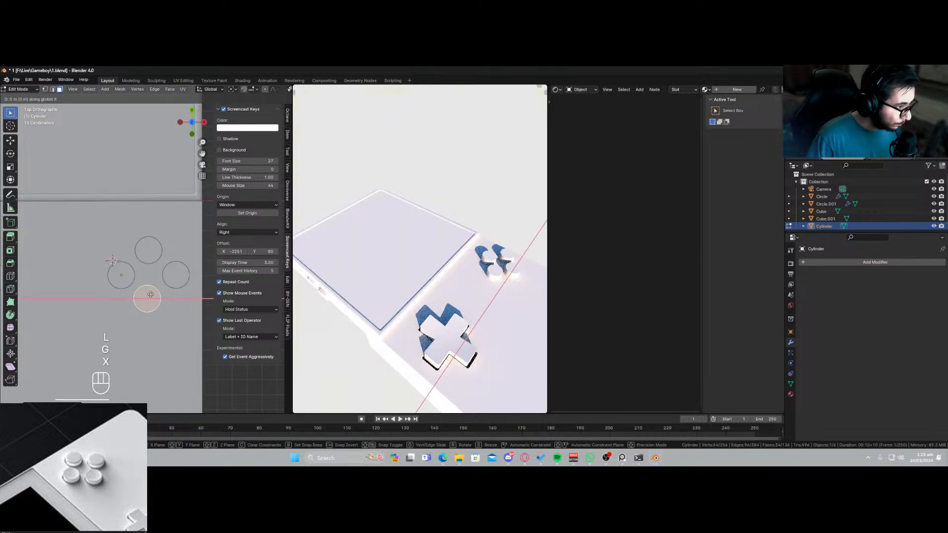
pyautogui.press('y')
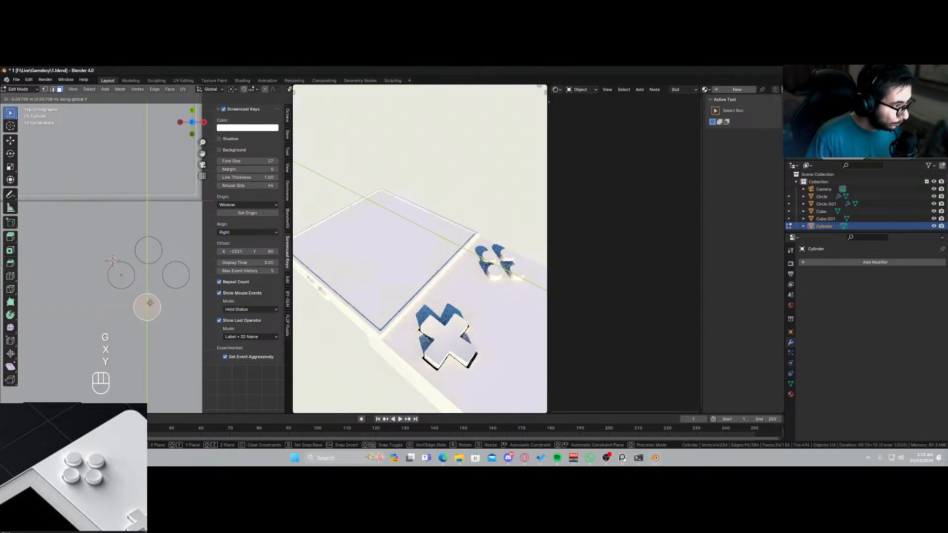
pyautogui.click(150, 300)
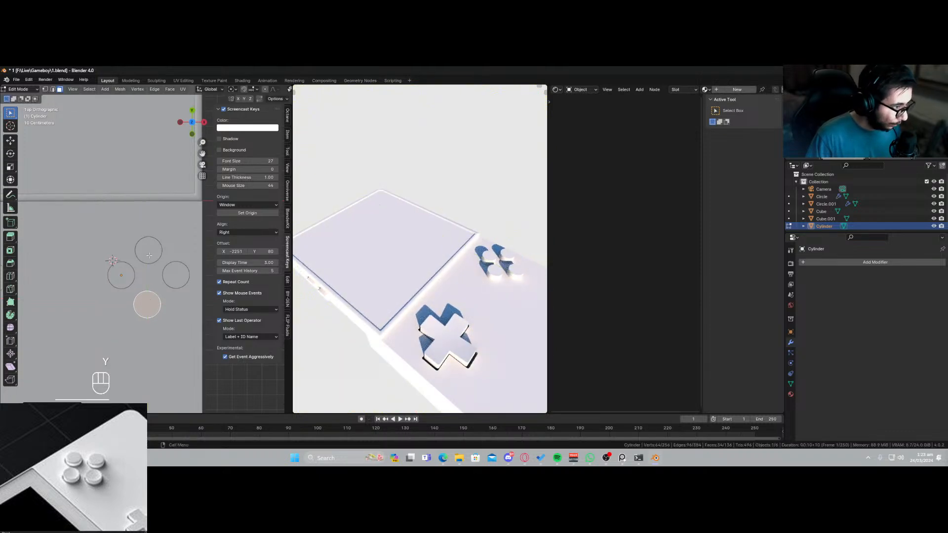
# Move the upper button's linked mesh along the Y axis to even out the diamond's spacing.
pyautogui.click(150, 256)
pyautogui.press('g')
pyautogui.press('y')
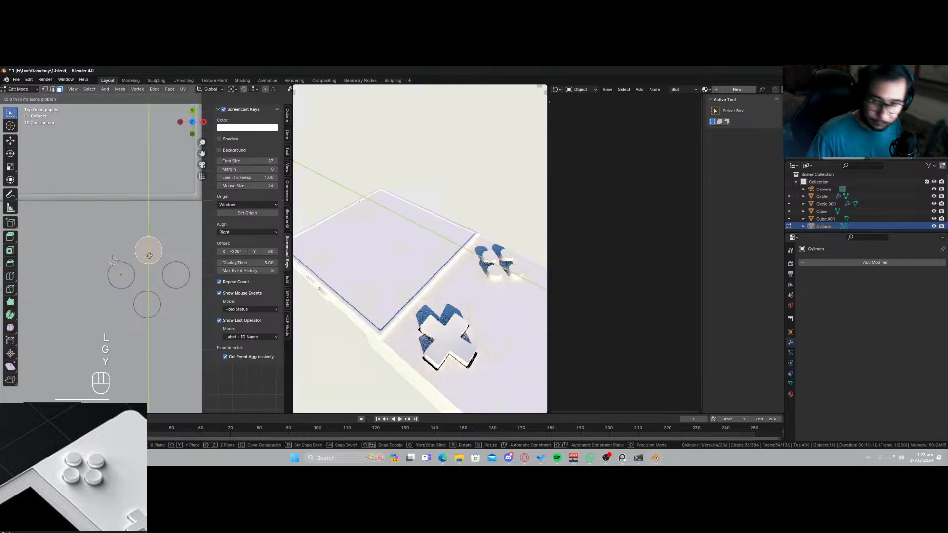
# Finish moving the upper button cylinder about 0.04 m along the global Y axis and save the file.
pyautogui.click(149, 249)
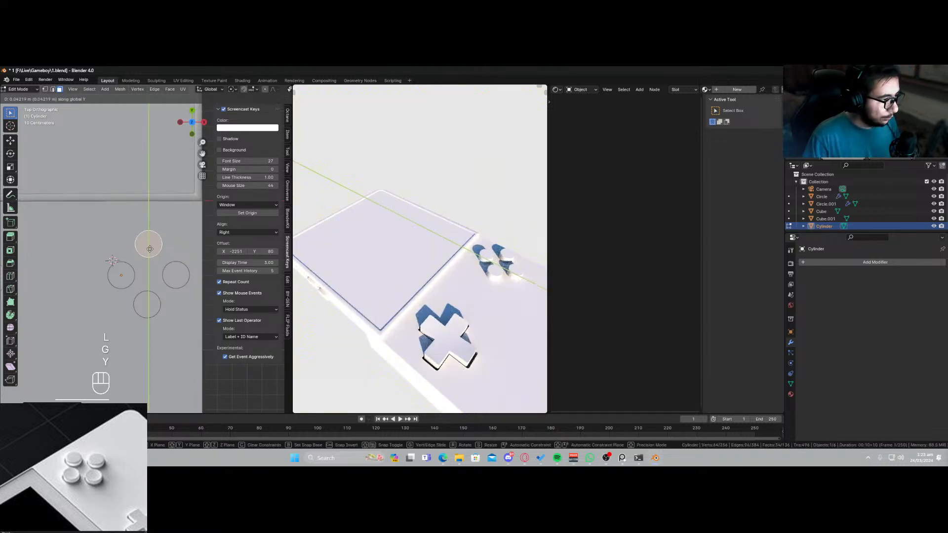
pyautogui.press('Tab')
pyautogui.moveTo(150, 299); pyautogui.dragTo(138, 335, button='middle')
pyautogui.hotkey('ctrl', 's')
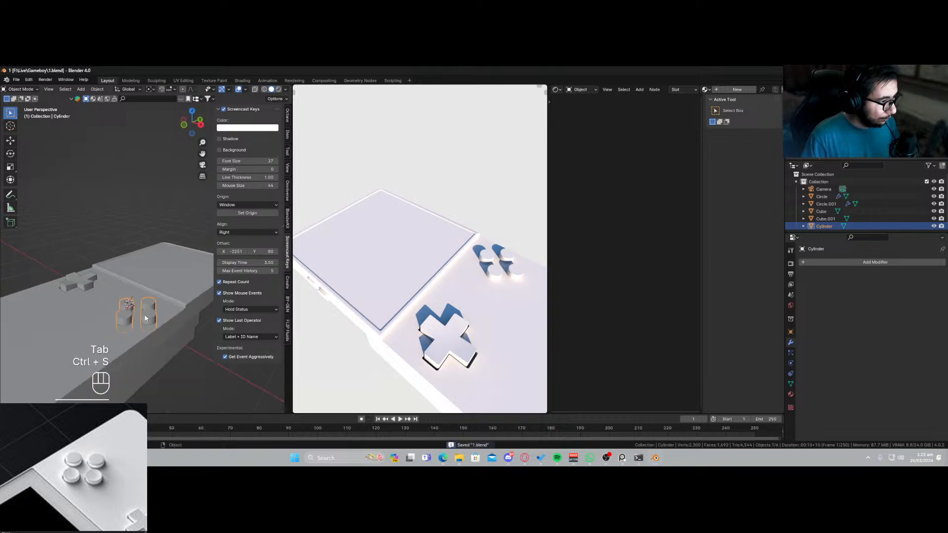
# Add a Boolean modifier in Difference mode to the console body, using the button cylinders as the cutting object.
pyautogui.click(151, 326)
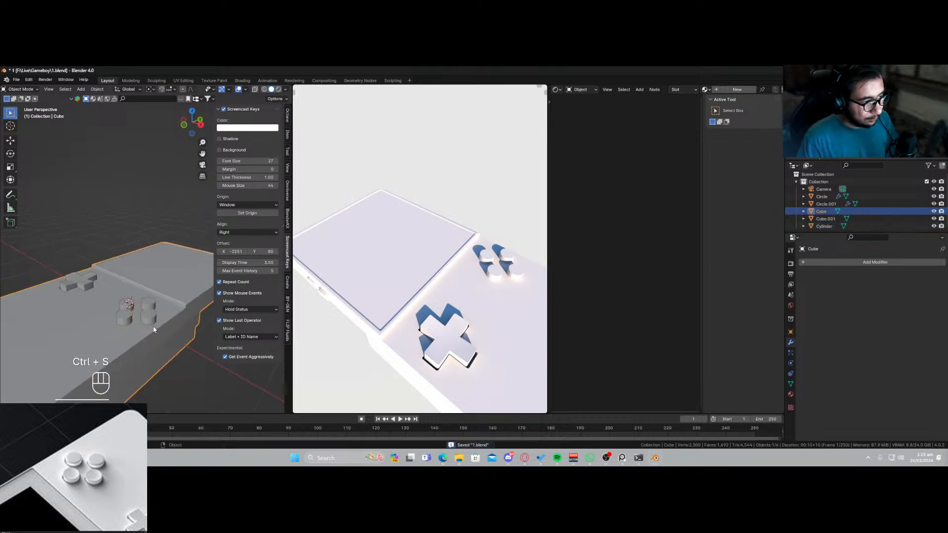
pyautogui.click(875, 262)
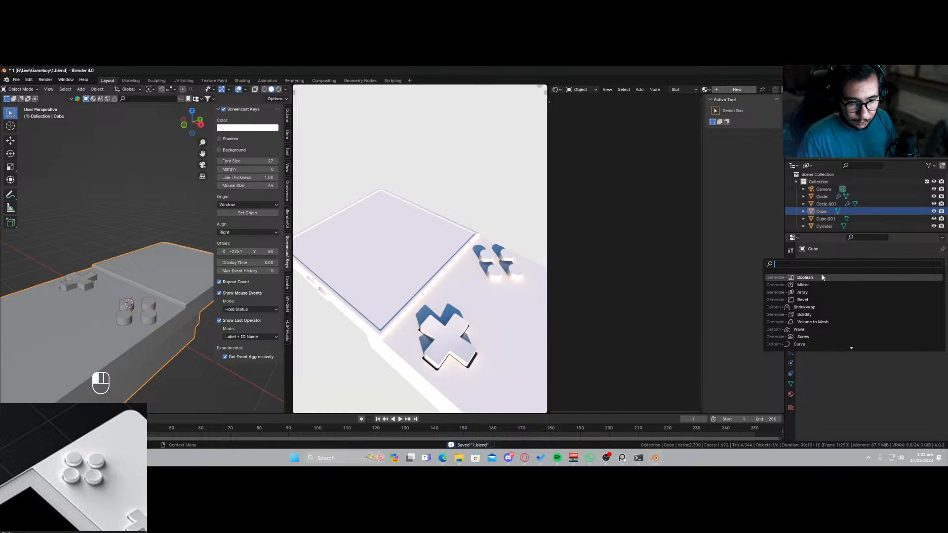
pyautogui.click(822, 278)
pyautogui.click(931, 304)
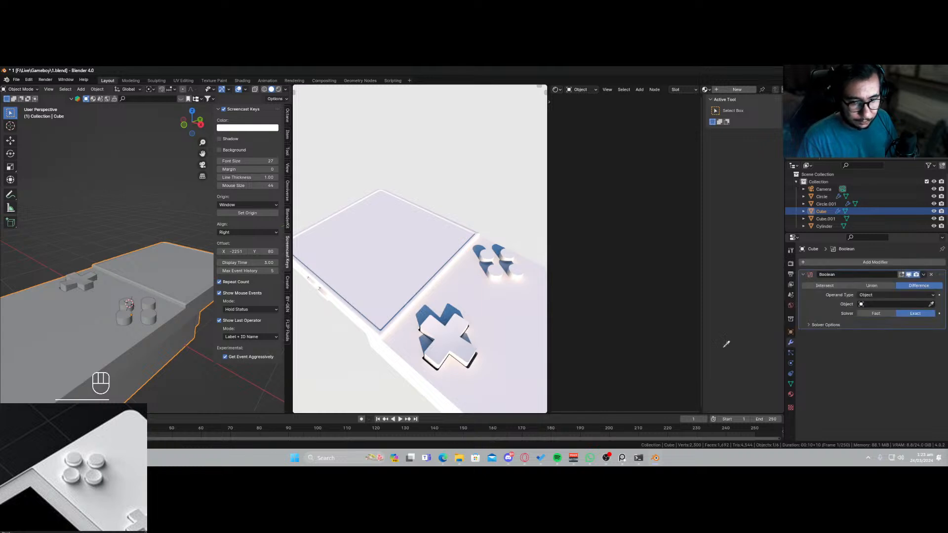
pyautogui.click(154, 307)
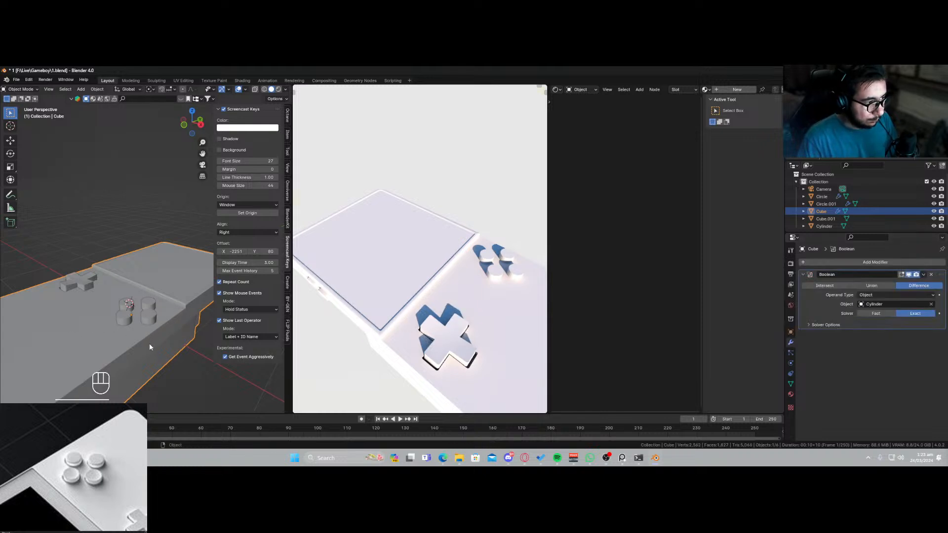
# Fatten the whole mesh of the four button cylinders outward by about 0.45 m with Shrink/Fatten.
pyautogui.click(924, 276)
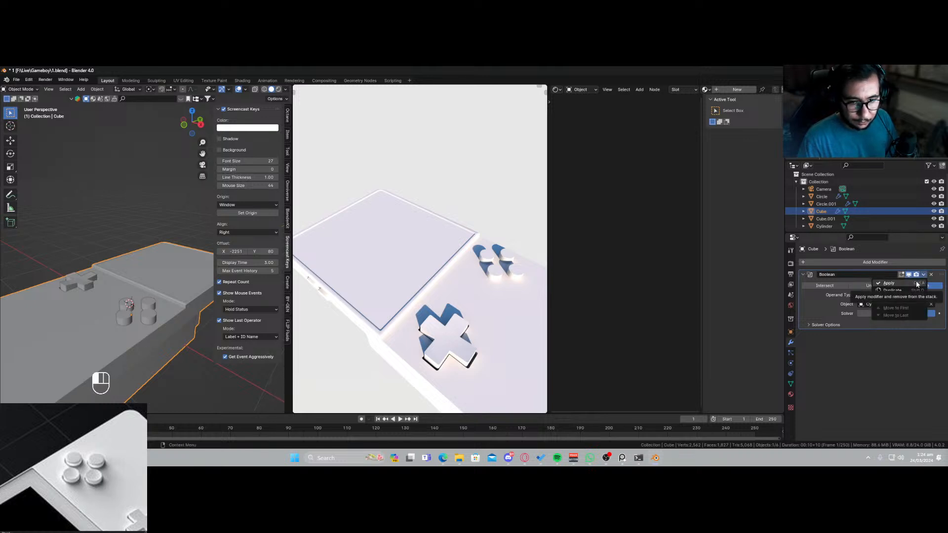
pyautogui.click(152, 322)
pyautogui.press('Tab')
pyautogui.press('a')
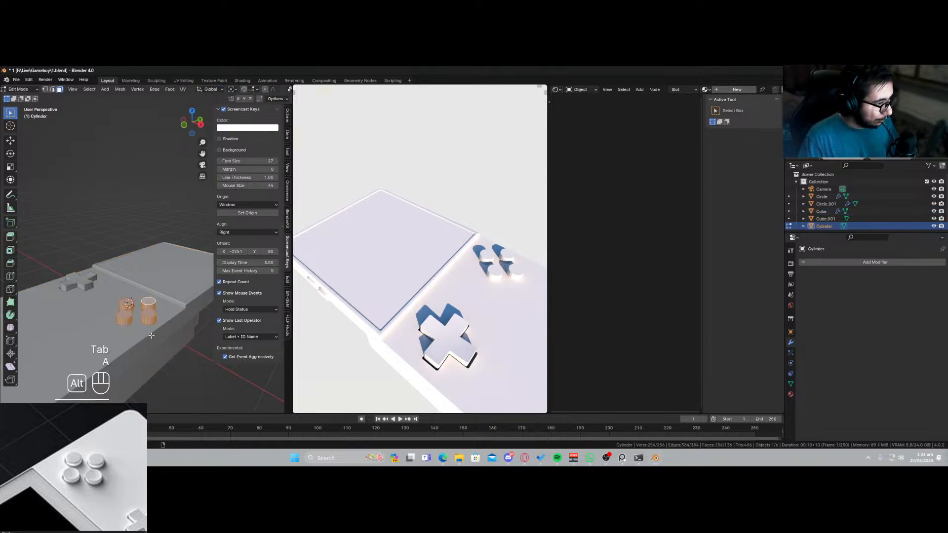
pyautogui.hotkey('alt', 's')
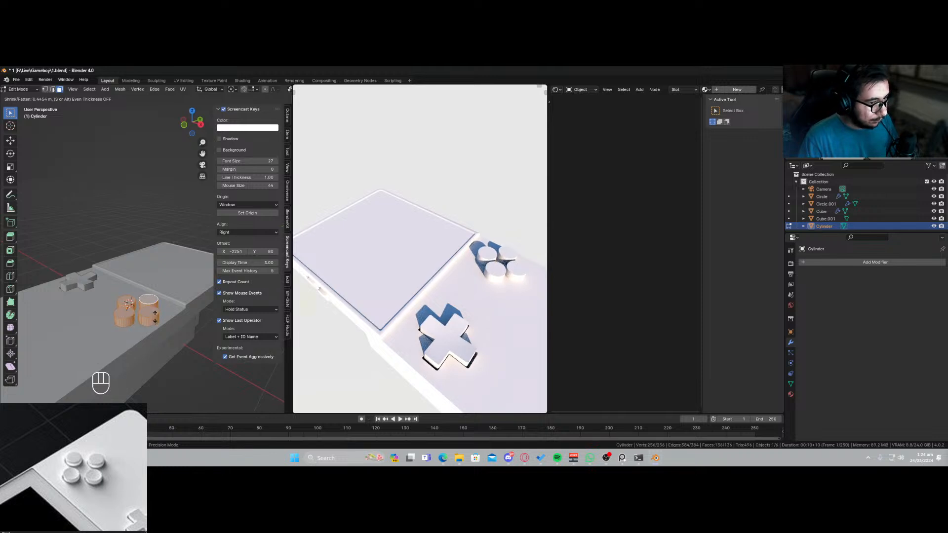
pyautogui.click(155, 315)
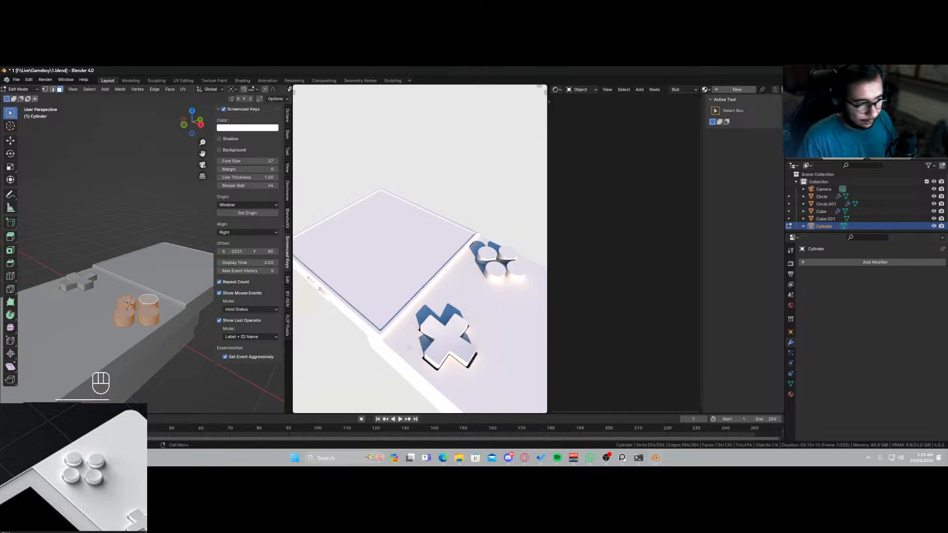
# Apply the Boolean modifier on the console body to cut the button holes permanently.
pyautogui.press('Tab')
pyautogui.click(140, 339)
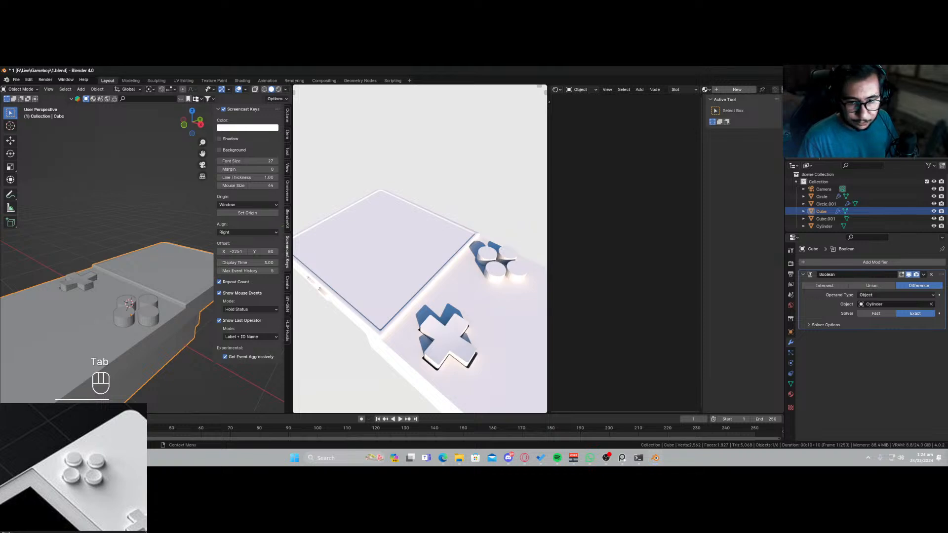
pyautogui.click(924, 274)
pyautogui.click(922, 282)
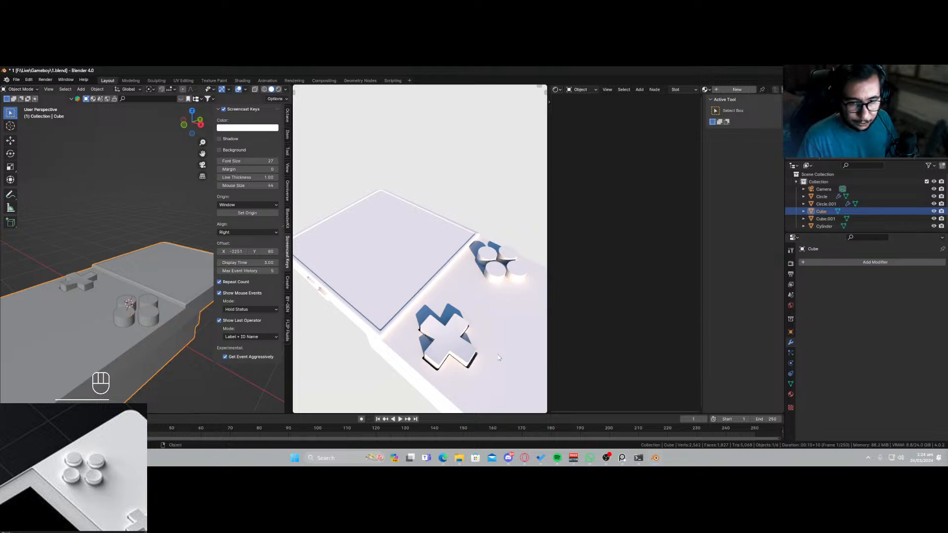
# Shrink the four button cylinders inward with Shrink/Fatten to leave a gap inside their holes.
pyautogui.click(145, 312)
pyautogui.press('Tab')
pyautogui.hotkey('alt', 's')
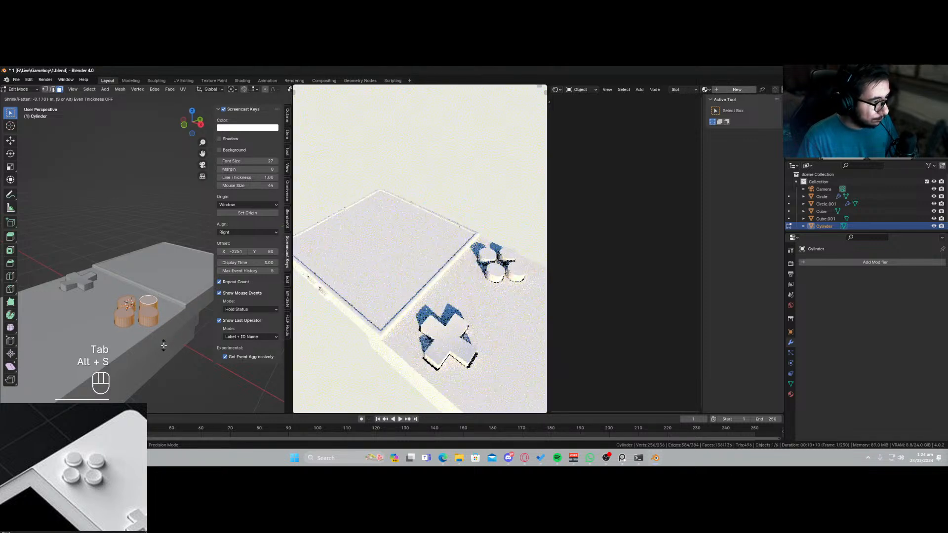
pyautogui.click(151, 341)
pyautogui.press('Tab')
# Lower the button cylinders about 0.03 m along the global Z axis and save the file.
pyautogui.moveTo(151, 341)
pyautogui.mouseDown(button='middle')
pyautogui.moveTo(171, 371)
pyautogui.moveTo(123, 292)
pyautogui.moveTo(134, 336)
pyautogui.mouseUp(button='middle')
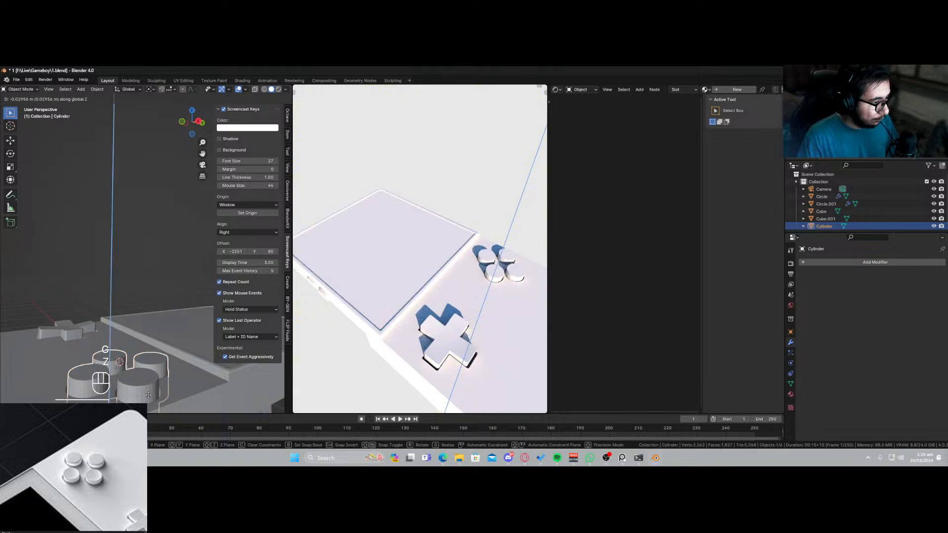
pyautogui.rightClick(146, 390)
pyautogui.click(147, 302)
pyautogui.keyDown('shift'); pyautogui.moveTo(166, 360); pyautogui.dragTo(183, 317, button='middle'); pyautogui.keyUp('shift')
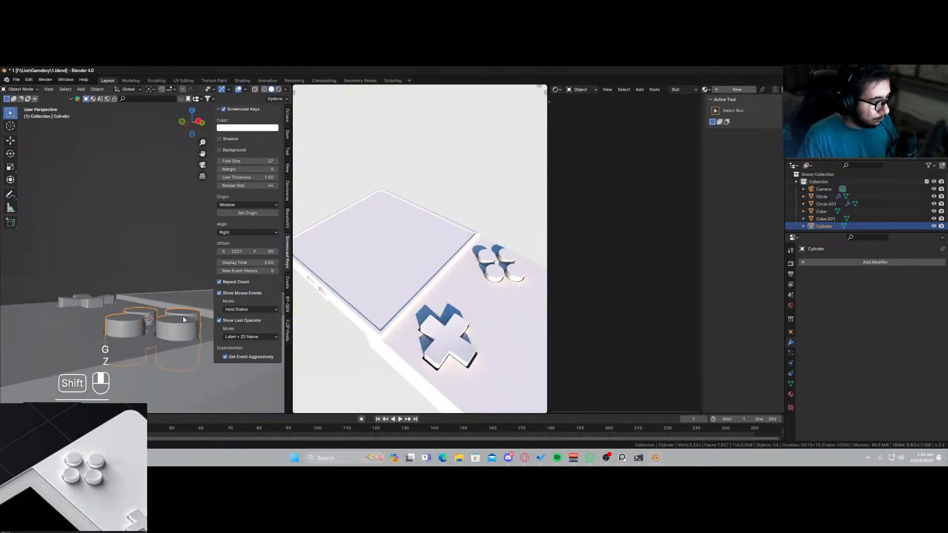
pyautogui.hotkey('ctrl', 's')
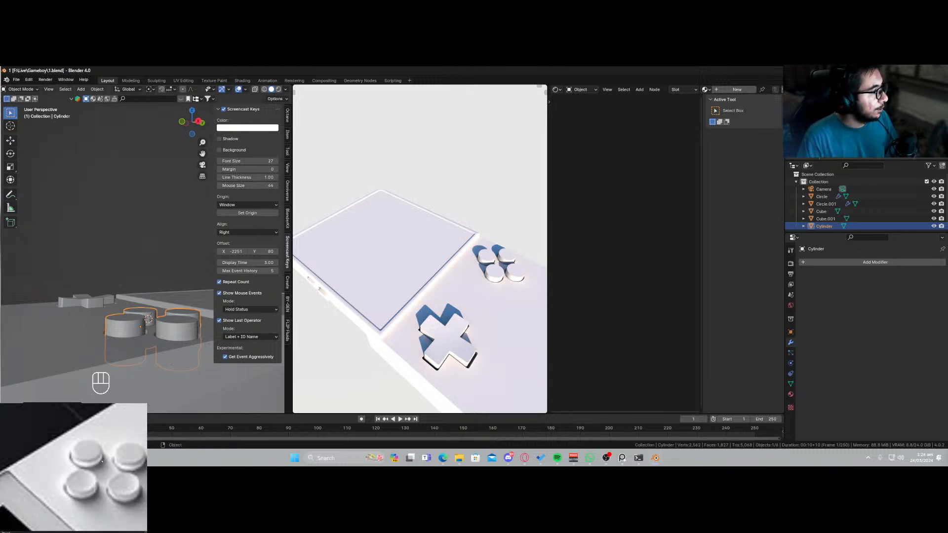
pyautogui.hotkey('ctrl', 's')
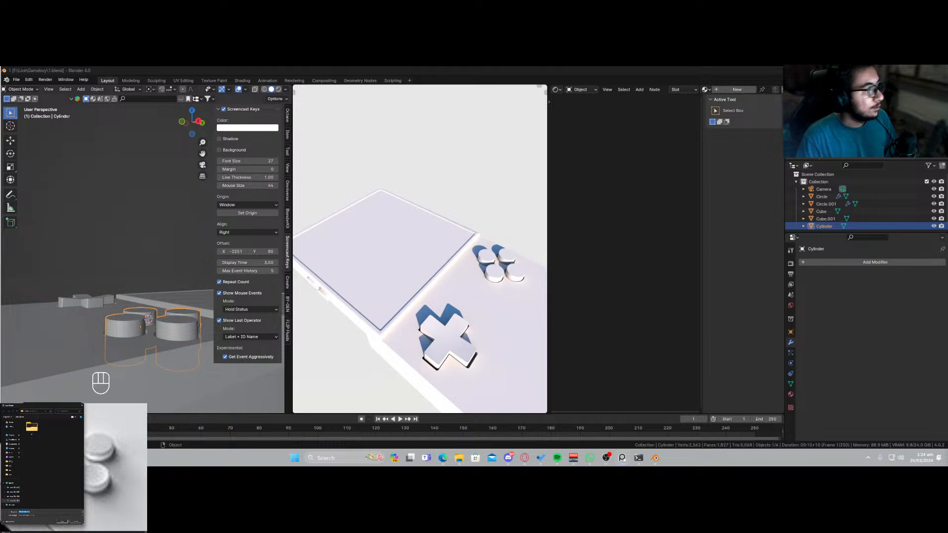
pyautogui.click(76, 522)
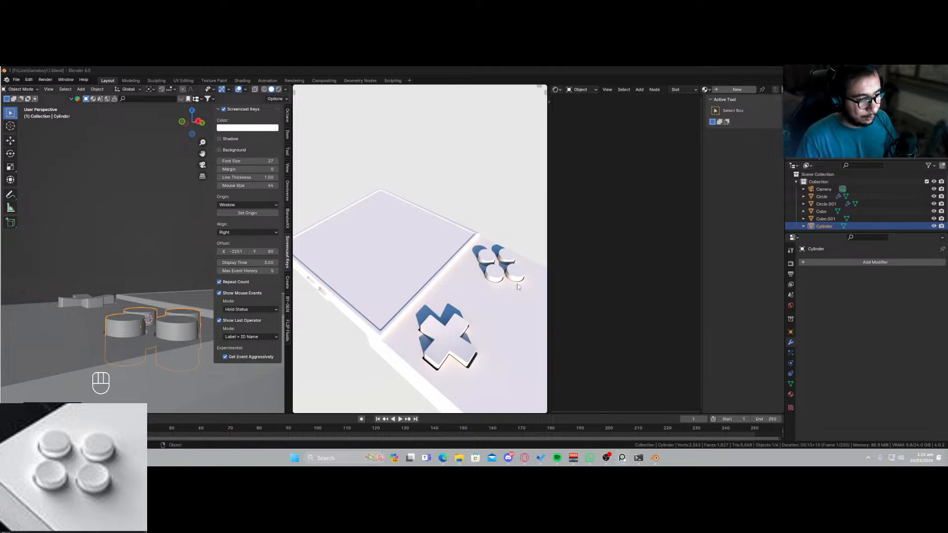
# Inset the top faces of the two front buttons by about 0.15 m.
pyautogui.moveTo(175, 329); pyautogui.dragTo(179, 345, button='middle')
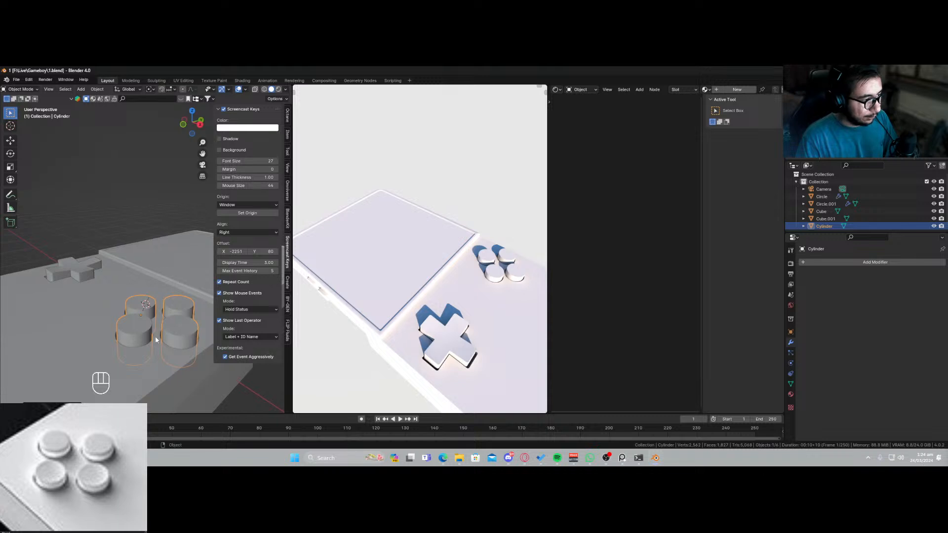
pyautogui.press('Tab')
pyautogui.click(143, 330)
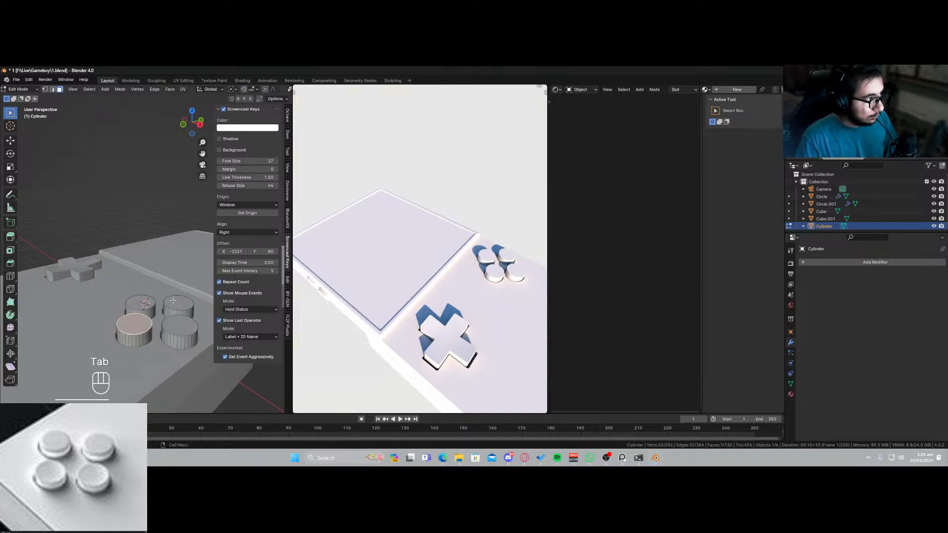
pyautogui.keyDown('shift'); pyautogui.click(187, 324); pyautogui.keyUp('shift')
pyautogui.scroll(1, 182, 364)
pyautogui.keyDown('shift'); pyautogui.moveTo(190, 377); pyautogui.dragTo(160, 362, button='middle'); pyautogui.keyUp('shift')
pyautogui.press('i')
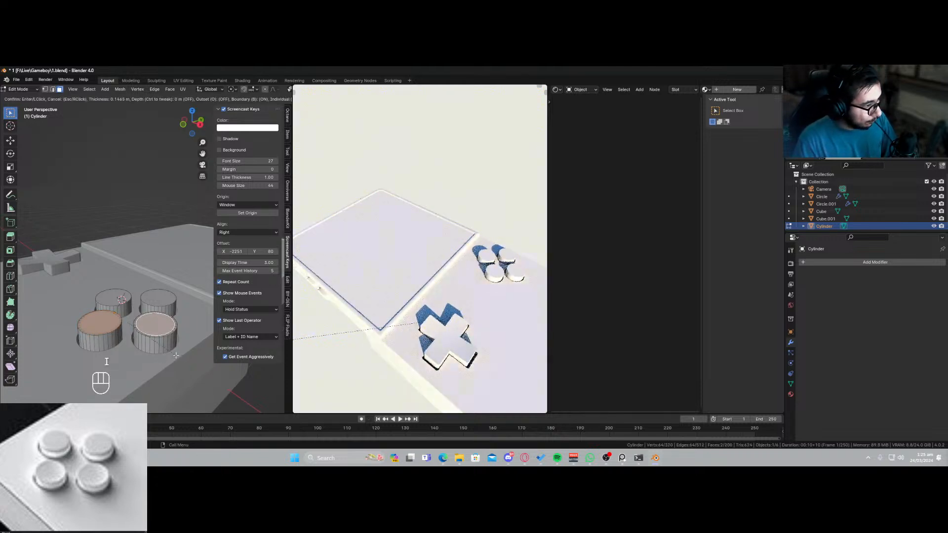
pyautogui.click(177, 356)
# Raise the inset top faces of the two front buttons about 0.009 m along the Z axis.
pyautogui.press('g')
pyautogui.press('z')
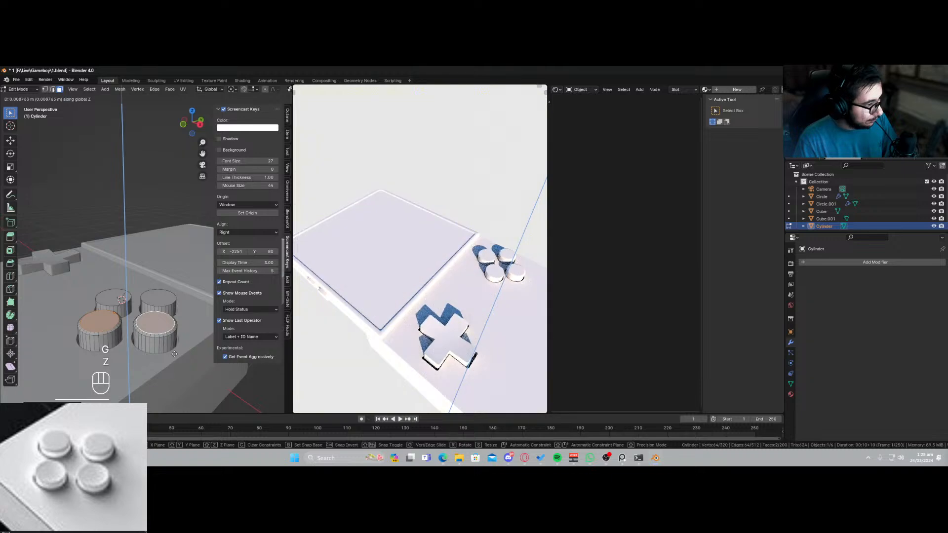
pyautogui.click(174, 354)
pyautogui.press('Tab')
pyautogui.moveTo(150, 351)
pyautogui.mouseDown(button='middle')
pyautogui.moveTo(172, 380)
pyautogui.moveTo(163, 339)
pyautogui.mouseUp(button='middle')
# Bevel the edges around the raised top faces of the two front buttons.
pyautogui.press('Tab')
pyautogui.hotkey('ctrl', 'b')
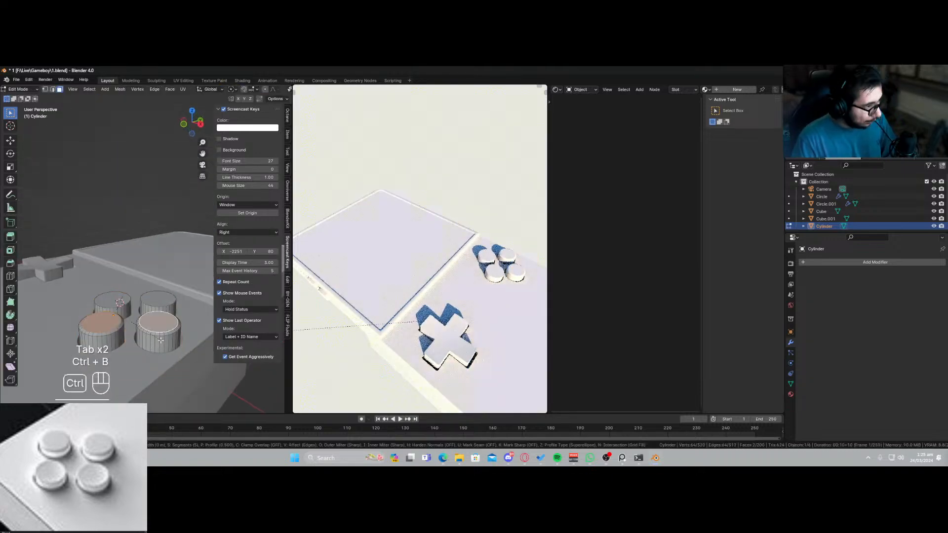
pyautogui.click(161, 345)
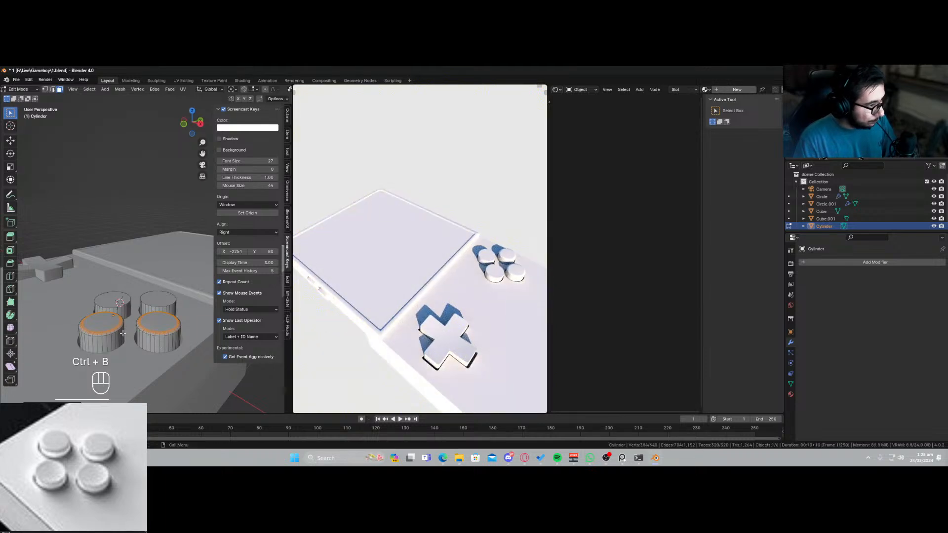
pyautogui.press('Tab')
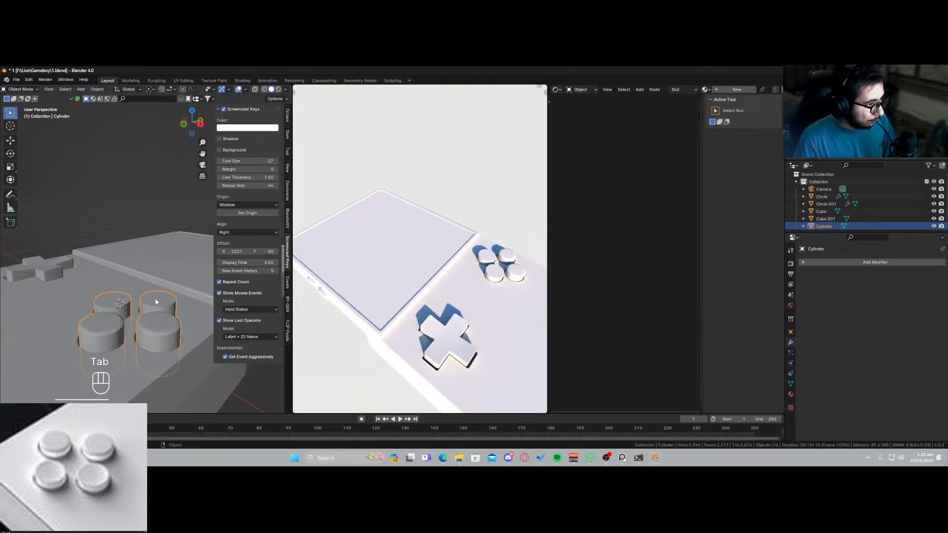
# Inset the top faces of the two rear buttons by about 0.18 m.
pyautogui.press('Tab')
pyautogui.click(113, 300)
pyautogui.keyDown('shift'); pyautogui.click(158, 301); pyautogui.keyUp('shift')
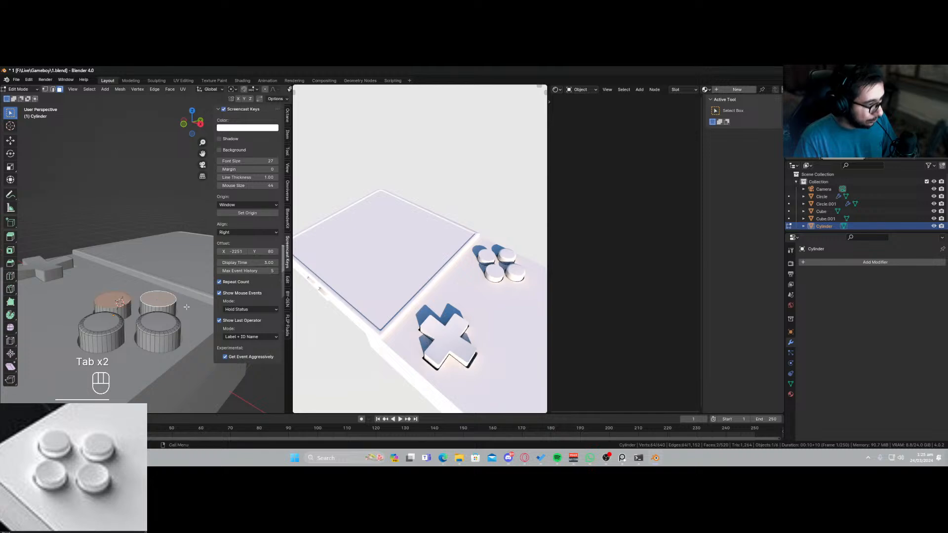
pyautogui.press('i')
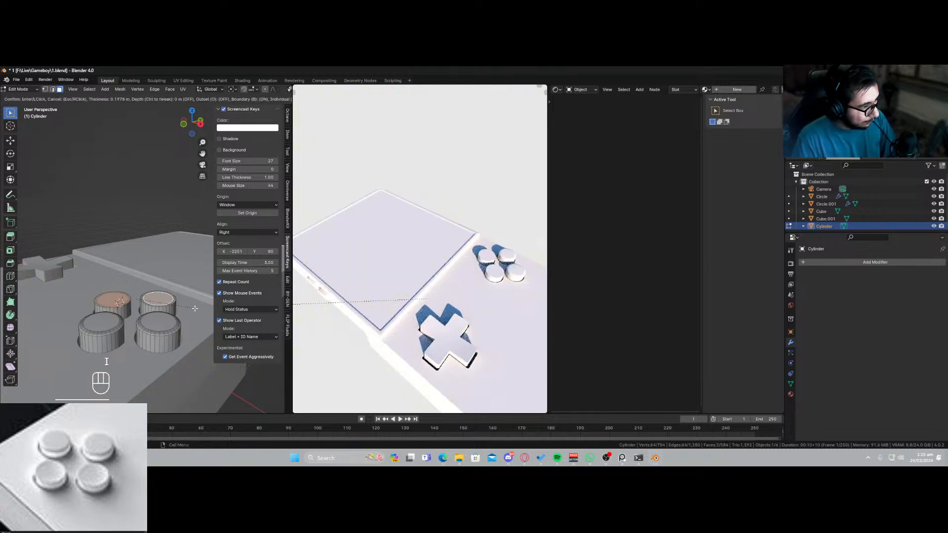
pyautogui.click(194, 309)
# Lower the inset top faces of the two rear buttons about 0.005 m along the Z axis to make them concave.
pyautogui.press('g')
pyautogui.press('z')
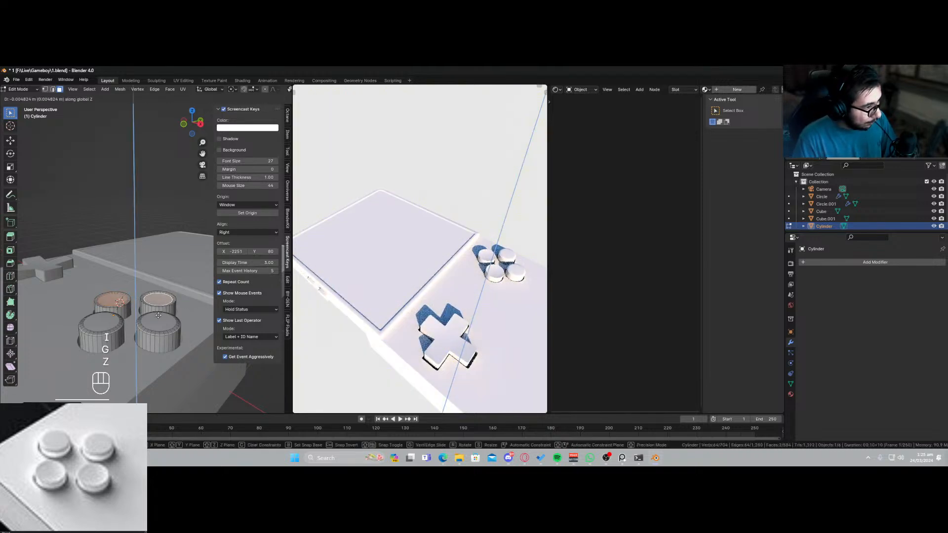
pyautogui.click(159, 316)
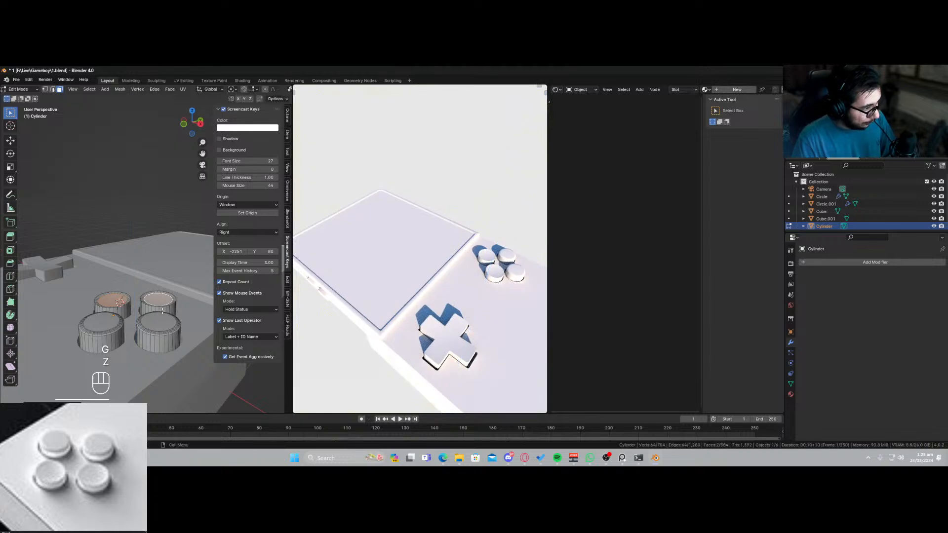
pyautogui.press('Tab')
pyautogui.rightClick(152, 315)
pyautogui.press('Escape')
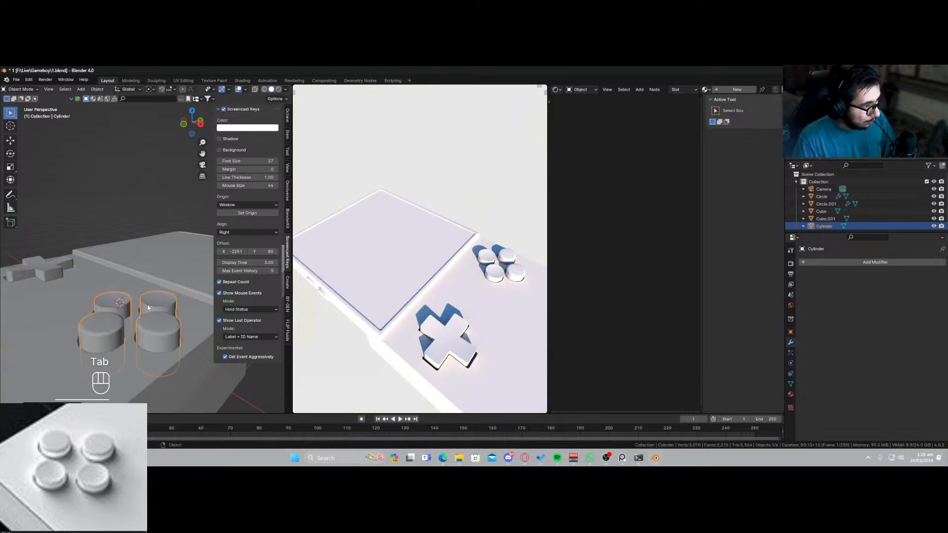
# Bevel the outer top rim edge loops of the two rear buttons.
pyautogui.press('Tab')
pyautogui.click(161, 306)
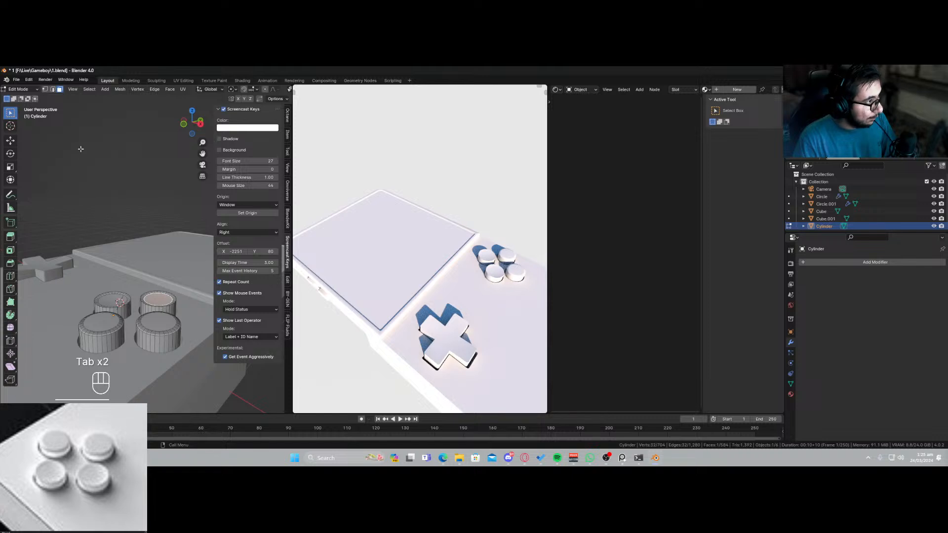
pyautogui.click(53, 90)
pyautogui.scroll(4, 136, 304)
pyautogui.keyDown('shift'); pyautogui.moveTo(140, 308); pyautogui.dragTo(129, 323, button='middle'); pyautogui.keyUp('shift')
pyautogui.click(162, 328)
pyautogui.keyDown('alt'); pyautogui.click(162, 329); pyautogui.keyUp('alt')
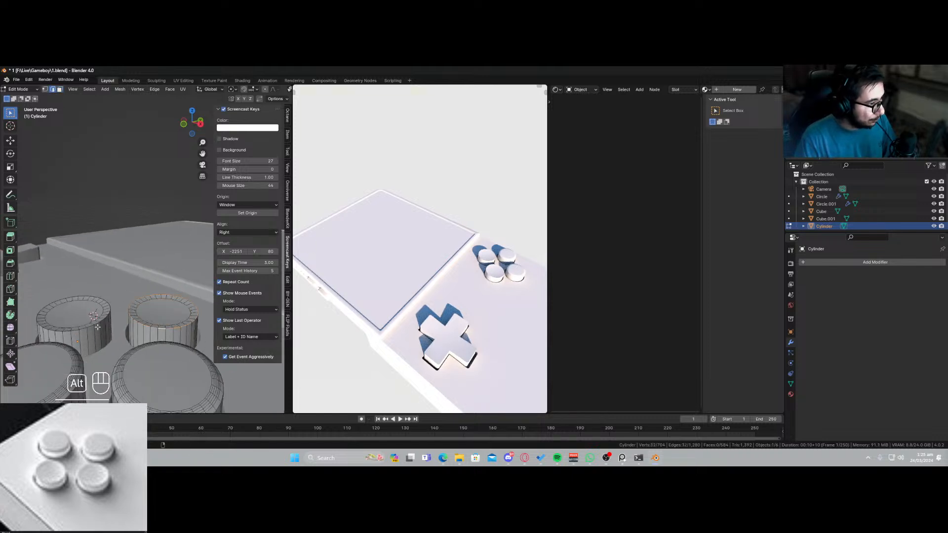
pyautogui.keyDown('alt'); pyautogui.keyDown('shift'); pyautogui.click(97, 328); pyautogui.keyUp('shift'); pyautogui.keyUp('alt')
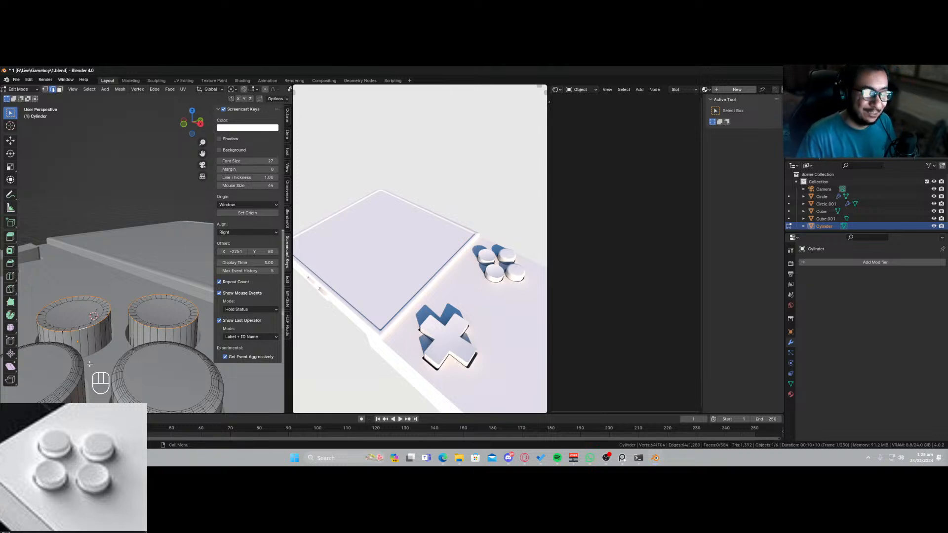
pyautogui.hotkey('ctrl', 'b')
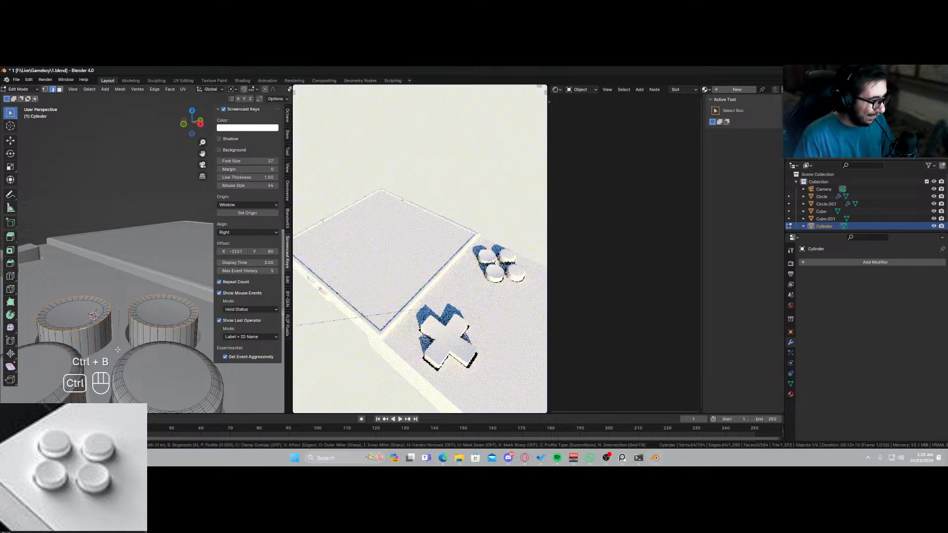
pyautogui.click(118, 353)
pyautogui.press('Tab')
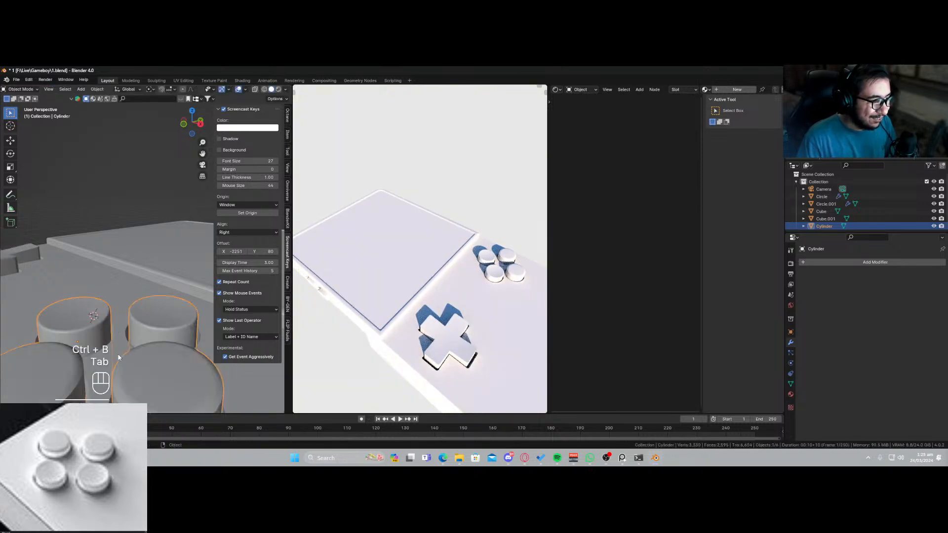
# Save the file with the finished round buttons and view the whole console from the top.
pyautogui.hotkey('ctrl', 's')
pyautogui.scroll(-6, 114, 346)
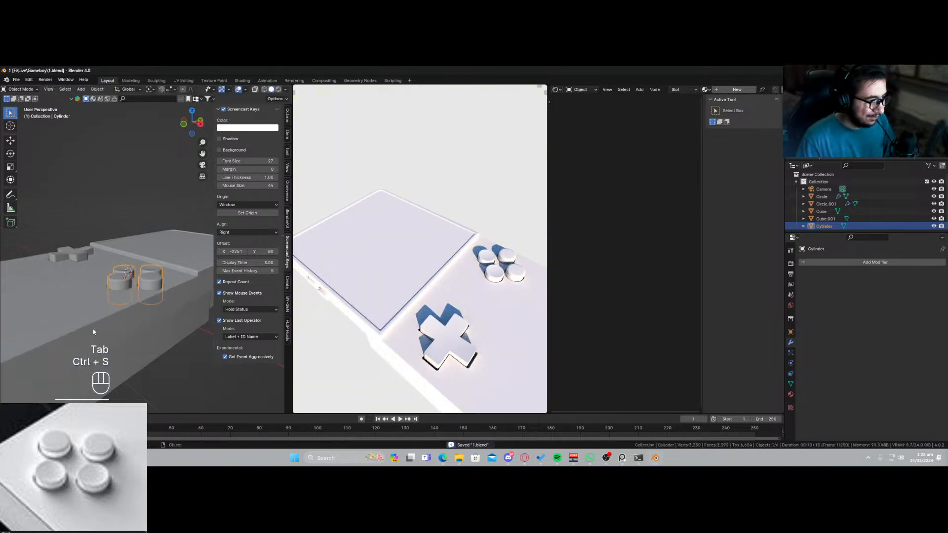
pyautogui.moveTo(93, 328); pyautogui.dragTo(104, 359, button='middle')
pyautogui.scroll(-4, 104, 341)
pyautogui.press('KP_7')
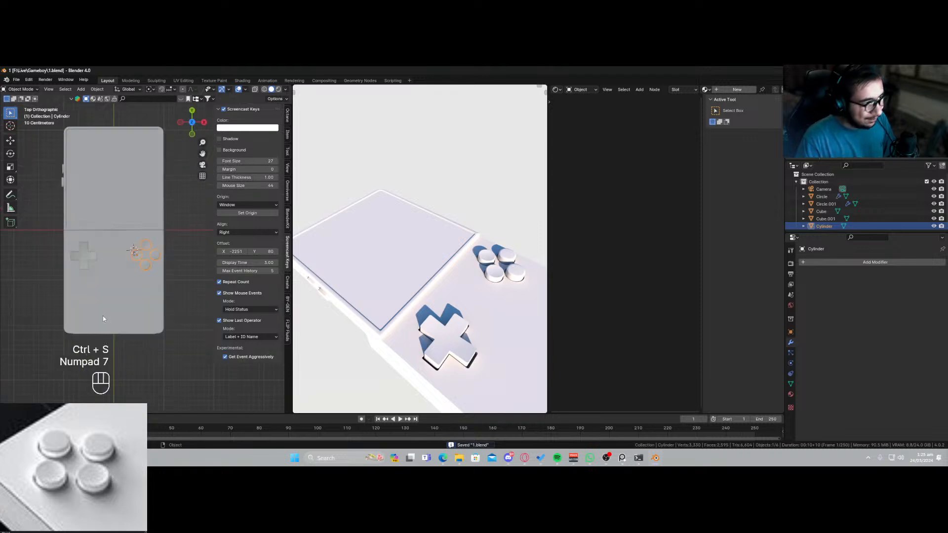
pyautogui.hotkey('ctrl', 's')
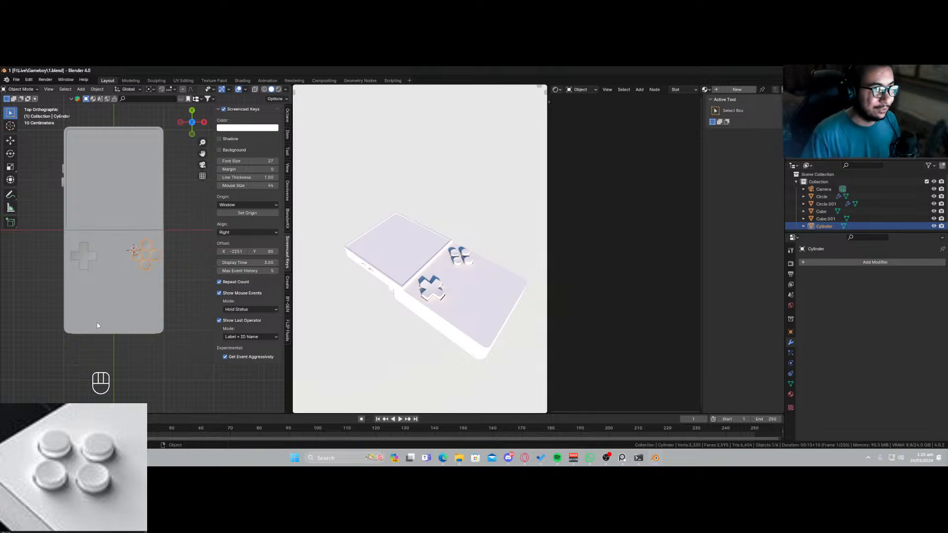
# Place the 3D cursor near the console's lower front edge, add a cylinder there and scale it to about 0.09.
pyautogui.scroll(3, 108, 335)
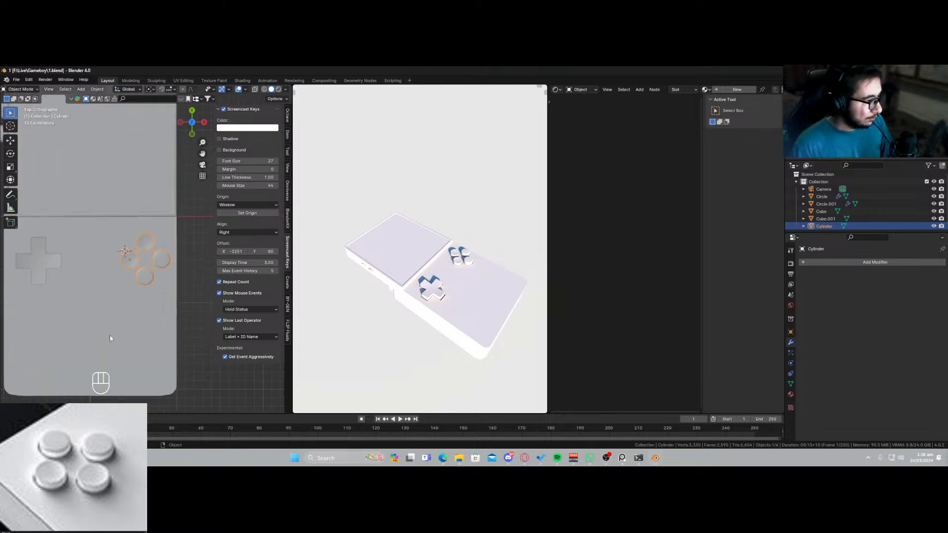
pyautogui.keyDown('shift'); pyautogui.moveTo(122, 332); pyautogui.dragTo(153, 290, button='middle'); pyautogui.keyUp('shift')
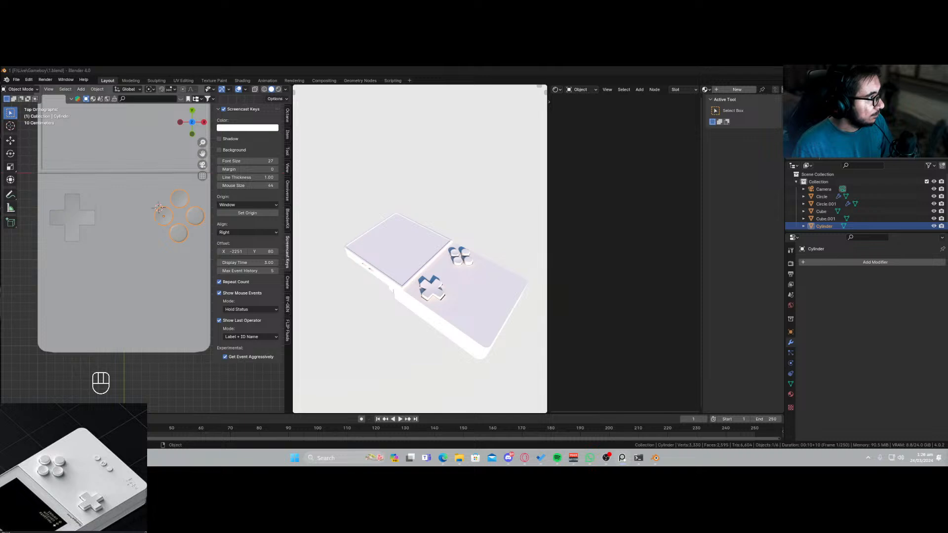
pyautogui.scroll(2, 101, 345)
pyautogui.scroll(-2, 105, 342)
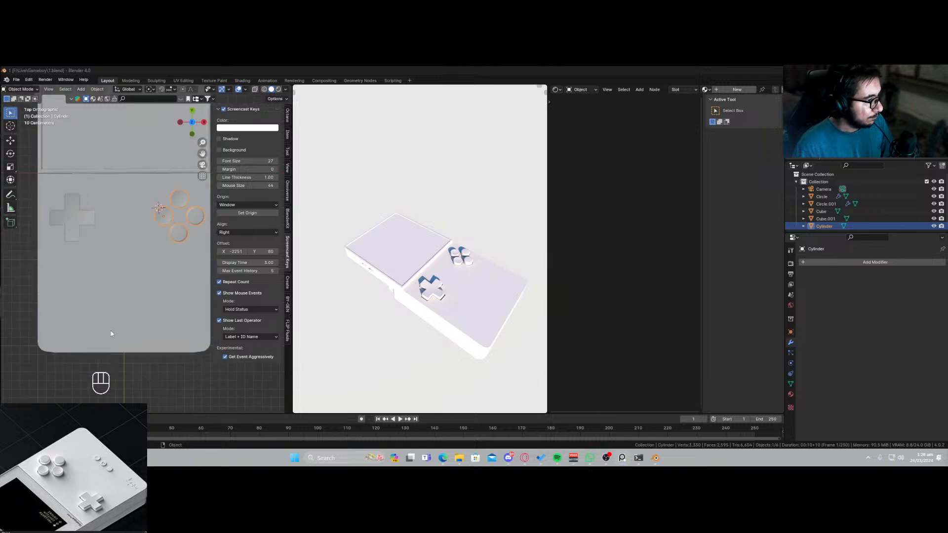
pyautogui.keyDown('shift'); pyautogui.moveTo(118, 311); pyautogui.dragTo(139, 326, button='middle'); pyautogui.keyUp('shift')
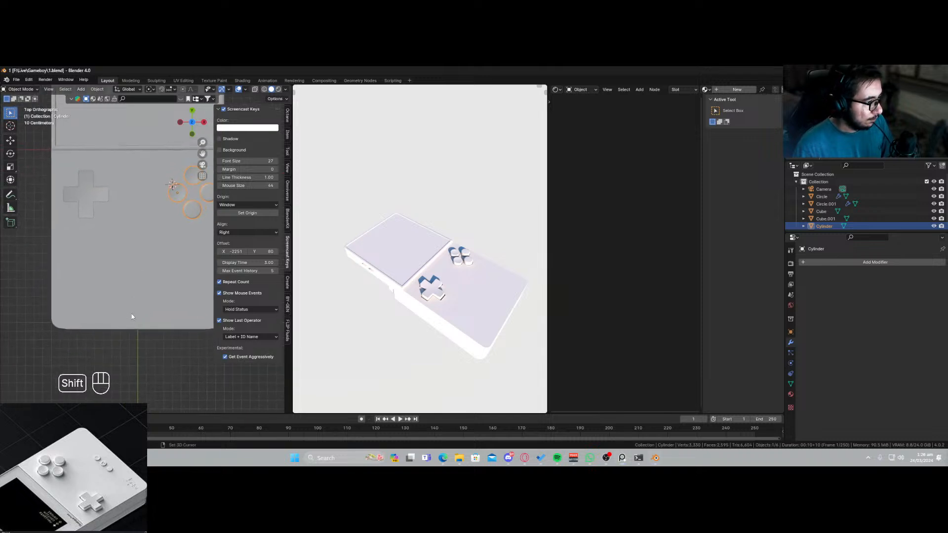
pyautogui.hotkey('shift', 'a')
pyautogui.moveTo(122, 279)
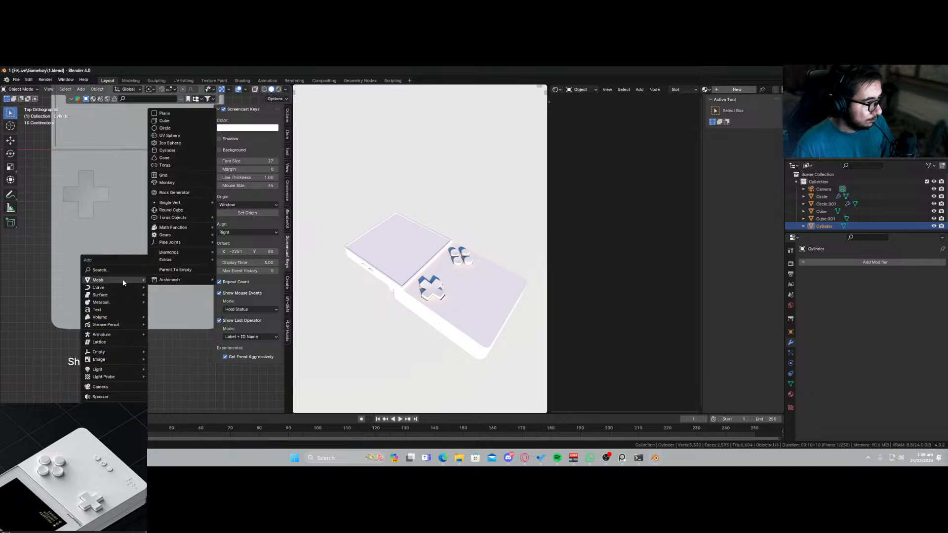
pyautogui.click(171, 150)
pyautogui.press('s')
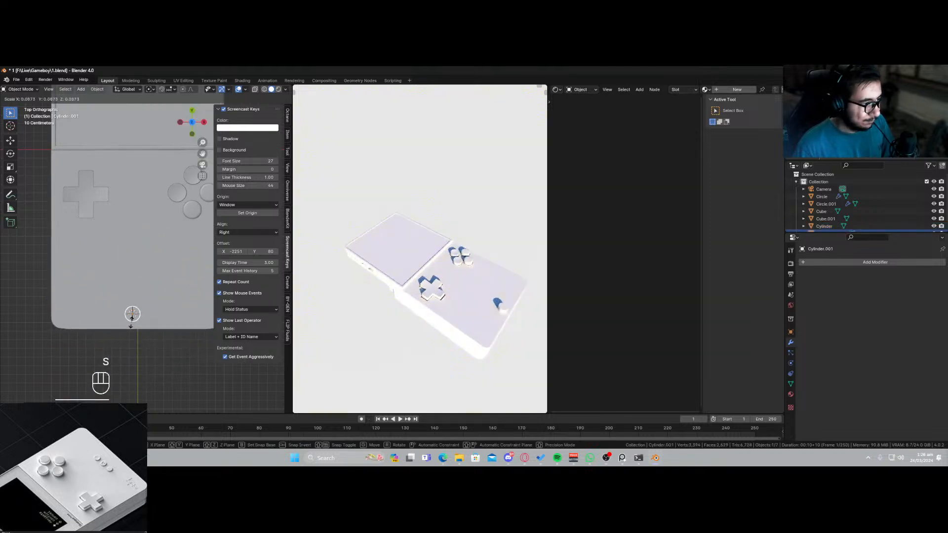
pyautogui.click(138, 326)
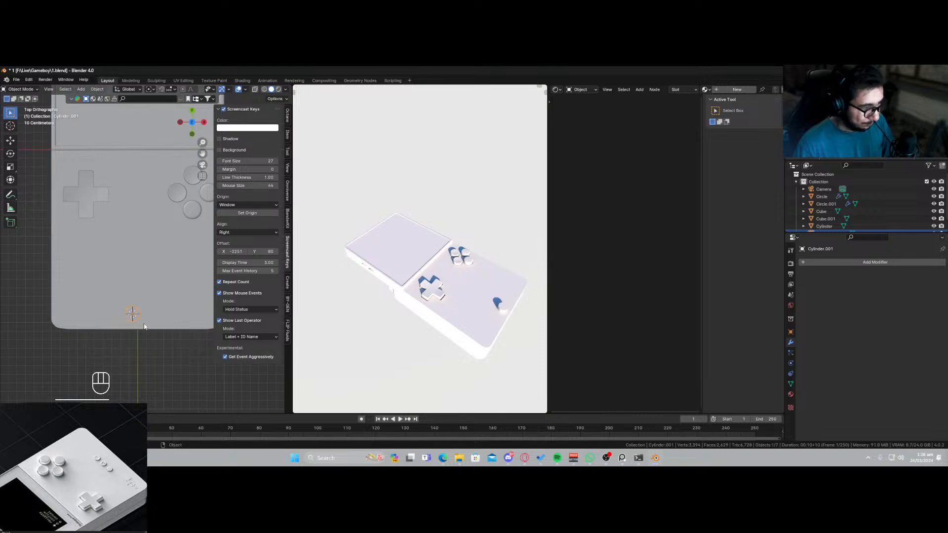
# Move the new small cylinder about 0.06 m along X onto the console's centre line and slightly up along Y.
pyautogui.press('g')
pyautogui.press('x')
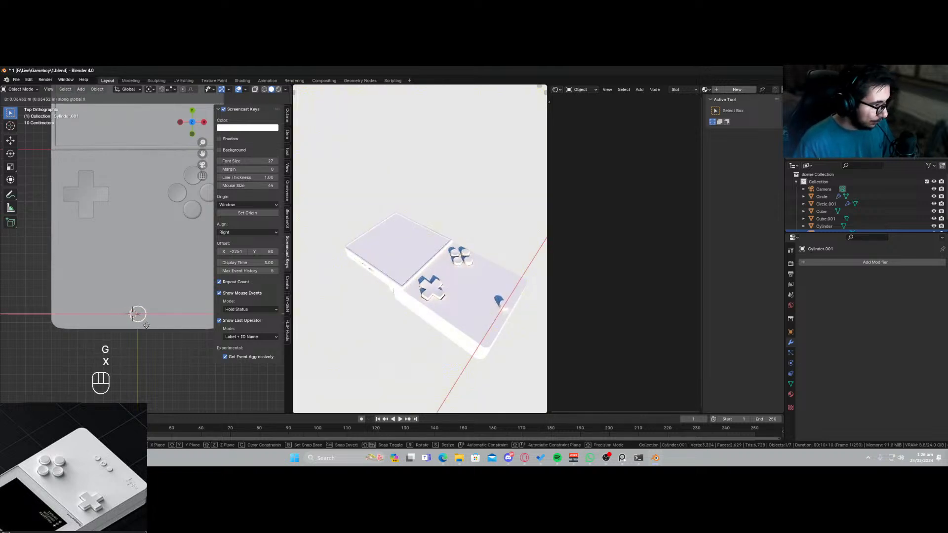
pyautogui.click(146, 328)
pyautogui.press('g')
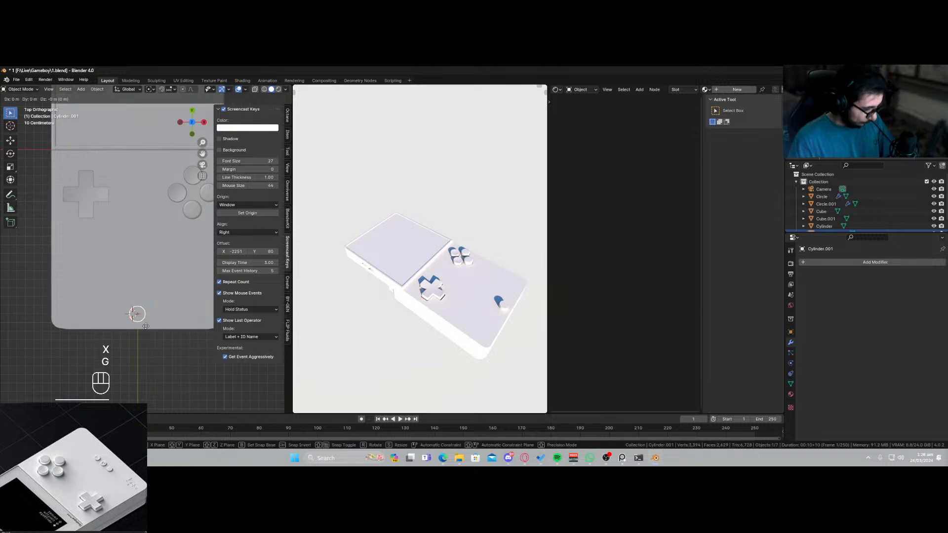
pyautogui.press('y')
pyautogui.click(145, 321)
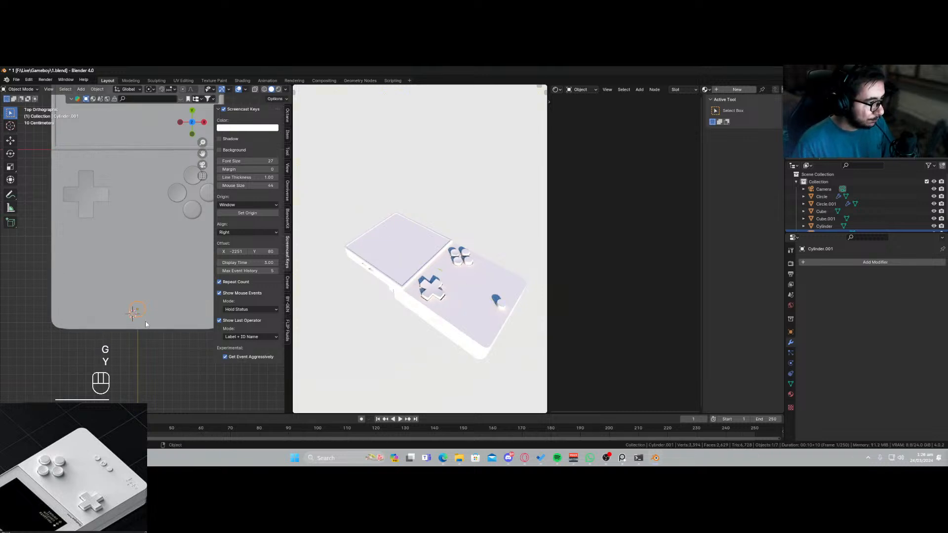
# Duplicate the cylinder's mesh along X on both sides, offsetting the copies about -0.34 m and then about 0.61 m.
pyautogui.press('Tab')
pyautogui.press('a')
pyautogui.hotkey('shift', 'd')
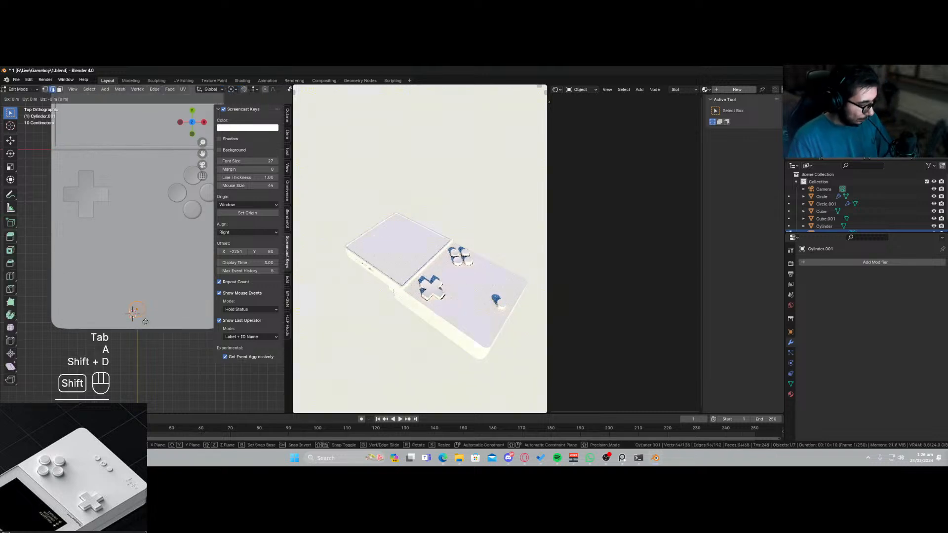
pyautogui.press('x')
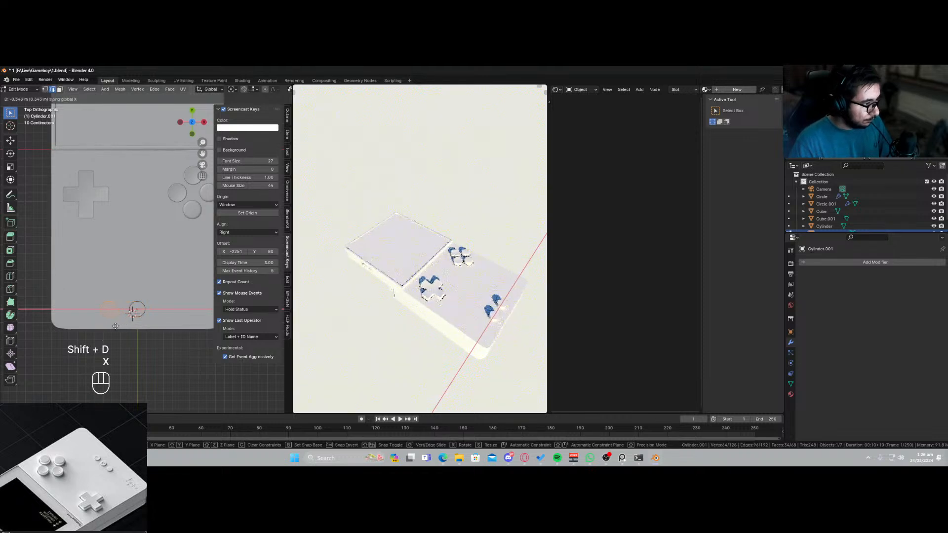
pyautogui.click(119, 326)
pyautogui.hotkey('shift', 'd')
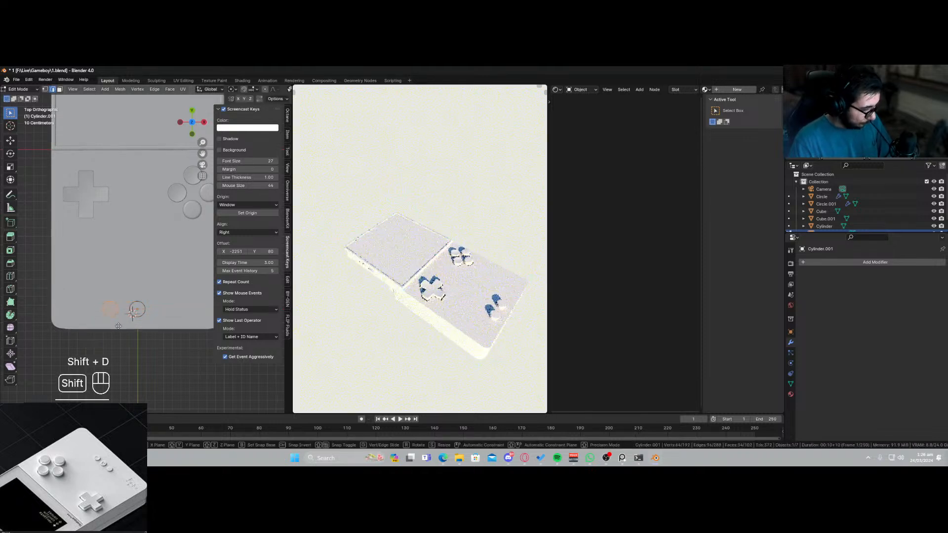
pyautogui.press('x')
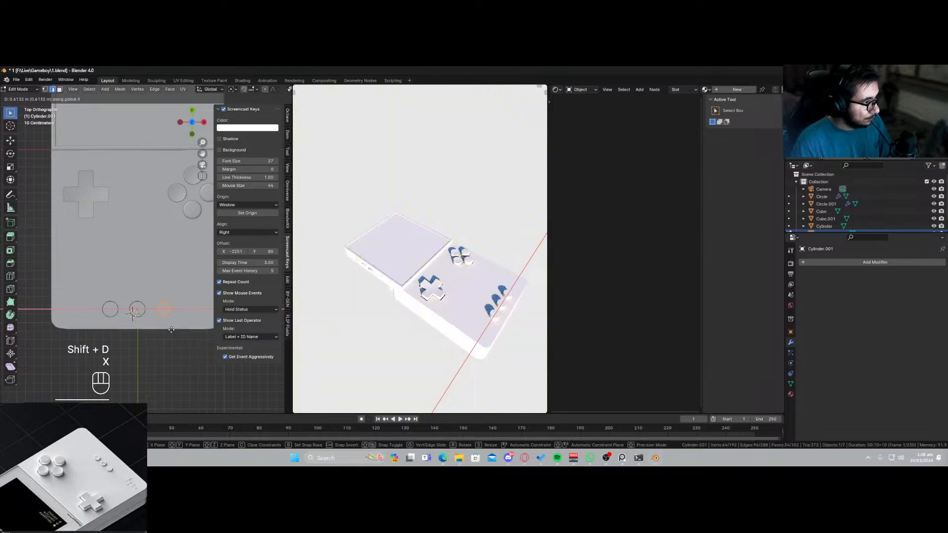
pyautogui.click(170, 330)
# Move the row of three small cylinders along Y away from the console's lower edge and save the file.
pyautogui.press('Tab')
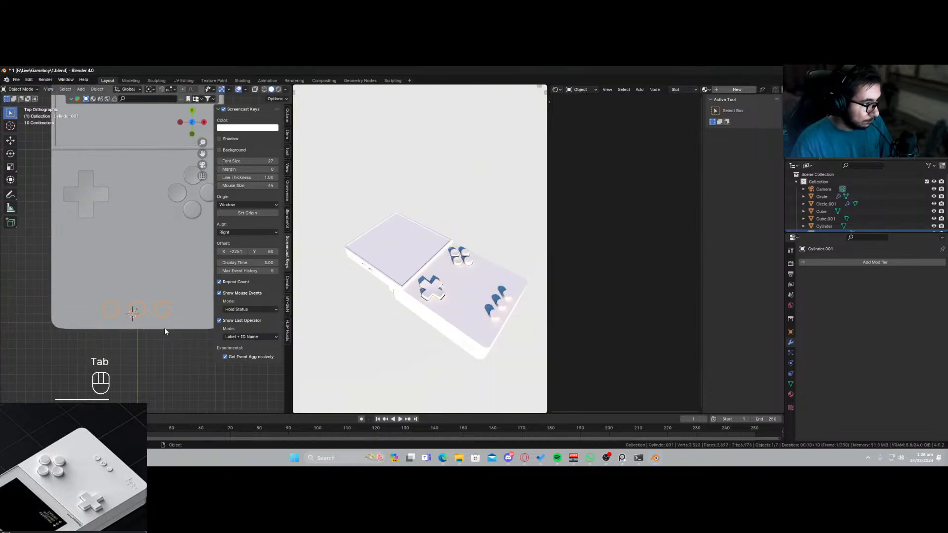
pyautogui.press('g')
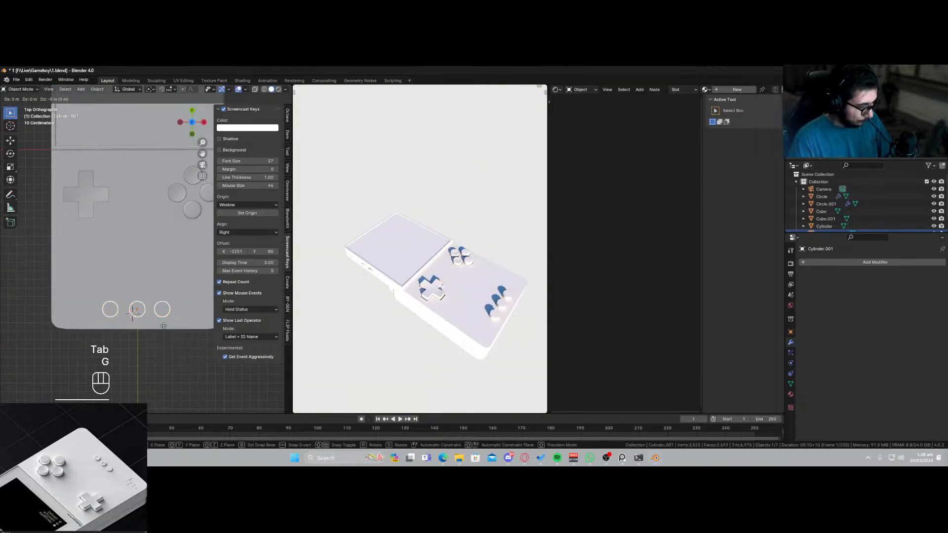
pyautogui.press('y')
pyautogui.click(159, 312)
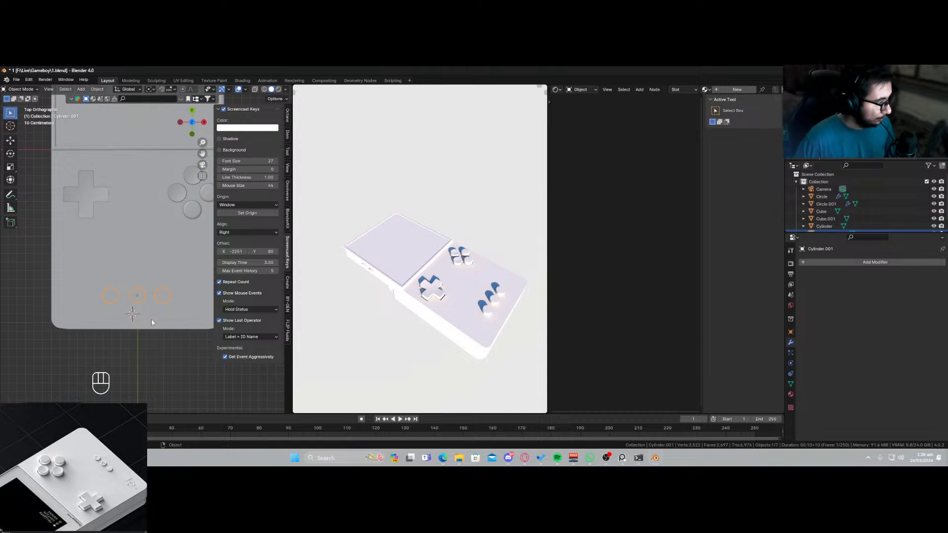
pyautogui.hotkey('ctrl', 's')
# Move only the cylinder on the positive X side slightly along X toward the middle one.
pyautogui.scroll(2, 157, 311)
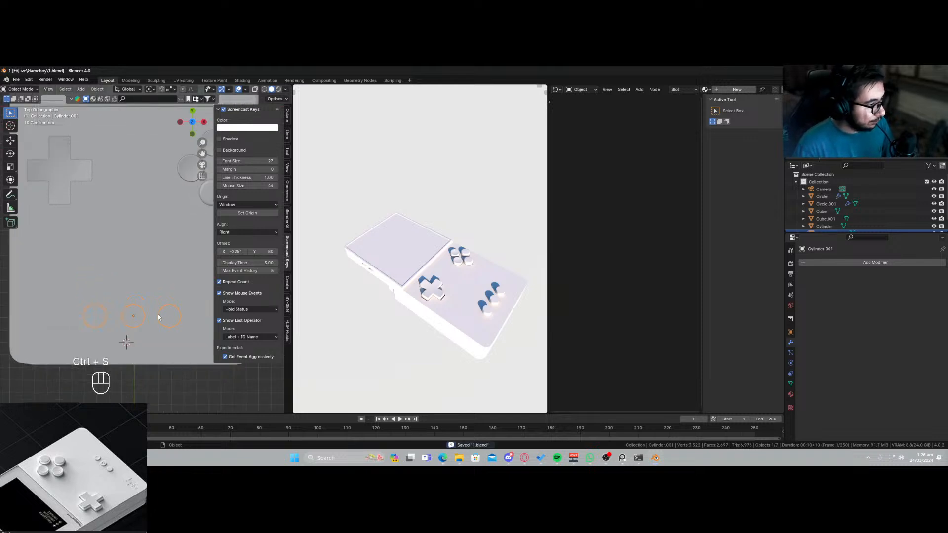
pyautogui.press('Tab')
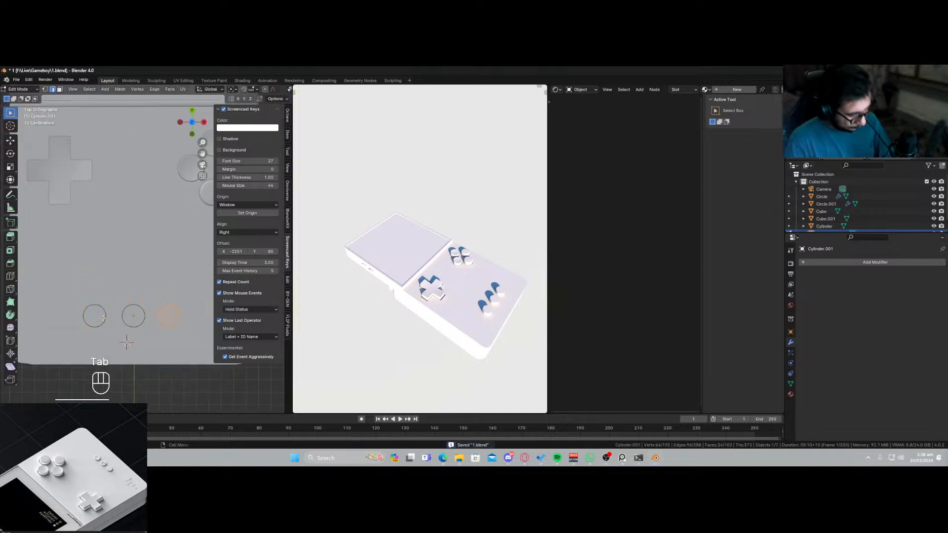
pyautogui.press('l')
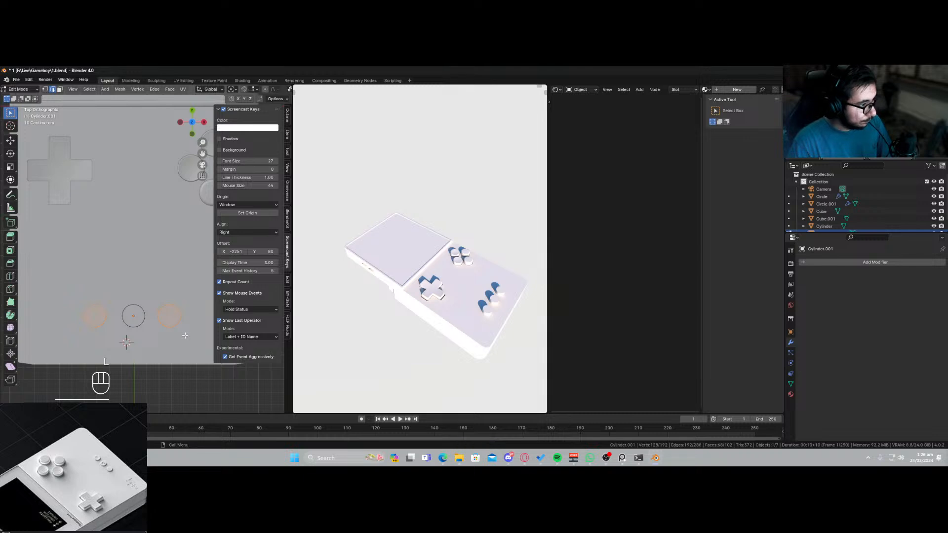
pyautogui.click(173, 324)
pyautogui.press('l')
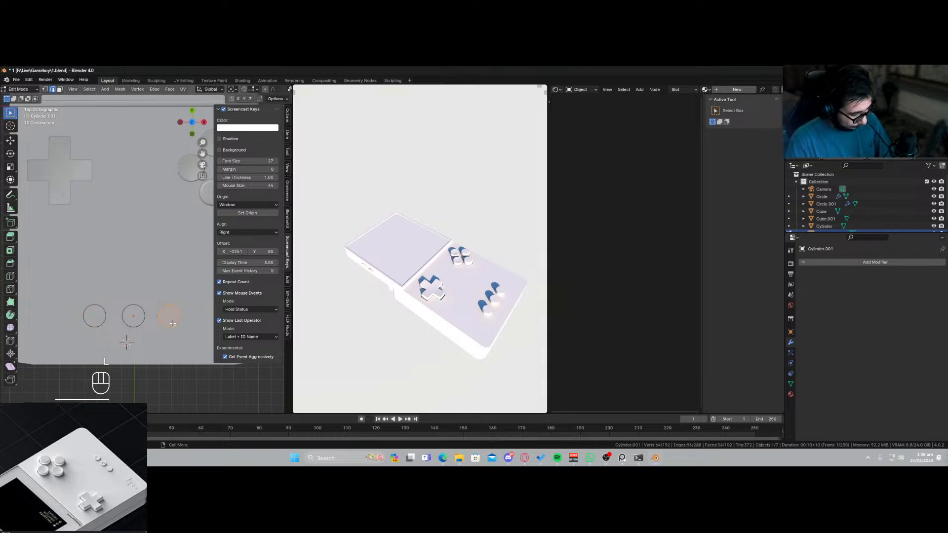
pyautogui.press('g')
pyautogui.press('x')
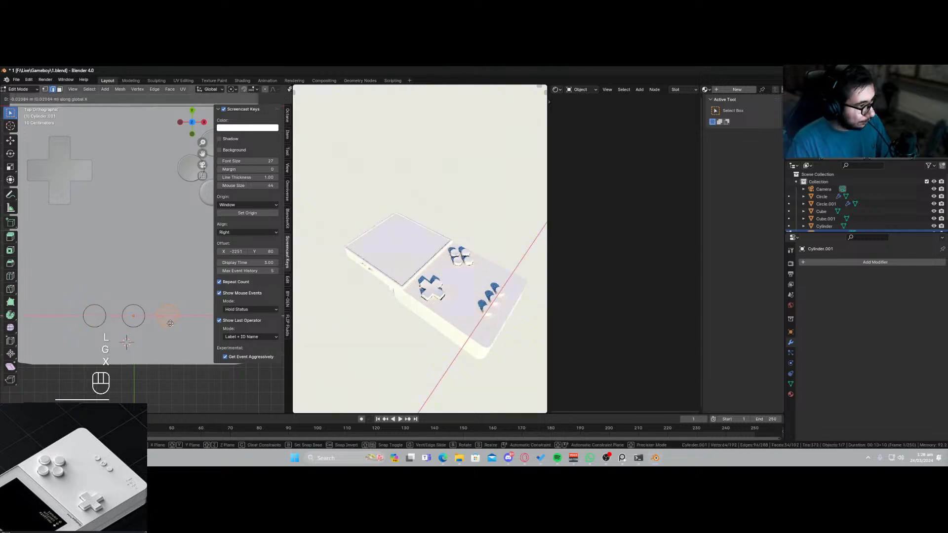
pyautogui.click(97, 327)
# Move the cylinder on the negative X side about 0.07 m along X toward the middle one and save the file.
pyautogui.click(101, 321)
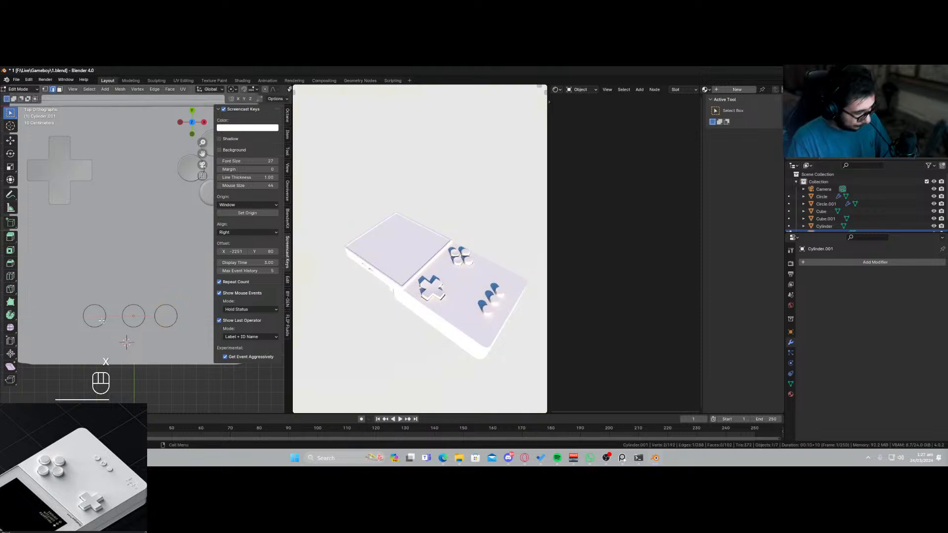
pyautogui.press('l')
pyautogui.press('g')
pyautogui.press('x')
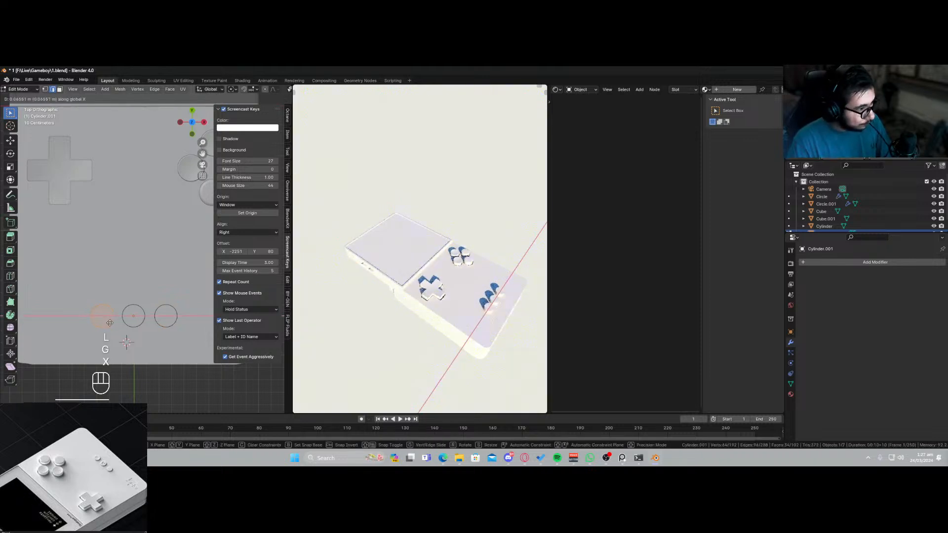
pyautogui.click(110, 323)
pyautogui.hotkey('ctrl', 's')
# Cut holes in the console body with a Boolean Difference modifier using the three-cylinder object, and apply it.
pyautogui.moveTo(140, 320); pyautogui.dragTo(169, 322, button='middle')
pyautogui.click(169, 321)
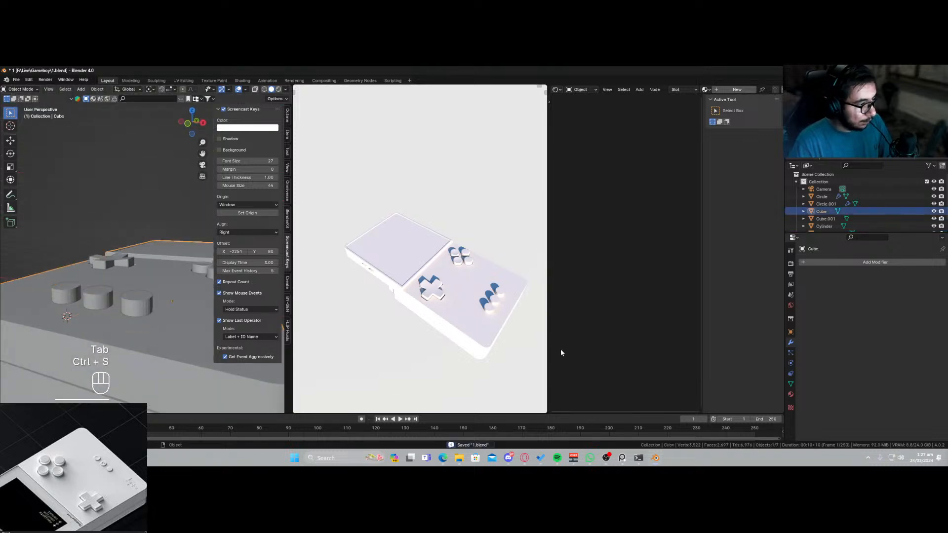
pyautogui.click(834, 262)
pyautogui.click(819, 278)
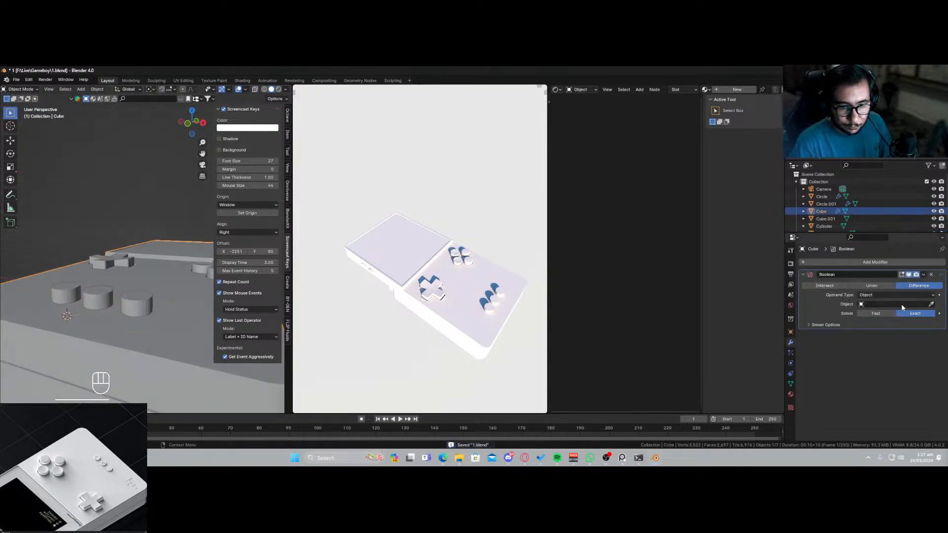
pyautogui.click(932, 304)
pyautogui.click(152, 292)
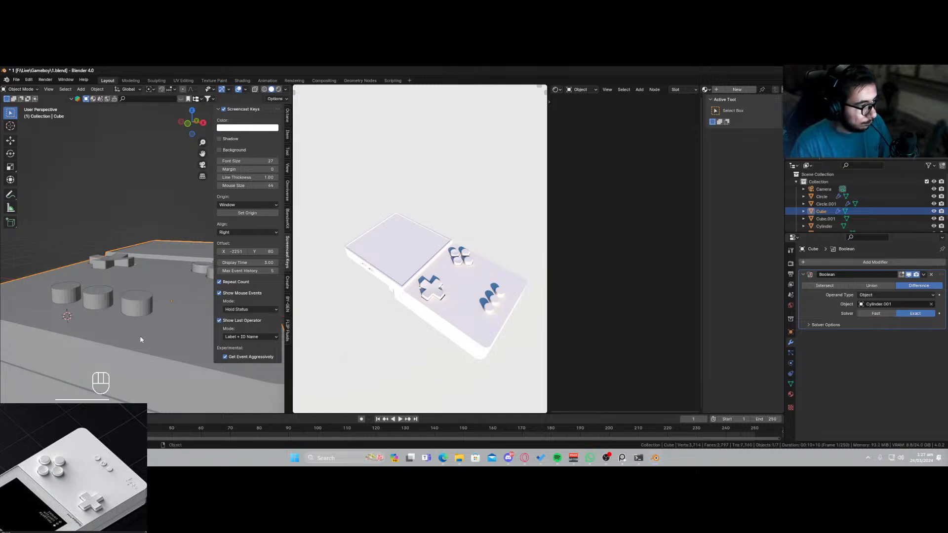
pyautogui.click(932, 275)
# Shrink the whole mesh of the three small cylinders by about 0.2 m with Shrink/Fatten and save the file.
pyautogui.click(152, 297)
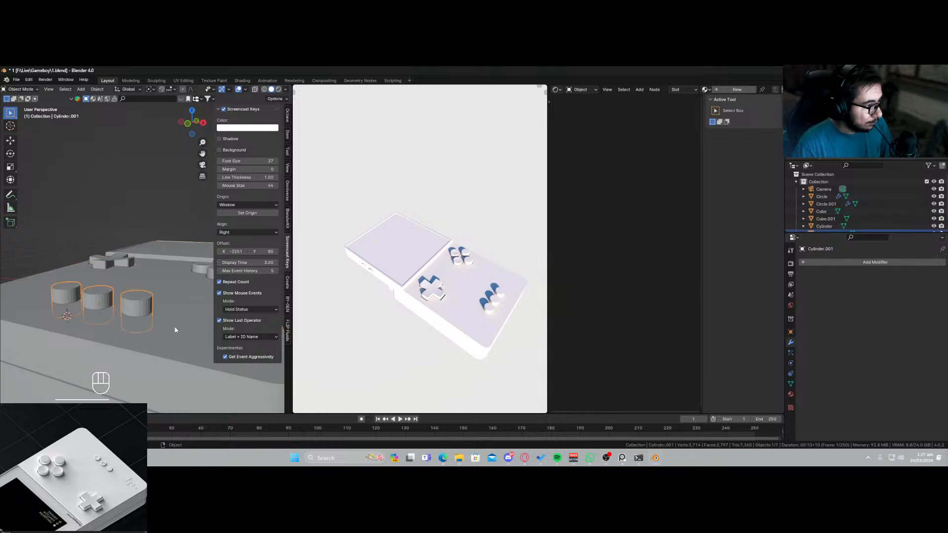
pyautogui.press('Tab')
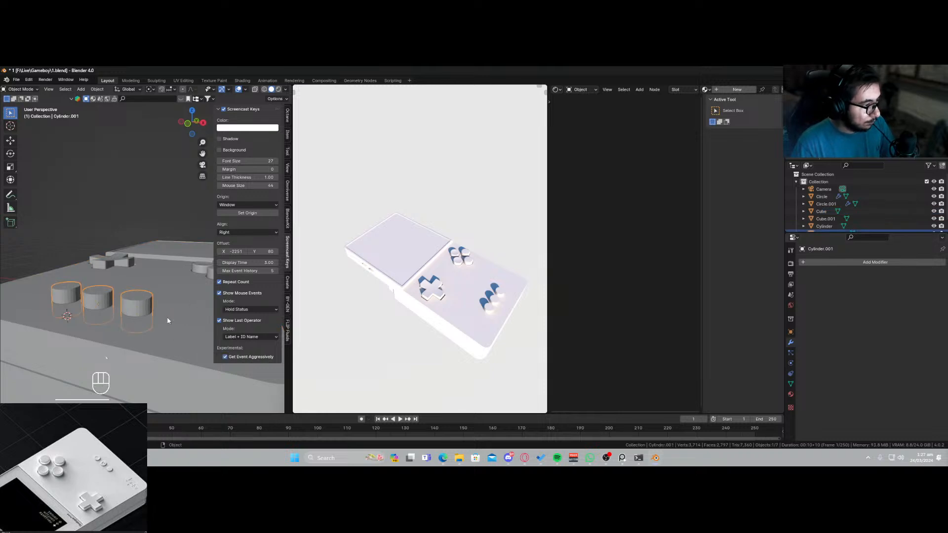
pyautogui.press('a')
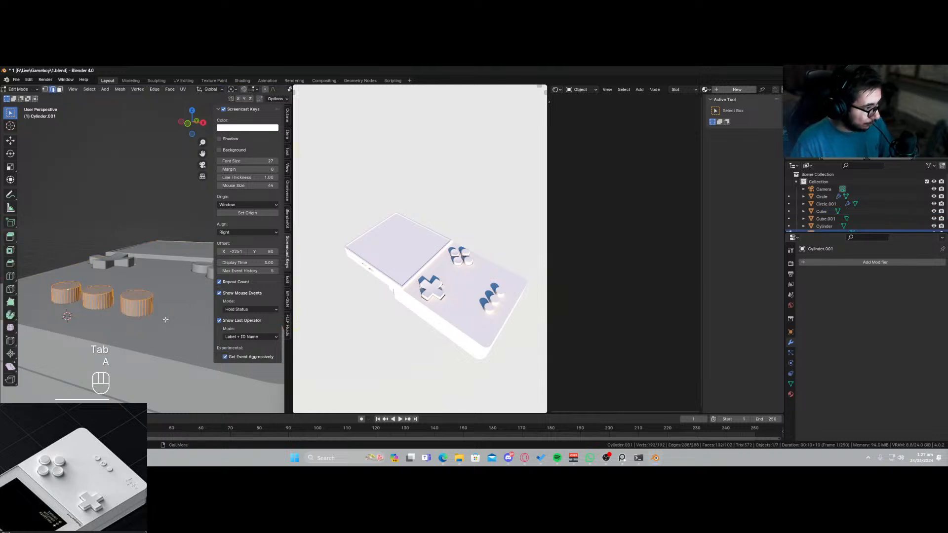
pyautogui.hotkey('alt', 's')
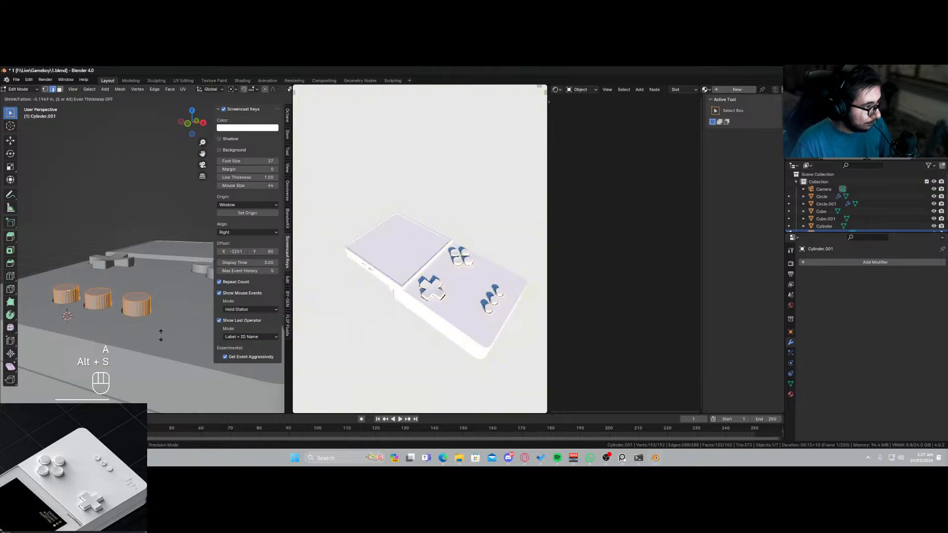
pyautogui.click(161, 335)
pyautogui.press('Tab')
pyautogui.hotkey('ctrl', 's')
pyautogui.scroll(1, 154, 315)
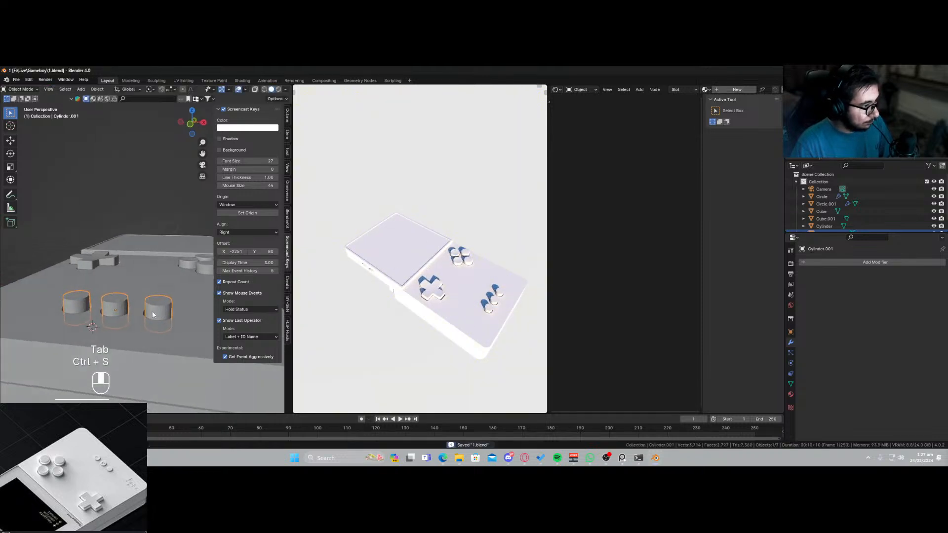
# Apply Shade Auto Smooth to the object made of the three small cylinders.
pyautogui.scroll(3, 156, 332)
pyautogui.keyDown('shift'); pyautogui.moveTo(158, 307); pyautogui.dragTo(143, 245, button='middle'); pyautogui.keyUp('shift')
pyautogui.rightClick(161, 252)
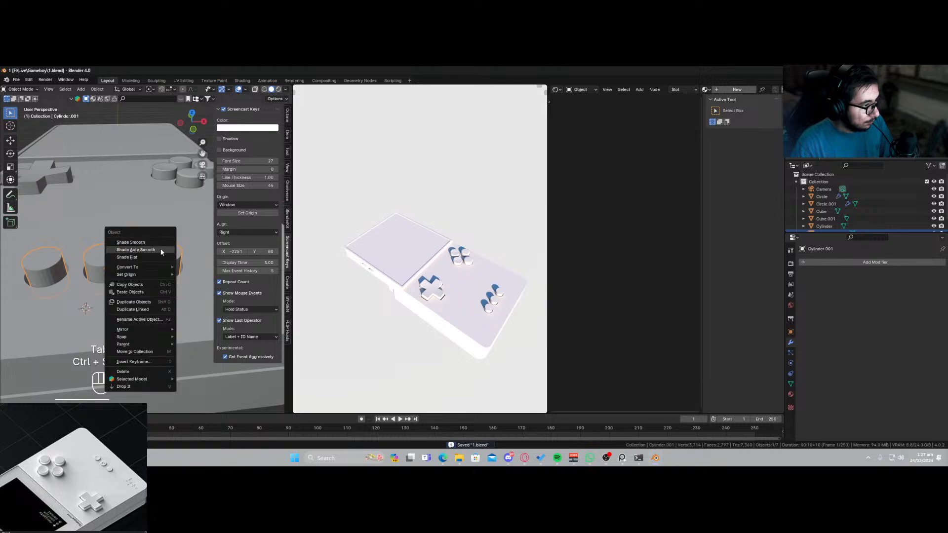
pyautogui.click(161, 250)
# Inset the top face of the cylinder on the negative X side about 0.1 m and raise the inset face slightly along Z.
pyautogui.press('Tab')
pyautogui.click(163, 265)
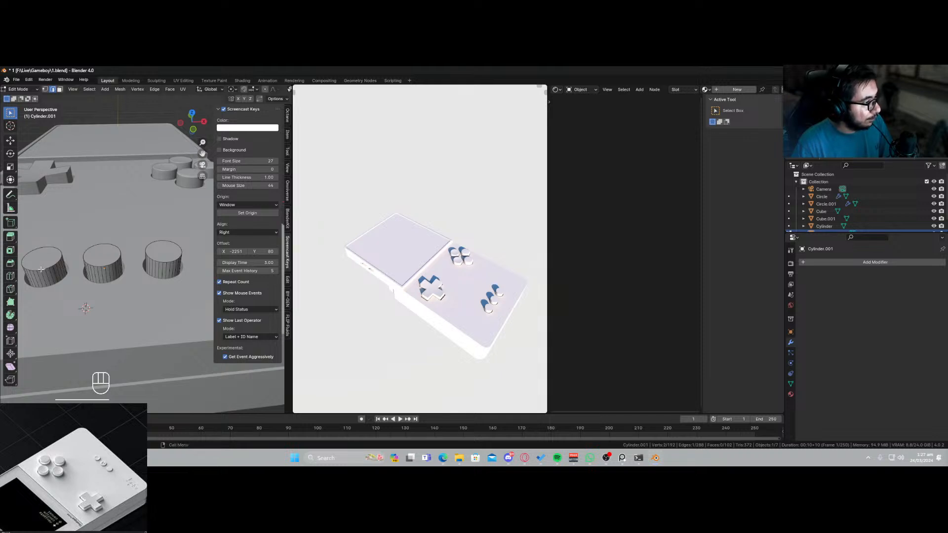
pyautogui.click(60, 89)
pyautogui.click(50, 252)
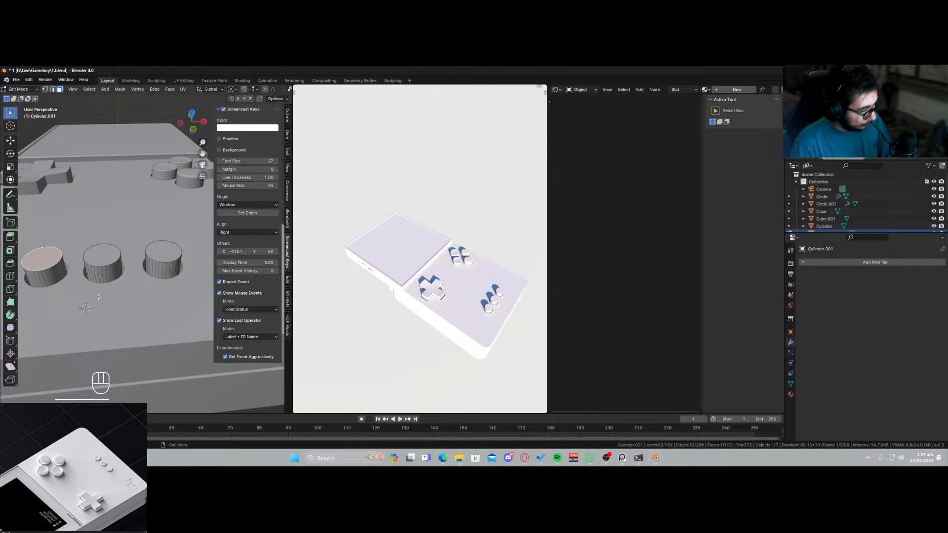
pyautogui.press('i')
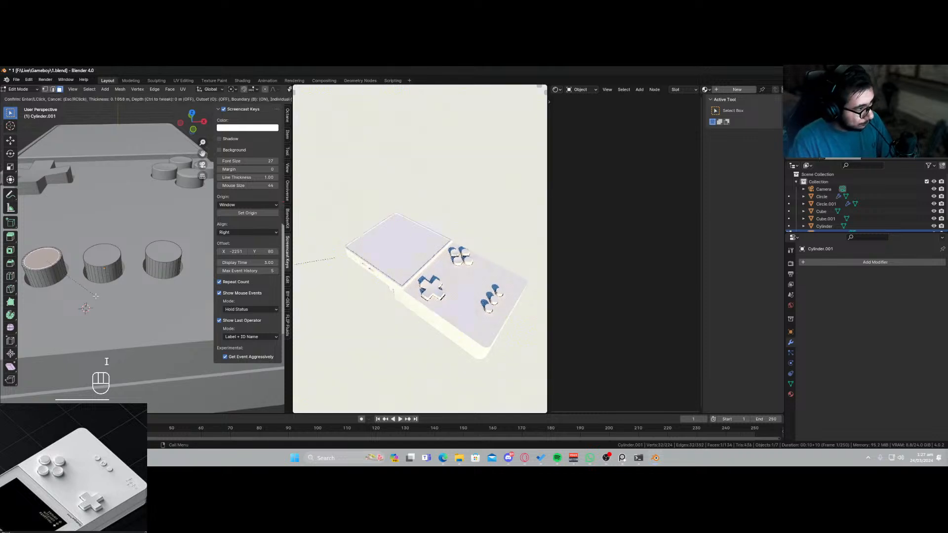
pyautogui.click(96, 296)
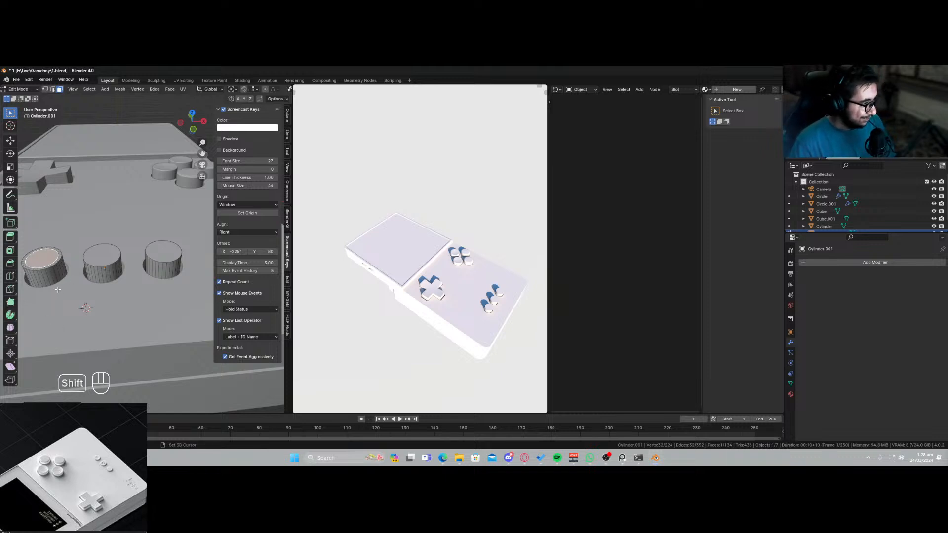
pyautogui.keyDown('shift'); pyautogui.moveTo(59, 290); pyautogui.dragTo(96, 288, button='middle'); pyautogui.keyUp('shift')
pyautogui.press('g')
pyautogui.press('z')
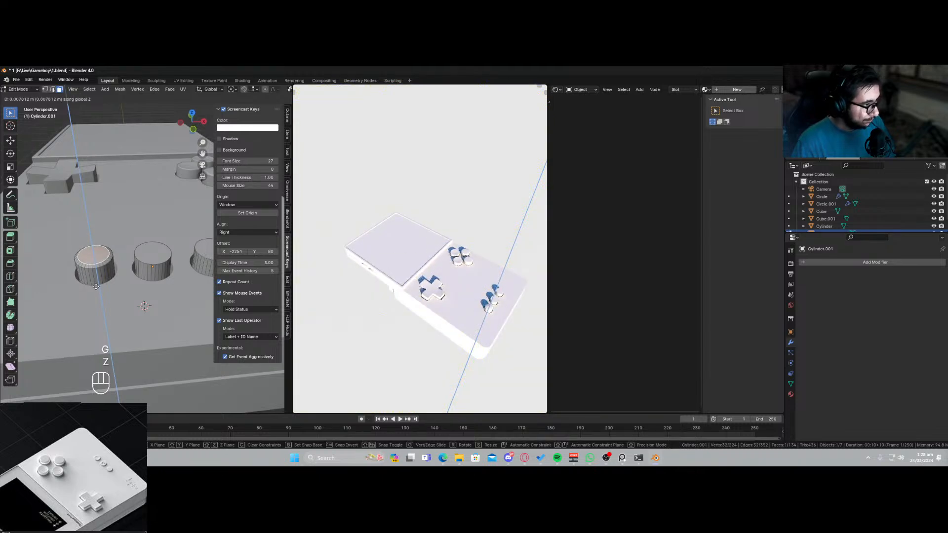
pyautogui.click(96, 285)
# Bevel the edge of the inset top face on the negative X cylinder and save the file.
pyautogui.hotkey('ctrl', 'b')
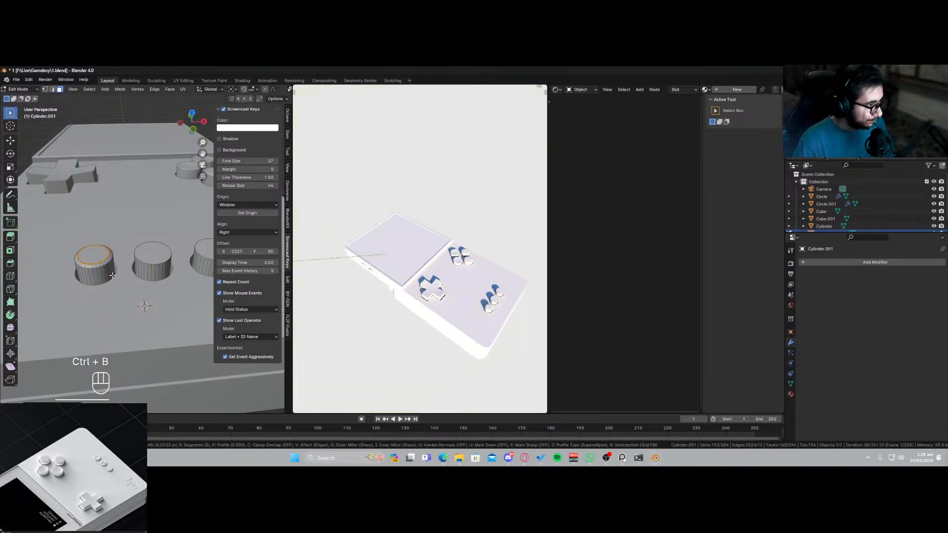
pyautogui.click(111, 271)
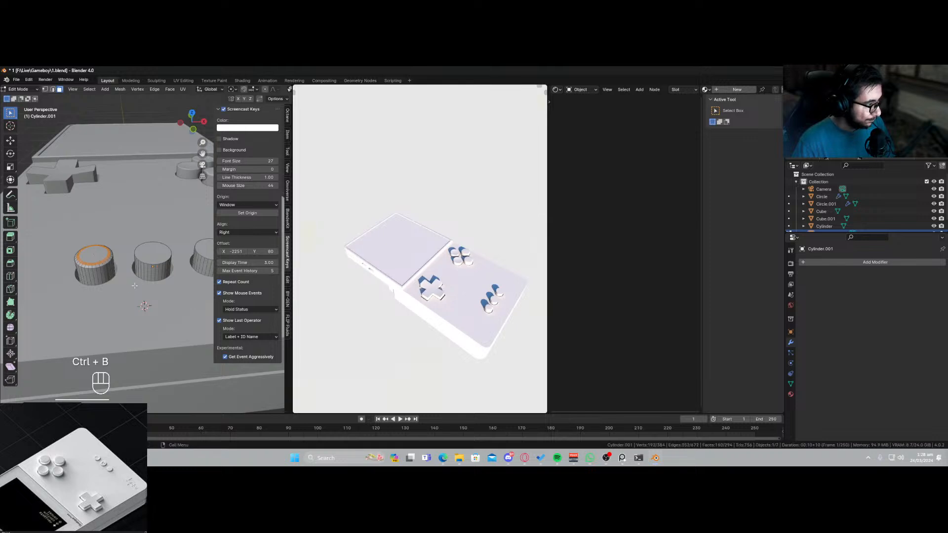
pyautogui.keyDown('shift'); pyautogui.moveTo(105, 271); pyautogui.dragTo(52, 284, button='middle'); pyautogui.keyUp('shift')
pyautogui.hotkey('ctrl', 's')
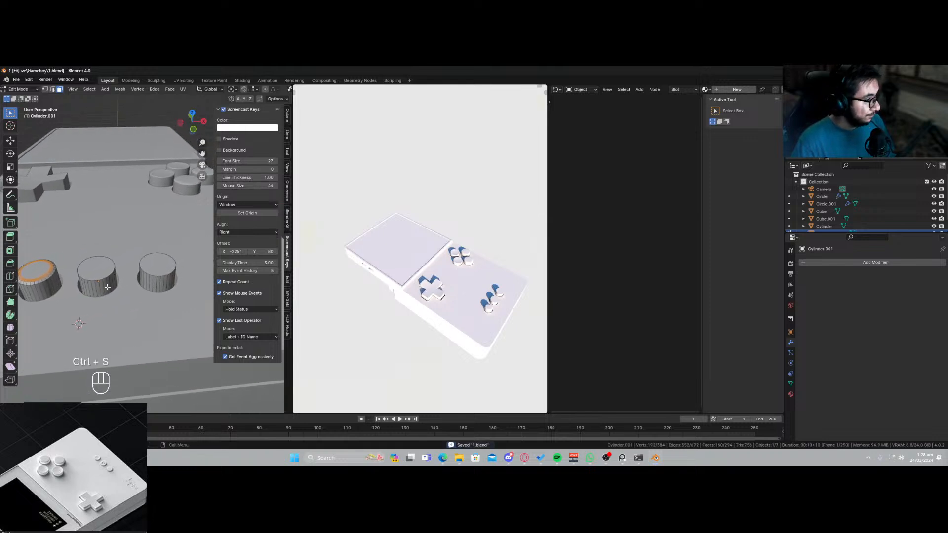
pyautogui.click(105, 274)
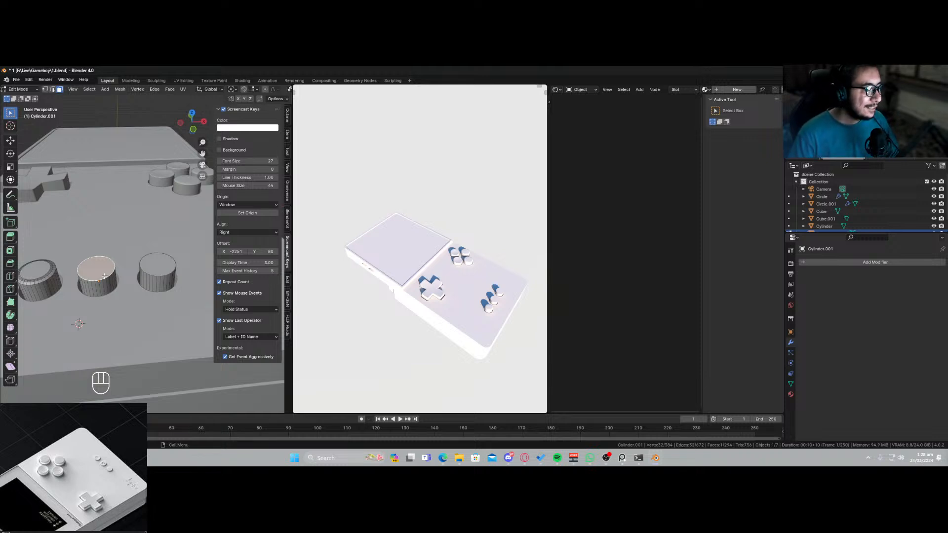
pyautogui.press('Tab')
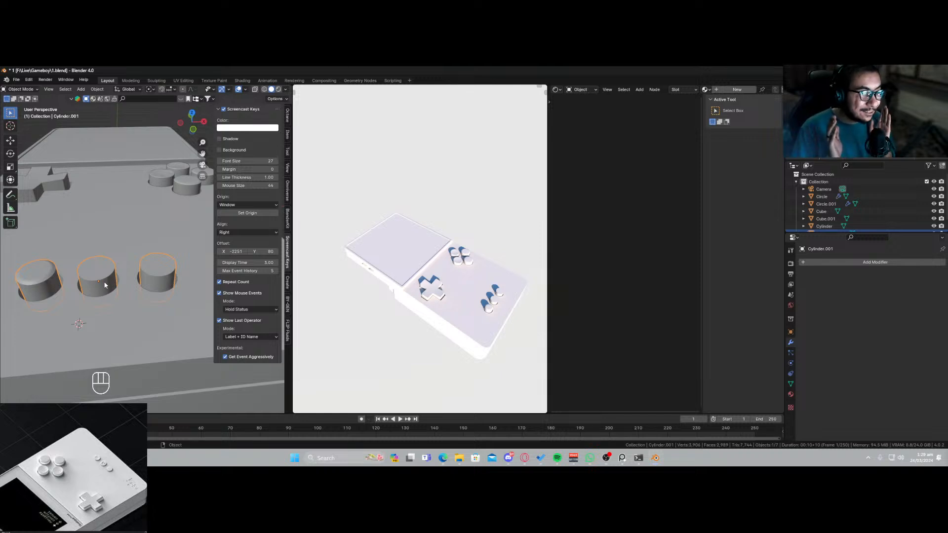
pyautogui.scroll(-3, 87, 280)
pyautogui.moveTo(84, 278); pyautogui.dragTo(99, 301, button='middle')
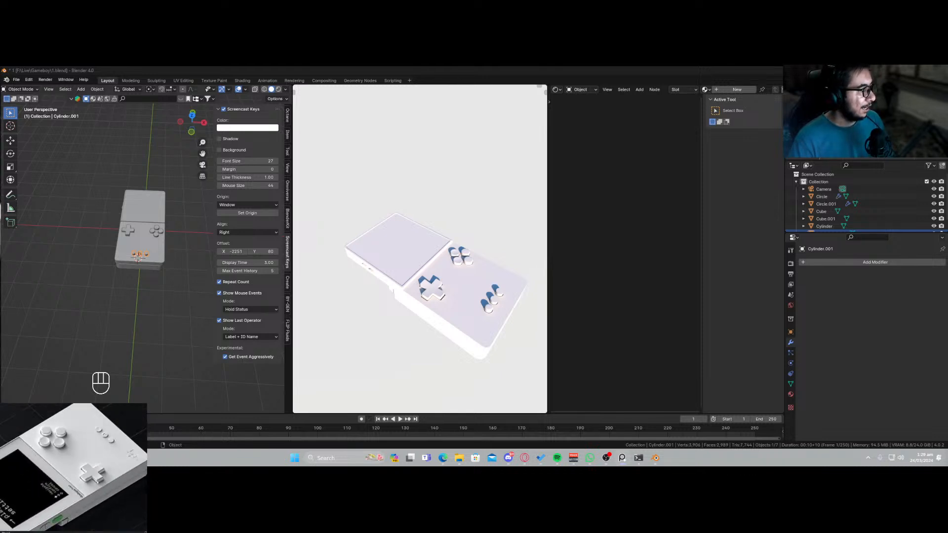
pyautogui.press('KP_Decimal')
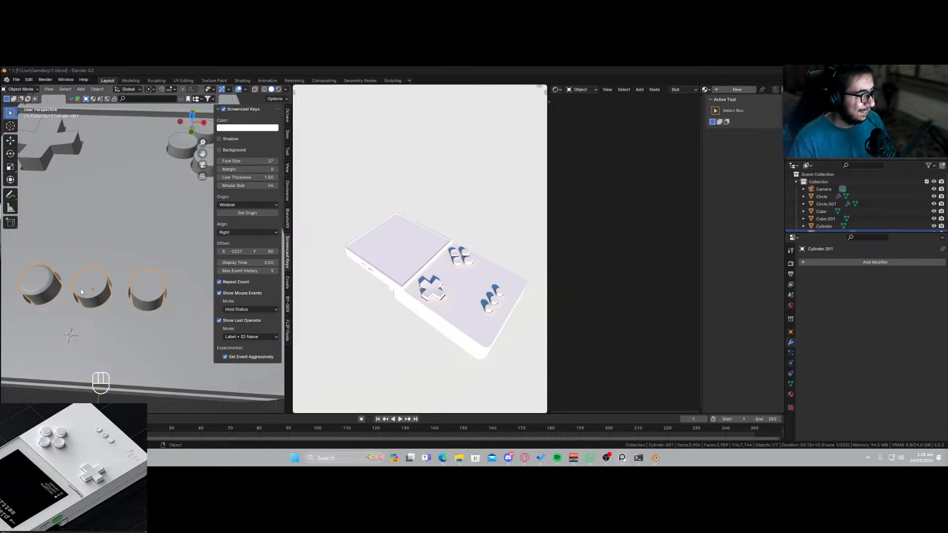
pyautogui.moveTo(86, 289); pyautogui.dragTo(107, 273, button='middle')
# Bevel the outer top edge loop of the cylinder on the negative X side in Edit Mode and save the file.
pyautogui.press('Tab')
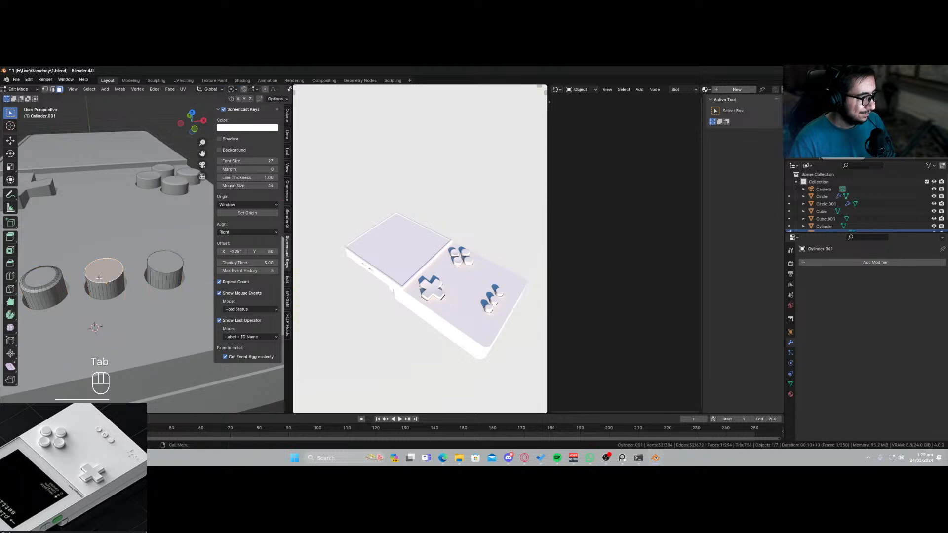
pyautogui.click(52, 297)
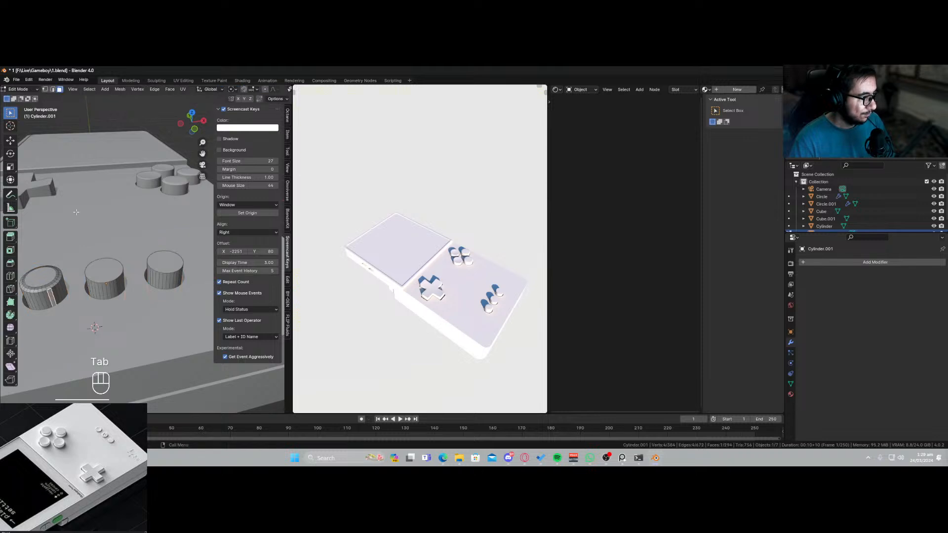
pyautogui.click(52, 90)
pyautogui.click(51, 291)
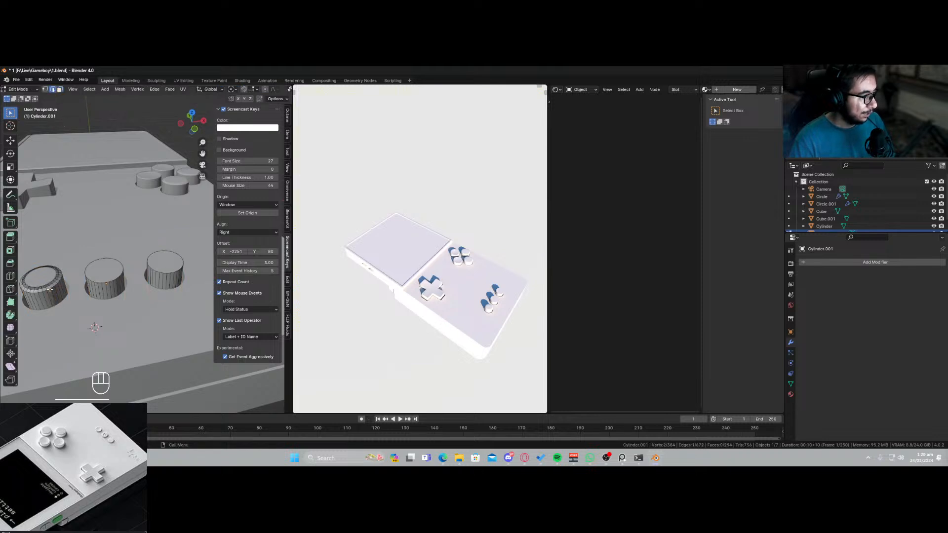
pyautogui.keyDown('alt'); pyautogui.click(51, 290); pyautogui.keyUp('alt')
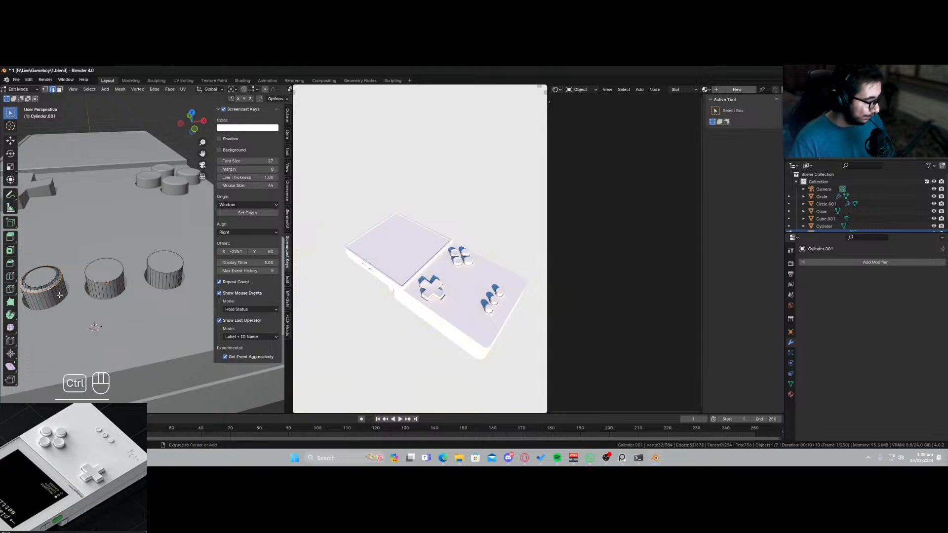
pyautogui.hotkey('ctrl', 'b')
pyautogui.click(60, 299)
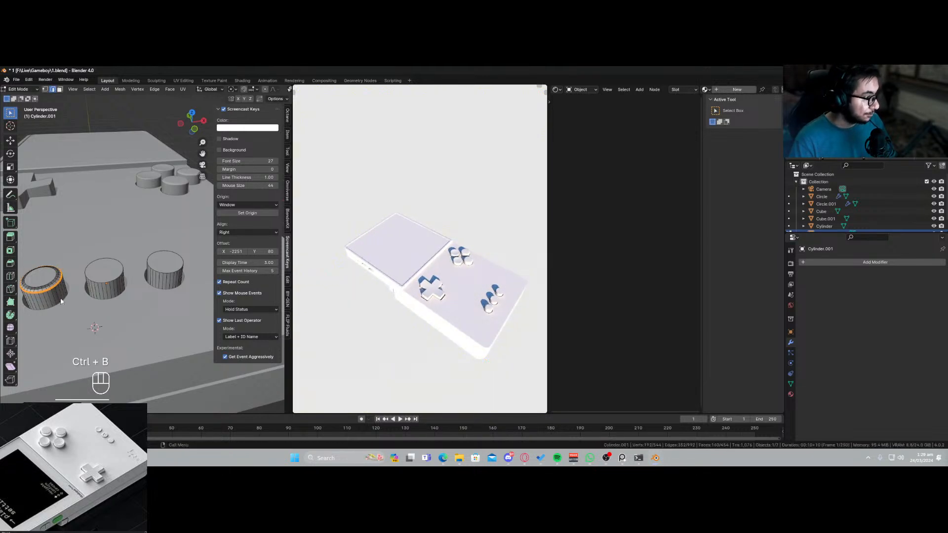
pyautogui.press('Tab')
pyautogui.scroll(3, 116, 278)
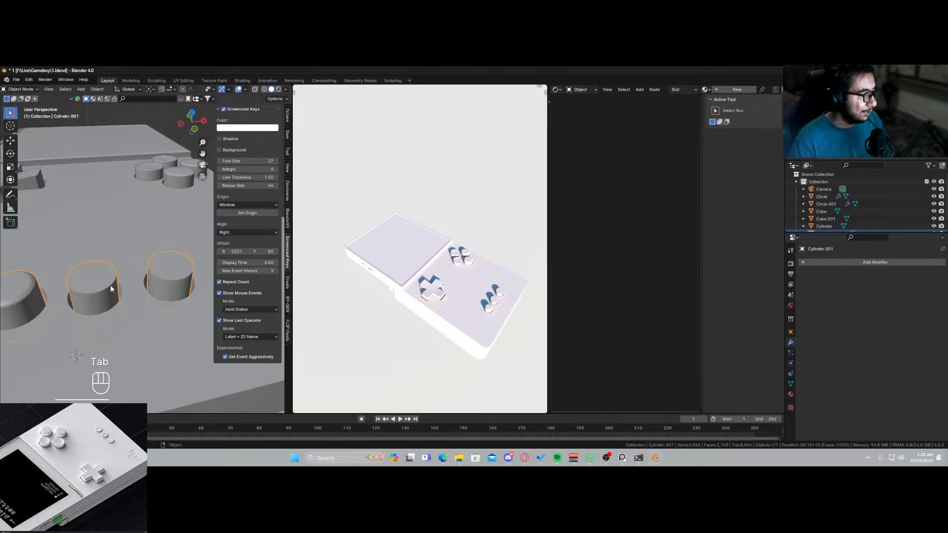
pyautogui.hotkey('ctrl', 's')
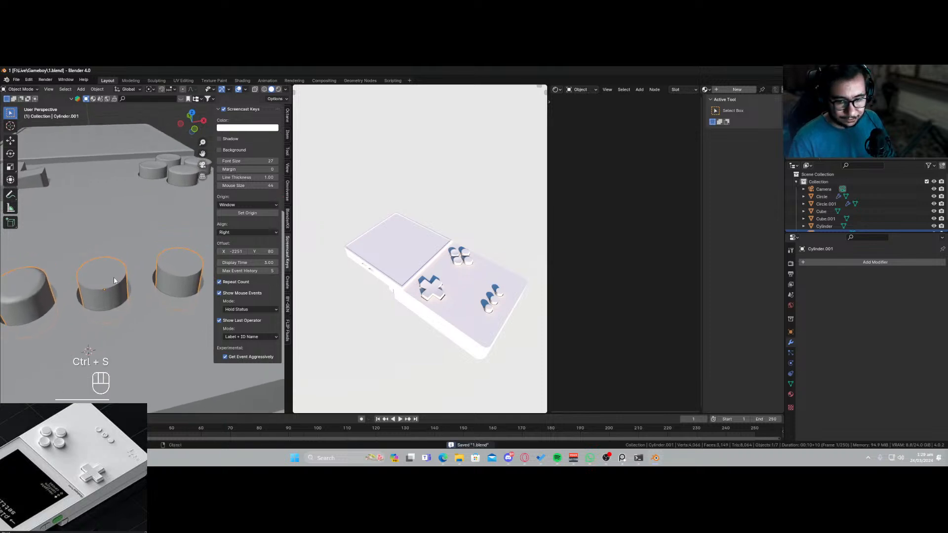
# Inset the top face of the cylinder on the positive X side about 0.1 m and raise the inset face slightly along Z.
pyautogui.press('Tab')
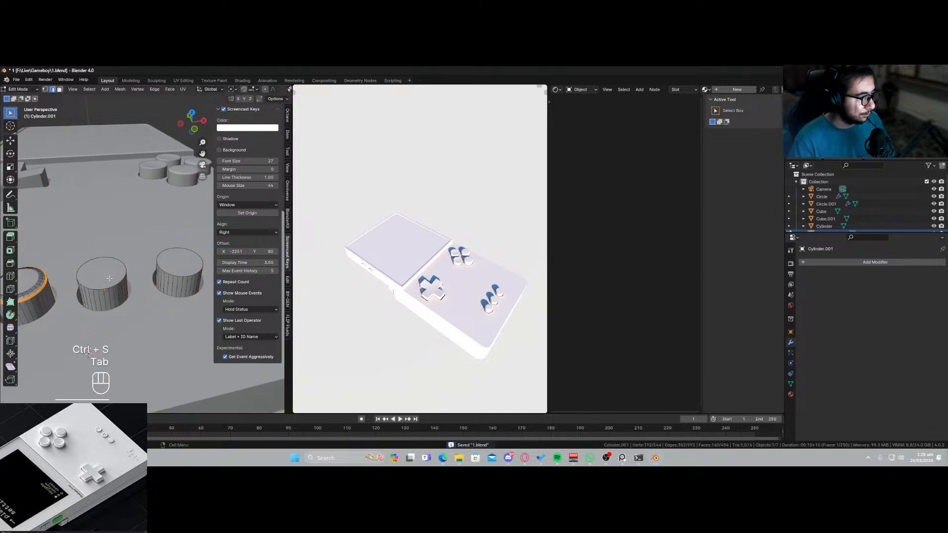
pyautogui.click(109, 279)
pyautogui.click(60, 89)
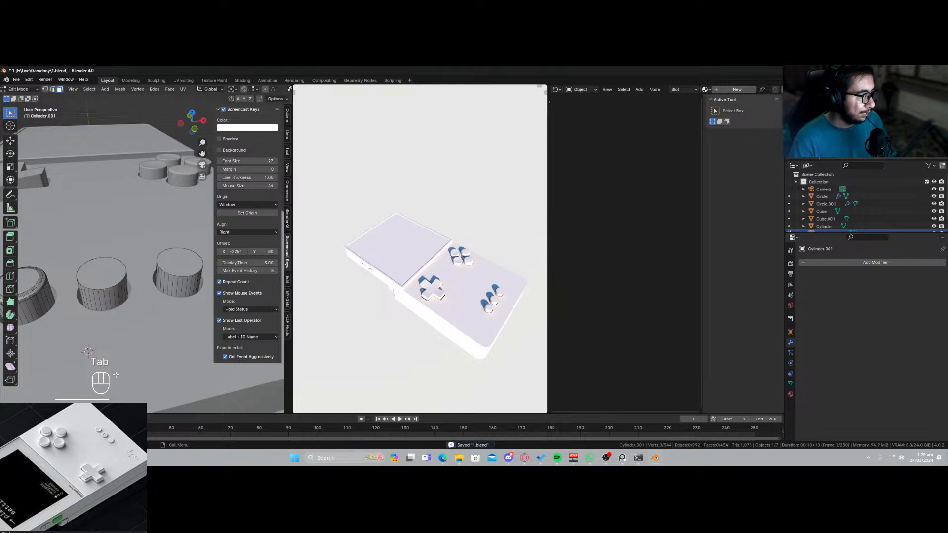
pyautogui.click(111, 281)
pyautogui.click(179, 262)
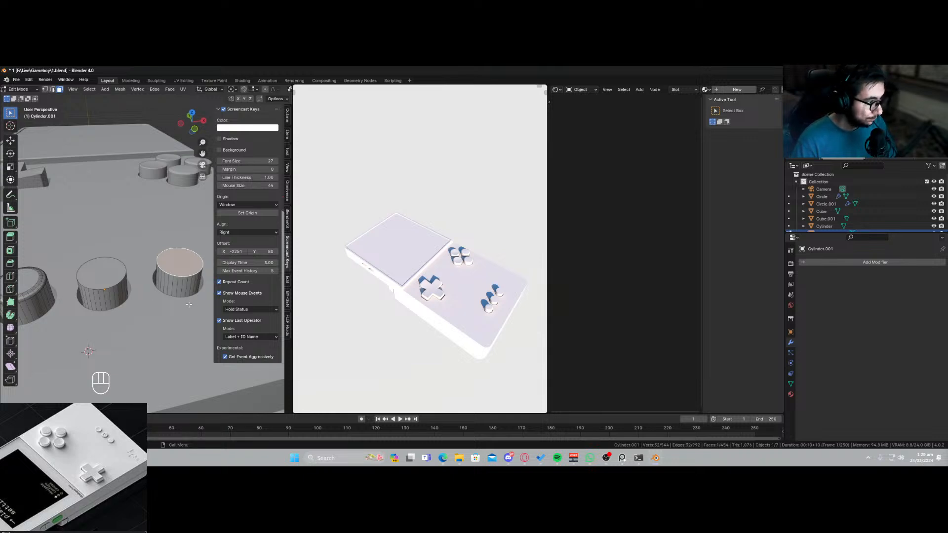
pyautogui.press('i')
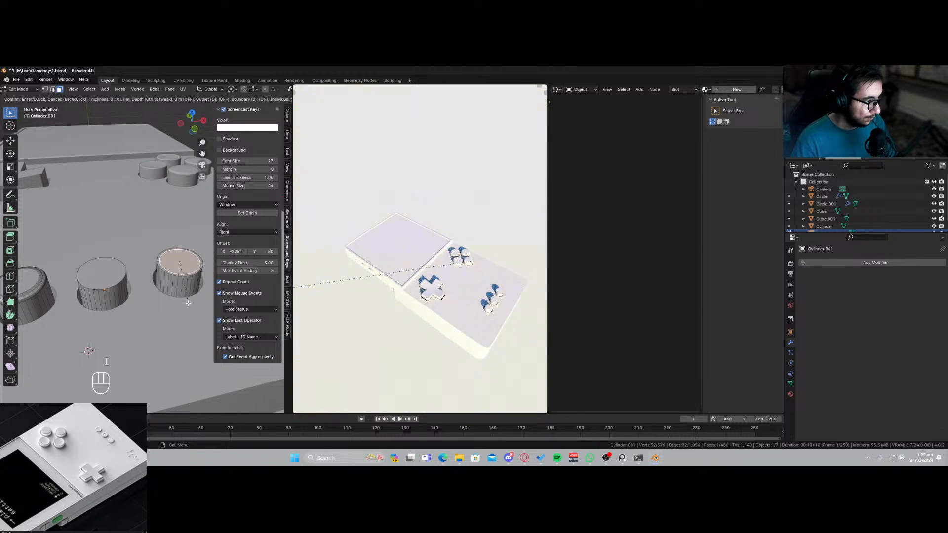
pyautogui.click(188, 303)
pyautogui.press('g')
pyautogui.press('z')
pyautogui.click(187, 302)
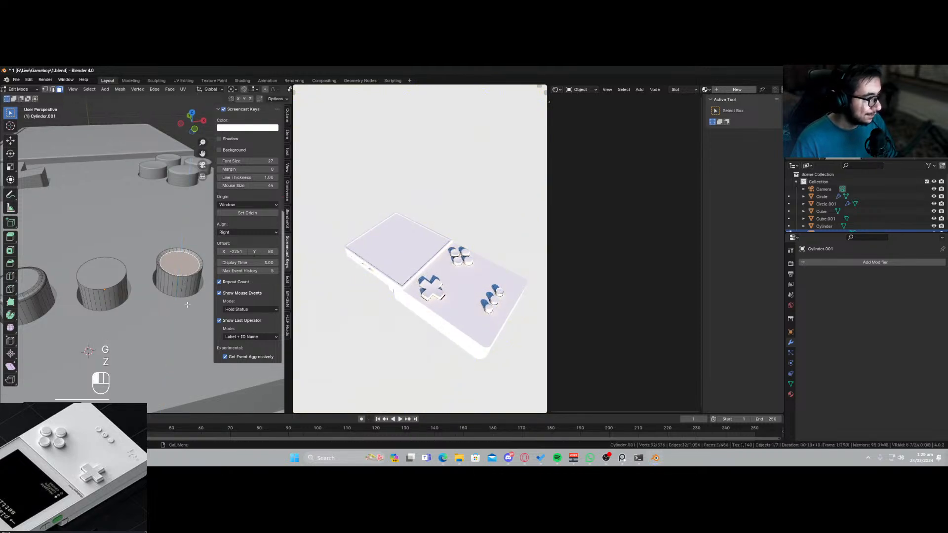
pyautogui.press('Tab')
pyautogui.press('Tab')
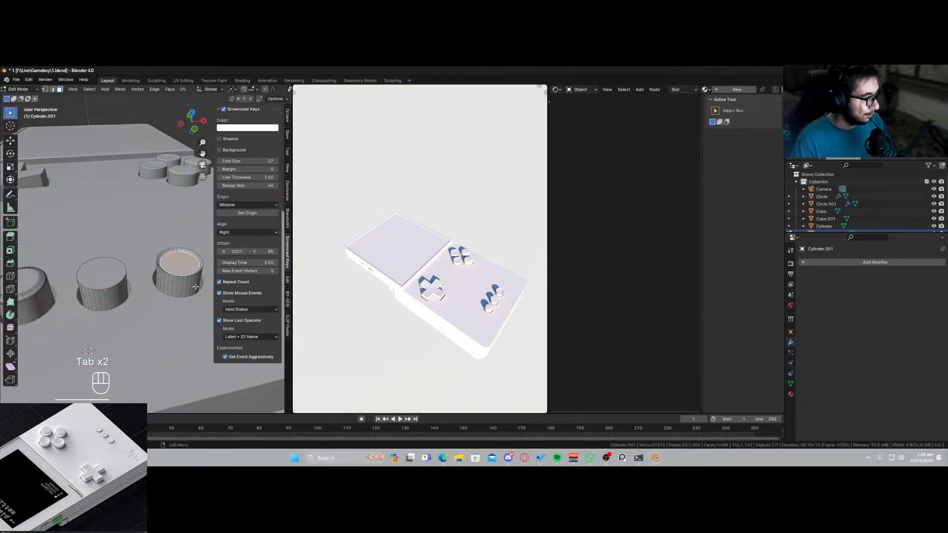
# Scale the inset top face of the positive X cylinder to about 0.8.
pyautogui.press('s')
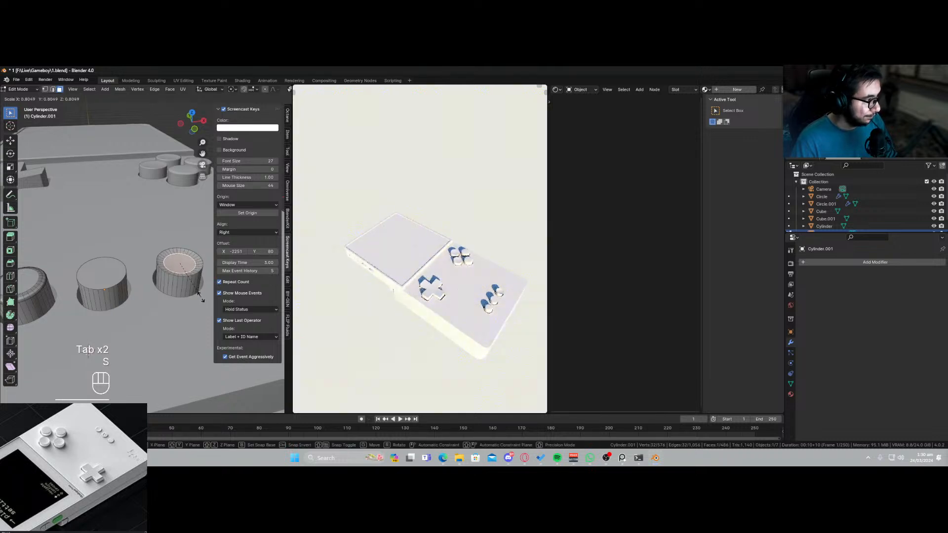
pyautogui.click(205, 297)
pyautogui.press('Tab')
pyautogui.press('Tab')
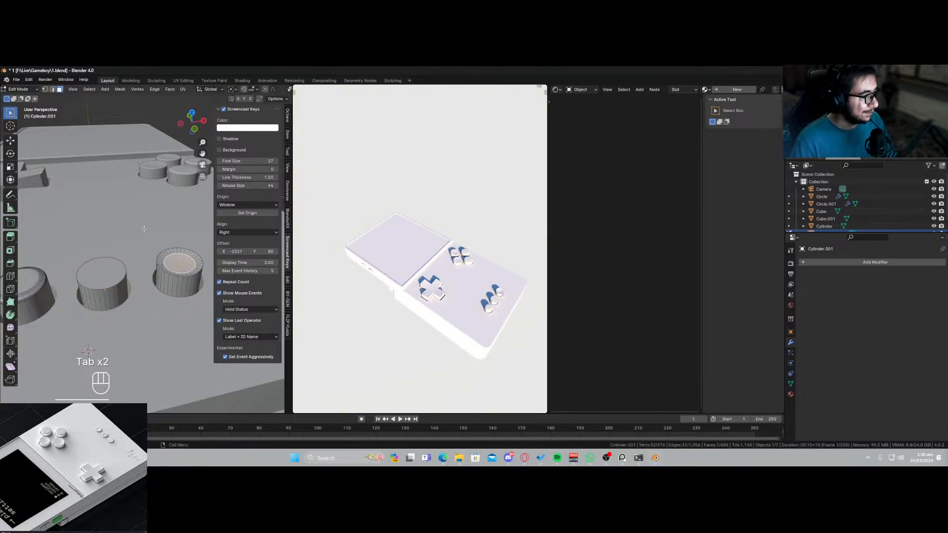
# Bevel the outer top edge loop of the cylinder on the positive X side and save the file.
pyautogui.click(52, 90)
pyautogui.click(196, 274)
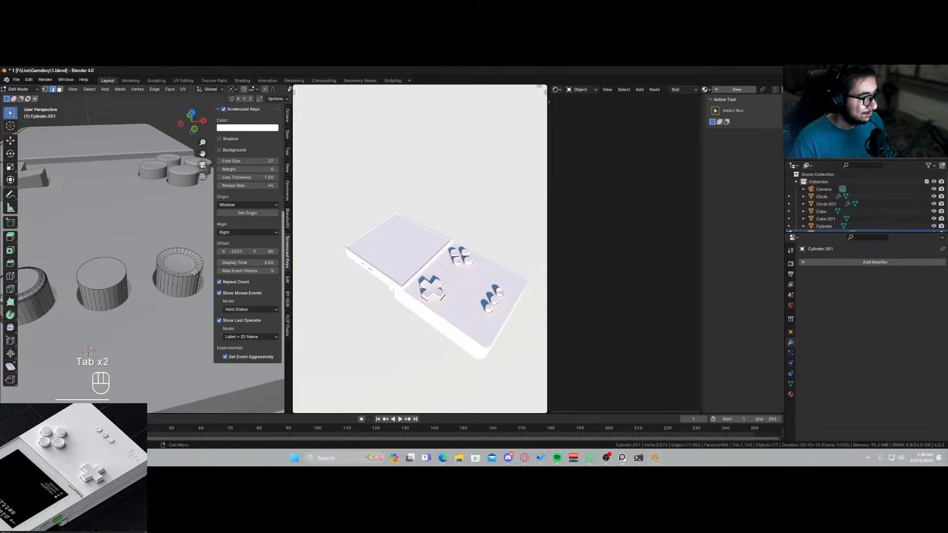
pyautogui.keyDown('alt'); pyautogui.click(195, 276); pyautogui.keyUp('alt')
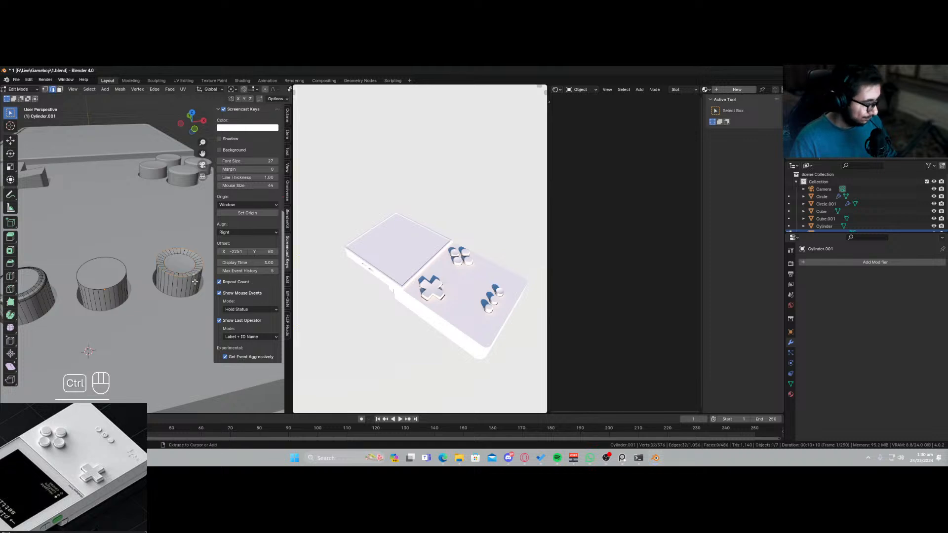
pyautogui.hotkey('ctrl', 'b')
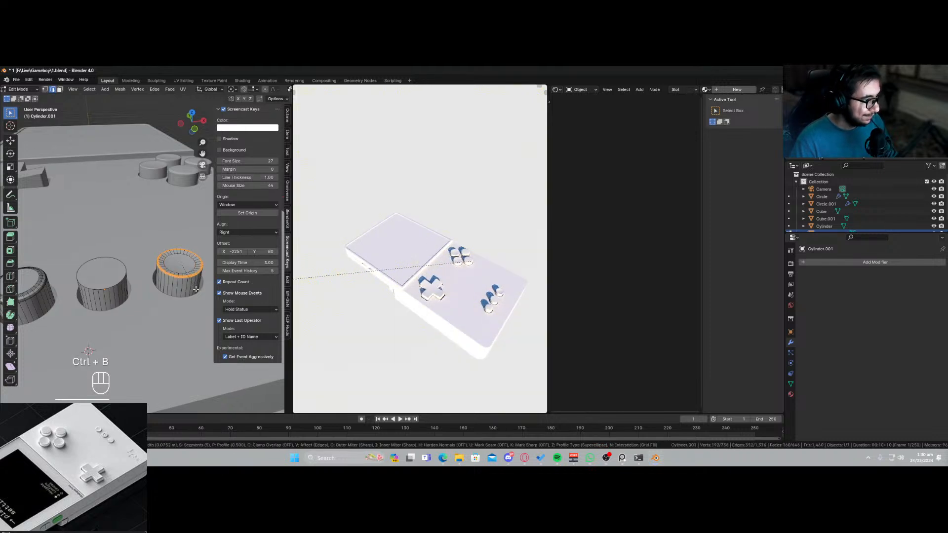
pyautogui.click(196, 292)
pyautogui.press('Tab')
pyautogui.hotkey('ctrl', 's')
# Inset the top face of the middle cylinder slightly and raise the inset face a little along Z.
pyautogui.keyDown('shift'); pyautogui.moveTo(195, 292); pyautogui.dragTo(133, 266, button='middle'); pyautogui.keyUp('shift')
pyautogui.press('Tab')
pyautogui.scroll(3, 148, 329)
pyautogui.click(148, 287)
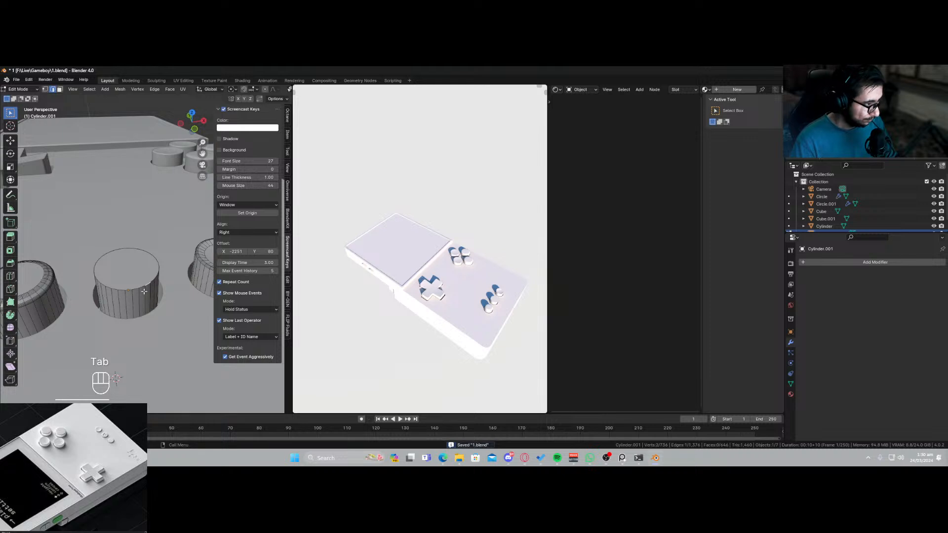
pyautogui.click(59, 90)
pyautogui.click(136, 267)
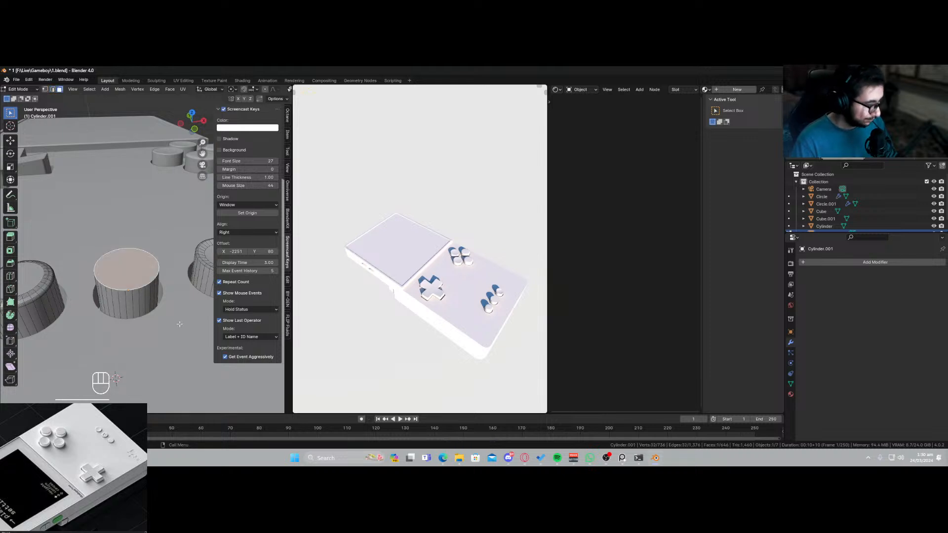
pyautogui.press('i')
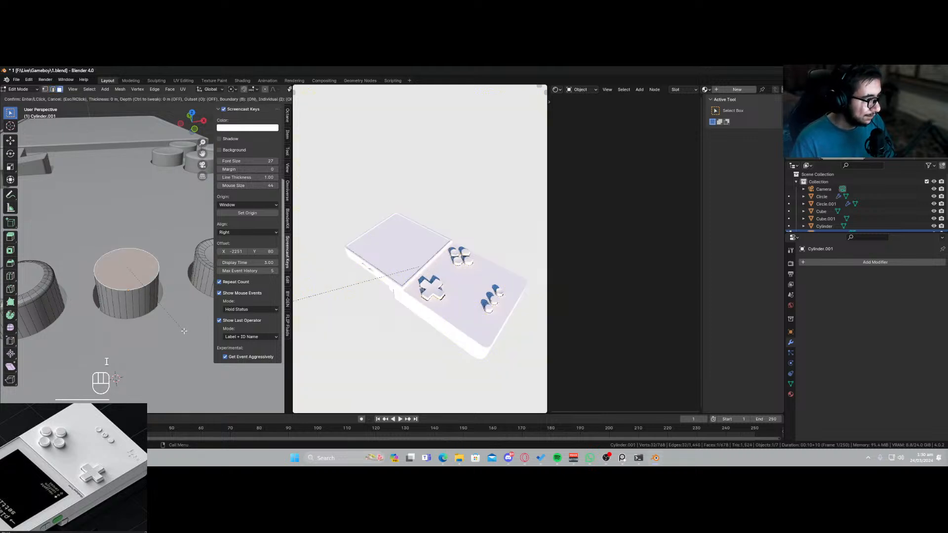
pyautogui.click(171, 326)
pyautogui.press('g')
pyautogui.press('z')
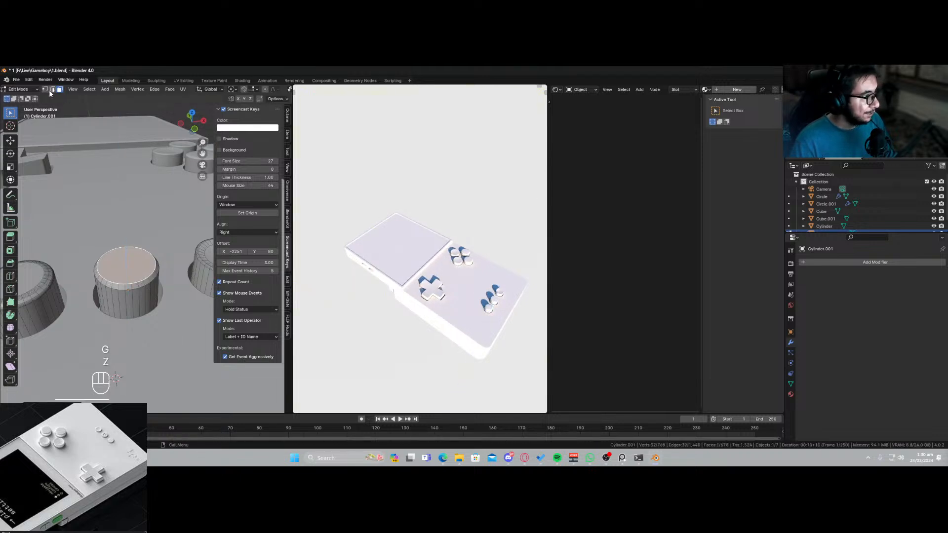
# Bevel the upper outer edge loop of the middle cylinder's side slightly.
pyautogui.click(139, 289)
pyautogui.keyDown('alt'); pyautogui.click(136, 289); pyautogui.keyUp('alt')
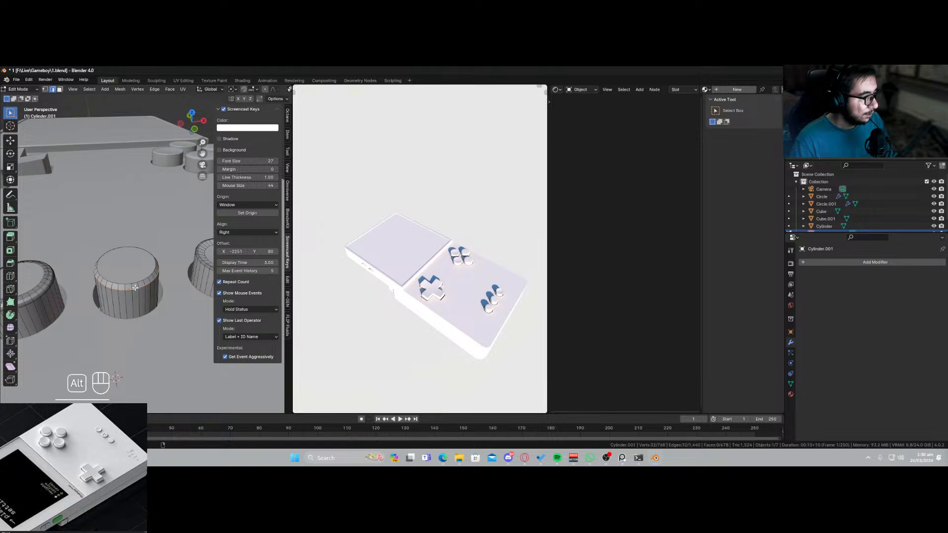
pyautogui.hotkey('ctrl', 'b')
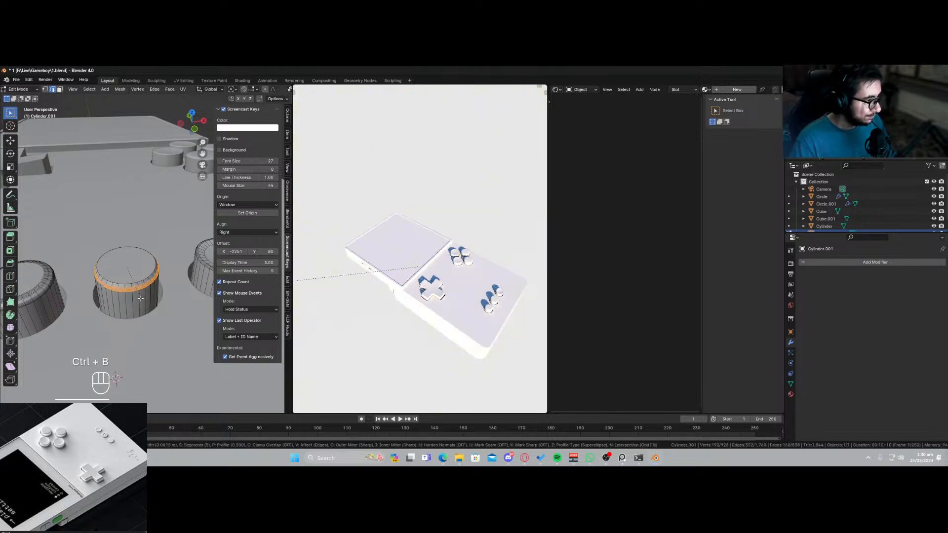
pyautogui.click(125, 285)
# Bevel the edge loop around the middle cylinder's inset top face slightly and return to Object Mode.
pyautogui.keyDown('alt'); pyautogui.click(125, 284); pyautogui.keyUp('alt')
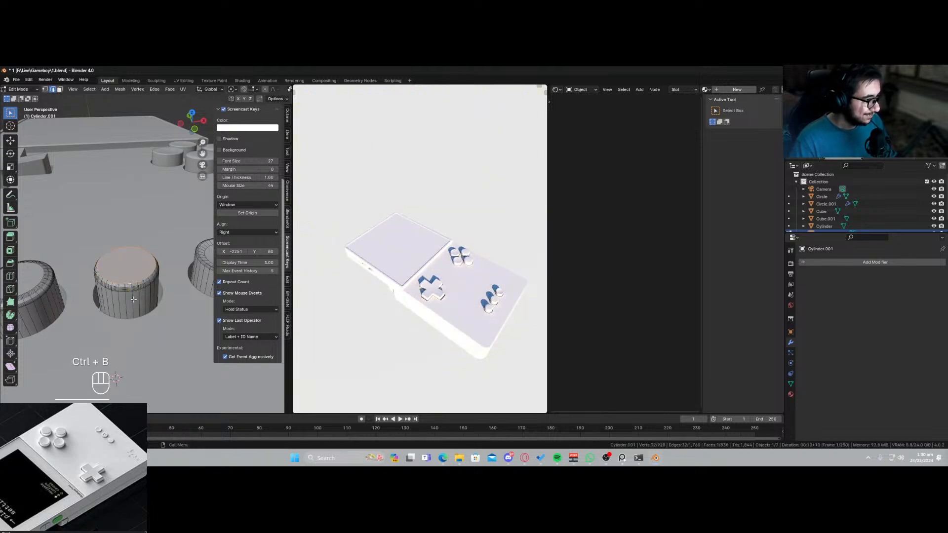
pyautogui.hotkey('ctrl', 'b')
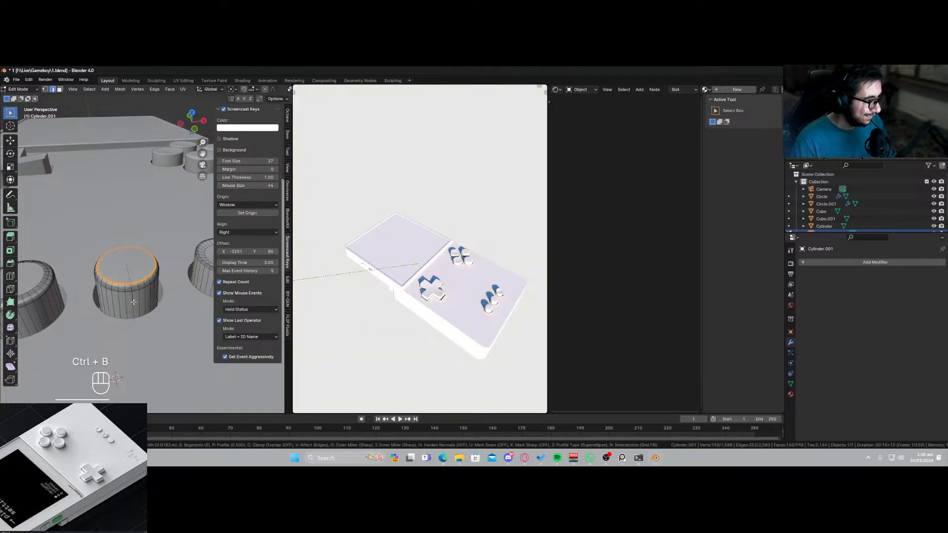
pyautogui.click(133, 300)
pyautogui.press('Tab')
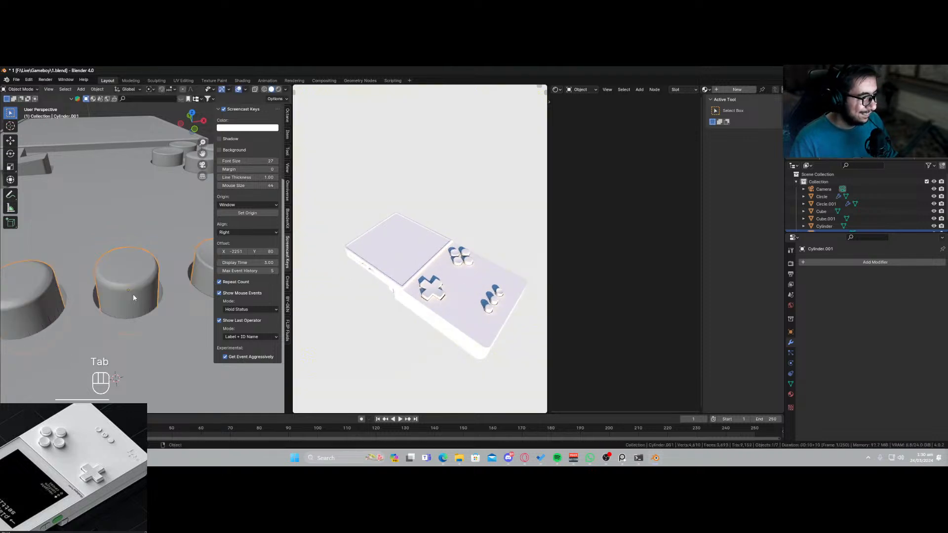
pyautogui.rightClick(130, 282)
pyautogui.click(130, 281)
pyautogui.scroll(-4, 128, 279)
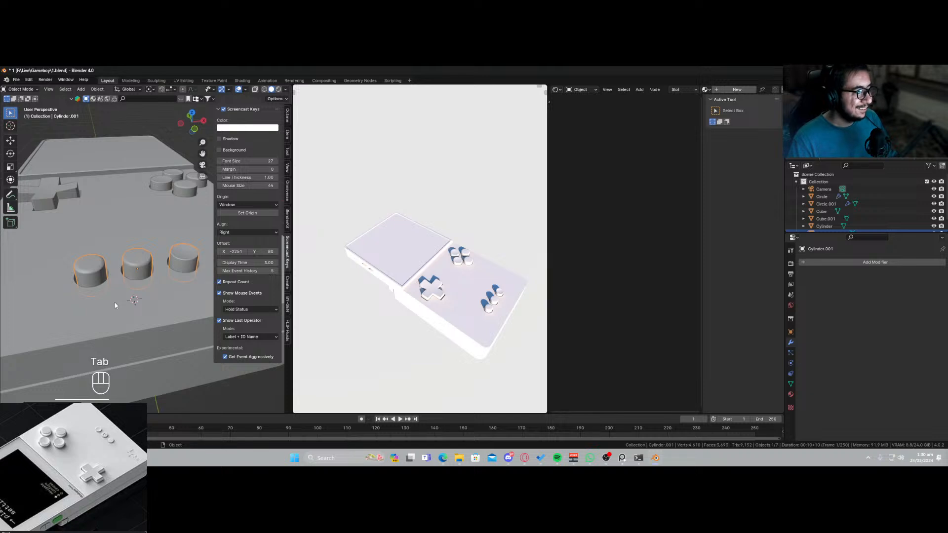
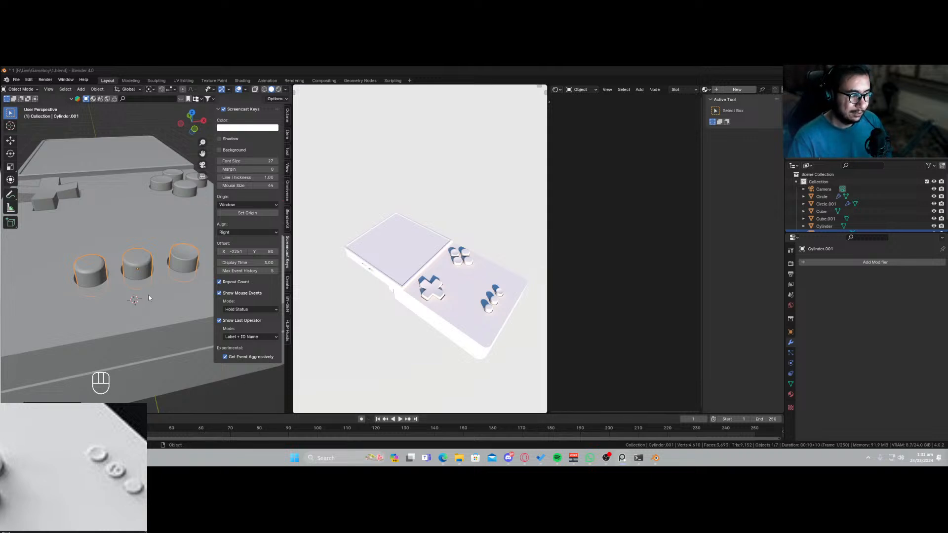
# Save the file and switch the camera-view viewport to Solid shading.
pyautogui.scroll(3, 133, 311)
pyautogui.moveTo(133, 311)
pyautogui.mouseDown(button='middle')
pyautogui.moveTo(152, 306)
pyautogui.moveTo(145, 315)
pyautogui.mouseUp(button='middle')
pyautogui.hotkey('ctrl', 's')
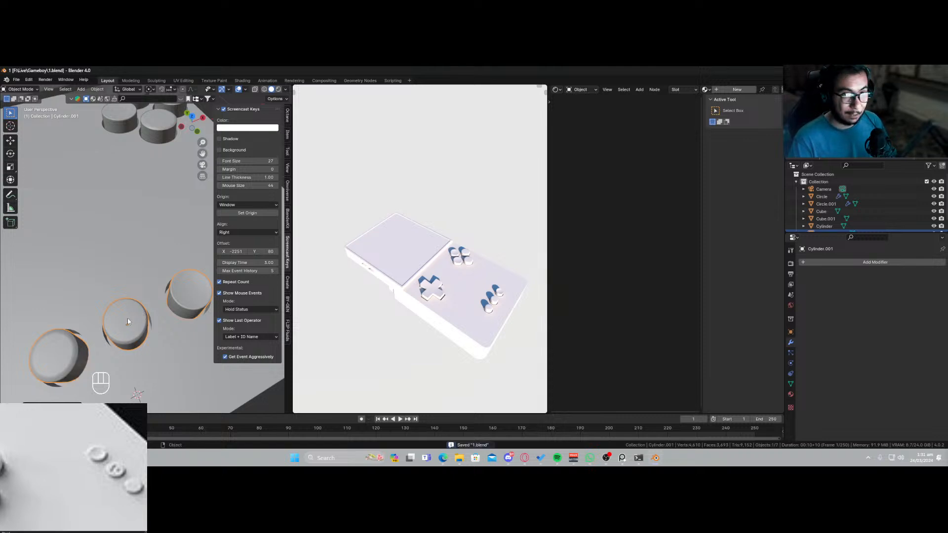
pyautogui.keyDown('shift'); pyautogui.moveTo(130, 322); pyautogui.dragTo(145, 314, button='middle'); pyautogui.keyUp('shift')
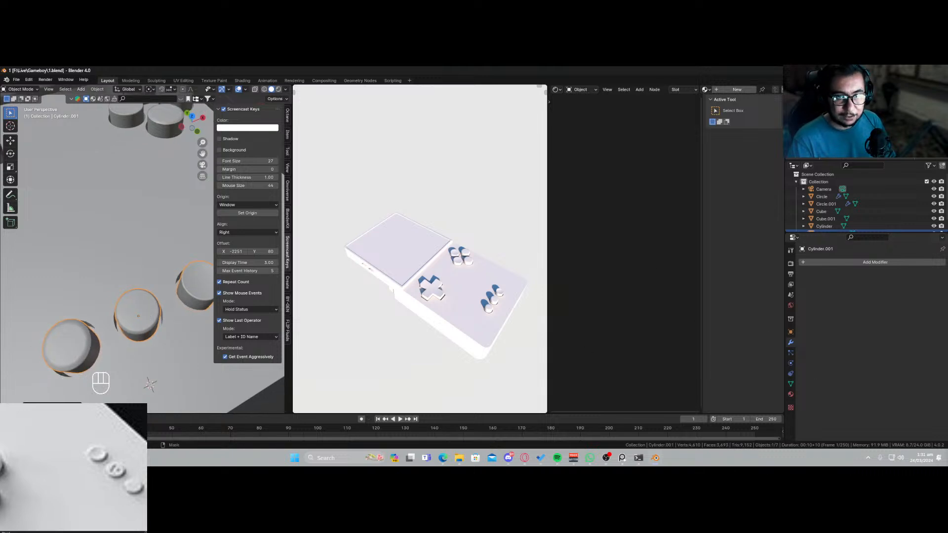
pyautogui.press('super+d')
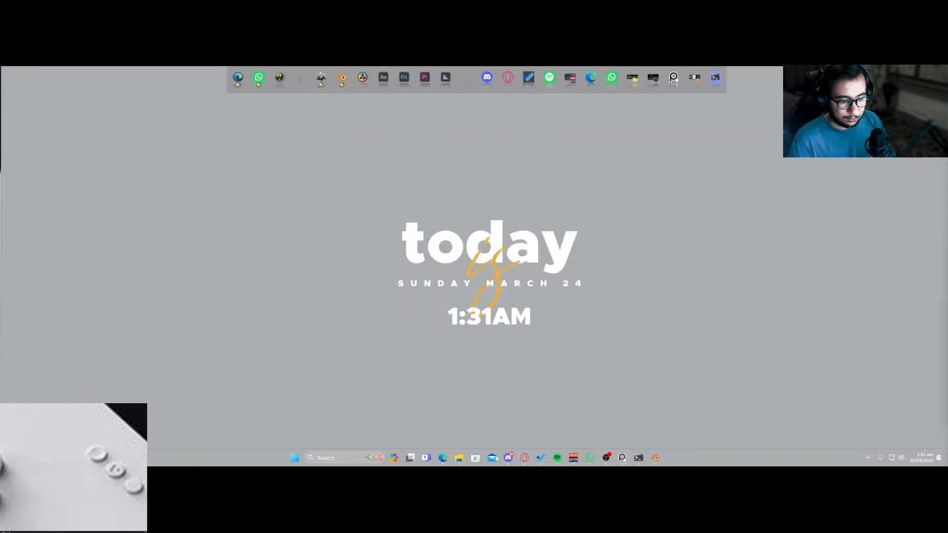
pyautogui.click(652, 458)
pyautogui.press('z')
pyautogui.click(622, 337)
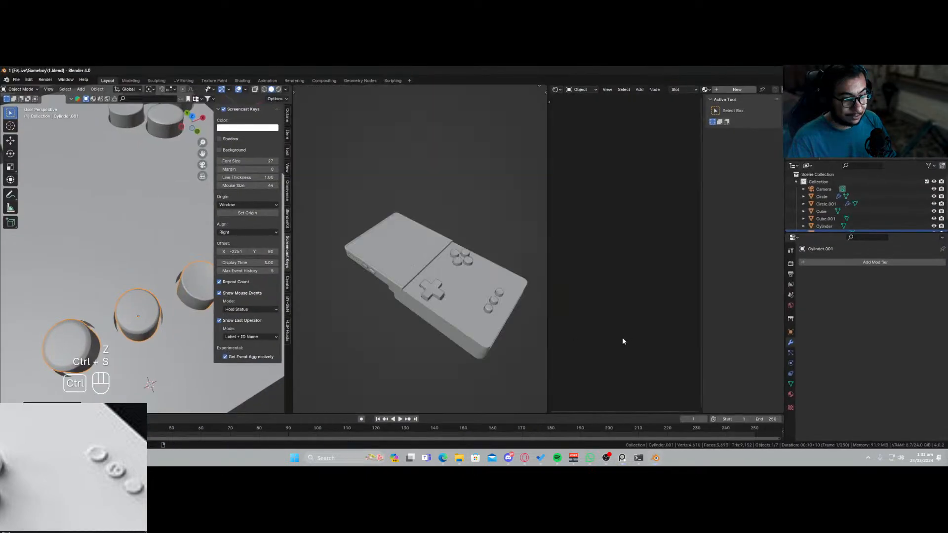
# Switch to Photoshop by launching it from the desktop and start opening an existing file.
pyautogui.press('super+d')
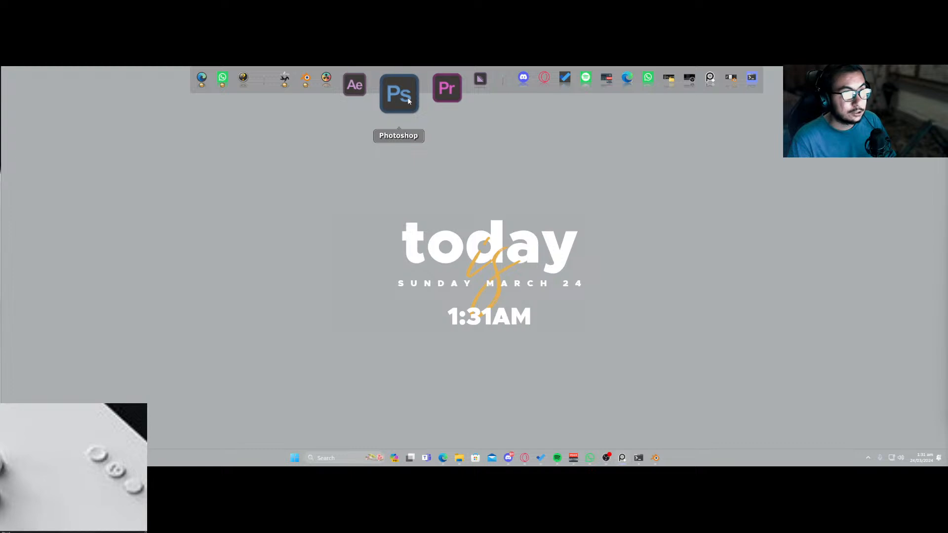
pyautogui.click(408, 102)
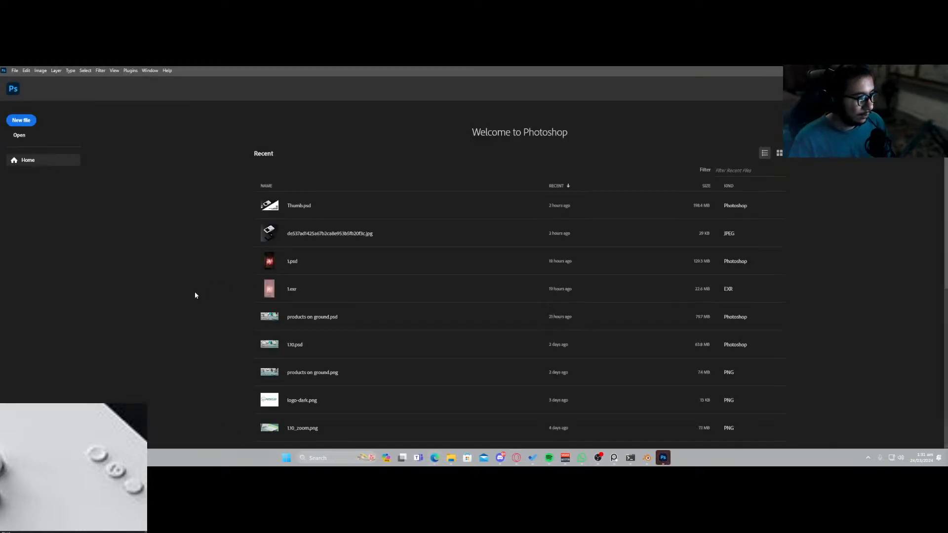
pyautogui.click(33, 138)
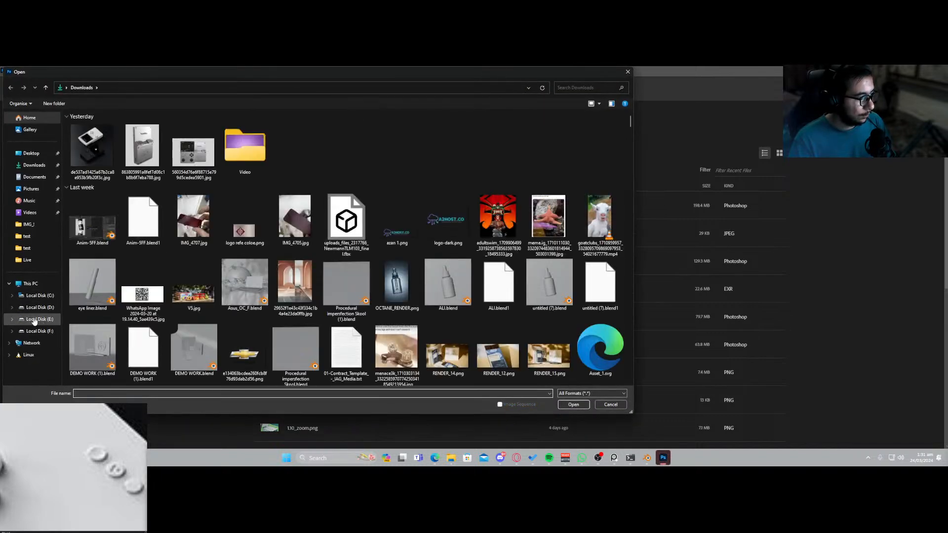
# Browse Local Disk (D:) for the PROJECTS folder and open it.
pyautogui.click(40, 307)
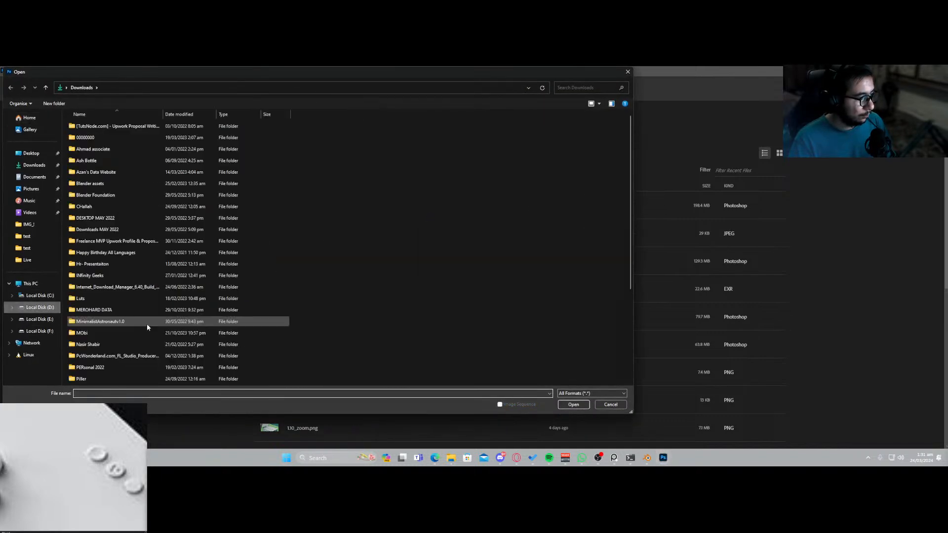
pyautogui.click(158, 253)
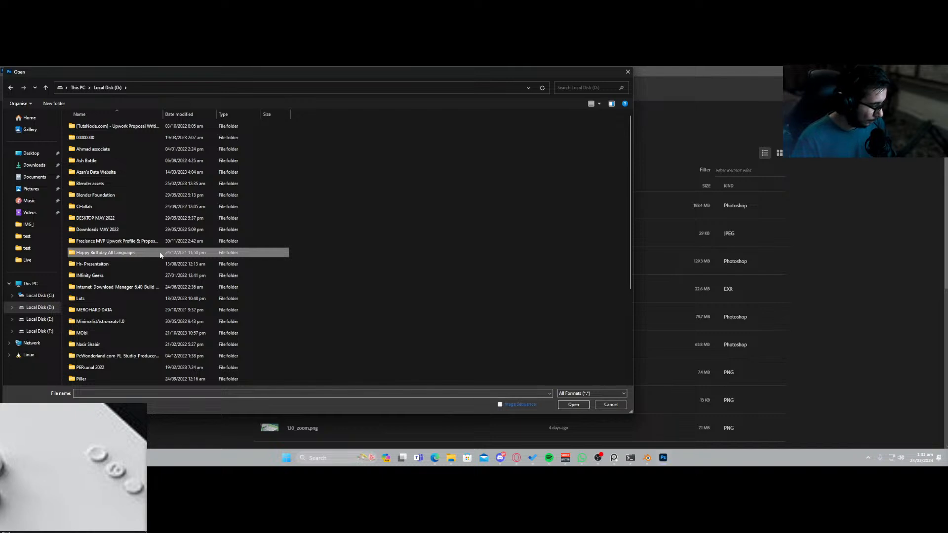
pyautogui.press('p')
pyautogui.press('p')
pyautogui.press('p')
pyautogui.press('p')
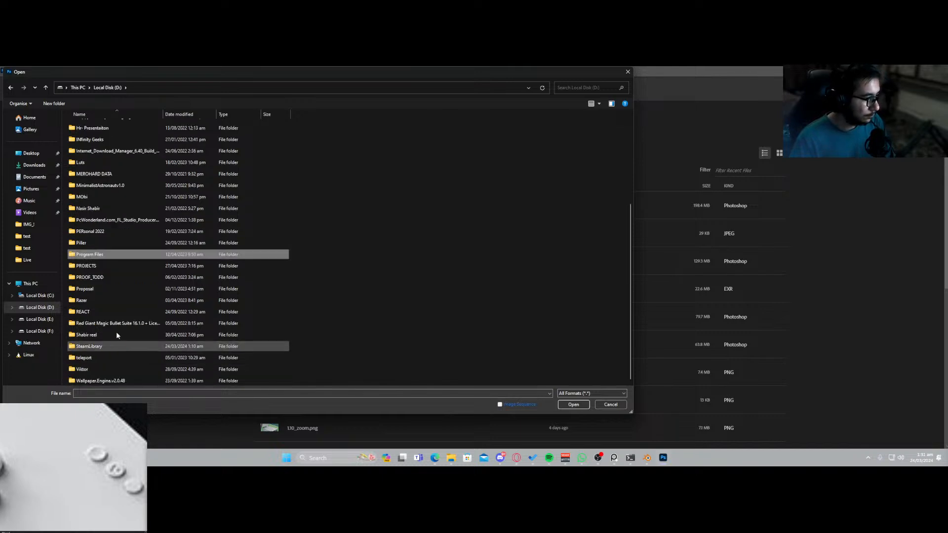
pyautogui.press('p')
pyautogui.press('p')
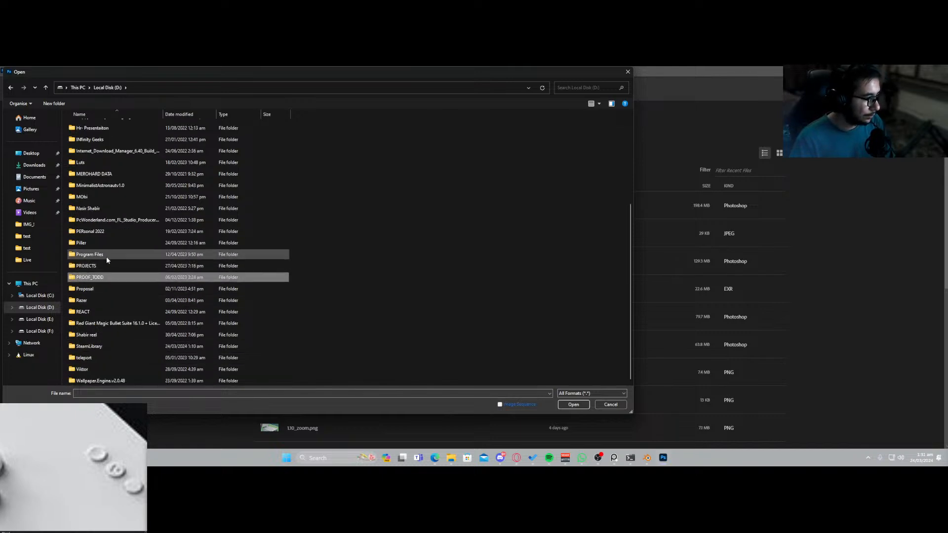
pyautogui.press('p')
pyautogui.press('p')
pyautogui.press('p')
pyautogui.press('p')
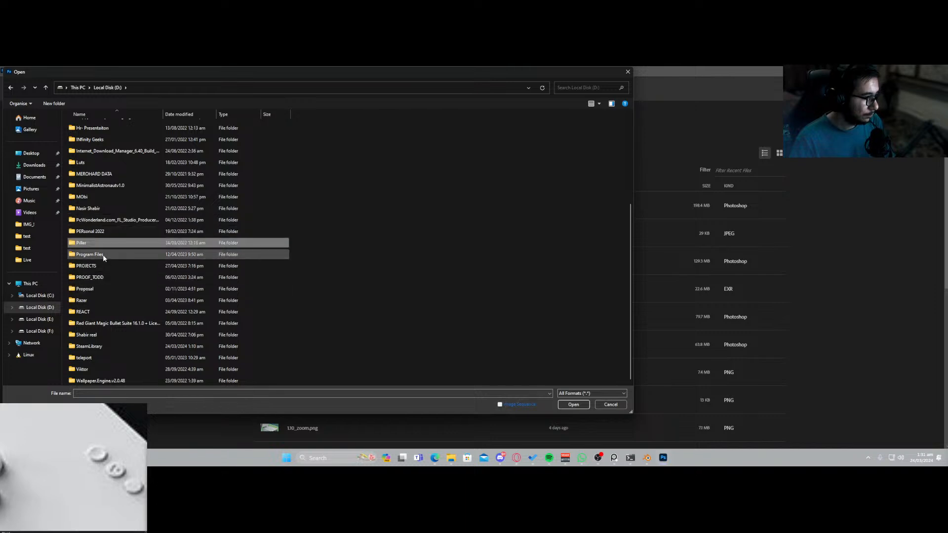
pyautogui.doubleClick(102, 266)
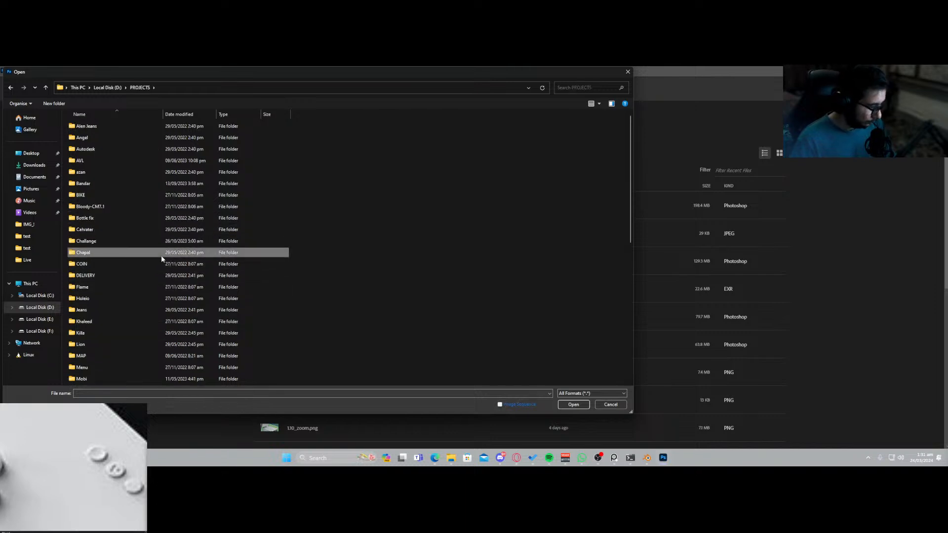
# Open the file 3.psd from the new concept logo folder.
pyautogui.press('n')
pyautogui.doubleClick(116, 125)
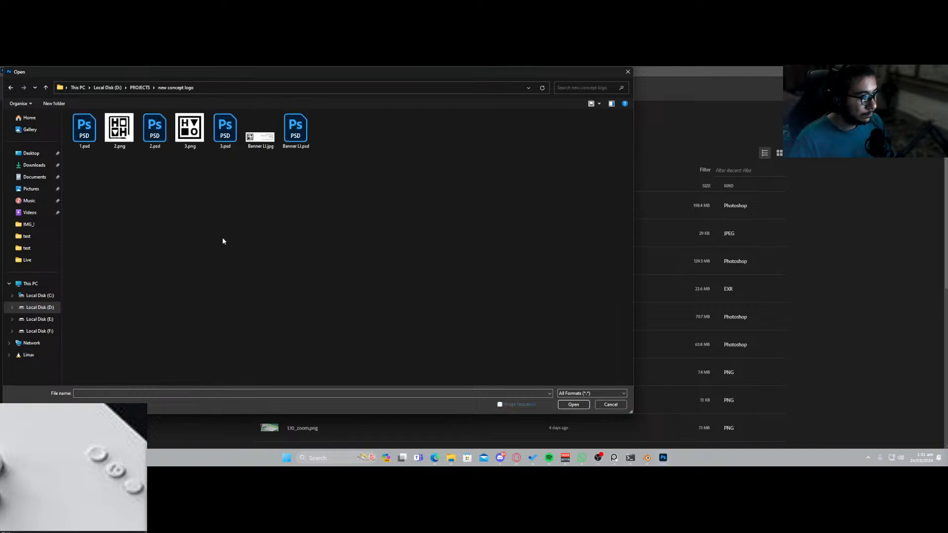
pyautogui.doubleClick(226, 136)
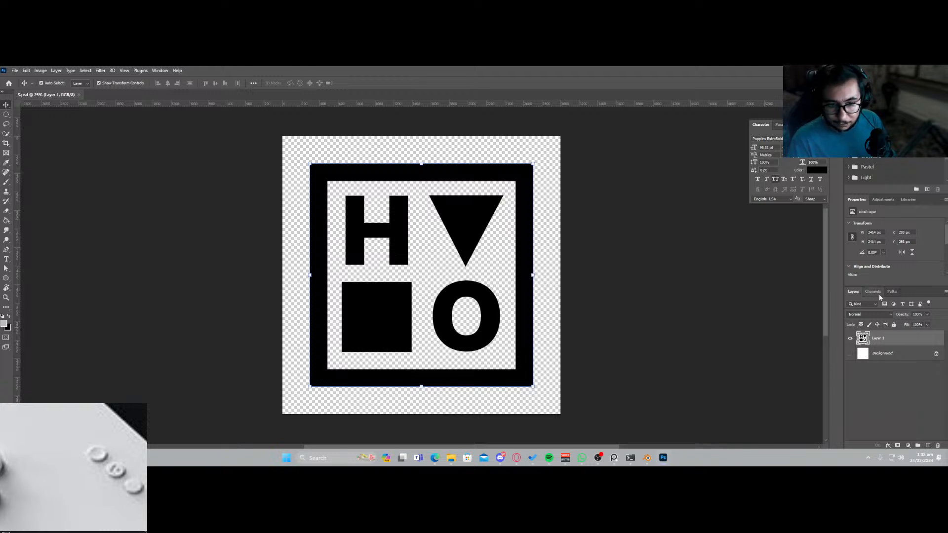
# Try to select the letter H of the logo with the Quick Selection tool.
pyautogui.click(894, 294)
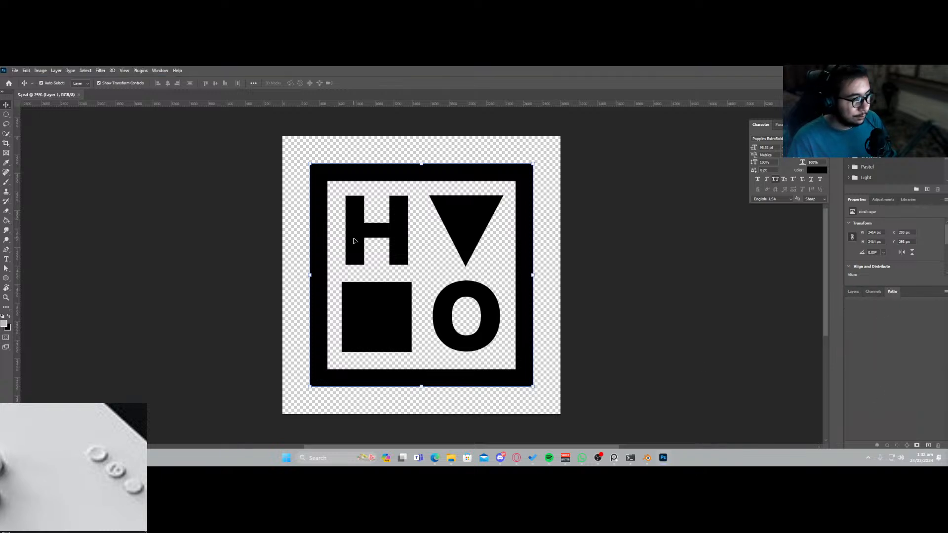
pyautogui.press('w')
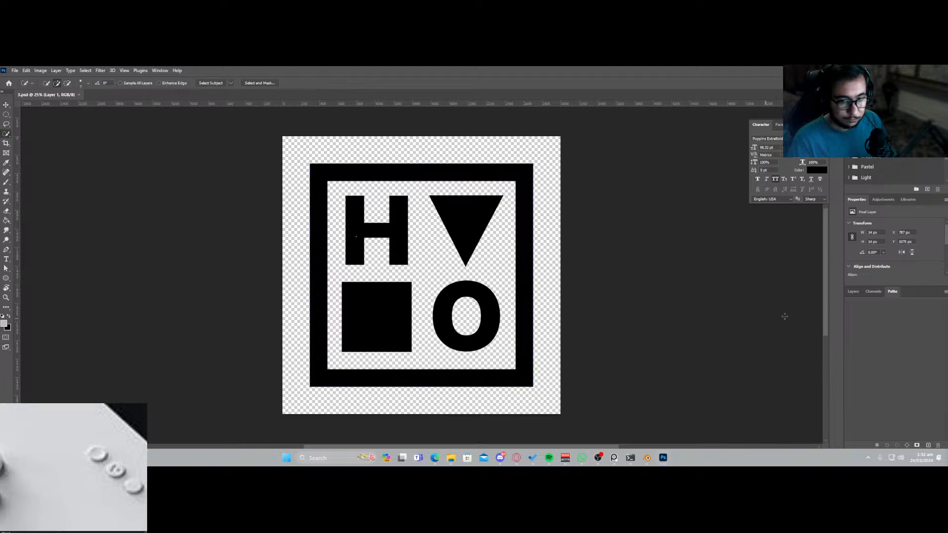
pyautogui.press('F7')
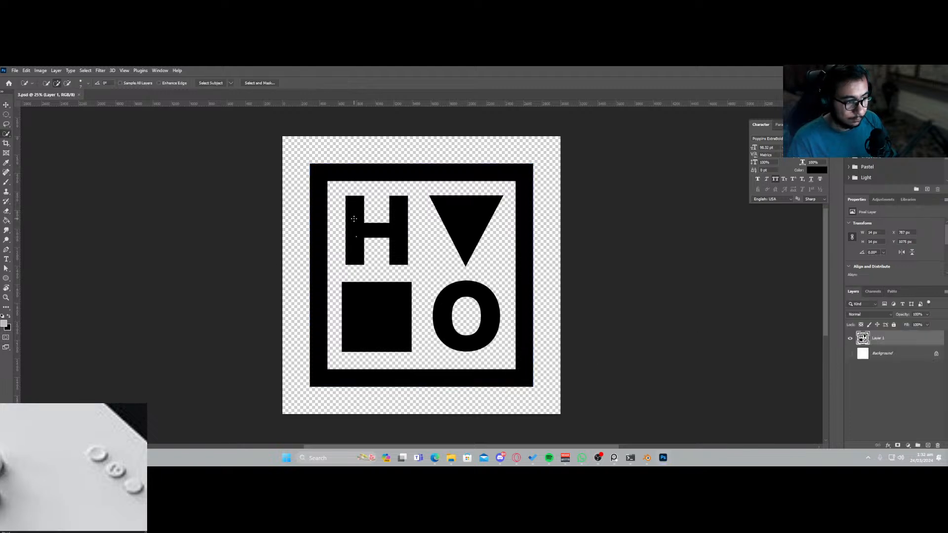
pyautogui.moveTo(354, 218); pyautogui.dragTo(355, 262)
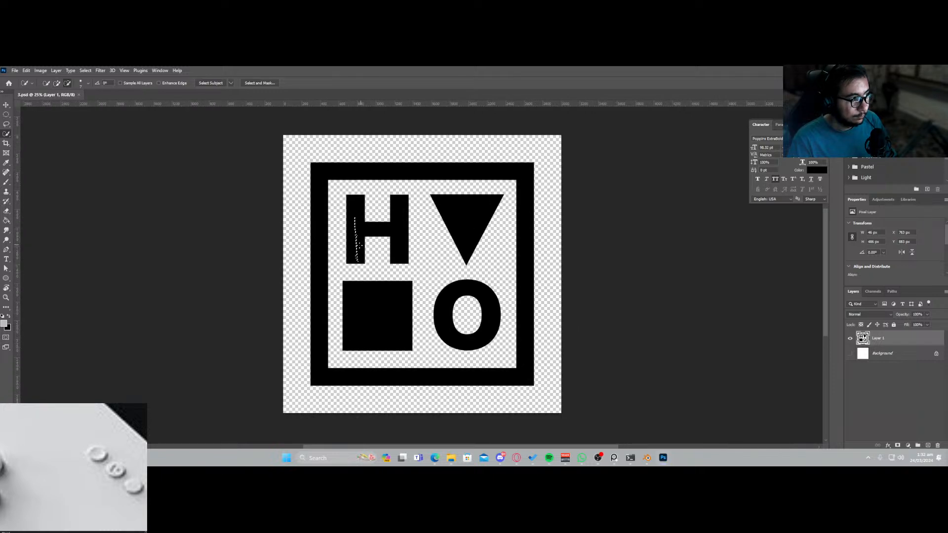
pyautogui.keyDown('alt'); pyautogui.scroll(2, 358, 249); pyautogui.keyUp('alt')
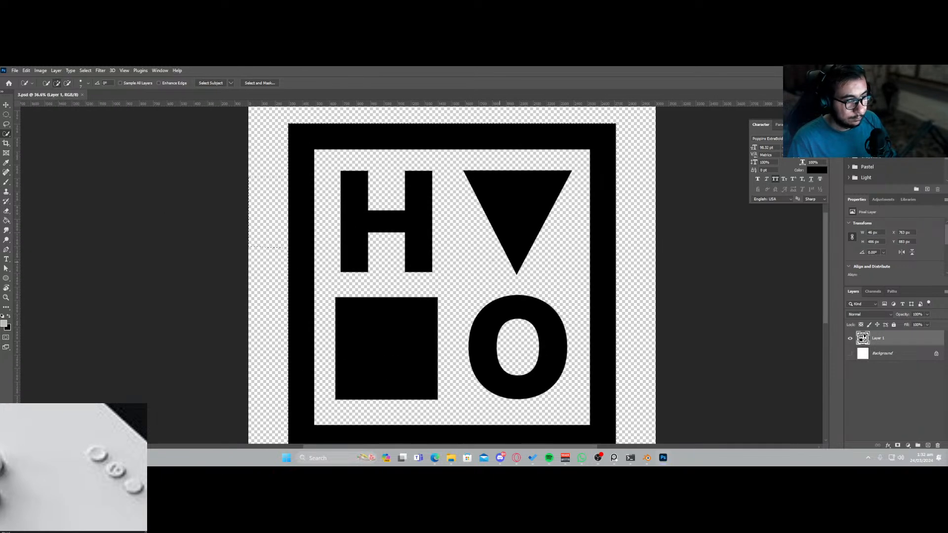
# Select all the black logo artwork on Layer 1 and make a work path from the selection.
pyautogui.moveTo(500, 262); pyautogui.dragTo(366, 247)
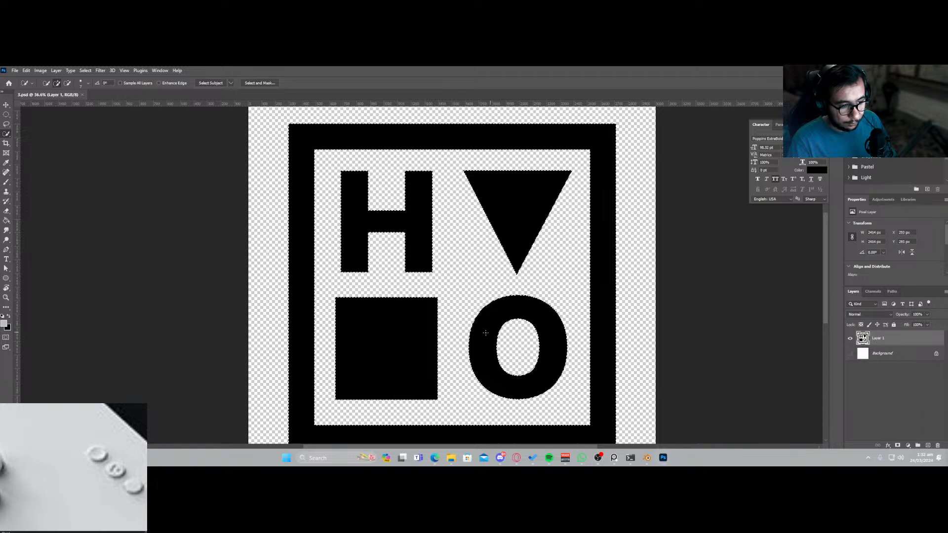
pyautogui.keyDown('alt'); pyautogui.scroll(-1, 487, 331); pyautogui.keyUp('alt')
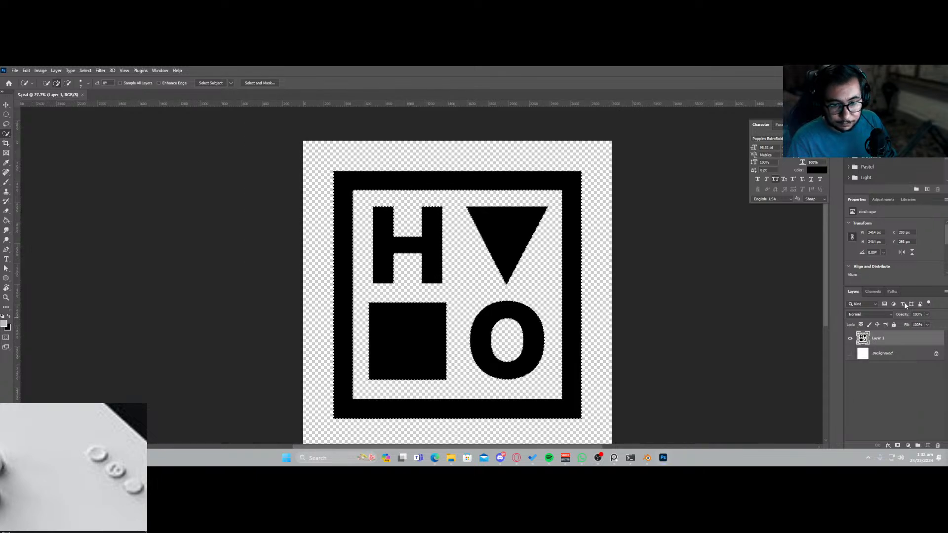
pyautogui.click(892, 291)
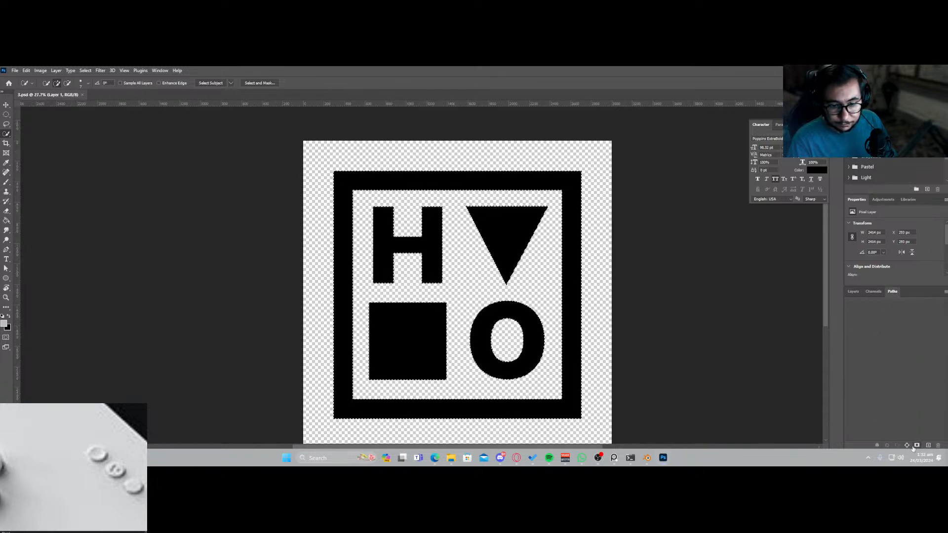
pyautogui.click(908, 446)
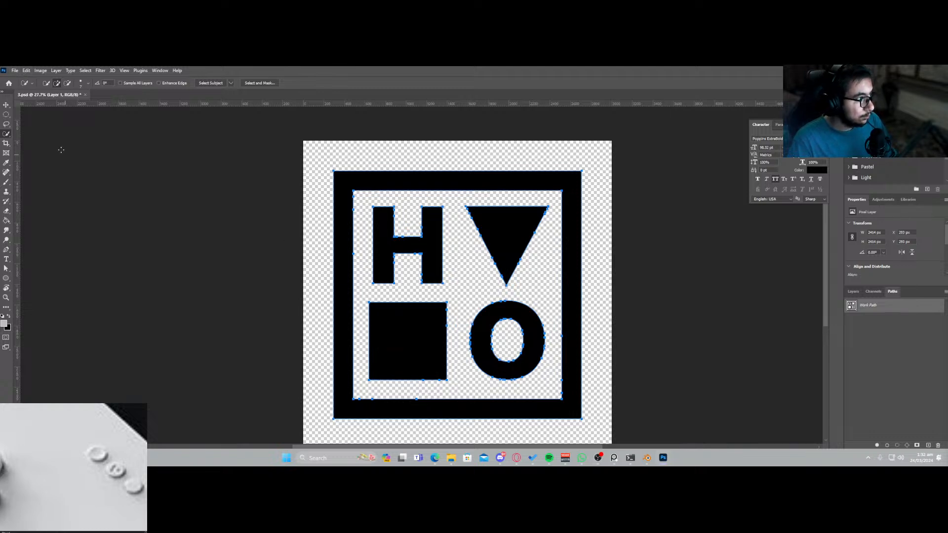
pyautogui.click(15, 70)
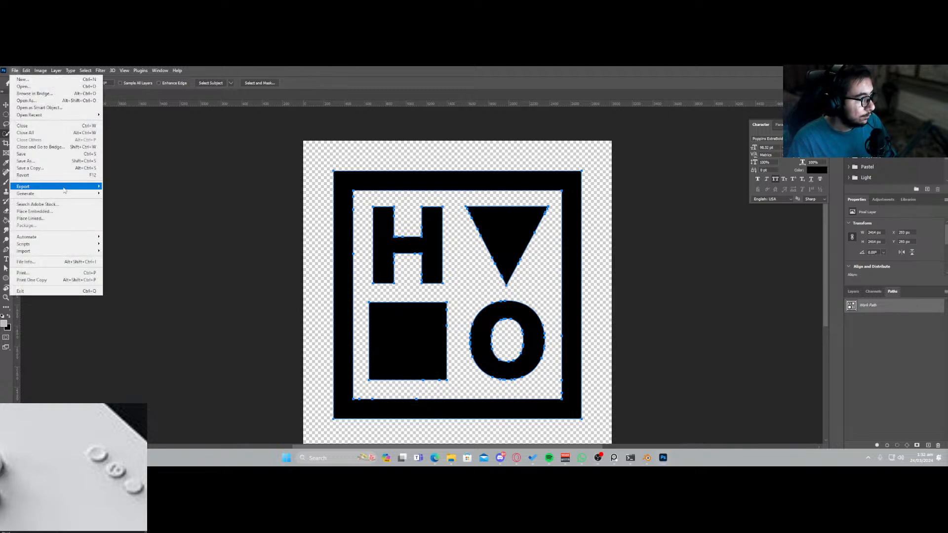
pyautogui.moveTo(65, 190)
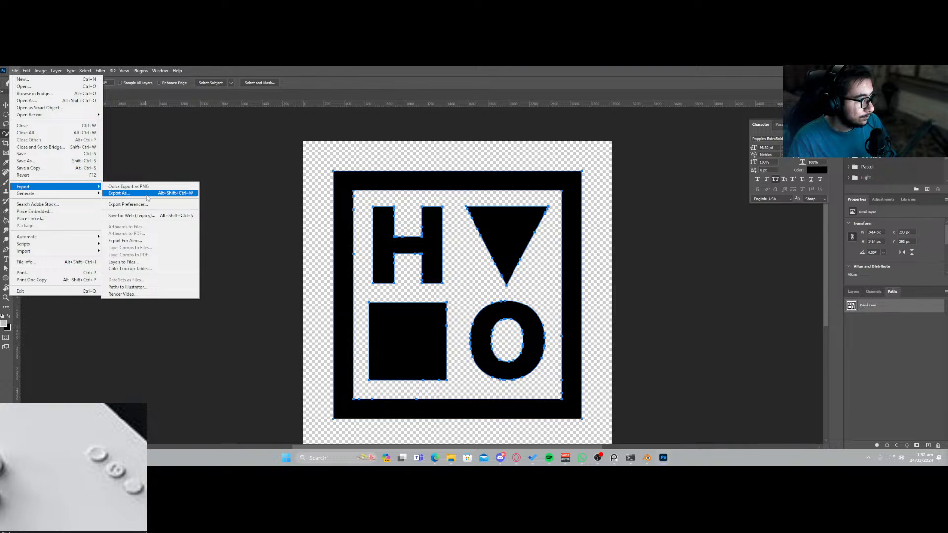
pyautogui.click(147, 197)
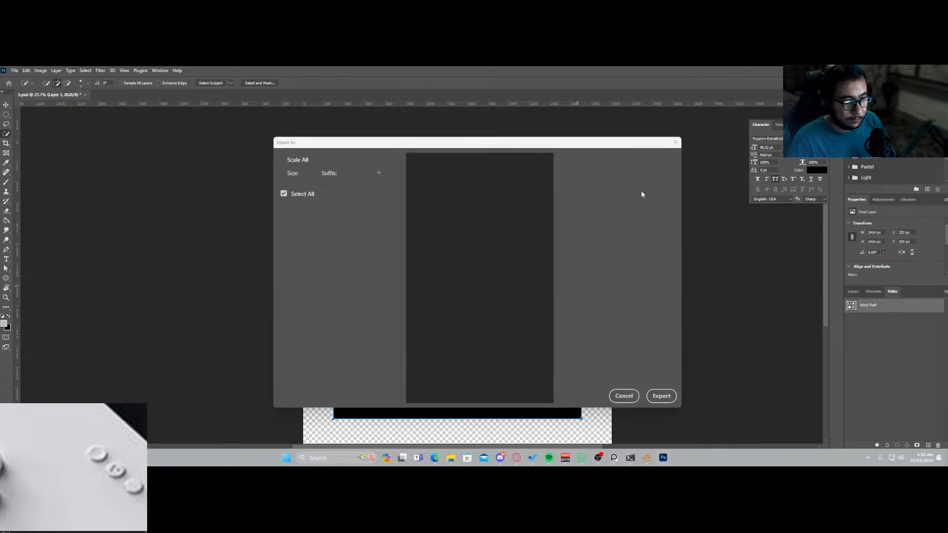
pyautogui.click(626, 174)
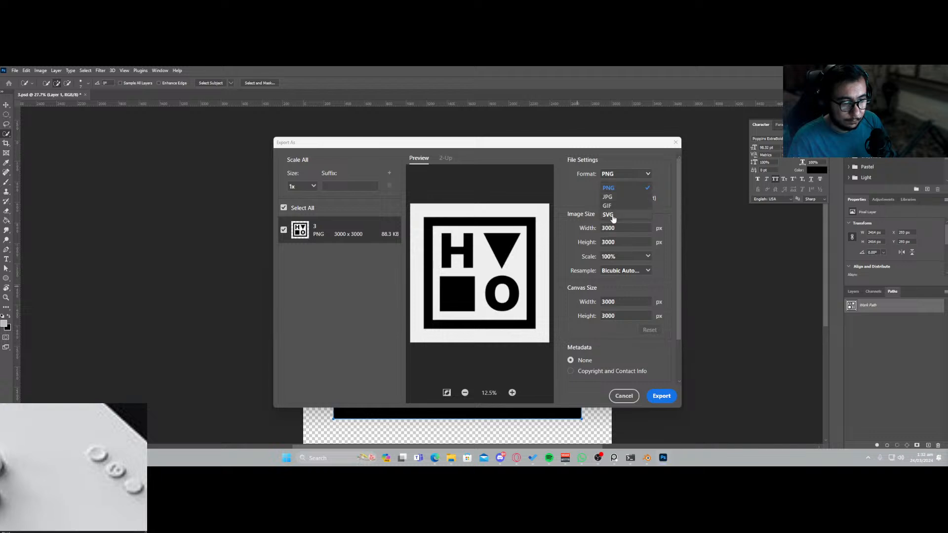
pyautogui.click(612, 215)
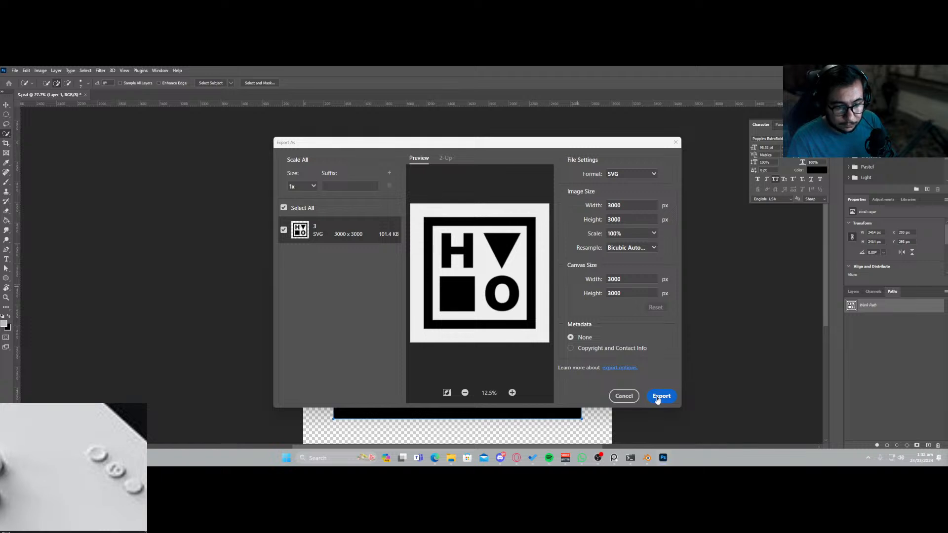
pyautogui.click(658, 399)
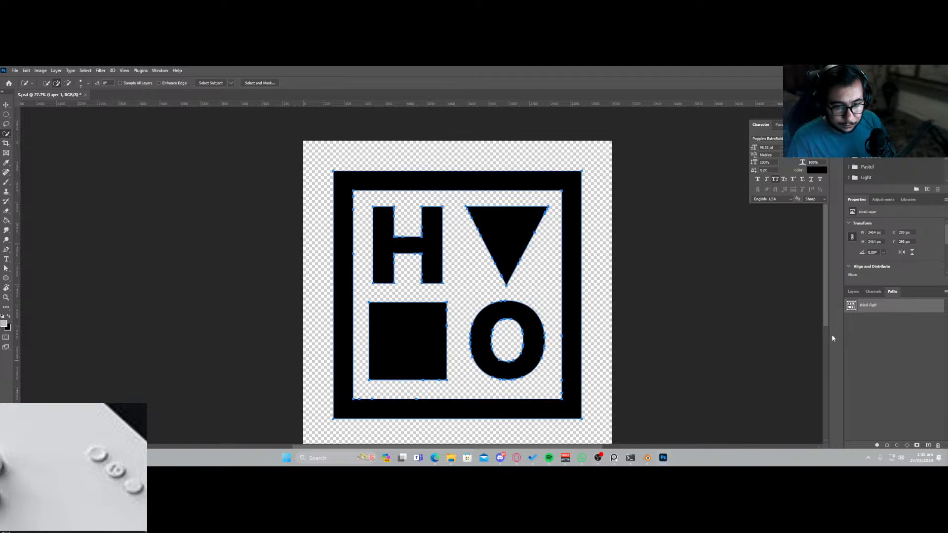
# Unlock the white Background layer and delete it along with the old work path, keeping only Layer 1 visible.
pyautogui.click(850, 293)
pyautogui.click(850, 339)
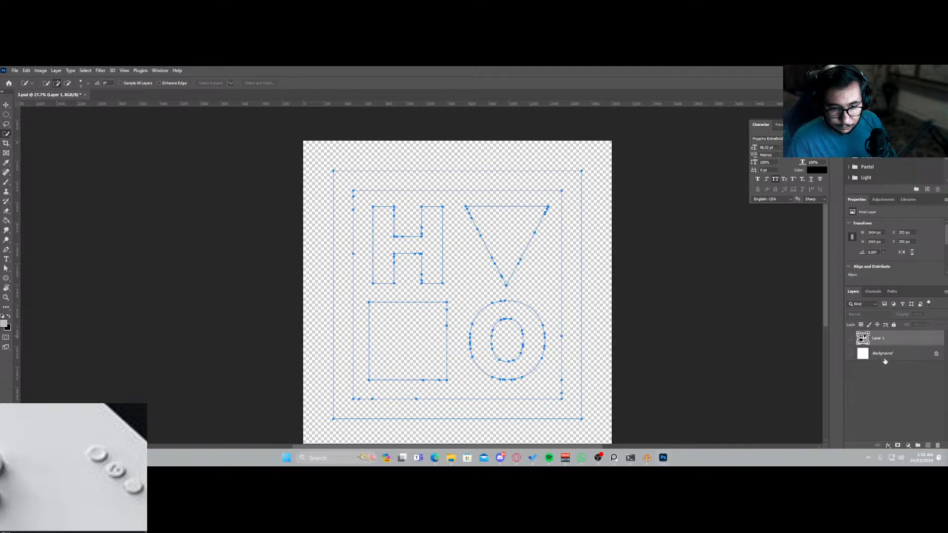
pyautogui.click(936, 354)
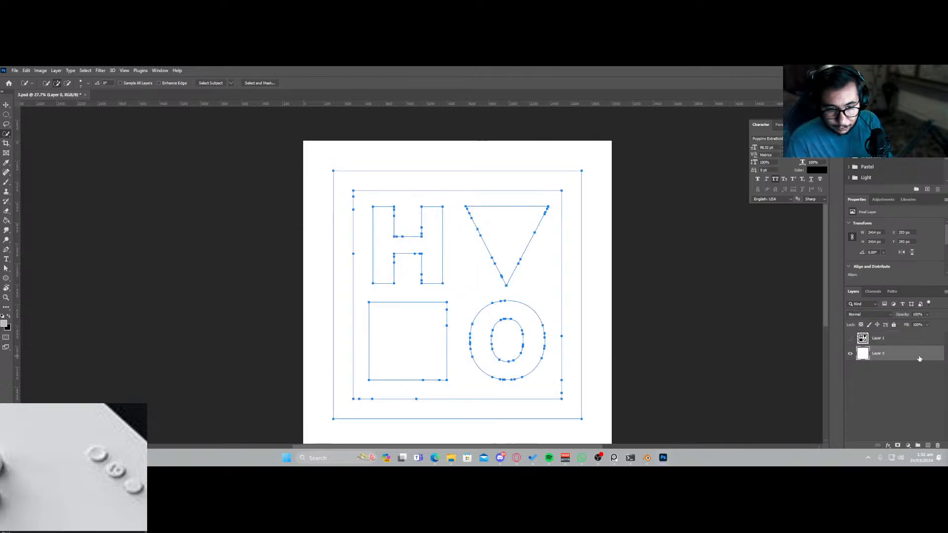
pyautogui.click(851, 353)
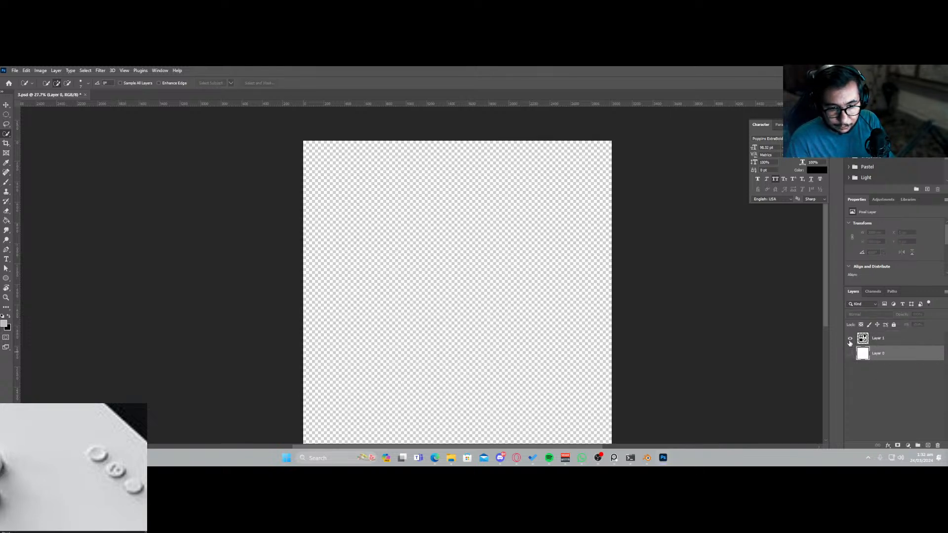
pyautogui.click(850, 339)
pyautogui.press('Delete')
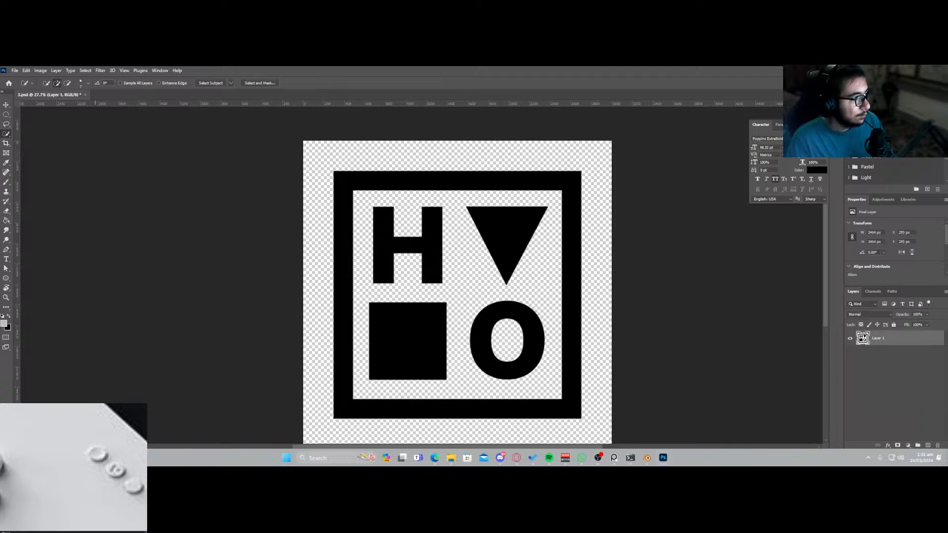
# Reselect the black logo artwork on Layer 1 with the Quick Selection tool and make a new work path from it.
pyautogui.click(892, 292)
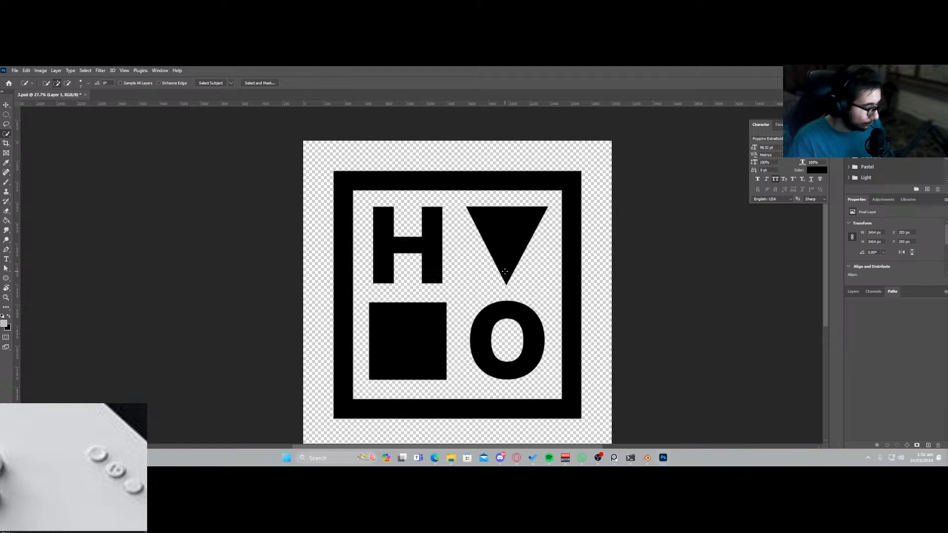
pyautogui.press('v')
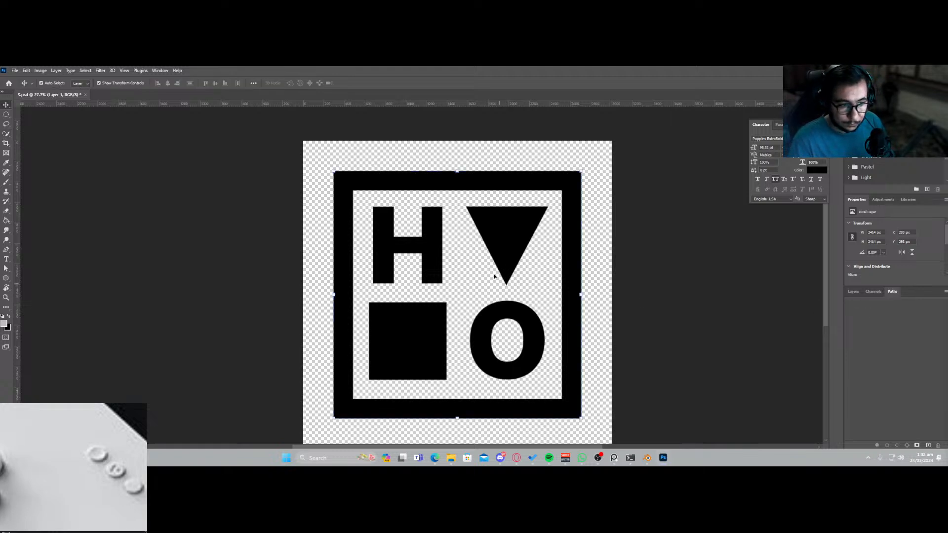
pyautogui.press('w')
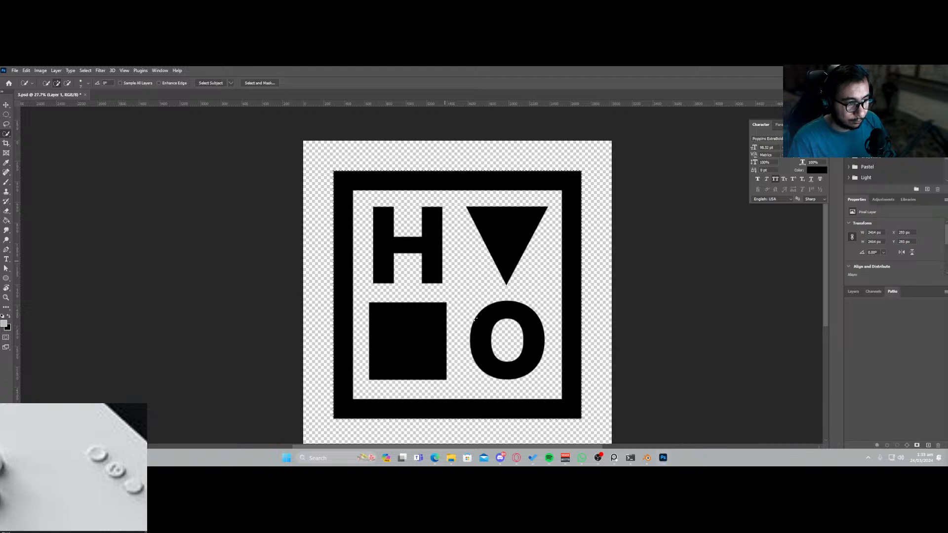
pyautogui.click(476, 320)
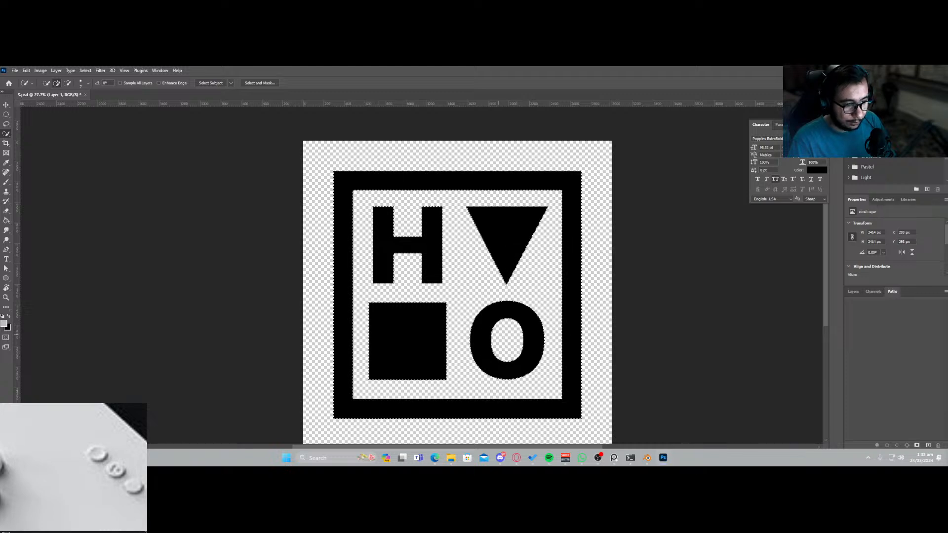
pyautogui.click(916, 446)
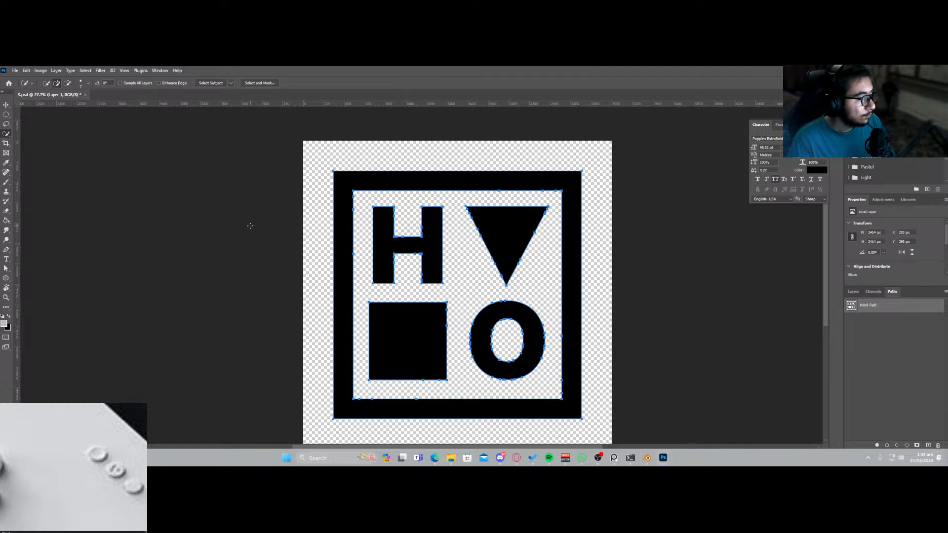
# Start exporting the logo with the file format set to SVG.
pyautogui.hotkey('ctrl', 'alt', 'shift', 'w')
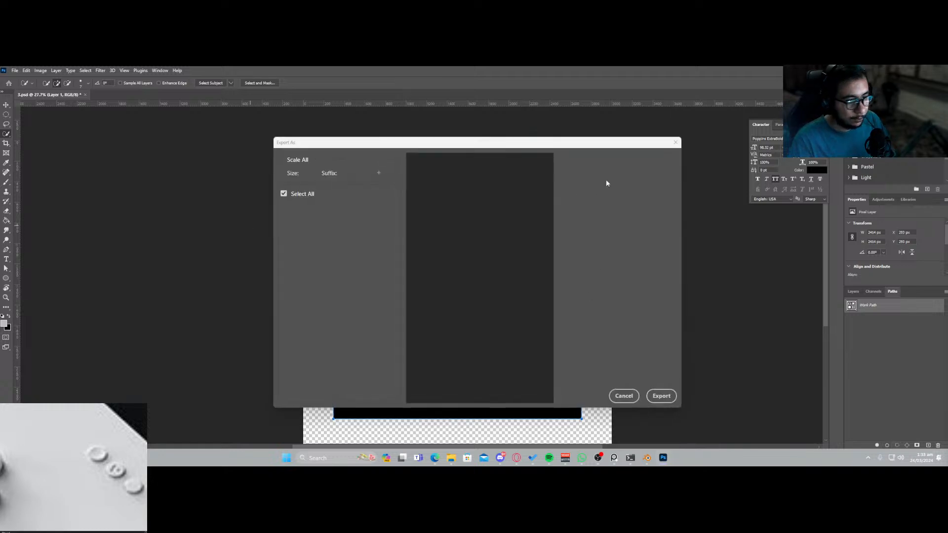
pyautogui.click(624, 175)
pyautogui.click(621, 214)
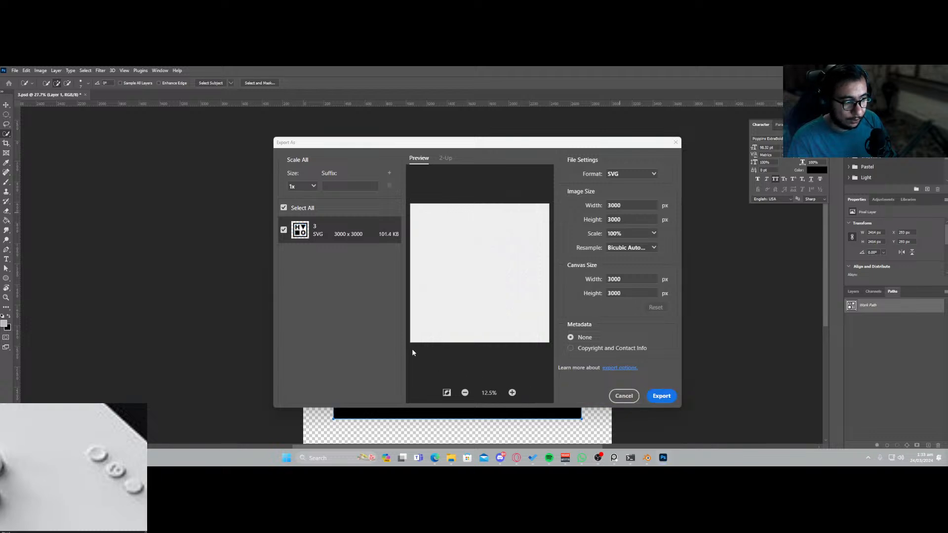
pyautogui.click(661, 396)
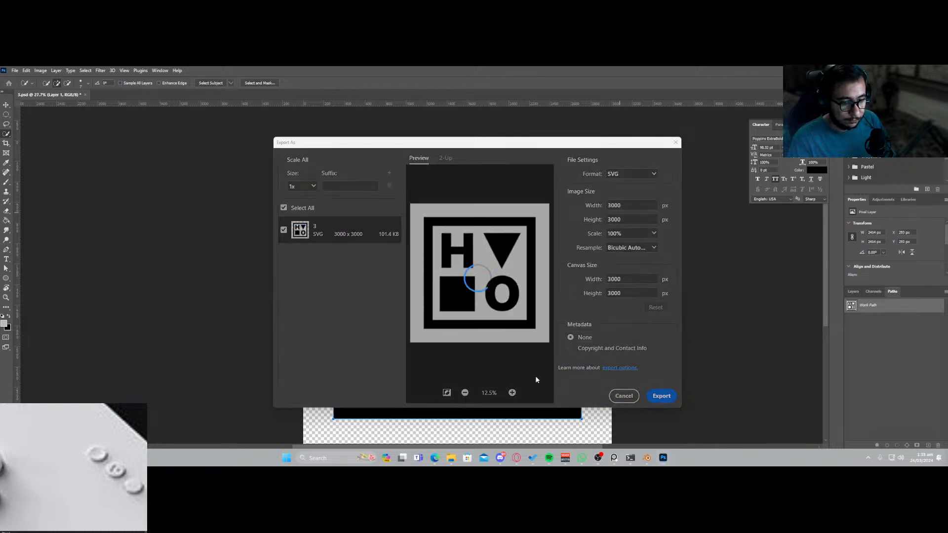
# Save the exported file as Logo.svg in the Gameboy folder inside Live on Local Disk (F:).
pyautogui.click(42, 332)
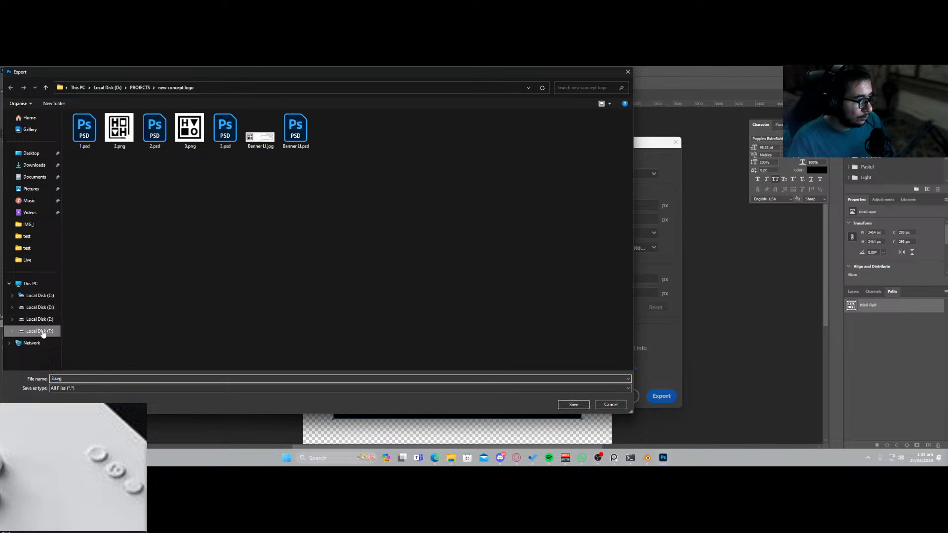
pyautogui.click(30, 260)
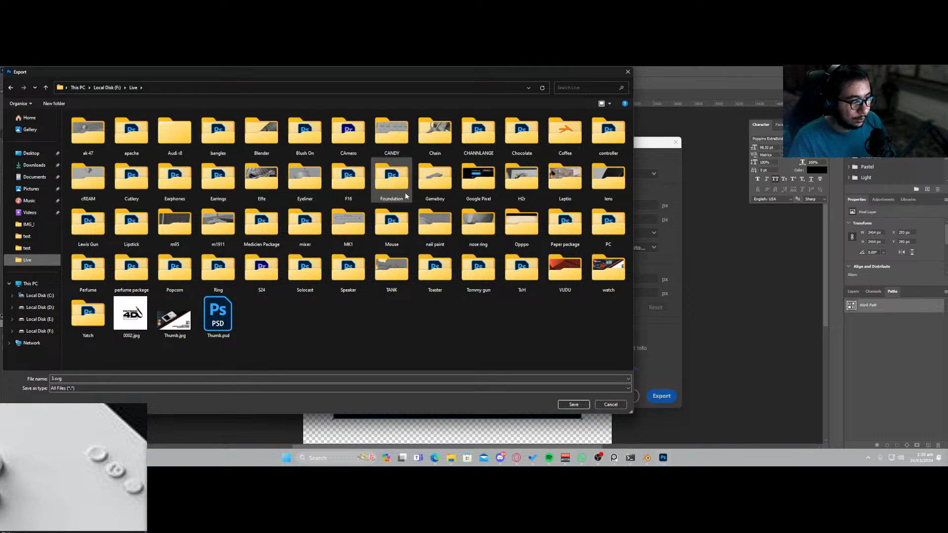
pyautogui.click(434, 191)
pyautogui.doubleClick(434, 190)
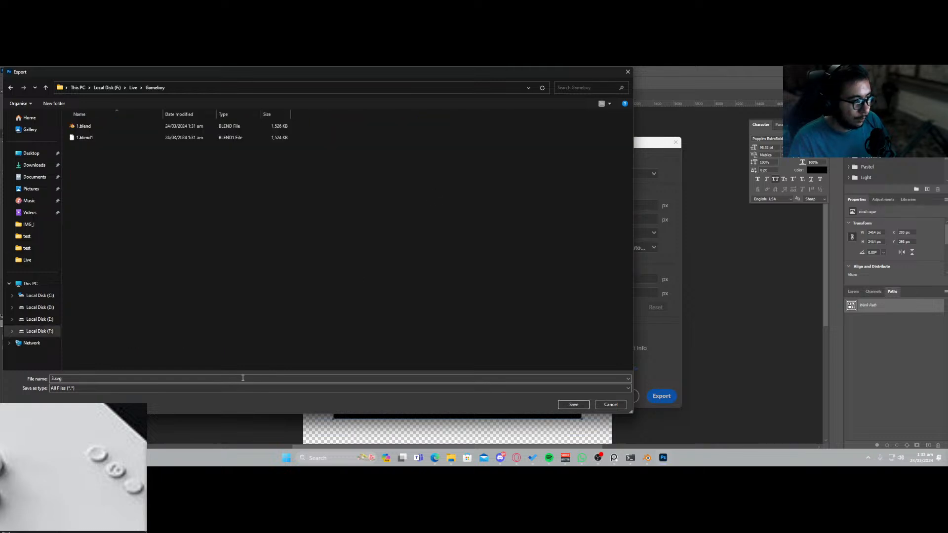
pyautogui.click(207, 379)
pyautogui.press('Return')
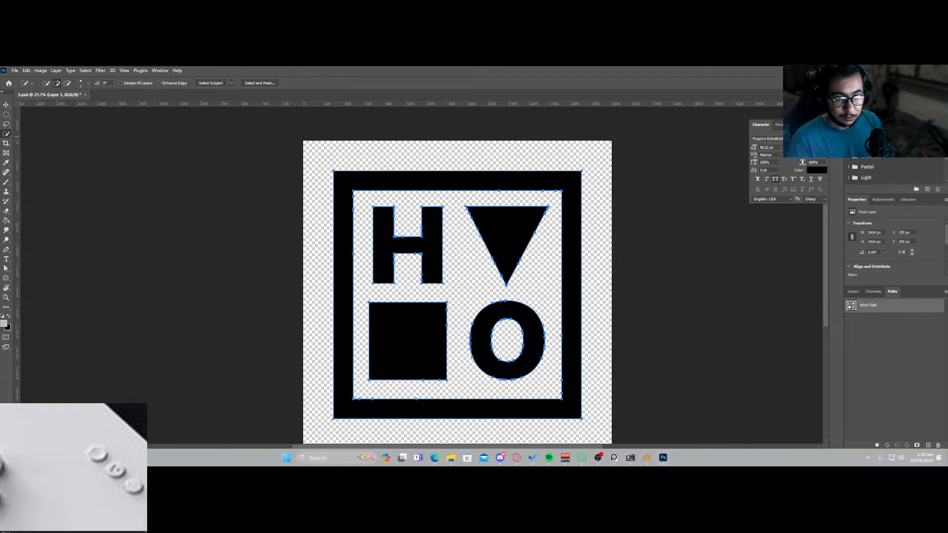
# Quit Photoshop without saving the changes to 3.psd and switch to Blender.
pyautogui.hotkey('ctrl', 'q')
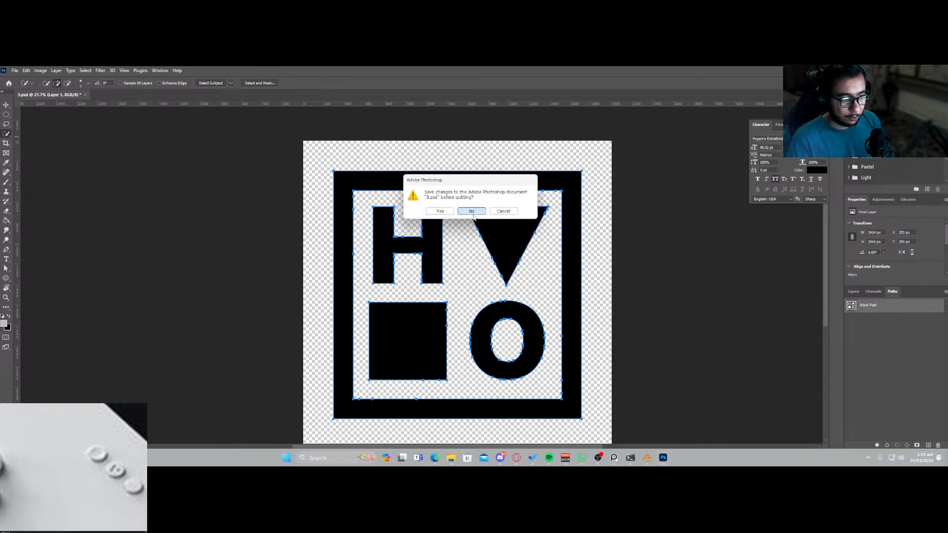
pyautogui.click(470, 210)
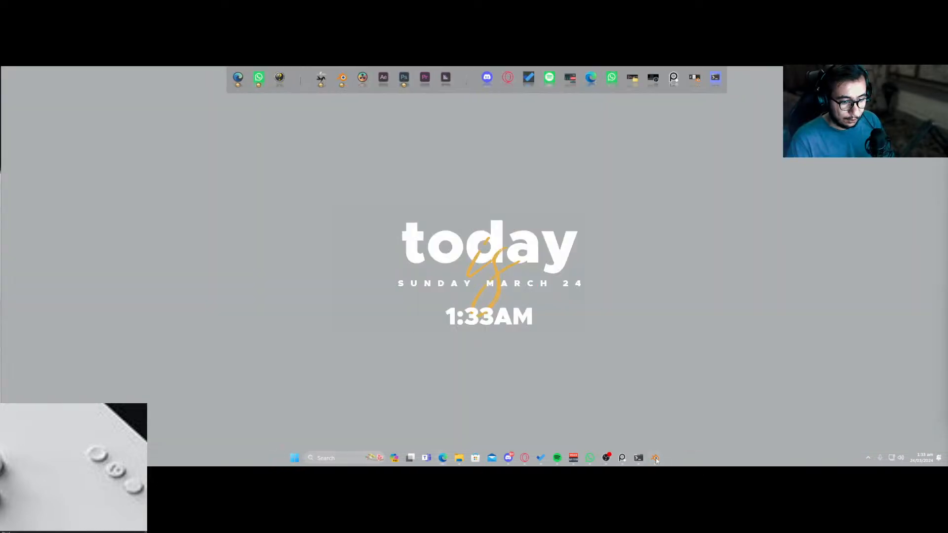
pyautogui.click(654, 459)
# Place the 3D cursor on the middle of the three small round buttons.
pyautogui.scroll(-3, 156, 299)
pyautogui.scroll(-1, 156, 298)
pyautogui.keyDown('shift'); pyautogui.rightClick(143, 279); pyautogui.keyUp('shift')
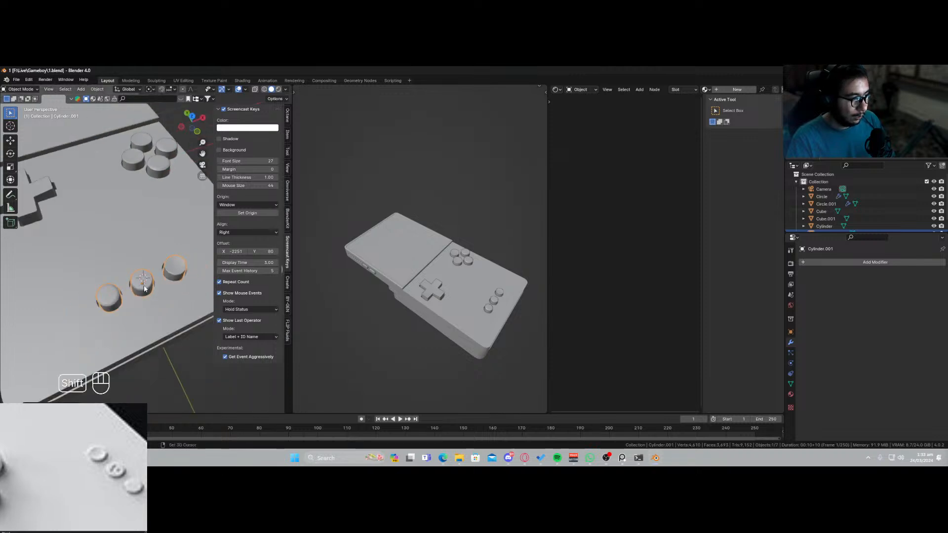
pyautogui.hotkey('shift', 'a')
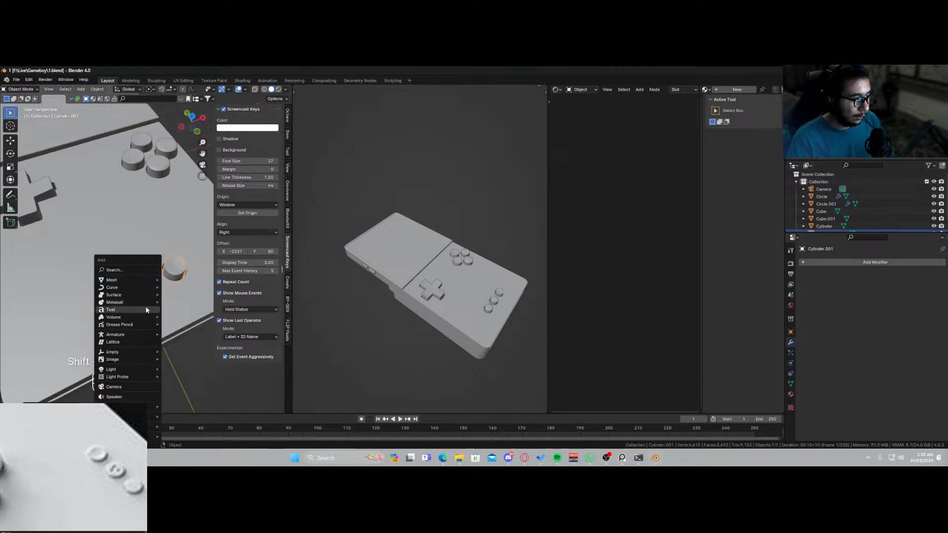
# Import Logo.svg from the Gameboy folder as a Scalable Vector Graphics file.
pyautogui.moveTo(53, 184)
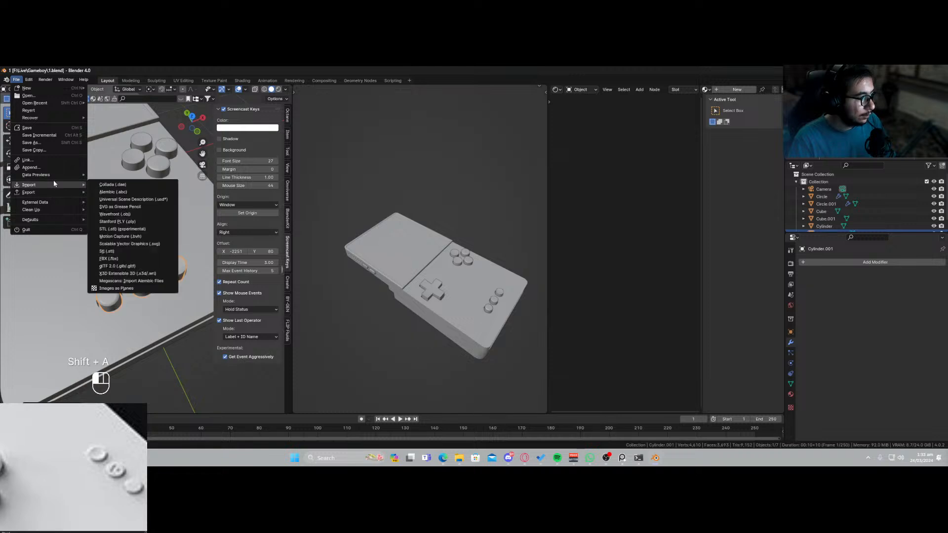
pyautogui.click(129, 244)
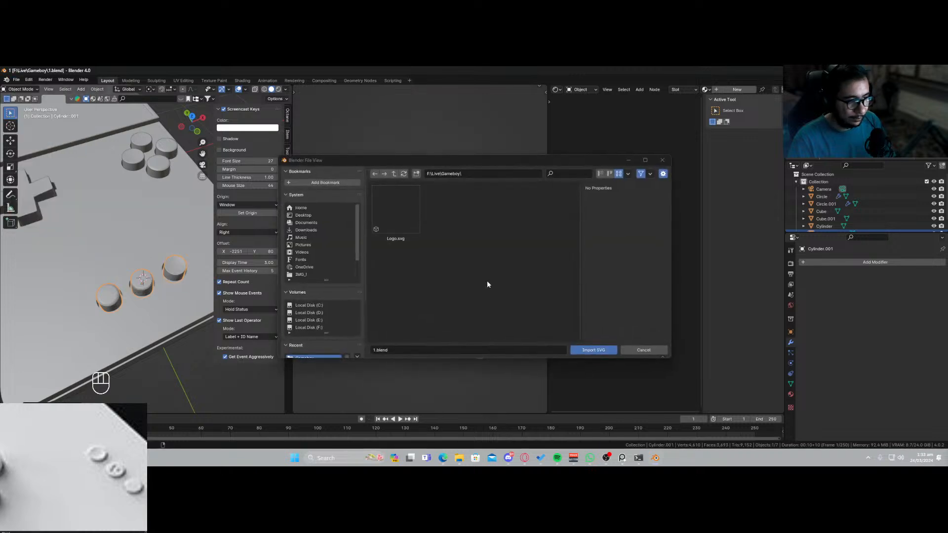
pyautogui.click(399, 215)
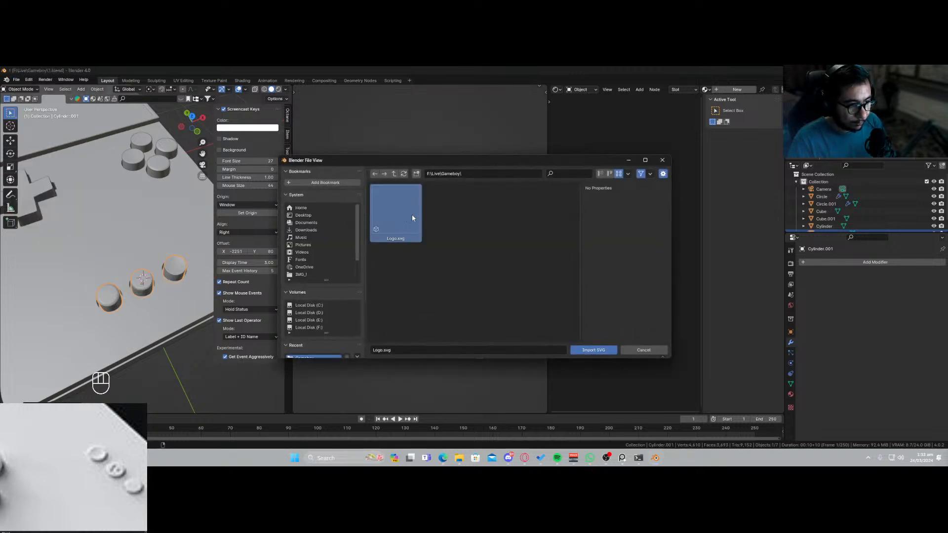
pyautogui.doubleClick(412, 217)
# Inspect the imported Logo.svg collection and the console model for the logo's geometry, excluding and re-including the collection.
pyautogui.scroll(-5, 157, 291)
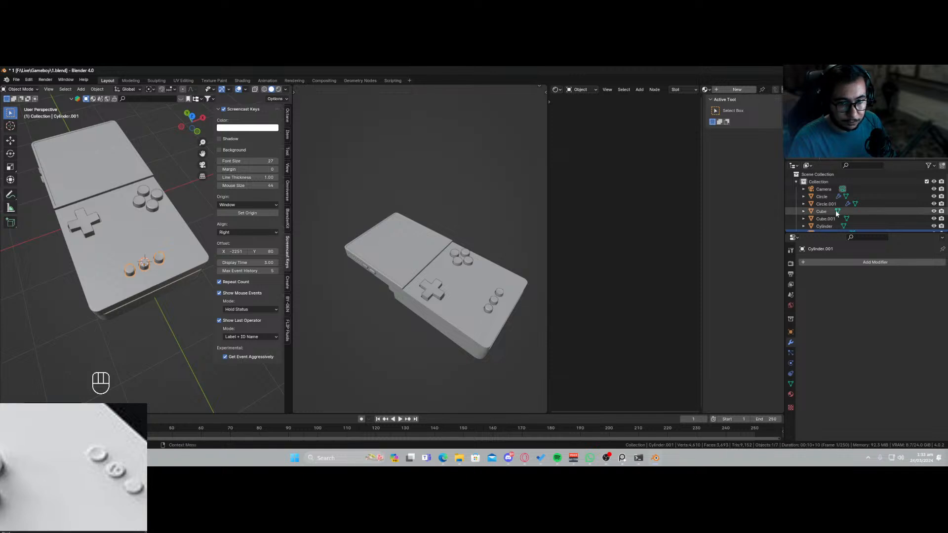
pyautogui.scroll(-2, 812, 223)
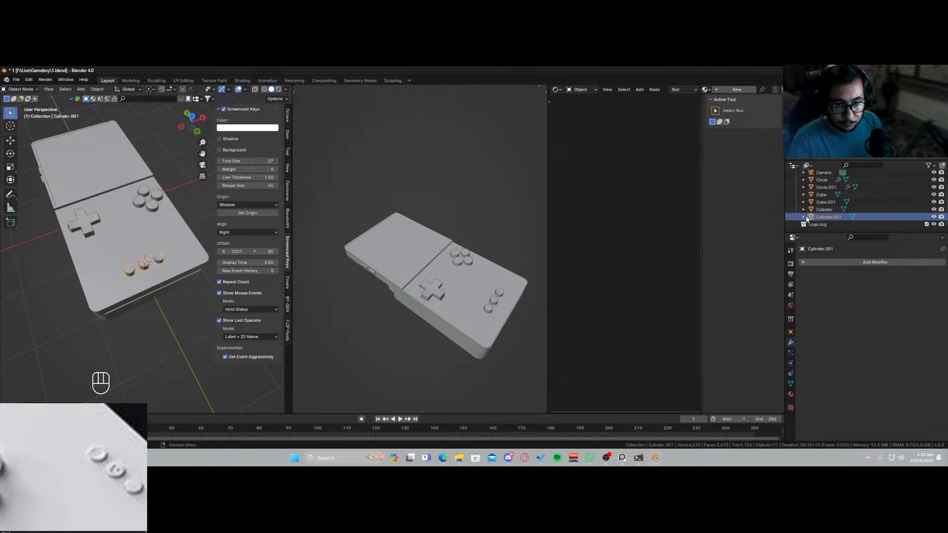
pyautogui.scroll(2, 834, 220)
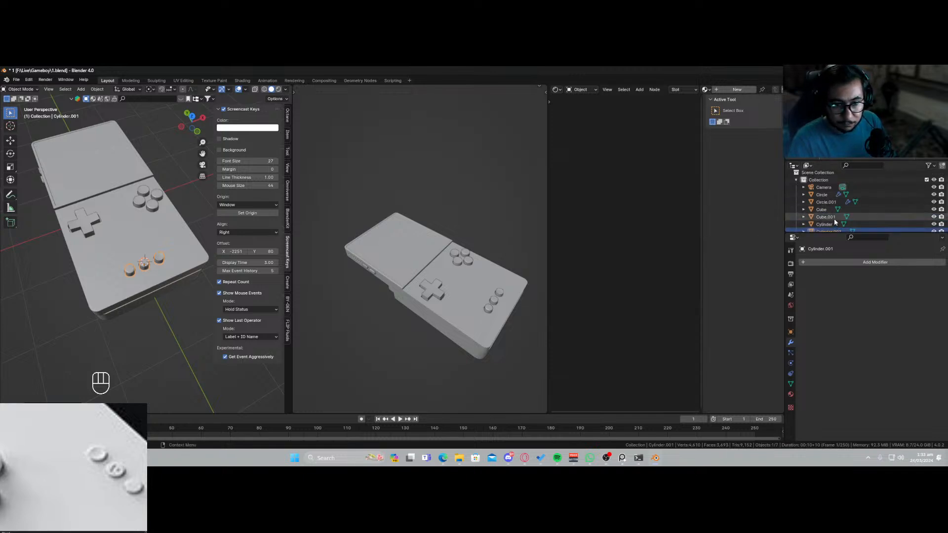
pyautogui.scroll(-2, 834, 222)
pyautogui.click(817, 225)
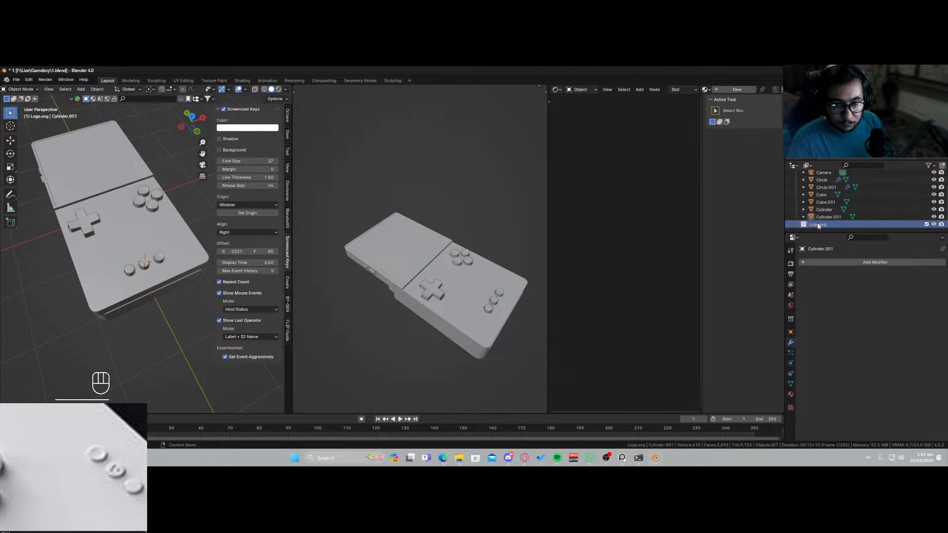
pyautogui.click(927, 225)
pyautogui.click(927, 225)
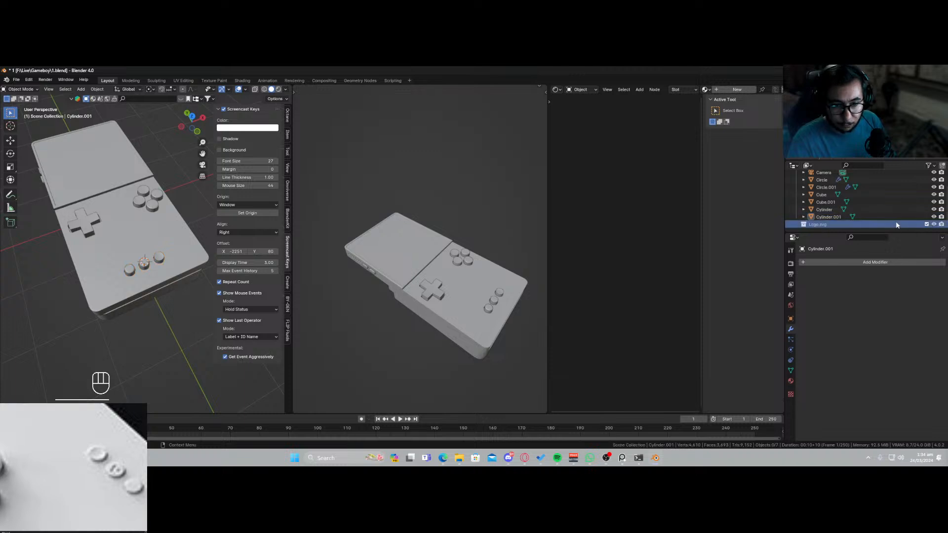
pyautogui.click(864, 225)
pyautogui.scroll(-3, 150, 272)
pyautogui.scroll(5, 150, 271)
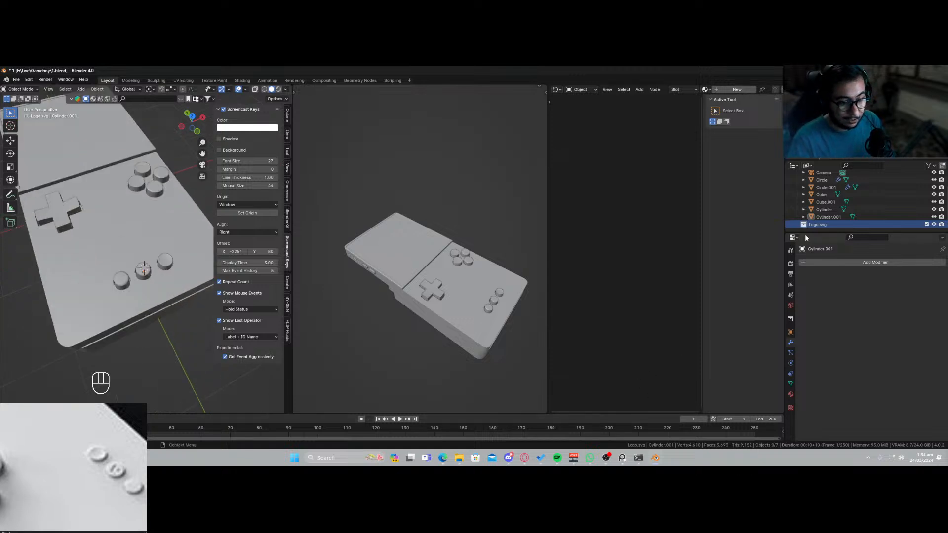
# Switch to Photoshop and reopen the recent file 3.psd.
pyautogui.press('super+d')
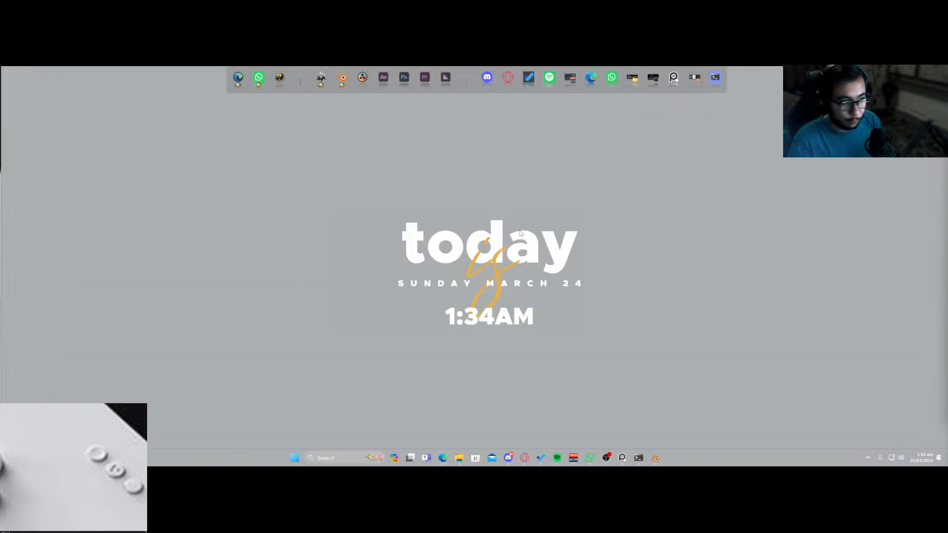
pyautogui.click(405, 95)
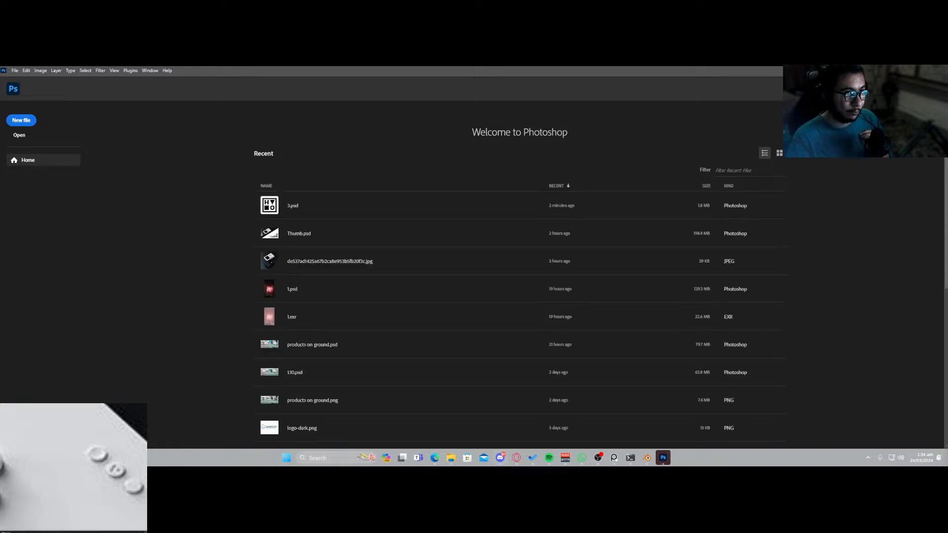
pyautogui.click(330, 206)
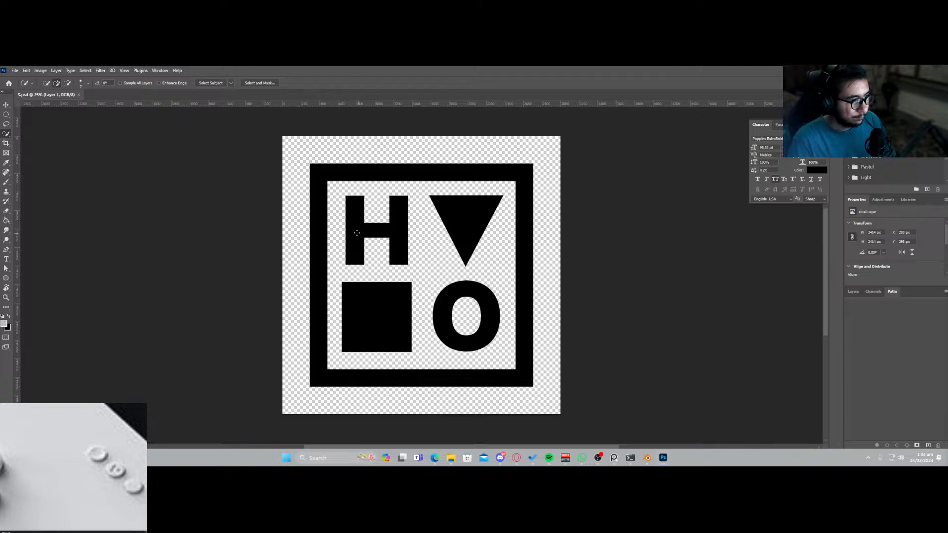
# Quick-select all the black logo shapes and convert the selection into a work path.
pyautogui.moveTo(356, 232); pyautogui.dragTo(385, 327)
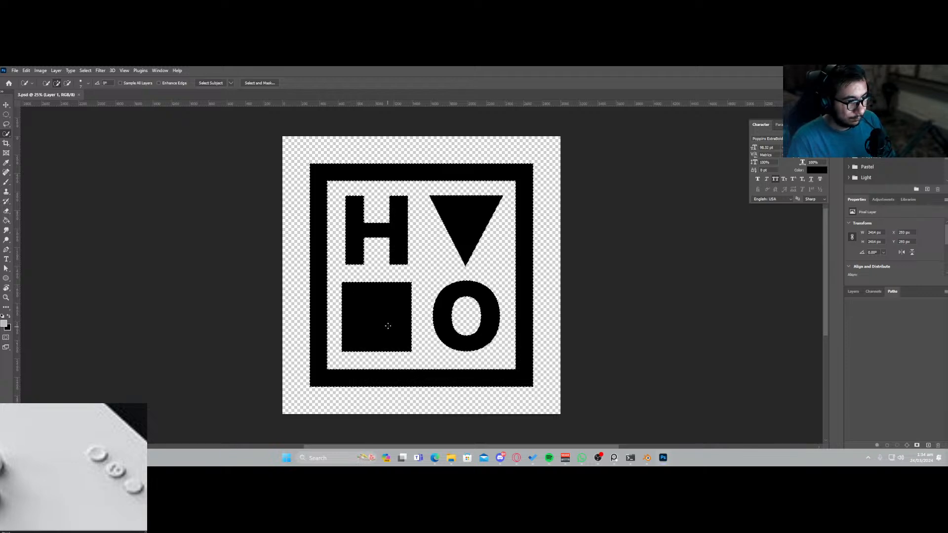
pyautogui.click(908, 445)
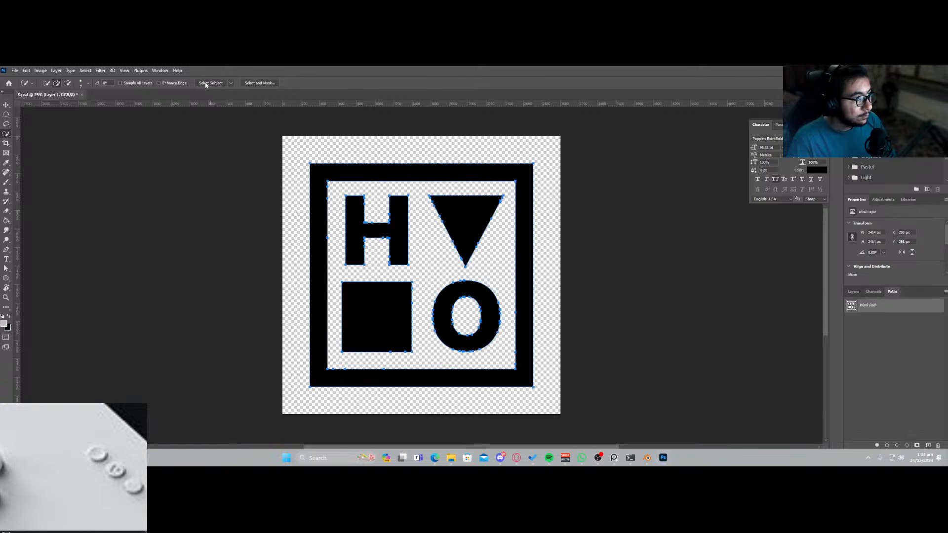
pyautogui.click(229, 84)
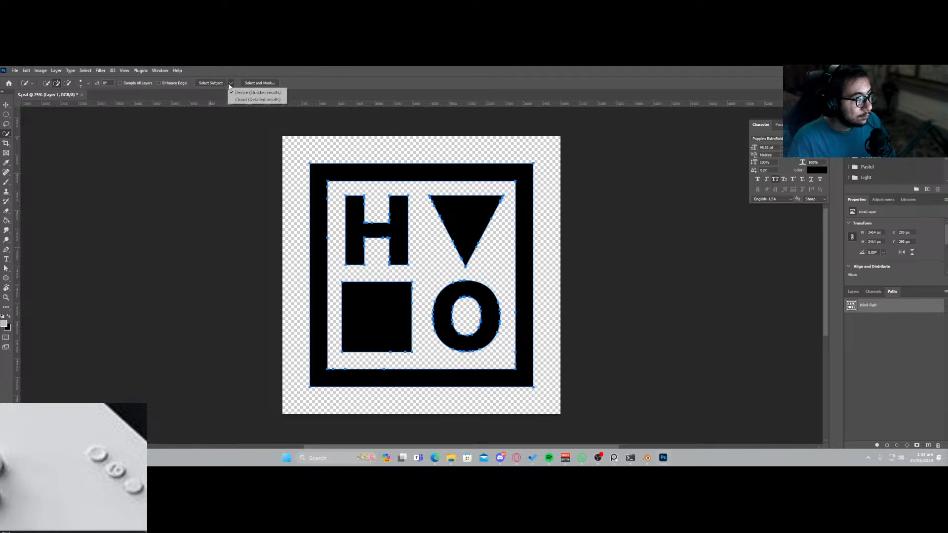
pyautogui.click(229, 87)
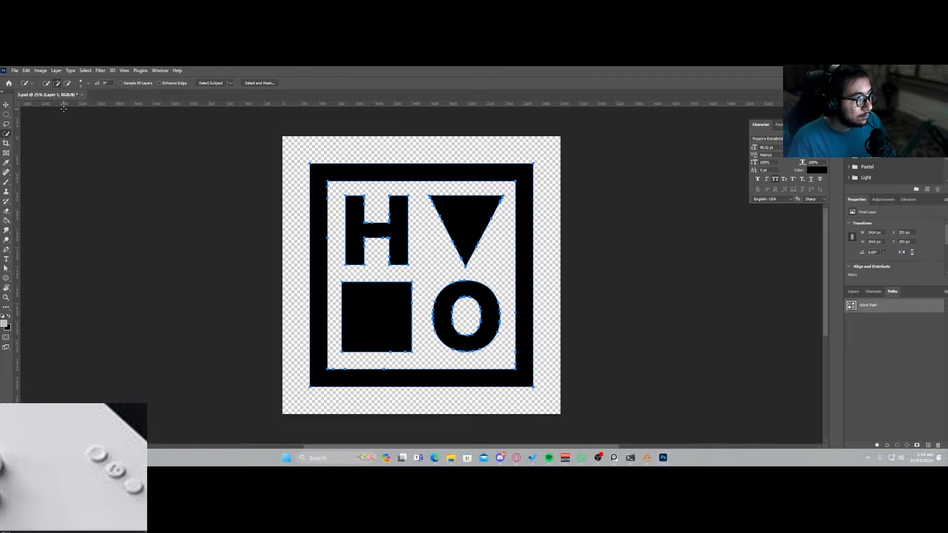
# Select all the anchor points of the logo's work path with the Direct Selection tool.
pyautogui.press('a')
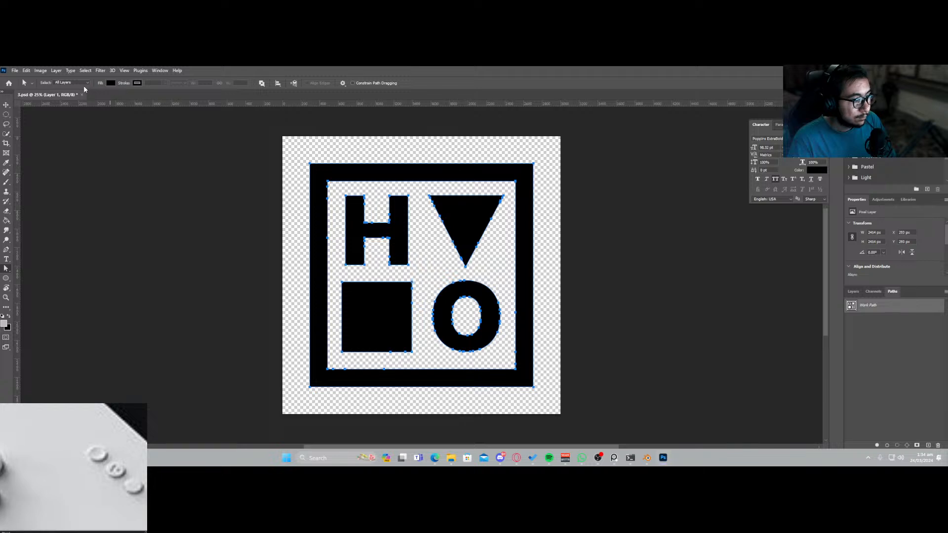
pyautogui.click(367, 226)
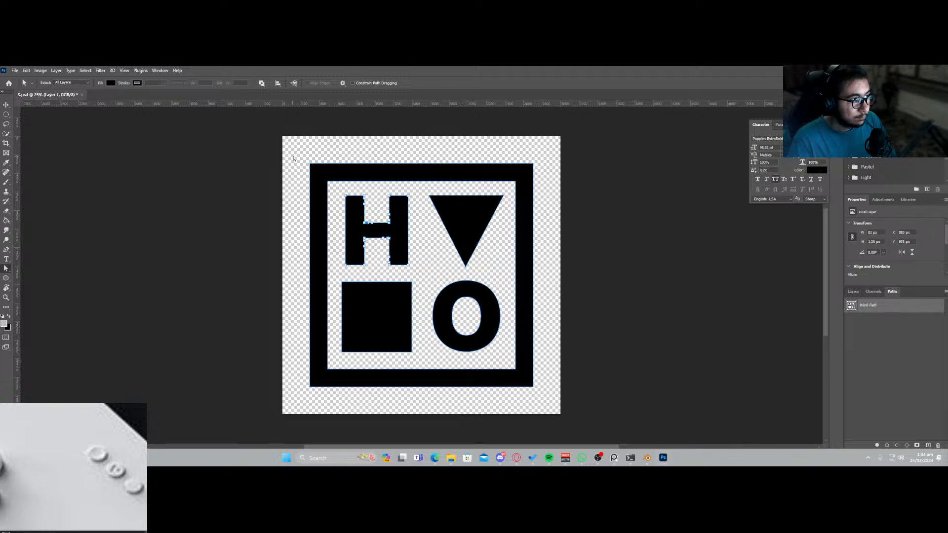
pyautogui.moveTo(300, 155); pyautogui.dragTo(541, 393)
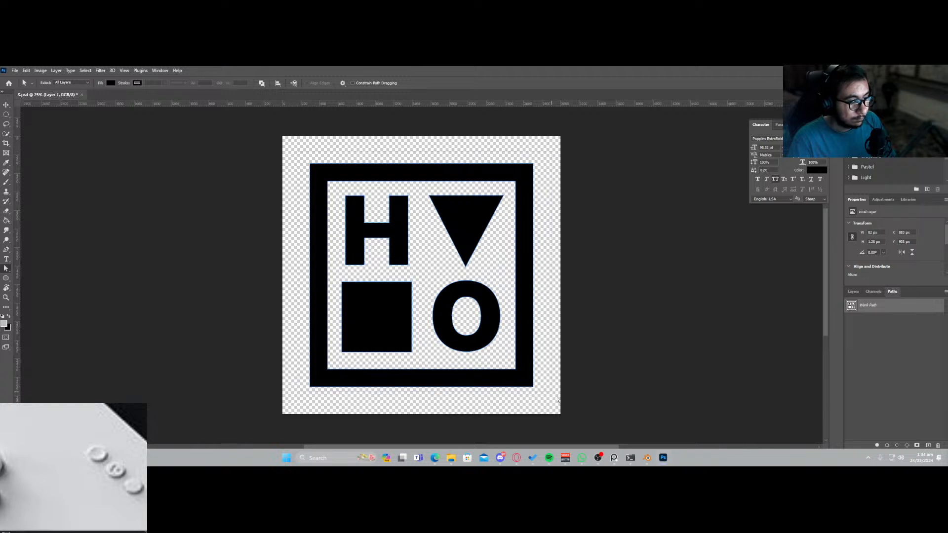
# Add a new empty layer above Layer 1 and select the logo path's anchor points again.
pyautogui.click(856, 292)
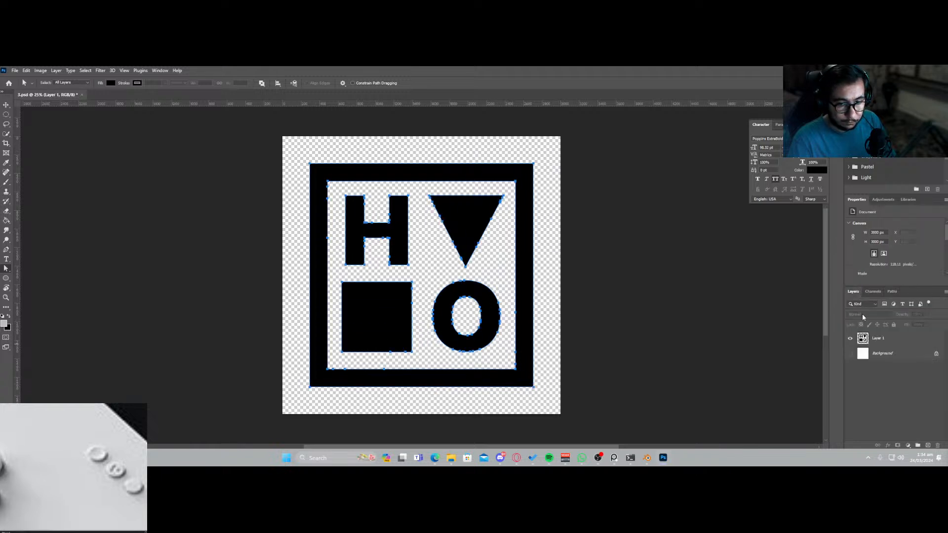
pyautogui.click(928, 446)
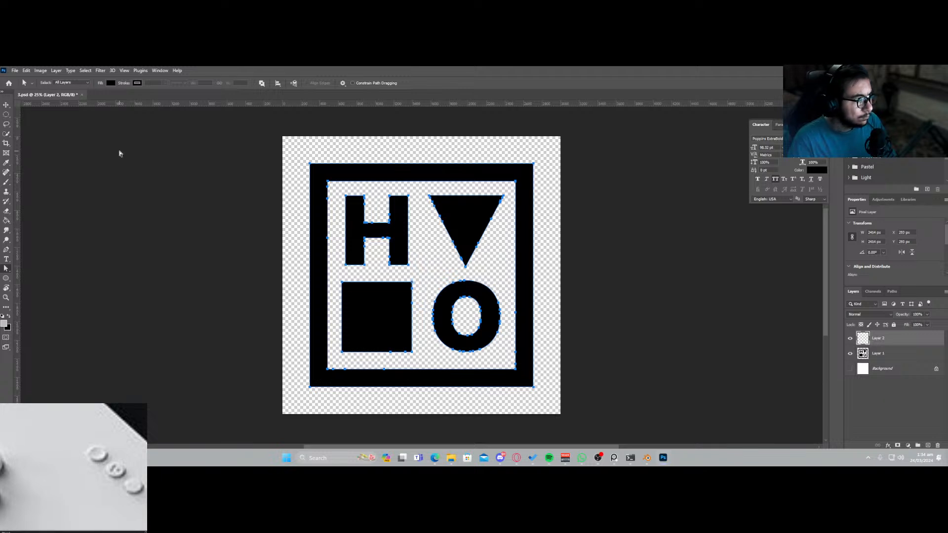
pyautogui.click(64, 85)
pyautogui.click(66, 83)
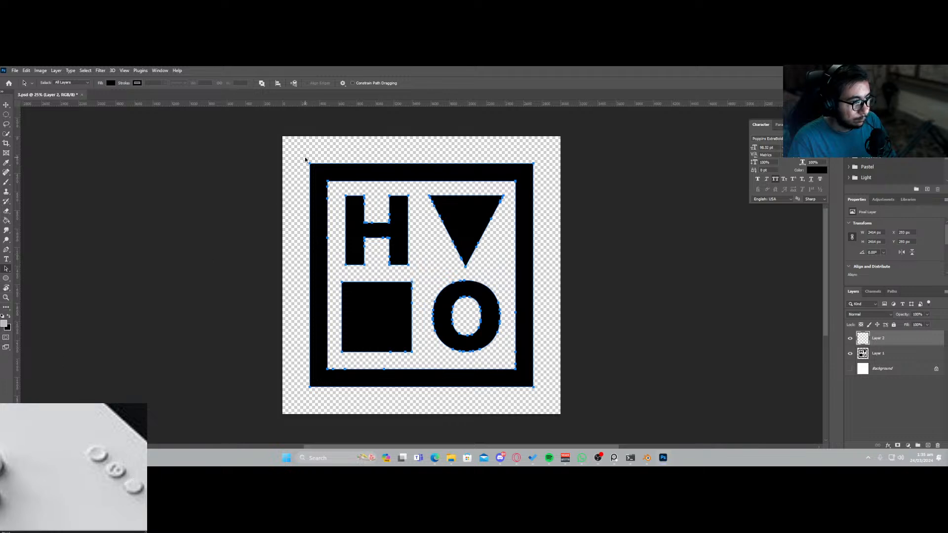
pyautogui.moveTo(306, 158); pyautogui.dragTo(556, 404)
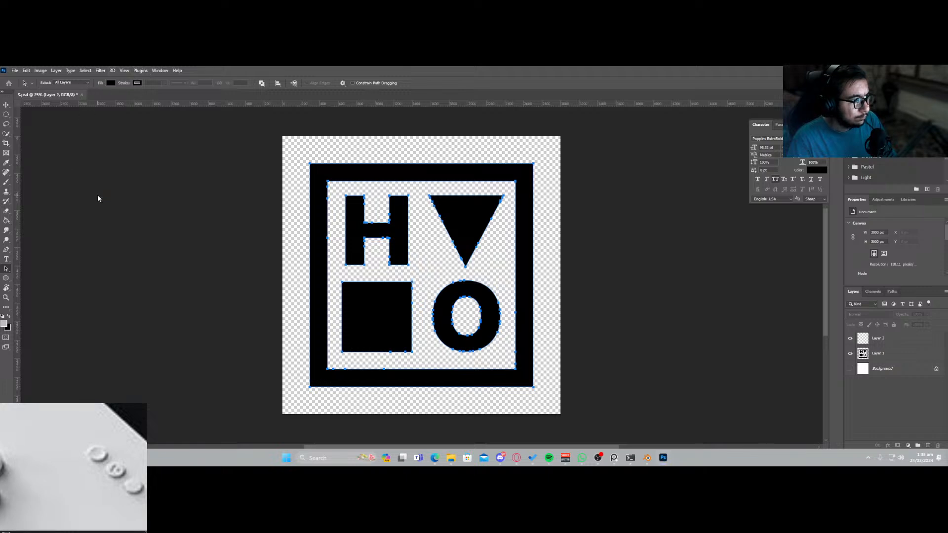
# Bring up the Export As settings for the document and set the format to SVG.
pyautogui.hotkey('ctrl', 'alt', 'shift', 'w')
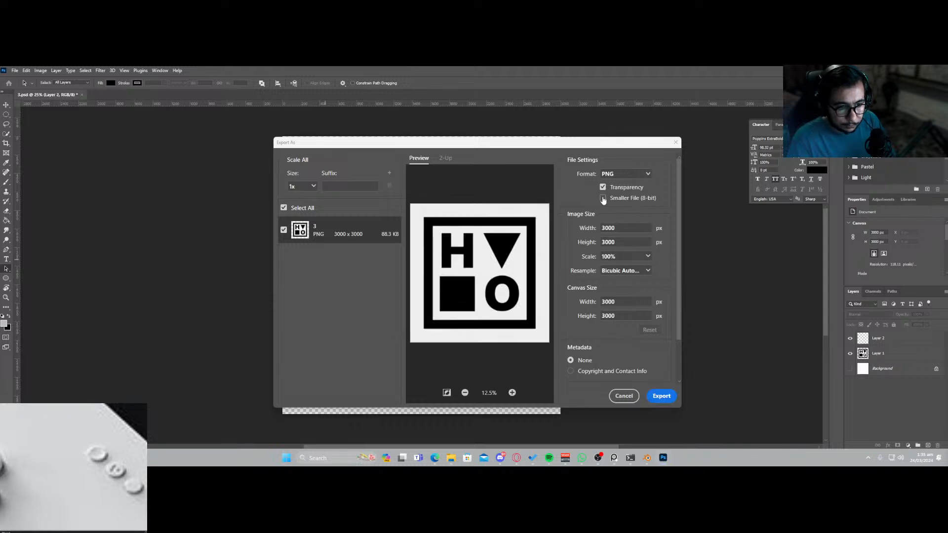
pyautogui.scroll(-2, 583, 340)
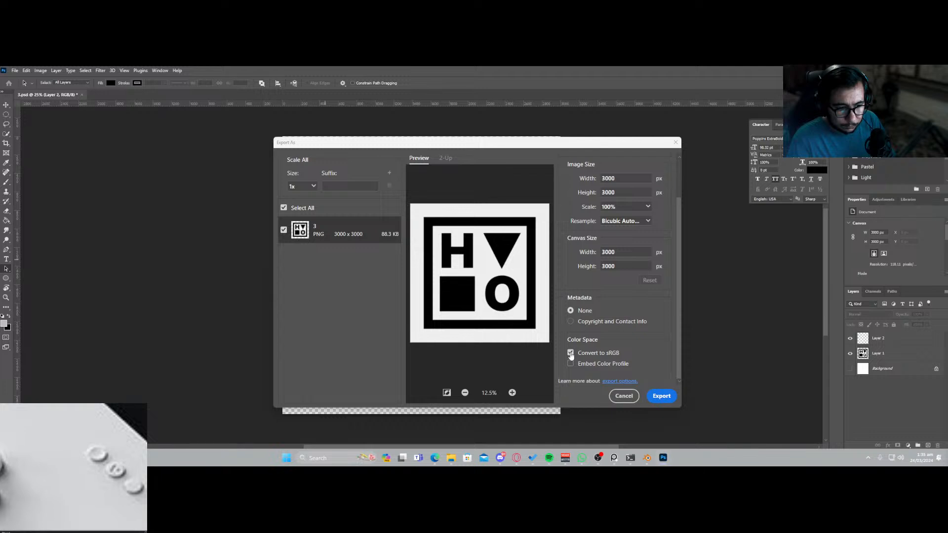
pyautogui.scroll(1, 577, 346)
pyautogui.scroll(1, 579, 332)
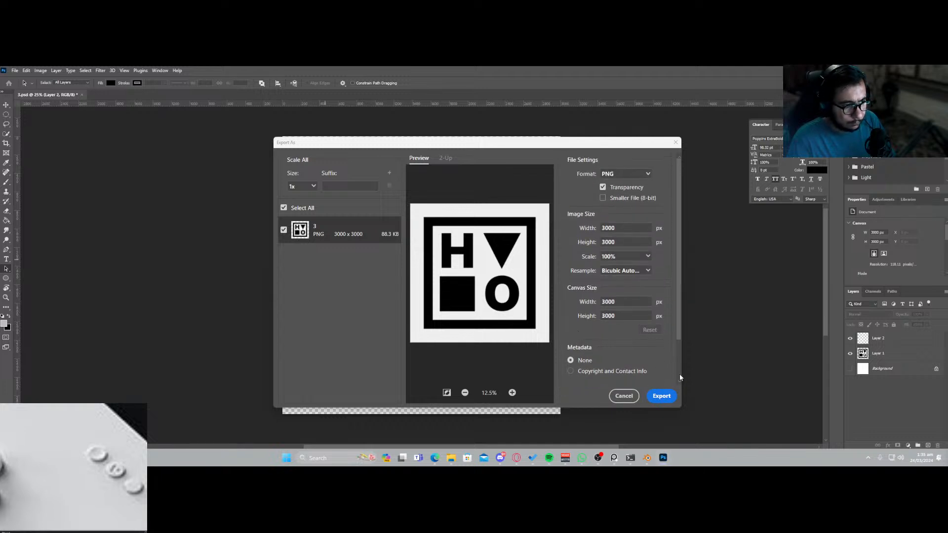
pyautogui.click(630, 181)
pyautogui.click(621, 211)
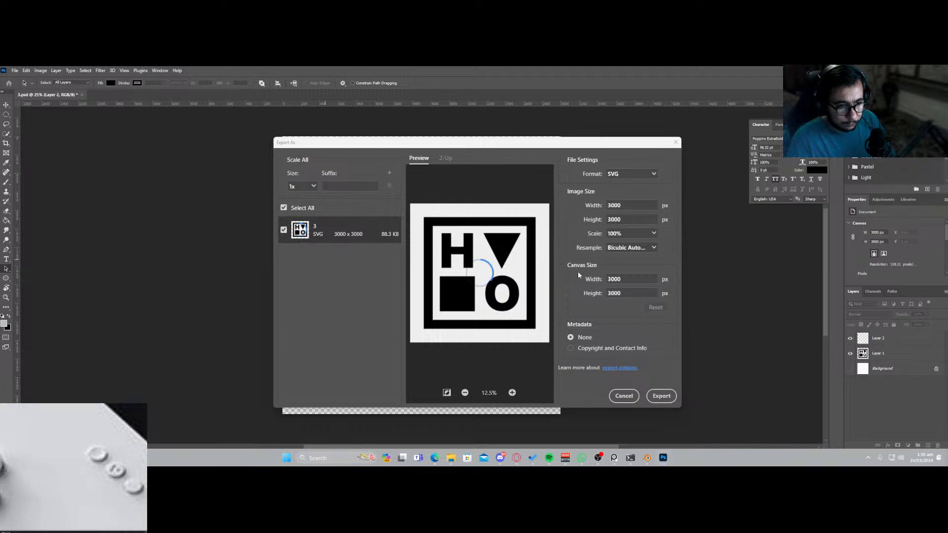
pyautogui.click(640, 252)
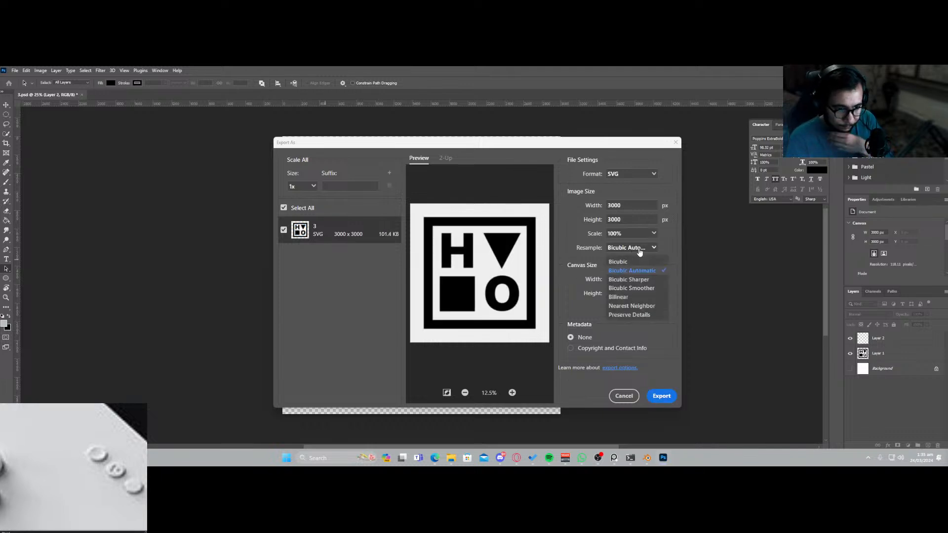
pyautogui.click(597, 275)
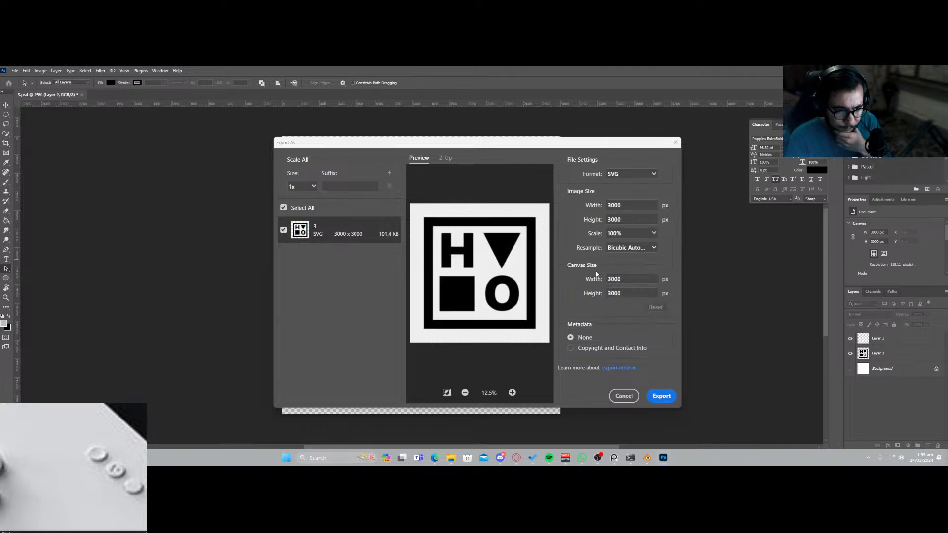
# Export the logo into the Live > Gameboy folder with the file name logo v2.
pyautogui.click(661, 397)
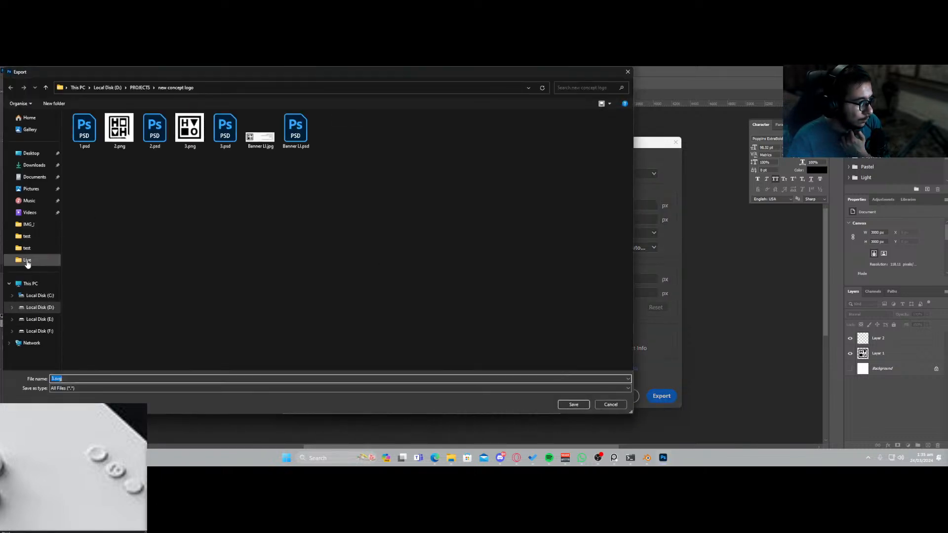
pyautogui.click(28, 260)
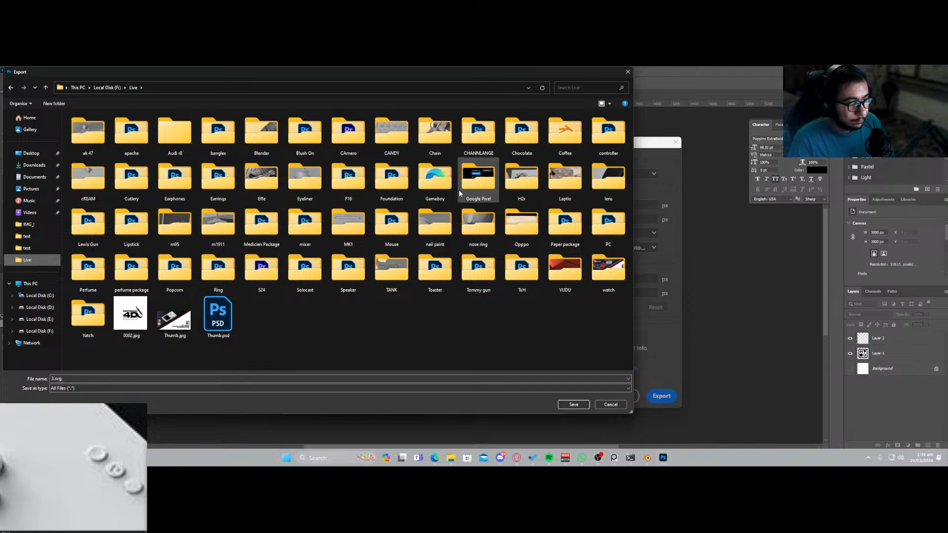
pyautogui.doubleClick(436, 179)
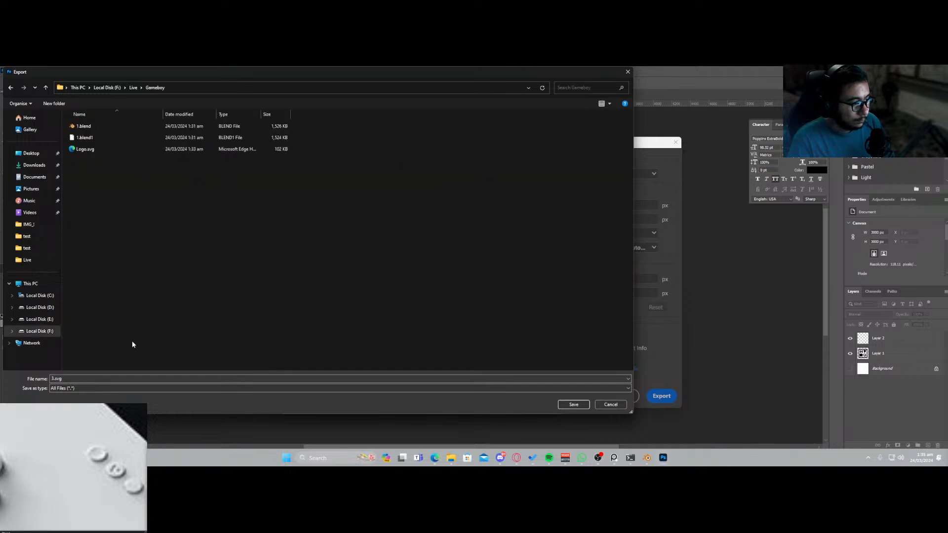
pyautogui.click(128, 378)
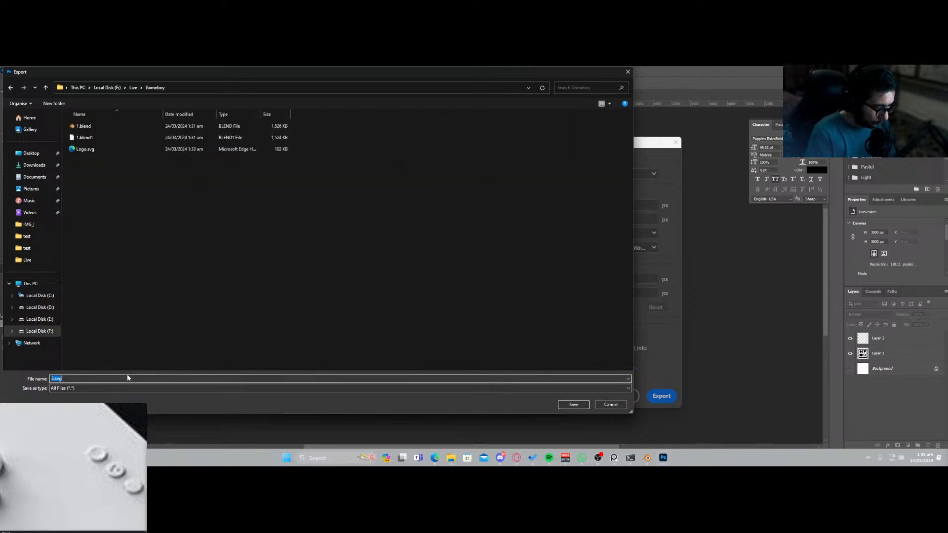
pyautogui.write('logo v2')
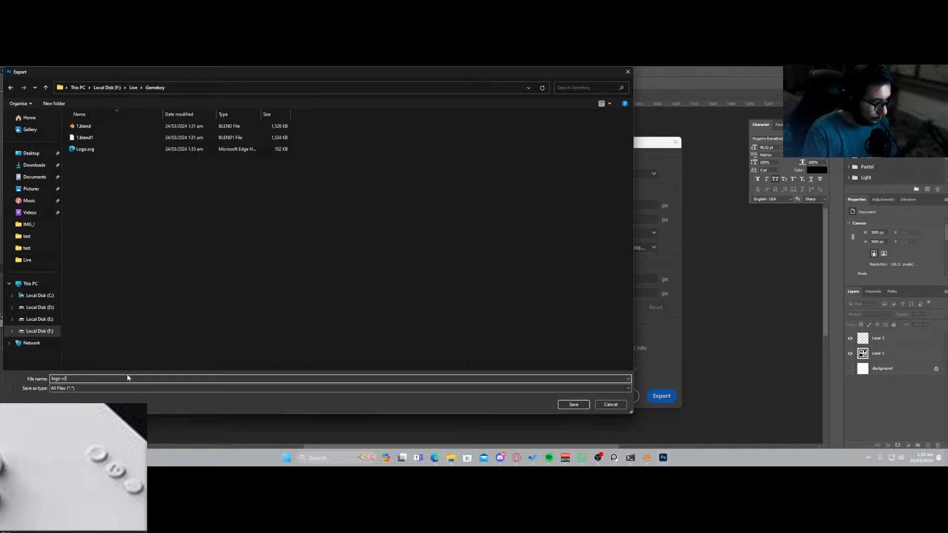
pyautogui.press('Return')
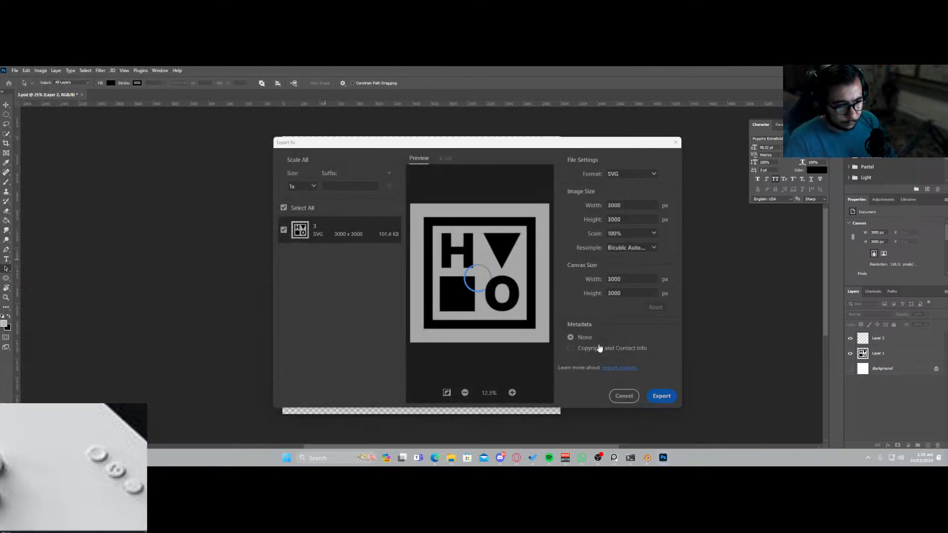
pyautogui.click(631, 459)
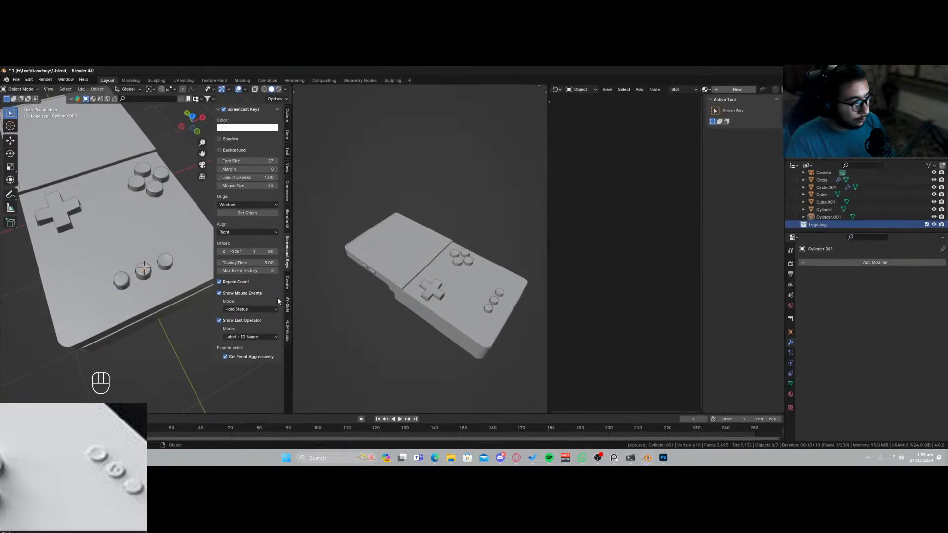
pyautogui.hotkey('shift', 'a')
pyautogui.moveTo(145, 270)
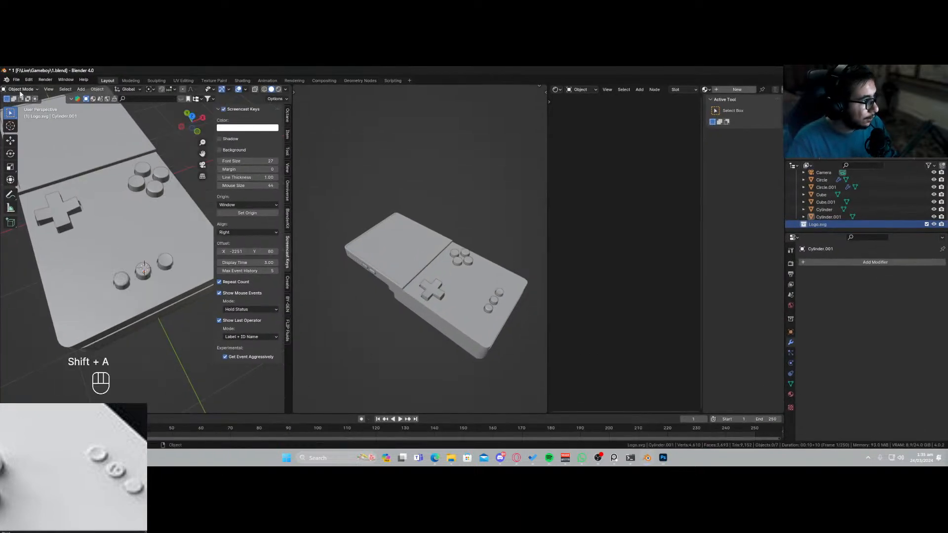
pyautogui.click(16, 79)
pyautogui.moveTo(45, 189)
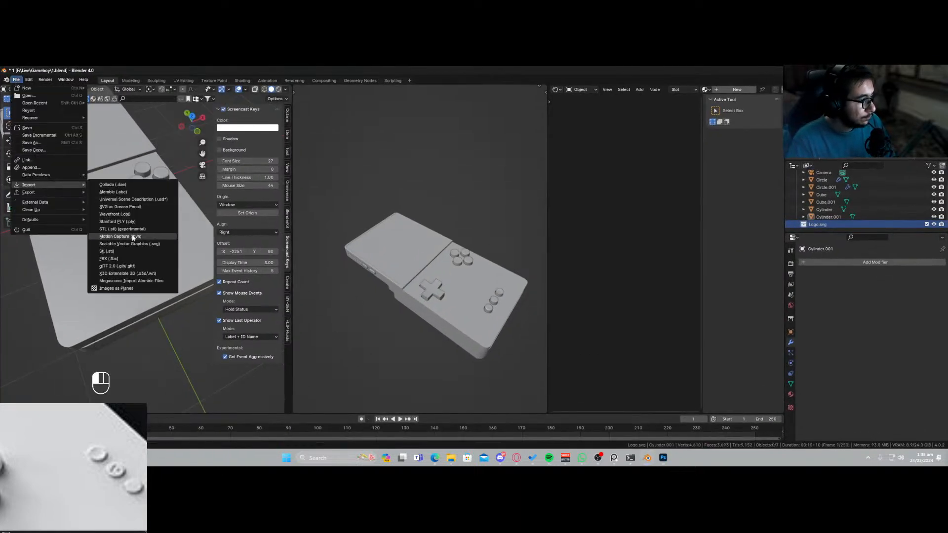
pyautogui.click(146, 244)
pyautogui.click(466, 219)
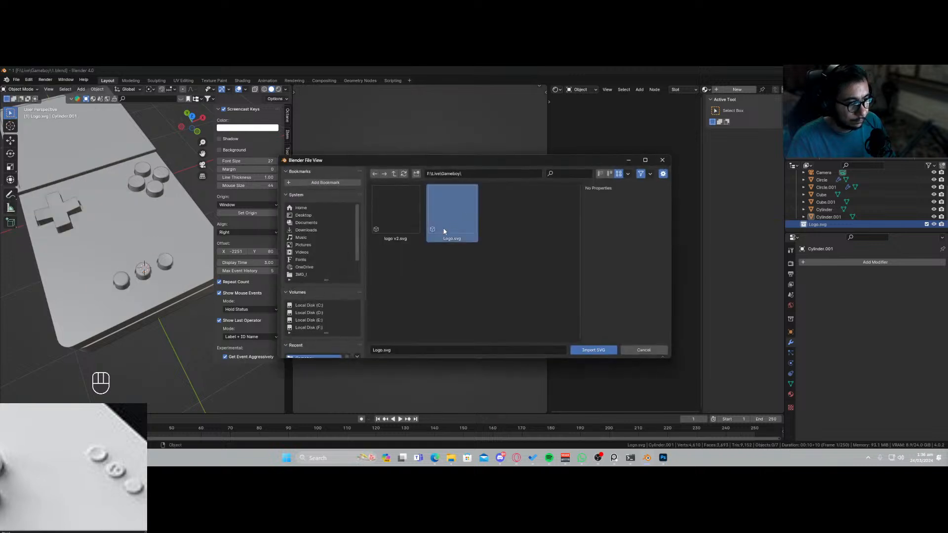
pyautogui.click(400, 237)
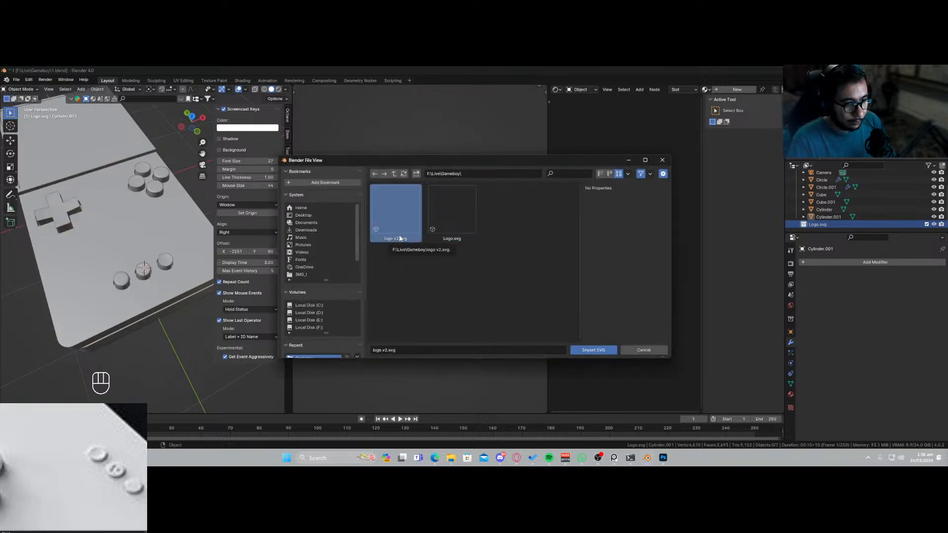
pyautogui.click(637, 351)
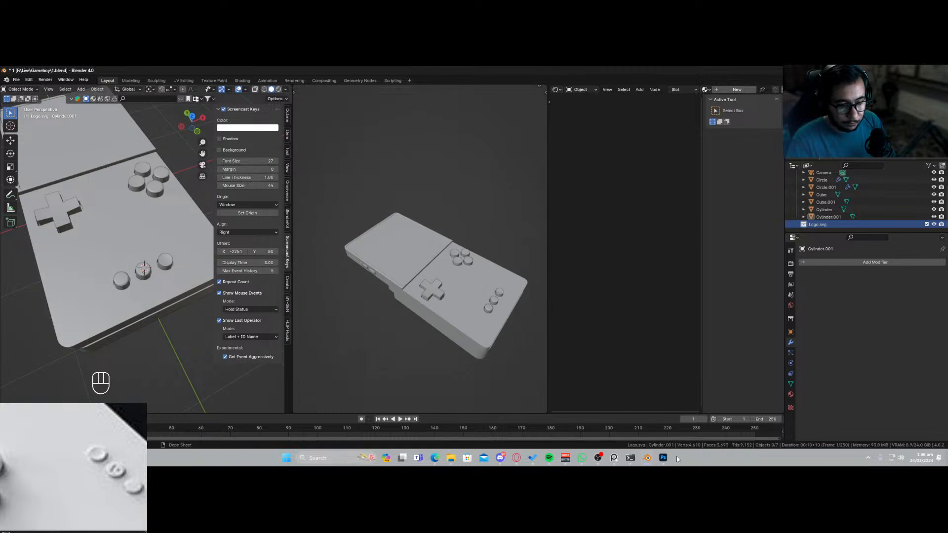
# Switch to Photoshop, shift the logo path about 64 px to the right, and hide Layer 1.
pyautogui.click(663, 458)
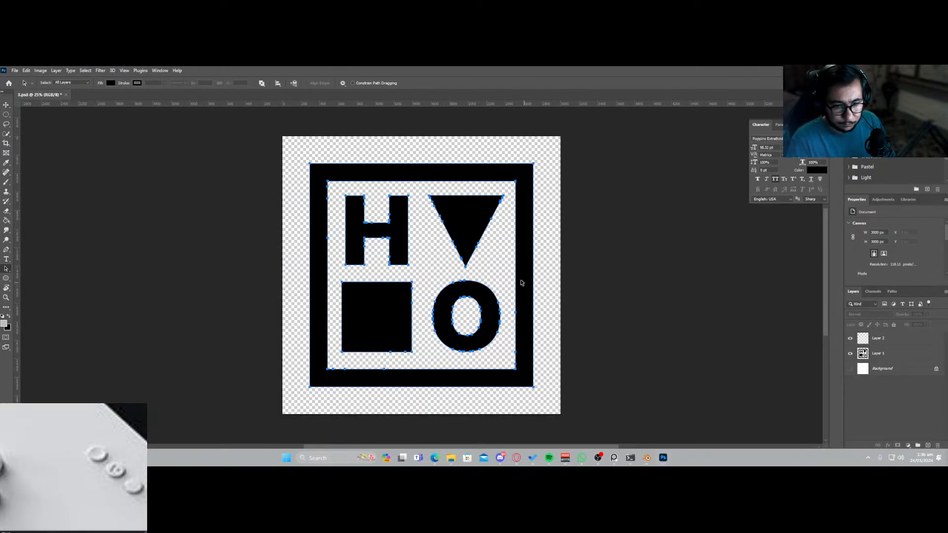
pyautogui.moveTo(498, 306); pyautogui.dragTo(504, 307)
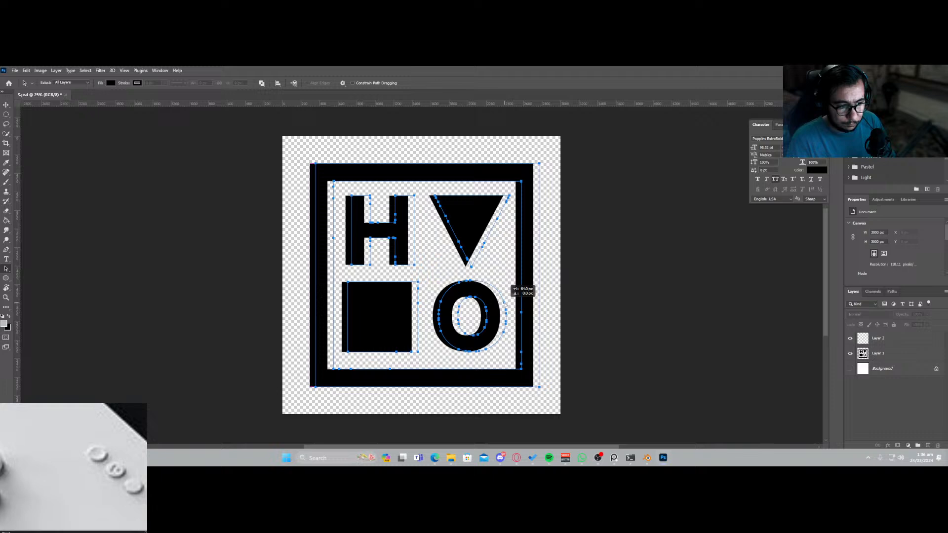
pyautogui.click(851, 353)
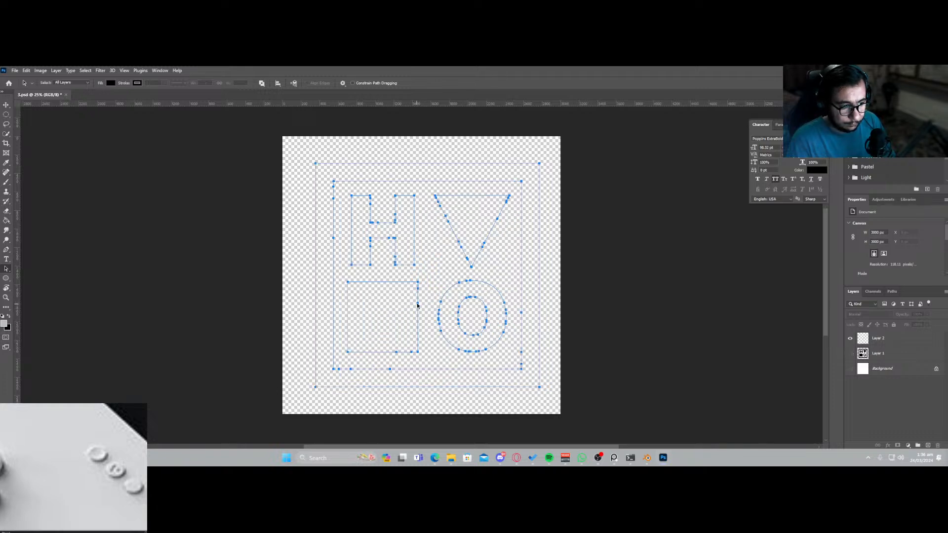
# Shift the logo path up and left on the canvas and define it as a custom shape with the suggested name.
pyautogui.moveTo(417, 306); pyautogui.dragTo(406, 296)
pyautogui.click(892, 292)
pyautogui.rightClick(869, 306)
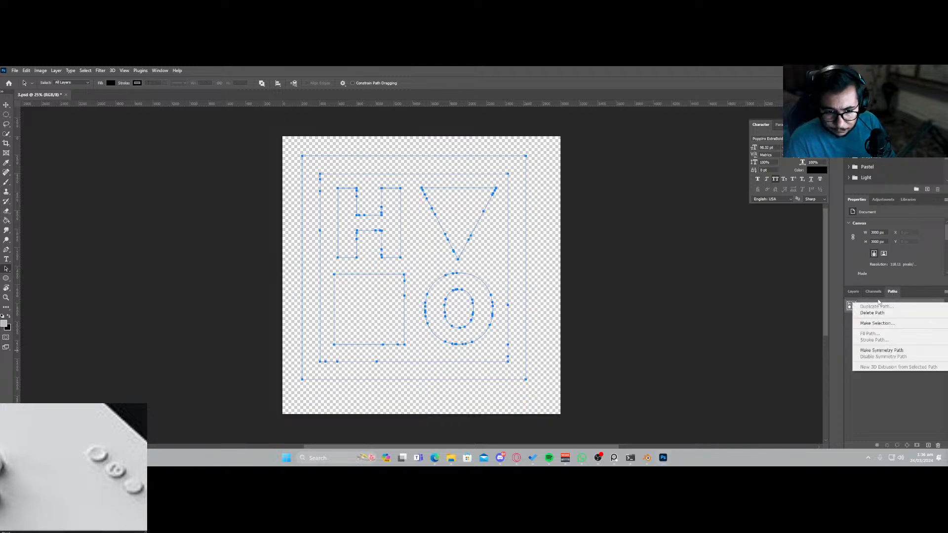
pyautogui.click(879, 303)
pyautogui.rightClick(446, 239)
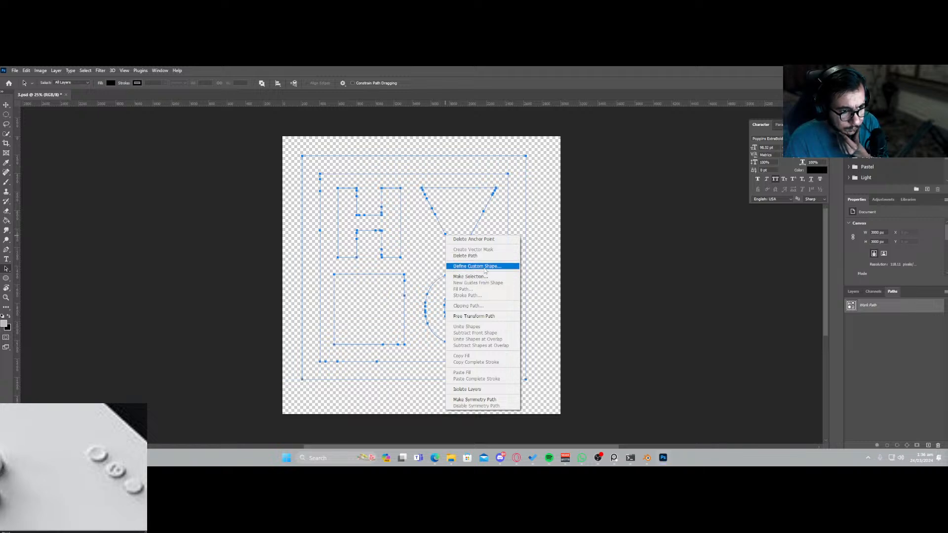
pyautogui.click(477, 266)
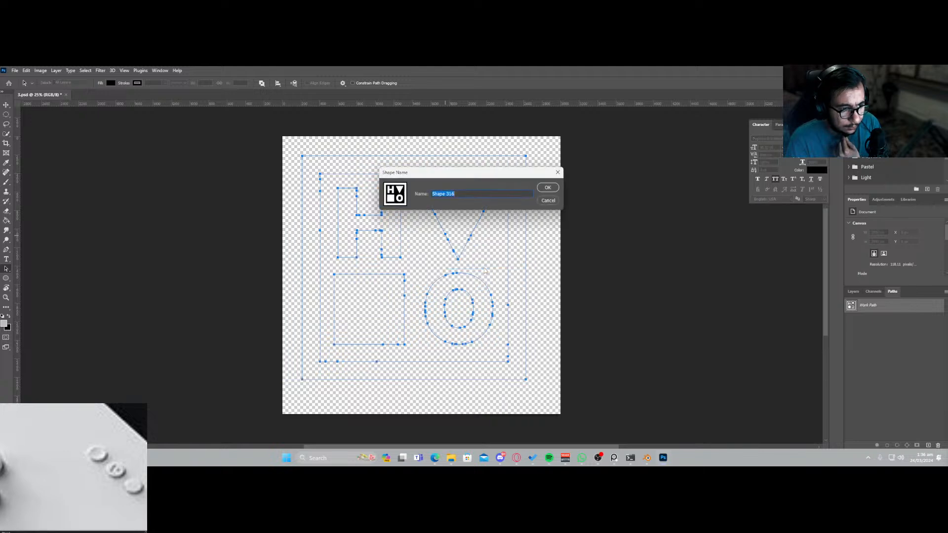
pyautogui.click(547, 188)
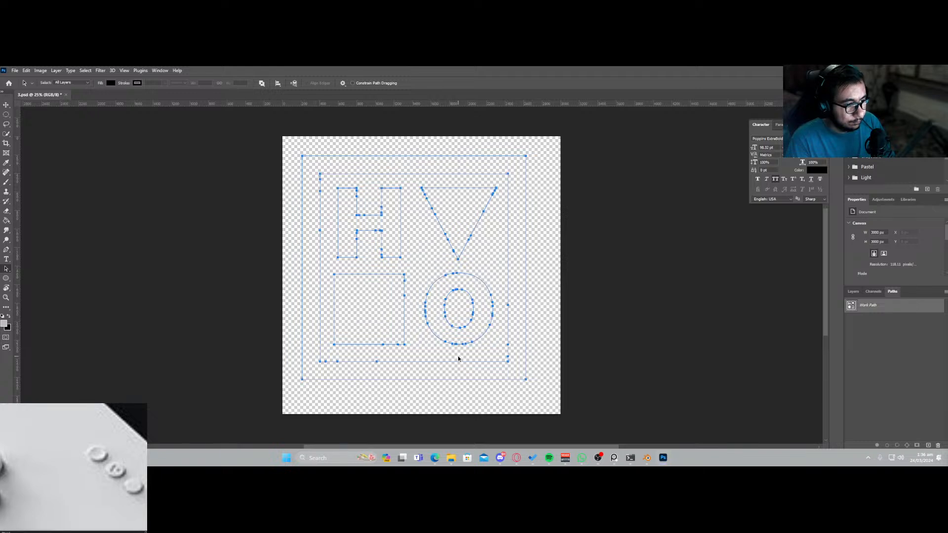
# Swap the foreground and background colours, delete the work path, and return to the layer list.
pyautogui.press('x')
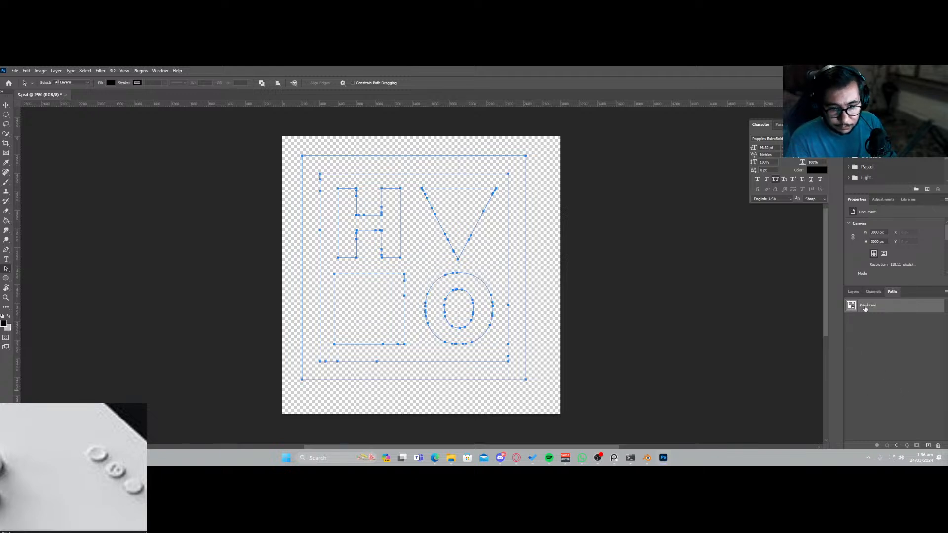
pyautogui.press('Delete')
pyautogui.click(853, 292)
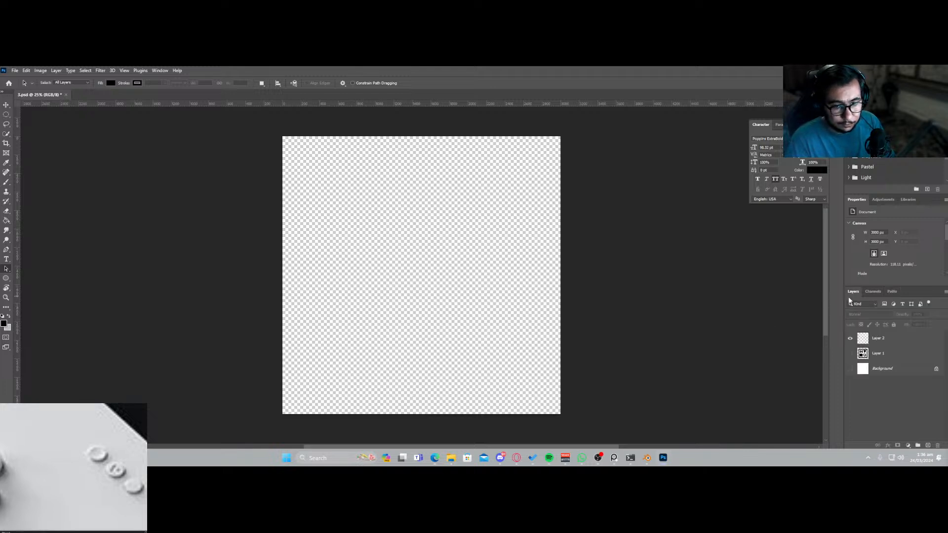
# Draw the saved logo custom shape on the canvas at about 2240 by 2240 px with the Custom Shape tool.
pyautogui.click(6, 279)
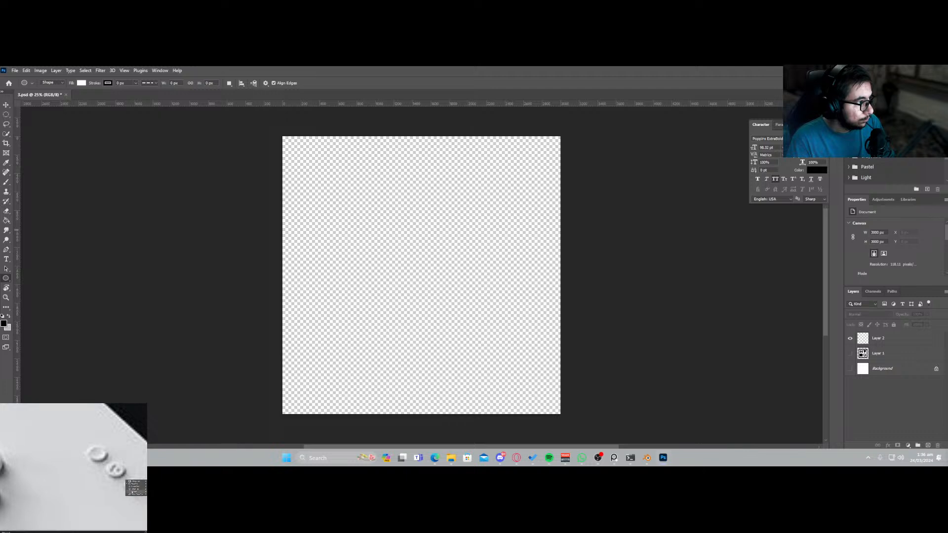
pyautogui.click(136, 495)
pyautogui.click(297, 84)
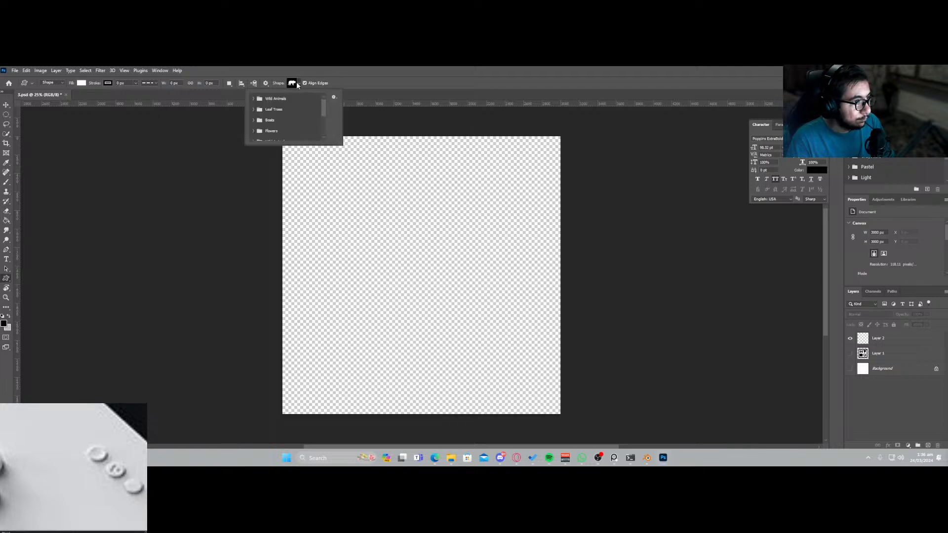
pyautogui.scroll(-2, 308, 118)
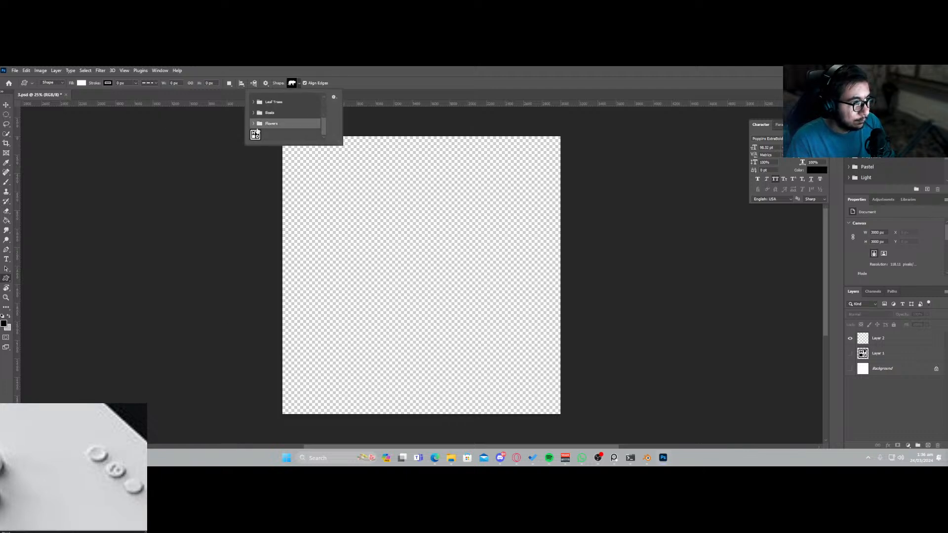
pyautogui.click(255, 134)
pyautogui.keyDown('alt'); pyautogui.keyDown('shift'); pyautogui.moveTo(400, 239); pyautogui.dragTo(503, 363); pyautogui.keyUp('shift'); pyautogui.keyUp('alt')
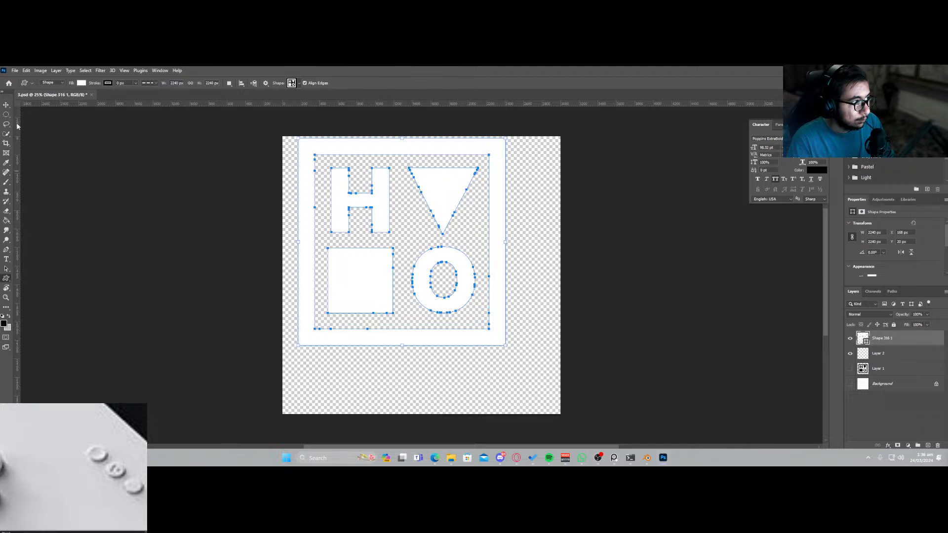
# Move the logo shape to the centre of the canvas and hide Layer 2, keeping the shape layer selected.
pyautogui.click(7, 106)
pyautogui.moveTo(448, 259); pyautogui.dragTo(494, 278)
pyautogui.click(642, 324)
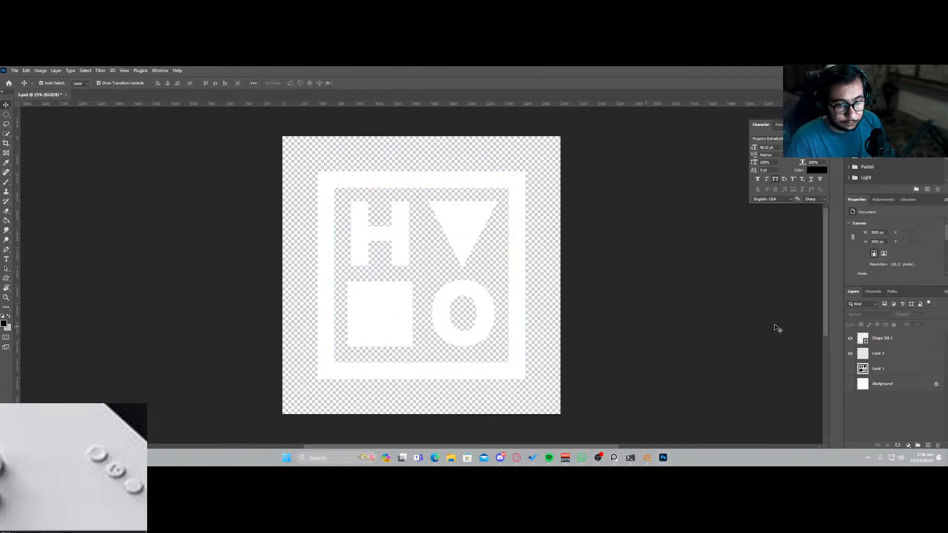
pyautogui.click(888, 339)
pyautogui.click(851, 353)
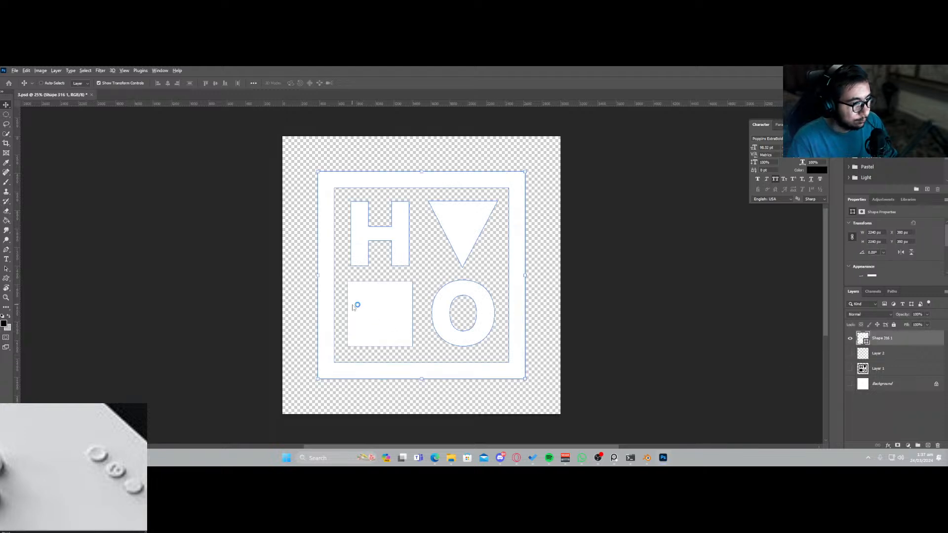
# Export the document as SVG into the Live > Gameboy folder with the file name logo v3.
pyautogui.hotkey('ctrl', 'alt', 'shift', 'w')
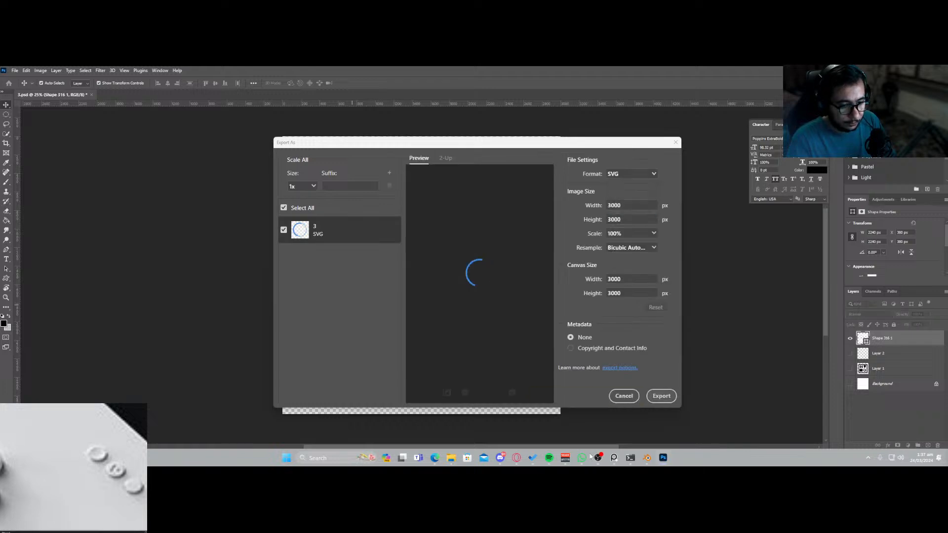
pyautogui.click(667, 398)
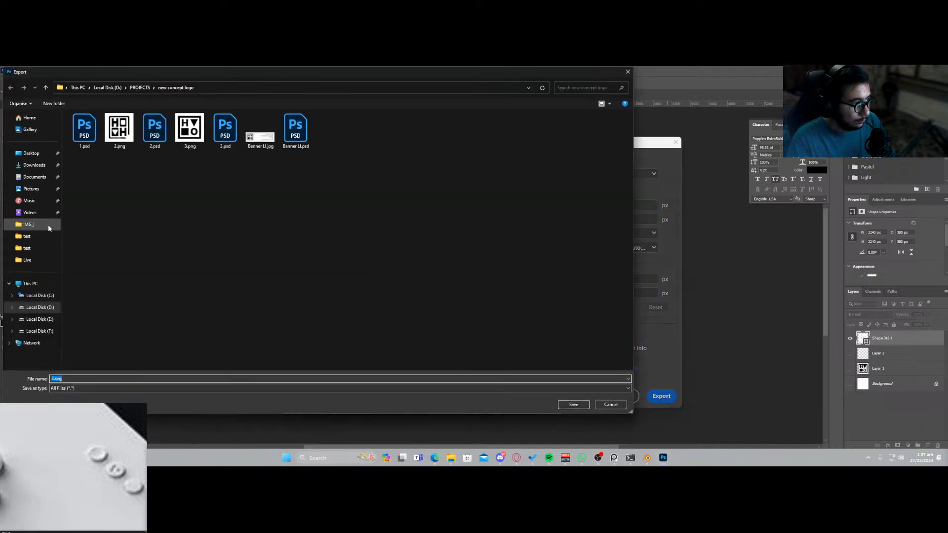
pyautogui.click(34, 261)
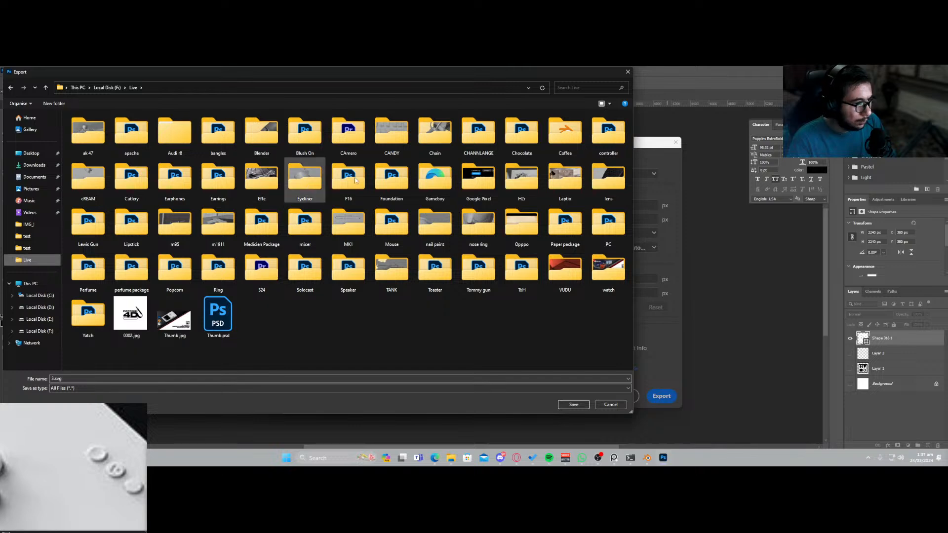
pyautogui.doubleClick(435, 179)
pyautogui.click(118, 151)
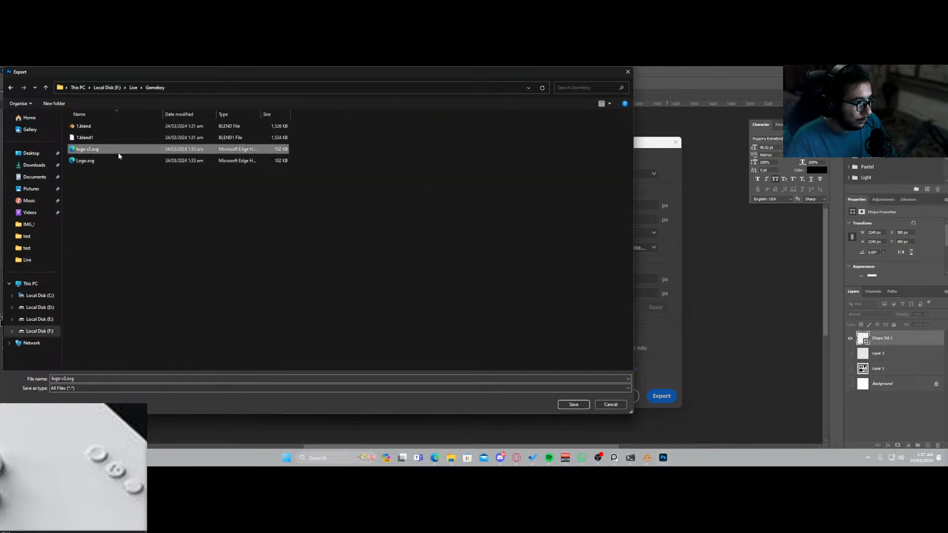
pyautogui.click(68, 378)
pyautogui.click(67, 379)
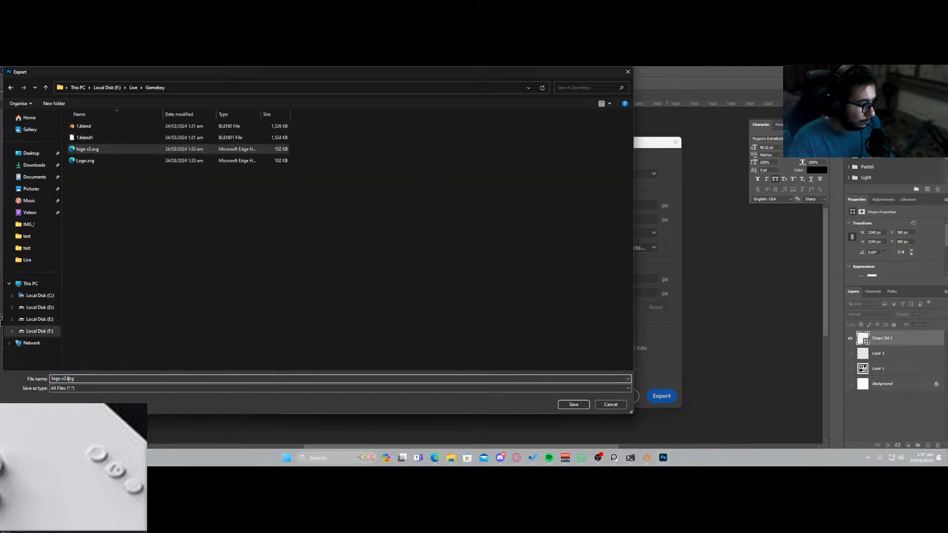
pyautogui.press('BackSpace')
pyautogui.write('3')
pyautogui.press('Return')
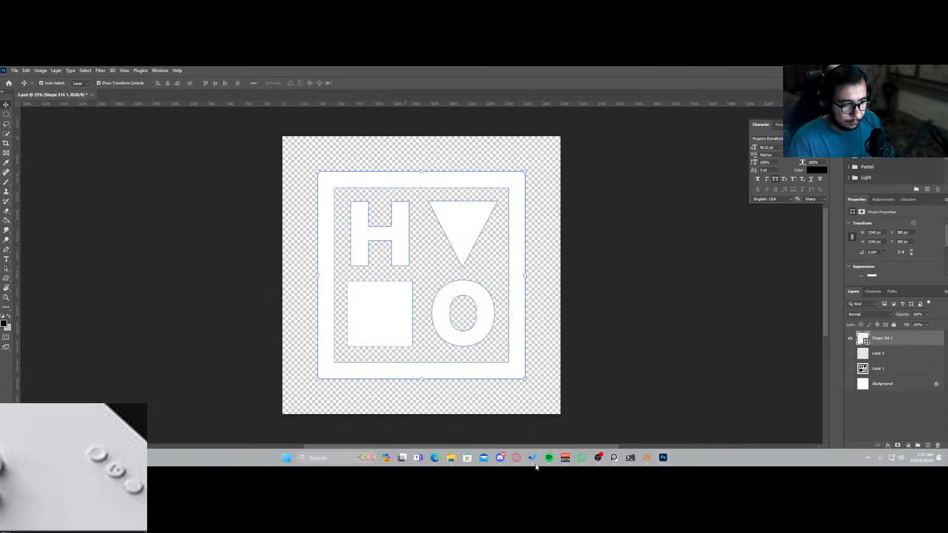
# Switch to Blender, import logo v3.svg as Scalable Vector Graphics, and select the imported curve.
pyautogui.click(646, 460)
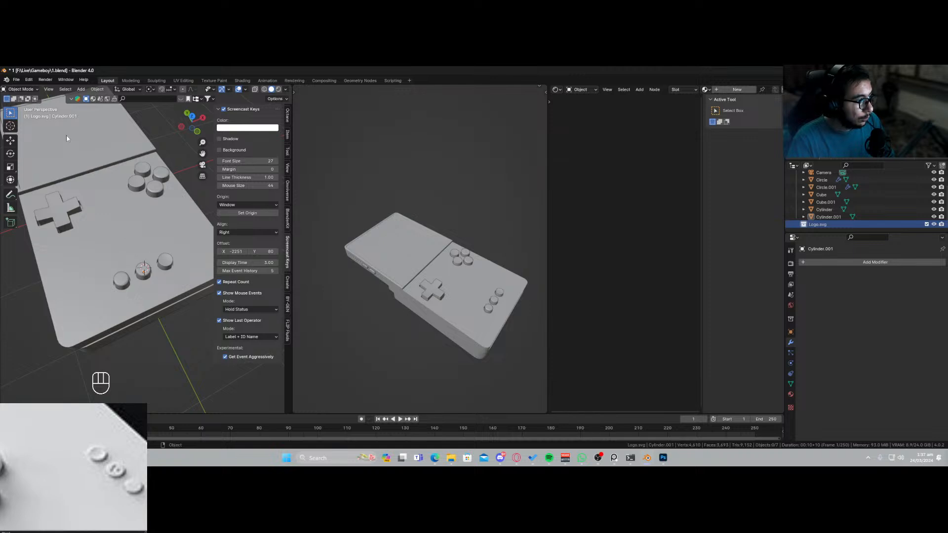
pyautogui.click(16, 80)
pyautogui.moveTo(46, 186)
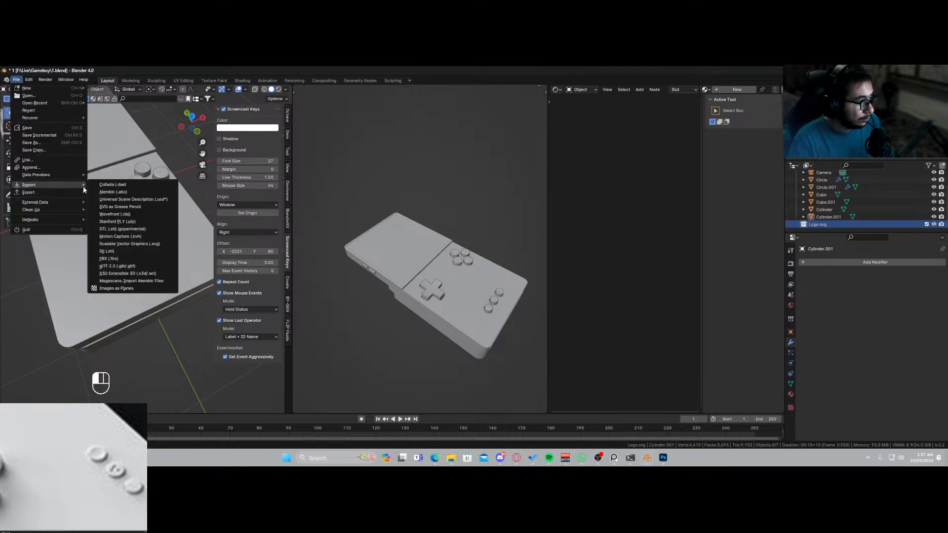
pyautogui.click(129, 243)
pyautogui.doubleClick(395, 215)
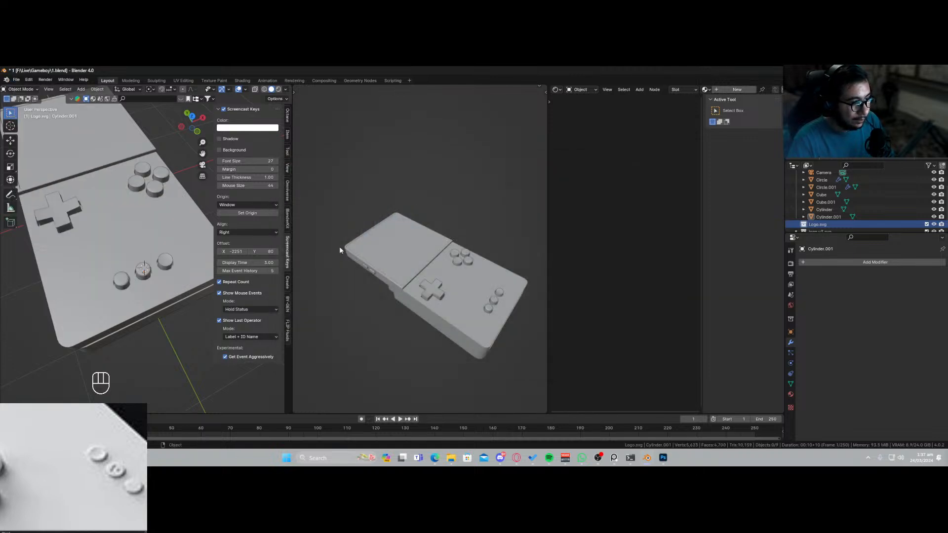
pyautogui.scroll(-2, 838, 219)
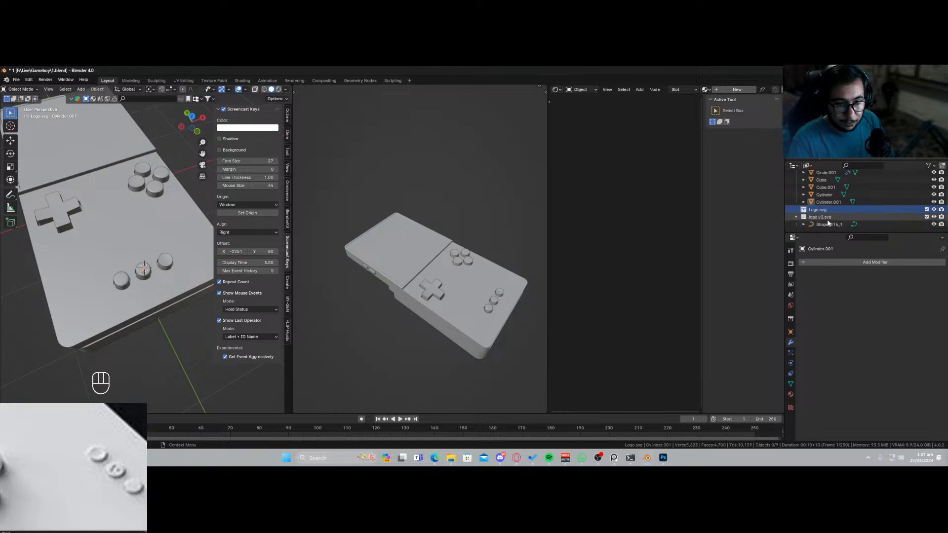
pyautogui.click(829, 224)
# Set the logo curve's origin to its center of mass and snap it to the 3D cursor at the middle small button.
pyautogui.moveTo(124, 257); pyautogui.dragTo(139, 273, button='middle')
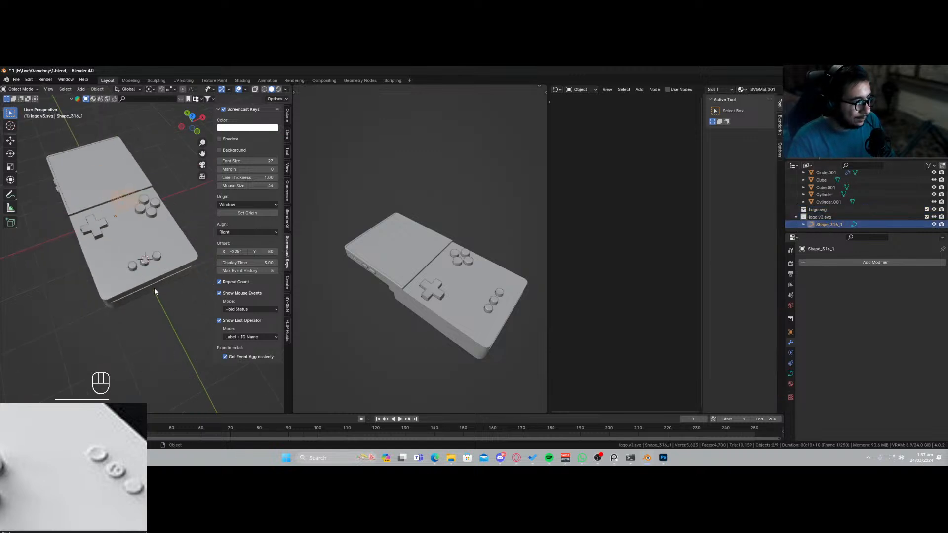
pyautogui.hotkey('shift', 's')
pyautogui.click(146, 269)
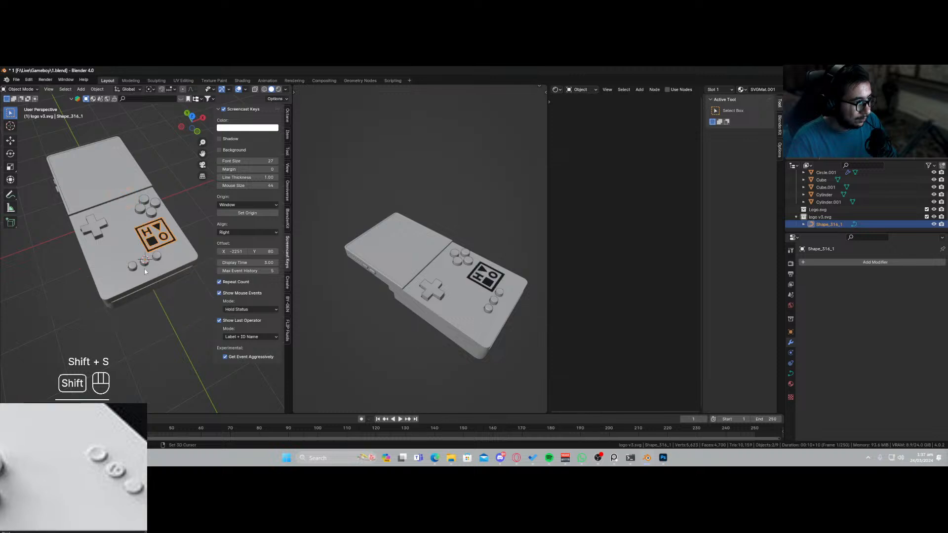
pyautogui.moveTo(156, 270); pyautogui.dragTo(156, 264, button='middle')
pyautogui.rightClick(156, 264)
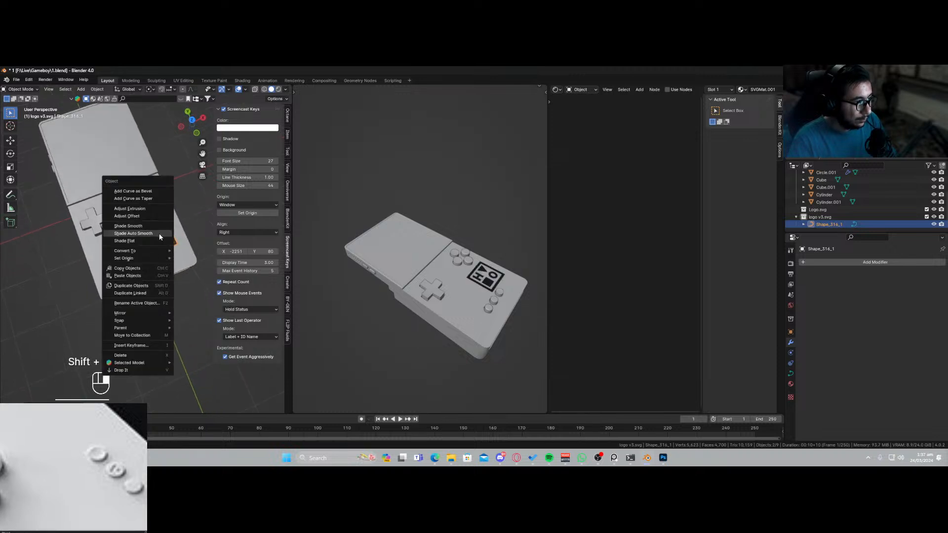
pyautogui.moveTo(153, 258)
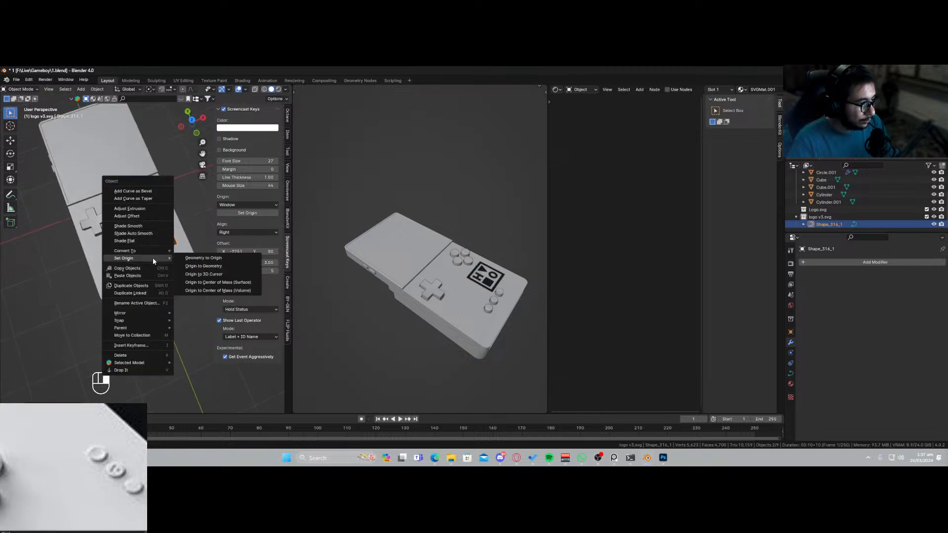
pyautogui.click(218, 285)
pyautogui.hotkey('shift', 's')
pyautogui.click(176, 240)
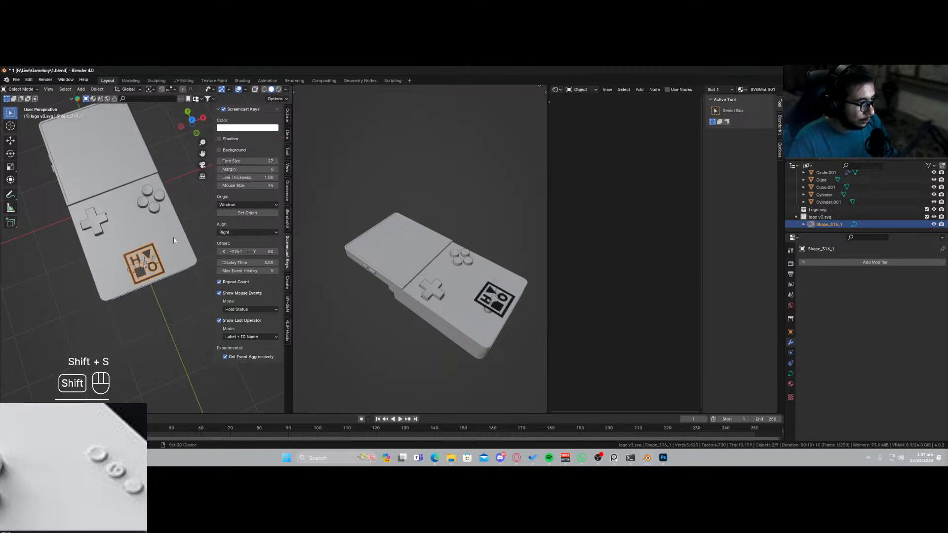
# Raise the logo along Z until it sits above the three small buttons.
pyautogui.scroll(2, 152, 305)
pyautogui.scroll(3, 152, 305)
pyautogui.moveTo(152, 305)
pyautogui.mouseDown(button='middle')
pyautogui.moveTo(149, 281)
pyautogui.moveTo(147, 298)
pyautogui.mouseUp(button='middle')
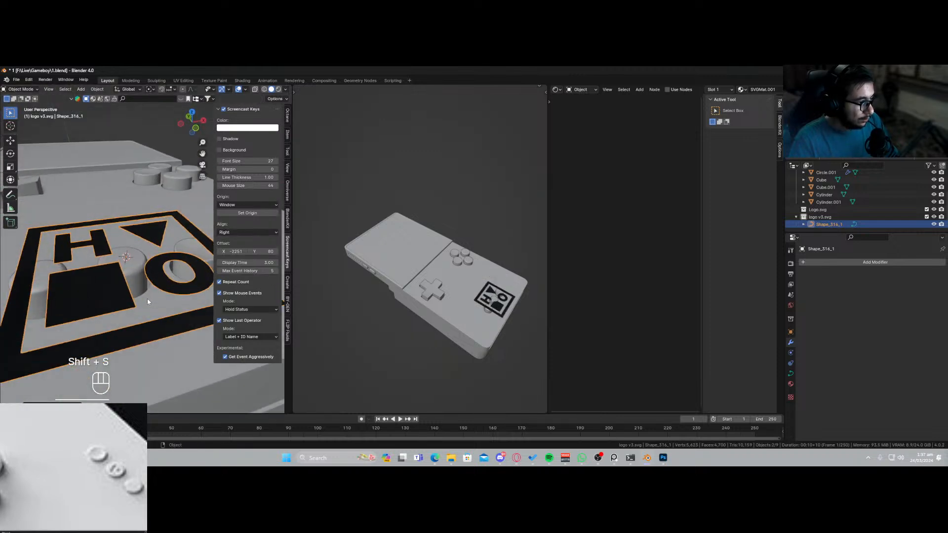
pyautogui.press('g')
pyautogui.press('z')
pyautogui.click(157, 294)
pyautogui.scroll(-3, 162, 278)
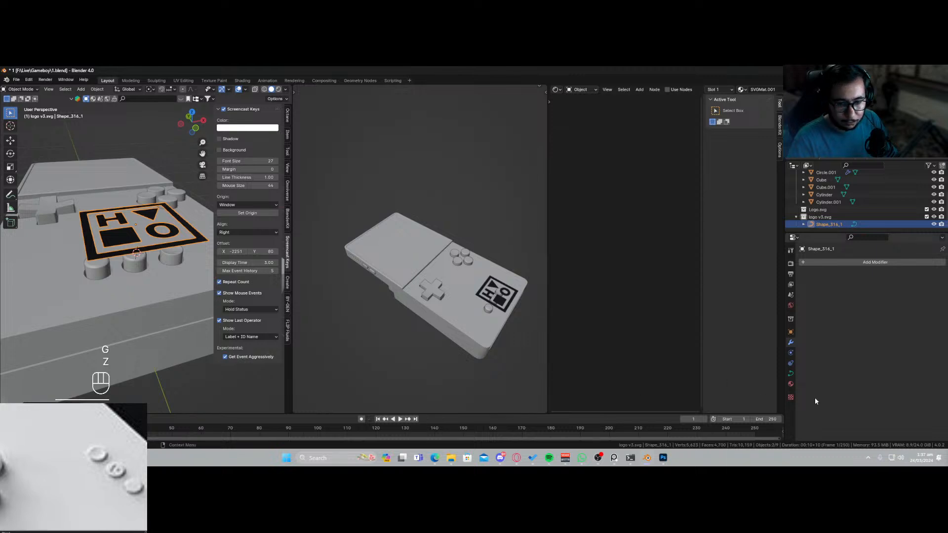
# Give the logo curve thickness with a geometry extrude of 0.11 m.
pyautogui.click(792, 374)
pyautogui.scroll(-2, 822, 361)
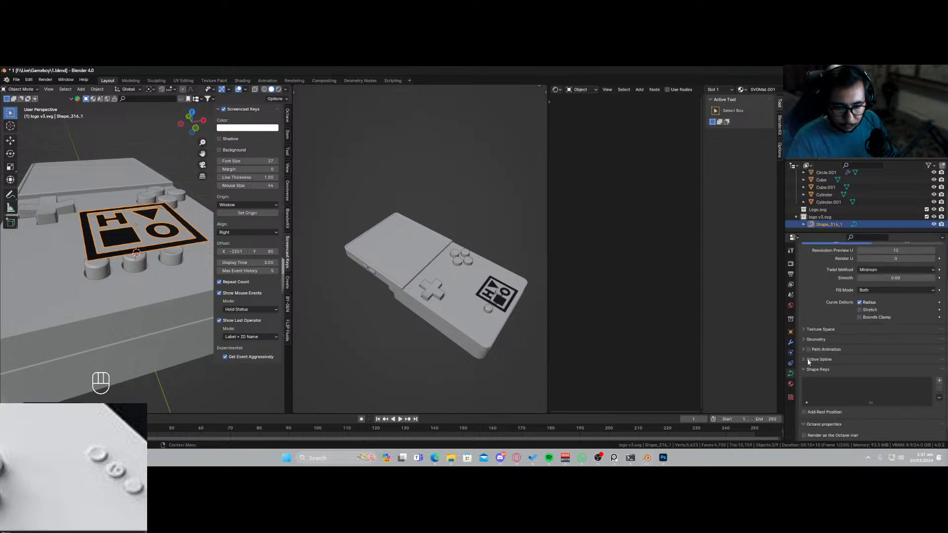
pyautogui.click(806, 369)
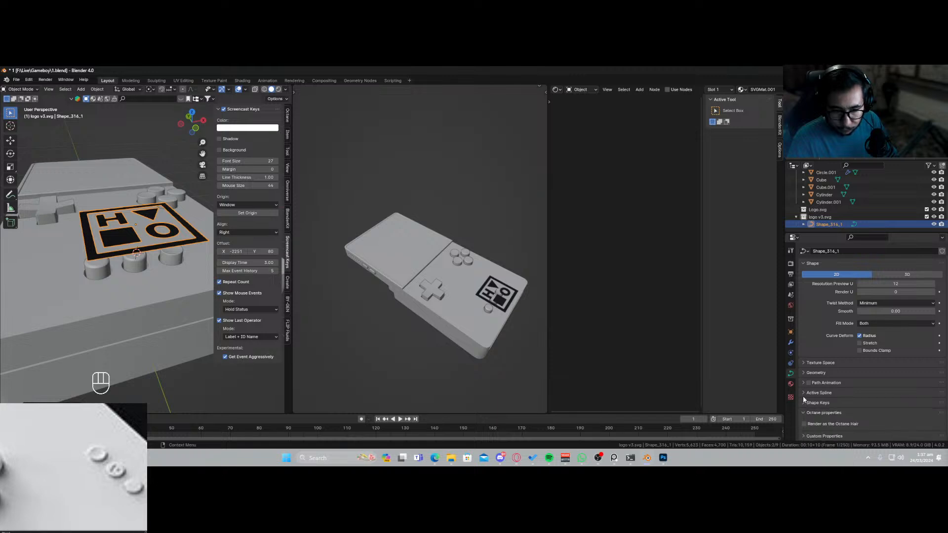
pyautogui.click(806, 373)
pyautogui.scroll(-2, 803, 387)
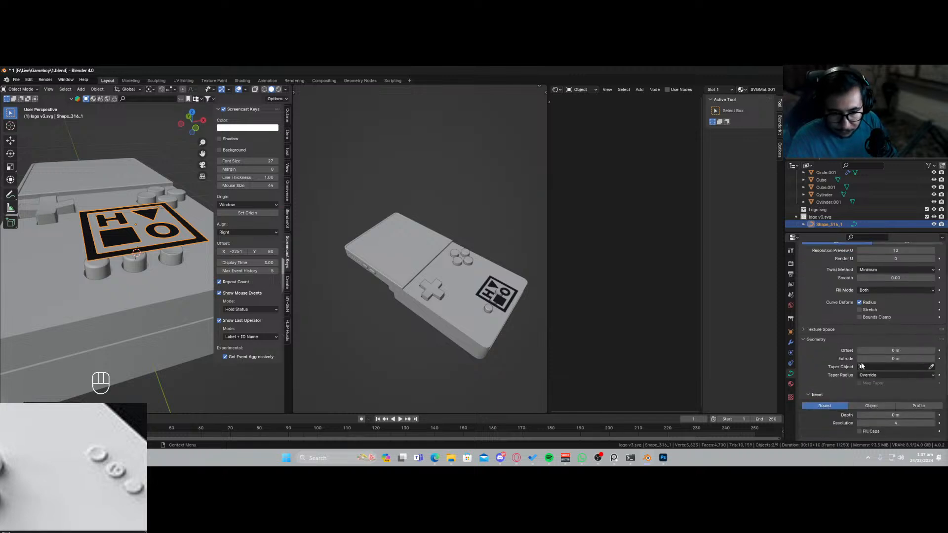
pyautogui.moveTo(869, 359); pyautogui.dragTo(889, 359)
# Scale the logo down to about 0.19 of its size to fit the middle small button.
pyautogui.moveTo(163, 257); pyautogui.dragTo(173, 294, button='middle')
pyautogui.press('s')
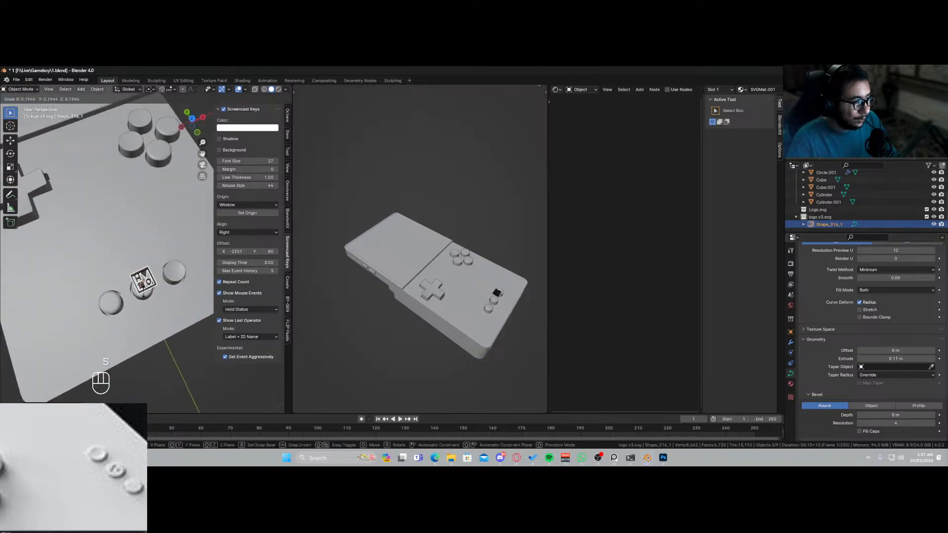
pyautogui.click(143, 289)
# Lower the logo about 0.2 m along Z onto the middle small button and check its placement from the top view.
pyautogui.scroll(4, 157, 326)
pyautogui.keyDown('shift'); pyautogui.moveTo(163, 346); pyautogui.dragTo(164, 280, button='middle'); pyautogui.keyUp('shift')
pyautogui.press('g')
pyautogui.press('z')
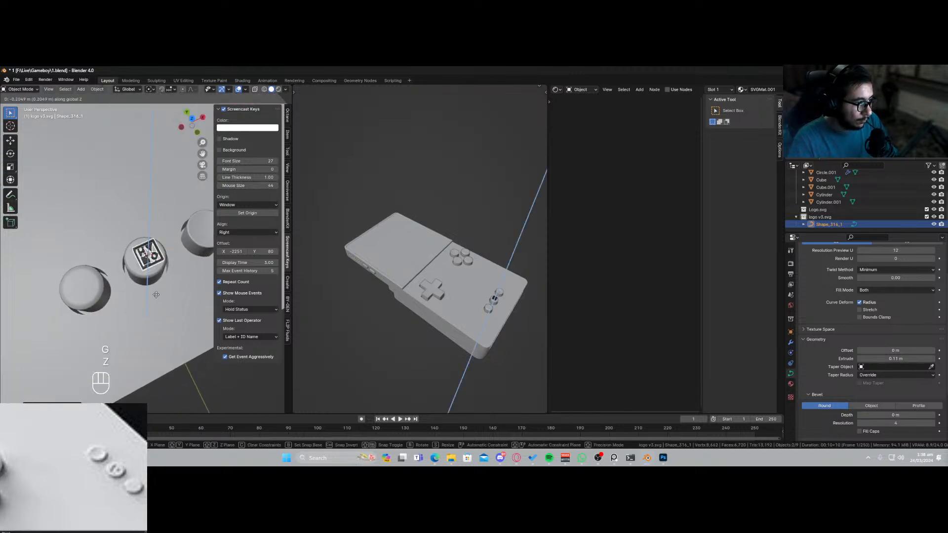
pyautogui.click(152, 290)
pyautogui.press('KP_7')
pyautogui.scroll(5, 94, 259)
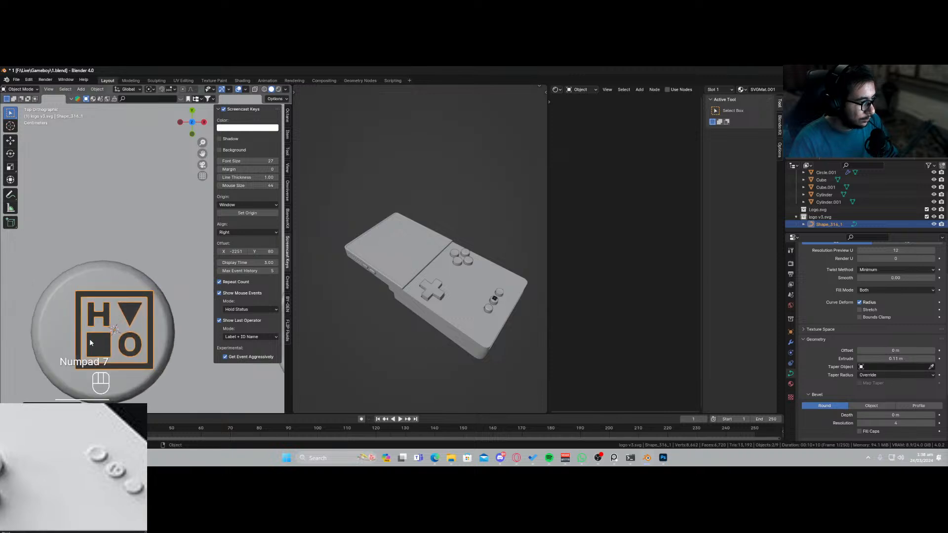
# Center the logo on the middle small button in top view and fine-tune its scale.
pyautogui.keyDown('shift'); pyautogui.moveTo(90, 343); pyautogui.dragTo(113, 311, button='middle'); pyautogui.keyUp('shift')
pyautogui.press('g')
pyautogui.click(162, 310)
pyautogui.press('s')
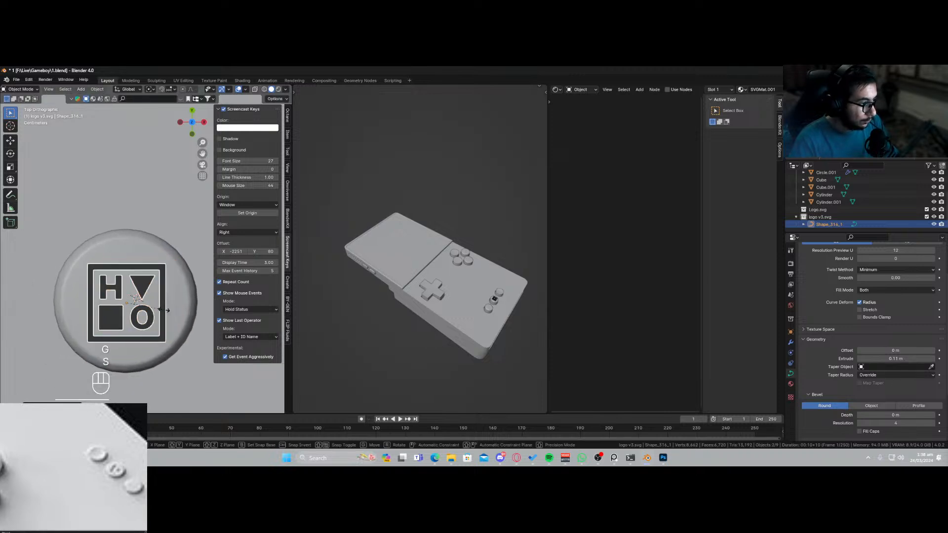
pyautogui.click(159, 310)
# Raise the logo about 0.009 m along Z so it still cuts into the top of the middle button.
pyautogui.click(174, 320)
pyautogui.moveTo(173, 321); pyautogui.dragTo(161, 293, button='middle')
pyautogui.keyDown('shift'); pyautogui.moveTo(141, 160); pyautogui.dragTo(133, 316, button='middle'); pyautogui.keyUp('shift')
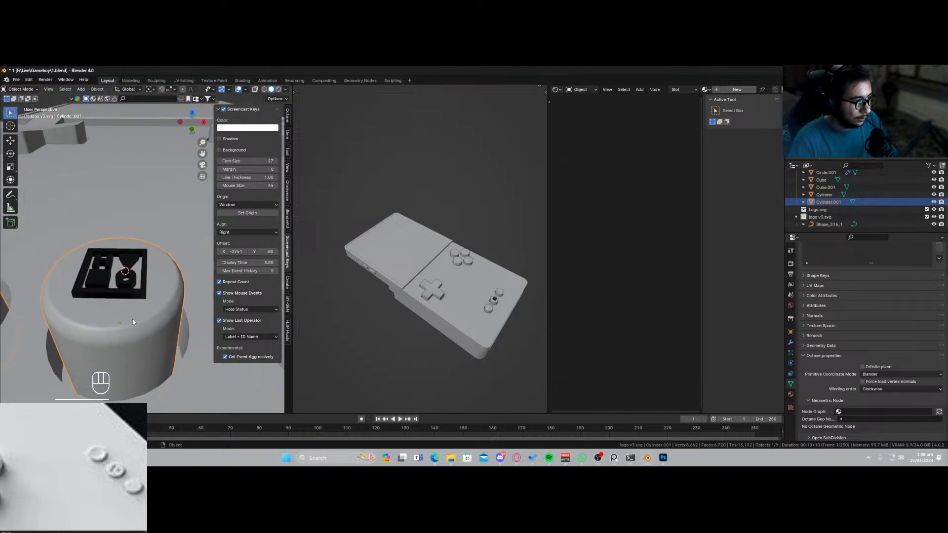
pyautogui.scroll(3, 135, 340)
pyautogui.scroll(-1, 175, 339)
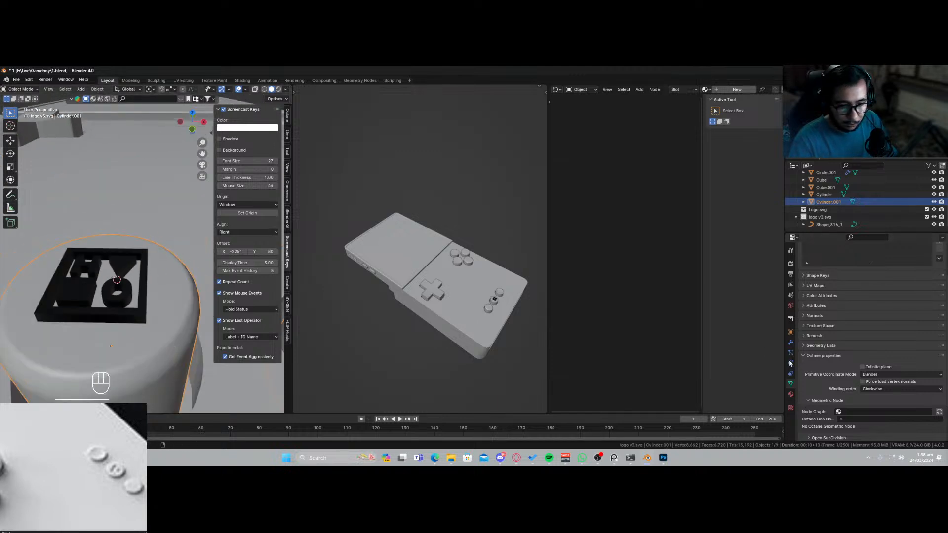
pyautogui.press('g')
pyautogui.press('z')
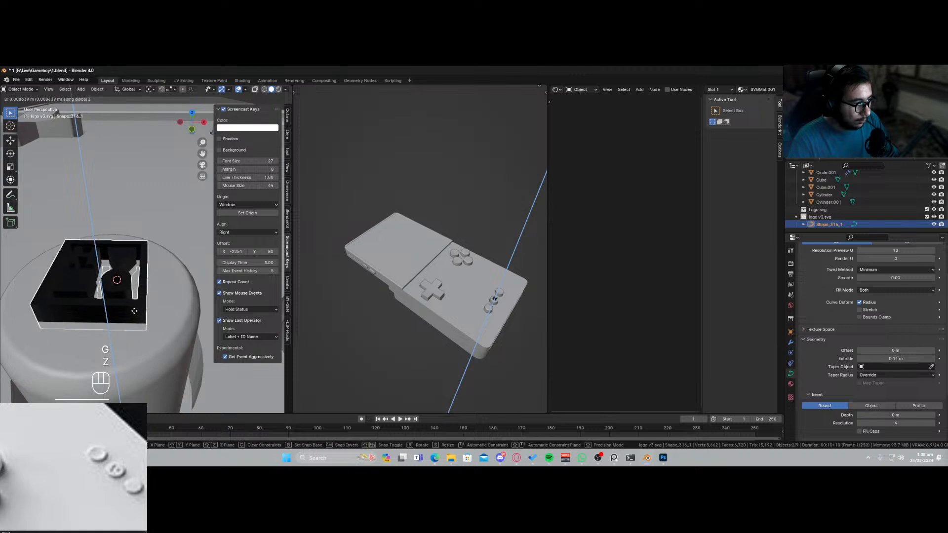
# Add a Boolean modifier to the small buttons' mesh.
pyautogui.click(169, 330)
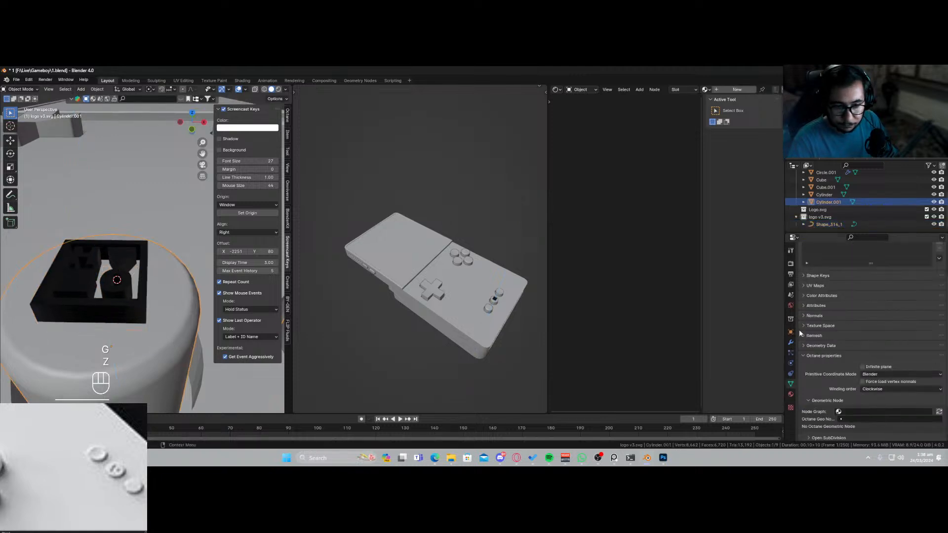
pyautogui.click(790, 341)
pyautogui.click(838, 270)
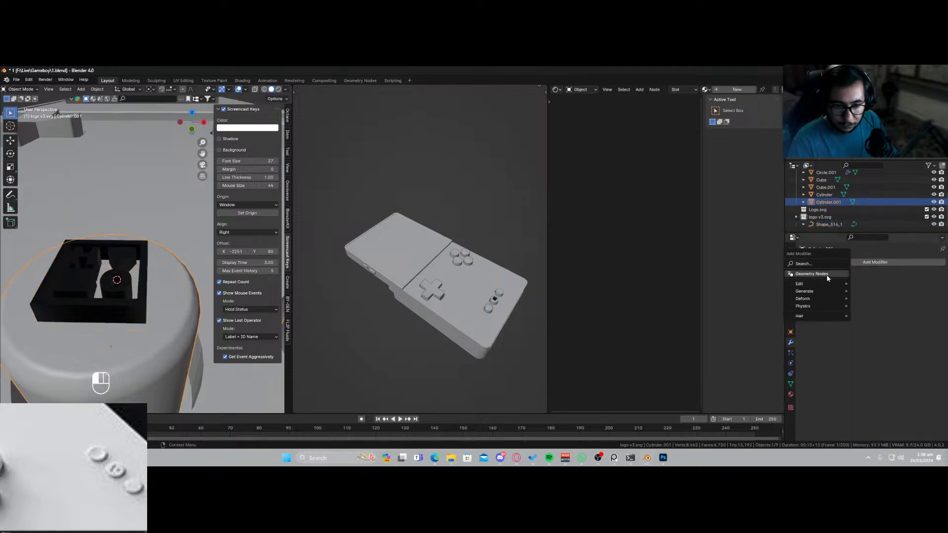
pyautogui.click(837, 277)
pyautogui.click(932, 275)
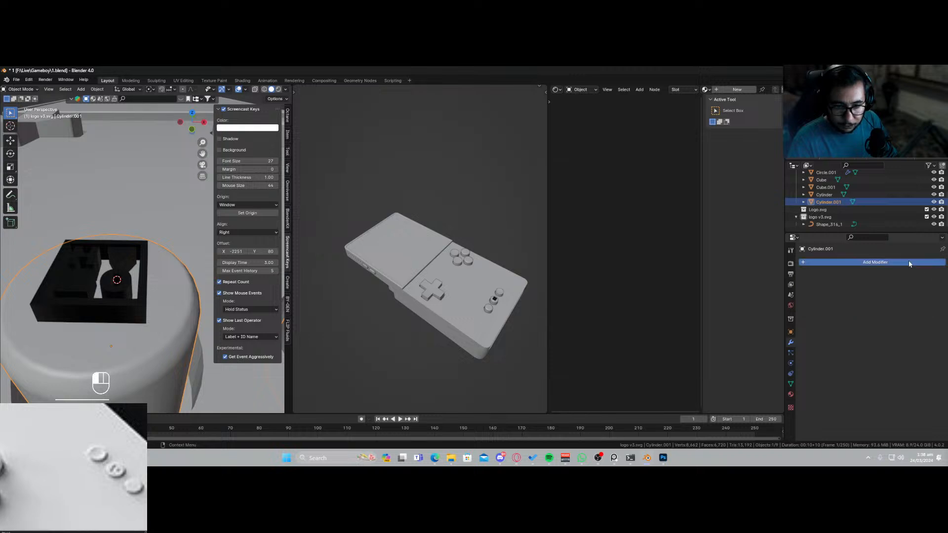
pyautogui.click(907, 260)
pyautogui.write('s')
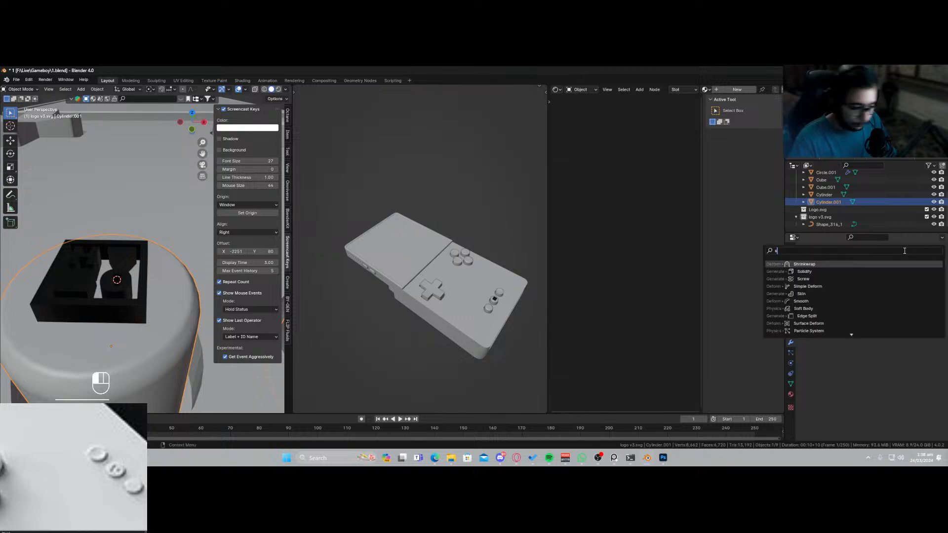
pyautogui.press('BackSpace')
pyautogui.write('bol')
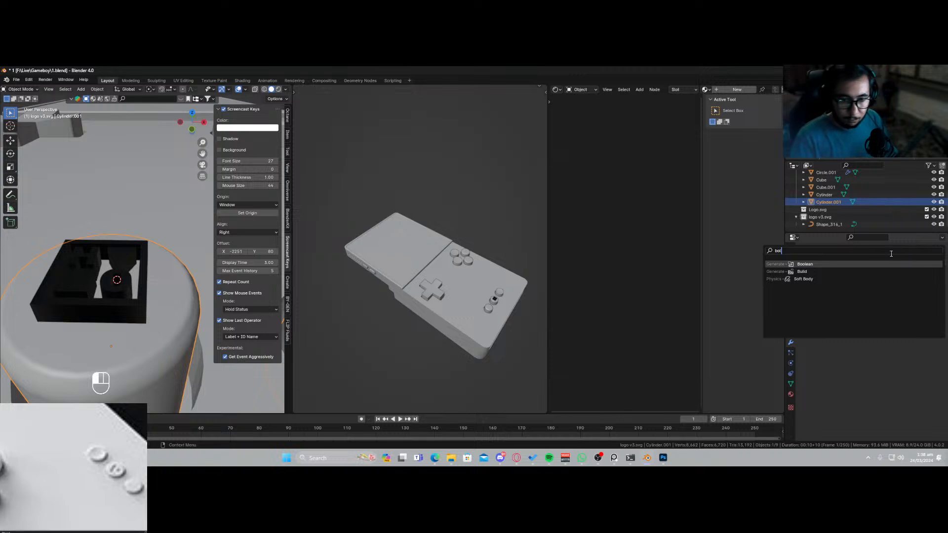
pyautogui.click(882, 267)
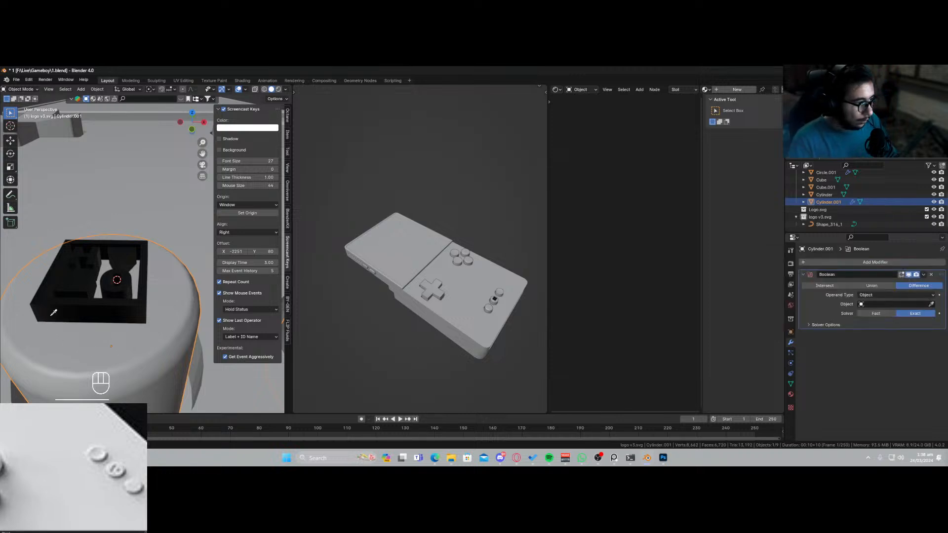
# Try to assign the logo curve as the Boolean modifier's cutting object.
pyautogui.click(91, 305)
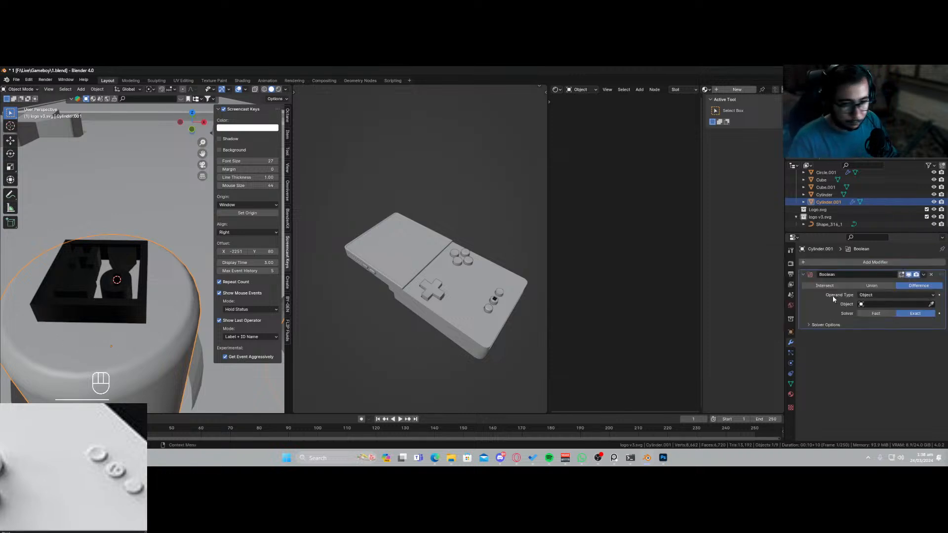
pyautogui.click(908, 304)
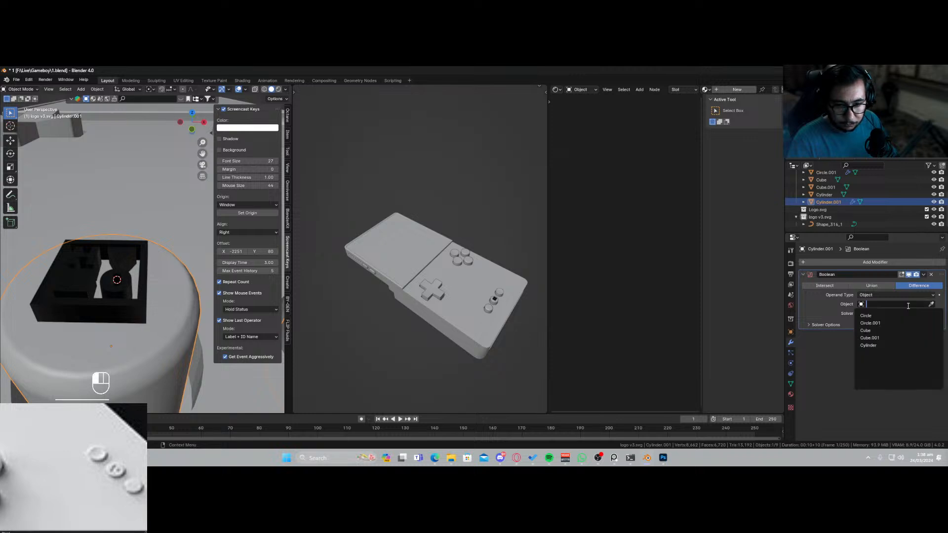
pyautogui.click(104, 303)
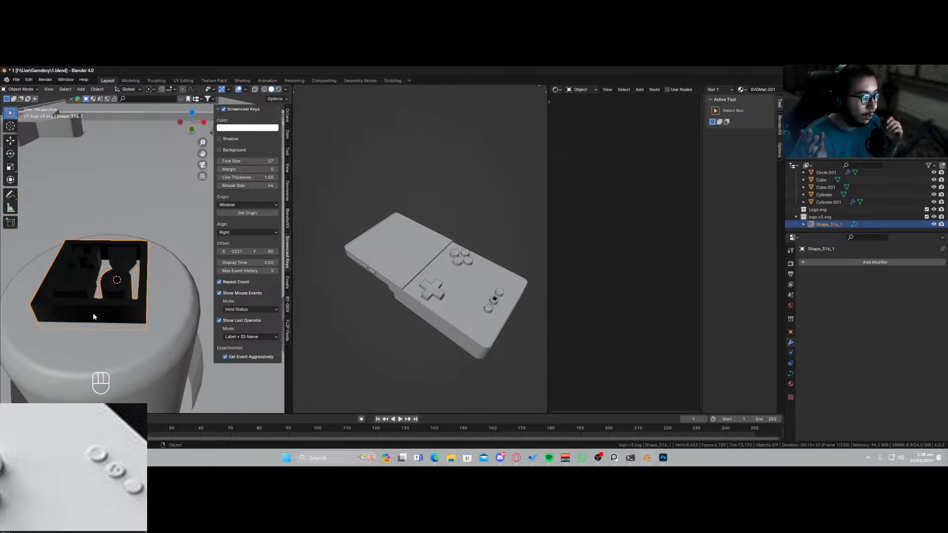
# Duplicate the logo curve in place and hide the duplicate as a backup.
pyautogui.click(87, 313)
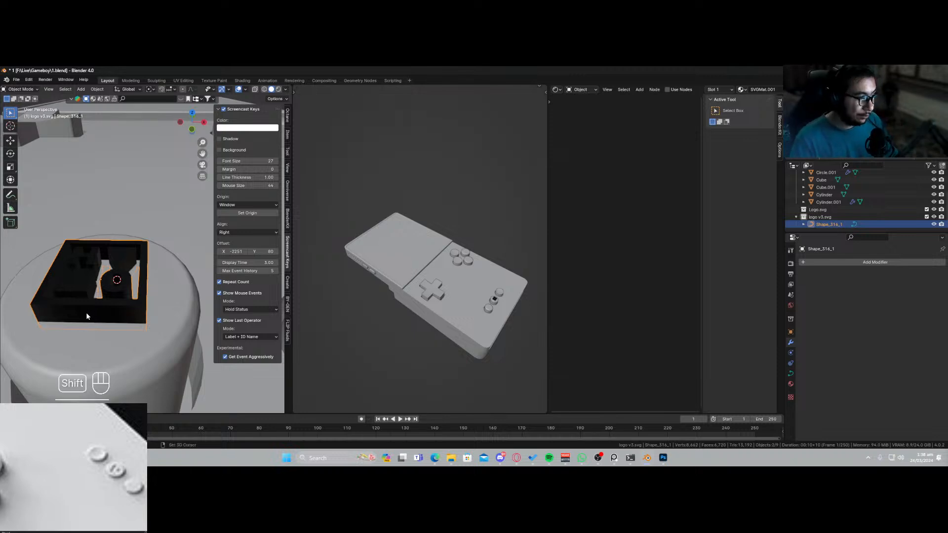
pyautogui.hotkey('shift', 'd')
pyautogui.press('h')
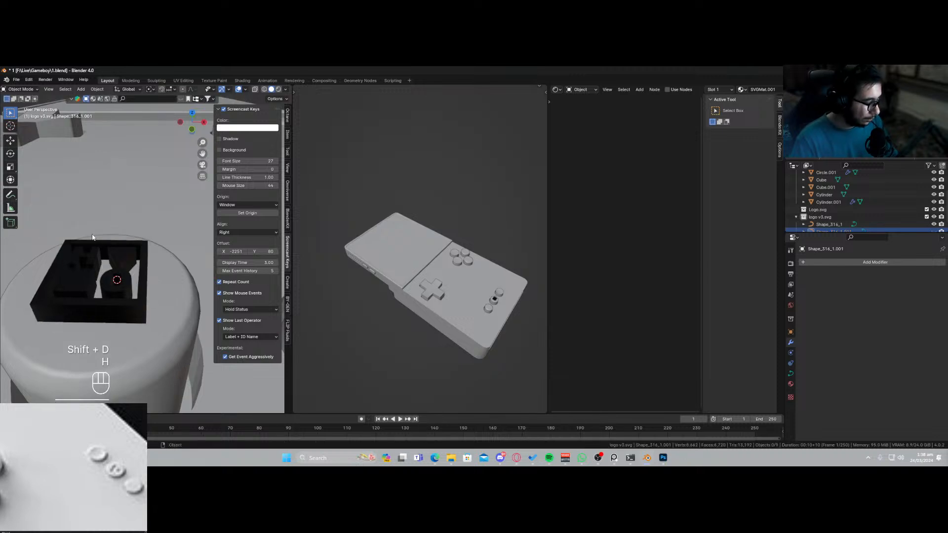
# Convert the visible logo curve on the middle button to a mesh.
pyautogui.click(85, 313)
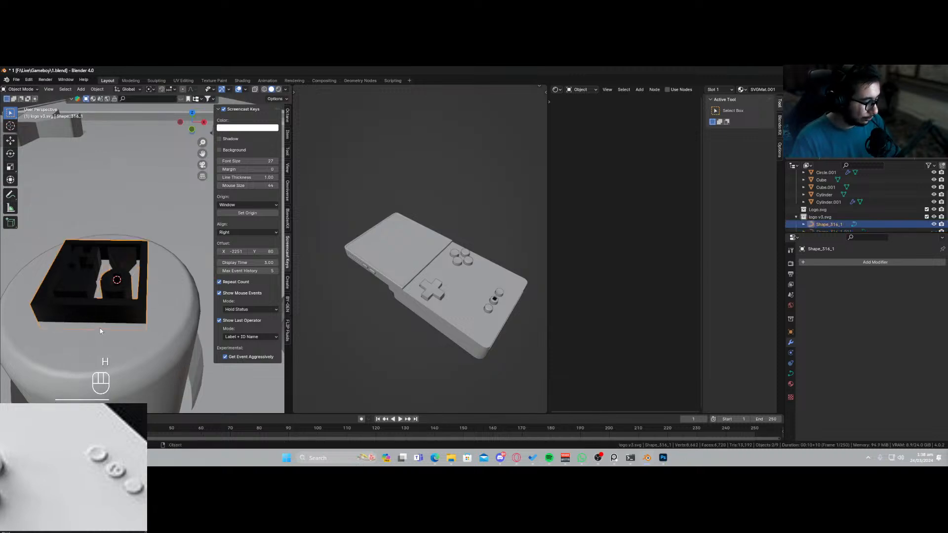
pyautogui.press('F3')
pyautogui.write('conver')
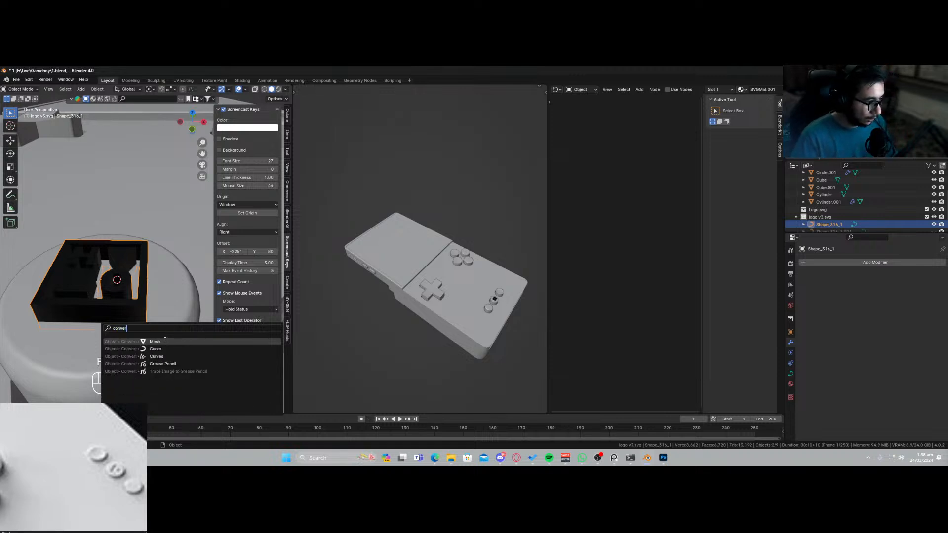
pyautogui.click(164, 340)
# Set the logo mesh as the object of the small buttons' Difference Boolean and apply the modifier.
pyautogui.click(158, 342)
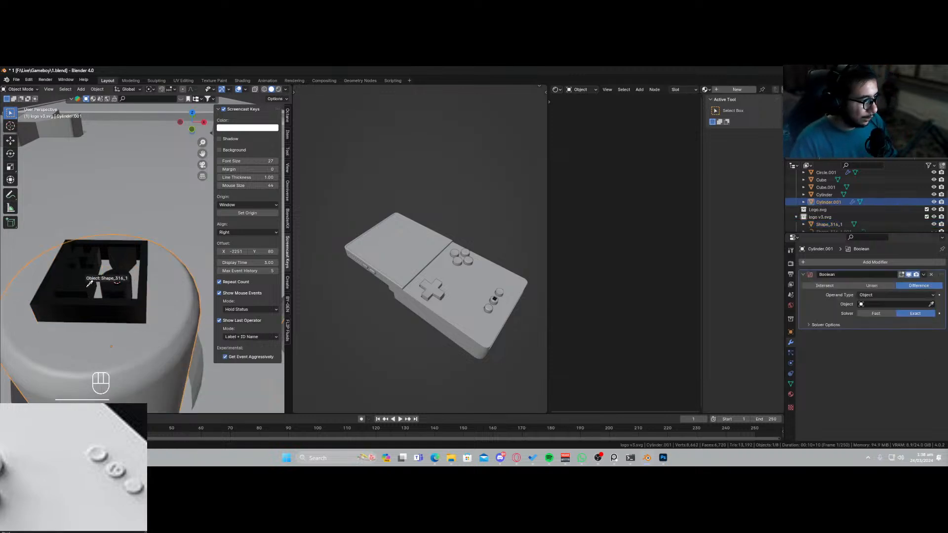
pyautogui.click(92, 307)
pyautogui.click(923, 274)
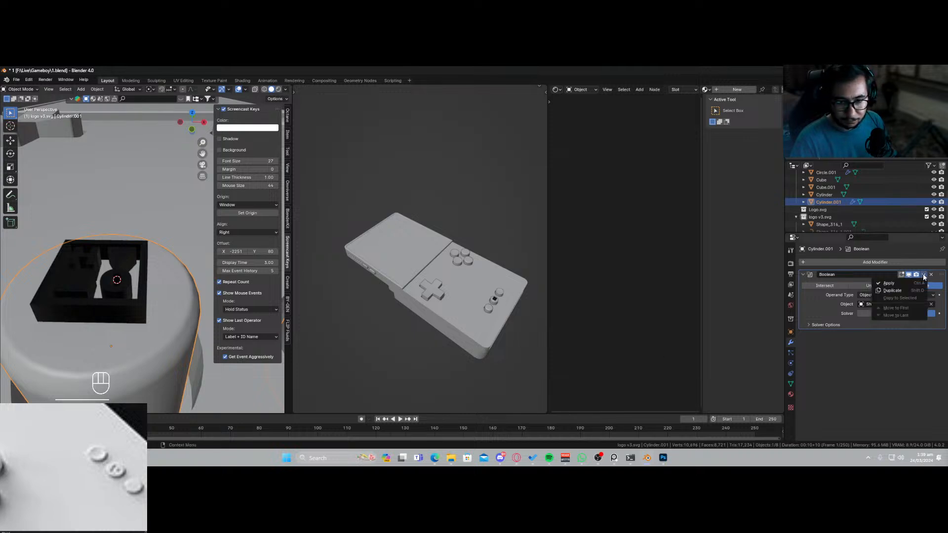
pyautogui.click(918, 283)
# Try deleting the logo mesh from the middle button and undo the deletion.
pyautogui.click(76, 293)
pyautogui.press('x')
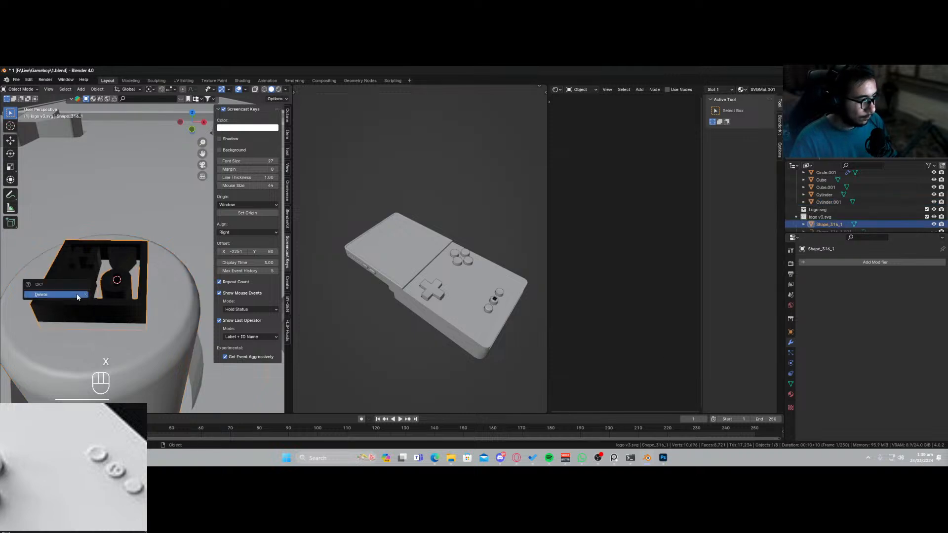
pyautogui.click(76, 293)
pyautogui.moveTo(76, 294); pyautogui.dragTo(141, 301, button='middle')
pyautogui.hotkey('ctrl', 'z')
pyautogui.hotkey('ctrl', 'z')
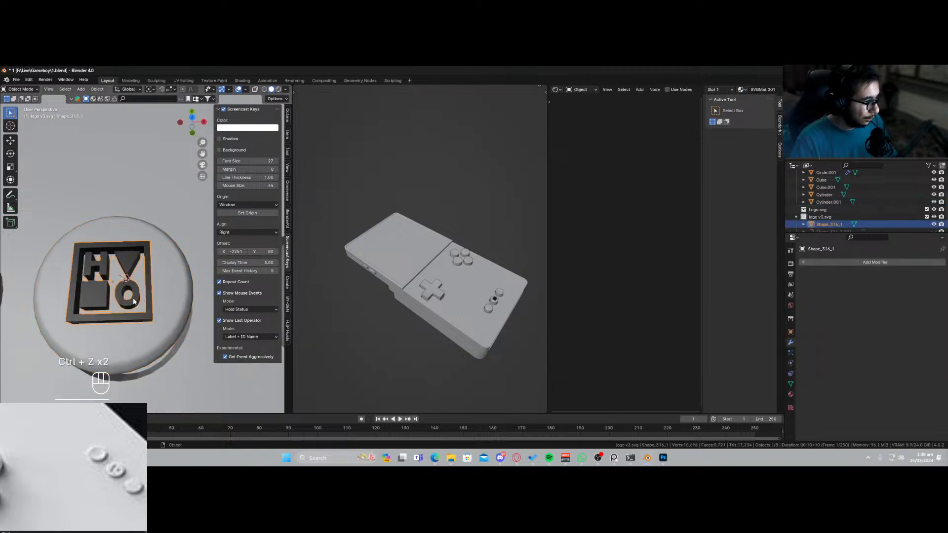
# Hide the logo mesh and apply Shade Auto Smooth to the engraved small buttons.
pyautogui.press('h')
pyautogui.click(135, 313)
pyautogui.rightClick(134, 312)
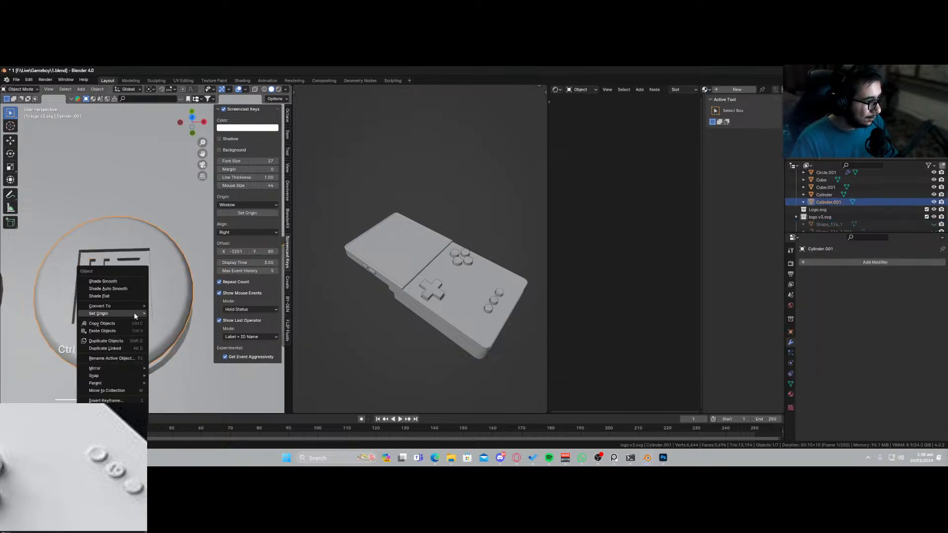
pyautogui.click(128, 289)
pyautogui.moveTo(139, 320); pyautogui.dragTo(135, 295, button='middle')
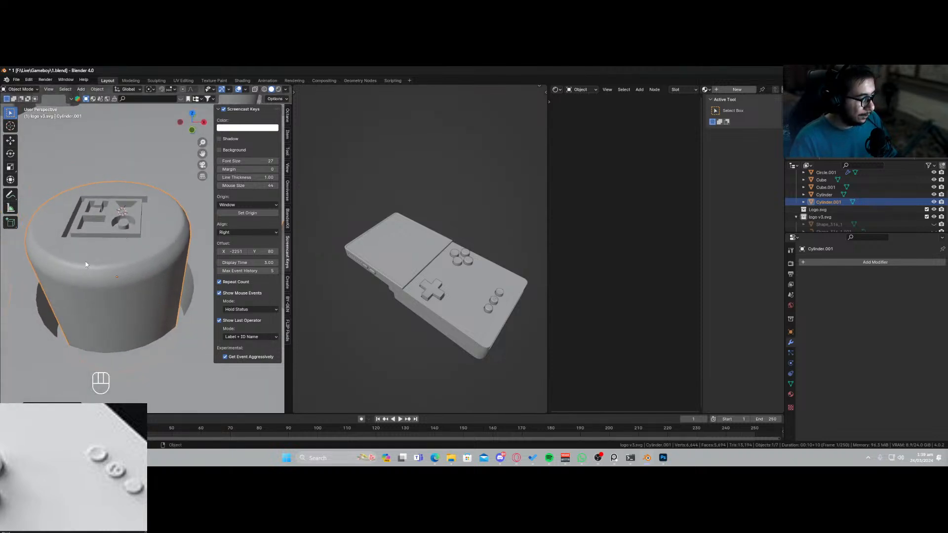
# Place the 3D cursor on the console's front face, between the small buttons and the nearby body corner.
pyautogui.moveTo(85, 264); pyautogui.dragTo(111, 256, button='middle')
pyautogui.hotkey('shift', '`')
pyautogui.press('s')
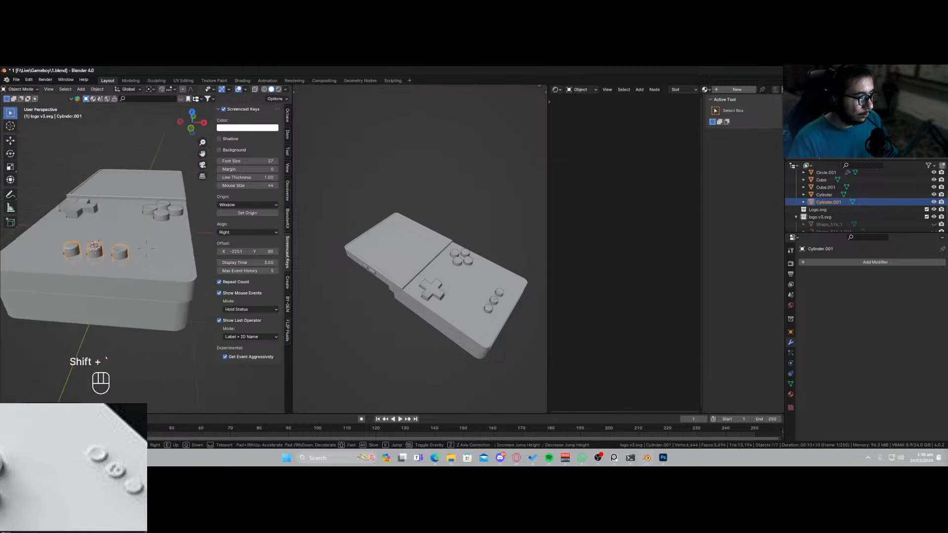
pyautogui.hotkey('shift', 'w')
pyautogui.hotkey('shift', 's')
pyautogui.press('w')
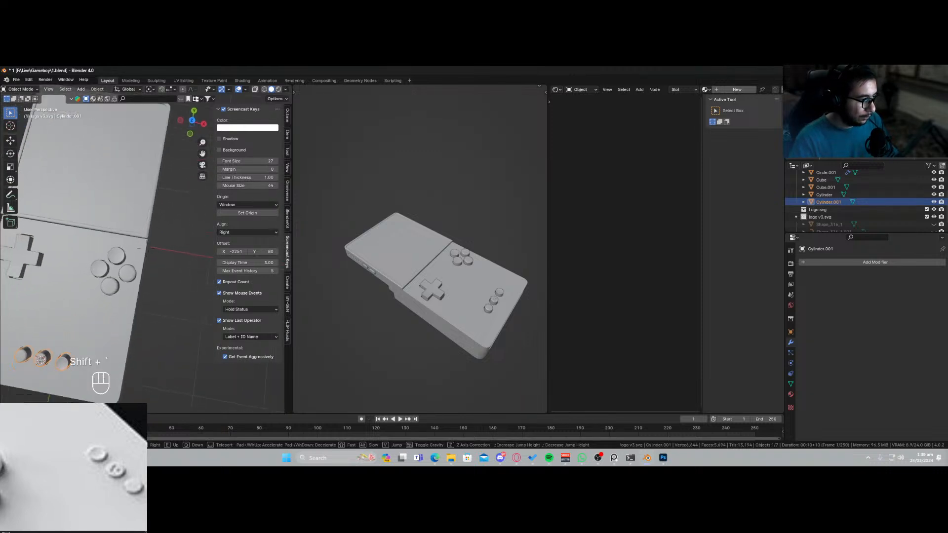
pyautogui.press('w')
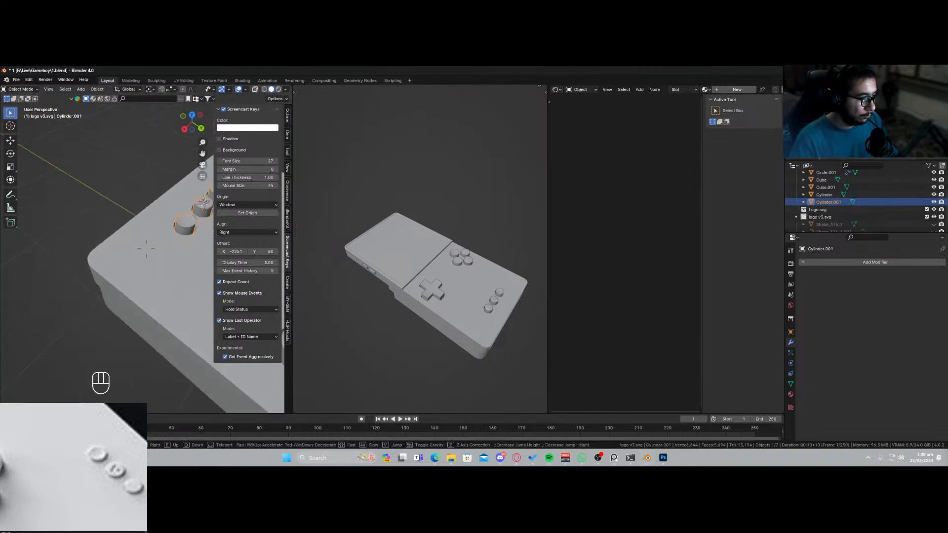
pyautogui.click(104, 250)
pyautogui.keyDown('shift'); pyautogui.rightClick(122, 268); pyautogui.keyUp('shift')
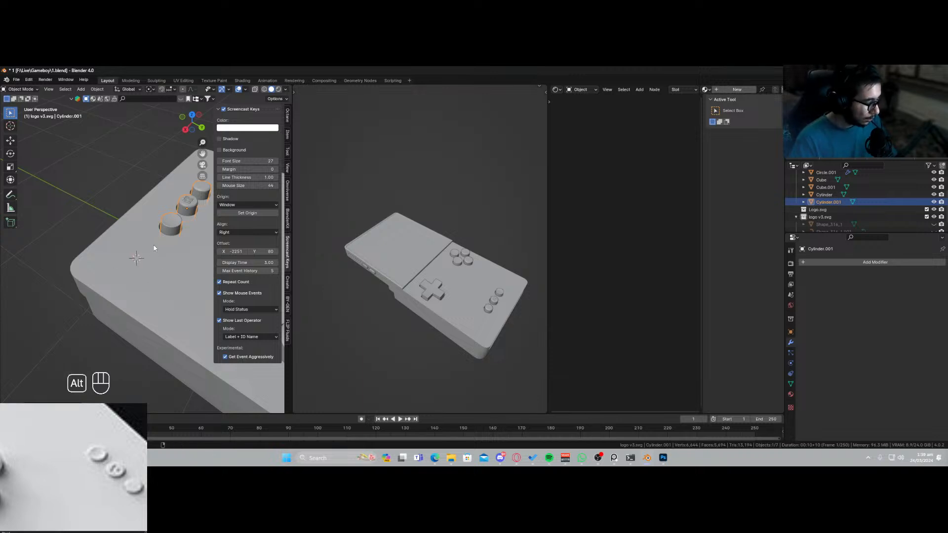
# Unhide all objects, hide the logo curve copy again and select the logo mesh on the middle button.
pyautogui.hotkey('alt', 'h')
pyautogui.click(194, 200)
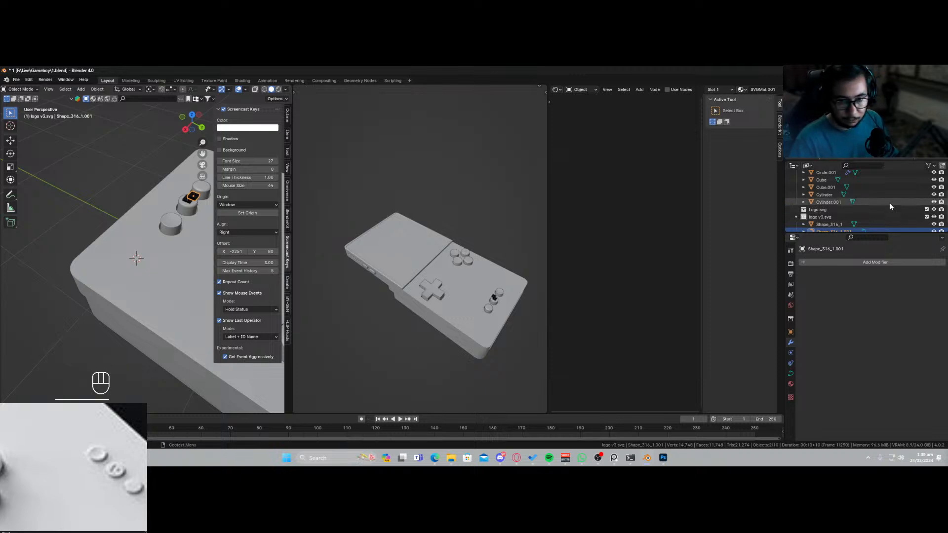
pyautogui.scroll(-1, 914, 218)
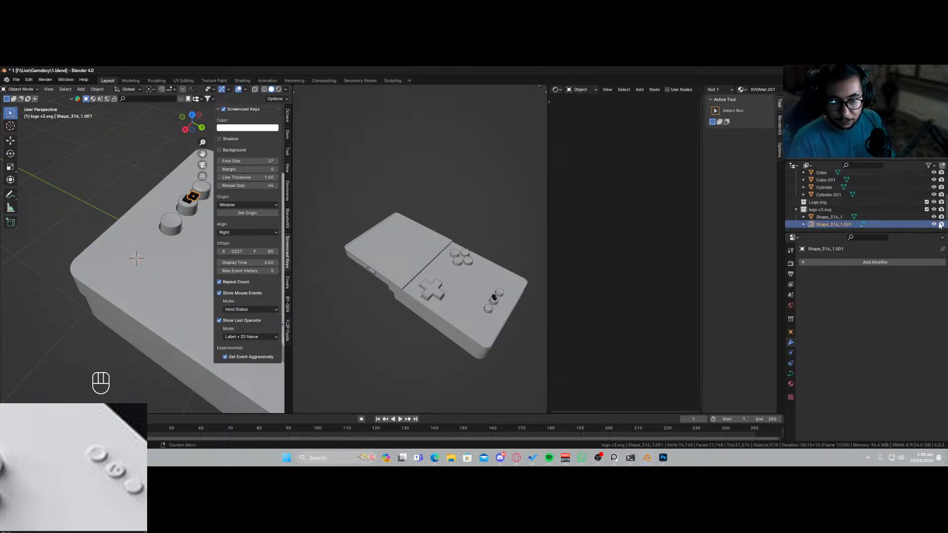
pyautogui.press('h')
pyautogui.click(188, 201)
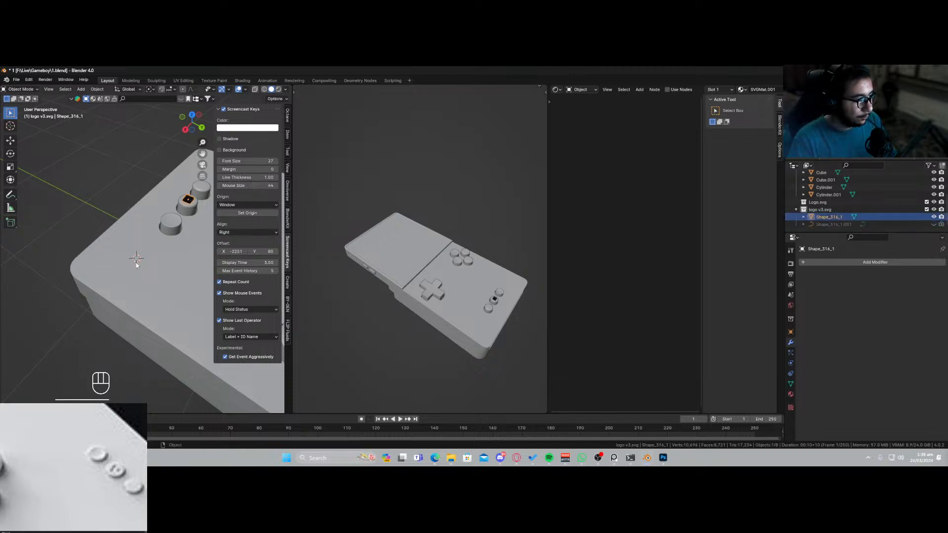
# Snap the logo mesh to the 3D cursor near the body corner and scale it up about 5 times.
pyautogui.hotkey('shift', 's')
pyautogui.click(148, 228)
pyautogui.press('s')
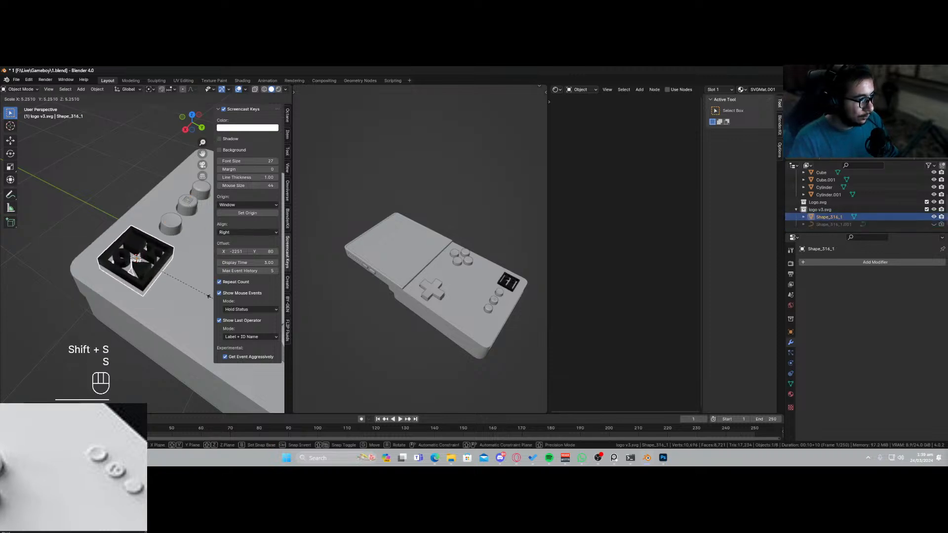
pyautogui.click(177, 346)
pyautogui.moveTo(156, 306); pyautogui.dragTo(148, 287, button='middle')
# Add a Difference Boolean modifier to the console's lower body with the enlarged logo mesh as its object.
pyautogui.click(105, 265)
pyautogui.click(815, 265)
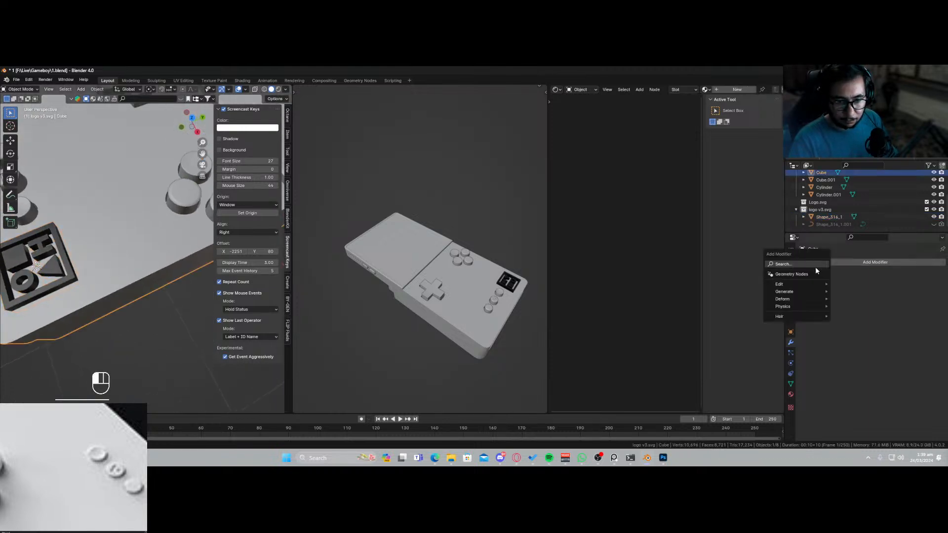
pyautogui.click(821, 276)
pyautogui.click(928, 303)
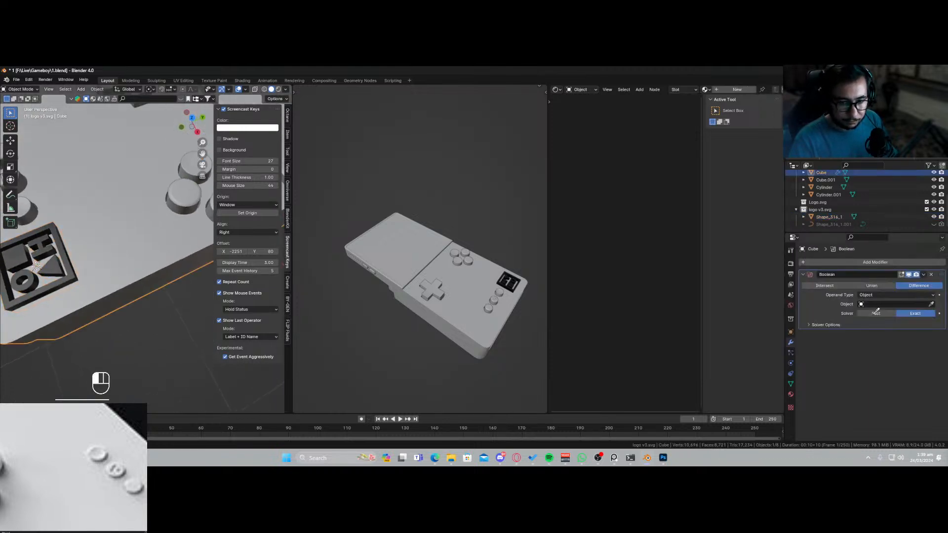
pyautogui.click(85, 285)
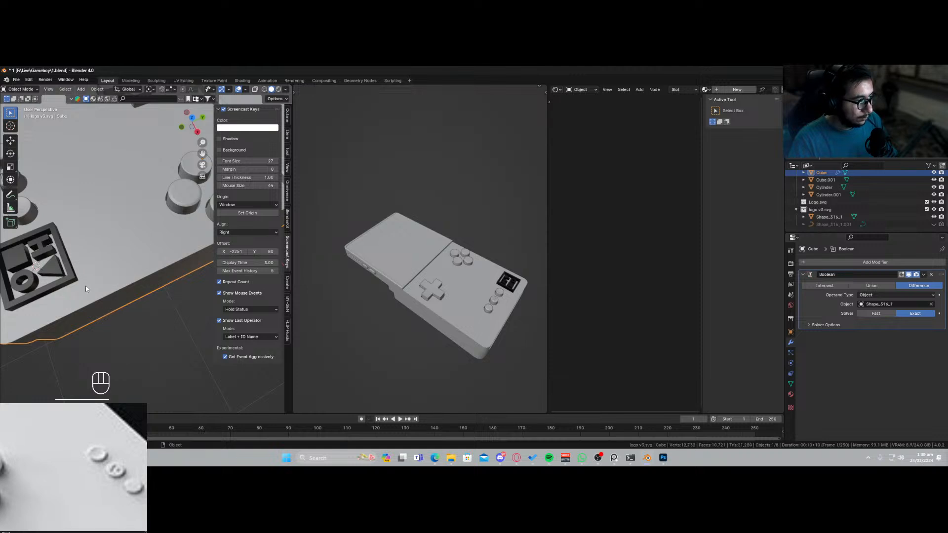
pyautogui.keyDown('shift'); pyautogui.moveTo(90, 282); pyautogui.dragTo(126, 285, button='middle'); pyautogui.keyUp('shift')
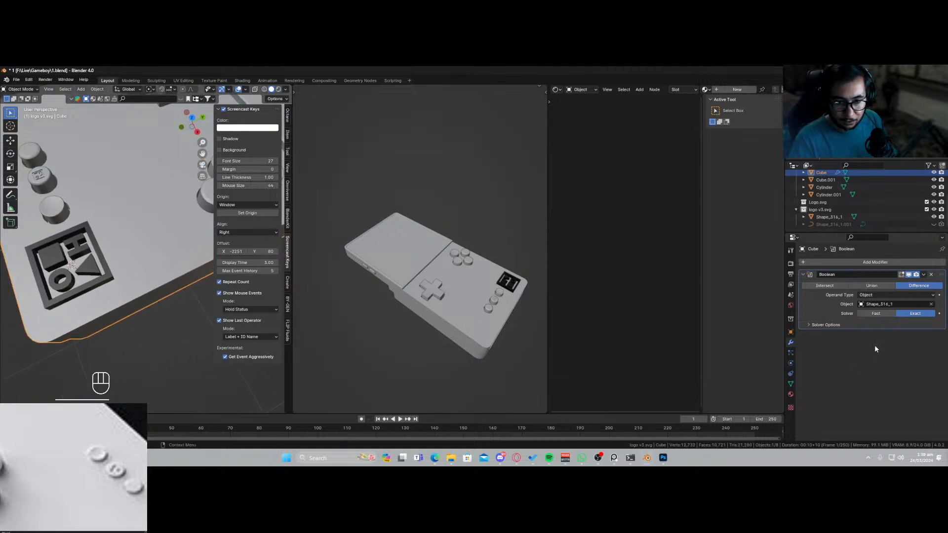
# Apply the Boolean modifier on the console's lower body and save the file.
pyautogui.click(924, 276)
pyautogui.click(889, 283)
pyautogui.hotkey('ctrl', 's')
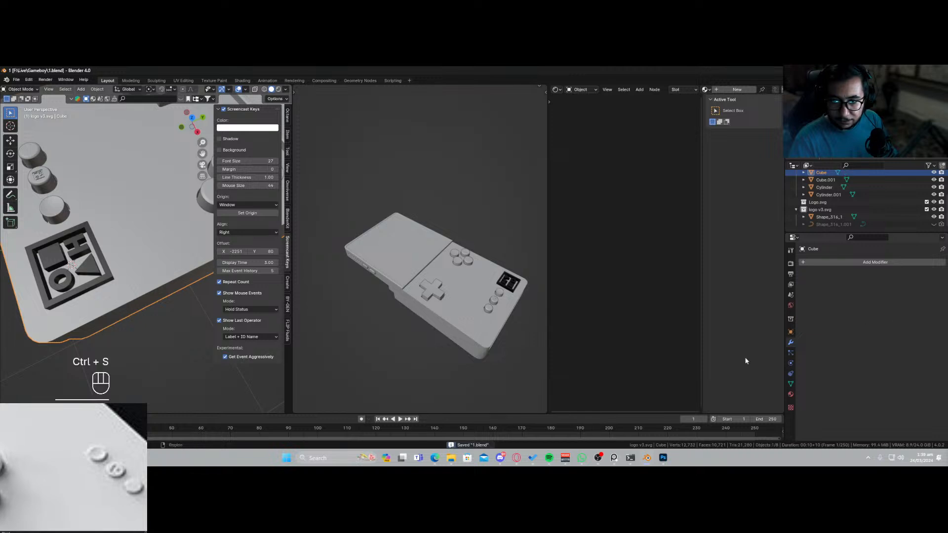
pyautogui.hotkey('ctrl', 's')
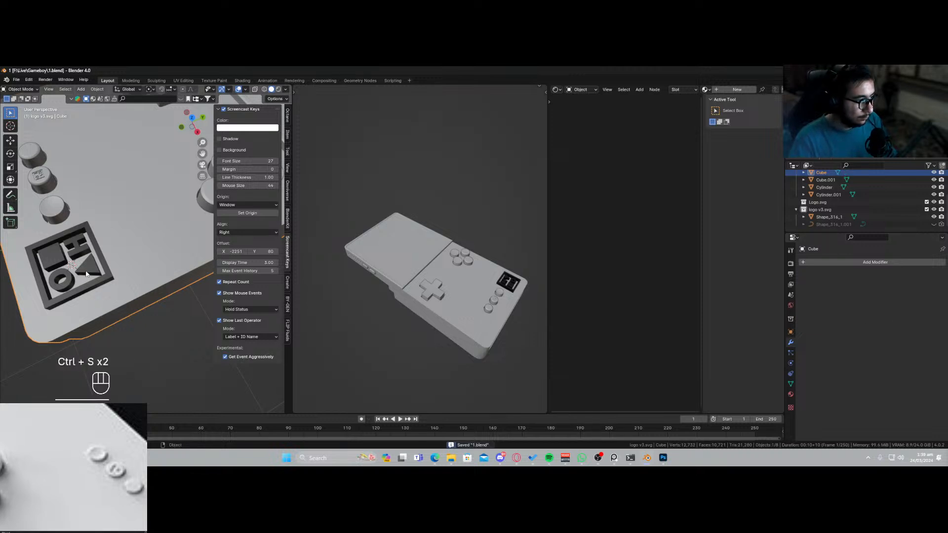
# Delete the enlarged logo mesh used as the cutter near the body corner.
pyautogui.press('x')
pyautogui.moveTo(92, 306); pyautogui.dragTo(108, 250, button='middle')
pyautogui.hotkey('shift', '`')
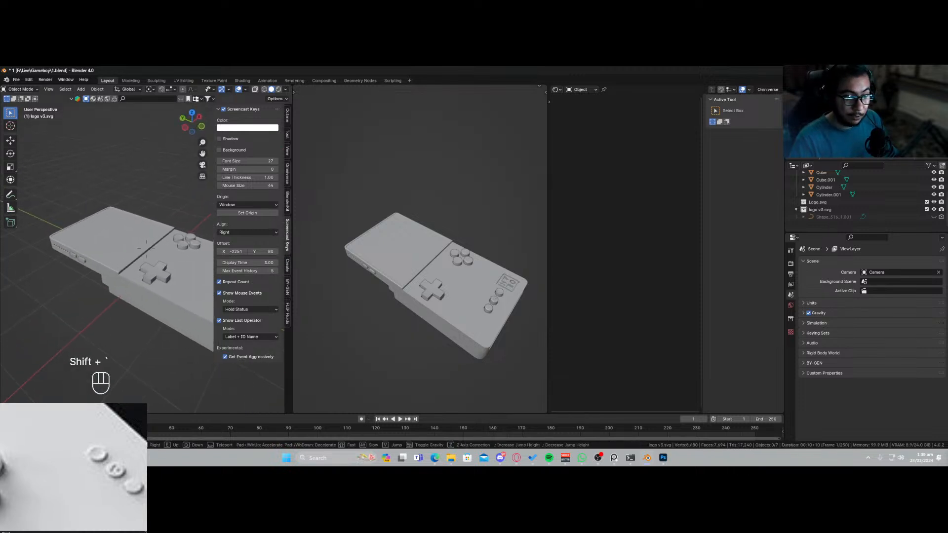
pyautogui.click(34, 280)
# Reset the 3D cursor to the world origin and add a Cube empty there.
pyautogui.click(148, 279)
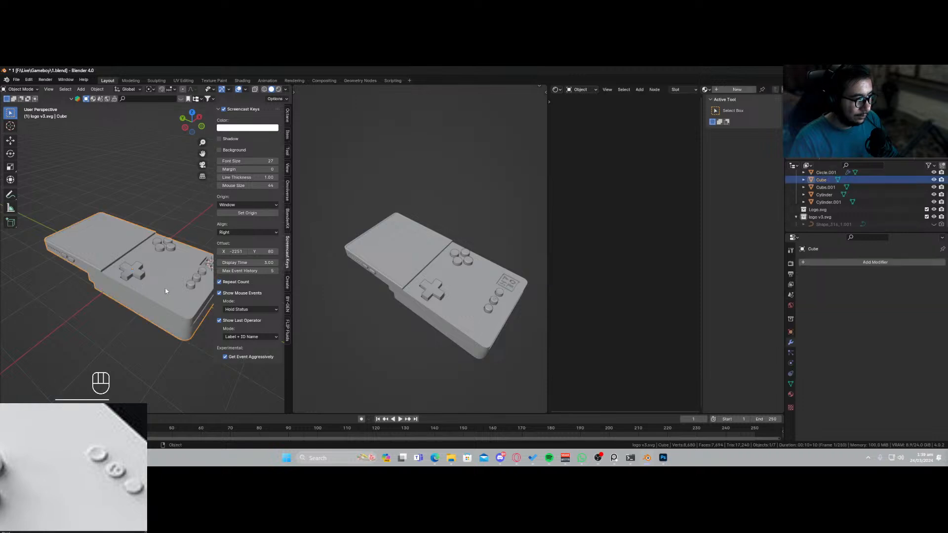
pyautogui.hotkey('shift', 's')
pyautogui.click(170, 296)
pyautogui.hotkey('shift', 'a')
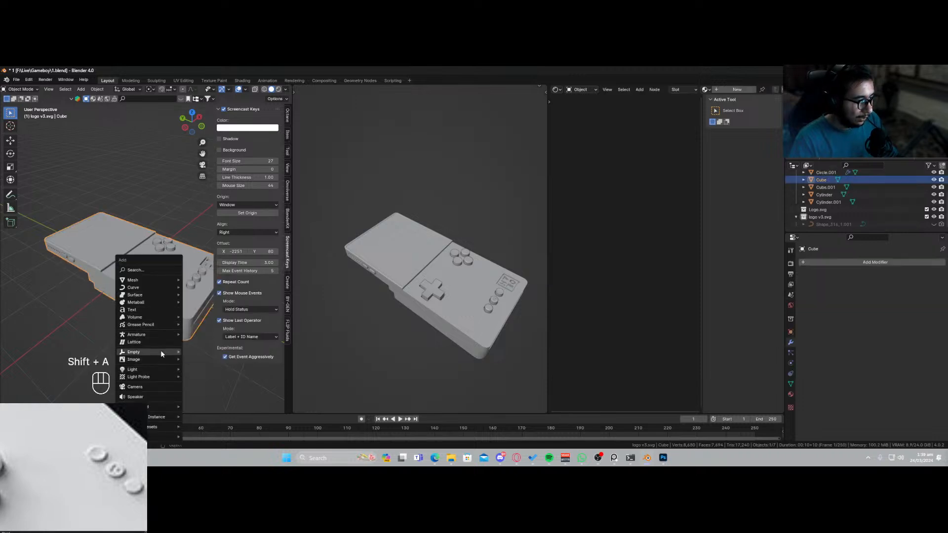
pyautogui.moveTo(161, 352)
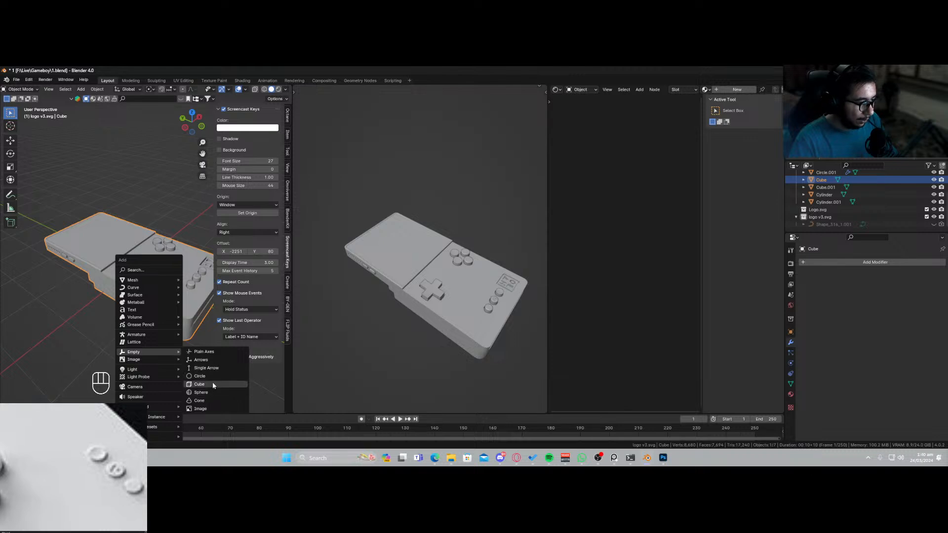
pyautogui.click(213, 384)
# Flatten the empty to a Z scale of about 0.466 and raise it to about 0.258 m so it encloses the console's thickness.
pyautogui.press('KP_1')
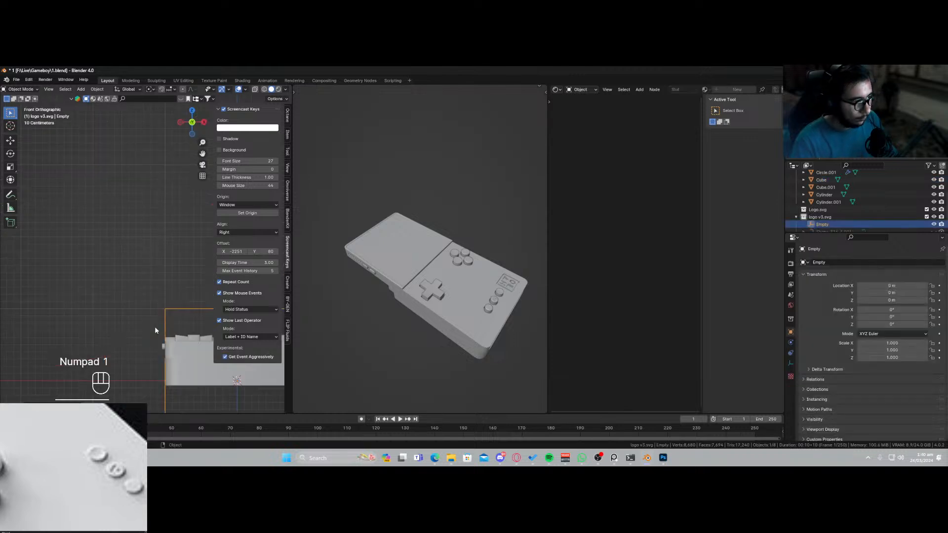
pyautogui.scroll(-3, 155, 328)
pyautogui.keyDown('shift'); pyautogui.moveTo(156, 349); pyautogui.dragTo(62, 348, button='middle'); pyautogui.keyUp('shift')
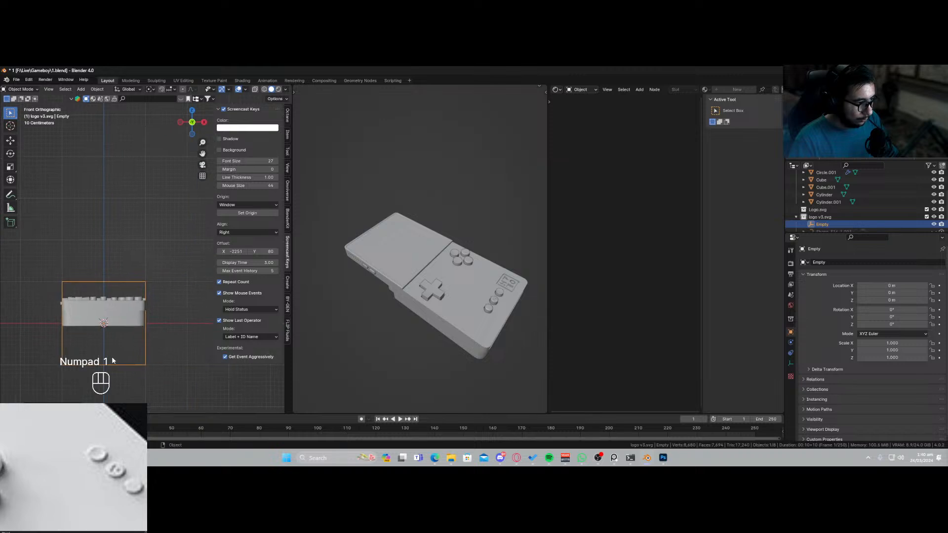
pyautogui.press('s')
pyautogui.press('z')
pyautogui.click(119, 329)
pyautogui.press('g')
pyautogui.press('z')
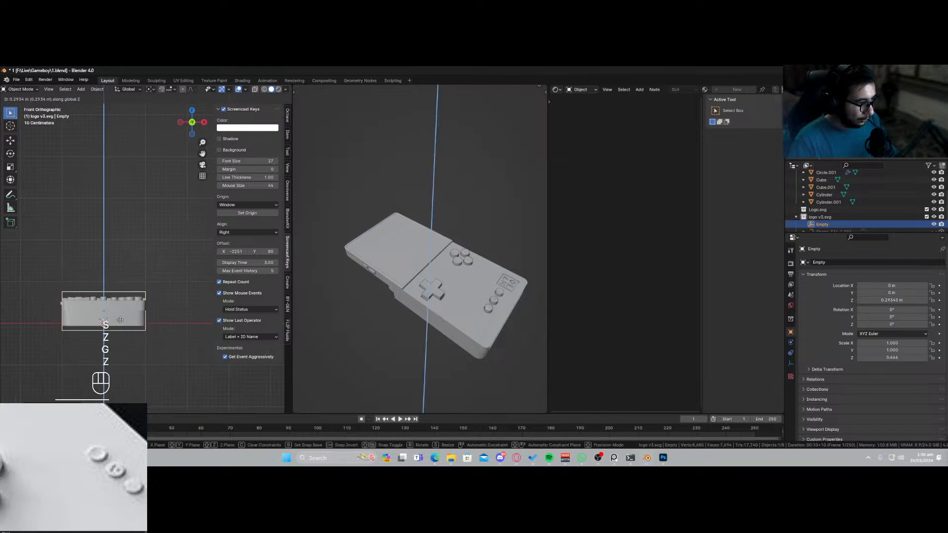
pyautogui.click(116, 329)
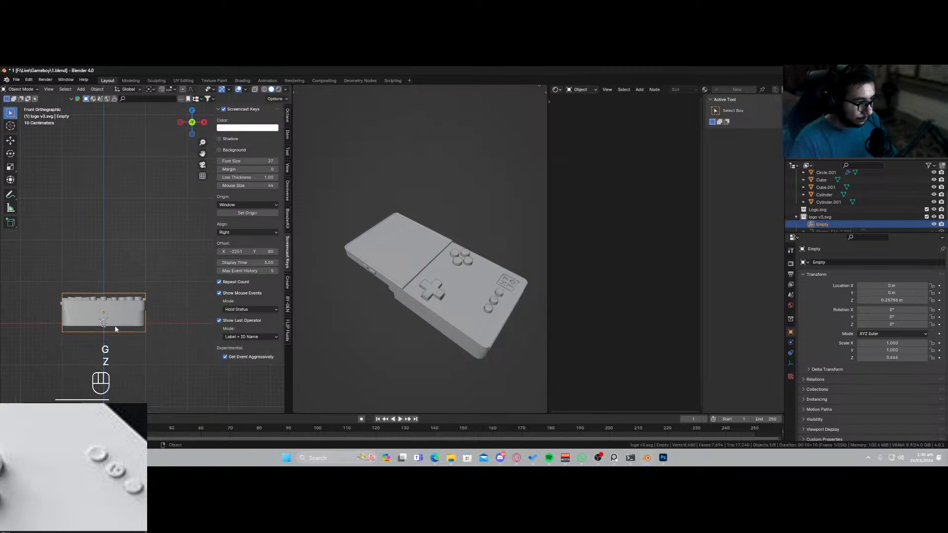
# Stretch the empty along Y to a scale of about 2.175 so it encloses the console's full length.
pyautogui.press('KP_3')
pyautogui.keyDown('shift'); pyautogui.moveTo(144, 301); pyautogui.dragTo(93, 323, button='middle'); pyautogui.keyUp('shift')
pyautogui.press('s')
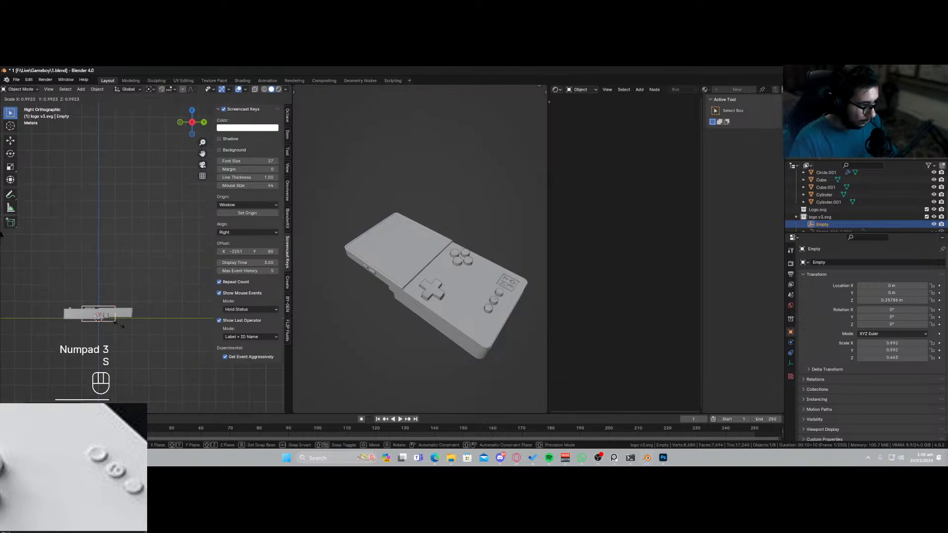
pyautogui.press('y')
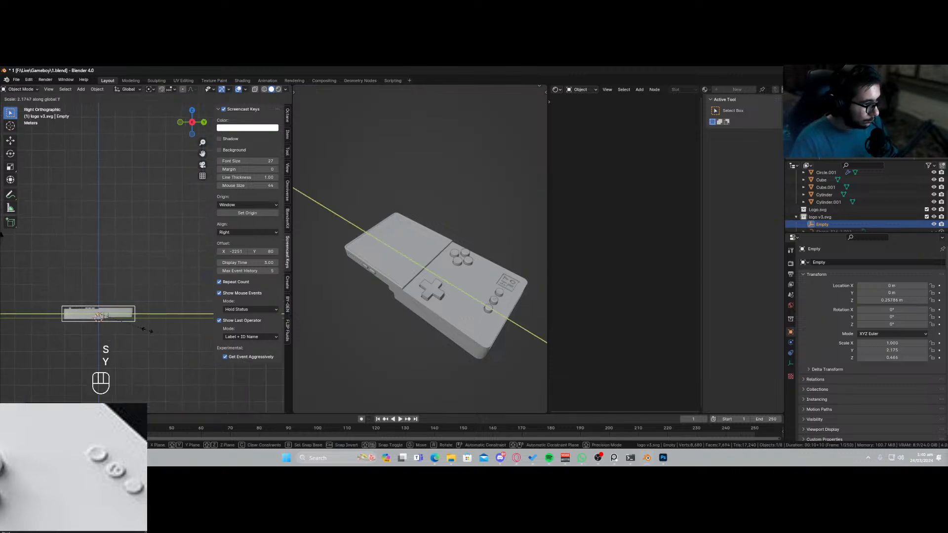
pyautogui.click(147, 330)
# Parent all other visible objects to the empty with Object (Keep Transform).
pyautogui.moveTo(123, 330)
pyautogui.mouseDown(button='middle')
pyautogui.moveTo(103, 331)
pyautogui.moveTo(137, 340)
pyautogui.mouseUp(button='middle')
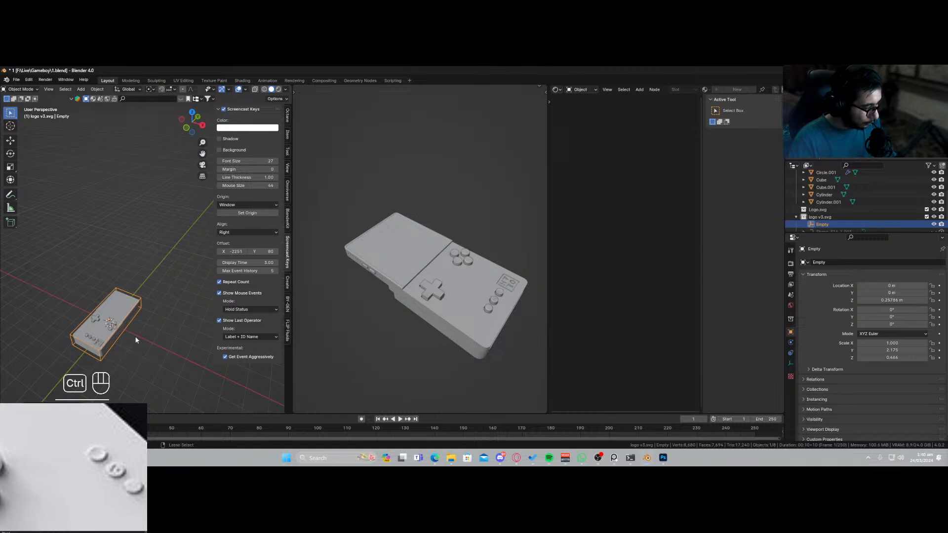
pyautogui.hotkey('ctrl', 'i')
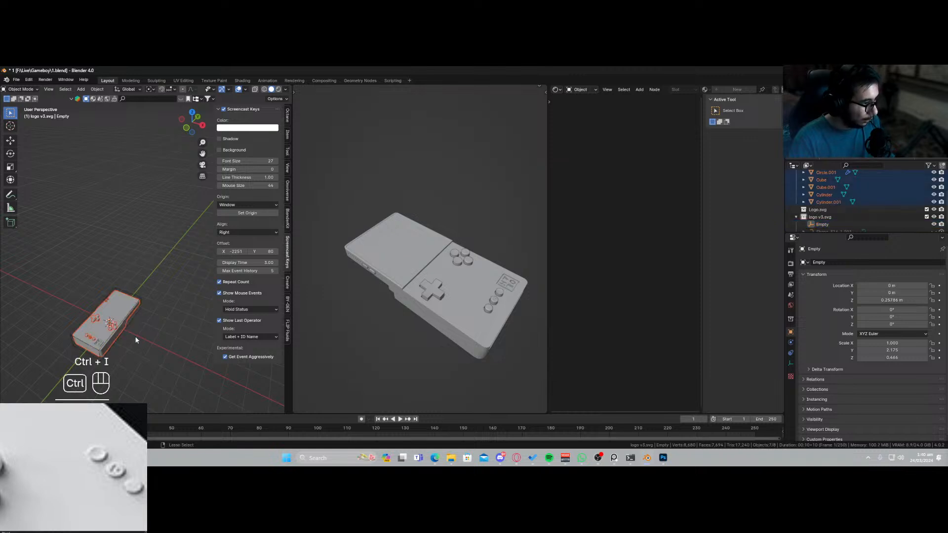
pyautogui.keyDown('shift'); pyautogui.click(77, 352); pyautogui.keyUp('shift')
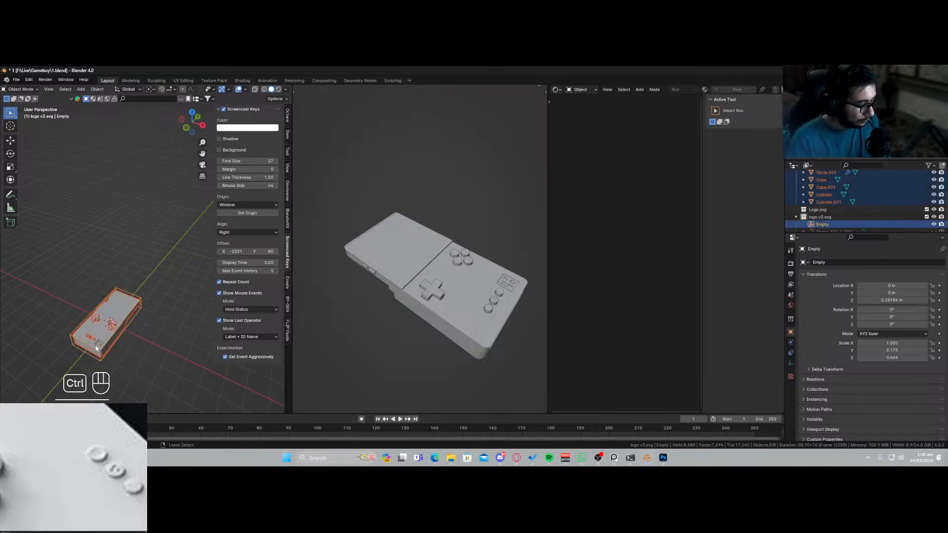
pyautogui.hotkey('ctrl', 'p')
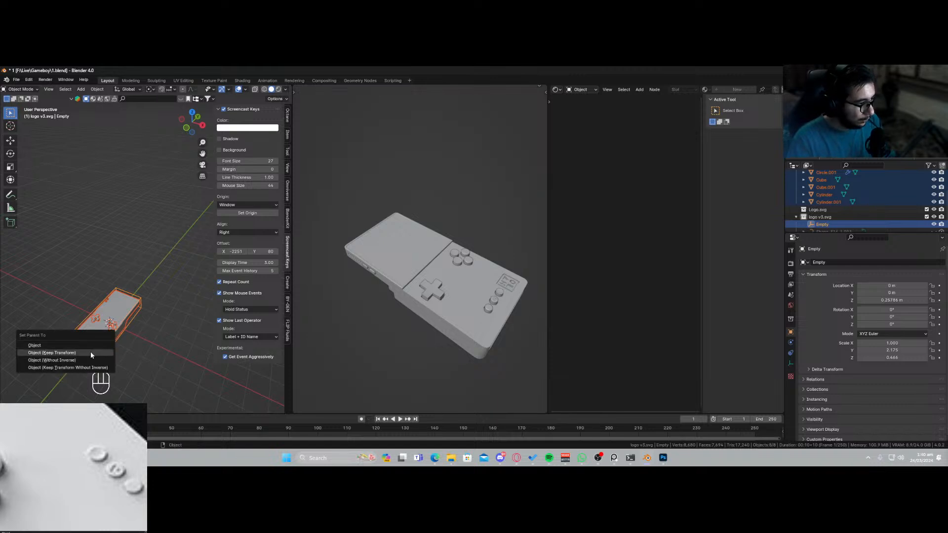
pyautogui.click(91, 351)
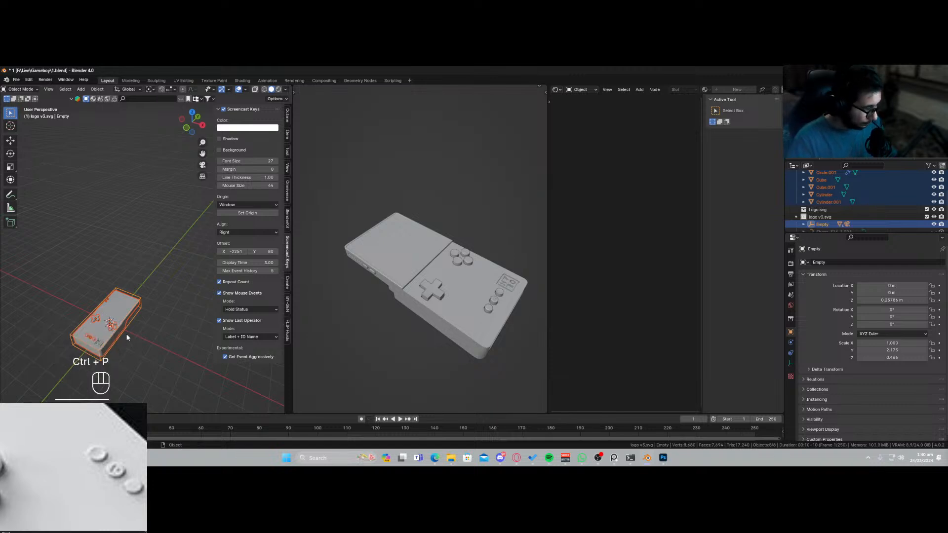
# Test-move the parent empty and cancel the move to check which objects follow it.
pyautogui.press('g')
pyautogui.scroll(-3, 131, 328)
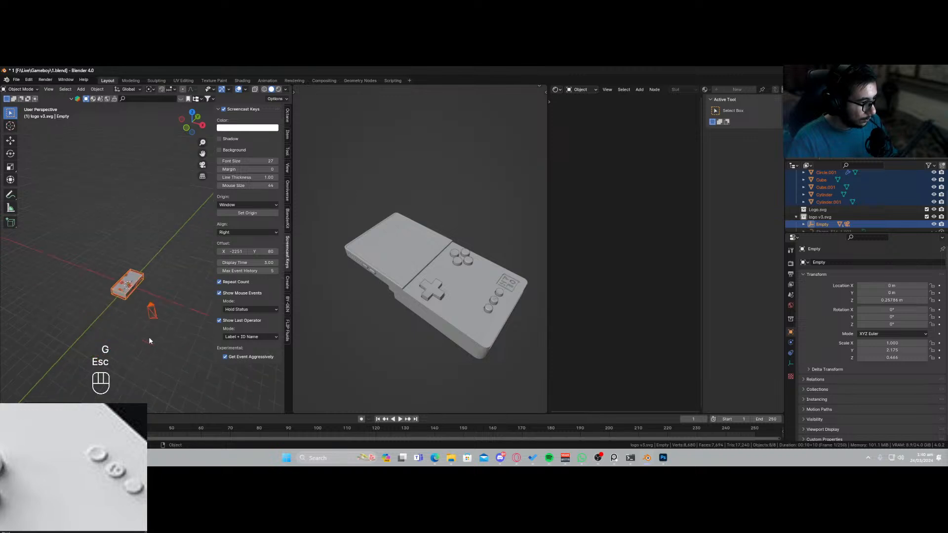
pyautogui.click(141, 340)
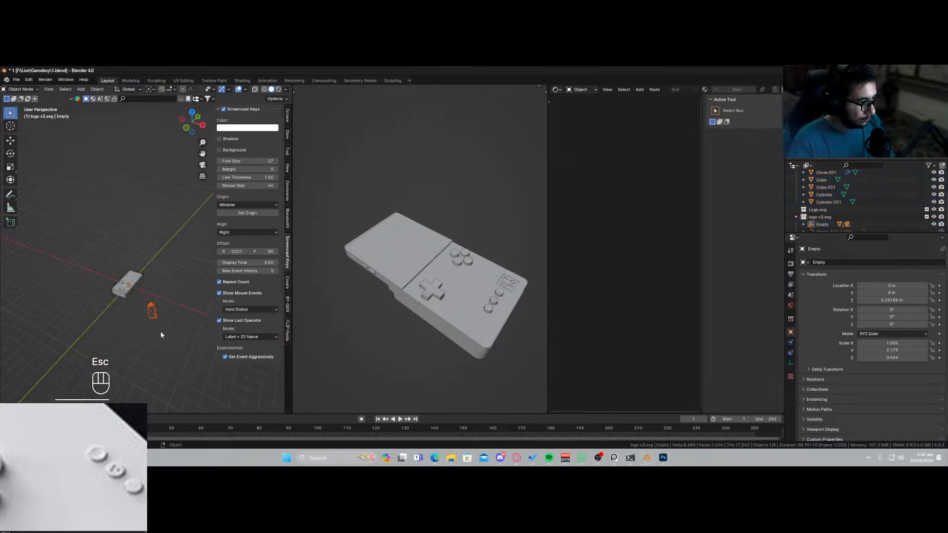
pyautogui.press('alt')
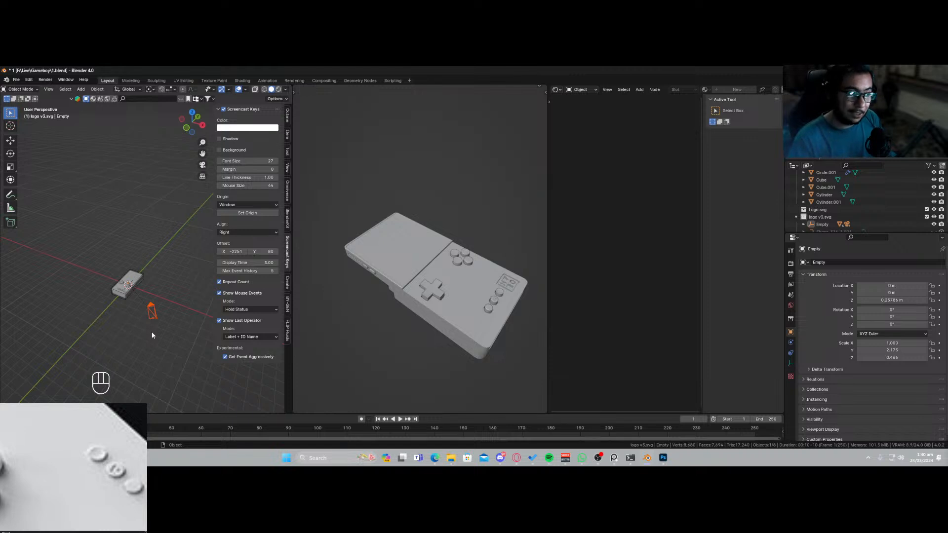
pyautogui.moveTo(156, 325); pyautogui.dragTo(119, 338, button='middle')
pyautogui.click(115, 336)
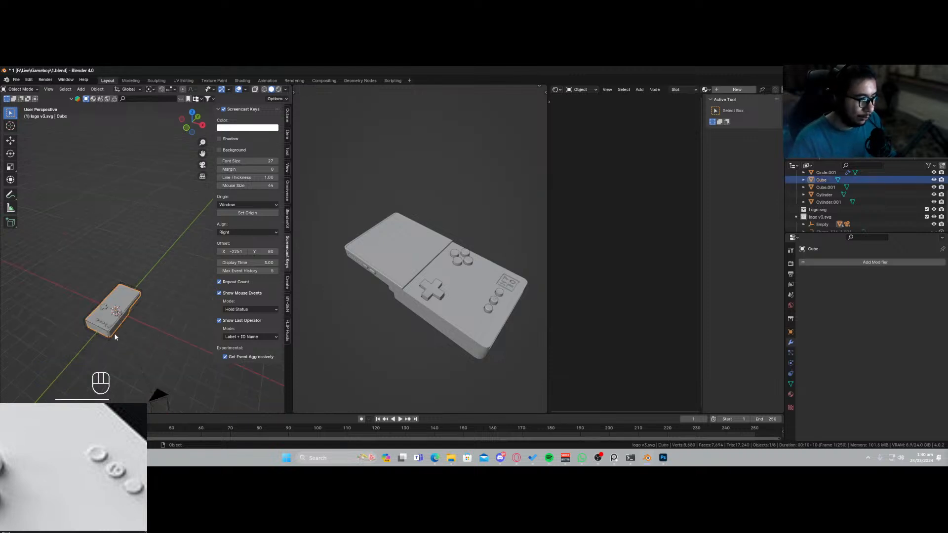
pyautogui.click(118, 338)
pyautogui.press('g')
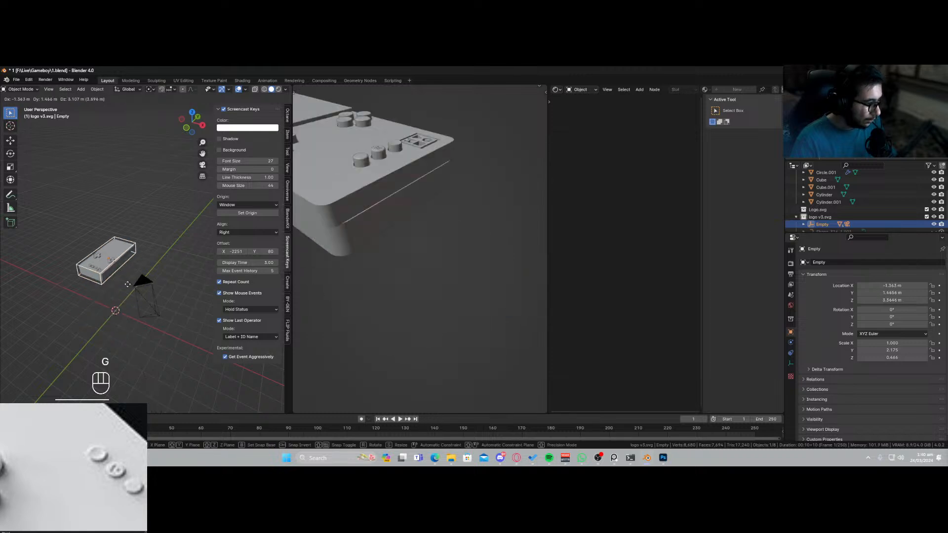
pyautogui.press('Escape')
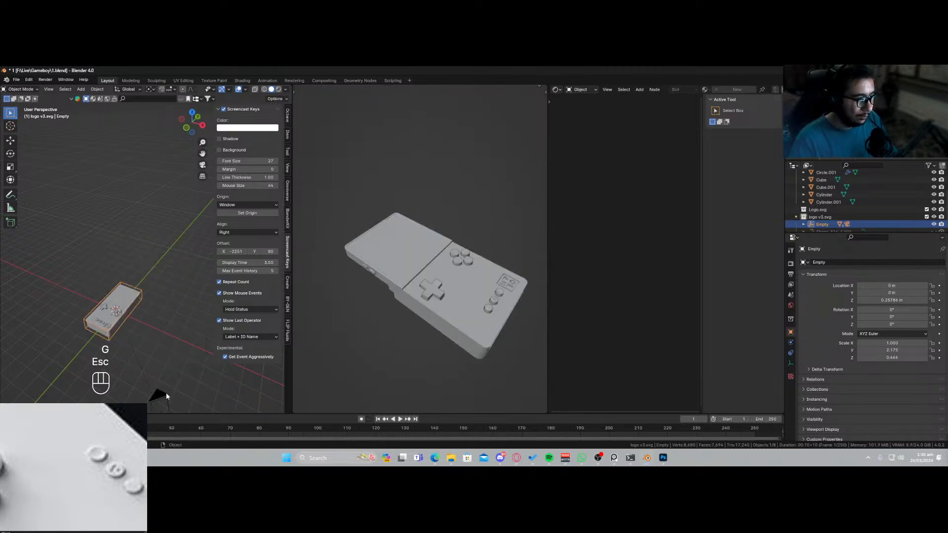
# Clear the camera's parent with Clear and Keep Transformation, and check the result with a cancelled test move of the empty.
pyautogui.moveTo(166, 393); pyautogui.dragTo(141, 325, button='middle')
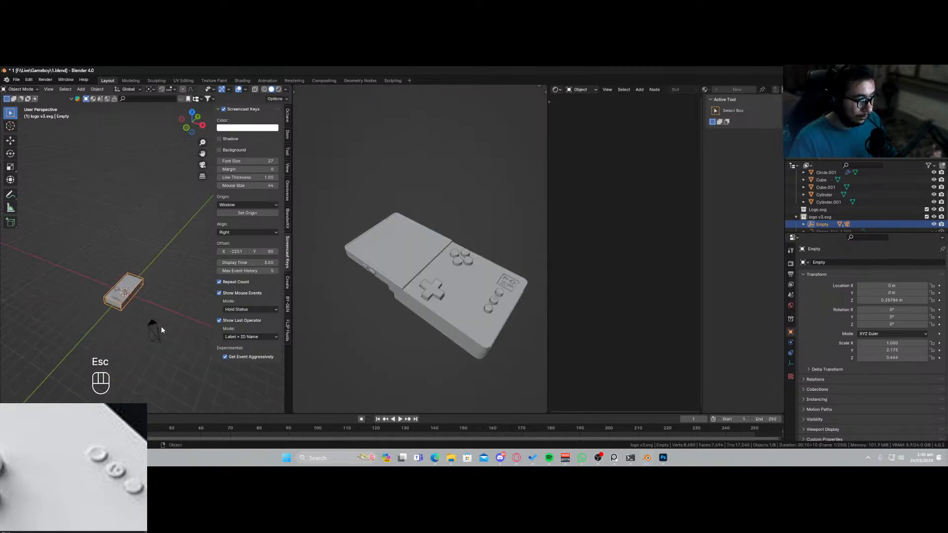
pyautogui.click(161, 342)
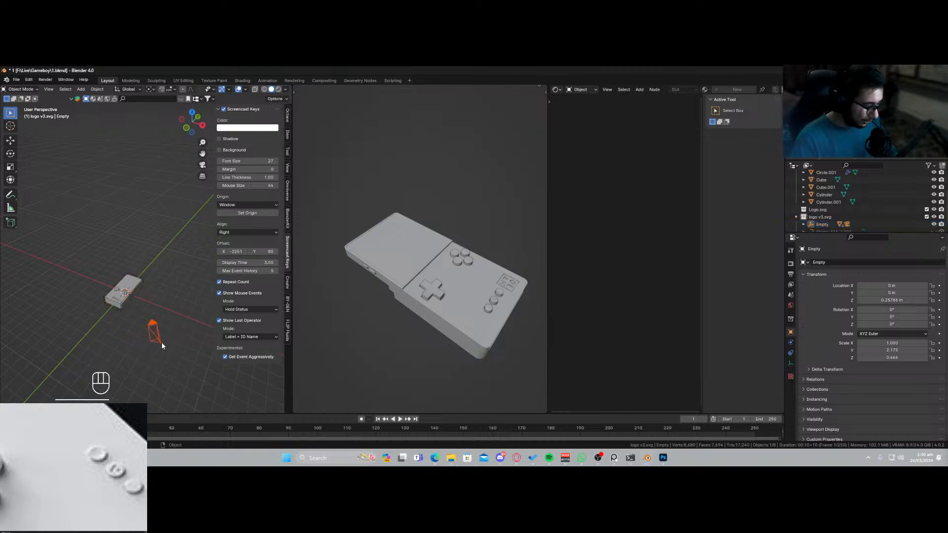
pyautogui.hotkey('alt', 'p')
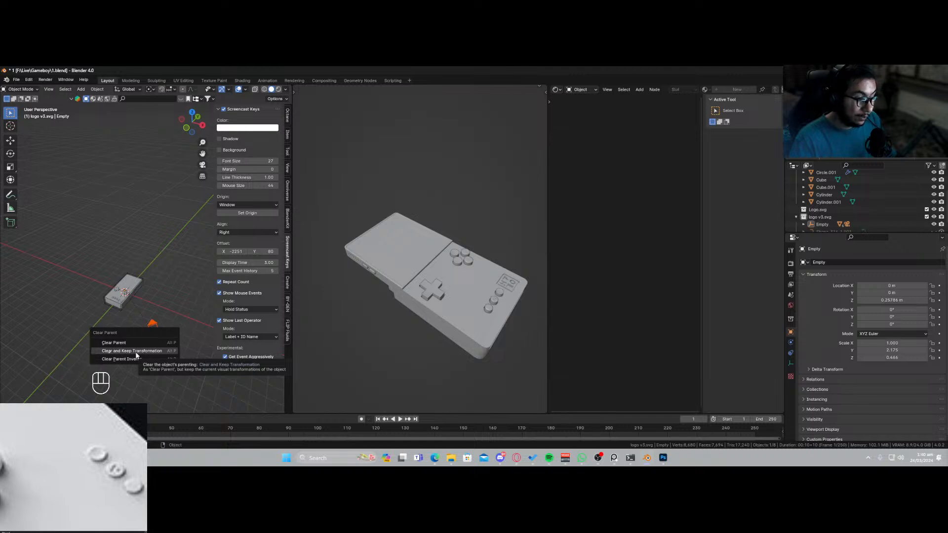
pyautogui.click(142, 351)
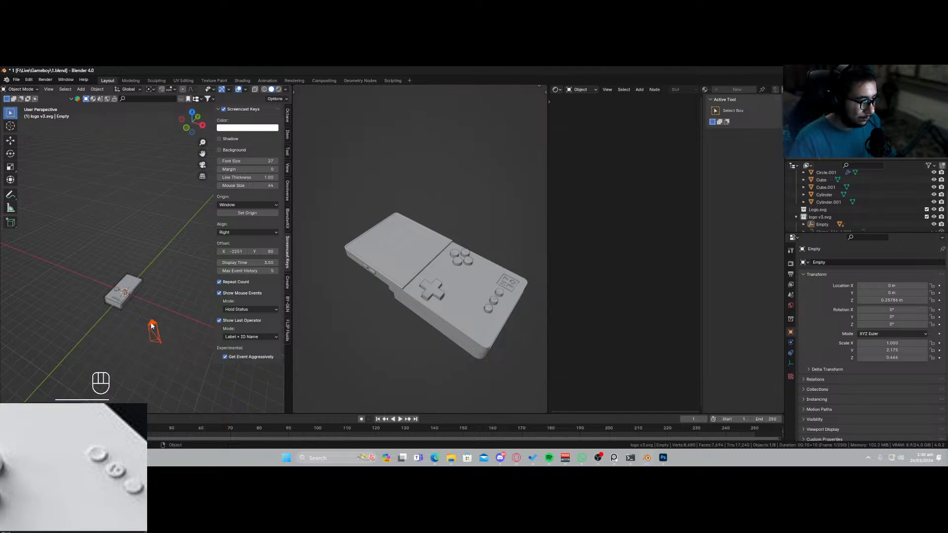
pyautogui.click(120, 310)
pyautogui.press('g')
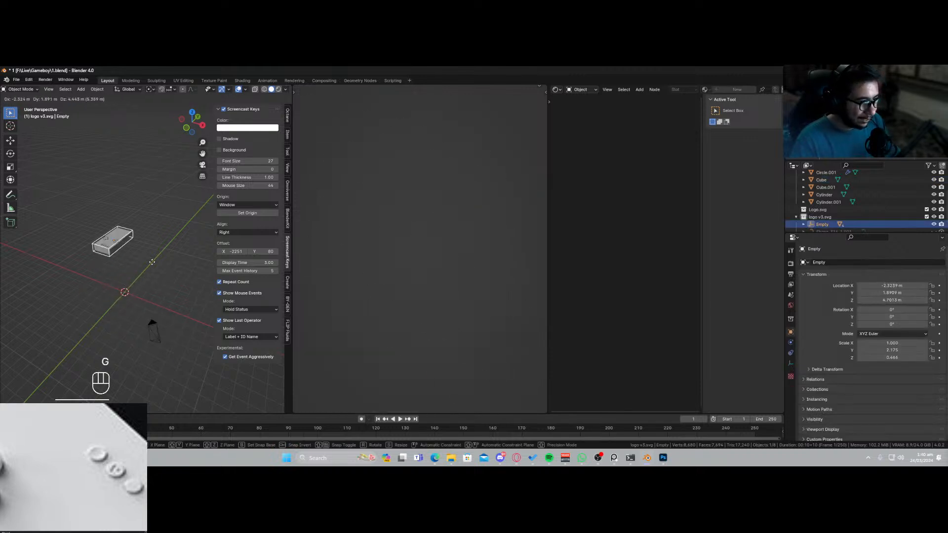
pyautogui.press('Escape')
# Show the camera view in both 3D viewports and select the camera.
pyautogui.scroll(-5, 430, 266)
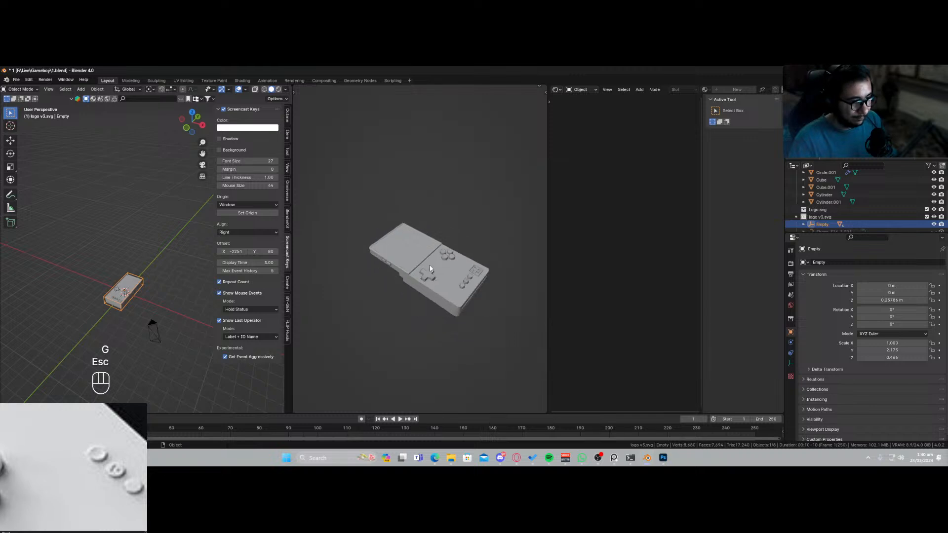
pyautogui.press('KP_0')
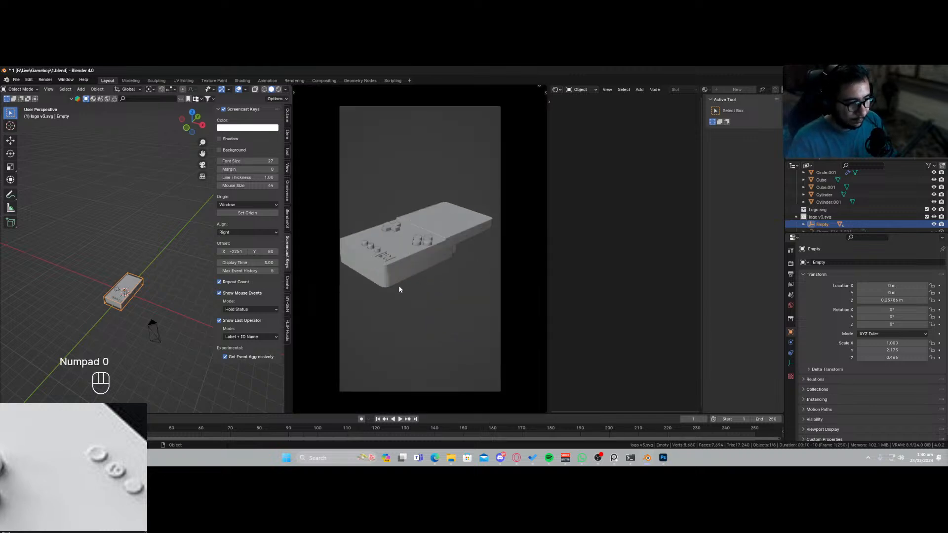
pyautogui.click(153, 330)
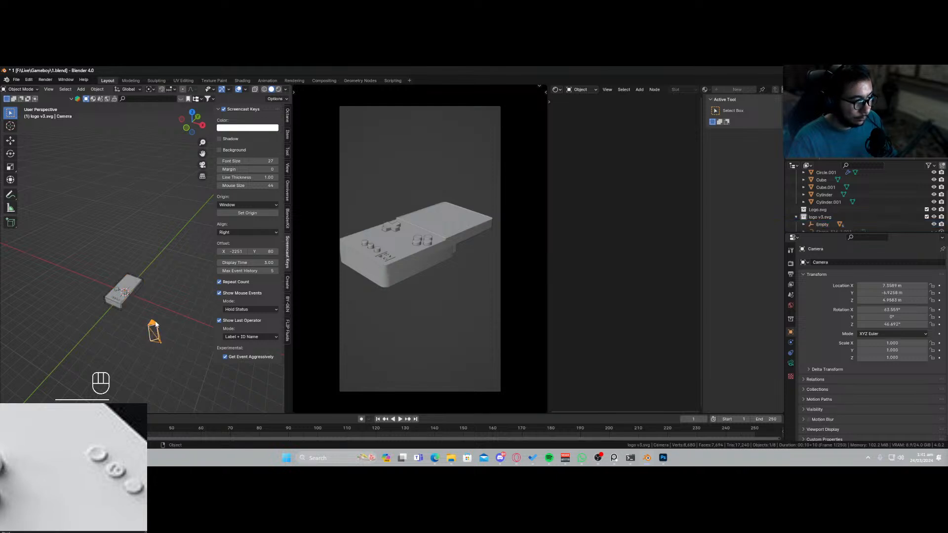
pyautogui.press('KP_0')
# Fly the camera around the console to a raised three-quarter view at about X -9.5 m, Y -6 m, Z 8.1 m.
pyautogui.hotkey('shift', '`')
pyautogui.press('a')
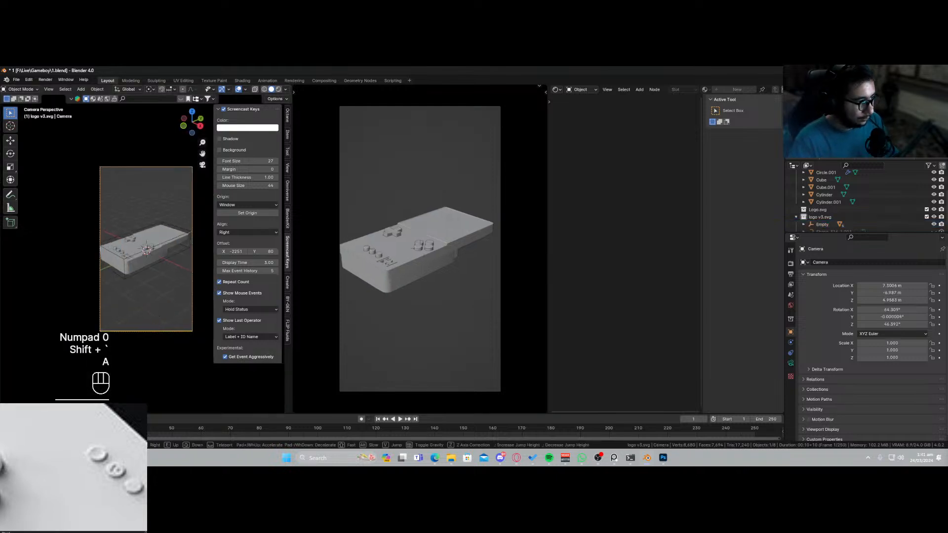
pyautogui.hotkey('shift', 'w')
pyautogui.hotkey('shift', 'e')
pyautogui.press('s')
pyautogui.hotkey('shift', 'a')
pyautogui.press('e')
pyautogui.press('a')
pyautogui.press('w')
pyautogui.press('a')
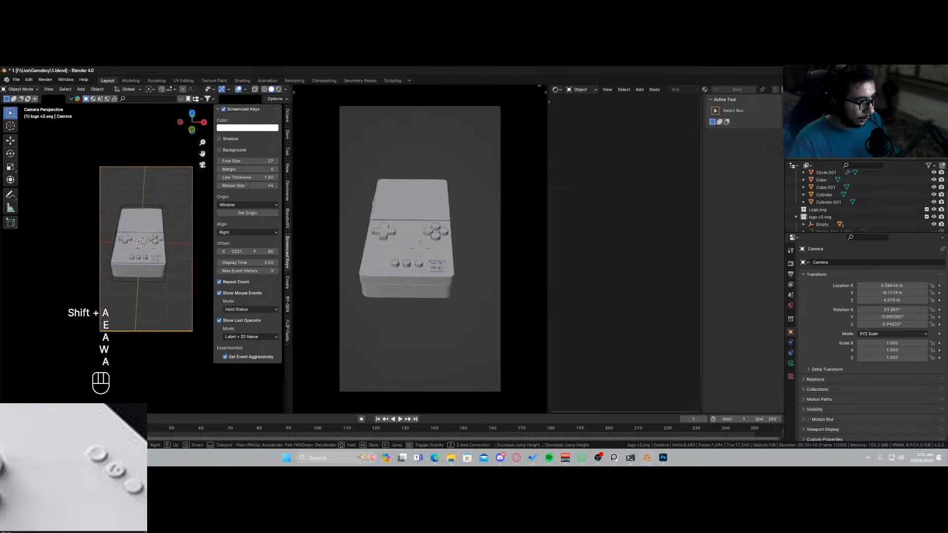
pyautogui.press('a')
pyautogui.press('e')
pyautogui.press('shift')
pyautogui.hotkey('shift', 'a')
pyautogui.hotkey('shift', 'w')
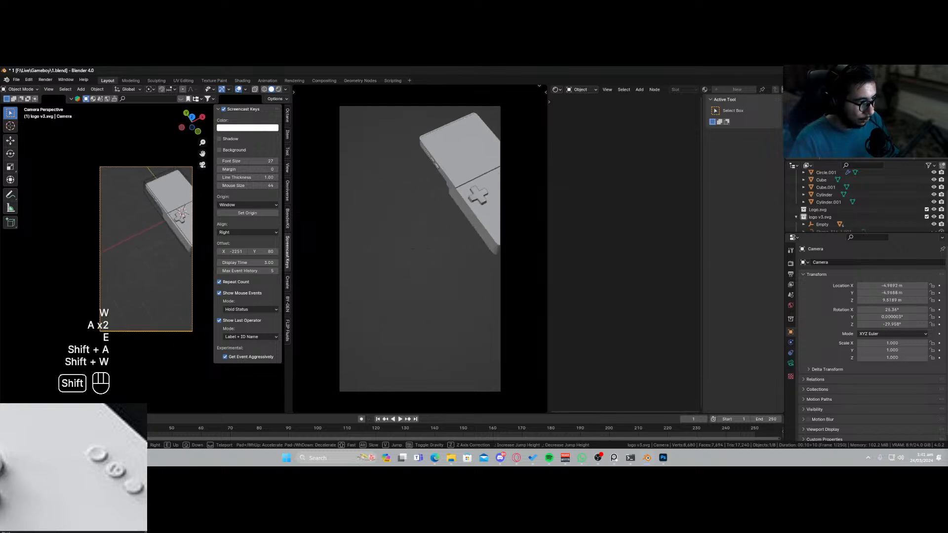
pyautogui.hotkey('shift', 's')
pyautogui.press('q')
pyautogui.press('s')
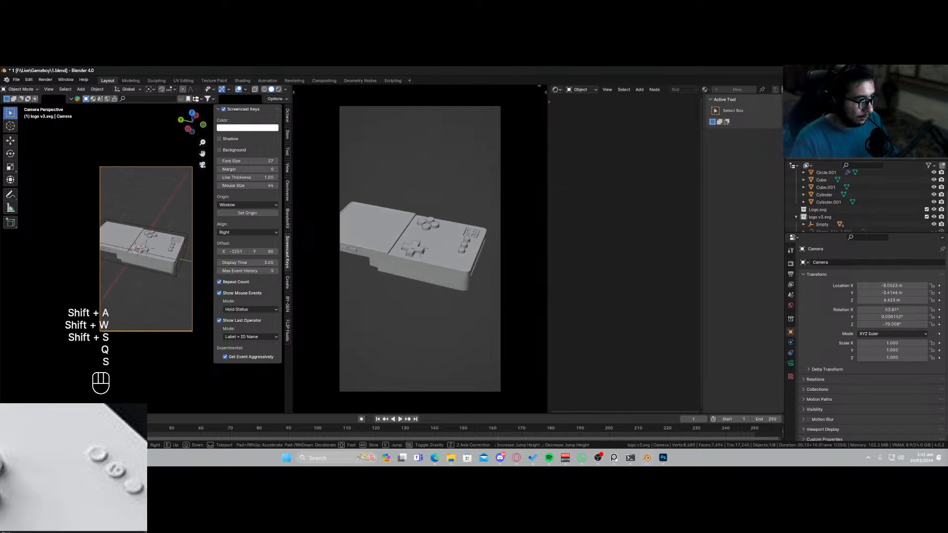
pyautogui.hotkey('shift', 'd')
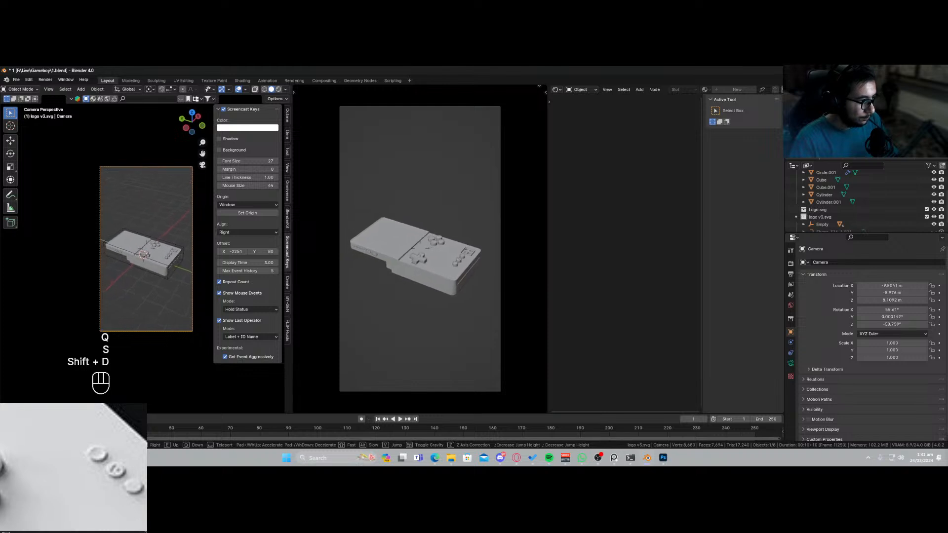
pyautogui.click(416, 295)
# Switch the larger camera viewport to rendered shading and save the file.
pyautogui.press('z')
pyautogui.click(425, 204)
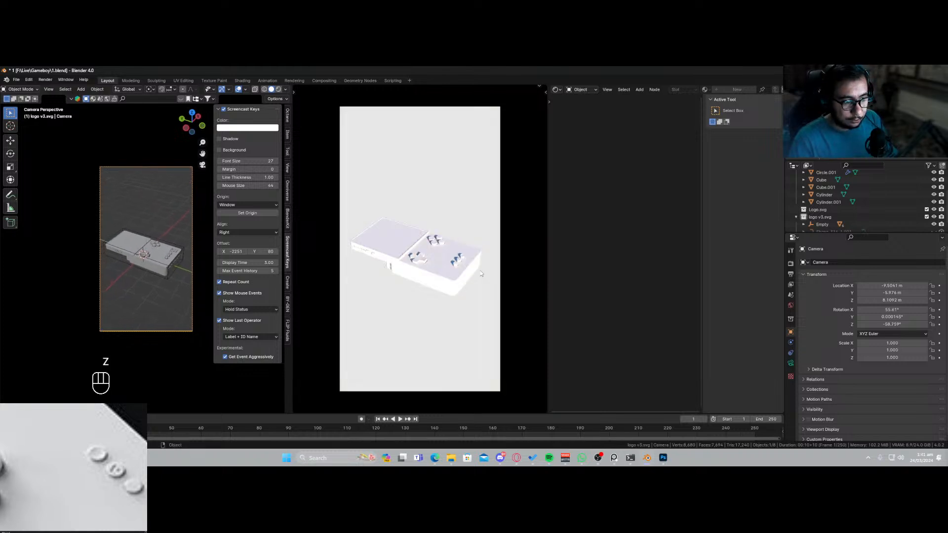
pyautogui.hotkey('ctrl', 's')
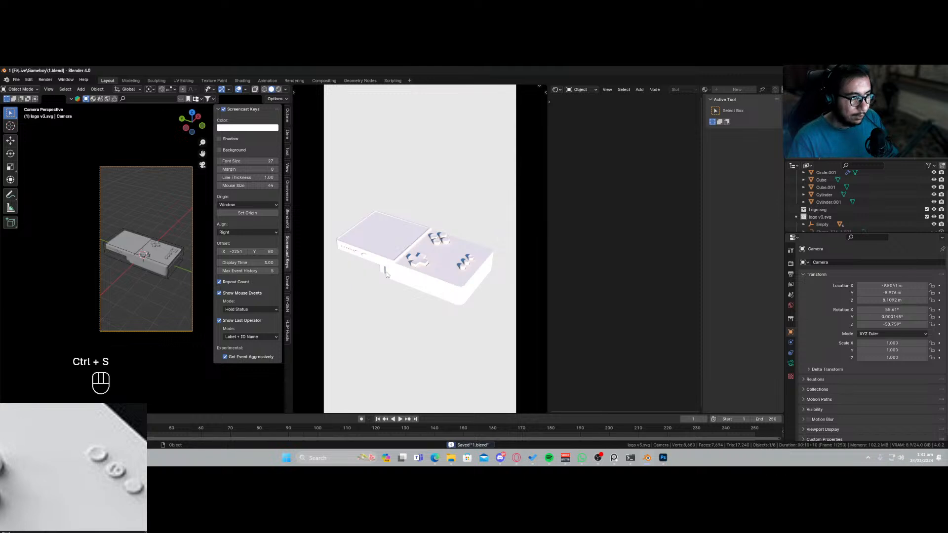
# Enable the Octane Imager for the preview and turn on ACES tone mapping.
pyautogui.click(288, 117)
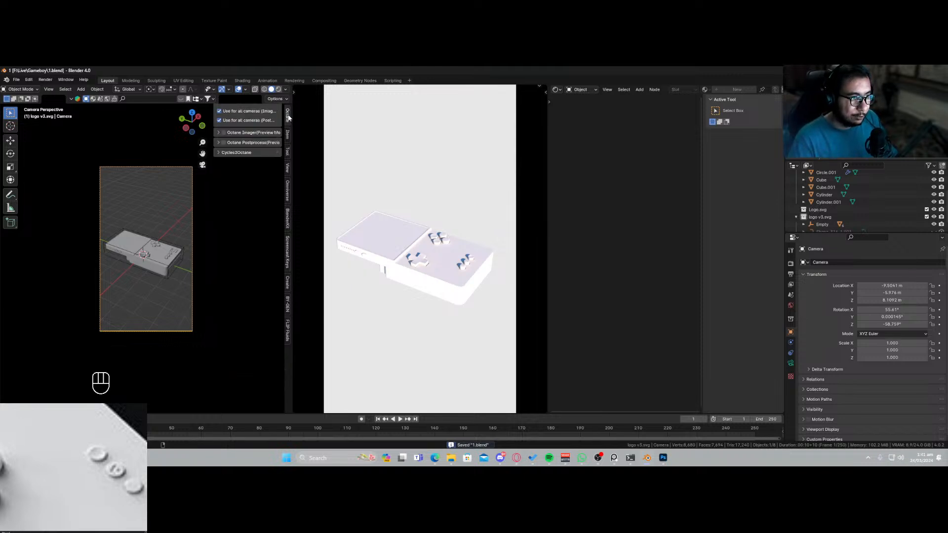
pyautogui.click(224, 132)
pyautogui.click(219, 134)
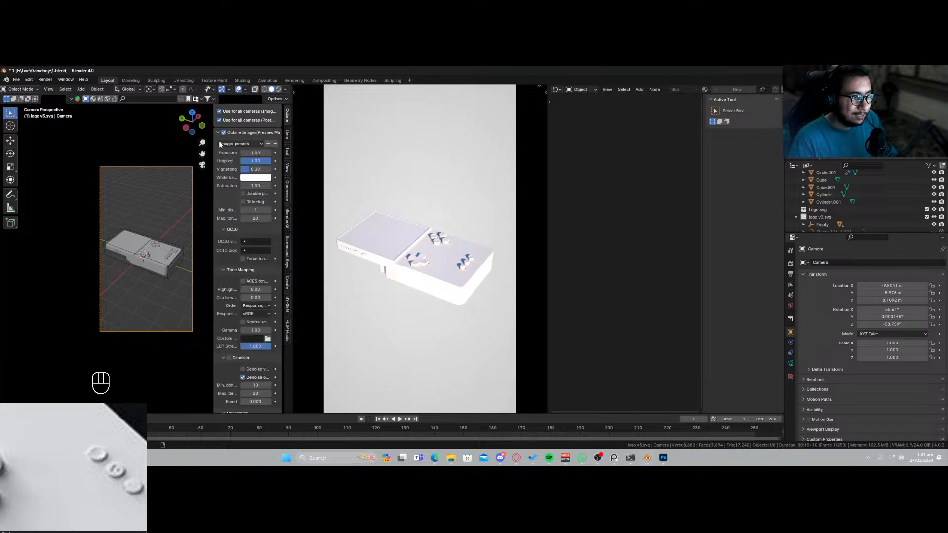
pyautogui.click(243, 282)
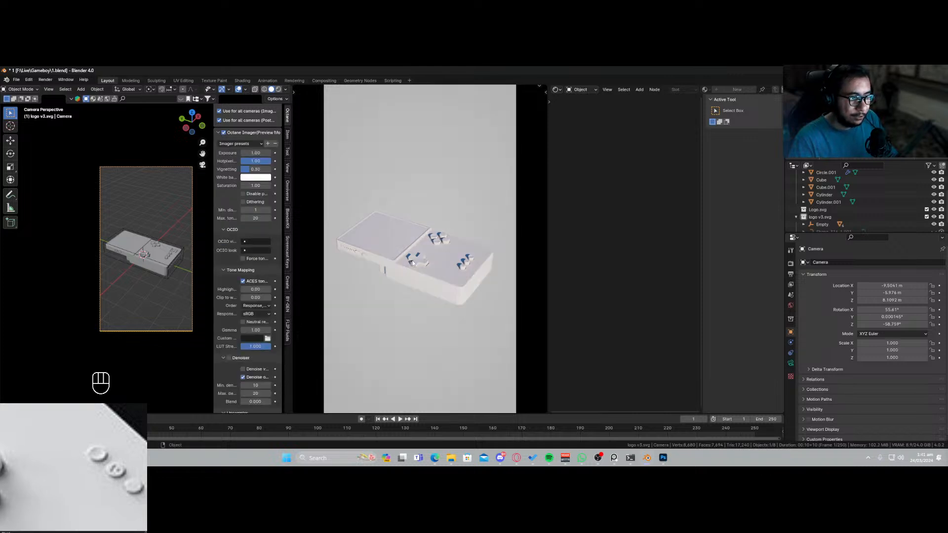
# Show the World nodes in the shader editor and delete all of them except the output node.
pyautogui.click(557, 90)
pyautogui.click(580, 89)
pyautogui.click(584, 111)
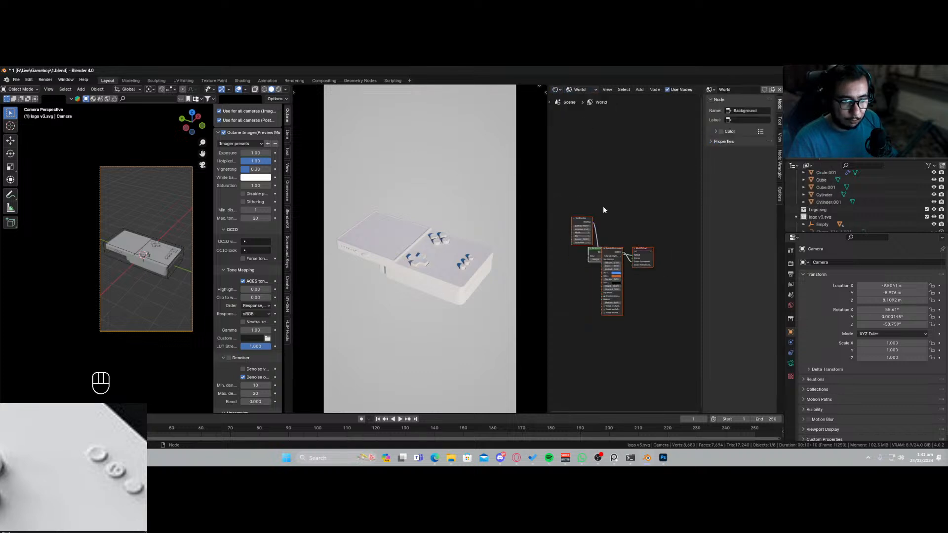
pyautogui.moveTo(612, 201); pyautogui.dragTo(562, 271)
pyautogui.press('x')
# Add a Texture environment node and connect it to the world output's environment input.
pyautogui.hotkey('shift', 'a')
pyautogui.write('s')
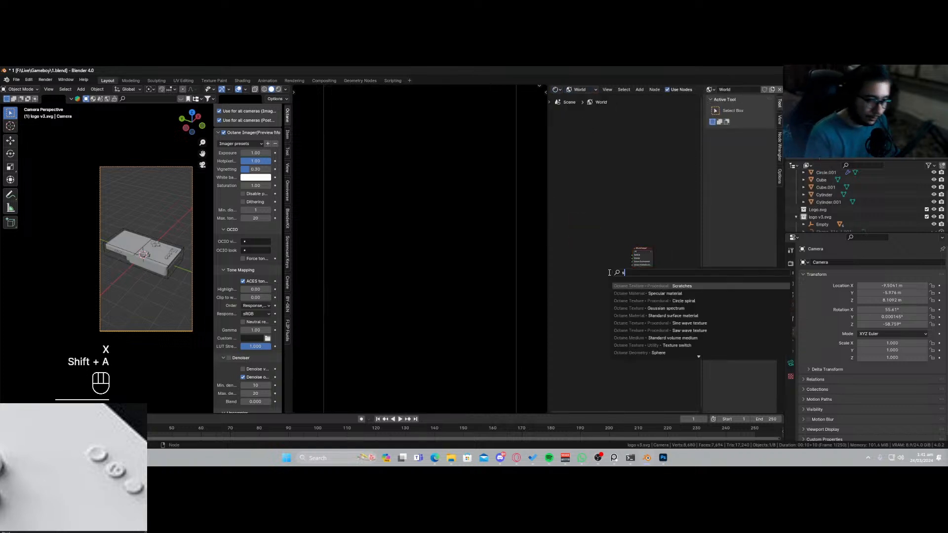
pyautogui.press('BackSpace')
pyautogui.write('envio')
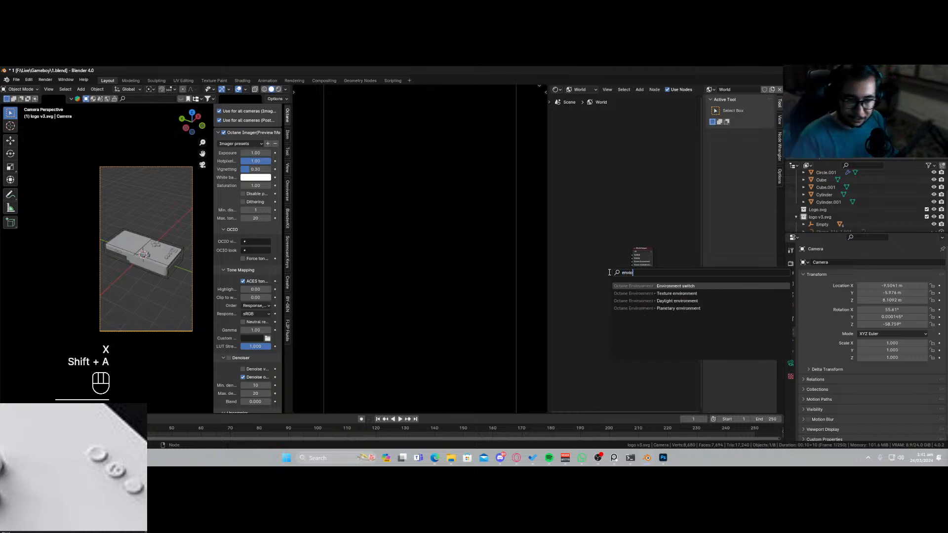
pyautogui.click(642, 294)
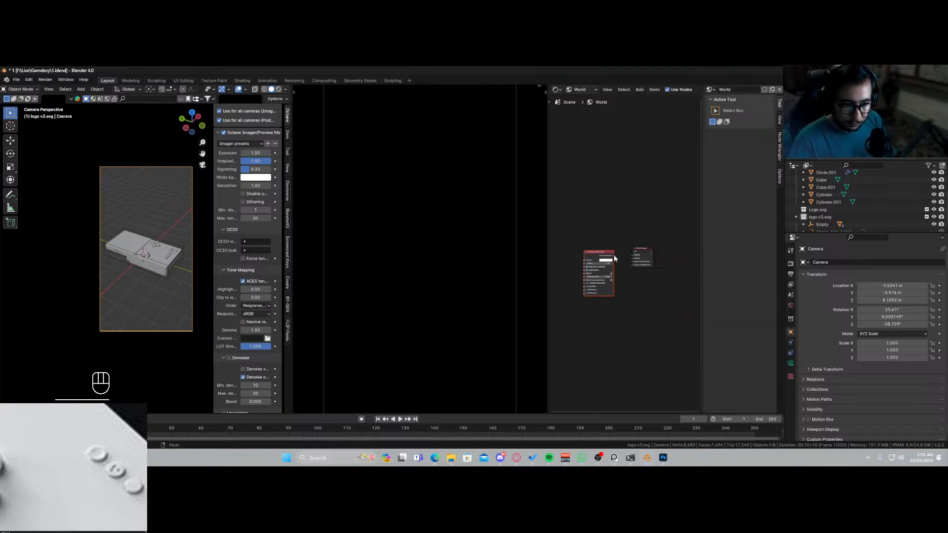
pyautogui.moveTo(614, 256); pyautogui.dragTo(633, 262)
pyautogui.moveTo(618, 277); pyautogui.dragTo(696, 254, button='middle')
# Add an RGB image node and connect it to the Texture environment node's texture input.
pyautogui.hotkey('shift', 'a')
pyautogui.write('s')
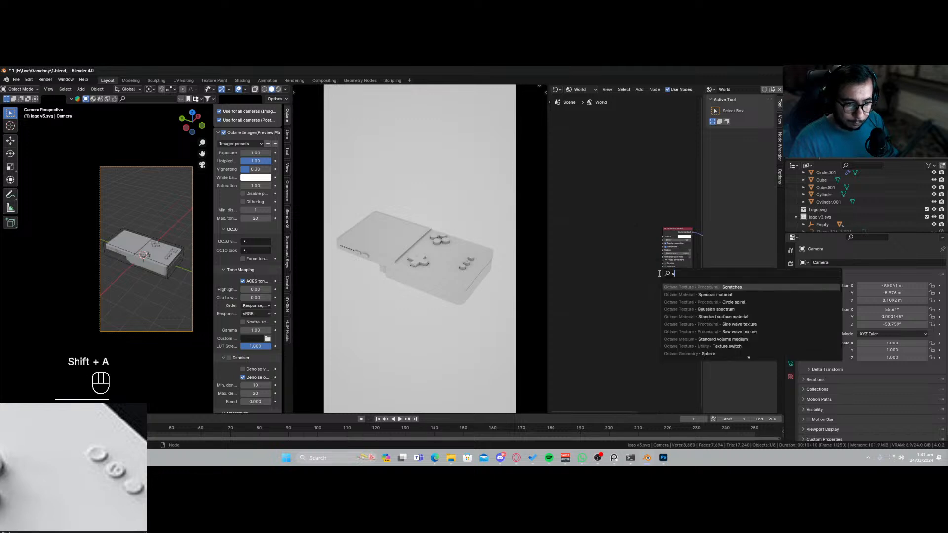
pyautogui.press('BackSpace')
pyautogui.write('rgb')
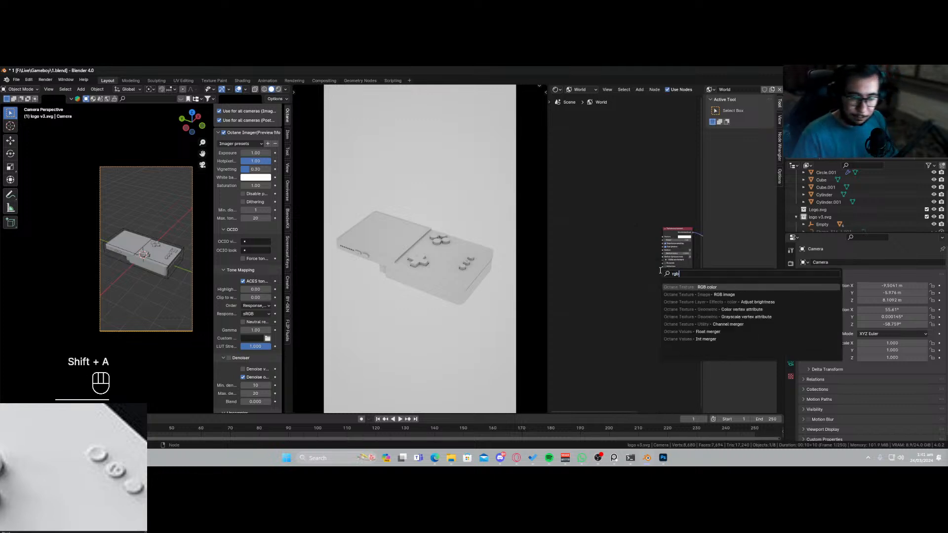
pyautogui.click(731, 295)
pyautogui.click(601, 236)
pyautogui.moveTo(636, 245); pyautogui.dragTo(662, 241)
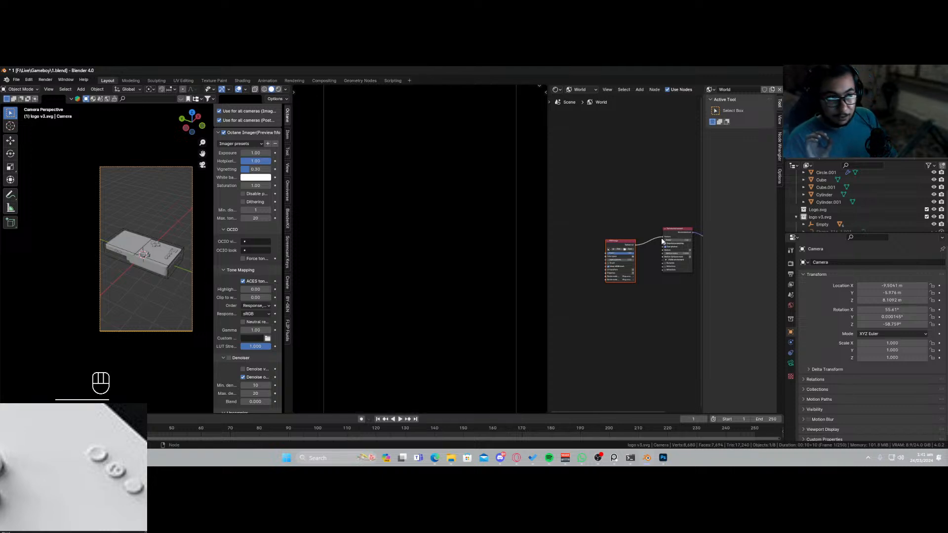
# Load studio_small_08_4k.exr from the Downloads folder into the RGB image node.
pyautogui.click(628, 250)
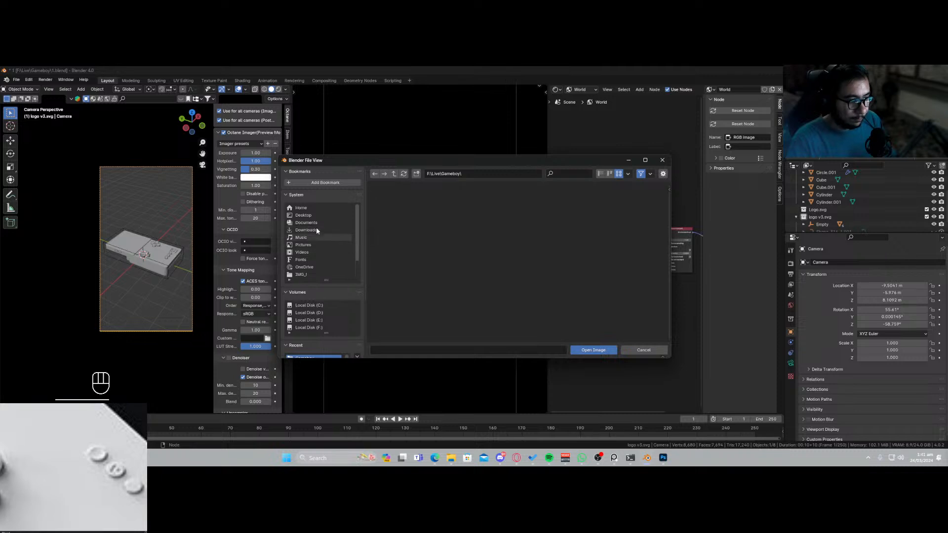
pyautogui.click(315, 230)
pyautogui.click(563, 171)
pyautogui.write('stud')
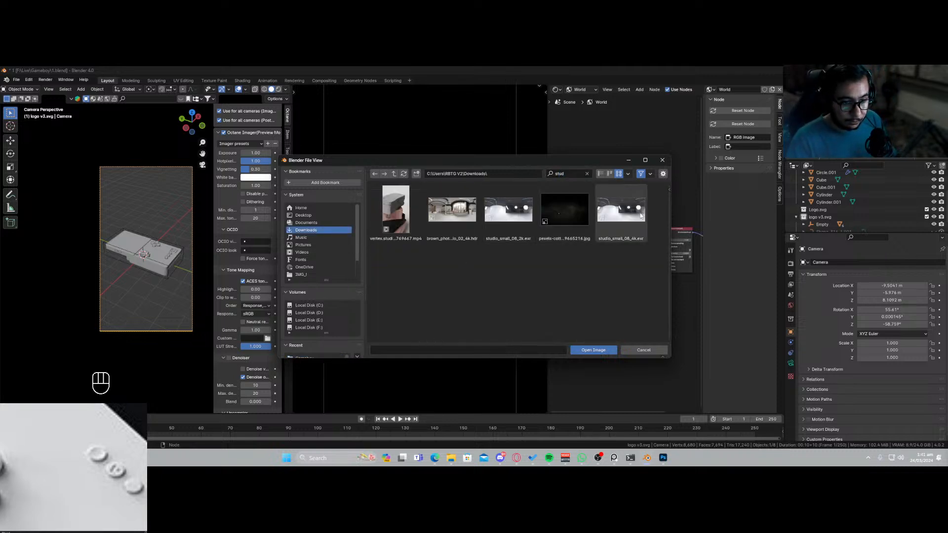
pyautogui.doubleClick(621, 210)
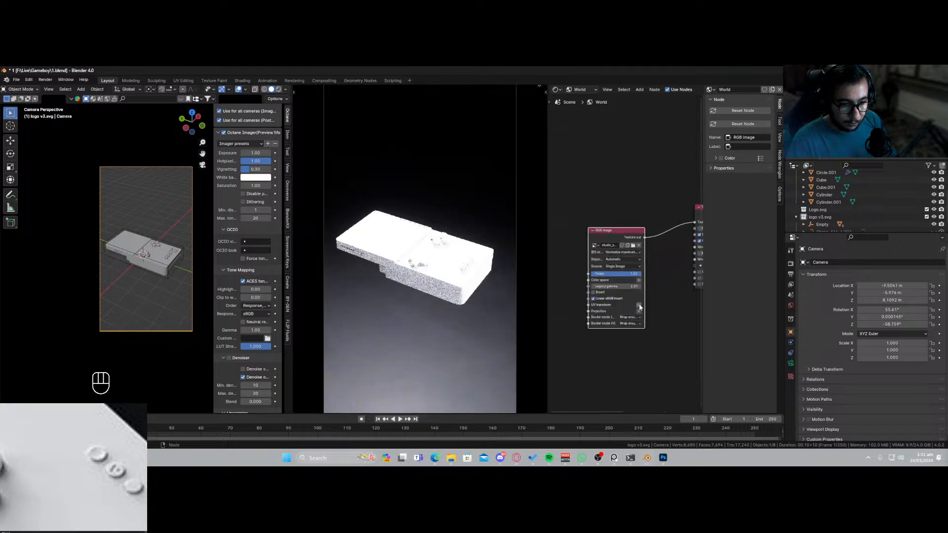
# Give the RGB image node a Mesh UV projection and a 3D transformation node, and arrange both beside it.
pyautogui.scroll(2, 627, 277)
pyautogui.moveTo(563, 283); pyautogui.dragTo(585, 267)
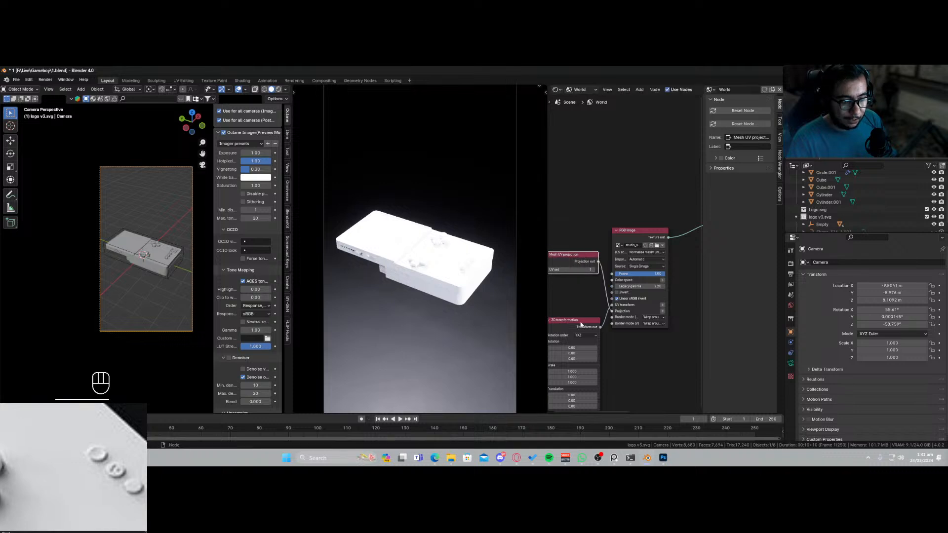
pyautogui.moveTo(587, 330); pyautogui.dragTo(587, 298)
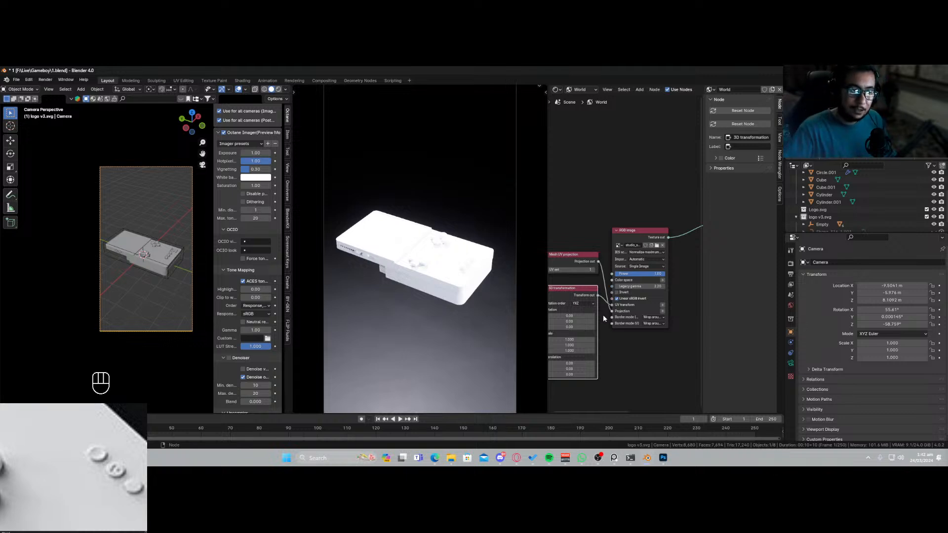
# Set the RGB image node's legacy gamma to 1.
pyautogui.click(634, 288)
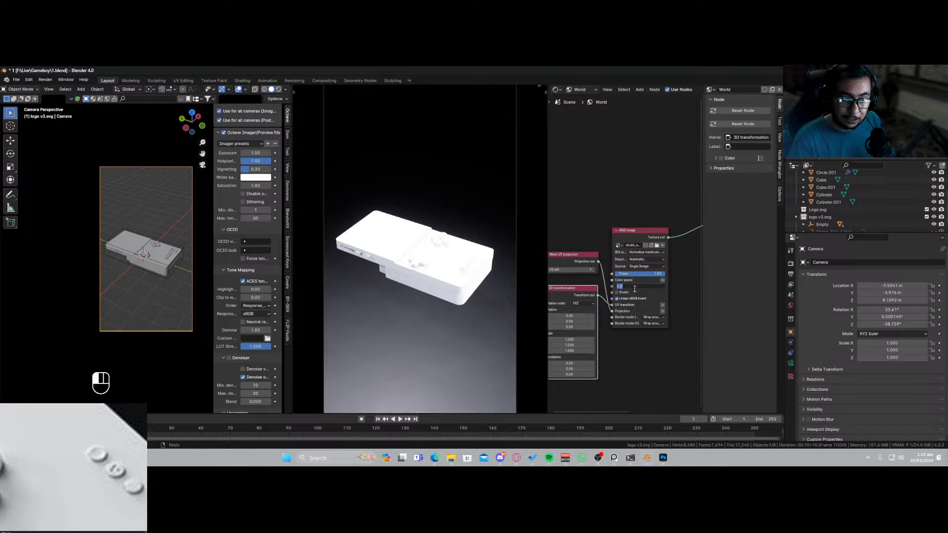
pyautogui.write('1')
pyautogui.press('Return')
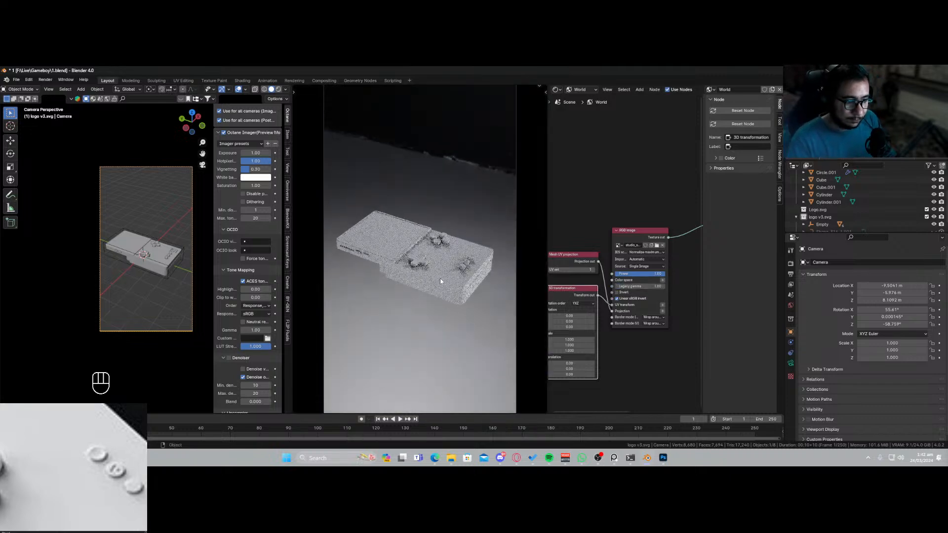
# Raise the 3D transformation's X translation to about 0.4 to shift the studio lighting, and inspect the render up close.
pyautogui.moveTo(596, 355); pyautogui.dragTo(609, 341, button='middle')
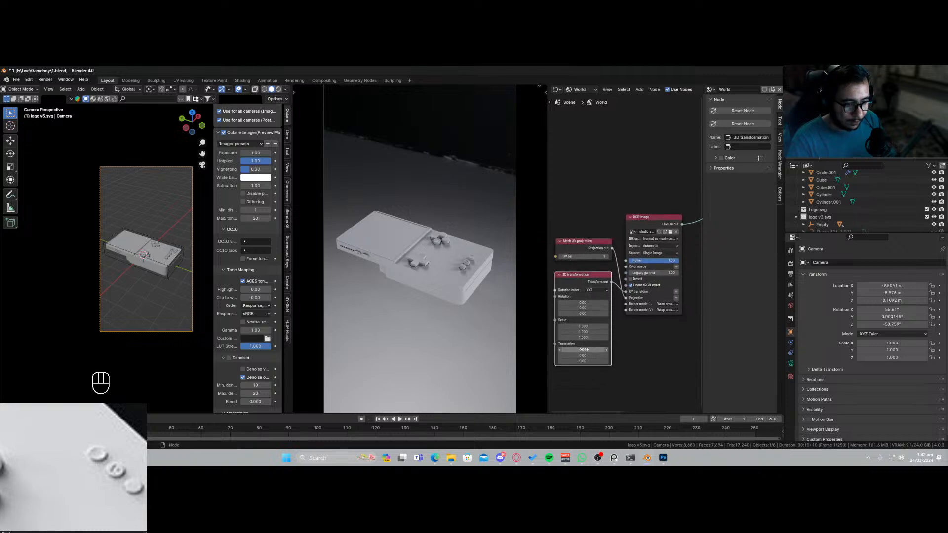
pyautogui.moveTo(585, 350); pyautogui.dragTo(607, 350)
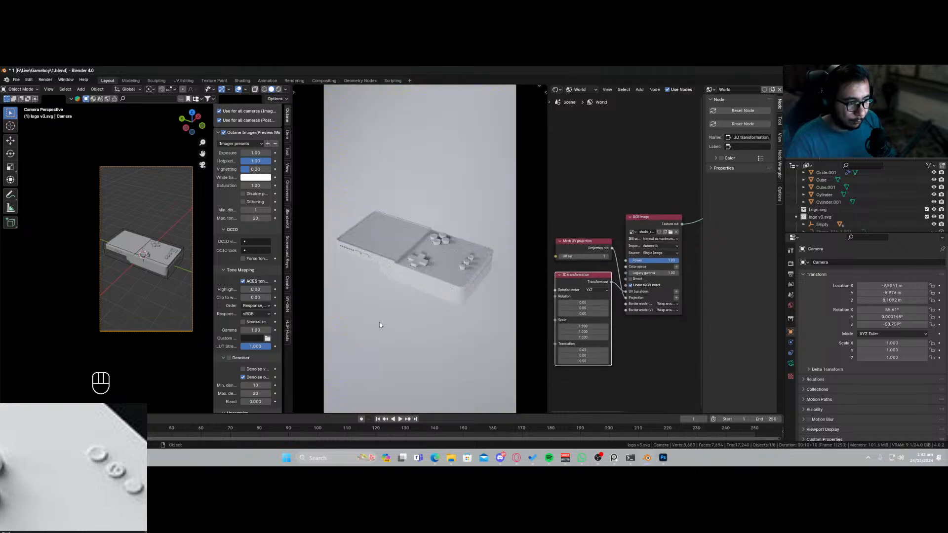
pyautogui.scroll(5, 435, 326)
pyautogui.scroll(-2, 434, 325)
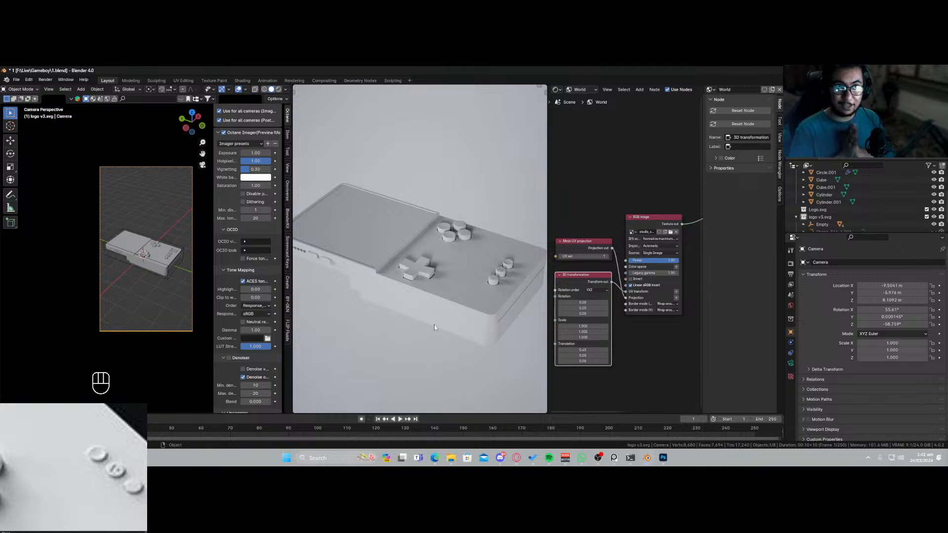
pyautogui.scroll(2, 402, 311)
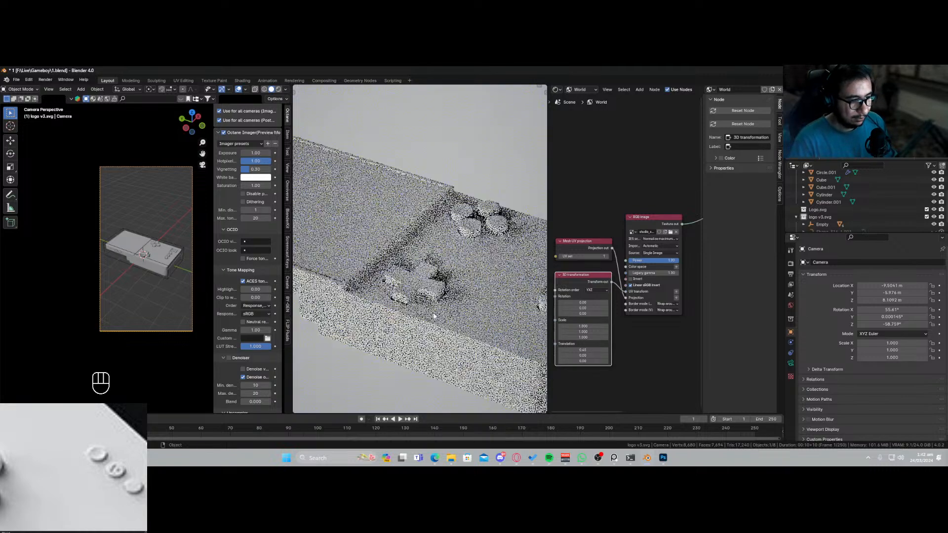
# Select the console body, show its object shader nodes, and create a new material for it.
pyautogui.click(465, 290)
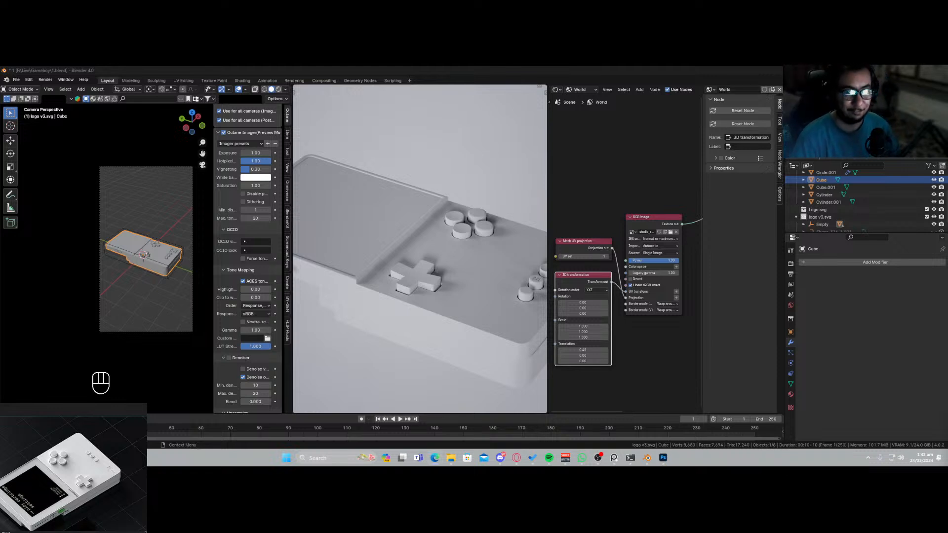
pyautogui.scroll(-2, 450, 298)
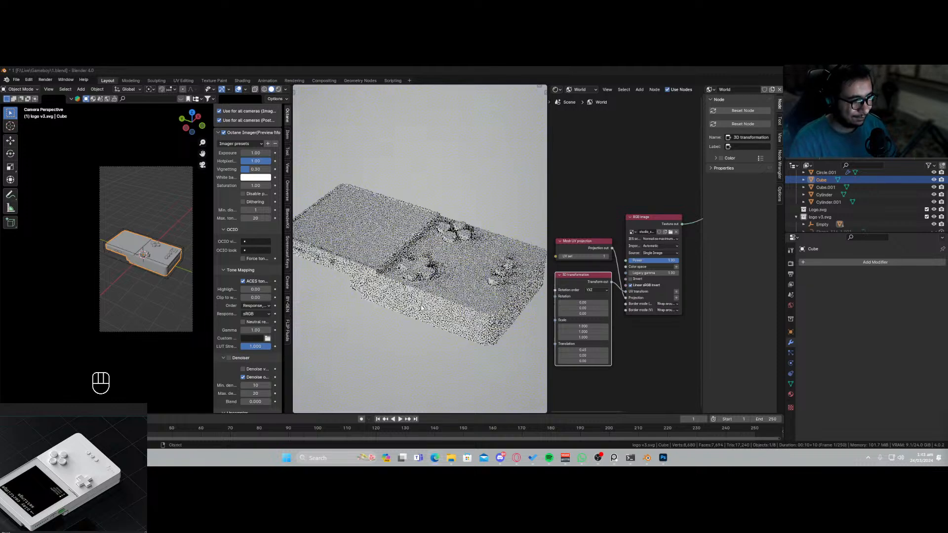
pyautogui.scroll(2, 450, 298)
pyautogui.scroll(-2, 450, 298)
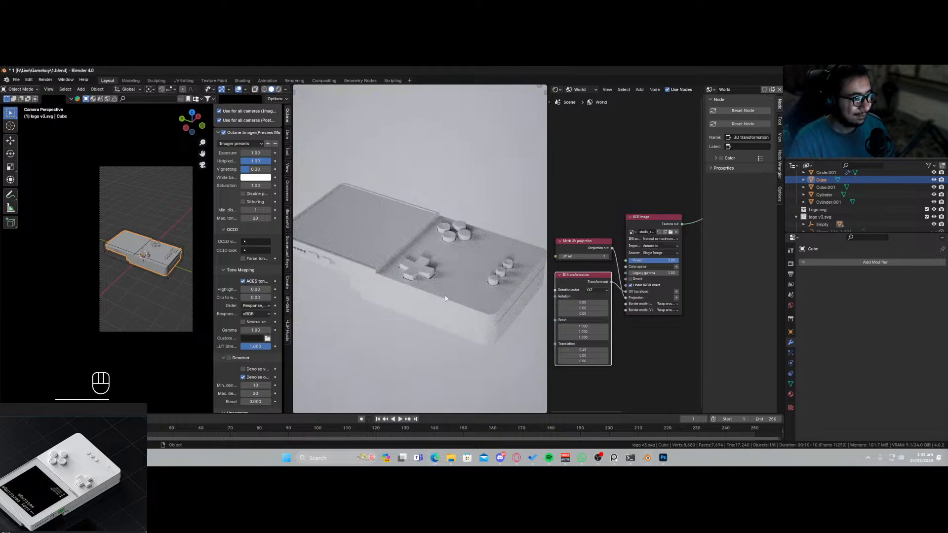
pyautogui.scroll(2, 452, 294)
pyautogui.scroll(-1, 453, 295)
pyautogui.click(580, 89)
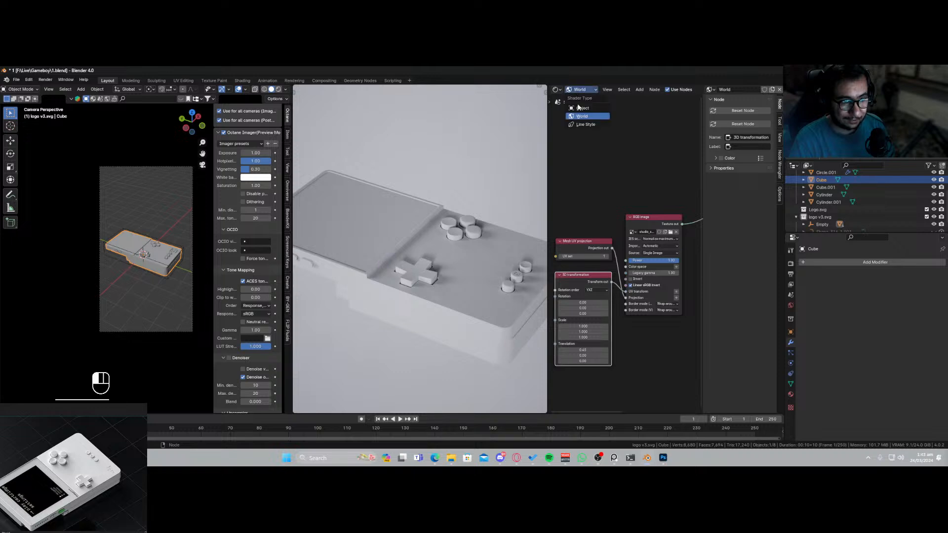
pyautogui.click(582, 110)
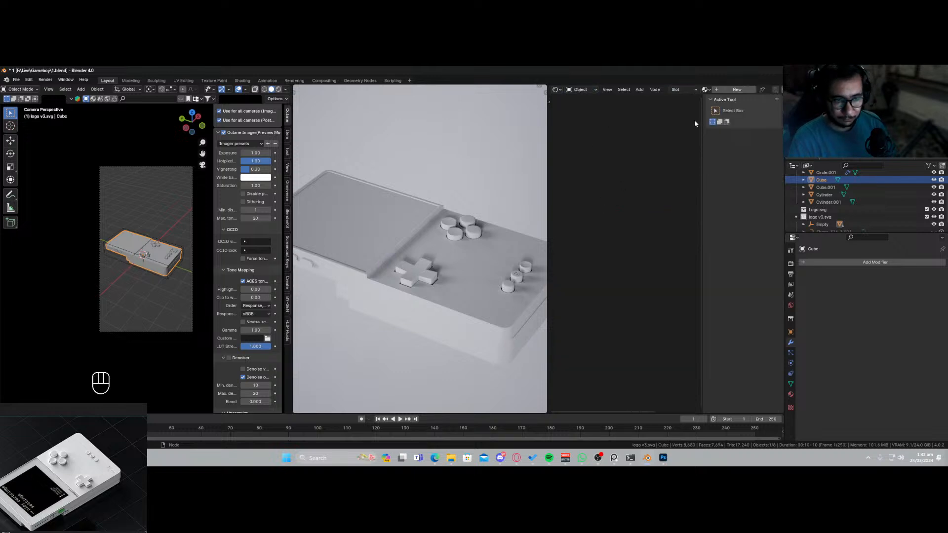
pyautogui.click(738, 89)
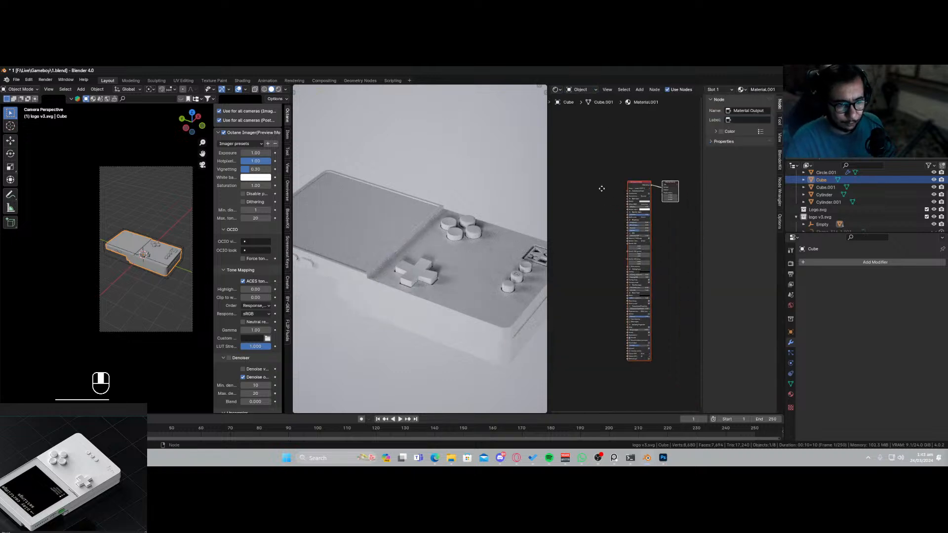
pyautogui.scroll(6, 601, 217)
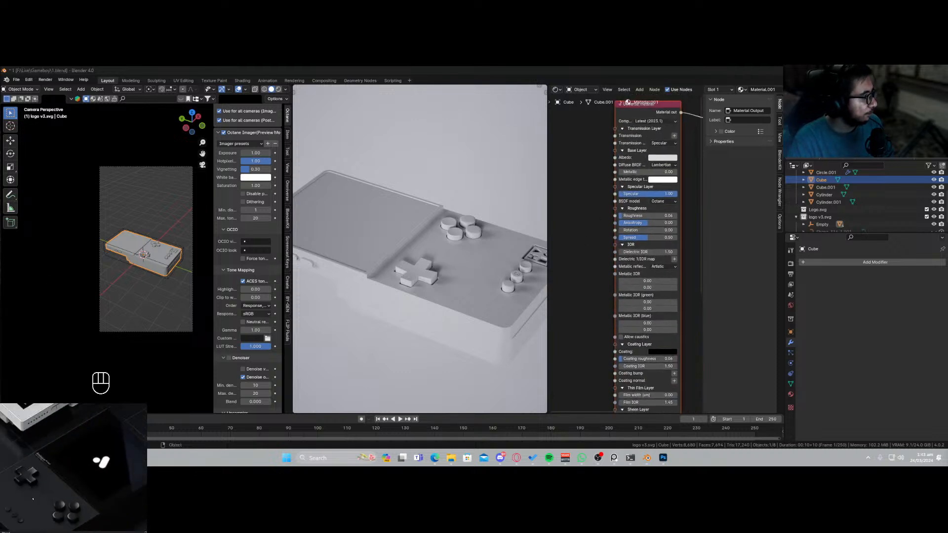
# Darken the body material's albedo to near black with a value of about 0.02, and inspect the render from several angles.
pyautogui.scroll(4, 612, 198)
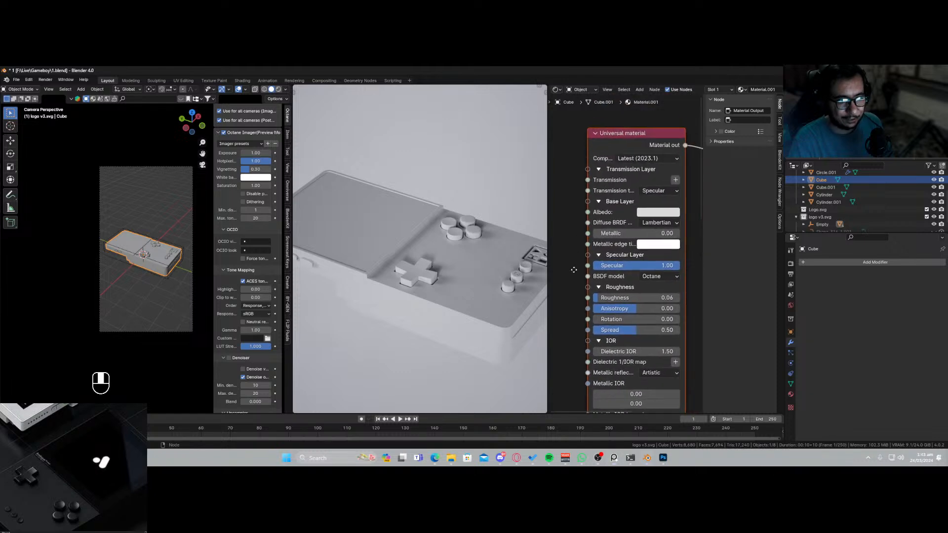
pyautogui.click(656, 213)
pyautogui.moveTo(740, 290); pyautogui.dragTo(735, 305)
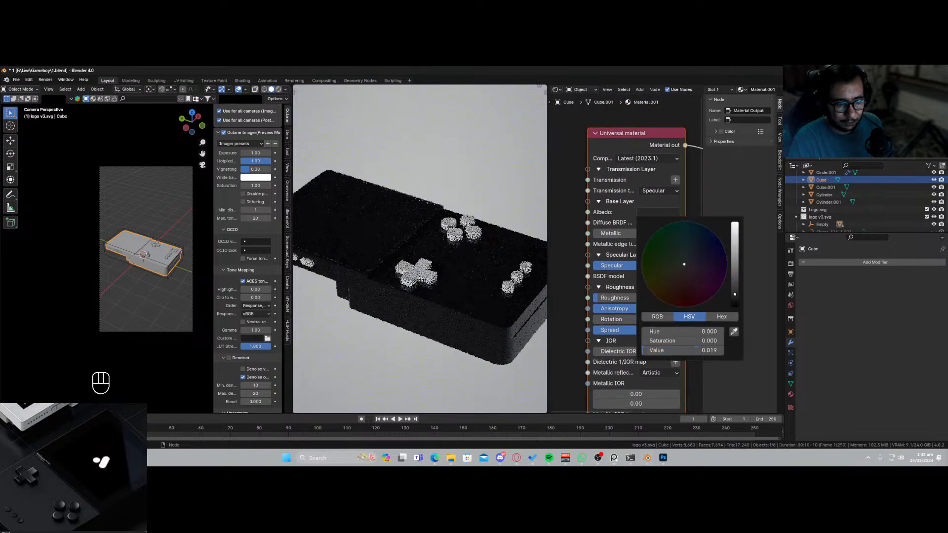
pyautogui.scroll(-6, 455, 330)
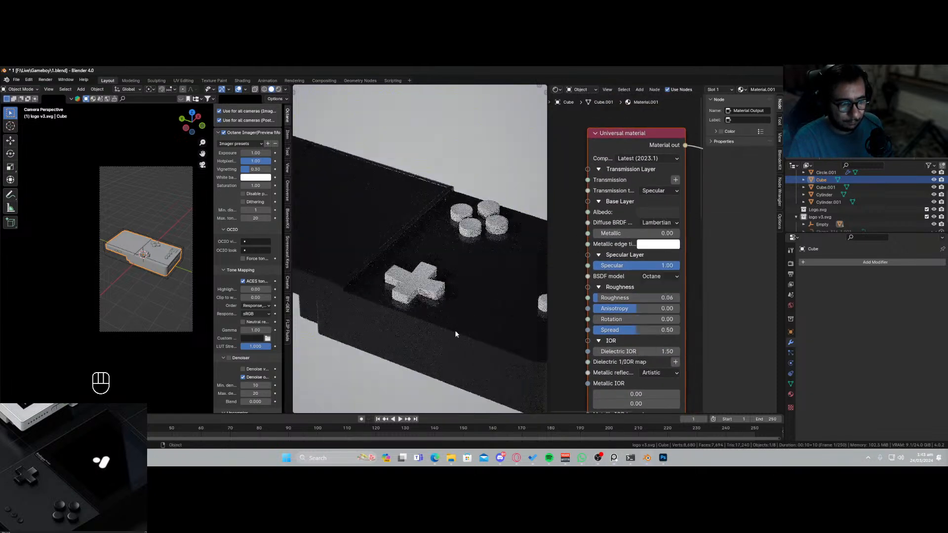
pyautogui.scroll(8, 425, 321)
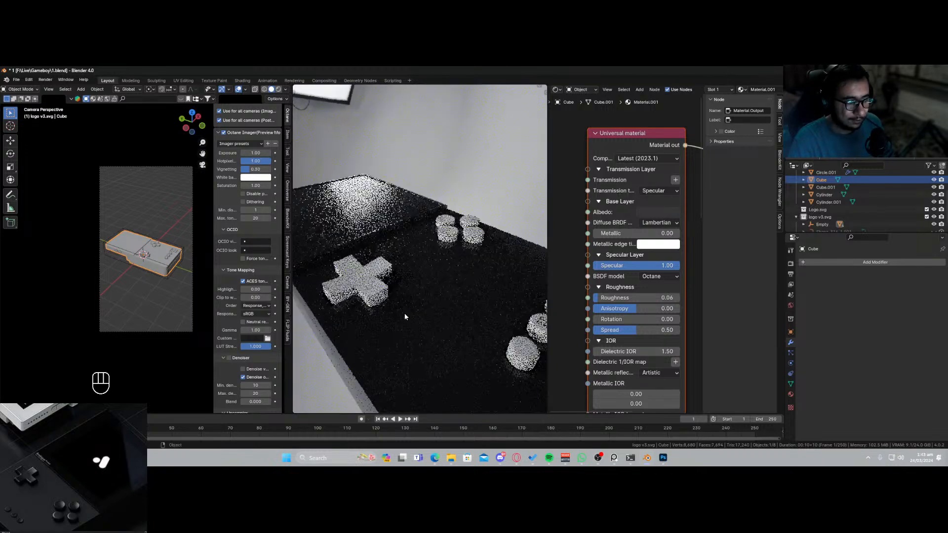
pyautogui.scroll(-2, 418, 324)
pyautogui.moveTo(419, 325); pyautogui.dragTo(414, 301, button='middle')
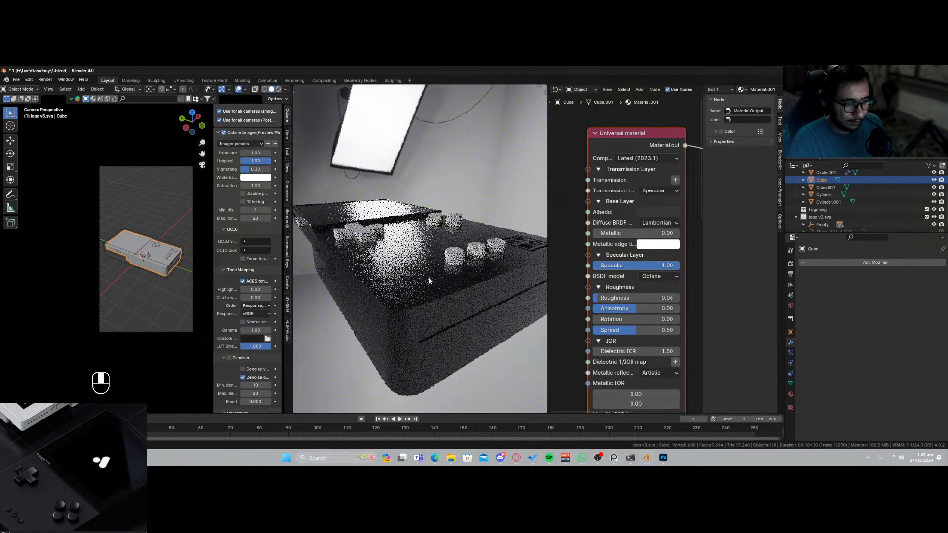
pyautogui.scroll(-2, 567, 264)
# Raise the body material's roughness to 0.20 and check the reflections on the console.
pyautogui.scroll(2, 567, 264)
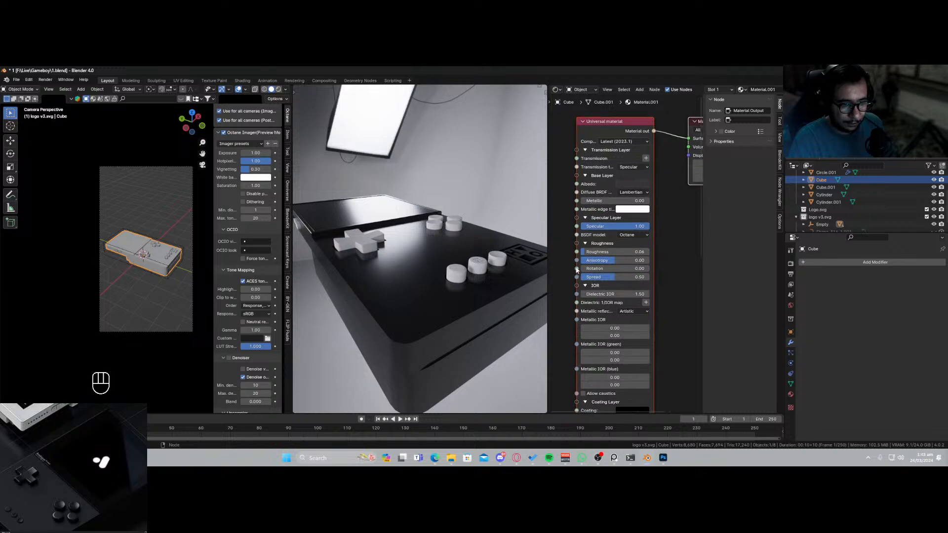
pyautogui.moveTo(585, 250); pyautogui.dragTo(589, 251)
pyautogui.moveTo(430, 281); pyautogui.dragTo(445, 294, button='middle')
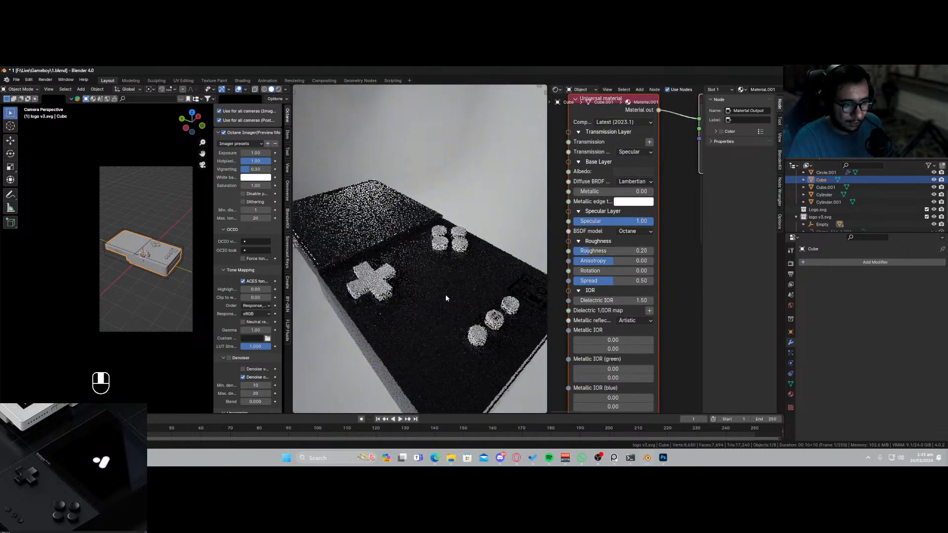
# Add a Cinema 4D noise node beside the Universal material and preview its texture on the console body.
pyautogui.scroll(-4, 586, 271)
pyautogui.moveTo(586, 271); pyautogui.dragTo(628, 184, button='middle')
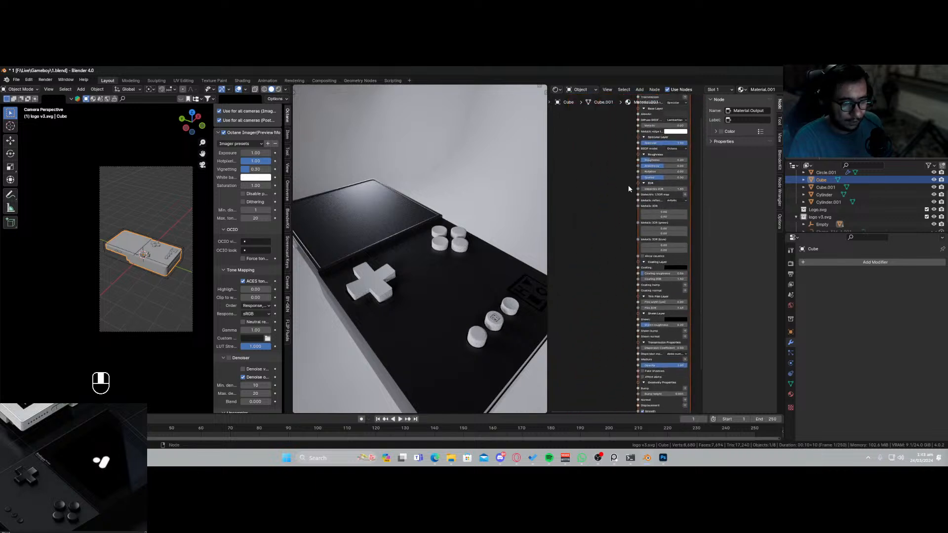
pyautogui.hotkey('shift', 'a')
pyautogui.write('s')
pyautogui.press('BackSpace')
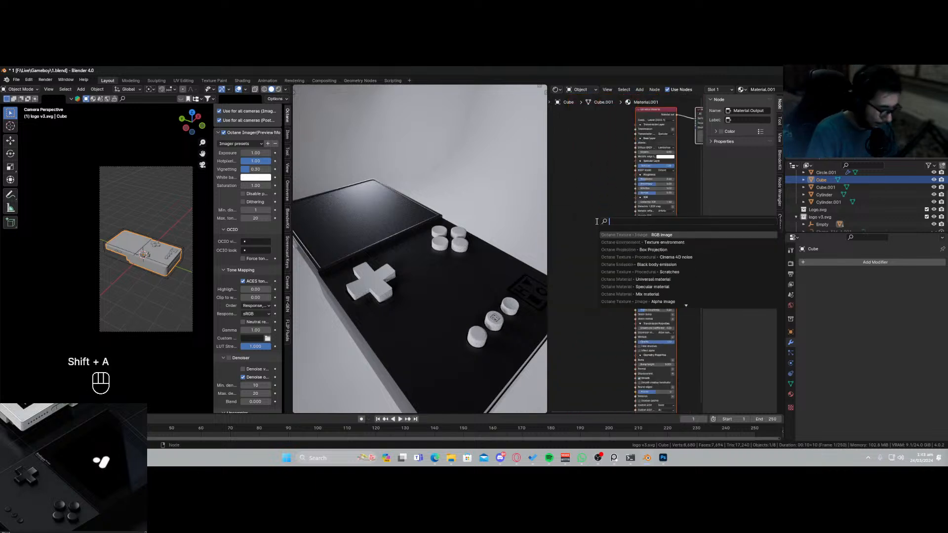
pyautogui.write('cinema')
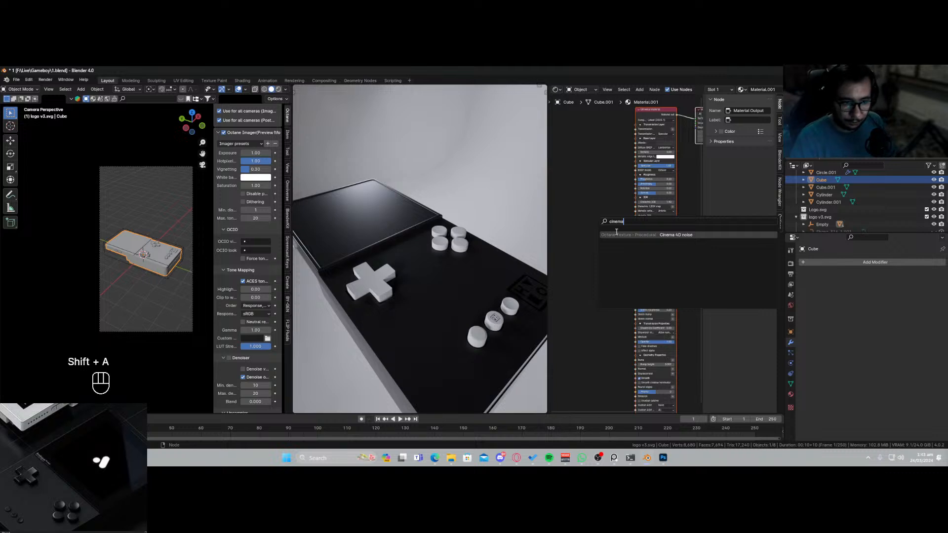
pyautogui.press('Return')
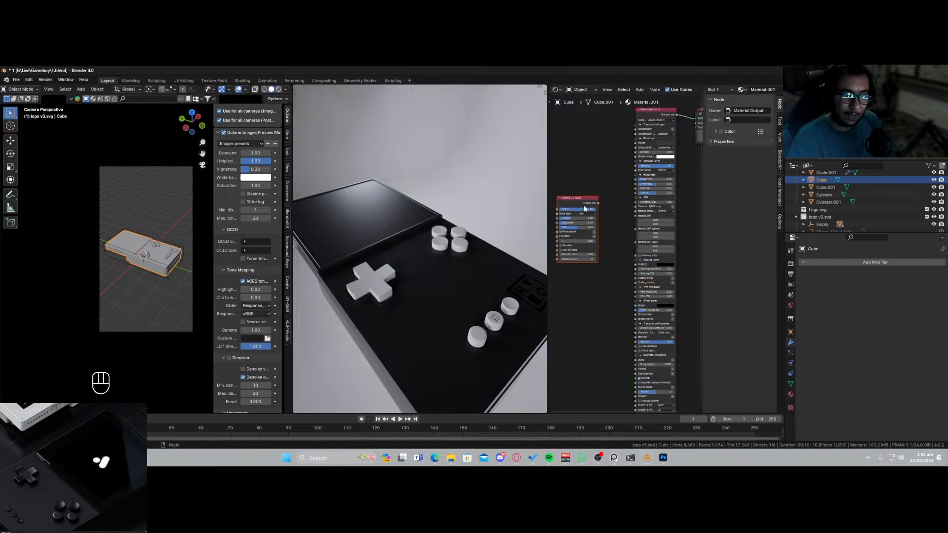
pyautogui.scroll(-1, 582, 208)
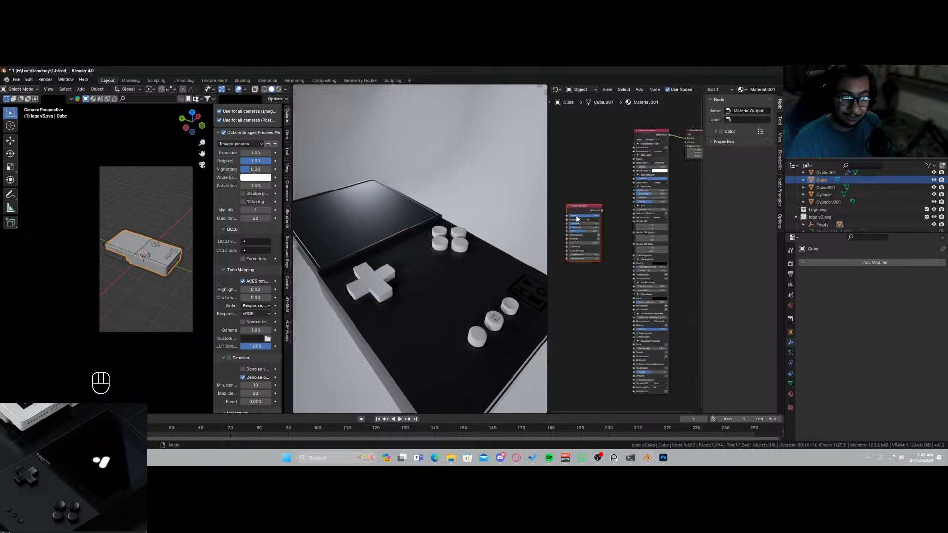
pyautogui.scroll(1, 576, 219)
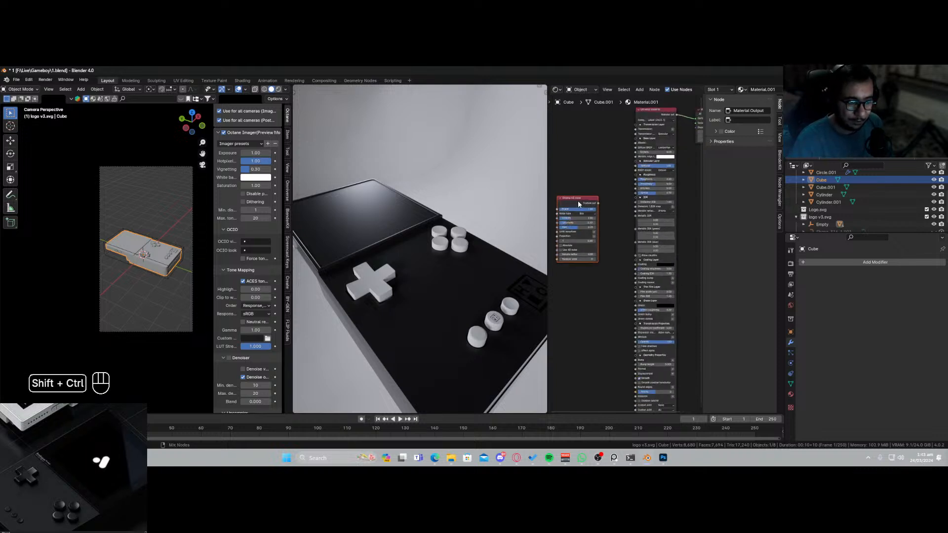
pyautogui.keyDown('ctrl'); pyautogui.keyDown('shift'); pyautogui.click(573, 197); pyautogui.keyUp('shift'); pyautogui.keyUp('ctrl')
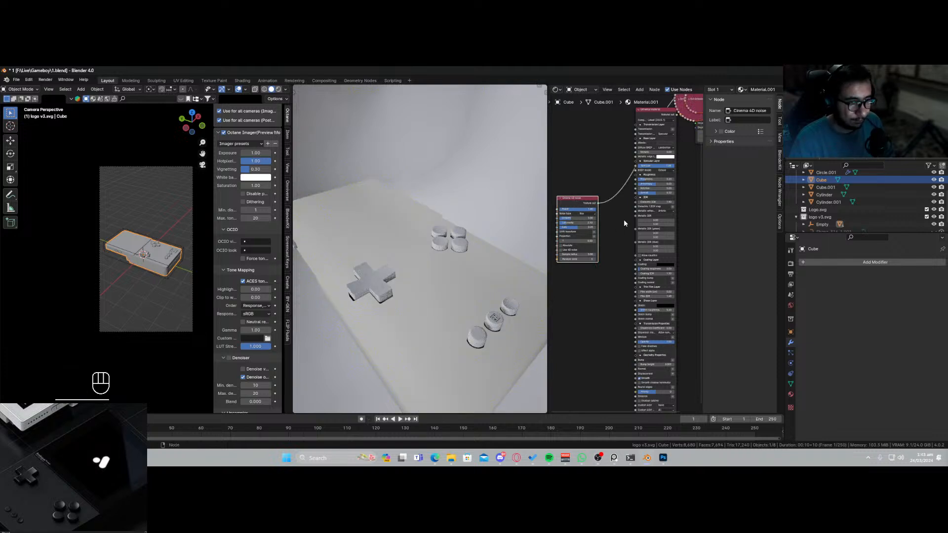
# Enable 4D noise on the noise node, and give it an XYZ to UVW projection and a 3D transformation node arranged beside it.
pyautogui.moveTo(614, 235); pyautogui.dragTo(683, 232, button='middle')
pyautogui.scroll(3, 622, 270)
pyautogui.click(632, 246)
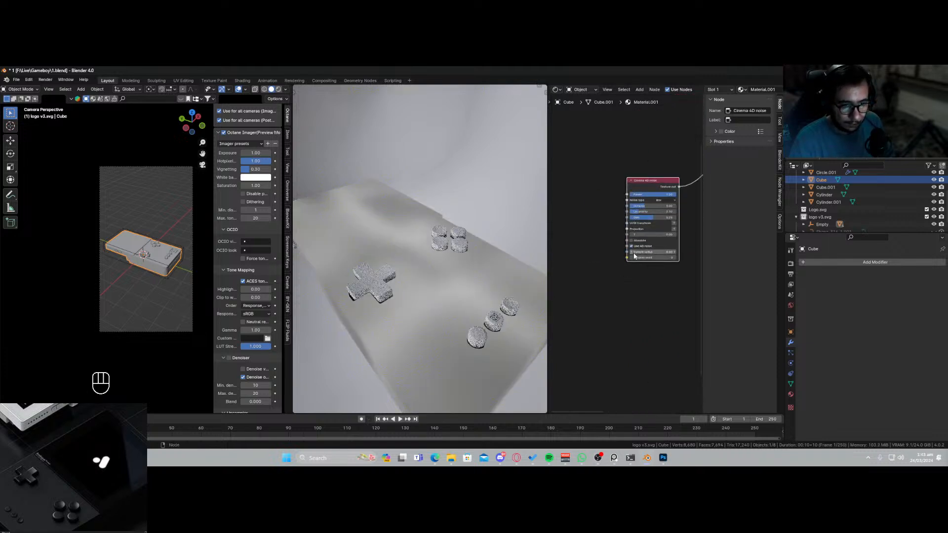
pyautogui.click(672, 224)
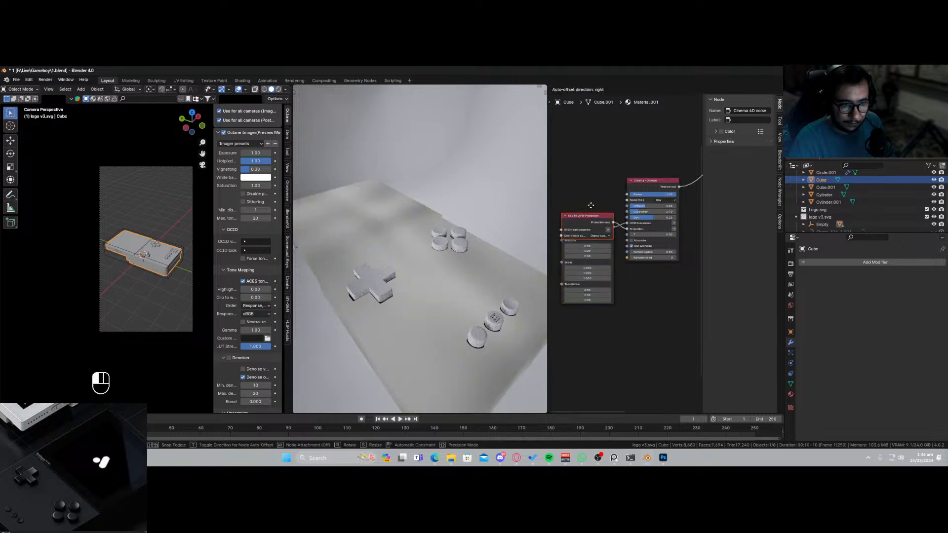
pyautogui.click(674, 228)
pyautogui.moveTo(587, 278); pyautogui.dragTo(551, 278)
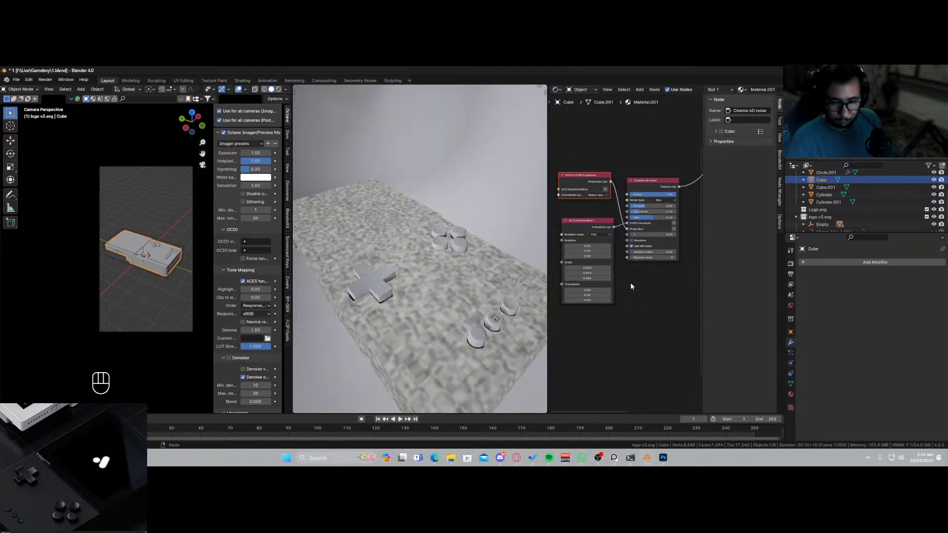
# Try out different noise types on the Cinema 4D noise node and settle on Buya.
pyautogui.moveTo(630, 277); pyautogui.dragTo(601, 295, button='middle')
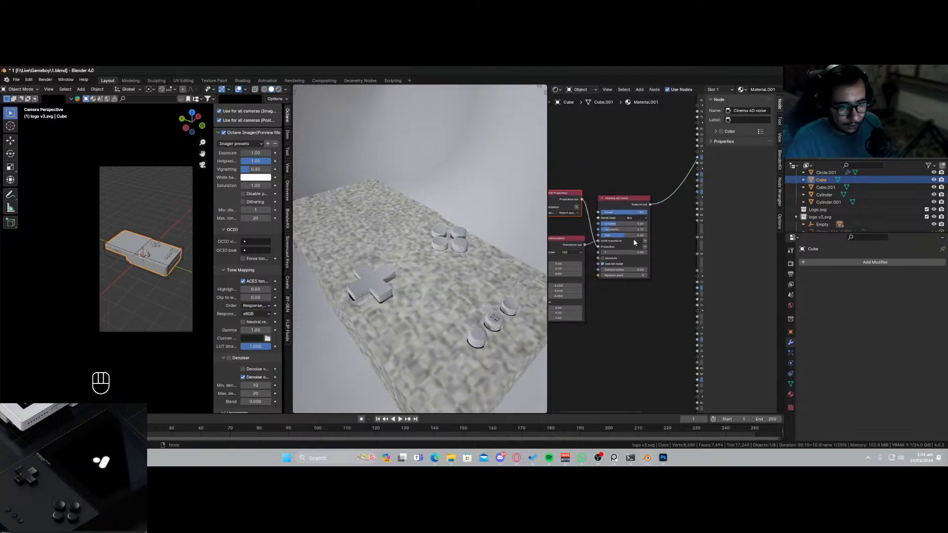
pyautogui.keyDown('ctrl'); pyautogui.scroll(1, 638, 221); pyautogui.keyUp('ctrl')
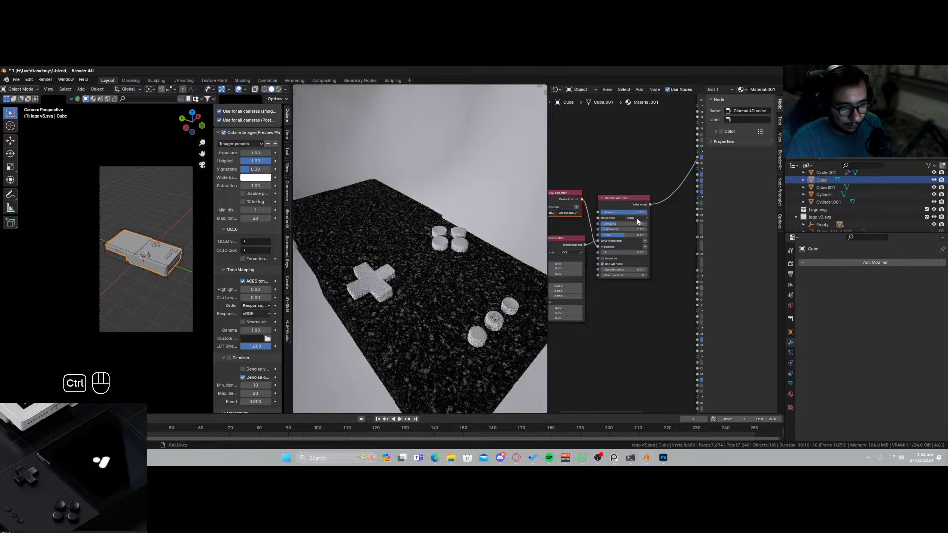
pyautogui.keyDown('ctrl'); pyautogui.scroll(1, 638, 222); pyautogui.keyUp('ctrl')
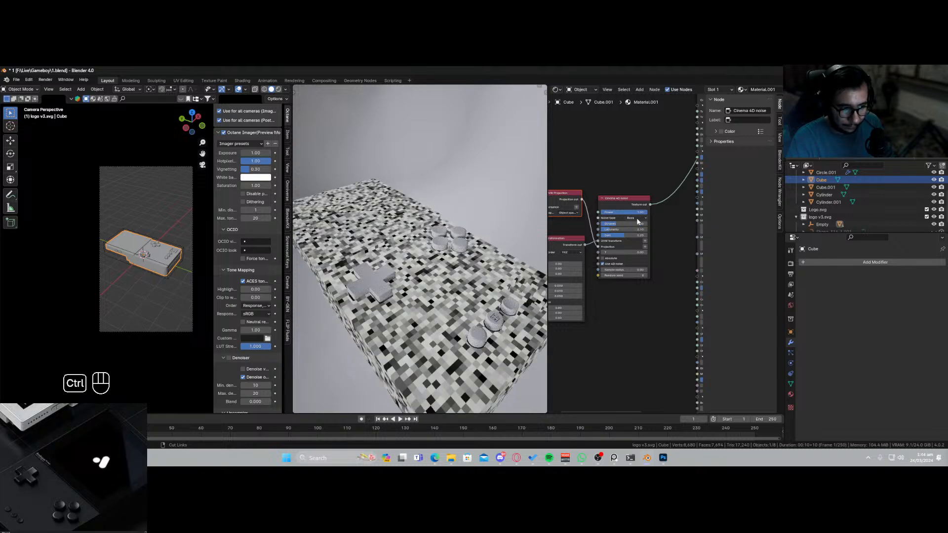
pyautogui.keyDown('ctrl'); pyautogui.scroll(-1, 638, 221); pyautogui.keyUp('ctrl')
# Enlarge the noise pattern on the body by raising the 3D transformation's scale on all axes.
pyautogui.scroll(1, 619, 282)
pyautogui.moveTo(610, 307); pyautogui.dragTo(641, 305, button='middle')
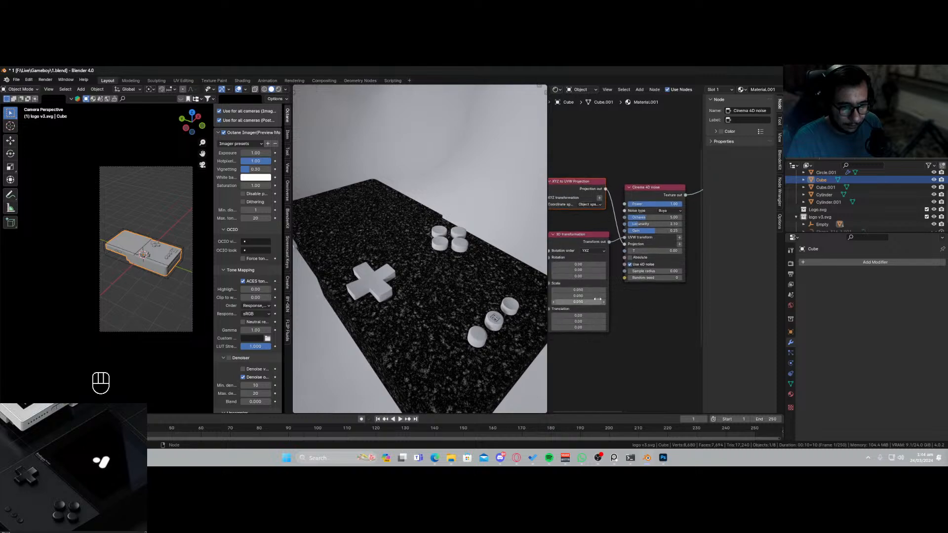
pyautogui.moveTo(578, 290); pyautogui.dragTo(630, 290)
pyautogui.scroll(-5, 633, 276)
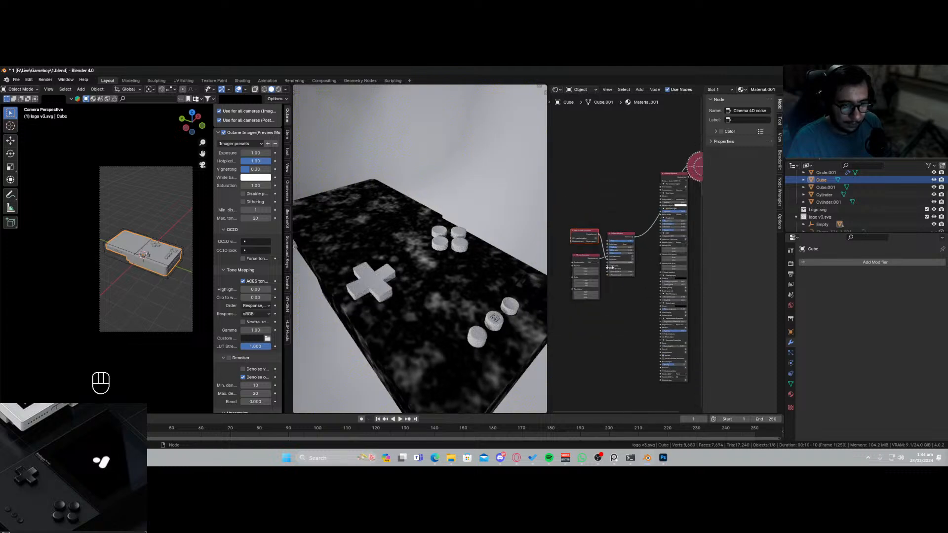
# Output the Universal material again and connect the Cinema 4D noise texture to its Roughness input.
pyautogui.keyDown('ctrl'); pyautogui.keyDown('shift'); pyautogui.click(644, 195); pyautogui.keyUp('shift'); pyautogui.keyUp('ctrl')
pyautogui.scroll(3, 637, 297)
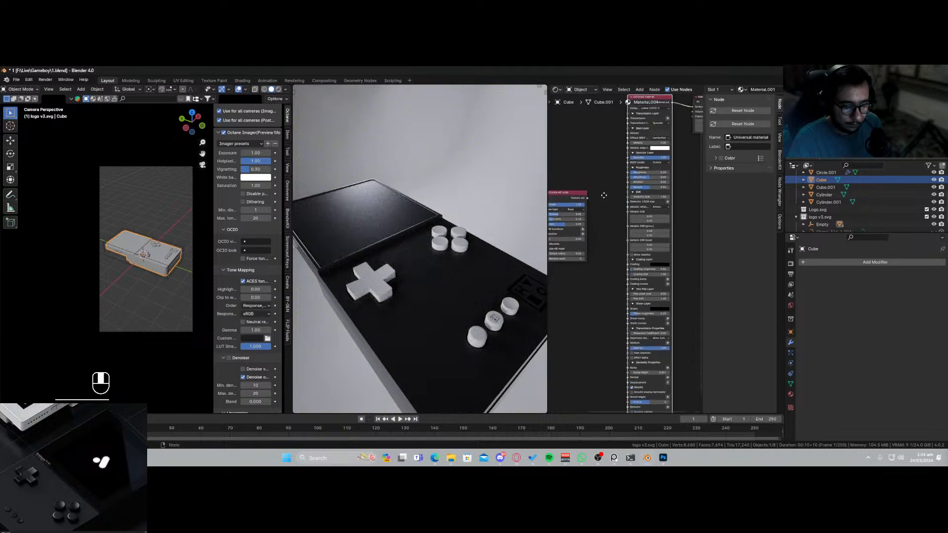
pyautogui.moveTo(596, 172); pyautogui.dragTo(636, 148)
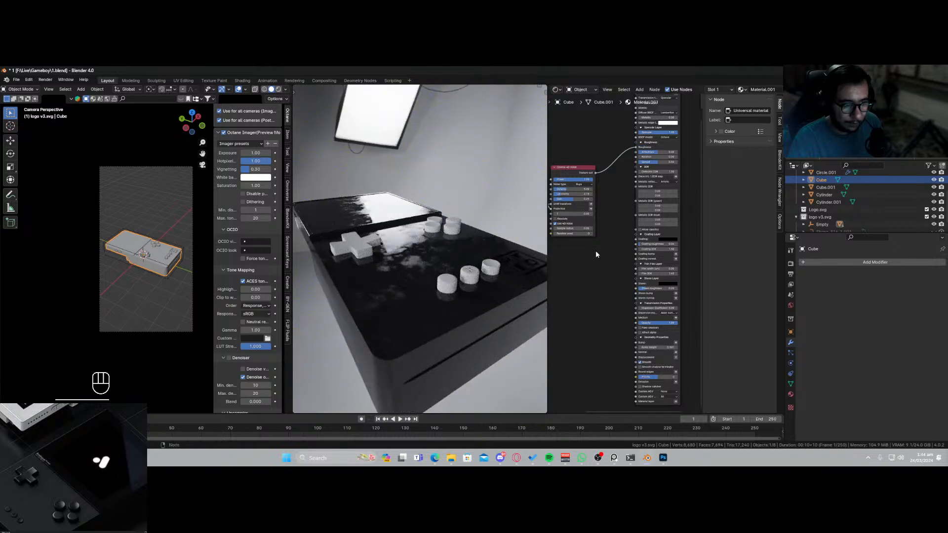
# Shift the noise nodes away from the material and insert a Gradient map between the Cinema 4D noise and the Roughness input.
pyautogui.scroll(-4, 596, 254)
pyautogui.scroll(-1, 588, 256)
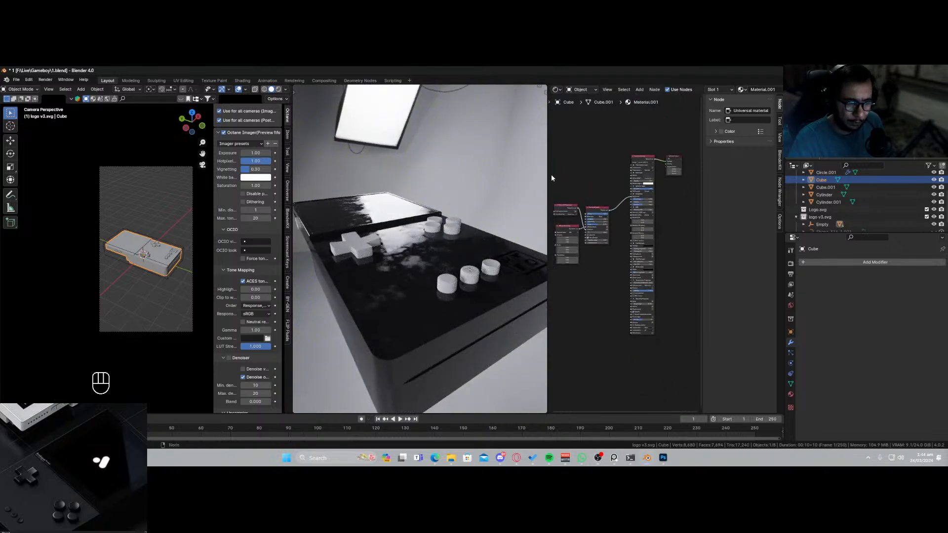
pyautogui.moveTo(594, 264); pyautogui.dragTo(656, 254, button='middle')
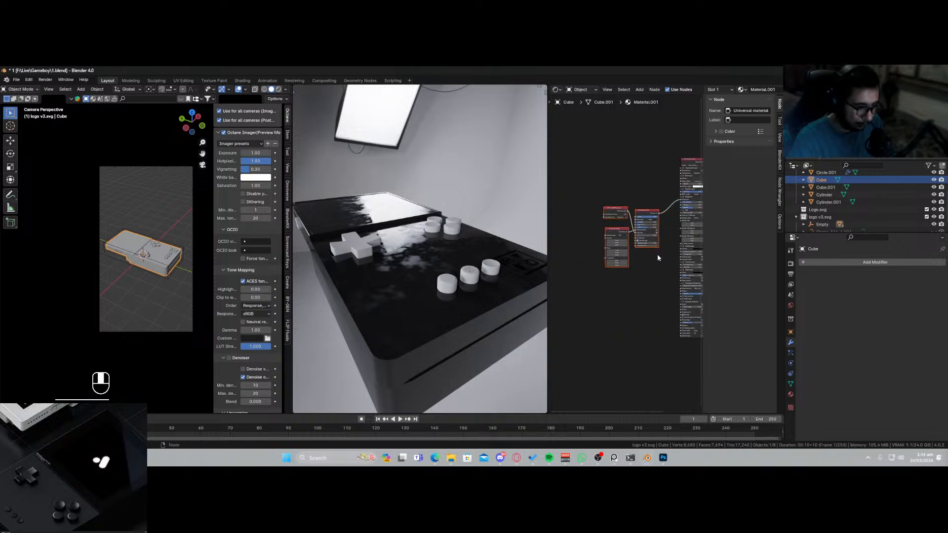
pyautogui.press('g')
pyautogui.click(583, 253)
pyautogui.hotkey('shift', 'a')
pyautogui.write('s')
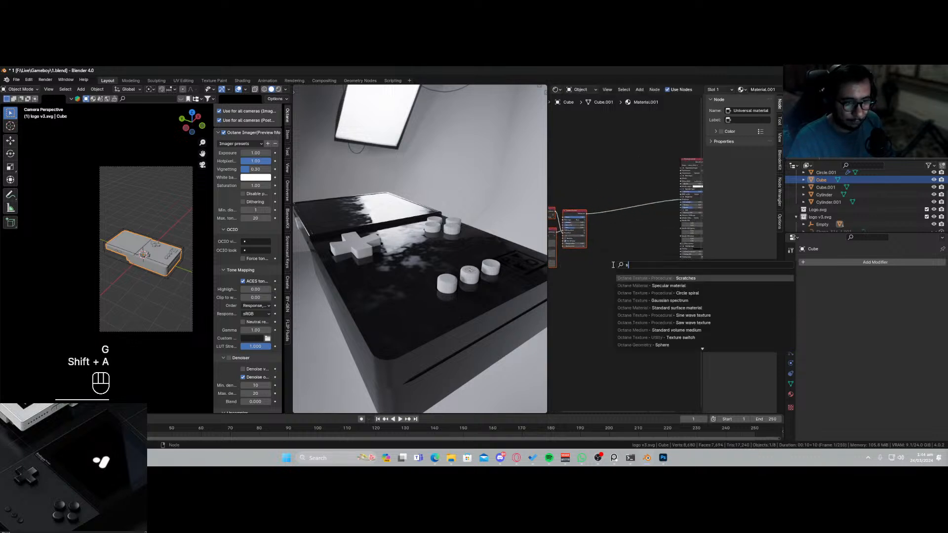
pyautogui.press('BackSpace')
pyautogui.write('map')
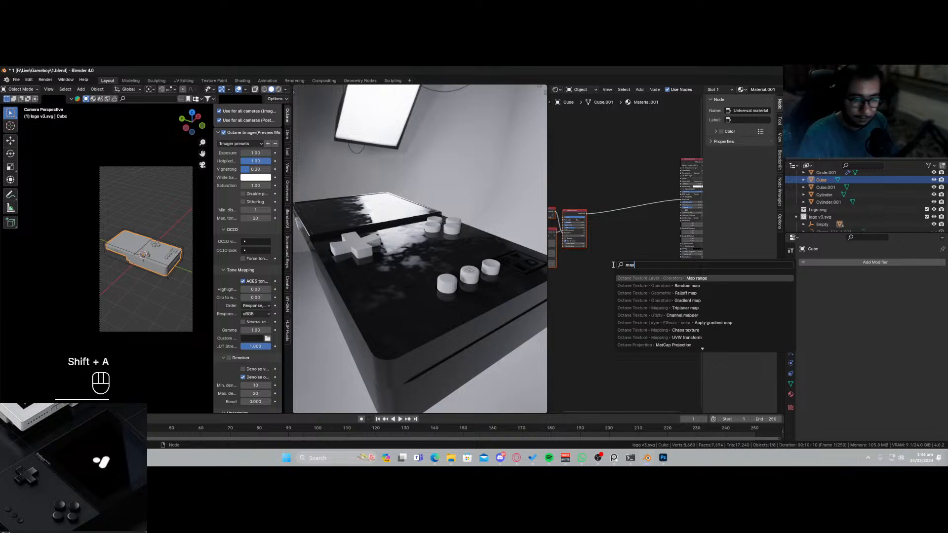
pyautogui.click(641, 300)
pyautogui.click(623, 252)
# Reverse the noise's Gradient map with white at 0.000 and black at 0.988, and save the file.
pyautogui.scroll(8, 621, 252)
pyautogui.moveTo(619, 252); pyautogui.dragTo(618, 307, button='middle')
pyautogui.scroll(9, 604, 337)
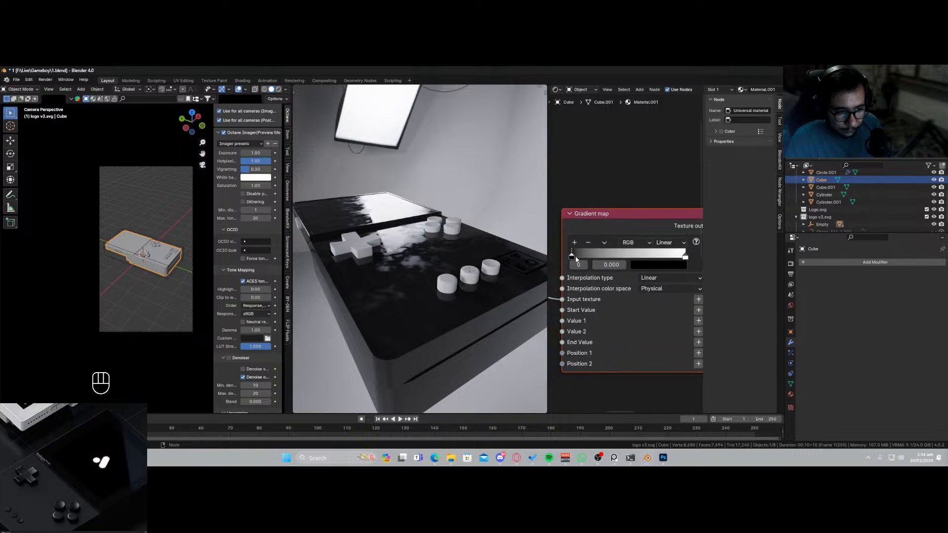
pyautogui.moveTo(573, 258)
pyautogui.mouseDown()
pyautogui.moveTo(662, 260)
pyautogui.moveTo(560, 261)
pyautogui.mouseUp()
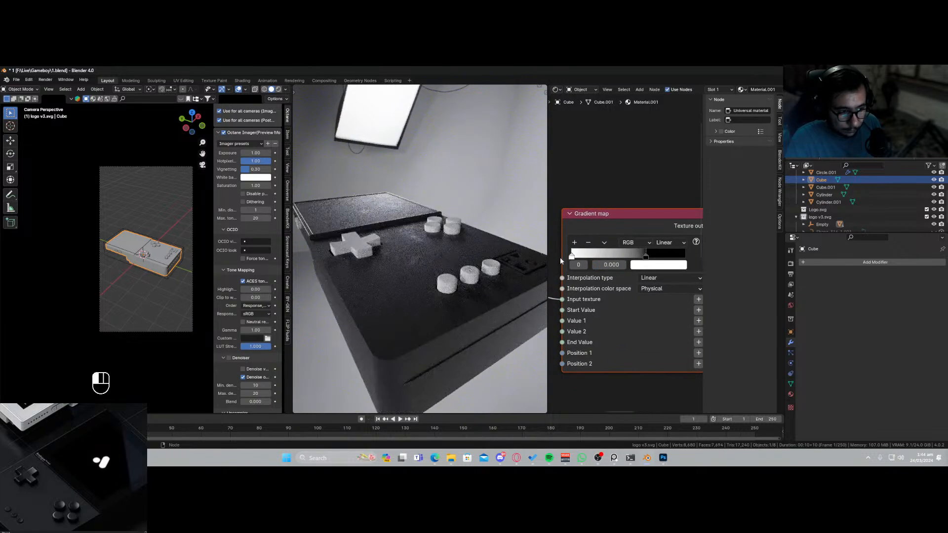
pyautogui.moveTo(653, 258); pyautogui.dragTo(690, 256)
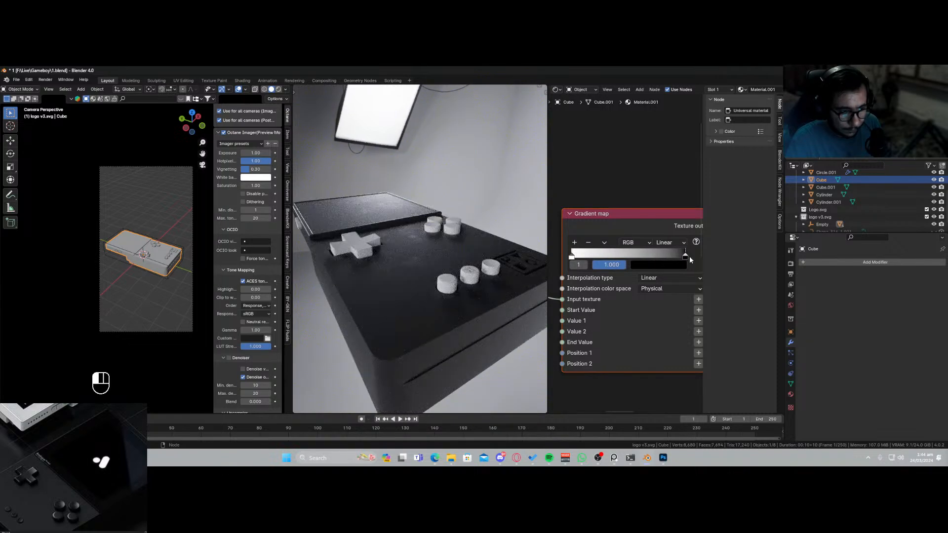
pyautogui.hotkey('ctrl', 's')
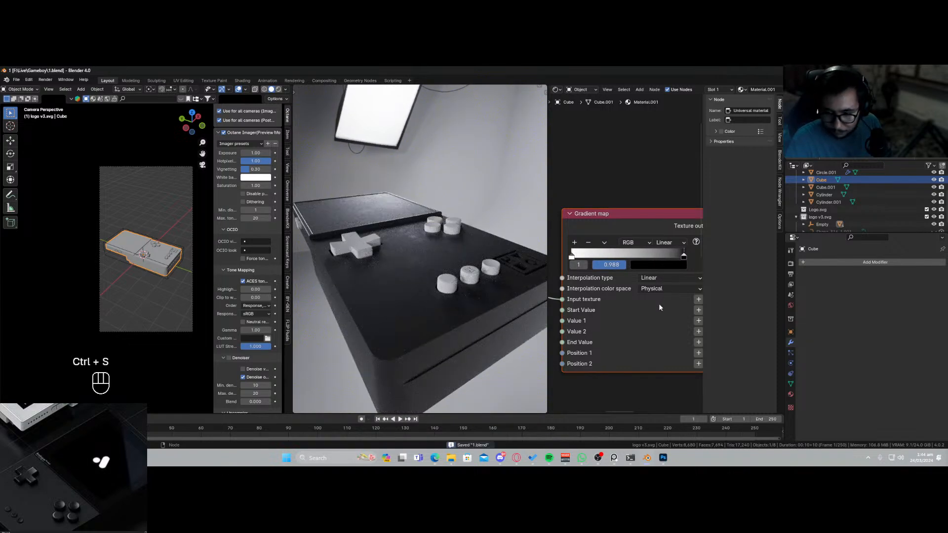
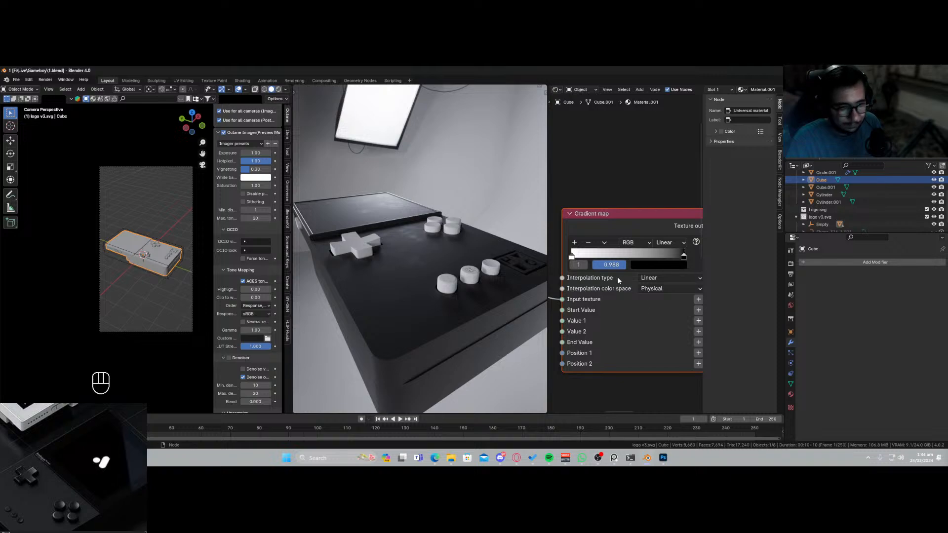
# Preview the Gradient map on the console body and move its black stop to 0.657, keeping the white stop at the start.
pyautogui.scroll(3, 617, 278)
pyautogui.moveTo(392, 294); pyautogui.dragTo(419, 292, button='middle')
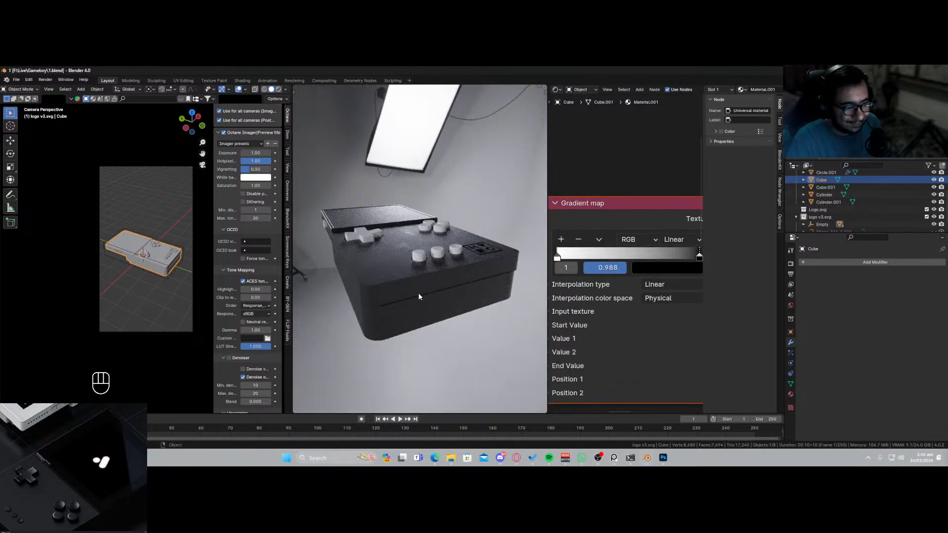
pyautogui.moveTo(568, 257); pyautogui.dragTo(556, 256)
pyautogui.keyDown('ctrl'); pyautogui.keyDown('shift'); pyautogui.click(604, 210); pyautogui.keyUp('shift'); pyautogui.keyUp('ctrl')
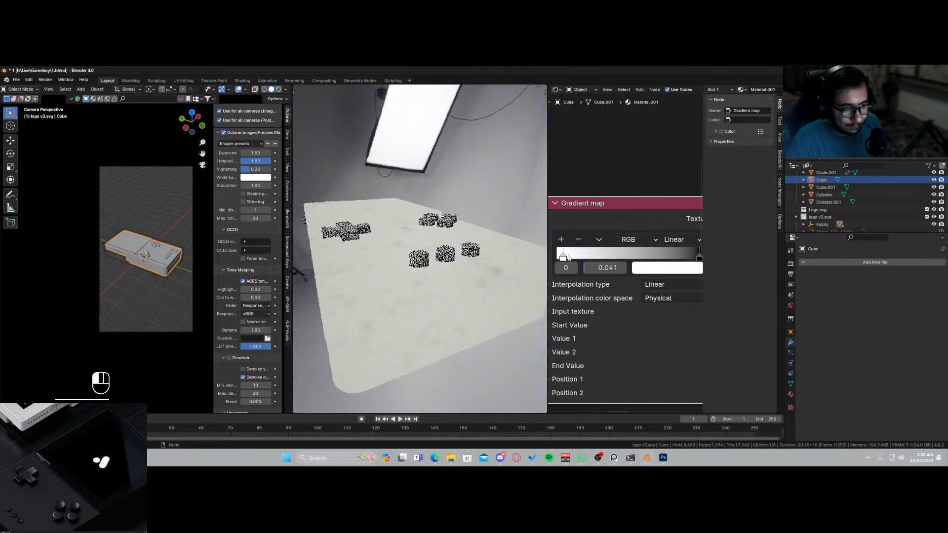
pyautogui.click(699, 257)
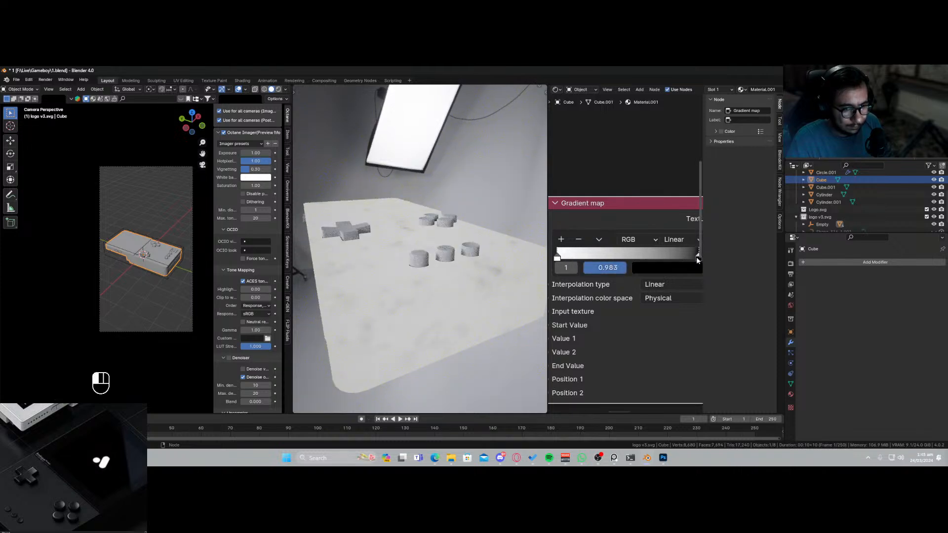
pyautogui.moveTo(699, 257); pyautogui.dragTo(651, 262)
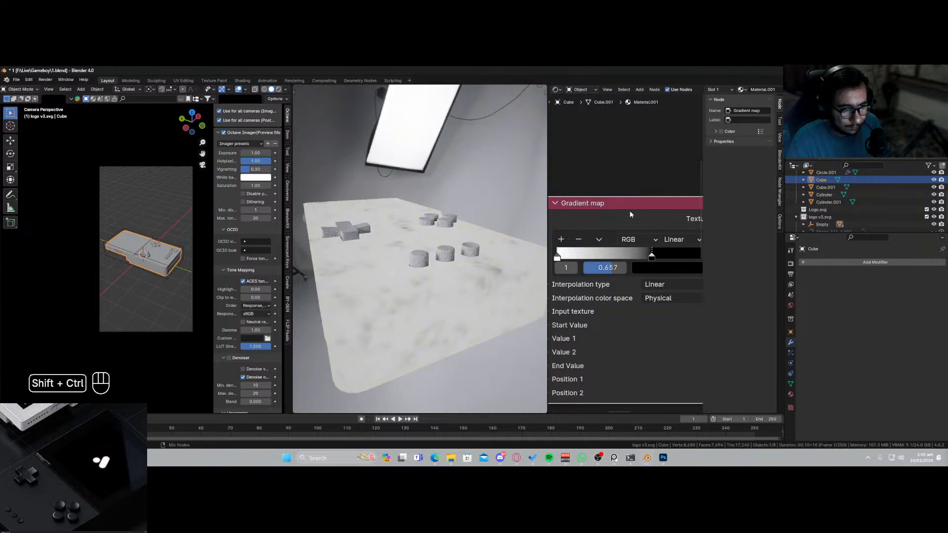
# Return the output preview to the Universal material and save the file.
pyautogui.scroll(-5, 637, 219)
pyautogui.moveTo(634, 227); pyautogui.dragTo(560, 268, button='middle')
pyautogui.keyDown('ctrl'); pyautogui.keyDown('shift'); pyautogui.click(640, 239); pyautogui.keyUp('shift'); pyautogui.keyUp('ctrl')
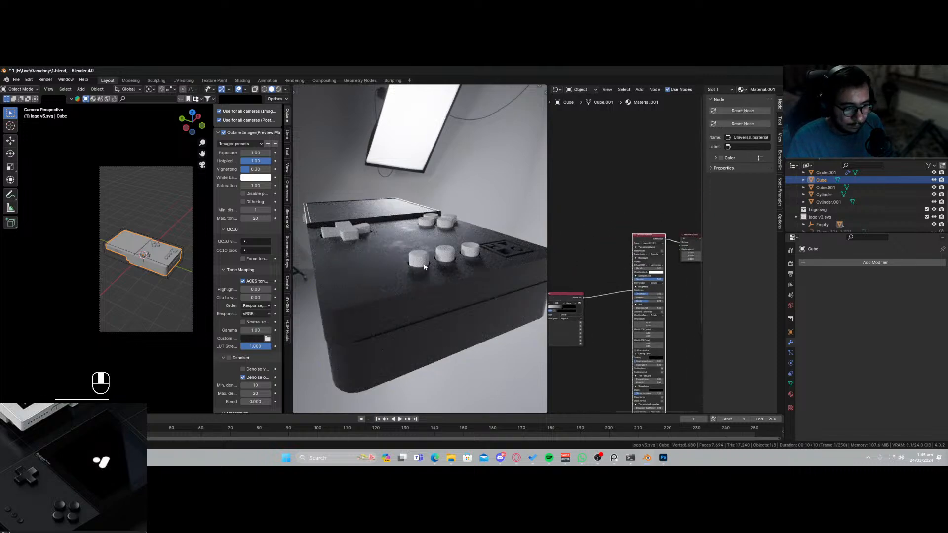
pyautogui.hotkey('ctrl', 's')
# Examine the reflections and roughness variation on the console body from several angles, along with the noise node chain.
pyautogui.moveTo(434, 270)
pyautogui.mouseDown(button='middle')
pyautogui.moveTo(451, 265)
pyautogui.moveTo(415, 280)
pyautogui.moveTo(447, 281)
pyautogui.mouseUp(button='middle')
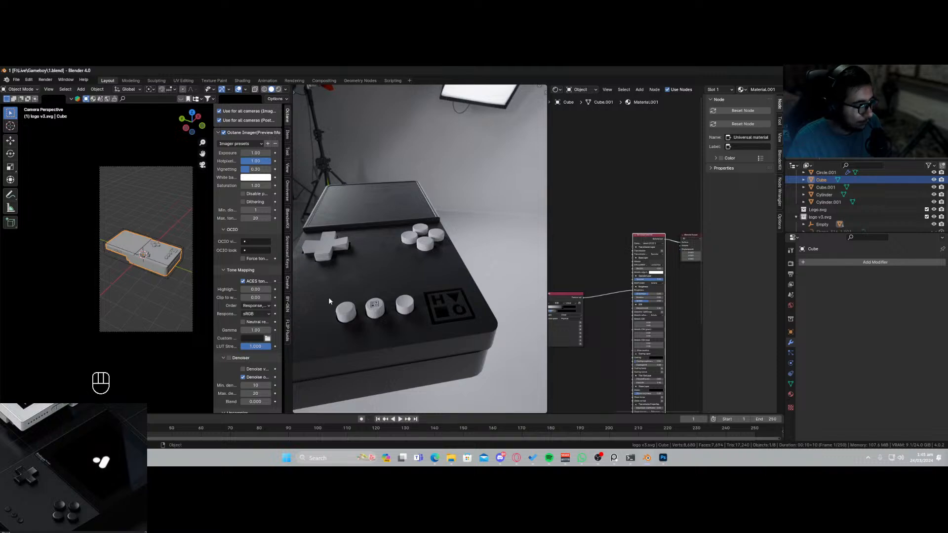
pyautogui.moveTo(338, 304); pyautogui.dragTo(375, 284, button='middle')
pyautogui.scroll(-8, 619, 241)
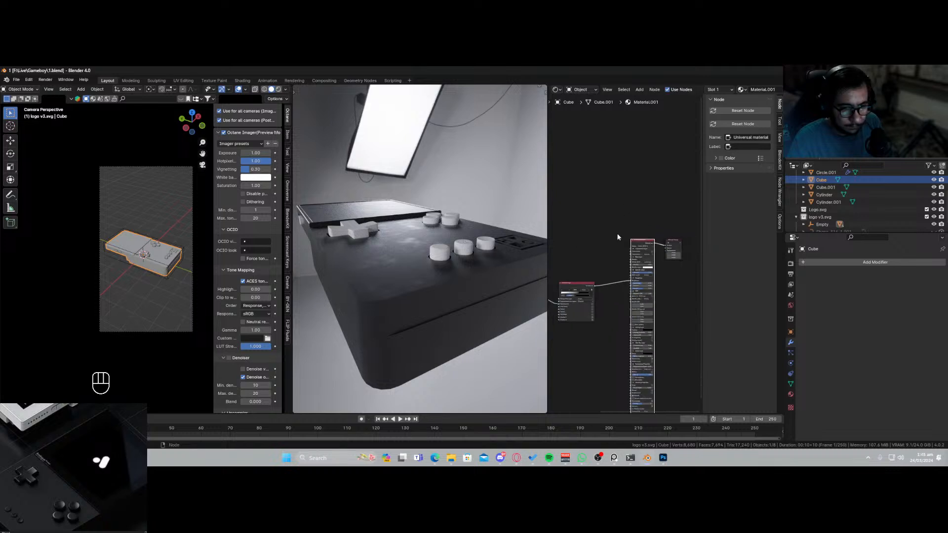
pyautogui.moveTo(576, 318); pyautogui.dragTo(610, 253, button='middle')
pyautogui.scroll(4, 612, 259)
pyautogui.scroll(1, 594, 293)
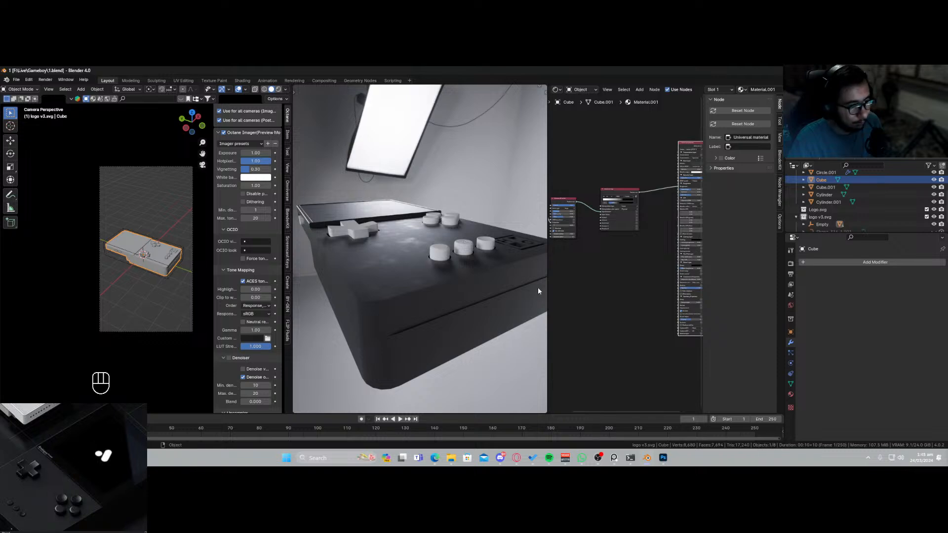
pyautogui.scroll(-2, 415, 278)
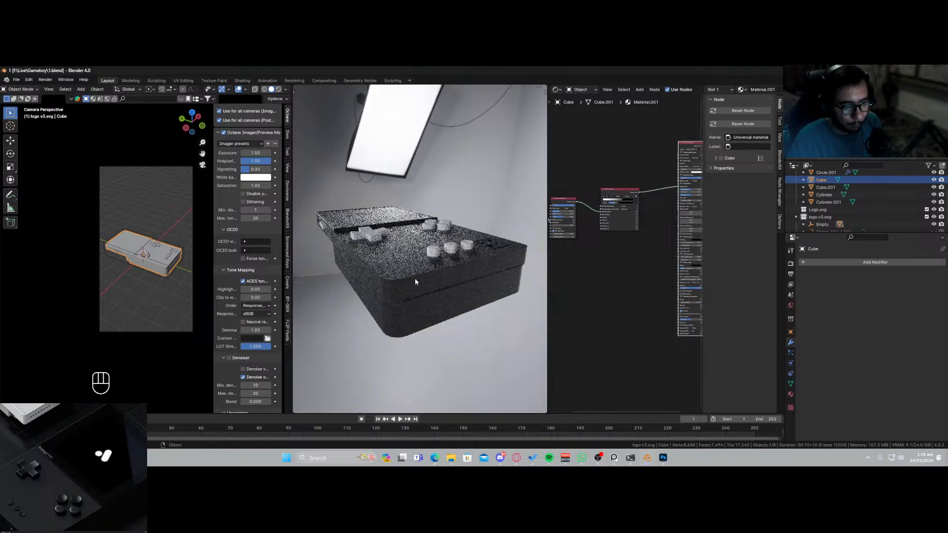
# Add a Scratches texture below the noise nodes and preview it on the console body.
pyautogui.moveTo(579, 267); pyautogui.dragTo(595, 254, button='middle')
pyautogui.hotkey('shift', 'a')
pyautogui.write('s')
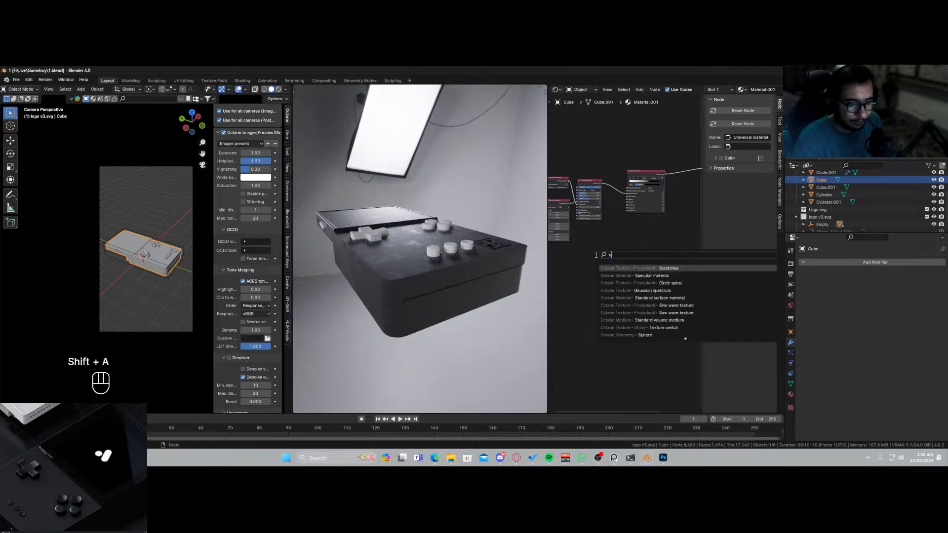
pyautogui.write('cratch')
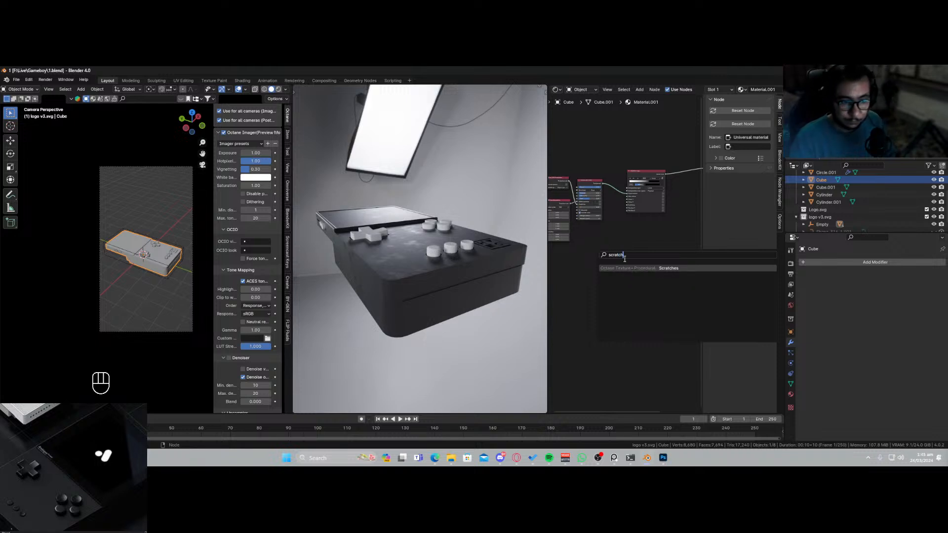
pyautogui.press('Return')
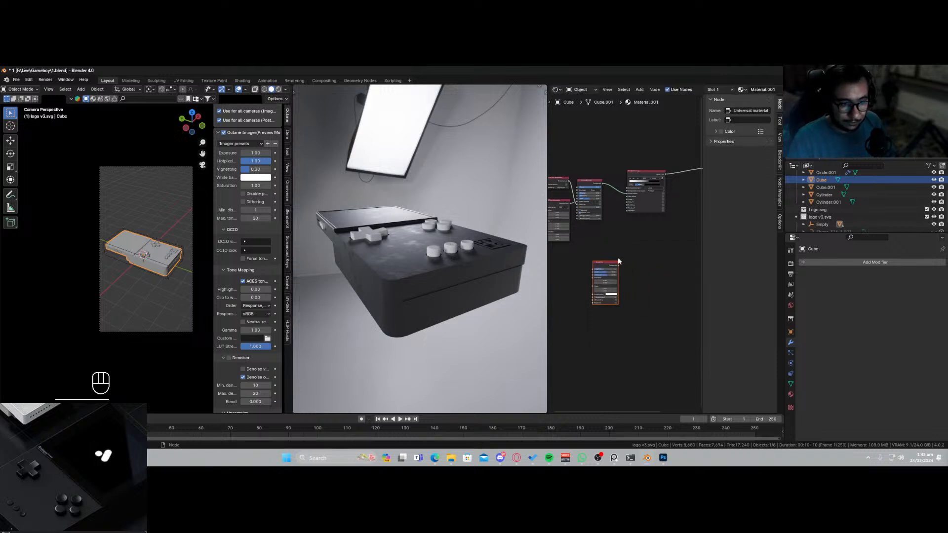
pyautogui.keyDown('ctrl'); pyautogui.keyDown('shift'); pyautogui.click(606, 270); pyautogui.keyUp('shift'); pyautogui.keyUp('ctrl')
pyautogui.moveTo(462, 284); pyautogui.dragTo(471, 332, button='middle')
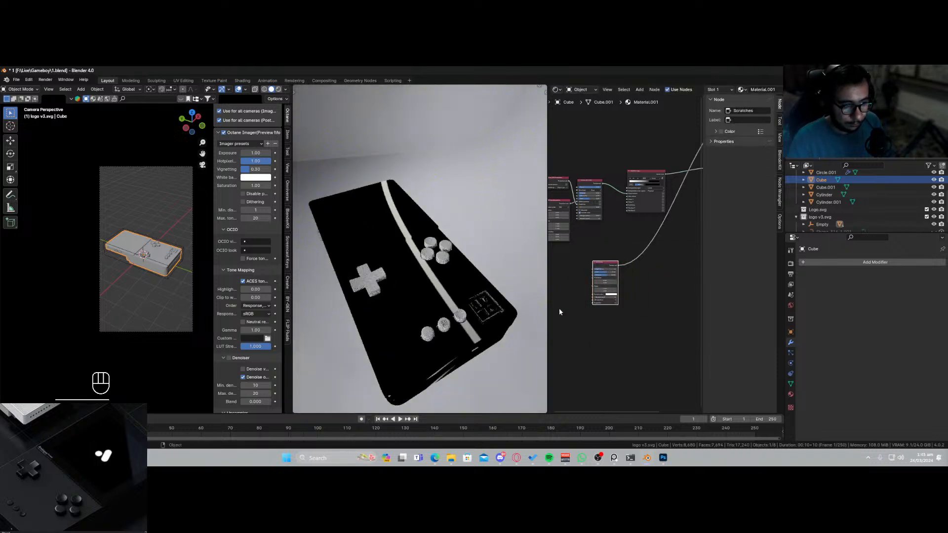
# Add a 3D transformation and a UV projection to the Scratches texture, separate the two nodes, and reduce the transformation's scale on all axes.
pyautogui.scroll(4, 595, 323)
pyautogui.scroll(5, 617, 282)
pyautogui.moveTo(626, 287); pyautogui.dragTo(678, 222, button='middle')
pyautogui.scroll(2, 650, 299)
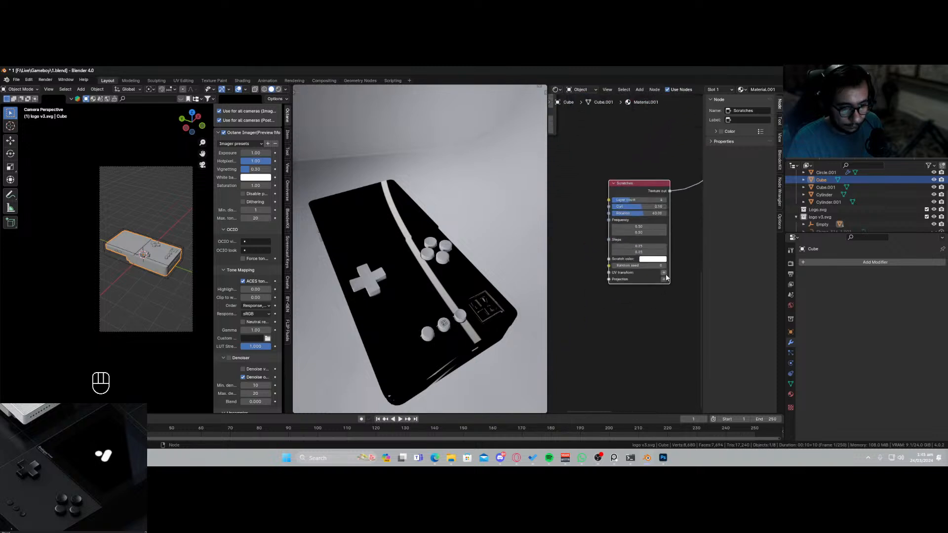
pyautogui.click(665, 273)
pyautogui.click(664, 280)
pyautogui.moveTo(630, 330); pyautogui.dragTo(644, 310, button='middle')
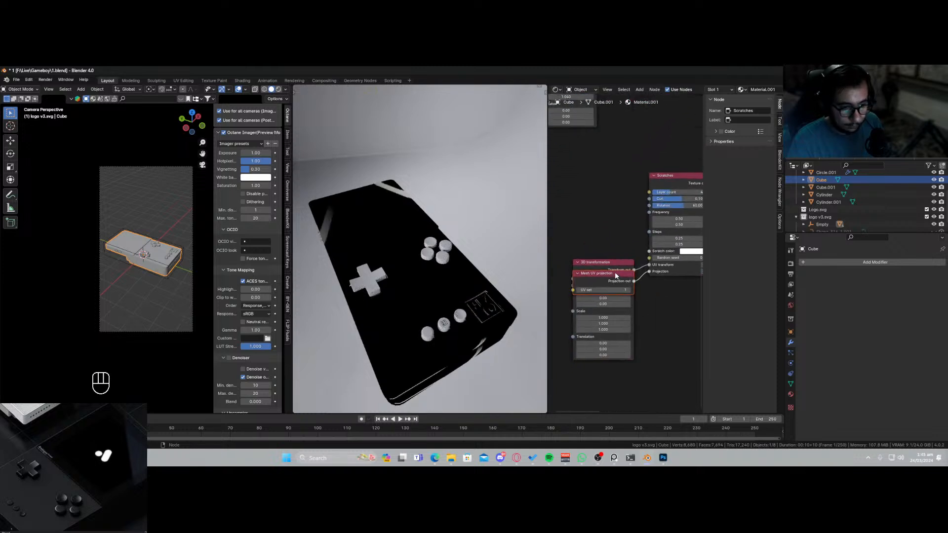
pyautogui.moveTo(616, 275); pyautogui.dragTo(606, 221)
pyautogui.moveTo(603, 318); pyautogui.dragTo(557, 329)
# Tune the Scratches texture with layer count 7, a negative curl, a much higher rotation, first frequency value 0.72 and a larger first step value.
pyautogui.moveTo(666, 265); pyautogui.dragTo(598, 303, button='middle')
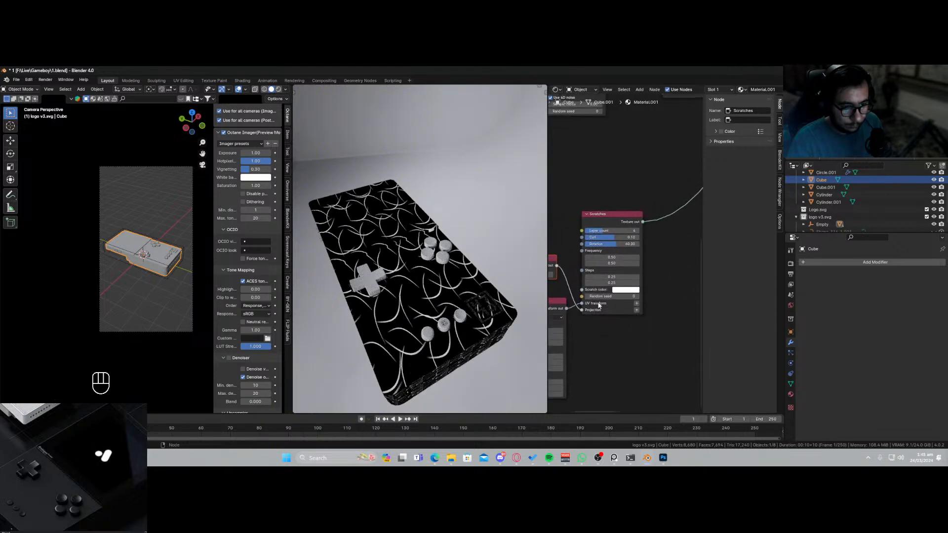
pyautogui.moveTo(612, 237); pyautogui.dragTo(587, 237)
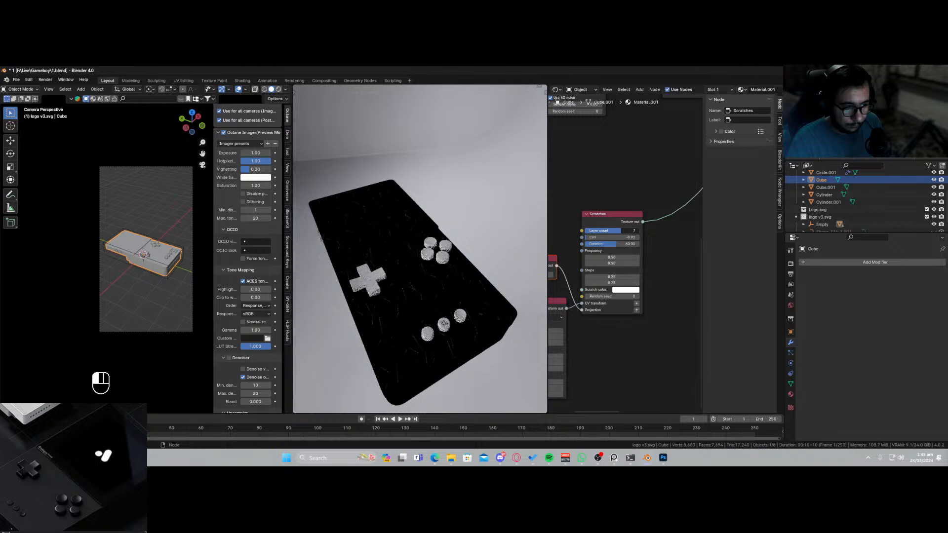
pyautogui.moveTo(616, 244); pyautogui.dragTo(620, 277)
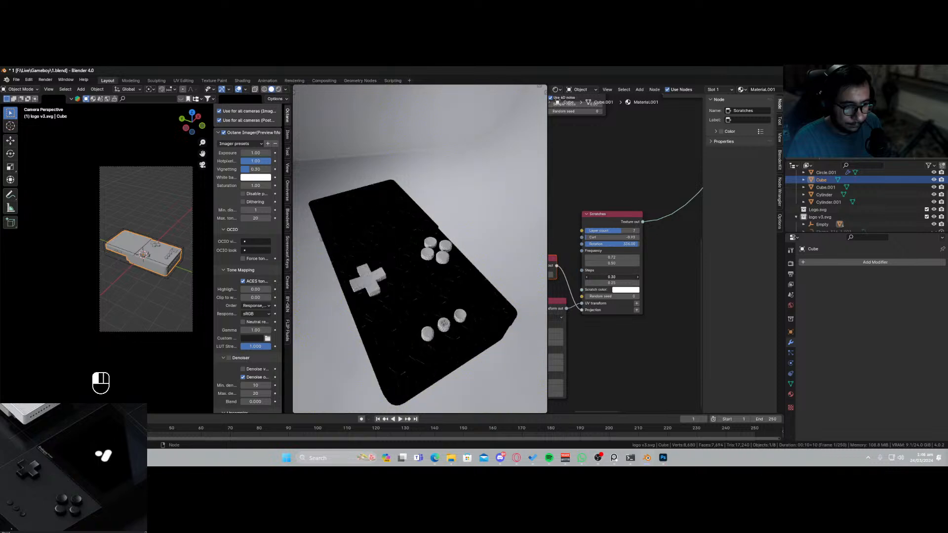
# Insert a Gradient map node after the Scratches texture, between it and the previewed output.
pyautogui.scroll(-4, 596, 268)
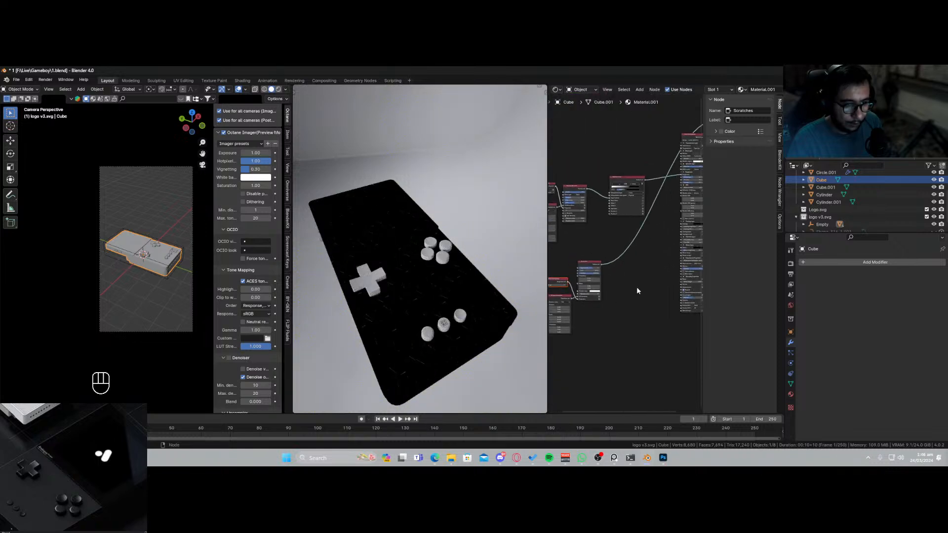
pyautogui.hotkey('shift', 'a')
pyautogui.write('s')
pyautogui.press('BackSpace')
pyautogui.write('mapp')
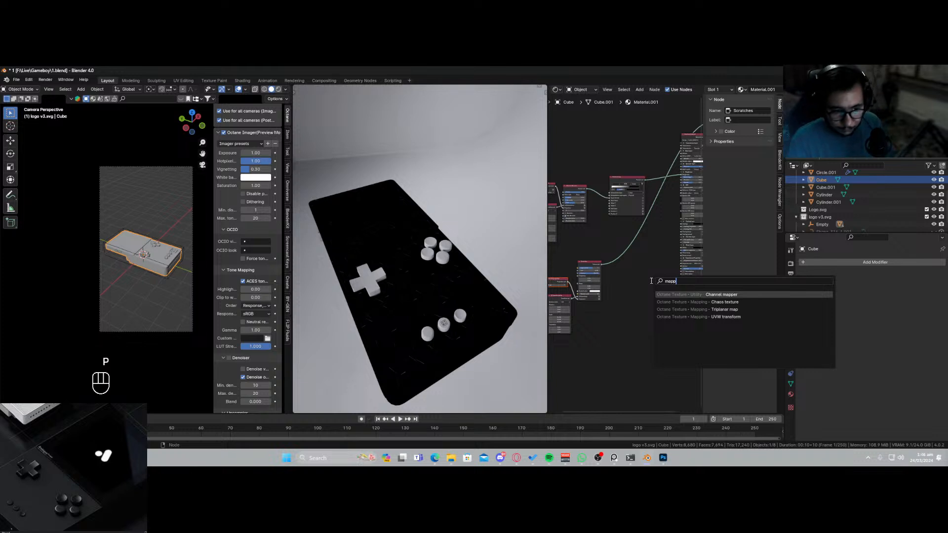
pyautogui.press('BackSpace')
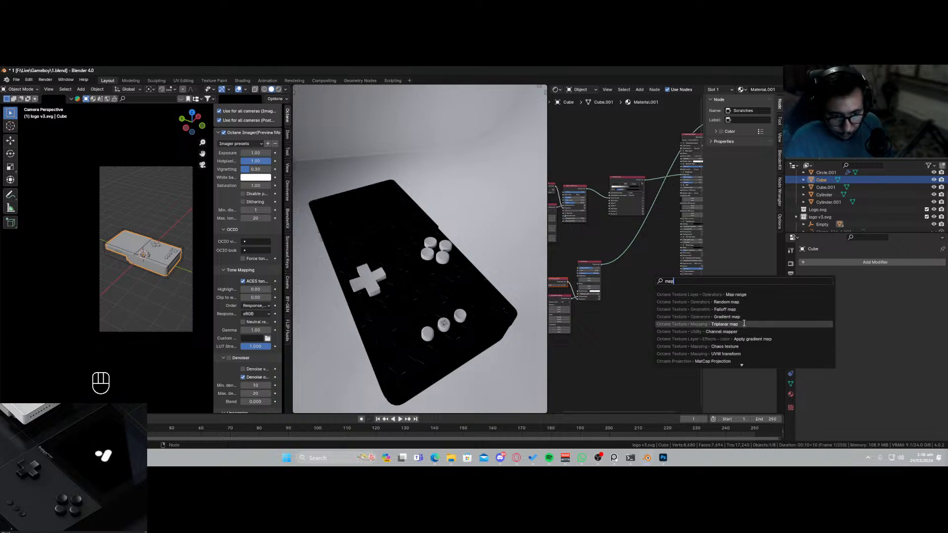
pyautogui.click(731, 317)
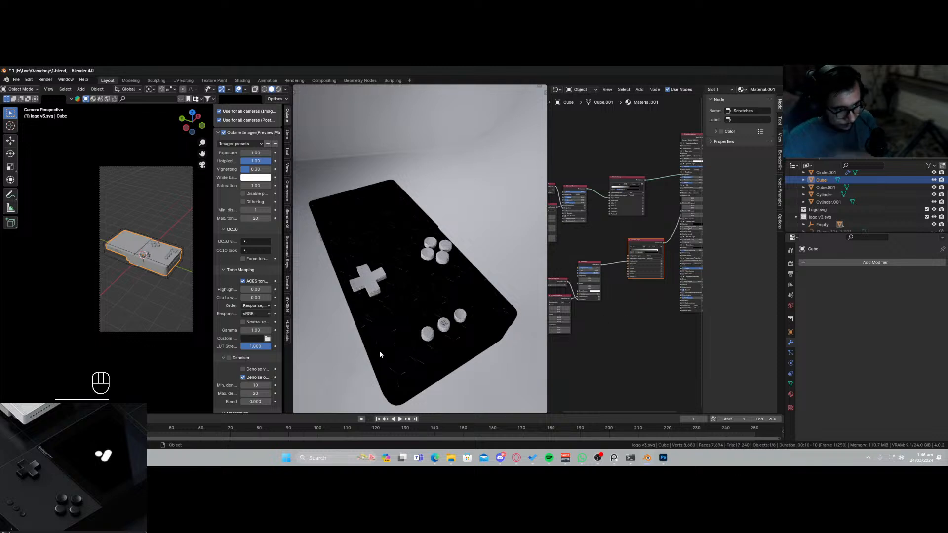
# Tighten the scratches' Gradient map by moving the white stop close to the black one and the black stop slightly inward.
pyautogui.scroll(10, 646, 265)
pyautogui.moveTo(644, 269); pyautogui.dragTo(599, 297, button='middle')
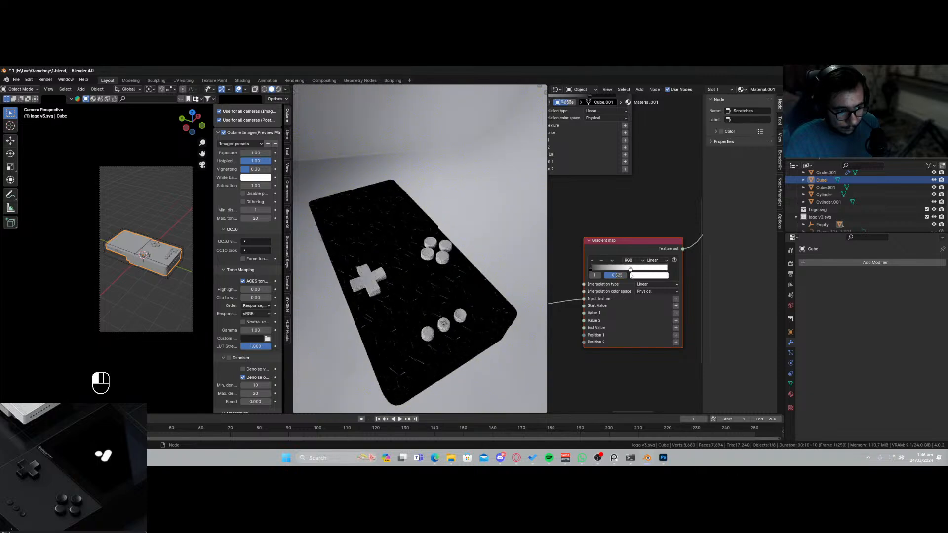
pyautogui.moveTo(666, 272); pyautogui.dragTo(600, 274)
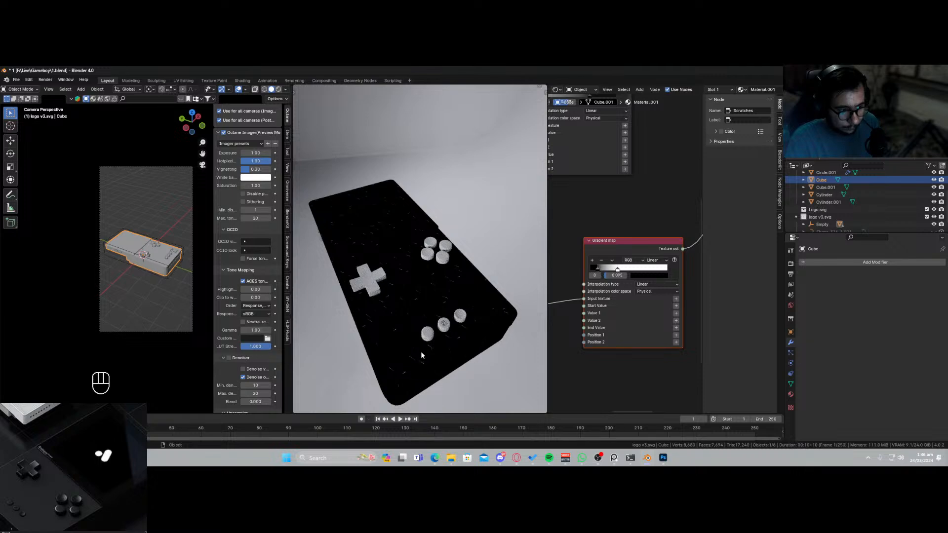
# Check the scratches on the console body and send the Universal material back to the material output.
pyautogui.scroll(4, 423, 352)
pyautogui.moveTo(425, 350); pyautogui.dragTo(428, 340, button='middle')
pyautogui.scroll(-8, 429, 348)
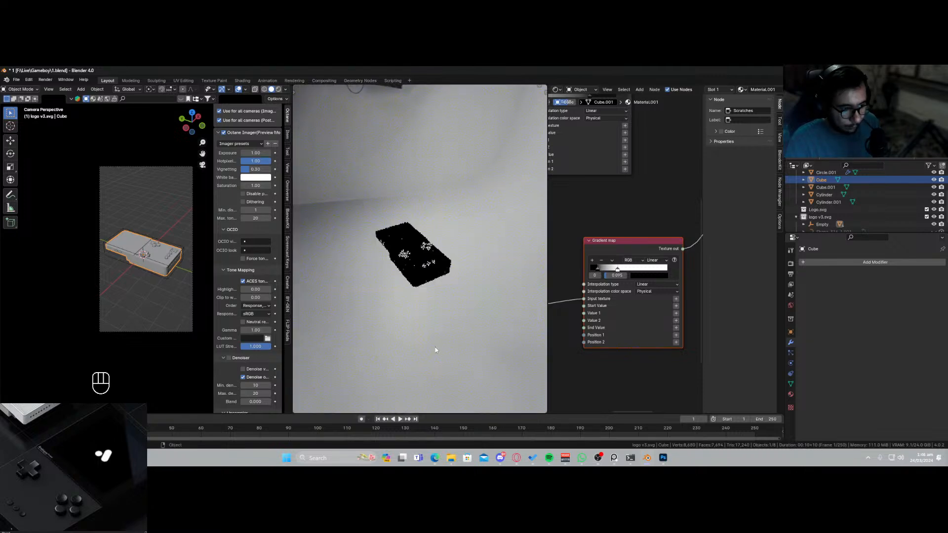
pyautogui.scroll(4, 452, 281)
pyautogui.moveTo(650, 218); pyautogui.dragTo(558, 339, button='middle')
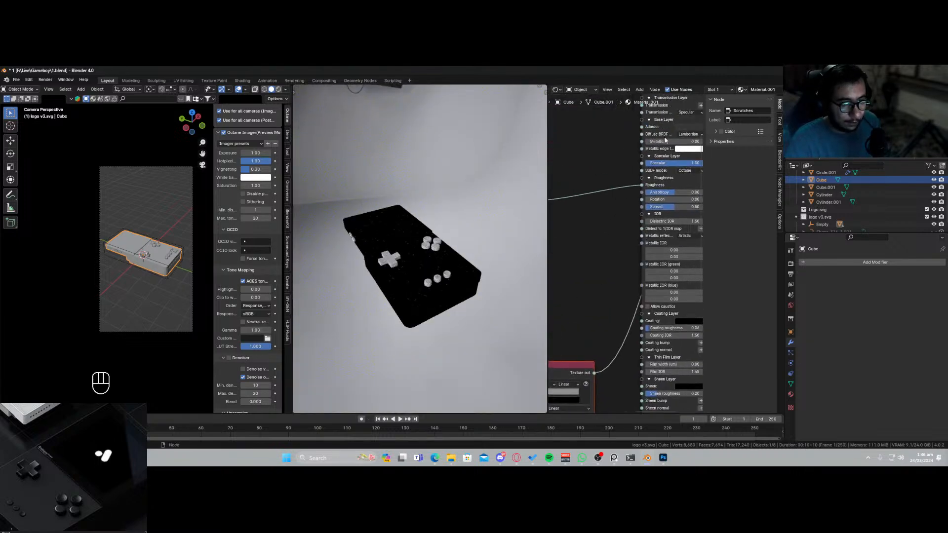
pyautogui.scroll(-5, 665, 140)
pyautogui.keyDown('ctrl'); pyautogui.keyDown('shift'); pyautogui.click(657, 132); pyautogui.keyUp('shift'); pyautogui.keyUp('ctrl')
pyautogui.scroll(3, 578, 314)
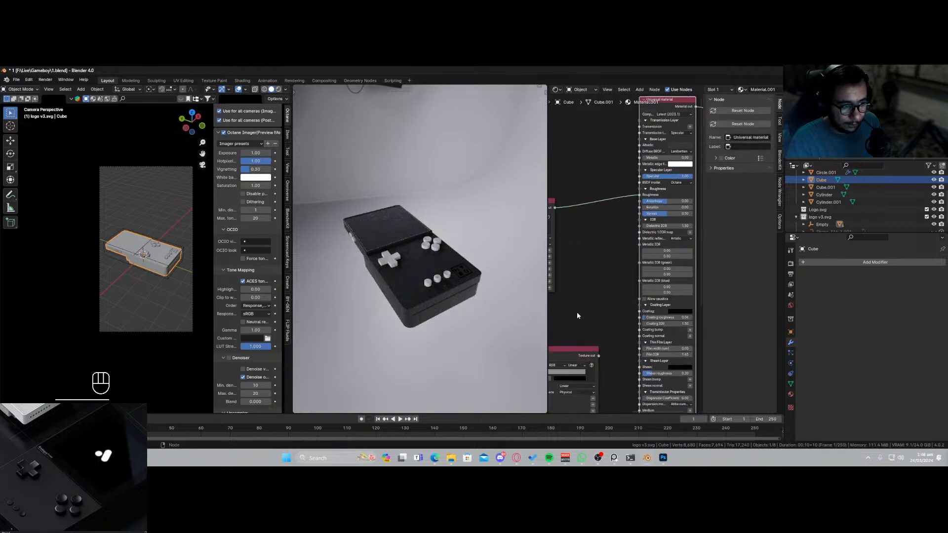
# Connect the scratches' Gradient map to the Universal material's Bump input and save the file.
pyautogui.scroll(3, 430, 277)
pyautogui.moveTo(430, 277); pyautogui.dragTo(454, 278, button='middle')
pyautogui.moveTo(611, 318); pyautogui.dragTo(596, 193, button='middle')
pyautogui.moveTo(584, 207); pyautogui.dragTo(596, 228)
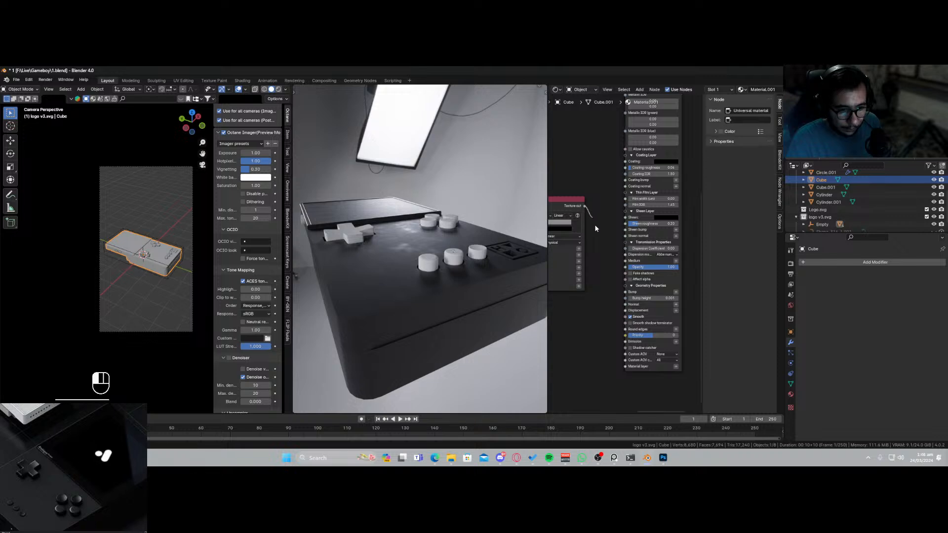
pyautogui.moveTo(616, 295); pyautogui.dragTo(658, 298)
pyautogui.moveTo(397, 307); pyautogui.dragTo(435, 331, button='middle')
pyautogui.hotkey('ctrl', 's')
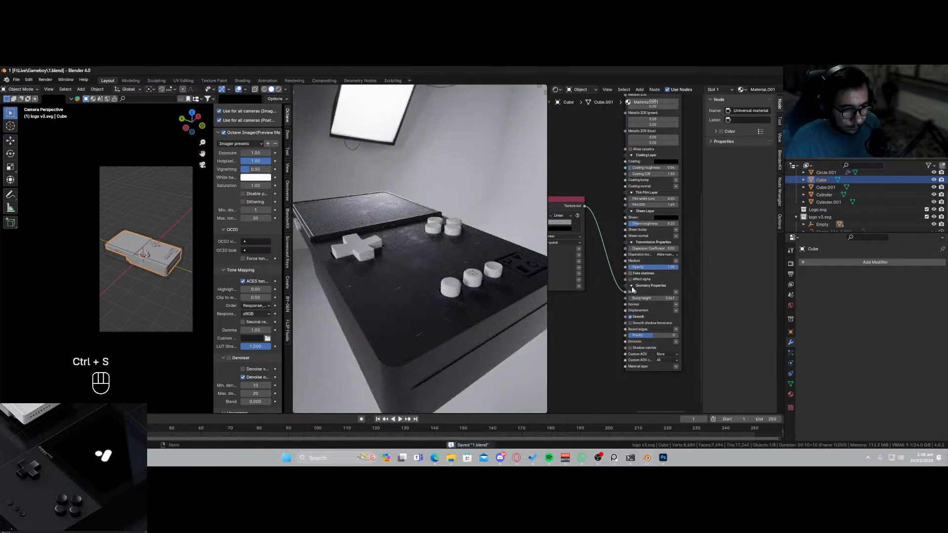
# Set the Universal material's bump height to -0.010, save the file and inspect the scratches on the body.
pyautogui.scroll(3, 607, 315)
pyautogui.scroll(2, 608, 315)
pyautogui.keyDown('shift'); pyautogui.scroll(-4, 608, 315); pyautogui.keyUp('shift')
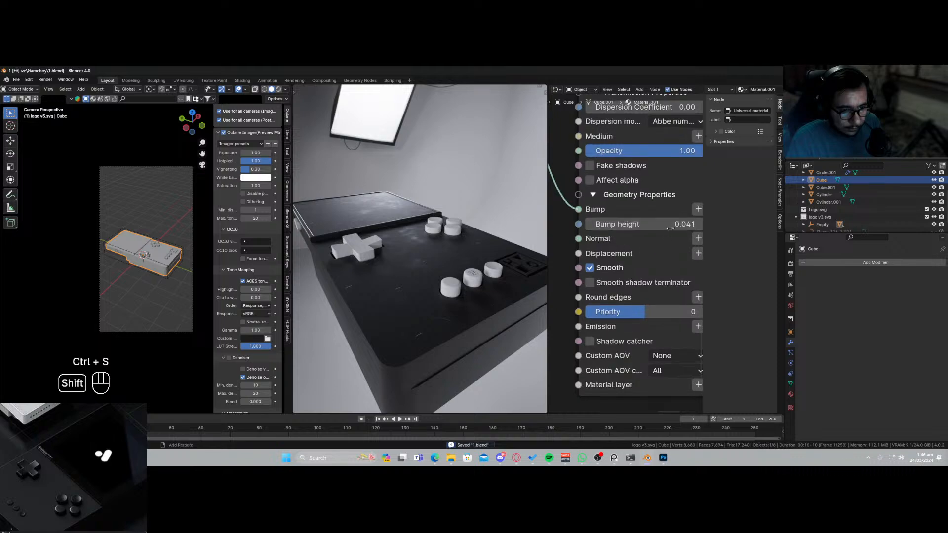
pyautogui.moveTo(644, 224)
pyautogui.keyDown('shift'); pyautogui.mouseDown()
pyautogui.moveTo(619, 224)
pyautogui.moveTo(668, 226)
pyautogui.moveTo(659, 225)
pyautogui.mouseUp(); pyautogui.keyUp('shift')
pyautogui.write('0')
pyautogui.press('Return')
pyautogui.moveTo(351, 349); pyautogui.dragTo(417, 303, button='middle')
pyautogui.hotkey('ctrl', 's')
pyautogui.scroll(-4, 413, 318)
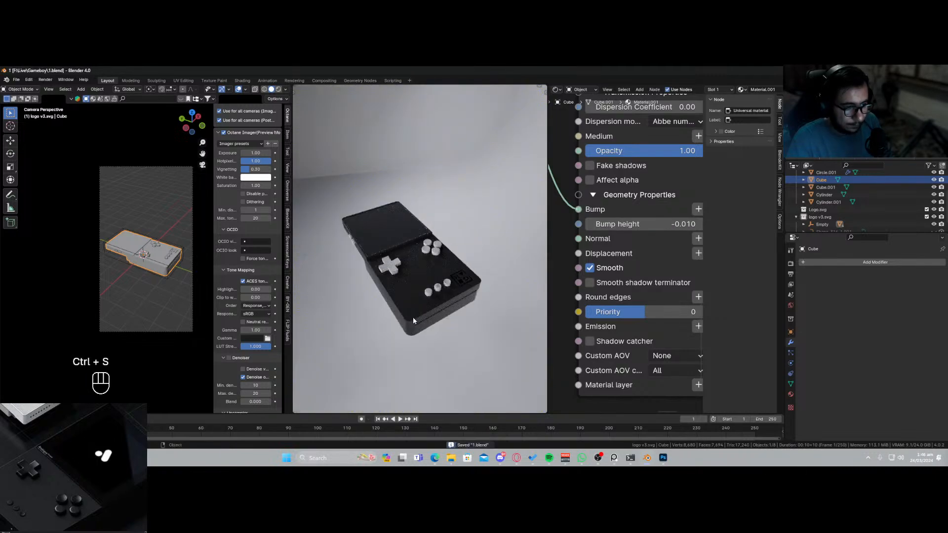
pyautogui.scroll(4, 409, 319)
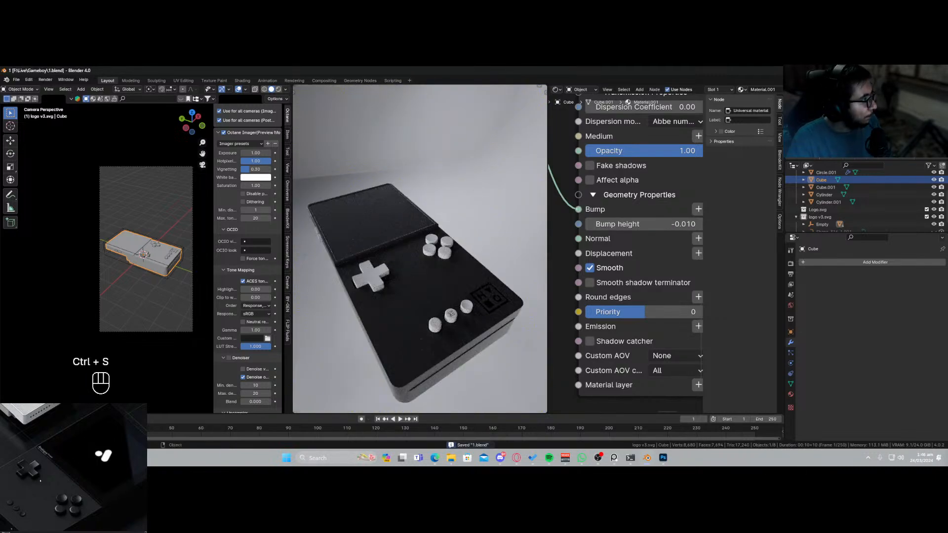
# Give the D-pad a new material and delete its default Universal material node.
pyautogui.moveTo(416, 314); pyautogui.dragTo(400, 276, button='middle')
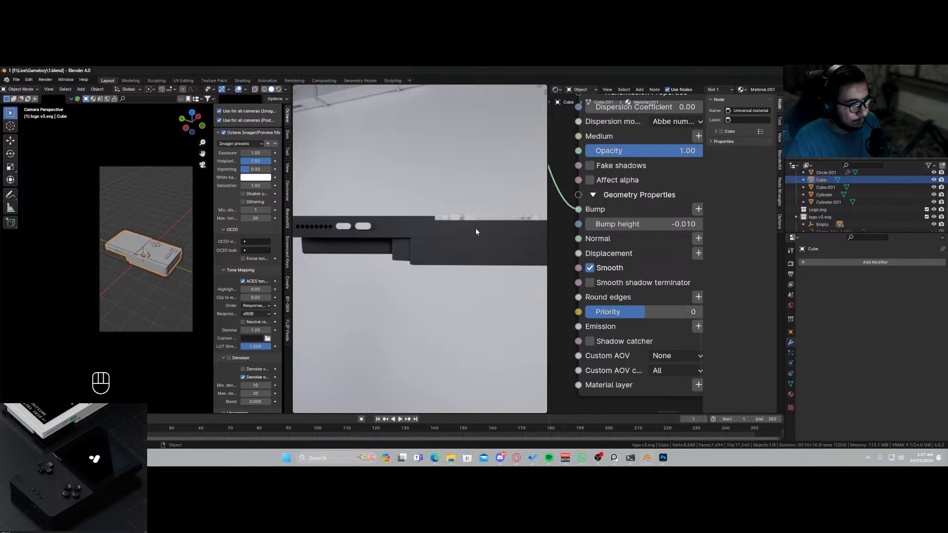
pyautogui.moveTo(476, 229); pyautogui.dragTo(420, 284, button='middle')
pyautogui.click(361, 298)
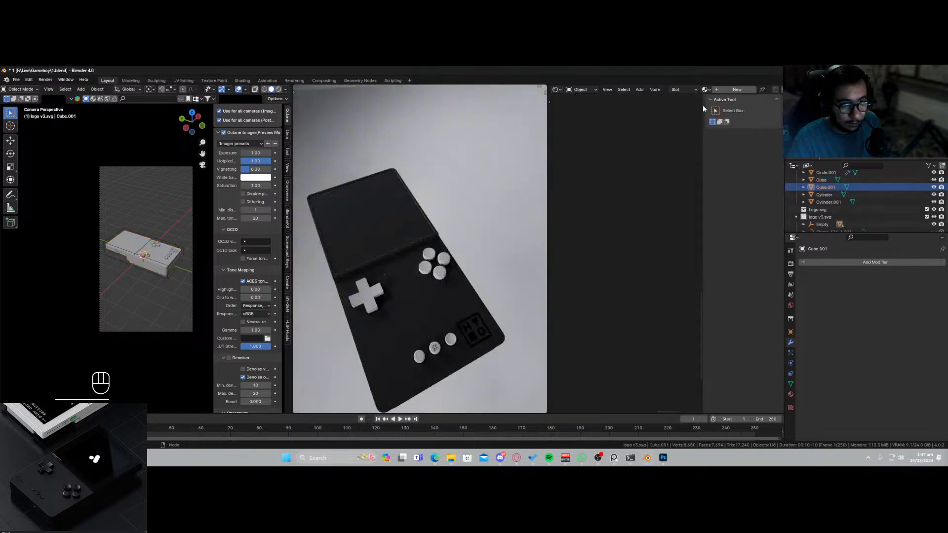
pyautogui.click(720, 94)
pyautogui.scroll(3, 635, 198)
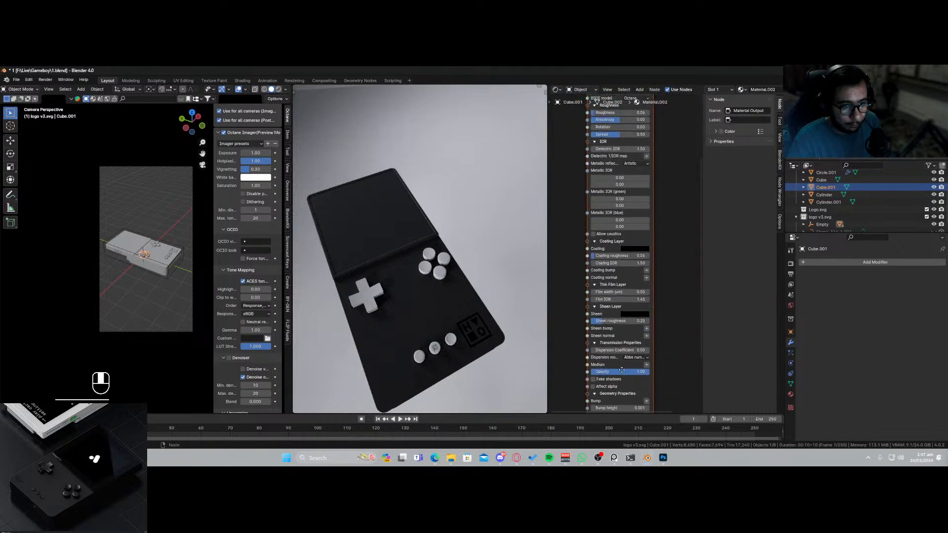
pyautogui.scroll(-4, 622, 178)
pyautogui.press('x')
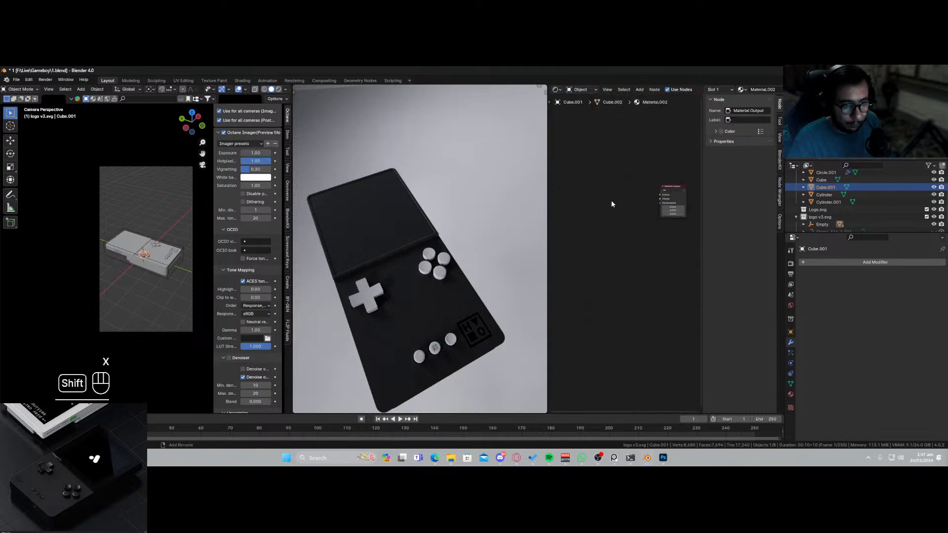
# Add a Glossy material node to the D-pad's material and connect it to the material output.
pyautogui.hotkey('shift', 'a')
pyautogui.write('s')
pyautogui.press('BackSpace')
pyautogui.write('gol')
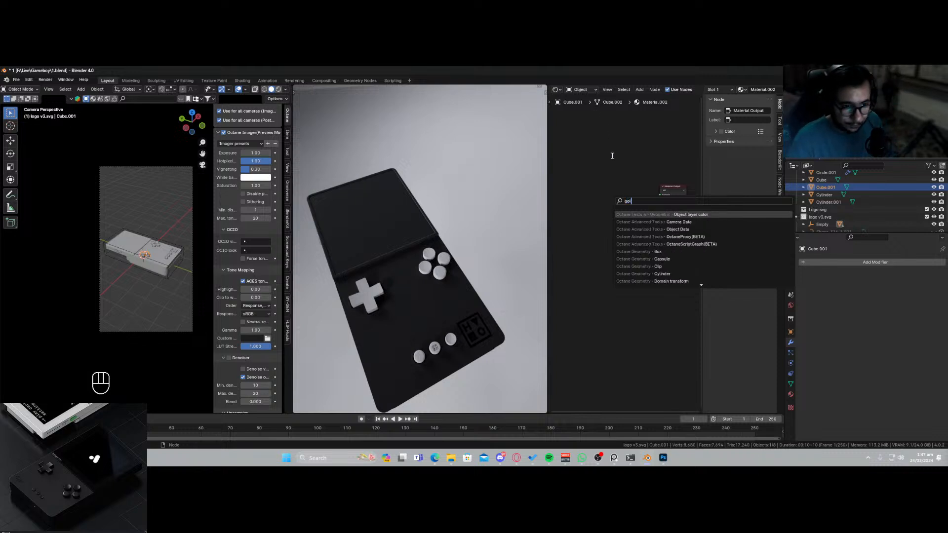
pyautogui.press('BackSpace')
pyautogui.press('BackSpace')
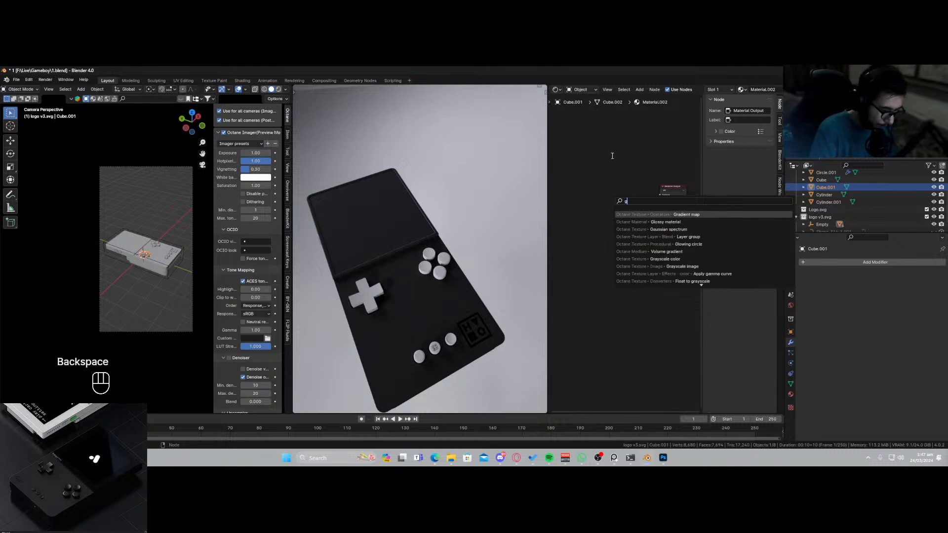
pyautogui.write('lossy')
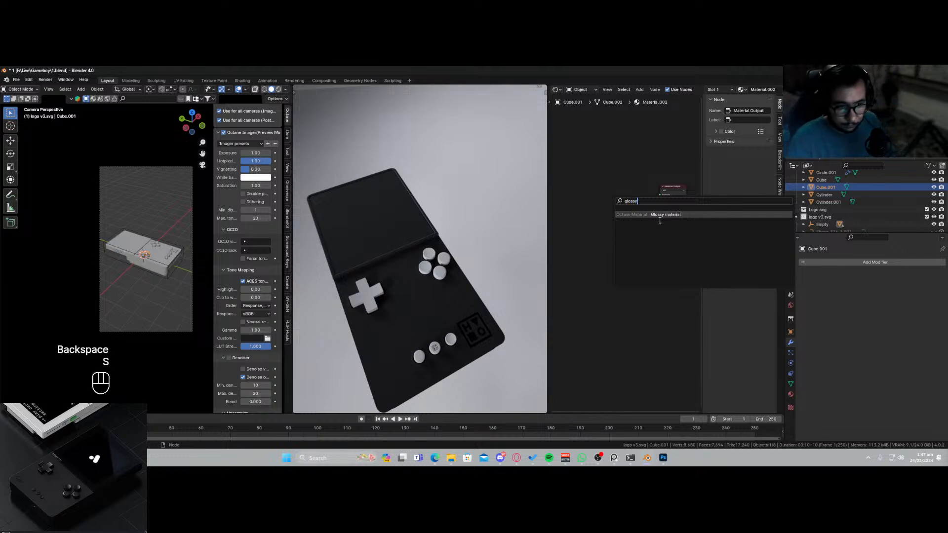
pyautogui.click(659, 217)
pyautogui.click(610, 208)
pyautogui.keyDown('ctrl'); pyautogui.keyDown('shift'); pyautogui.click(607, 212); pyautogui.keyUp('shift'); pyautogui.keyUp('ctrl')
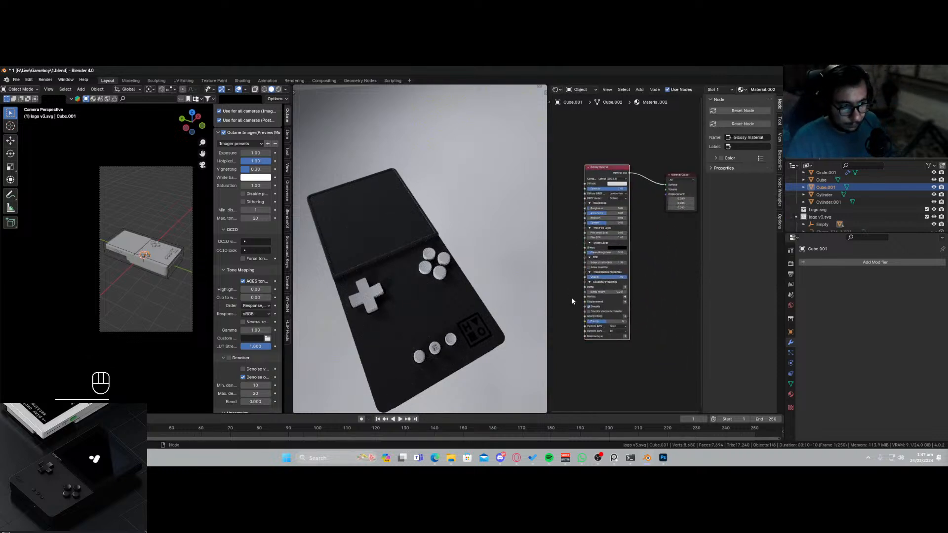
# Darken the D-pad's Glossy material diffuse color to a near-black value of 0.047.
pyautogui.scroll(3, 571, 300)
pyautogui.click(610, 123)
pyautogui.moveTo(676, 134); pyautogui.dragTo(675, 190)
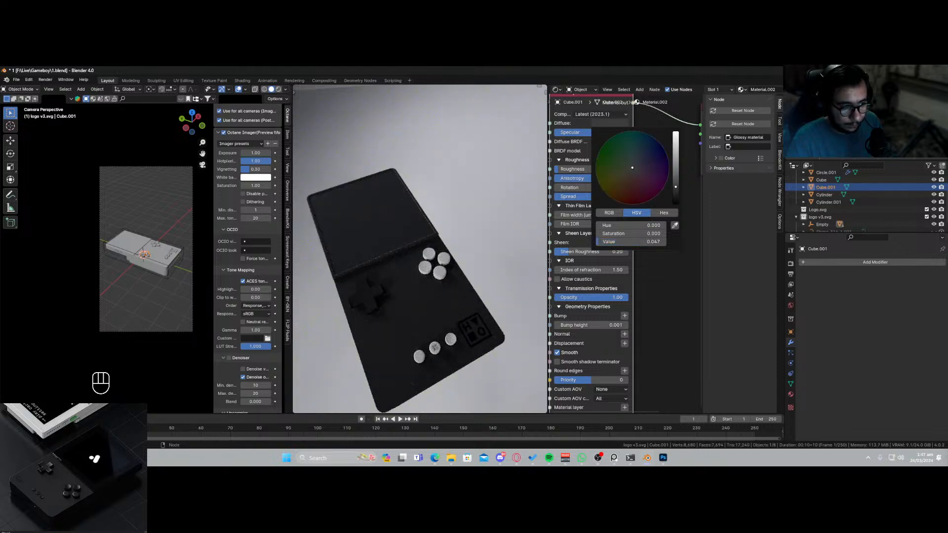
pyautogui.moveTo(376, 323); pyautogui.dragTo(420, 286, button='middle')
pyautogui.scroll(4, 389, 286)
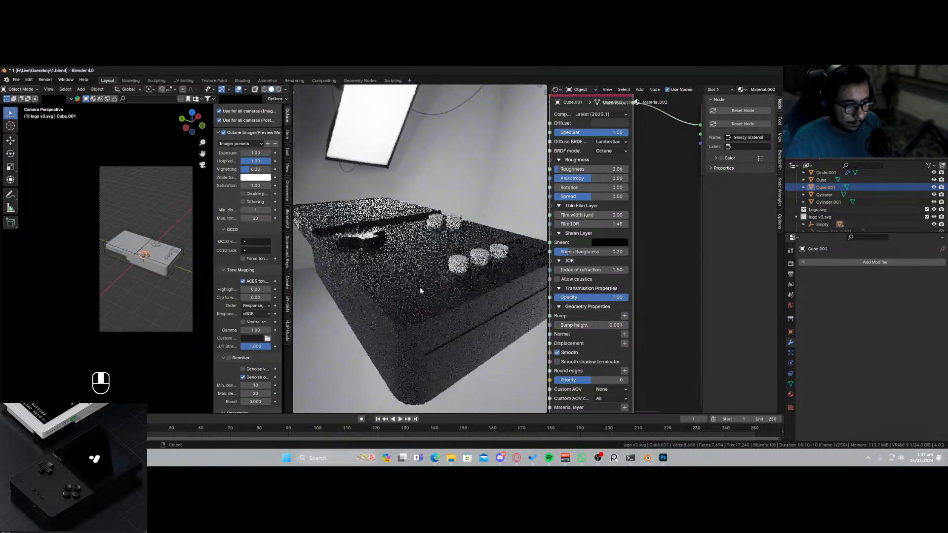
# Add a Dirt texture node to the console body's material and preview it through the material output.
pyautogui.click(487, 299)
pyautogui.scroll(-6, 597, 253)
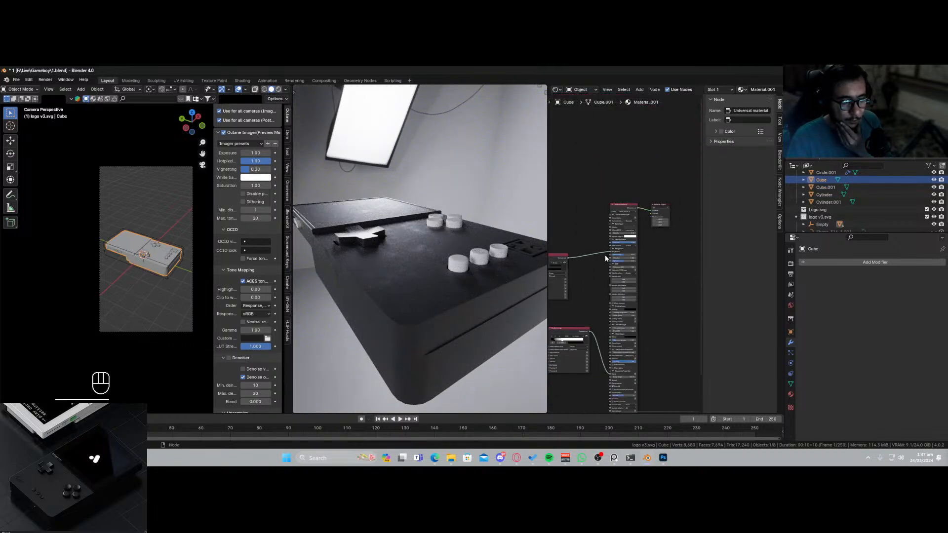
pyautogui.moveTo(585, 246); pyautogui.dragTo(615, 269, button='middle')
pyautogui.hotkey('shift', 'a')
pyautogui.write('s')
pyautogui.press('BackSpace')
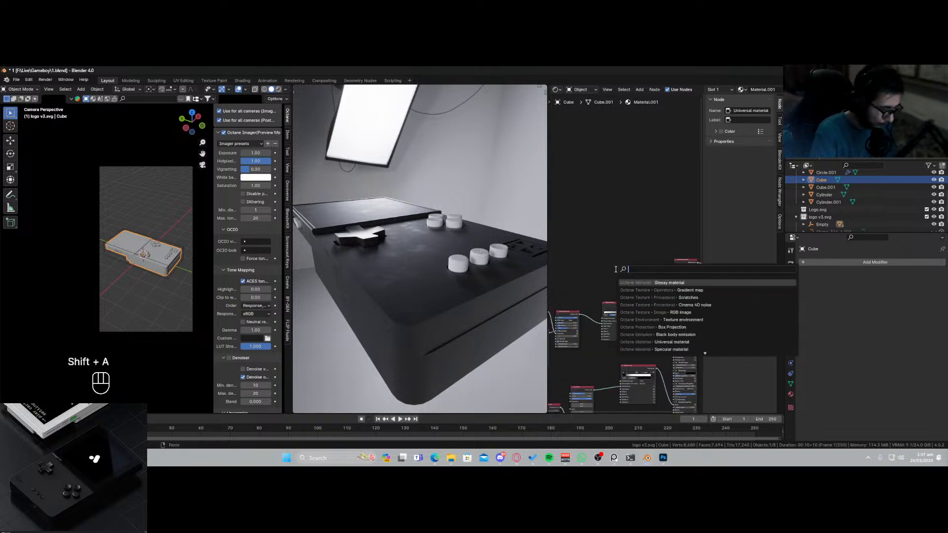
pyautogui.write('dirt')
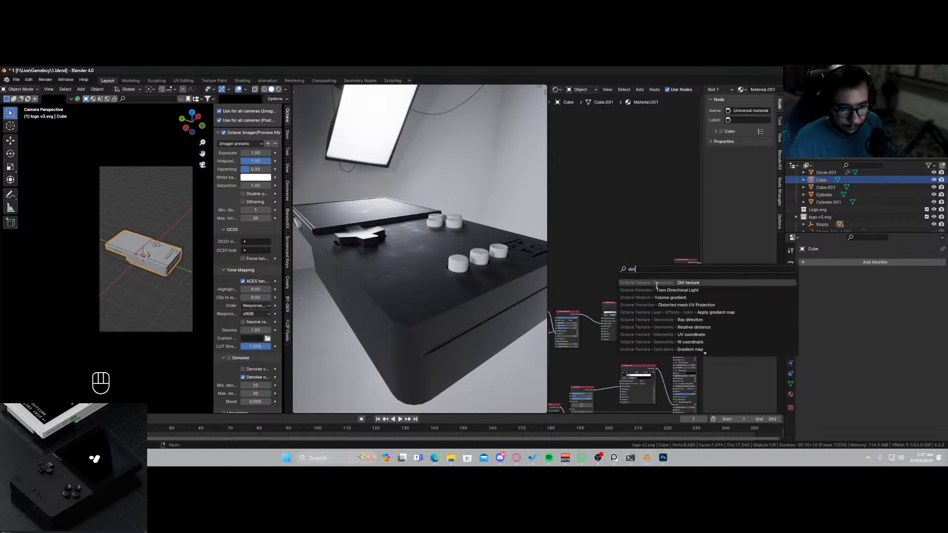
pyautogui.click(657, 283)
pyautogui.click(615, 235)
pyautogui.keyDown('ctrl'); pyautogui.keyDown('shift'); pyautogui.click(615, 235); pyautogui.keyUp('shift'); pyautogui.keyUp('ctrl')
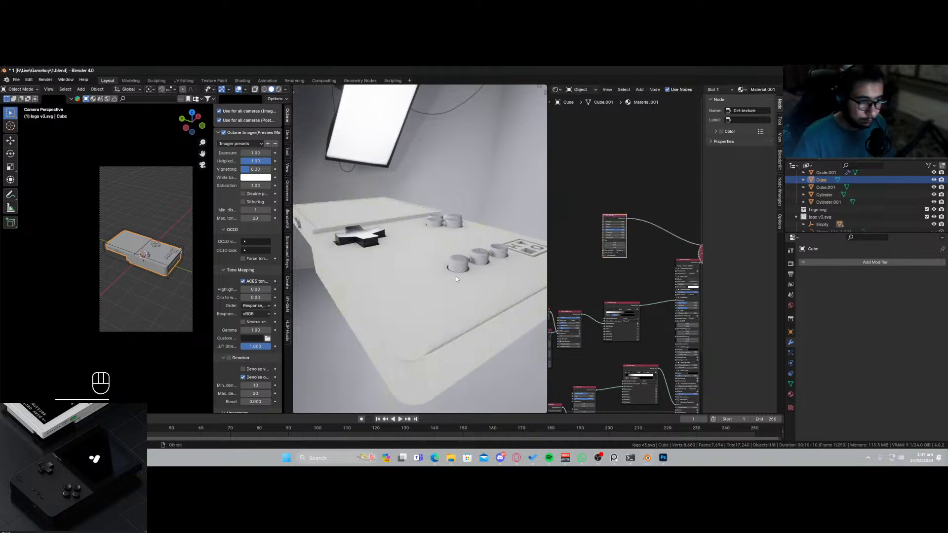
# Raise the Dirt texture's strength and tolerance, and set spread 0.41, first bias value 0.58 and distribution 100.
pyautogui.moveTo(456, 278); pyautogui.dragTo(455, 287, button='middle')
pyautogui.scroll(12, 657, 256)
pyautogui.moveTo(633, 226); pyautogui.dragTo(656, 271, button='middle')
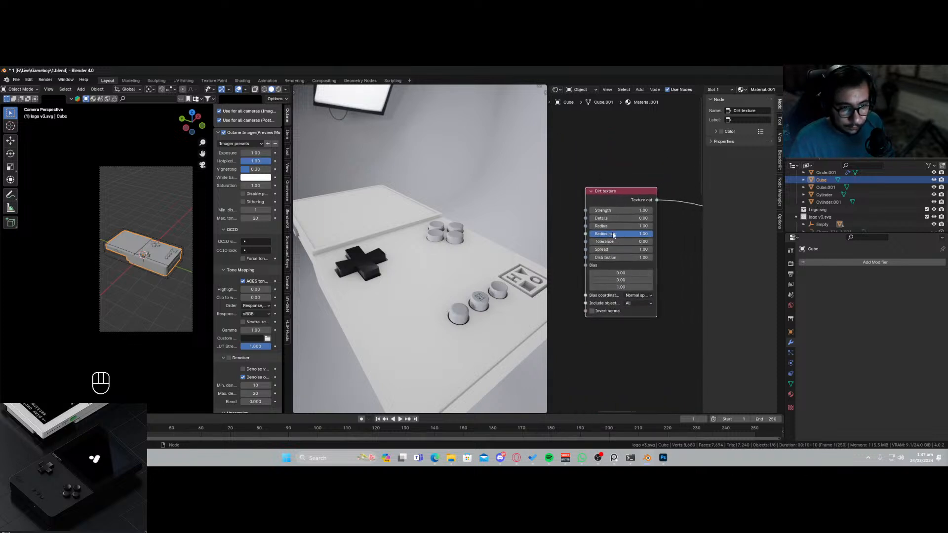
pyautogui.moveTo(618, 211); pyautogui.dragTo(631, 211)
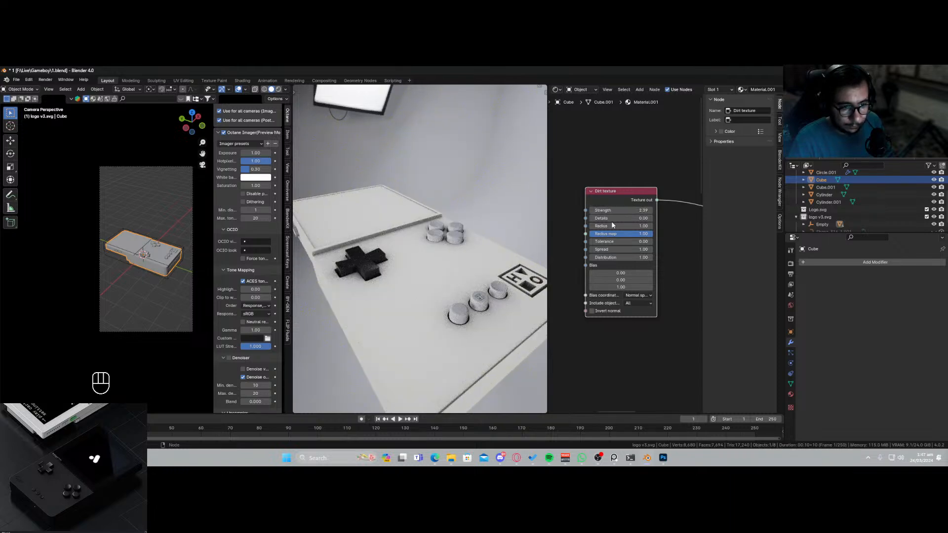
pyautogui.moveTo(610, 242); pyautogui.dragTo(620, 242)
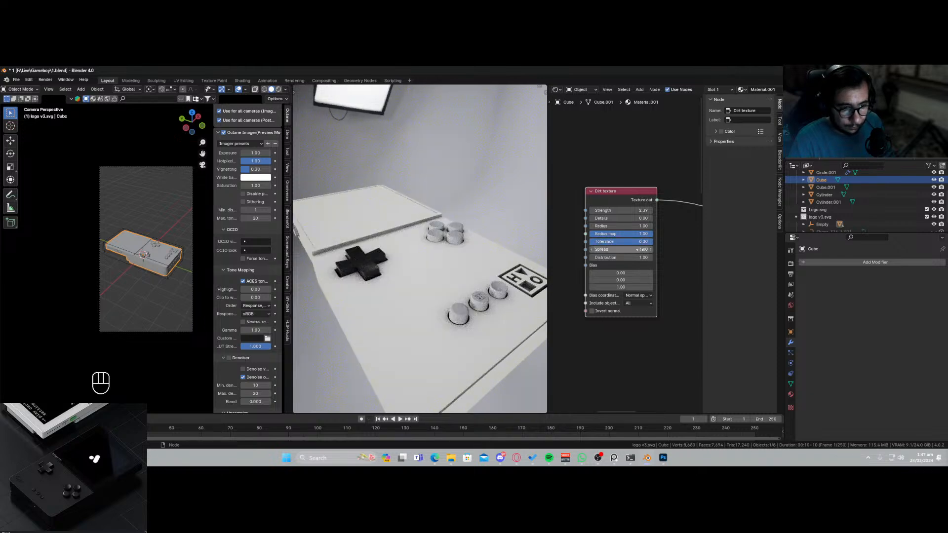
pyautogui.moveTo(622, 249); pyautogui.dragTo(617, 249)
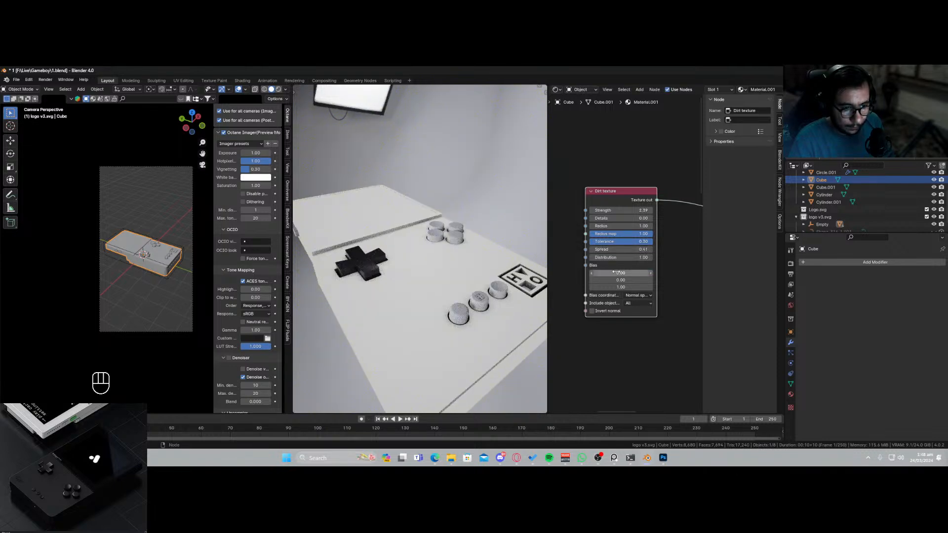
pyautogui.moveTo(621, 273); pyautogui.dragTo(652, 257)
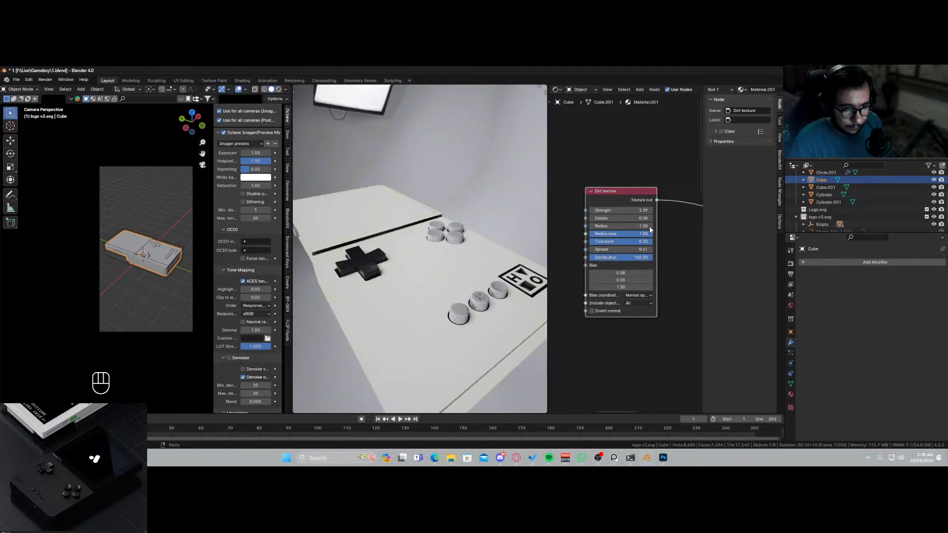
# Increase the Dirt texture's strength further, reduce its radius to 0.08 and save the file.
pyautogui.moveTo(638, 210); pyautogui.dragTo(642, 210)
pyautogui.hotkey('ctrl', 's')
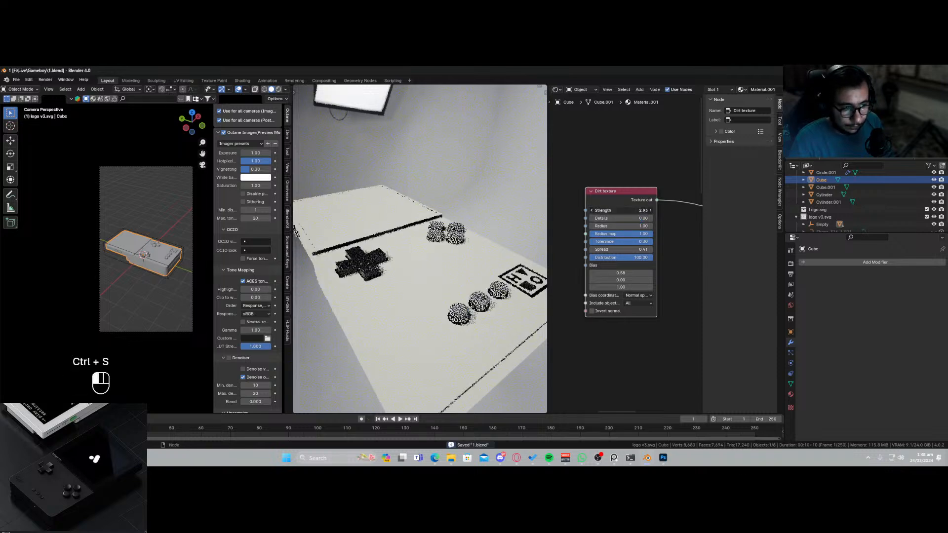
pyautogui.moveTo(637, 211); pyautogui.dragTo(603, 226)
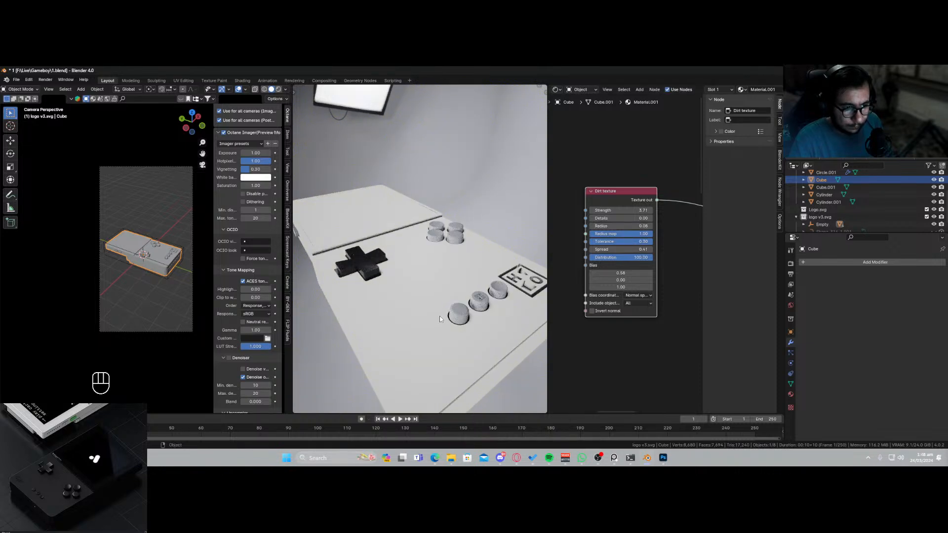
pyautogui.moveTo(440, 319); pyautogui.dragTo(490, 302, button='middle')
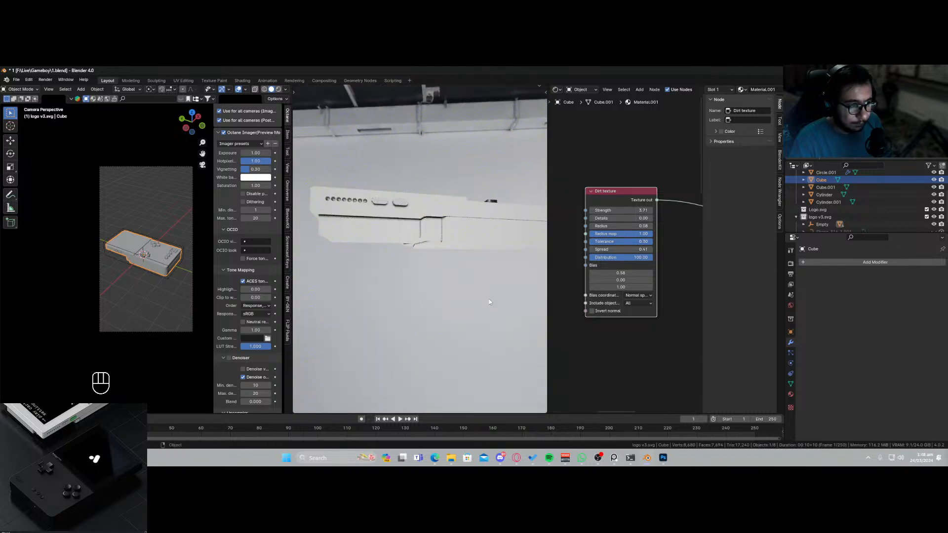
pyautogui.hotkey('ctrl', 's')
pyautogui.moveTo(393, 262); pyautogui.dragTo(342, 322, button='middle')
# Replace the Dirt texture preview with the Universal material at the console body's material output.
pyautogui.scroll(-10, 618, 177)
pyautogui.moveTo(618, 215); pyautogui.dragTo(573, 200, button='middle')
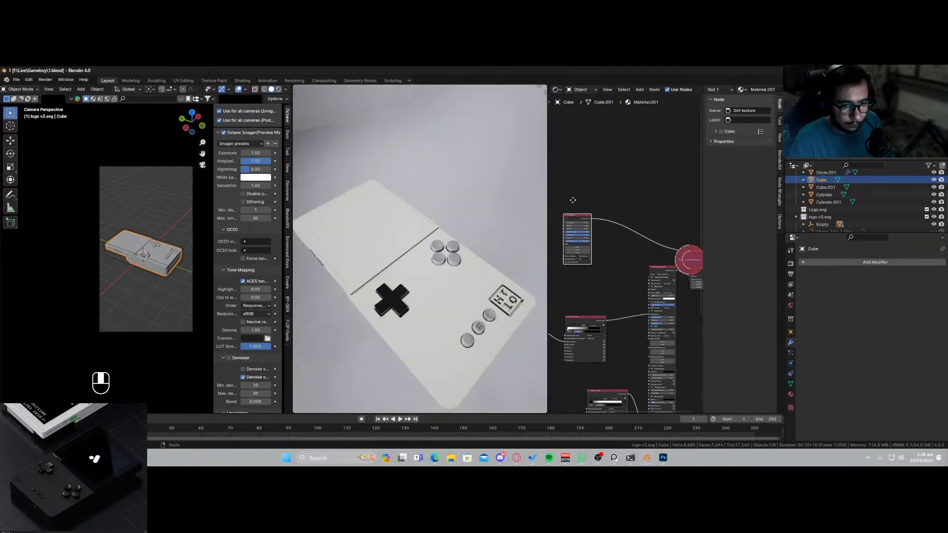
pyautogui.keyDown('ctrl'); pyautogui.keyDown('shift'); pyautogui.click(656, 269); pyautogui.keyUp('shift'); pyautogui.keyUp('ctrl')
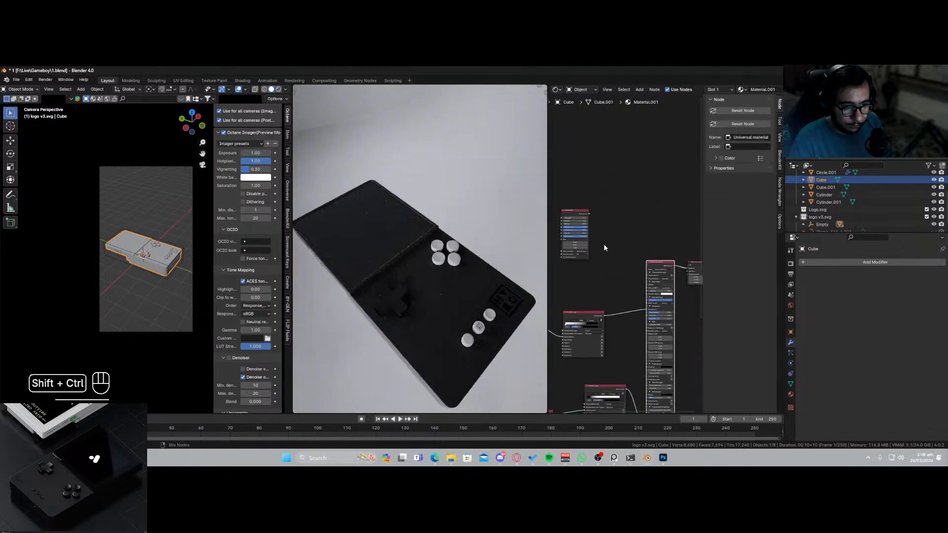
# Duplicate the roughness Gradient map beside the Dirt texture and feed the Dirt texture into its Input texture.
pyautogui.scroll(4, 605, 245)
pyautogui.moveTo(617, 239); pyautogui.dragTo(690, 211, button='middle')
pyautogui.moveTo(641, 173); pyautogui.dragTo(586, 180)
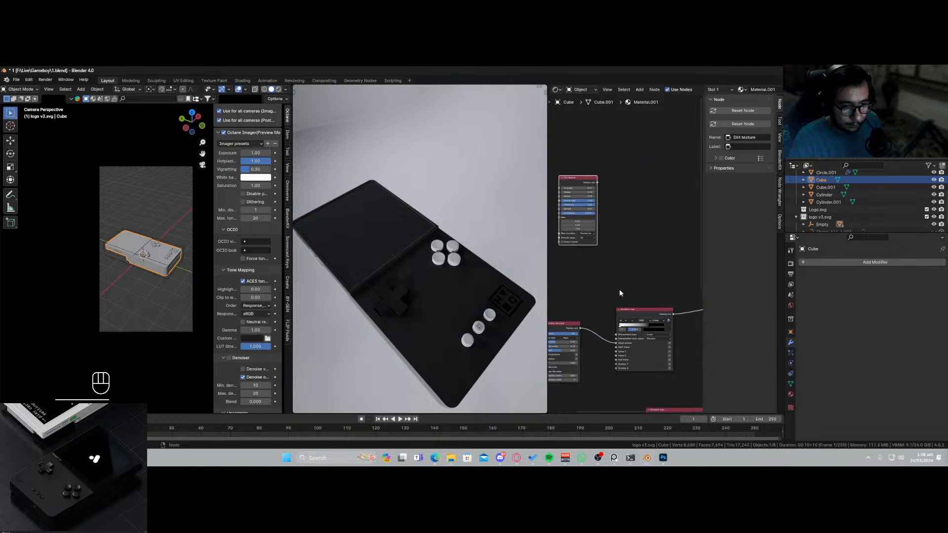
pyautogui.click(637, 312)
pyautogui.hotkey('shift', 'd')
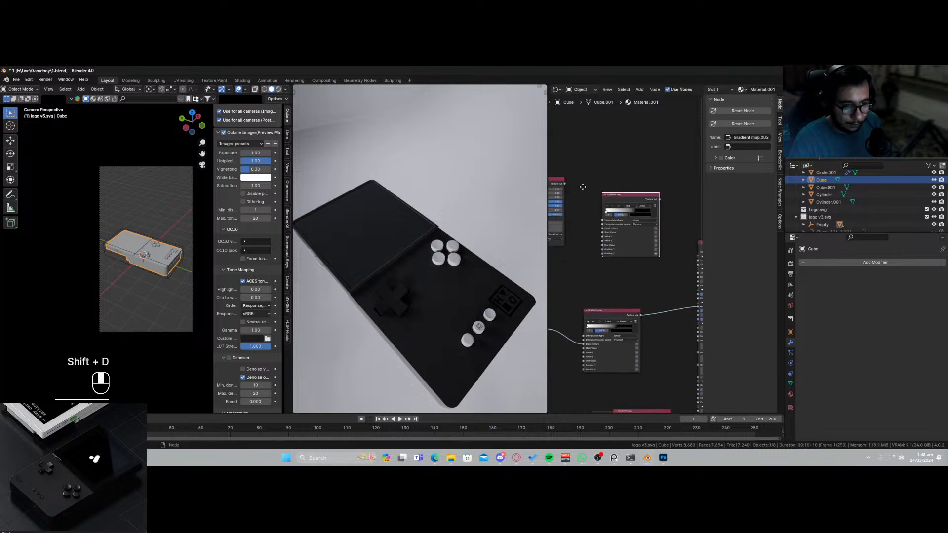
pyautogui.moveTo(564, 184); pyautogui.dragTo(580, 207)
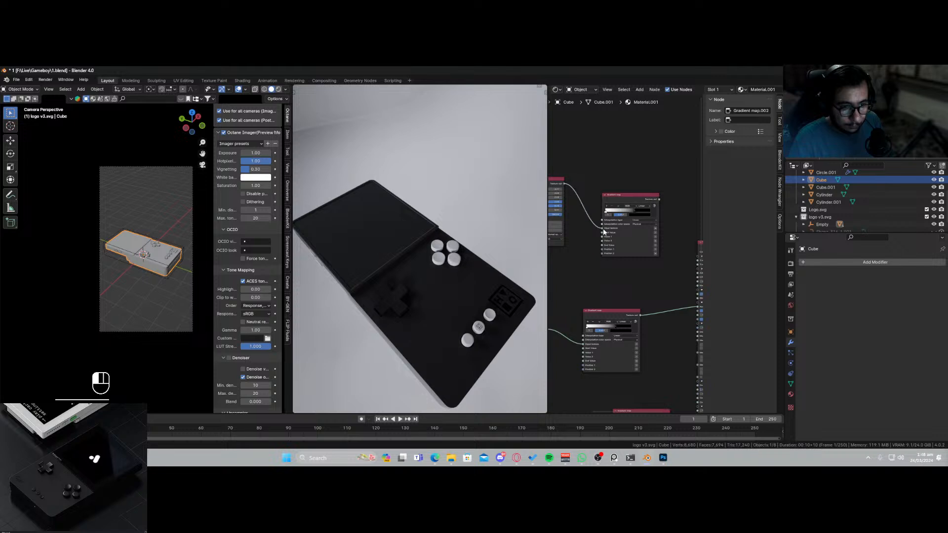
# Connect the Dirt texture's Gradient map to the base layer of the Universal material.
pyautogui.moveTo(659, 199); pyautogui.dragTo(663, 262)
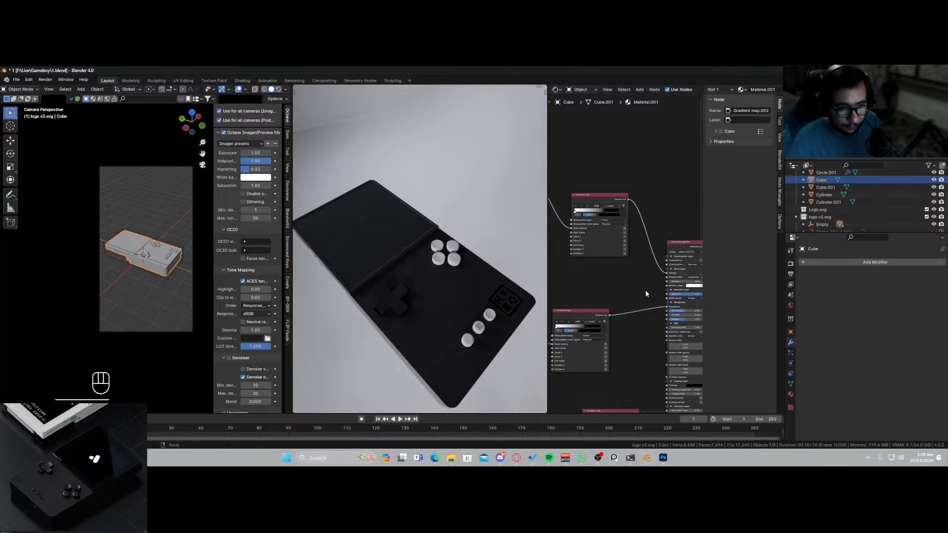
pyautogui.scroll(2, 594, 289)
pyautogui.moveTo(467, 310)
pyautogui.mouseDown(button='middle')
pyautogui.moveTo(388, 322)
pyautogui.moveTo(478, 306)
pyautogui.mouseUp(button='middle')
pyautogui.scroll(4, 574, 271)
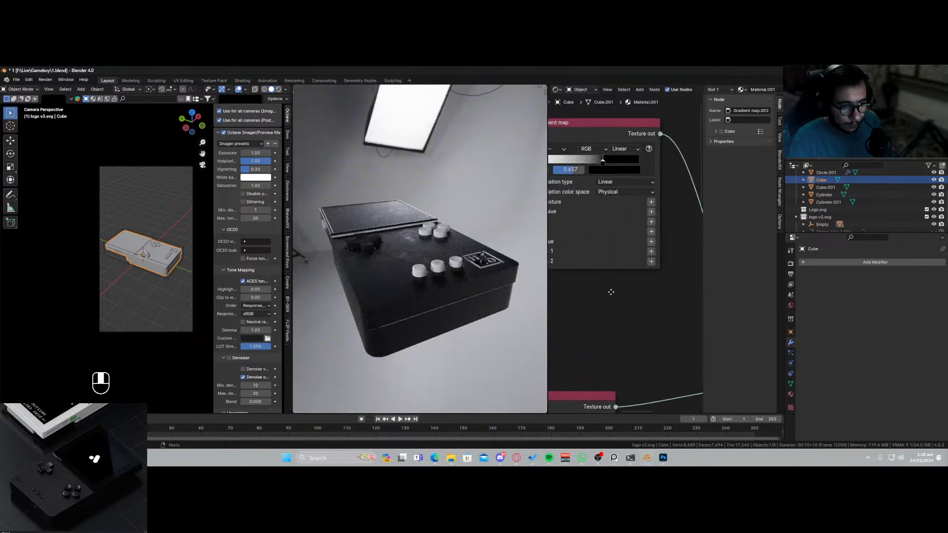
# Darken the first colour stop of the Dirt texture's Gradient map from white to grey and save the file.
pyautogui.click(578, 206)
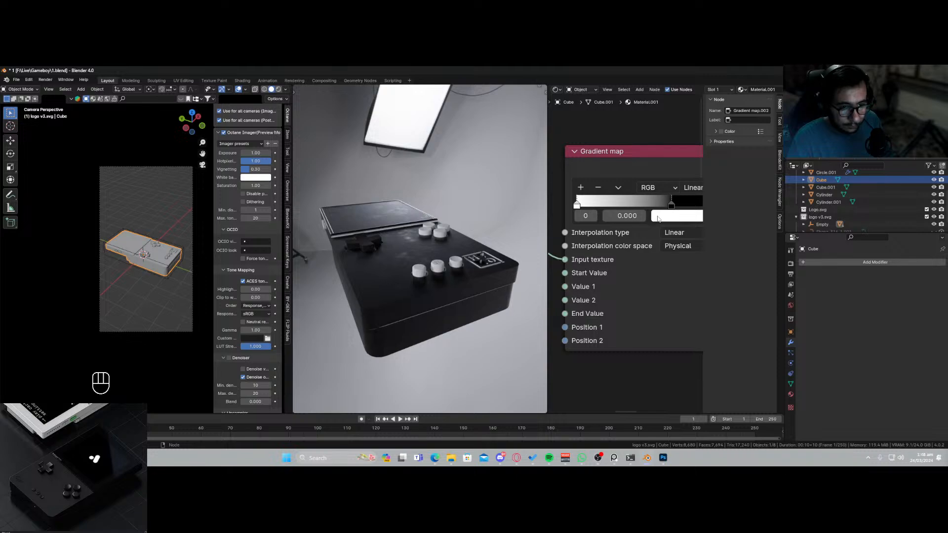
pyautogui.click(658, 217)
pyautogui.moveTo(776, 230); pyautogui.dragTo(776, 270)
pyautogui.moveTo(418, 324); pyautogui.dragTo(448, 303, button='middle')
pyautogui.hotkey('ctrl', 's')
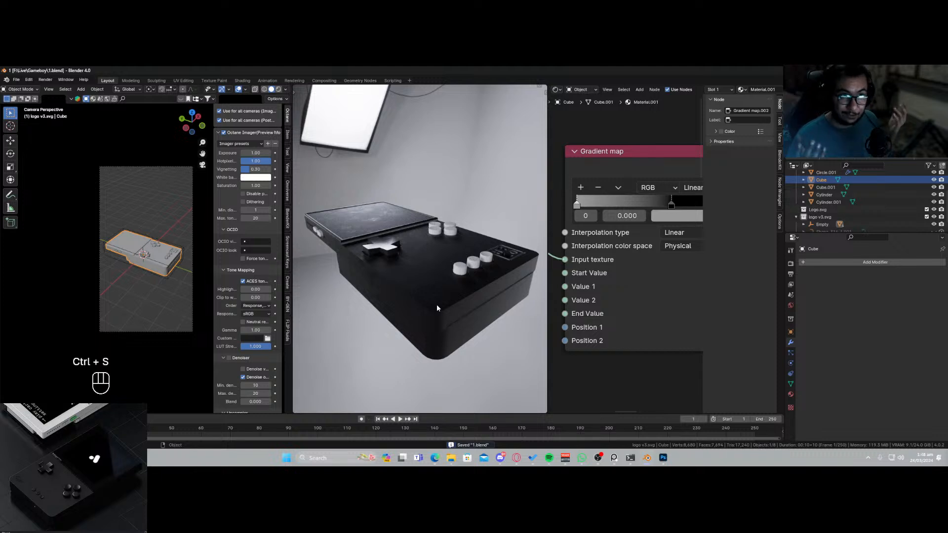
# Duplicate the roughness Cinema 4D noise with its projection and 3D transformation, and feed the copy into the Dirt texture's Radius map.
pyautogui.scroll(-6, 623, 291)
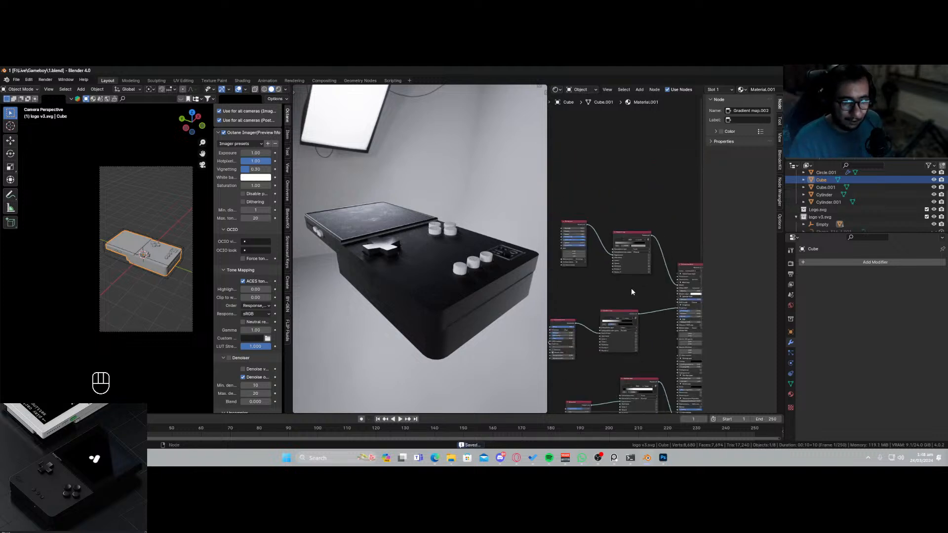
pyautogui.scroll(-3, 631, 292)
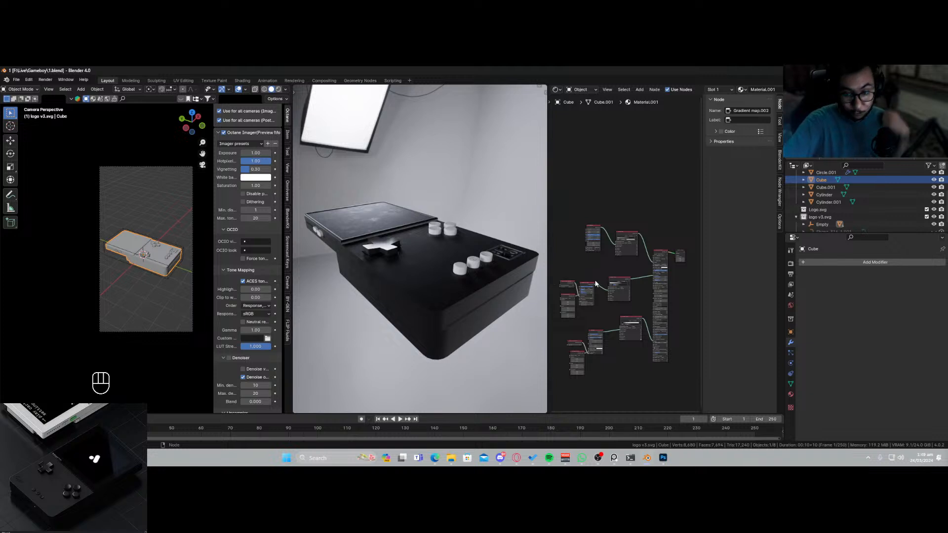
pyautogui.scroll(4, 594, 274)
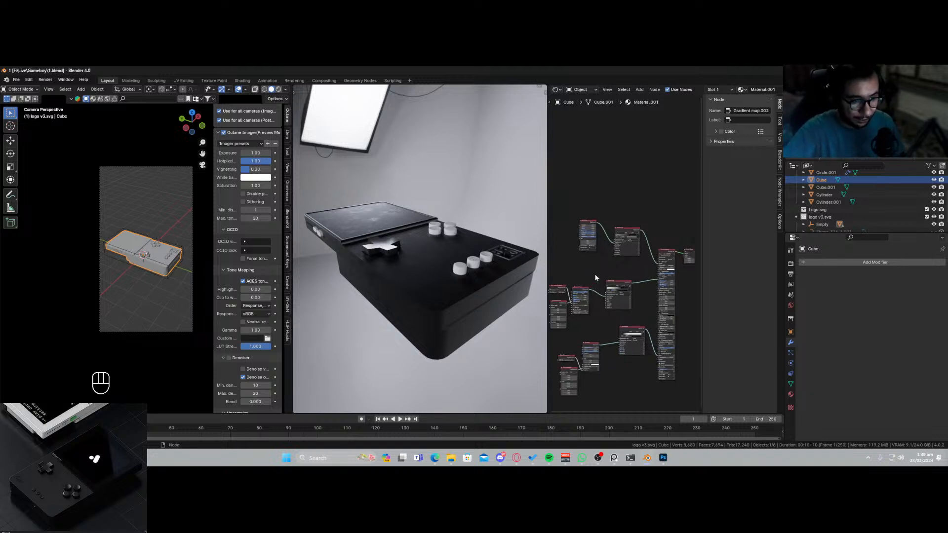
pyautogui.moveTo(588, 254); pyautogui.dragTo(626, 319)
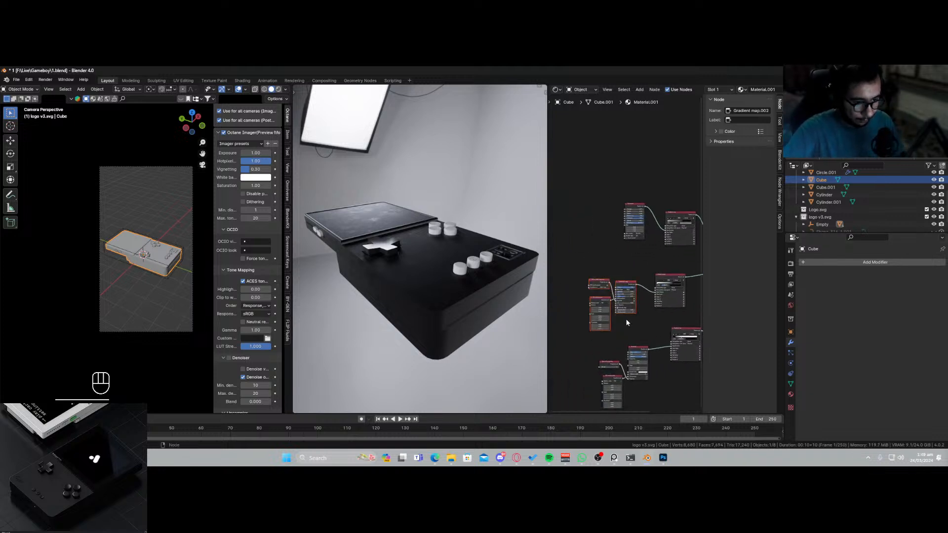
pyautogui.hotkey('shift', 'd')
pyautogui.click(598, 214)
pyautogui.scroll(9, 606, 216)
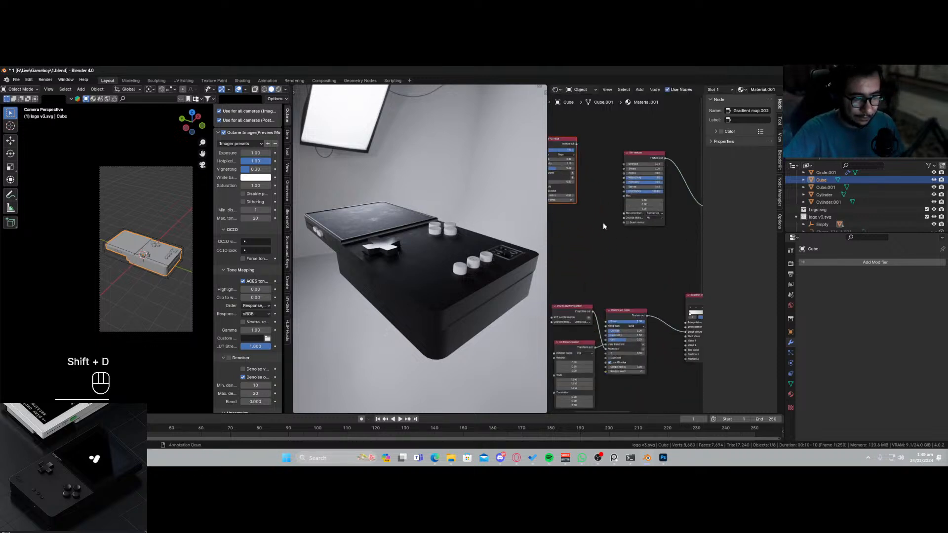
pyautogui.moveTo(577, 159); pyautogui.dragTo(601, 204, button='middle')
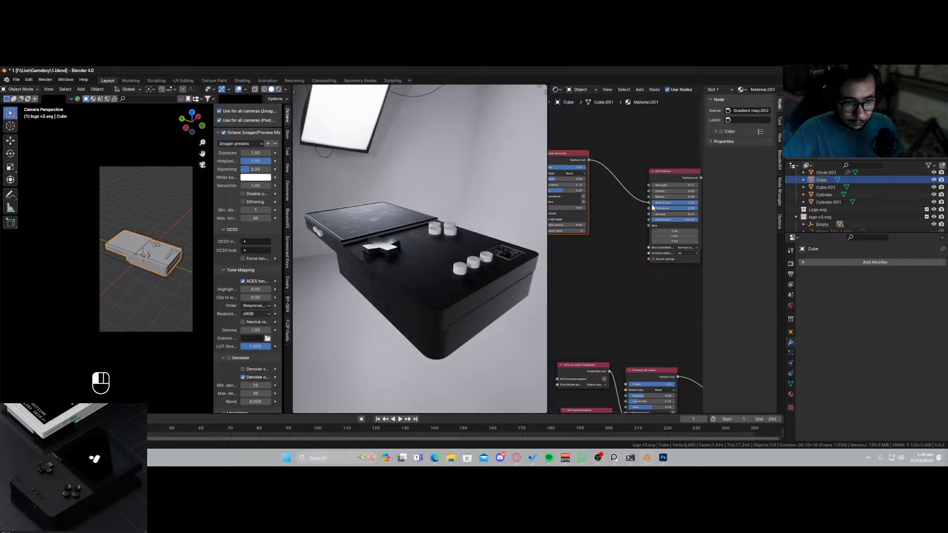
pyautogui.moveTo(653, 208); pyautogui.dragTo(651, 205)
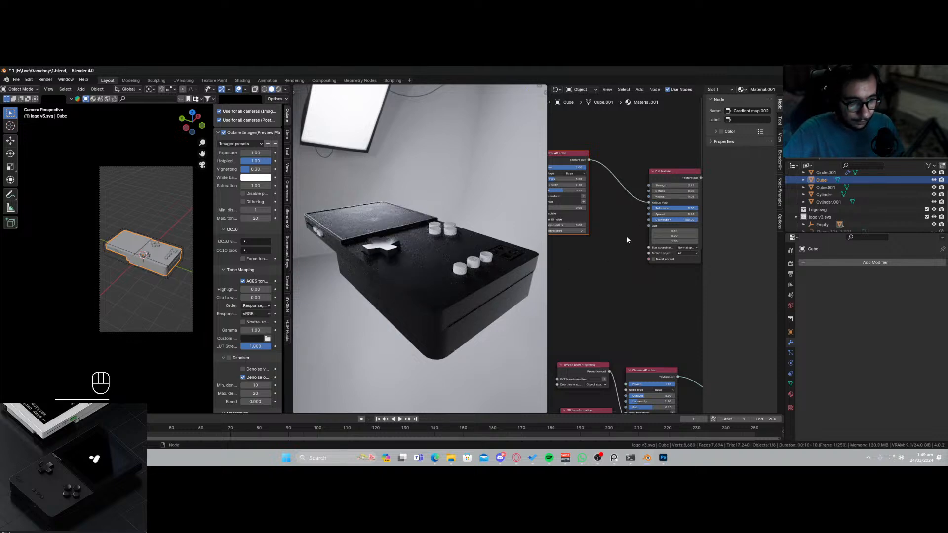
# Preview the Dirt texture on the console body and try adjusting the scale of the duplicated noise's 3D transformation.
pyautogui.keyDown('ctrl'); pyautogui.keyDown('shift'); pyautogui.click(678, 171); pyautogui.keyUp('shift'); pyautogui.keyUp('ctrl')
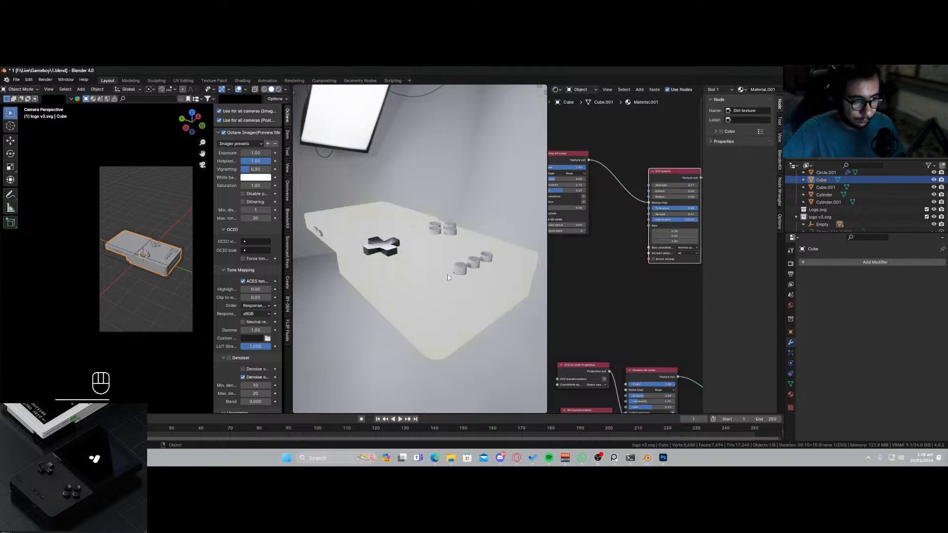
pyautogui.moveTo(448, 278)
pyautogui.mouseDown(button='middle')
pyautogui.moveTo(440, 269)
pyautogui.moveTo(451, 290)
pyautogui.moveTo(456, 284)
pyautogui.mouseUp(button='middle')
pyautogui.scroll(7, 607, 244)
pyautogui.moveTo(636, 233); pyautogui.dragTo(665, 258, button='middle')
pyautogui.moveTo(624, 265); pyautogui.dragTo(572, 293)
pyautogui.rightClick(625, 276)
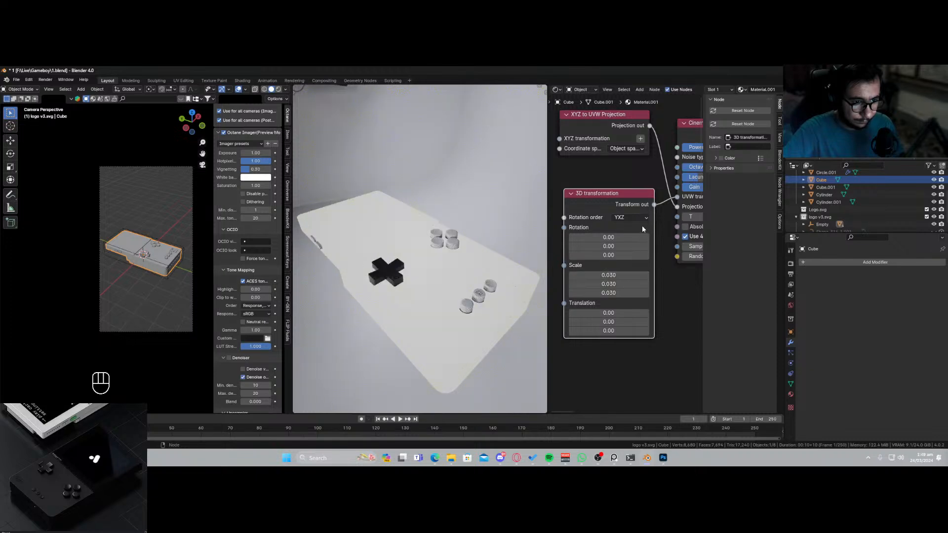
# Preview the duplicated Cinema 4D noise on the body and switch its noise type from Buya to a Displaced type.
pyautogui.moveTo(643, 229); pyautogui.dragTo(700, 224, button='middle')
pyautogui.keyDown('ctrl'); pyautogui.keyDown('shift'); pyautogui.click(624, 144); pyautogui.keyUp('shift'); pyautogui.keyUp('ctrl')
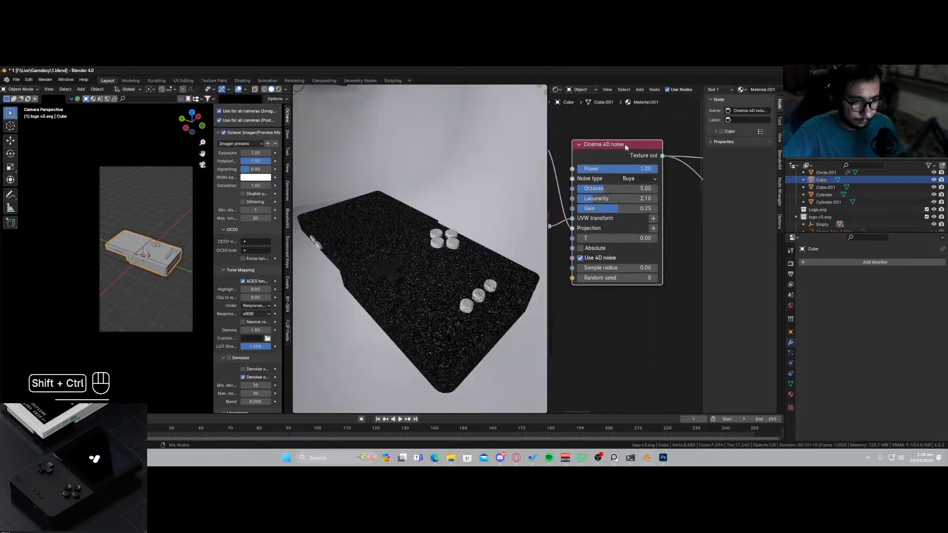
pyautogui.keyDown('ctrl'); pyautogui.scroll(-5, 638, 179); pyautogui.keyUp('ctrl')
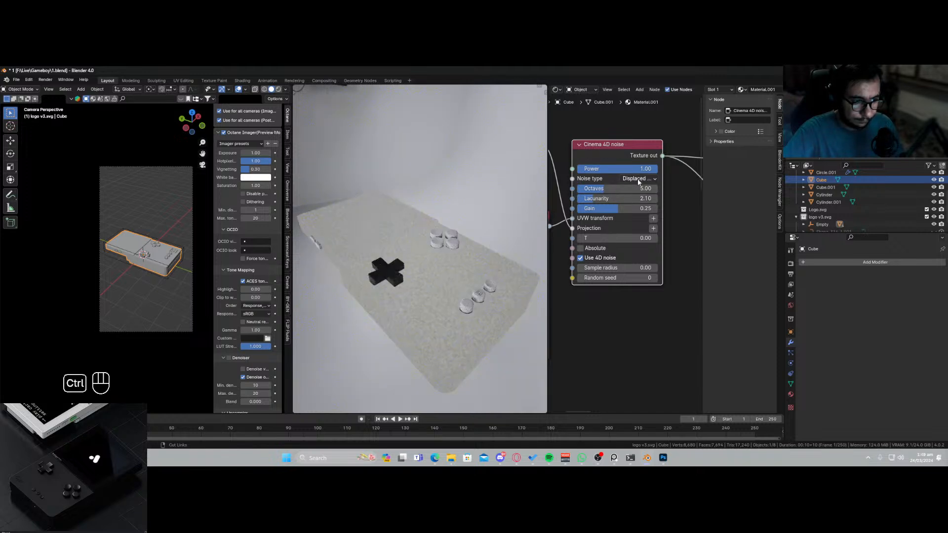
# Preview the Dirt texture on the body again and change the scale of its noise's 3D transformation.
pyautogui.scroll(-5, 639, 182)
pyautogui.moveTo(643, 195); pyautogui.dragTo(627, 406, button='middle')
pyautogui.keyDown('ctrl'); pyautogui.keyDown('shift'); pyautogui.click(654, 183); pyautogui.keyUp('shift'); pyautogui.keyUp('ctrl')
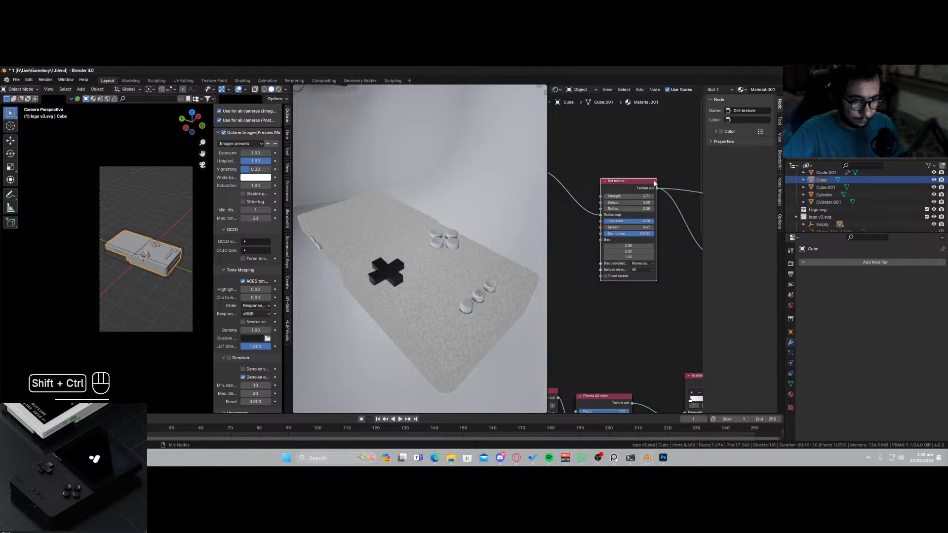
pyautogui.moveTo(577, 249); pyautogui.dragTo(765, 209, button='middle')
pyautogui.scroll(3, 623, 247)
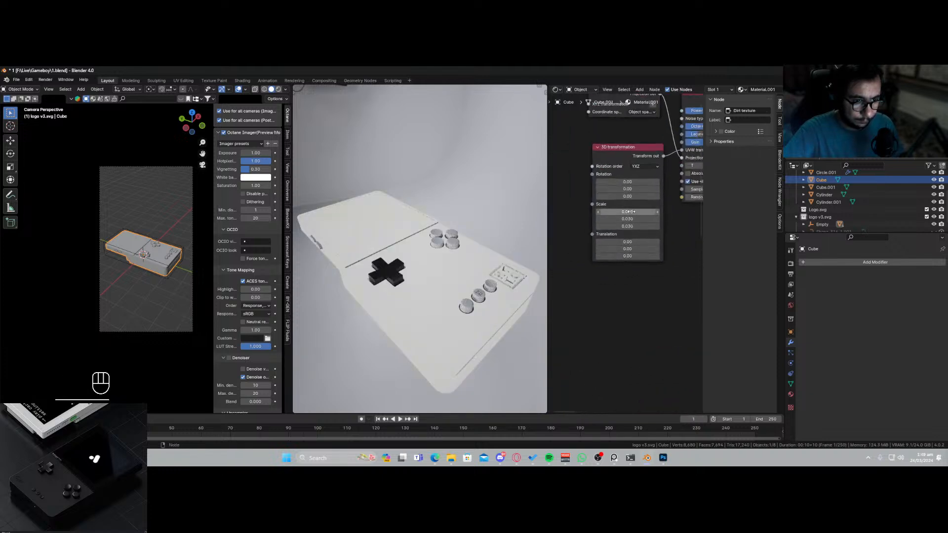
pyautogui.moveTo(628, 211); pyautogui.dragTo(683, 226)
pyautogui.moveTo(446, 307); pyautogui.dragTo(433, 279, button='middle')
# Replace the Dirt texture preview with the Universal material at the material output and check the body's shading.
pyautogui.scroll(-8, 628, 250)
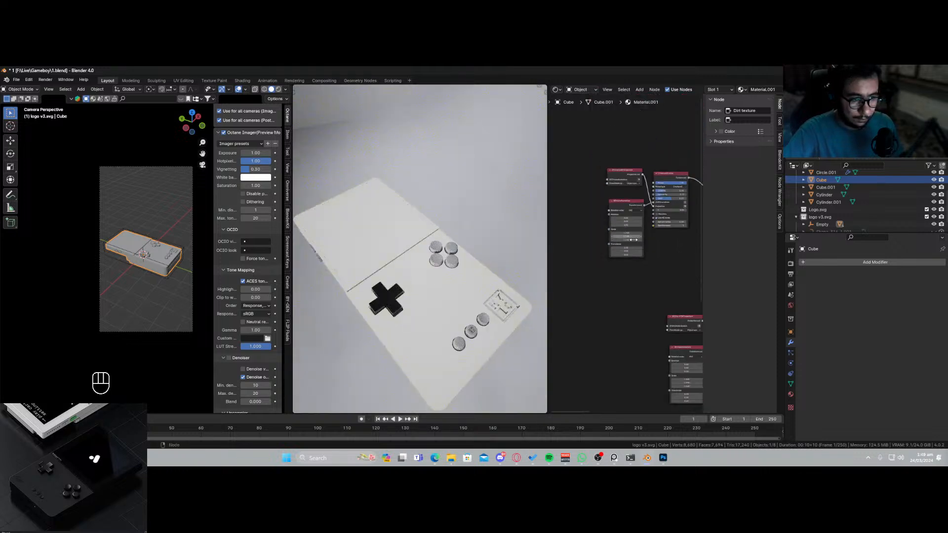
pyautogui.moveTo(629, 226); pyautogui.dragTo(525, 225, button='middle')
pyautogui.scroll(-3, 645, 255)
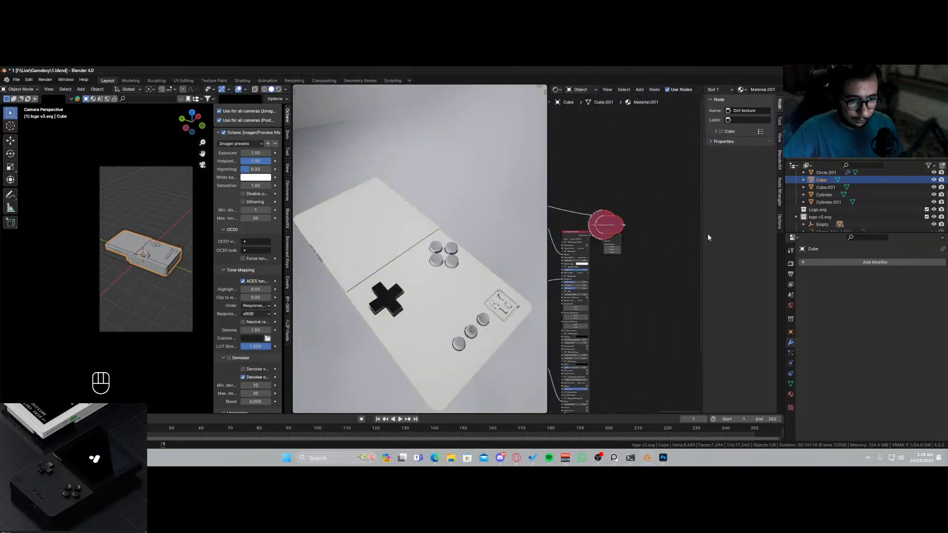
pyautogui.keyDown('ctrl'); pyautogui.keyDown('shift'); pyautogui.click(578, 238); pyautogui.keyUp('shift'); pyautogui.keyUp('ctrl')
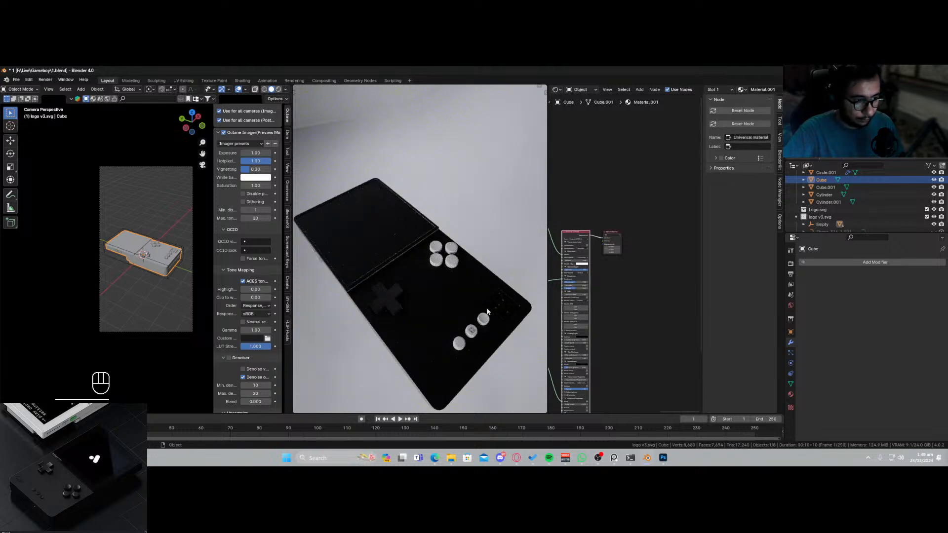
pyautogui.moveTo(487, 309)
pyautogui.mouseDown(button='middle')
pyautogui.moveTo(489, 316)
pyautogui.moveTo(486, 296)
pyautogui.moveTo(474, 301)
pyautogui.mouseUp(button='middle')
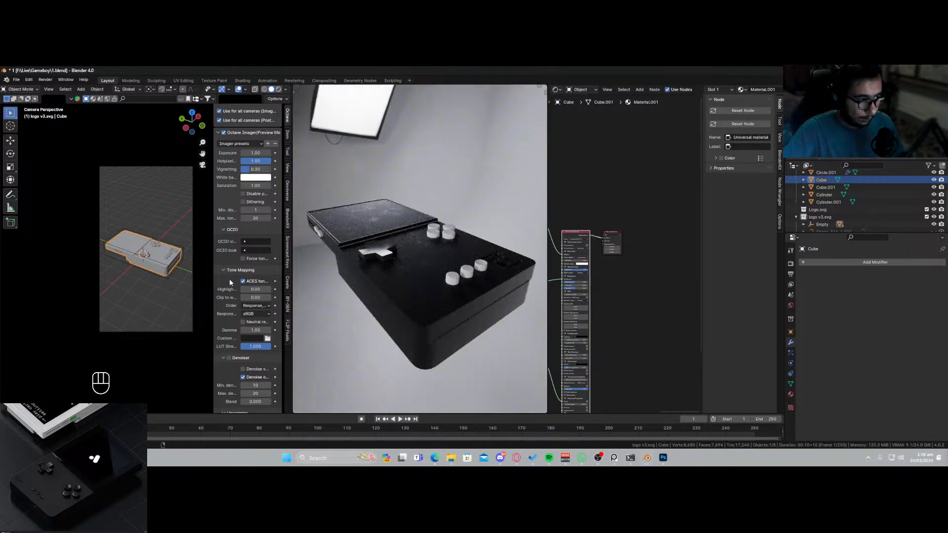
# Select the four round action buttons and the three small lower buttons, with the D-pad as the active object.
pyautogui.scroll(8, 161, 275)
pyautogui.click(148, 269)
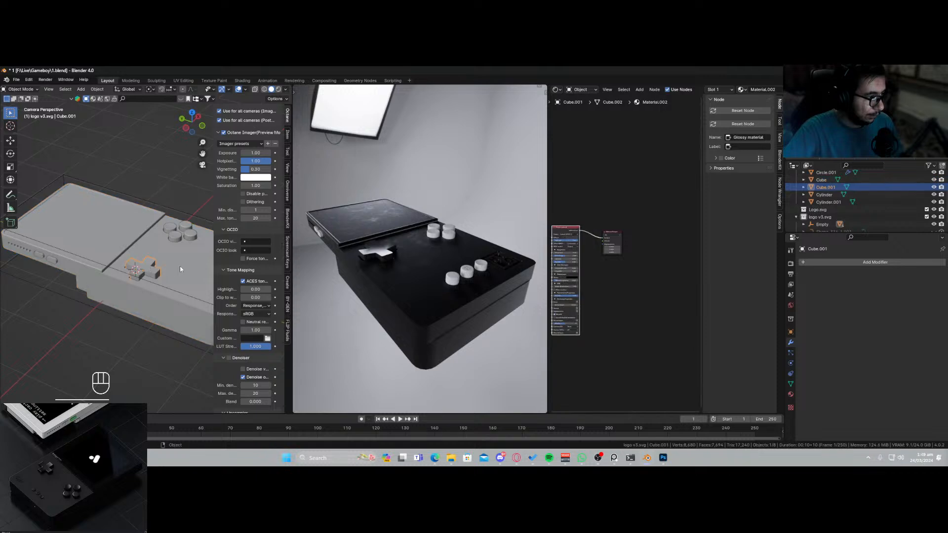
pyautogui.moveTo(180, 266); pyautogui.dragTo(132, 287, button='middle')
pyautogui.moveTo(440, 265); pyautogui.dragTo(432, 237, button='middle')
pyautogui.scroll(6, 148, 257)
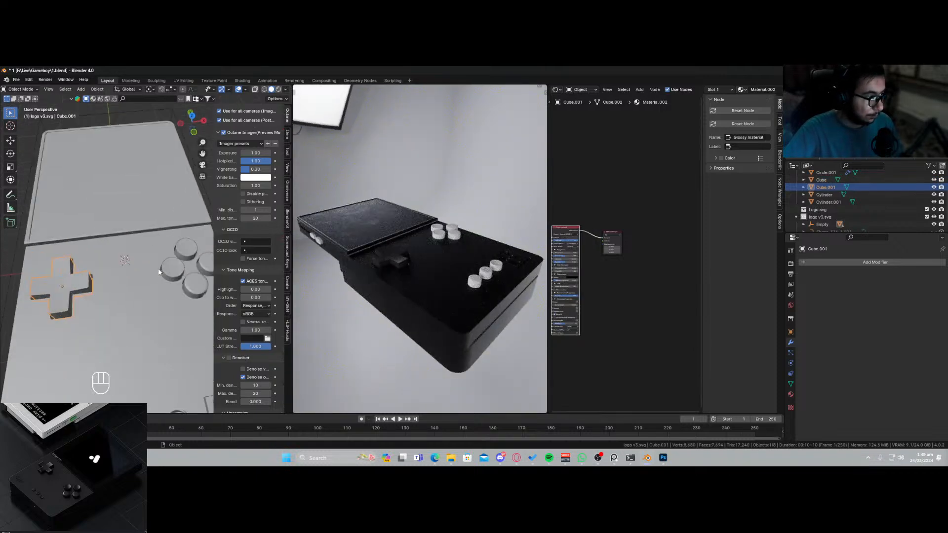
pyautogui.click(166, 265)
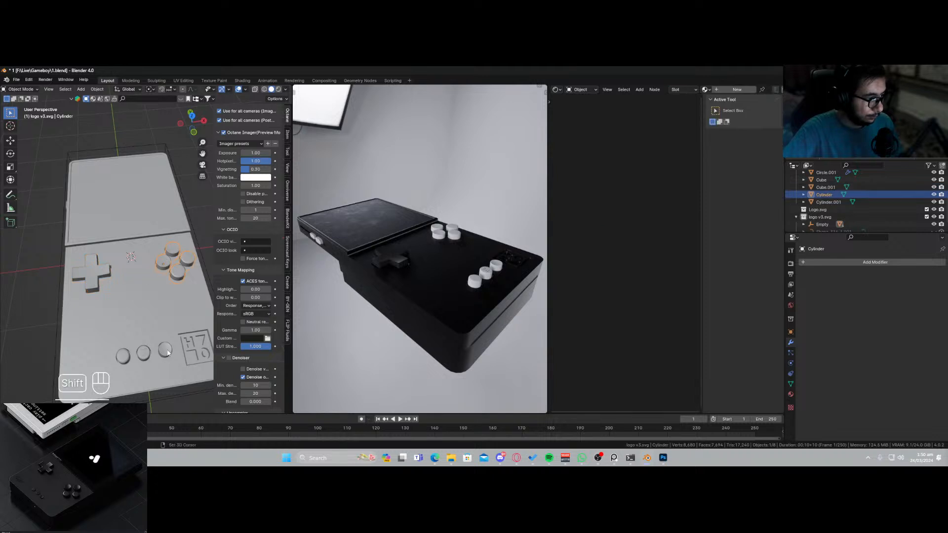
pyautogui.keyDown('shift'); pyautogui.click(144, 354); pyautogui.keyUp('shift')
pyautogui.keyDown('shift'); pyautogui.click(94, 281); pyautogui.keyUp('shift')
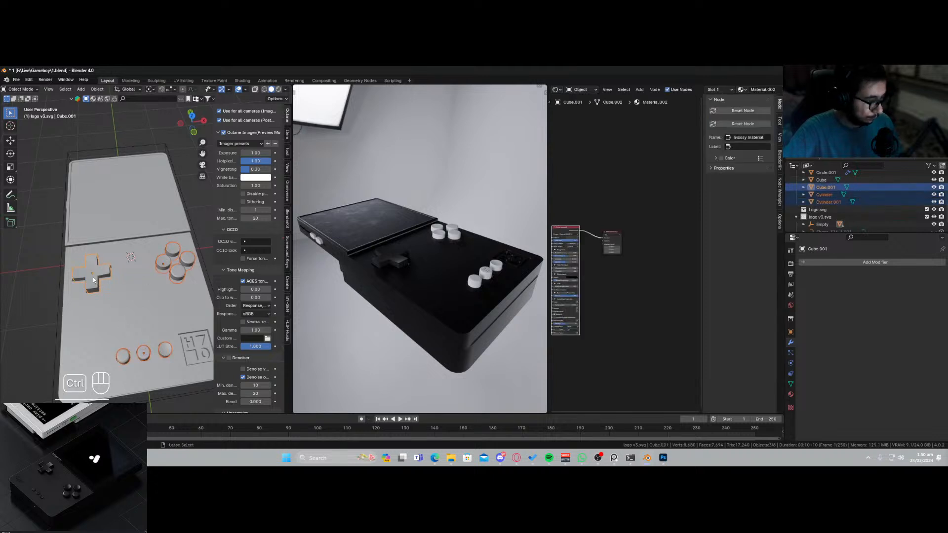
# Try linking the D-pad's object data to the selected round buttons, and undo it.
pyautogui.hotkey('ctrl', 'l')
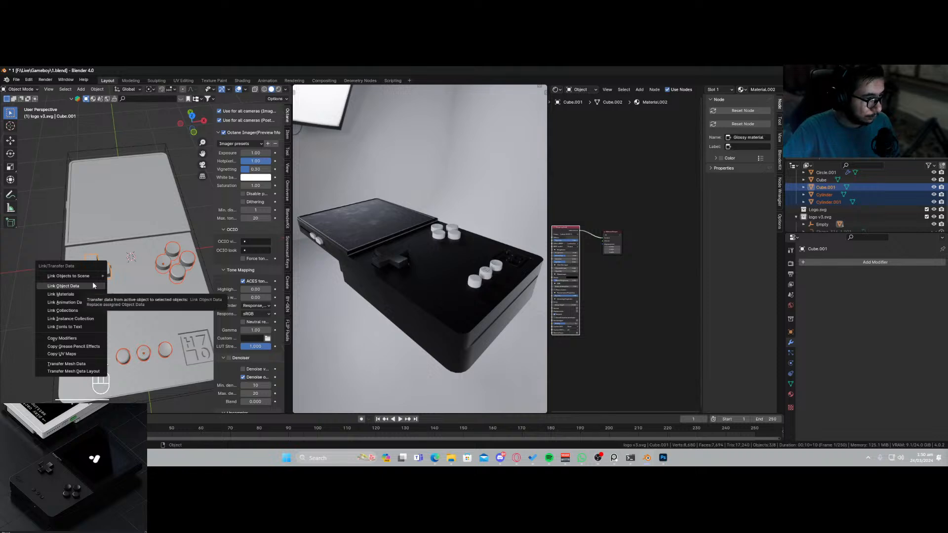
pyautogui.click(93, 281)
pyautogui.moveTo(388, 311); pyautogui.dragTo(412, 302, button='middle')
pyautogui.hotkey('ctrl', 'z')
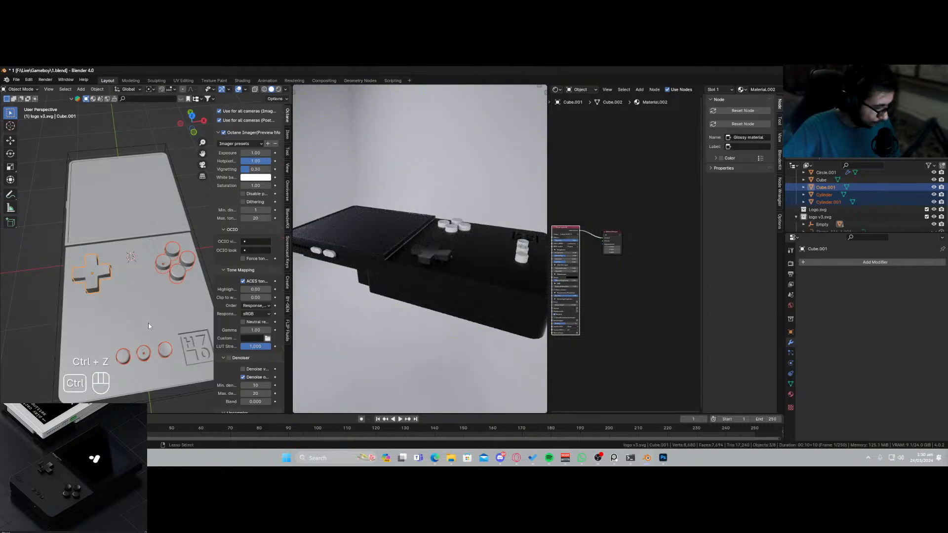
# Link the D-pad's glossy black material to the selected round buttons and save the file.
pyautogui.hotkey('ctrl', 'l')
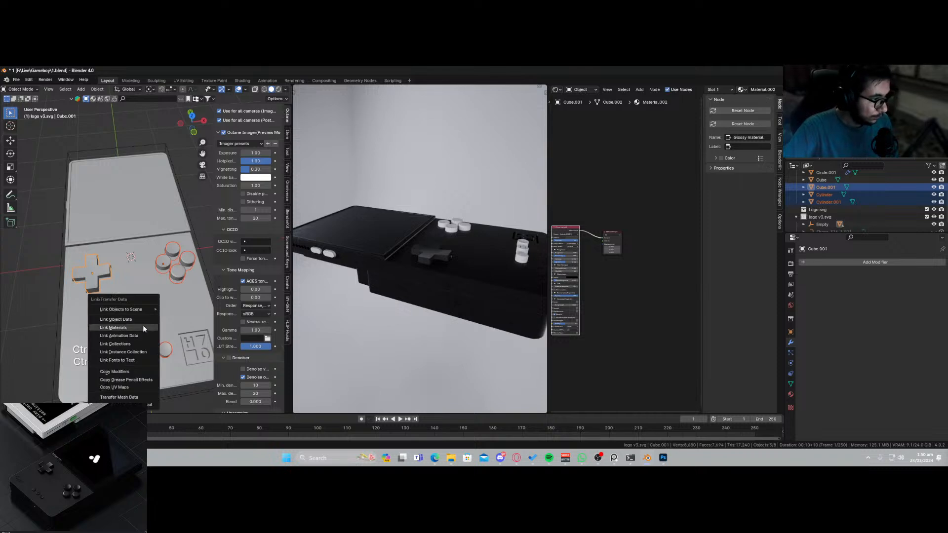
pyautogui.click(143, 327)
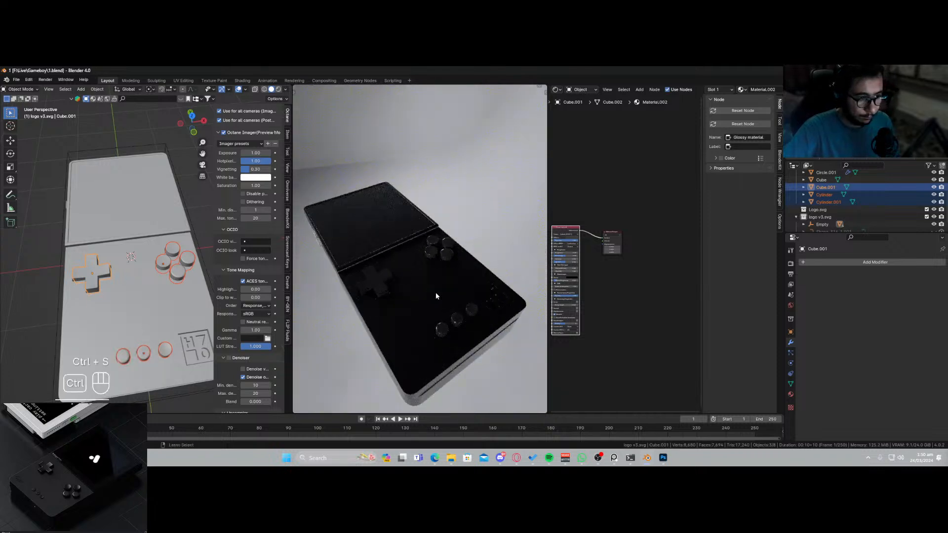
pyautogui.hotkey('ctrl', 's')
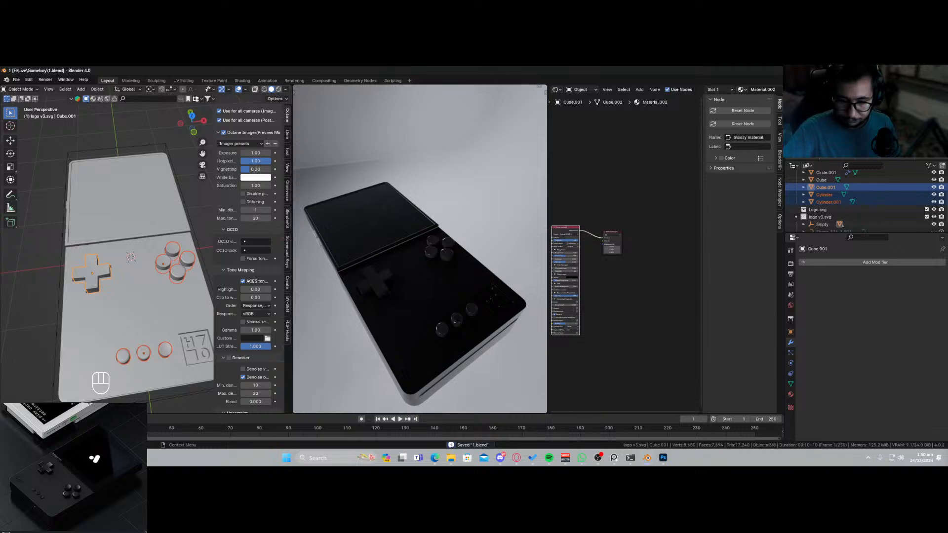
# Edit the console body's mesh in face selection mode, select the large screen face, and turn on X-ray display.
pyautogui.moveTo(463, 286); pyautogui.dragTo(391, 254, button='middle')
pyautogui.moveTo(167, 212); pyautogui.dragTo(147, 249, button='middle')
pyautogui.moveTo(430, 261)
pyautogui.mouseDown(button='middle')
pyautogui.moveTo(390, 277)
pyautogui.moveTo(388, 262)
pyautogui.moveTo(441, 254)
pyautogui.moveTo(429, 253)
pyautogui.mouseUp(button='middle')
pyautogui.click(120, 244)
pyautogui.press('Tab')
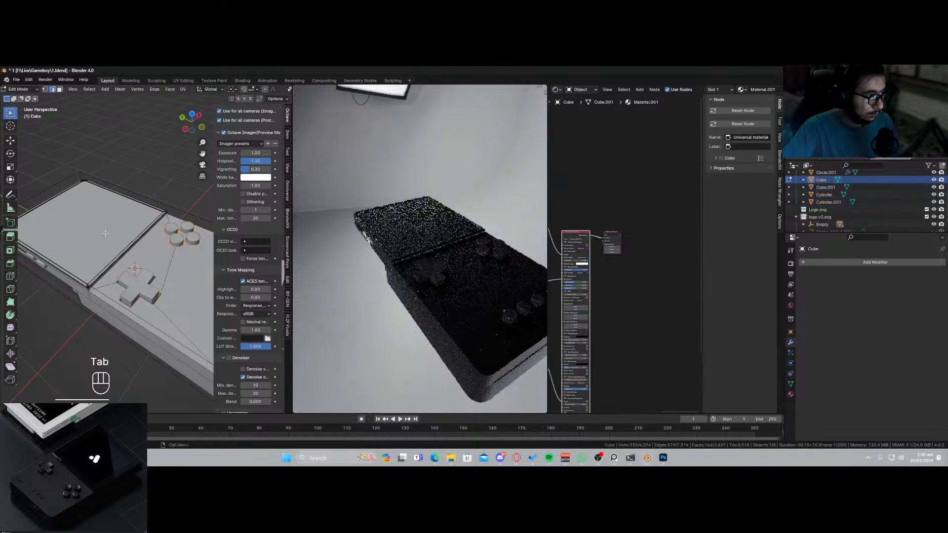
pyautogui.scroll(2, 122, 237)
pyautogui.moveTo(123, 237); pyautogui.dragTo(79, 157, button='middle')
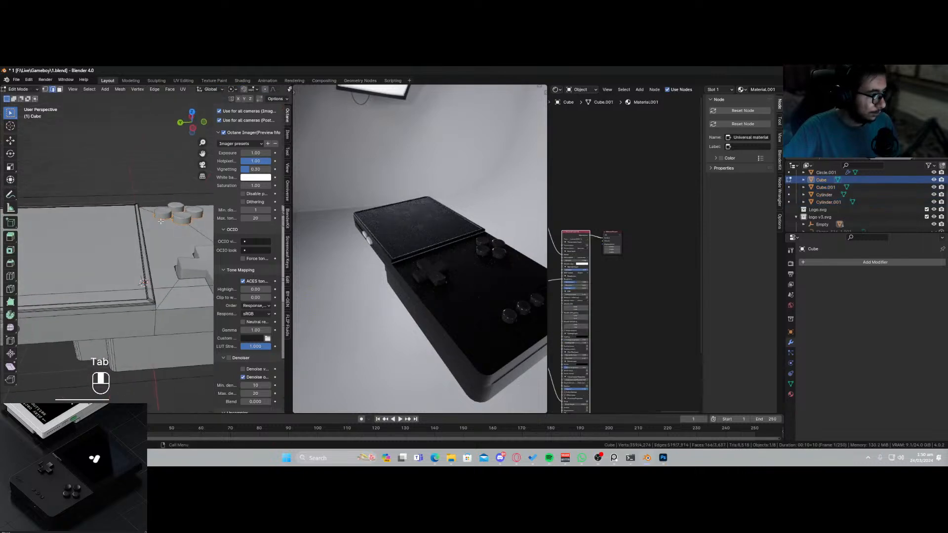
pyautogui.click(77, 155)
pyautogui.click(60, 89)
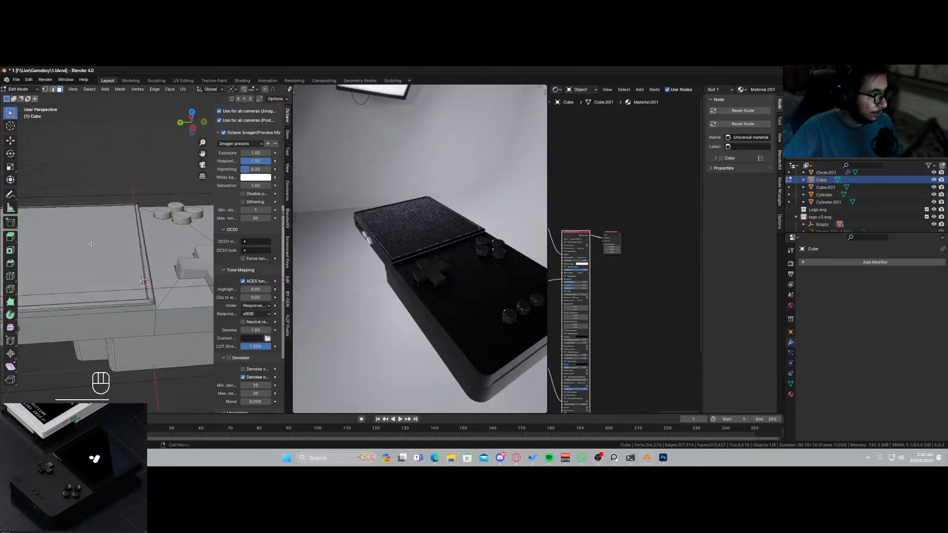
pyautogui.click(133, 258)
pyautogui.scroll(1, 133, 258)
pyautogui.moveTo(132, 257); pyautogui.dragTo(152, 275, button='middle')
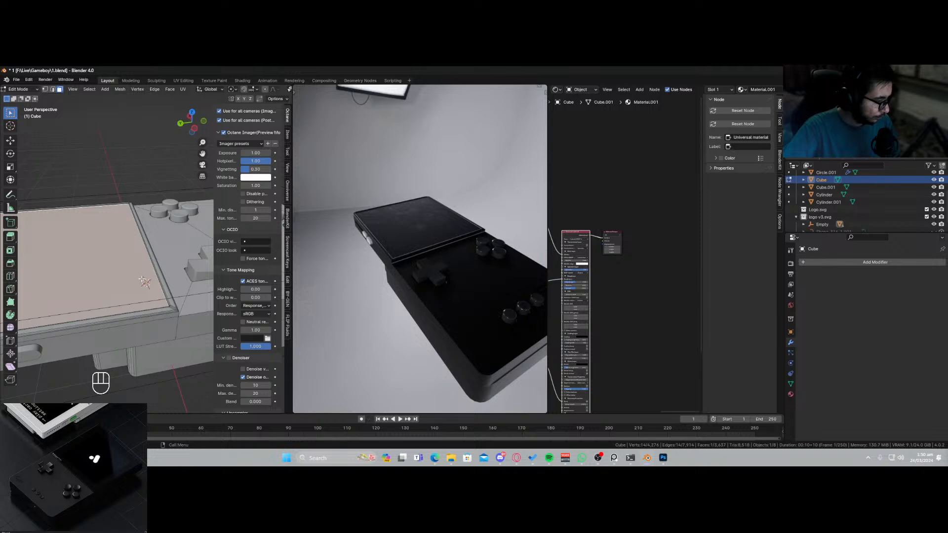
pyautogui.hotkey('alt', 'z')
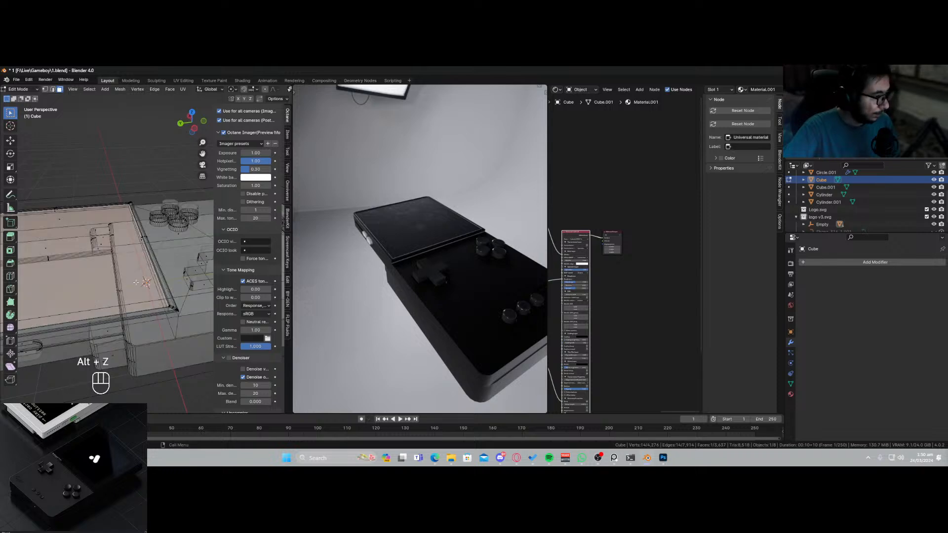
# Turn off X-ray display, duplicate the large screen face and separate the duplicate into its own object.
pyautogui.moveTo(138, 280); pyautogui.dragTo(159, 277, button='middle')
pyautogui.hotkey('alt', 'z')
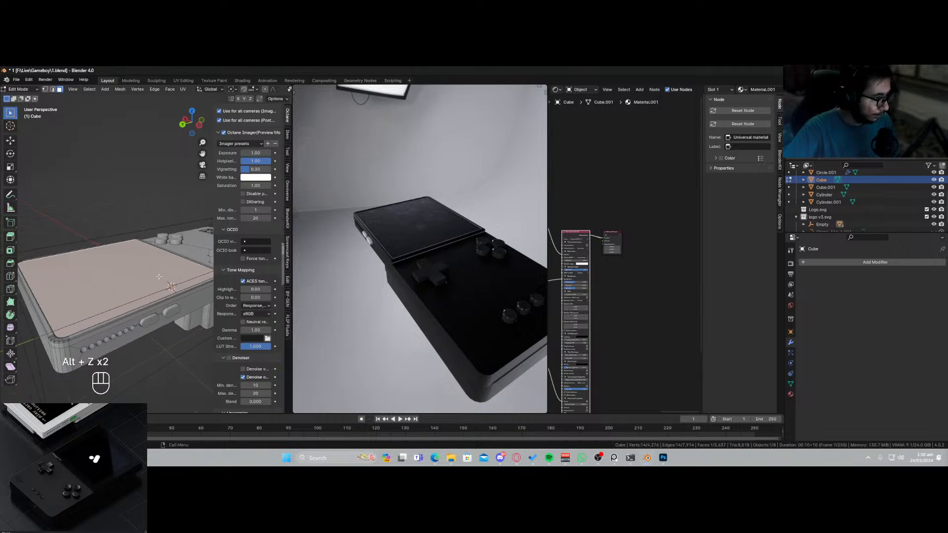
pyautogui.hotkey('shift', 'd')
pyautogui.press('p')
pyautogui.click(123, 303)
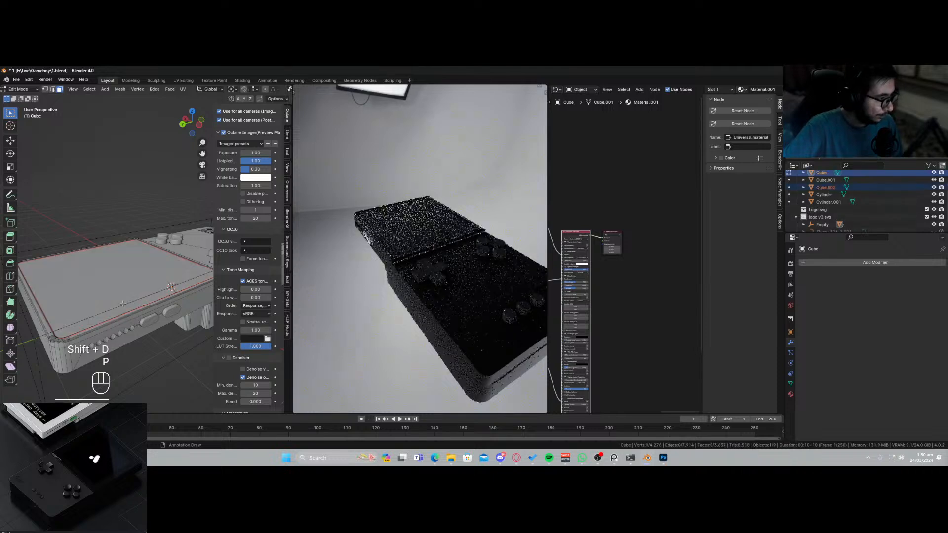
# Leave mesh editing, select the separated screen panel and raise it slightly along the global Z axis.
pyautogui.press('g')
pyautogui.press('z')
pyautogui.press('1')
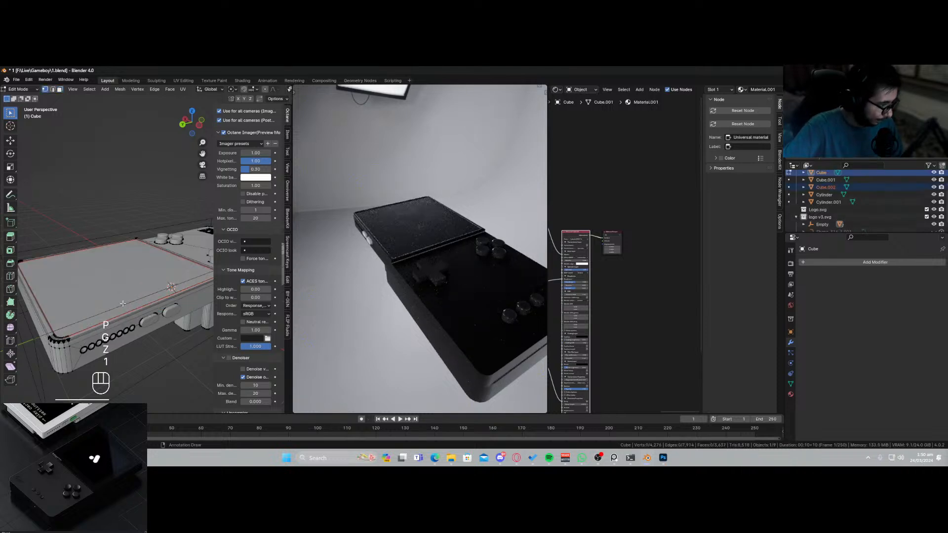
pyautogui.press('Tab')
pyautogui.click(117, 293)
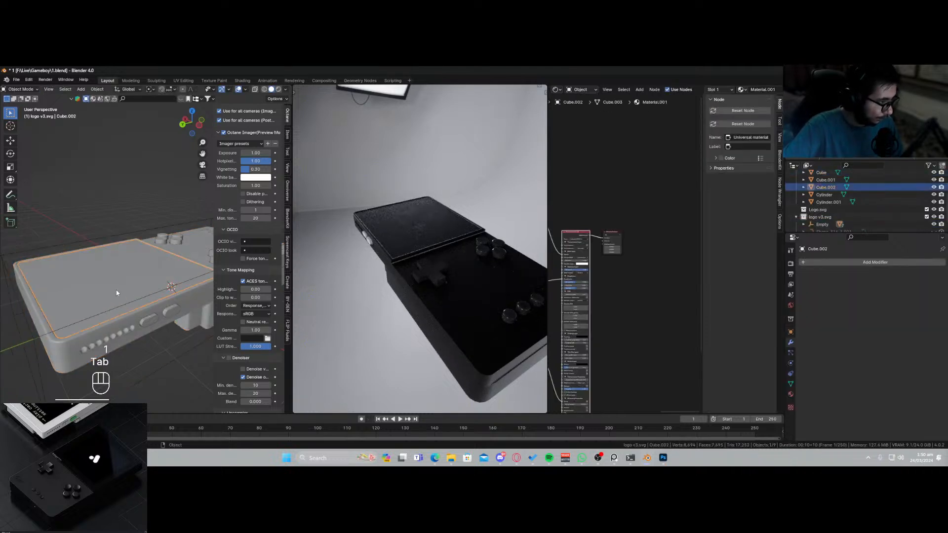
pyautogui.press('g')
pyautogui.press('z')
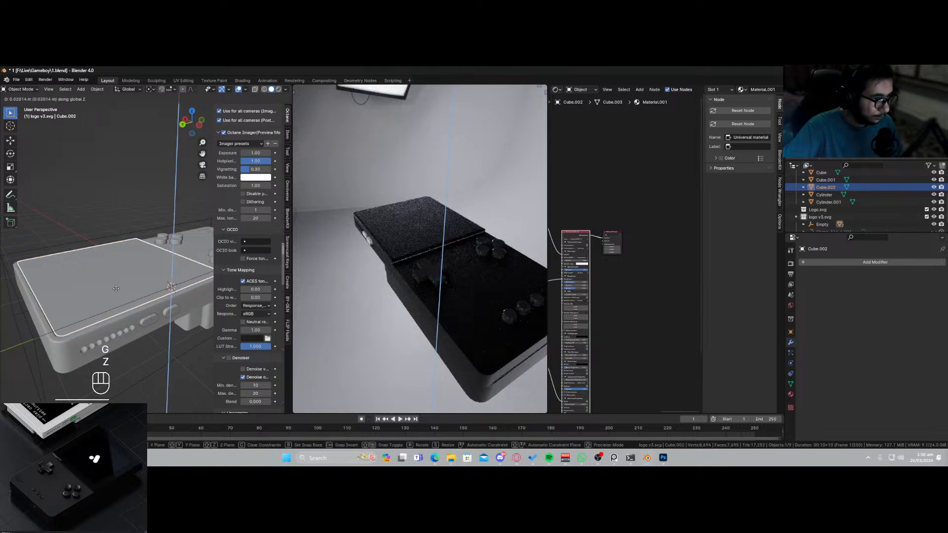
pyautogui.click(116, 289)
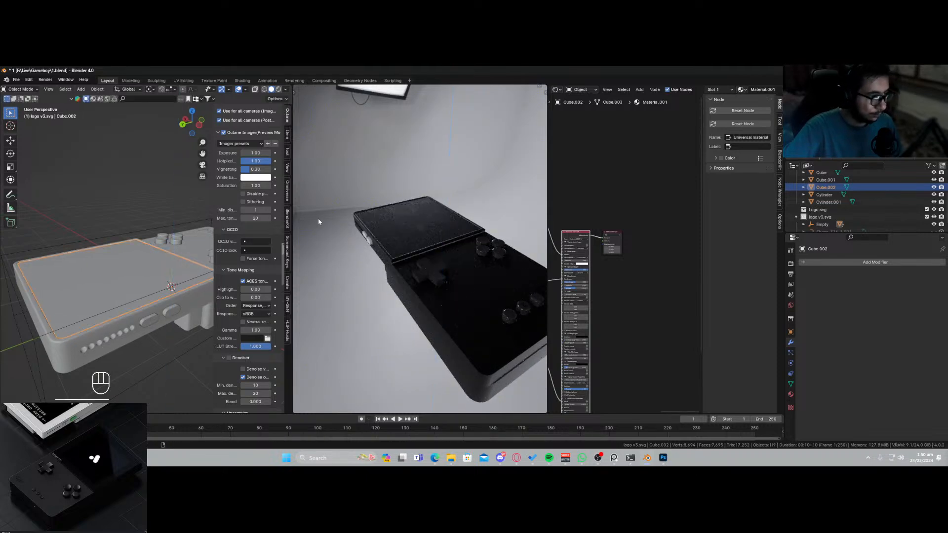
# Replace the body material on the separated screen panel with a new material.
pyautogui.scroll(-1, 642, 215)
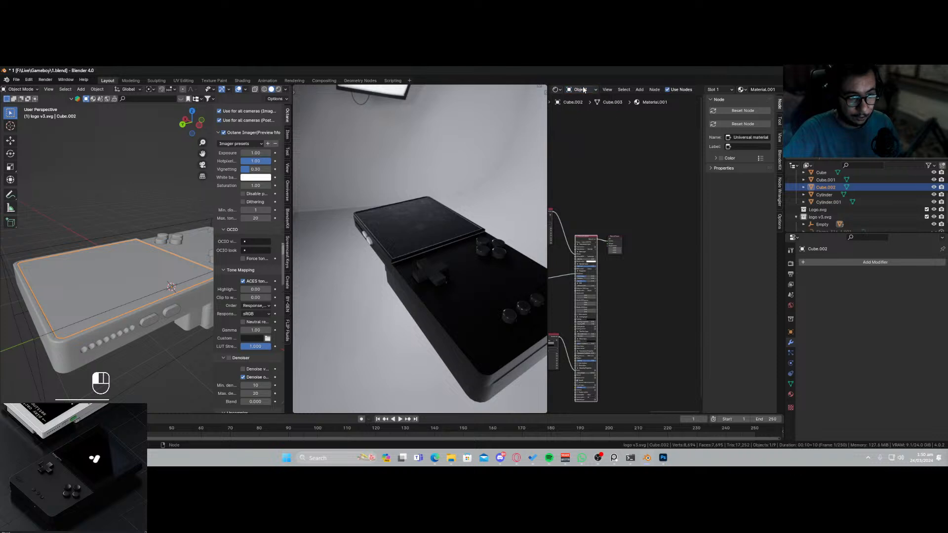
pyautogui.scroll(-3, 622, 233)
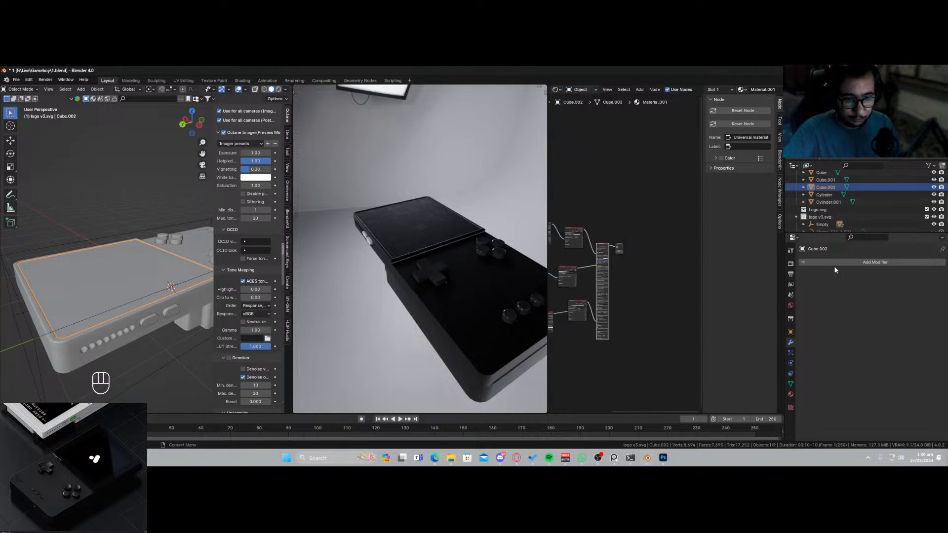
pyautogui.click(791, 394)
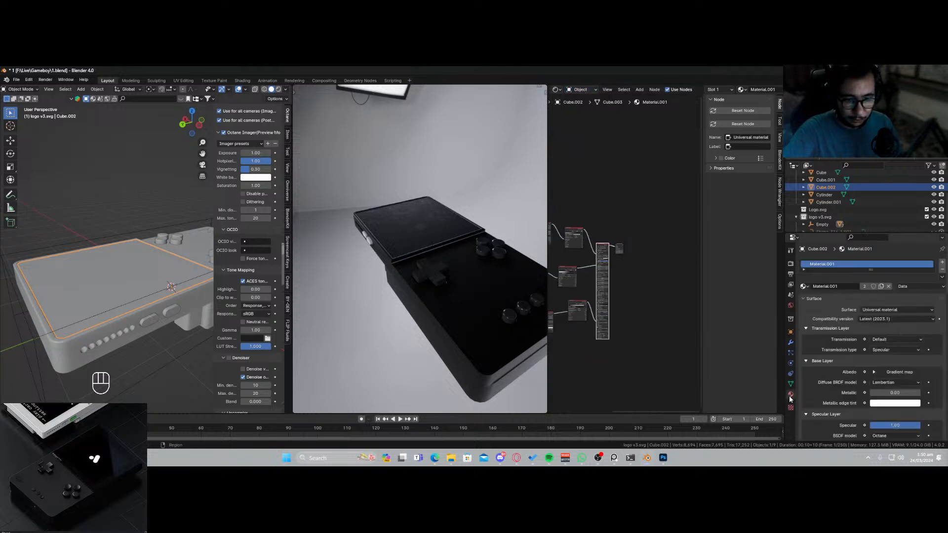
pyautogui.click(942, 263)
pyautogui.click(854, 286)
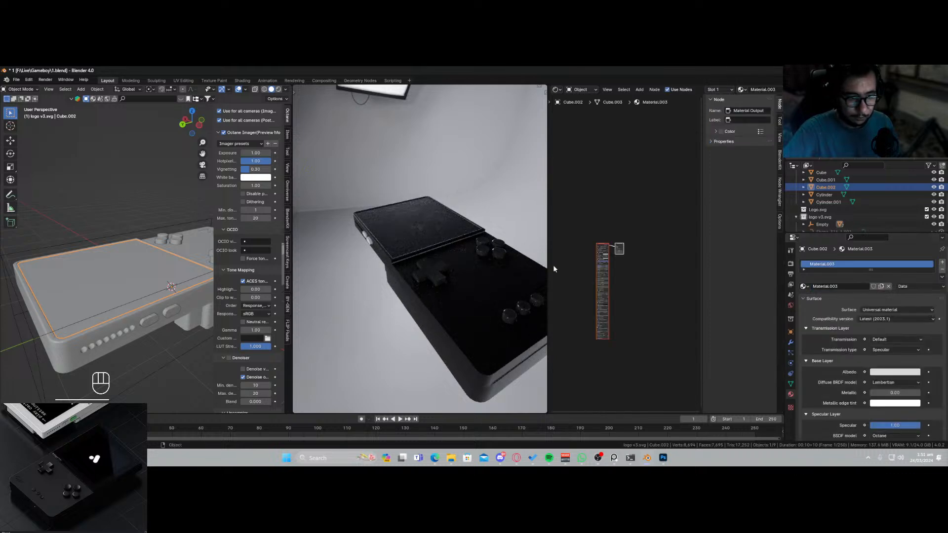
# Replace the new material's default Universal material node with a Specular material node connected to the material output.
pyautogui.press('x')
pyautogui.hotkey('ctrl', 'z')
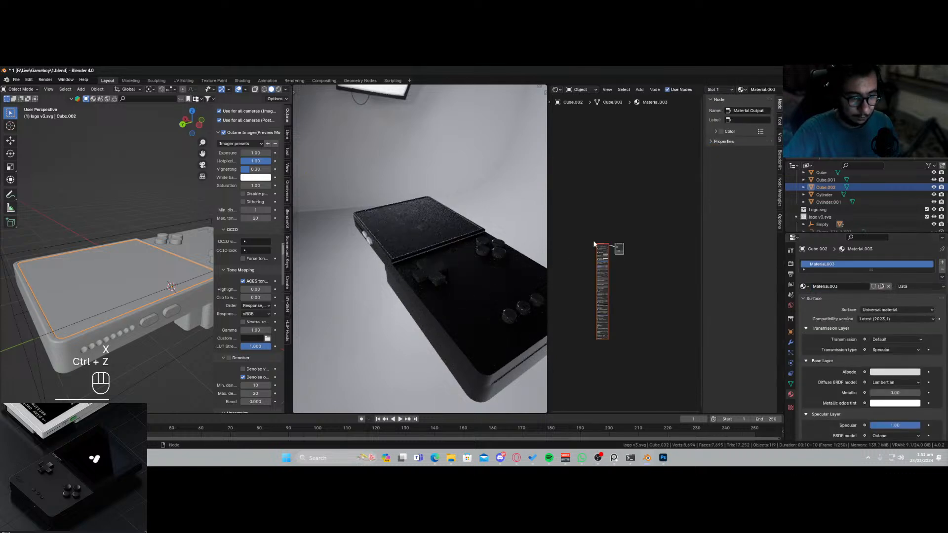
pyautogui.press('x')
pyautogui.hotkey('shift', 'a')
pyautogui.click(600, 272)
pyautogui.write('spec')
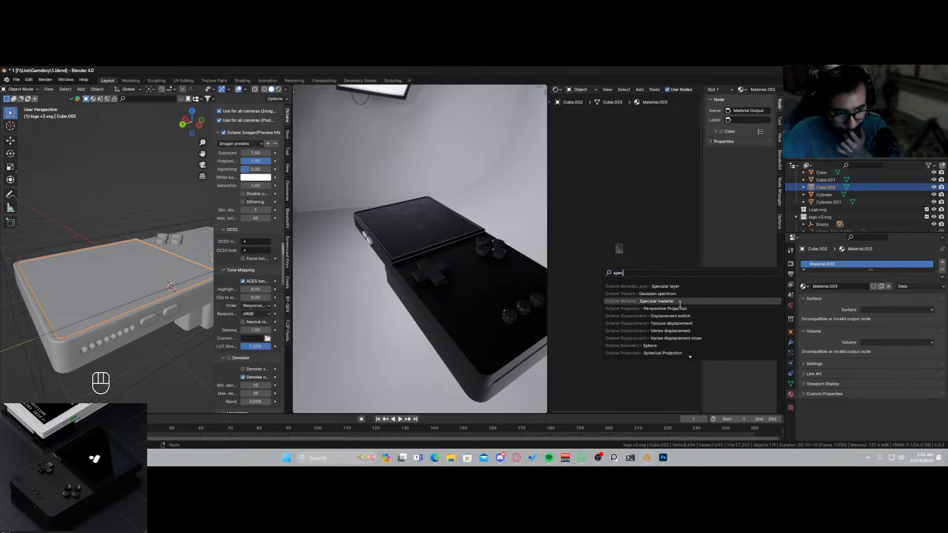
pyautogui.click(657, 301)
pyautogui.click(592, 243)
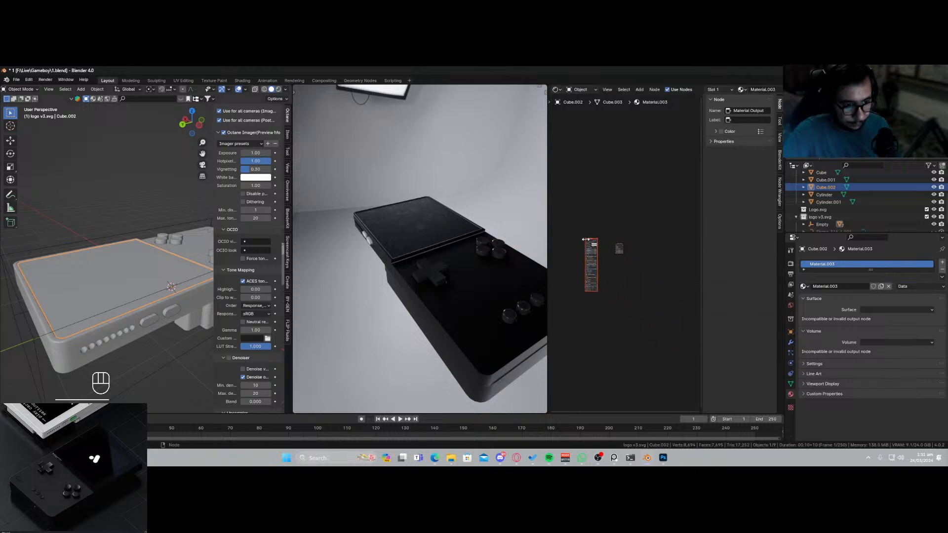
pyautogui.keyDown('ctrl'); pyautogui.keyDown('shift'); pyautogui.click(591, 242); pyautogui.keyUp('shift'); pyautogui.keyUp('ctrl')
# Raise the glass screen panel by about another 0.002 m along the global Z axis and save the file.
pyautogui.scroll(6, 435, 254)
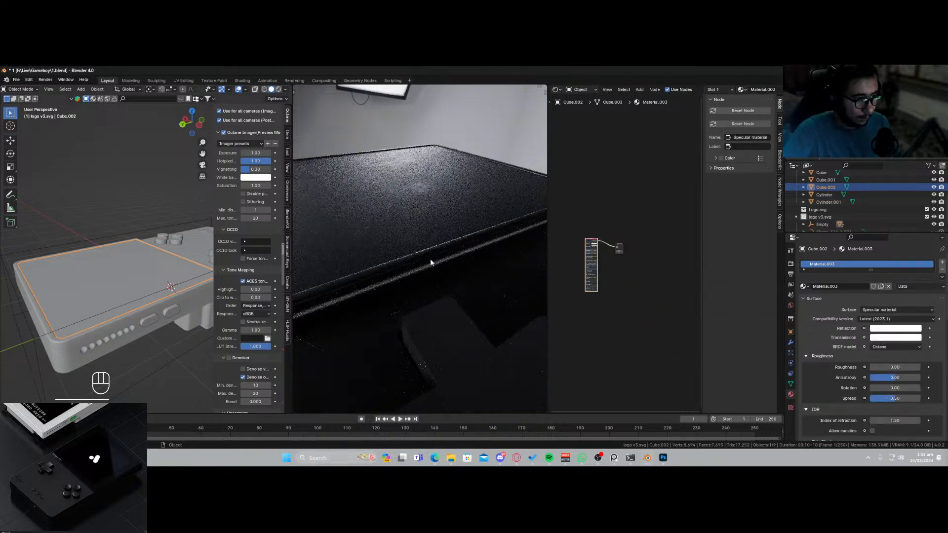
pyautogui.scroll(3, 157, 324)
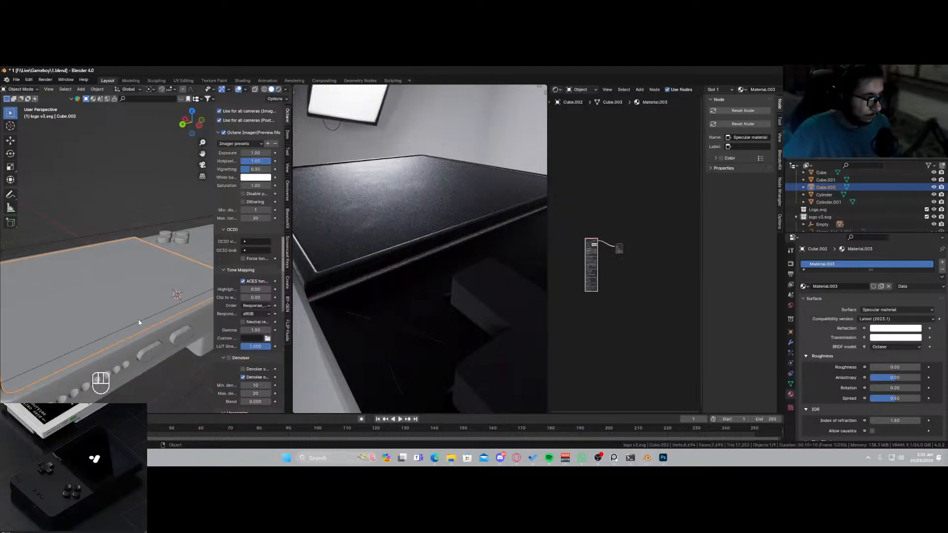
pyautogui.press('g')
pyautogui.press('z')
pyautogui.press('shift')
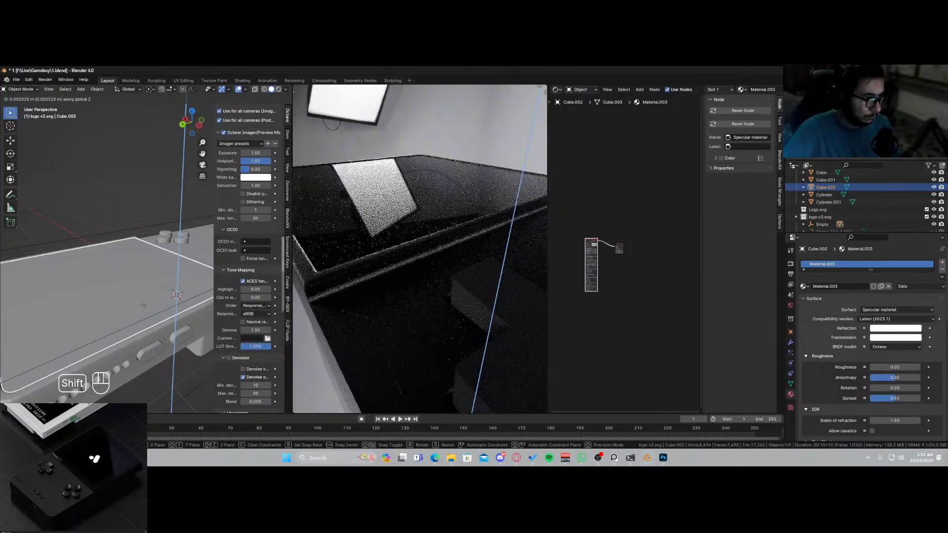
pyautogui.keyDown('shift'); pyautogui.click(144, 307); pyautogui.keyUp('shift')
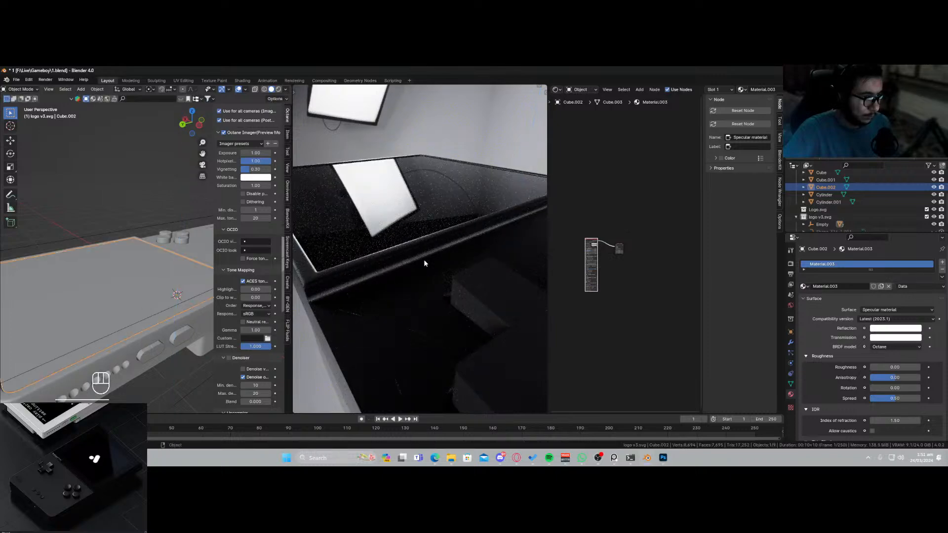
pyautogui.scroll(-5, 426, 259)
pyautogui.moveTo(452, 239); pyautogui.dragTo(531, 257, button='middle')
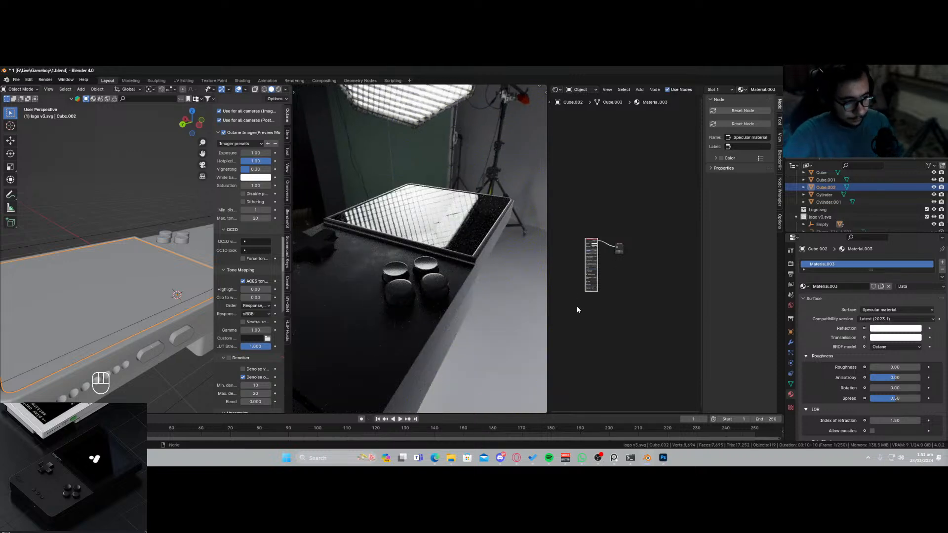
pyautogui.hotkey('ctrl', 's')
# Enable Fake shadows and Affect alpha on the glass panel's Specular material.
pyautogui.scroll(5, 592, 297)
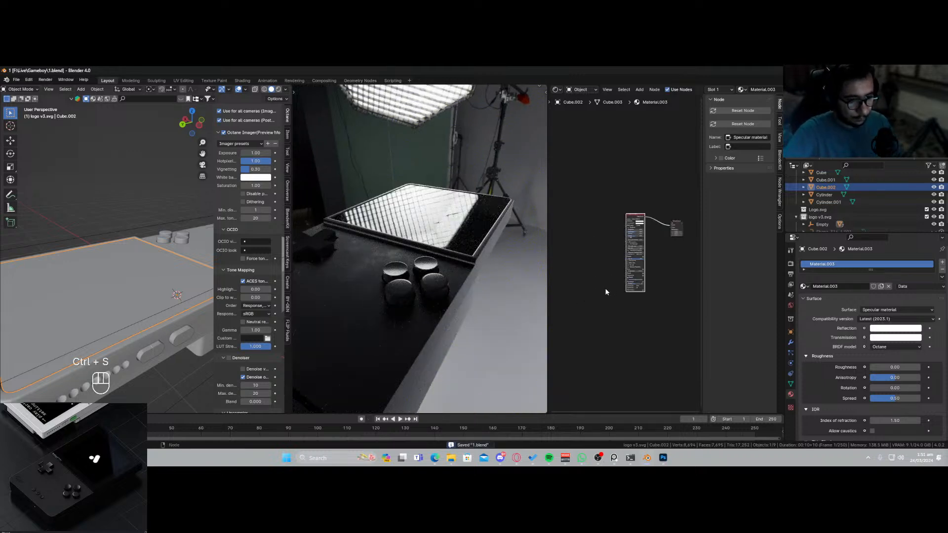
pyautogui.scroll(3, 599, 292)
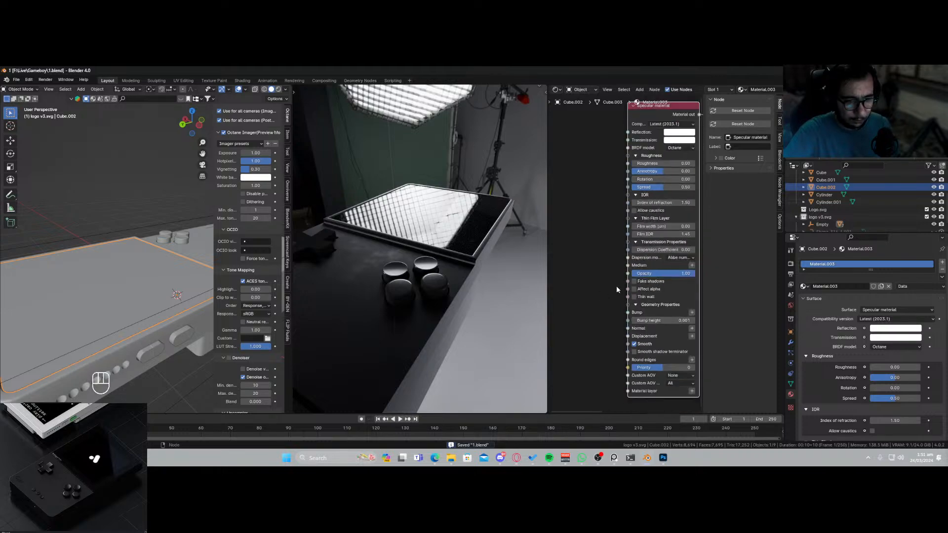
pyautogui.moveTo(634, 281); pyautogui.dragTo(634, 289)
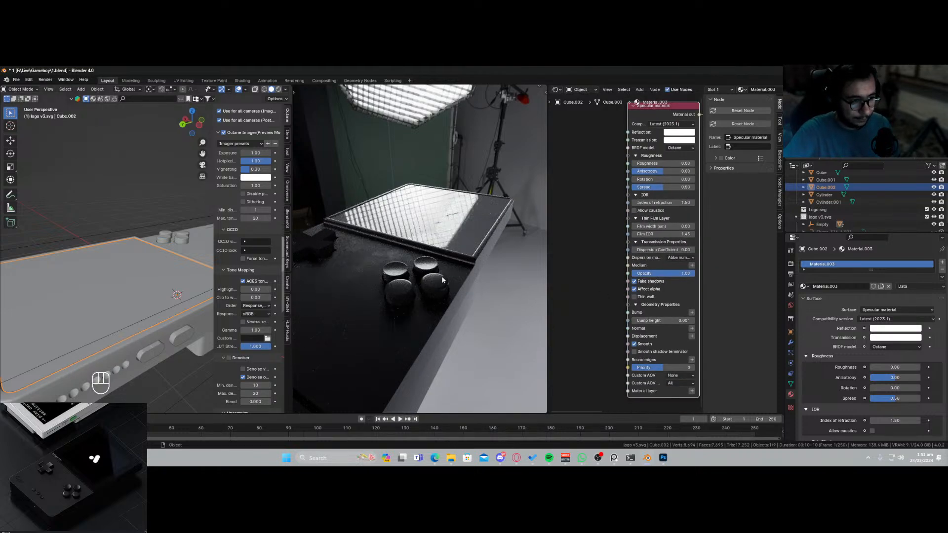
pyautogui.moveTo(431, 273); pyautogui.dragTo(446, 322, button='middle')
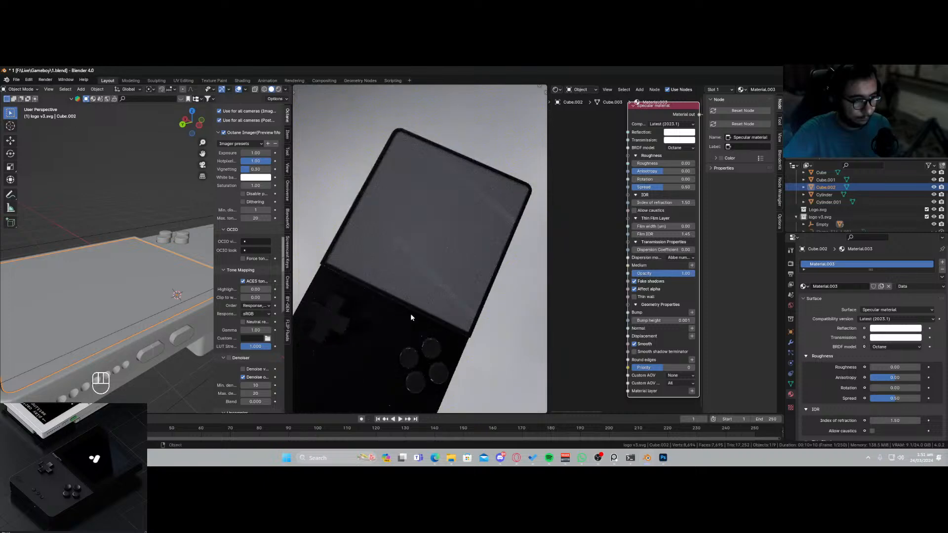
pyautogui.scroll(-3, 634, 306)
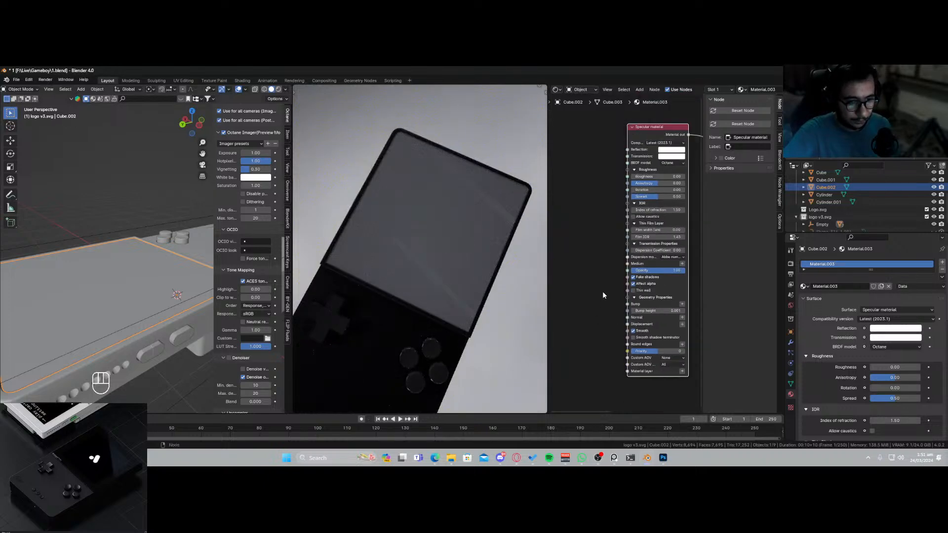
pyautogui.scroll(2, 603, 232)
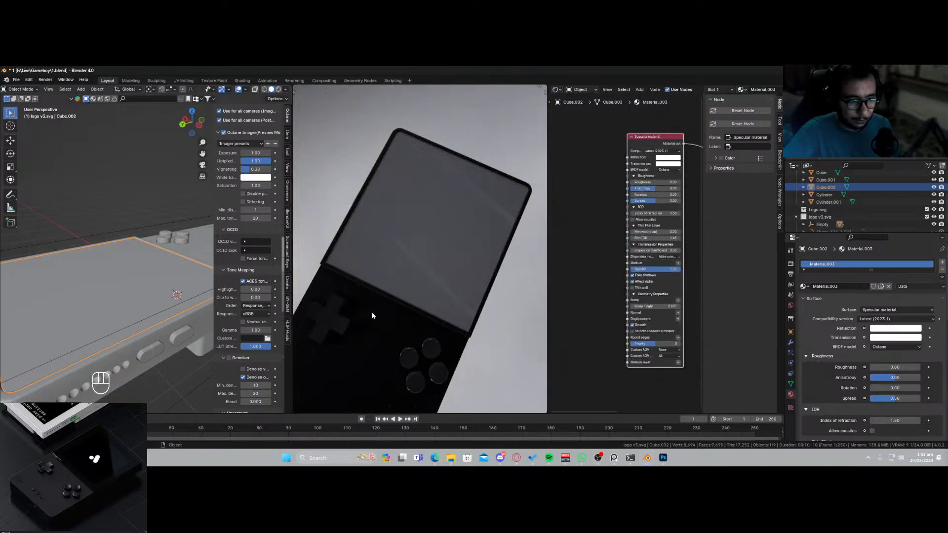
pyautogui.moveTo(372, 312); pyautogui.dragTo(357, 294, button='middle')
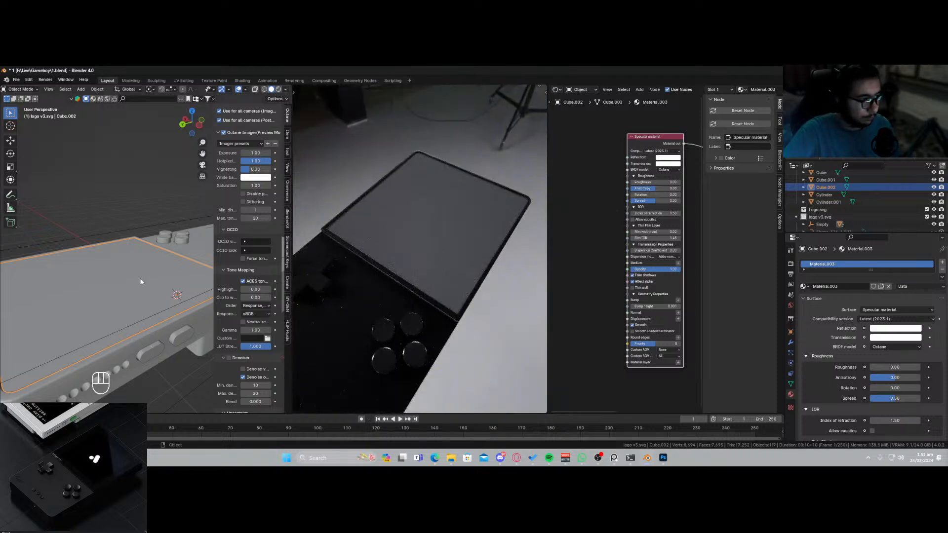
pyautogui.press('g')
pyautogui.press('z')
pyautogui.press('Escape')
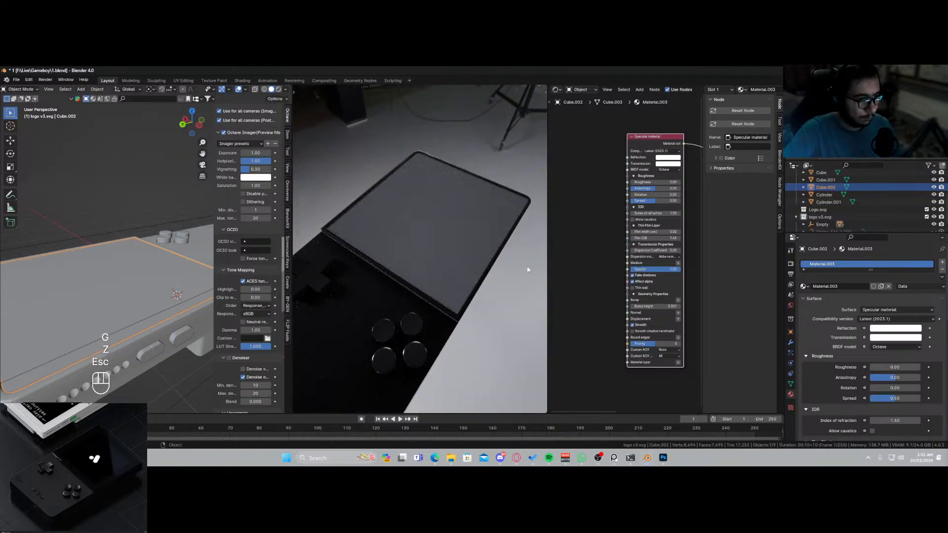
pyautogui.scroll(1, 609, 301)
pyautogui.moveTo(609, 300); pyautogui.dragTo(600, 247, button='middle')
pyautogui.hotkey('shift', 'a')
pyautogui.click(597, 254)
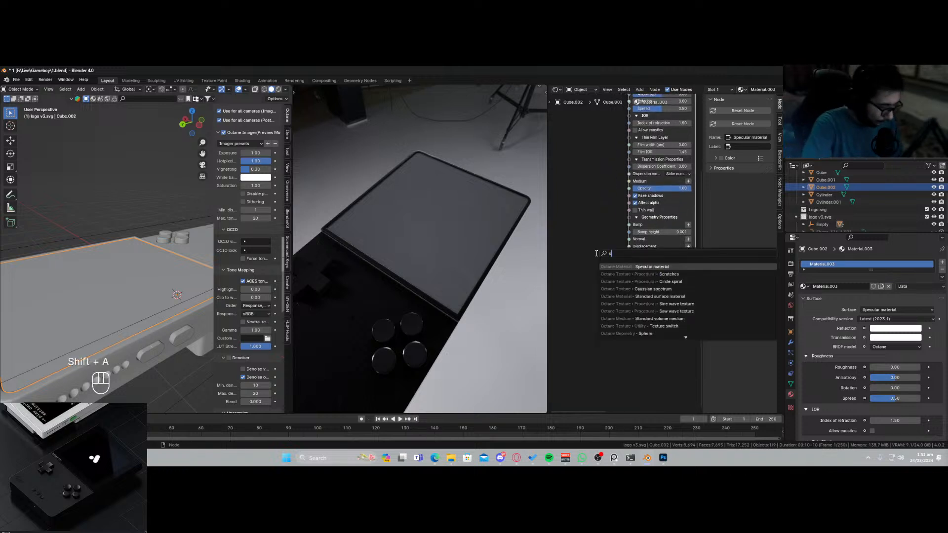
pyautogui.write('mi')
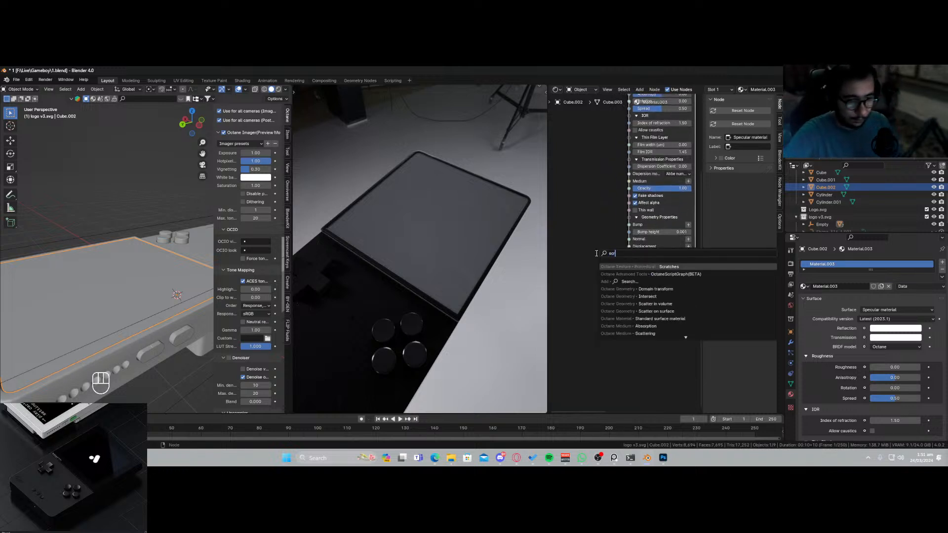
pyautogui.press('Escape')
# Select the console body and copy the scratch texture nodes with their Gradient map that feed its material's bump.
pyautogui.click(398, 334)
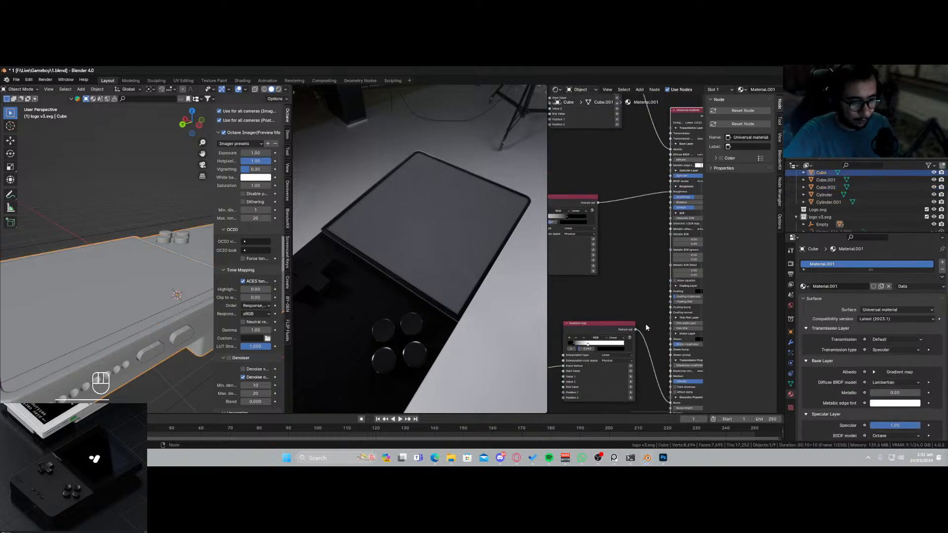
pyautogui.scroll(-3, 646, 324)
pyautogui.moveTo(562, 358); pyautogui.dragTo(625, 280)
pyautogui.hotkey('ctrl', 'c')
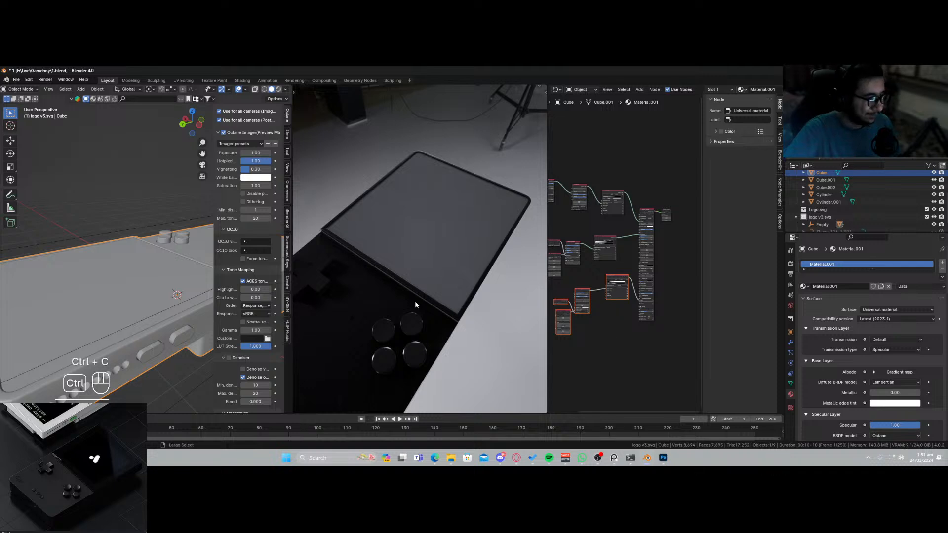
# Paste the scratch nodes into the glass panel's material and connect the Gradient map to the Specular material's Bump input.
pyautogui.click(423, 257)
pyautogui.scroll(4, 597, 255)
pyautogui.moveTo(615, 255)
pyautogui.mouseDown(button='middle')
pyautogui.moveTo(665, 271)
pyautogui.moveTo(616, 261)
pyautogui.mouseUp(button='middle')
pyautogui.scroll(2, 618, 263)
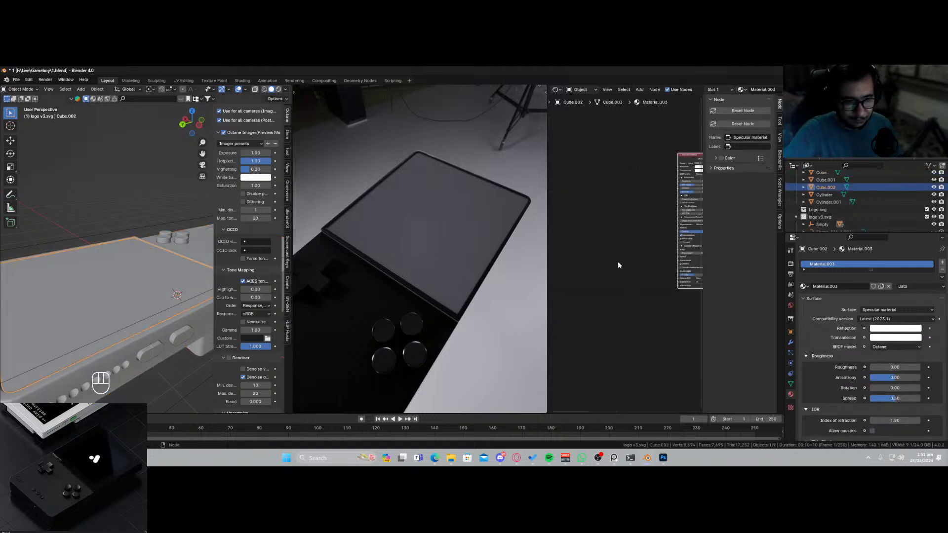
pyautogui.hotkey('ctrl', 'v')
pyautogui.press('g')
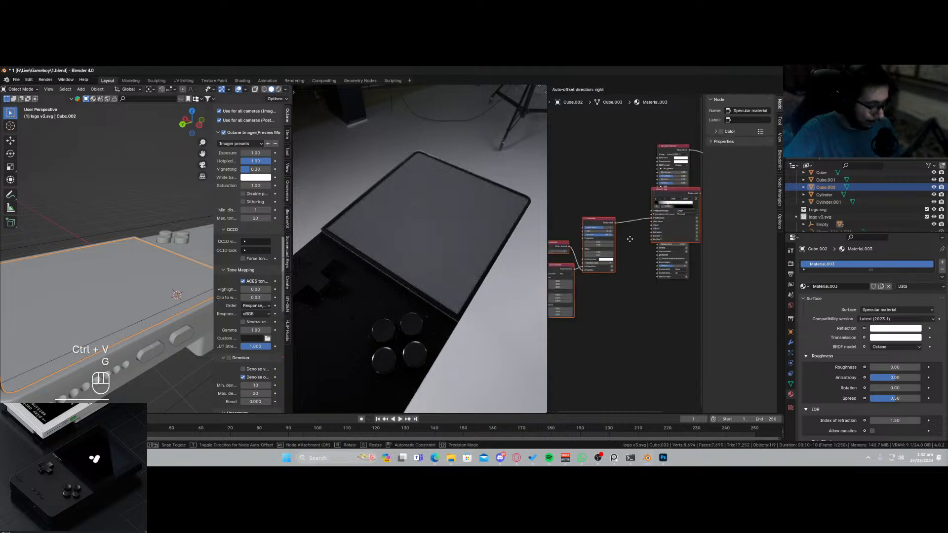
pyautogui.scroll(3, 581, 266)
pyautogui.click(582, 252)
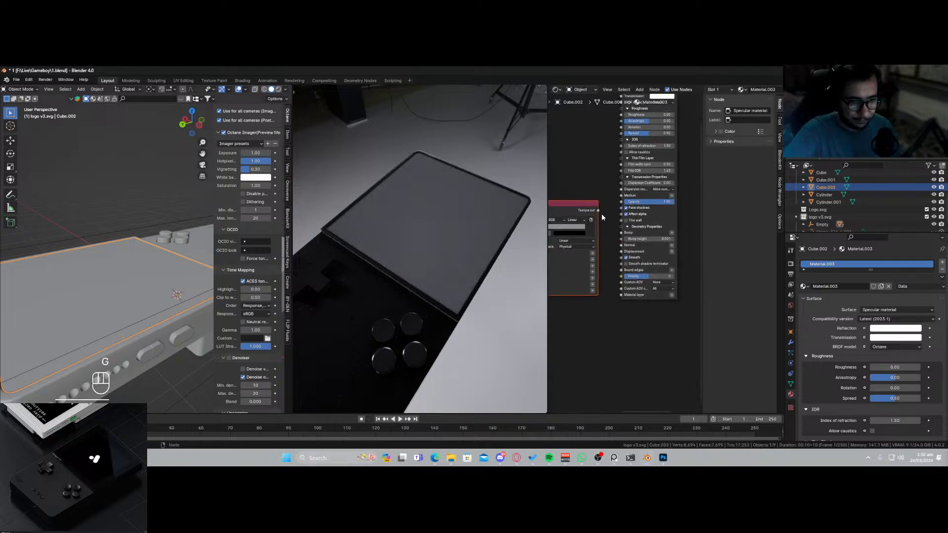
pyautogui.moveTo(599, 210); pyautogui.dragTo(616, 241)
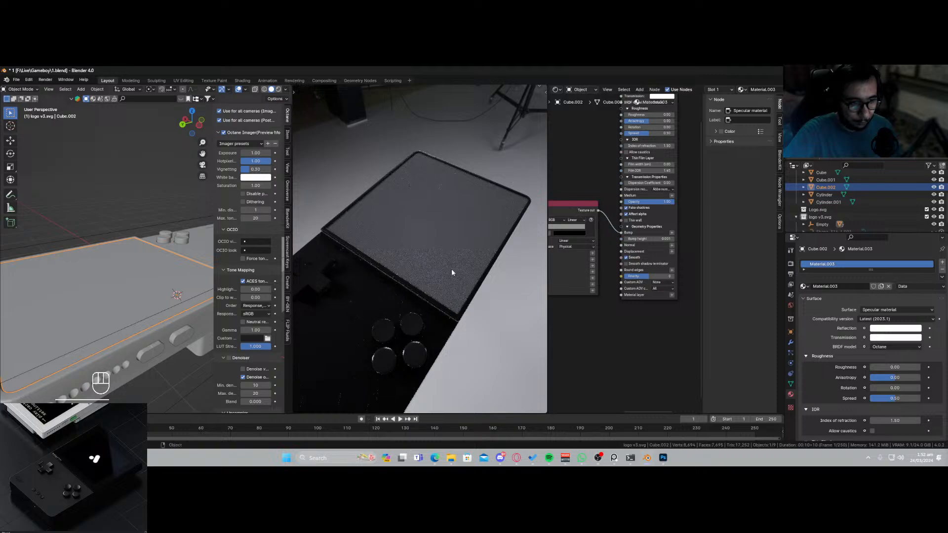
pyautogui.scroll(5, 451, 269)
pyautogui.moveTo(445, 289); pyautogui.dragTo(476, 302, button='middle')
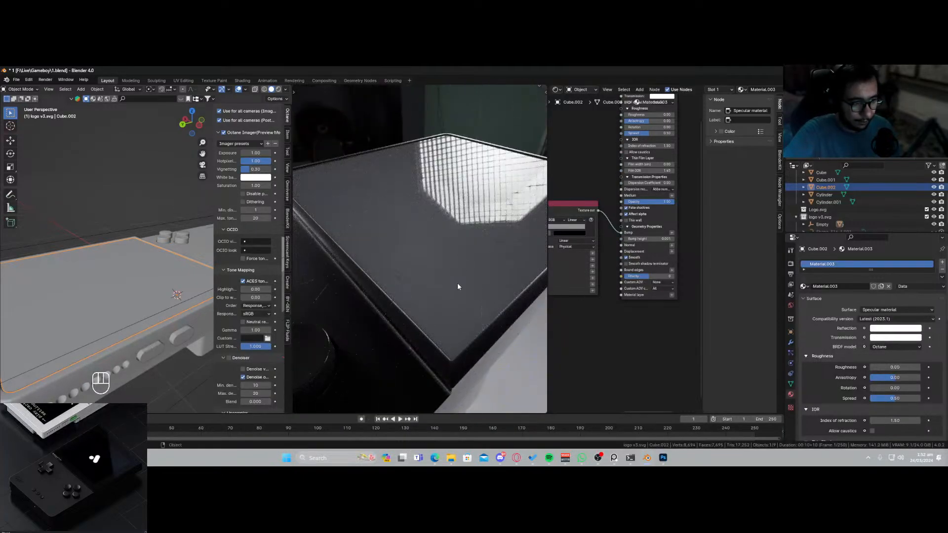
# Save the file and check the glass panel from a wider view of the whole console.
pyautogui.scroll(3, 659, 249)
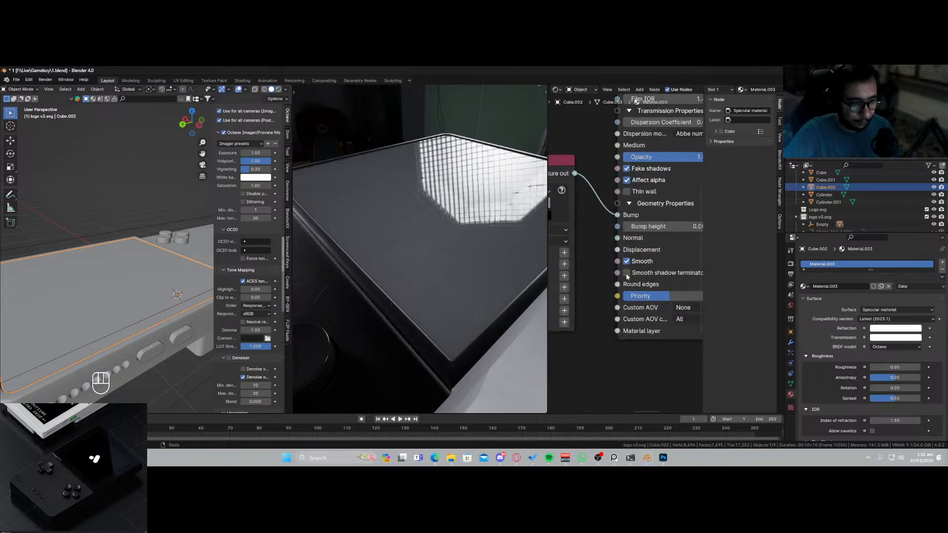
pyautogui.hotkey('ctrl', 's')
pyautogui.scroll(-5, 448, 278)
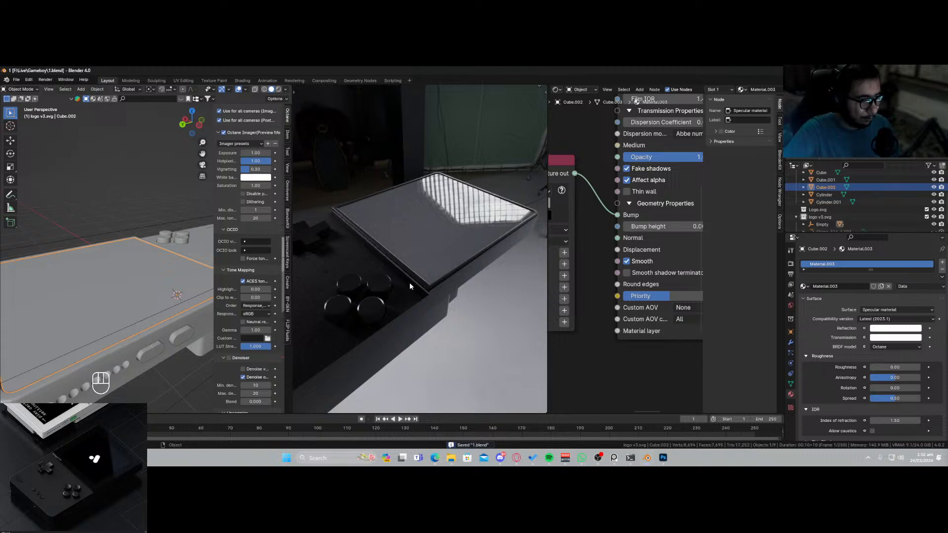
pyautogui.scroll(-4, 413, 217)
pyautogui.moveTo(411, 229); pyautogui.dragTo(401, 251, button='middle')
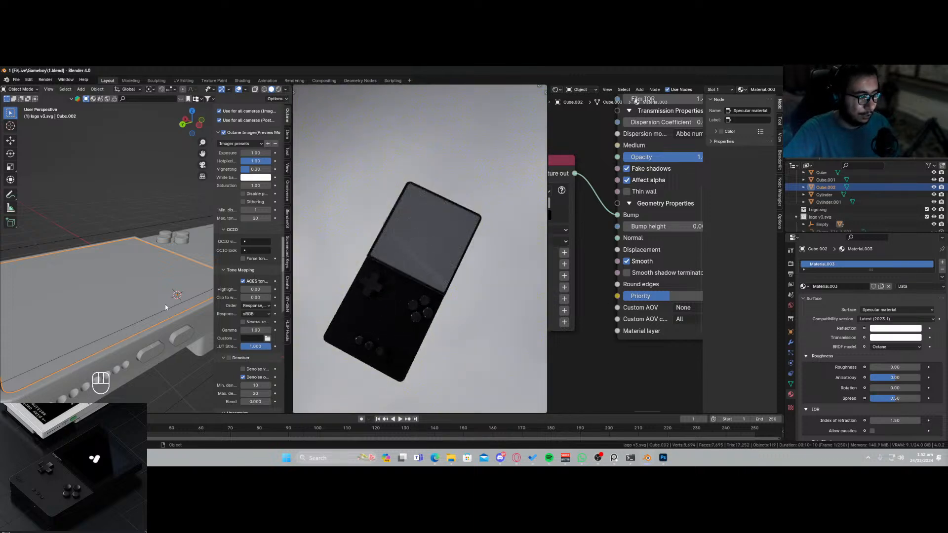
# Hide the glass screen panel and select the console body's large screen face in Edit Mode.
pyautogui.scroll(-3, 165, 307)
pyautogui.moveTo(165, 307); pyautogui.dragTo(130, 283, button='middle')
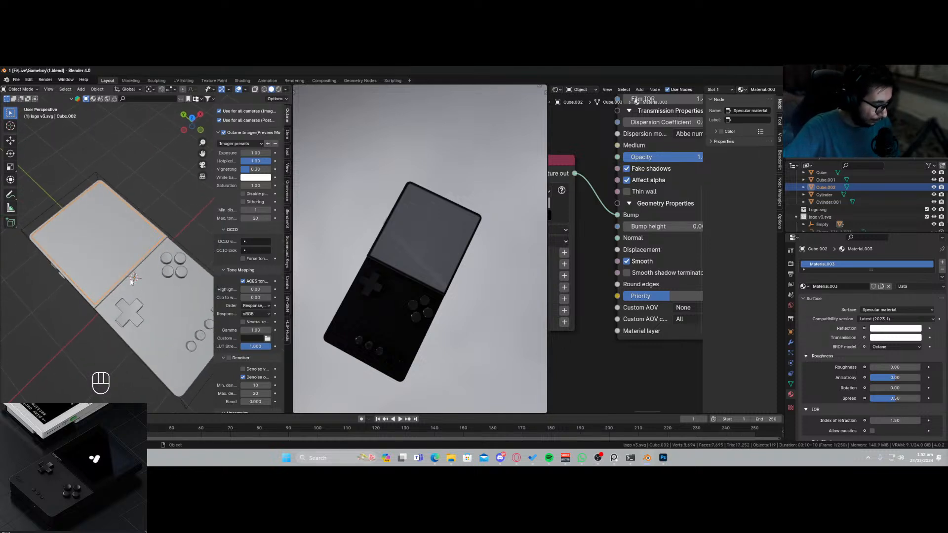
pyautogui.press('h')
pyautogui.click(107, 250)
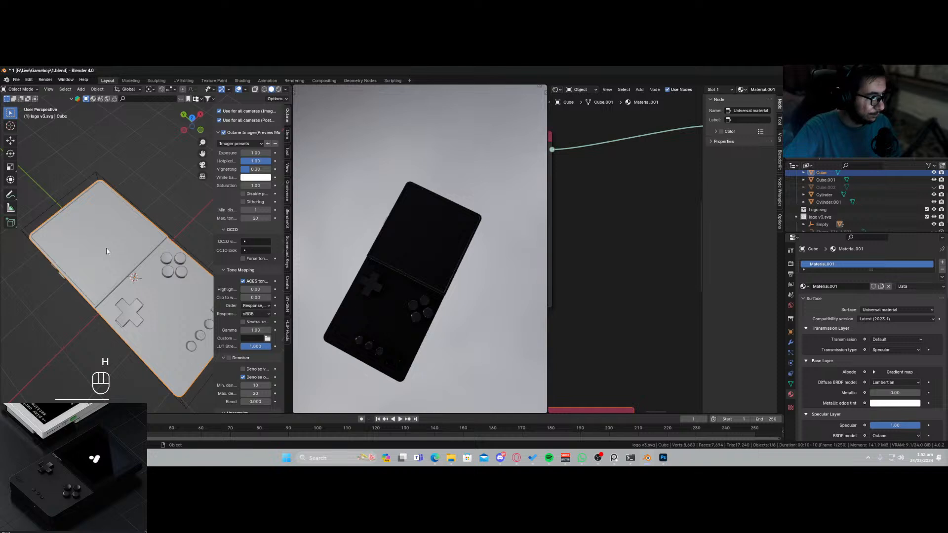
pyautogui.press('Tab')
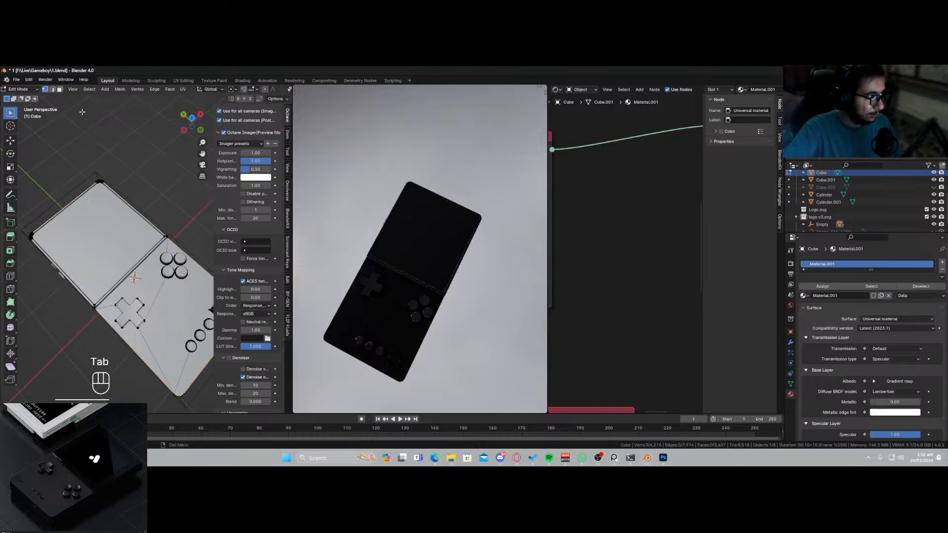
pyautogui.click(60, 89)
pyautogui.click(96, 218)
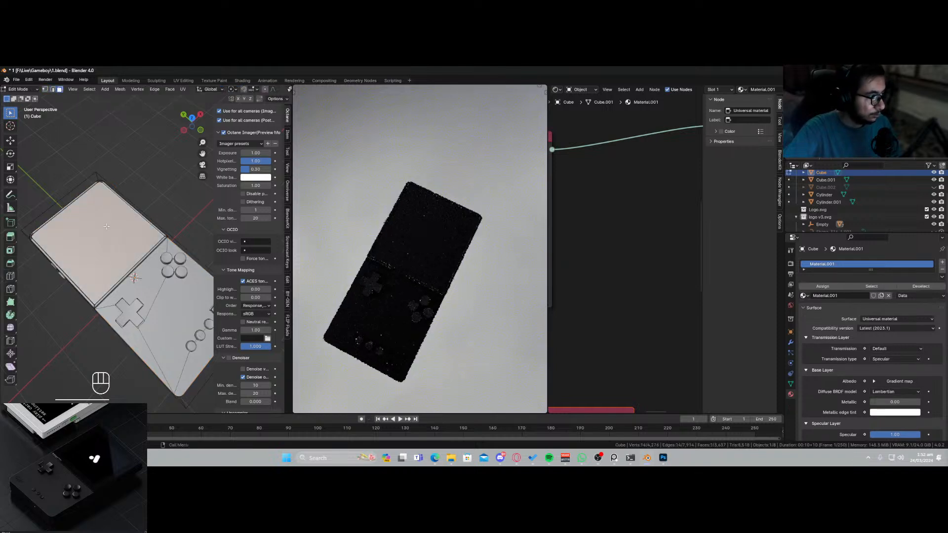
# Assign the selected screen face to a second material slot on the body and create a new Universal material in it.
pyautogui.press('Home')
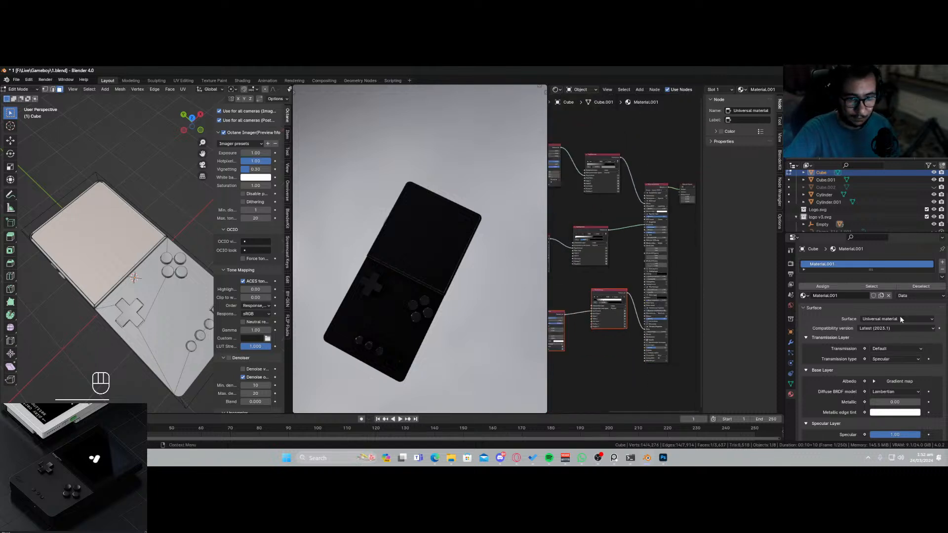
pyautogui.click(943, 262)
pyautogui.click(834, 305)
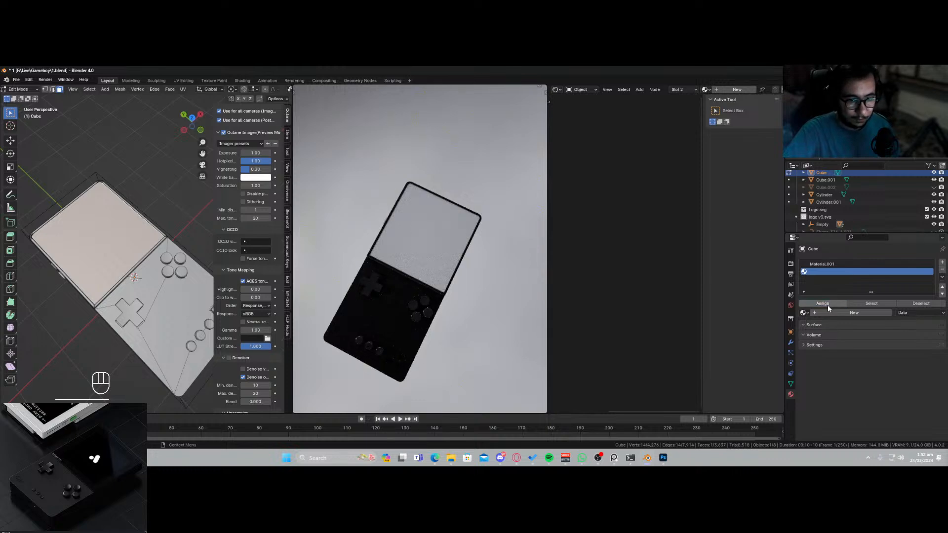
pyautogui.click(854, 312)
pyautogui.press('Tab')
# Set the new screen material's Albedo to black.
pyautogui.scroll(3, 425, 279)
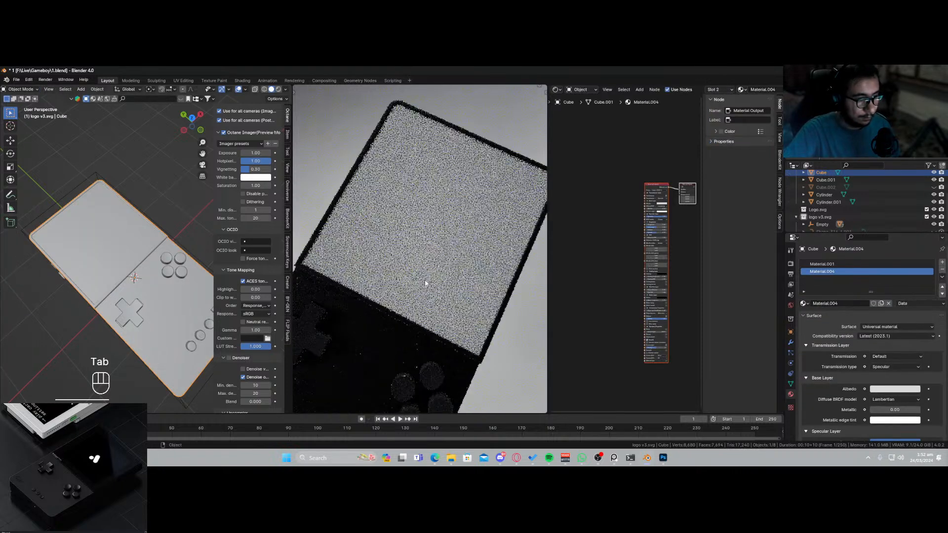
pyautogui.scroll(2, 635, 230)
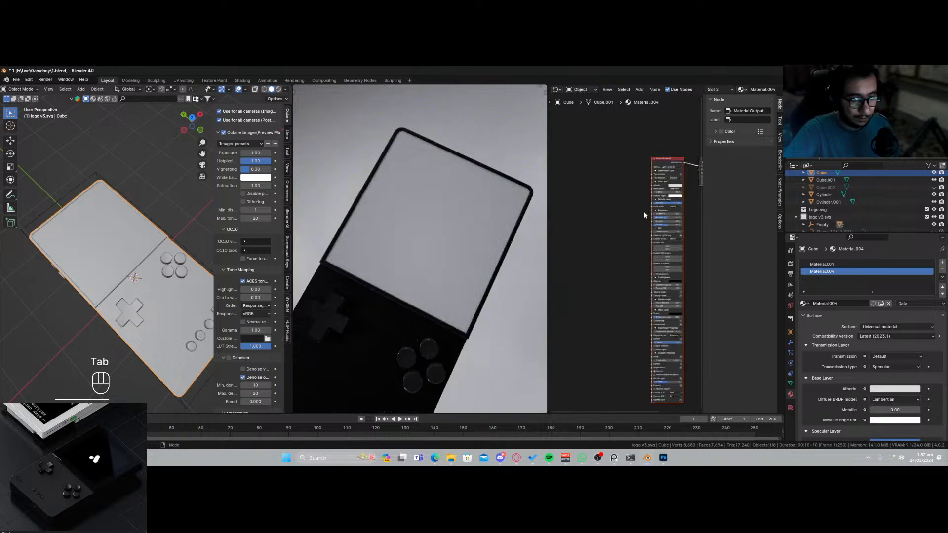
pyautogui.click(676, 187)
pyautogui.moveTo(701, 162); pyautogui.dragTo(701, 184)
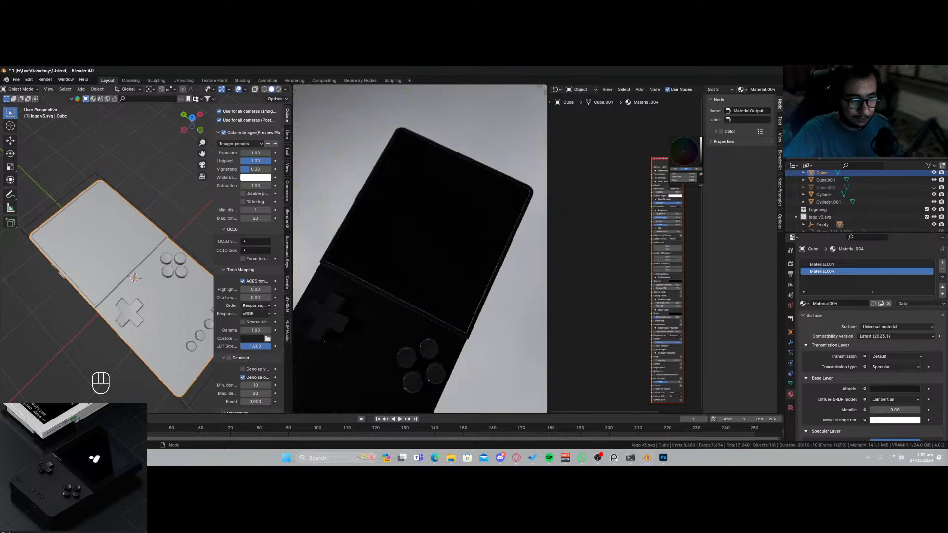
pyautogui.moveTo(453, 305); pyautogui.dragTo(436, 262, button='middle')
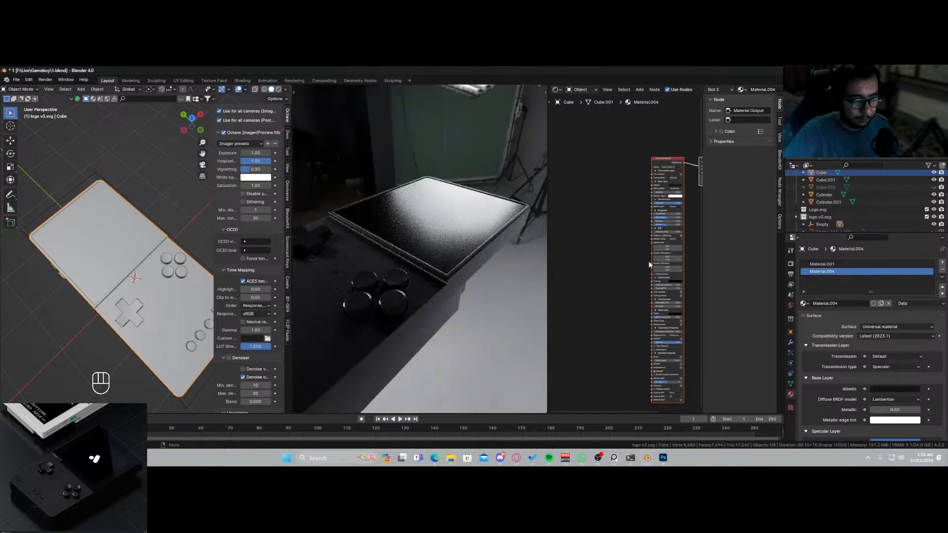
pyautogui.scroll(2, 650, 260)
pyautogui.moveTo(651, 262); pyautogui.dragTo(573, 284, button='middle')
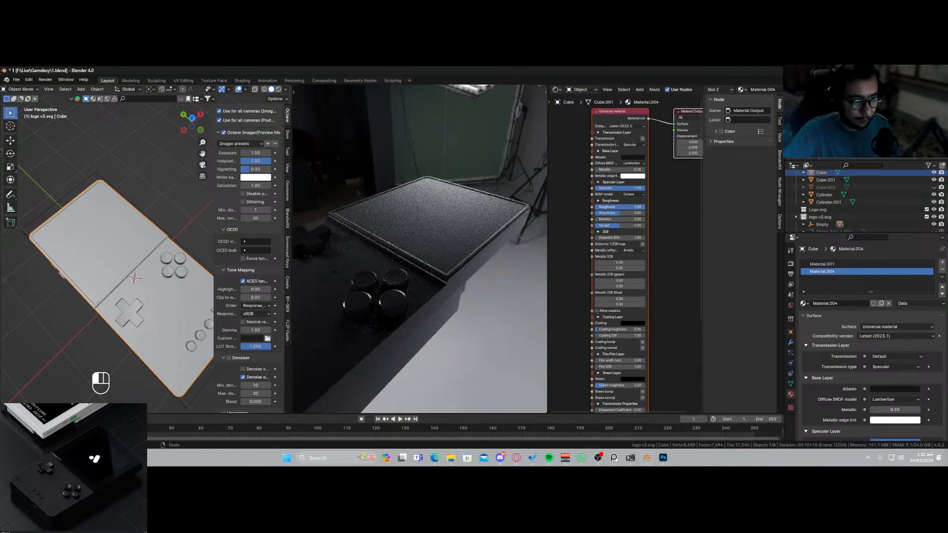
# Return the console body to Edit Mode and save the file while reviewing the screen material's geometry and transmission settings.
pyautogui.press('Tab')
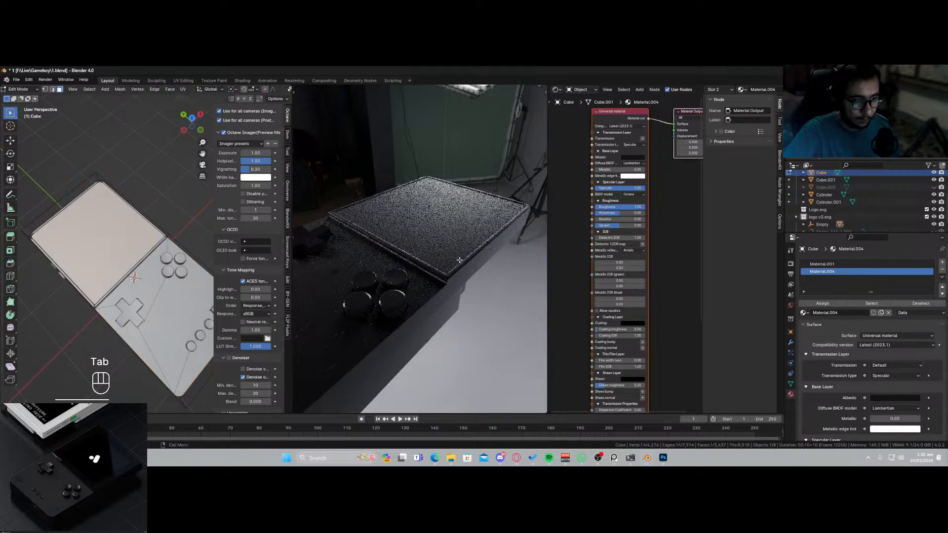
pyautogui.scroll(-2, 589, 299)
pyautogui.moveTo(594, 274); pyautogui.dragTo(602, 129, button='middle')
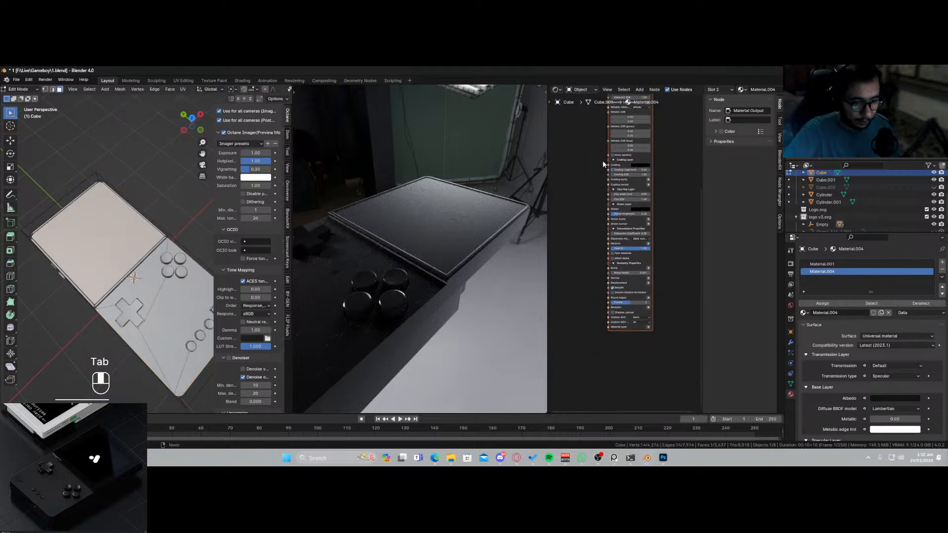
pyautogui.scroll(6, 584, 297)
pyautogui.moveTo(583, 296); pyautogui.dragTo(592, 223, button='middle')
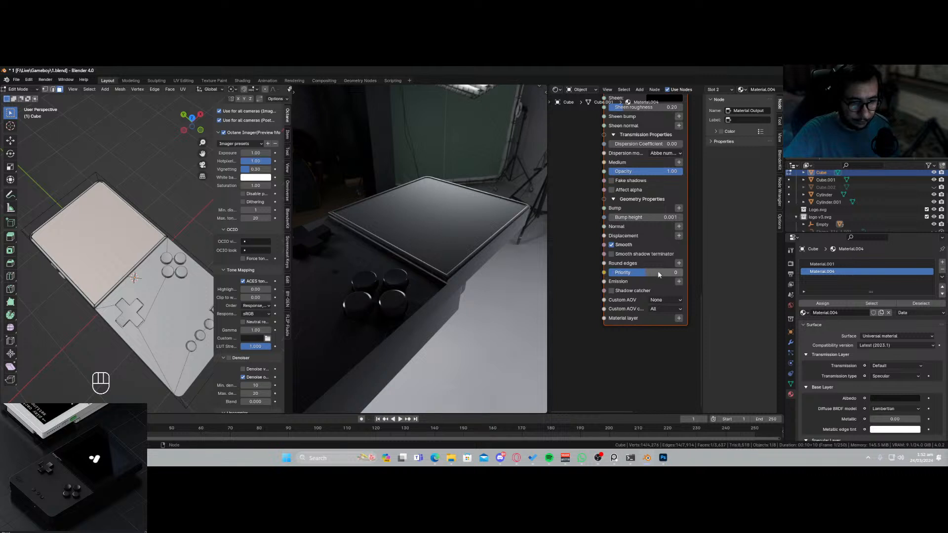
pyautogui.scroll(-1, 648, 233)
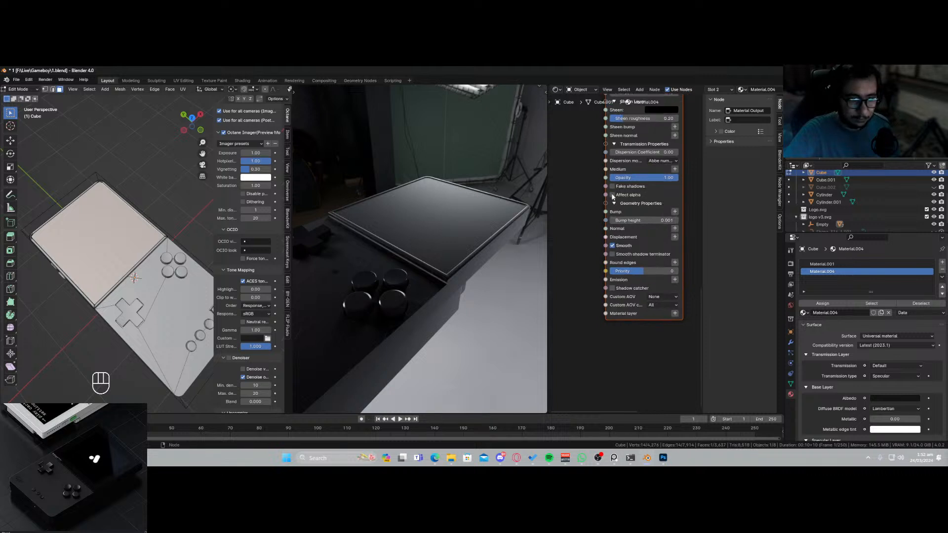
pyautogui.moveTo(634, 260); pyautogui.dragTo(597, 255, button='middle')
pyautogui.hotkey('ctrl', 's')
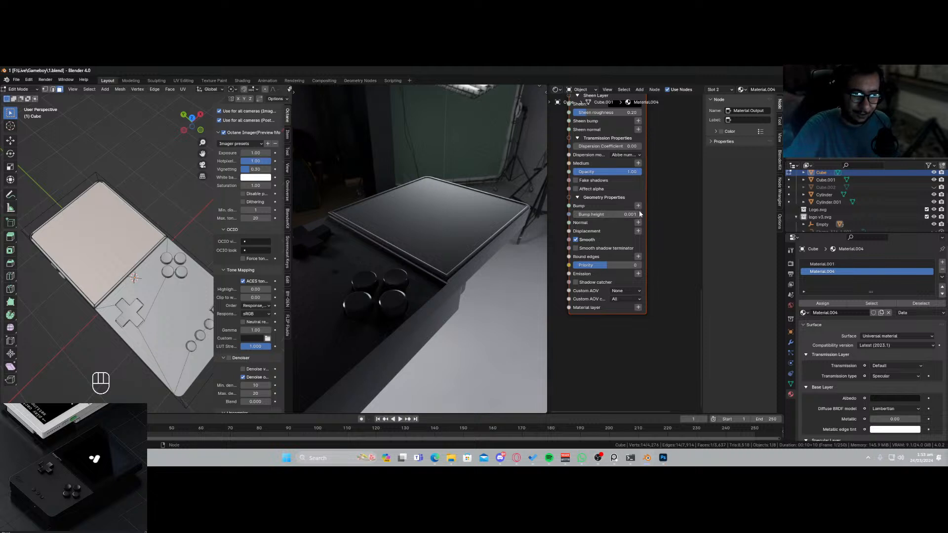
# Add an Octane emission node to the screen material's Emission input and place it beside the Universal material.
pyautogui.scroll(2, 642, 237)
pyautogui.moveTo(613, 256); pyautogui.dragTo(643, 318, button='middle')
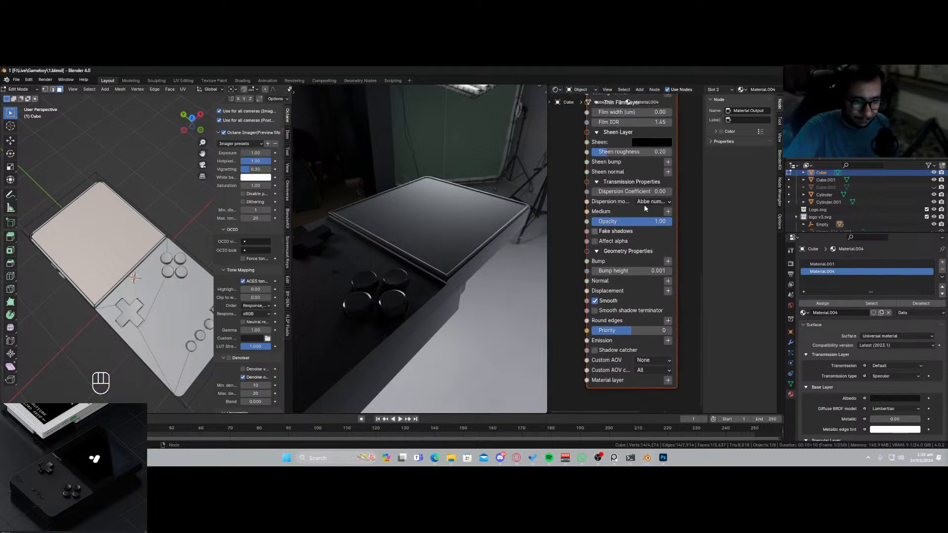
pyautogui.click(668, 340)
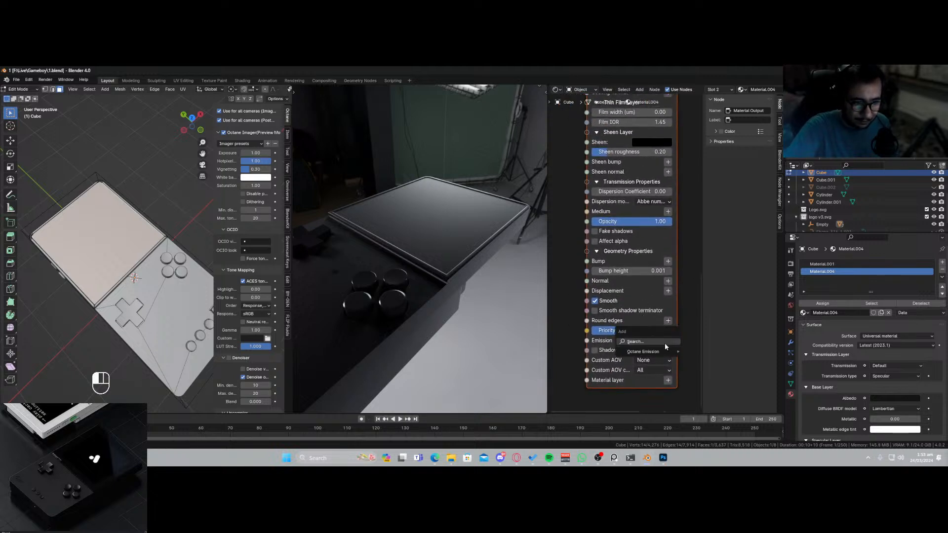
pyautogui.moveTo(666, 353)
pyautogui.click(711, 359)
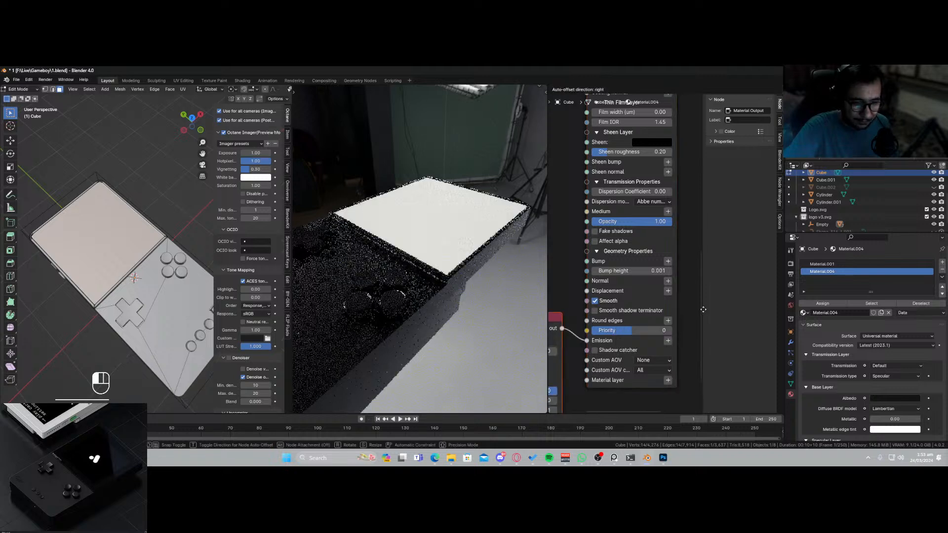
pyautogui.click(711, 212)
# Leave Edit Mode on the console body and save the file with the emissive screen.
pyautogui.moveTo(447, 250); pyautogui.dragTo(424, 261, button='middle')
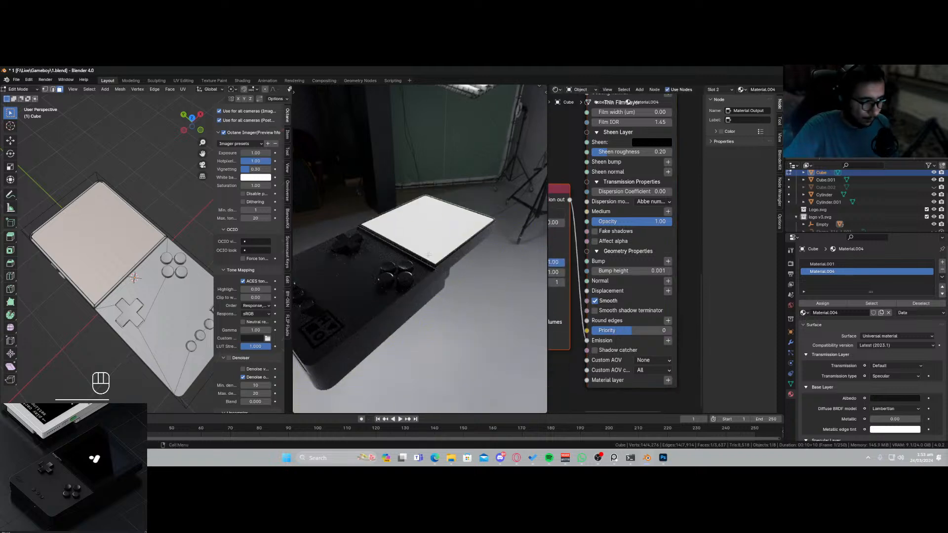
pyautogui.press('Tab')
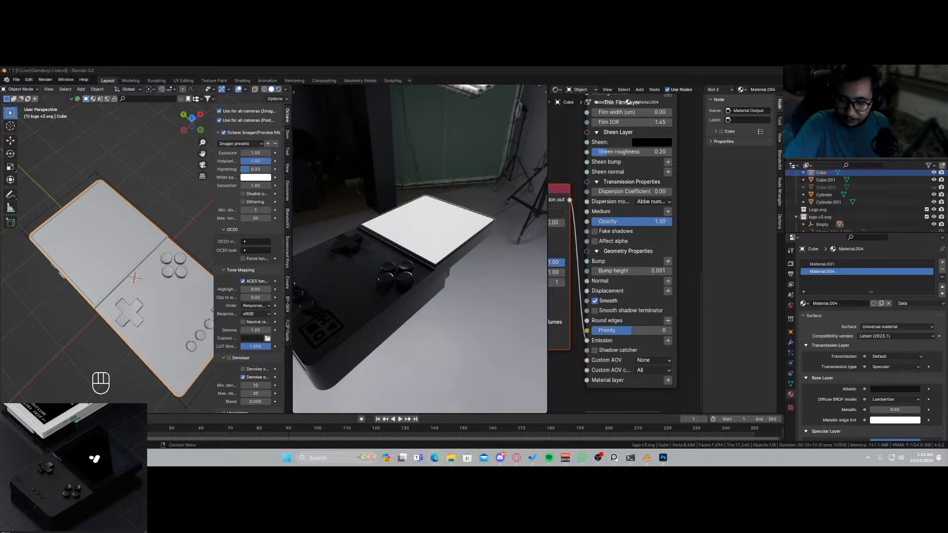
pyautogui.hotkey('ctrl', 's')
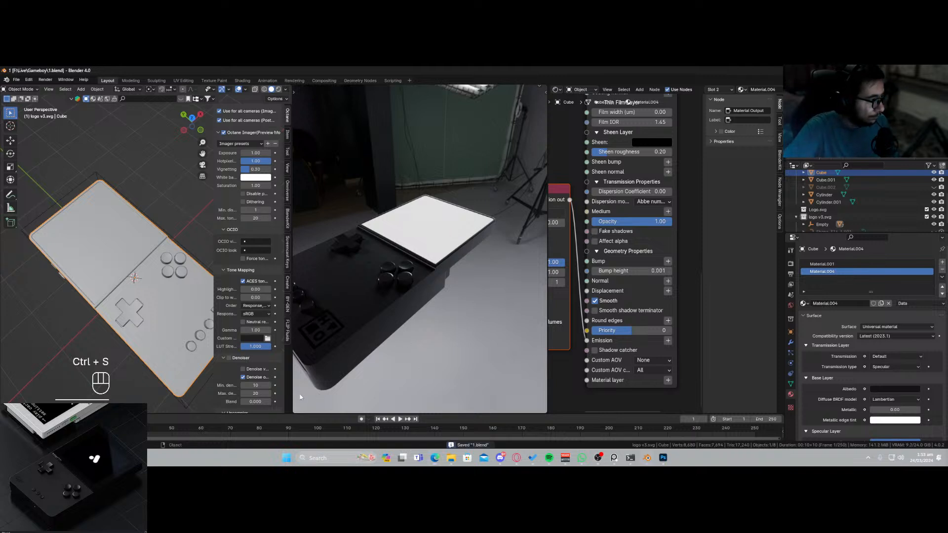
# Add an RGB image node to the screen material and connect its Texture out to the emission node's texture input.
pyautogui.scroll(-6, 599, 306)
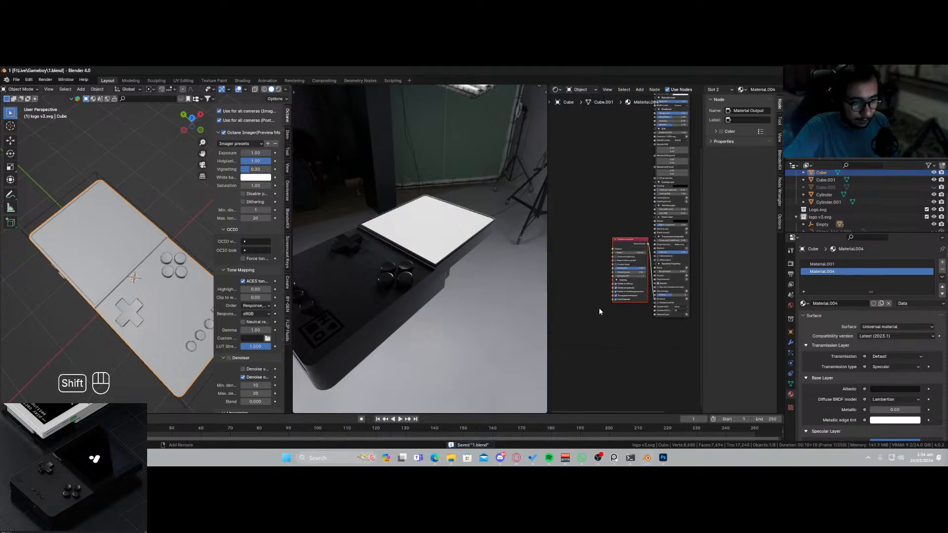
pyautogui.hotkey('shift', 'a')
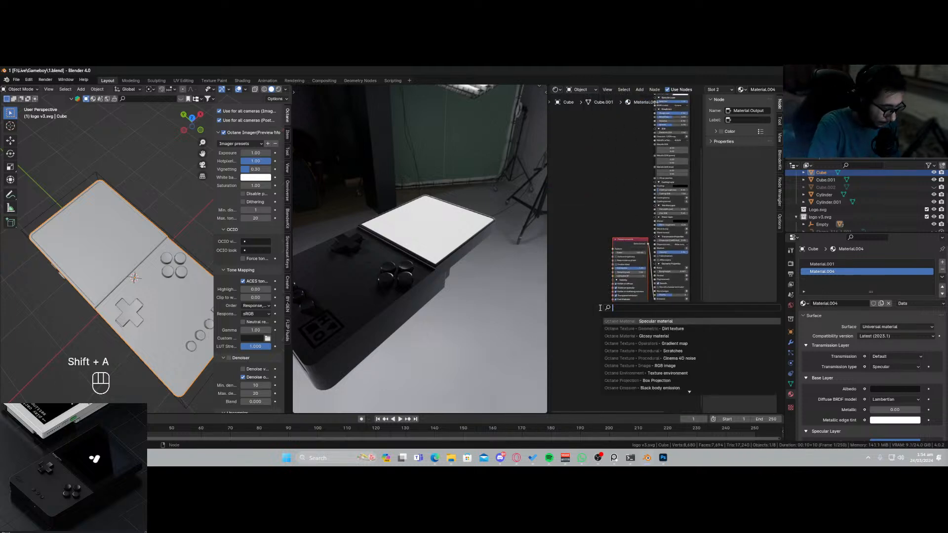
pyautogui.write('rgb')
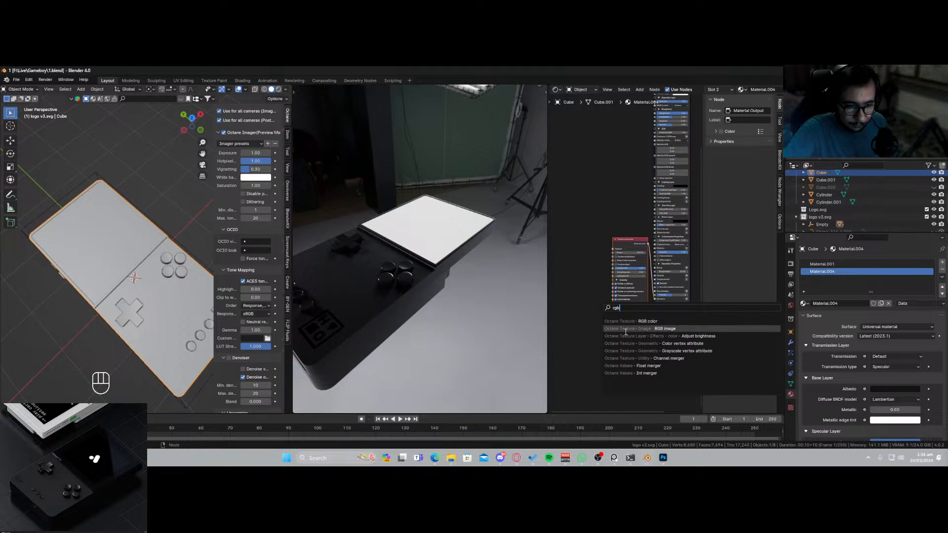
pyautogui.click(625, 329)
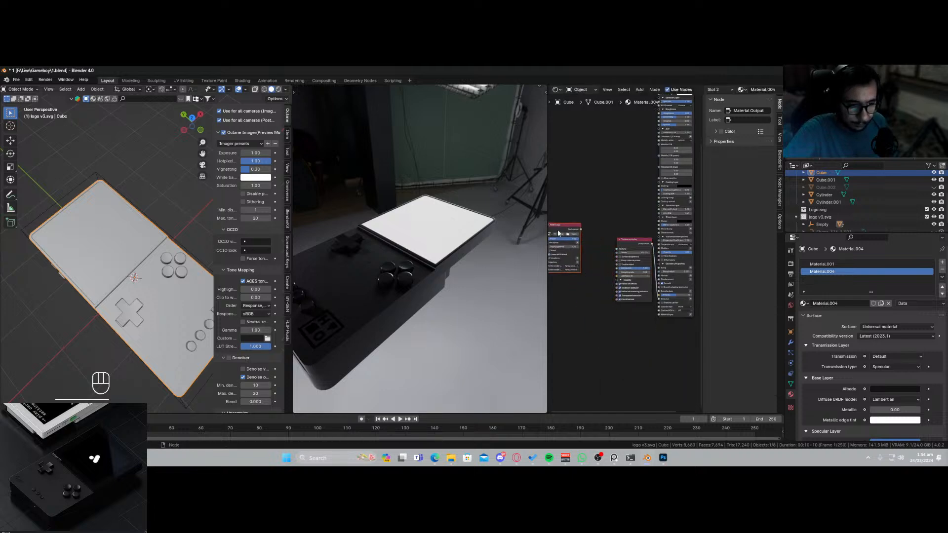
pyautogui.moveTo(583, 231); pyautogui.dragTo(617, 248)
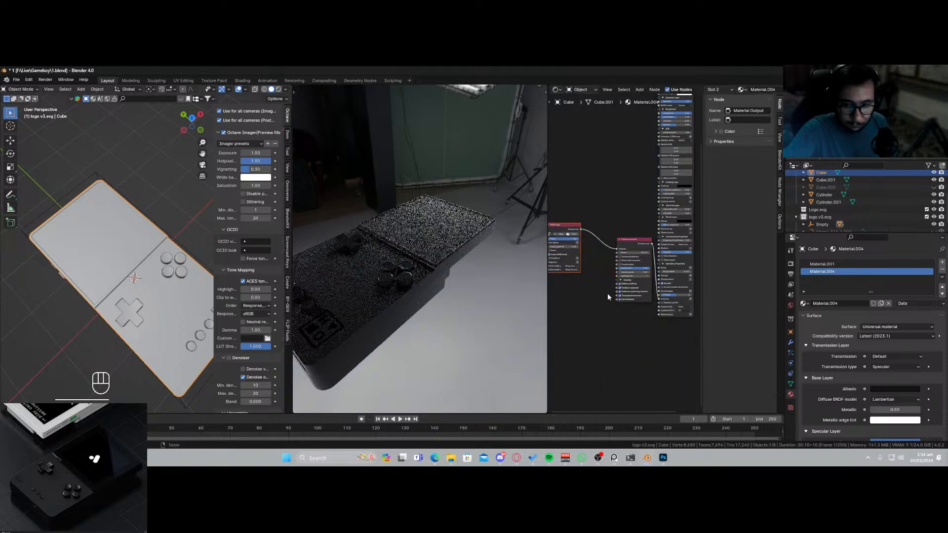
# Load R (9).jpeg from Downloads into the RGB image node and add a 3D transformation to its UV transform input.
pyautogui.moveTo(586, 297); pyautogui.dragTo(650, 313, button='middle')
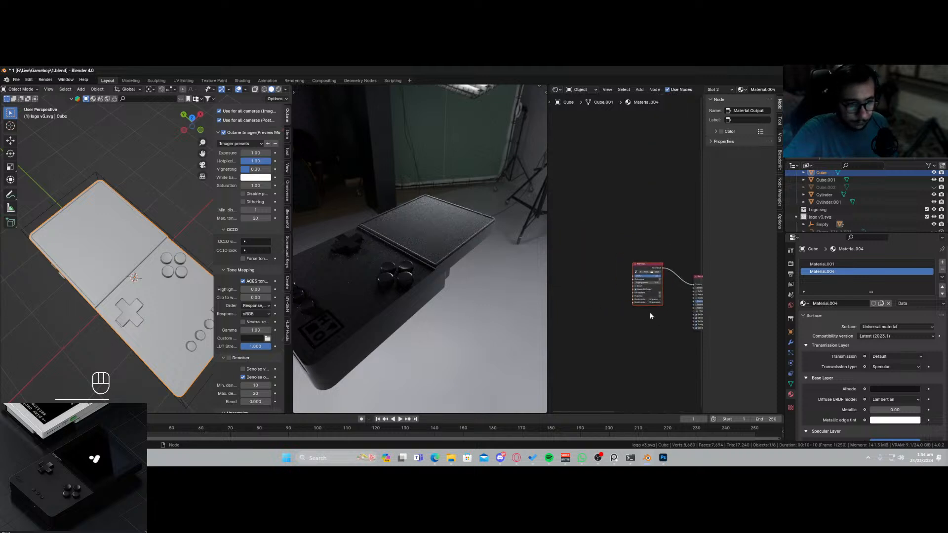
pyautogui.click(669, 280)
pyautogui.click(308, 230)
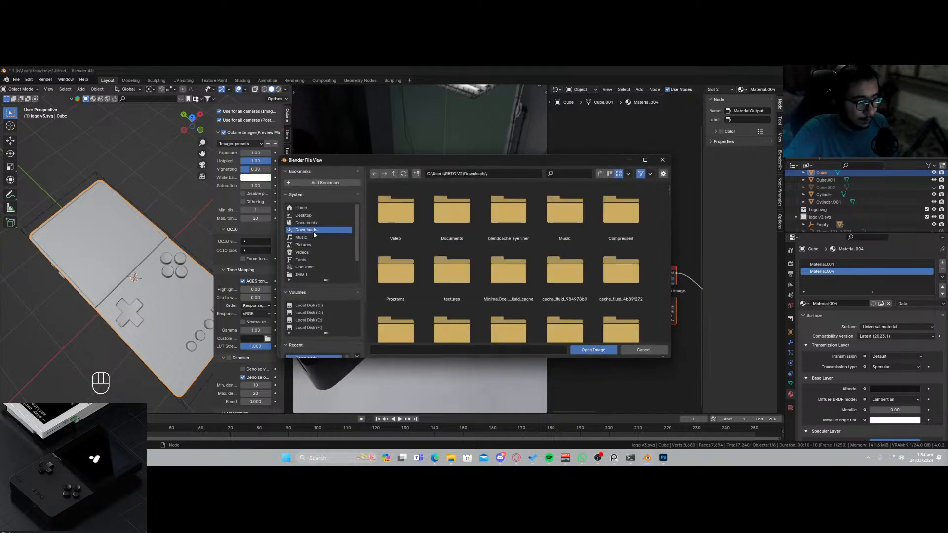
pyautogui.scroll(-8, 454, 253)
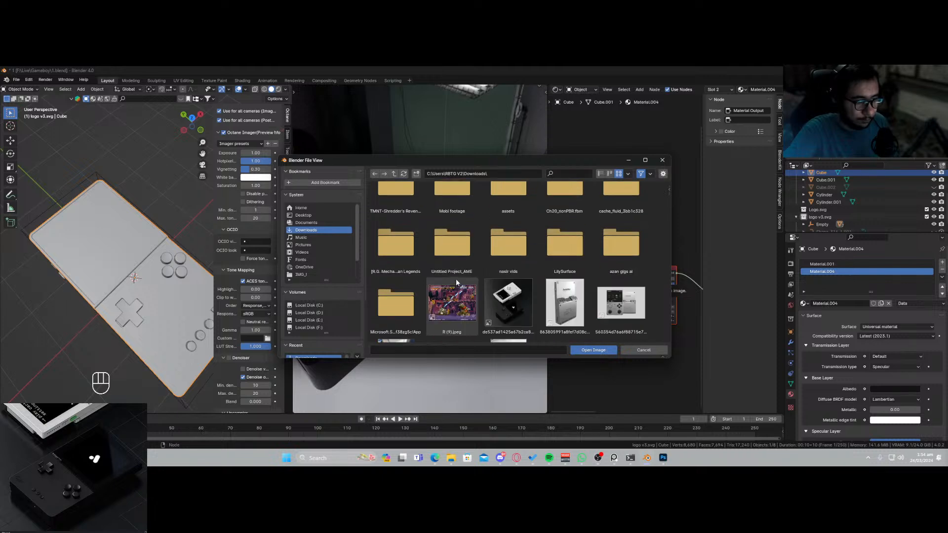
pyautogui.click(451, 300)
pyautogui.doubleClick(451, 300)
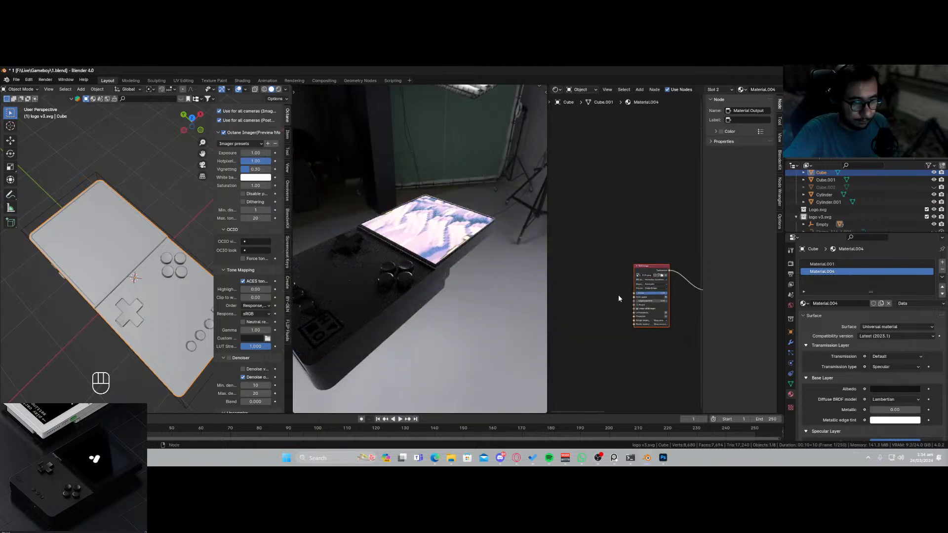
pyautogui.scroll(2, 624, 319)
pyautogui.click(672, 284)
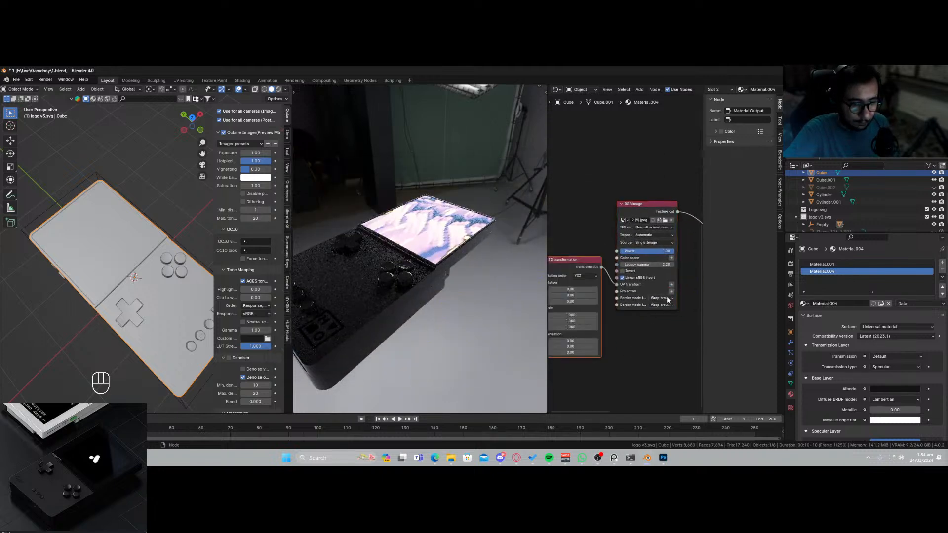
# Add a mesh UV projection to the RGB image node above the 3D transformation and try a transformation scale of 0.26, undoing it.
pyautogui.click(671, 291)
pyautogui.moveTo(594, 269); pyautogui.dragTo(593, 220)
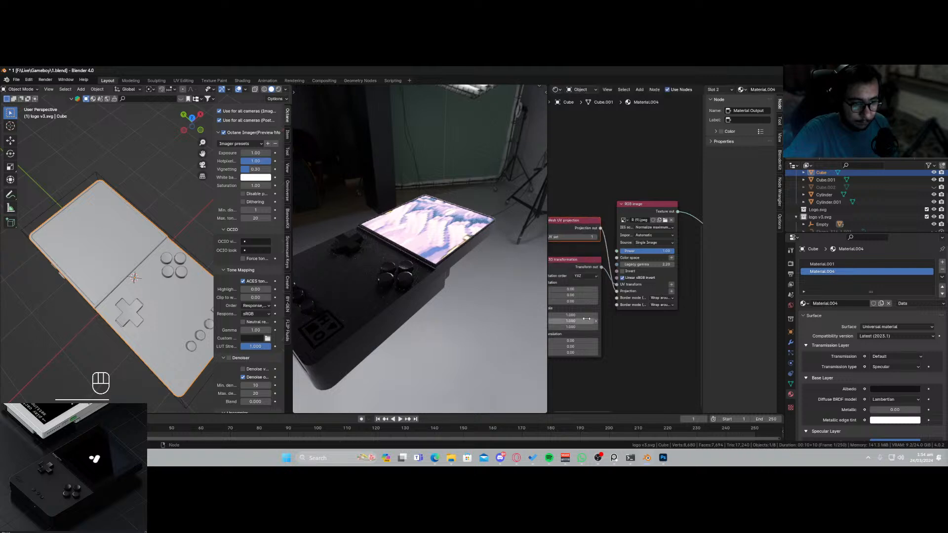
pyautogui.moveTo(572, 315); pyautogui.dragTo(564, 326)
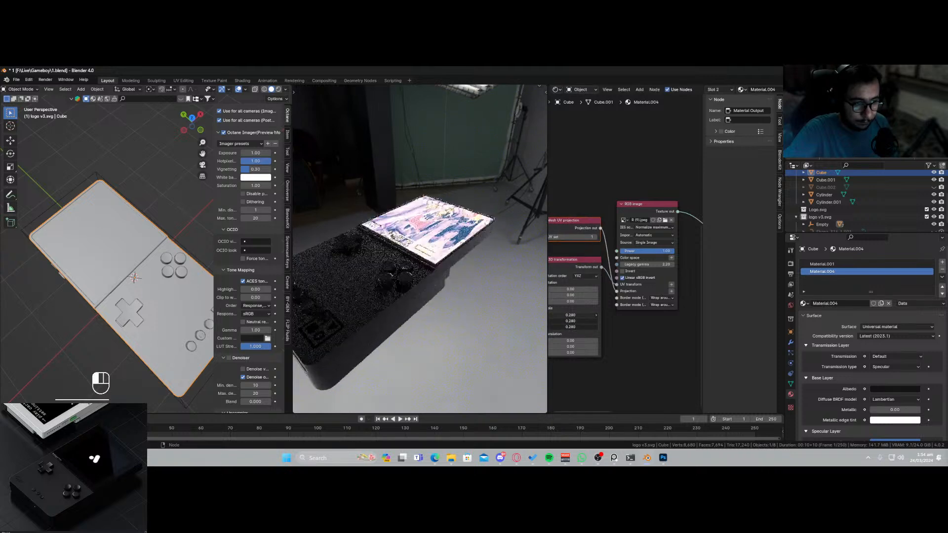
pyautogui.hotkey('ctrl', 'z')
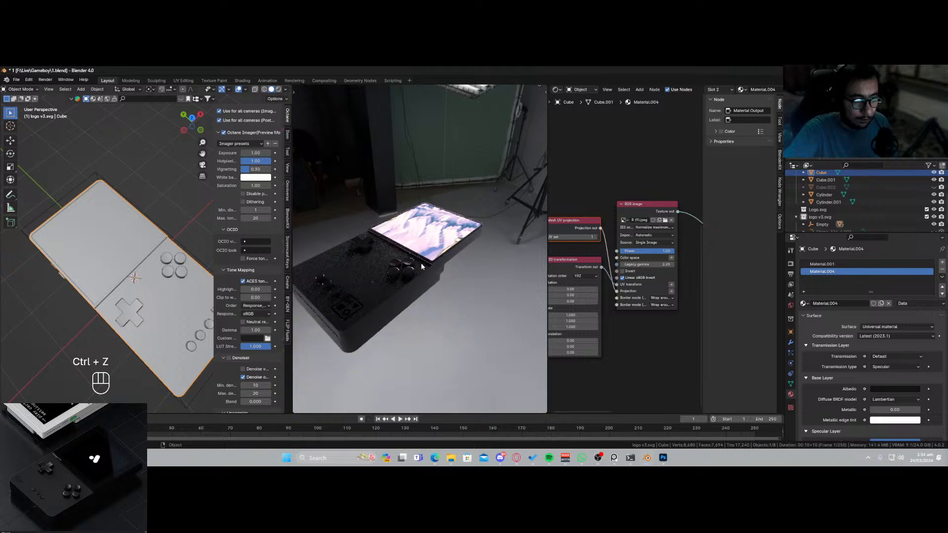
# View the console from the top in the render view and display R (9).jpeg in a UV Editor replacing the shader nodes.
pyautogui.press('KP_7')
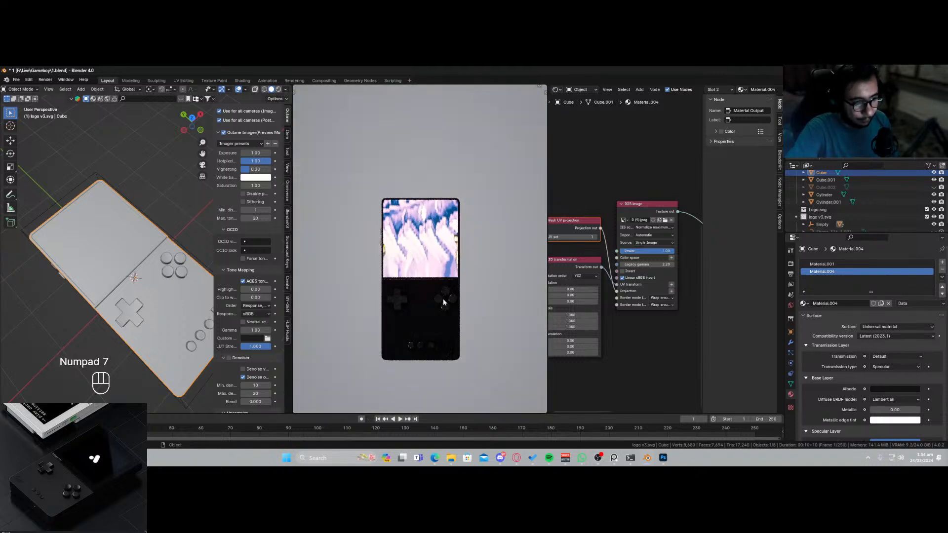
pyautogui.click(555, 89)
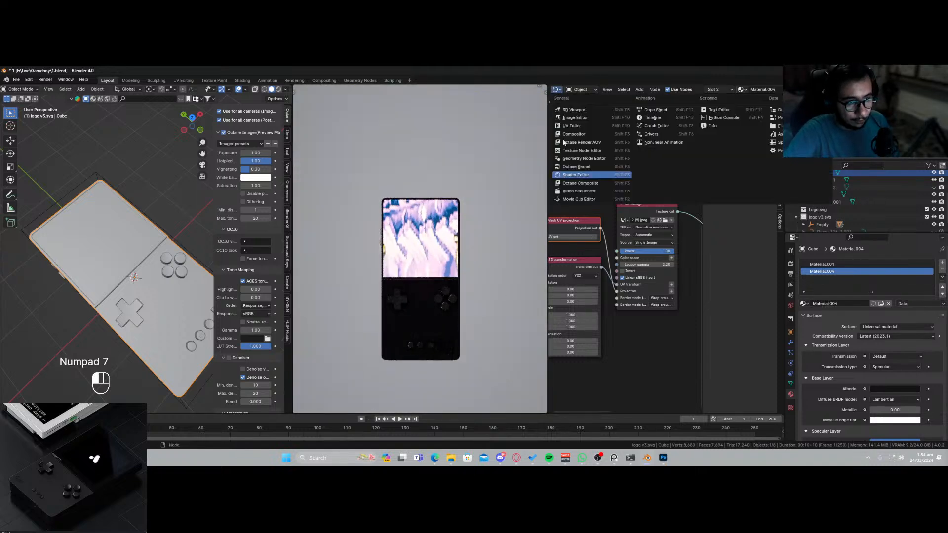
pyautogui.click(579, 128)
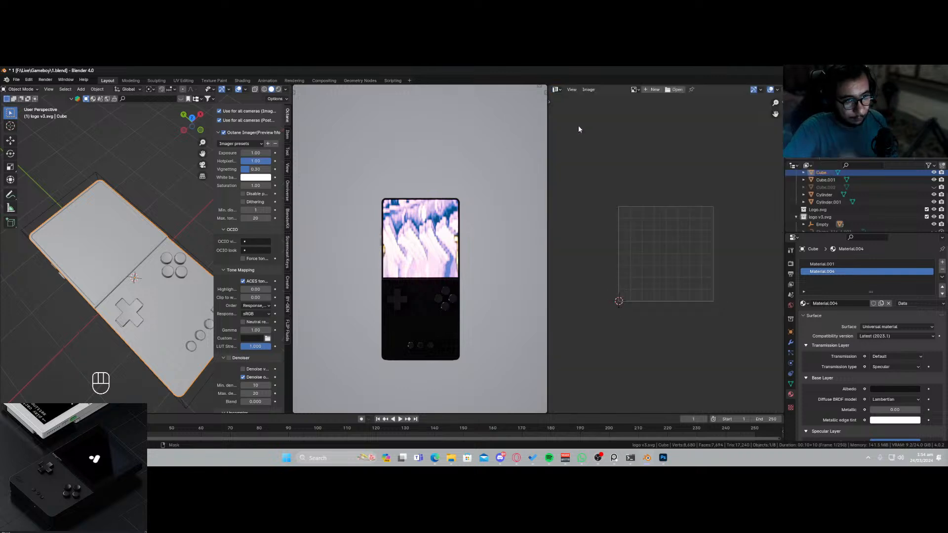
pyautogui.click(637, 90)
pyautogui.click(649, 102)
pyautogui.scroll(-3, 652, 209)
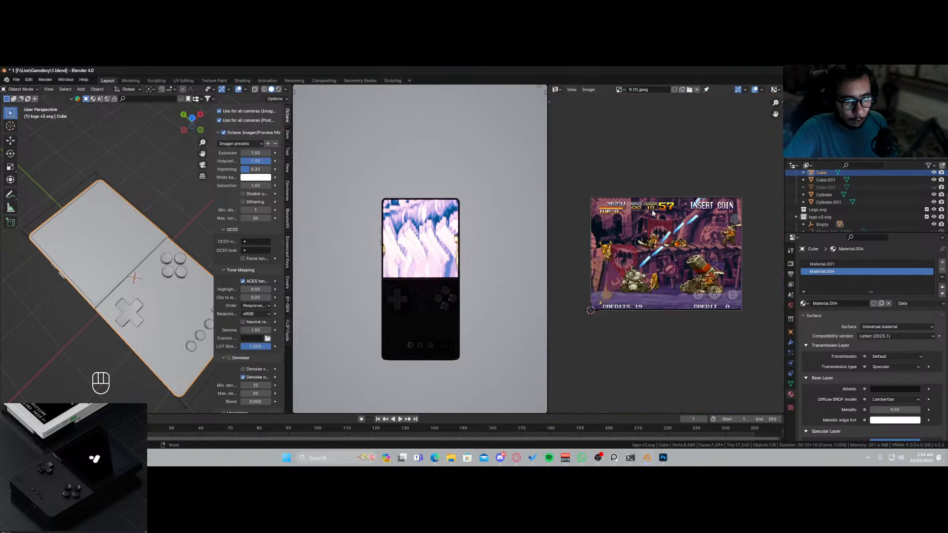
pyautogui.scroll(1, 652, 209)
# Project the console's screen face UVs from the top view in Edit Mode and enlarge the island to cover most of the game image.
pyautogui.press('Tab')
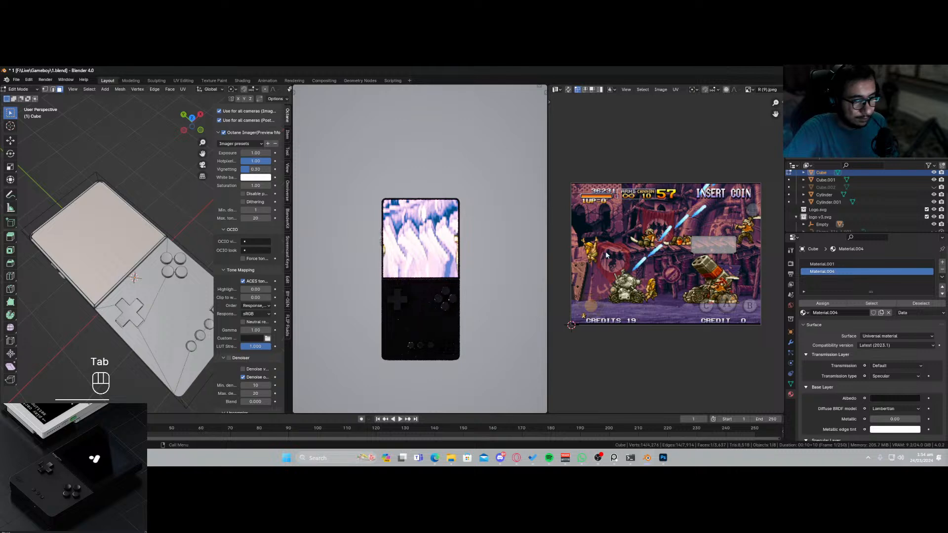
pyautogui.press('a')
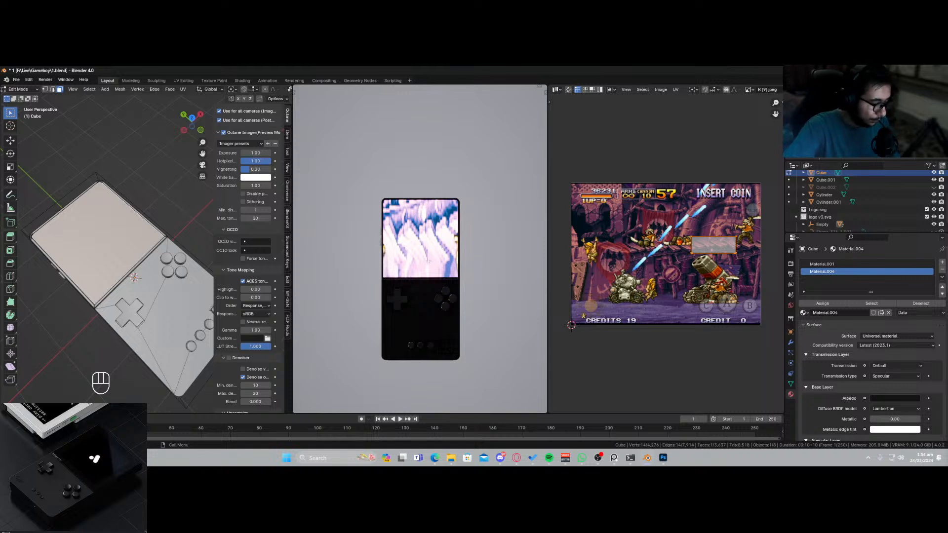
pyautogui.press('u')
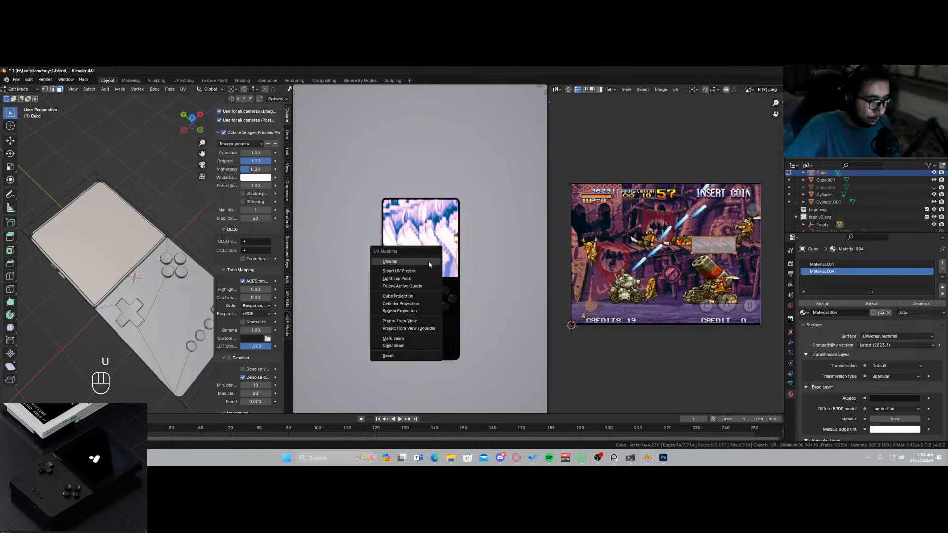
pyautogui.click(415, 322)
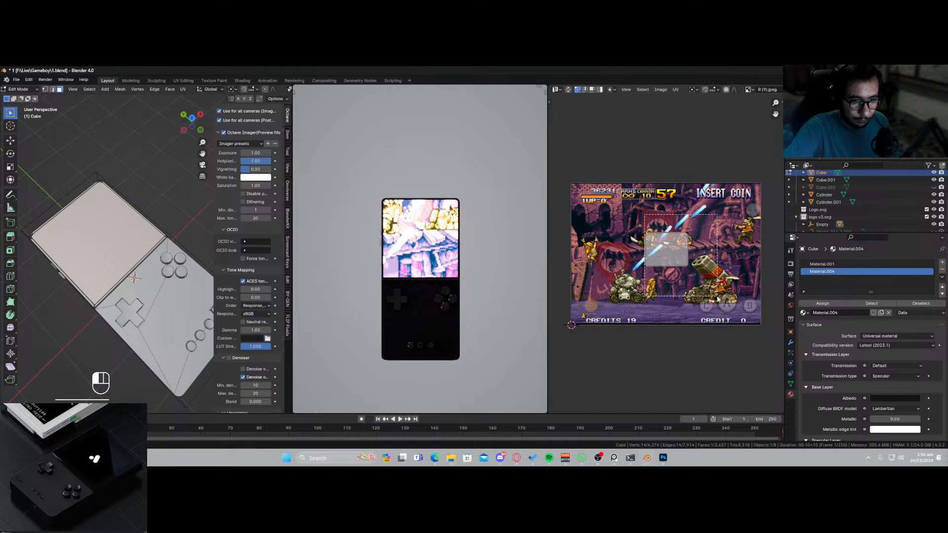
pyautogui.press('s')
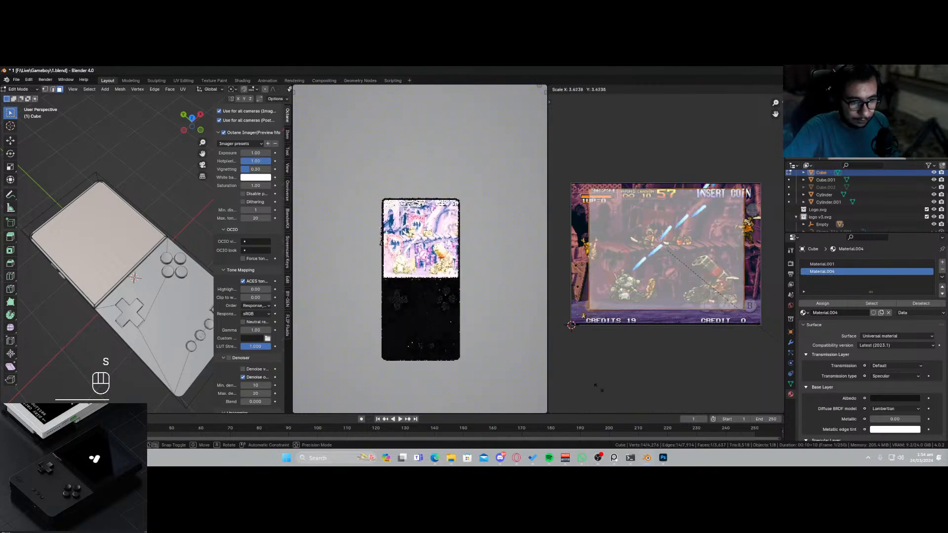
pyautogui.click(606, 393)
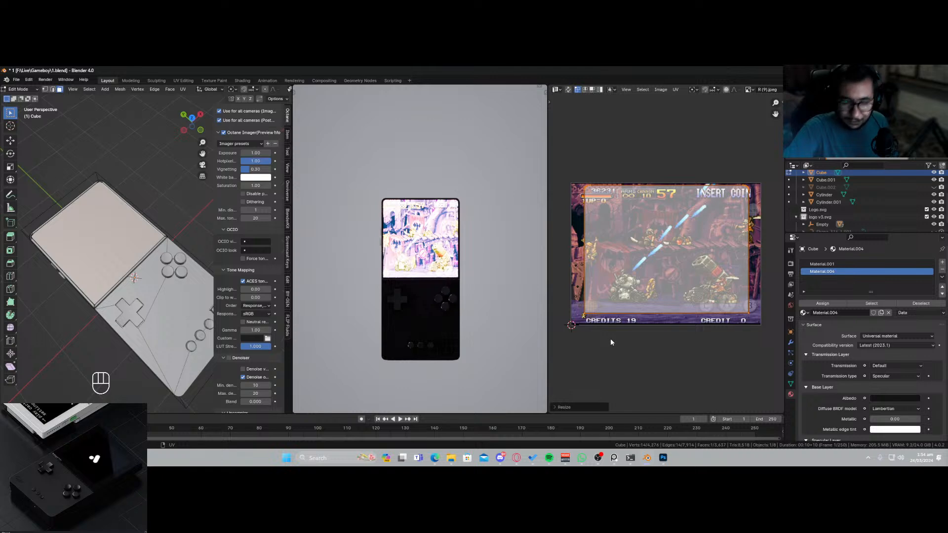
pyautogui.press('s')
pyautogui.press('x')
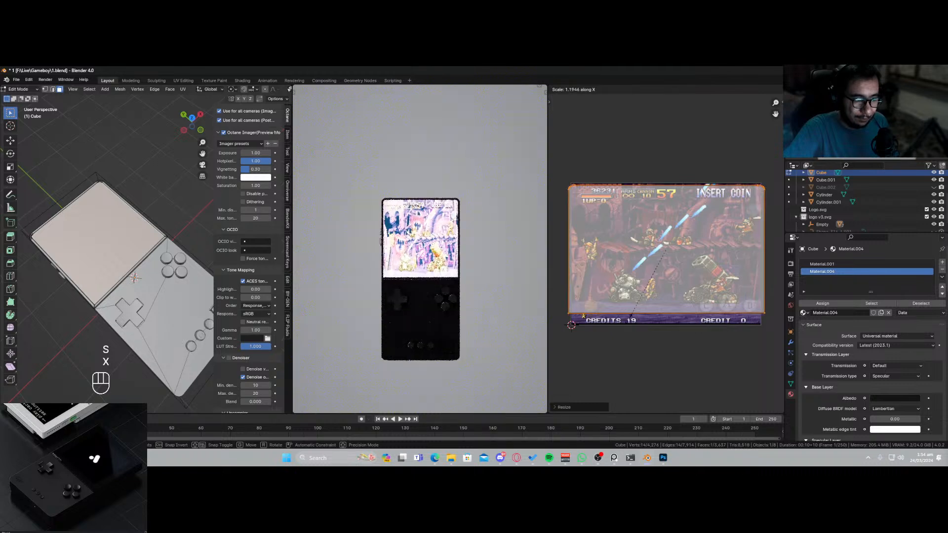
pyautogui.press('Escape')
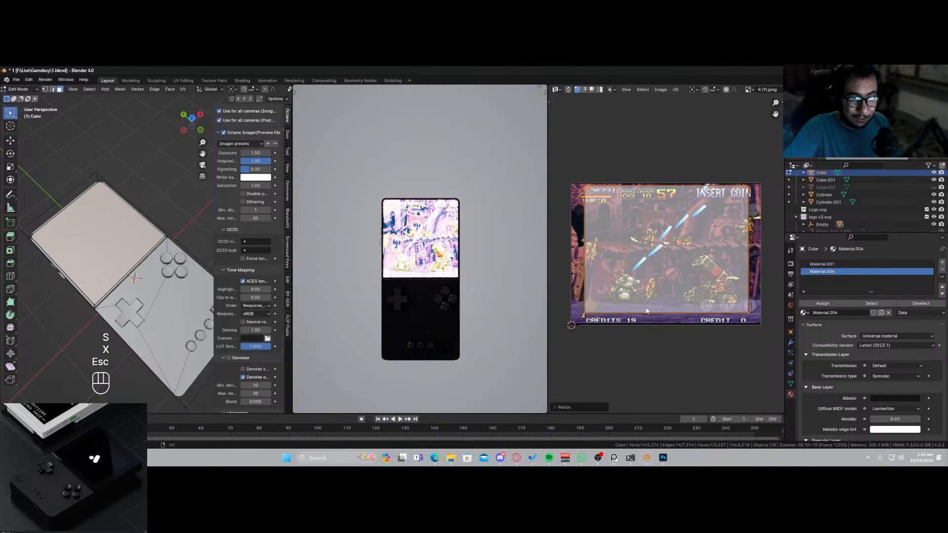
# Narrow the screen's UV island to about 0.76 along X, then scale it uniformly by about 1.15.
pyautogui.press('s')
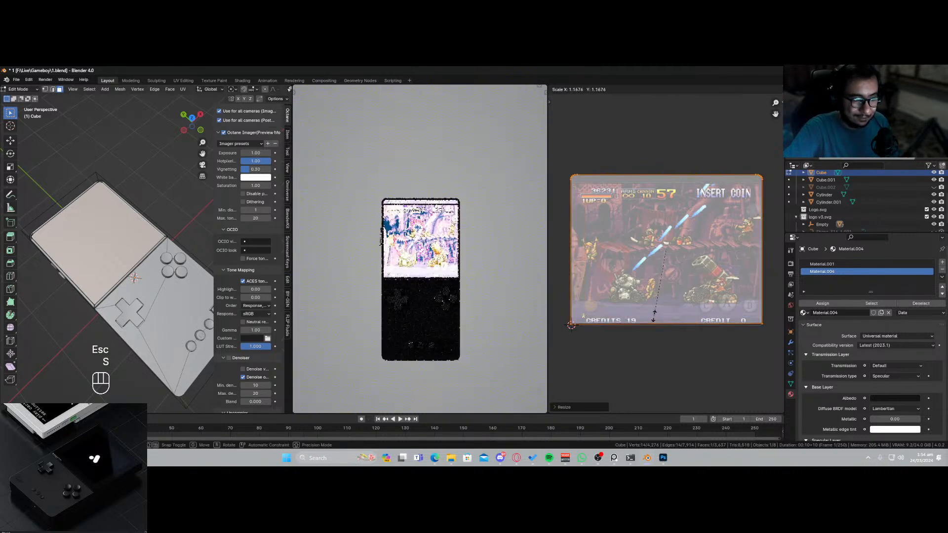
pyautogui.press('x')
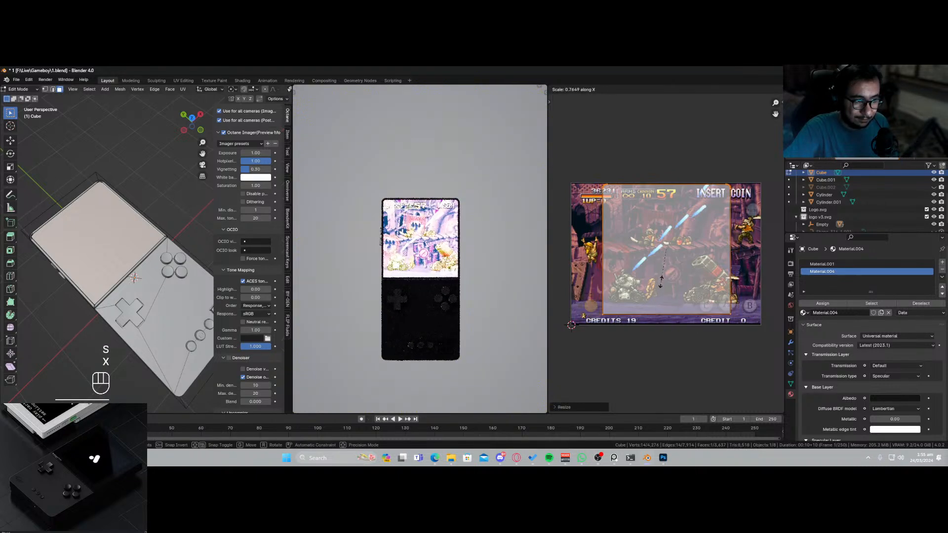
pyautogui.click(661, 281)
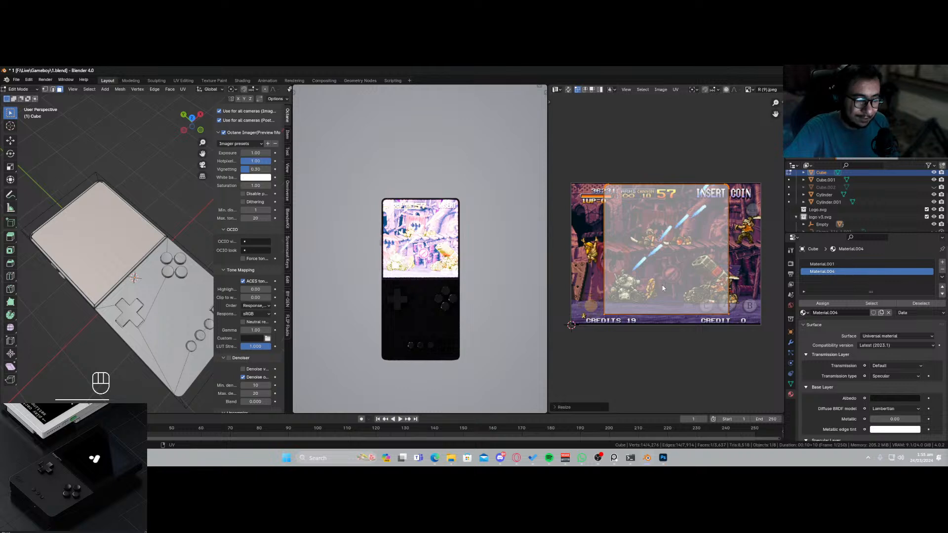
pyautogui.press('s')
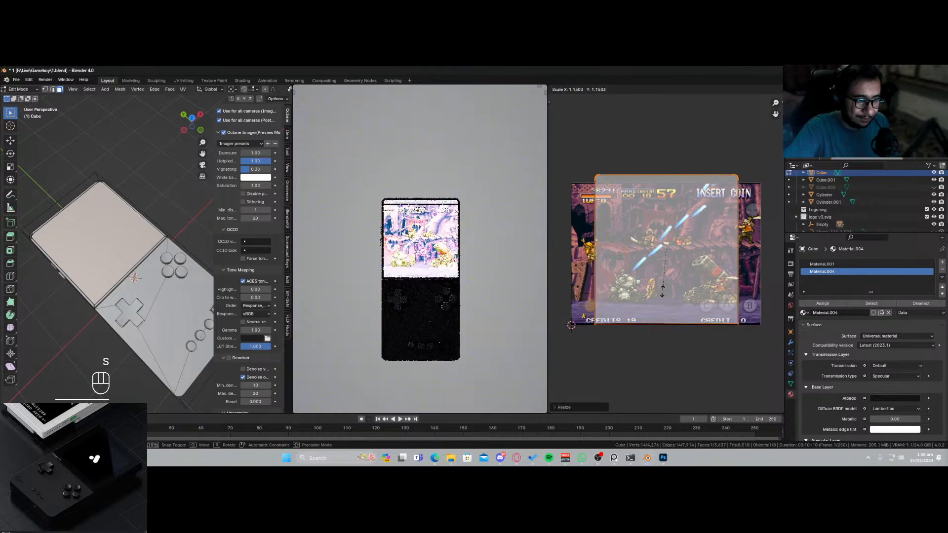
pyautogui.click(663, 292)
# Lower the screen's UV island by about 0.02 along Y over the game image.
pyautogui.press('g')
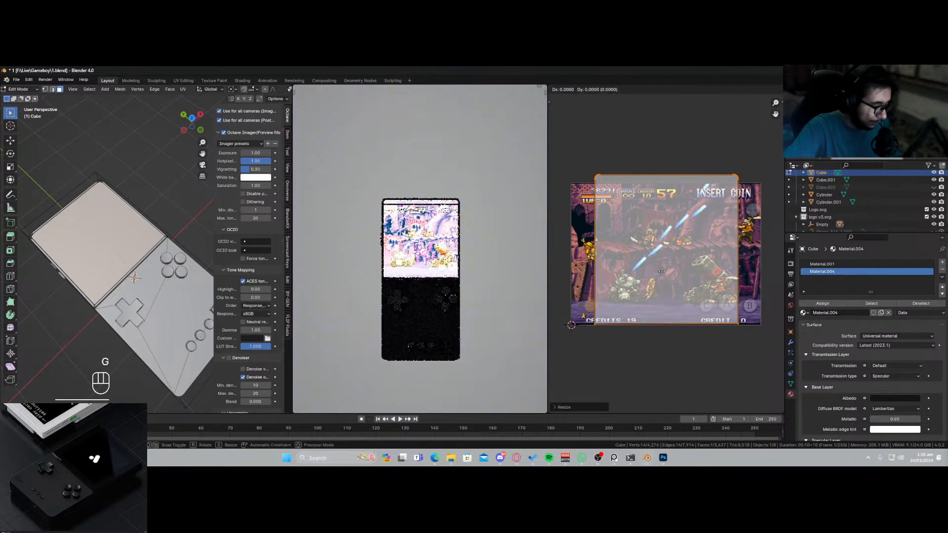
pyautogui.press('y')
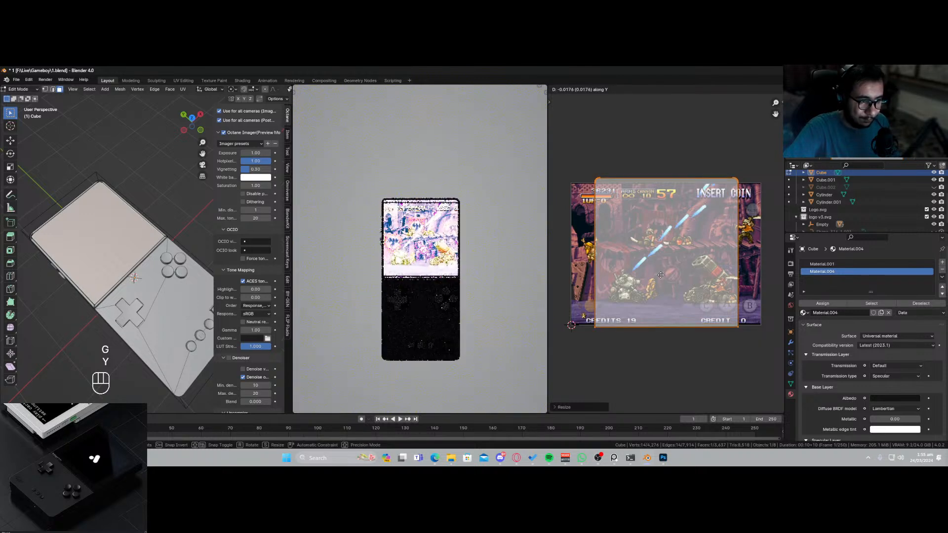
pyautogui.click(649, 289)
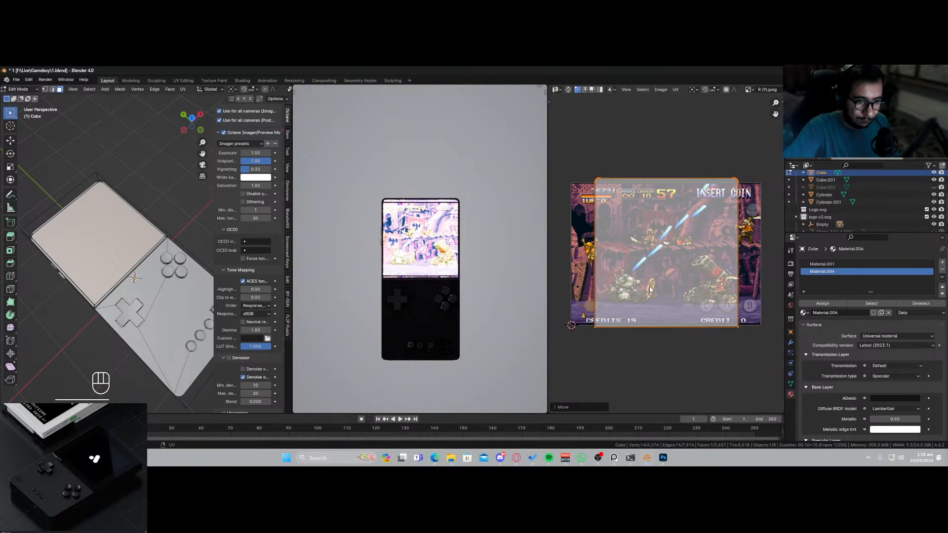
pyautogui.press('s')
pyautogui.press('x')
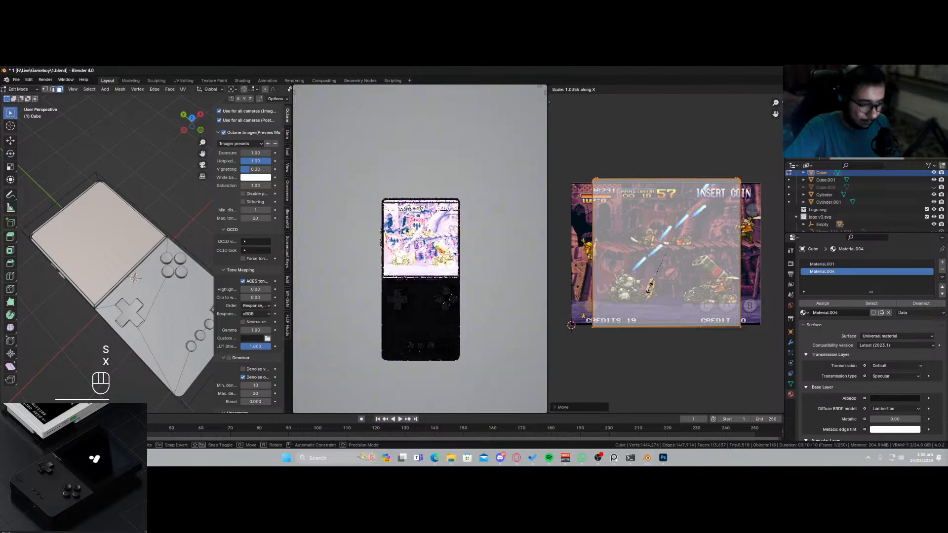
pyautogui.press('Escape')
# Leave Edit Mode on the console body and switch the UV Editor area back to the Shader Editor.
pyautogui.press('Tab')
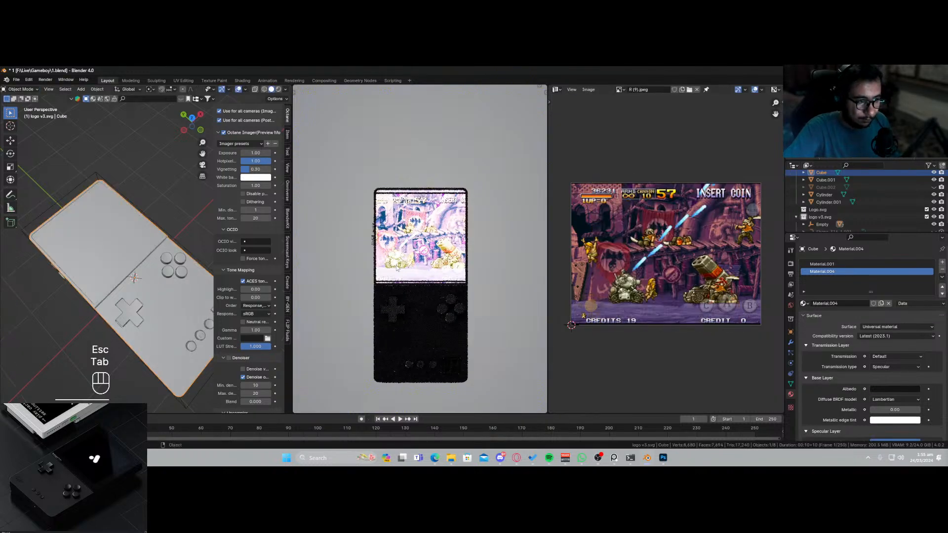
pyautogui.scroll(2, 410, 281)
pyautogui.moveTo(422, 290); pyautogui.dragTo(385, 249, button='middle')
pyautogui.click(557, 89)
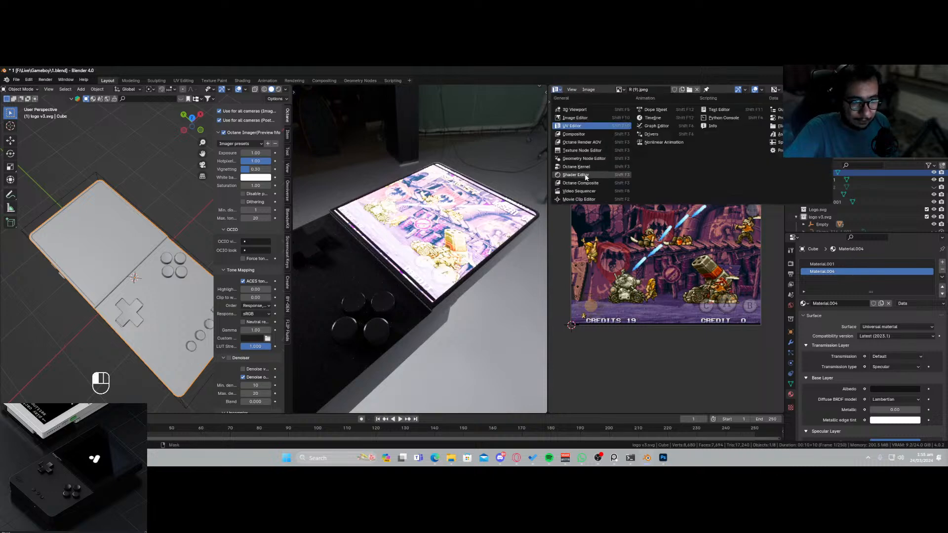
pyautogui.click(587, 173)
# Set the screen material's texture emission power to 1 and check the render from another angle.
pyautogui.moveTo(669, 290); pyautogui.dragTo(579, 301, button='middle')
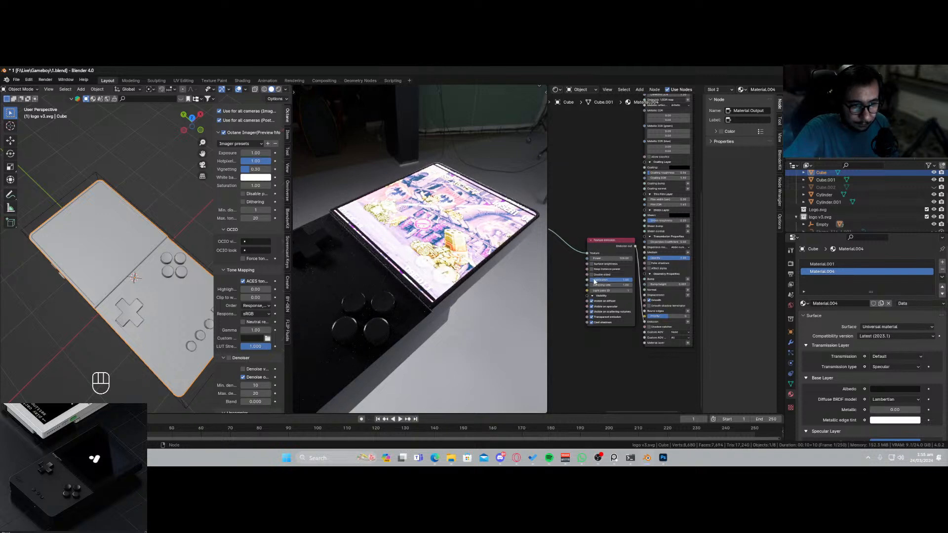
pyautogui.click(611, 258)
pyautogui.write('1')
pyautogui.press('Return')
pyautogui.moveTo(419, 276); pyautogui.dragTo(442, 275, button='middle')
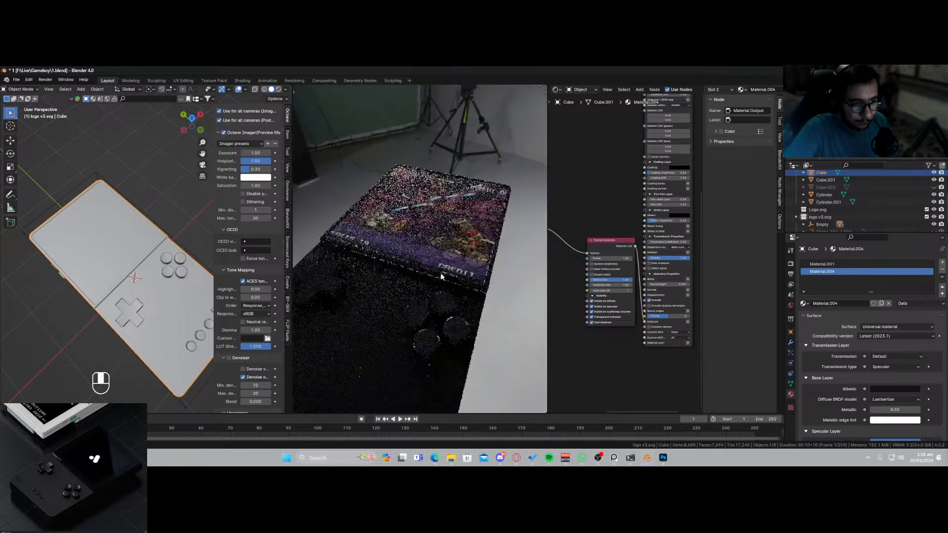
# Set the screen material's texture emission power to 5.
pyautogui.click(608, 258)
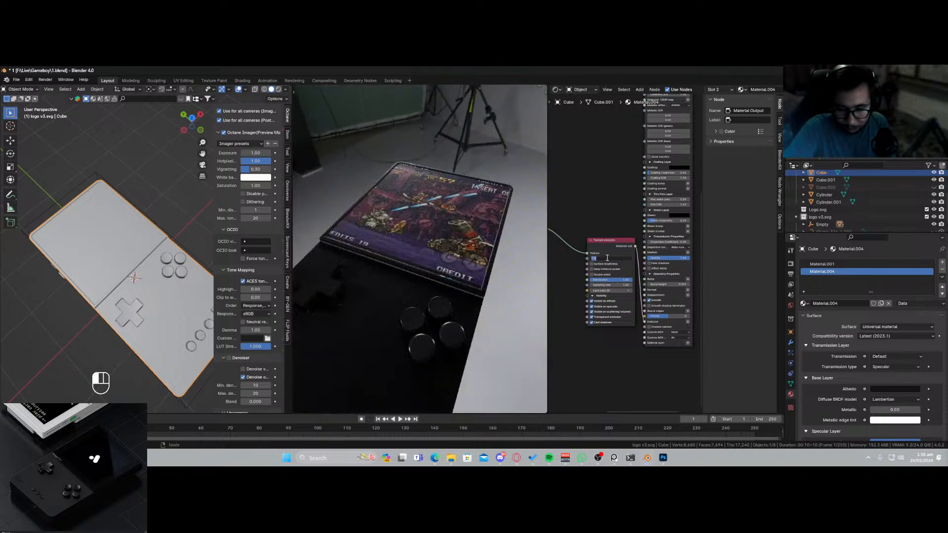
pyautogui.write('5')
pyautogui.press('Return')
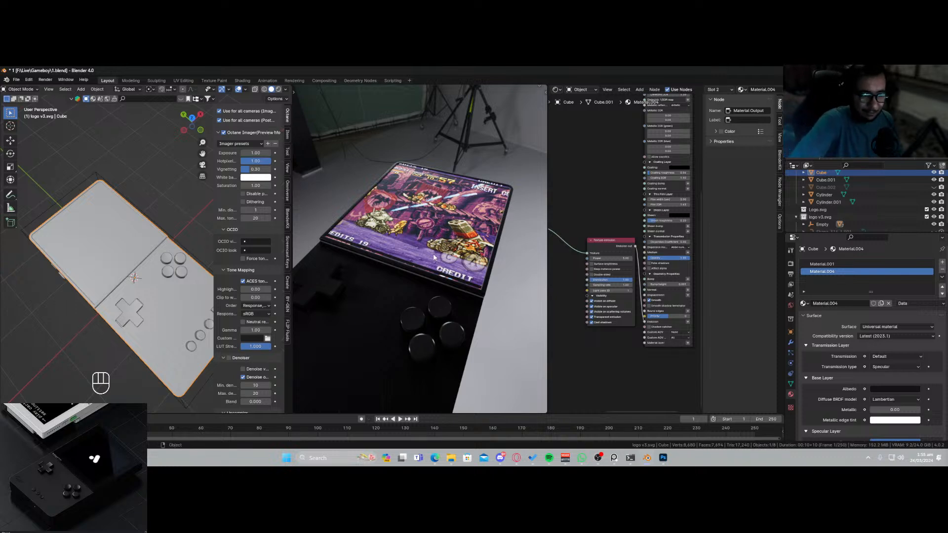
# Unhide the glass panel over the console's screen.
pyautogui.scroll(-2, 416, 287)
pyautogui.moveTo(417, 283); pyautogui.dragTo(397, 289, button='middle')
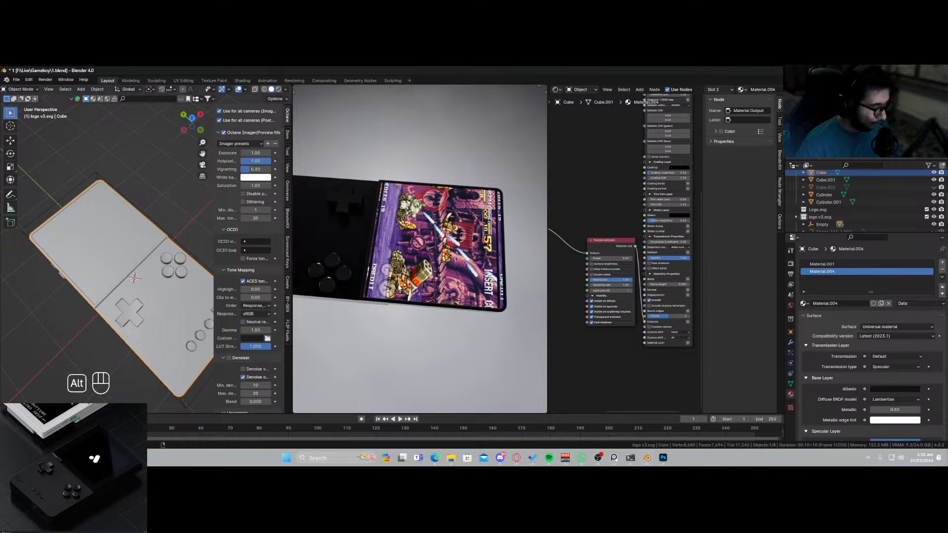
pyautogui.hotkey('alt', 'h')
pyautogui.moveTo(425, 277)
pyautogui.mouseDown(button='middle')
pyautogui.moveTo(448, 240)
pyautogui.moveTo(408, 279)
pyautogui.mouseUp(button='middle')
# Delete the stray logo shape floating above the middle one of the three small buttons and save the file.
pyautogui.moveTo(375, 313); pyautogui.dragTo(395, 304, button='middle')
pyautogui.scroll(4, 396, 303)
pyautogui.click(355, 305)
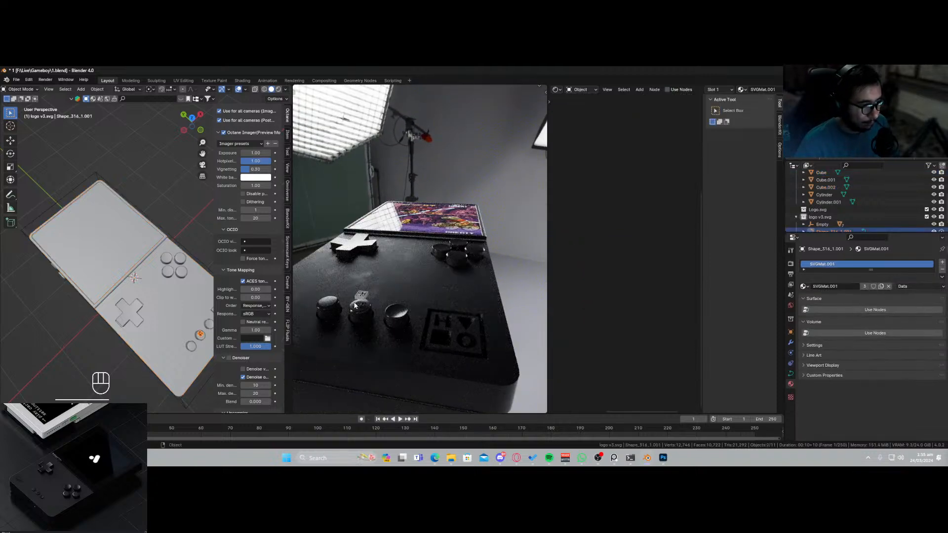
pyautogui.press('x')
pyautogui.click(203, 347)
pyautogui.hotkey('ctrl', 's')
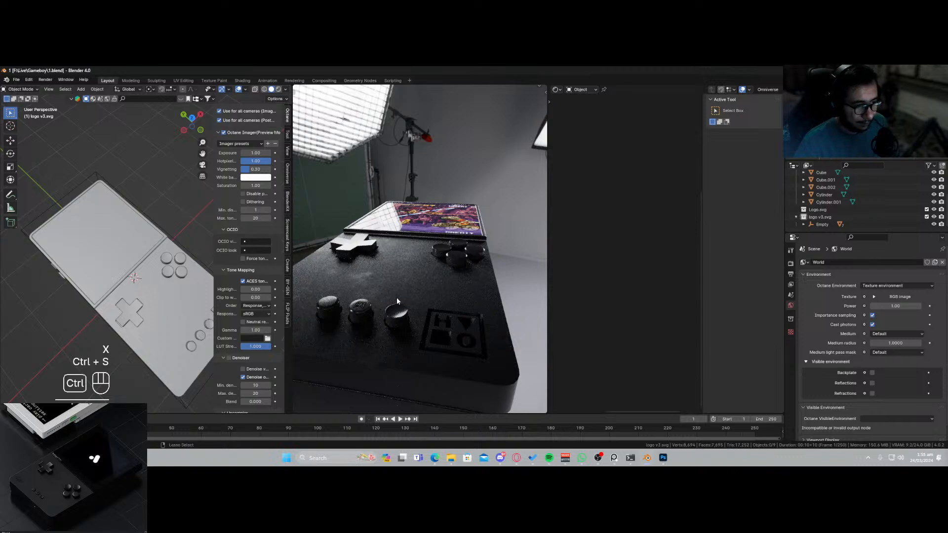
# Add a mesh plane to the scene at the 3D cursor on the console.
pyautogui.scroll(-3, 411, 295)
pyautogui.moveTo(412, 289); pyautogui.dragTo(360, 283, button='middle')
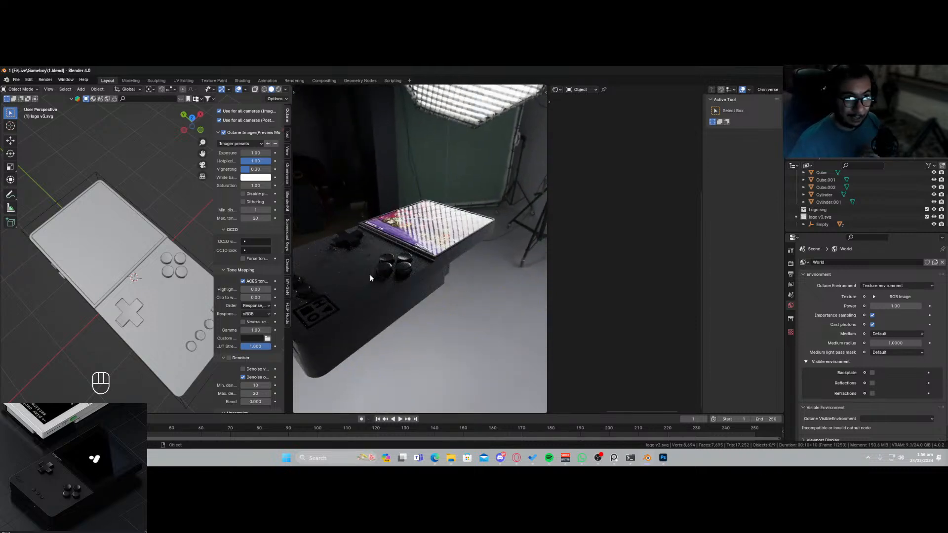
pyautogui.moveTo(377, 285); pyautogui.dragTo(357, 290, button='middle')
pyautogui.moveTo(205, 321); pyautogui.dragTo(163, 310, button='middle')
pyautogui.hotkey('shift', 'a')
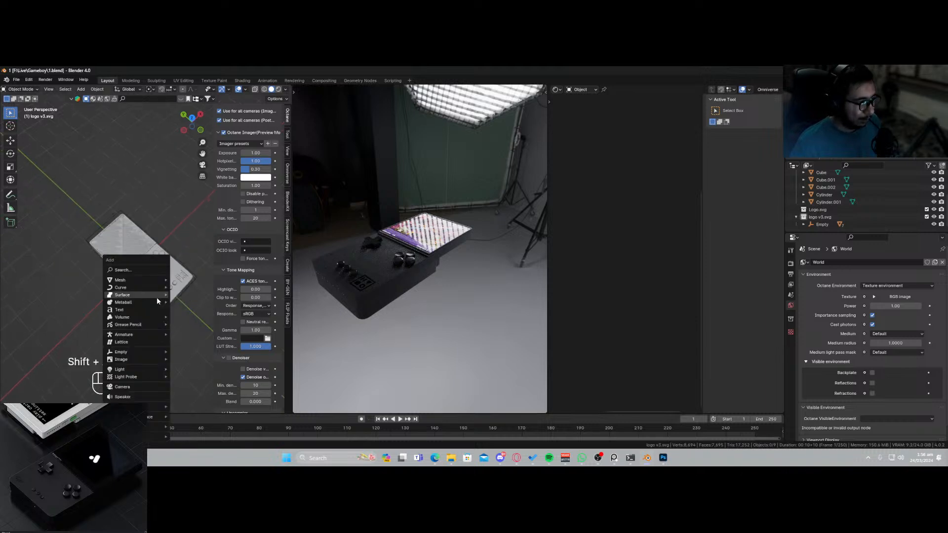
pyautogui.click(190, 114)
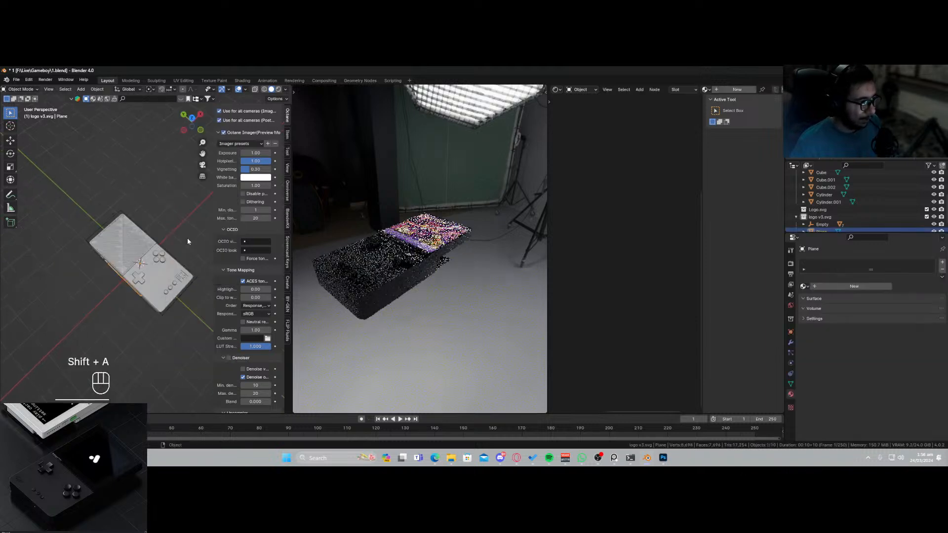
# Delete the newly added plane from the scene and save the file.
pyautogui.press('x')
pyautogui.click(181, 252)
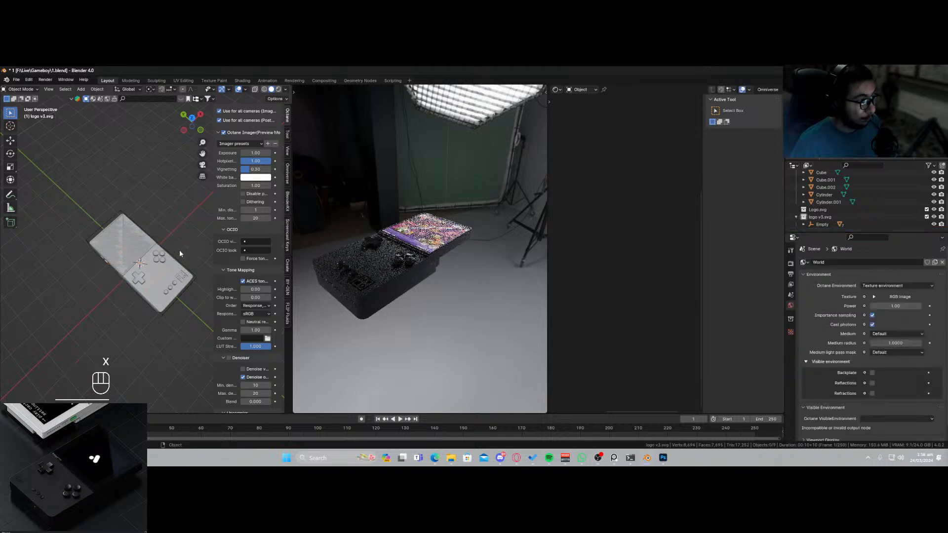
pyautogui.press('ctrl')
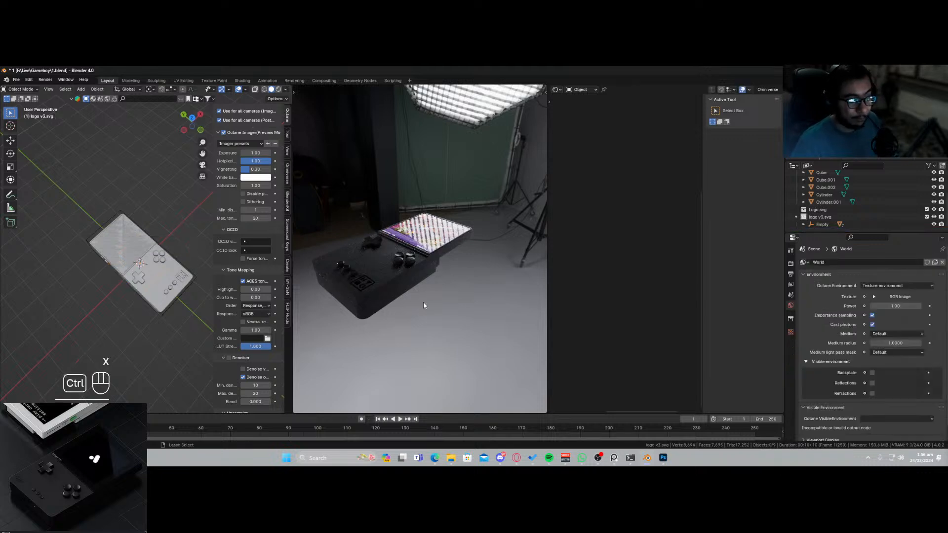
pyautogui.hotkey('ctrl', 's')
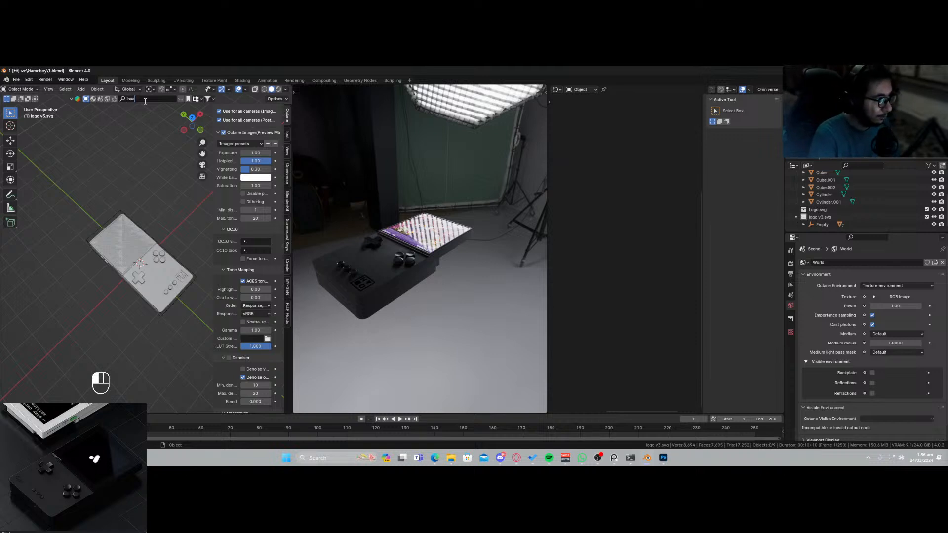
# Leave the asset search and quit Photoshop, closing its open document 3.psd.
pyautogui.press('BackSpace')
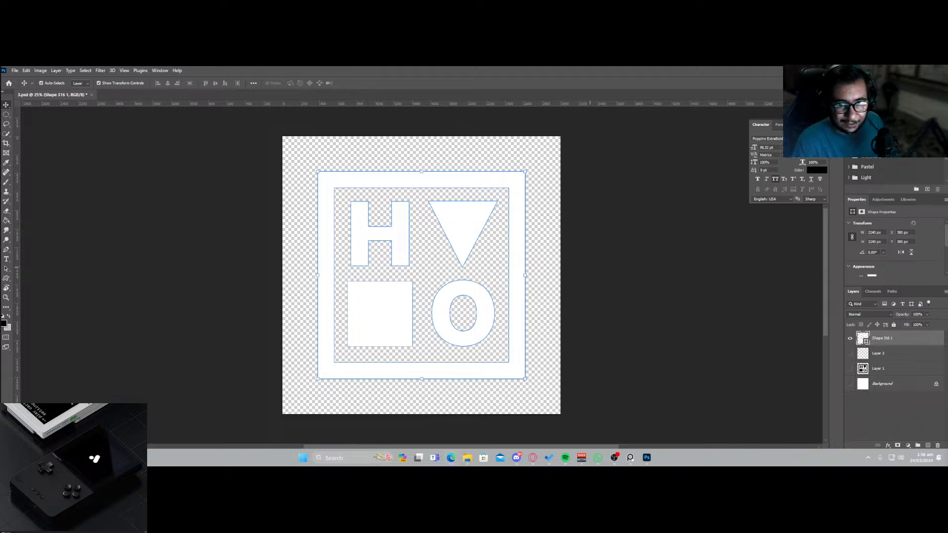
pyautogui.hotkey('ctrl', 'q')
pyautogui.click(479, 211)
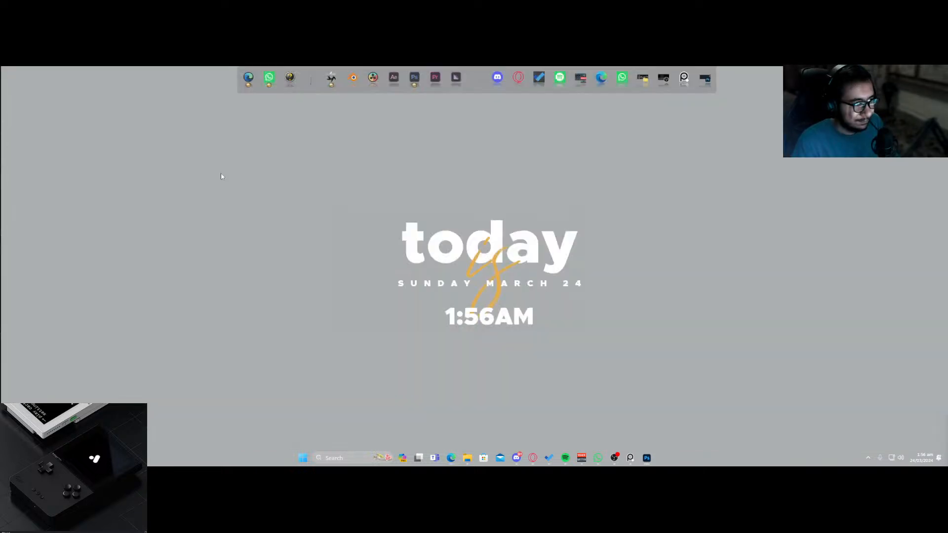
# Relaunch Blender from the desktop, maximise its window, reopen the recent file 1.blend and save it.
pyautogui.click(354, 90)
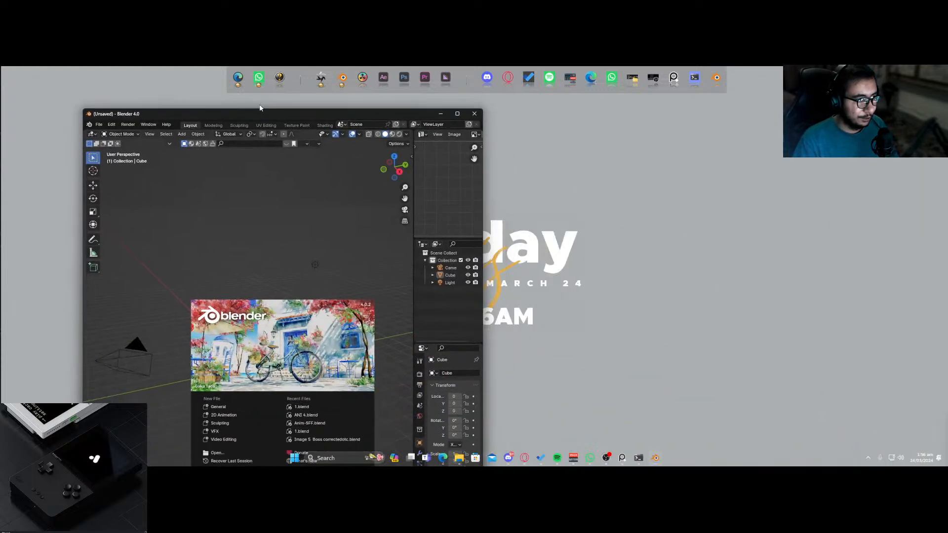
pyautogui.moveTo(261, 108); pyautogui.dragTo(242, 66)
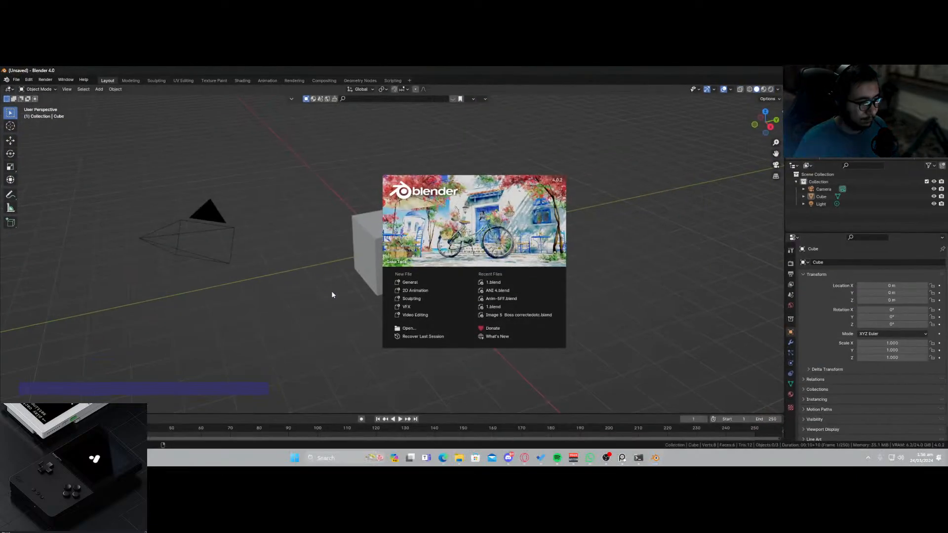
pyautogui.click(506, 282)
pyautogui.hotkey('ctrl', 's')
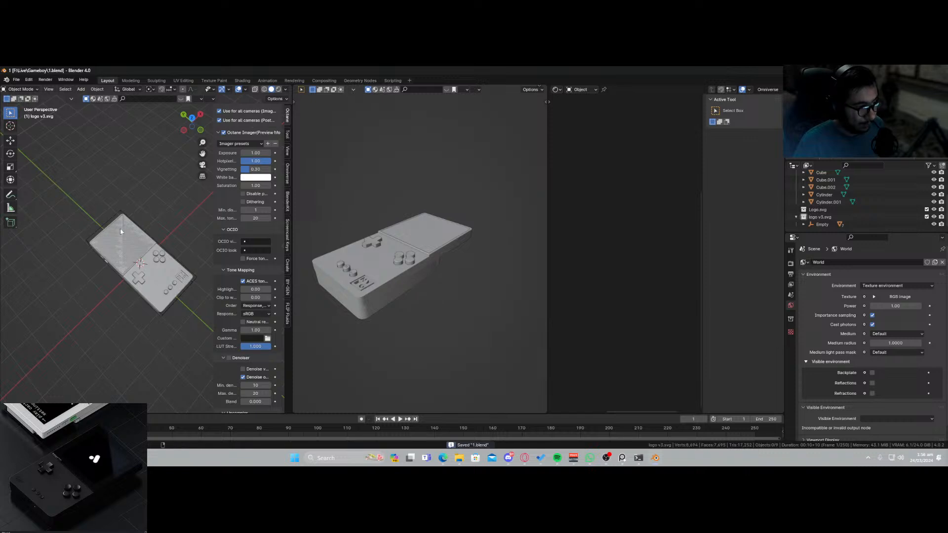
# Search the BlenderKit models for "human" and filter the results to show free assets first.
pyautogui.click(181, 100)
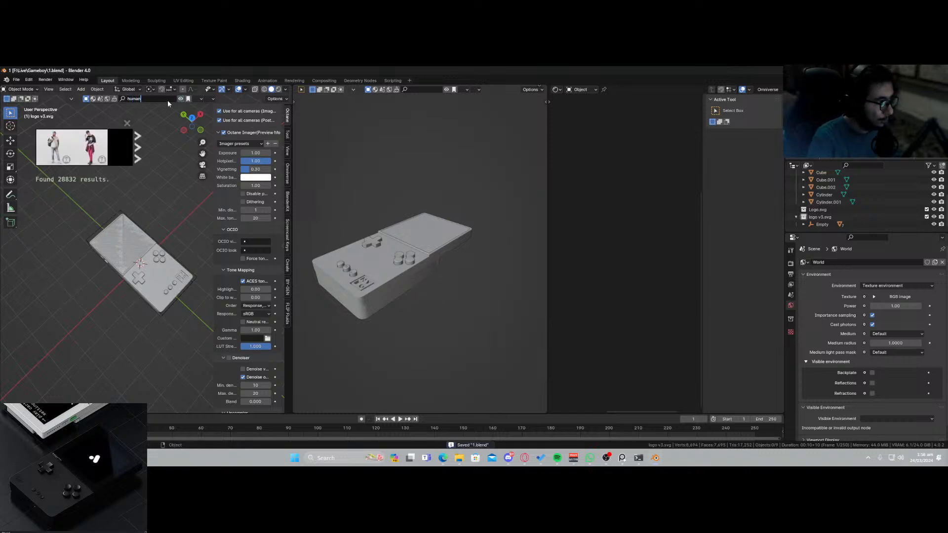
pyautogui.press('Return')
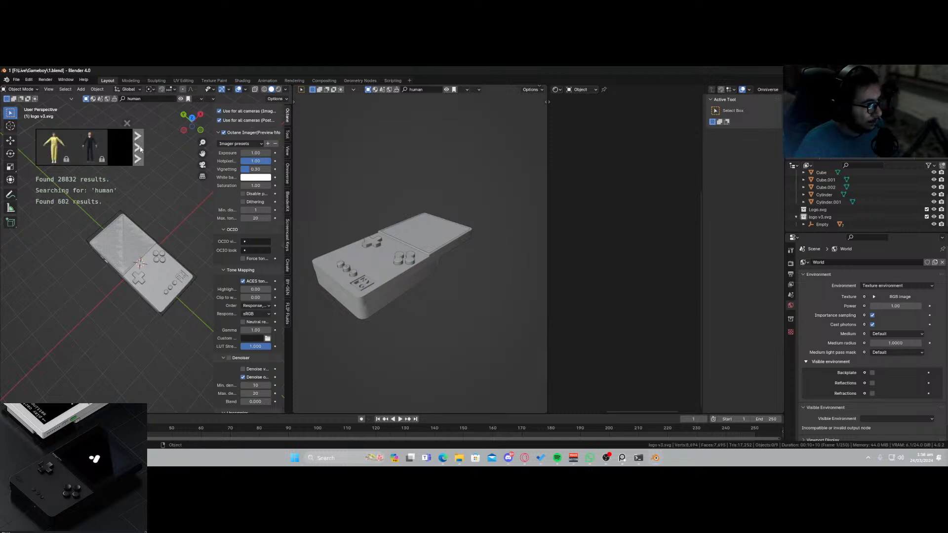
pyautogui.click(288, 200)
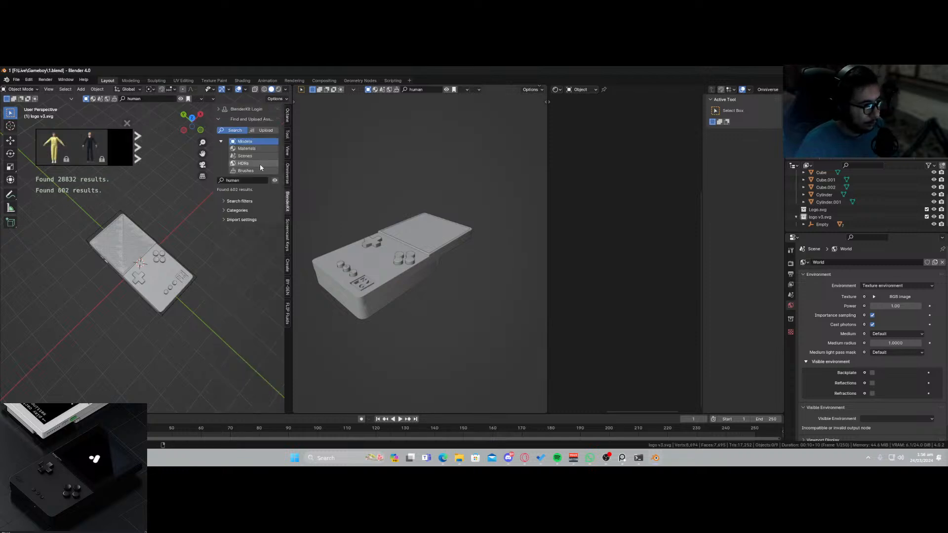
pyautogui.click(225, 202)
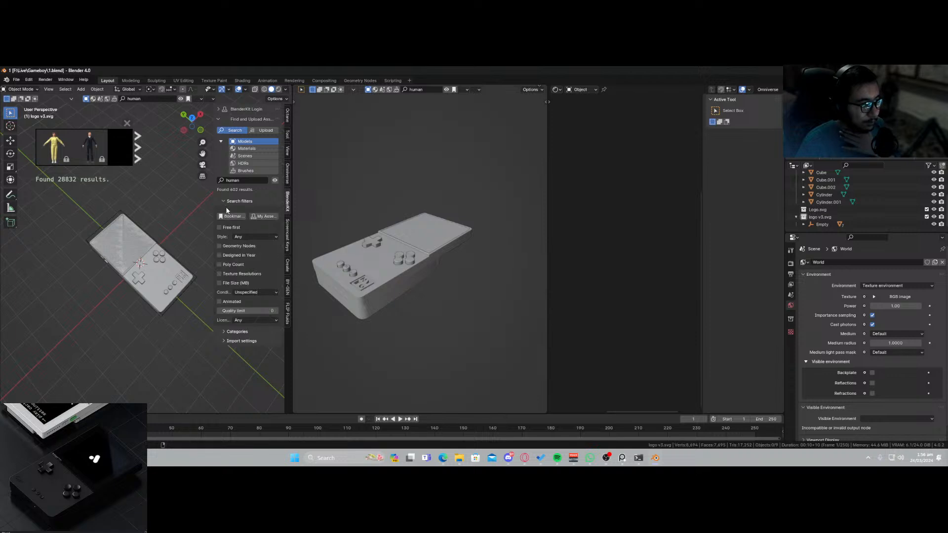
pyautogui.click(219, 227)
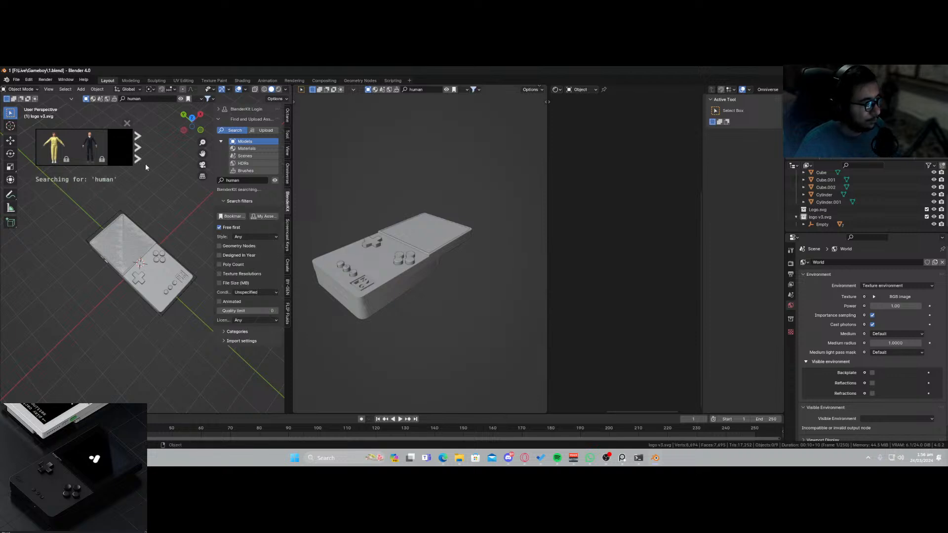
# Browse the search results and place the Human Base Mesh (Sculpting) model in the scene beside the console.
pyautogui.click(137, 154)
pyautogui.click(135, 156)
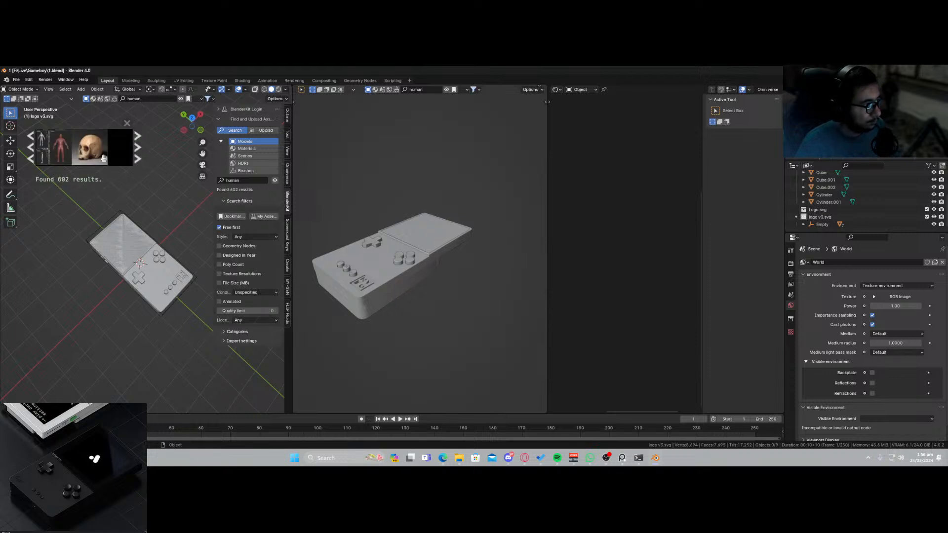
pyautogui.moveTo(55, 149); pyautogui.dragTo(114, 345)
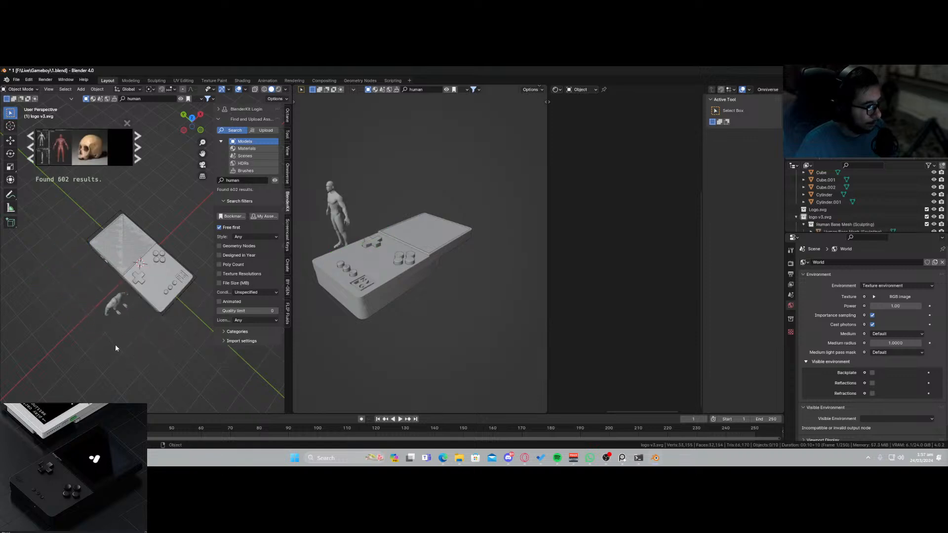
pyautogui.moveTo(120, 343); pyautogui.dragTo(107, 289, button='middle')
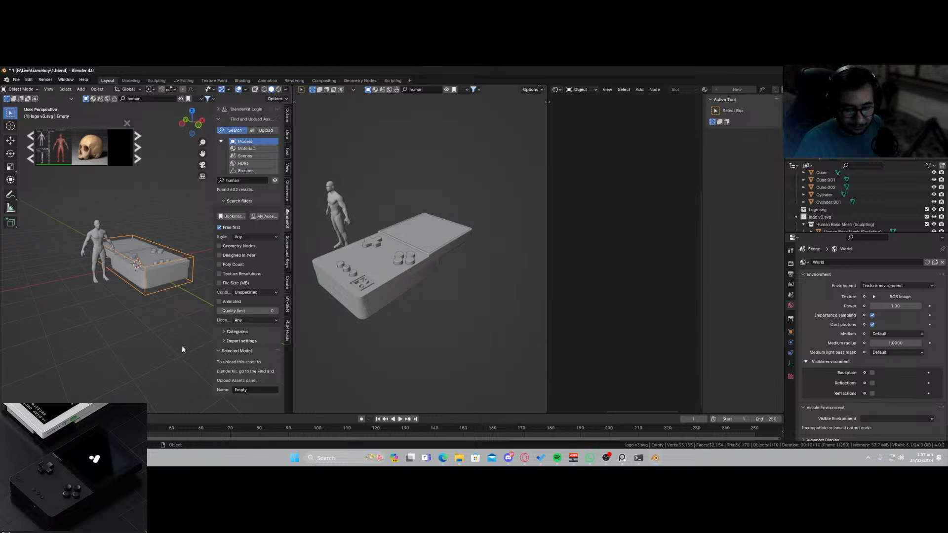
# Scale the whole console down through its parent empty to a handheld size relative to the human figure.
pyautogui.press('s')
pyautogui.click(137, 280)
pyautogui.scroll(3, 138, 280)
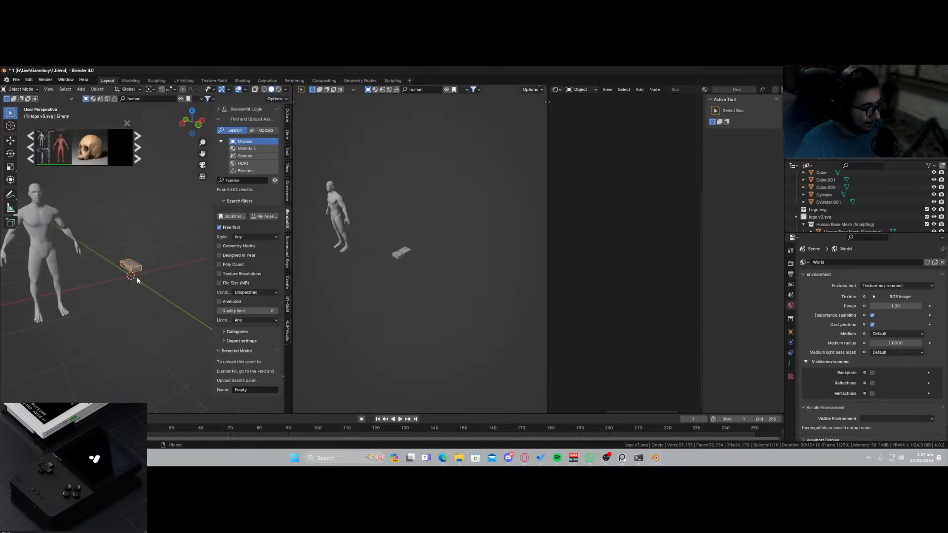
# Place the 3D cursor at the human figure's hand and snap the console's parent empty to it.
pyautogui.scroll(2, 137, 280)
pyautogui.keyDown('shift'); pyautogui.moveTo(105, 304); pyautogui.dragTo(144, 316, button='middle'); pyautogui.keyUp('shift')
pyautogui.click(289, 121)
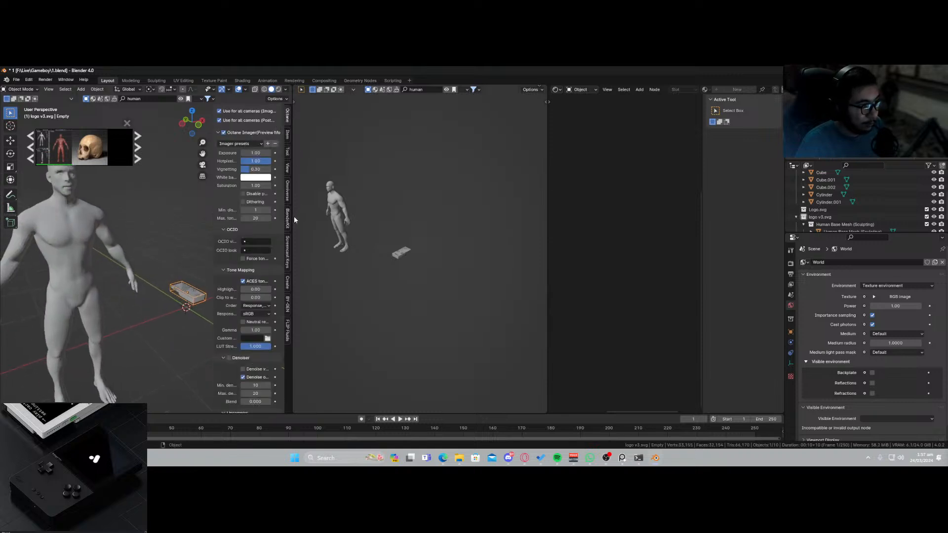
pyautogui.click(288, 253)
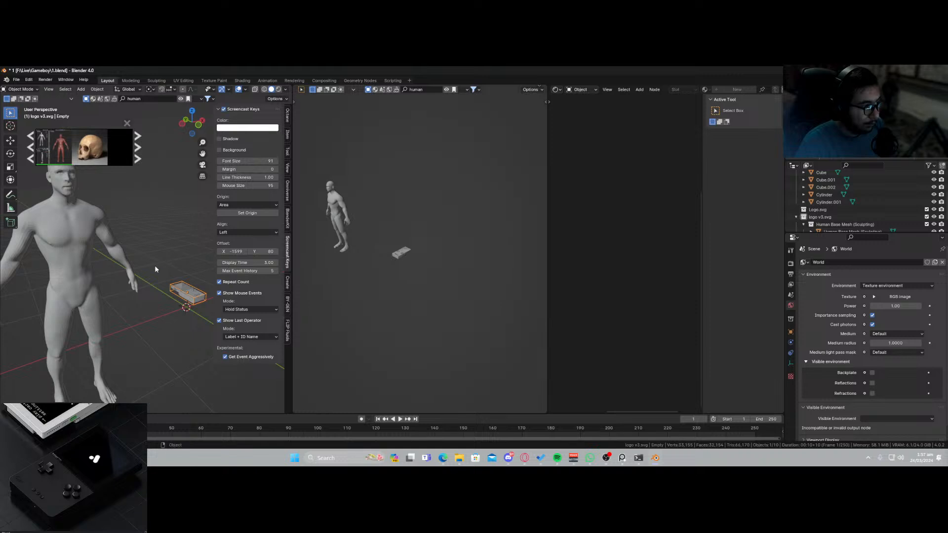
pyautogui.moveTo(155, 270); pyautogui.dragTo(152, 285, button='middle')
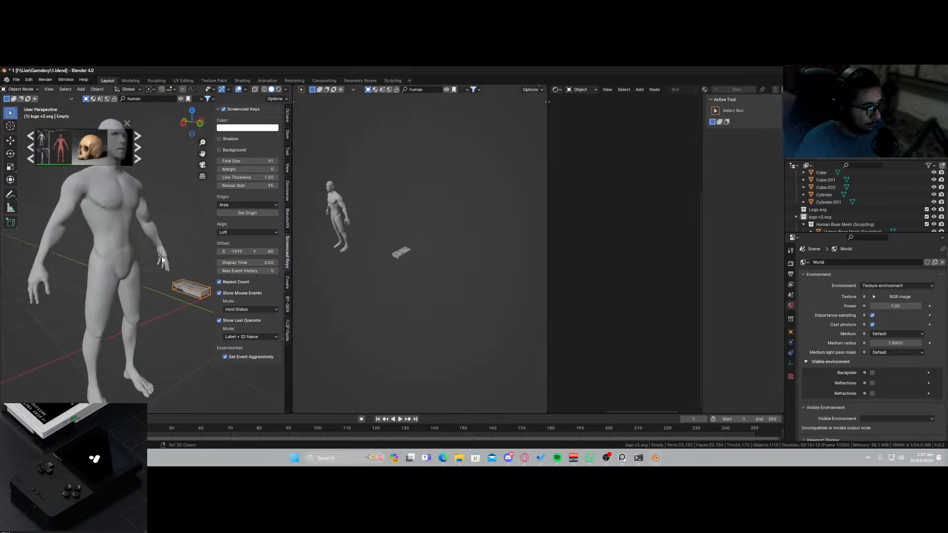
pyautogui.hotkey('shift', 's')
pyautogui.click(186, 271)
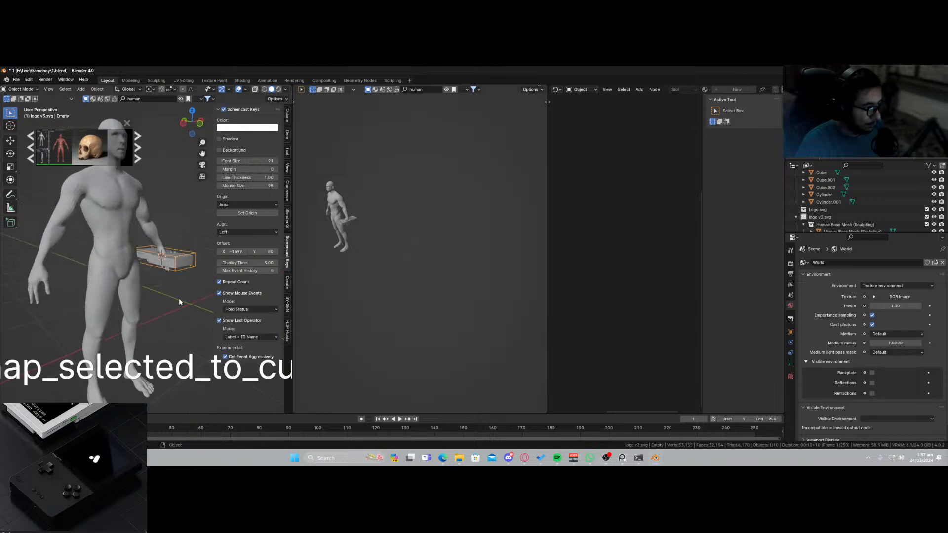
# Maximise the 3D viewport and set the Screencast Keys origin to that area.
pyautogui.moveTo(179, 298); pyautogui.dragTo(249, 332, button='middle')
pyautogui.hotkey('ctrl', 'alt', 'space')
pyautogui.scroll(-2, 249, 332)
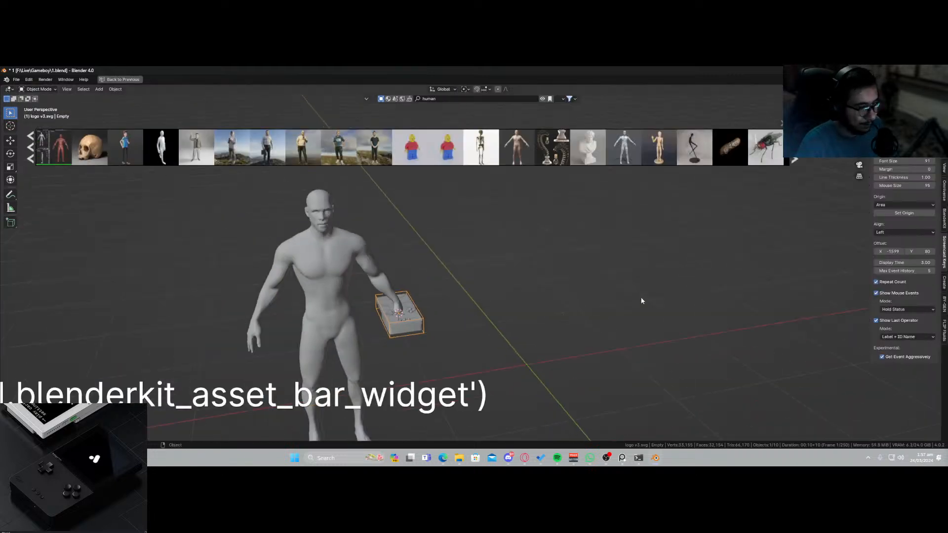
pyautogui.click(903, 205)
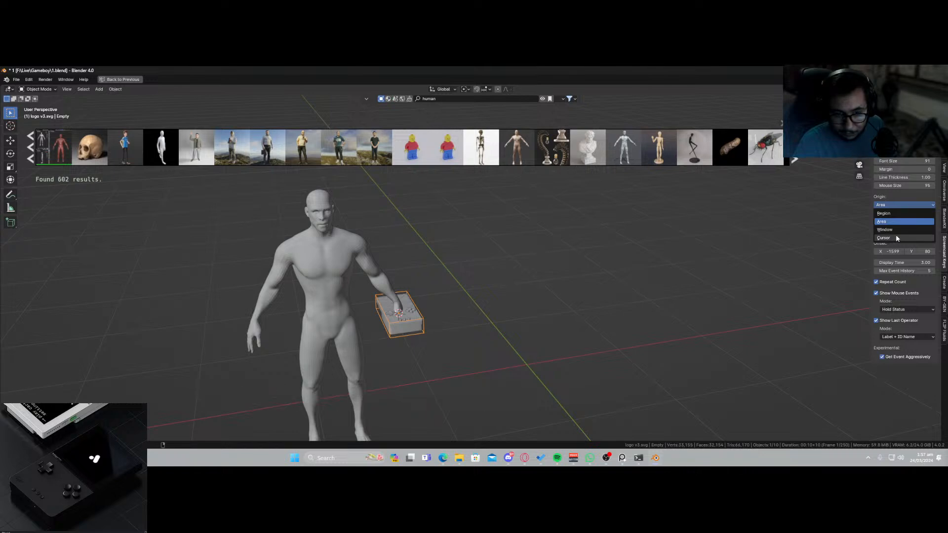
pyautogui.click(905, 213)
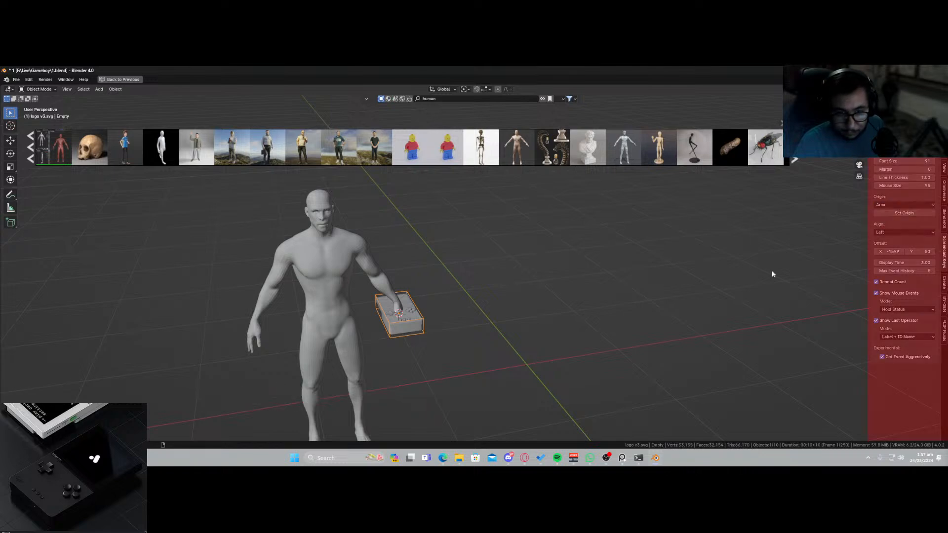
pyautogui.click(772, 270)
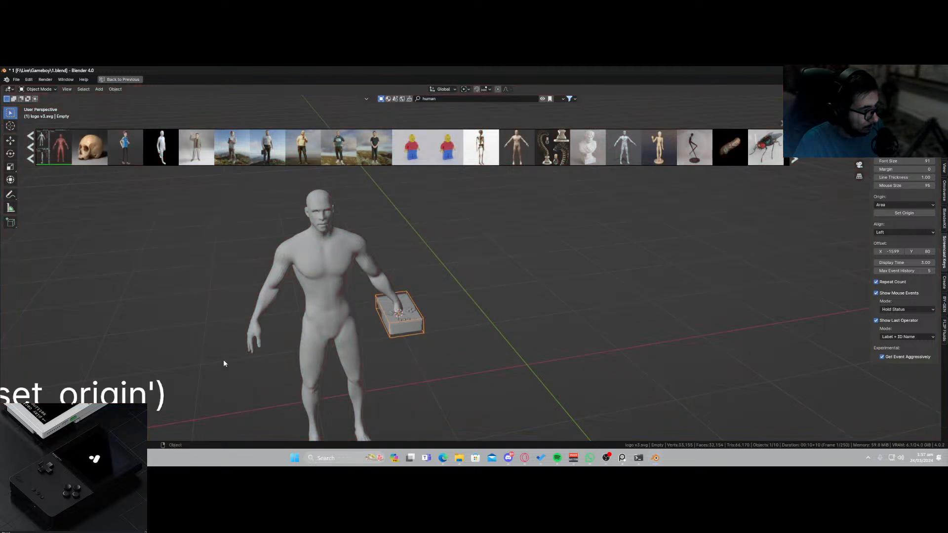
pyautogui.scroll(-3, 224, 363)
pyautogui.moveTo(216, 370); pyautogui.dragTo(318, 346, button='middle')
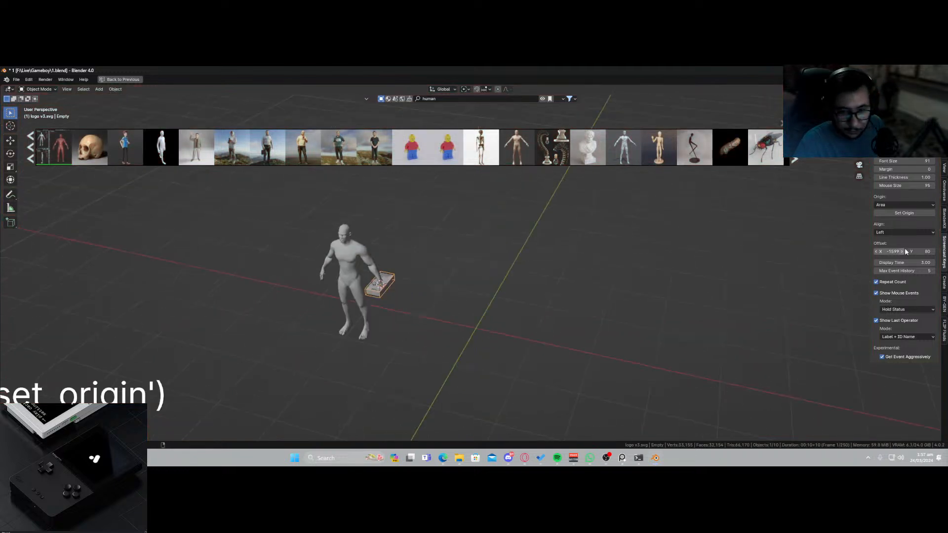
# Switch the Screencast Keys origin to Region and pick the viewport's tool region as the origin.
pyautogui.click(901, 205)
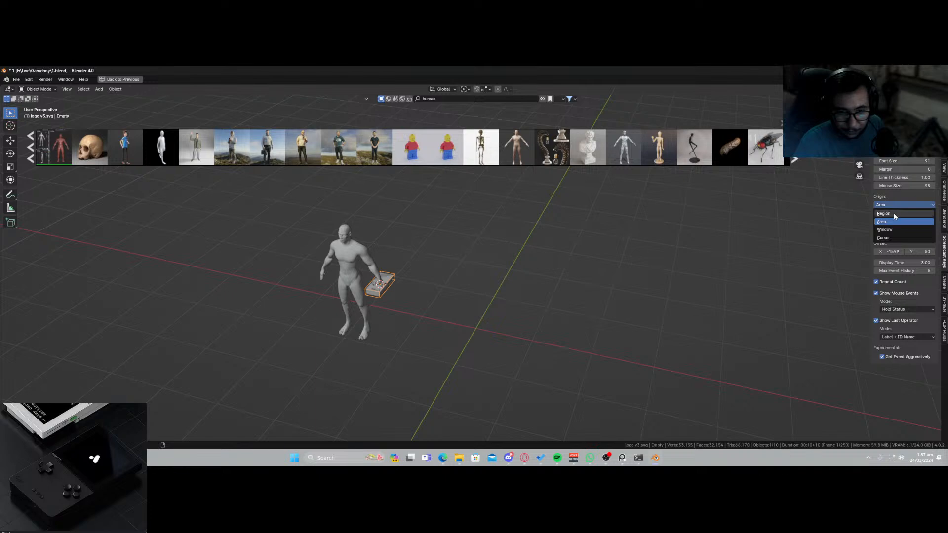
pyautogui.click(895, 214)
pyautogui.click(888, 213)
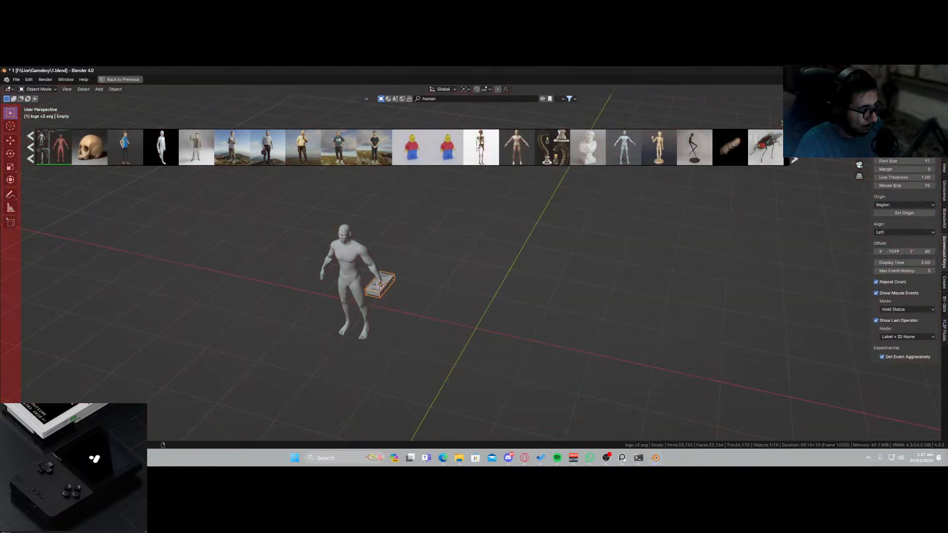
pyautogui.click(10, 414)
pyautogui.moveTo(207, 378); pyautogui.dragTo(215, 375, button='middle')
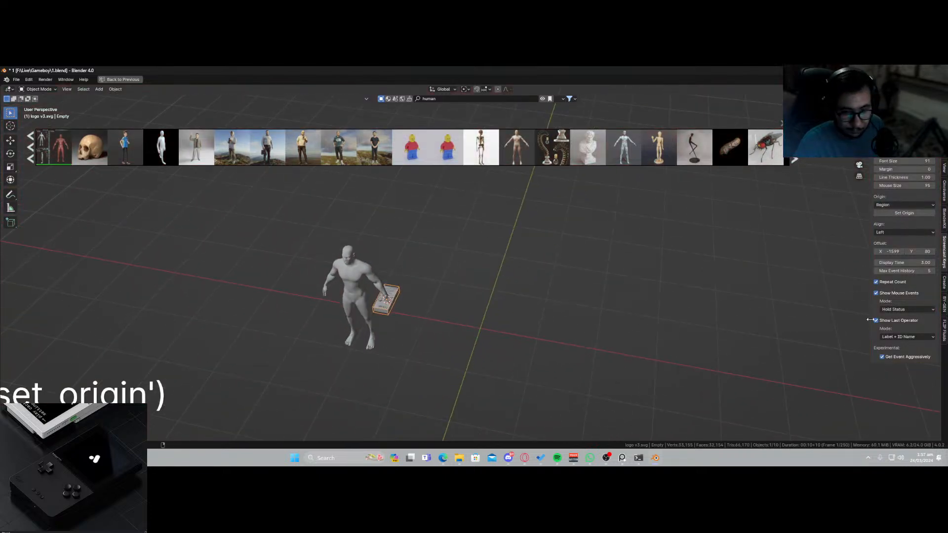
# Set the Screencast Keys X offset to -1292 and the font size to 10.
pyautogui.moveTo(893, 251); pyautogui.dragTo(911, 251)
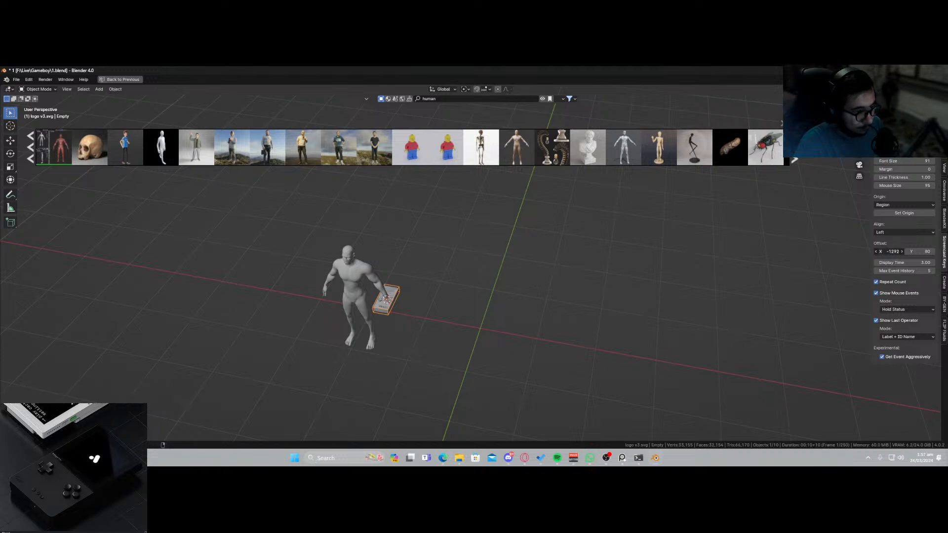
pyautogui.moveTo(271, 377); pyautogui.dragTo(297, 351, button='middle')
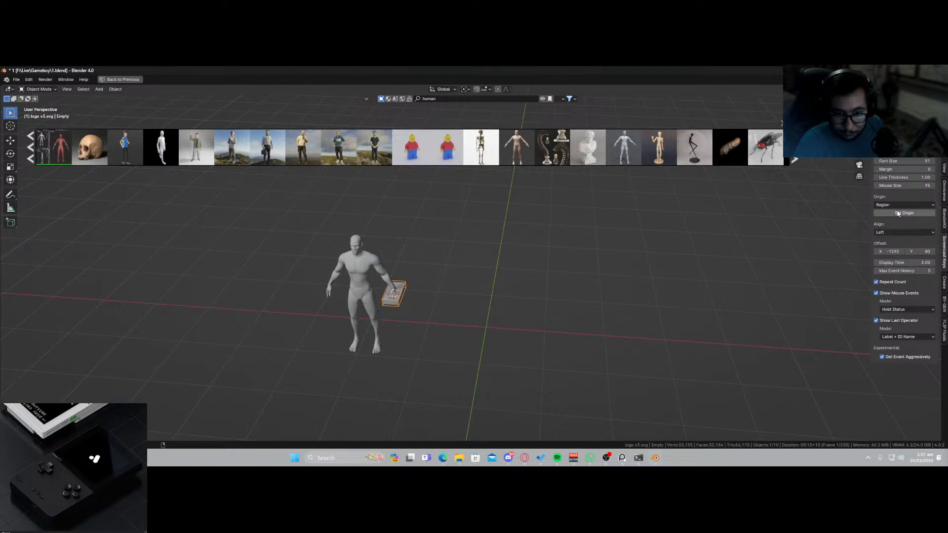
pyautogui.moveTo(905, 161); pyautogui.dragTo(881, 161)
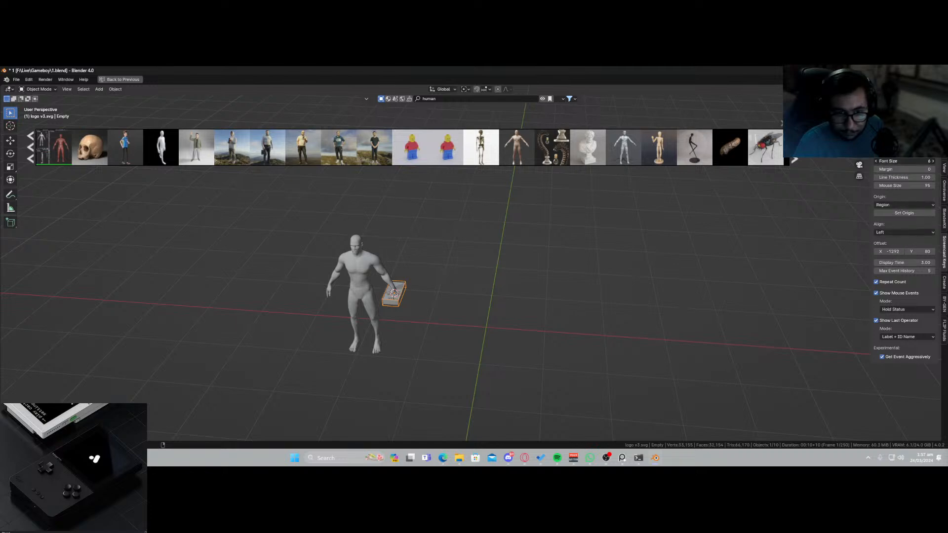
# Set the Screencast Keys origin to Cursor and deselect the console.
pyautogui.click(914, 205)
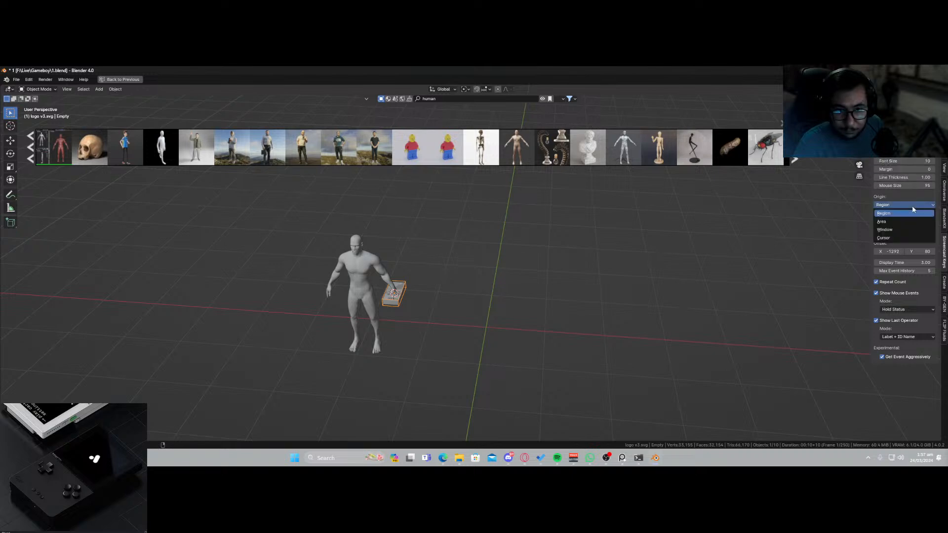
pyautogui.click(907, 236)
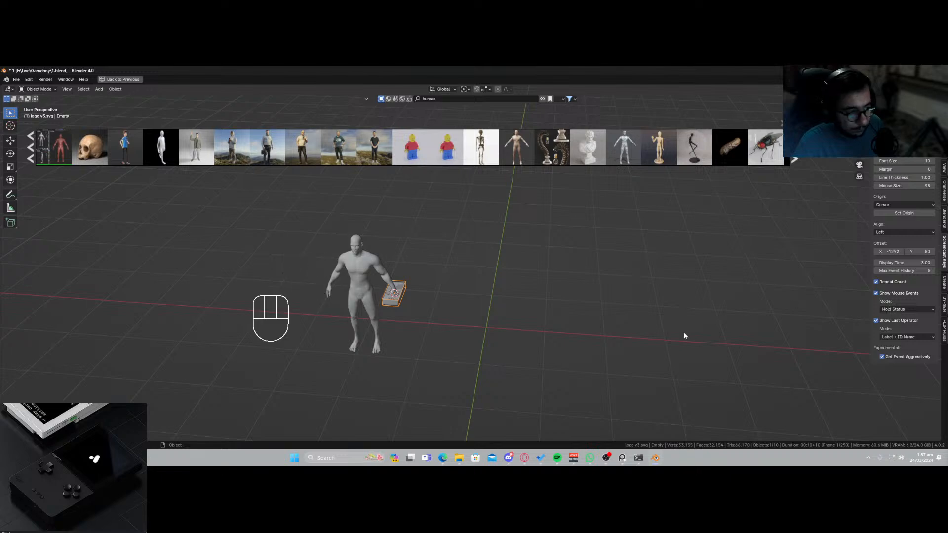
pyautogui.click(516, 397)
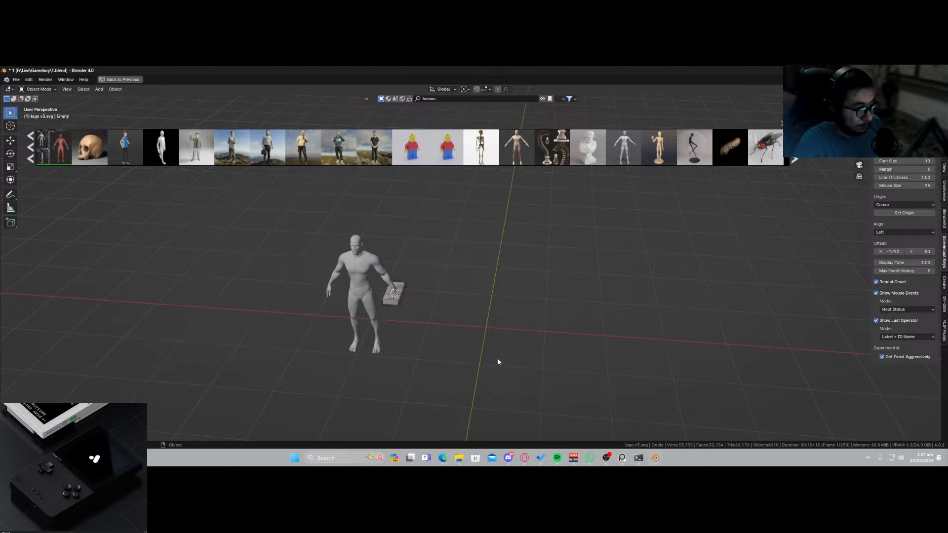
# Pick the 3D viewport for the Screencast Keys origin and set the display alignment to Center.
pyautogui.rightClick(529, 395)
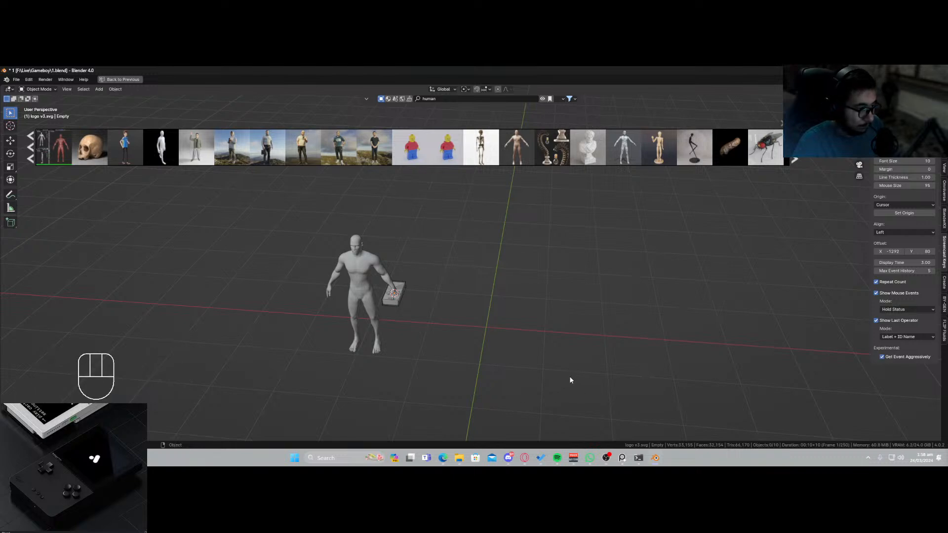
pyautogui.press('Escape')
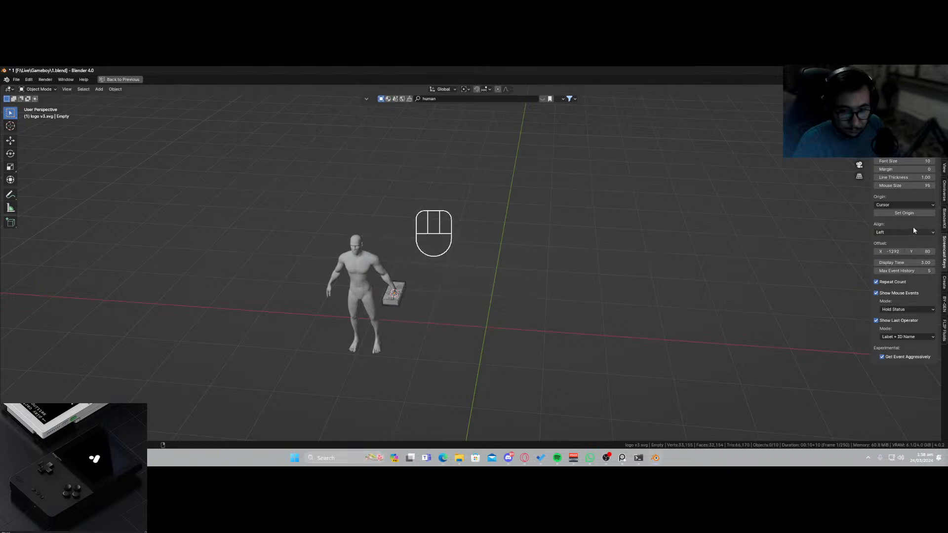
pyautogui.click(909, 212)
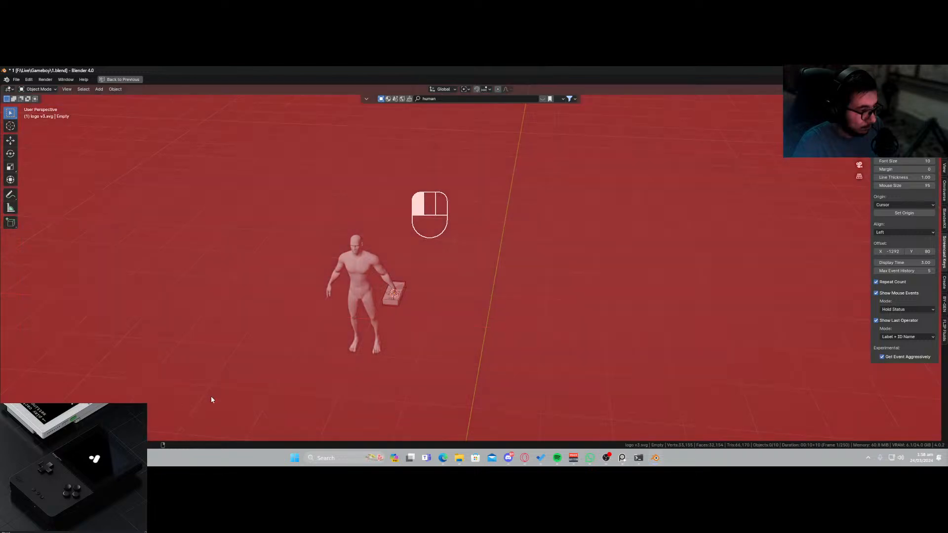
pyautogui.click(209, 397)
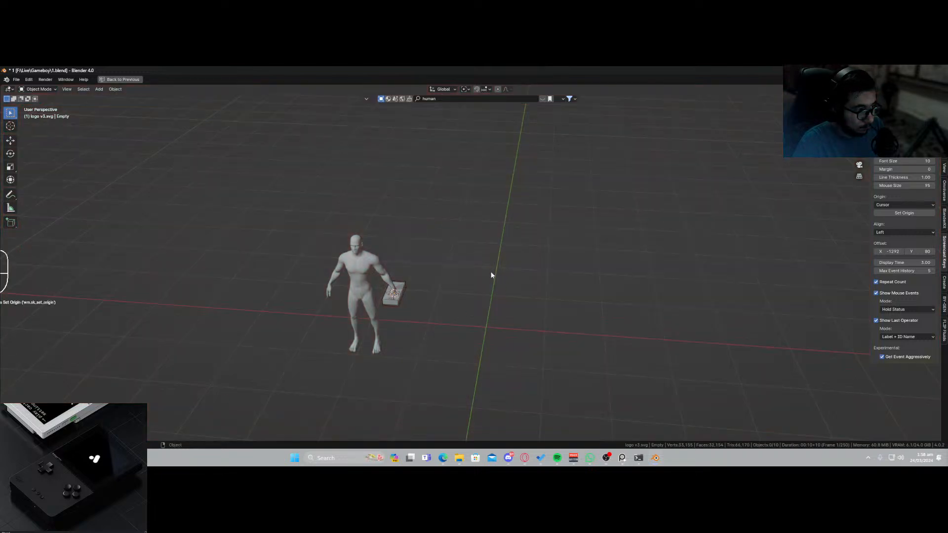
pyautogui.click(898, 232)
pyautogui.click(898, 233)
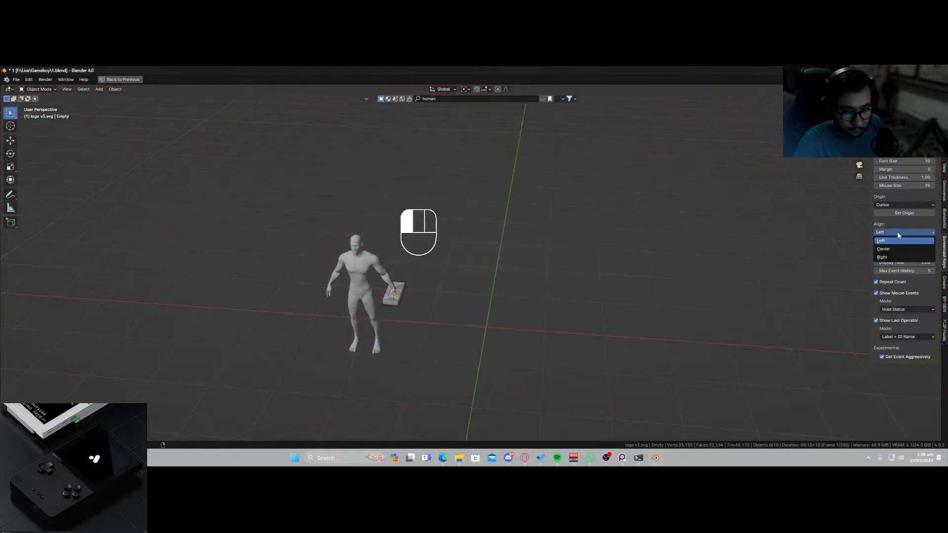
pyautogui.click(896, 249)
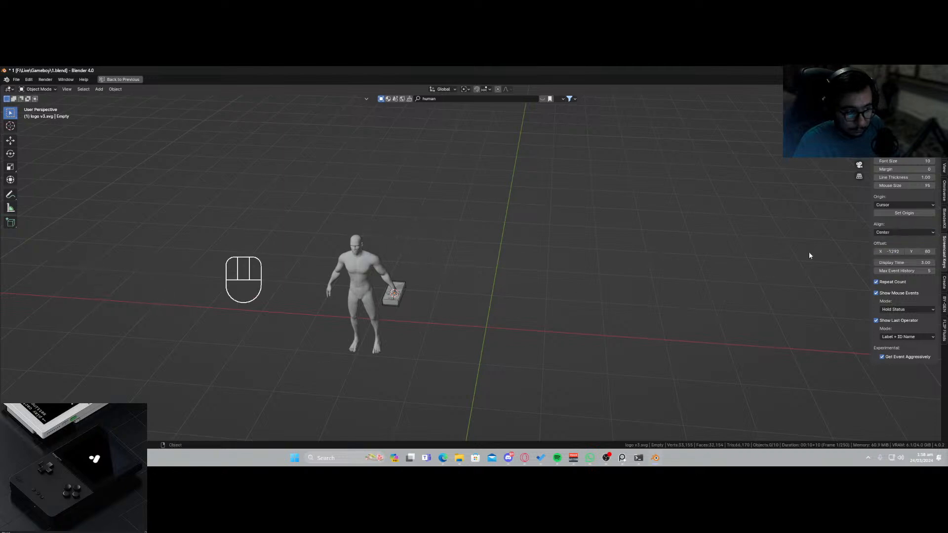
# Set the Screencast Keys origin to Area using the 3D viewport, offset it to about X -868, Y 102, and save the file.
pyautogui.click(885, 206)
pyautogui.click(892, 222)
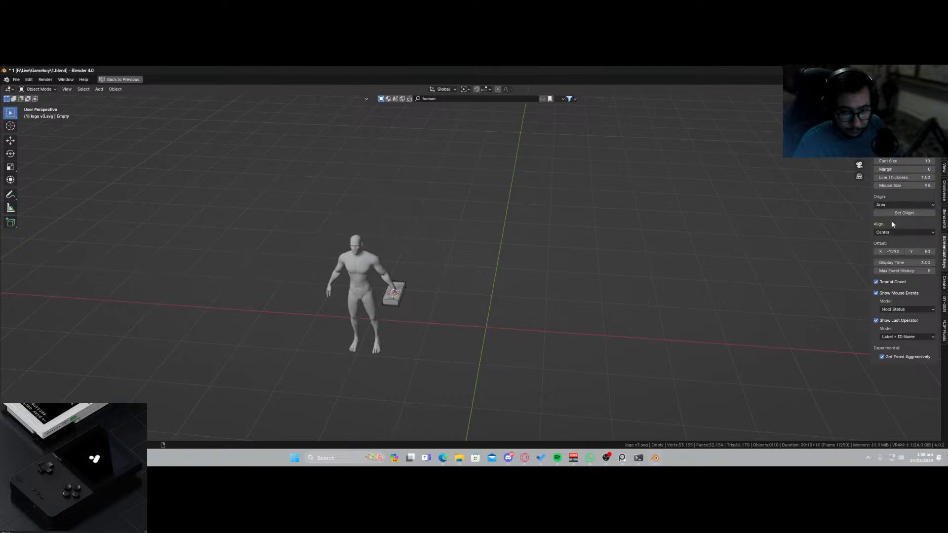
pyautogui.click(898, 215)
pyautogui.click(495, 347)
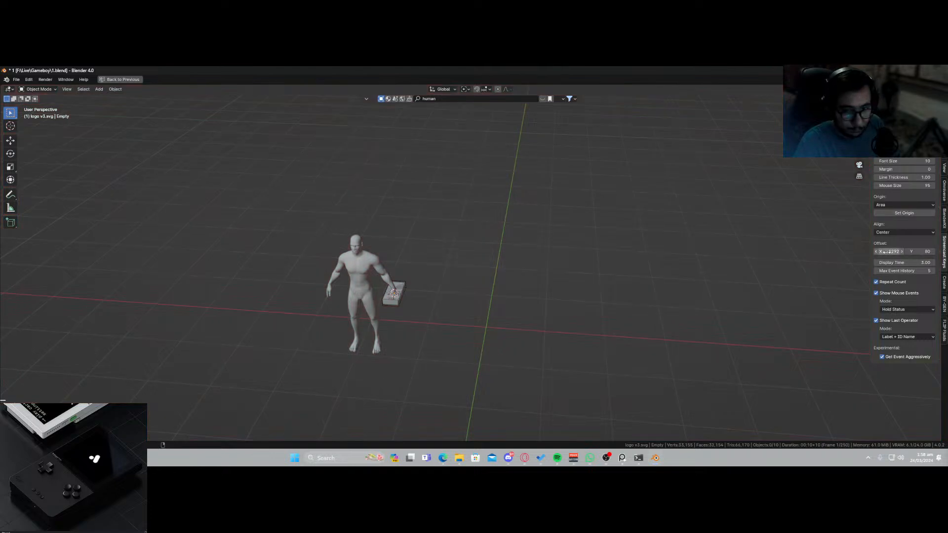
pyautogui.moveTo(888, 252); pyautogui.dragTo(928, 251)
pyautogui.hotkey('ctrl', 's')
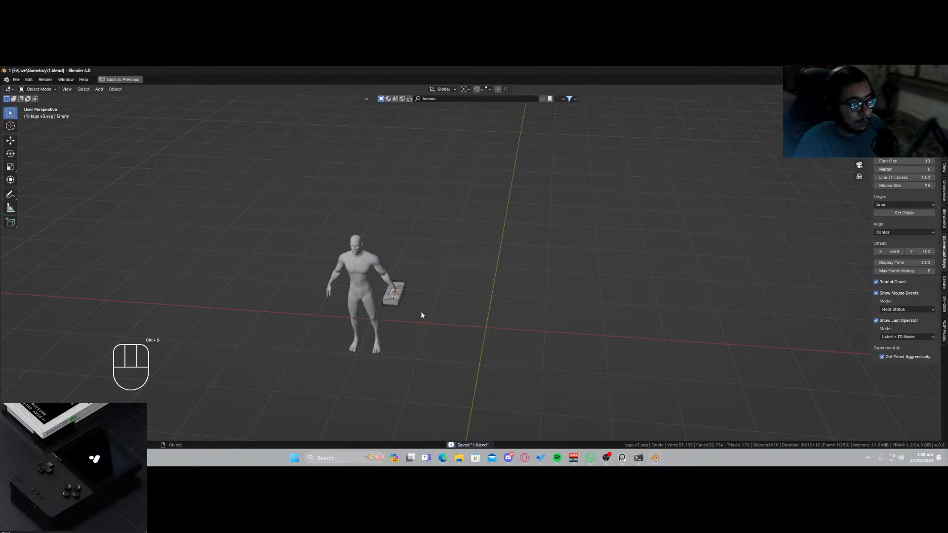
# Reselect Area as the Screencast Keys origin and restore the multi-area window layout.
pyautogui.scroll(4, 360, 340)
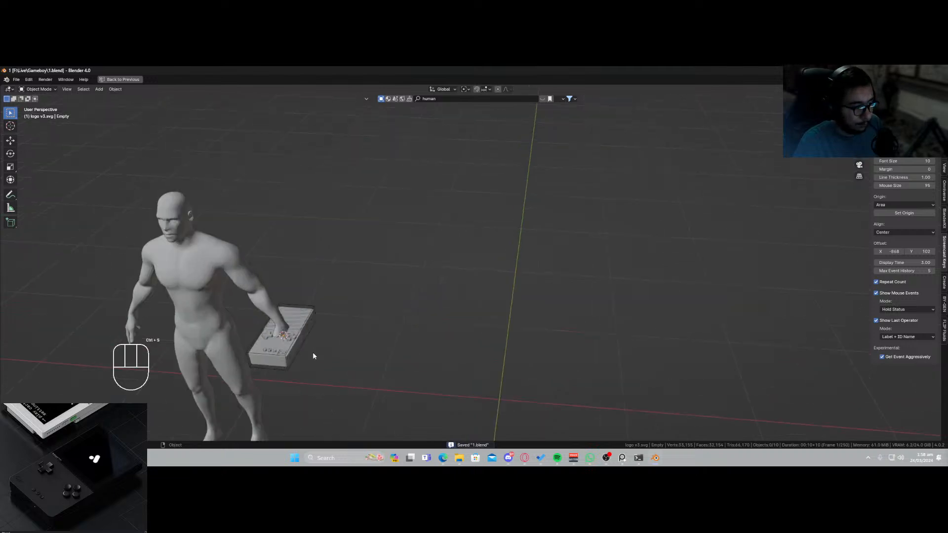
pyautogui.hotkey('ctrl', 'space')
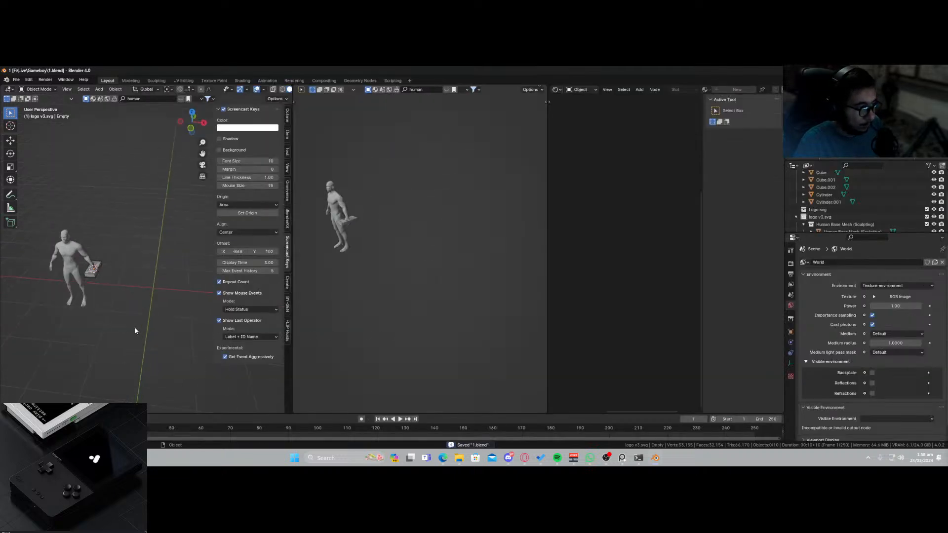
pyautogui.hotkey('ctrl', 'space')
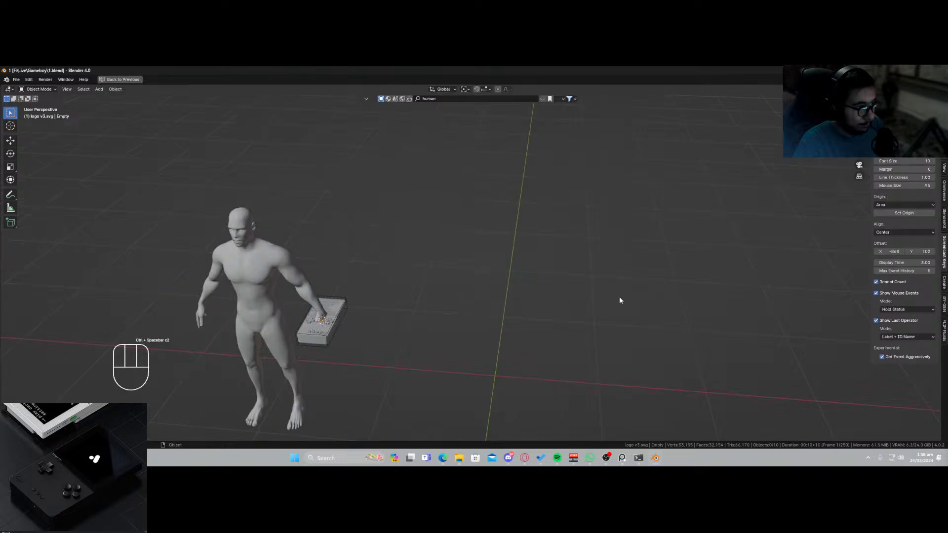
pyautogui.click(888, 205)
pyautogui.click(888, 208)
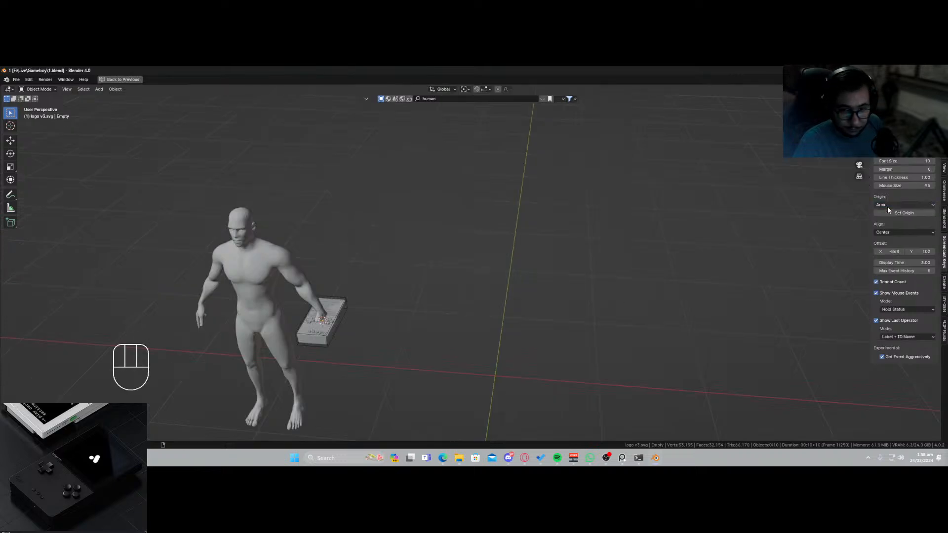
pyautogui.hotkey('ctrl', 'space')
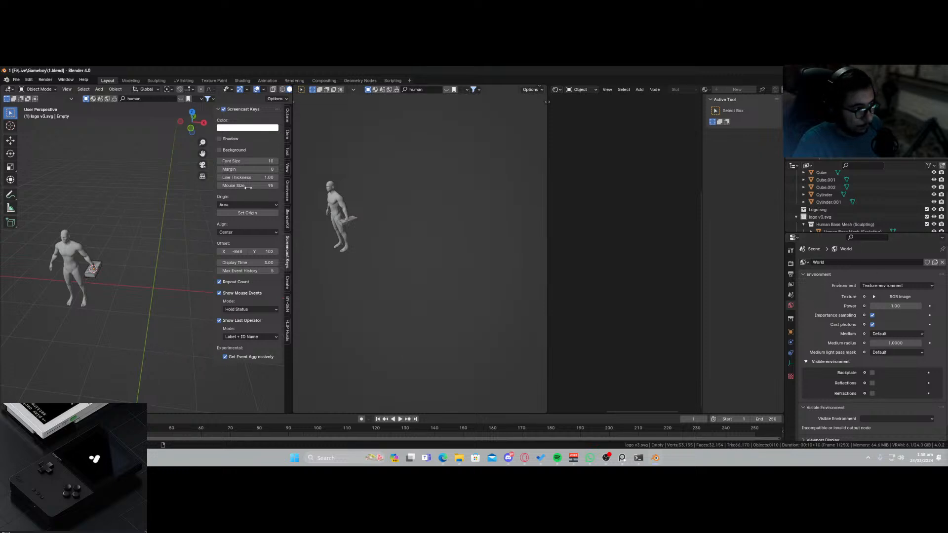
# Widen the 3D viewport slightly and set the Screencast Keys offset to X -202 and Y 17.
pyautogui.moveTo(293, 189); pyautogui.dragTo(294, 190)
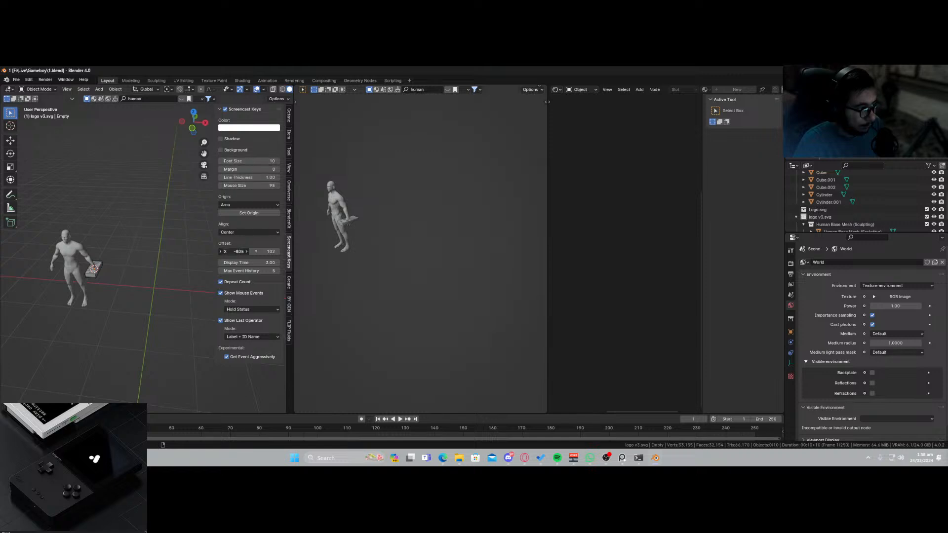
pyautogui.moveTo(240, 252)
pyautogui.mouseDown()
pyautogui.moveTo(346, 252)
pyautogui.moveTo(252, 251)
pyautogui.mouseUp()
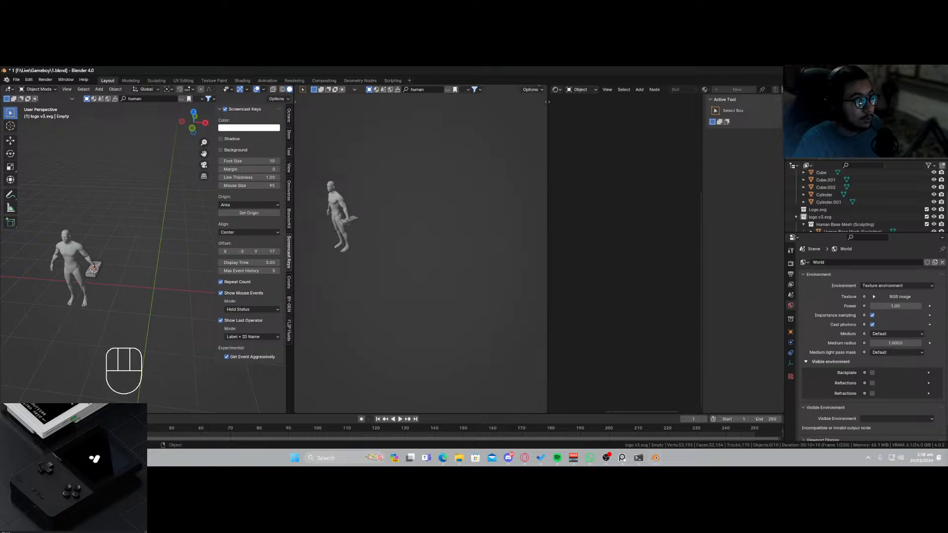
pyautogui.moveTo(102, 328); pyautogui.dragTo(105, 319, button='middle')
pyautogui.press('shift')
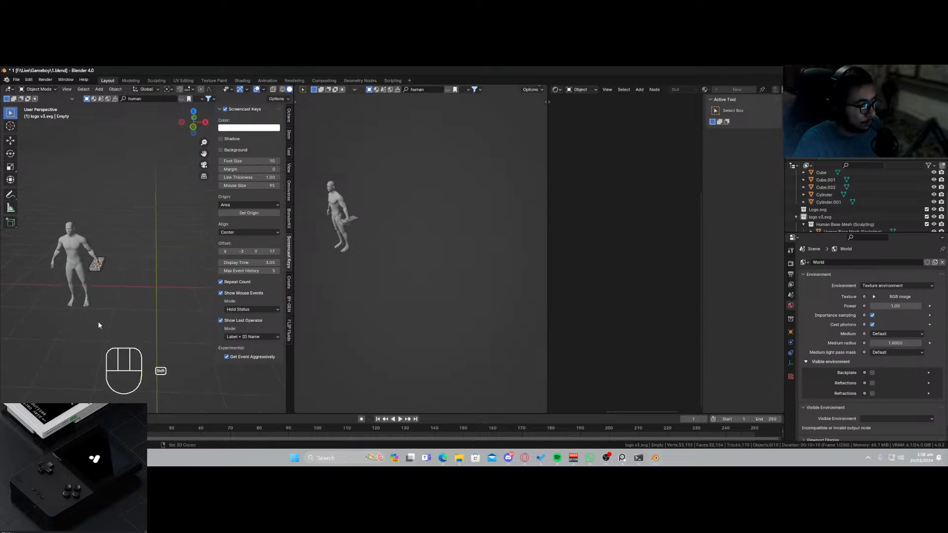
pyautogui.moveTo(236, 251); pyautogui.dragTo(138, 251)
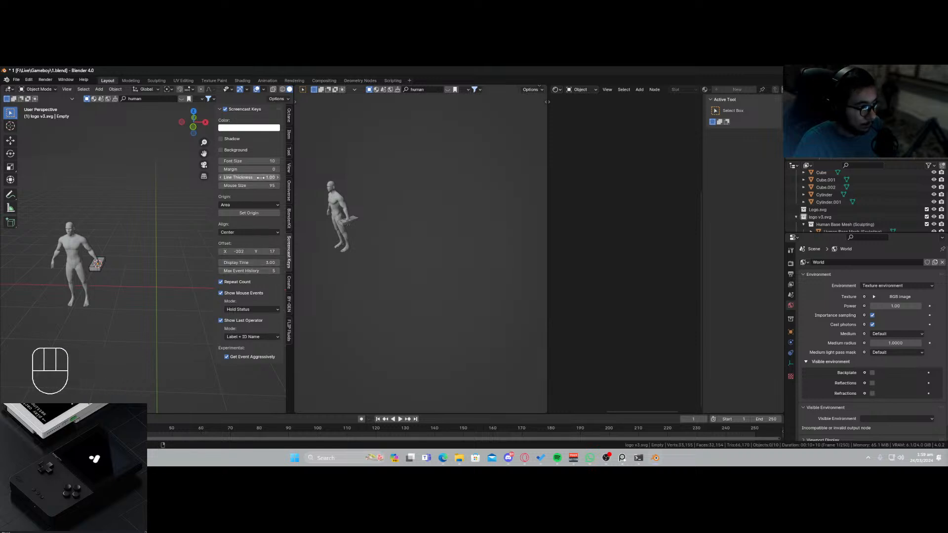
# Reduce the Screencast Keys mouse size to 45, saving the file along the way.
pyautogui.moveTo(250, 185); pyautogui.dragTo(224, 186)
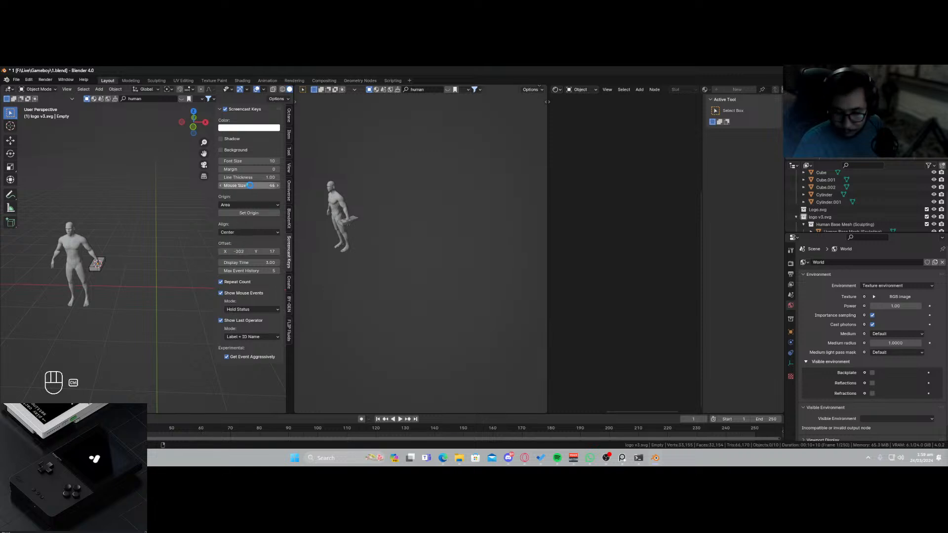
pyautogui.hotkey('ctrl', 's')
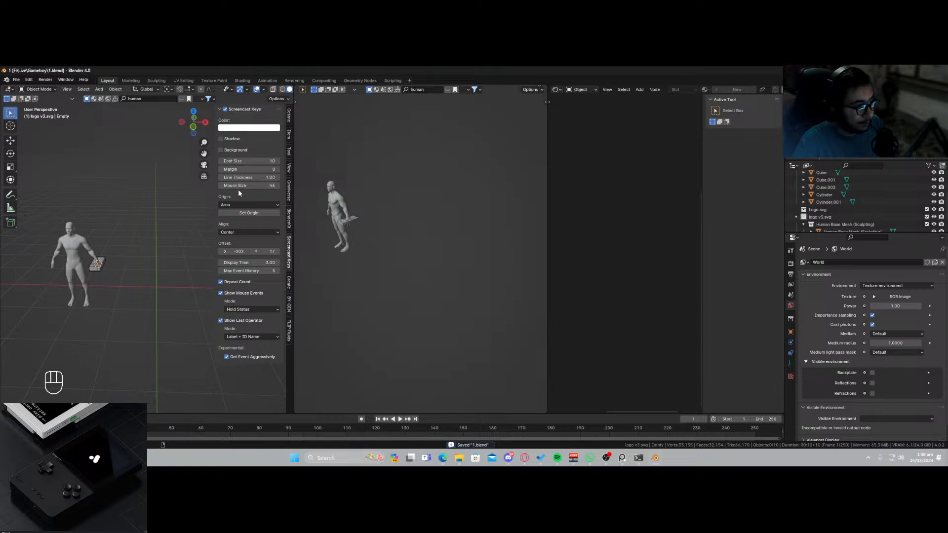
pyautogui.moveTo(241, 186); pyautogui.dragTo(234, 185)
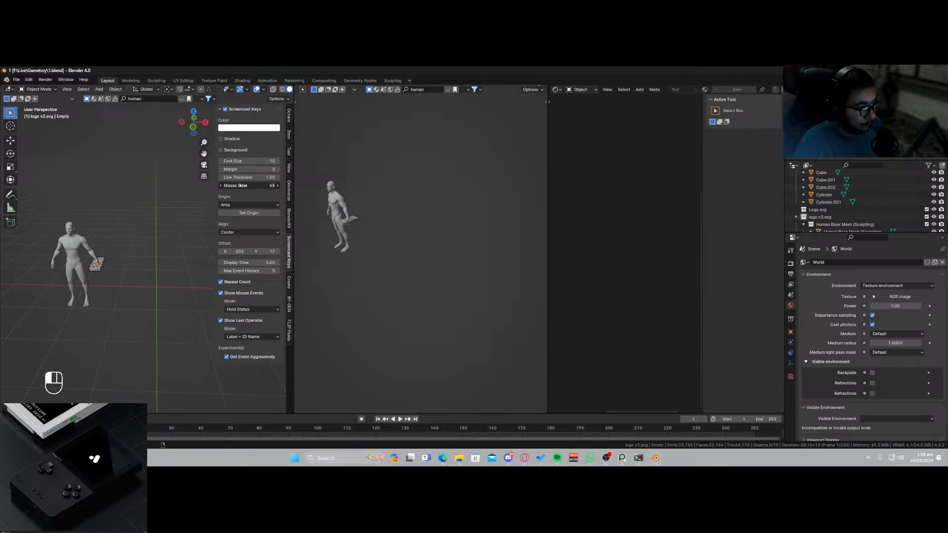
pyautogui.moveTo(122, 322); pyautogui.dragTo(119, 322, button='middle')
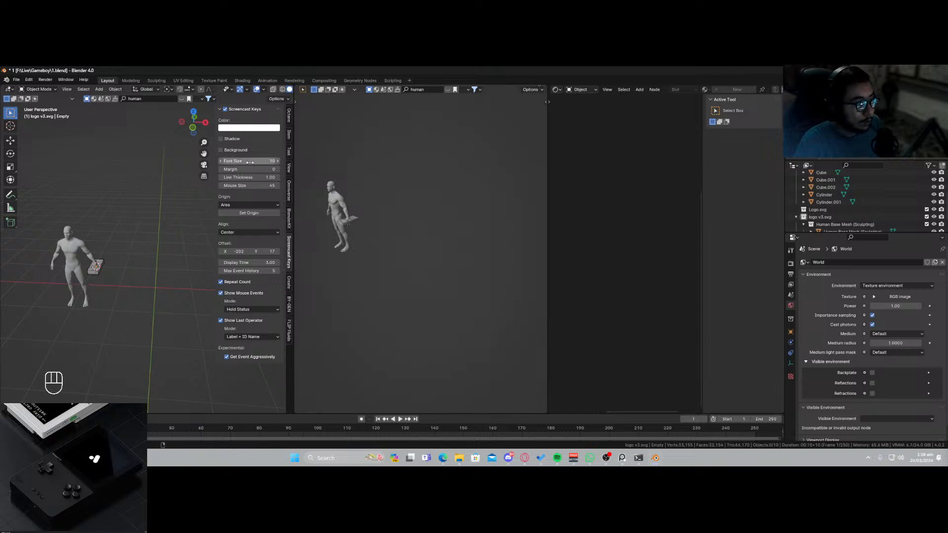
# Enlarge the Screencast Keys font size to 72 and set the X offset to -53.
pyautogui.press('ctrl')
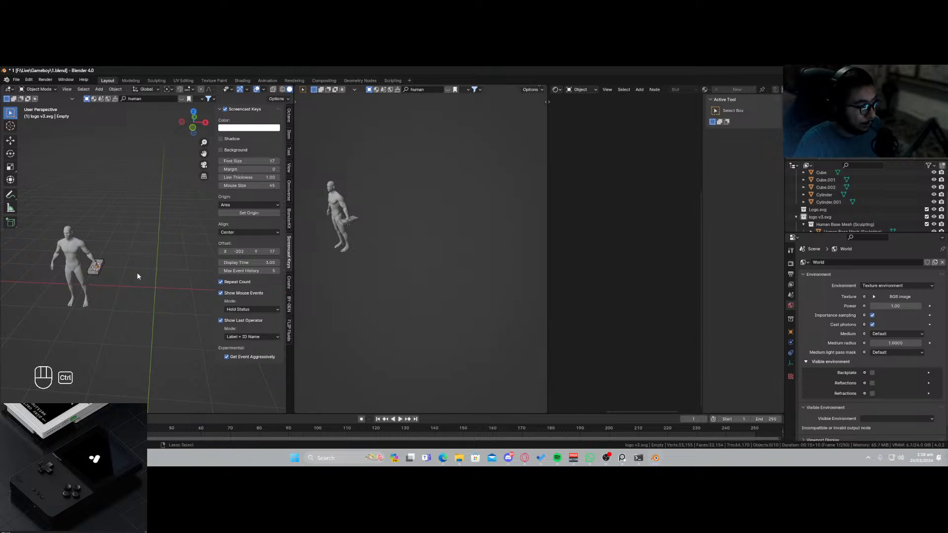
pyautogui.moveTo(236, 162); pyautogui.dragTo(264, 161)
pyautogui.press('ctrl')
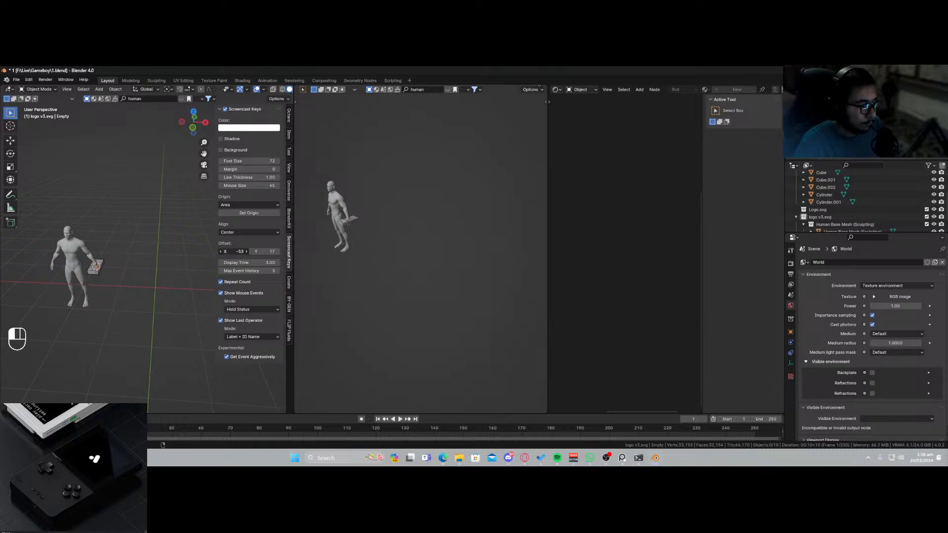
pyautogui.press('ctrl')
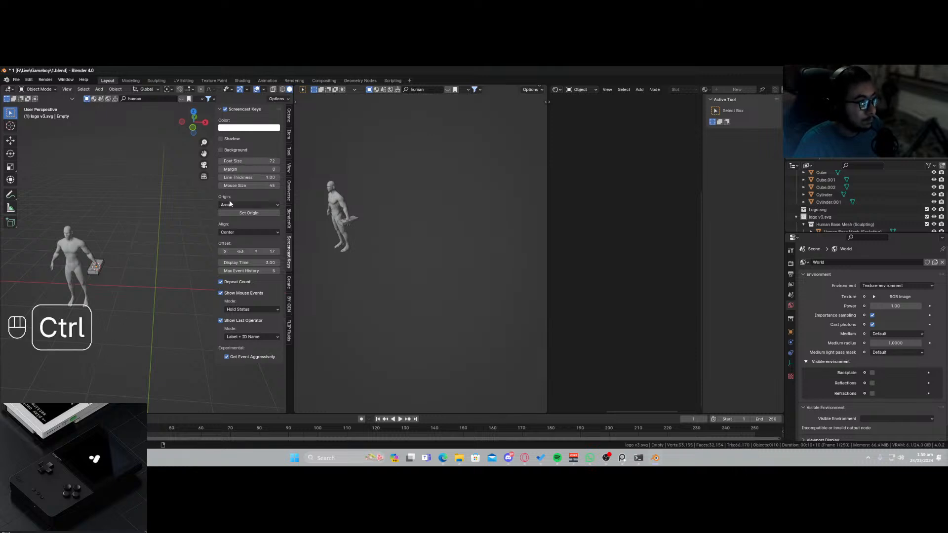
# Set the Screencast Keys font size to 50 and the mouse size to 59.
pyautogui.click(252, 161)
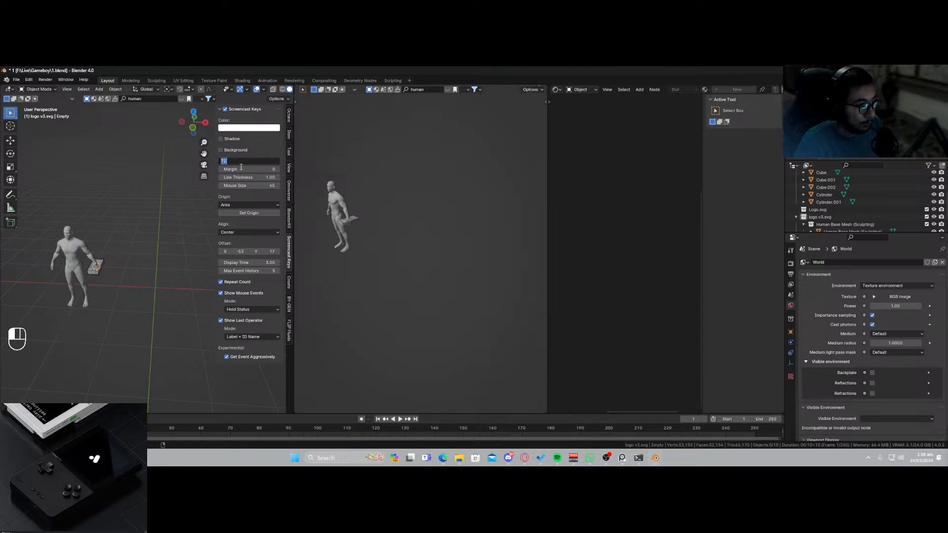
pyautogui.write('50')
pyautogui.press('Return')
pyautogui.press('ctrl')
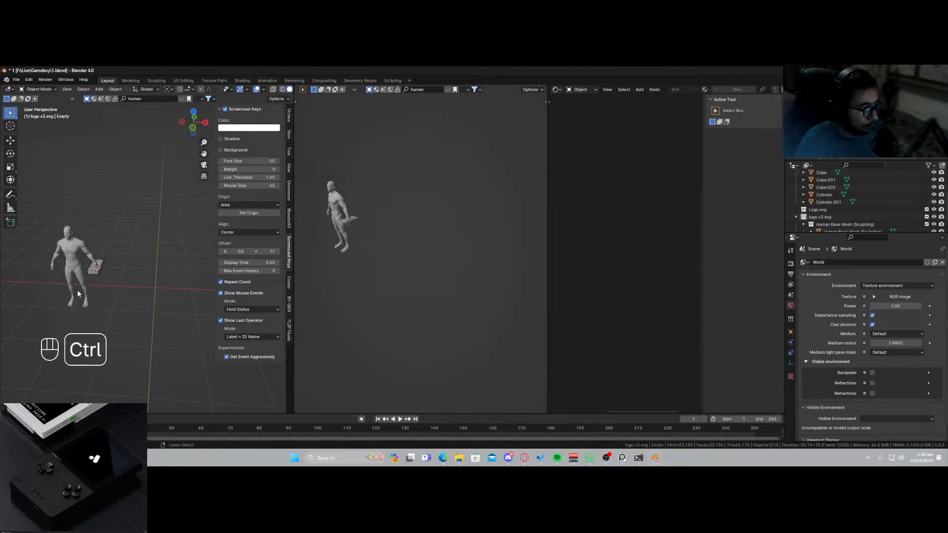
pyautogui.moveTo(250, 186); pyautogui.dragTo(262, 186)
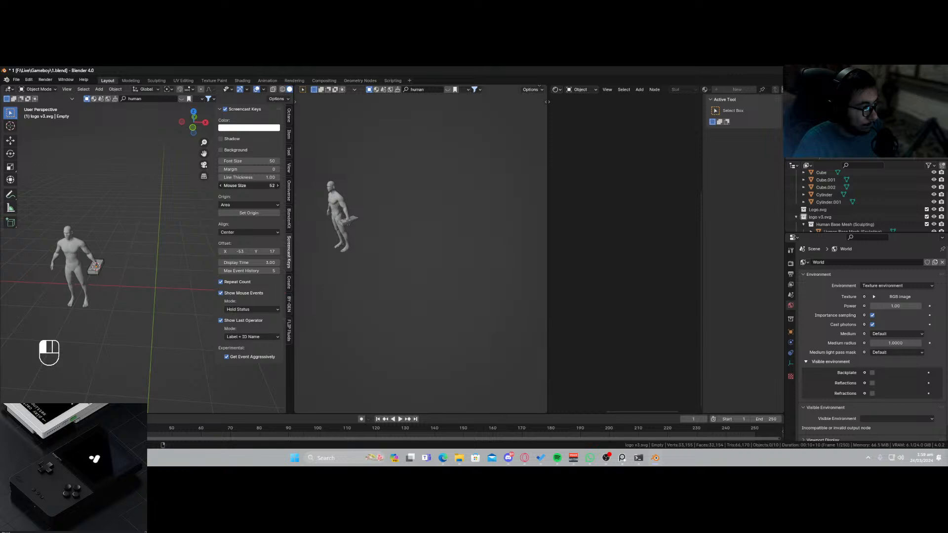
pyautogui.press('ctrl')
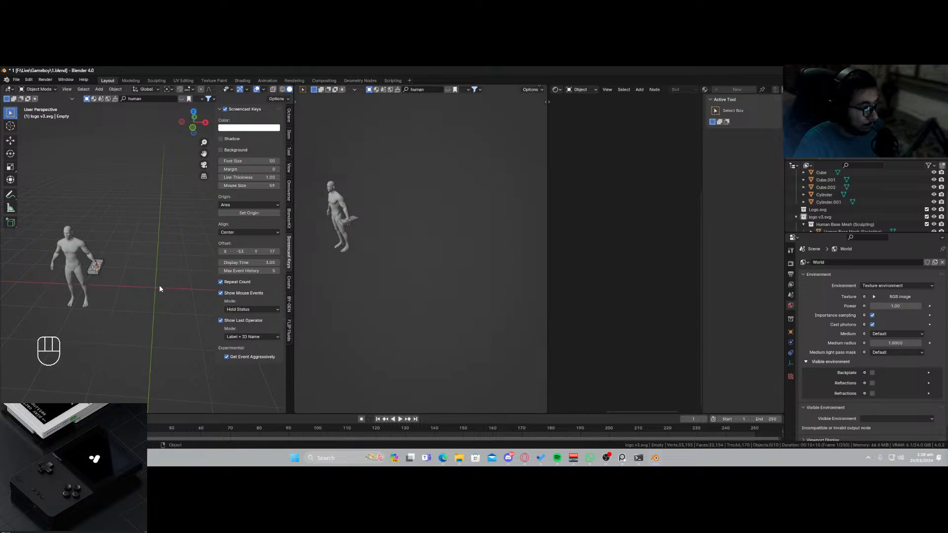
# Set the Screencast Keys offset to X -118 and Y -53, and save the file.
pyautogui.keyDown('shift'); pyautogui.moveTo(121, 325); pyautogui.dragTo(165, 313, button='middle'); pyautogui.keyUp('shift')
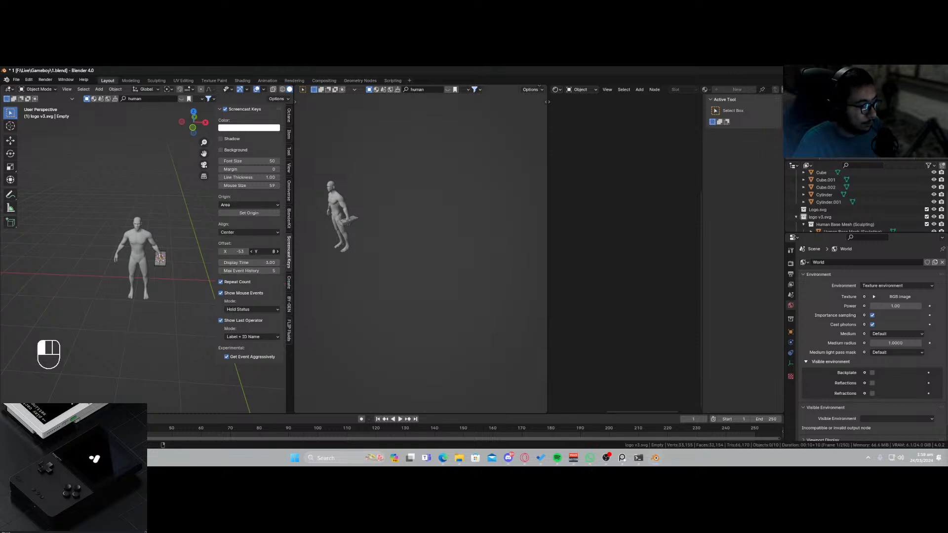
pyautogui.moveTo(266, 251); pyautogui.dragTo(221, 252)
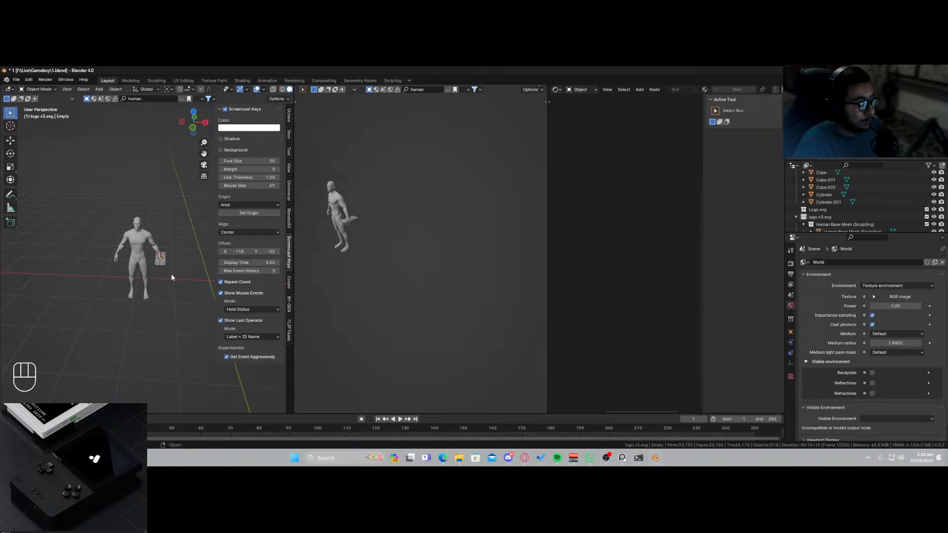
pyautogui.hotkey('ctrl', 's')
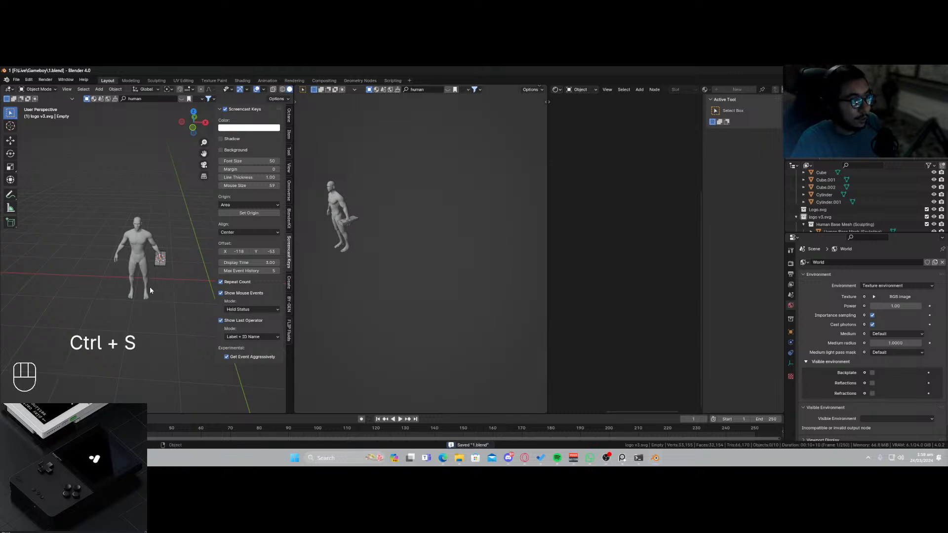
# Scale the console's parent empty down so the console roughly matches the size of the figure's hand.
pyautogui.scroll(6, 153, 288)
pyautogui.click(187, 300)
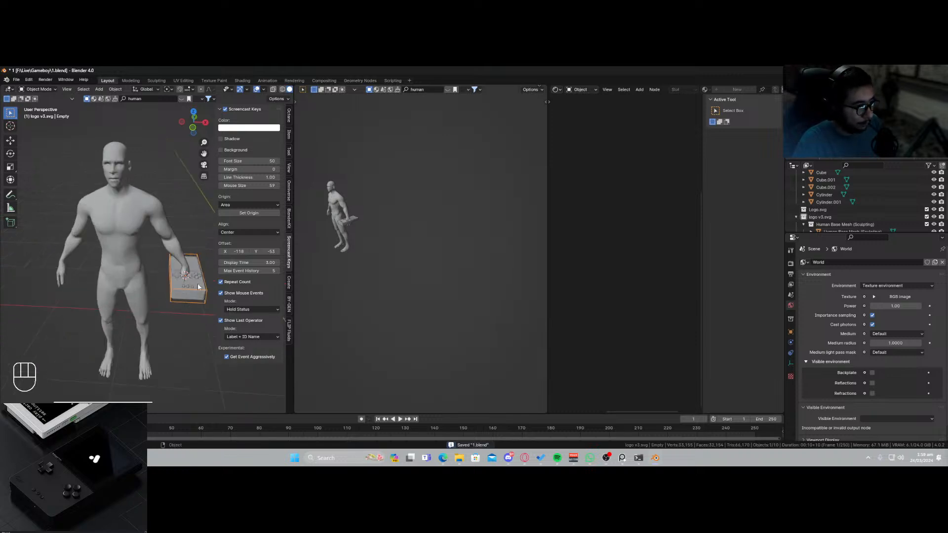
pyautogui.keyDown('shift'); pyautogui.moveTo(198, 286); pyautogui.dragTo(142, 310, button='middle'); pyautogui.keyUp('shift')
pyautogui.press('s')
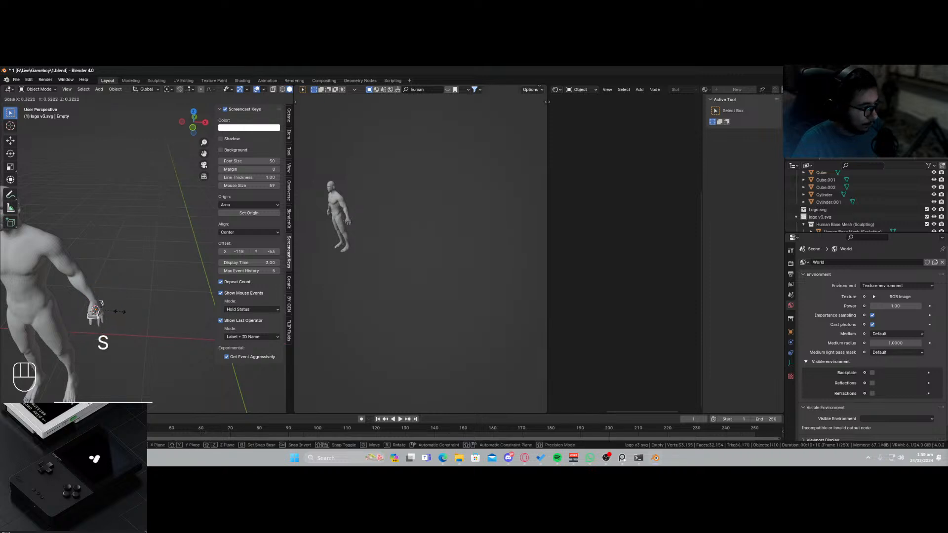
# Rotate the console around the global Y and Z axes to line it up with the figure's hand.
pyautogui.press('r')
pyautogui.press('x')
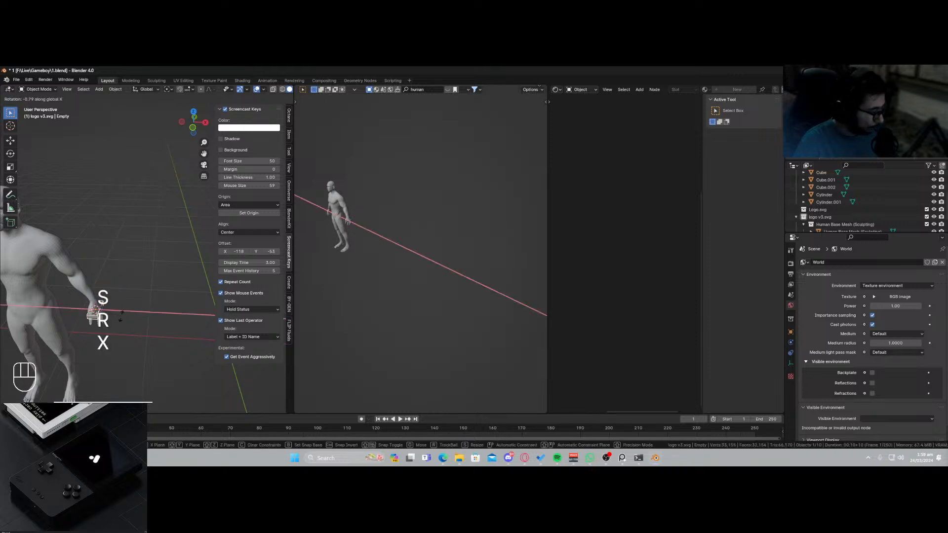
pyautogui.press('y')
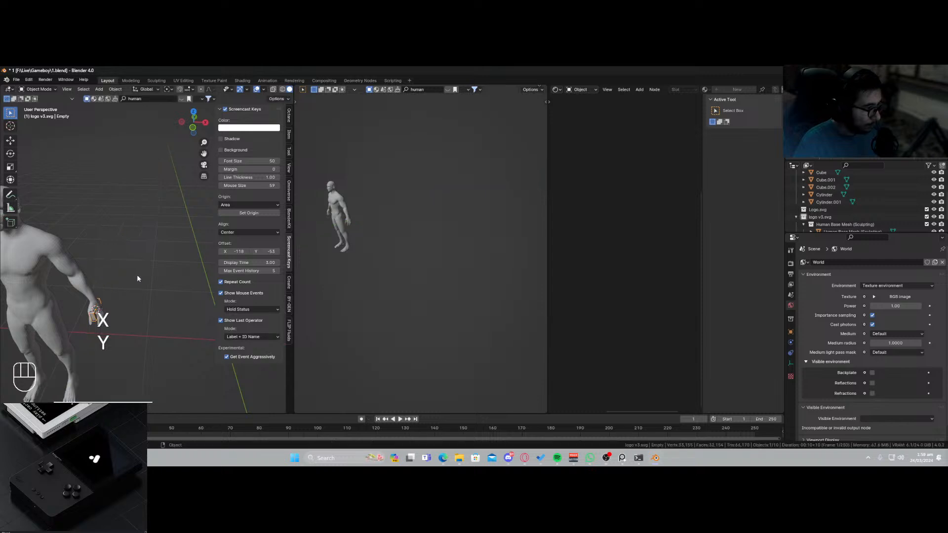
pyautogui.press('r')
pyautogui.press('z')
pyautogui.click(50, 336)
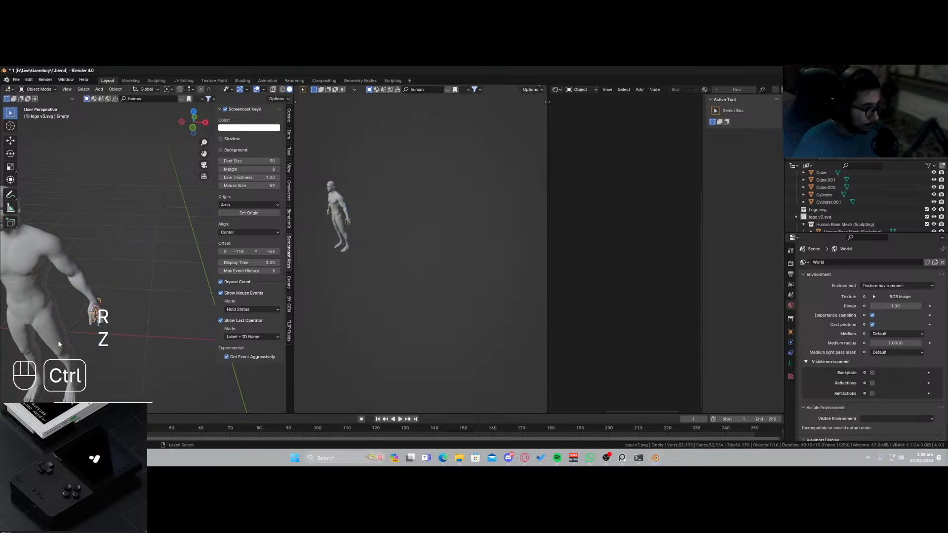
pyautogui.scroll(5, 85, 345)
pyautogui.moveTo(84, 346); pyautogui.dragTo(29, 307, button='middle')
pyautogui.press('r')
pyautogui.press('z')
pyautogui.press('Escape')
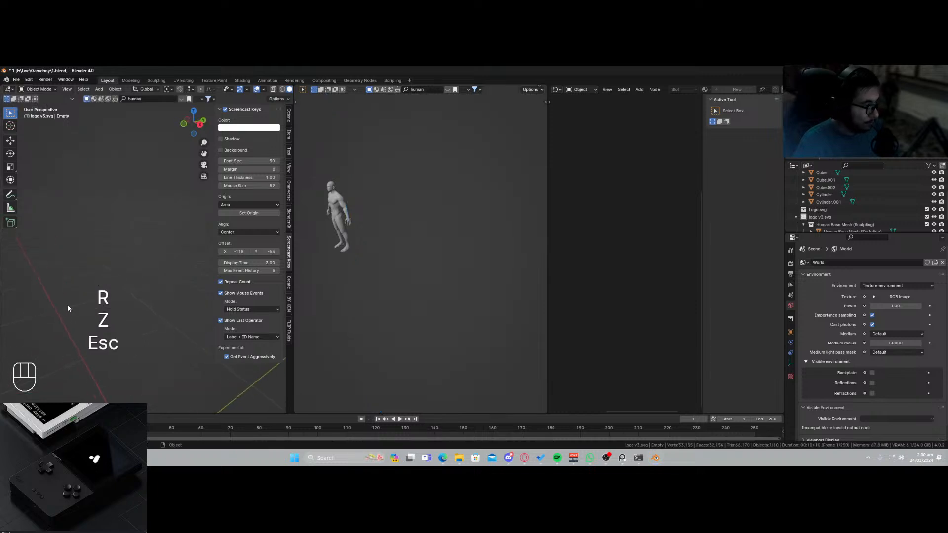
# Enlarge the console to suit the figure's hand and tilt it around the global Y axis.
pyautogui.press('KP_Decimal')
pyautogui.press('s')
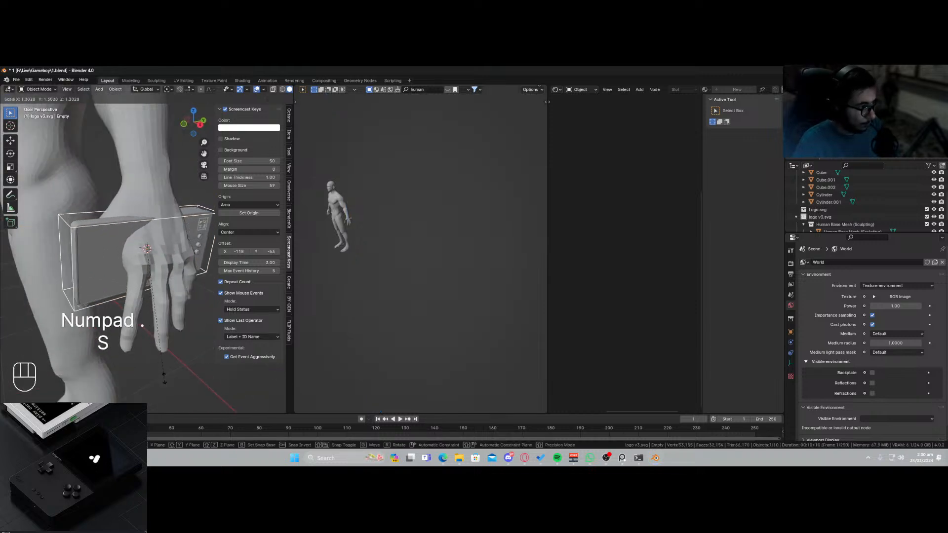
pyautogui.click(173, 288)
pyautogui.press('s')
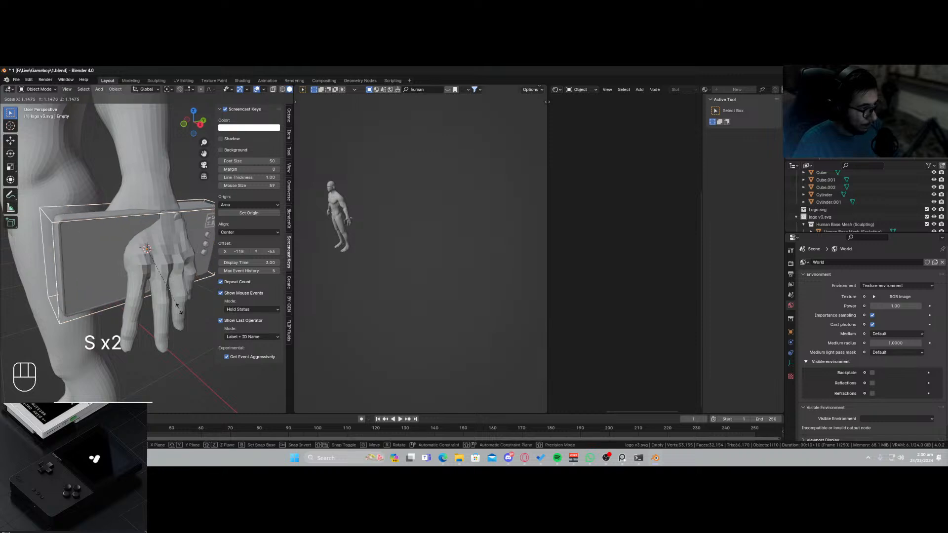
pyautogui.press('r')
pyautogui.press('x')
pyautogui.press('y')
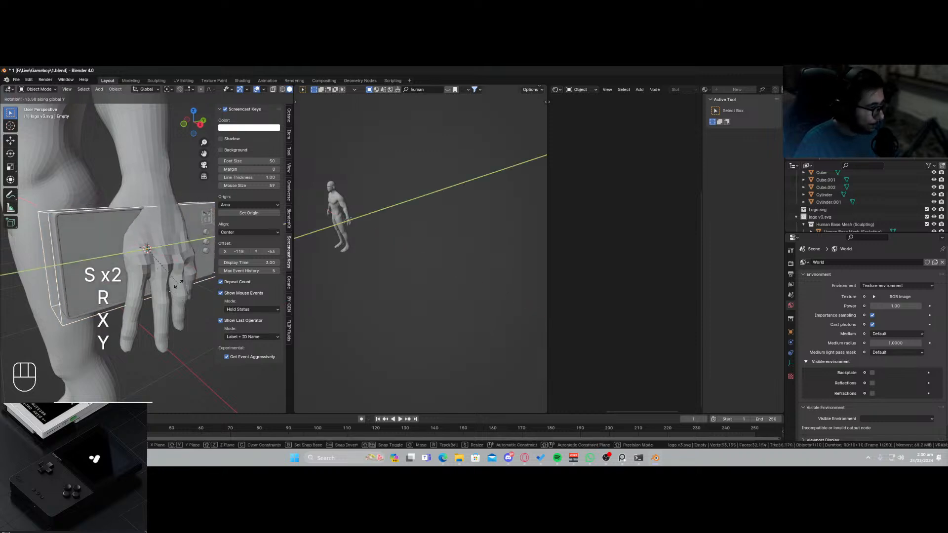
pyautogui.click(209, 287)
# Lower the console along Z, shift it along its local Y axis beside the palm, and save the file.
pyautogui.moveTo(209, 286); pyautogui.dragTo(251, 284, button='middle')
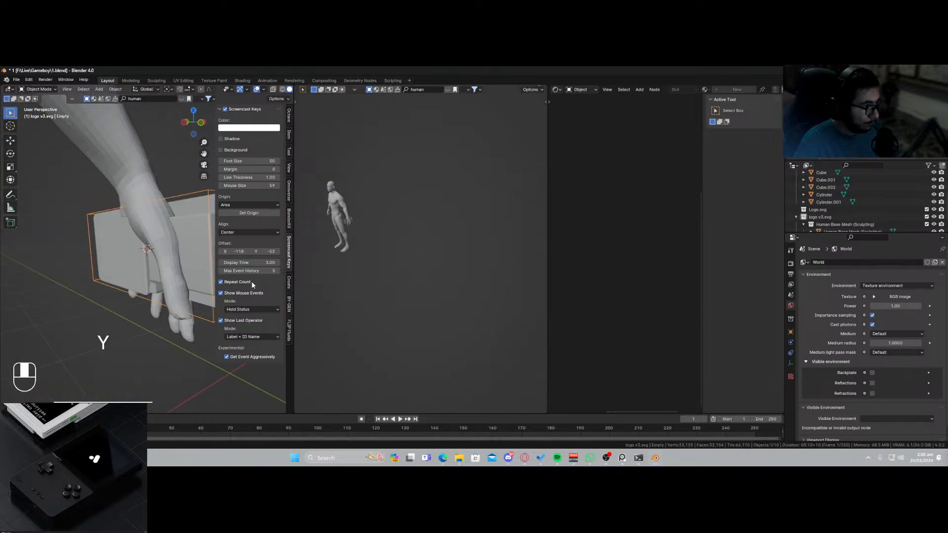
pyautogui.press('g')
pyautogui.press('z')
pyautogui.click(146, 330)
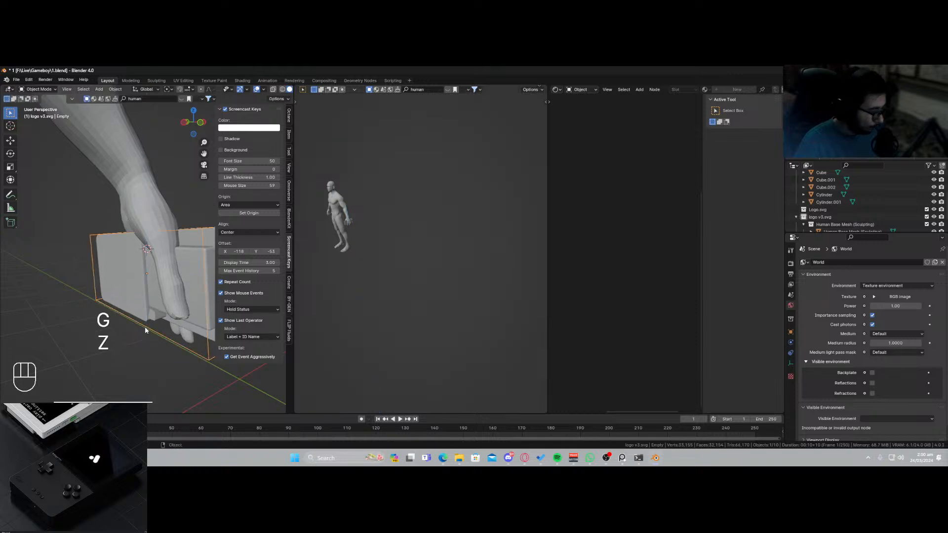
pyautogui.press('g')
pyautogui.press('z')
pyautogui.press('z')
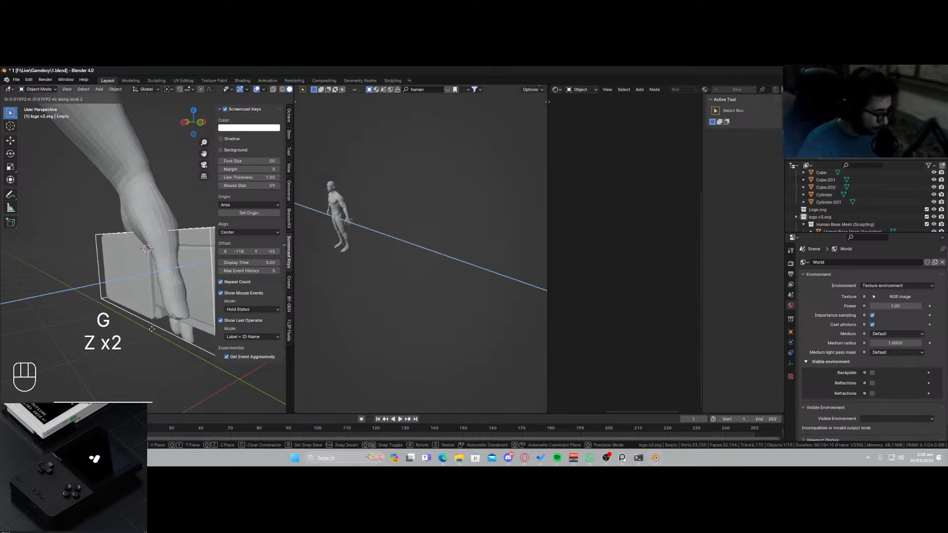
pyautogui.press('y')
pyautogui.press('y')
pyautogui.click(192, 346)
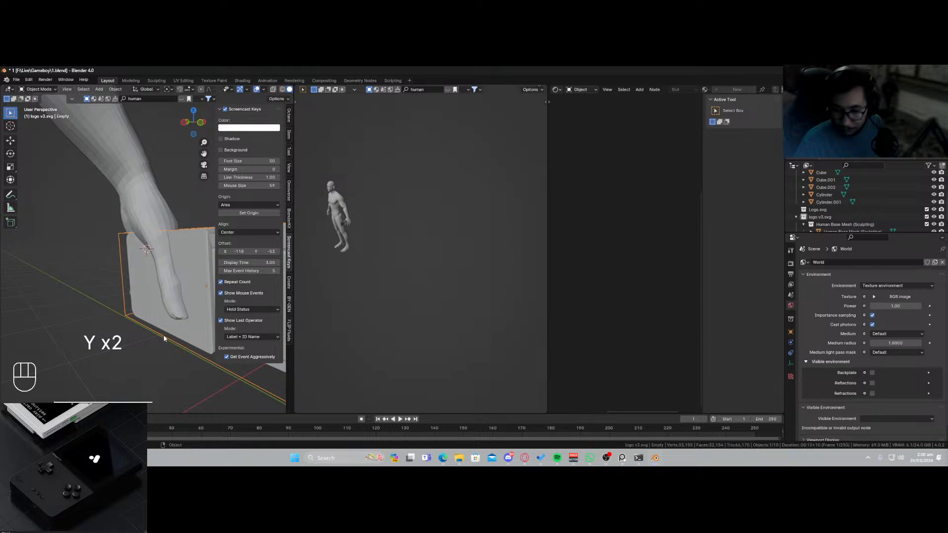
pyautogui.hotkey('ctrl', 's')
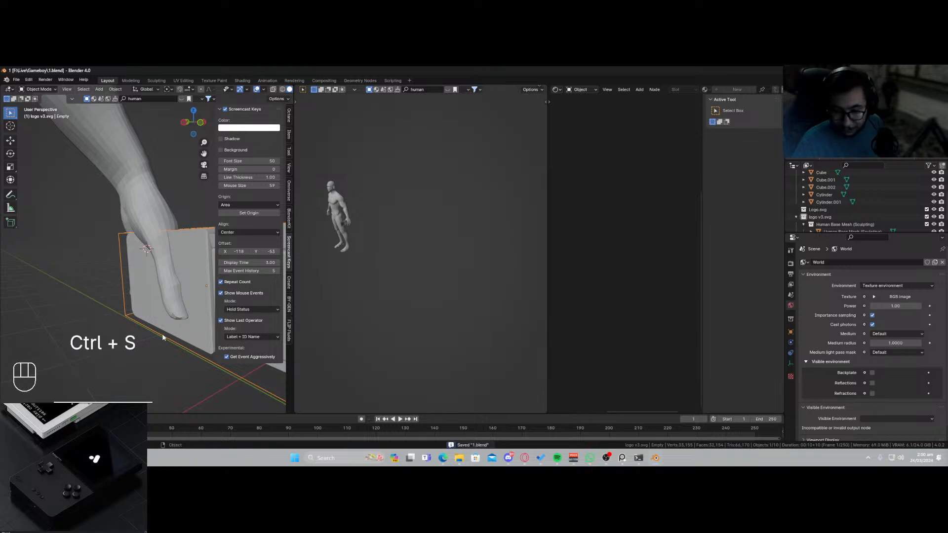
# Flip the console around its local Y axis so its opposite face meets the figure's hand.
pyautogui.press('r')
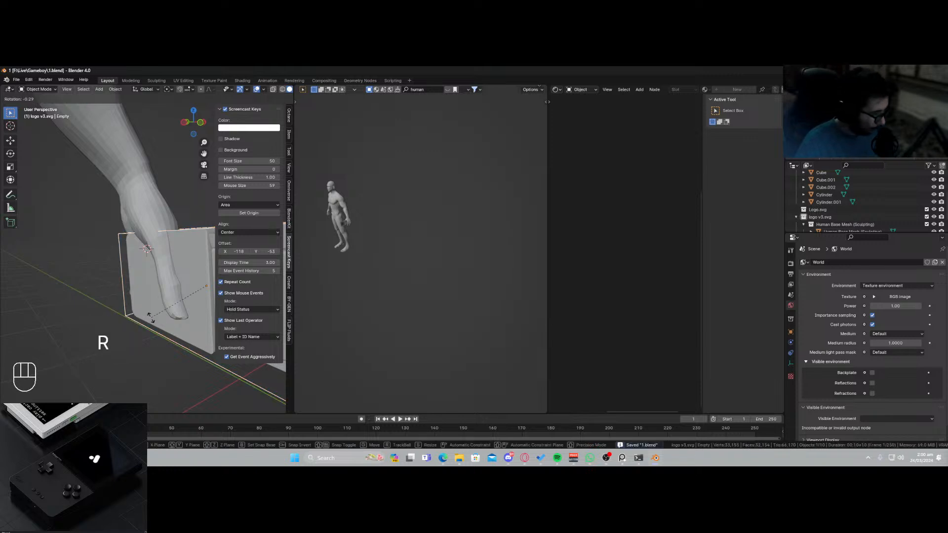
pyautogui.press('y')
pyautogui.press('y')
pyautogui.press('ctrl')
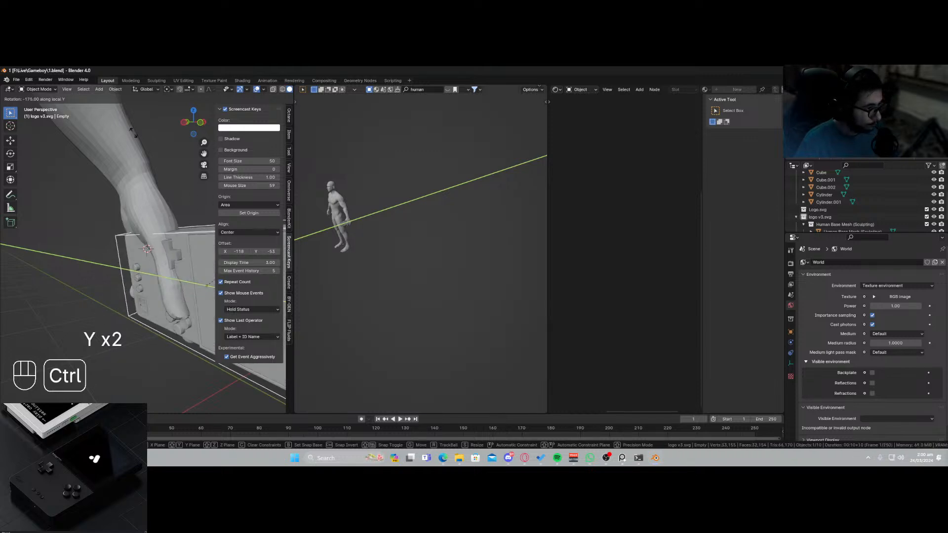
pyautogui.click(173, 142)
# Scale the console up slightly, lower it along global Z at the figure's hand, and save the file.
pyautogui.scroll(-5, 156, 300)
pyautogui.press('s')
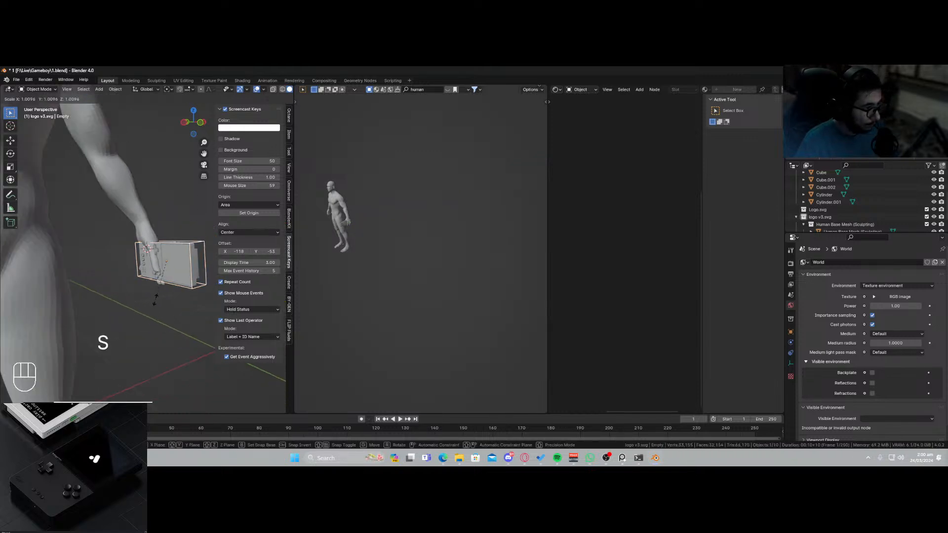
pyautogui.click(160, 301)
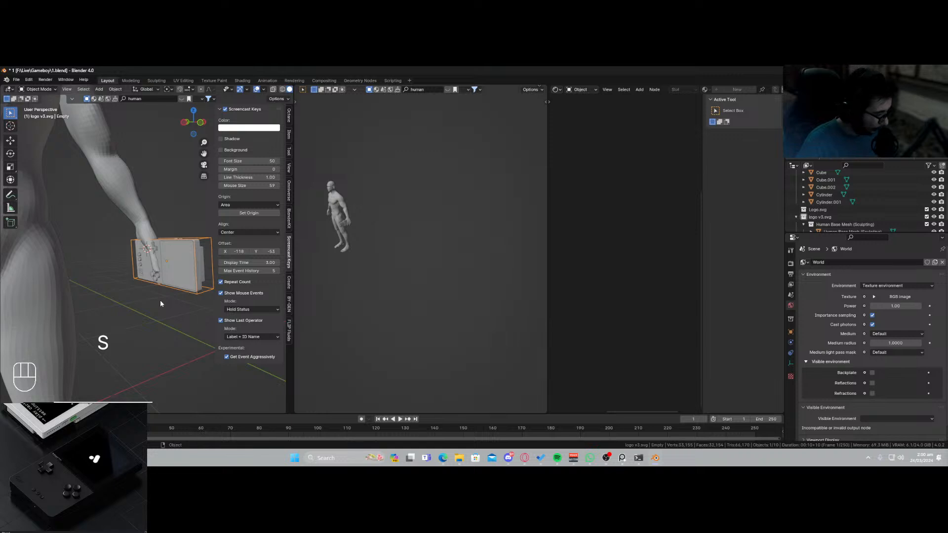
pyautogui.press('g')
pyautogui.press('y')
pyautogui.press('y')
pyautogui.press('z')
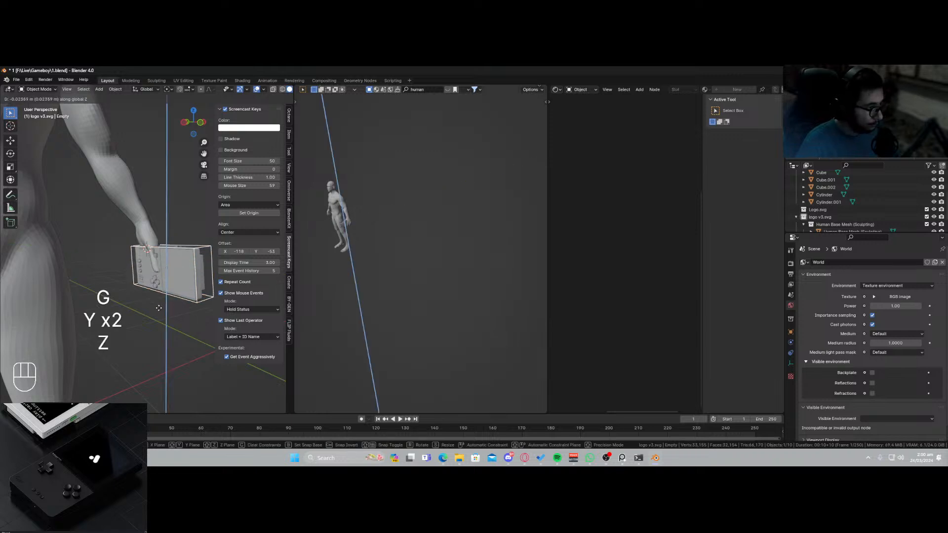
pyautogui.click(156, 316)
pyautogui.scroll(-2, 146, 296)
pyautogui.hotkey('ctrl', 's')
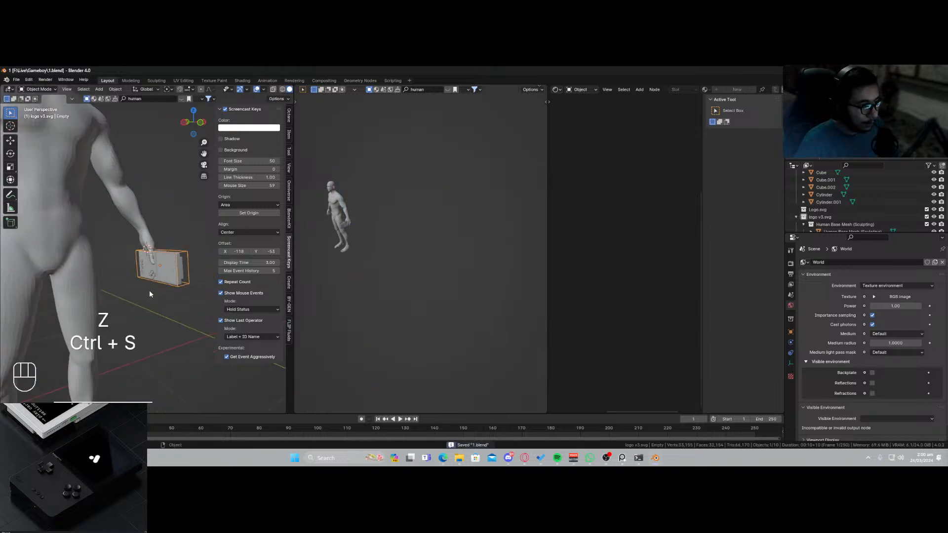
# Delete the human reference figure, keeping only the console in the scene.
pyautogui.moveTo(149, 289); pyautogui.dragTo(58, 286, button='middle')
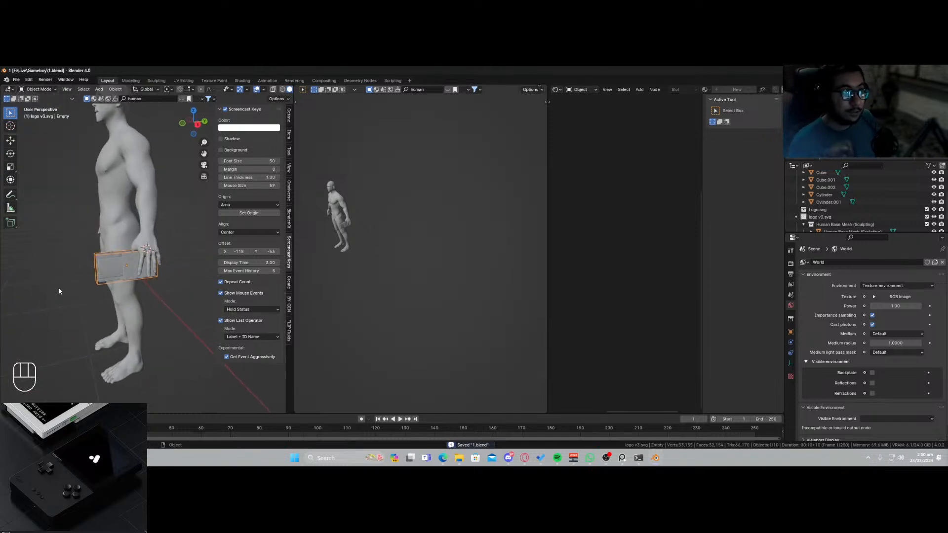
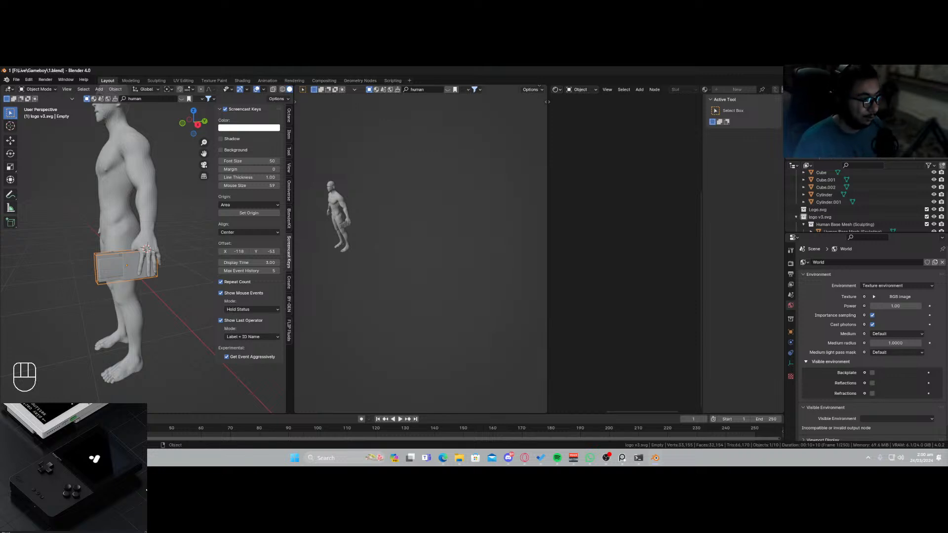
pyautogui.press('x')
pyautogui.click(108, 206)
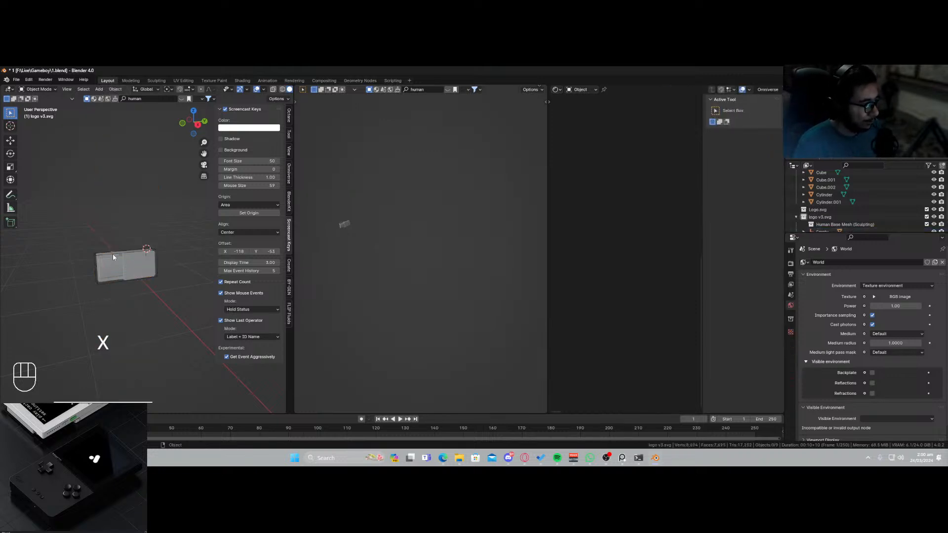
# Set the X, Y and Z rotation of the console's parent empty to 0°.
pyautogui.click(113, 257)
pyautogui.click(290, 136)
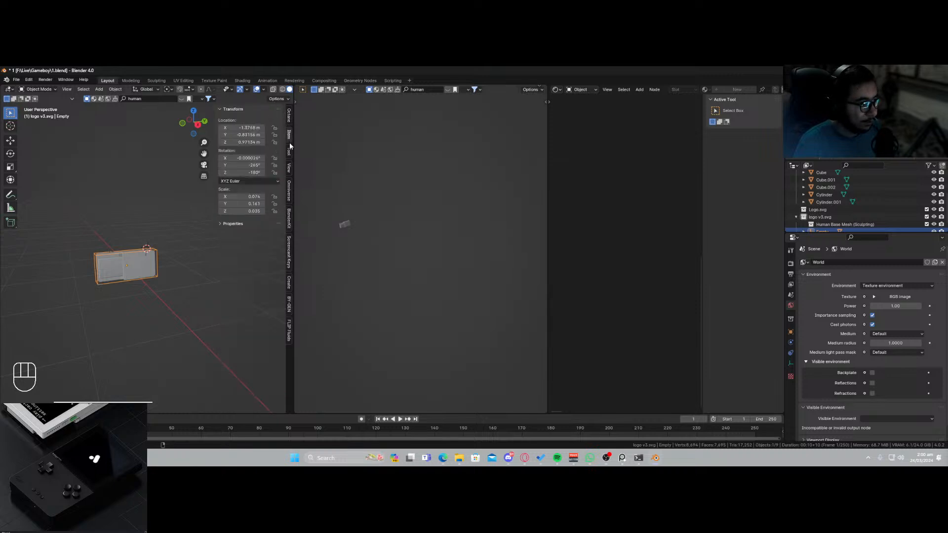
pyautogui.click(253, 158)
pyautogui.write('0')
pyautogui.press('Return')
pyautogui.click(249, 165)
pyautogui.write('0')
pyautogui.press('Return')
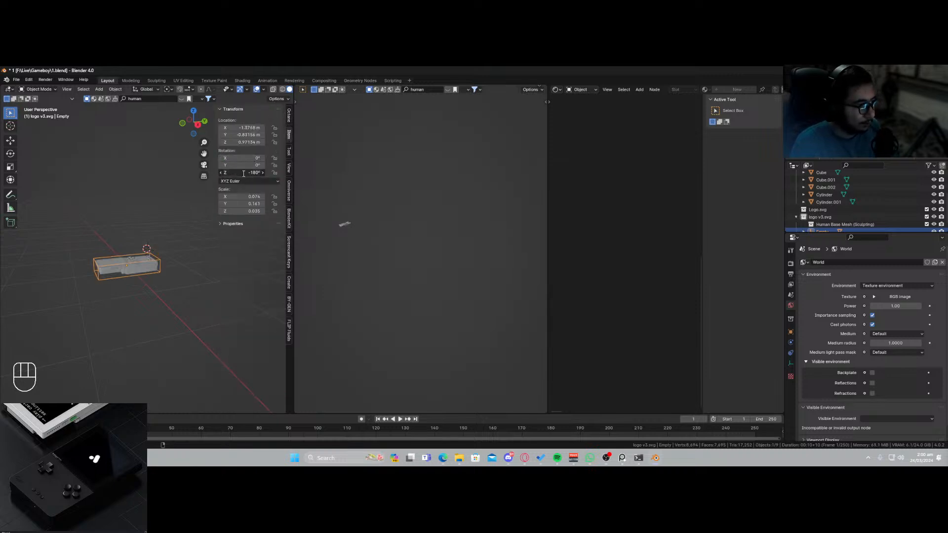
pyautogui.press('BackSpace')
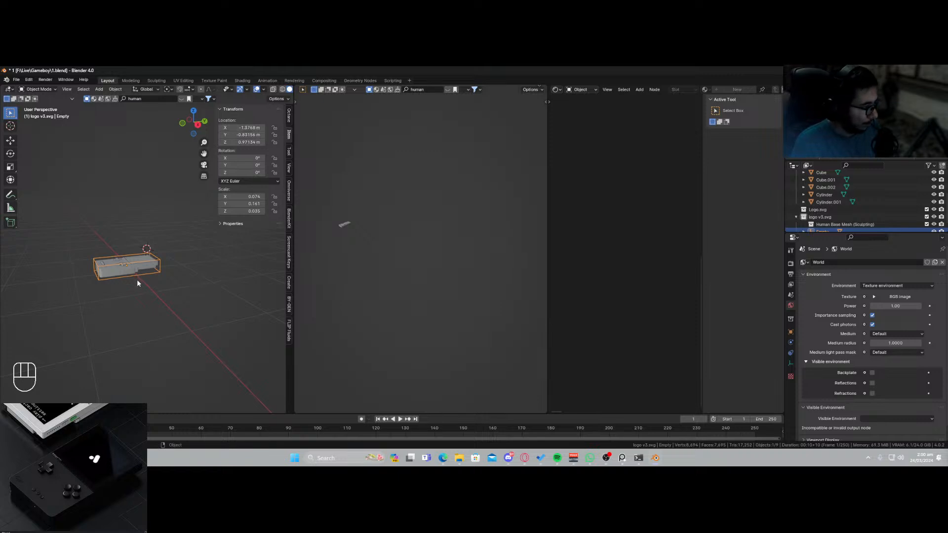
# Try applying all transforms to every object in the scene, and undo both the application and the selection.
pyautogui.press('a')
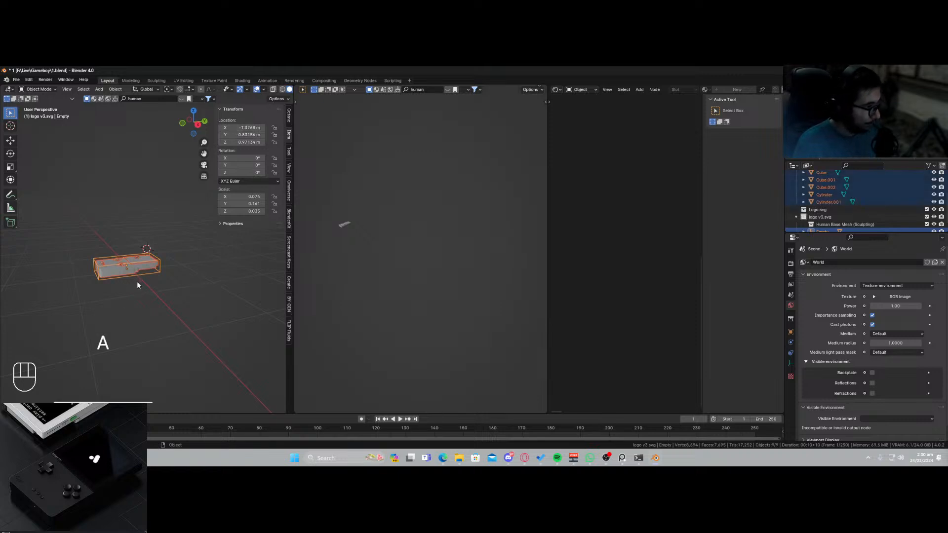
pyautogui.hotkey('ctrl', 'a')
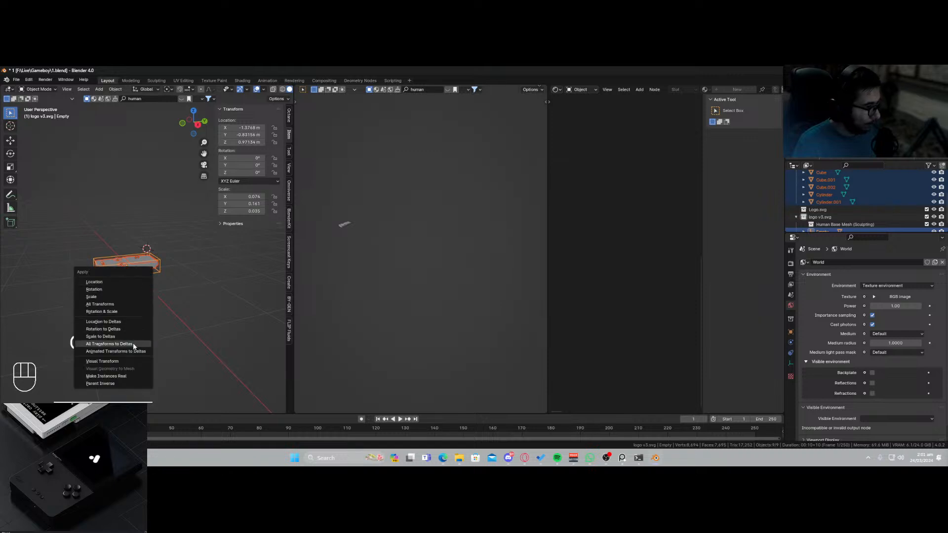
pyautogui.click(122, 303)
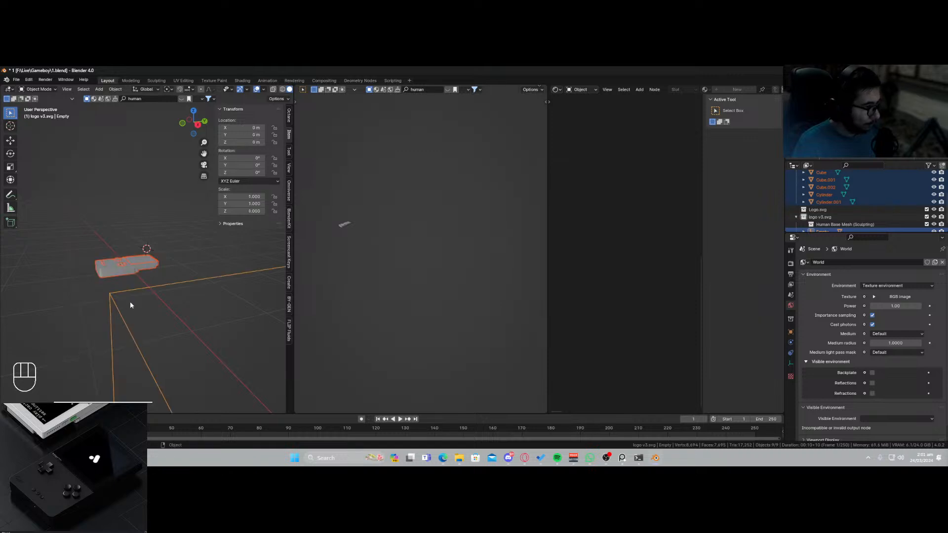
pyautogui.hotkey('ctrl', 'z')
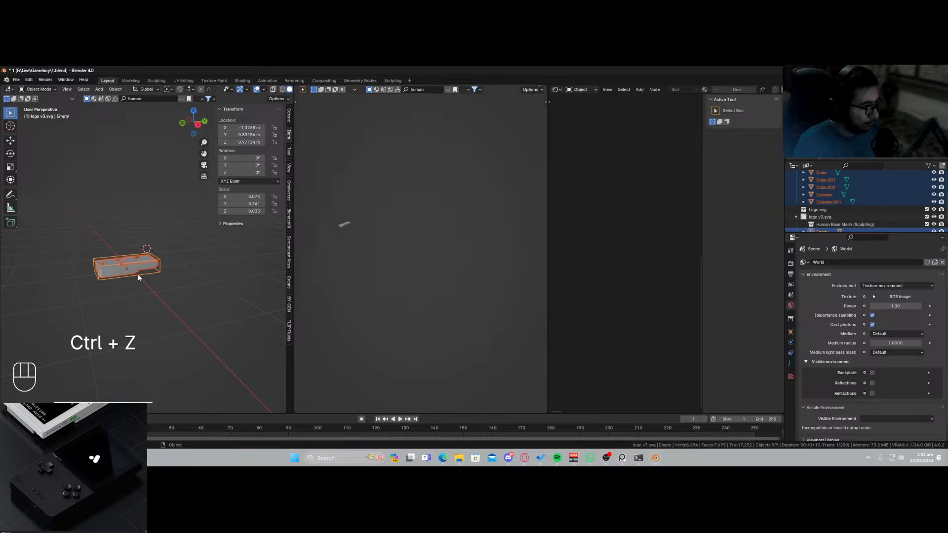
pyautogui.hotkey('ctrl', 'z')
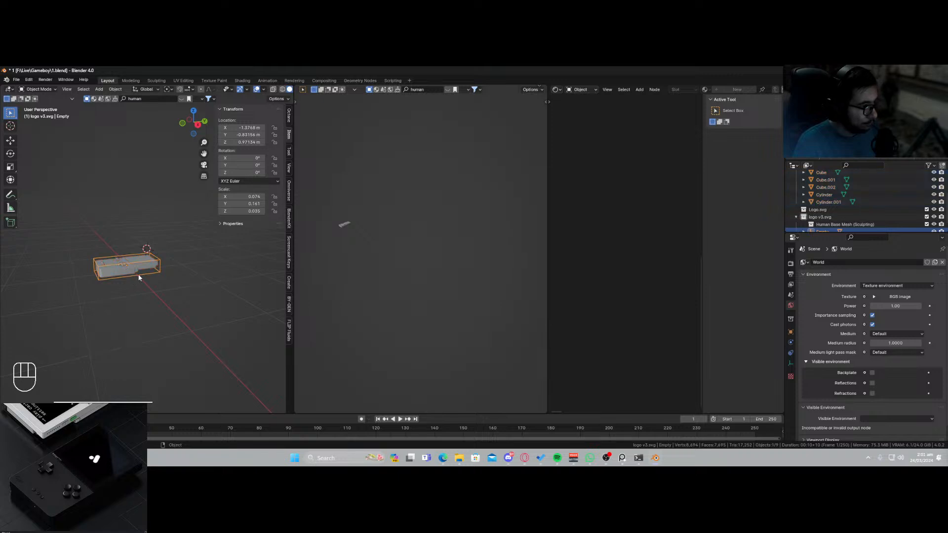
# Try applying only the scale to the console's parent empty, and undo it.
pyautogui.hotkey('ctrl', 'a')
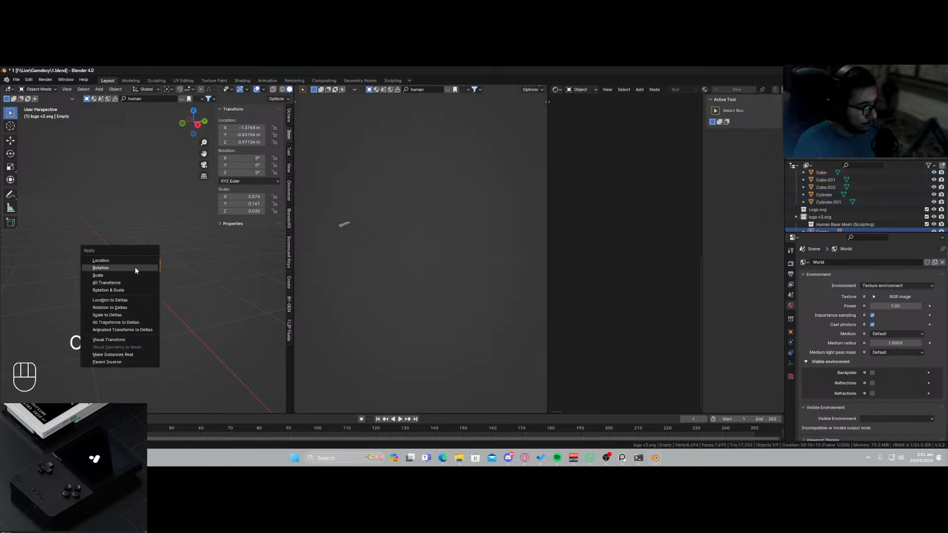
pyautogui.click(134, 275)
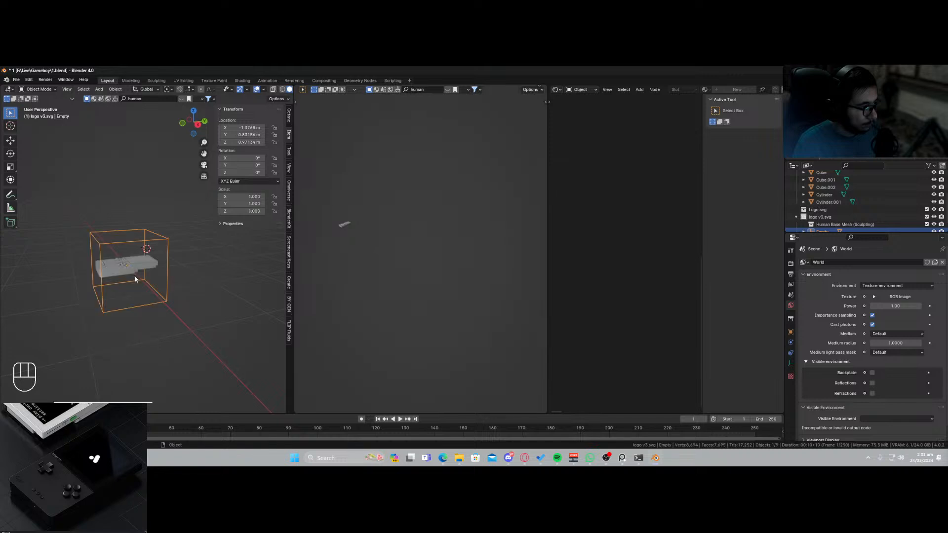
pyautogui.hotkey('ctrl', 'z')
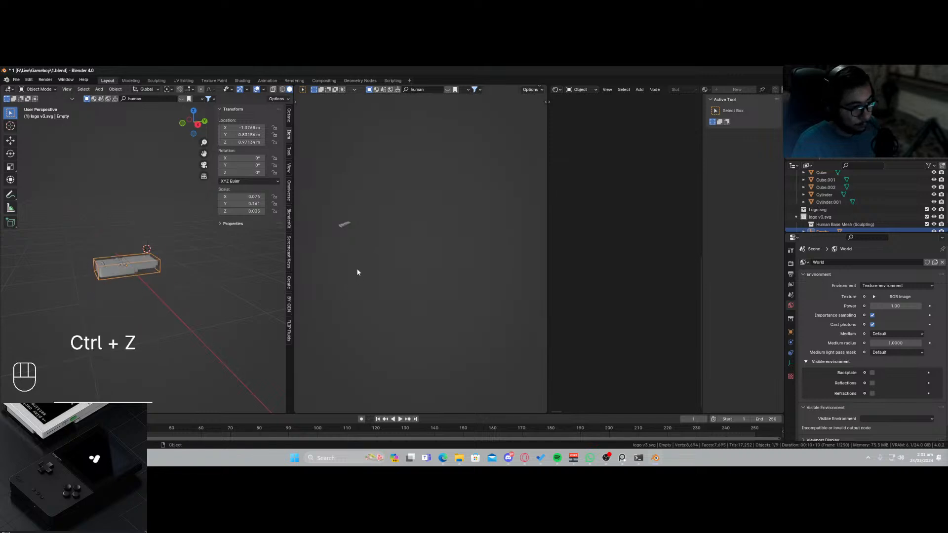
# Frame the console in the larger viewport and switch that viewport to the camera view.
pyautogui.press('KP_Decimal')
pyautogui.press('KP_0')
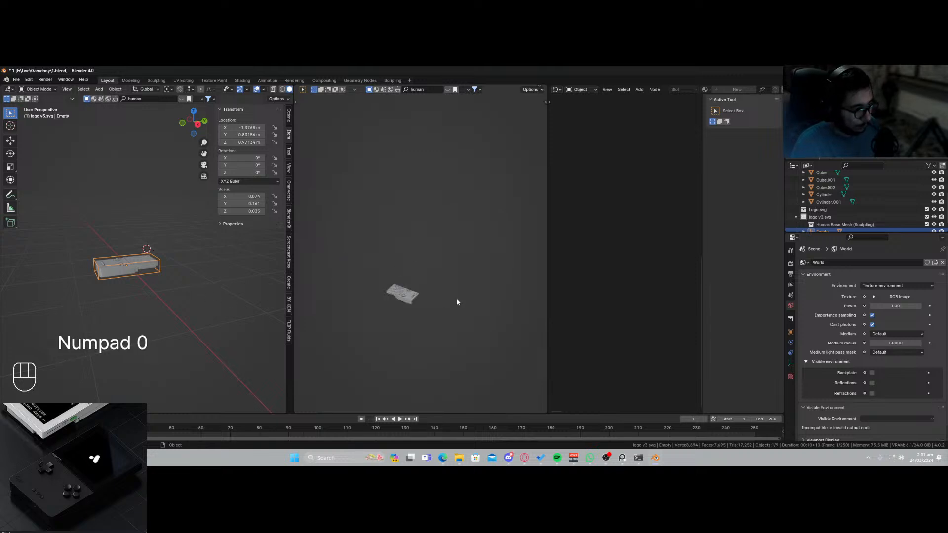
pyautogui.press('ctrl+alt+KP_0')
pyautogui.scroll(-3, 148, 276)
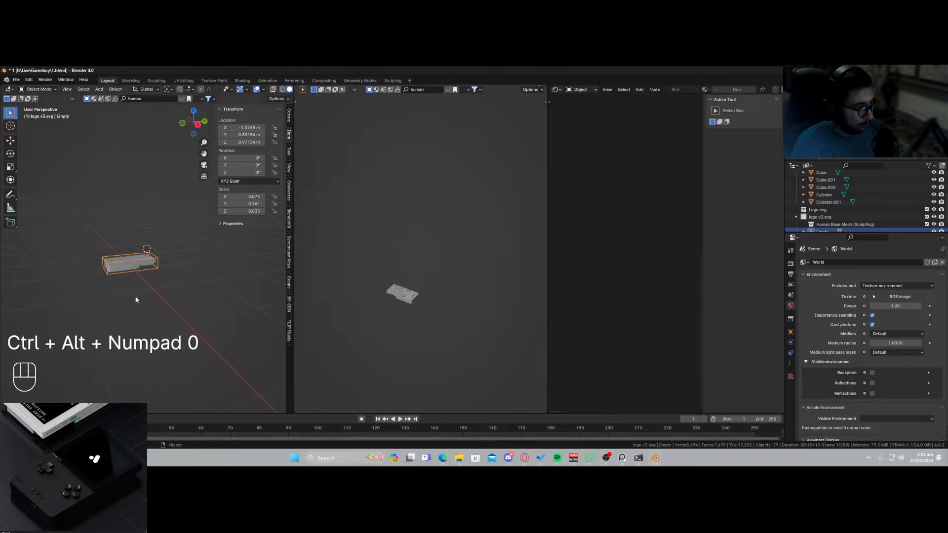
pyautogui.press('KP_Divide')
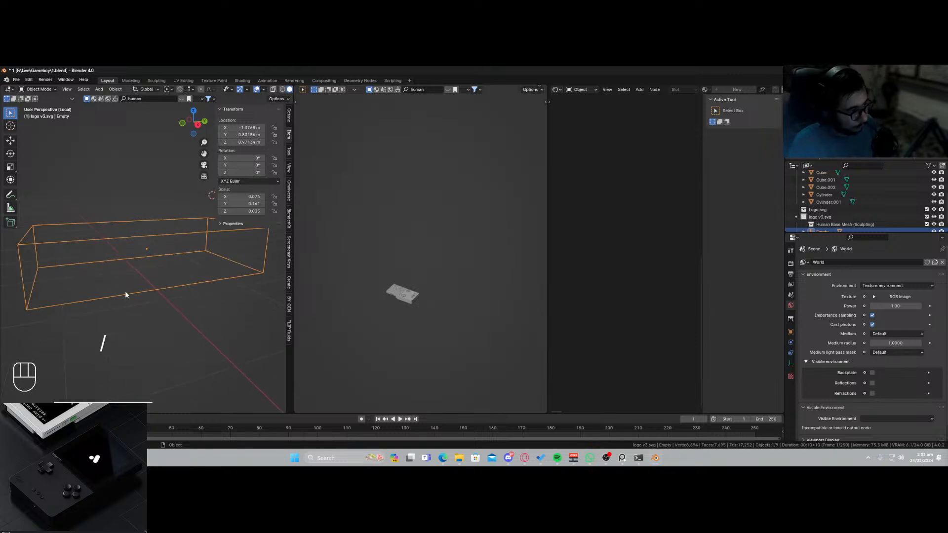
pyautogui.press('KP_Divide')
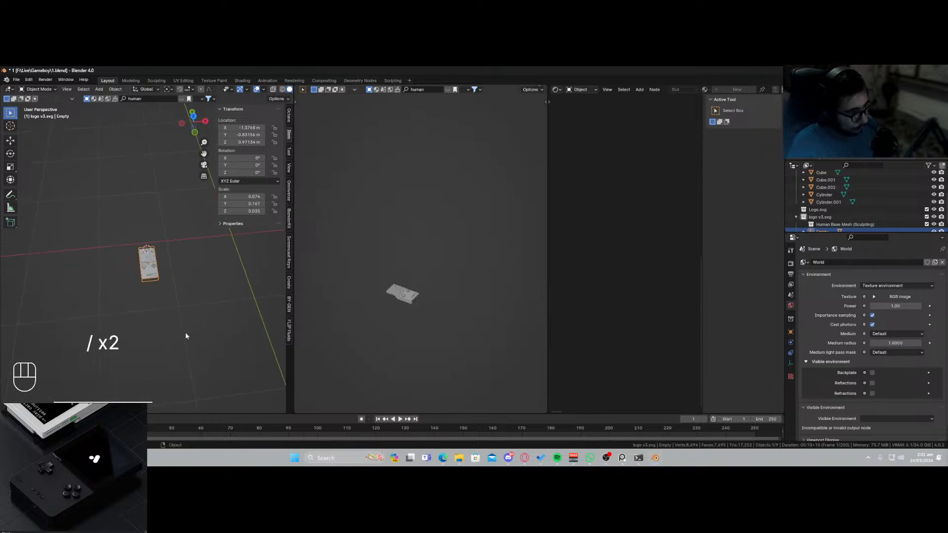
# Look through the camera in the smaller viewport and fly it to a low, closer view of the console.
pyautogui.press('KP_0')
pyautogui.hotkey('shift', '`')
pyautogui.press('q')
pyautogui.press('w')
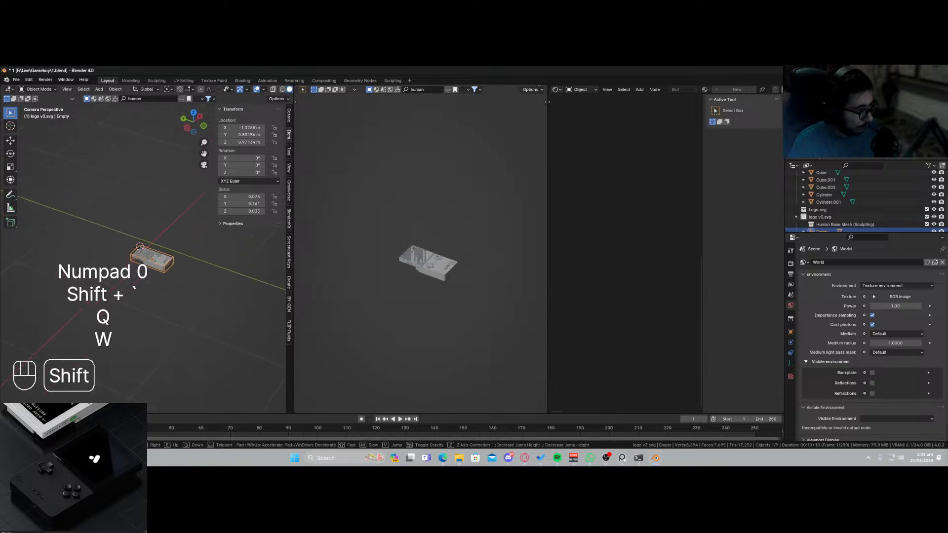
pyautogui.press('q')
pyautogui.press('q')
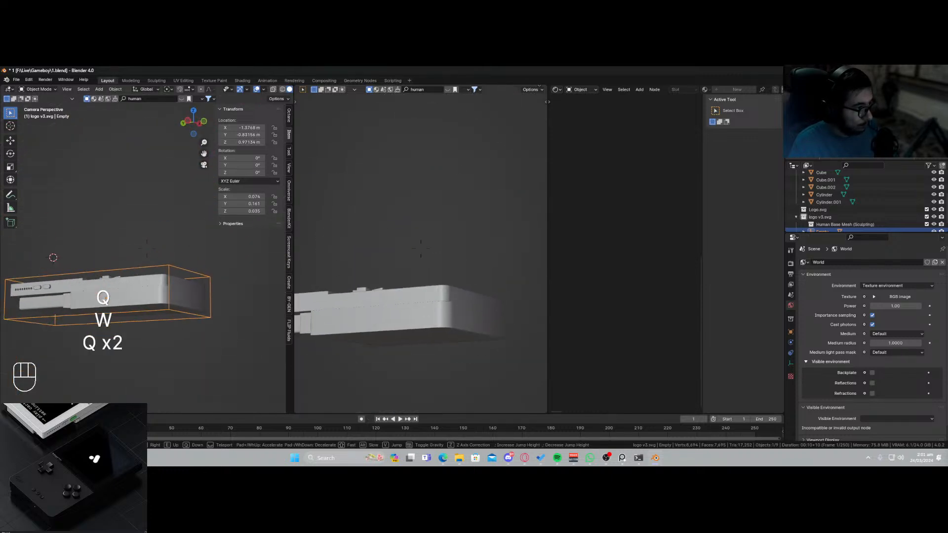
pyautogui.press('s')
pyautogui.press('e')
pyautogui.click(443, 324)
pyautogui.scroll(-8, 407, 299)
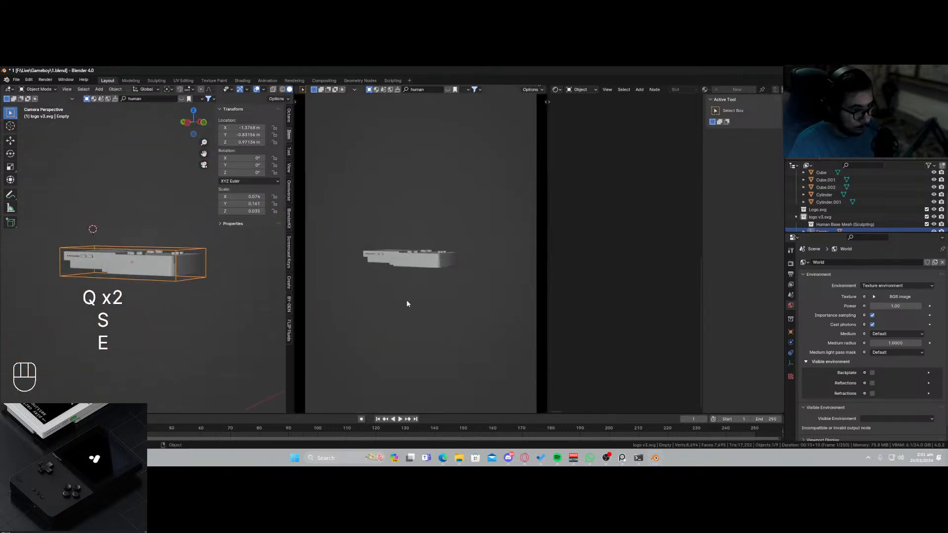
# Rotate the console's parent empty upright to about 66° on X and turn it to about -25° on Z.
pyautogui.press('r')
pyautogui.press('x')
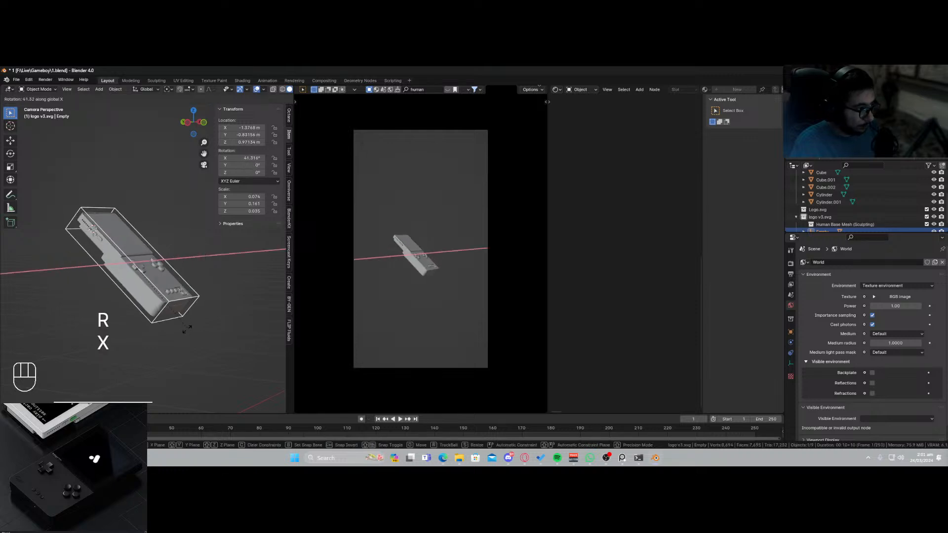
pyautogui.click(178, 341)
pyautogui.press('r')
pyautogui.press('z')
pyautogui.click(193, 277)
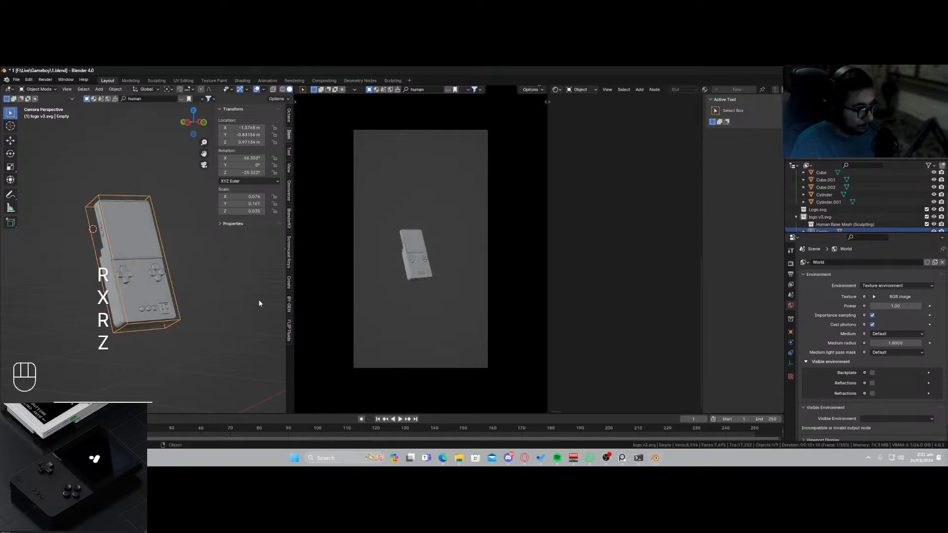
# Set the camera's focal length to 108 mm.
pyautogui.scroll(-3, 193, 277)
pyautogui.scroll(-2, 183, 284)
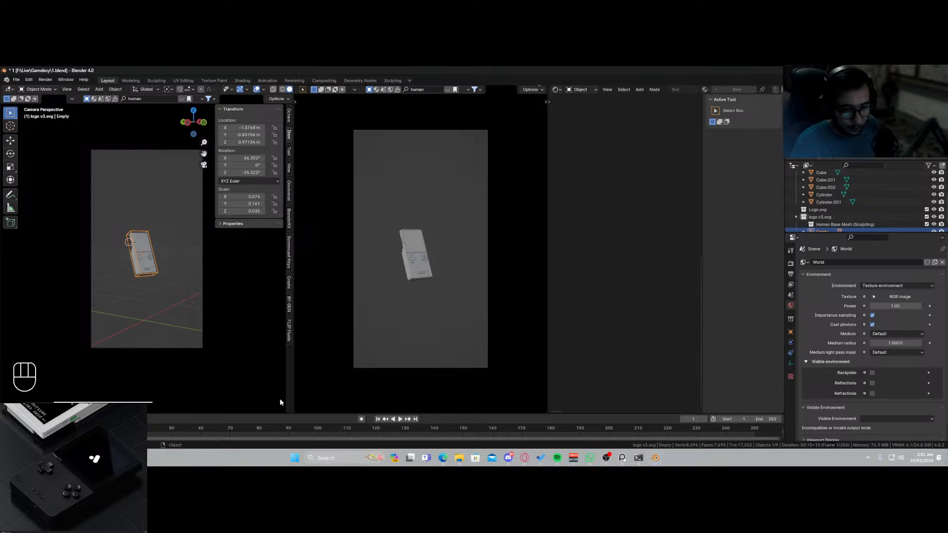
pyautogui.click(197, 351)
pyautogui.click(791, 363)
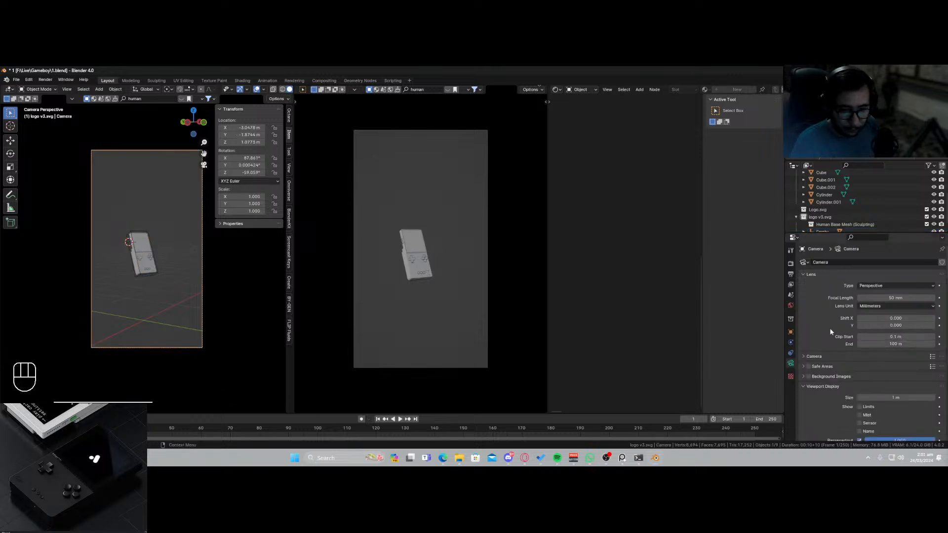
pyautogui.click(884, 298)
pyautogui.write('108')
pyautogui.press('Return')
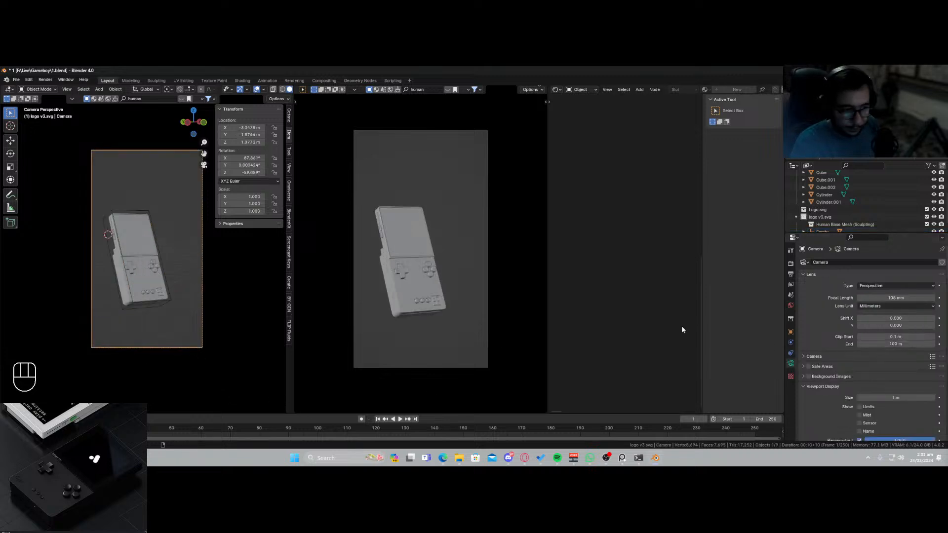
# Fly the camera closer so the console fills more of the portrait frame.
pyautogui.hotkey('shift', '`')
pyautogui.press('w')
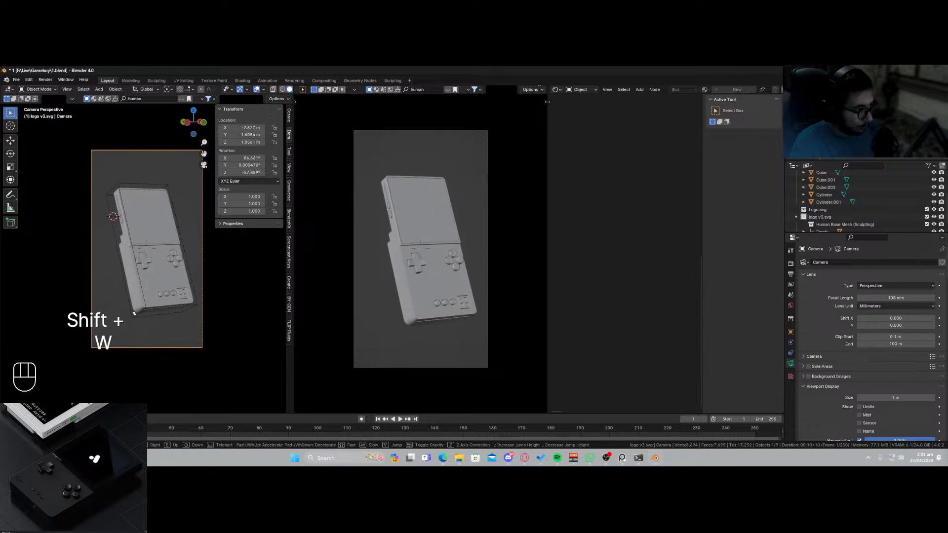
pyautogui.press('s')
pyautogui.click(162, 301)
# Tilt the console's parent empty with global Z and X rotations to about 90° X, 15° Y and -23° Z.
pyautogui.click(165, 303)
pyautogui.press('r')
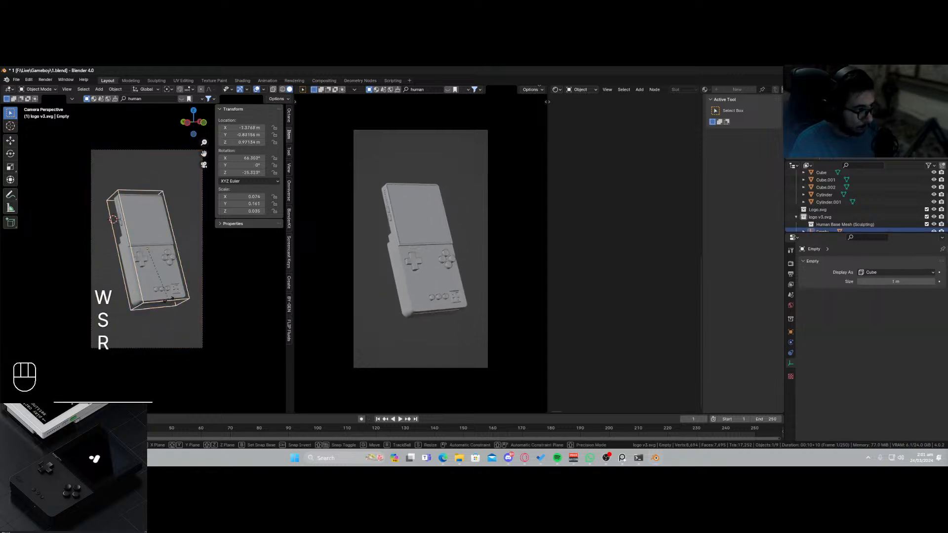
pyautogui.press('z')
pyautogui.click(159, 309)
pyautogui.press('r')
pyautogui.press('x')
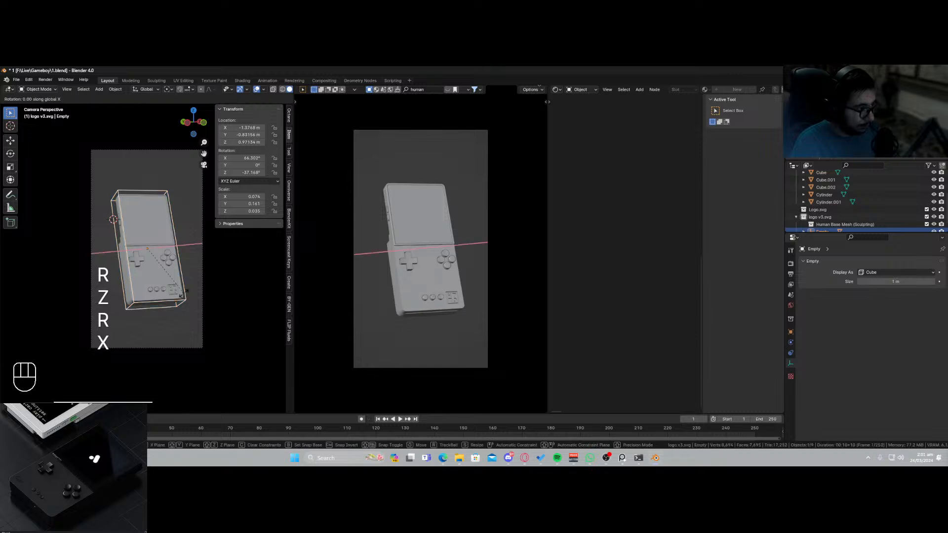
pyautogui.click(161, 328)
pyautogui.press('r')
pyautogui.press('z')
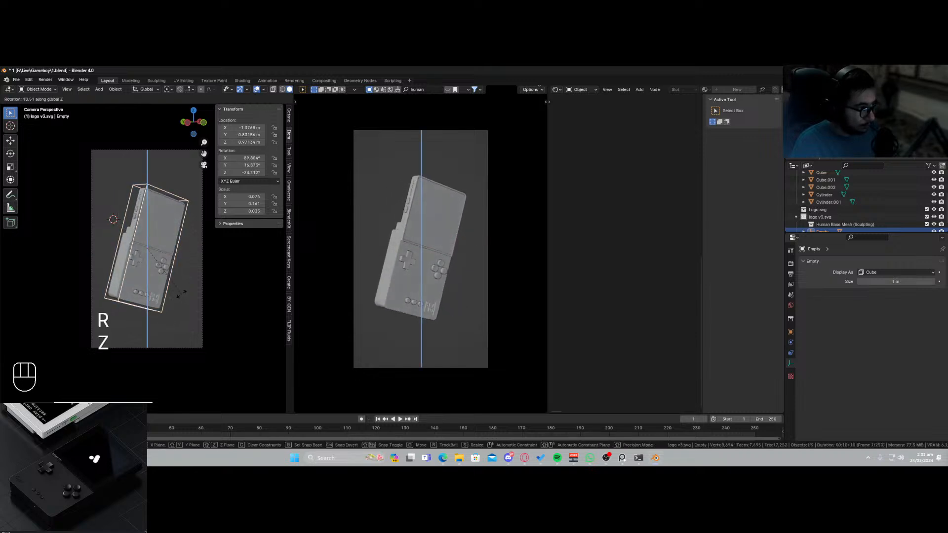
pyautogui.click(180, 293)
# Switch the larger viewport to rendered shading and select the console's screen glass.
pyautogui.press('z')
pyautogui.click(452, 182)
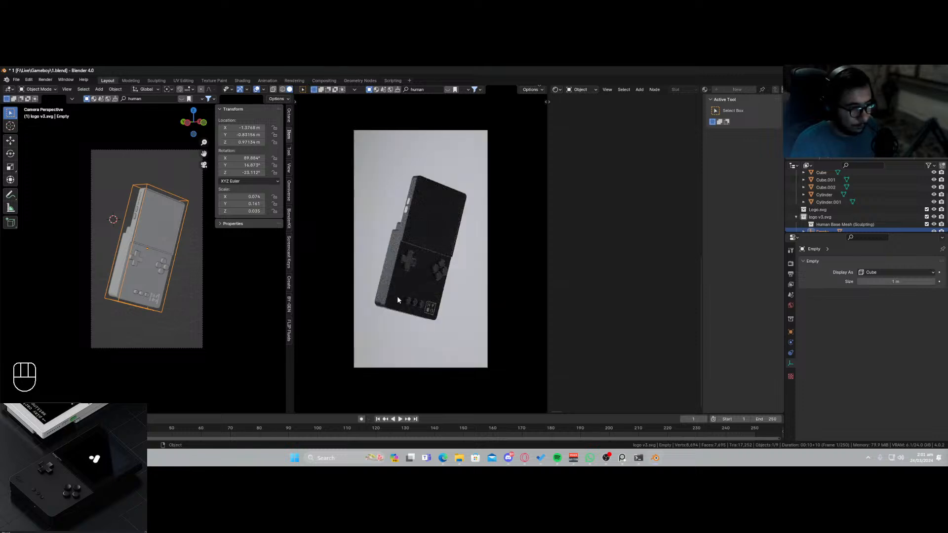
pyautogui.click(153, 238)
pyautogui.scroll(3, 154, 240)
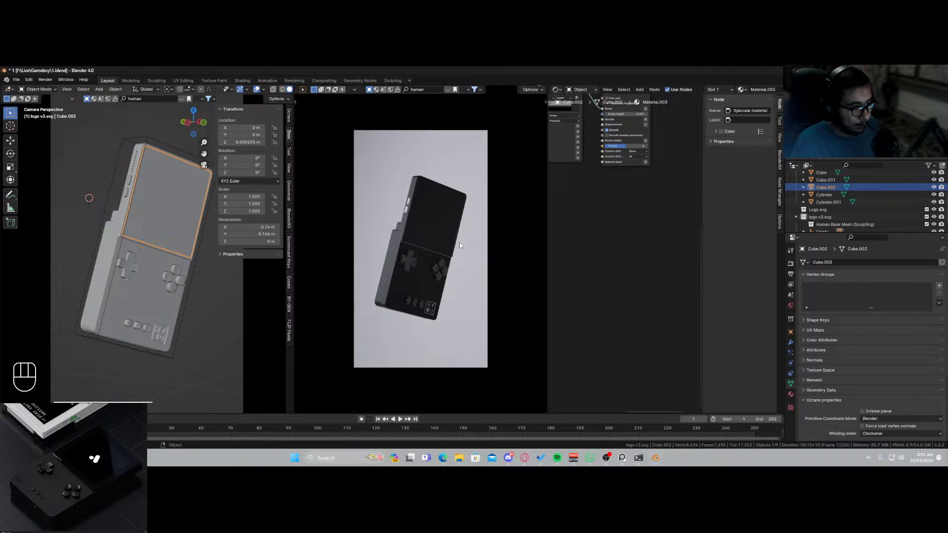
pyautogui.moveTo(459, 242); pyautogui.dragTo(436, 255, button='middle')
pyautogui.scroll(7, 436, 255)
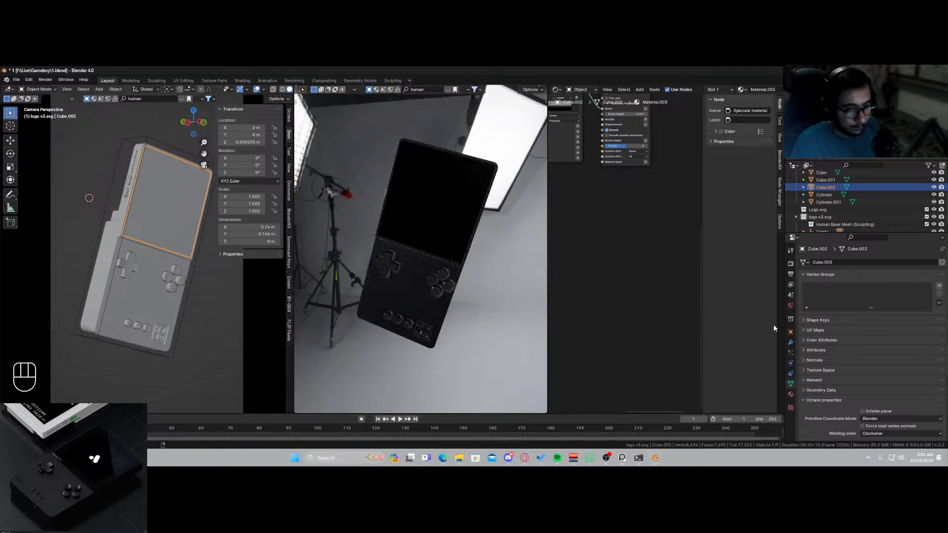
# Open the screen glass's material and briefly hide the glass to check the display beneath it.
pyautogui.click(791, 395)
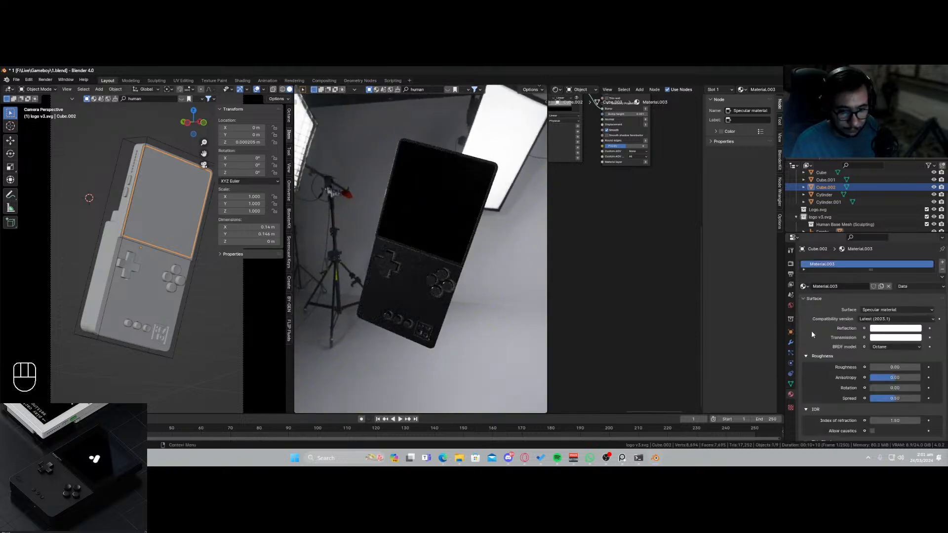
pyautogui.scroll(-6, 637, 230)
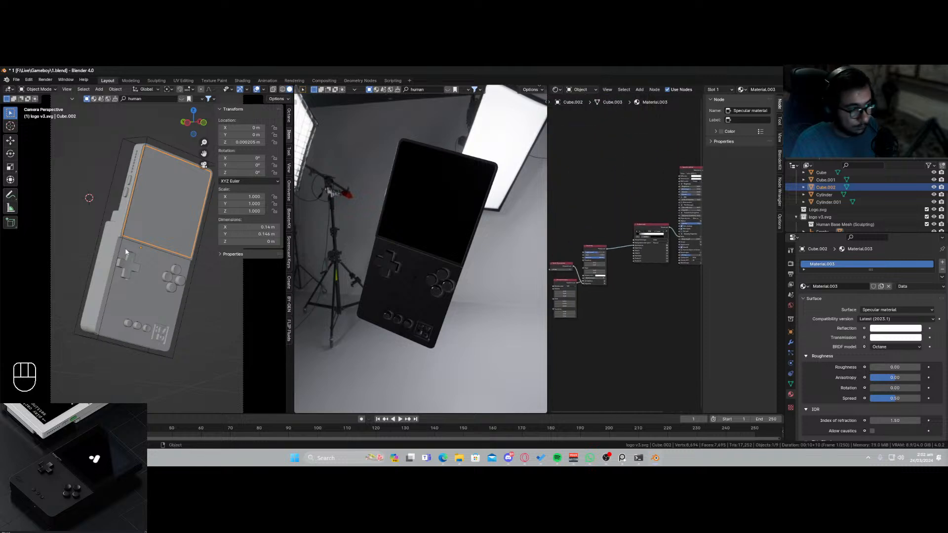
pyautogui.press('h')
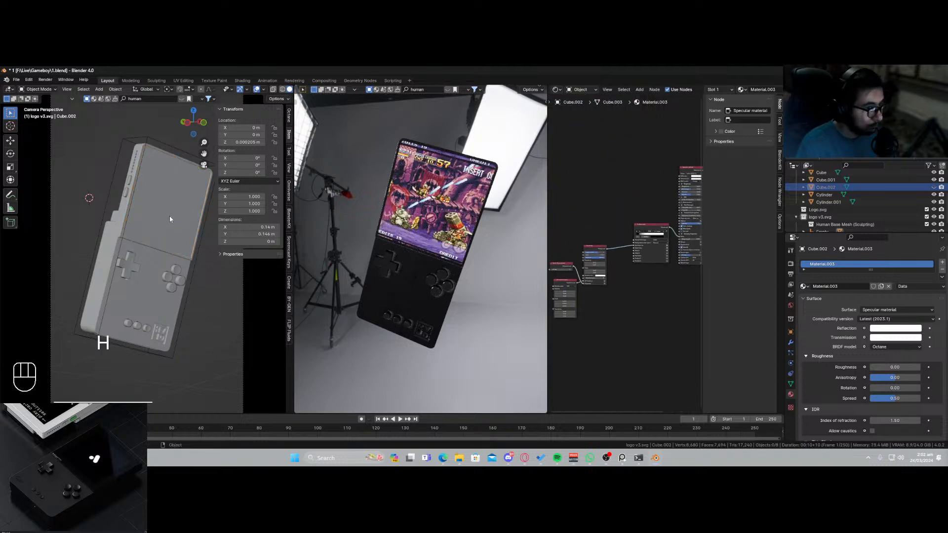
pyautogui.hotkey('alt', 'h')
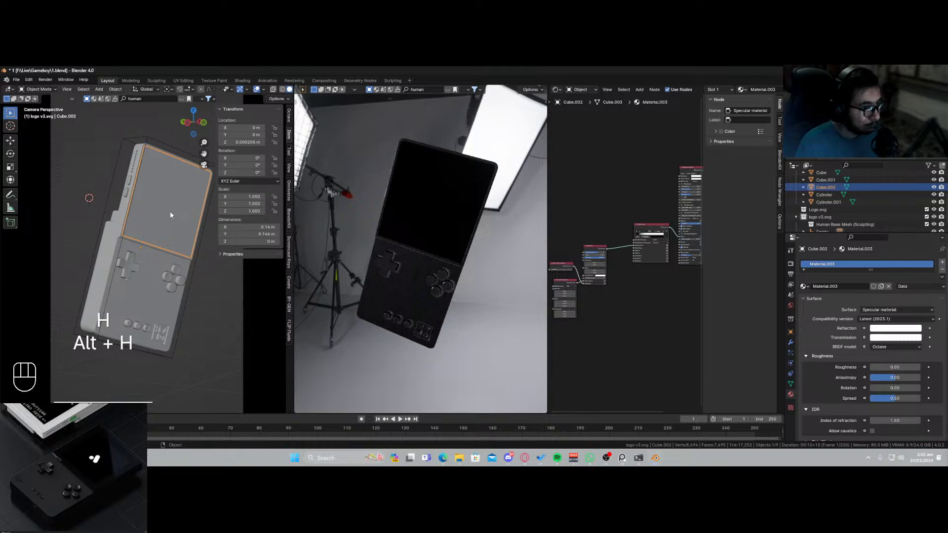
# Enable Thin wall on the screen glass's Specular material, and try moving the glass off the display before cancelling the move.
pyautogui.scroll(4, 605, 289)
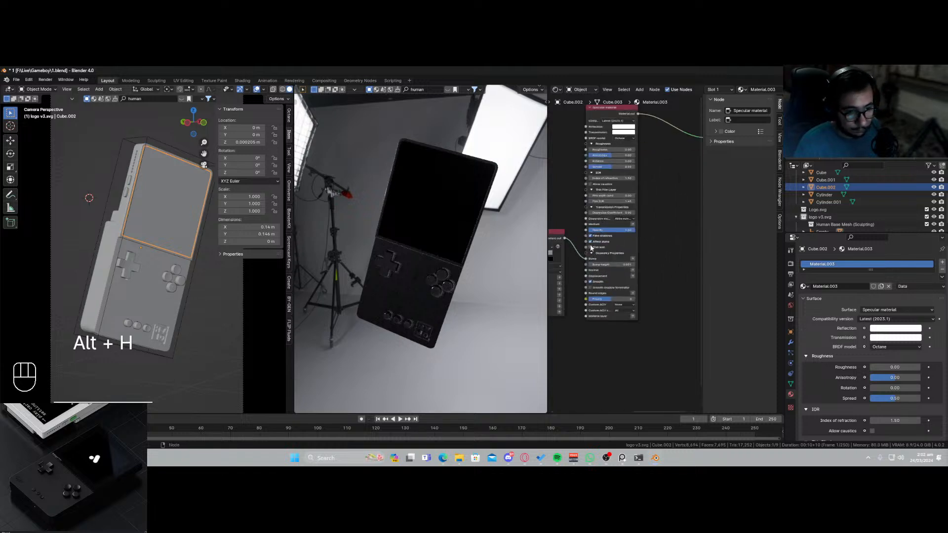
pyautogui.click(591, 247)
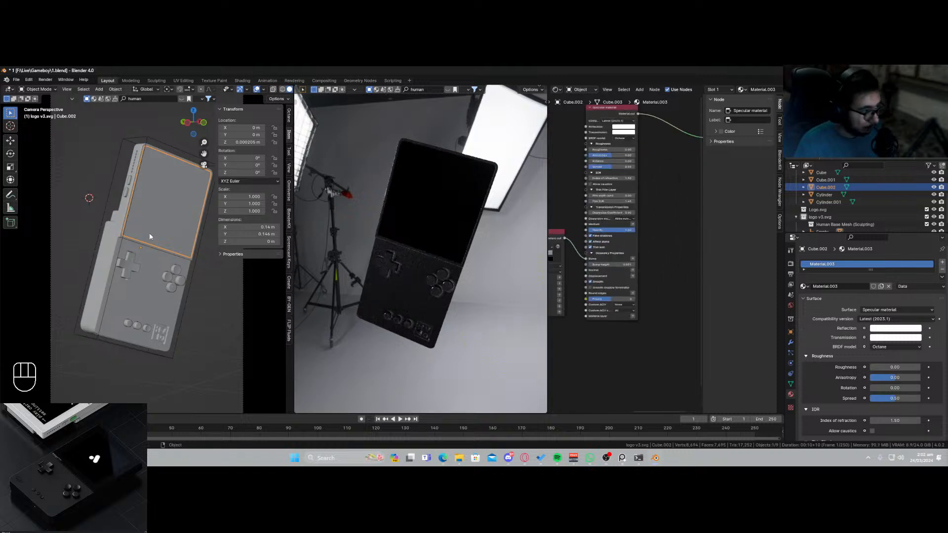
pyautogui.press('g')
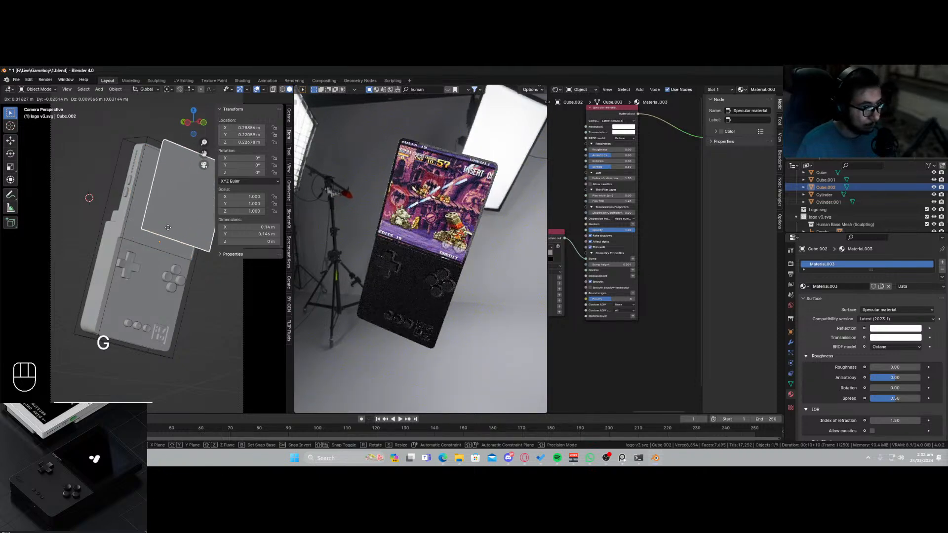
pyautogui.press('Escape')
# Move the screen glass outward along its local Z axis to about 0.014 m and save the file.
pyautogui.moveTo(440, 259); pyautogui.dragTo(496, 254, button='middle')
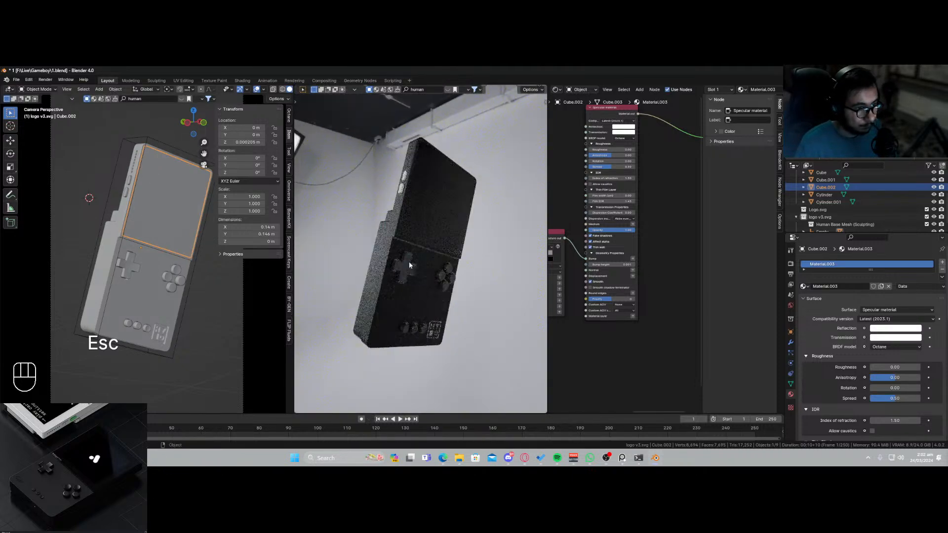
pyautogui.press('g')
pyautogui.press('z')
pyautogui.press('z')
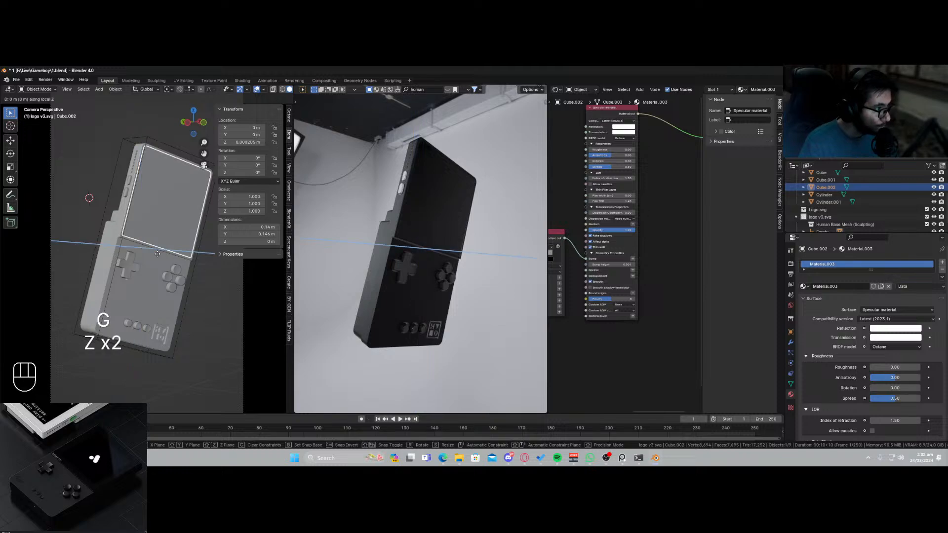
pyautogui.click(158, 254)
pyautogui.moveTo(486, 252); pyautogui.dragTo(401, 263, button='middle')
pyautogui.press('KP_0')
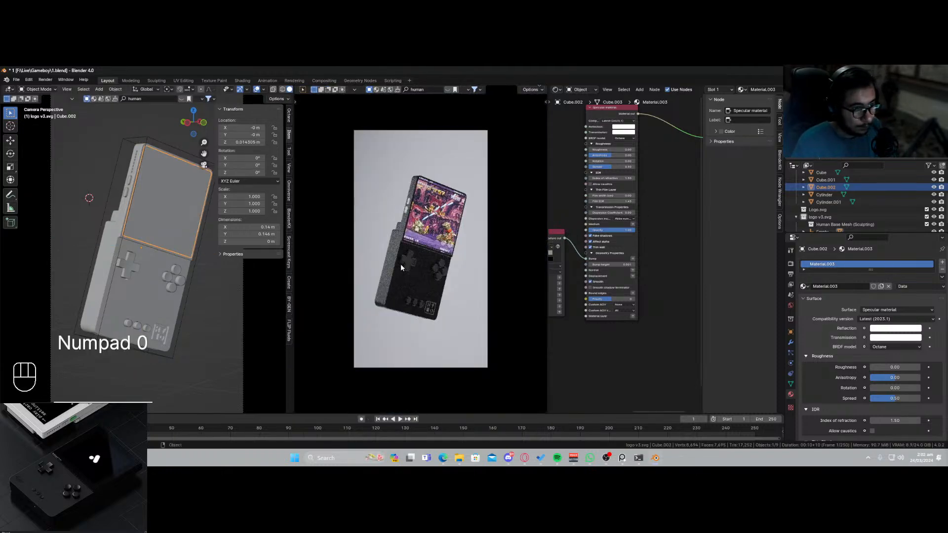
pyautogui.hotkey('ctrl', 's')
pyautogui.scroll(3, 417, 277)
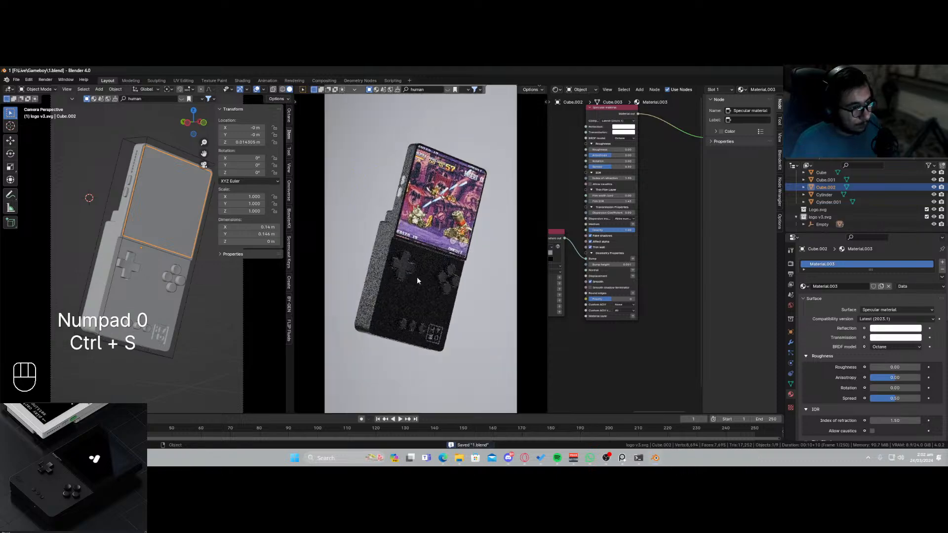
pyautogui.scroll(8, 386, 274)
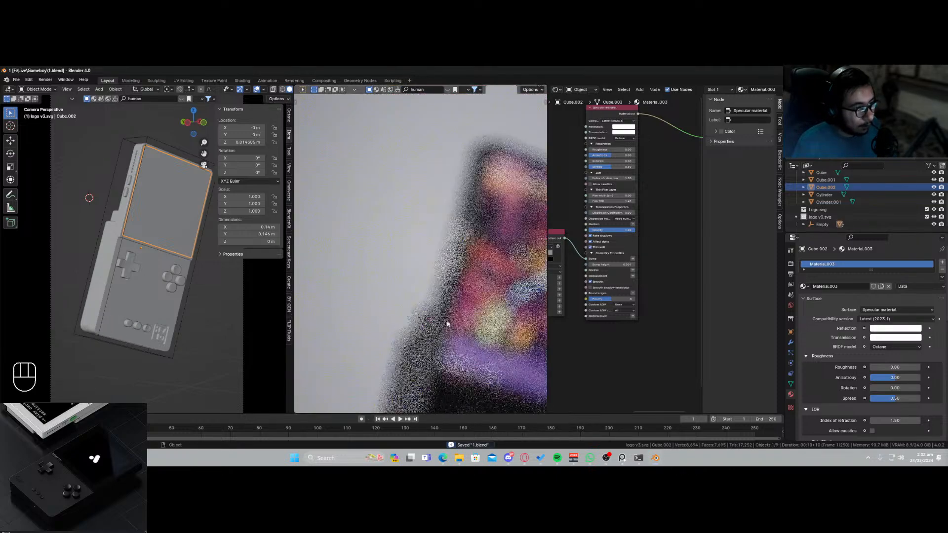
pyautogui.scroll(-6, 451, 306)
pyautogui.scroll(-1, 144, 271)
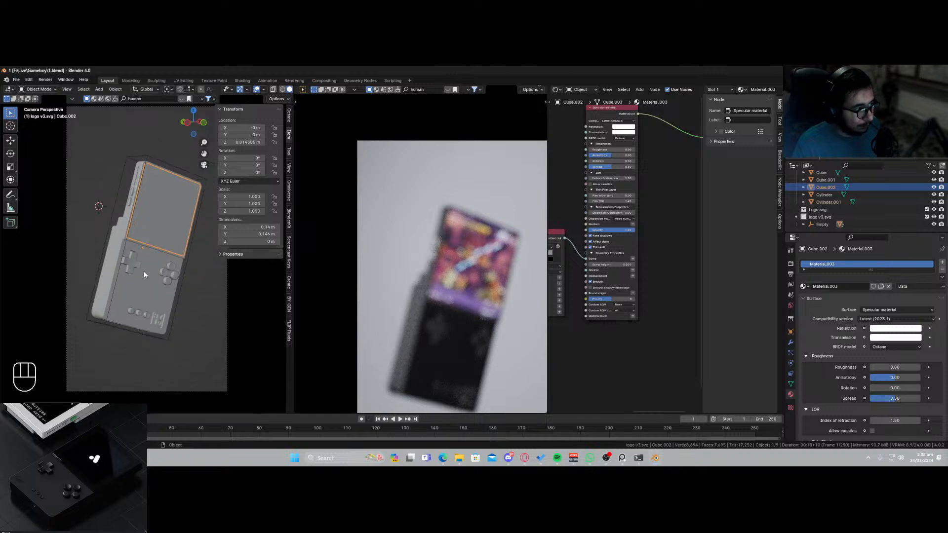
pyautogui.click(180, 393)
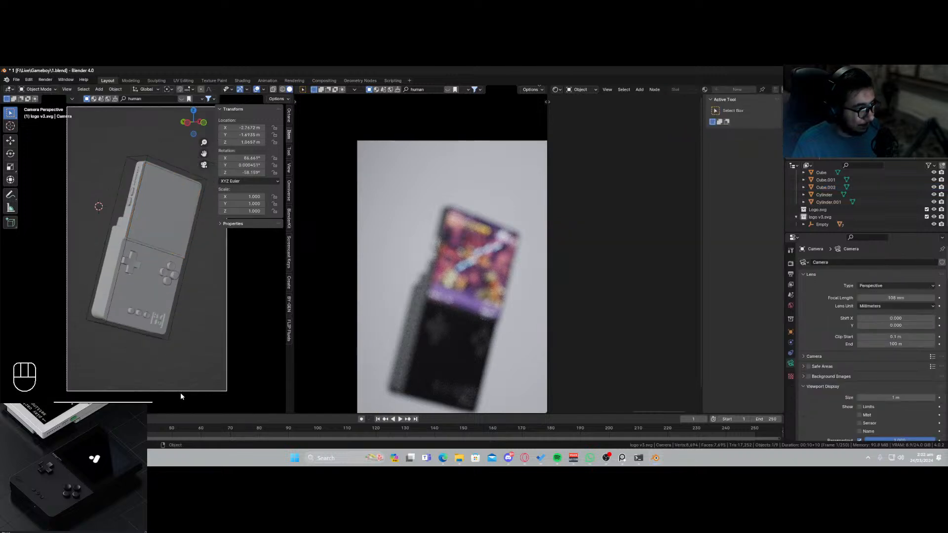
pyautogui.hotkey('shift', '`')
pyautogui.hotkey('shift', 'Escape')
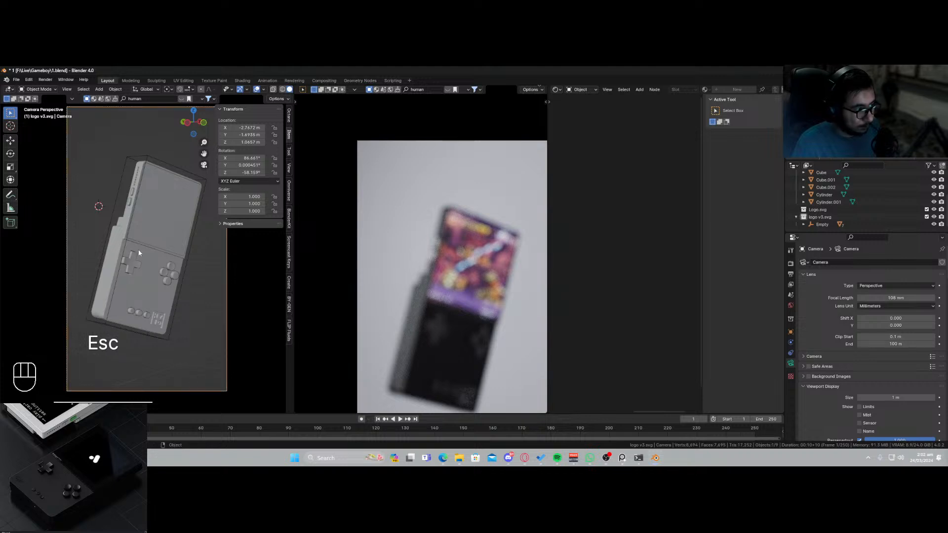
# Link the D-pad's glossy material, Material.002, to the small round buttons on the console's side.
pyautogui.keyDown('shift'); pyautogui.click(130, 200); pyautogui.keyUp('shift')
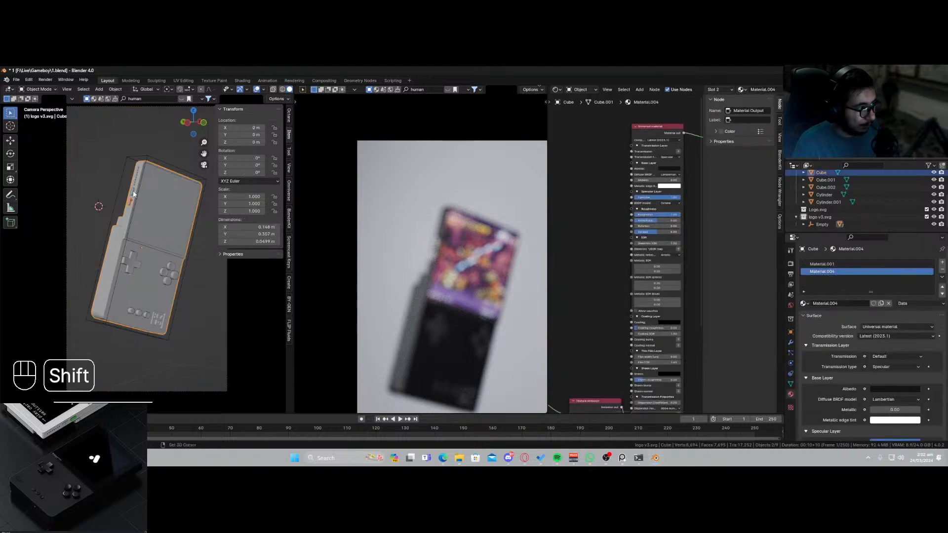
pyautogui.click(134, 194)
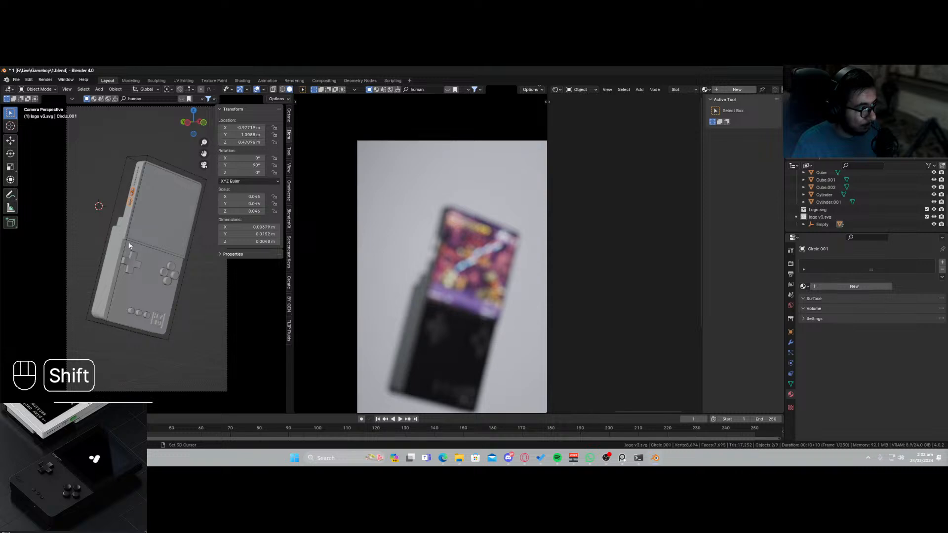
pyautogui.keyDown('shift'); pyautogui.click(131, 264); pyautogui.keyUp('shift')
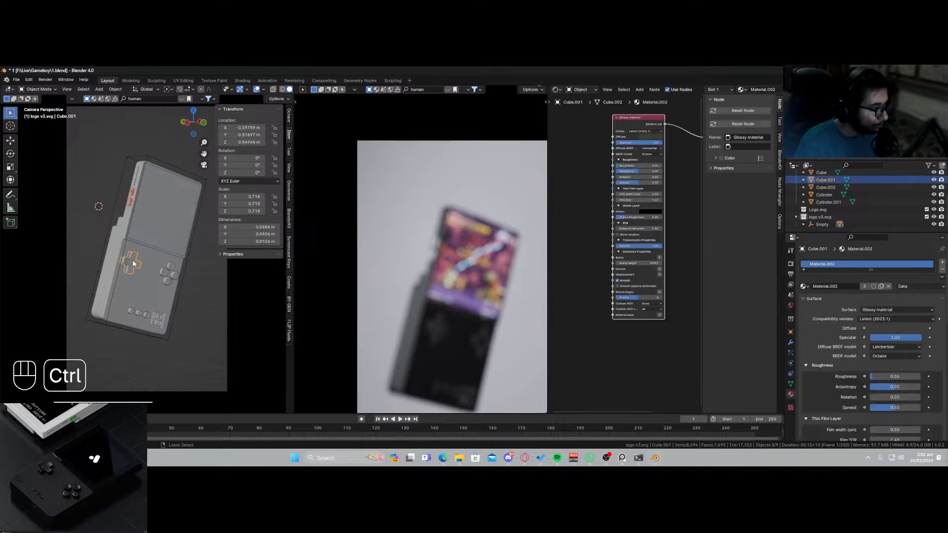
pyautogui.hotkey('ctrl', 'l')
pyautogui.click(125, 277)
pyautogui.click(198, 302)
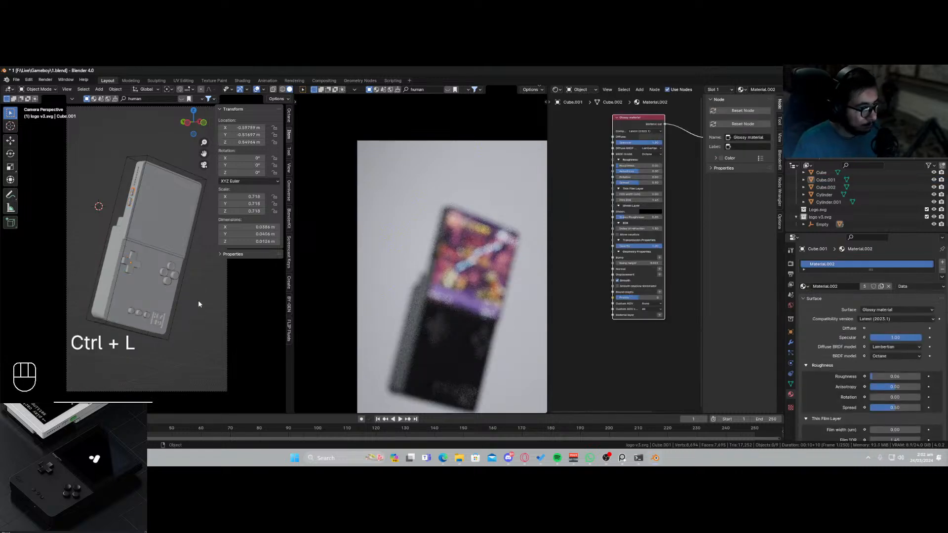
# Turn off autofocus in the camera's Octane depth of field settings and show the camera's limits in the viewport.
pyautogui.click(182, 390)
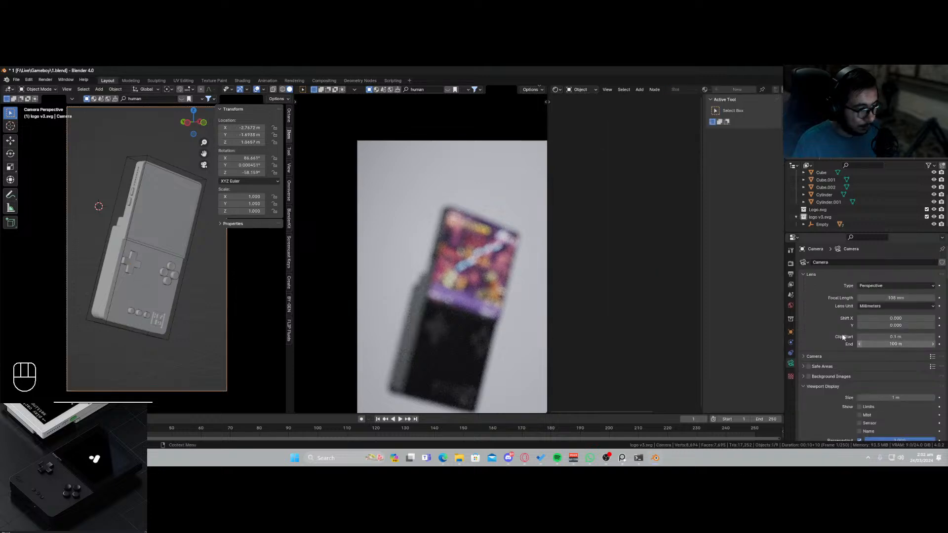
pyautogui.scroll(-3, 841, 361)
pyautogui.scroll(-5, 841, 361)
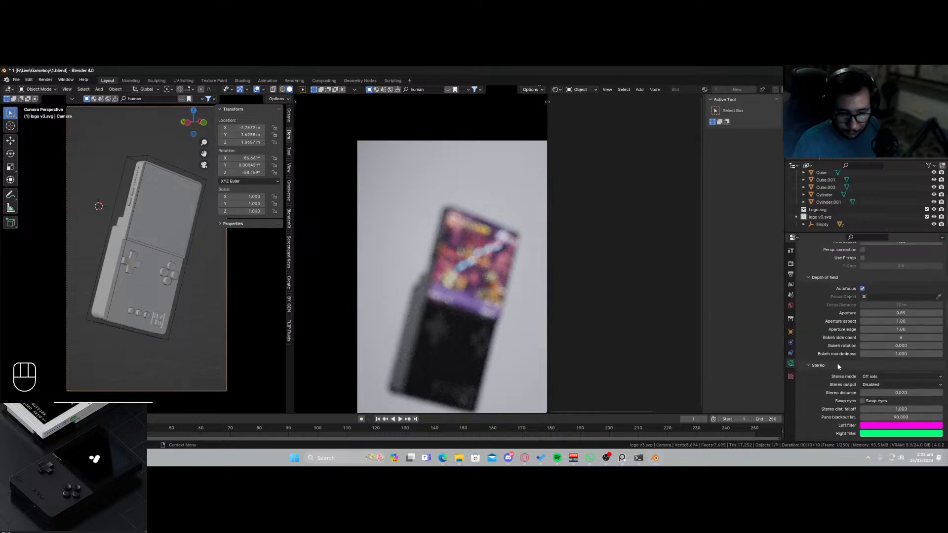
pyautogui.click(861, 288)
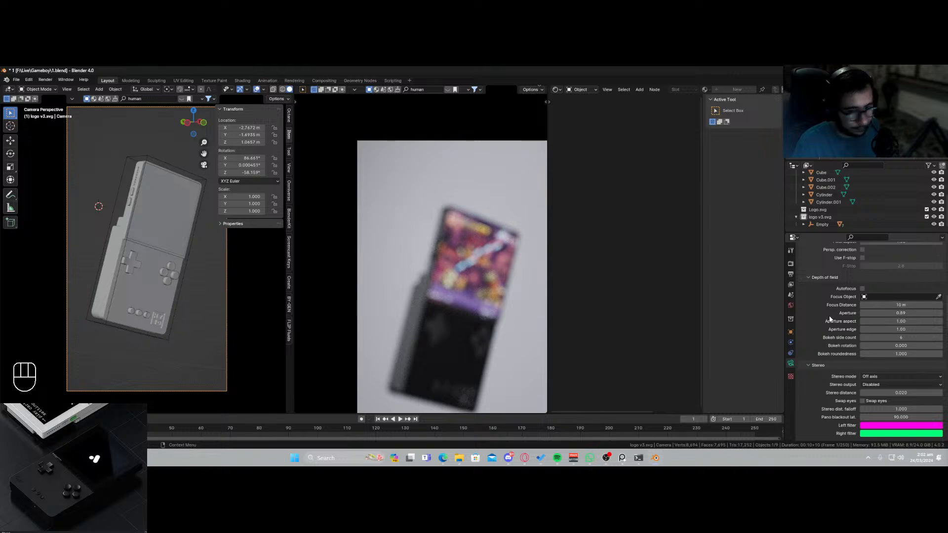
pyautogui.scroll(8, 829, 316)
pyautogui.click(860, 274)
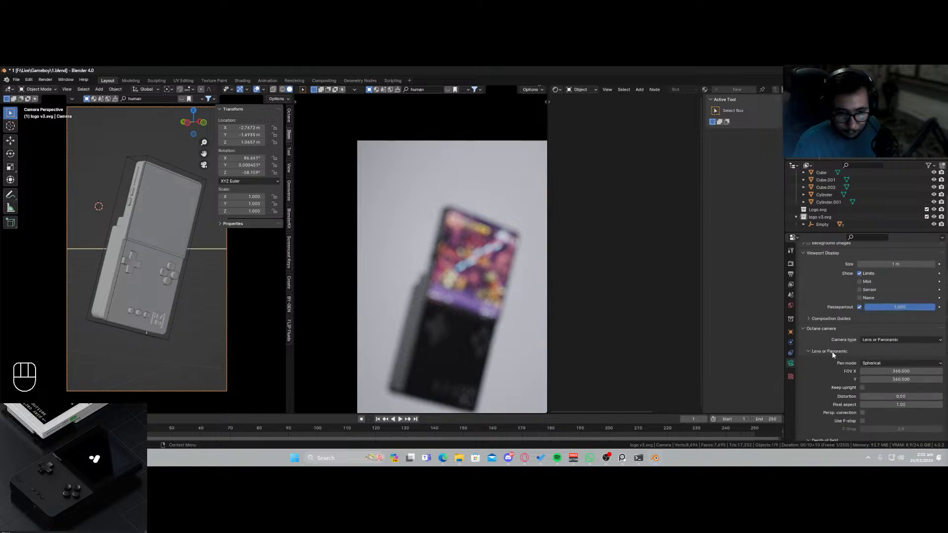
# Set the camera's focus distance to about 1.6 m and save the file.
pyautogui.scroll(-5, 816, 371)
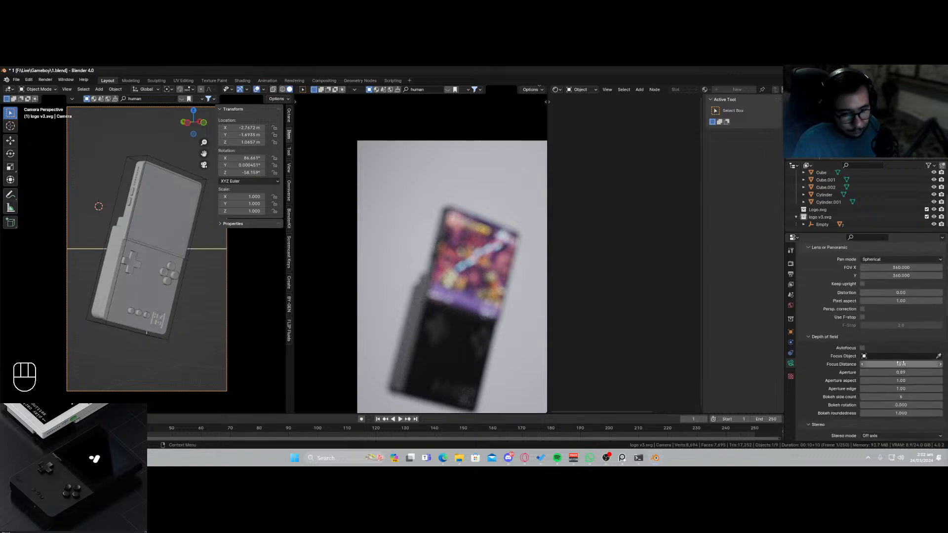
pyautogui.moveTo(902, 365); pyautogui.dragTo(866, 365)
pyautogui.scroll(-3, 421, 303)
pyautogui.hotkey('ctrl', 's')
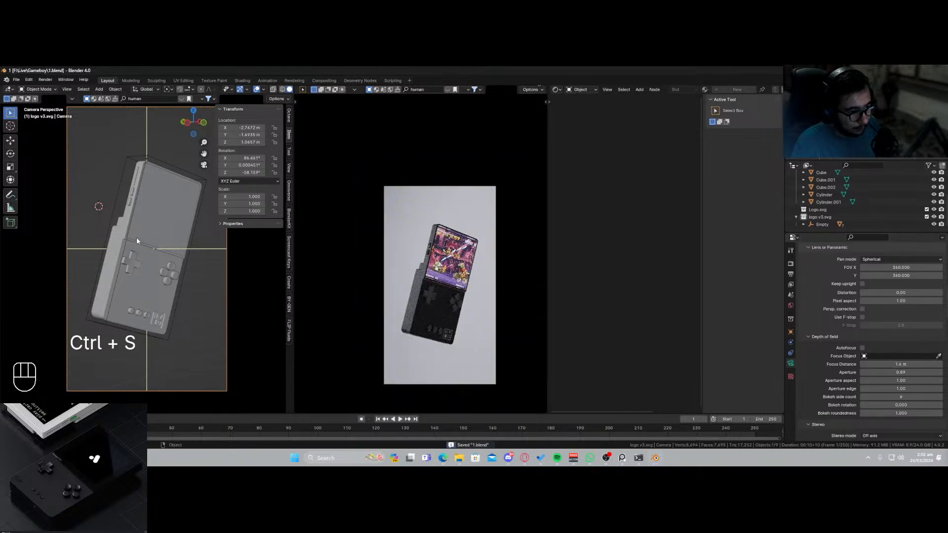
# Add a plane mesh at the 3D cursor and rotate it about the global X axis to -95°.
pyautogui.scroll(-3, 108, 258)
pyautogui.moveTo(131, 274); pyautogui.dragTo(176, 299, button='middle')
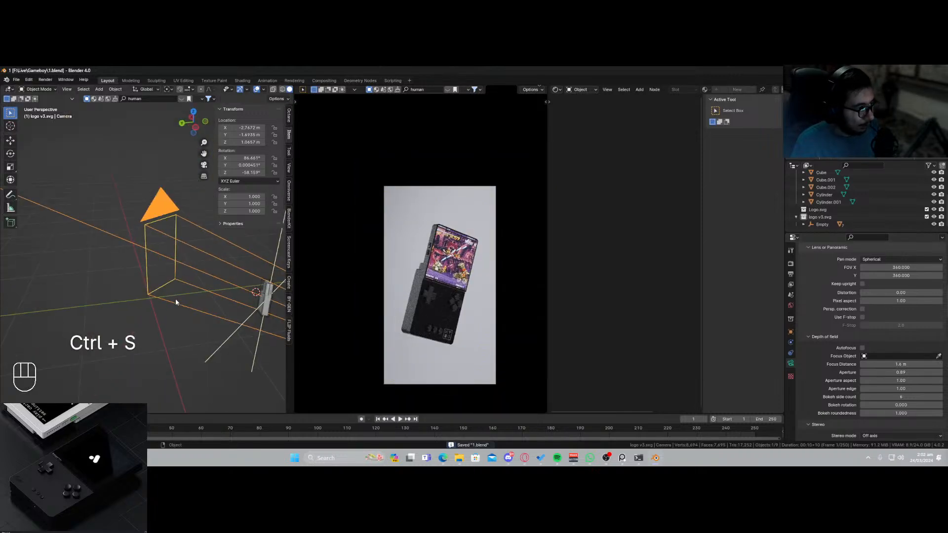
pyautogui.hotkey('shift', 'a')
pyautogui.moveTo(241, 279)
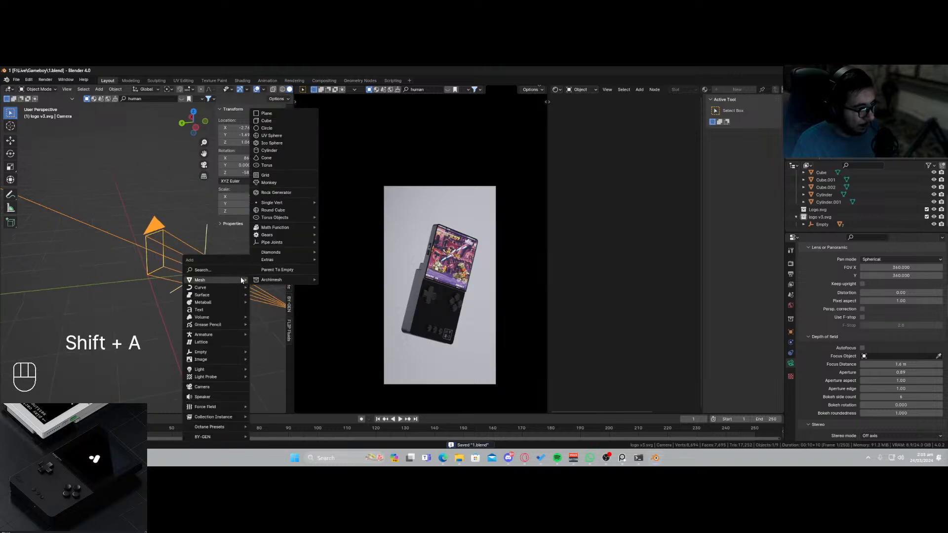
pyautogui.click(268, 115)
pyautogui.press('r')
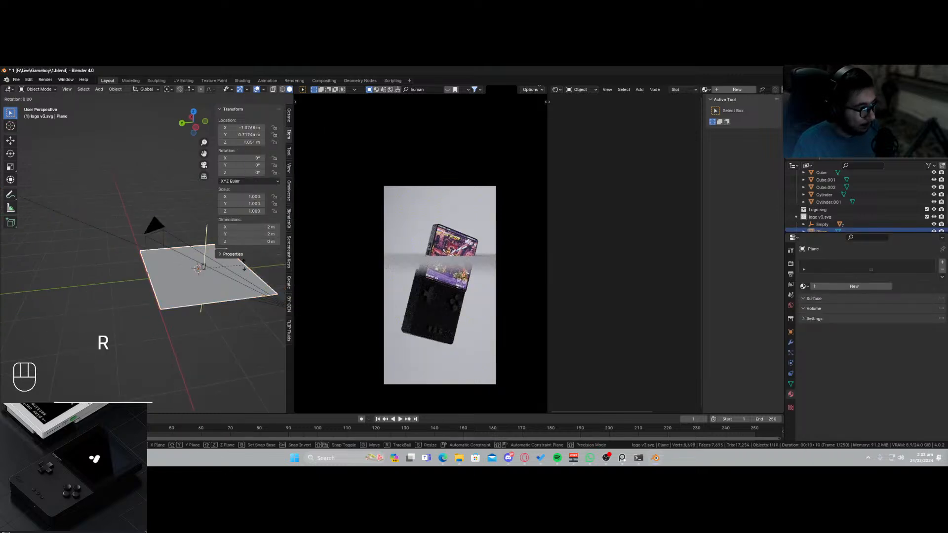
pyautogui.press('x')
pyautogui.press('ctrl')
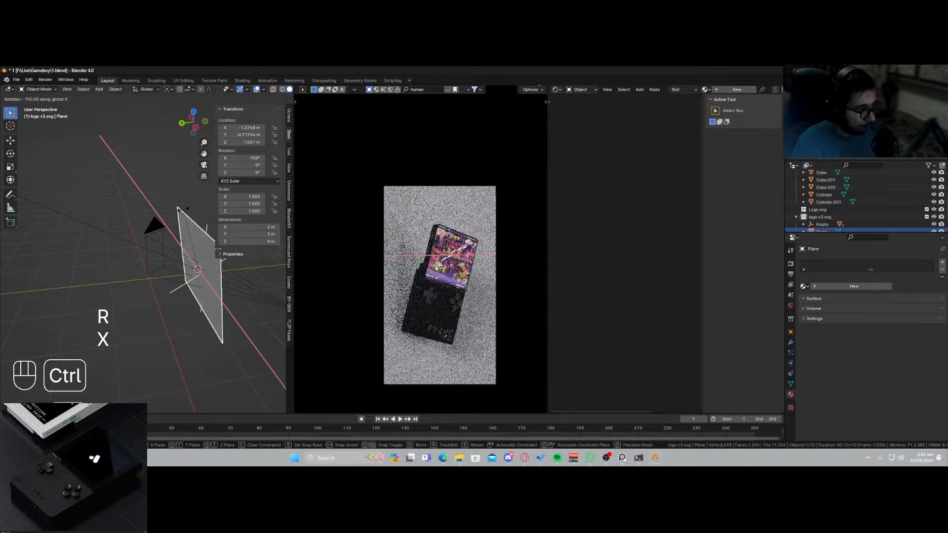
pyautogui.click(209, 254)
# Rotate the new plane about the global Z axis to -35°.
pyautogui.press('r')
pyautogui.press('z')
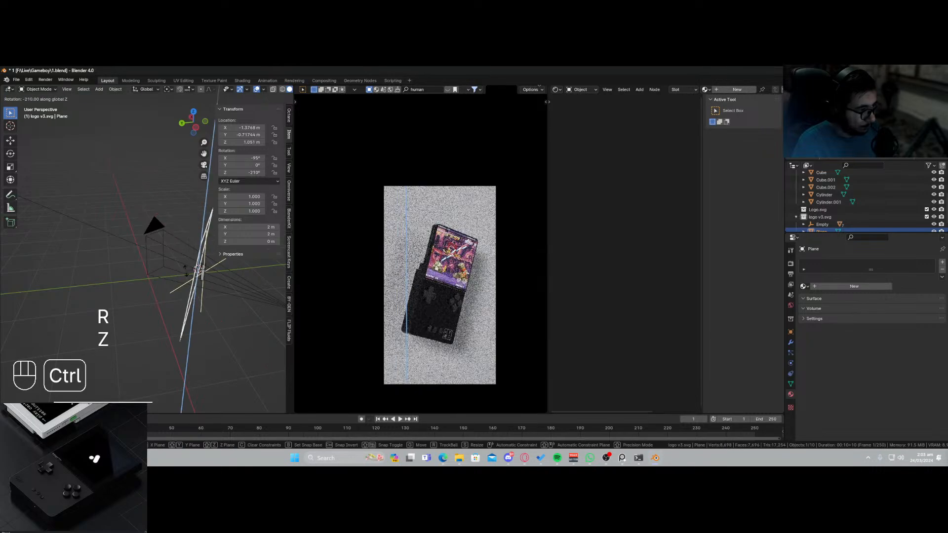
pyautogui.press('Escape')
pyautogui.press('r')
pyautogui.press('z')
pyautogui.press('ctrl')
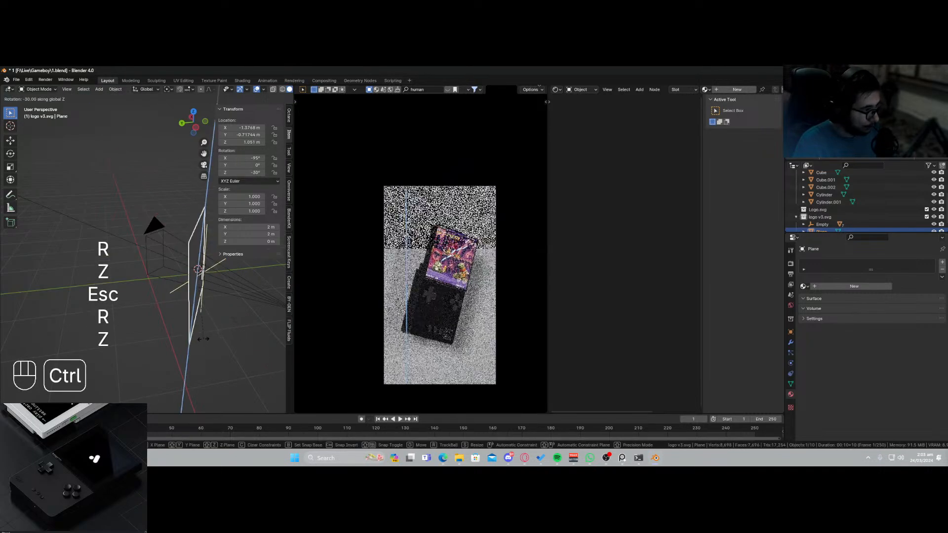
pyautogui.click(215, 304)
# Move the plane along its local Z axis to about X -0.763 m, Y 0.159 m, Z 0.957 m and save the file.
pyautogui.press('g')
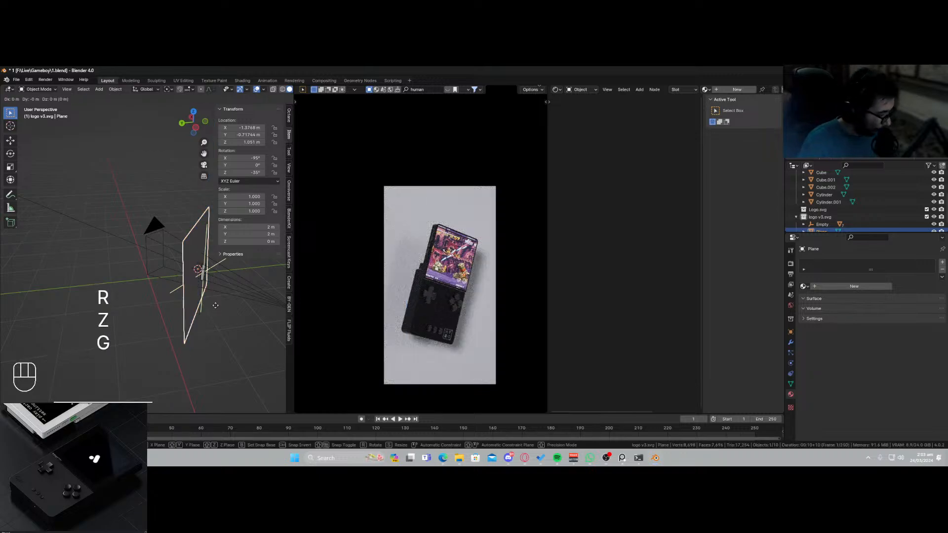
pyautogui.press('z')
pyautogui.press('z')
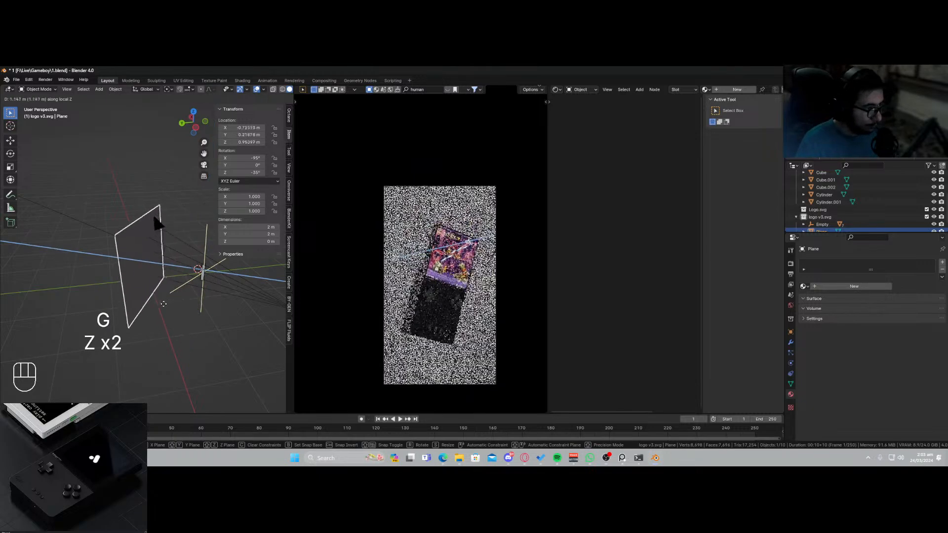
pyautogui.click(166, 308)
pyautogui.hotkey('ctrl', 's')
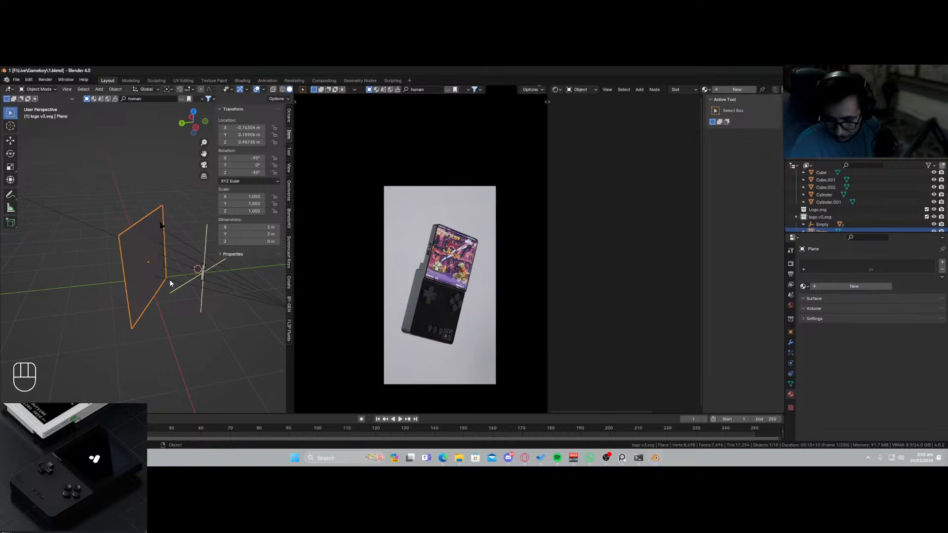
pyautogui.press('KP_0')
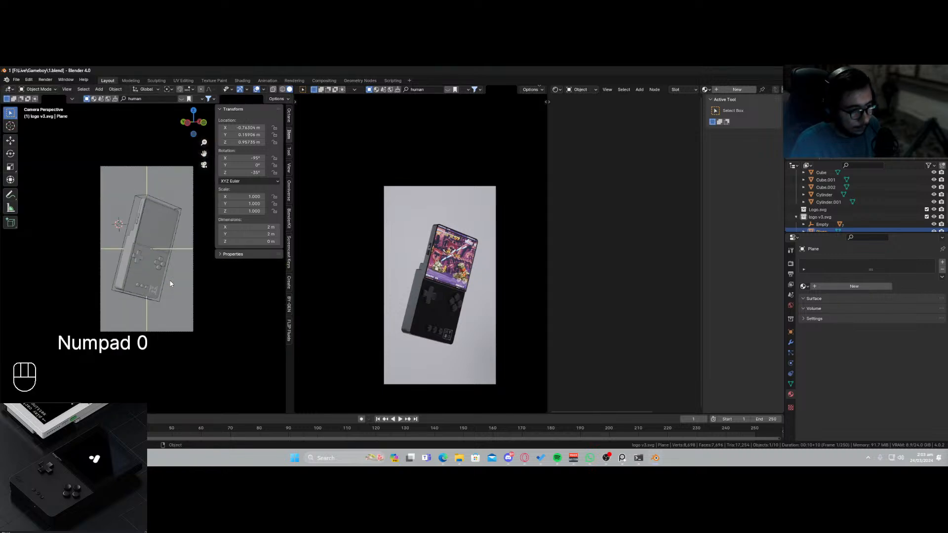
# Move the camera back about 0.25 m along its local Z axis, and lower it to about 1.06 m along global Z.
pyautogui.click(174, 334)
pyautogui.press('g')
pyautogui.press('z')
pyautogui.press('z')
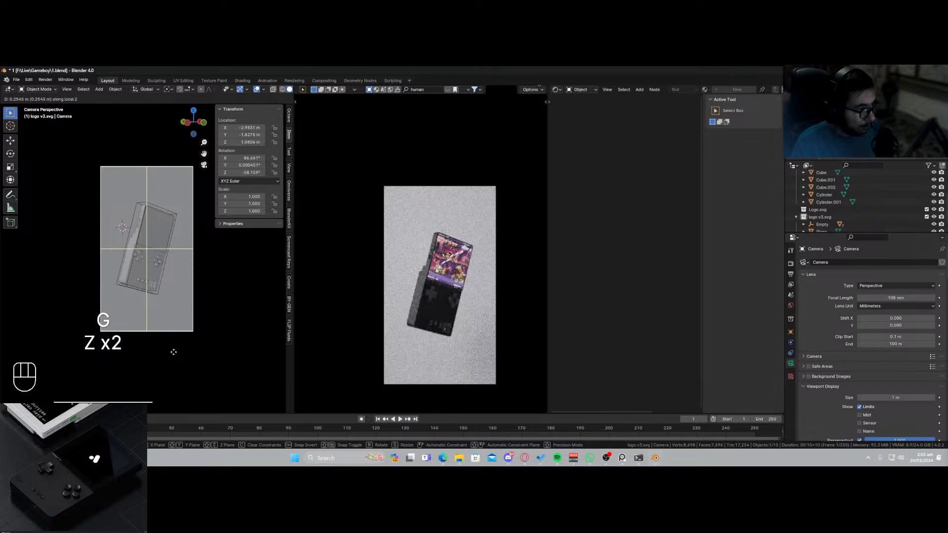
pyautogui.click(173, 351)
pyautogui.press('g')
pyautogui.press('z')
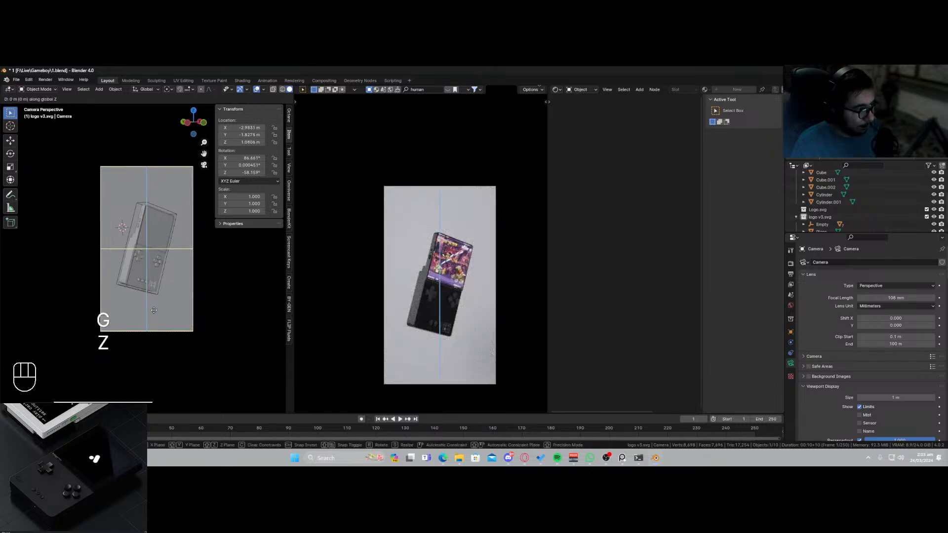
pyautogui.click(182, 332)
# Set the camera's depth of field focus distance to 1.9 m and save the file.
pyautogui.moveTo(275, 313); pyautogui.dragTo(165, 295, button='middle')
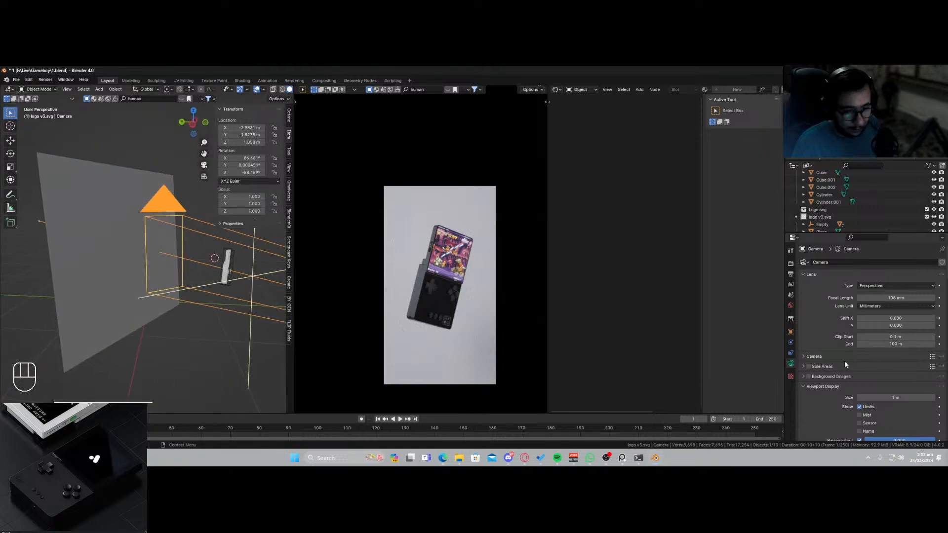
pyautogui.scroll(-10, 845, 364)
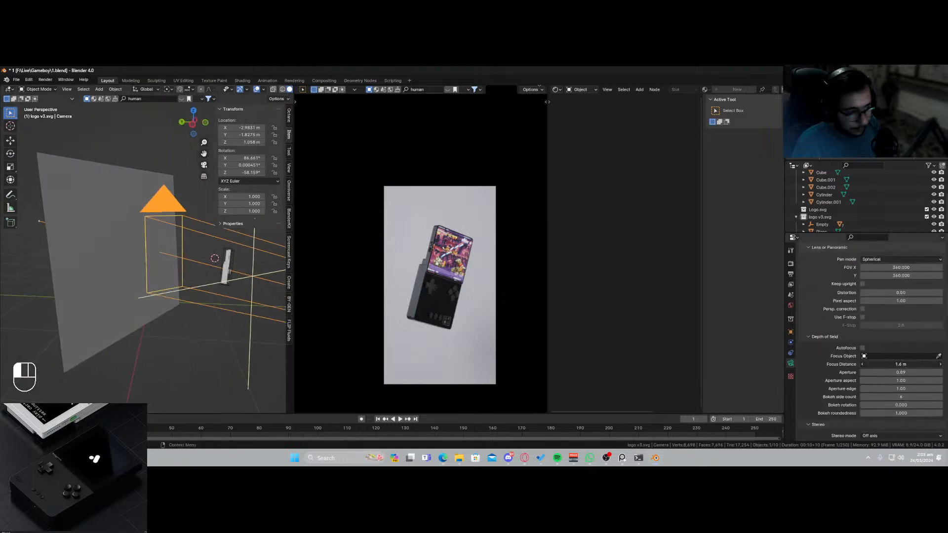
pyautogui.moveTo(901, 364); pyautogui.dragTo(914, 365)
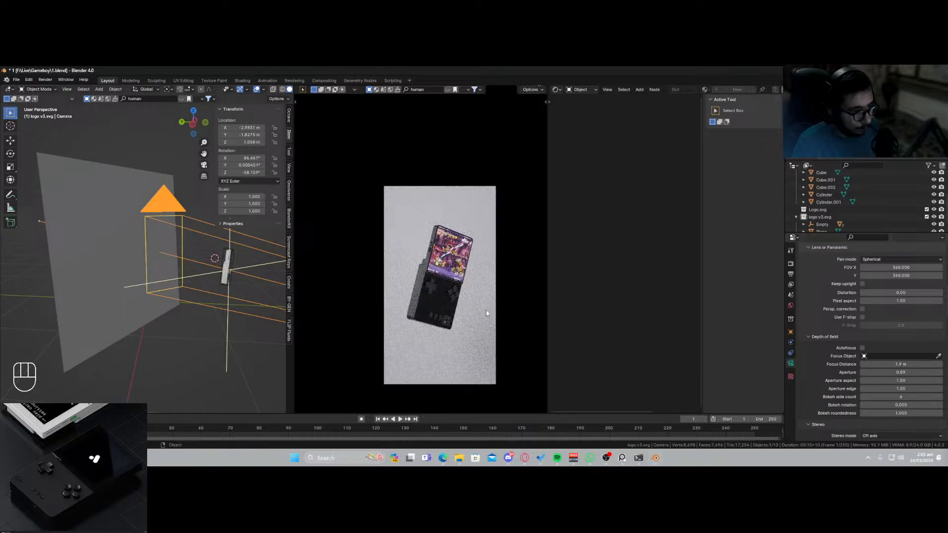
pyautogui.hotkey('ctrl', 's')
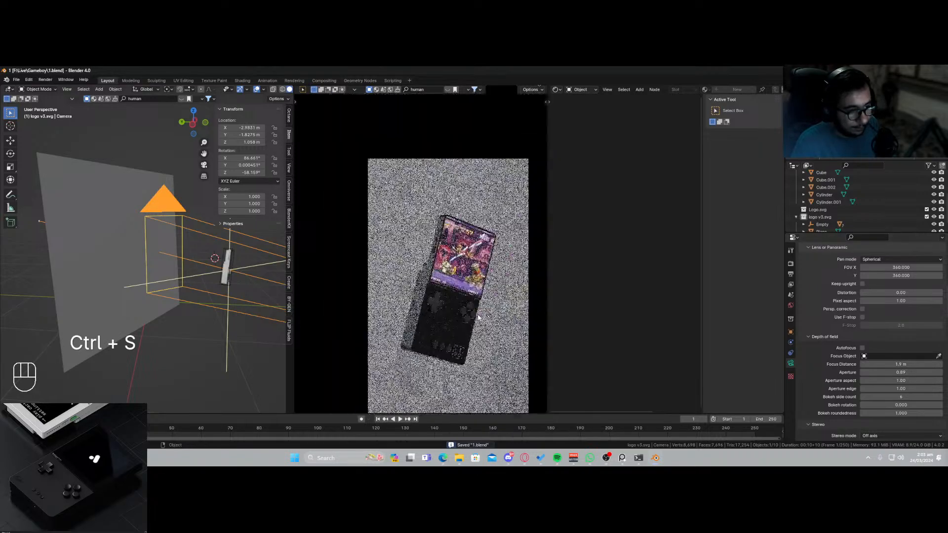
# Show the world nodes in the shader editor and turn the texture environment's lighting off through its power value.
pyautogui.keyDown('shift'); pyautogui.moveTo(478, 318); pyautogui.dragTo(435, 280, button='middle'); pyautogui.keyUp('shift')
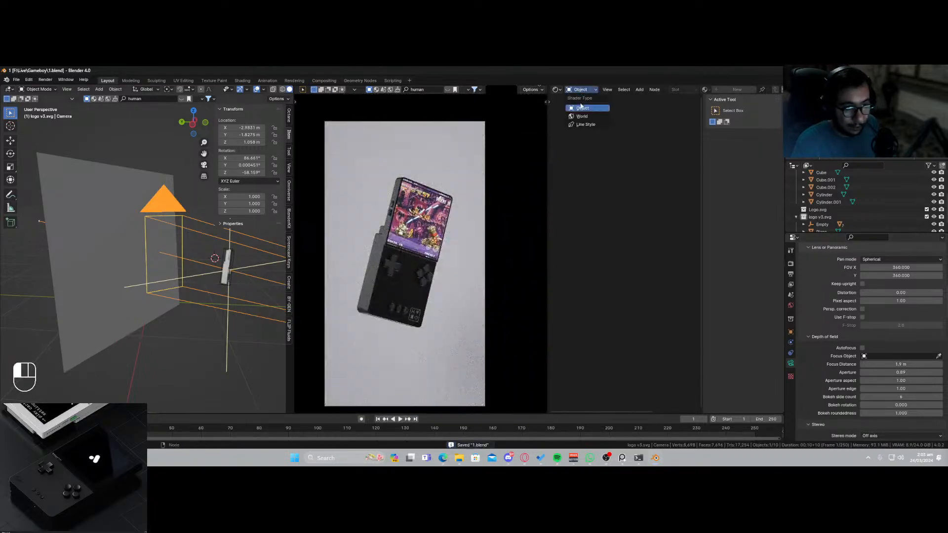
pyautogui.click(582, 116)
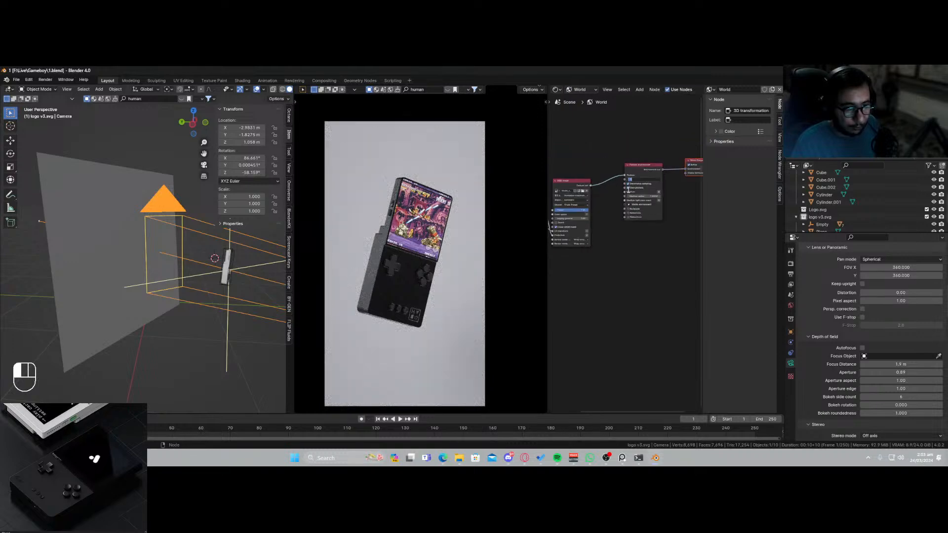
pyautogui.click(628, 192)
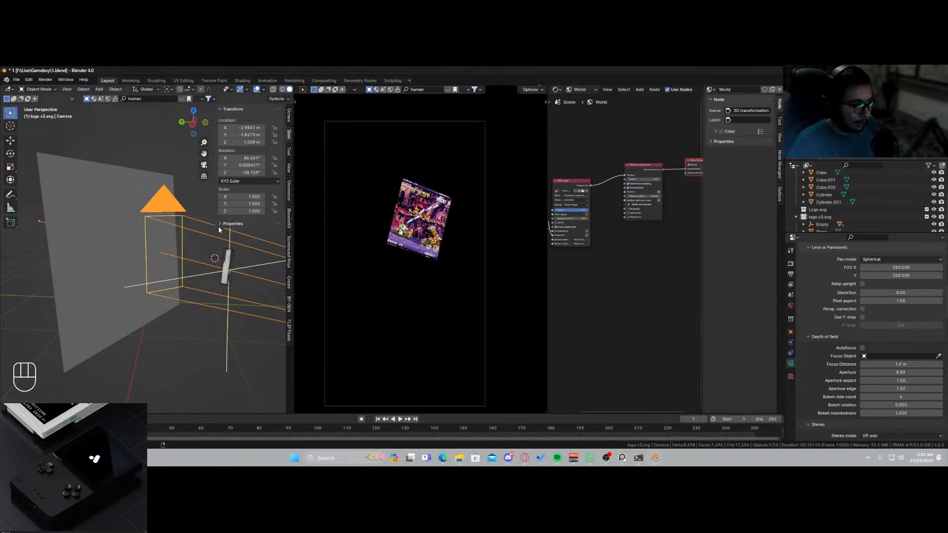
# Add an Octane Sphere Light and set its radius to 0.05 m.
pyautogui.press('shift')
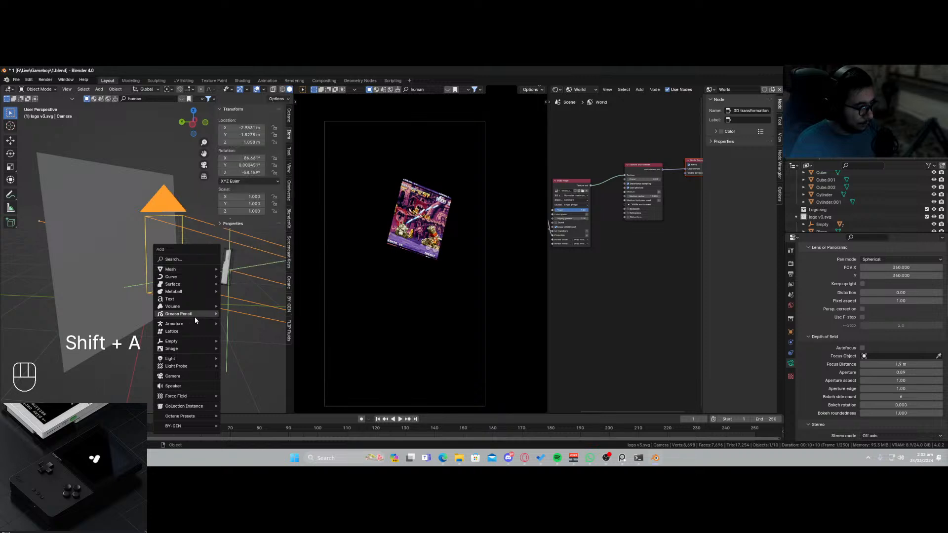
pyautogui.moveTo(197, 359)
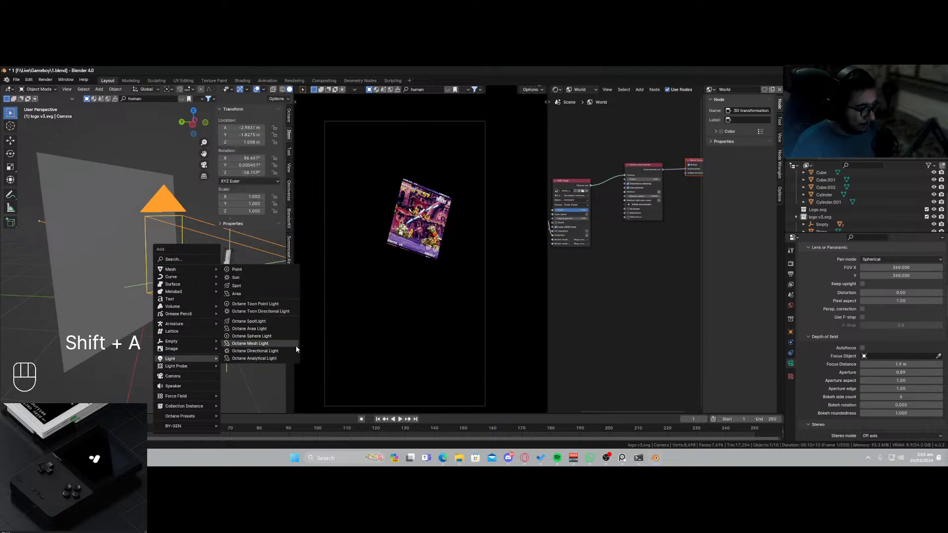
pyautogui.click(272, 337)
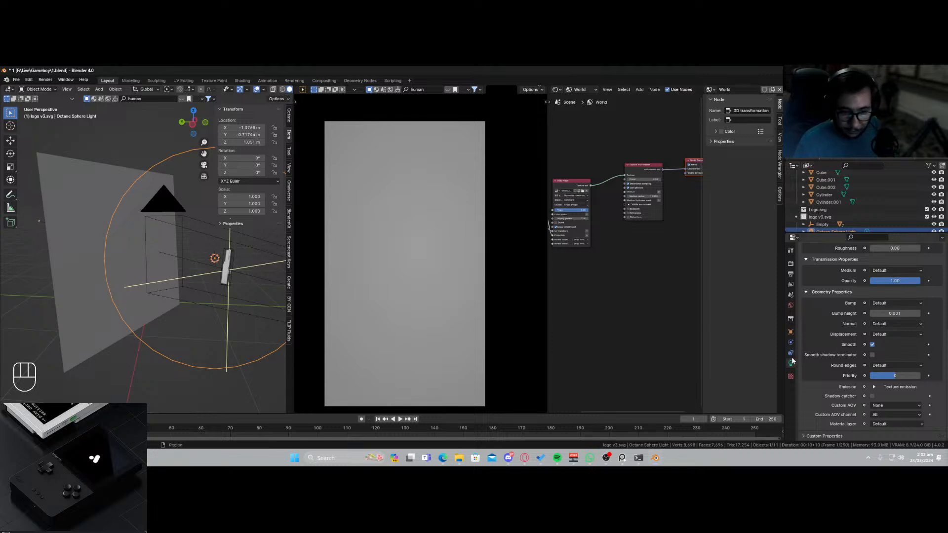
pyautogui.scroll(5, 833, 303)
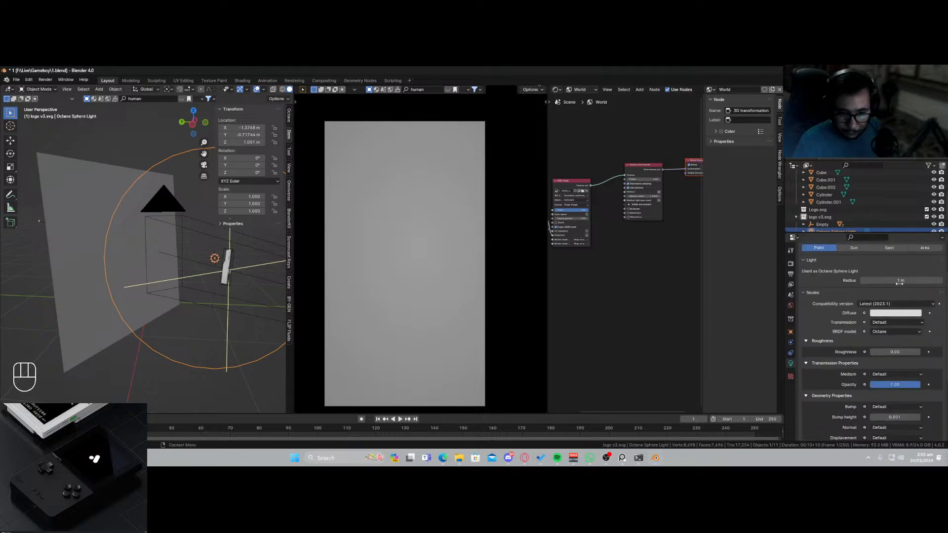
pyautogui.moveTo(900, 282); pyautogui.dragTo(874, 282)
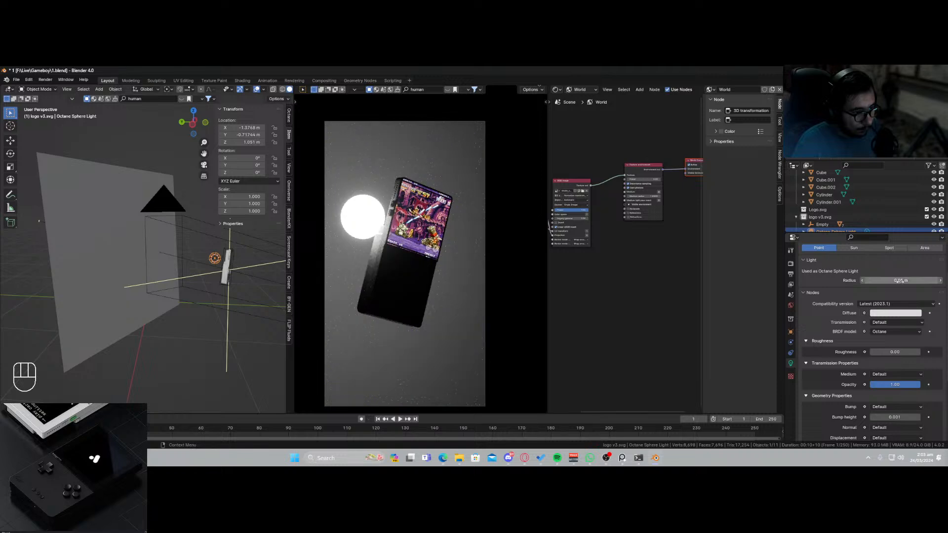
# Move the sphere light behind the handheld, at about X -1.07, Y -0.41, Z 0.85 m, so it lights the backdrop.
pyautogui.press('g')
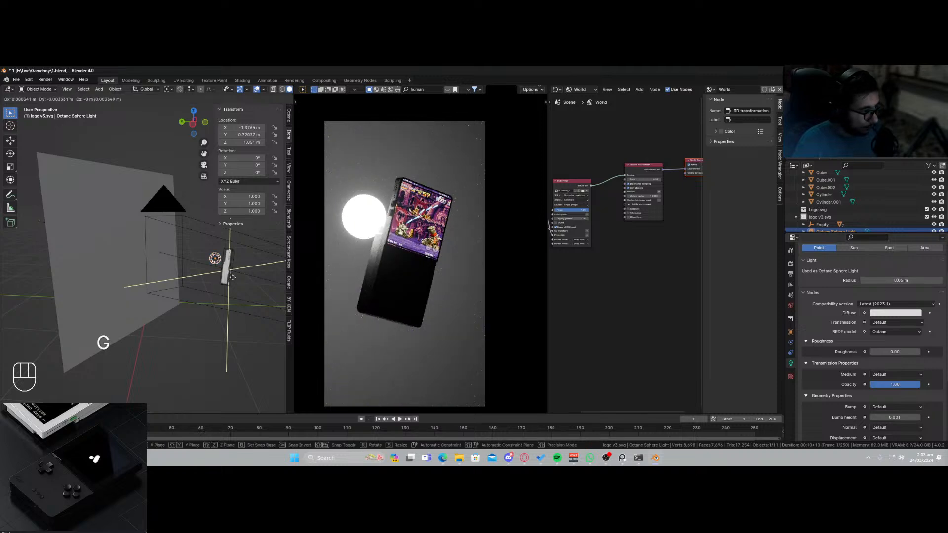
pyautogui.click(175, 273)
pyautogui.moveTo(174, 274); pyautogui.dragTo(109, 321, button='middle')
pyautogui.press('g')
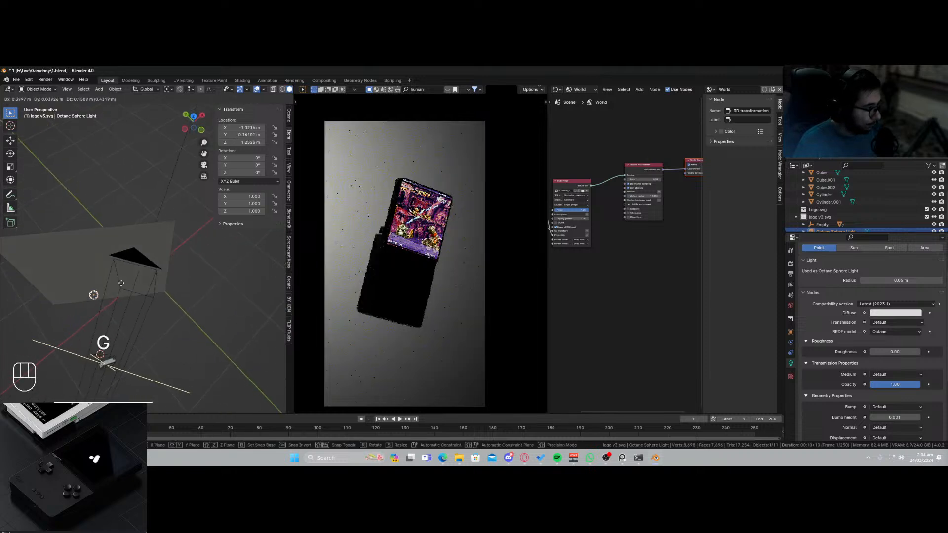
pyautogui.click(140, 319)
pyautogui.moveTo(141, 319); pyautogui.dragTo(119, 289, button='middle')
pyautogui.press('g')
pyautogui.press('z')
pyautogui.click(123, 288)
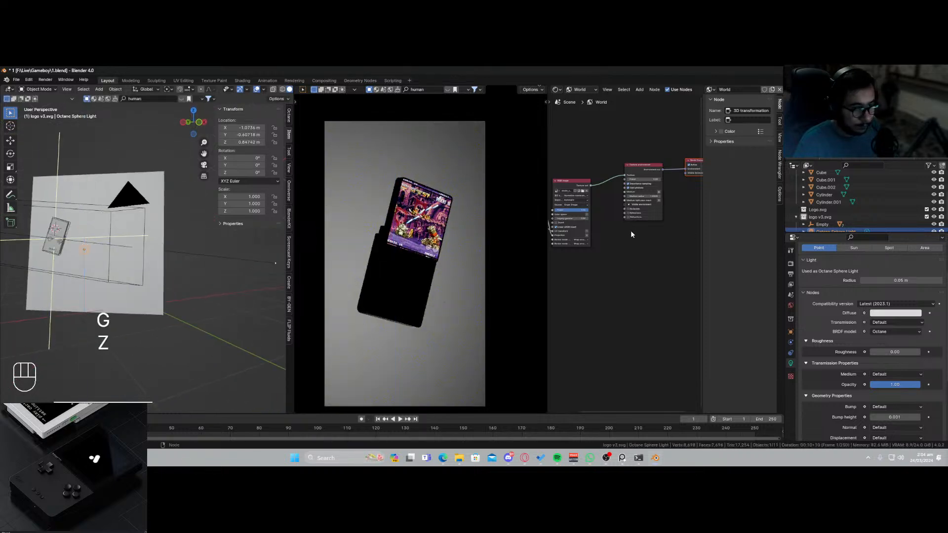
# Show the sphere light's object nodes and tint its emission texture blue, with hue 0.614 and saturation 0.214.
pyautogui.scroll(-4, 619, 257)
pyautogui.moveTo(600, 273); pyautogui.dragTo(632, 288, button='middle')
pyautogui.scroll(4, 626, 274)
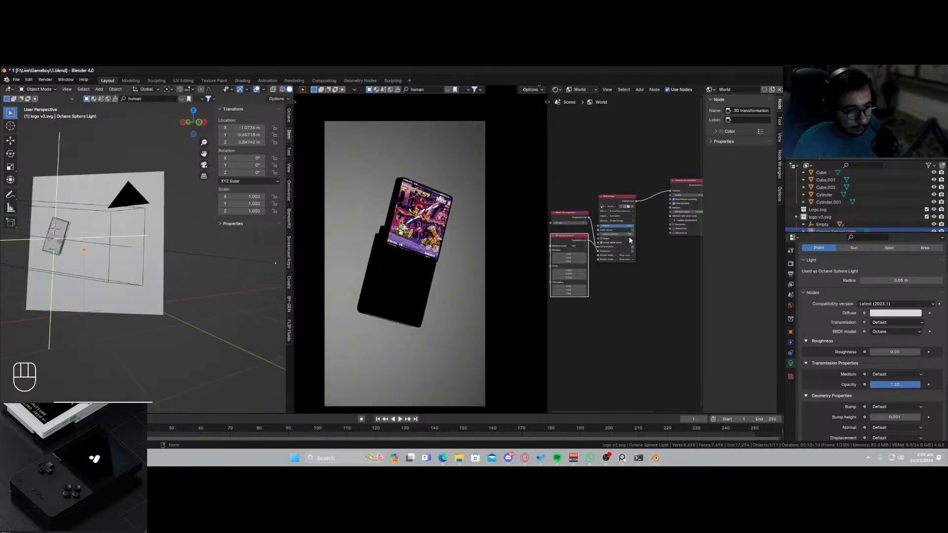
pyautogui.click(580, 90)
pyautogui.click(577, 103)
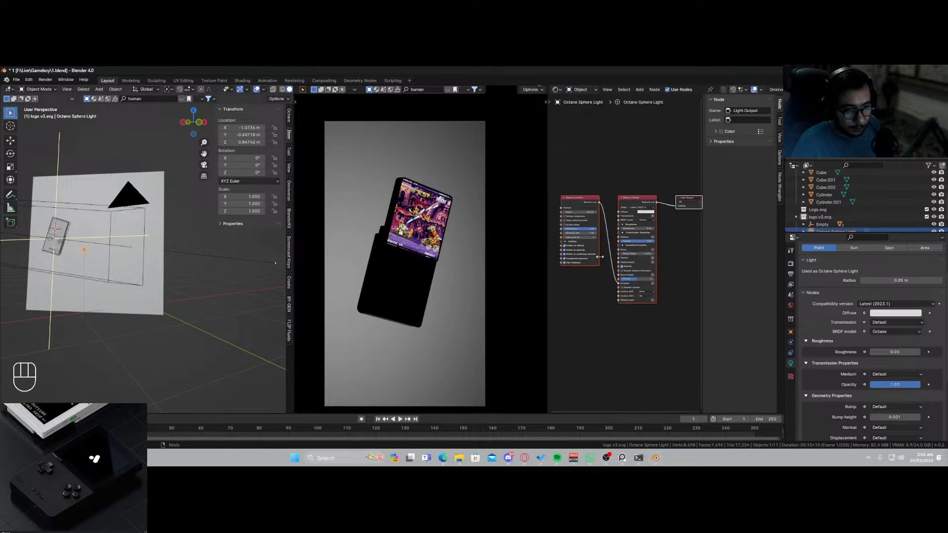
pyautogui.moveTo(636, 243); pyautogui.dragTo(620, 243)
pyautogui.scroll(5, 592, 269)
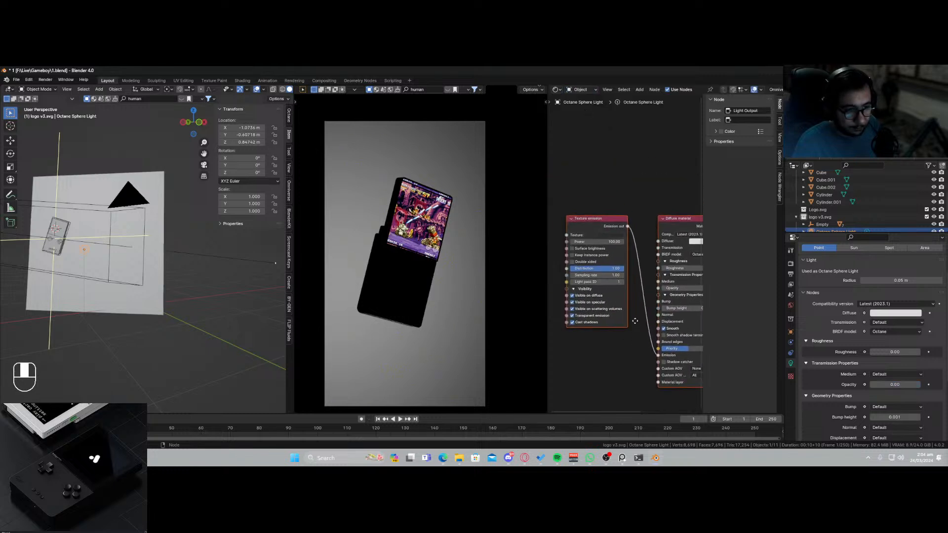
pyautogui.click(601, 220)
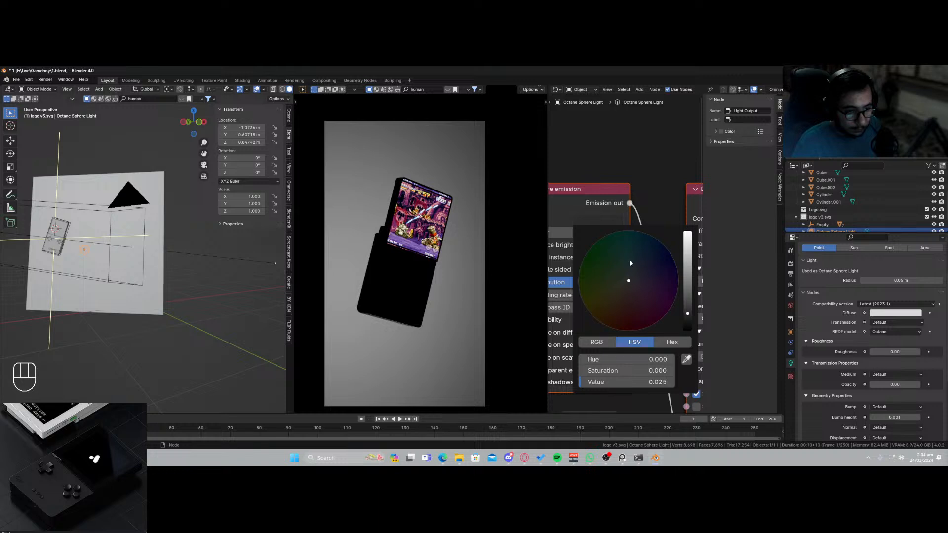
pyautogui.moveTo(629, 284); pyautogui.dragTo(633, 277)
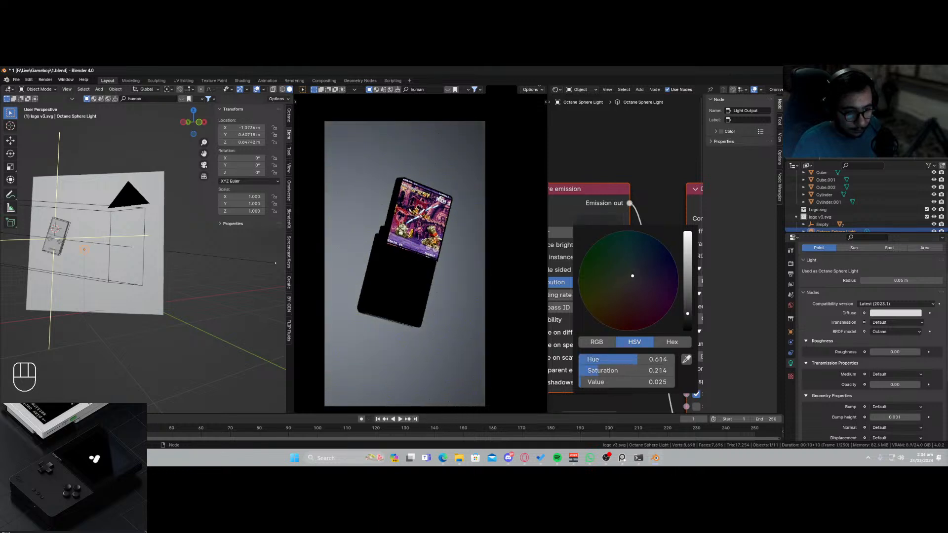
pyautogui.moveTo(607, 253); pyautogui.dragTo(671, 236, button='middle')
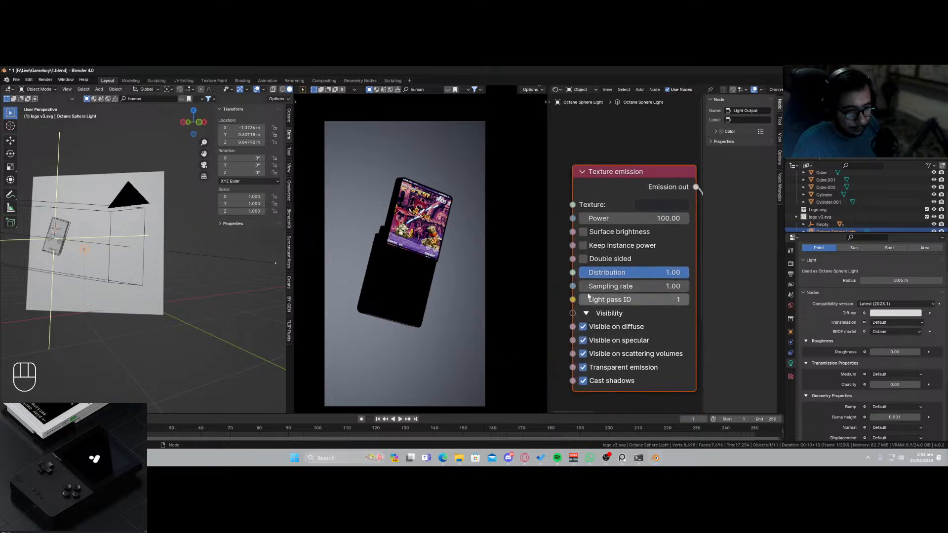
# Reposition the sphere light in the camera view to about X -1.04, Y -0.65, Z 0.92 m and save the file.
pyautogui.moveTo(88, 265); pyautogui.dragTo(96, 275, button='middle')
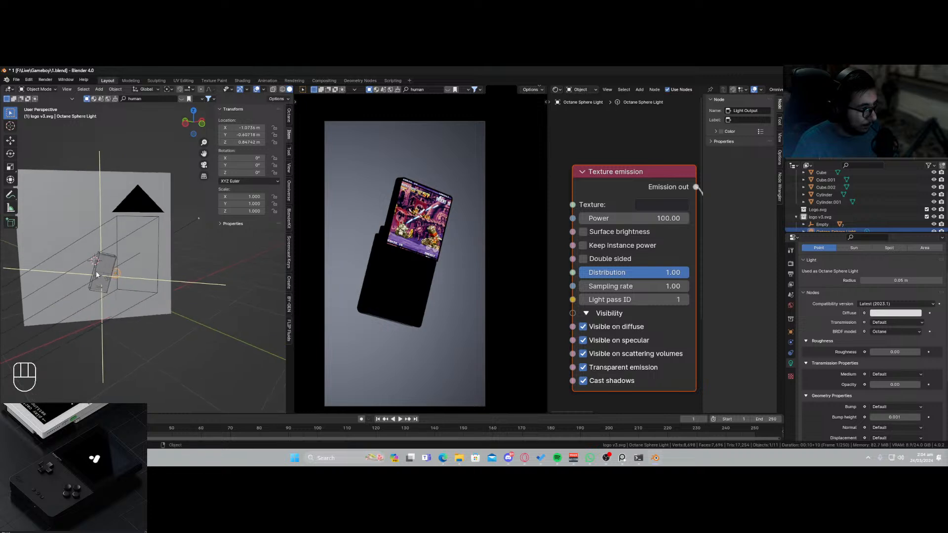
pyautogui.press('KP_0')
pyautogui.press('g')
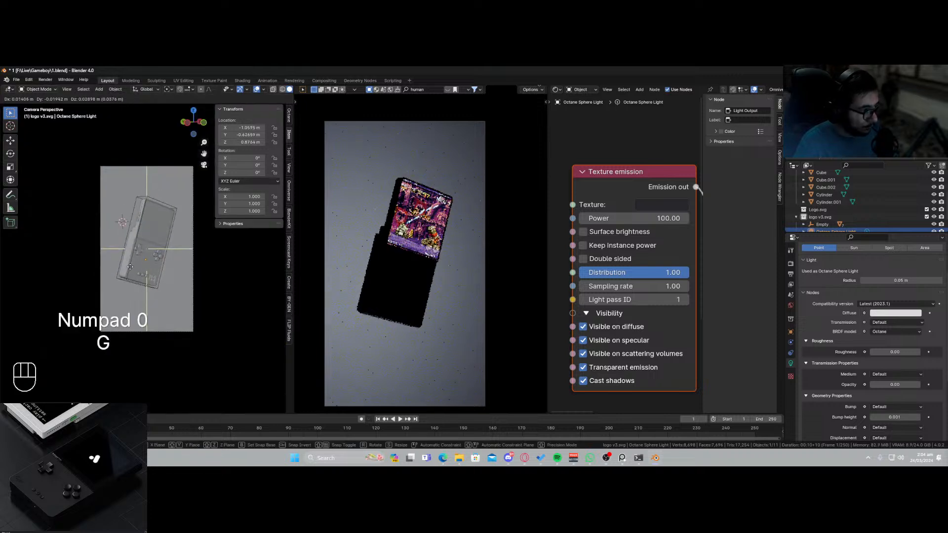
pyautogui.click(117, 303)
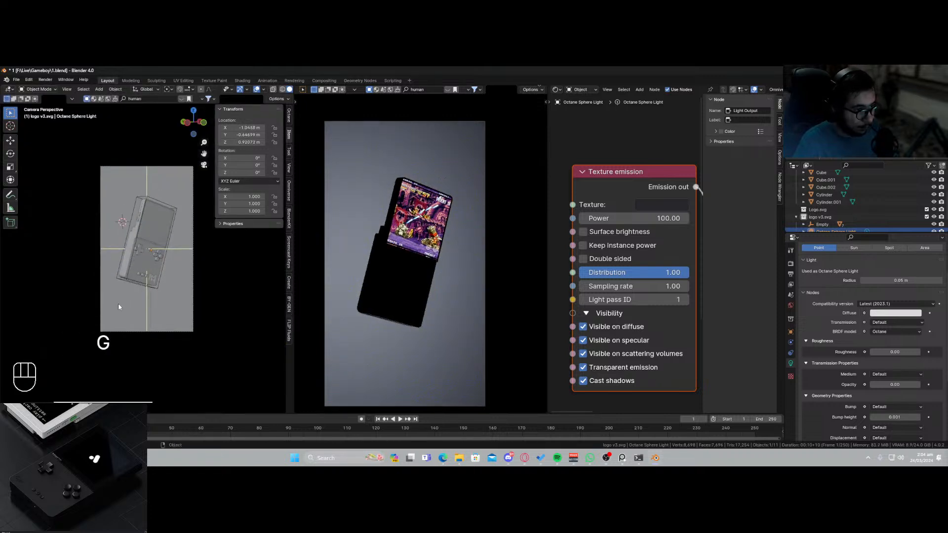
pyautogui.hotkey('ctrl', 's')
# Add an Octane Area Light and look through it as the active camera.
pyautogui.moveTo(117, 303); pyautogui.dragTo(168, 292, button='middle')
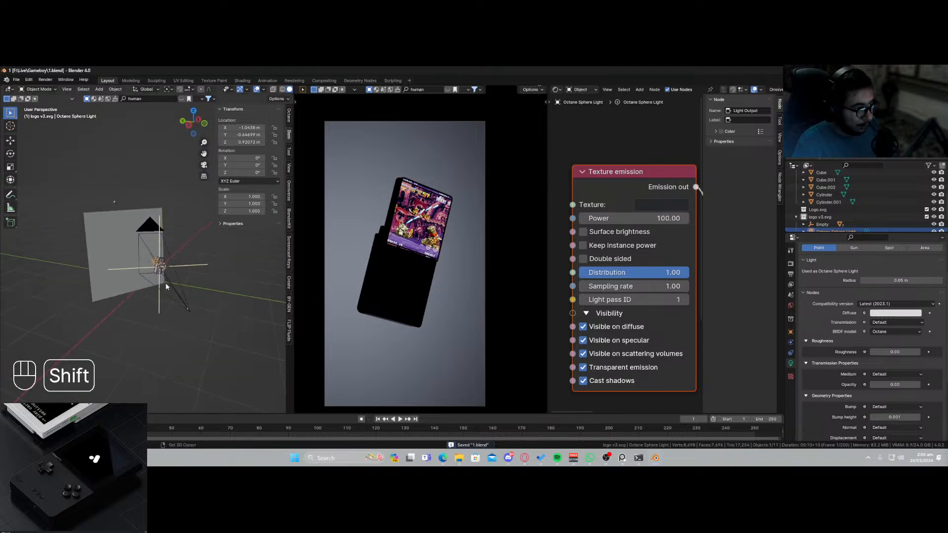
pyautogui.hotkey('shift', 'a')
pyautogui.moveTo(166, 286)
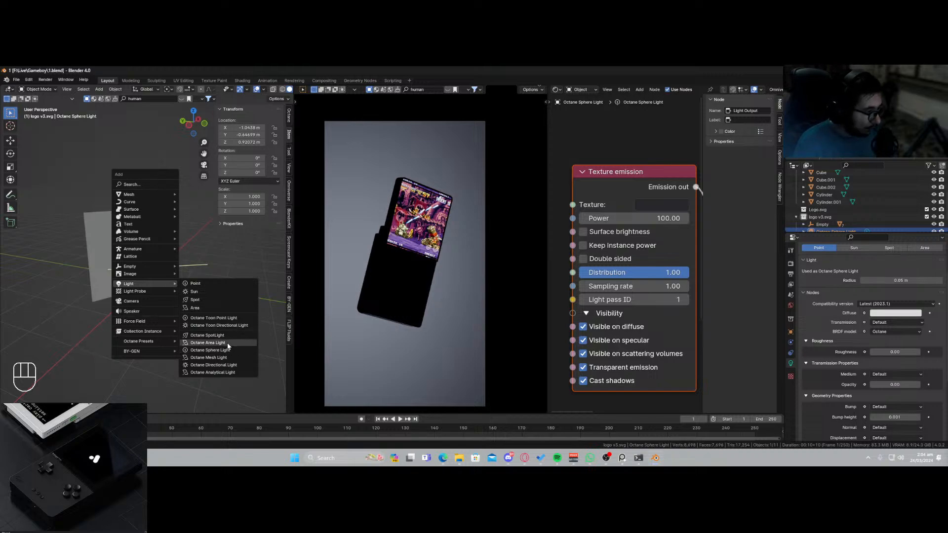
pyautogui.click(220, 343)
pyautogui.press('ctrl+KP_0')
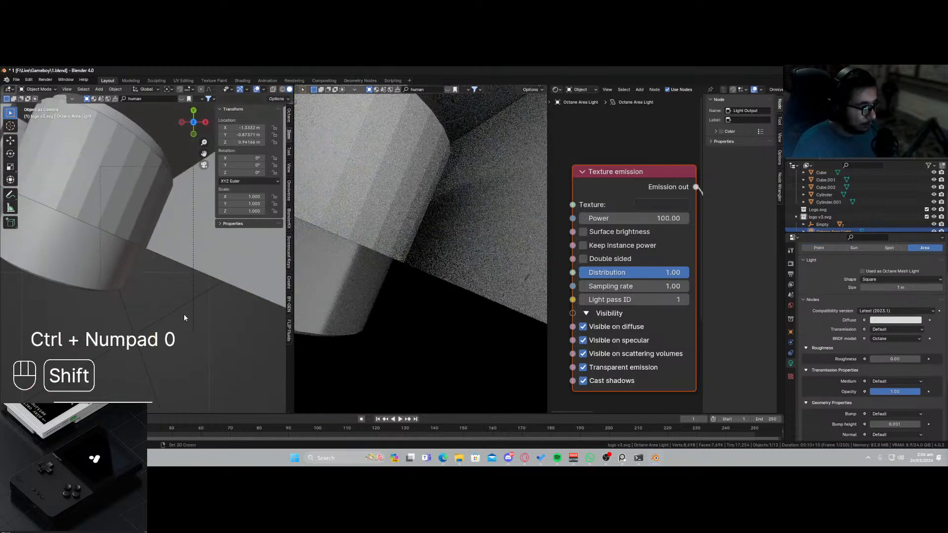
# Fly the area light to about X -2.44, Y 1.24, Z 1.94 m, facing the handheld, and restore the main camera as active.
pyautogui.hotkey('shift', '`')
pyautogui.press('d')
pyautogui.press('s')
pyautogui.hotkey('shift', 'a')
pyautogui.press('a')
pyautogui.press('q')
pyautogui.press('q')
pyautogui.press('q')
pyautogui.press('q')
pyautogui.press('q')
pyautogui.press('q')
pyautogui.press('q')
pyautogui.press('q')
pyautogui.press('q')
pyautogui.press('q')
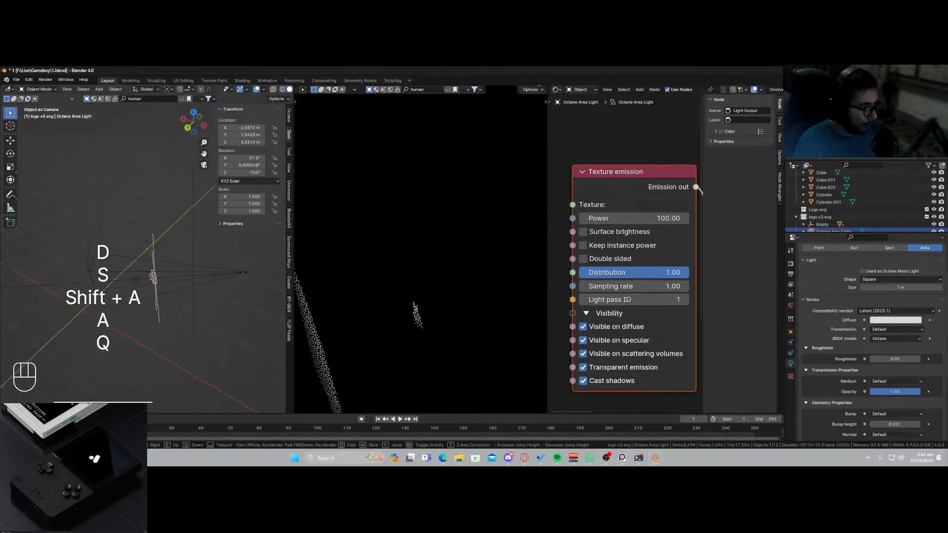
pyautogui.press('w')
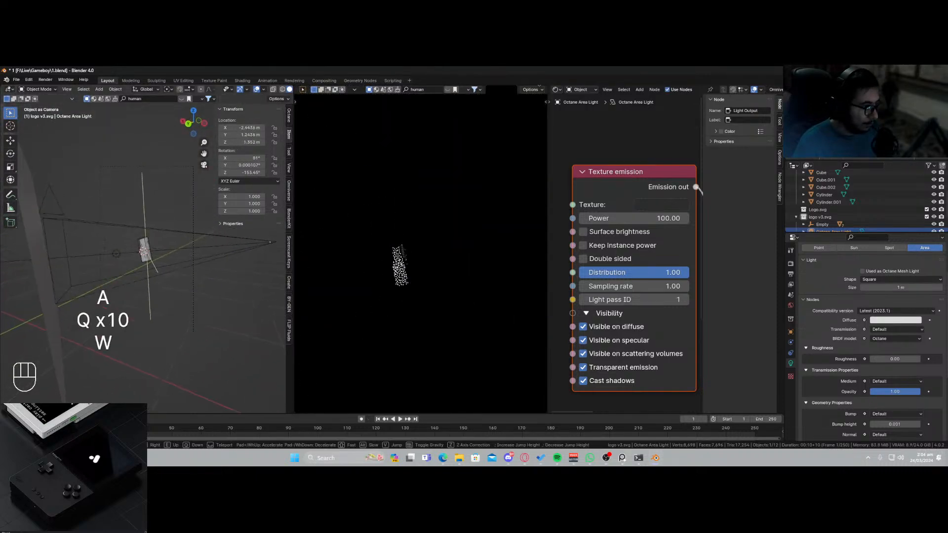
pyautogui.press('e')
pyautogui.click(184, 315)
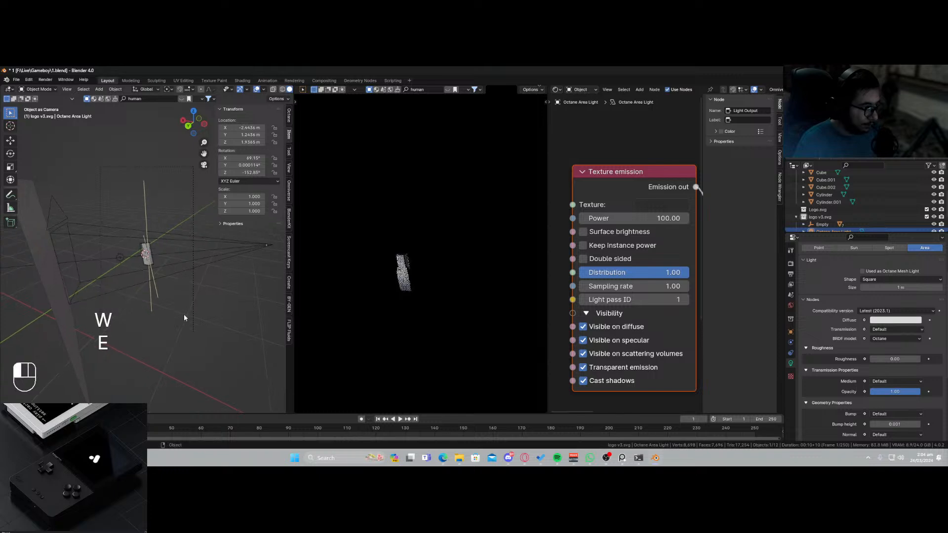
pyautogui.click(228, 259)
pyautogui.press('ctrl+KP_0')
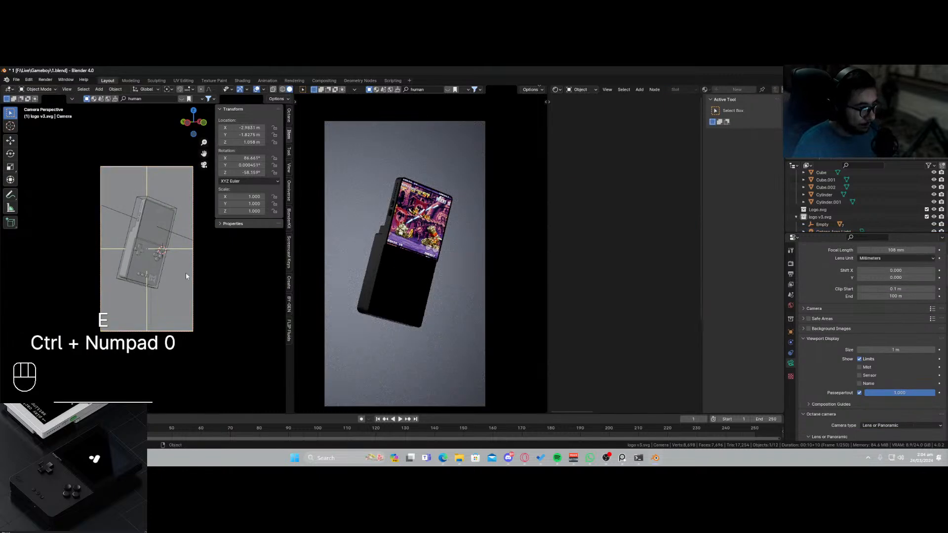
# Brighten the area light's emission texture colour to a mid grey.
pyautogui.click(118, 213)
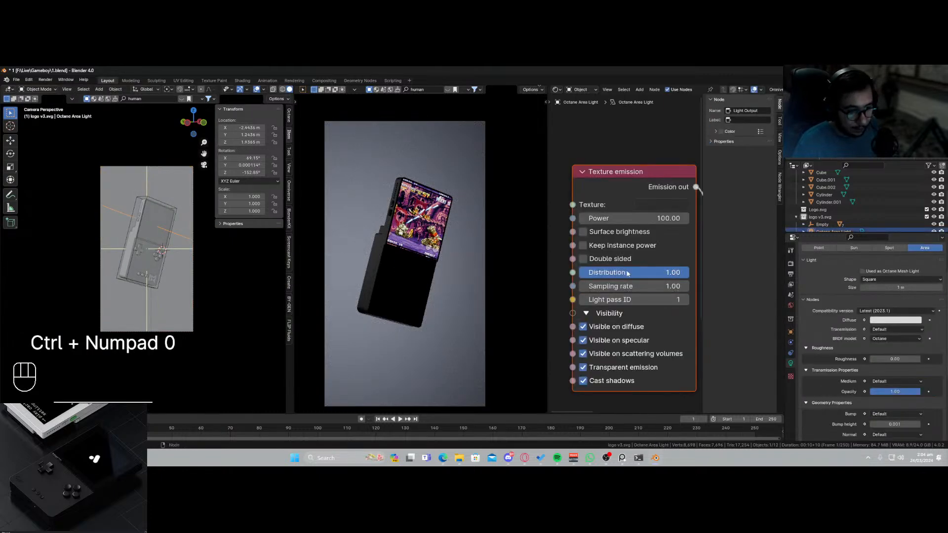
pyautogui.click(669, 205)
pyautogui.moveTo(759, 274)
pyautogui.mouseDown()
pyautogui.moveTo(759, 264)
pyautogui.moveTo(759, 275)
pyautogui.mouseUp()
pyautogui.moveTo(212, 291); pyautogui.dragTo(181, 327, button='middle')
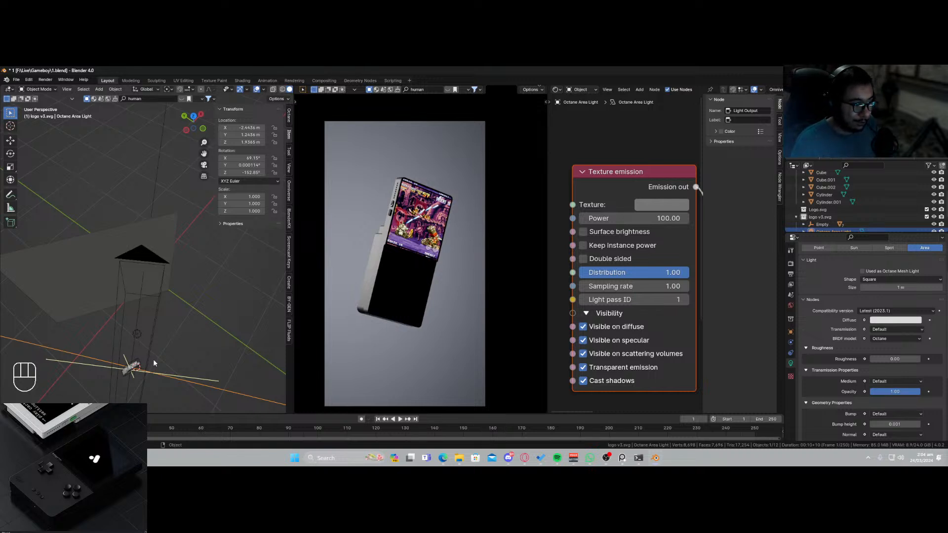
# Set the transform pivot to the 3D Cursor and snap the cursor to the handheld's parent empty.
pyautogui.moveTo(153, 364); pyautogui.dragTo(92, 306, button='middle')
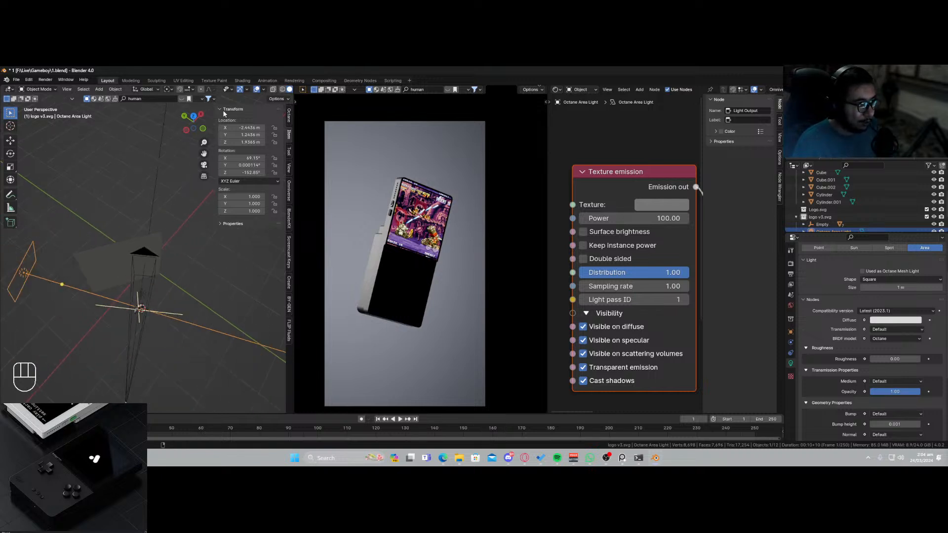
pyautogui.click(169, 91)
pyautogui.click(185, 116)
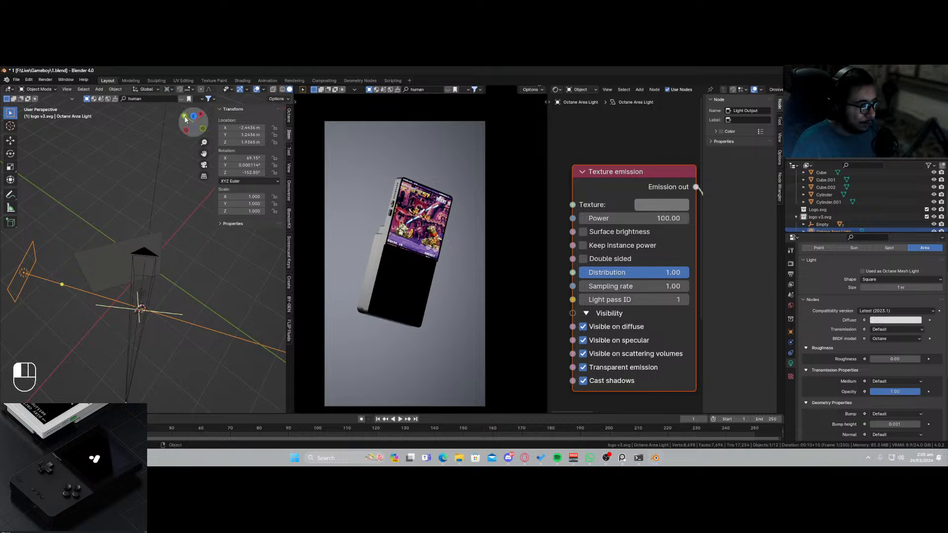
pyautogui.scroll(7, 163, 337)
pyautogui.keyDown('shift'); pyautogui.moveTo(163, 337); pyautogui.dragTo(178, 230, button='middle'); pyautogui.keyUp('shift')
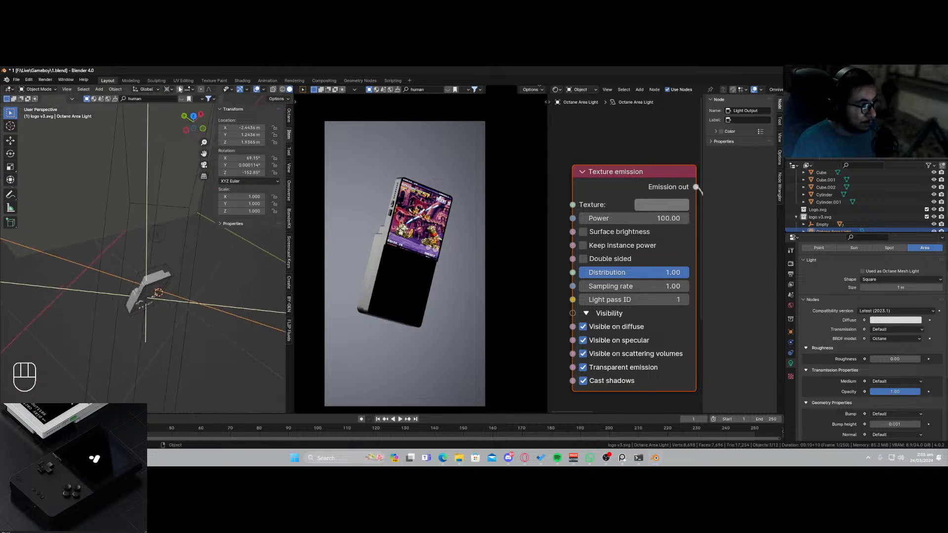
pyautogui.click(169, 271)
pyautogui.hotkey('shift', 's')
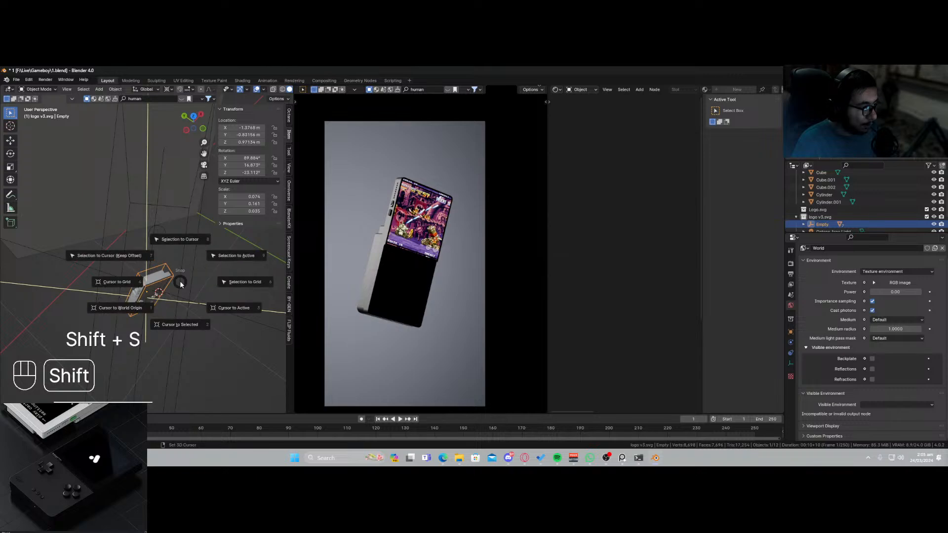
pyautogui.click(180, 326)
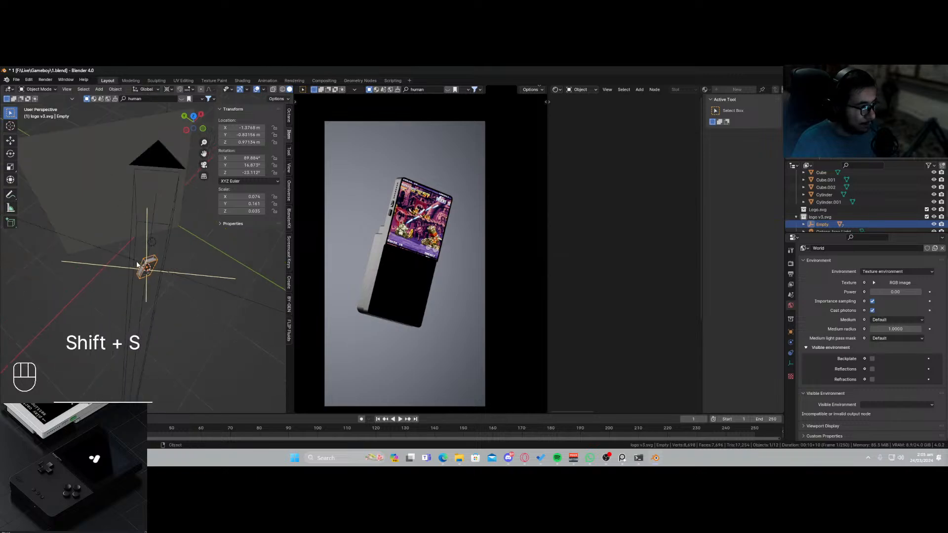
# Rotate the area light around the handheld about global Z to about -193.9° and move it about 1.61 m closer along its local Z.
pyautogui.click(120, 252)
pyautogui.press('r')
pyautogui.press('z')
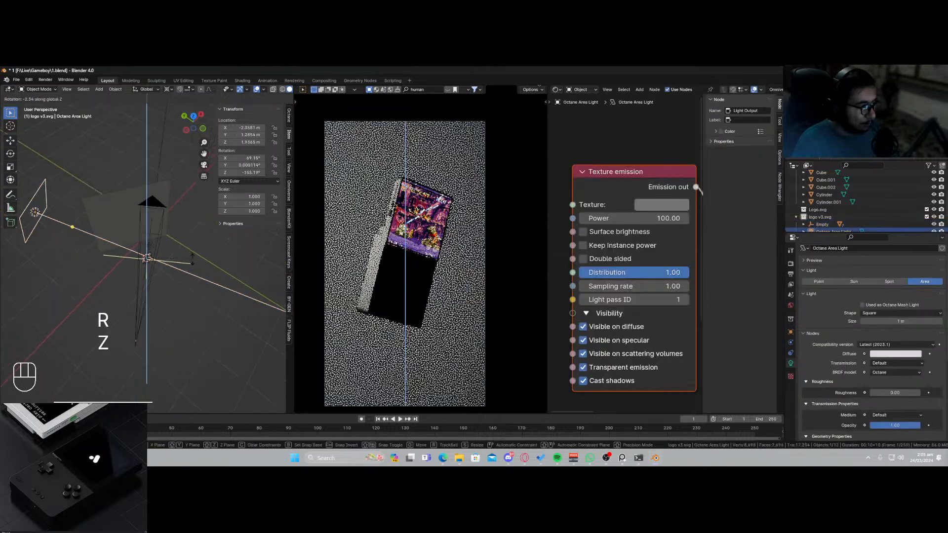
pyautogui.click(161, 272)
pyautogui.moveTo(161, 270)
pyautogui.mouseDown(button='middle')
pyautogui.moveTo(192, 253)
pyautogui.moveTo(146, 270)
pyautogui.mouseUp(button='middle')
pyautogui.press('g')
pyautogui.press('z')
pyautogui.press('z')
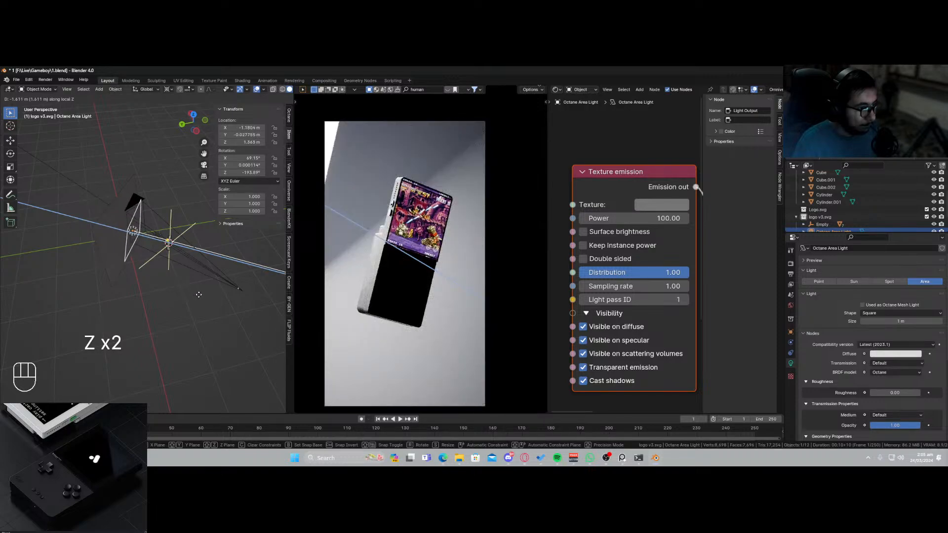
pyautogui.click(199, 295)
# Set the opacity of the area light's diffuse material to 0 and save the file.
pyautogui.moveTo(662, 261); pyautogui.dragTo(489, 270, button='middle')
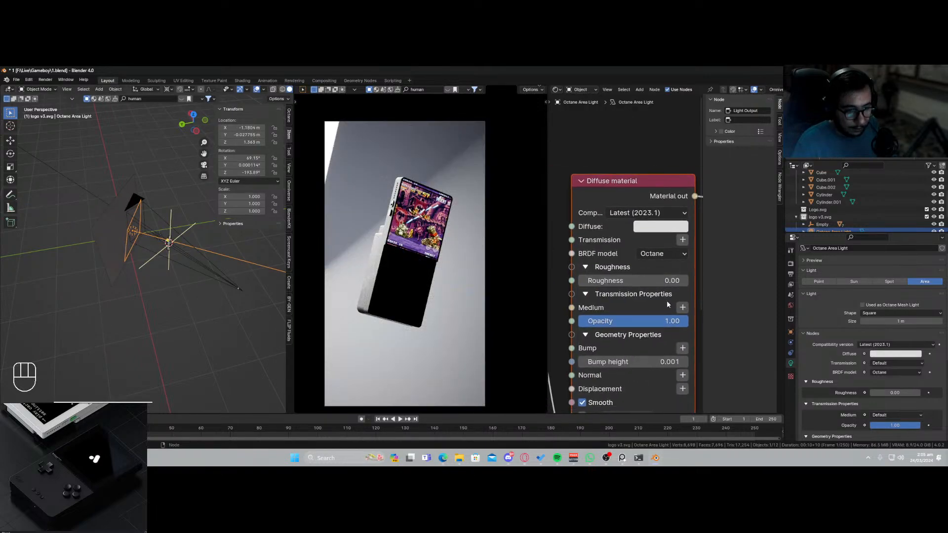
pyautogui.moveTo(642, 321); pyautogui.dragTo(576, 320)
pyautogui.hotkey('ctrl', 's')
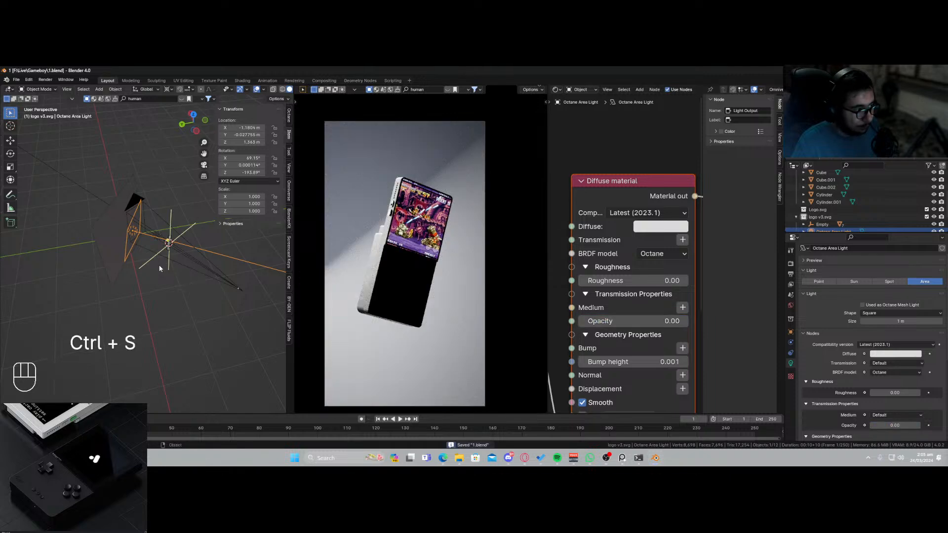
# Orbit the area light around the handheld about global Z and X to about X -0.93, Y -0.04, Z 1.11 m.
pyautogui.moveTo(161, 232); pyautogui.dragTo(90, 198, button='middle')
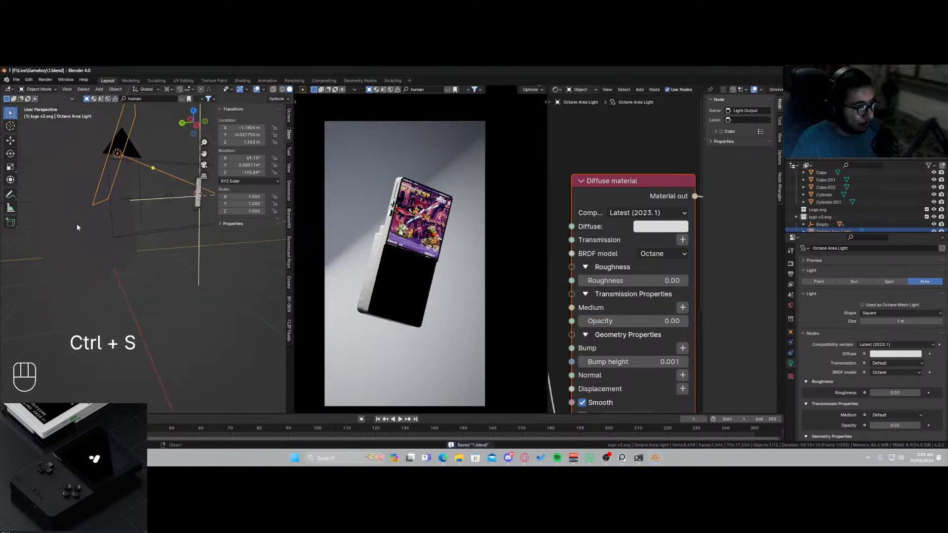
pyautogui.moveTo(204, 233); pyautogui.dragTo(144, 264, button='middle')
pyautogui.press('r')
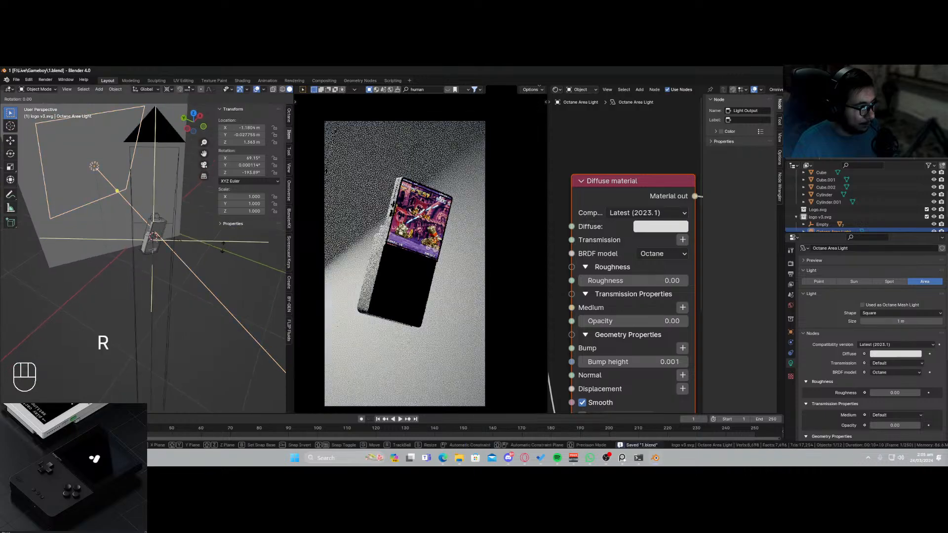
pyautogui.press('z')
pyautogui.click(205, 263)
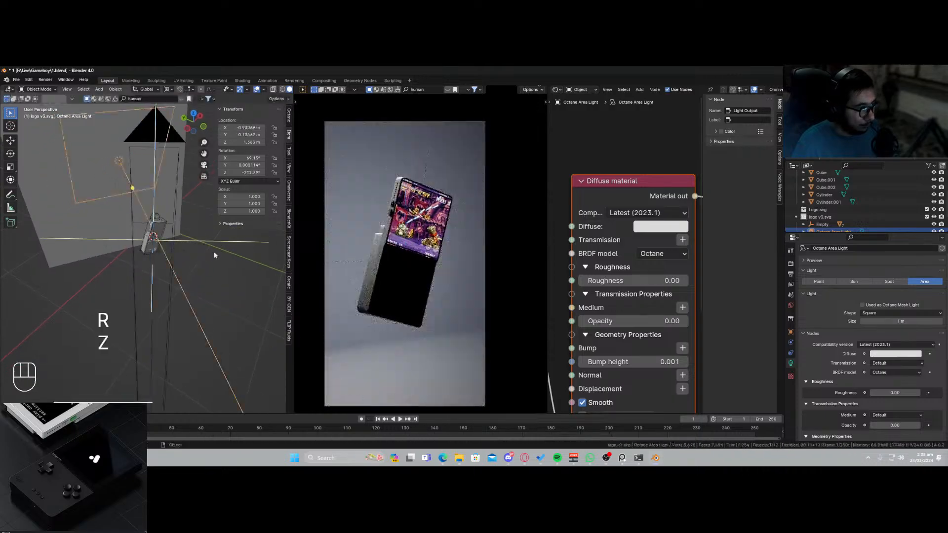
pyautogui.press('r')
pyautogui.press('x')
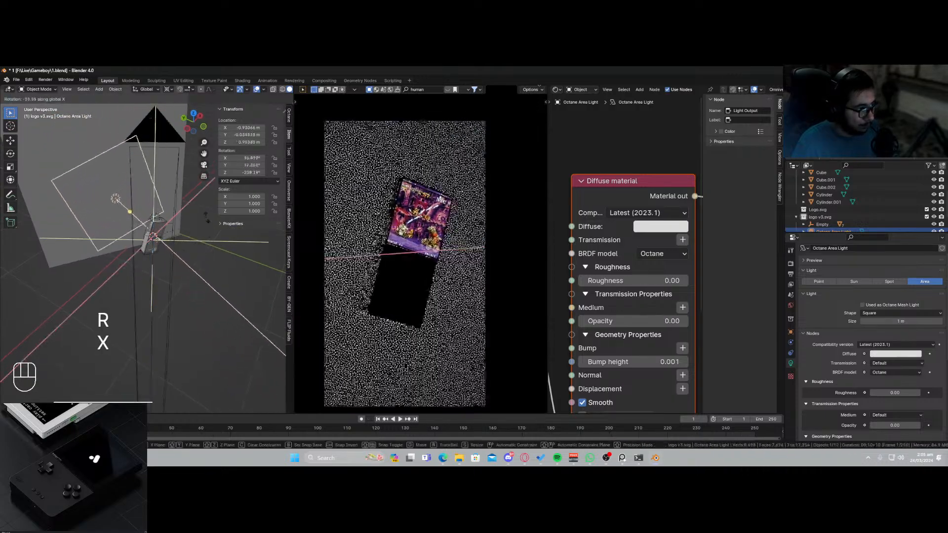
pyautogui.click(206, 231)
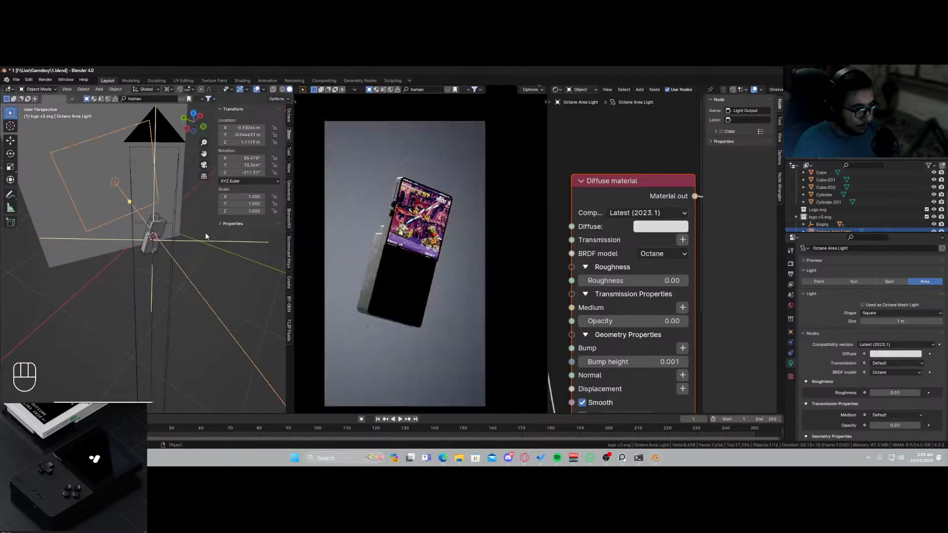
# Fine-tune the area light's orbit about global Z to about X -0.99, Y -0.01, Z 1.11 m.
pyautogui.press('r')
pyautogui.press('z')
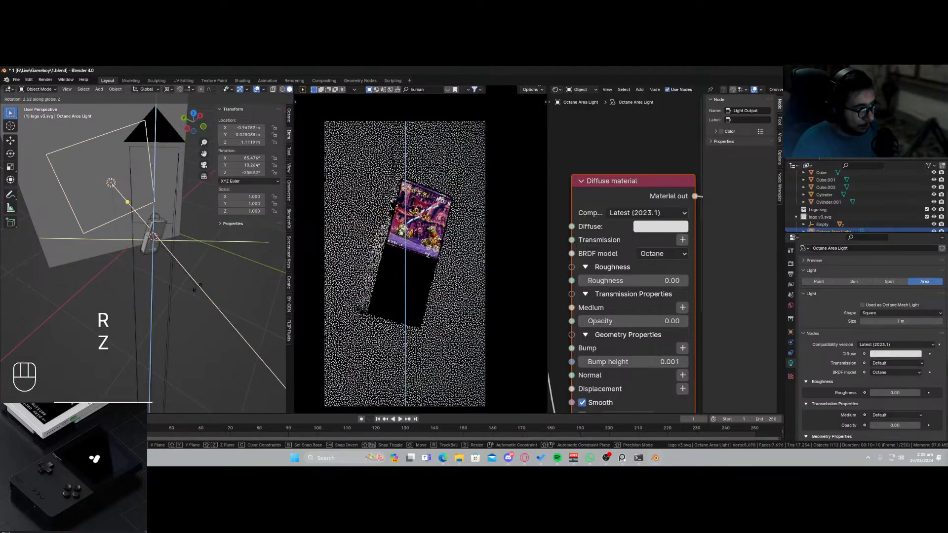
pyautogui.click(199, 288)
pyautogui.press('g')
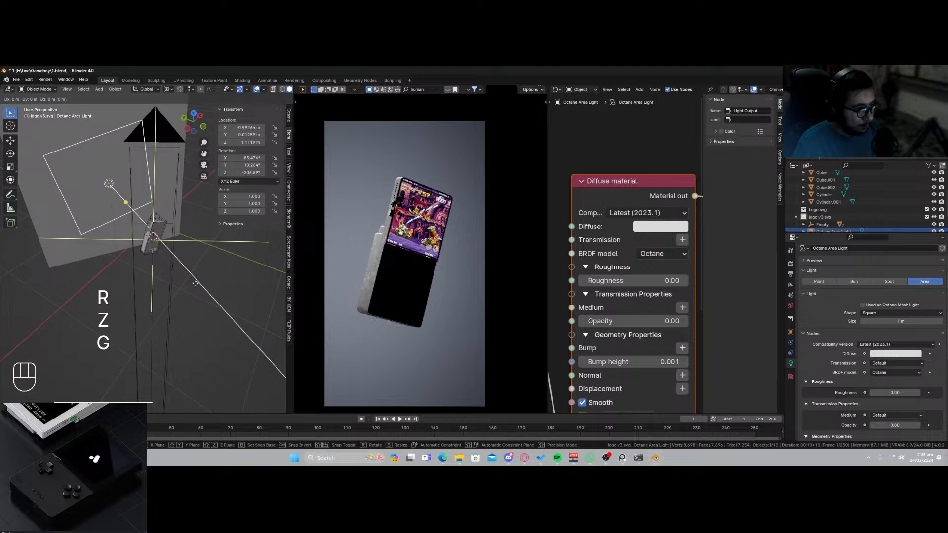
pyautogui.rightClick(195, 283)
# Shrink the area light to 0.32 m and set its emission texture colour value to about 0.239.
pyautogui.scroll(-5, 609, 214)
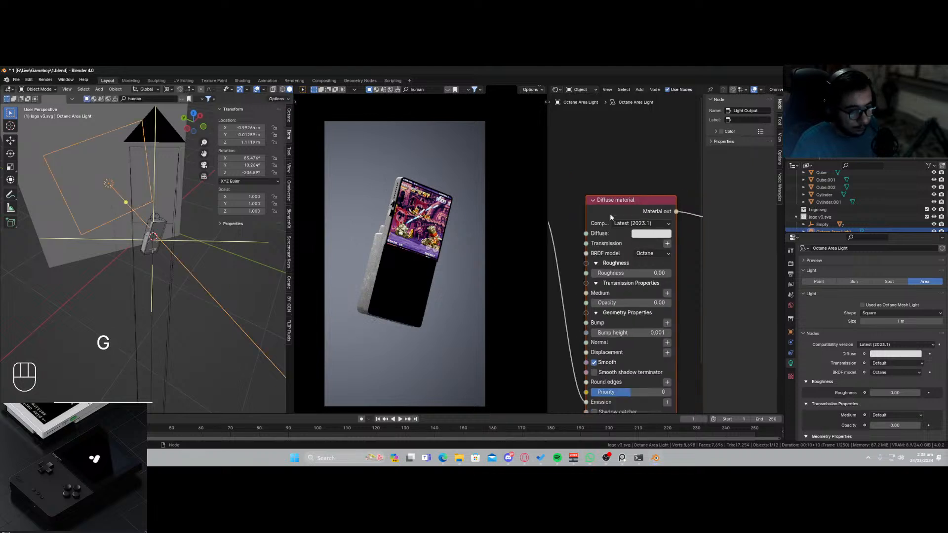
pyautogui.click(616, 255)
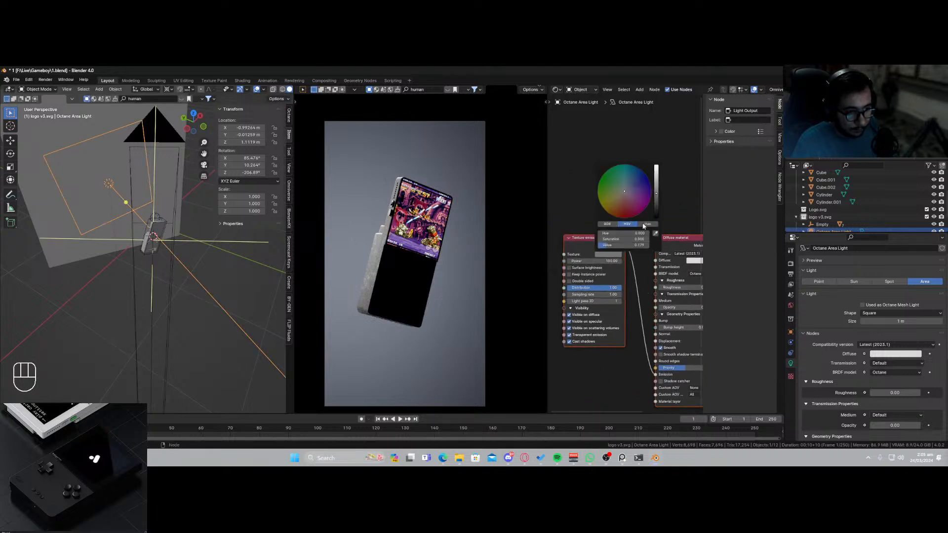
pyautogui.click(655, 199)
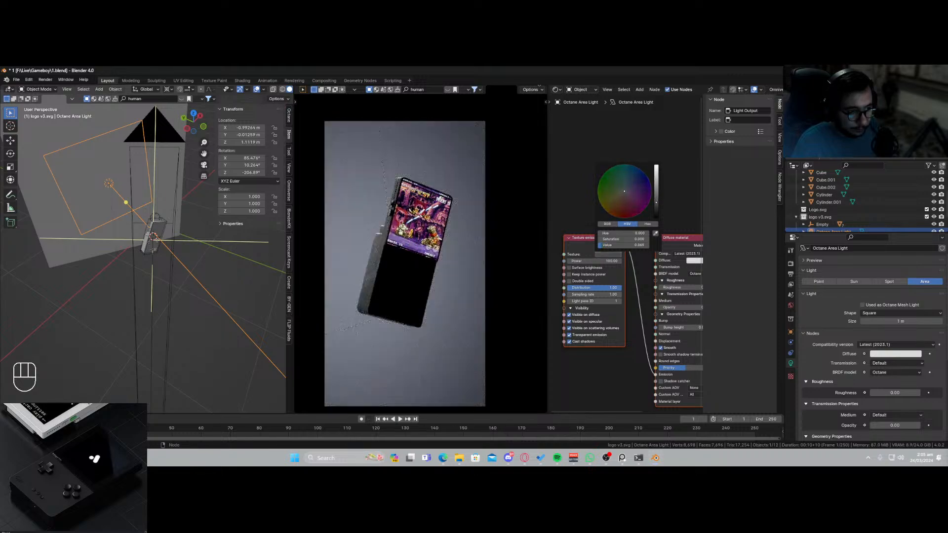
pyautogui.moveTo(867, 337); pyautogui.dragTo(838, 337)
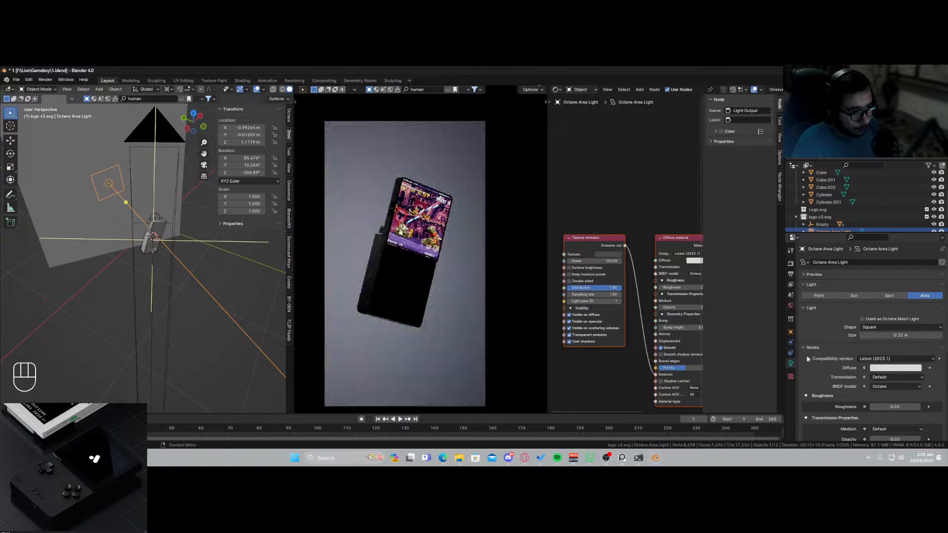
pyautogui.click(610, 255)
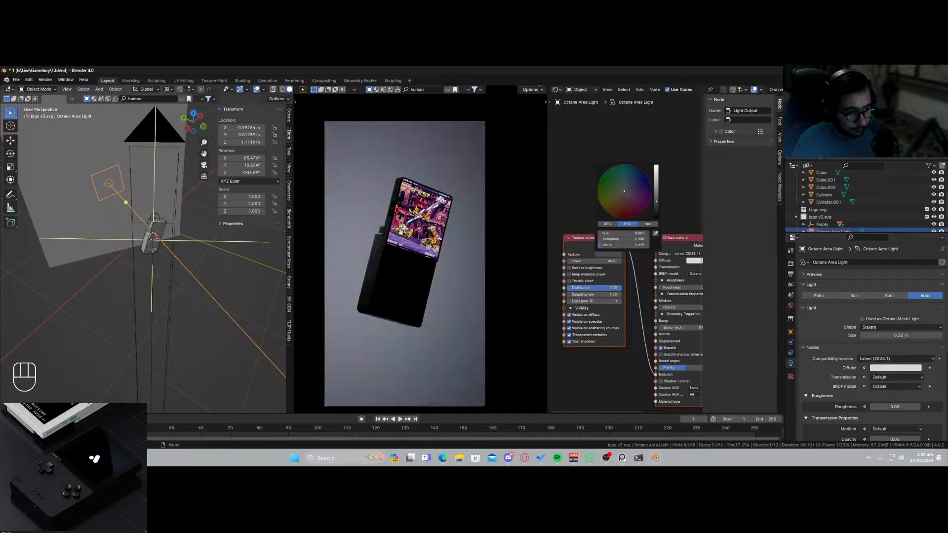
pyautogui.moveTo(623, 245); pyautogui.dragTo(642, 245)
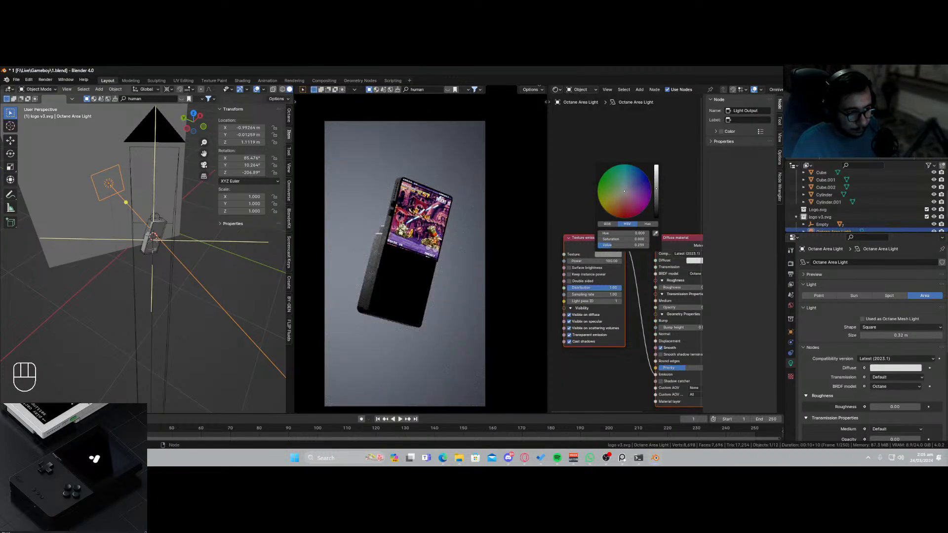
# Duplicate the area light and rotate the copy about global X beneath the handheld, to about X -0.99, Y -0.49, Z 0.22 m.
pyautogui.moveTo(136, 293); pyautogui.dragTo(174, 285, button='middle')
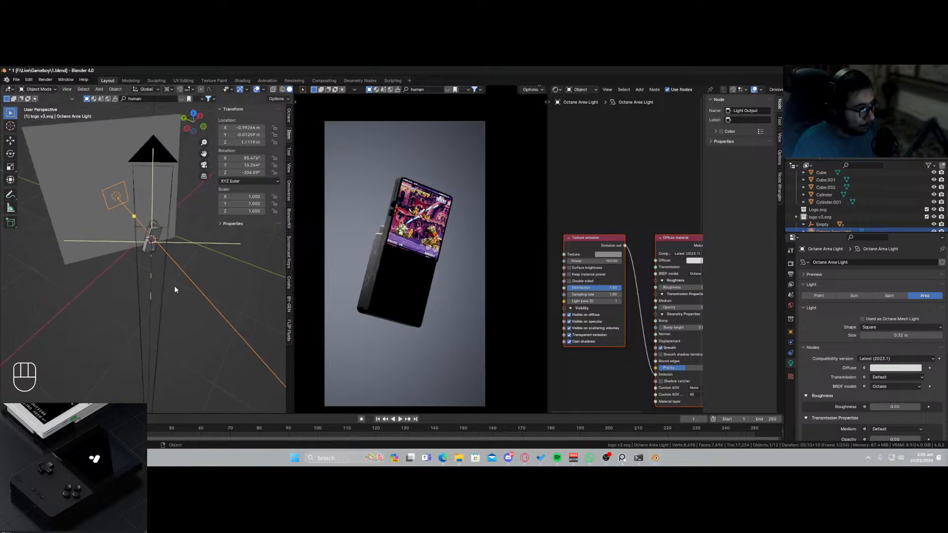
pyautogui.hotkey('shift', 'd')
pyautogui.press('r')
pyautogui.press('x')
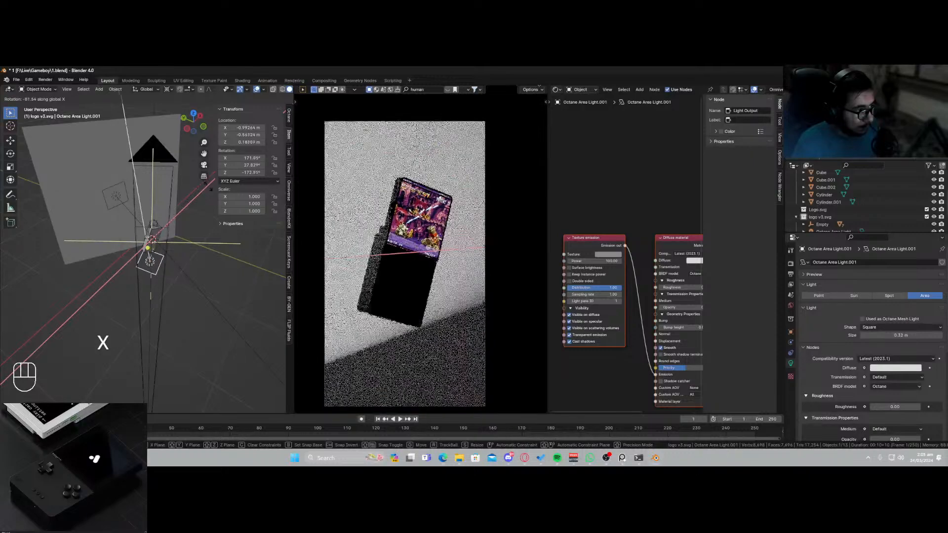
pyautogui.click(197, 207)
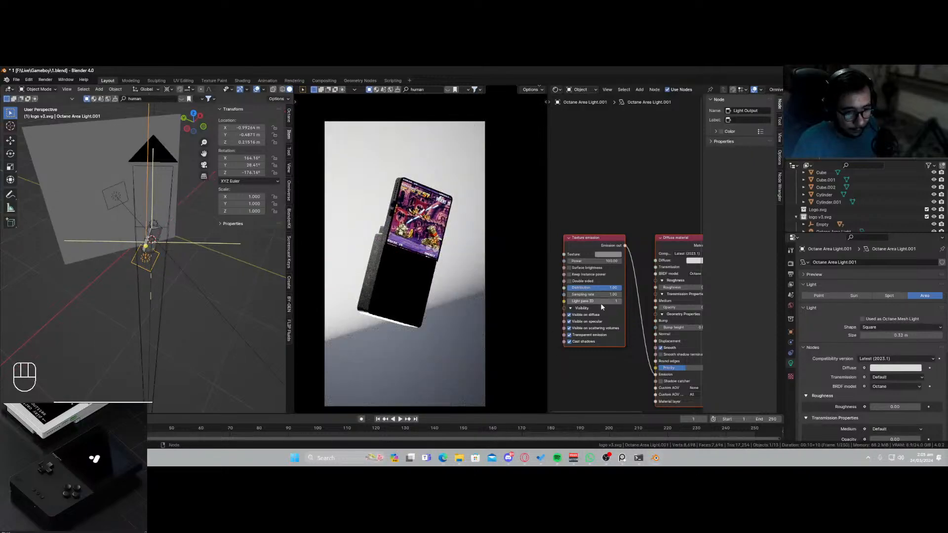
# Set the light pass ID to 2 on both the duplicated and the original area light.
pyautogui.write('2')
pyautogui.press('Return')
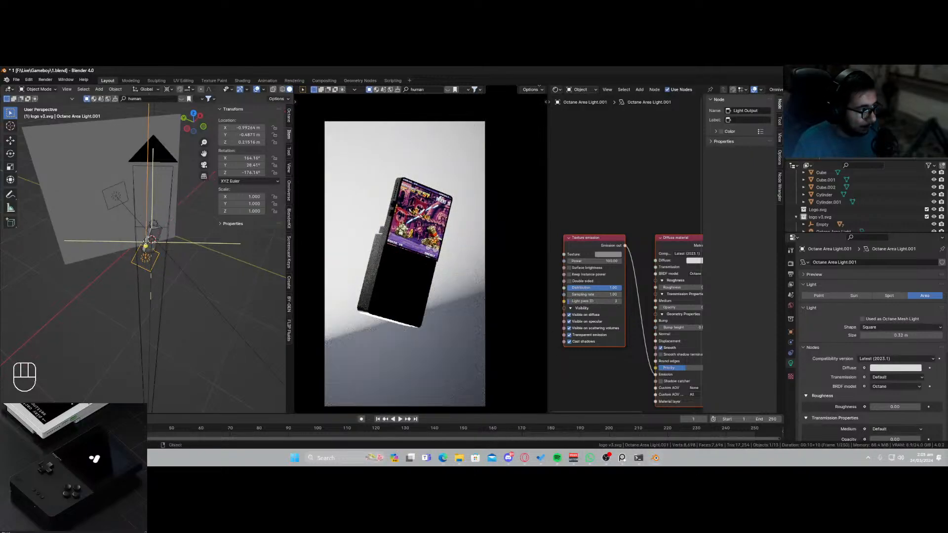
pyautogui.click(115, 197)
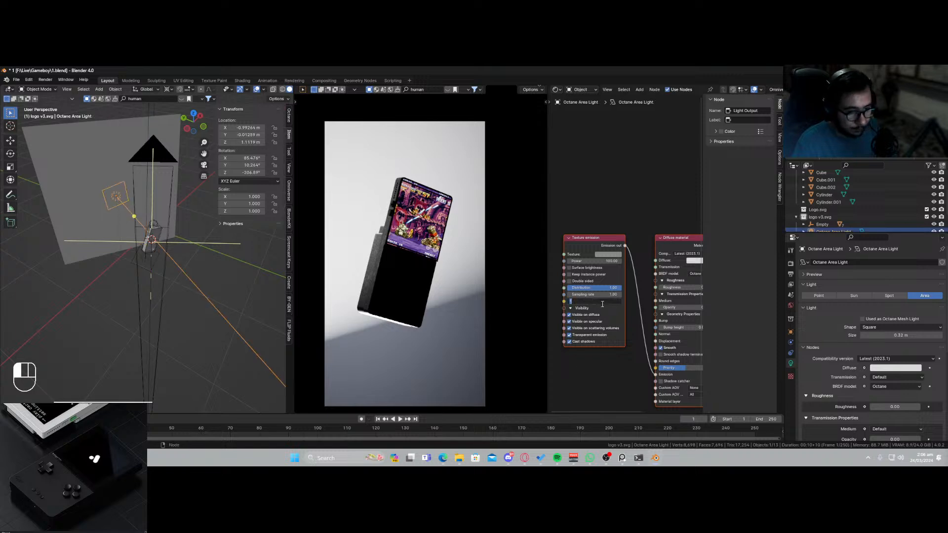
pyautogui.write('2')
pyautogui.press('Return')
# Exclude light pass 2 from the background plane's light pass mask in its Octane object settings.
pyautogui.click(95, 166)
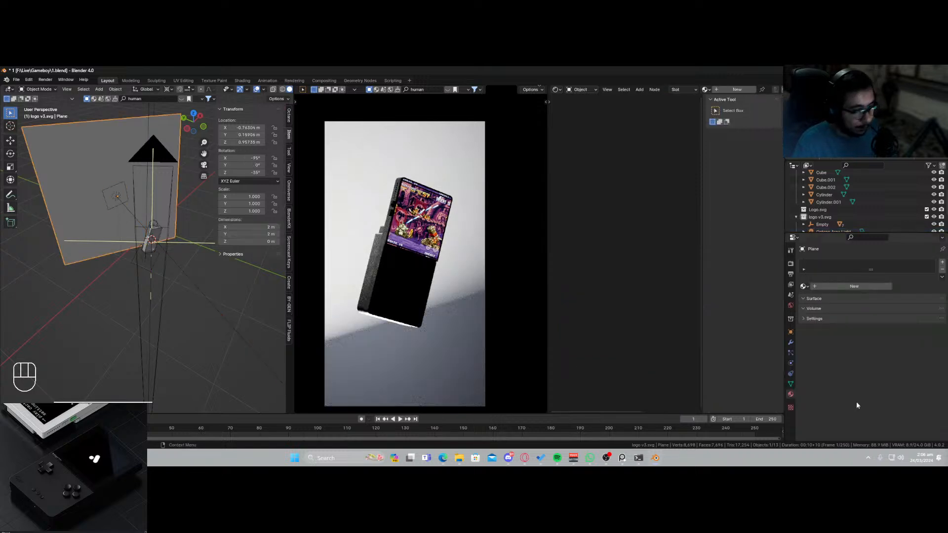
pyautogui.click(792, 333)
pyautogui.scroll(-2, 848, 349)
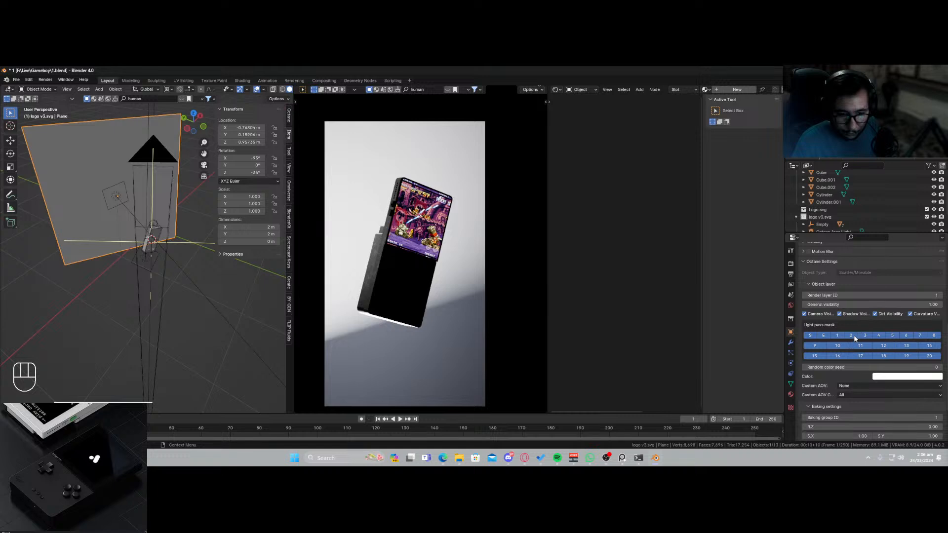
pyautogui.click(852, 336)
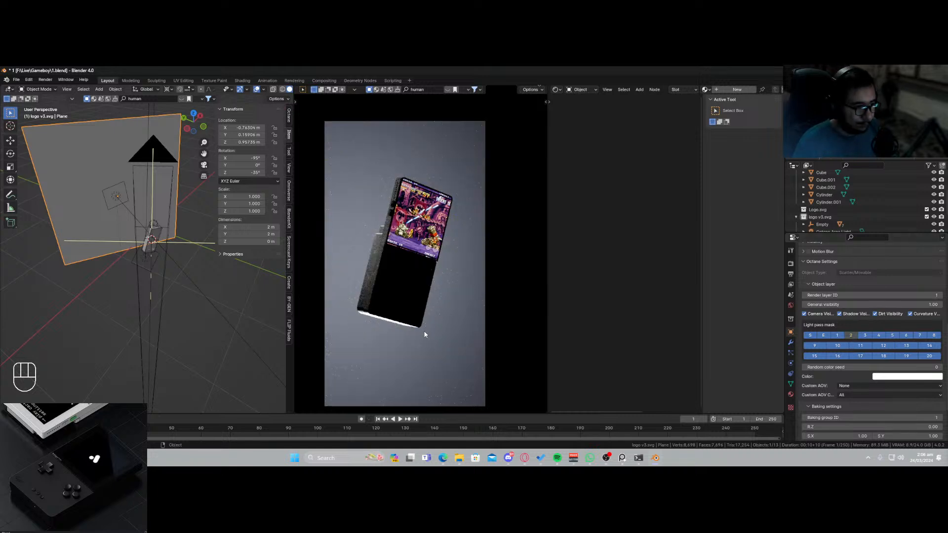
# Rotate the original area light about global Z to about X -1.03, Y 0.00, Z 1.11 m and save the file.
pyautogui.click(122, 199)
pyautogui.press('r')
pyautogui.press('z')
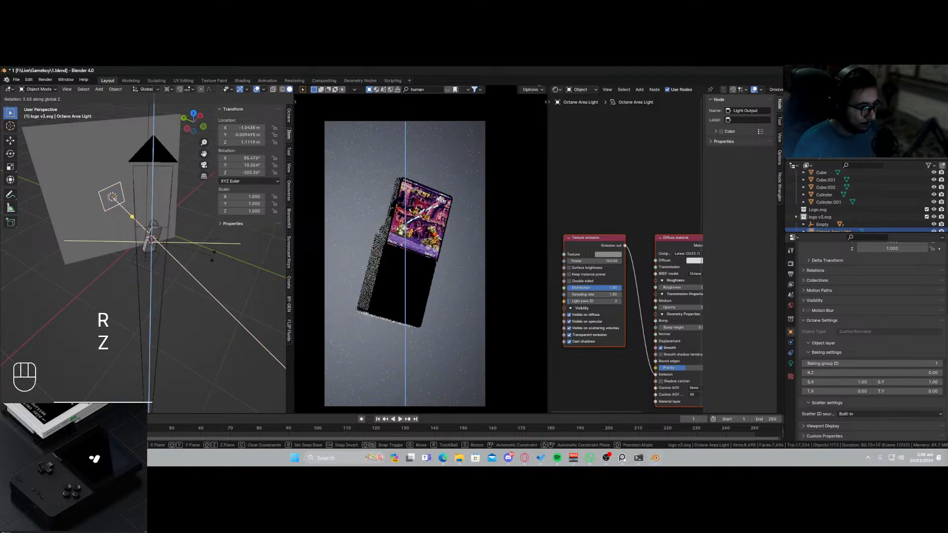
pyautogui.click(212, 256)
pyautogui.hotkey('ctrl', 's')
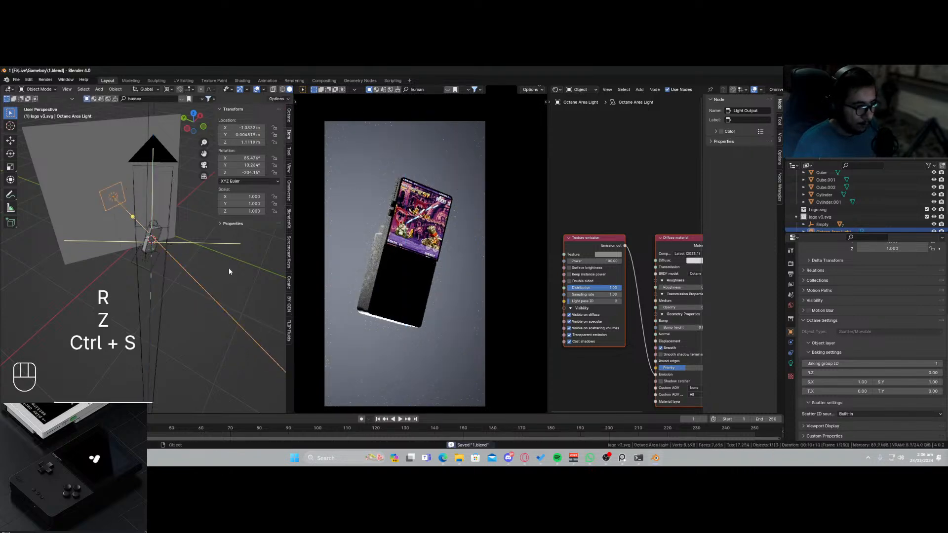
# Add an Octane Mesh Light at the 3D cursor on the handheld.
pyautogui.moveTo(182, 291); pyautogui.dragTo(145, 283, button='middle')
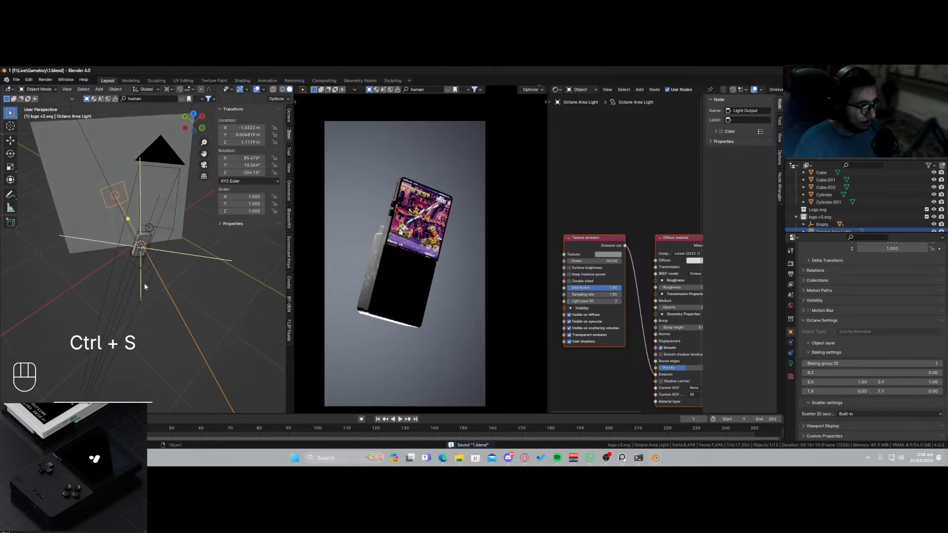
pyautogui.hotkey('shift', 'a')
pyautogui.moveTo(154, 285)
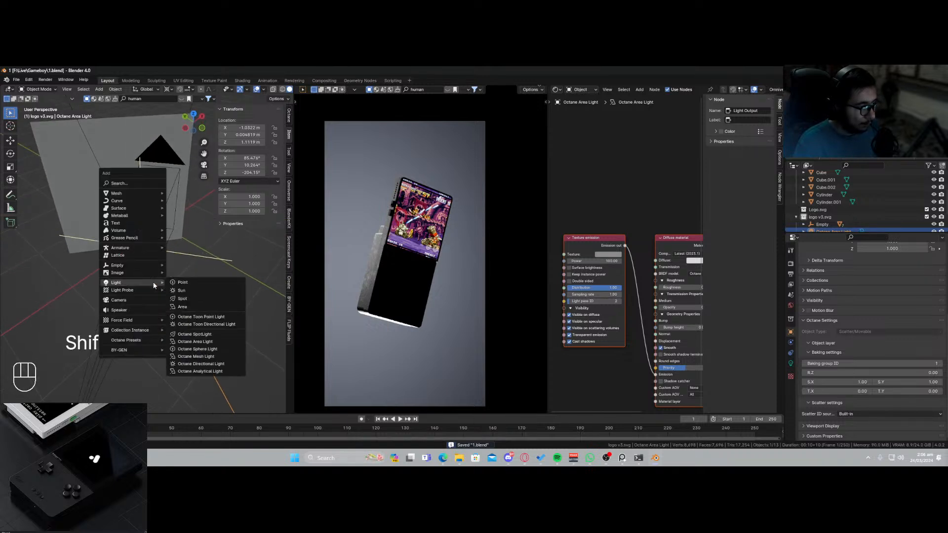
pyautogui.click(217, 358)
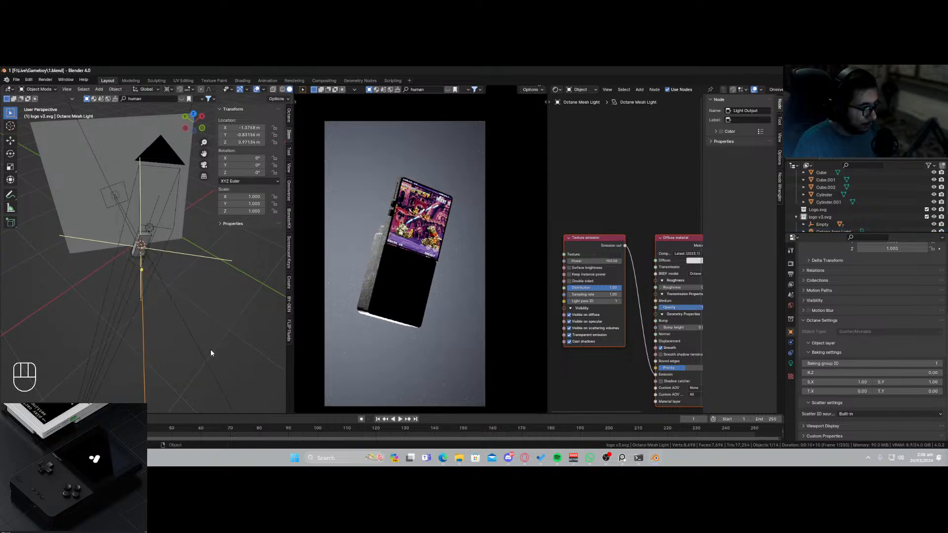
# Undo the added mesh light and try to add an Octane Area Light instead.
pyautogui.hotkey('ctrl', 'z')
pyautogui.hotkey('shift', 'a')
pyautogui.moveTo(202, 339)
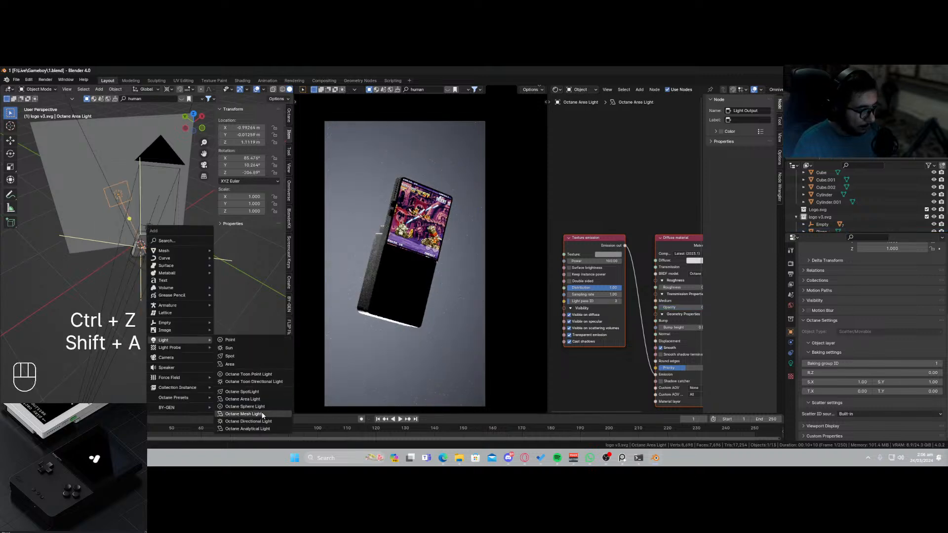
pyautogui.click(267, 401)
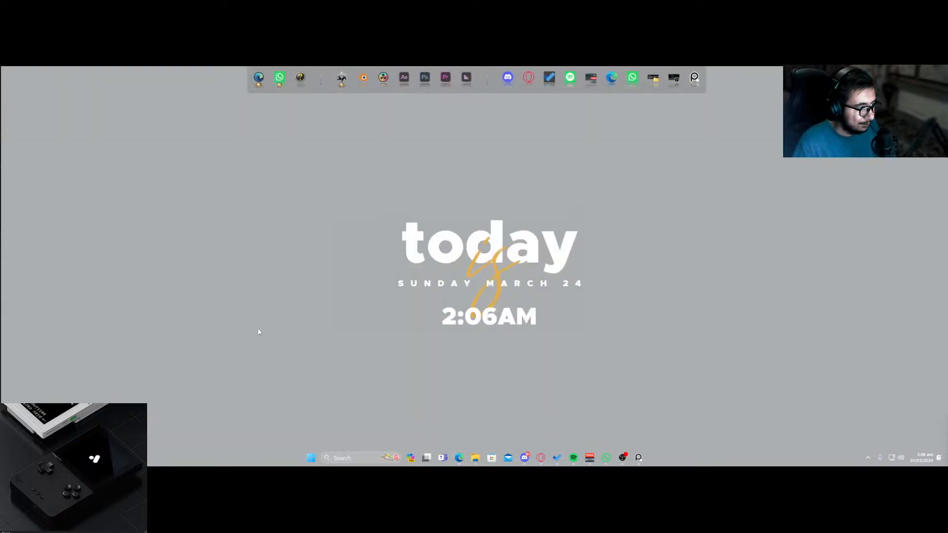
# Relaunch Blender from the desktop and reopen the saved file 1.blend.
pyautogui.click(364, 77)
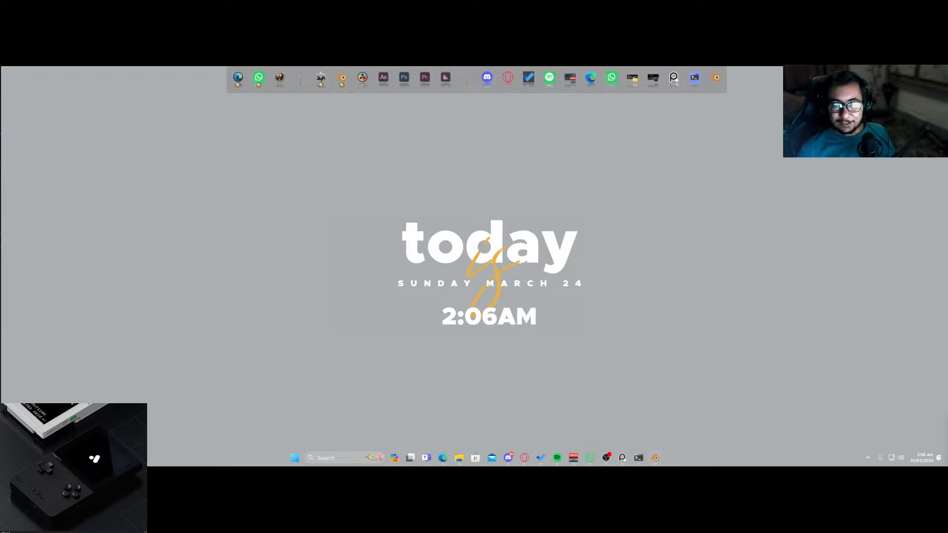
pyautogui.moveTo(947, 320); pyautogui.dragTo(211, 69)
pyautogui.click(512, 283)
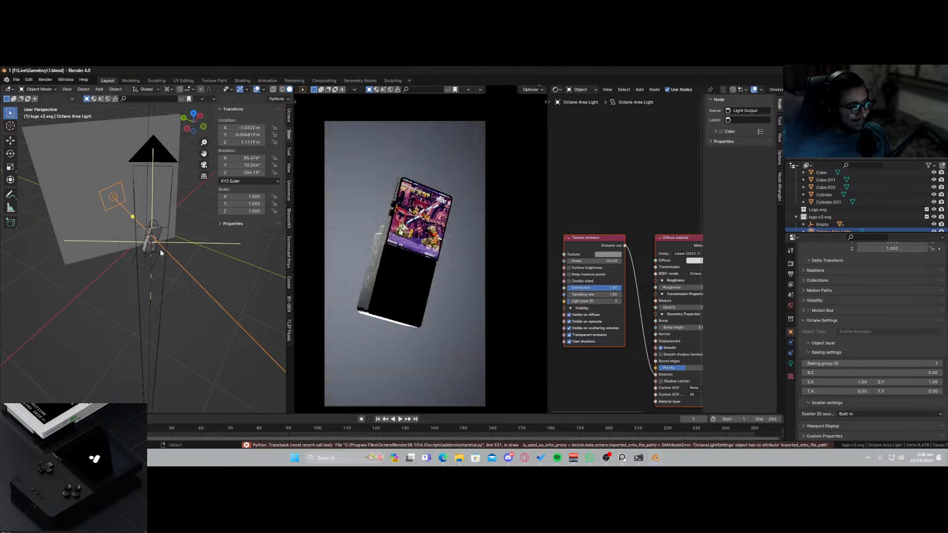
# Duplicate the original area light and rotate the copy about global Z to a Z rotation of about -301°.
pyautogui.scroll(3, 161, 254)
pyautogui.scroll(-4, 160, 260)
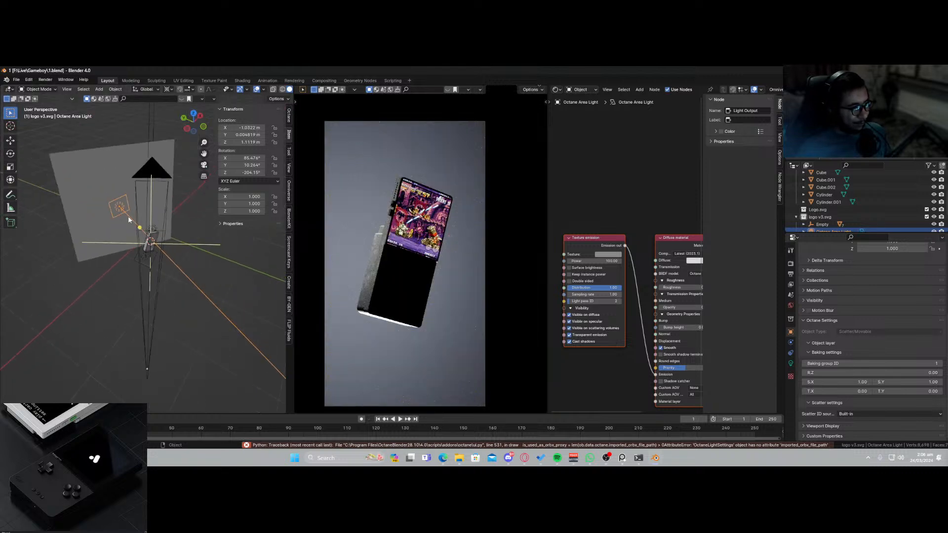
pyautogui.hotkey('shift', 'd')
pyautogui.press('r')
pyautogui.press('z')
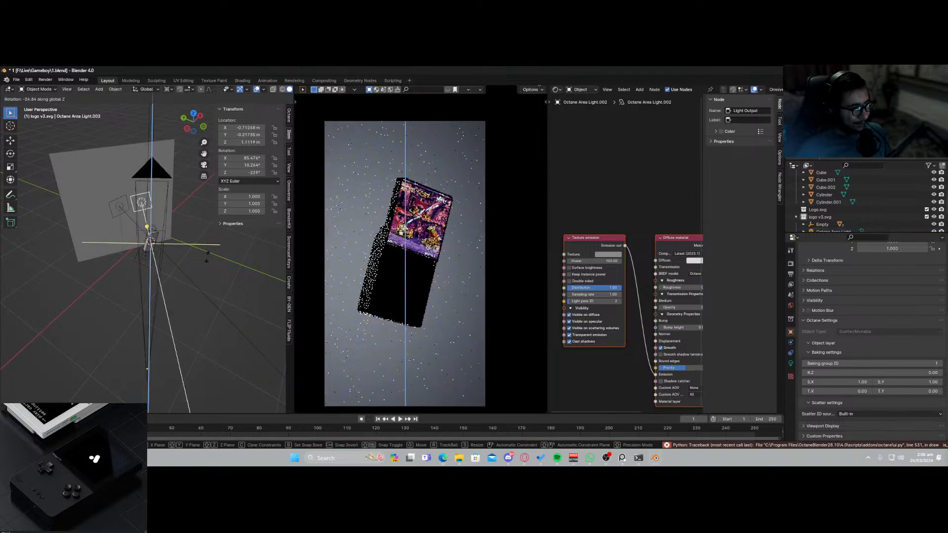
pyautogui.click(148, 285)
# Move the duplicated light farther from the handheld and rotate it about global Z to about X -0.06, Y -1.61, Z 1.14 m.
pyautogui.press('g')
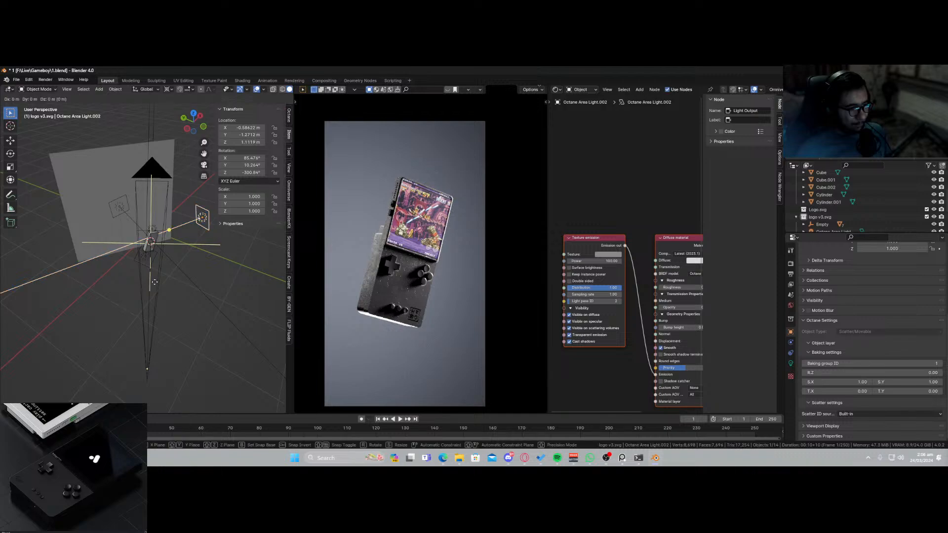
pyautogui.click(195, 282)
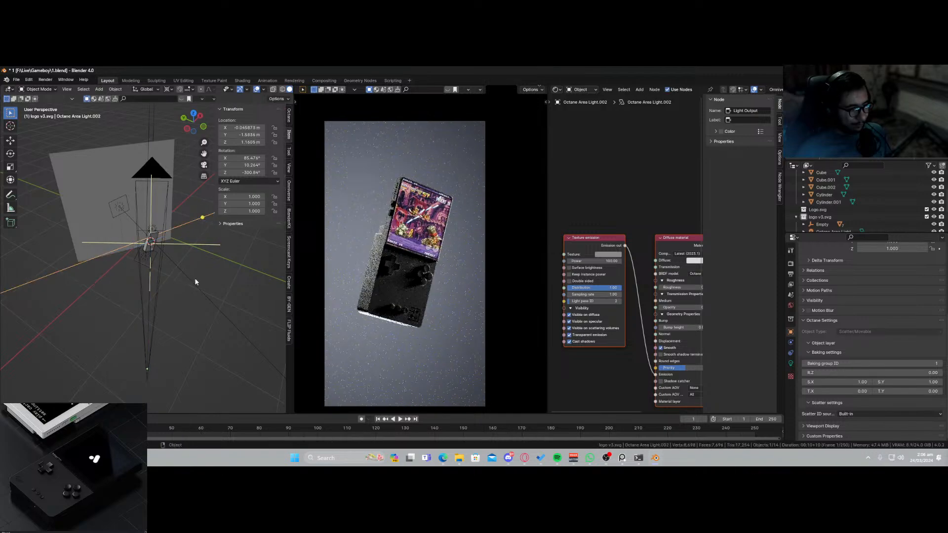
pyautogui.press('r')
pyautogui.press('z')
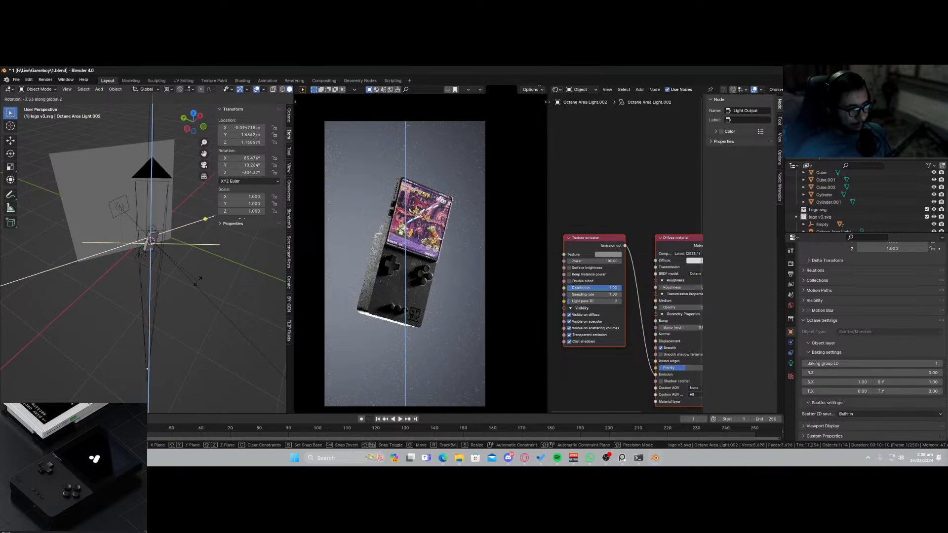
pyautogui.click(201, 281)
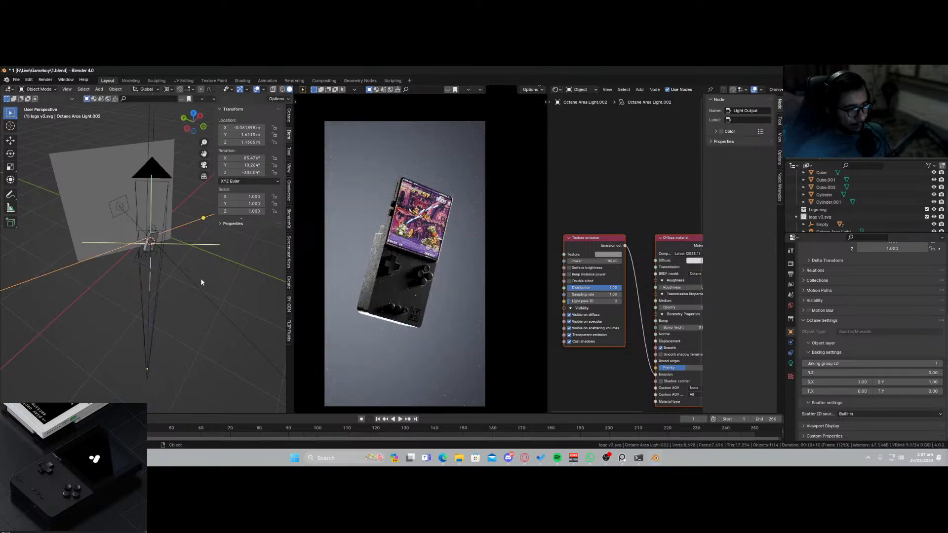
# Rotate the original area light about global Z to about X -0.91, Y -0.06, Z 1.11 m and save the file.
pyautogui.scroll(5, 364, 285)
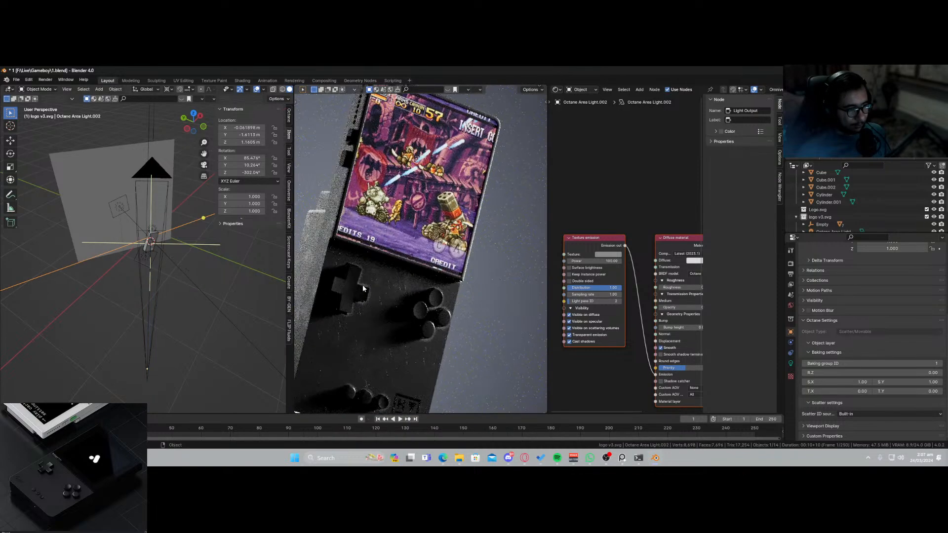
pyautogui.scroll(-3, 362, 288)
pyautogui.scroll(-1, 362, 285)
pyautogui.click(116, 208)
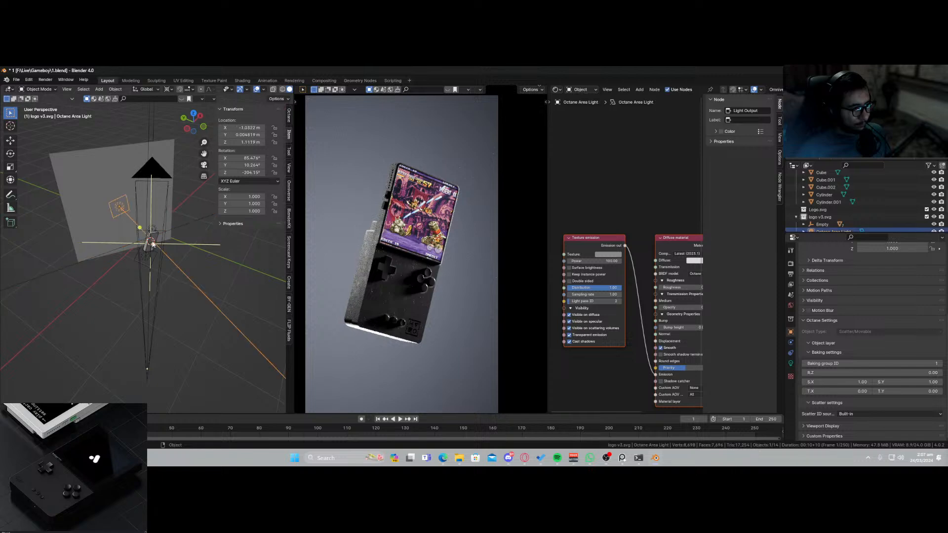
pyautogui.moveTo(141, 228); pyautogui.dragTo(170, 274, button='middle')
pyautogui.press('r')
pyautogui.press('z')
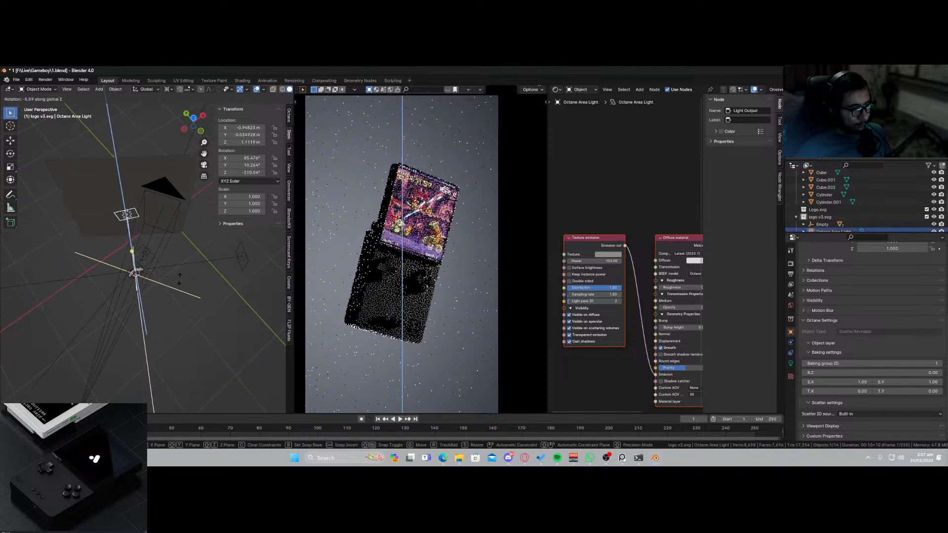
pyautogui.click(178, 281)
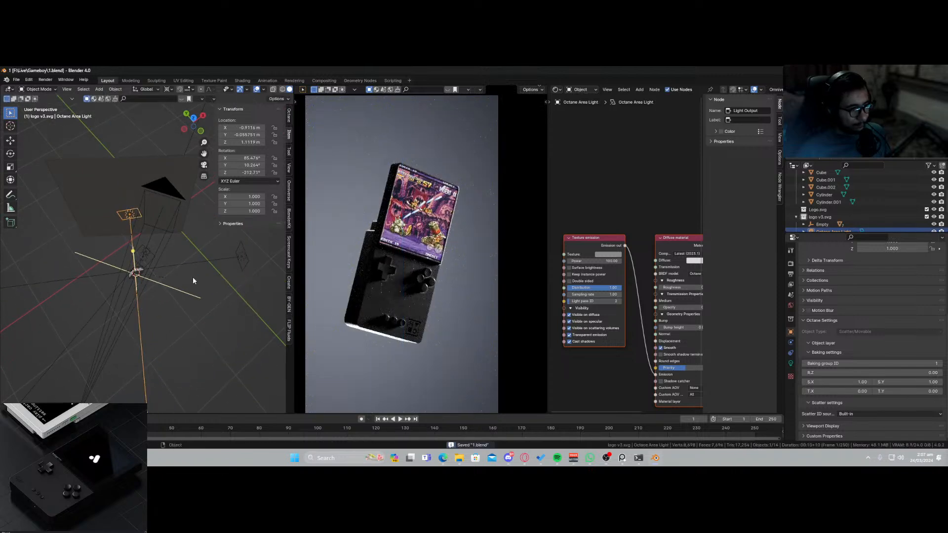
pyautogui.moveTo(186, 276); pyautogui.dragTo(145, 247, button='middle')
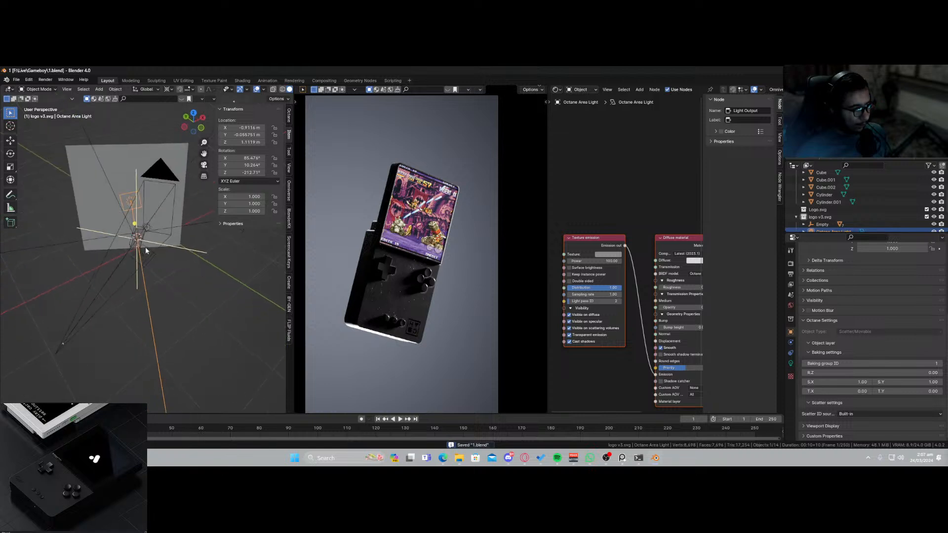
pyautogui.hotkey('shift', 'a')
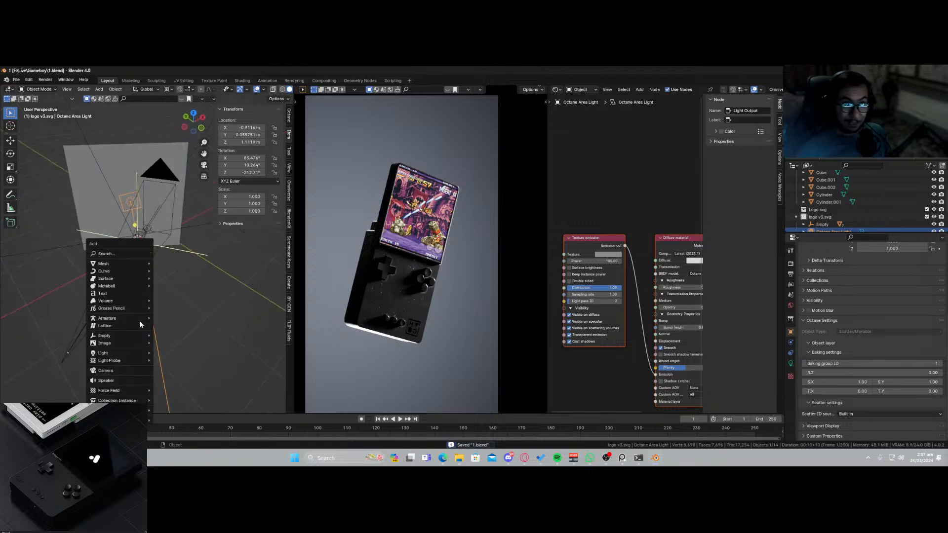
pyautogui.moveTo(141, 321)
pyautogui.moveTo(139, 354)
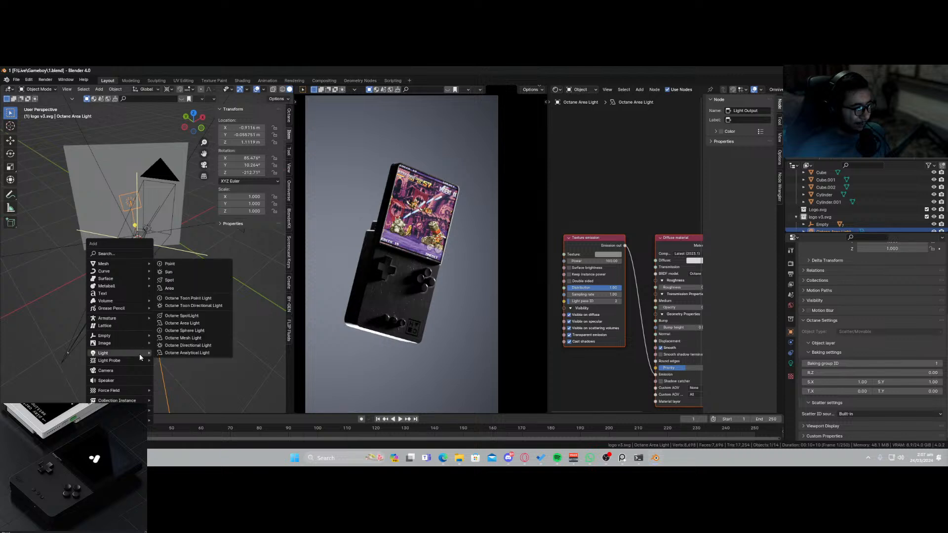
pyautogui.click(197, 338)
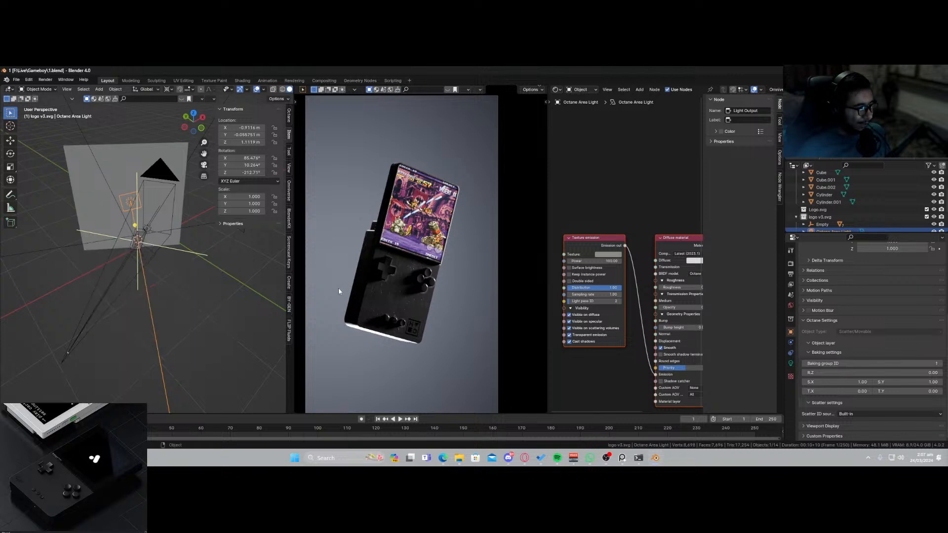
# With the handheld's body selected, add an Octane Area Light at the 3D cursor.
pyautogui.rightClick(153, 271)
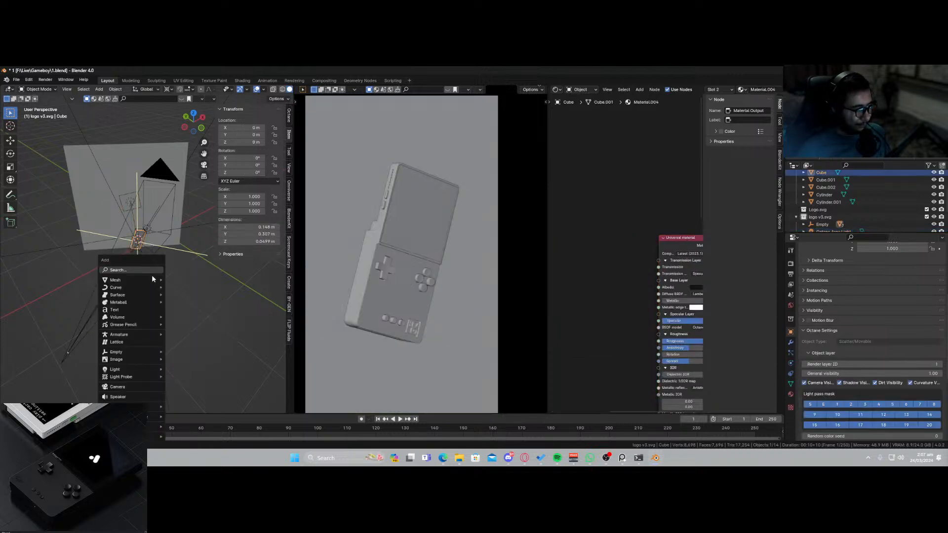
pyautogui.click(363, 214)
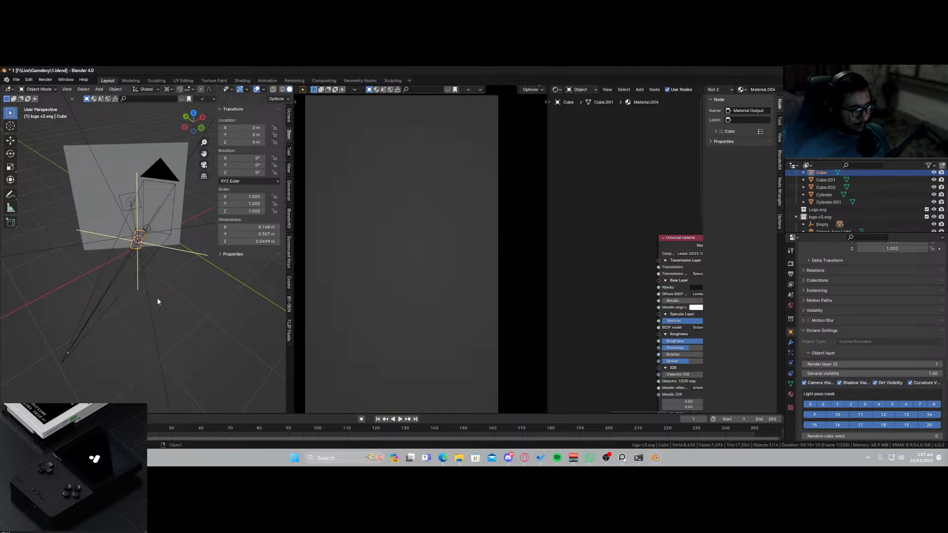
pyautogui.hotkey('shift', 'a')
pyautogui.moveTo(129, 372)
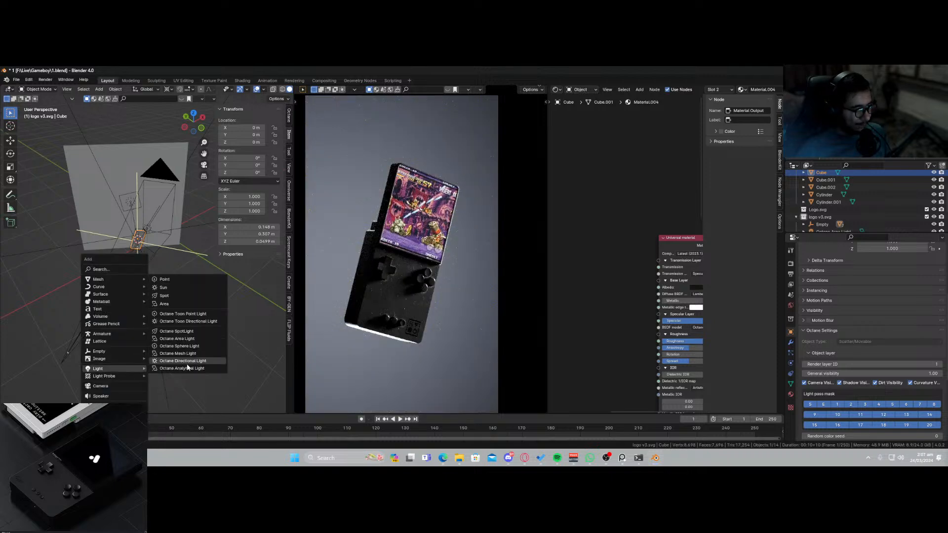
pyautogui.click(202, 339)
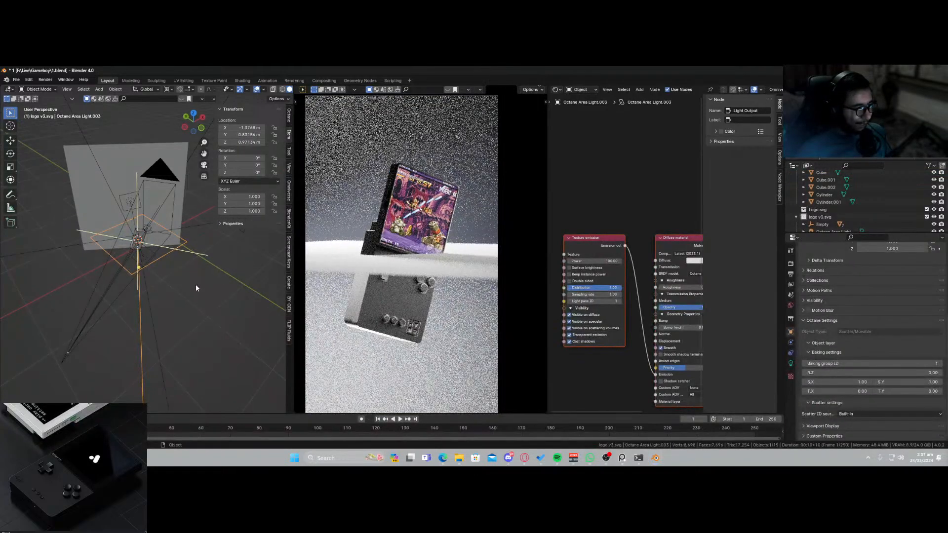
# Fly the new area light as the active camera to about X -2.22, Y -3.76, Z 2.22 m, and restore the scene camera.
pyautogui.press('ctrl+KP_0')
pyautogui.hotkey('shift', '`')
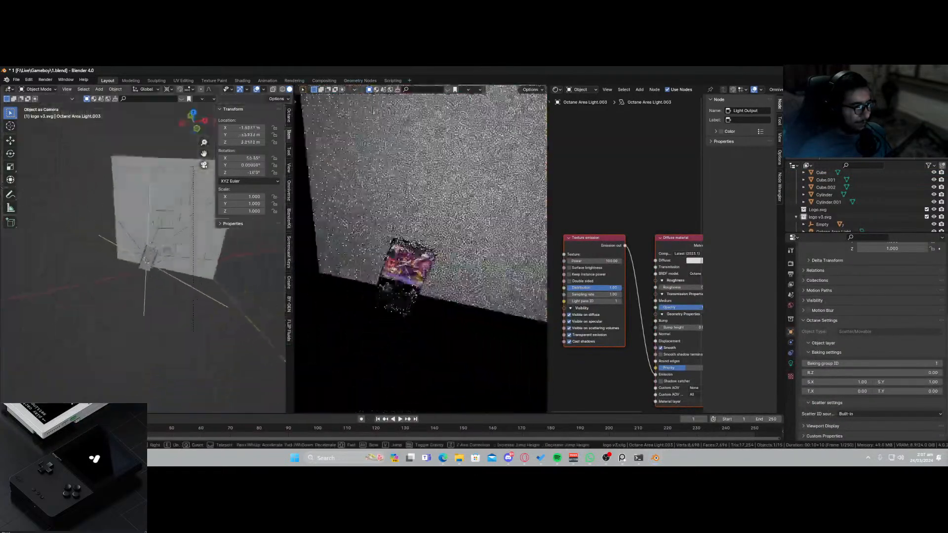
pyautogui.press('q')
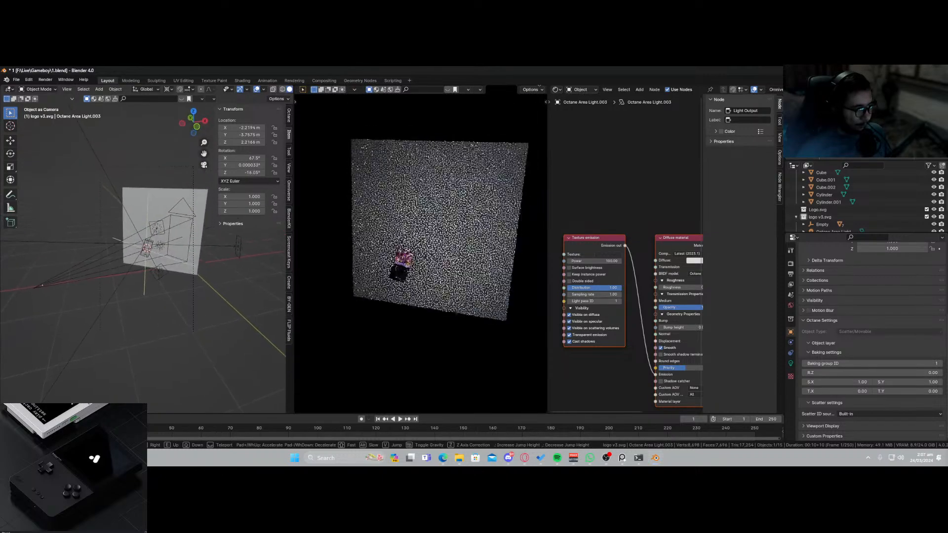
pyautogui.click(109, 274)
pyautogui.click(84, 270)
pyautogui.press('ctrl+KP_0')
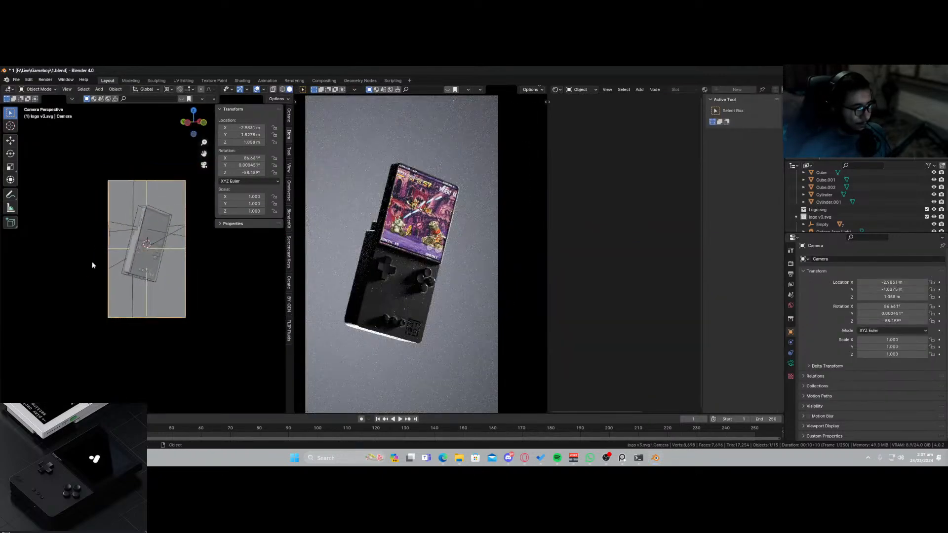
# Reselect the new area light and stretch it along global Z around its own origin to scale Y 9.642, Z 4.096.
pyautogui.moveTo(92, 262); pyautogui.dragTo(184, 365, button='middle')
pyautogui.click(208, 368)
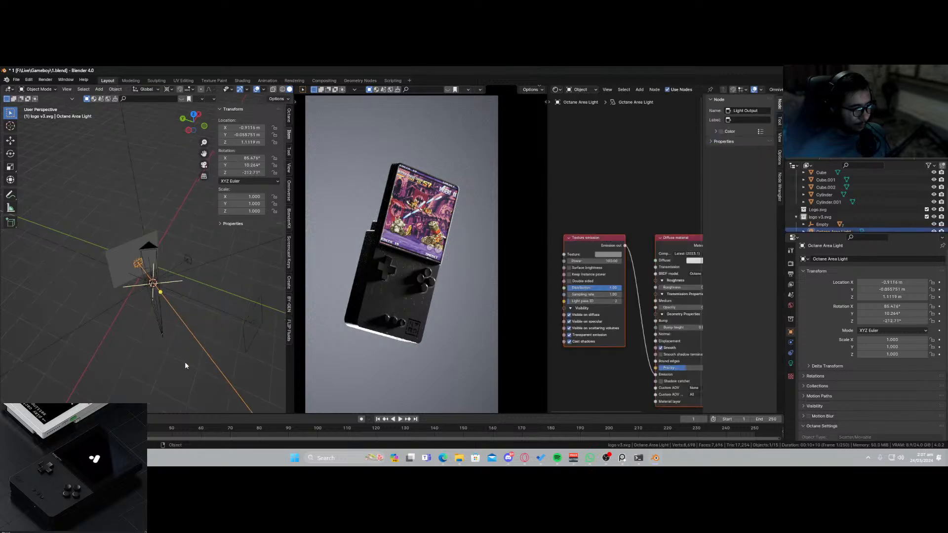
pyautogui.click(252, 327)
pyautogui.moveTo(252, 327); pyautogui.dragTo(200, 331, button='middle')
pyautogui.press('s')
pyautogui.press('z')
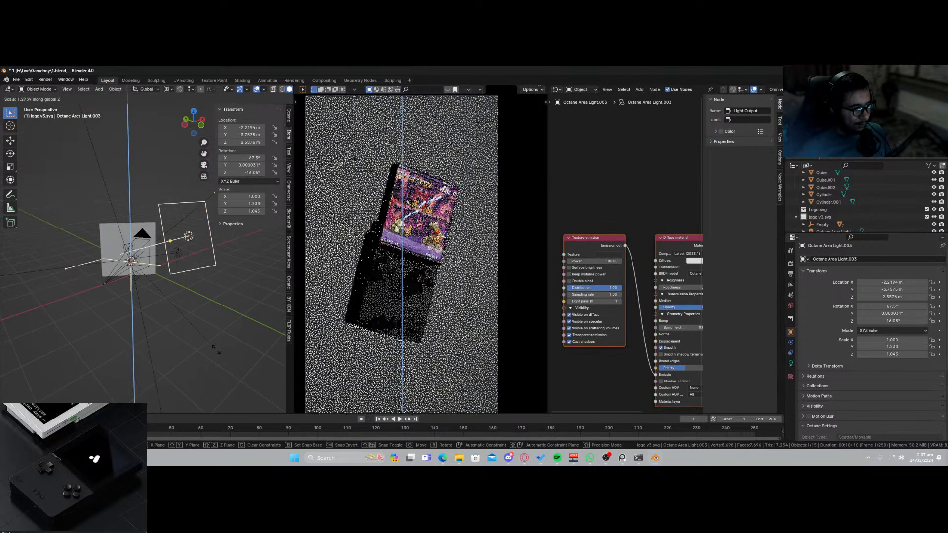
pyautogui.press('Escape')
pyautogui.click(172, 89)
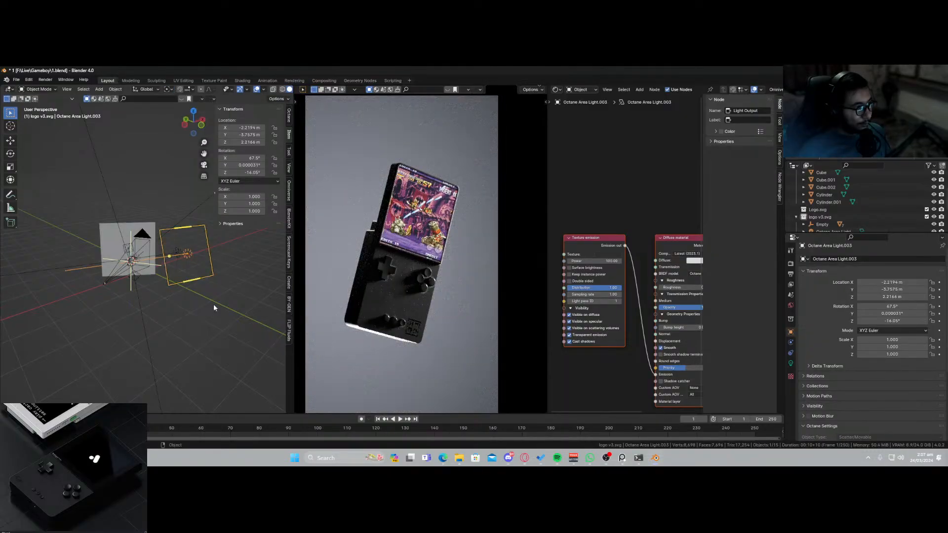
pyautogui.press('s')
pyautogui.press('z')
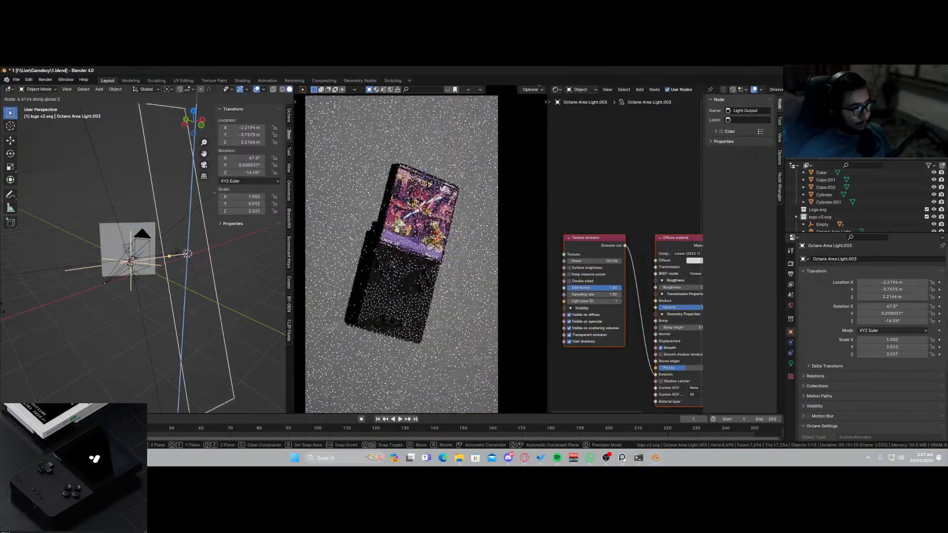
pyautogui.click(173, 199)
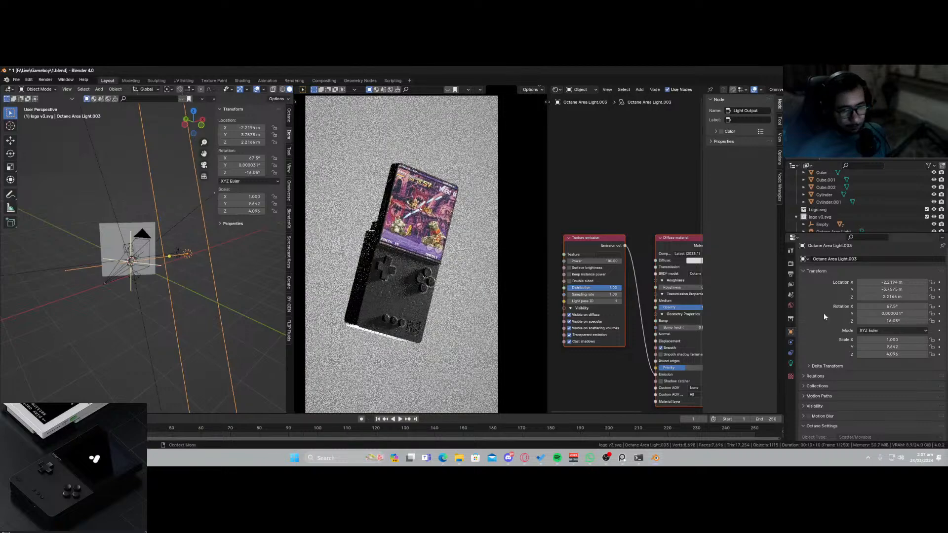
# Set the new area light's emission texture to a warm orange and reduce its light size to 0 m.
pyautogui.click(791, 363)
pyautogui.moveTo(905, 332); pyautogui.dragTo(686, 294)
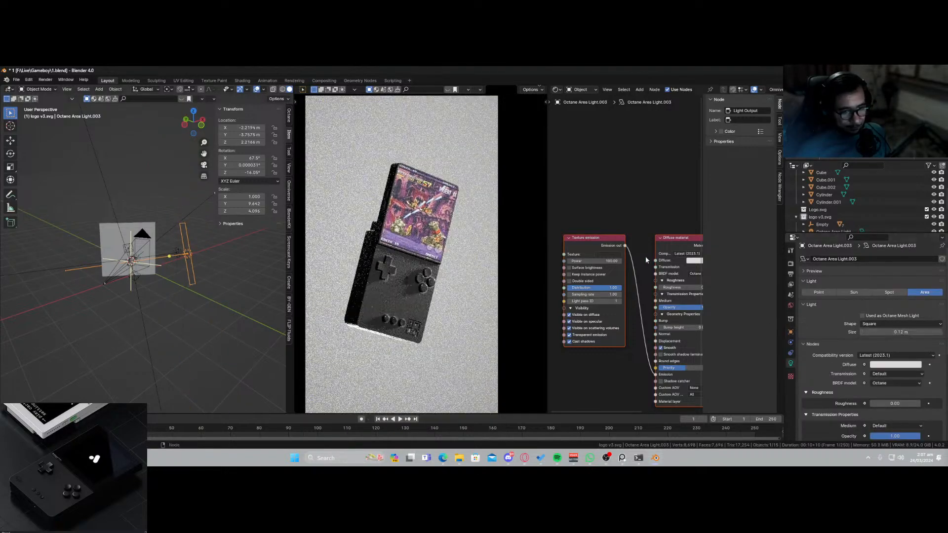
pyautogui.moveTo(645, 256); pyautogui.dragTo(638, 265, button='middle')
pyautogui.click(612, 267)
pyautogui.moveTo(620, 208); pyautogui.dragTo(615, 210)
pyautogui.moveTo(384, 297); pyautogui.dragTo(398, 305, button='middle')
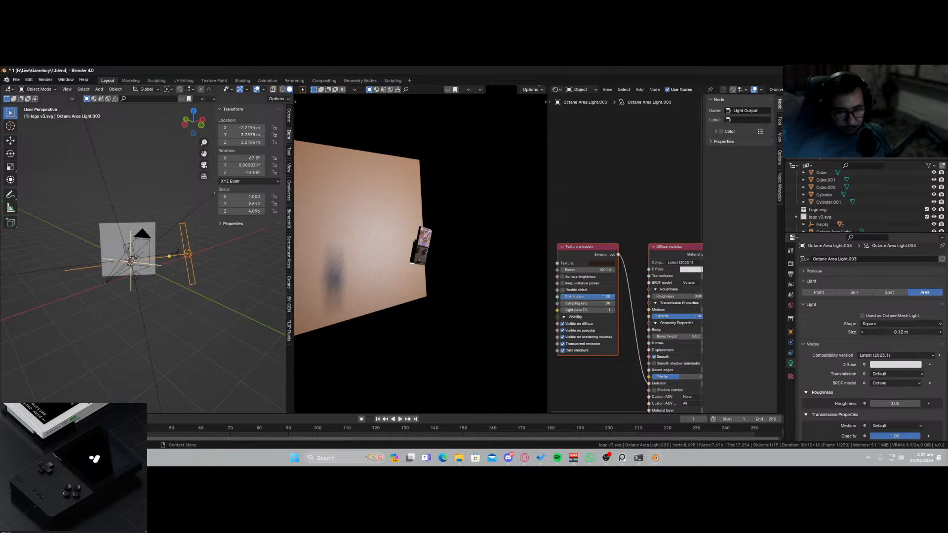
pyautogui.moveTo(901, 332); pyautogui.dragTo(879, 332)
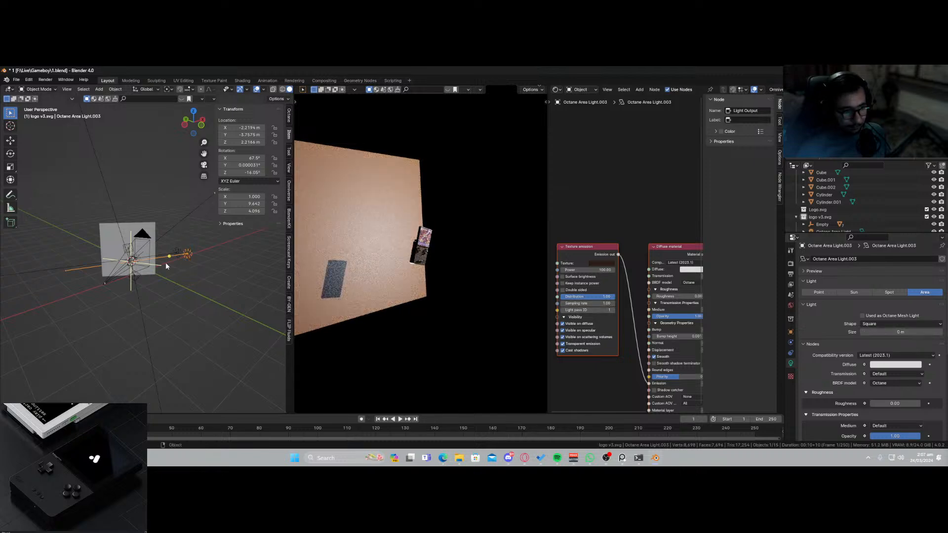
# Move the area light along its local Z to about X -1.87, Y -2.54, Z 1.69 m, shrink it to scale Y 1.916, and restore the scene camera.
pyautogui.press('g')
pyautogui.press('z')
pyautogui.press('z')
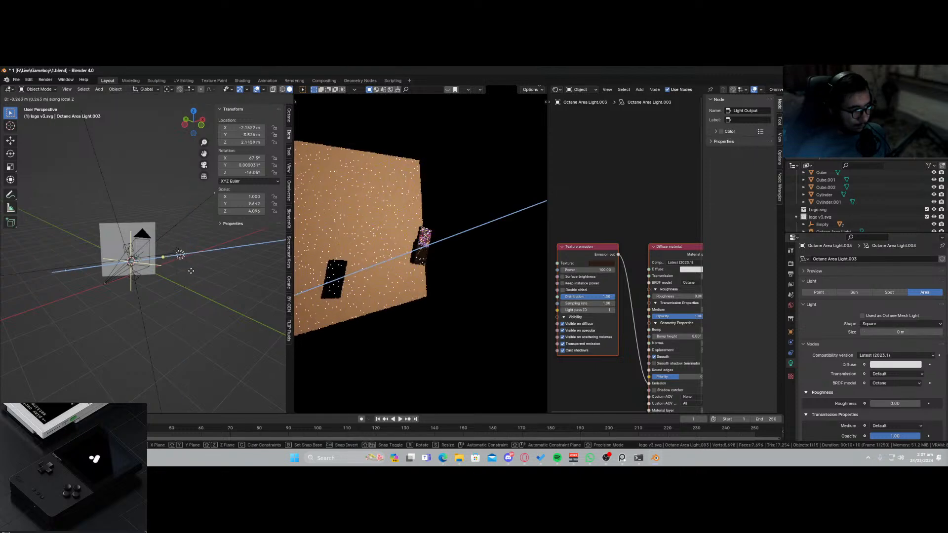
pyautogui.click(169, 273)
pyautogui.press('s')
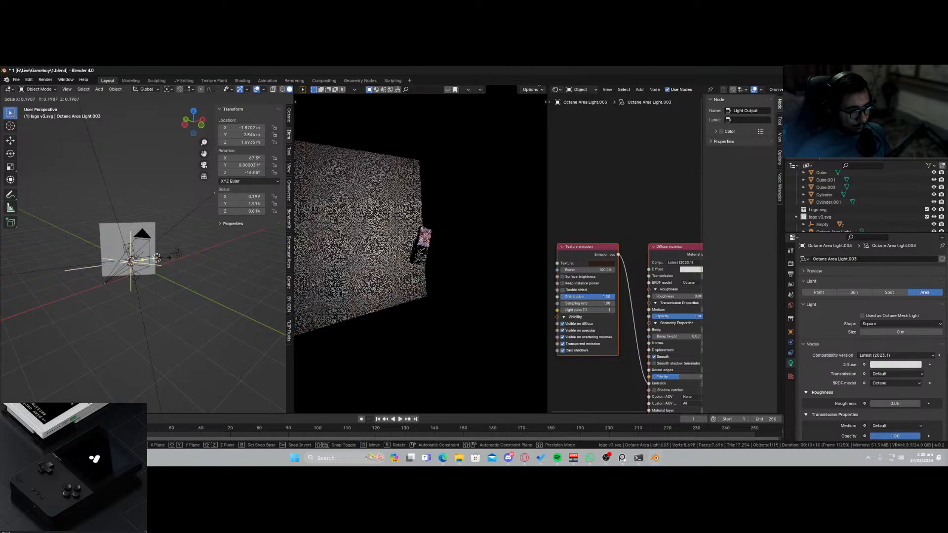
pyautogui.click(180, 263)
pyautogui.press('KP_0')
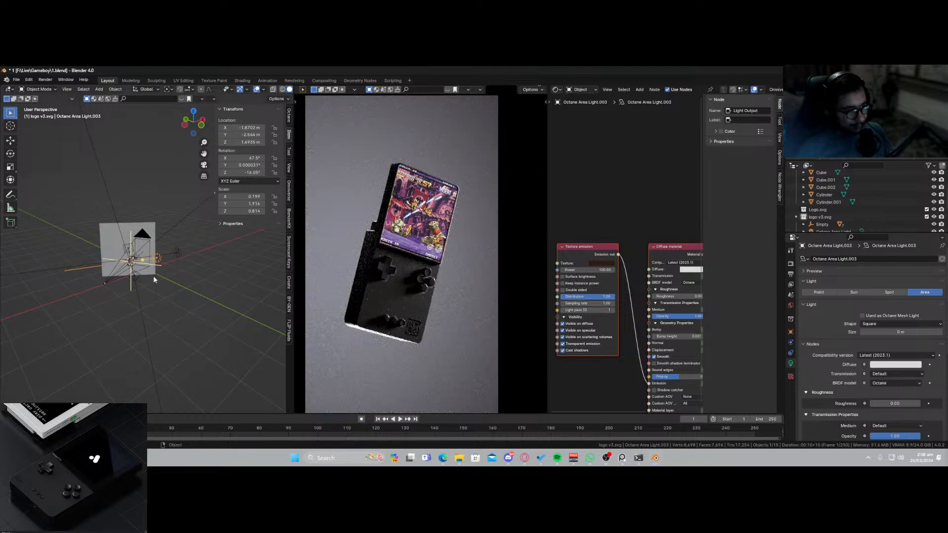
pyautogui.scroll(4, 153, 275)
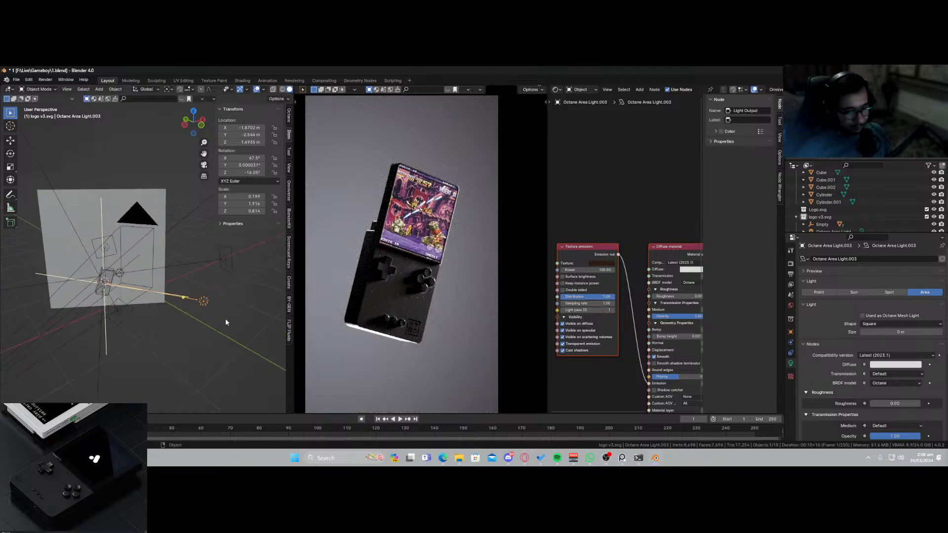
# Raise the area light's size to 0.22 m and set its emission texture to a brighter warm orange.
pyautogui.moveTo(893, 336); pyautogui.dragTo(907, 336)
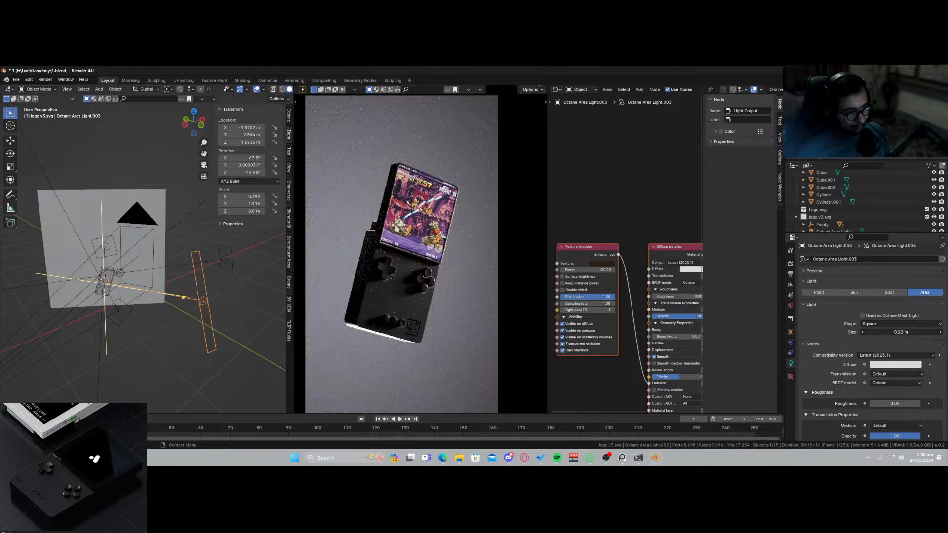
pyautogui.click(603, 263)
pyautogui.click(612, 214)
pyautogui.scroll(-2, 641, 214)
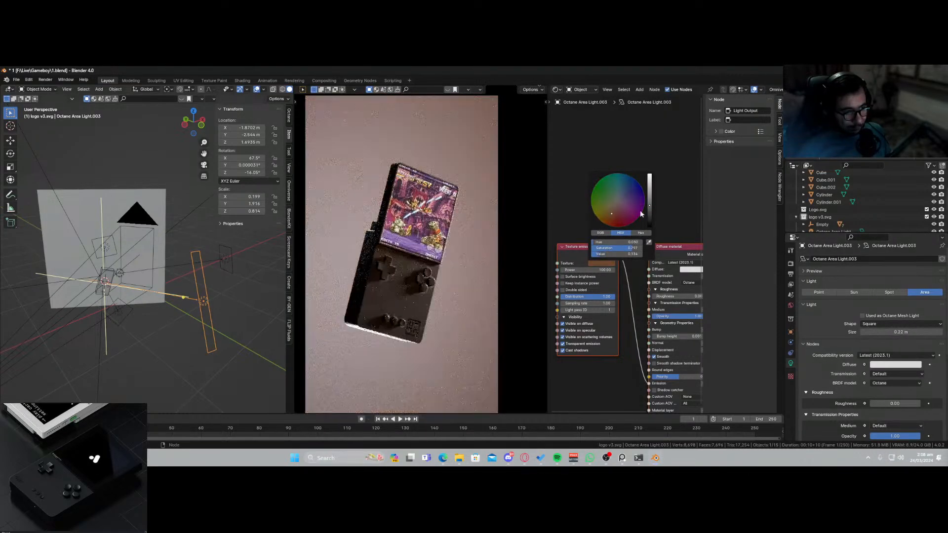
# Move the area light closer to the handheld along its local Z to about X -1.85, Y -2.46 m.
pyautogui.press('g')
pyautogui.press('z')
pyautogui.press('z')
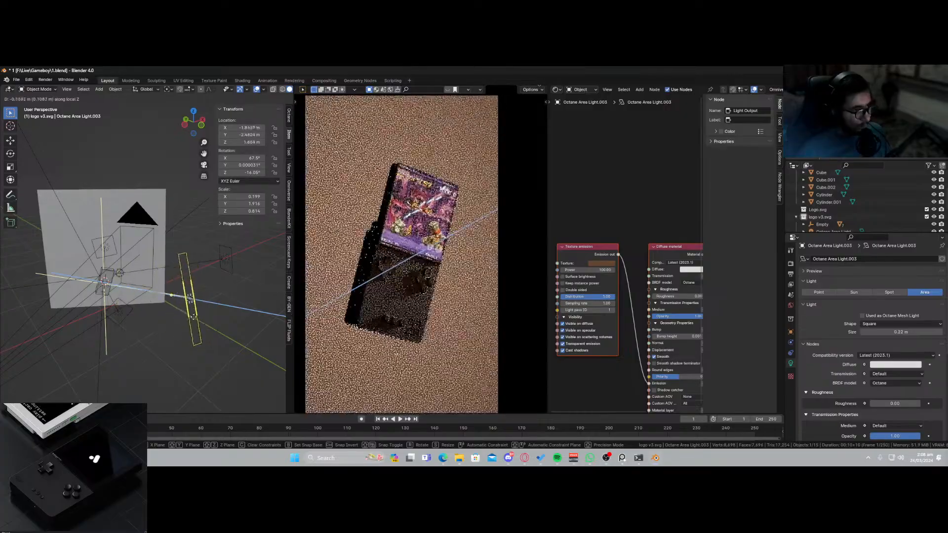
pyautogui.click(193, 317)
pyautogui.moveTo(153, 330)
pyautogui.mouseDown(button='middle')
pyautogui.moveTo(141, 341)
pyautogui.moveTo(156, 334)
pyautogui.mouseUp(button='middle')
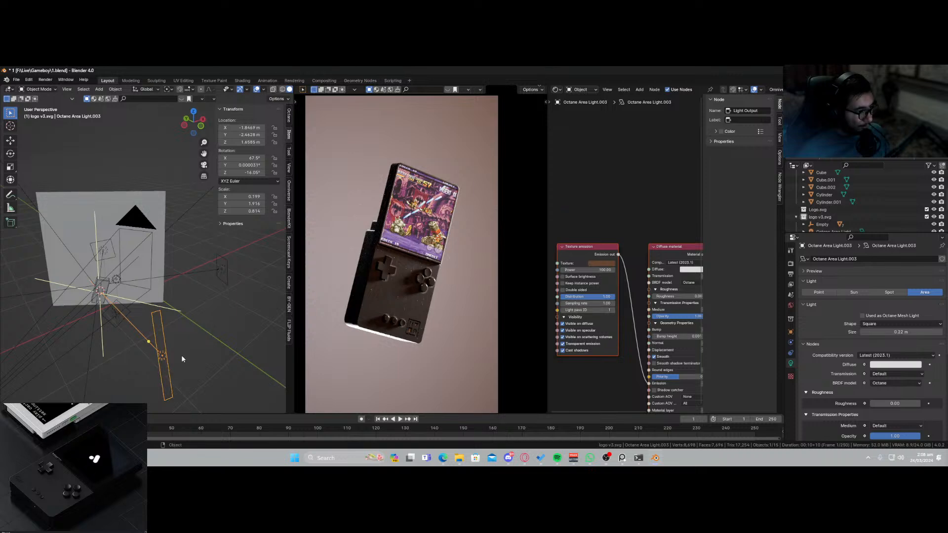
# Snap the 3D cursor to the area light and add a plane there at its default size and rotation.
pyautogui.hotkey('shift', 's')
pyautogui.click(182, 385)
pyautogui.hotkey('shift', 'a')
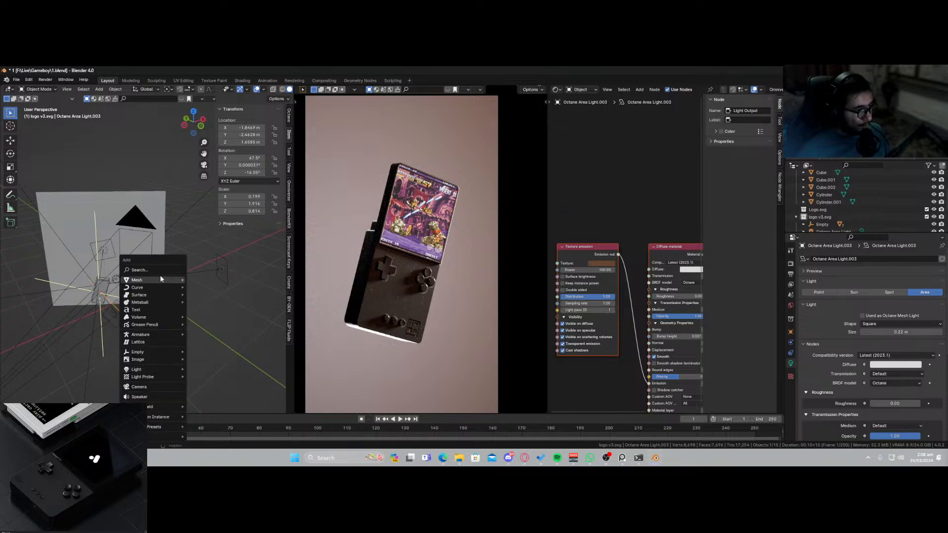
pyautogui.moveTo(160, 280)
pyautogui.click(206, 113)
pyautogui.press('s')
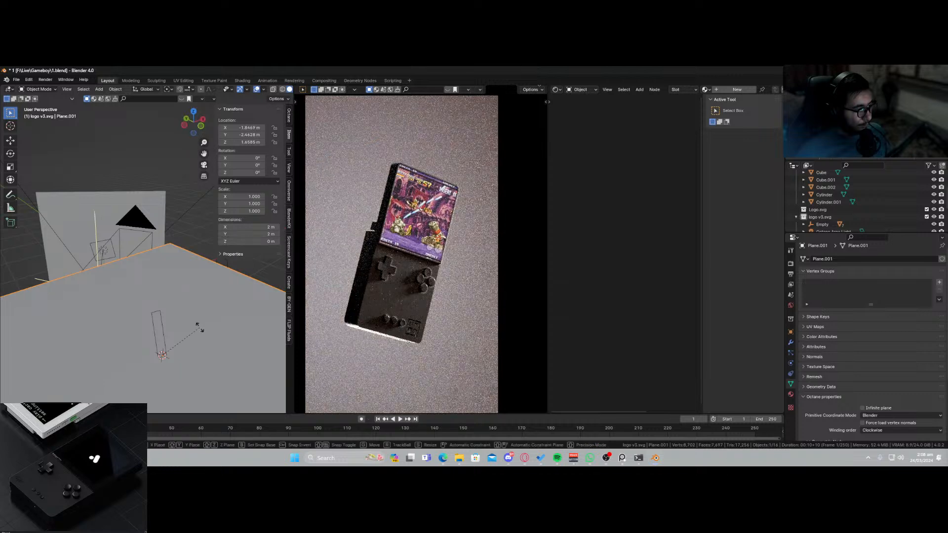
pyautogui.press('r')
pyautogui.rightClick(200, 328)
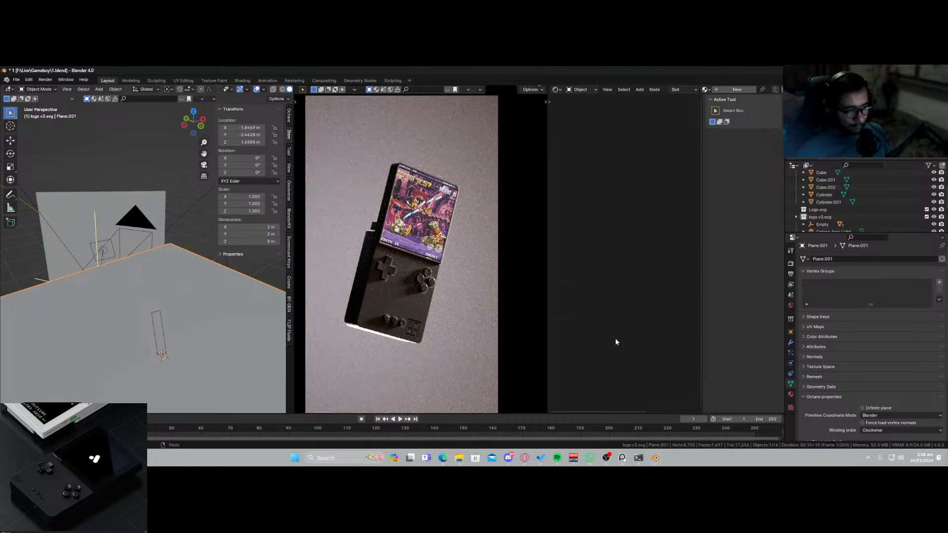
# Add a Copy Transforms constraint to the plane targeting Octane Area Light.003, and apply it.
pyautogui.click(790, 351)
pyautogui.click(792, 364)
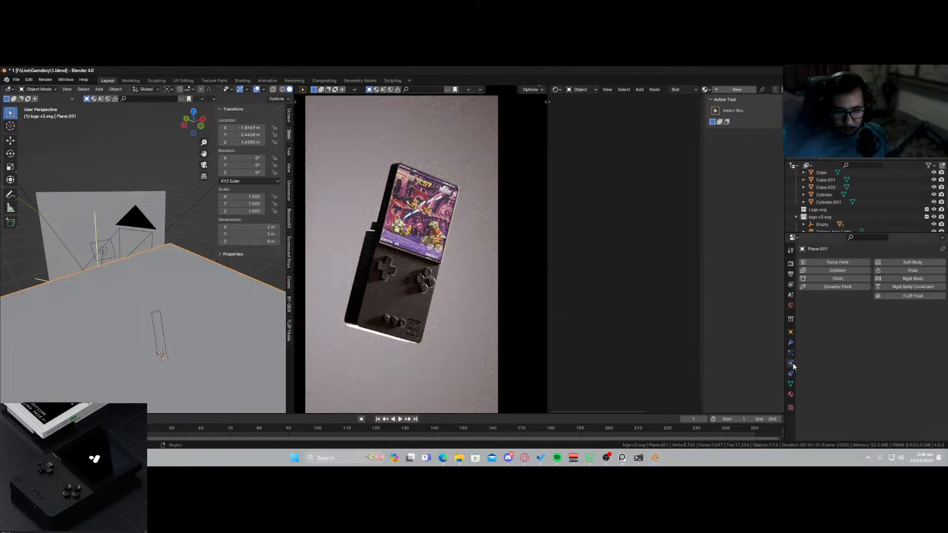
pyautogui.click(792, 374)
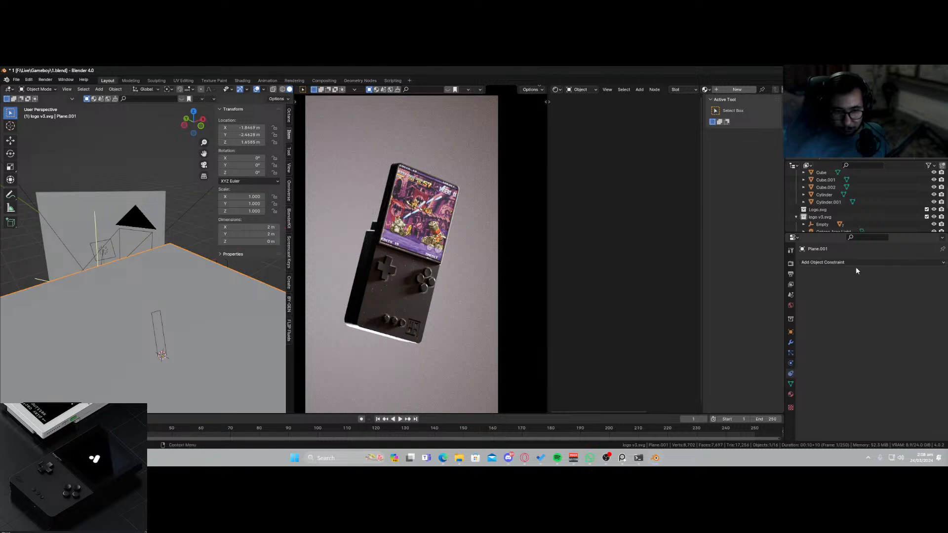
pyautogui.click(850, 262)
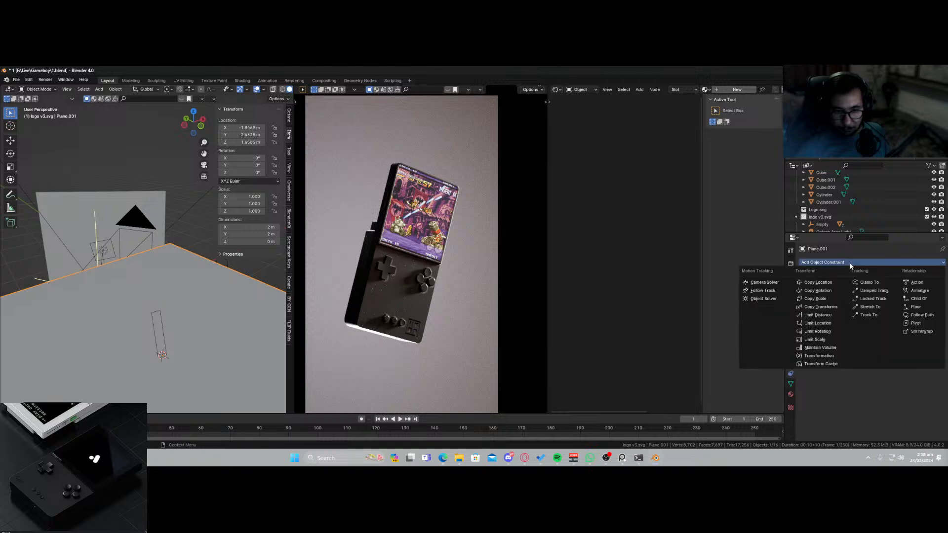
pyautogui.click(832, 307)
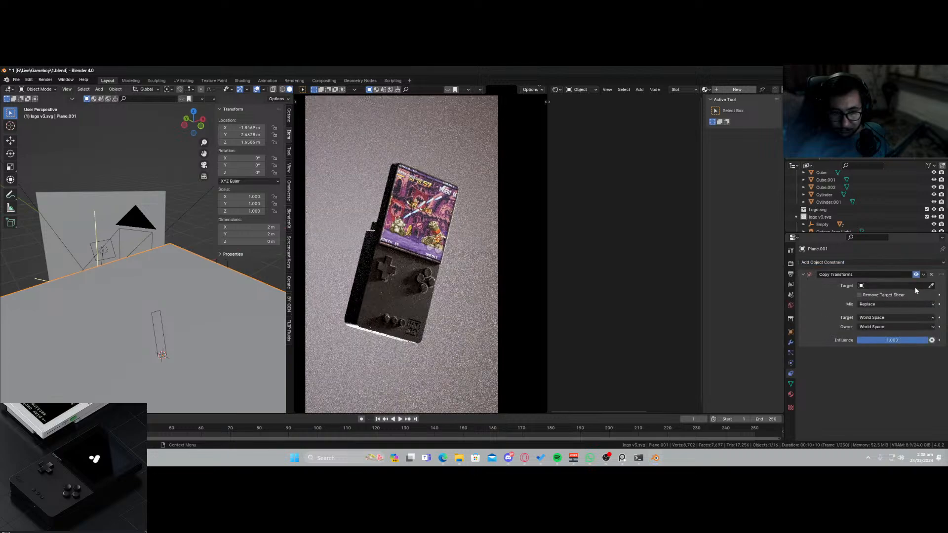
pyautogui.click(158, 324)
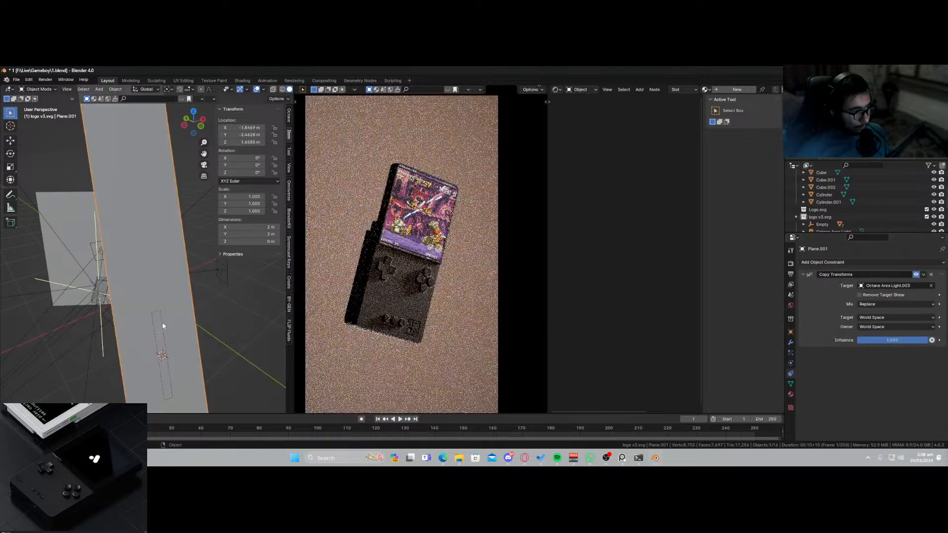
pyautogui.scroll(-5, 191, 330)
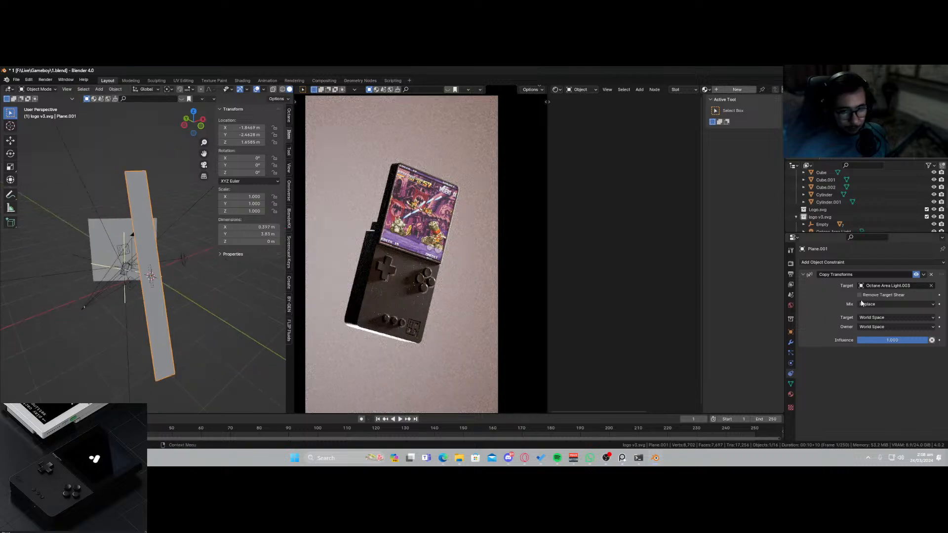
pyautogui.click(924, 274)
pyautogui.click(900, 283)
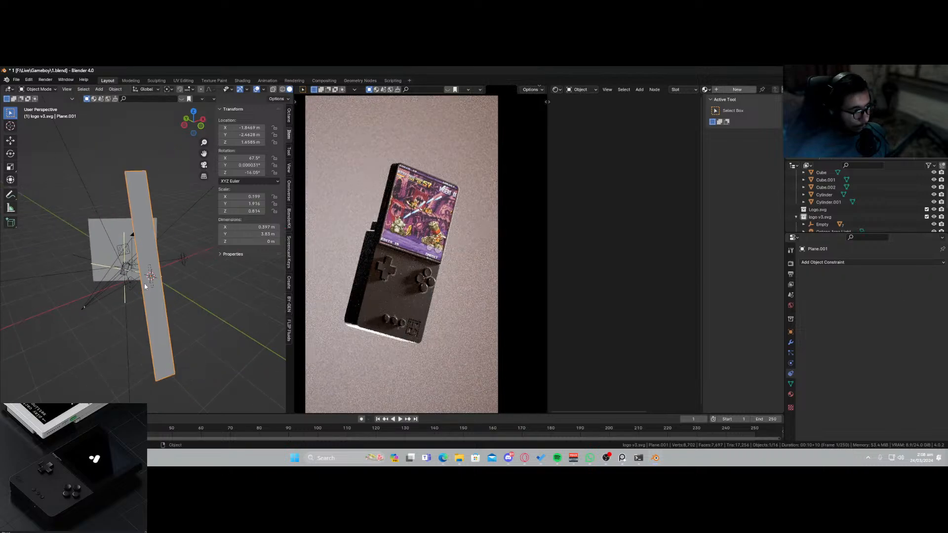
# Widen the plane along its local X axis to an X scale of about 0.712.
pyautogui.press('s')
pyautogui.press('x')
pyautogui.press('x')
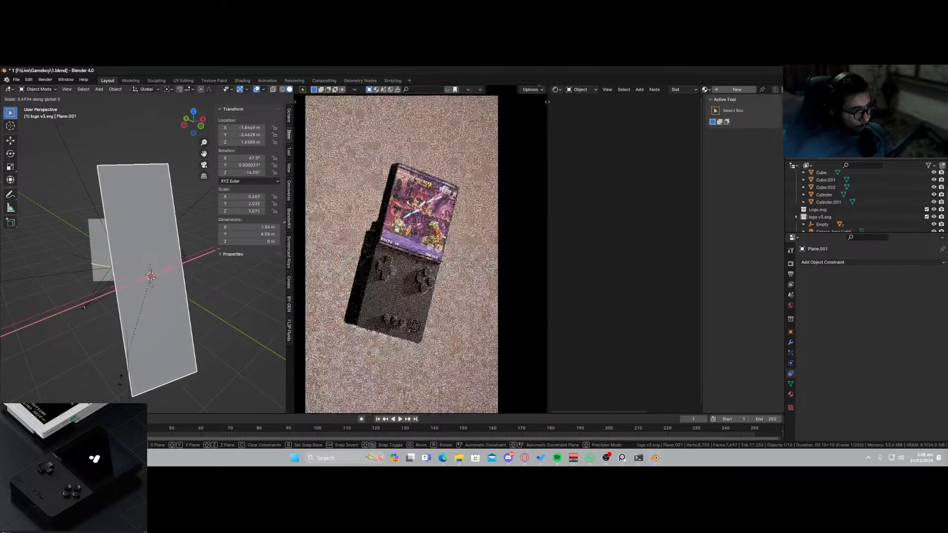
pyautogui.click(122, 383)
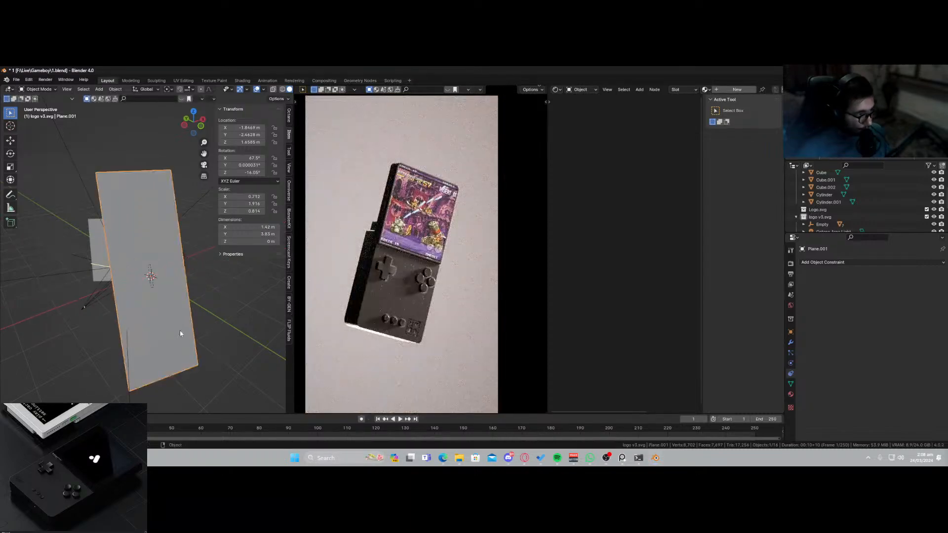
# Shift the plane along its local Z and local X axes to about X -2.52, Y -2.23, Z 1.44 m, to one side of the light.
pyautogui.moveTo(180, 330); pyautogui.dragTo(194, 290, button='middle')
pyautogui.press('g')
pyautogui.press('z')
pyautogui.press('z')
pyautogui.click(252, 275)
pyautogui.press('g')
pyautogui.press('x')
pyautogui.press('x')
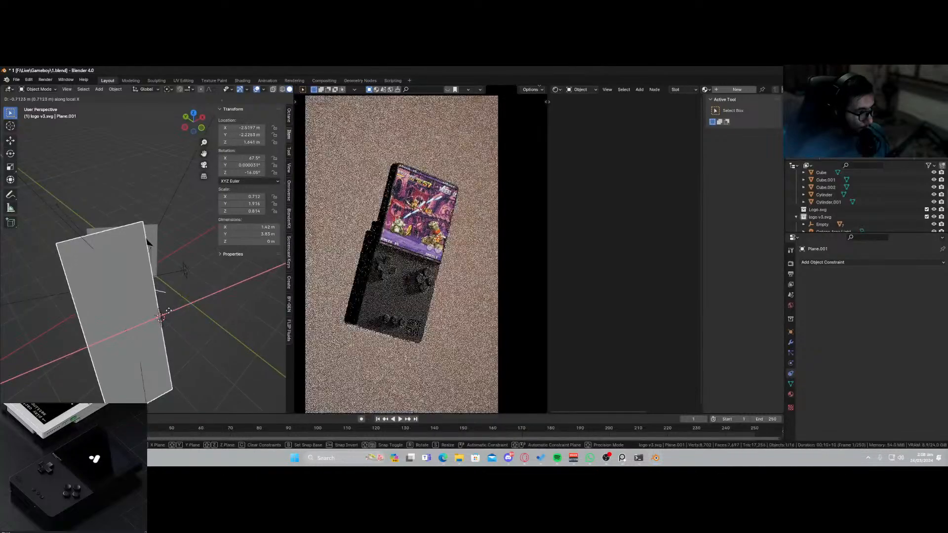
pyautogui.click(169, 314)
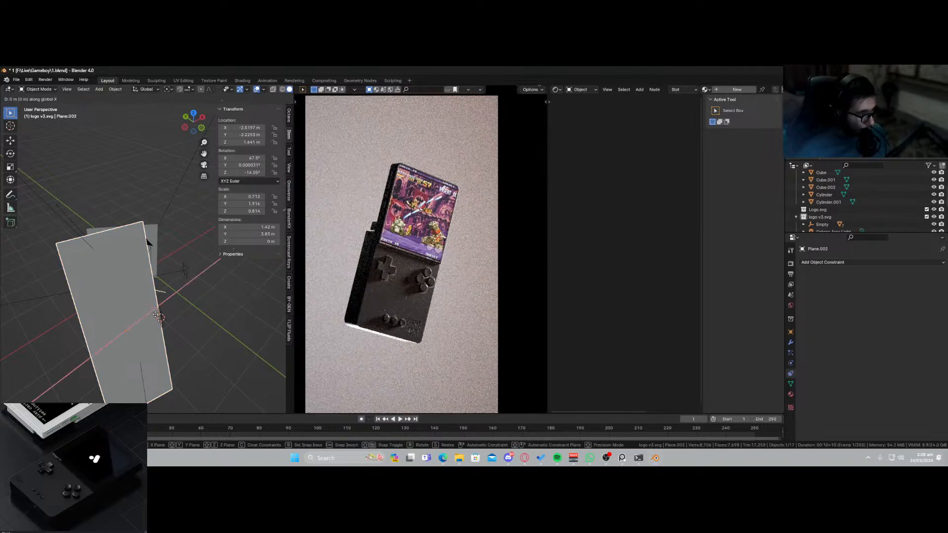
# Duplicate the plane about 1.44 m along its local X, leaving a narrow slit between the two planes, and save the file.
pyautogui.hotkey('shift', 'd')
pyautogui.press('x')
pyautogui.press('x')
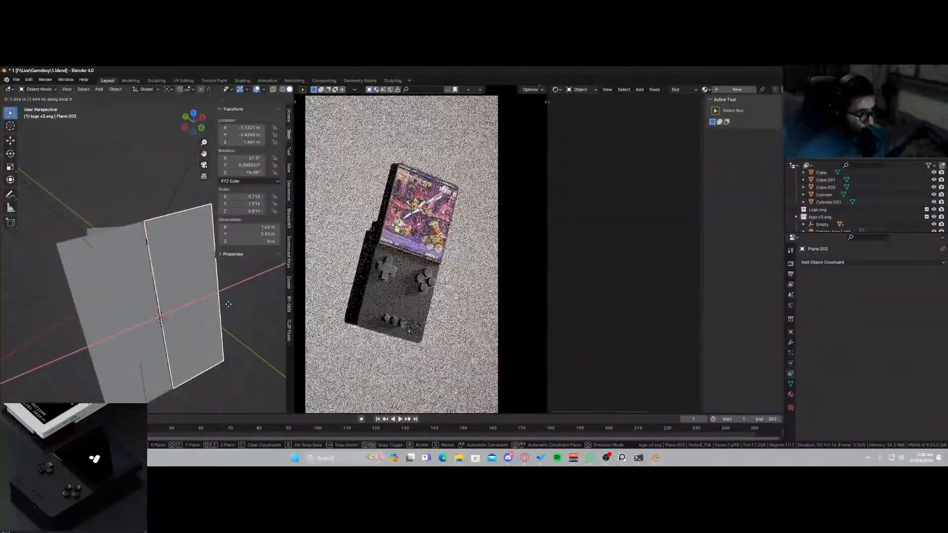
pyautogui.click(228, 305)
pyautogui.moveTo(206, 321)
pyautogui.mouseDown(button='middle')
pyautogui.moveTo(188, 327)
pyautogui.moveTo(208, 319)
pyautogui.mouseUp(button='middle')
pyautogui.hotkey('ctrl', 's')
# Examine the slit between the two blocker planes from the light's side in both the solid and rendered views.
pyautogui.hotkey('shift', '`')
pyautogui.press('w')
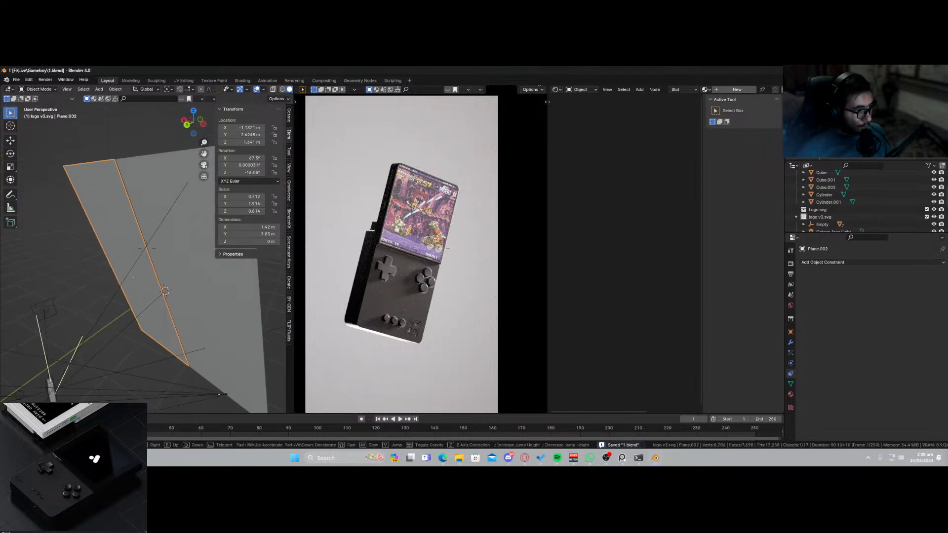
pyautogui.press('a')
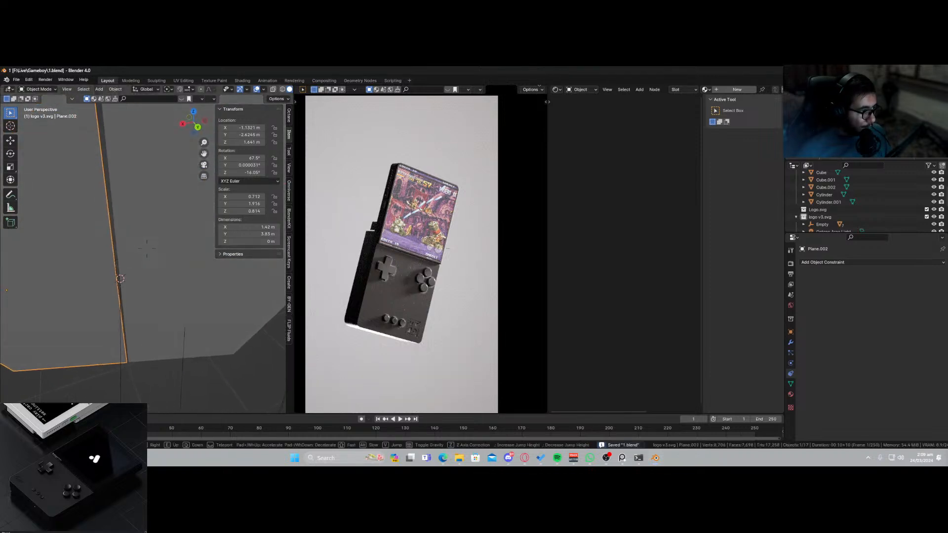
pyautogui.click(177, 323)
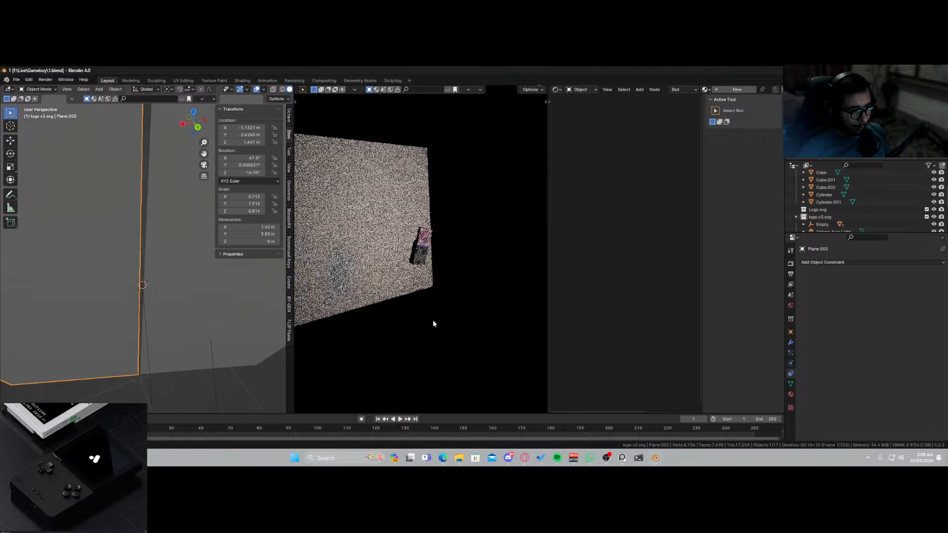
pyautogui.moveTo(166, 284); pyautogui.dragTo(159, 304, button='middle')
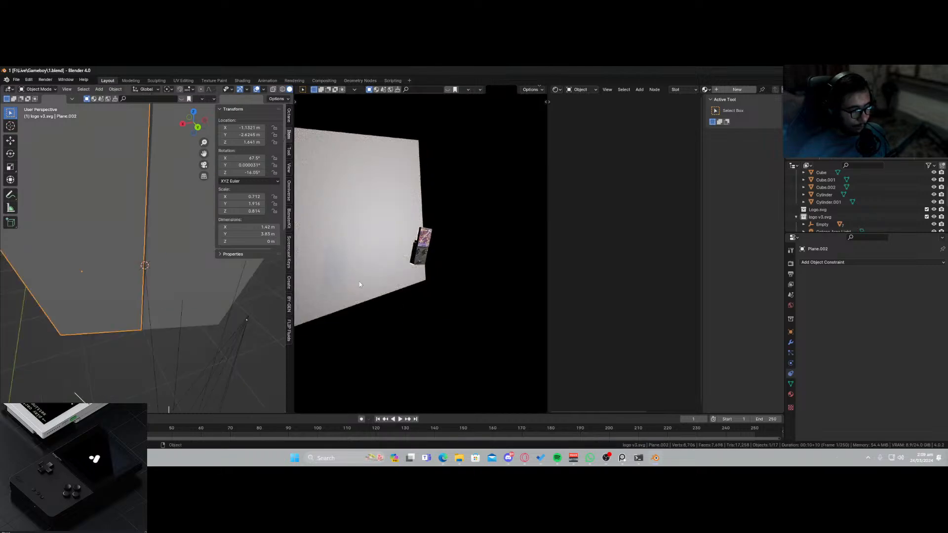
pyautogui.moveTo(359, 283); pyautogui.dragTo(453, 284, button='middle')
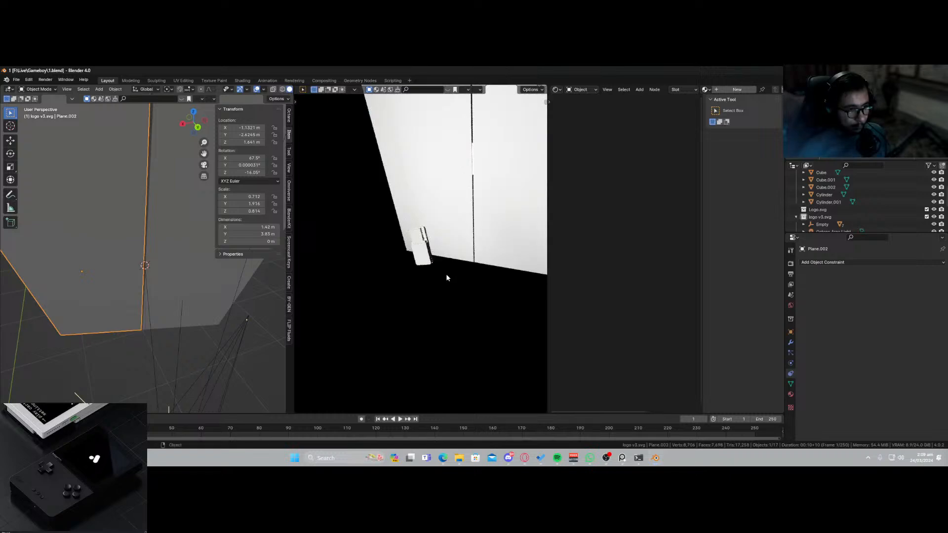
pyautogui.hotkey('shift', '`')
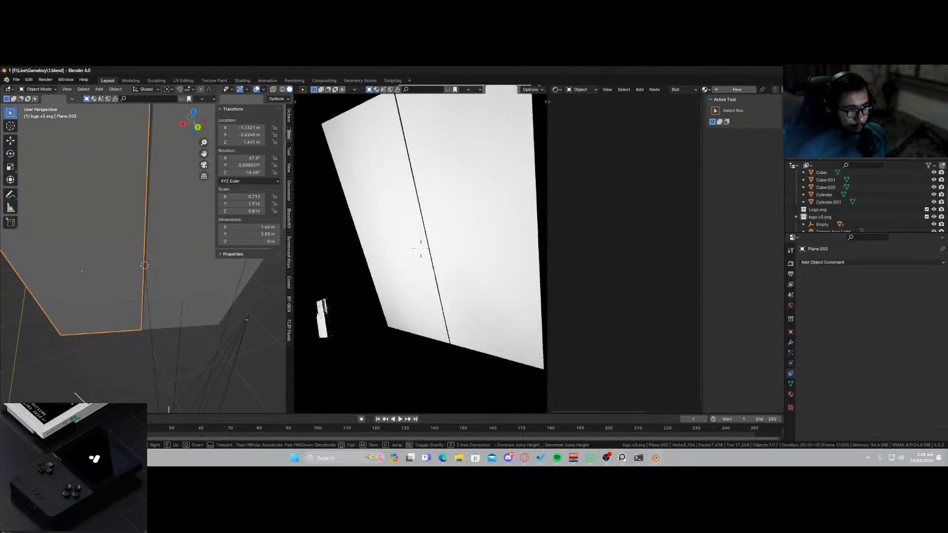
pyautogui.click(421, 249)
# Select the area light behind the slit, save the file, and brighten its orange emission texture to near full value.
pyautogui.click(148, 310)
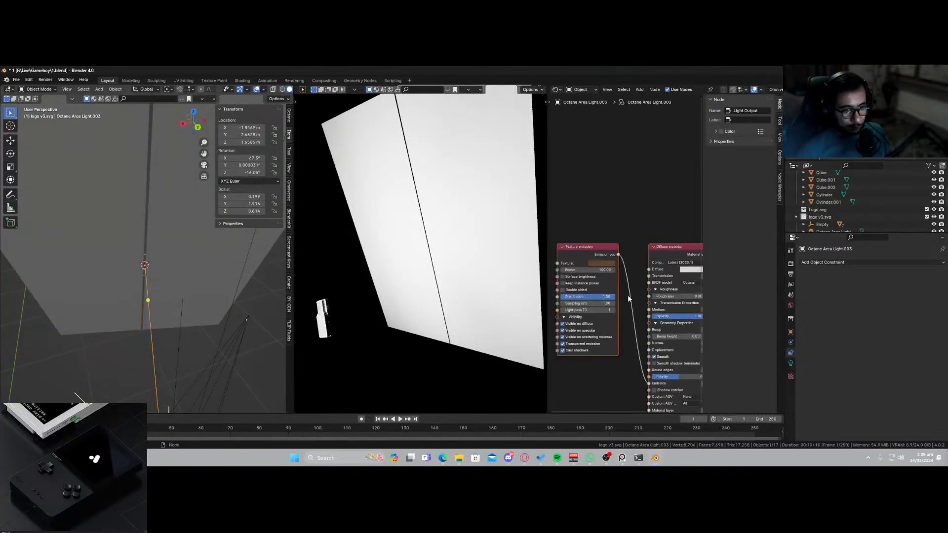
pyautogui.hotkey('ctrl', 's')
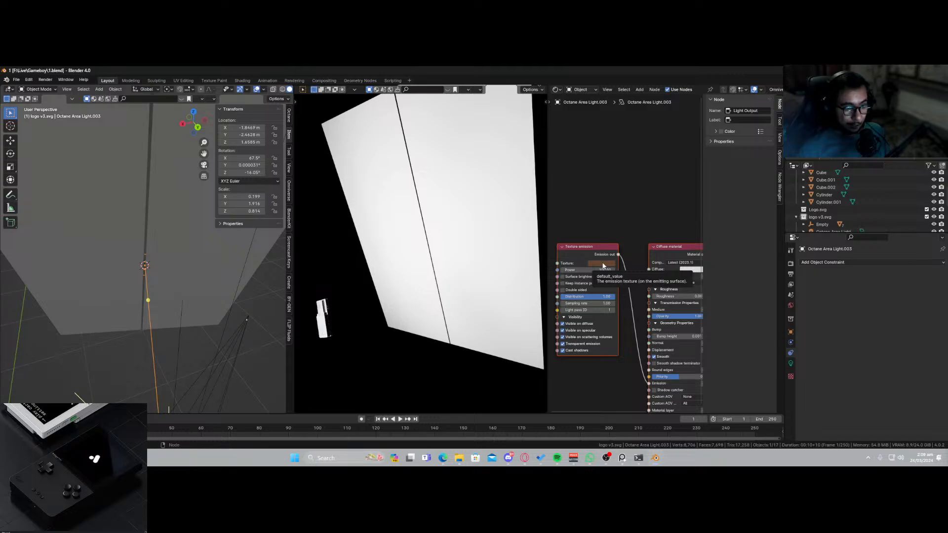
pyautogui.click(603, 264)
pyautogui.moveTo(651, 206); pyautogui.dragTo(650, 172)
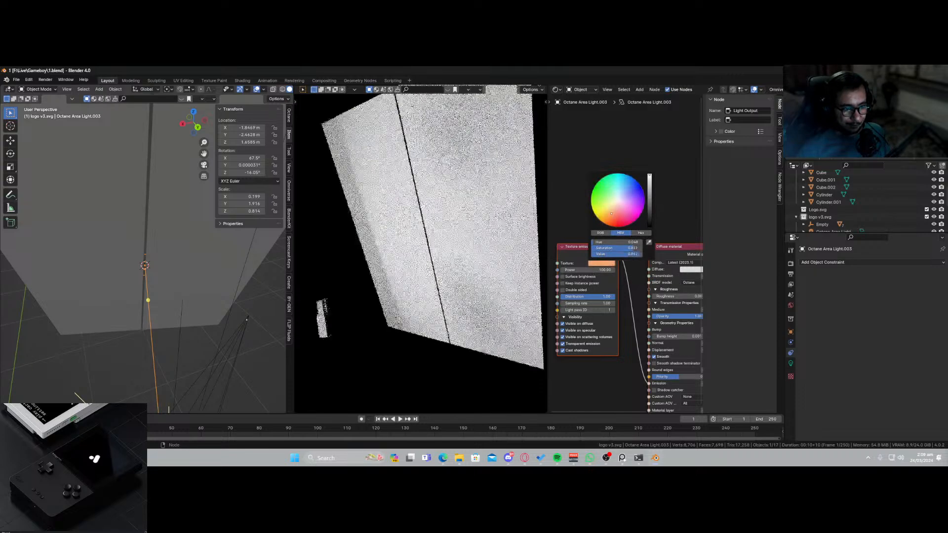
# Return the render view to the scene camera and reduce the area light's size to 0 m.
pyautogui.moveTo(381, 311); pyautogui.dragTo(418, 308, button='middle')
pyautogui.press('KP_0')
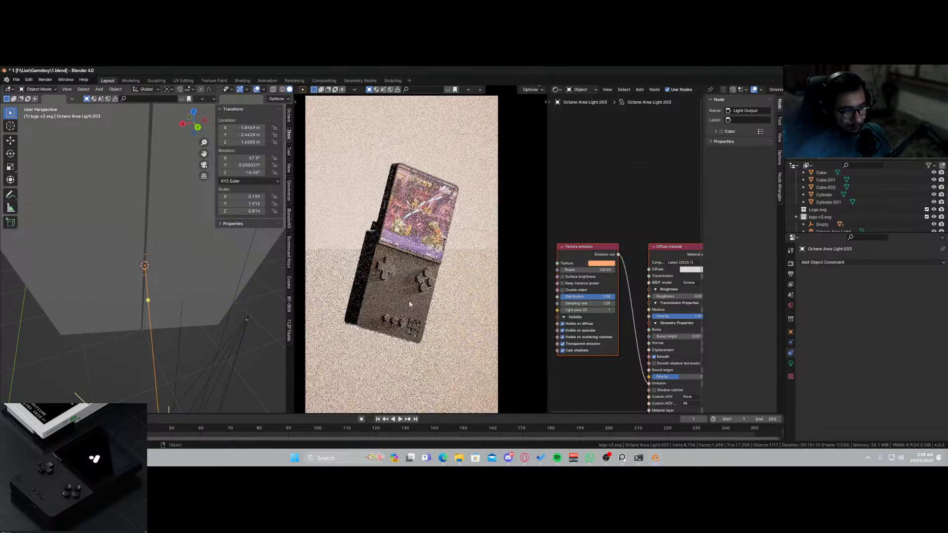
pyautogui.click(790, 364)
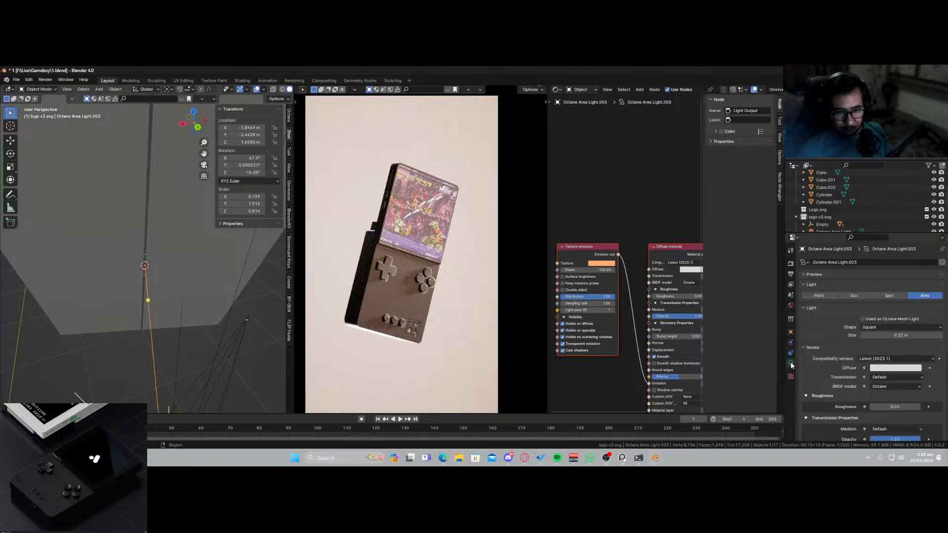
pyautogui.moveTo(901, 335); pyautogui.dragTo(887, 335)
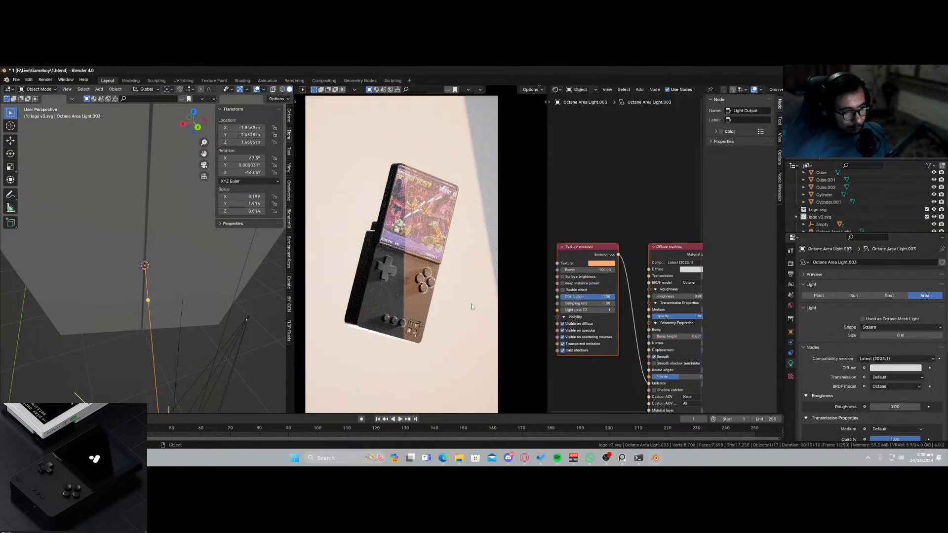
pyautogui.scroll(-2, 414, 298)
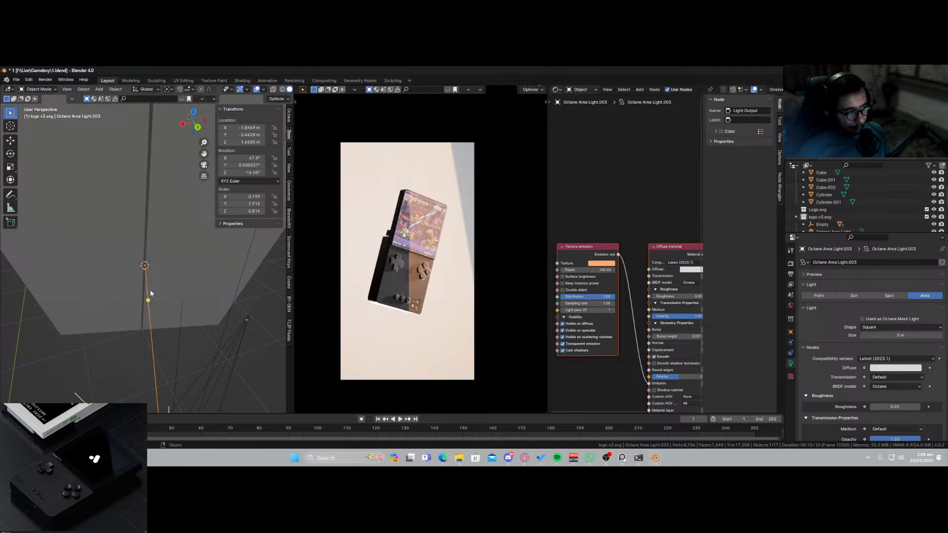
pyautogui.press('h')
pyautogui.hotkey('alt', 'h')
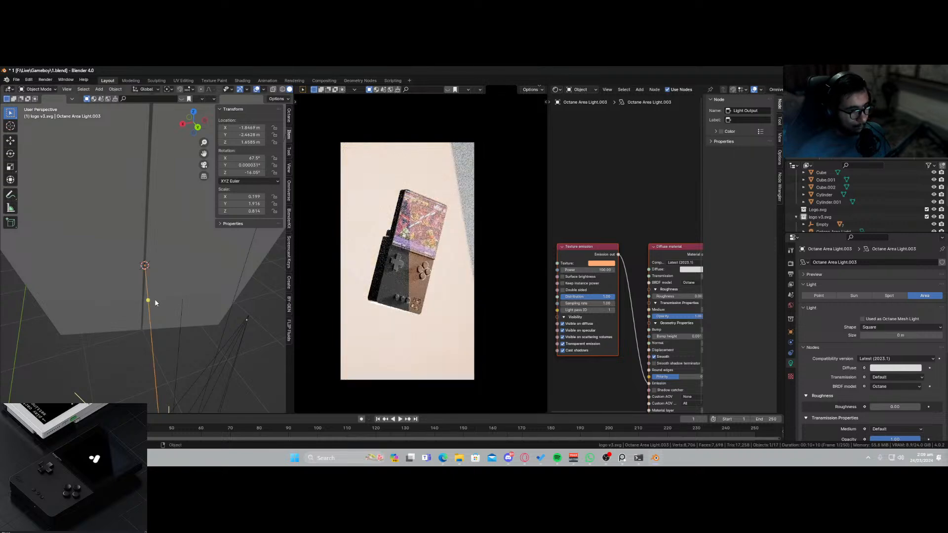
# Parent both blocker planes to the orange area light behind the slit using the Object (Keep Transform) option.
pyautogui.scroll(-5, 144, 288)
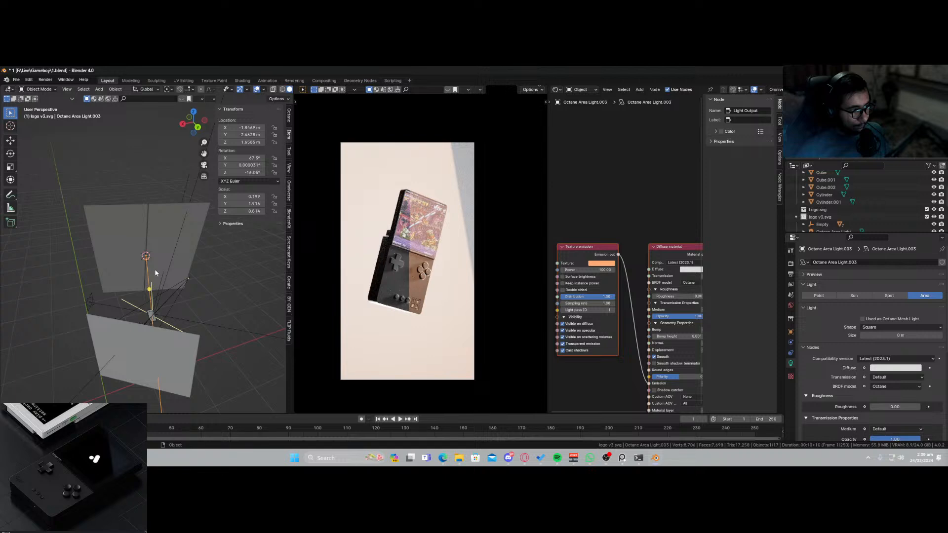
pyautogui.moveTo(154, 275); pyautogui.dragTo(81, 294, button='middle')
pyautogui.hotkey('shift', '`')
pyautogui.press('w')
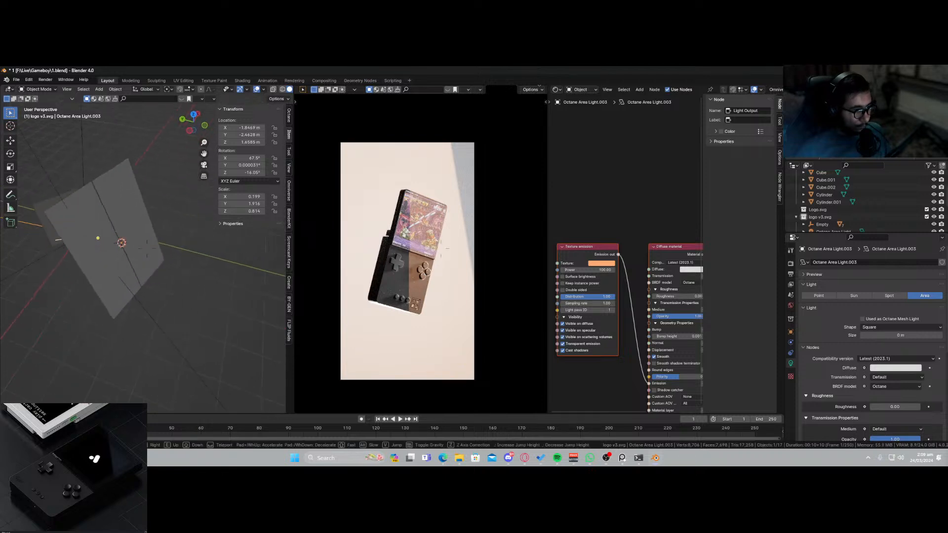
pyautogui.click(129, 245)
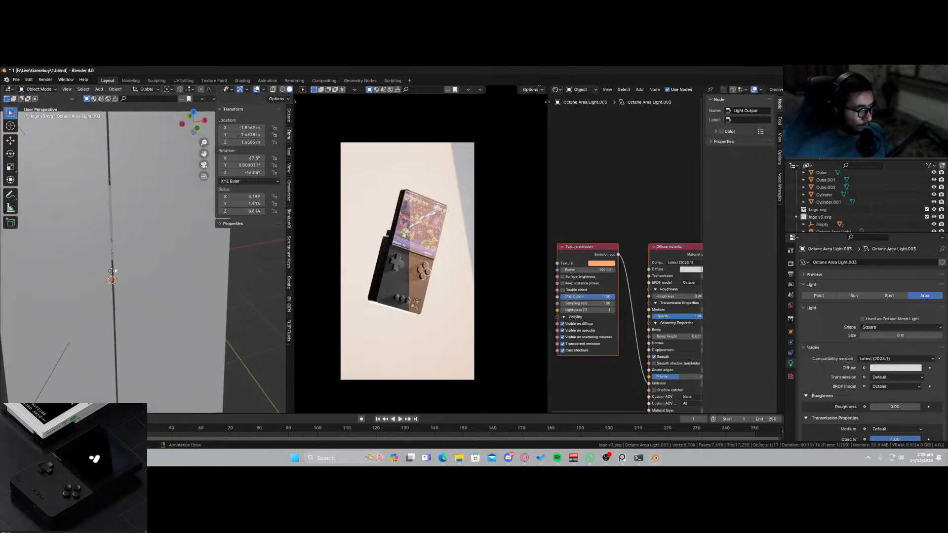
pyautogui.click(164, 280)
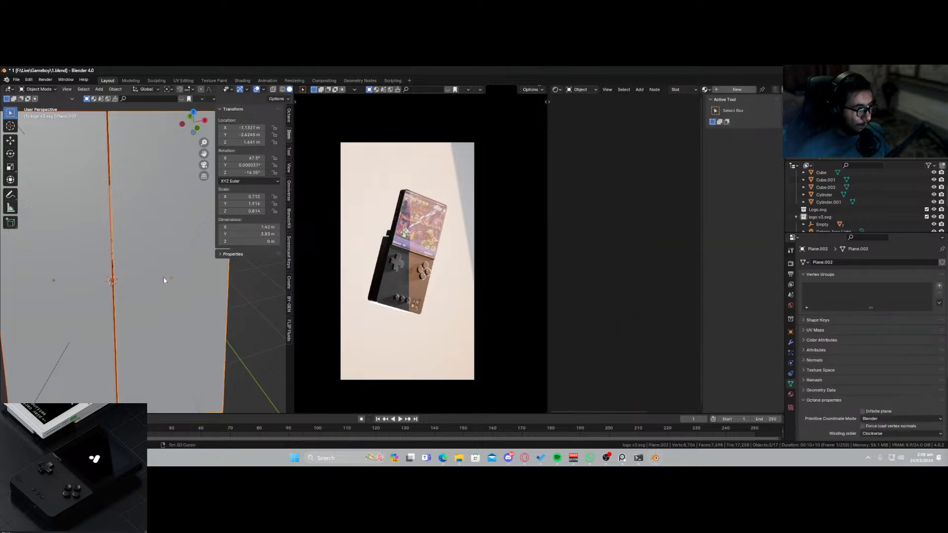
pyautogui.hotkey('ctrl', 'p')
pyautogui.click(159, 280)
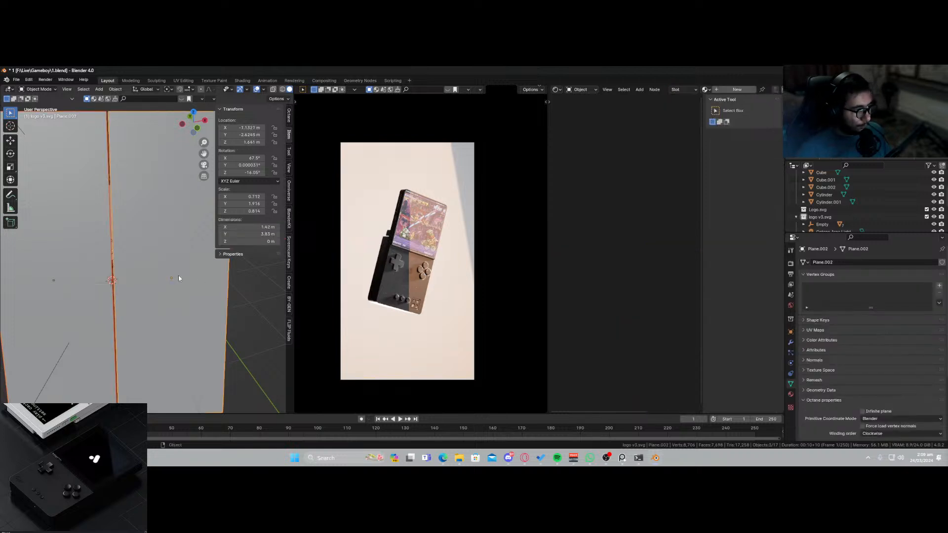
pyautogui.scroll(-5, 118, 291)
pyautogui.moveTo(119, 290); pyautogui.dragTo(158, 324, button='middle')
pyautogui.hotkey('shift', '`')
pyautogui.press('w')
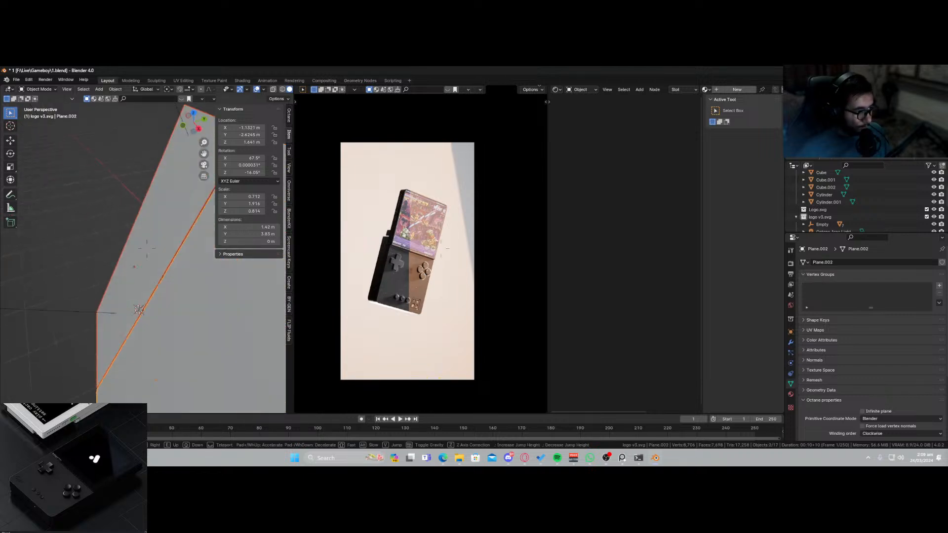
pyautogui.click(112, 252)
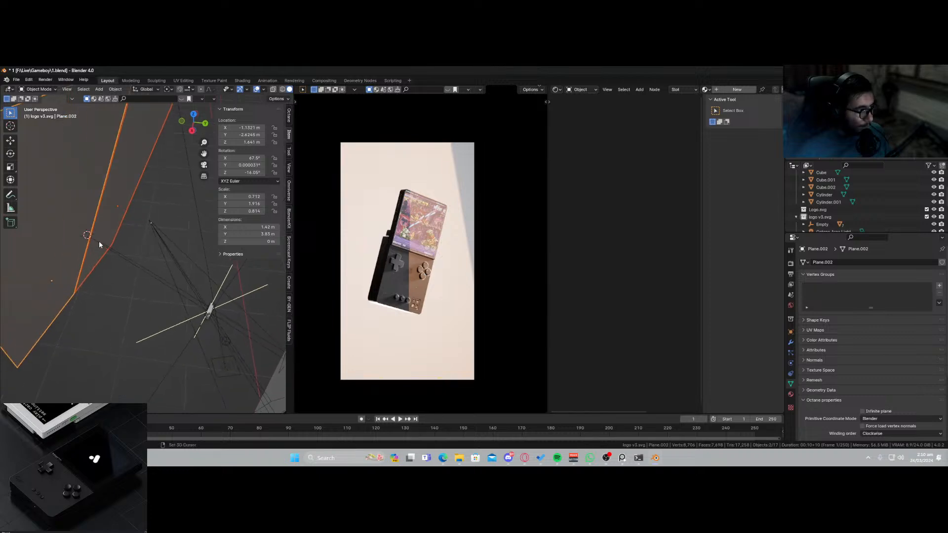
pyautogui.click(99, 241)
pyautogui.hotkey('ctrl', 'p')
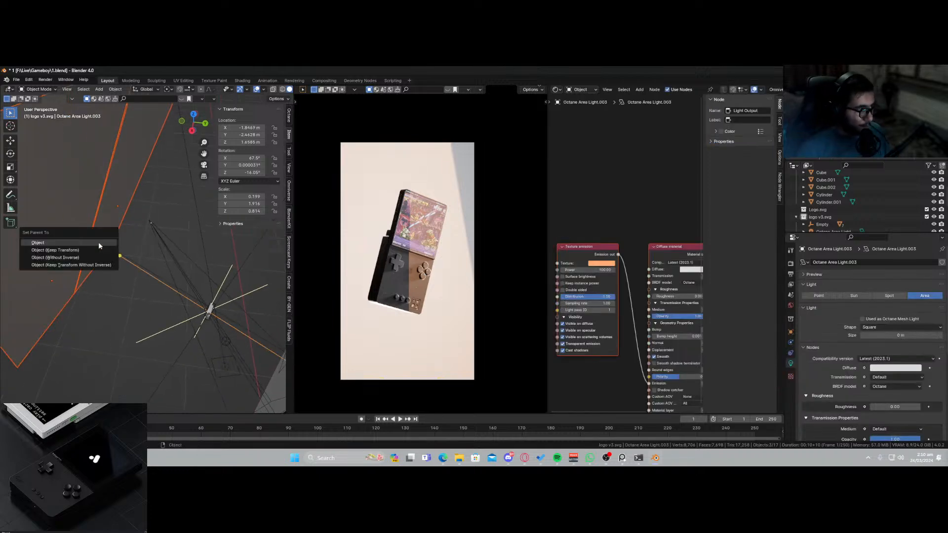
pyautogui.click(94, 249)
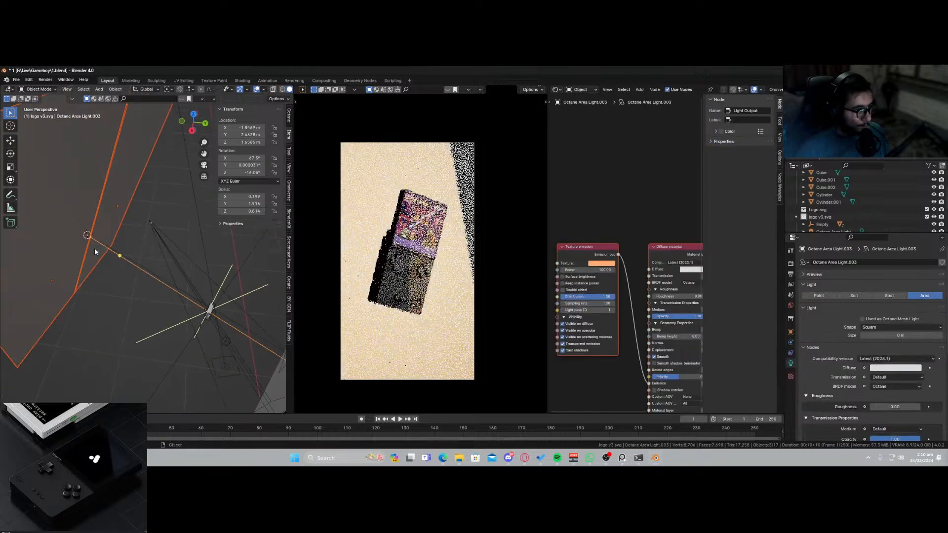
pyautogui.click(89, 296)
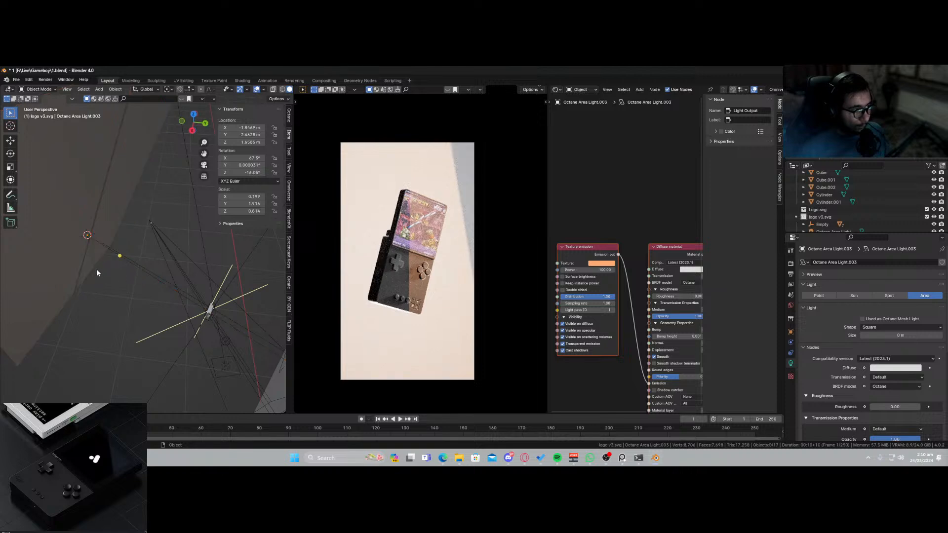
# Try a lower exposure in the Octane imager settings and undo the change.
pyautogui.click(290, 121)
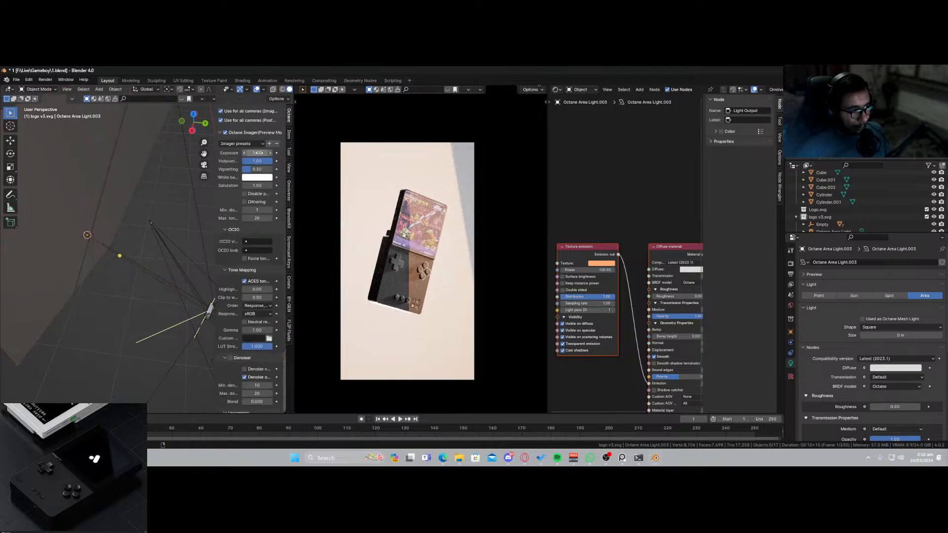
pyautogui.moveTo(258, 153); pyautogui.dragTo(234, 153)
pyautogui.hotkey('ctrl', 'z')
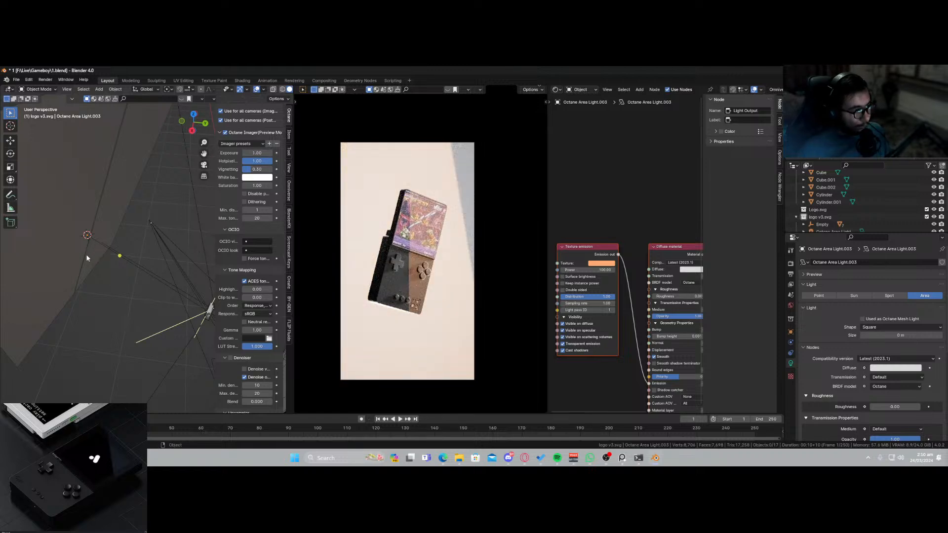
# Shift the area light with its parented blocker planes along the light's local Z axis.
pyautogui.press('g')
pyautogui.press('z')
pyautogui.press('z')
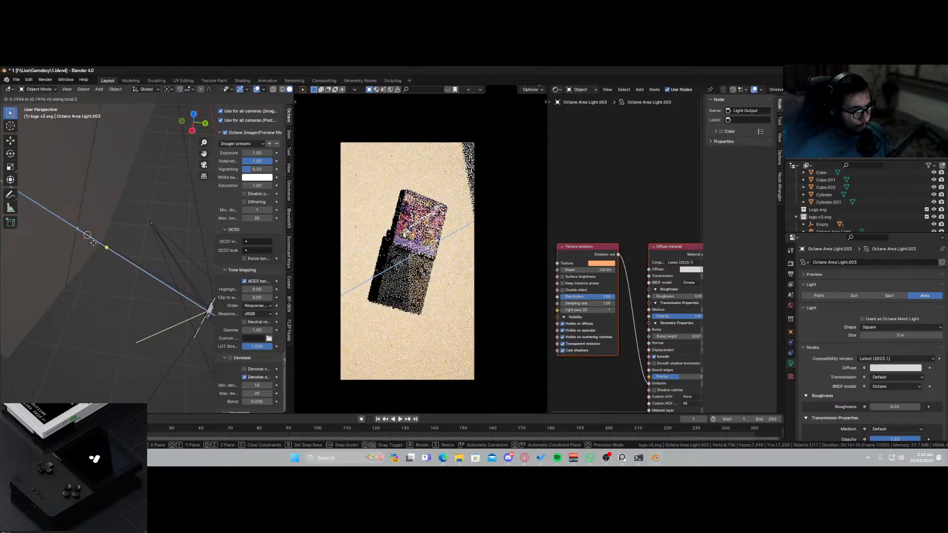
pyautogui.click(141, 262)
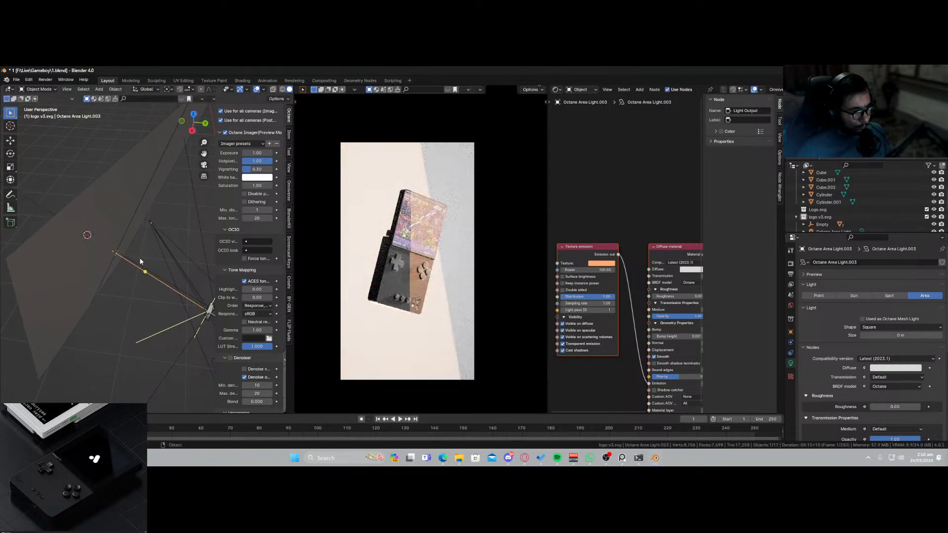
# Rotate the area light rig about its local Z to slant the shadow edge, and move it about 0.42 m along local Z.
pyautogui.press('r')
pyautogui.press('z')
pyautogui.press('z')
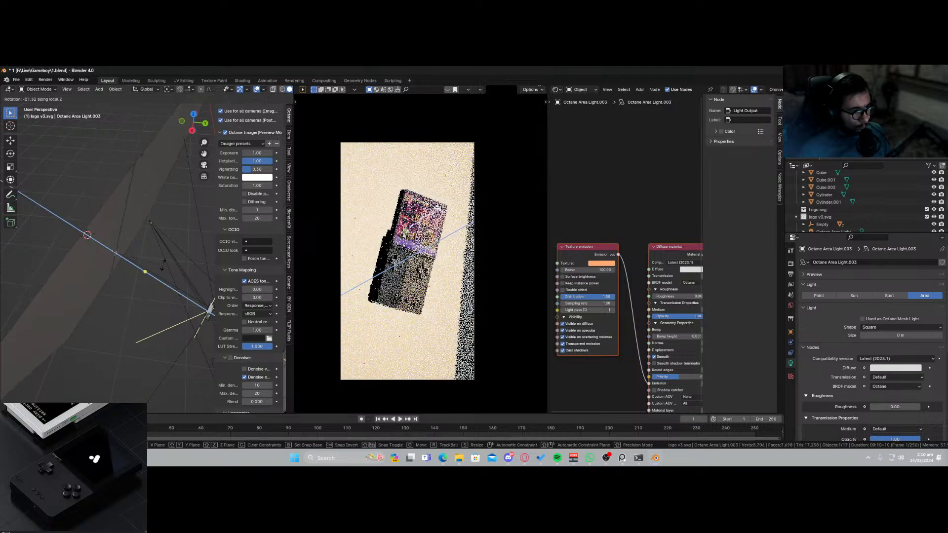
pyautogui.click(176, 210)
pyautogui.press('z')
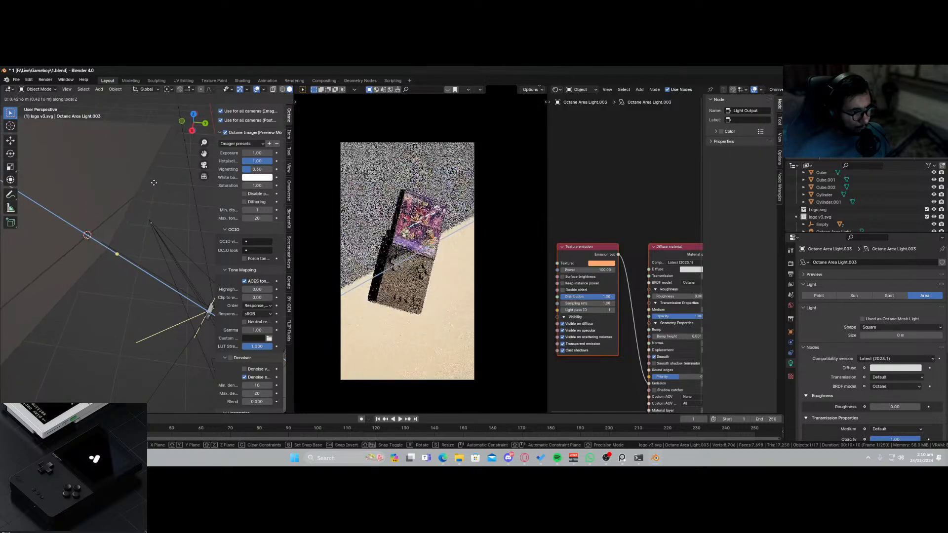
pyautogui.click(167, 242)
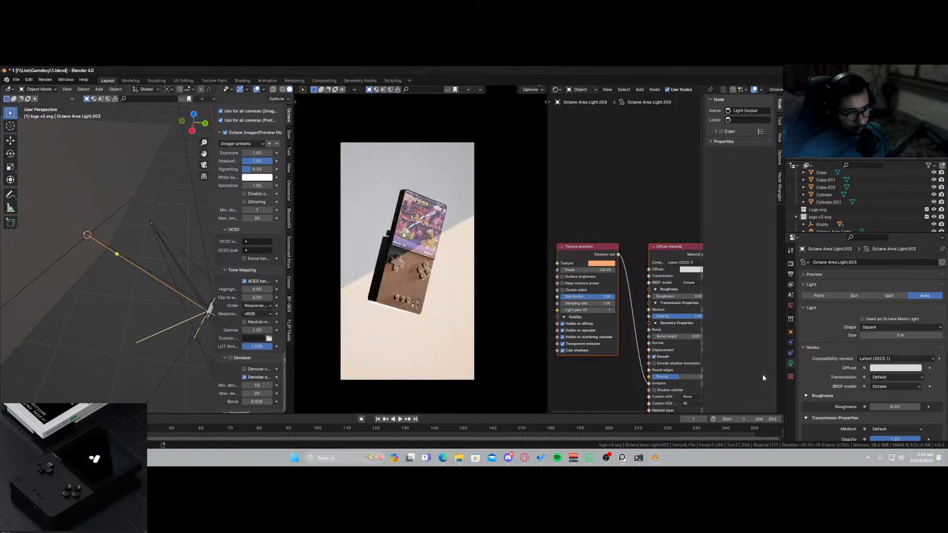
# Set the area light's size to 0.002 m and raise the light rig along the global Z axis.
pyautogui.moveTo(887, 337); pyautogui.dragTo(889, 337)
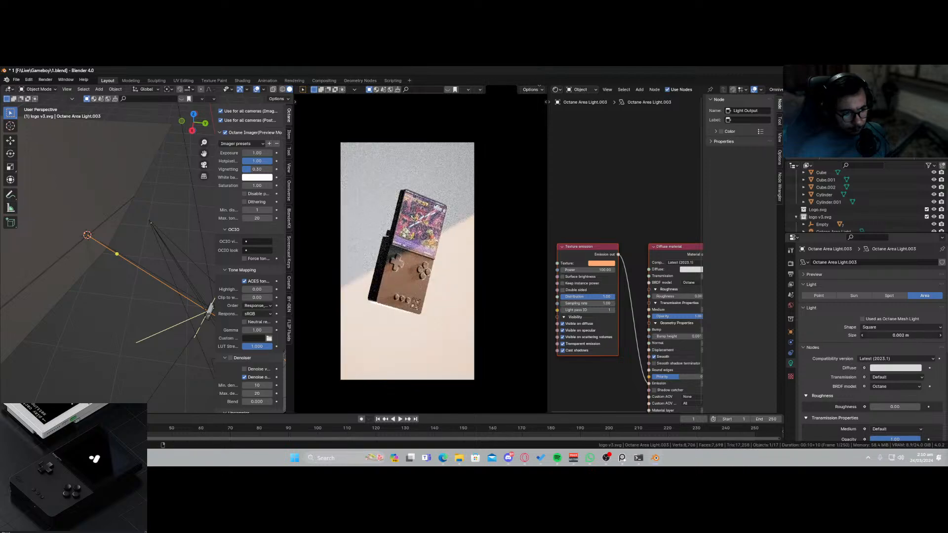
pyautogui.press('g')
pyautogui.press('z')
pyautogui.press('z')
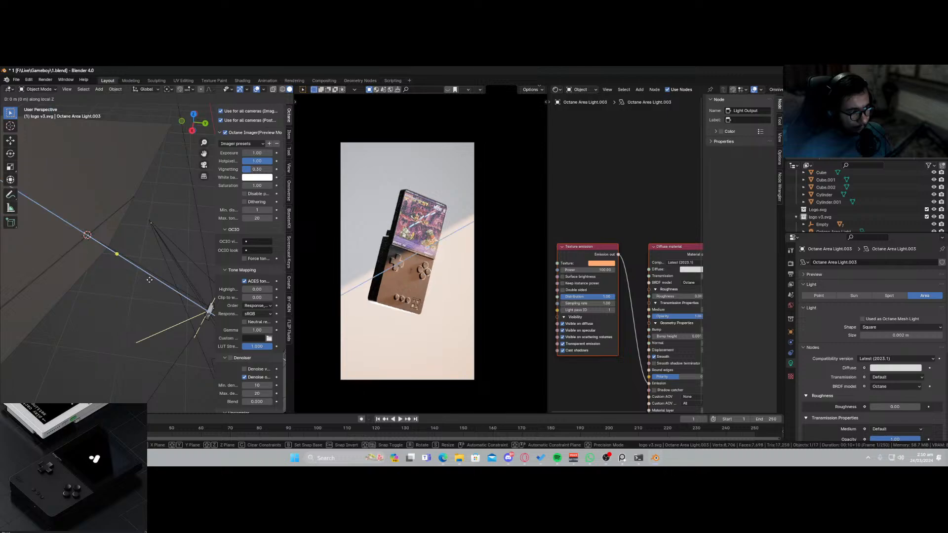
pyautogui.press('z')
pyautogui.press('z')
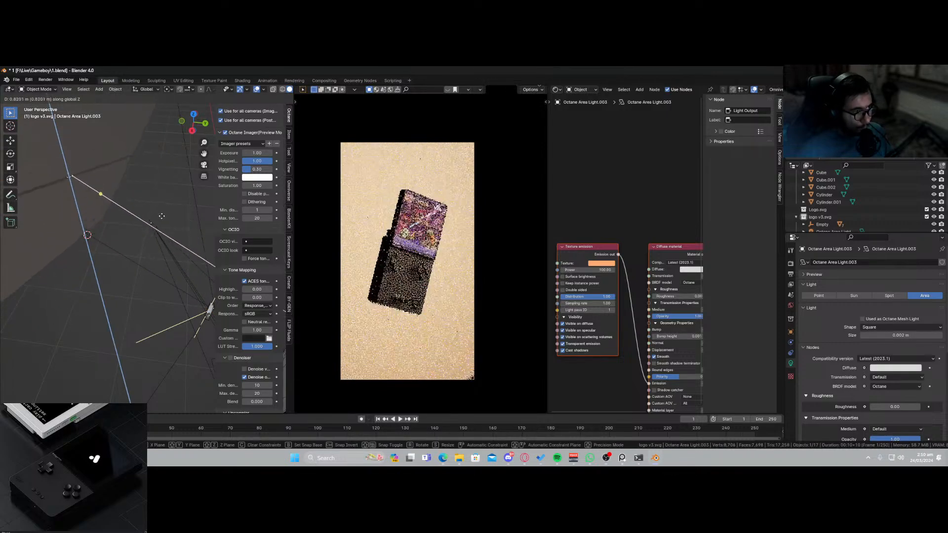
pyautogui.click(112, 182)
# Select the blocker Plane.001 and slide it along its local X axis to close the slit.
pyautogui.click(102, 208)
pyautogui.scroll(-5, 114, 218)
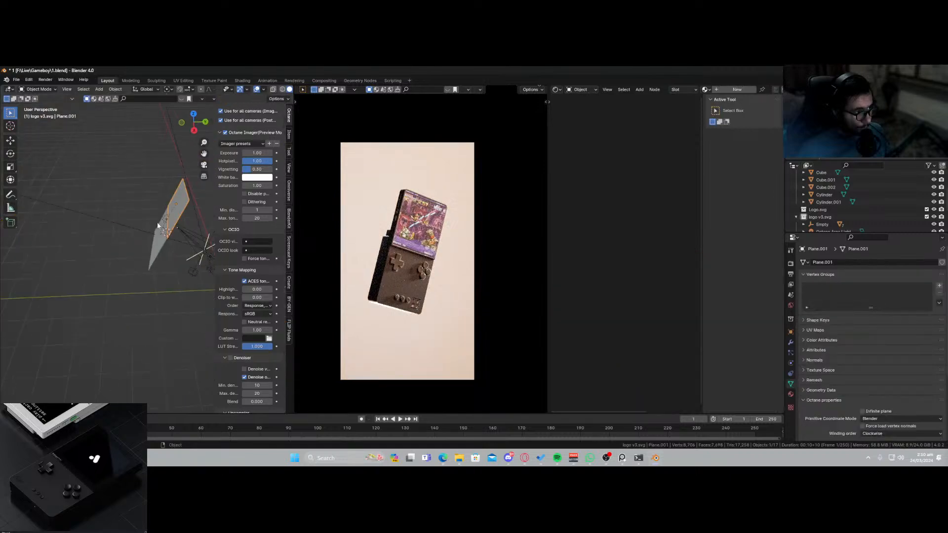
pyautogui.press('g')
pyautogui.press('x')
pyautogui.press('x')
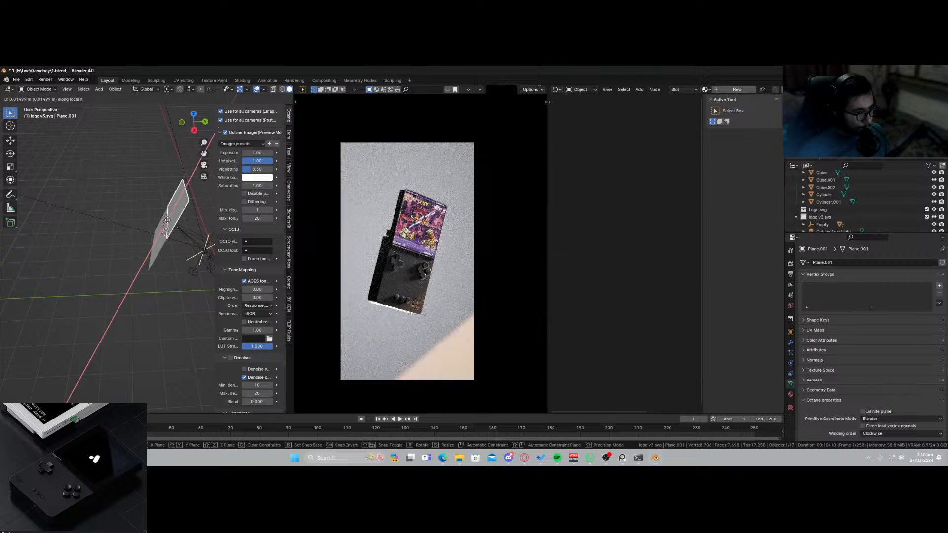
pyautogui.click(158, 236)
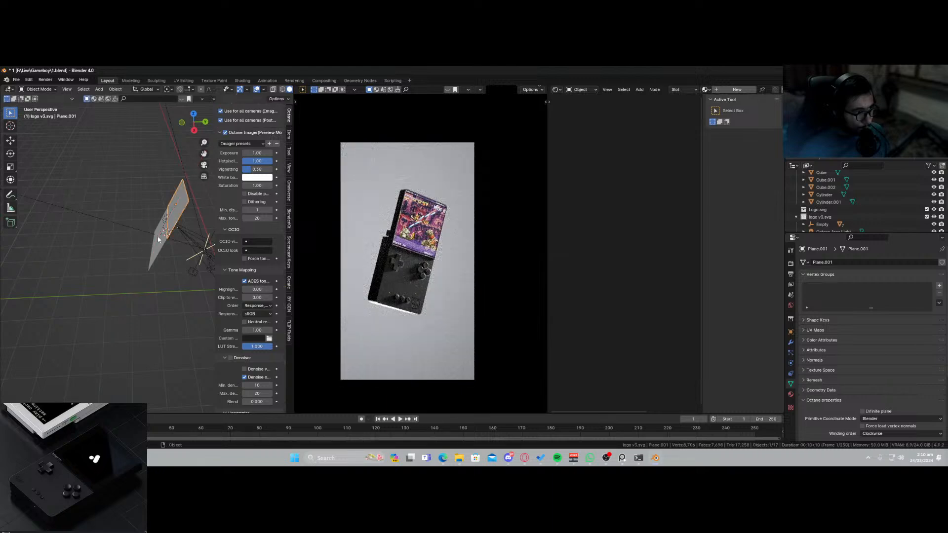
# Nudge Plane.001 about 0.005 m back along its local X to reopen a very thin slit.
pyautogui.moveTo(164, 238); pyautogui.dragTo(164, 248, button='middle')
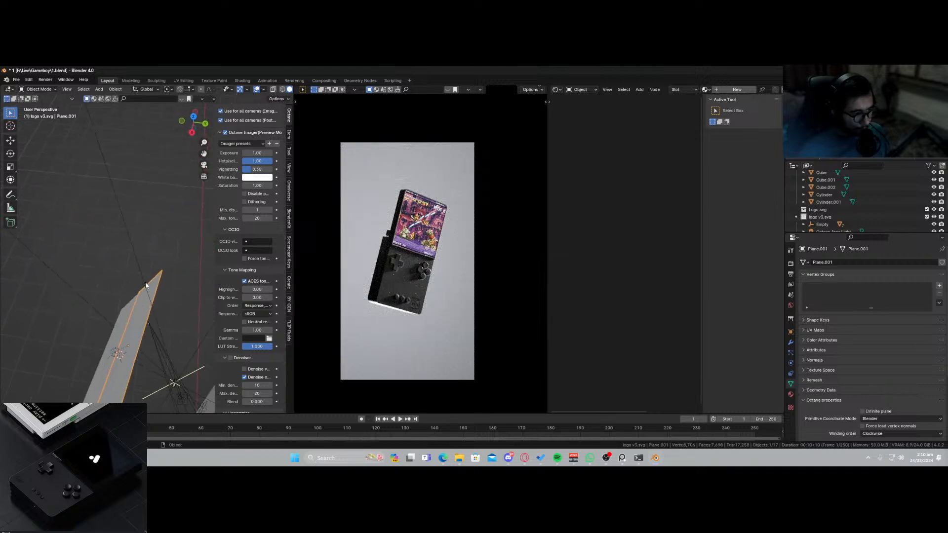
pyautogui.moveTo(145, 282)
pyautogui.mouseDown(button='middle')
pyautogui.moveTo(179, 260)
pyautogui.moveTo(164, 268)
pyautogui.moveTo(163, 292)
pyautogui.moveTo(134, 275)
pyautogui.mouseUp(button='middle')
pyautogui.press('g')
pyautogui.press('x')
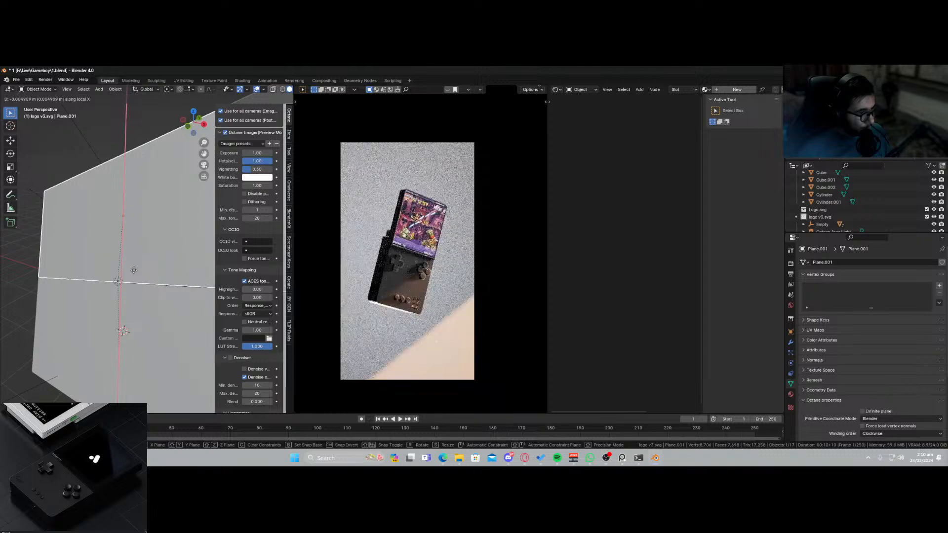
pyautogui.click(134, 271)
# Select the area light and move the rig along Z until the diagonal light band crosses the console.
pyautogui.click(114, 285)
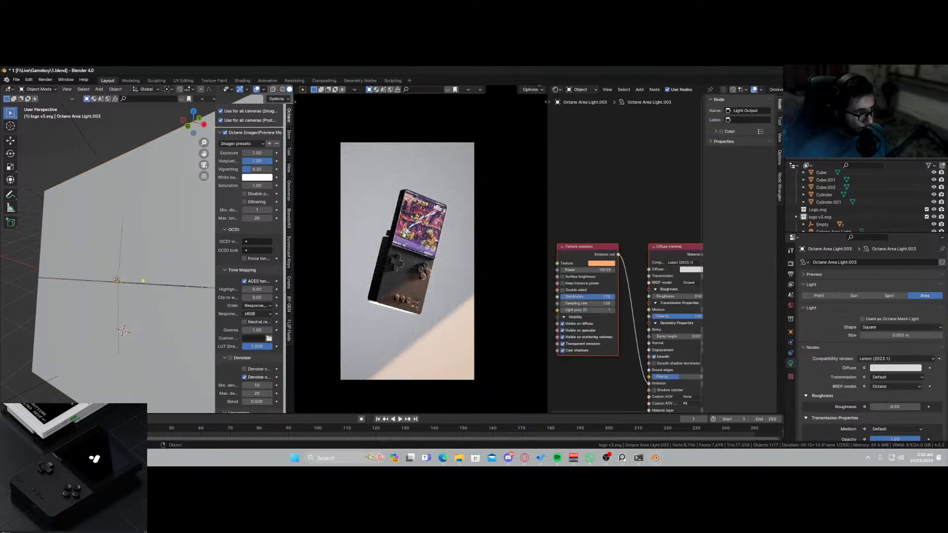
pyautogui.press('g')
pyautogui.press('z')
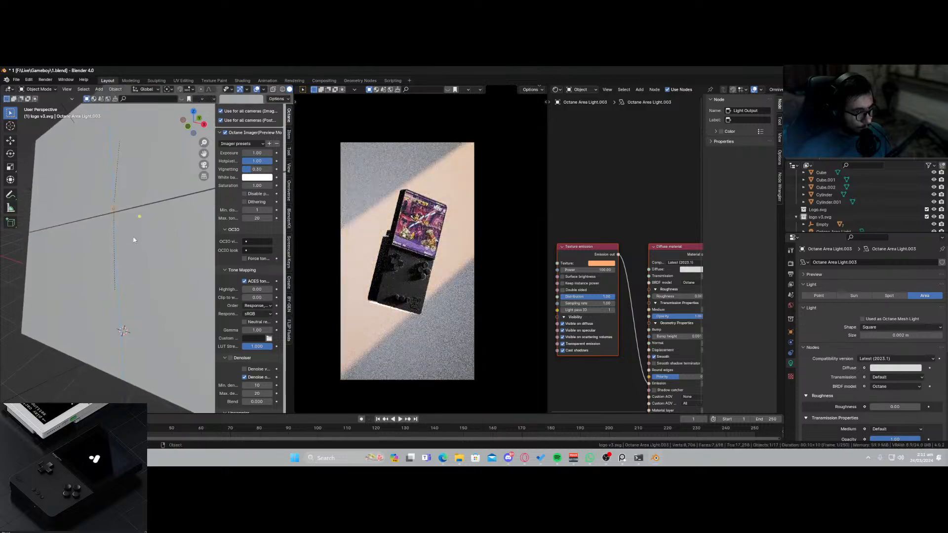
pyautogui.click(133, 242)
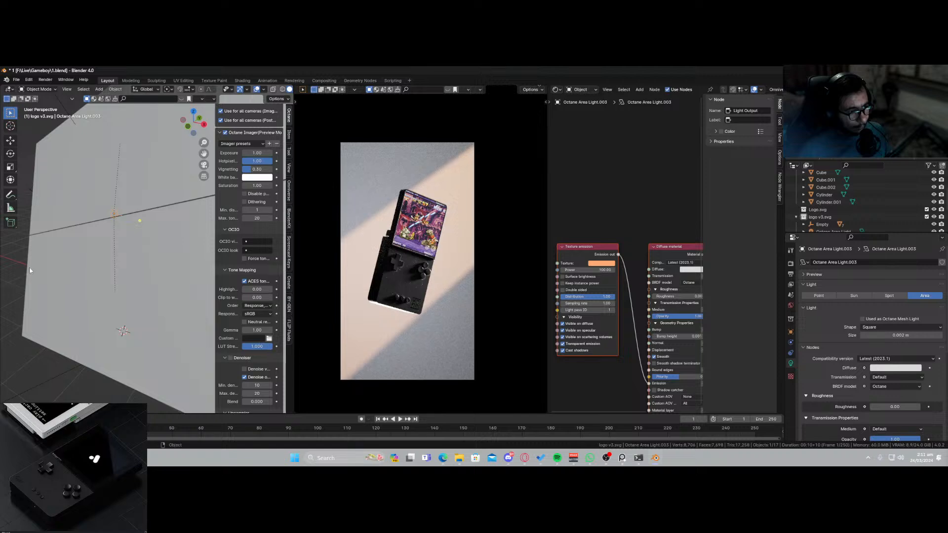
# Fine-tune the height of the area light rig along the global Z axis and save the file.
pyautogui.scroll(-5, 85, 251)
pyautogui.hotkey('shift', '`')
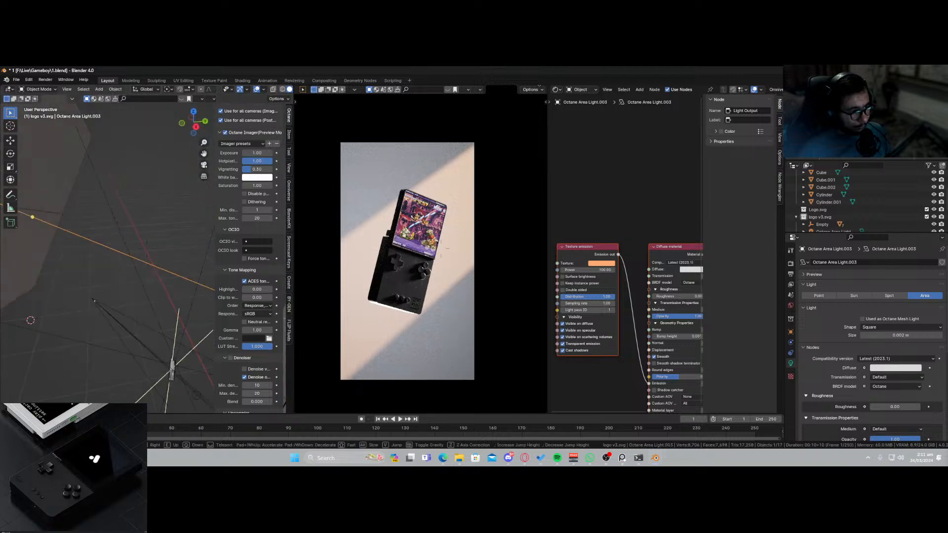
pyautogui.press('w')
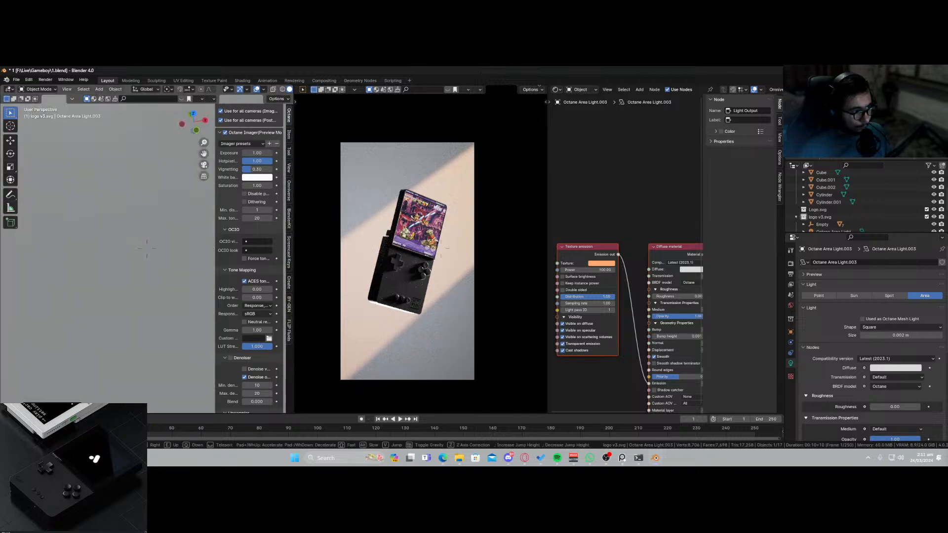
pyautogui.press('s')
pyautogui.press('s')
pyautogui.press('w')
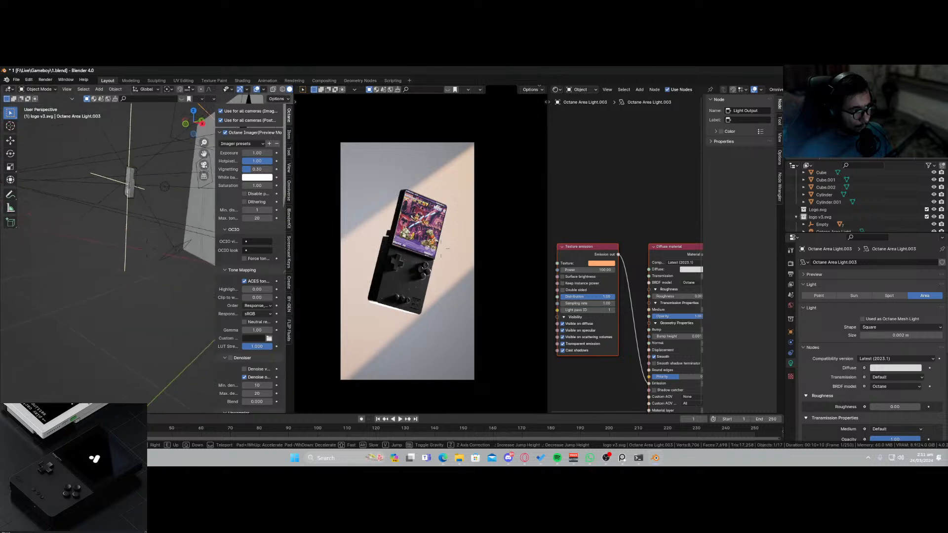
pyautogui.press('s')
pyautogui.click(104, 254)
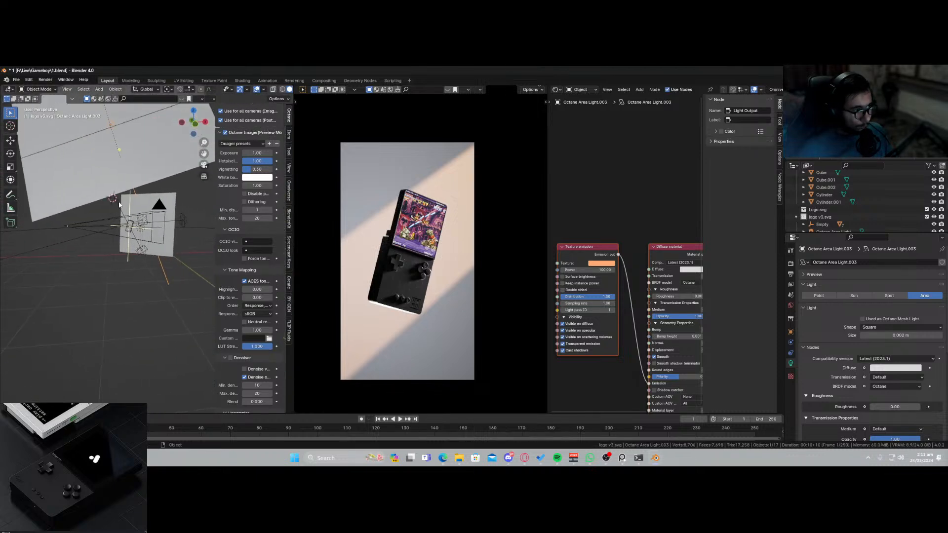
pyautogui.press('g')
pyautogui.press('z')
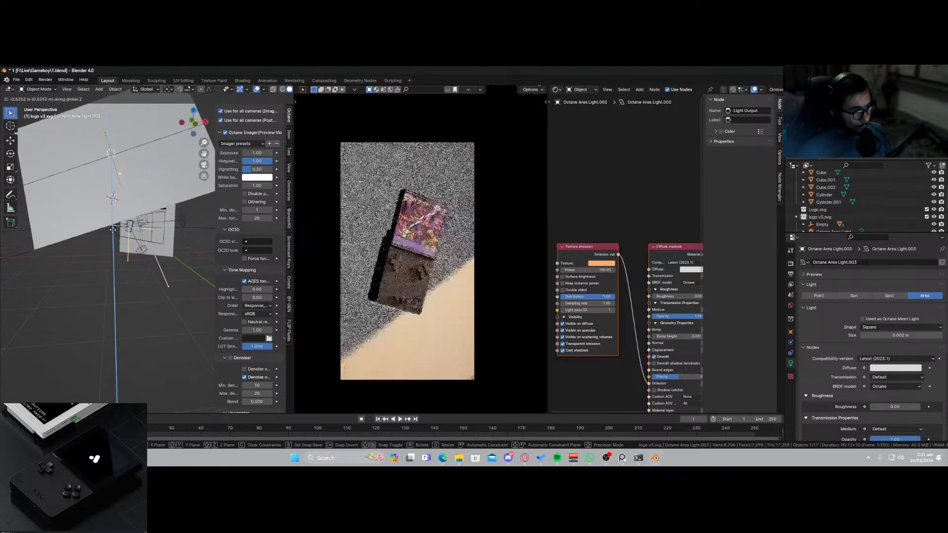
pyautogui.click(129, 275)
pyautogui.hotkey('ctrl', 's')
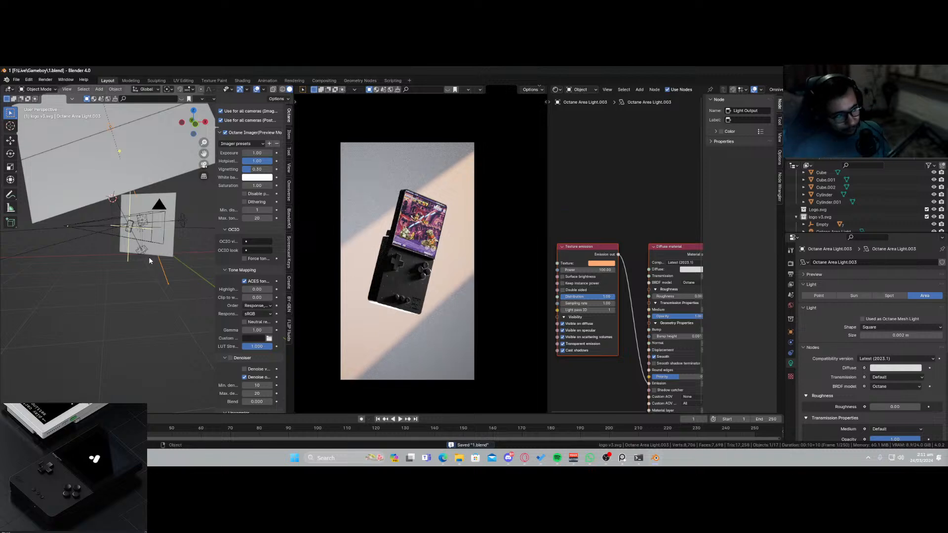
# Select the Octane Sphere Light, slightly adjust the brightness of its emission colour, and save the file.
pyautogui.moveTo(142, 269); pyautogui.dragTo(168, 262, button='middle')
pyautogui.hotkey('shift', '`')
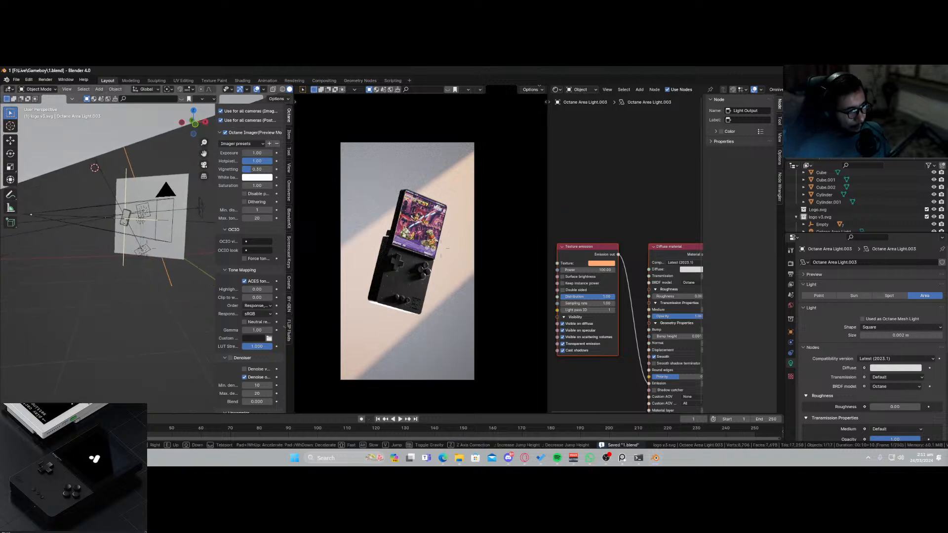
pyautogui.press('s')
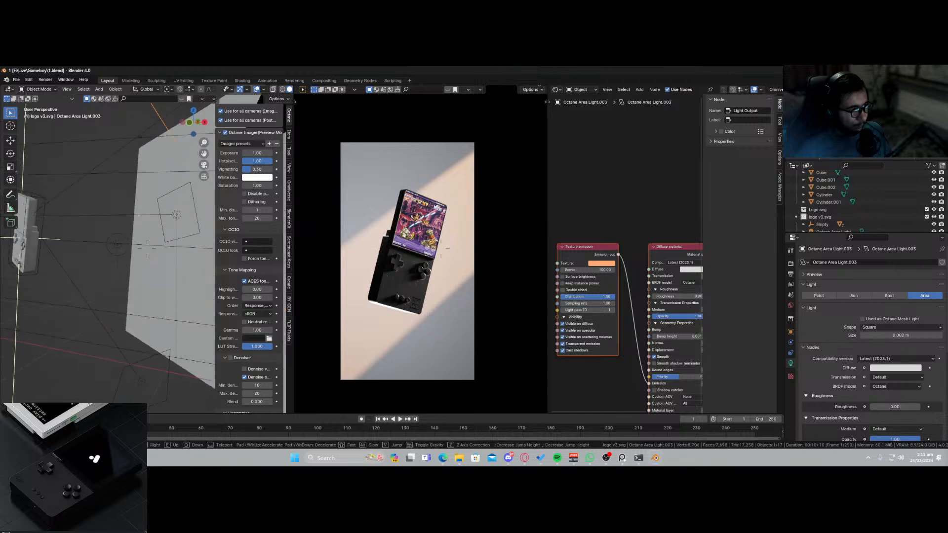
pyautogui.click(150, 257)
pyautogui.click(127, 266)
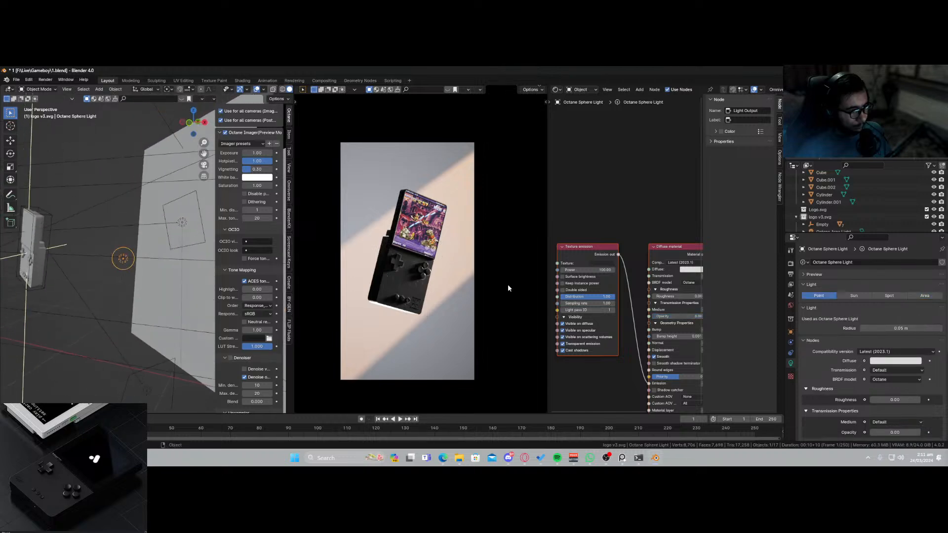
pyautogui.click(612, 265)
pyautogui.moveTo(650, 218); pyautogui.dragTo(650, 216)
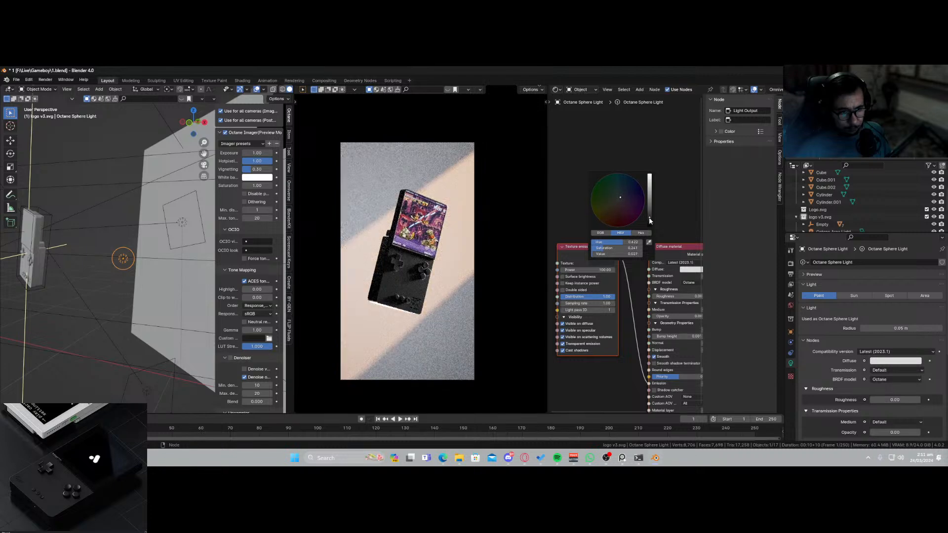
pyautogui.hotkey('ctrl', 's')
# Select Octane Area Light.003 and add a Black body emission node to its node tree.
pyautogui.moveTo(81, 279); pyautogui.dragTo(97, 223, button='middle')
pyautogui.click(73, 158)
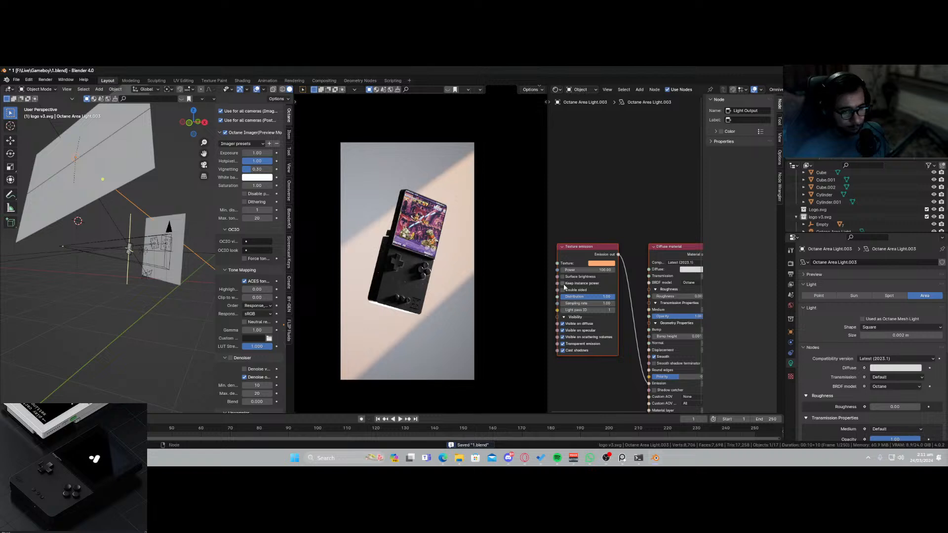
pyautogui.scroll(-4, 583, 303)
pyautogui.hotkey('shift', 'a')
pyautogui.write('s')
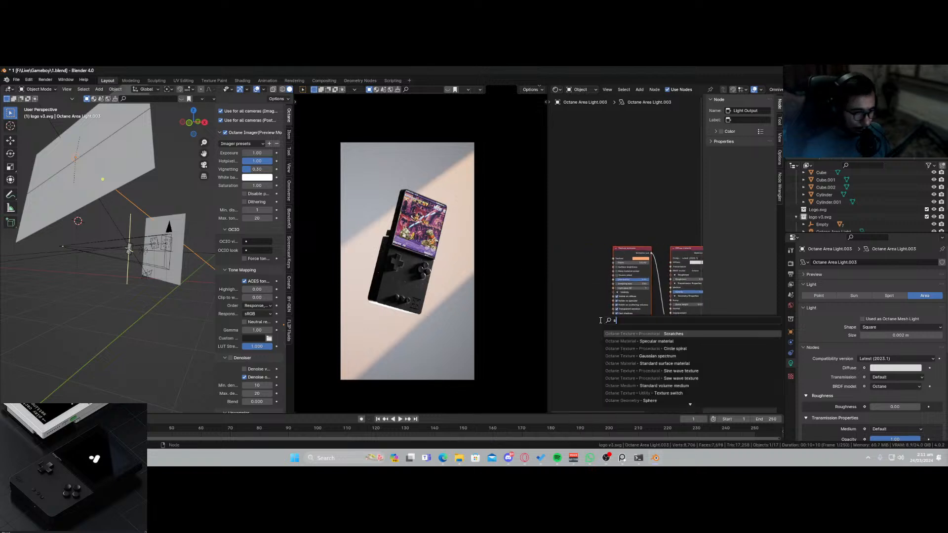
pyautogui.press('BackSpace')
pyautogui.write('blac')
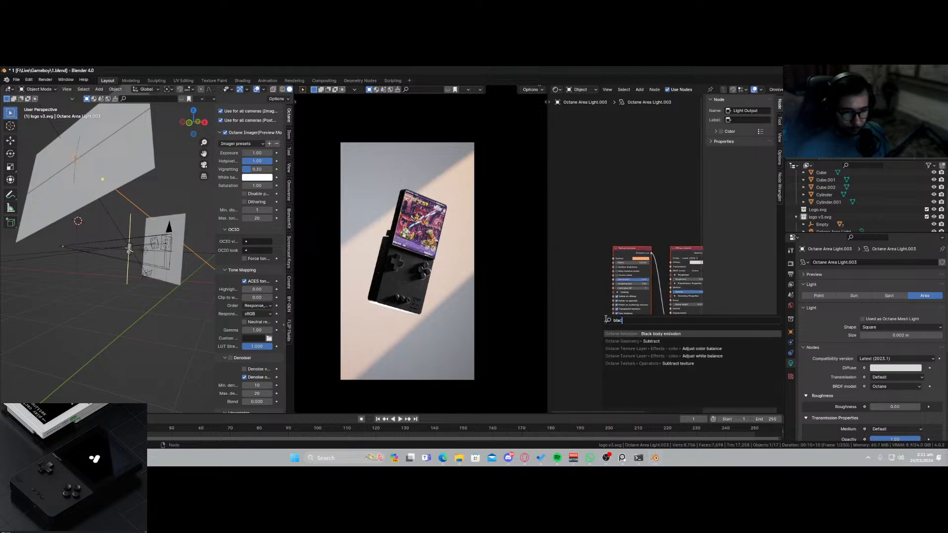
pyautogui.click(640, 334)
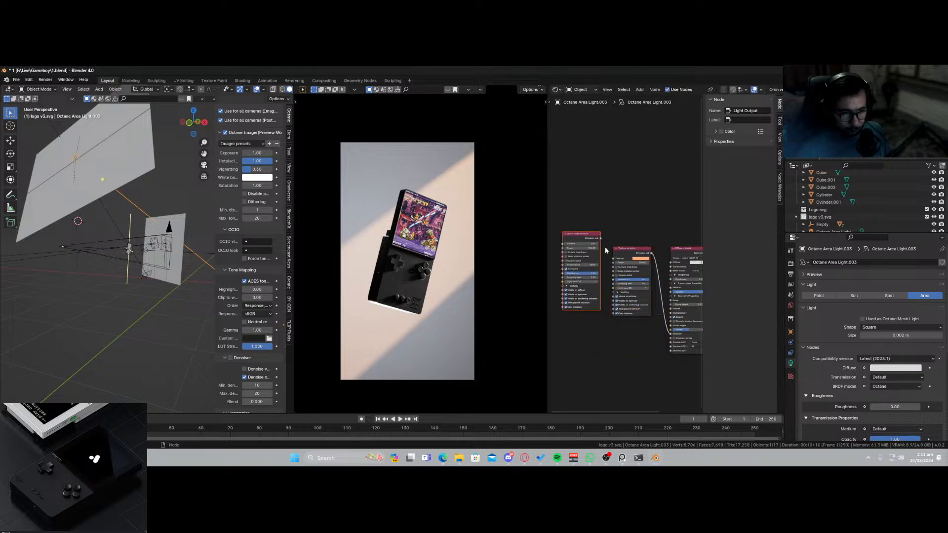
# Replace the Texture emission node with Black body emission on the diffuse material's Emission input and set its Texture value to 0.55.
pyautogui.click(633, 255)
pyautogui.press('x')
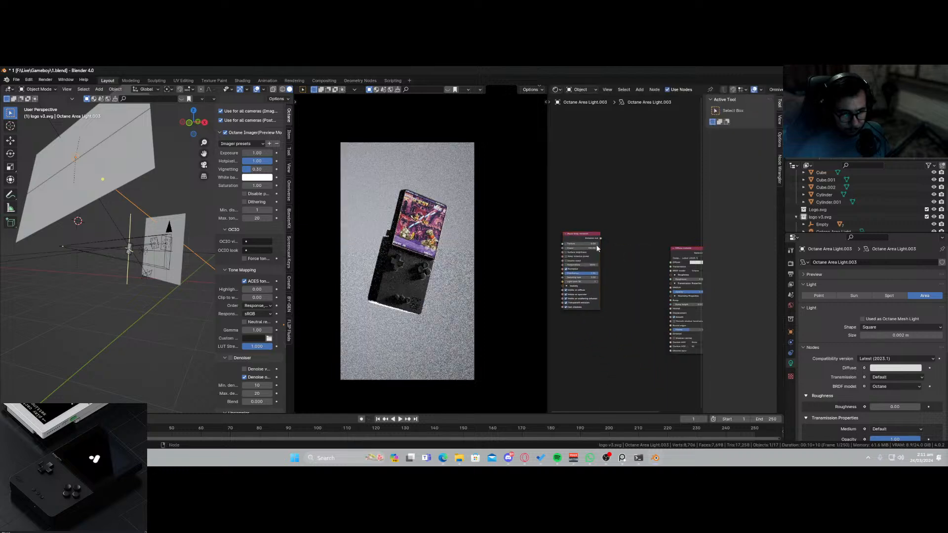
pyautogui.moveTo(601, 239); pyautogui.dragTo(626, 266)
pyautogui.moveTo(671, 321); pyautogui.dragTo(670, 334)
pyautogui.scroll(3, 606, 334)
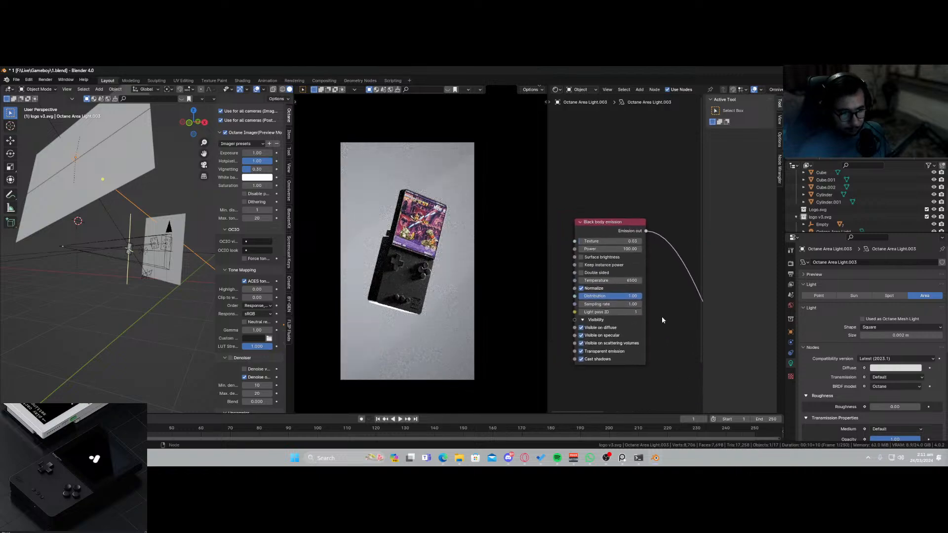
pyautogui.moveTo(610, 241); pyautogui.dragTo(637, 241)
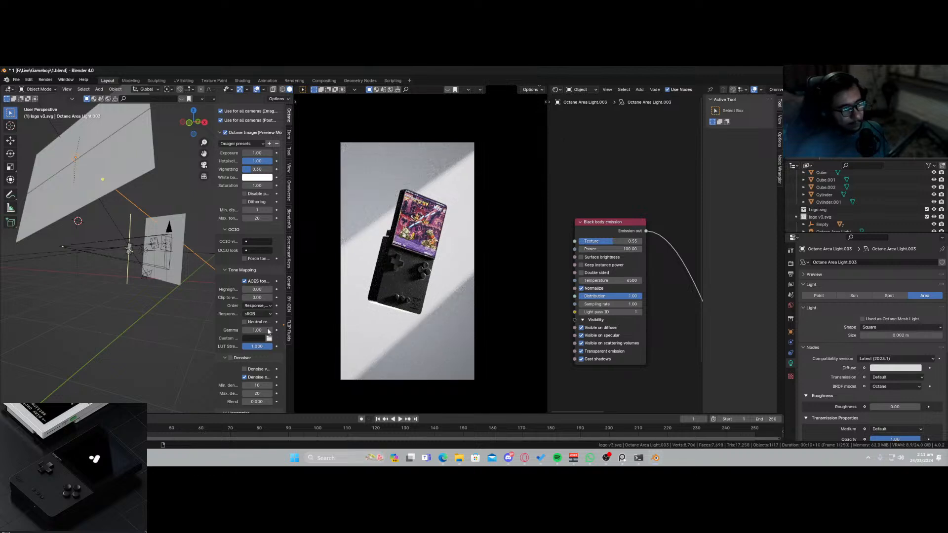
# Select the console's parent Empty and snap the 3D cursor to it.
pyautogui.scroll(5, 99, 295)
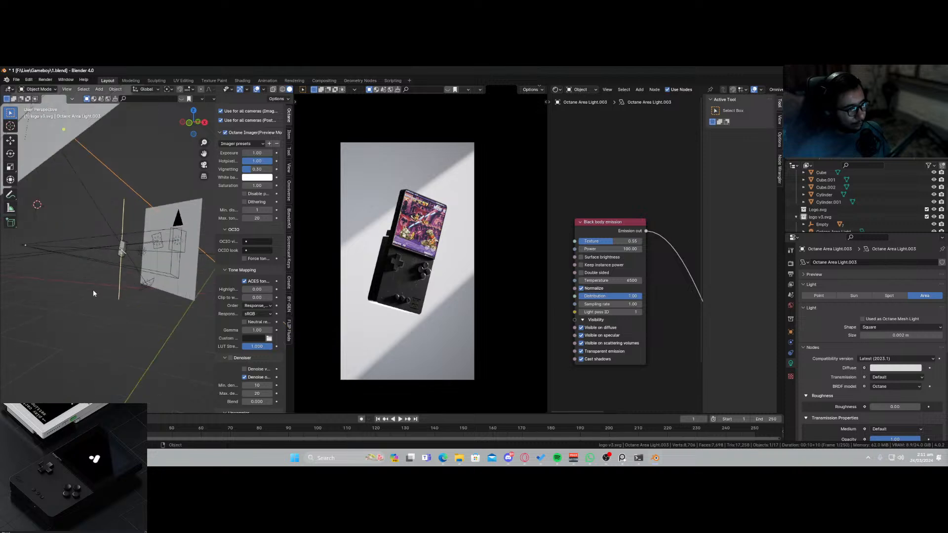
pyautogui.moveTo(95, 283); pyautogui.dragTo(126, 206, button='middle')
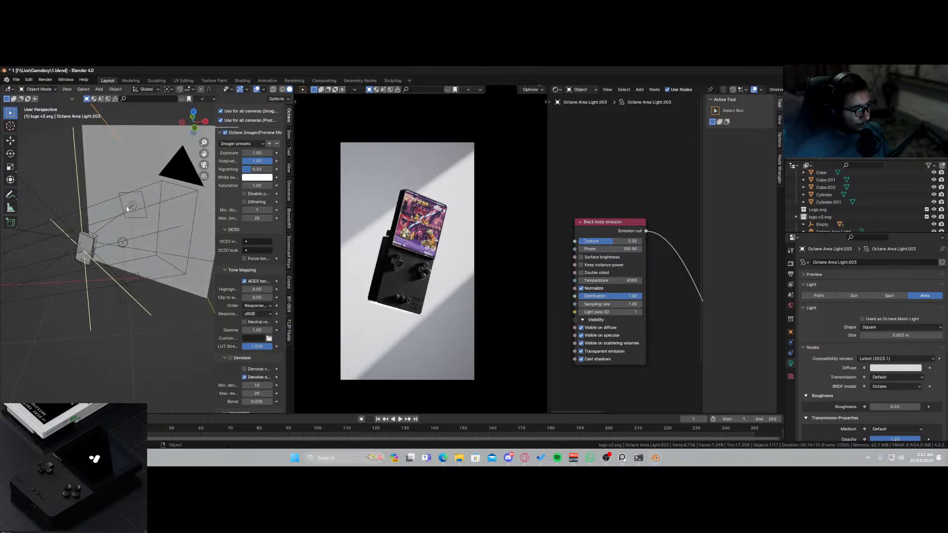
pyautogui.click(126, 206)
pyautogui.click(92, 250)
pyautogui.hotkey('shift', 's')
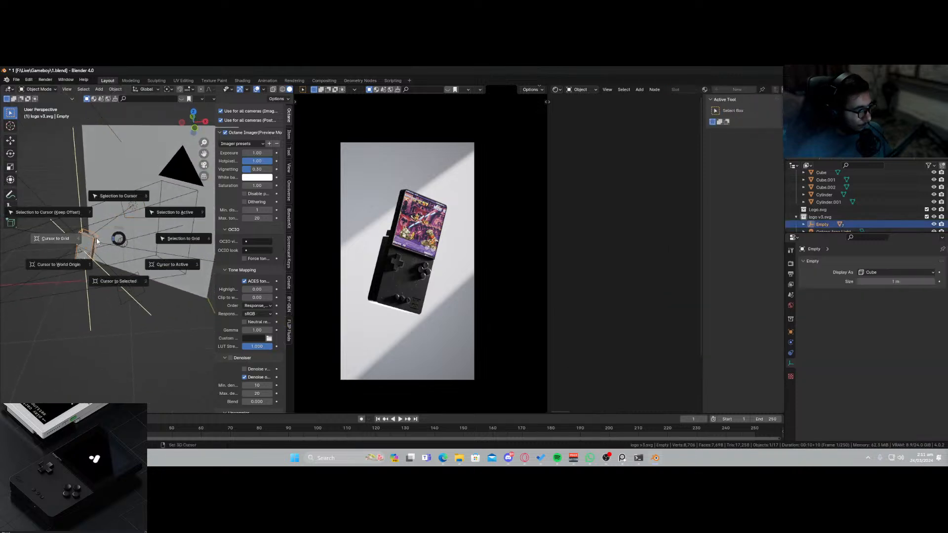
pyautogui.click(99, 269)
pyautogui.hotkey('shift', 's')
pyautogui.click(101, 277)
pyautogui.hotkey('shift', 's')
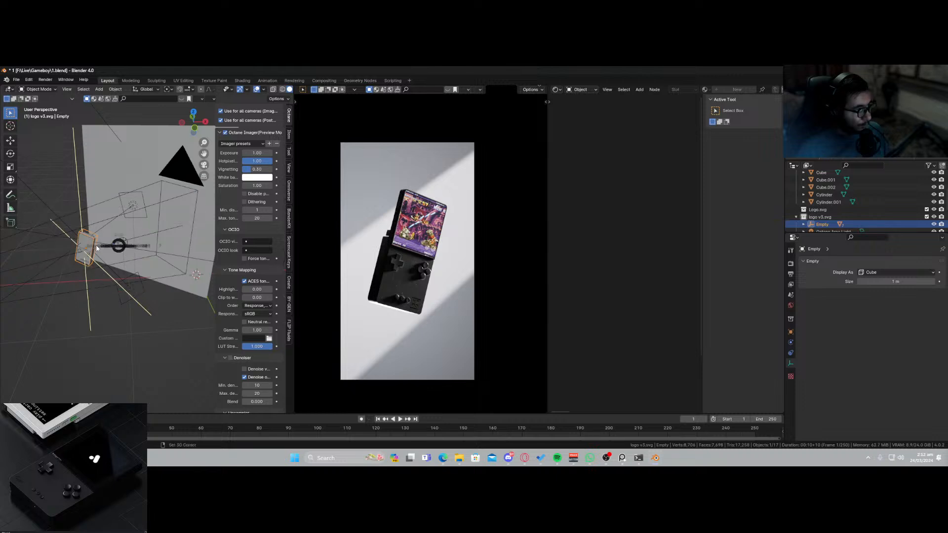
pyautogui.click(111, 270)
# Set the pivot to the 3D cursor, rotate Octane Area Light about 7 degrees around global Z, and save the file.
pyautogui.click(131, 203)
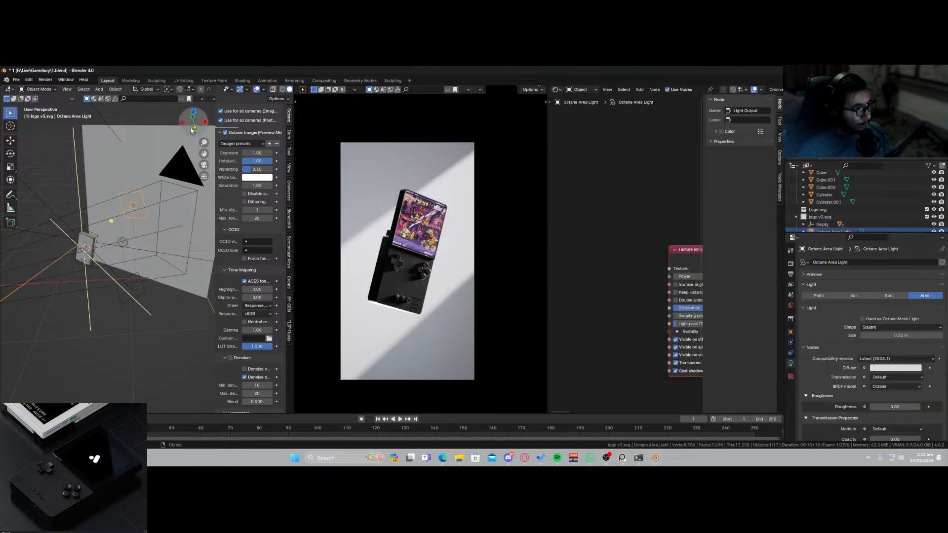
pyautogui.click(170, 90)
pyautogui.click(183, 115)
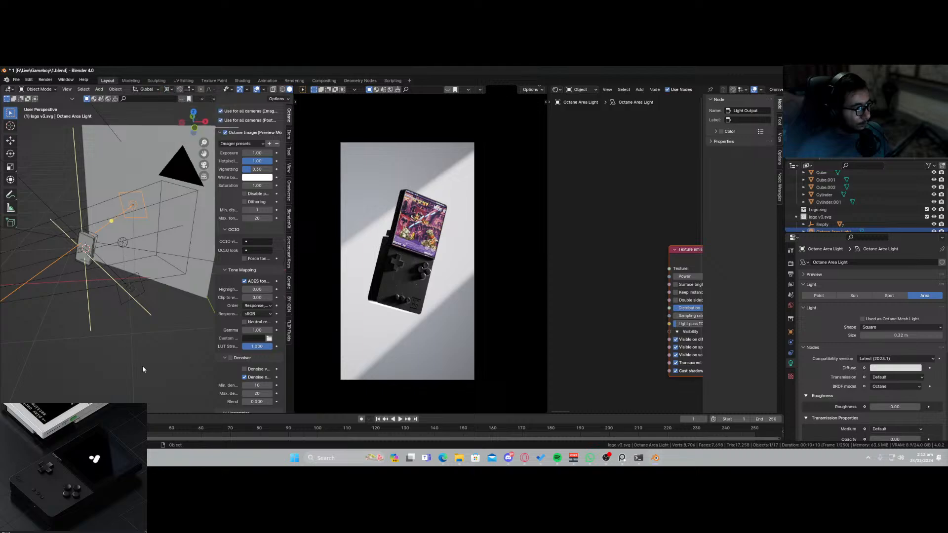
pyautogui.press('r')
pyautogui.press('z')
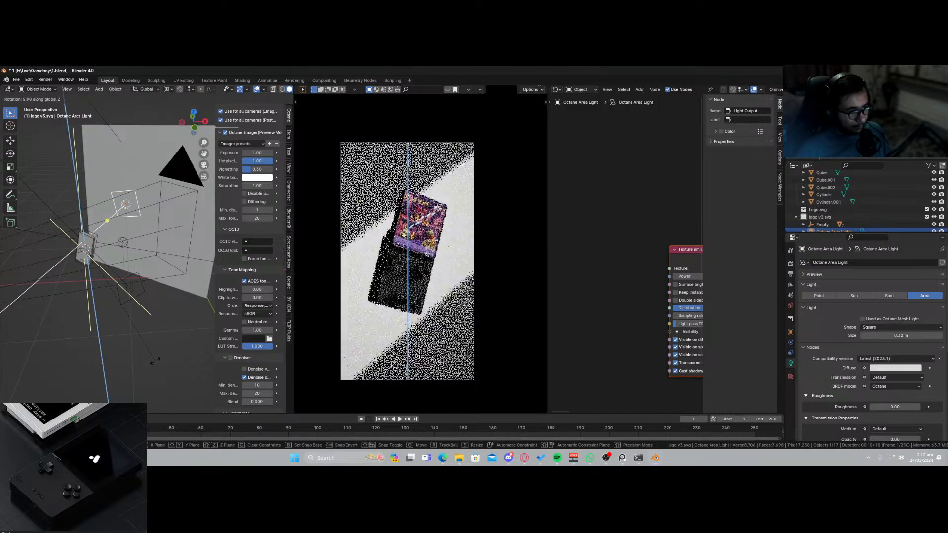
pyautogui.click(155, 360)
pyautogui.hotkey('ctrl', 's')
# Switch to the camera view and fly the camera slightly closer to reframe the console.
pyautogui.moveTo(155, 360); pyautogui.dragTo(137, 334, button='middle')
pyautogui.press('KP_0')
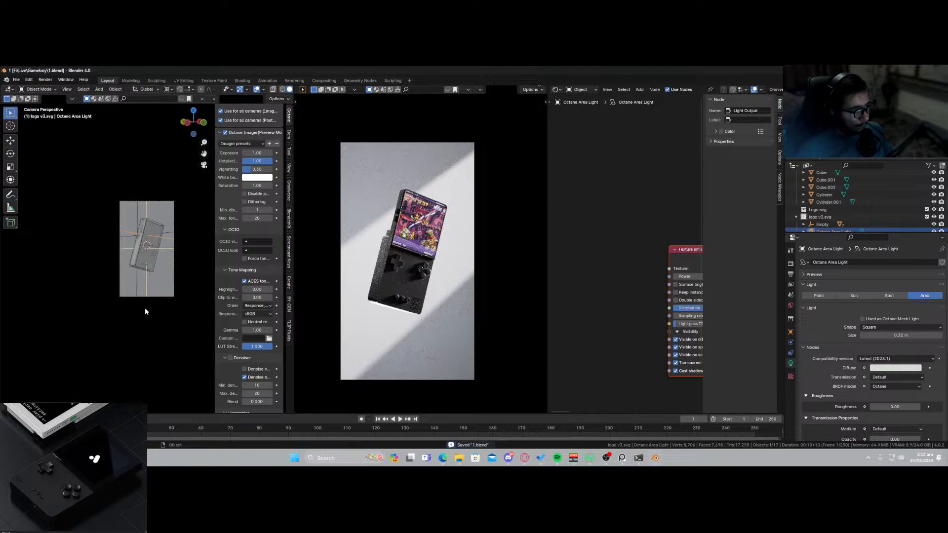
pyautogui.hotkey('shift', '`')
pyautogui.press('w')
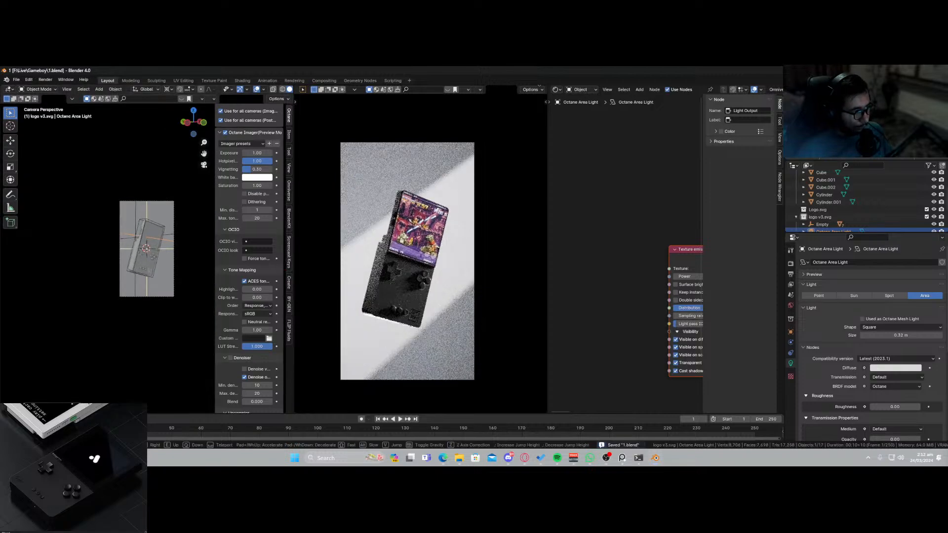
pyautogui.click(145, 298)
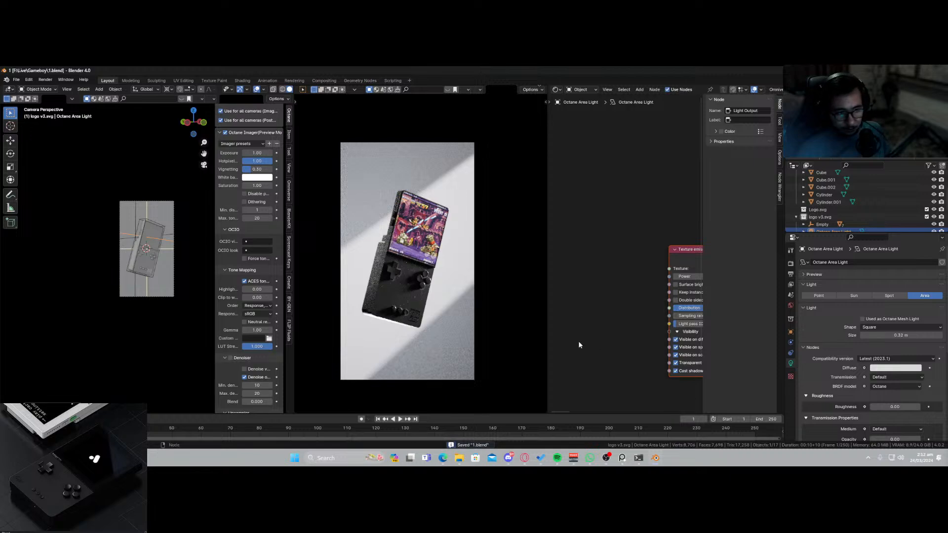
# Set the camera's depth-of-field Focus Distance to 1.7 m so the console is sharp, and save the file.
pyautogui.scroll(6, 350, 321)
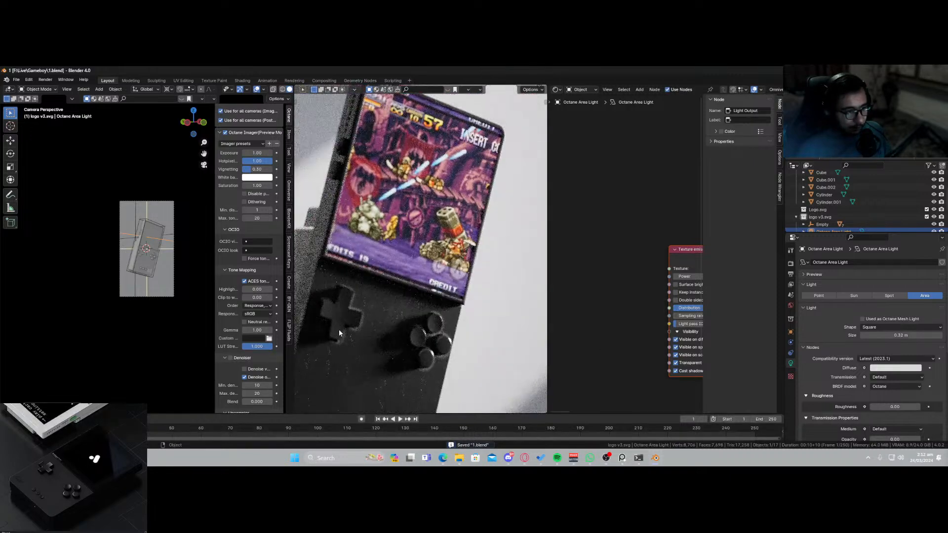
pyautogui.click(175, 296)
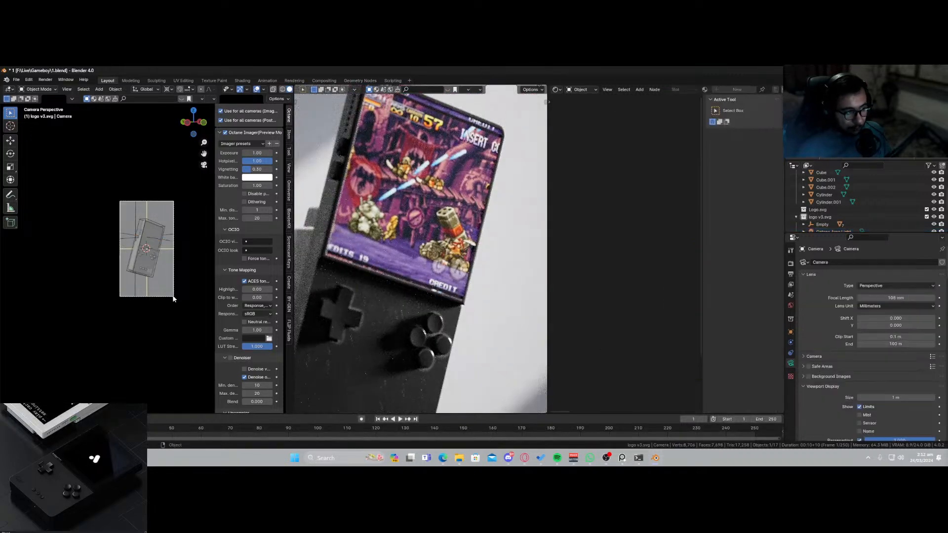
pyautogui.keyDown('ctrl'); pyautogui.click(807, 361); pyautogui.keyUp('ctrl')
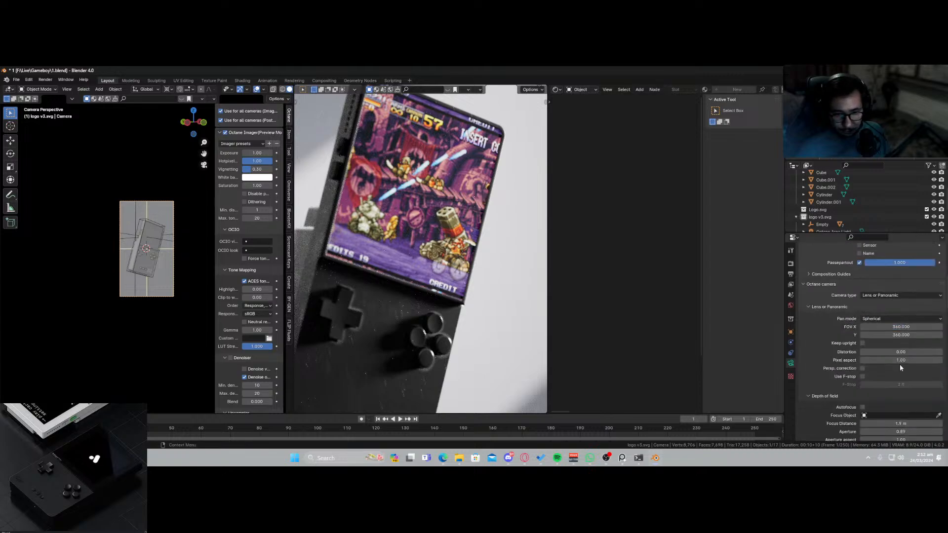
pyautogui.scroll(-2, 900, 364)
pyautogui.moveTo(909, 379); pyautogui.dragTo(902, 380)
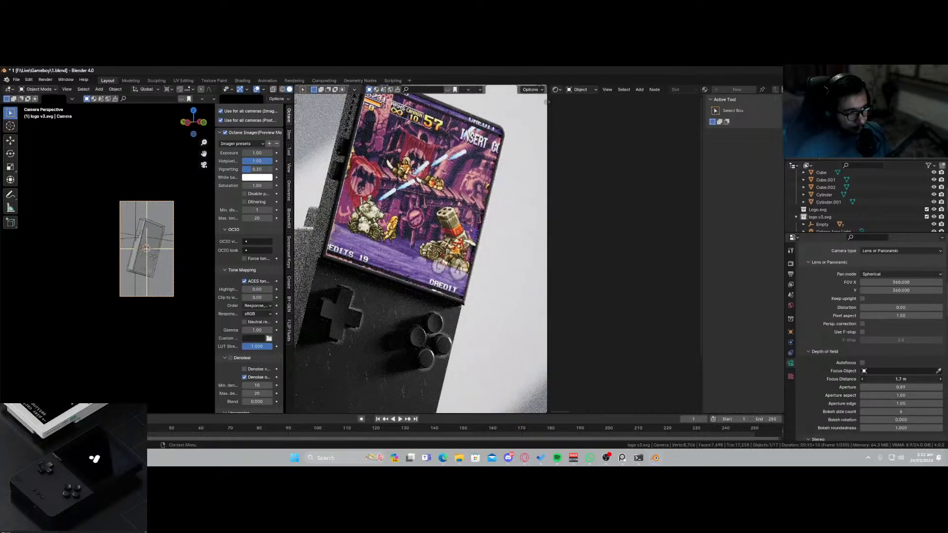
pyautogui.keyDown('shift'); pyautogui.moveTo(411, 370); pyautogui.dragTo(449, 359, button='middle'); pyautogui.keyUp('shift')
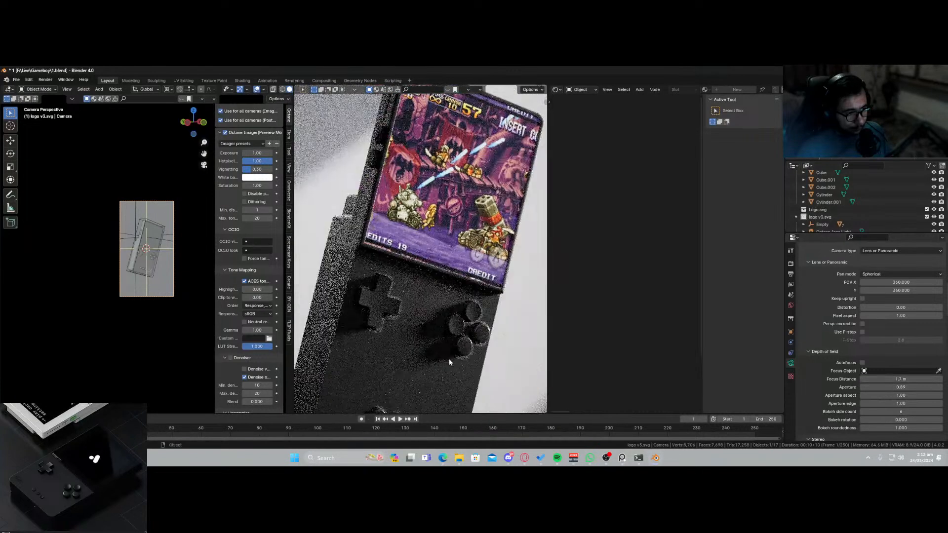
pyautogui.hotkey('ctrl', 's')
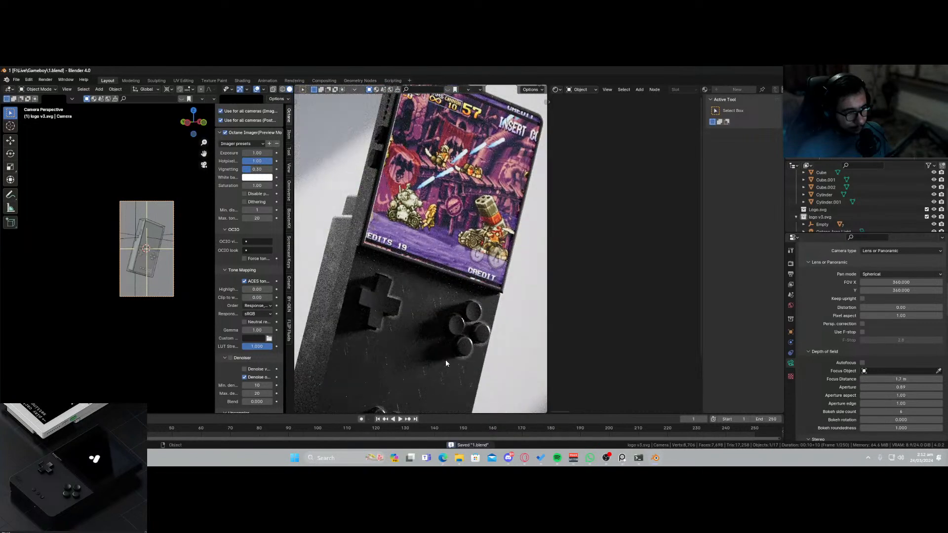
# Select the console's parent Empty and rotate it about -28 degrees around global Z.
pyautogui.scroll(-3, 421, 366)
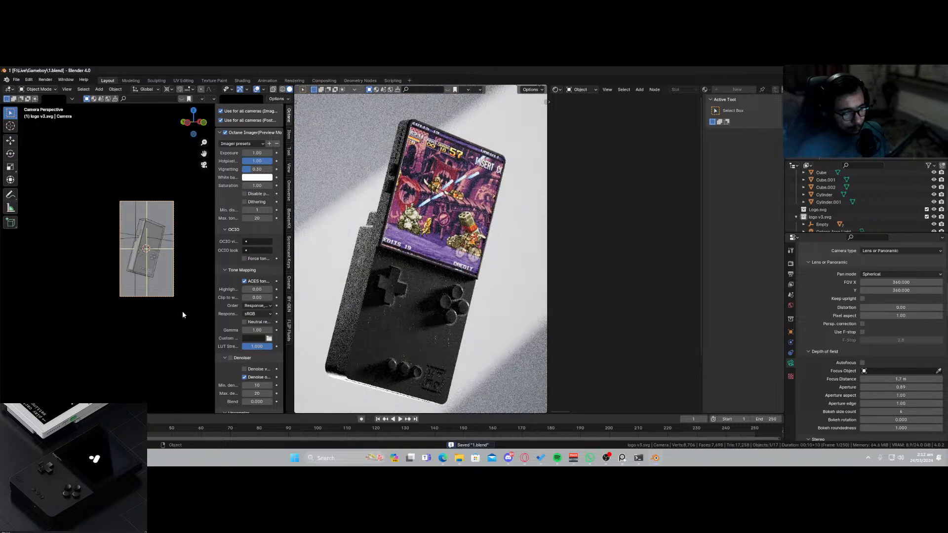
pyautogui.click(154, 278)
pyautogui.press('r')
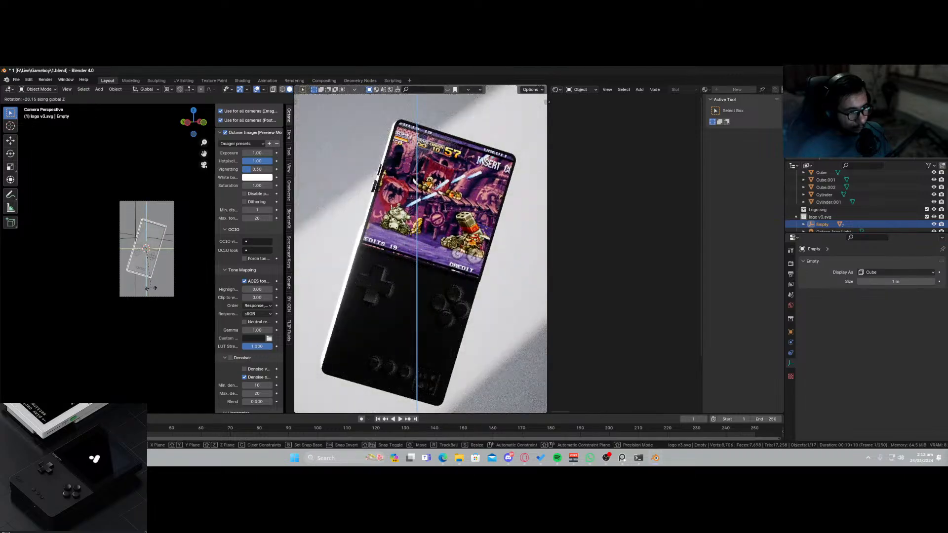
pyautogui.click(155, 292)
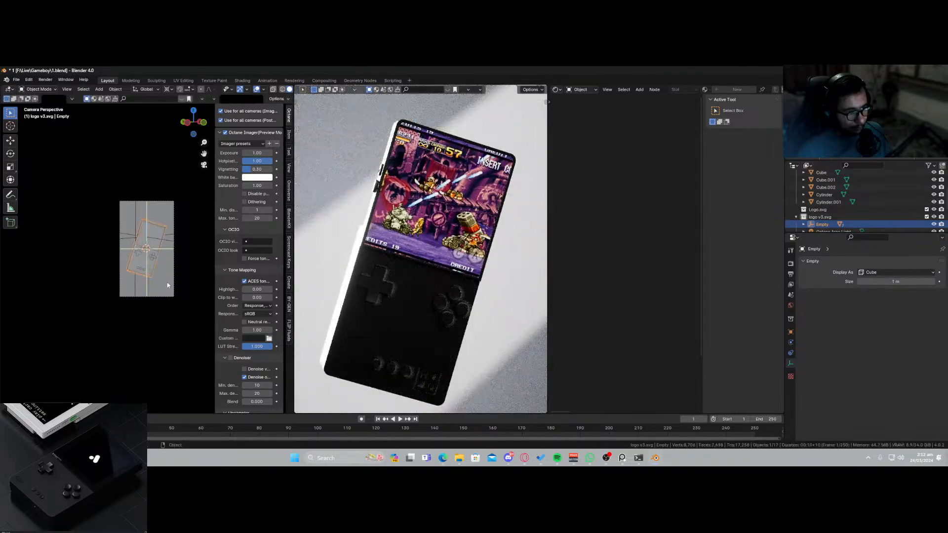
# Rotate the console's Empty about -22 degrees around its local X axis and about 9 degrees around global Z.
pyautogui.press('r')
pyautogui.press('x')
pyautogui.press('x')
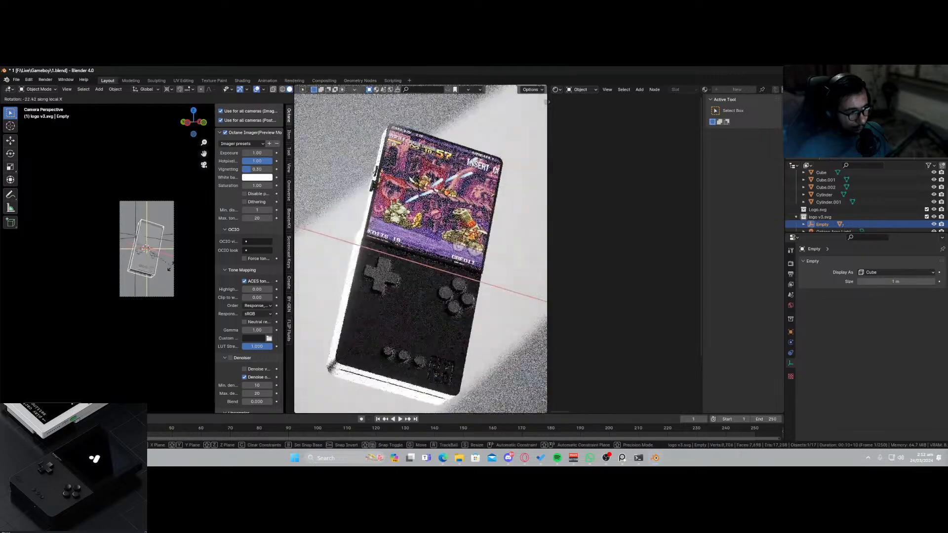
pyautogui.press('z')
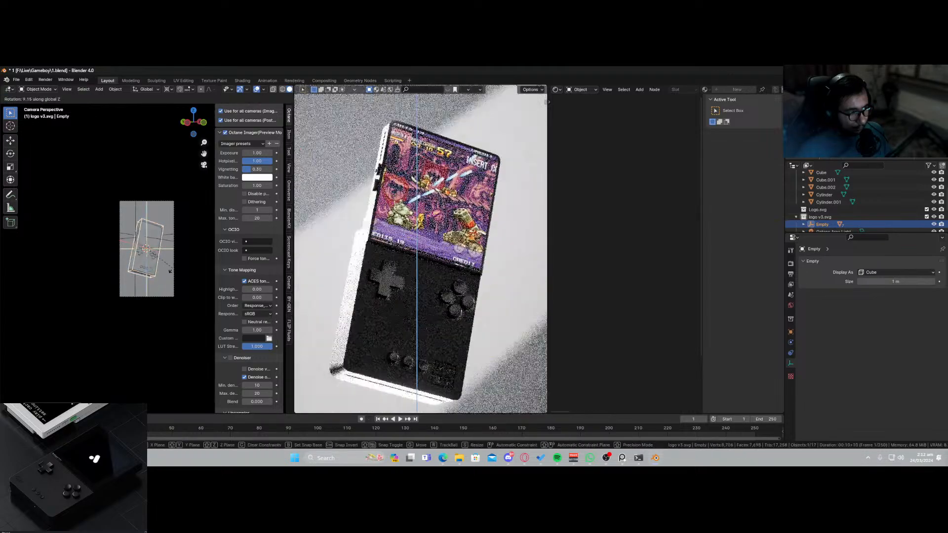
pyautogui.click(171, 271)
pyautogui.moveTo(154, 288); pyautogui.dragTo(138, 262, button='middle')
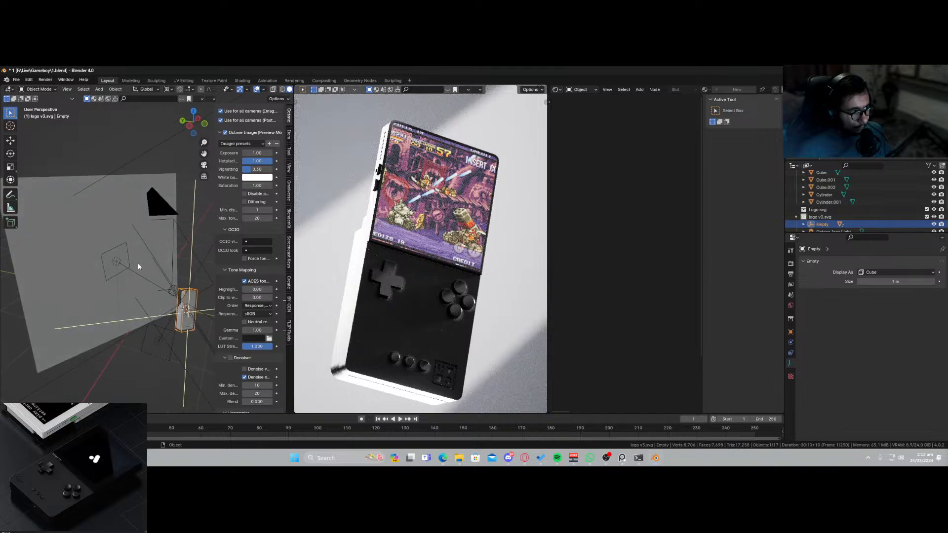
pyautogui.click(138, 262)
pyautogui.press('r')
pyautogui.press('z')
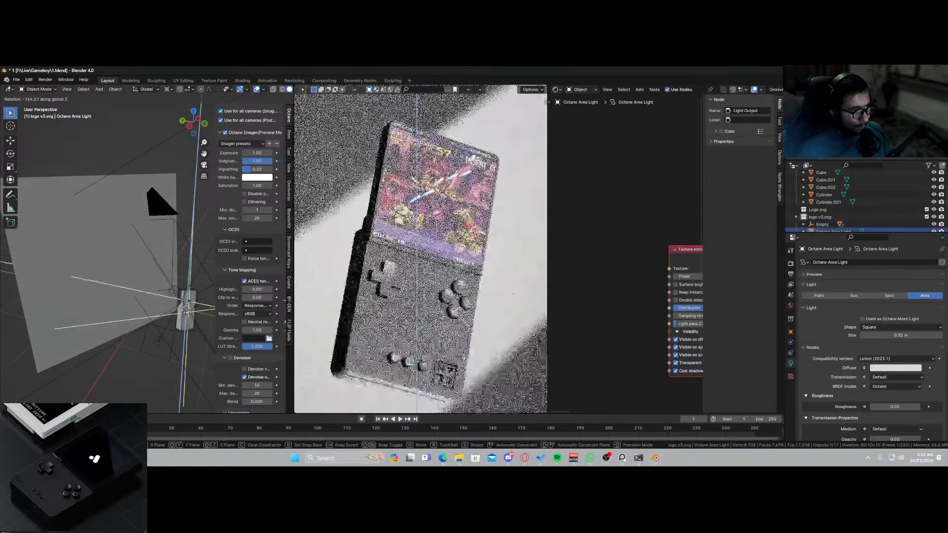
pyautogui.rightClick(176, 360)
# Delete Octane Area Light.001, the area light below the console.
pyautogui.click(177, 356)
pyautogui.moveTo(179, 354); pyautogui.dragTo(171, 351, button='middle')
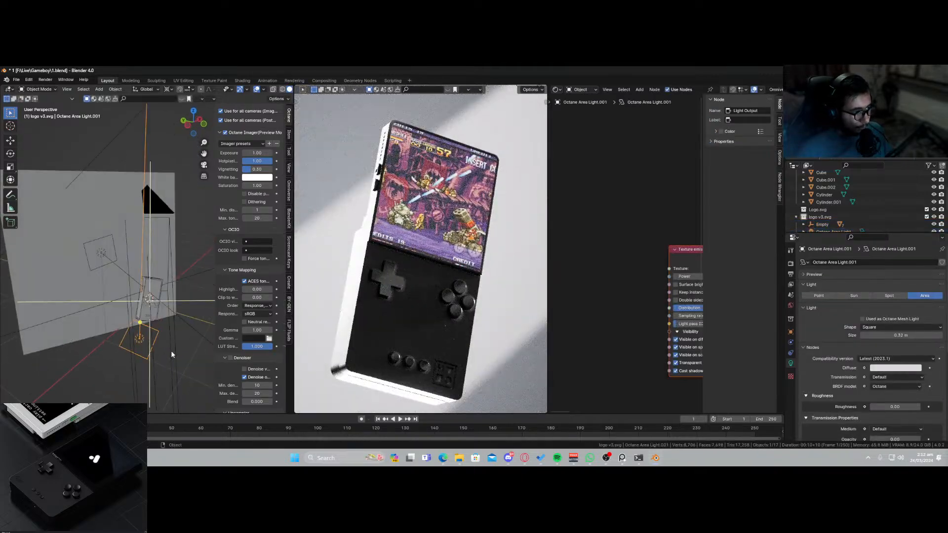
pyautogui.click(172, 352)
# Darken Octane Area Light's Texture emission colour to a Value of 0.027 and save the file.
pyautogui.click(104, 261)
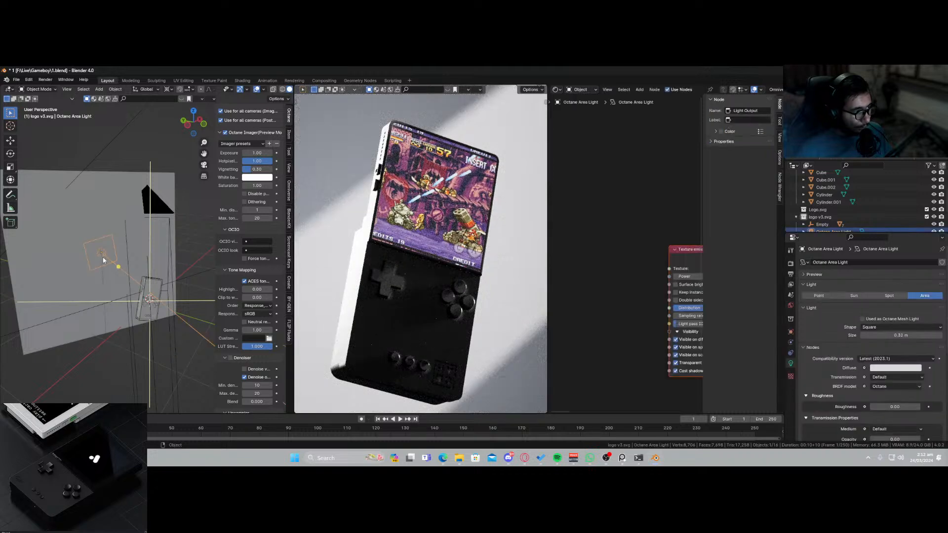
pyautogui.moveTo(138, 334); pyautogui.dragTo(189, 348, button='middle')
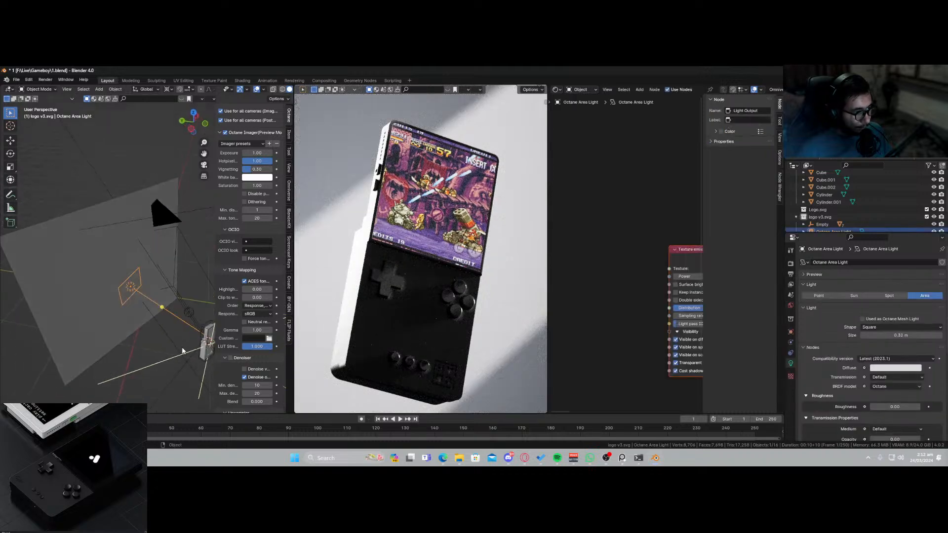
pyautogui.moveTo(629, 299); pyautogui.dragTo(552, 296, button='middle')
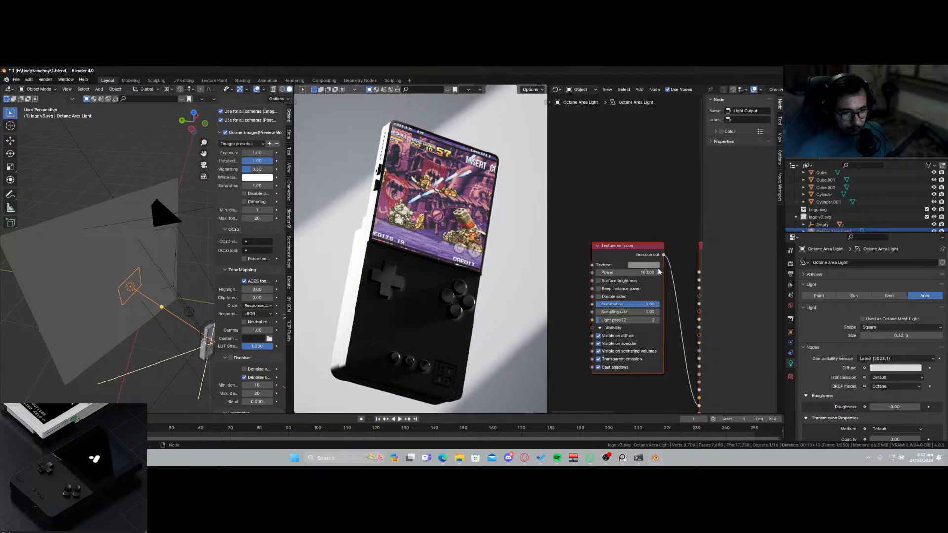
pyautogui.click(645, 242)
pyautogui.click(644, 264)
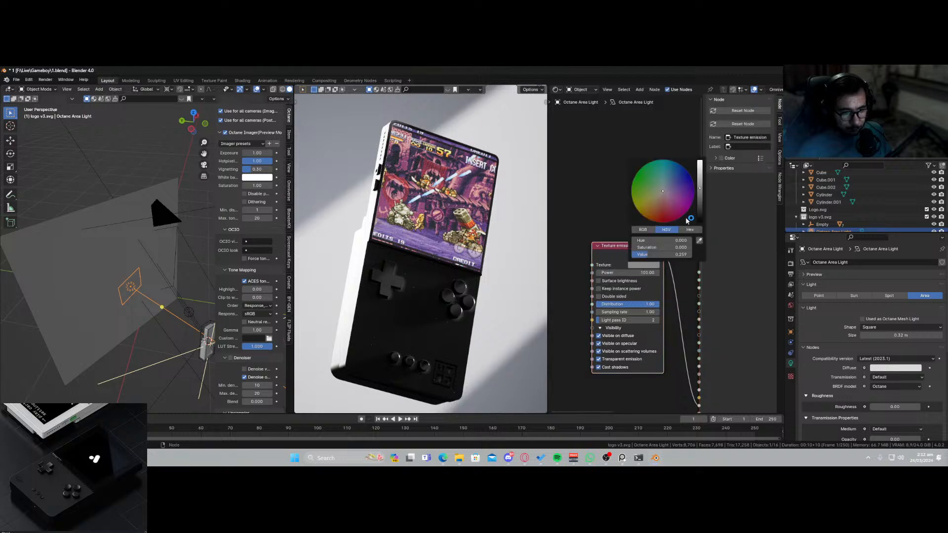
pyautogui.click(700, 210)
pyautogui.moveTo(700, 210); pyautogui.dragTo(700, 212)
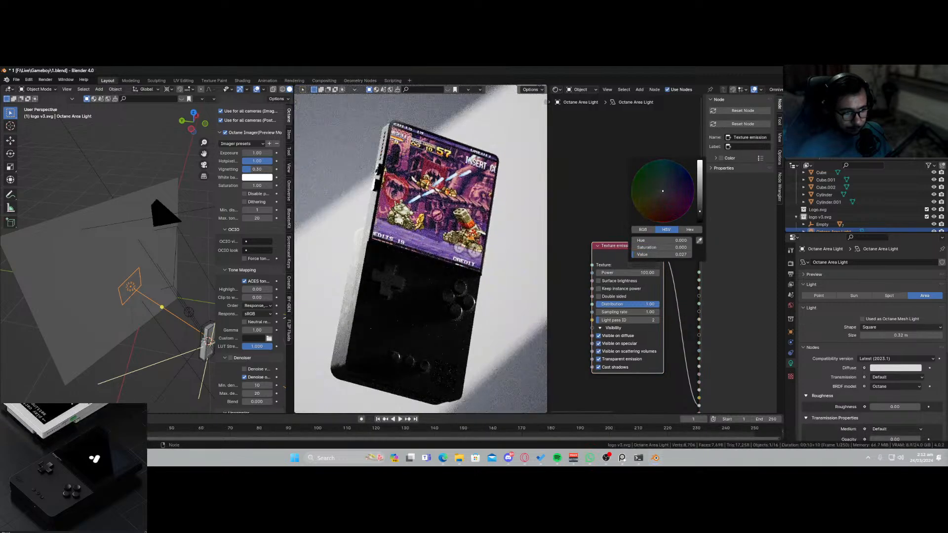
pyautogui.hotkey('ctrl', 's')
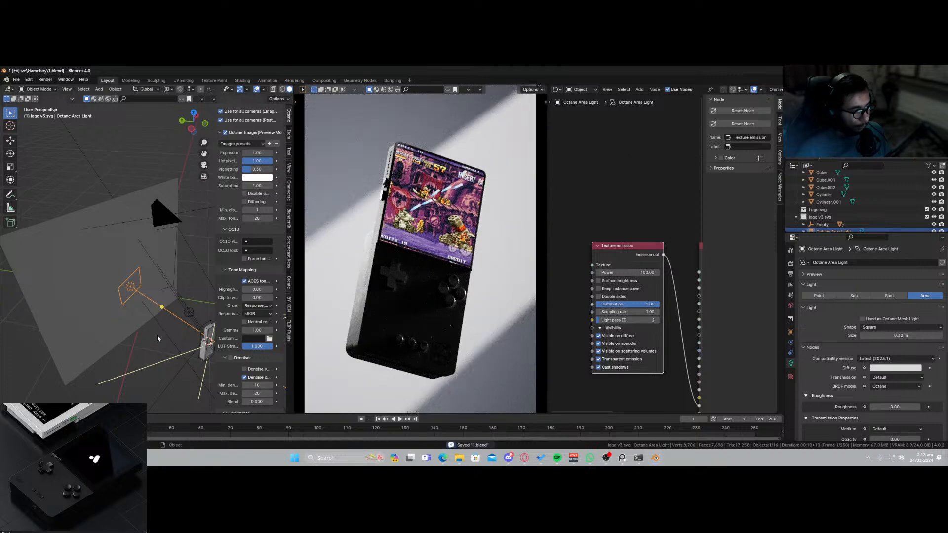
# Rotate Octane Area Light.002 about -0.8 degrees around global Z and save the file.
pyautogui.moveTo(157, 334); pyautogui.dragTo(172, 243, button='middle')
pyautogui.click(173, 242)
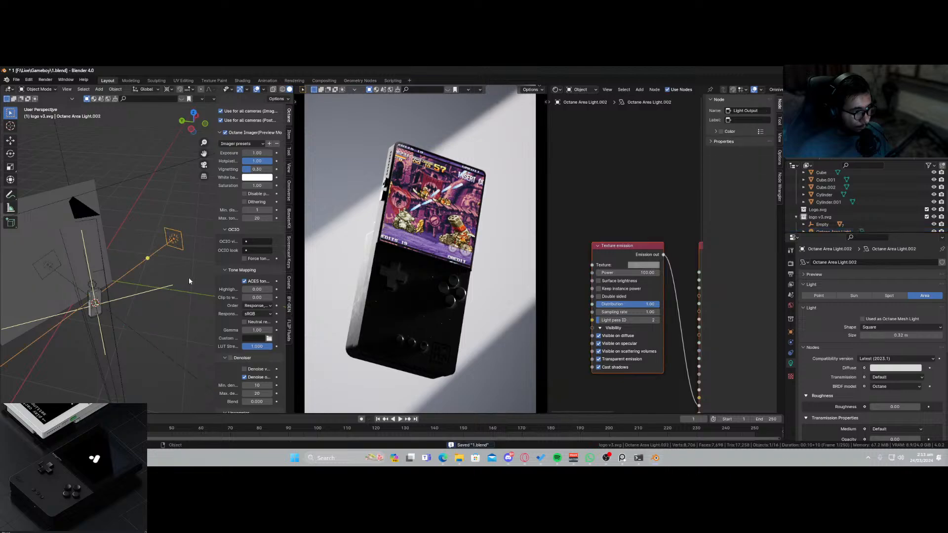
pyautogui.press('r')
pyautogui.press('z')
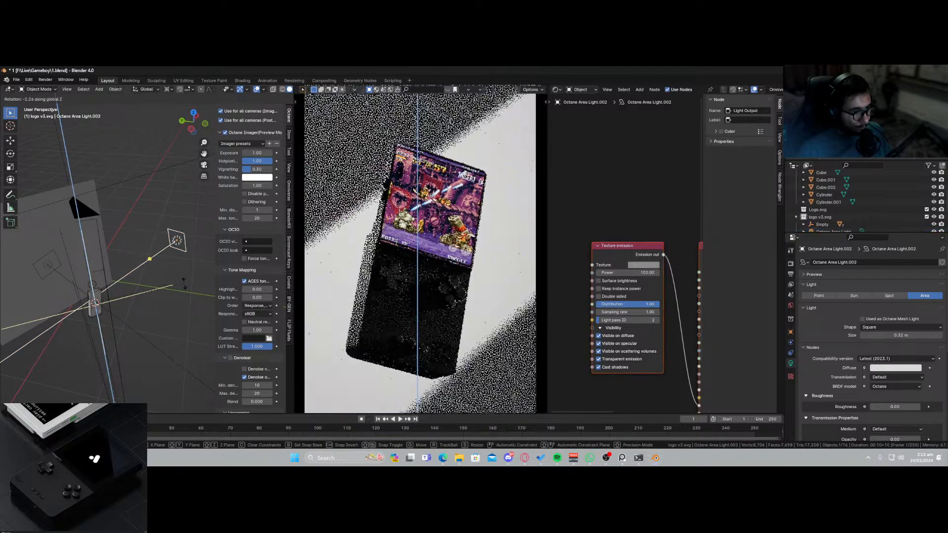
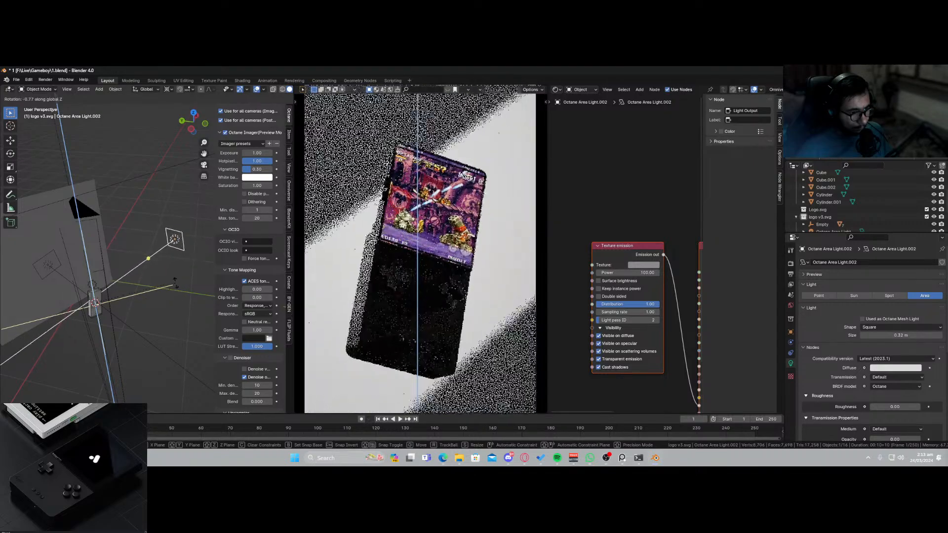
pyautogui.click(175, 286)
pyautogui.hotkey('ctrl', 's')
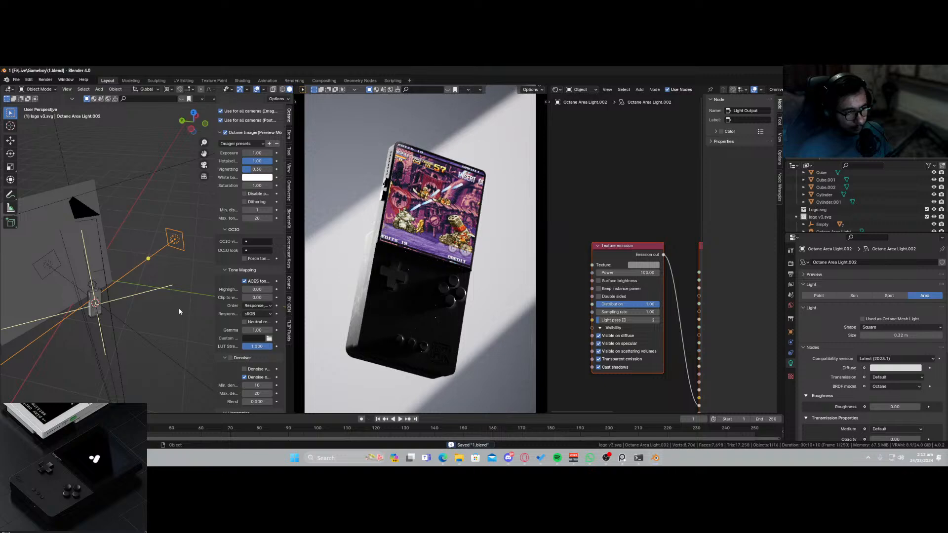
# Rotate the console's Empty slightly around global Z and save the file.
pyautogui.scroll(-2, 341, 356)
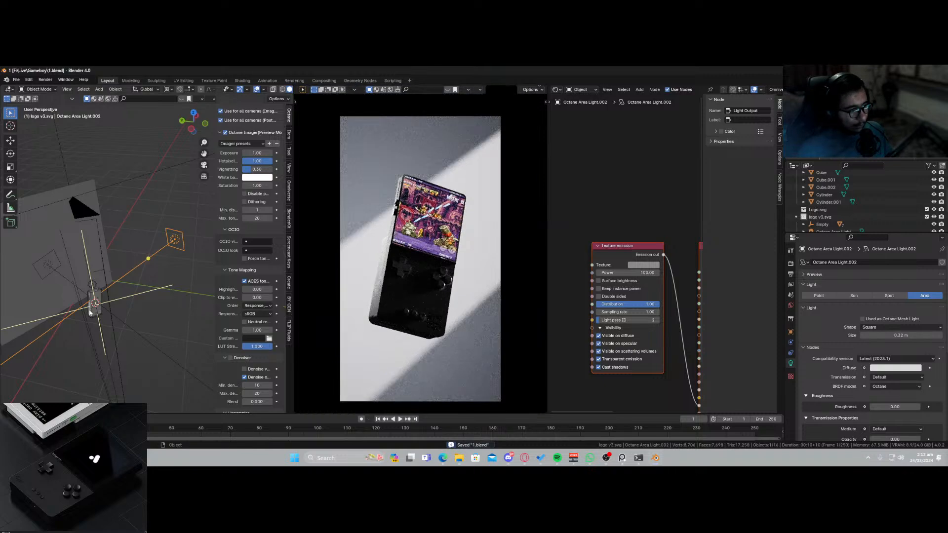
pyautogui.click(93, 315)
pyautogui.press('r')
pyautogui.press('z')
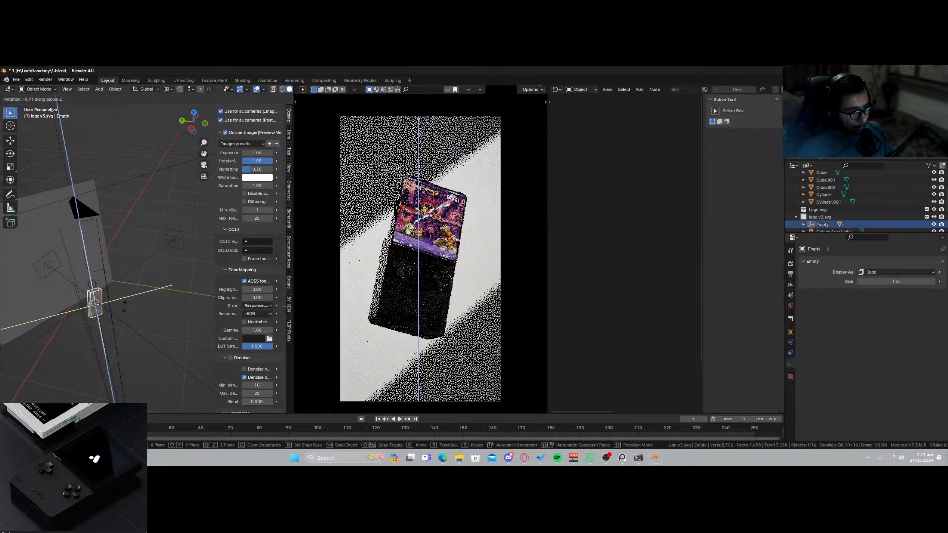
pyautogui.click(124, 307)
pyautogui.hotkey('ctrl', 's')
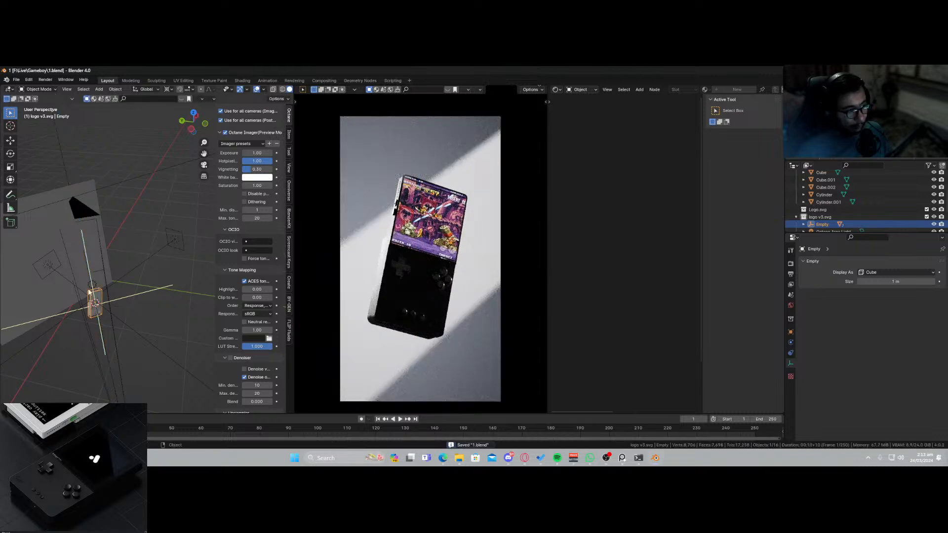
# Switch to the camera view and fly the camera slightly down so the console sits higher in the frame.
pyautogui.press('KP_0')
pyautogui.hotkey('shift', '`')
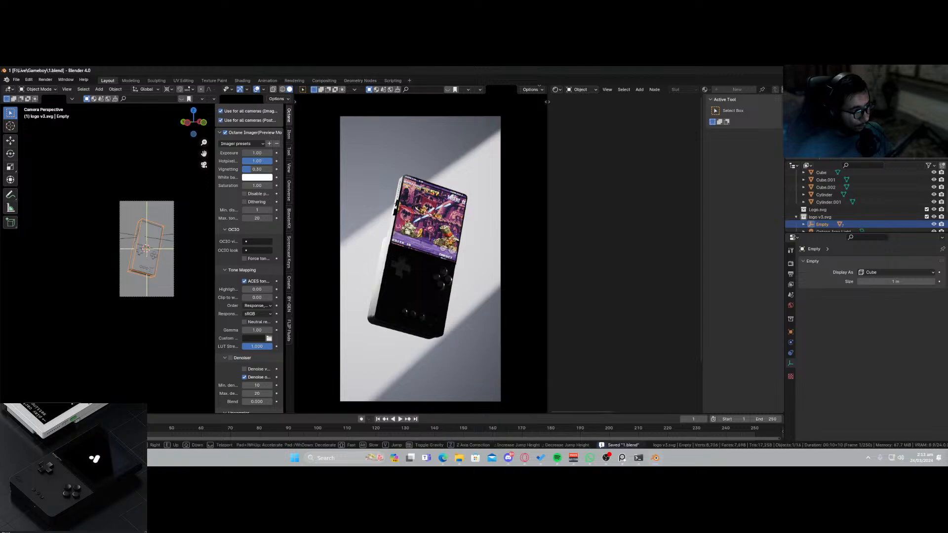
pyautogui.click(151, 261)
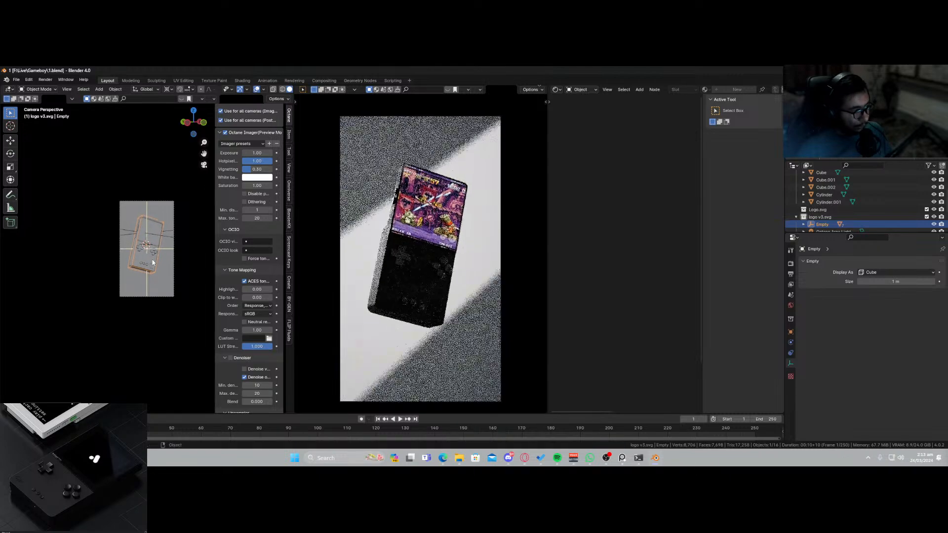
# Switch the preview to solid shading and enable the Beauty denoiser pass for the view layer.
pyautogui.press('z')
pyautogui.click(515, 289)
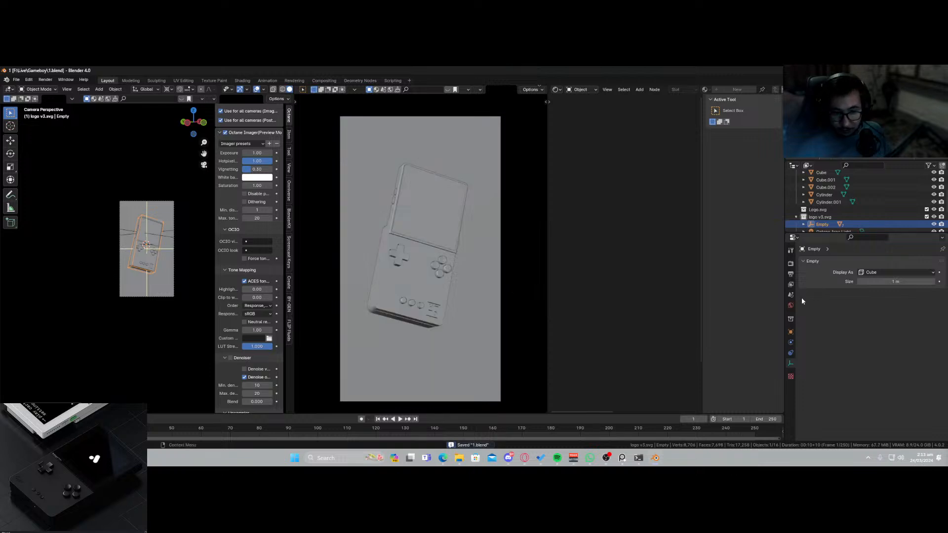
pyautogui.click(791, 284)
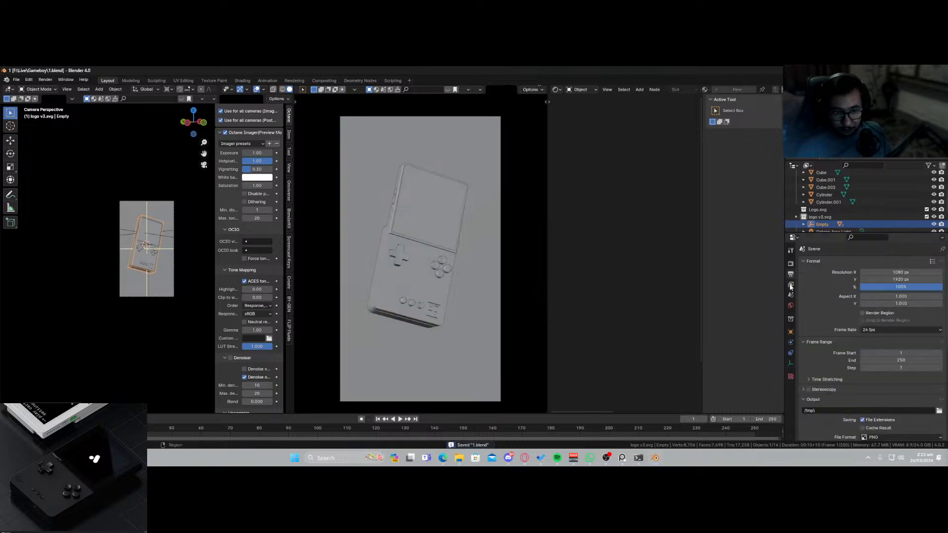
pyautogui.scroll(-1, 839, 321)
pyautogui.click(810, 352)
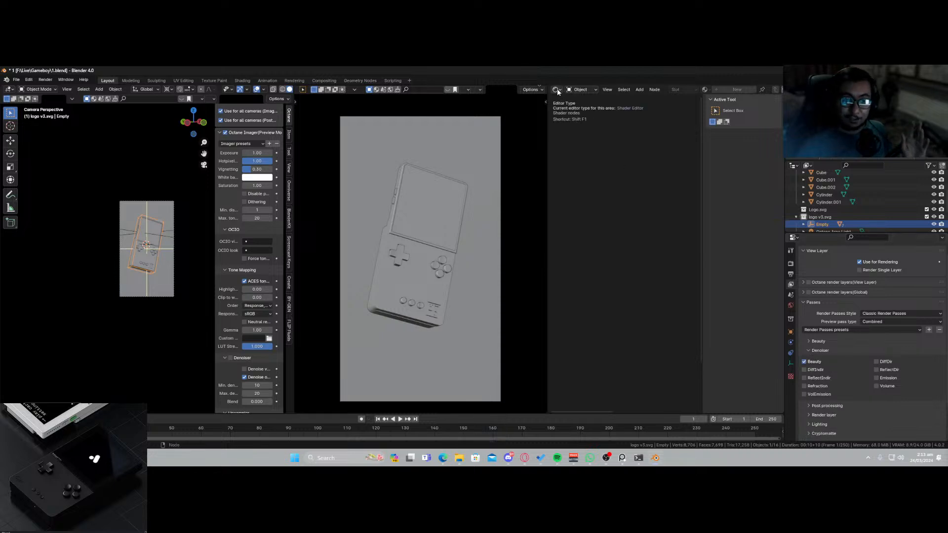
# Change the node editor to the Compositor and enable Use Nodes.
pyautogui.click(557, 90)
pyautogui.click(574, 135)
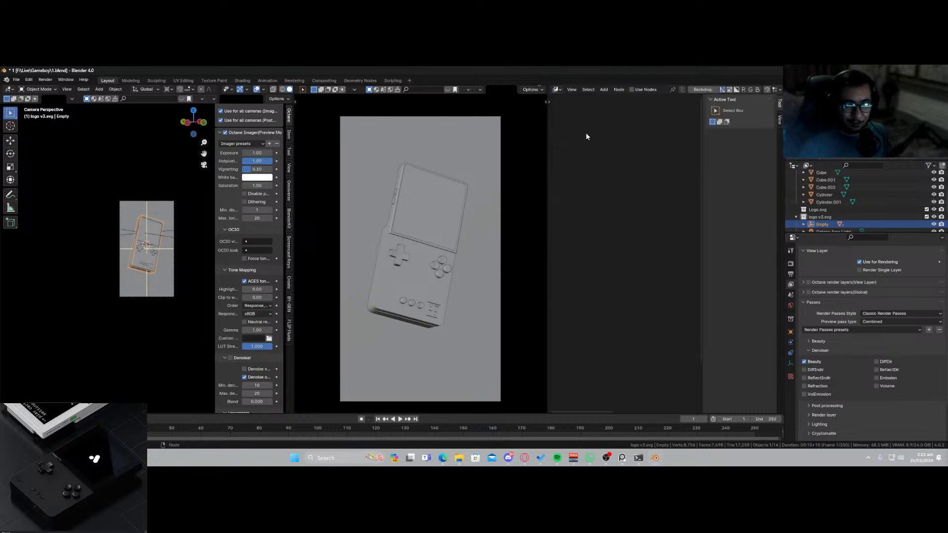
pyautogui.click(637, 91)
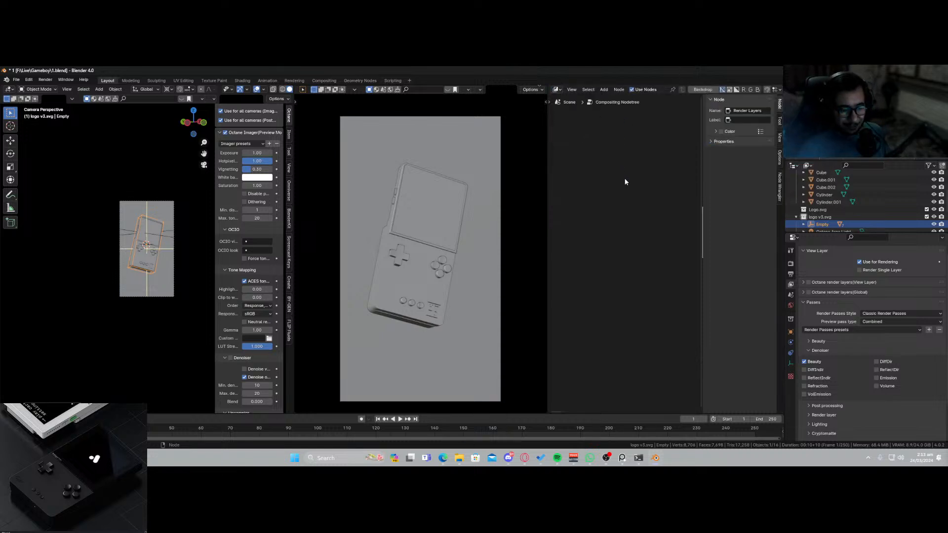
pyautogui.scroll(1, 648, 249)
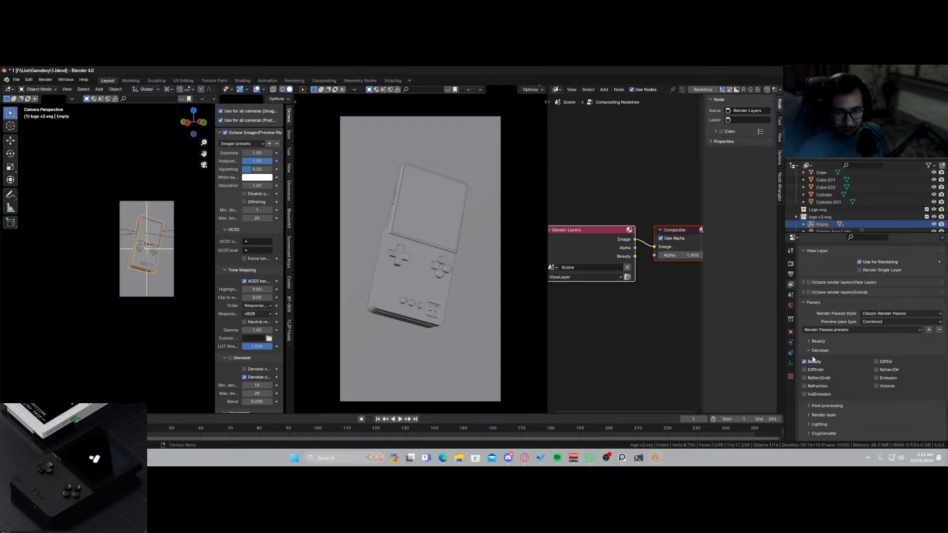
# Return the preview to rendered shading, then select the camera and set its depth-of-field Aperture to 1.49.
pyautogui.press('z')
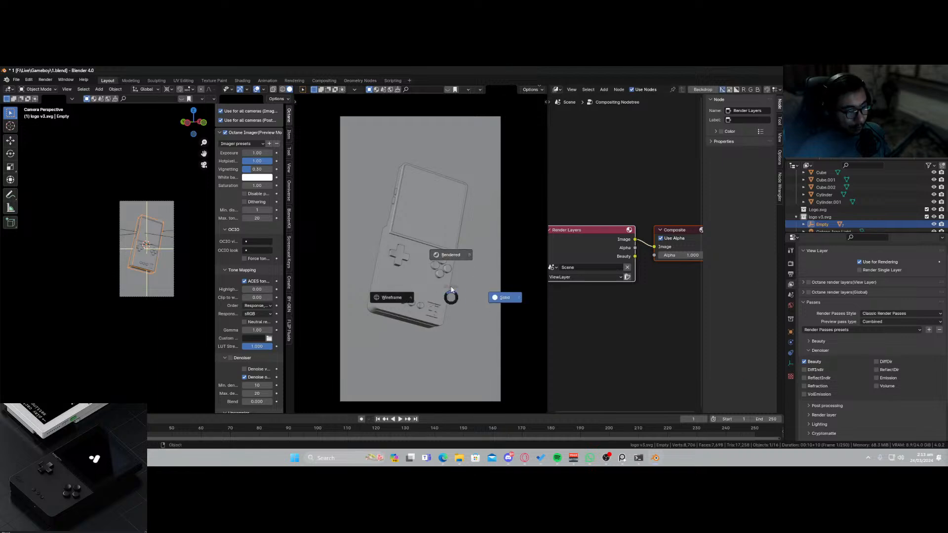
pyautogui.click(458, 284)
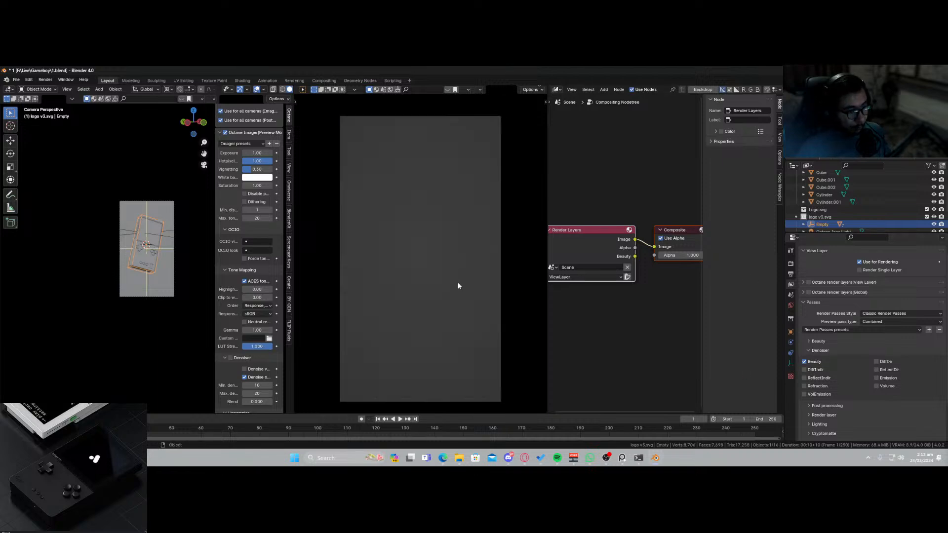
pyautogui.click(154, 297)
pyautogui.scroll(-3, 804, 366)
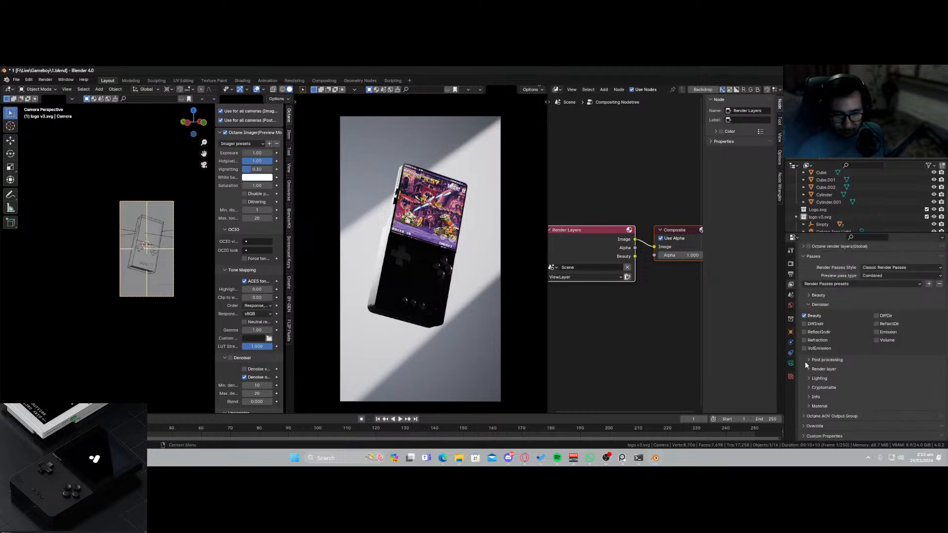
pyautogui.click(791, 363)
pyautogui.scroll(-5, 822, 368)
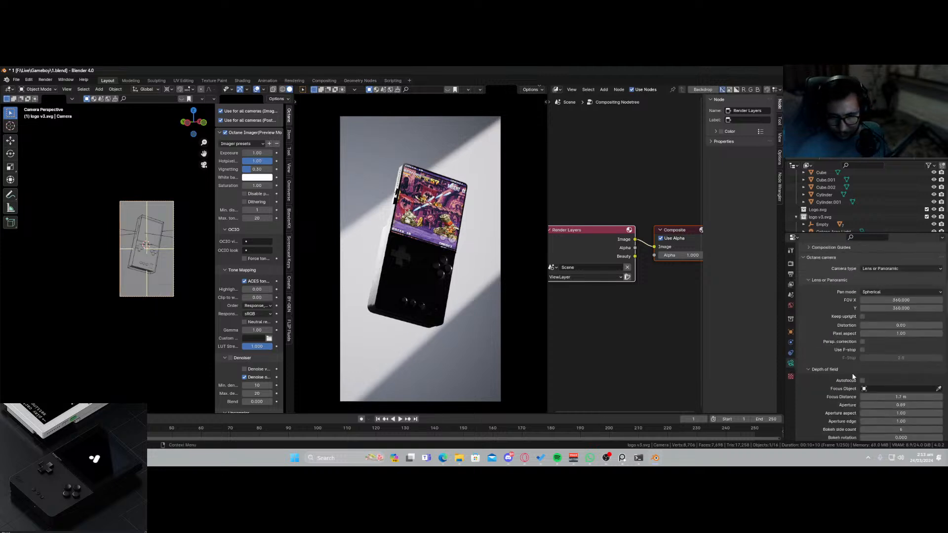
pyautogui.scroll(-3, 898, 401)
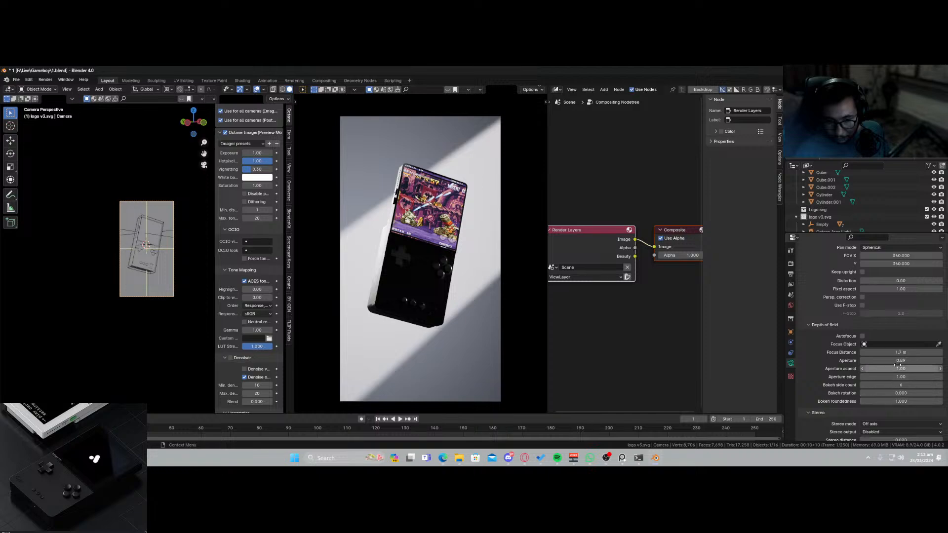
pyautogui.moveTo(898, 360); pyautogui.dragTo(929, 360)
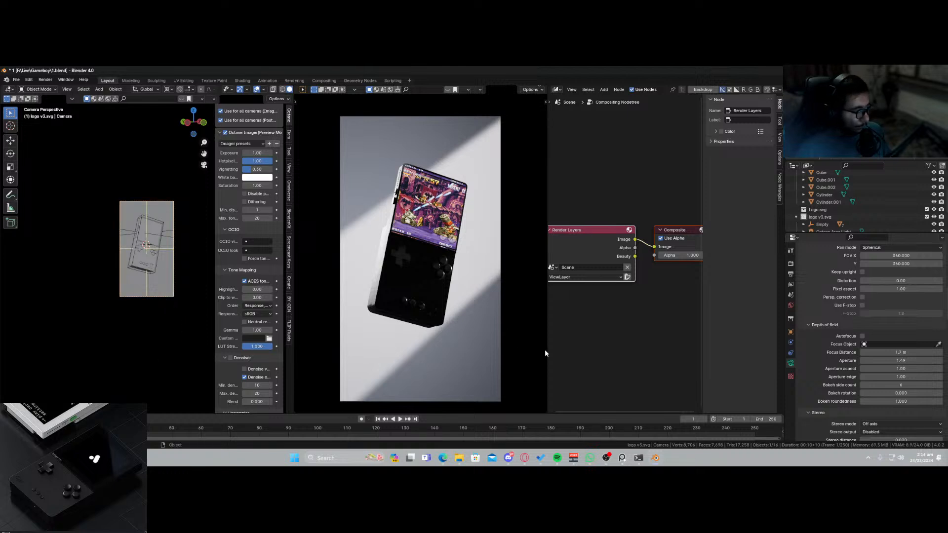
# Save the file, select the large area light outside the camera view and show its black body emission in the object shader nodes.
pyautogui.hotkey('ctrl', 's')
pyautogui.press('KP_0')
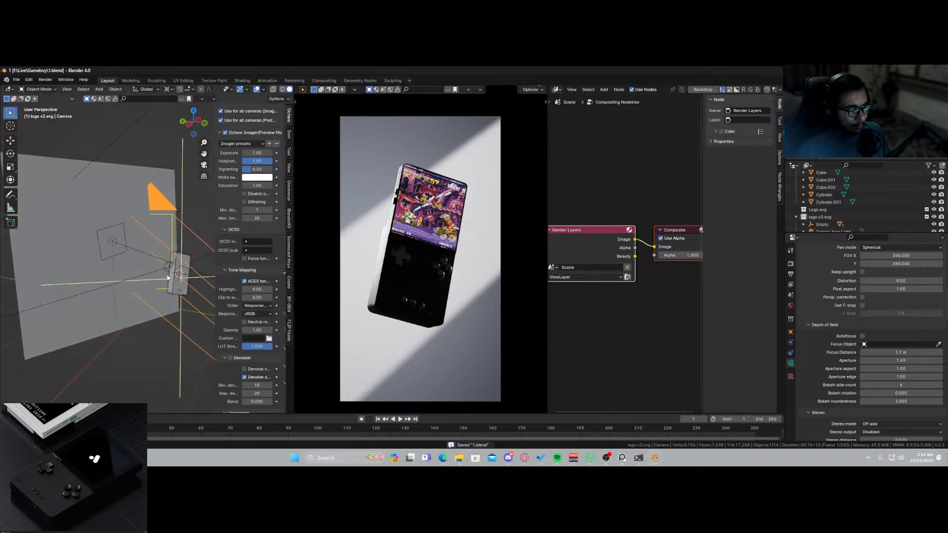
pyautogui.moveTo(165, 280); pyautogui.dragTo(200, 201, button='middle')
pyautogui.click(200, 199)
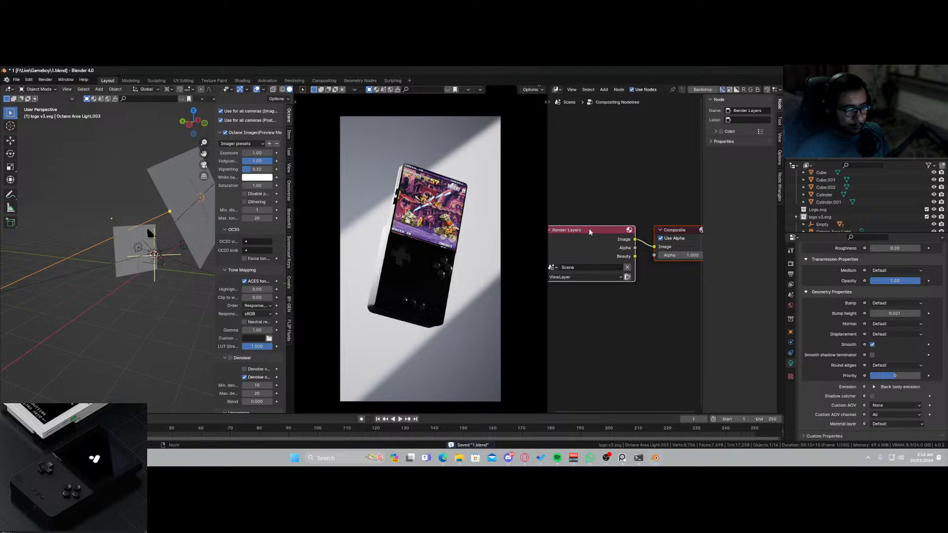
pyautogui.click(558, 90)
pyautogui.click(578, 178)
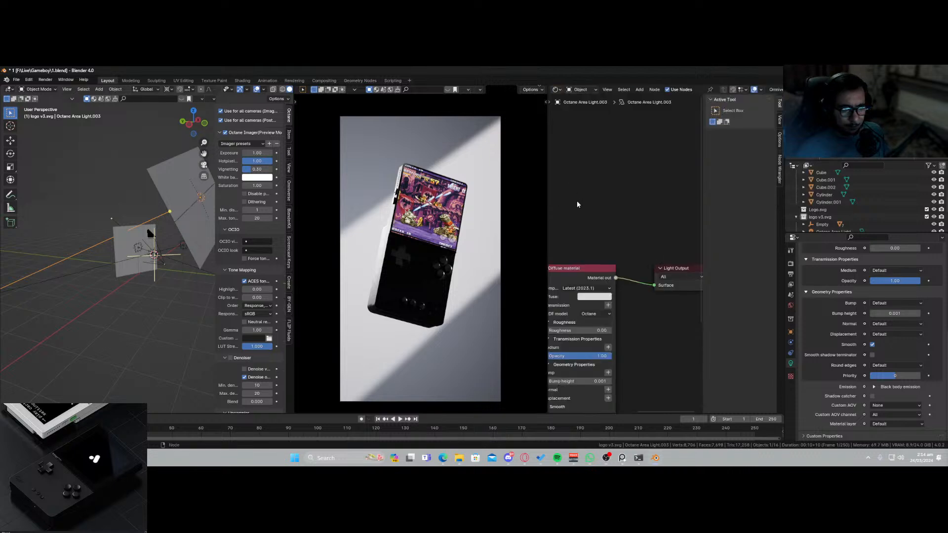
pyautogui.moveTo(600, 285); pyautogui.dragTo(692, 137, button='middle')
pyautogui.moveTo(568, 163); pyautogui.dragTo(690, 193, button='middle')
pyautogui.scroll(4, 637, 242)
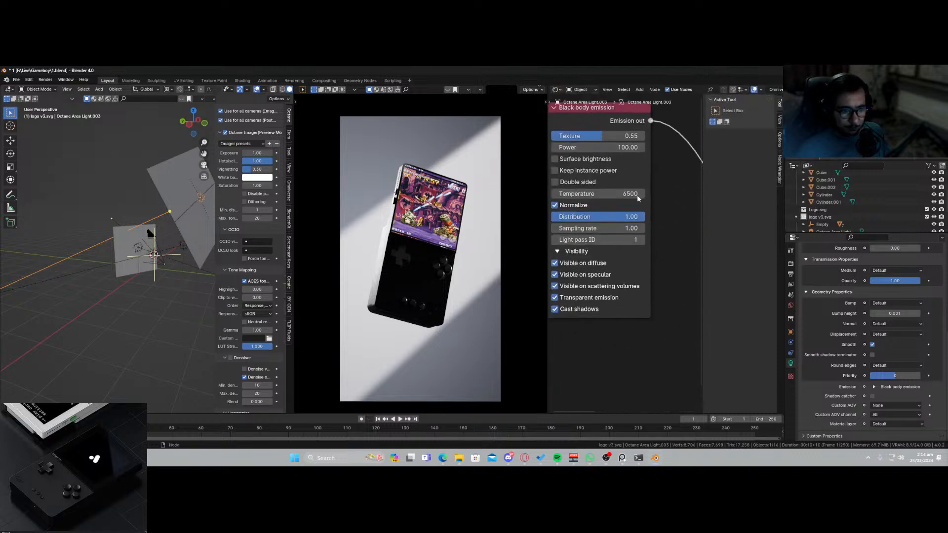
# Try a black body emission Temperature of 4500 on the selected area light.
pyautogui.doubleClick(609, 194)
pyautogui.write('4500')
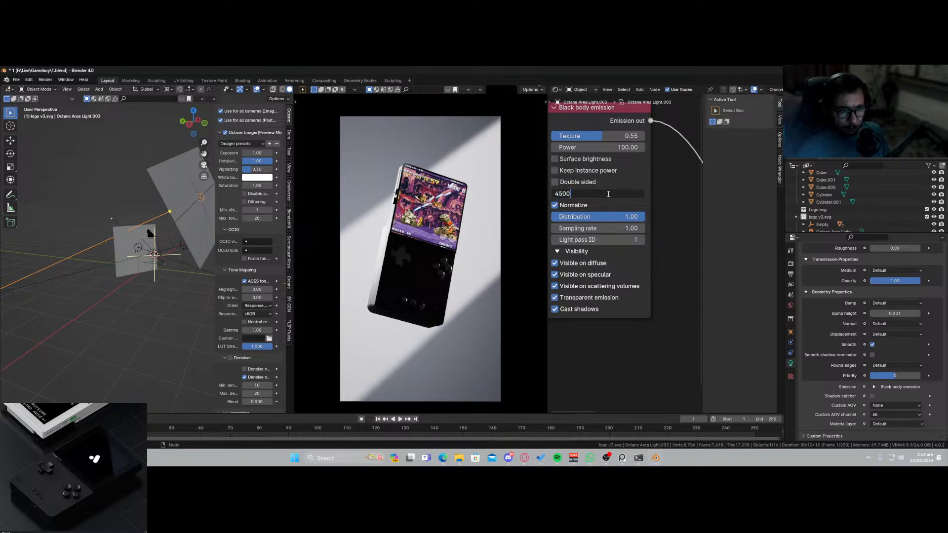
pyautogui.press('Return')
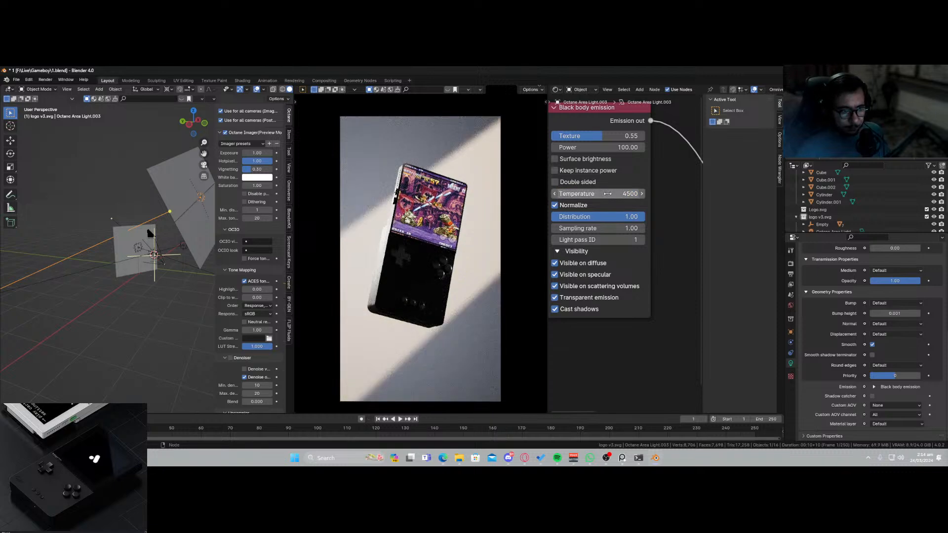
# Set the area light's black body emission Temperature to 5500 and save the file.
pyautogui.doubleClick(608, 193)
pyautogui.write('5500')
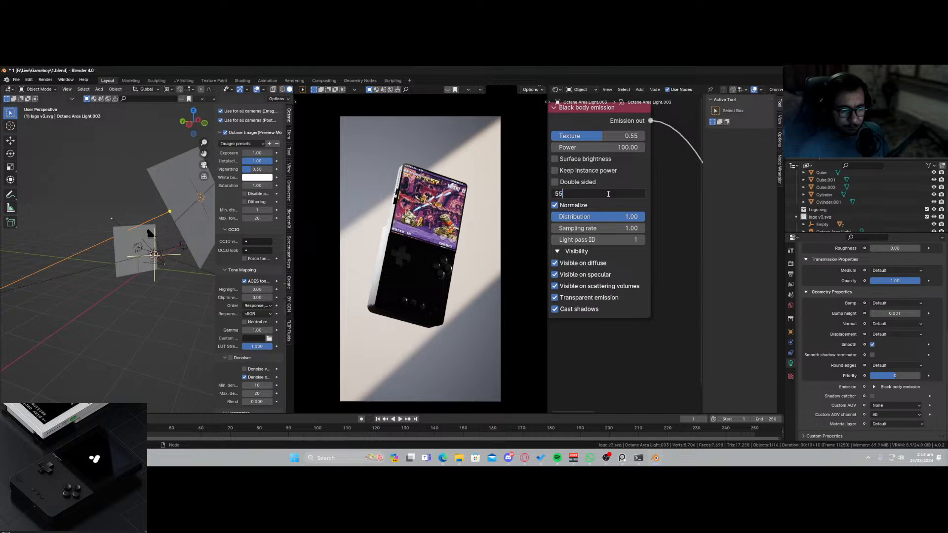
pyautogui.press('Return')
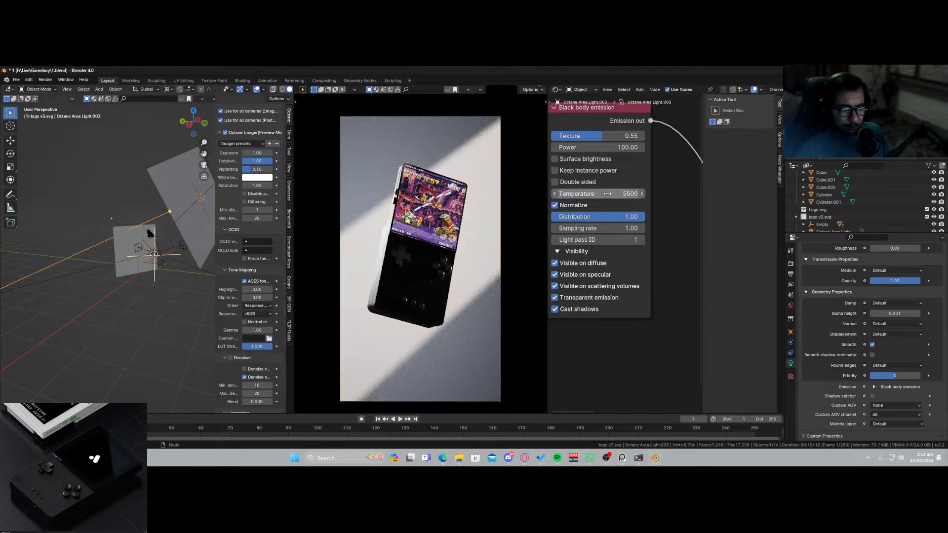
pyautogui.hotkey('ctrl', 's')
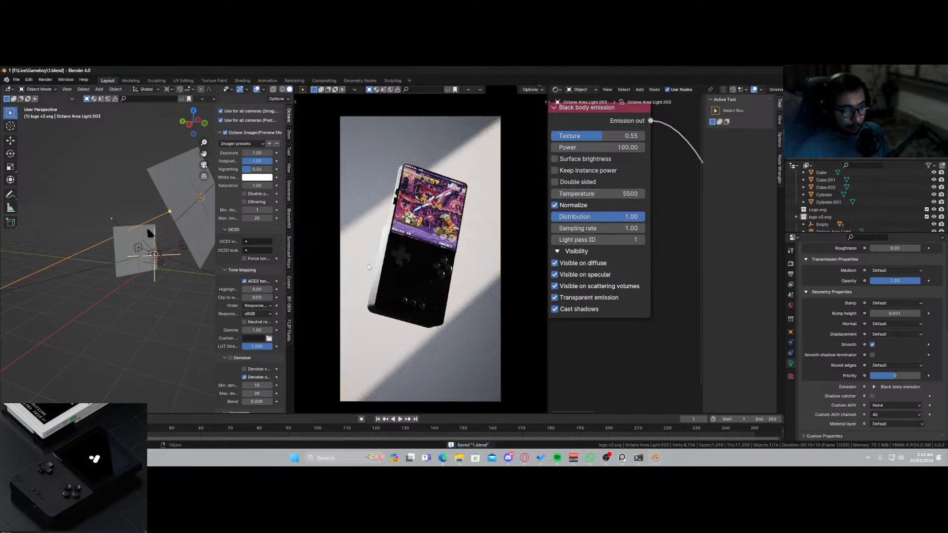
# Enable the Octane Imager's Denoiser, set the post-processing Bloom power to 14.220 and save the file.
pyautogui.scroll(-3, 235, 310)
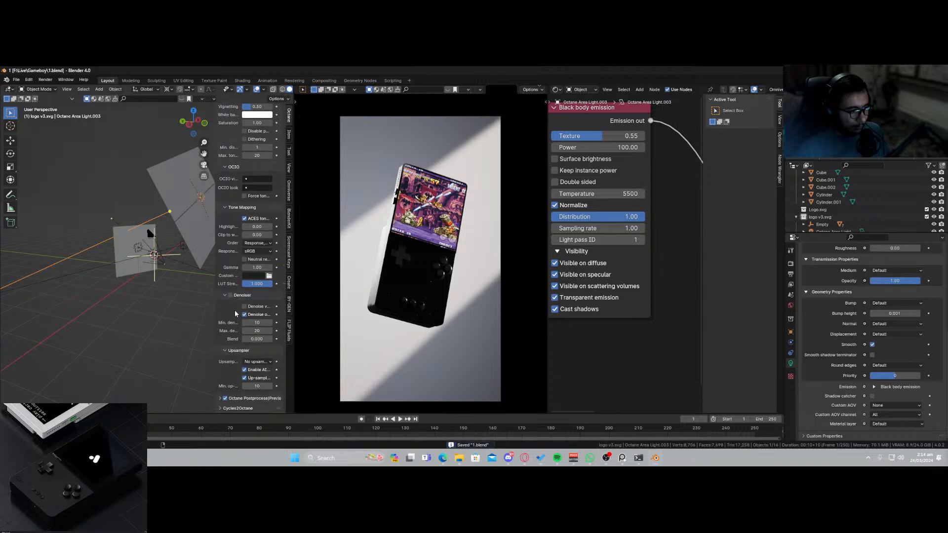
pyautogui.click(220, 398)
pyautogui.scroll(-4, 234, 300)
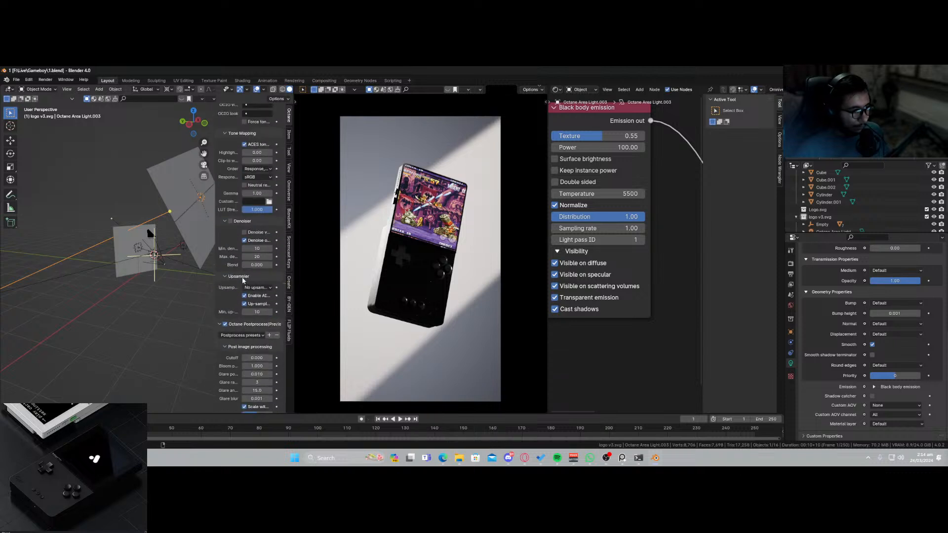
pyautogui.click(230, 221)
pyautogui.scroll(-2, 237, 324)
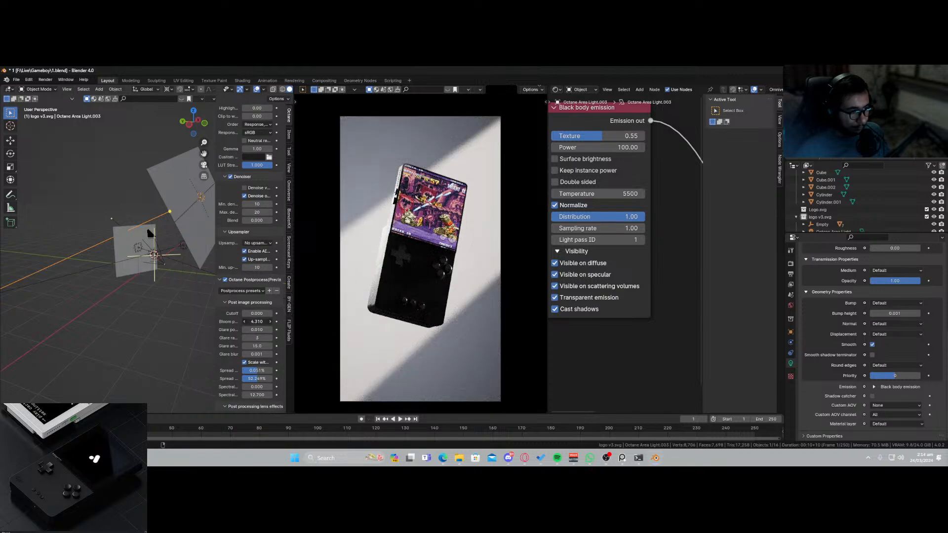
pyautogui.moveTo(257, 322); pyautogui.dragTo(273, 322)
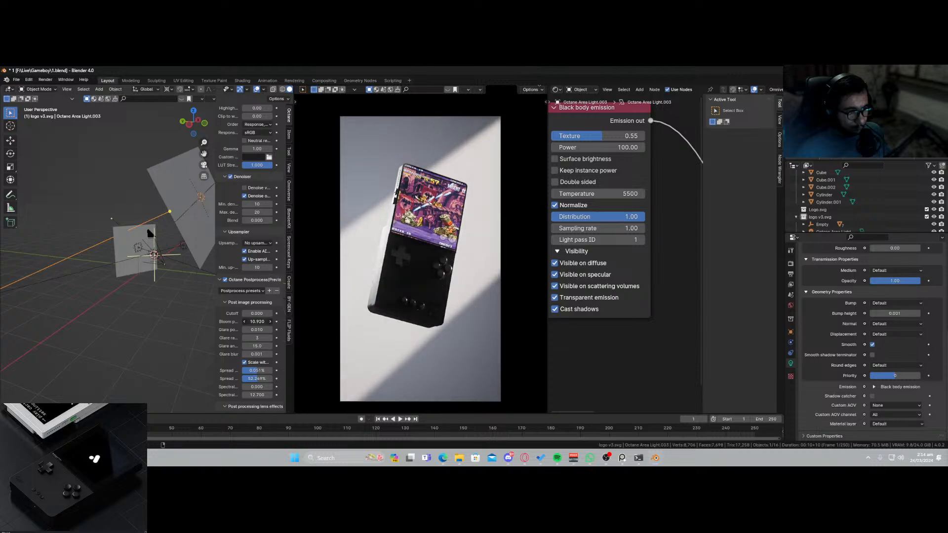
pyautogui.hotkey('ctrl', 's')
pyautogui.scroll(5, 421, 324)
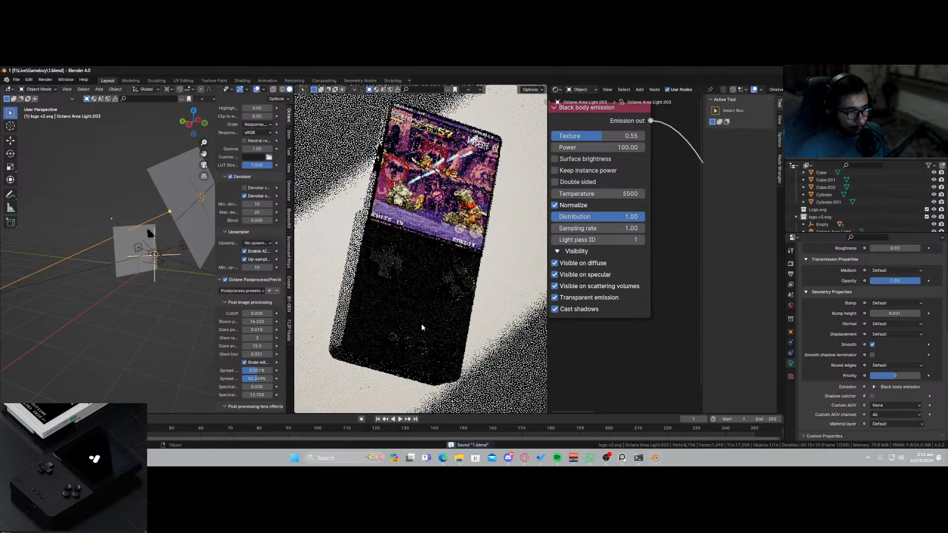
pyautogui.scroll(-5, 422, 335)
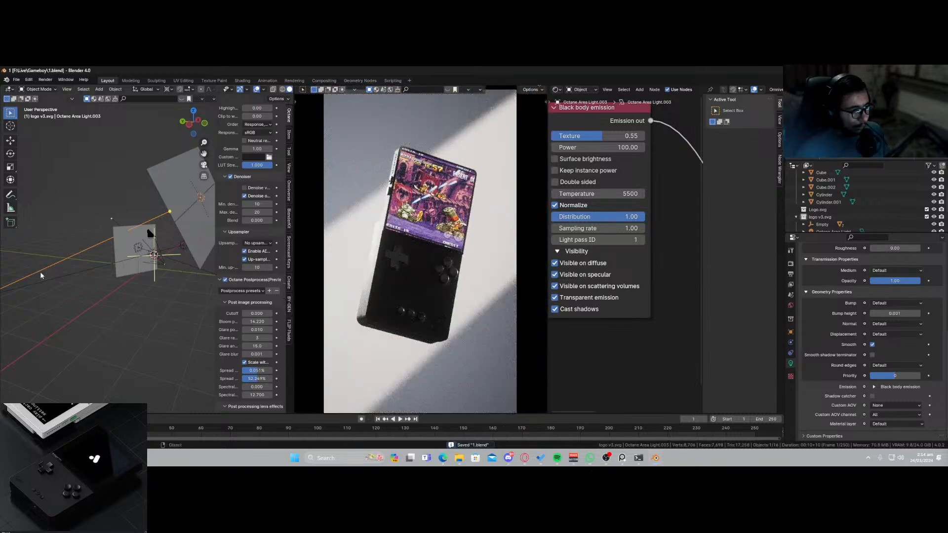
# Duplicate the sphere light beside the console and place the copy on the console's opposite side.
pyautogui.hotkey('shift', '`')
pyautogui.press('w')
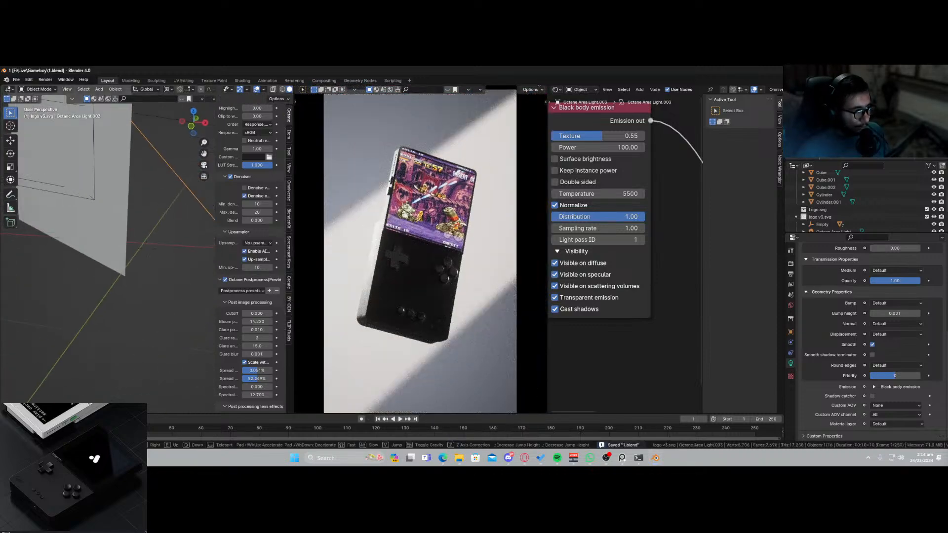
pyautogui.press('s')
pyautogui.click(149, 296)
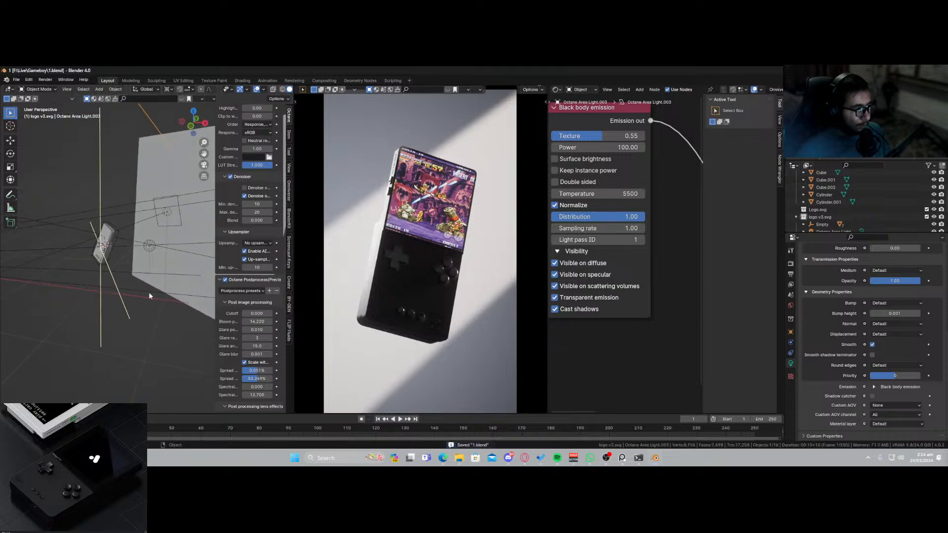
pyautogui.click(149, 246)
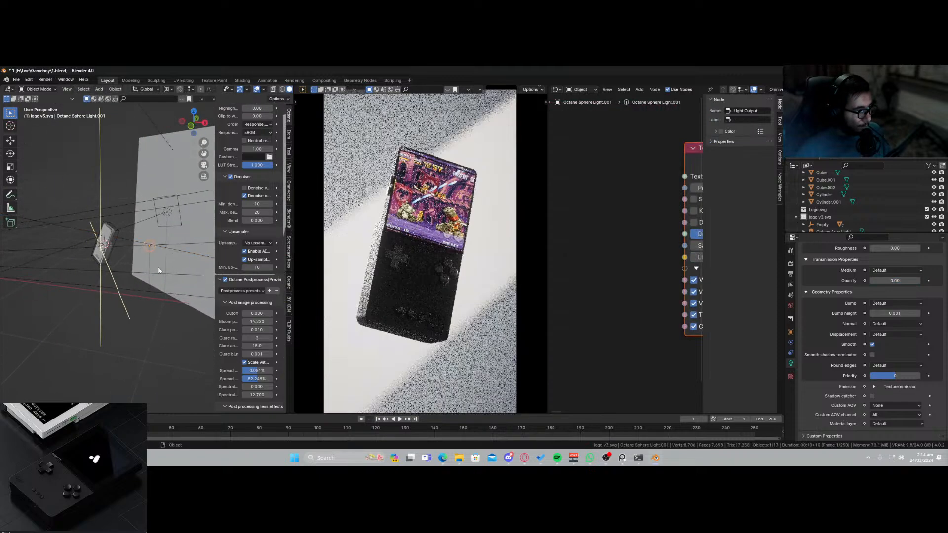
pyautogui.hotkey('shift', 'd')
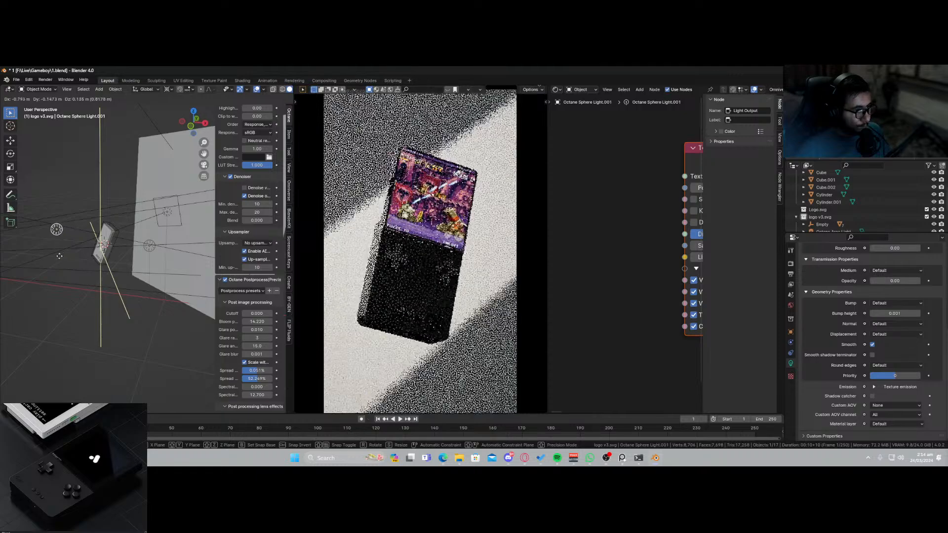
pyautogui.click(55, 256)
# In the top view, reposition the duplicated sphere light closer to the front of the console.
pyautogui.press('KP_7')
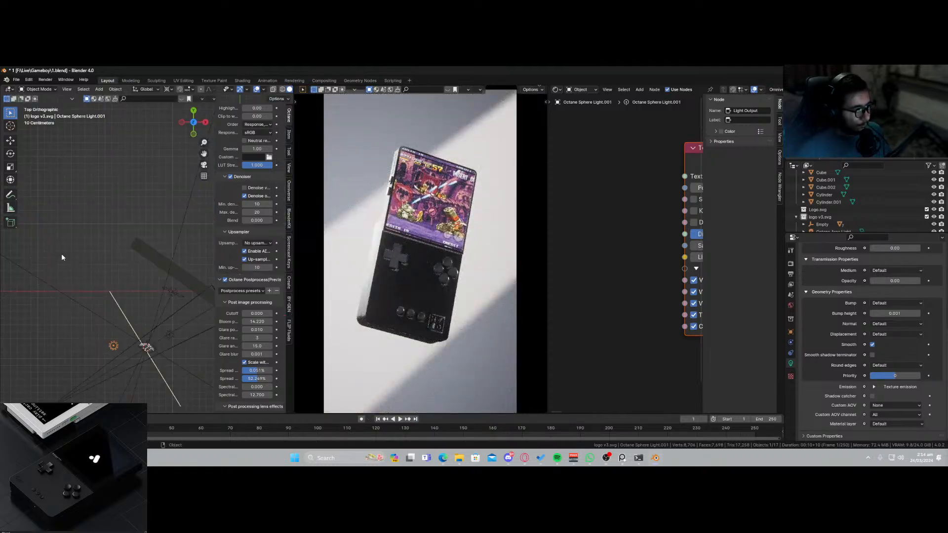
pyautogui.press('g')
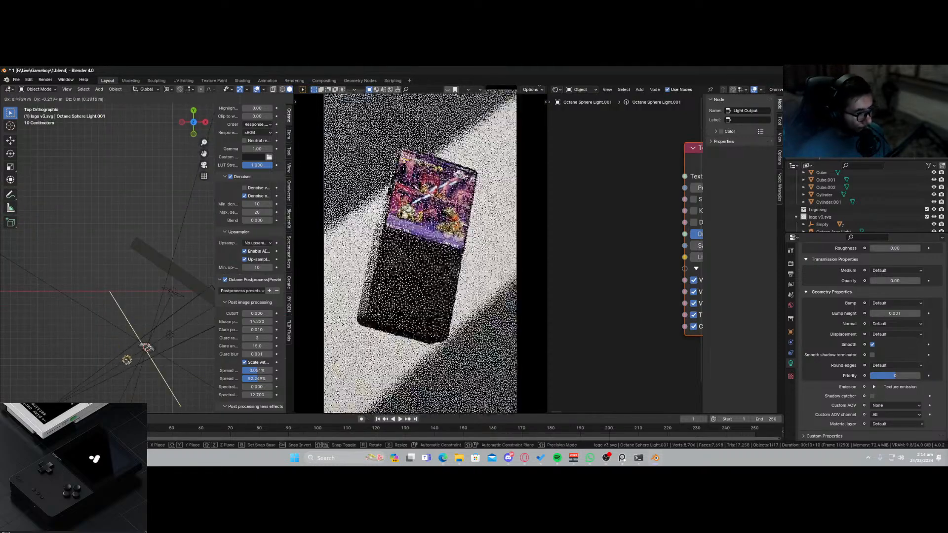
pyautogui.click(121, 361)
# Set the duplicated light's texture emission Power to 10 and move it about 0.23 m closer to the console.
pyautogui.scroll(-4, 636, 245)
pyautogui.moveTo(652, 221); pyautogui.dragTo(541, 247, button='middle')
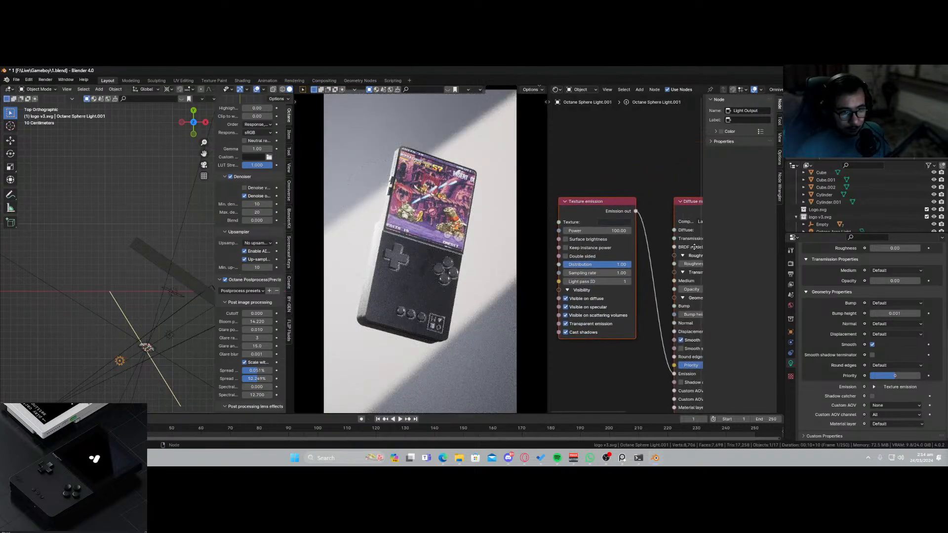
pyautogui.click(620, 230)
pyautogui.write('10')
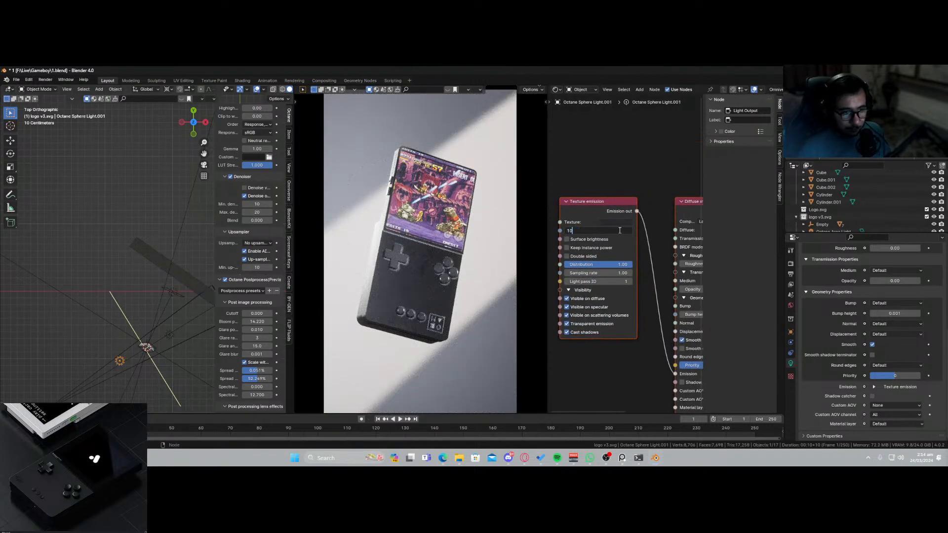
pyautogui.press('Return')
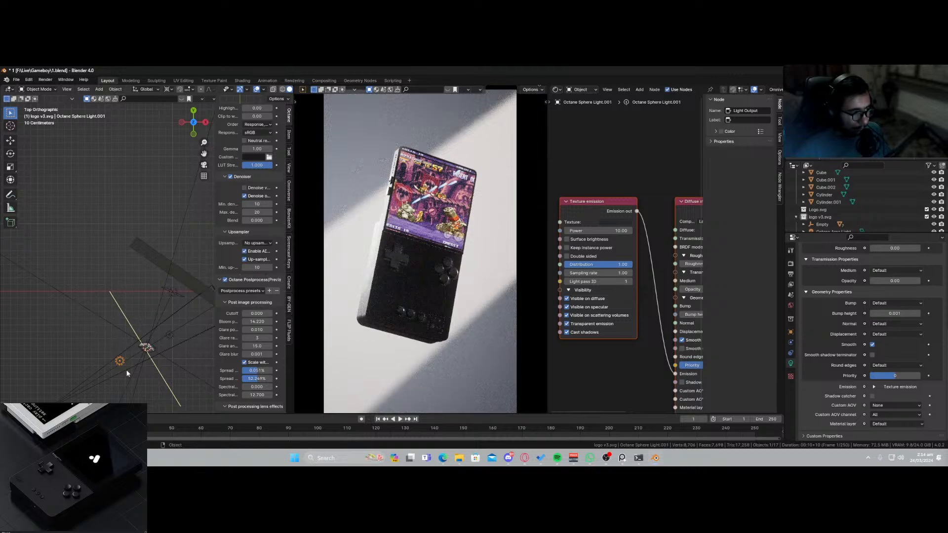
pyautogui.press('g')
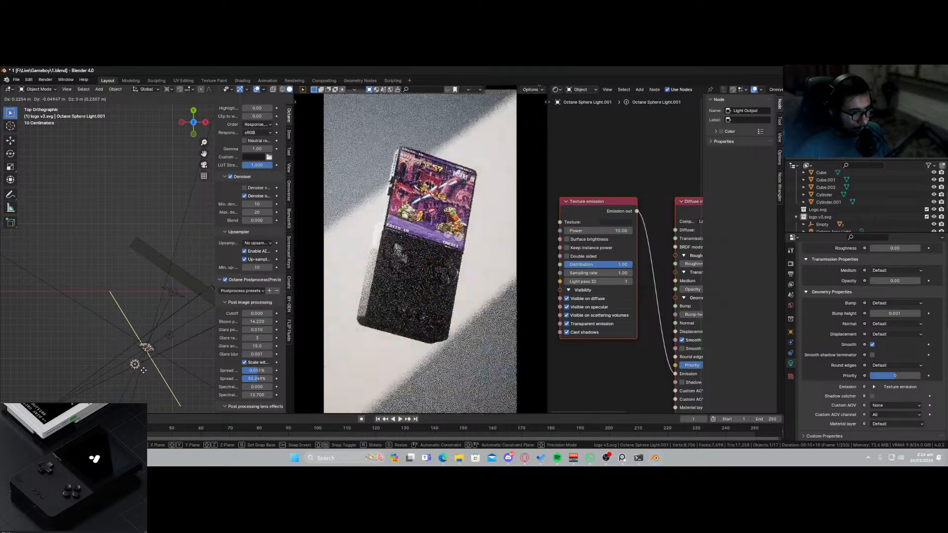
pyautogui.click(143, 370)
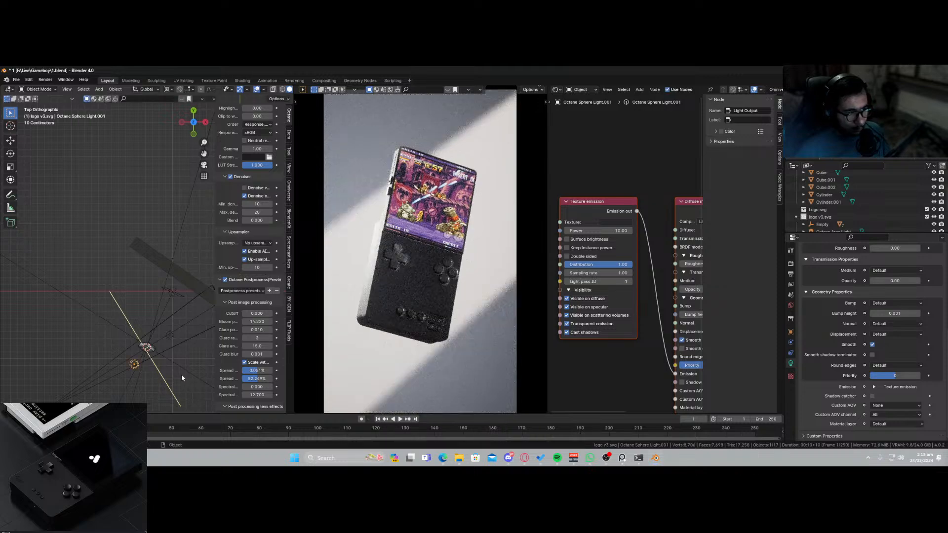
# Darken the duplicated sphere light's emission texture colour slightly by lowering its Value.
pyautogui.scroll(3, 602, 252)
pyautogui.click(600, 195)
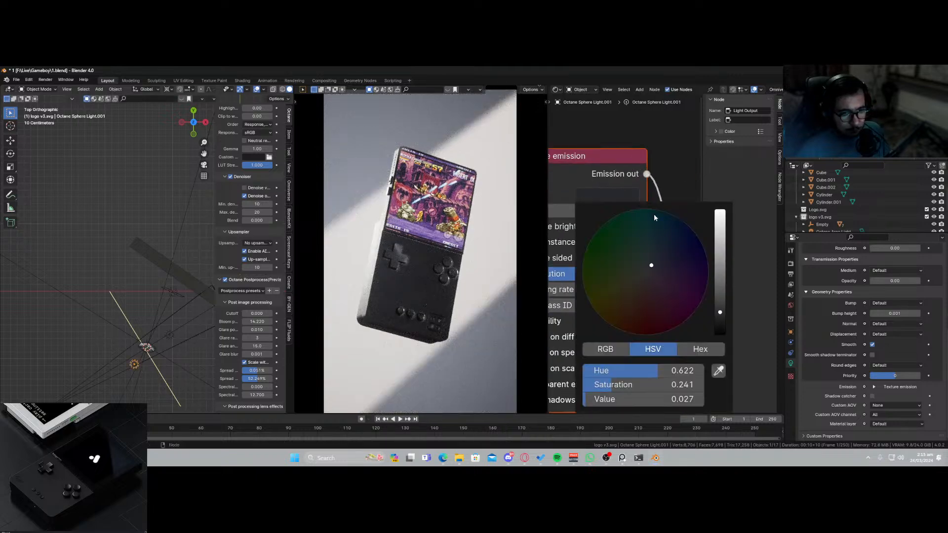
pyautogui.moveTo(720, 312); pyautogui.dragTo(720, 319)
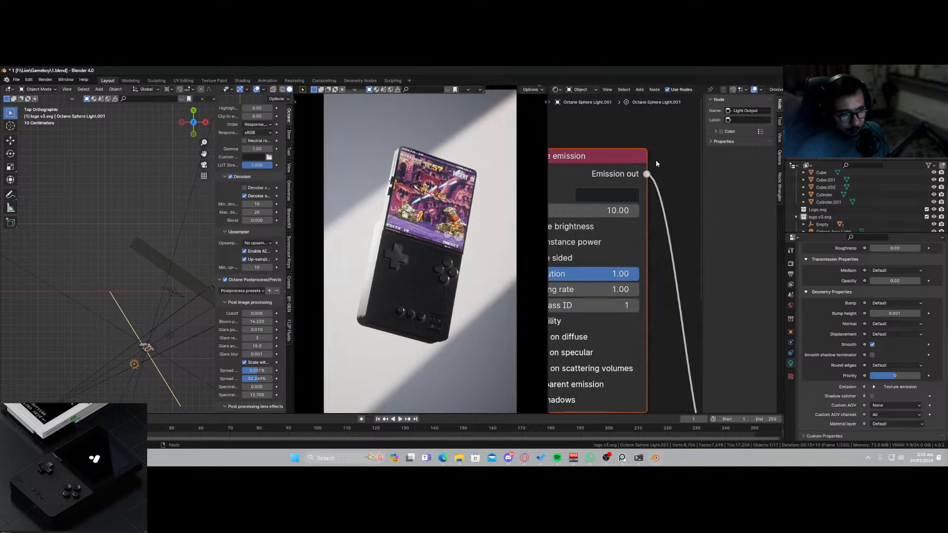
# Lower the duplicated sphere light about 0.015 m along the global Z axis.
pyautogui.moveTo(200, 319); pyautogui.dragTo(142, 246, button='middle')
pyautogui.scroll(5, 129, 225)
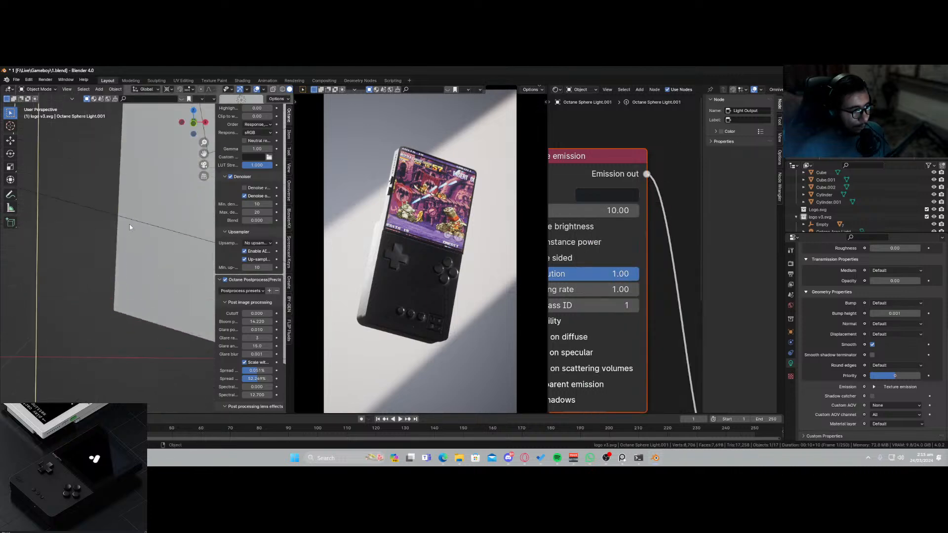
pyautogui.scroll(-4, 129, 226)
pyautogui.press('g')
pyautogui.press('z')
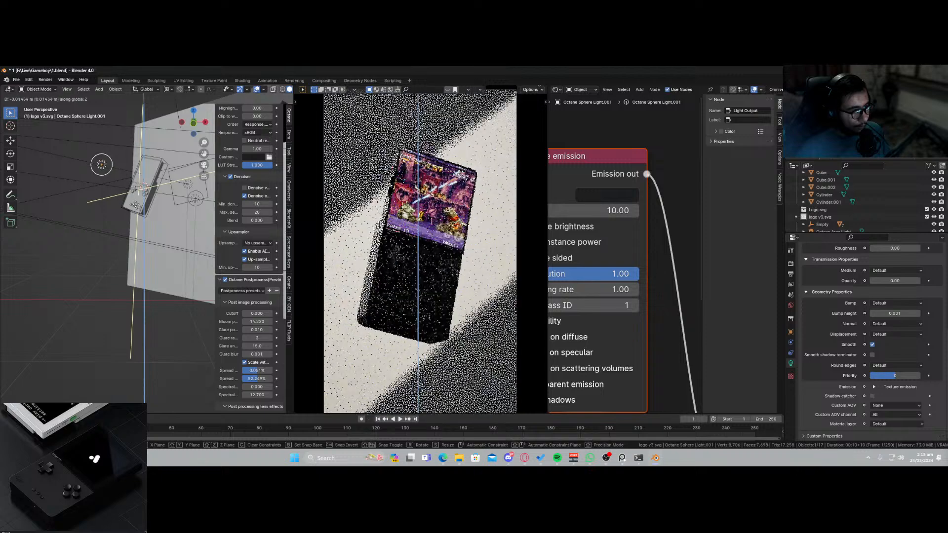
pyautogui.click(144, 232)
# Switch the camera preview to solid shading and save the file.
pyautogui.press('z')
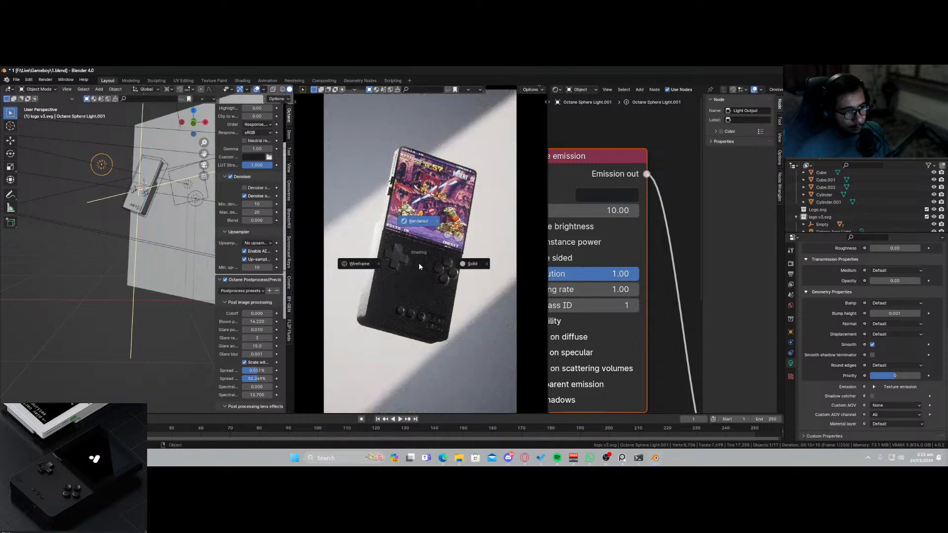
pyautogui.click(473, 265)
pyautogui.hotkey('ctrl', 's')
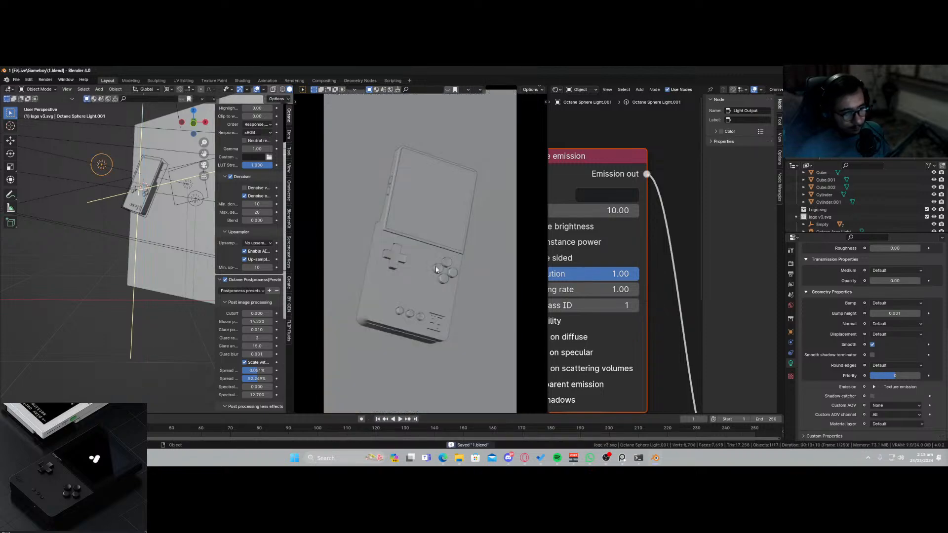
# Render the image and examine the console's screen and side edge up close in the result.
pyautogui.press('F12')
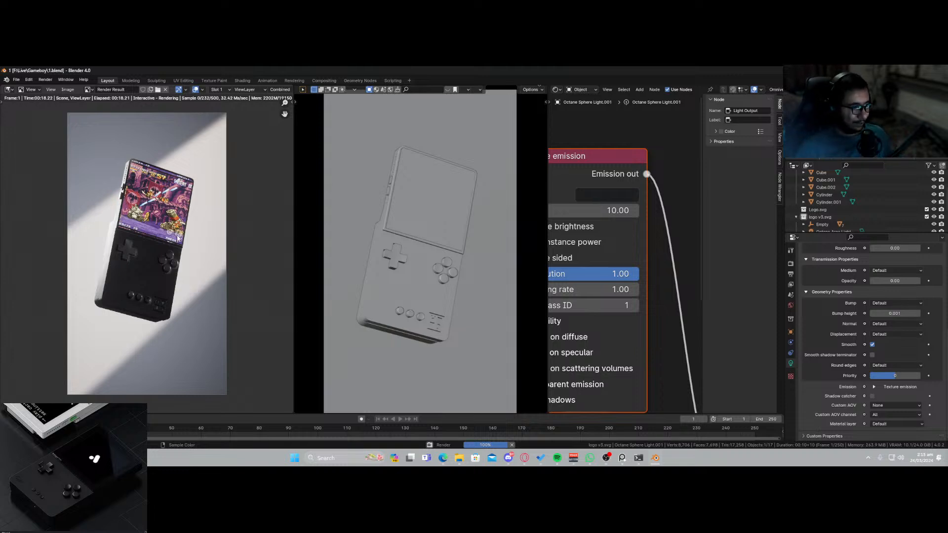
pyautogui.scroll(6, 176, 240)
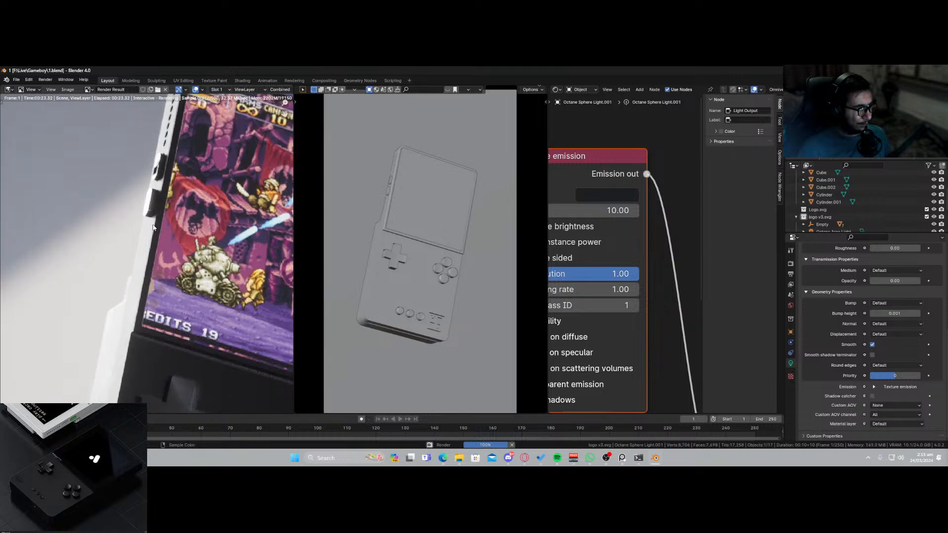
pyautogui.scroll(-6, 163, 223)
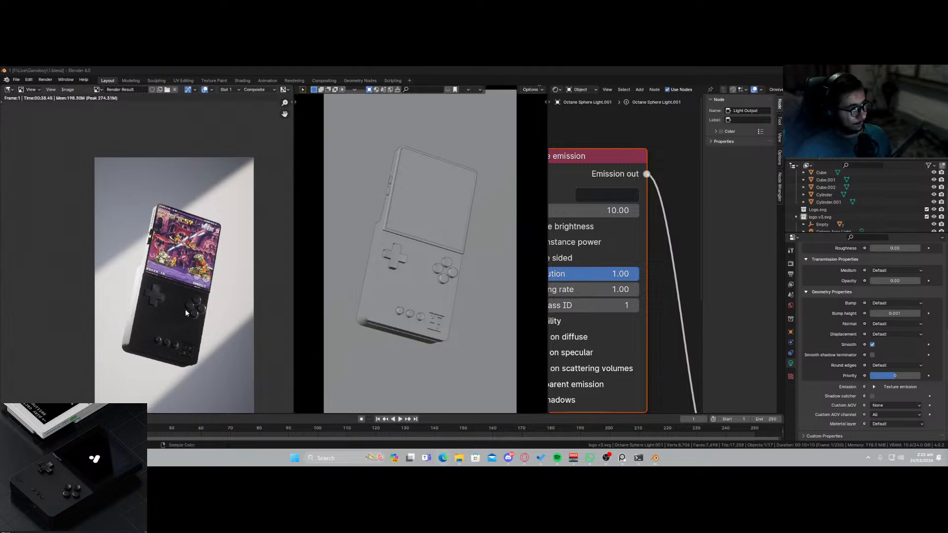
# Examine the finished render, looking closely at the buttons on the console's side edge.
pyautogui.scroll(7, 148, 254)
pyautogui.scroll(-7, 148, 254)
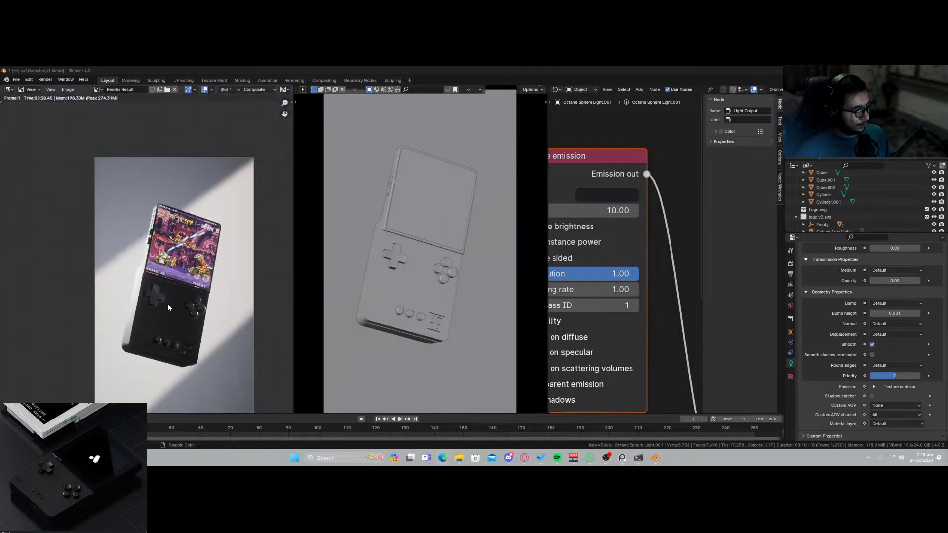
pyautogui.click(68, 89)
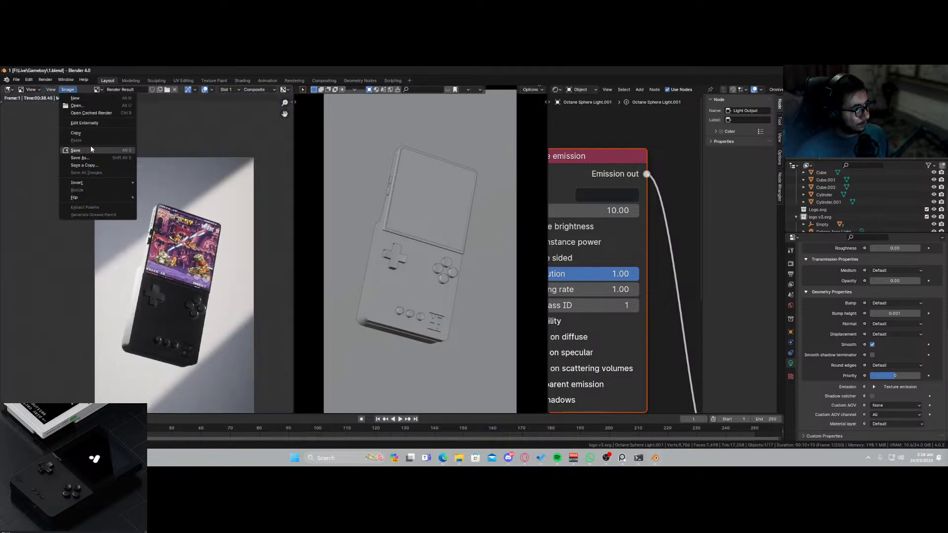
pyautogui.scroll(6, 221, 238)
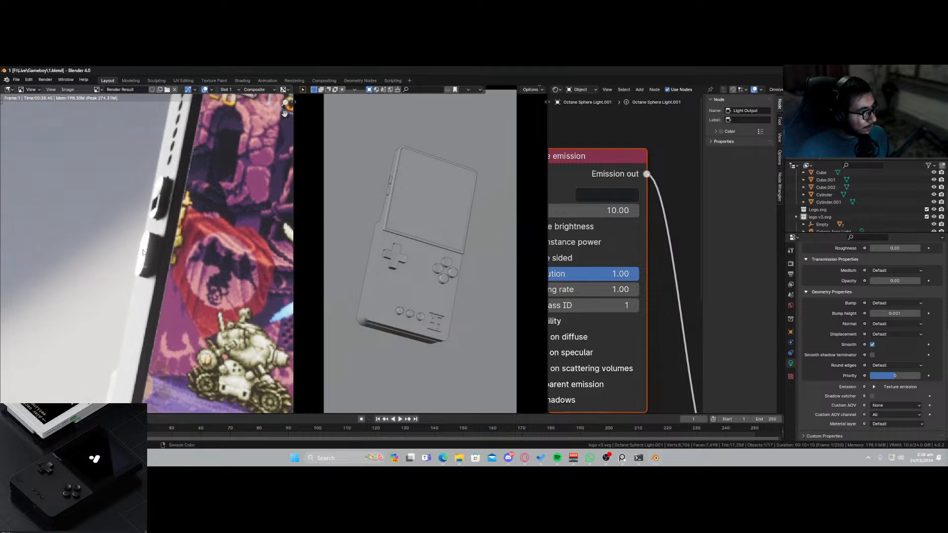
pyautogui.press('Escape')
# Switch the viewport to rendered shading and select the console's elongated side button, framing it up close.
pyautogui.moveTo(175, 219); pyautogui.dragTo(166, 227, button='middle')
pyautogui.hotkey('shift', '`')
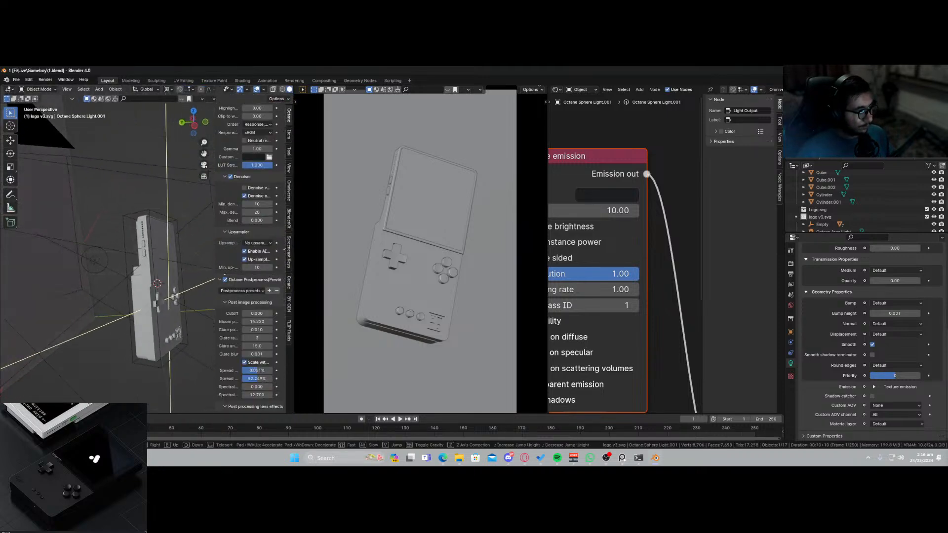
pyautogui.press('w')
pyautogui.click(167, 224)
pyautogui.press('z')
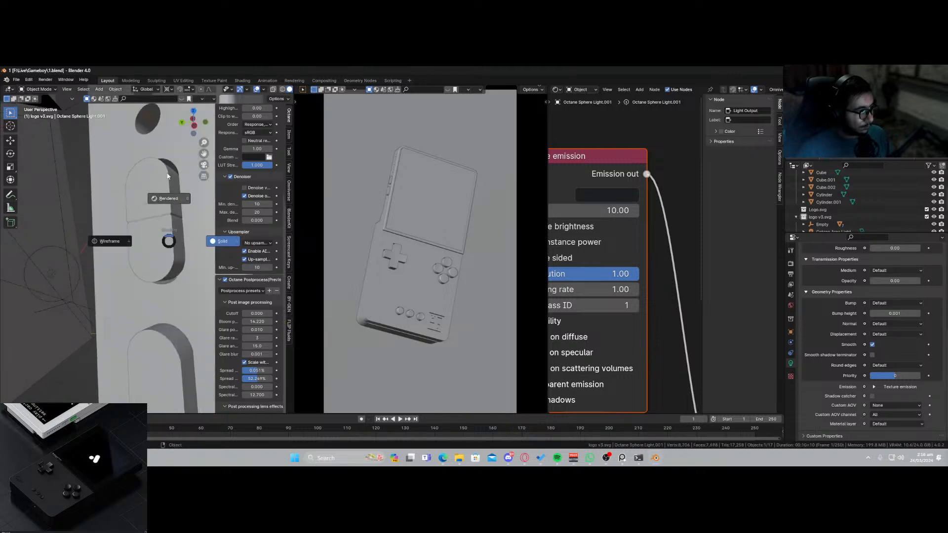
pyautogui.click(168, 195)
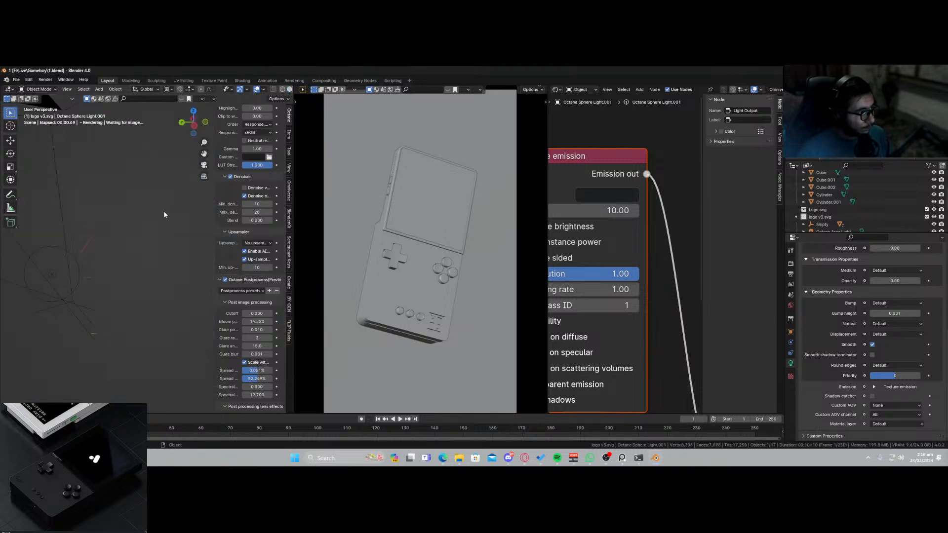
pyautogui.click(155, 238)
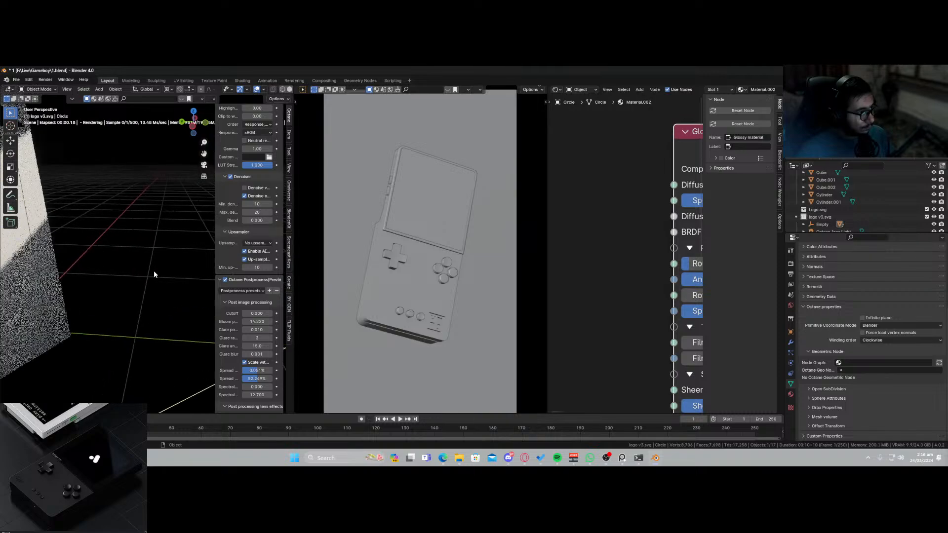
pyautogui.press('KP_Decimal')
pyautogui.moveTo(120, 268); pyautogui.dragTo(137, 277, button='middle')
# Bevel the edges of the side button's upper half in Edit Mode and save the file.
pyautogui.press('Tab')
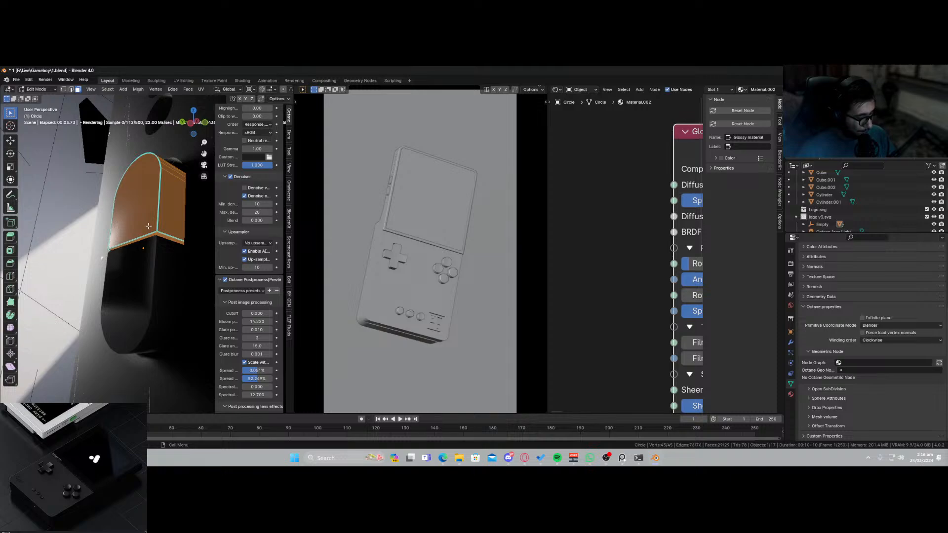
pyautogui.hotkey('ctrl', 'b')
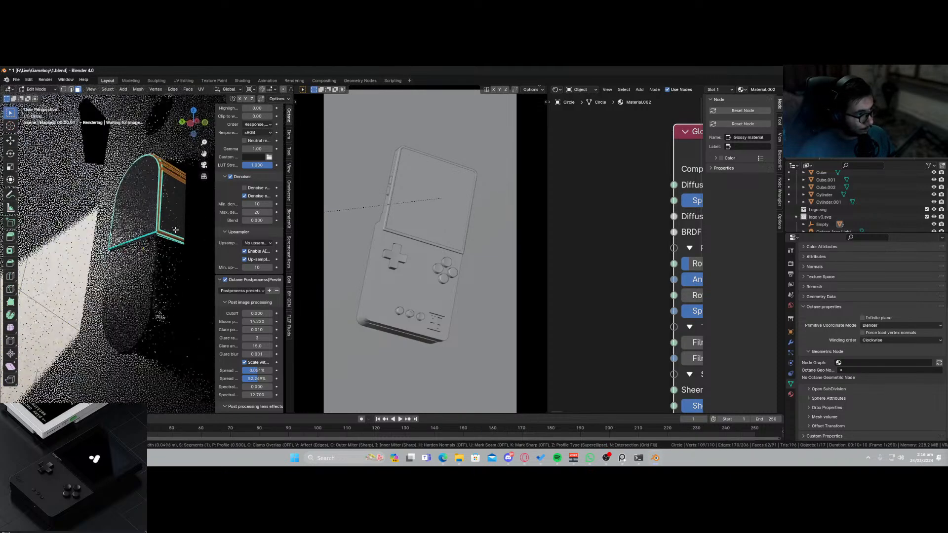
pyautogui.click(176, 231)
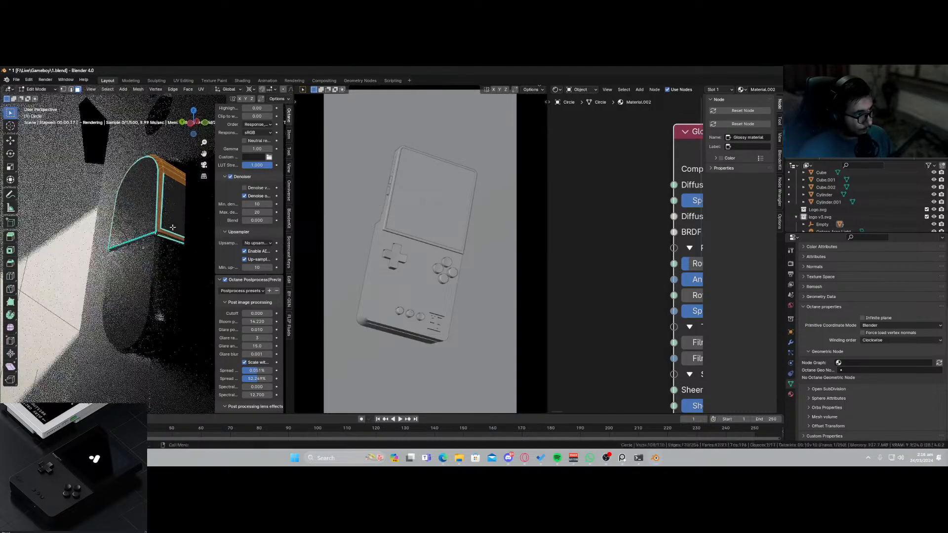
pyautogui.press('Tab')
pyautogui.hotkey('ctrl', 's')
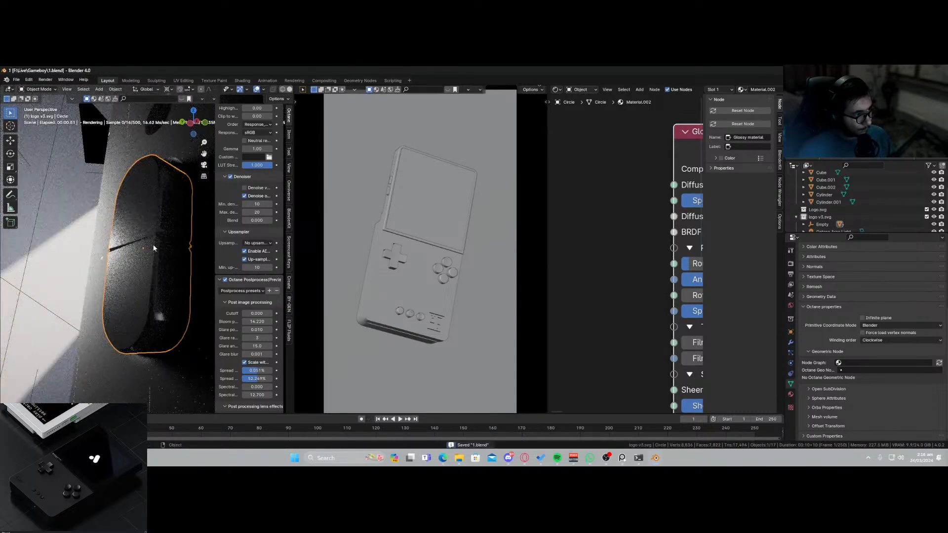
# Check the bevelled button from the camera view, switch the viewport to solid shading and render the image.
pyautogui.press('KP_0')
pyautogui.scroll(10, 135, 255)
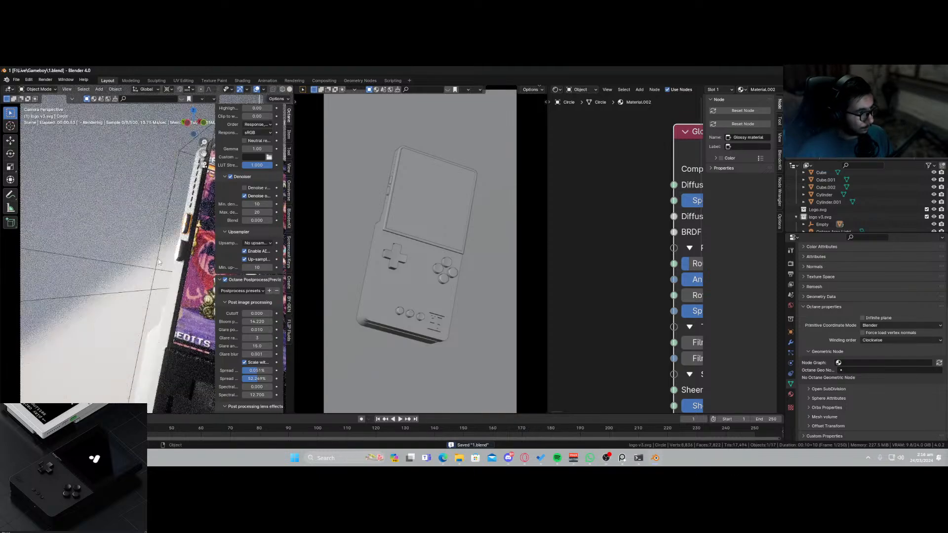
pyautogui.press('z')
pyautogui.click(211, 261)
pyautogui.press('F12')
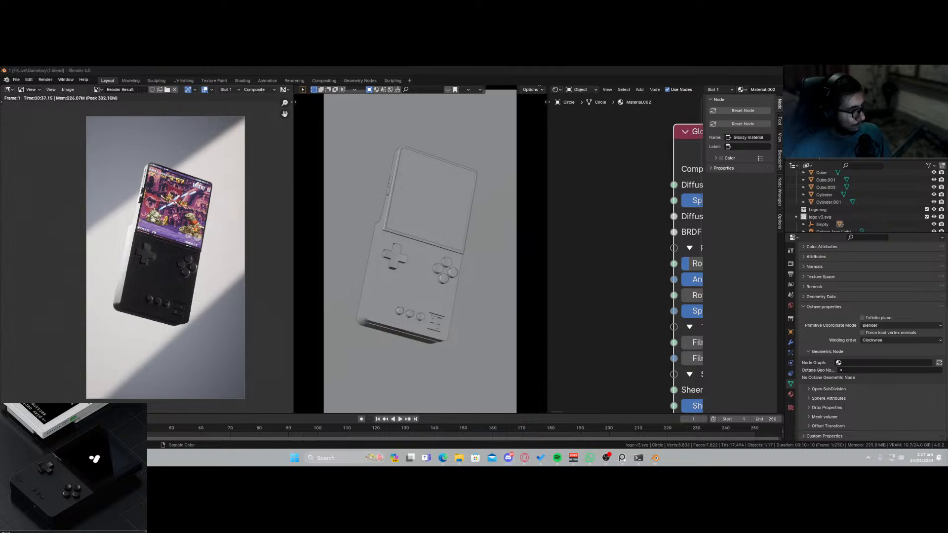
# Save the render as a PNG named RAW with 0% compression in the Gameboy folder, and save the project.
pyautogui.click(68, 91)
pyautogui.click(87, 153)
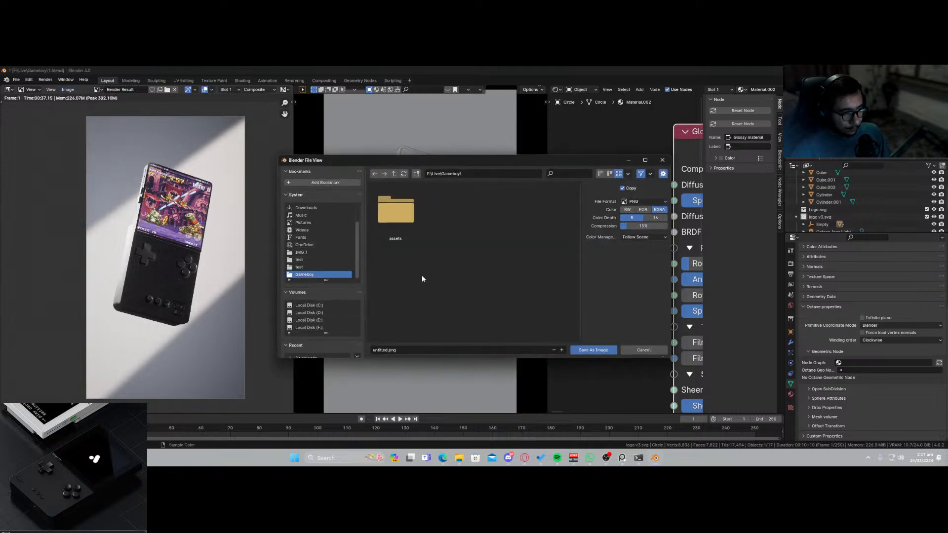
pyautogui.click(642, 202)
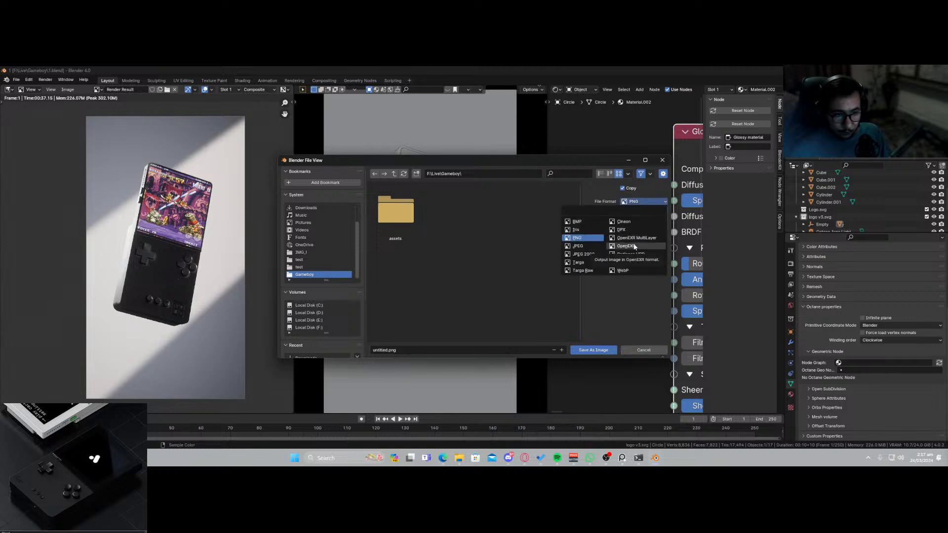
pyautogui.click(592, 238)
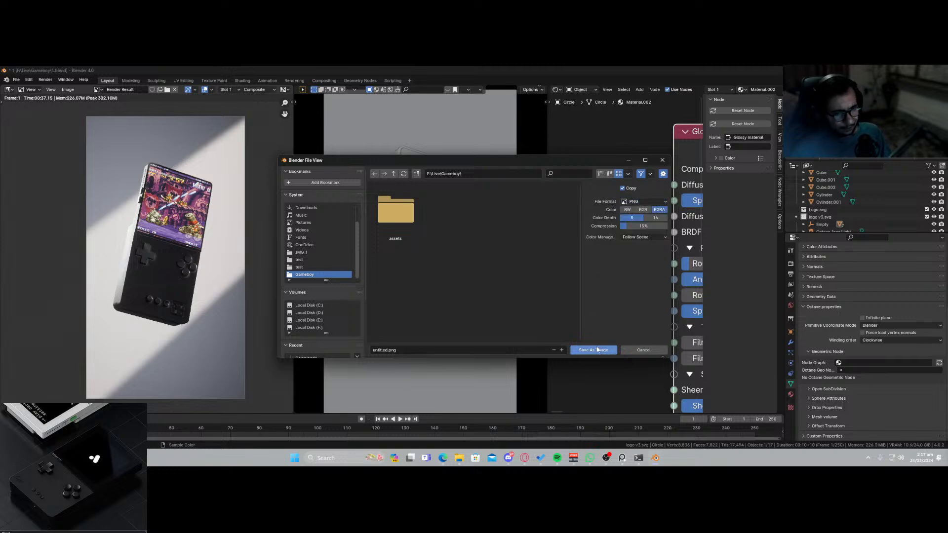
pyautogui.moveTo(642, 227); pyautogui.dragTo(621, 228)
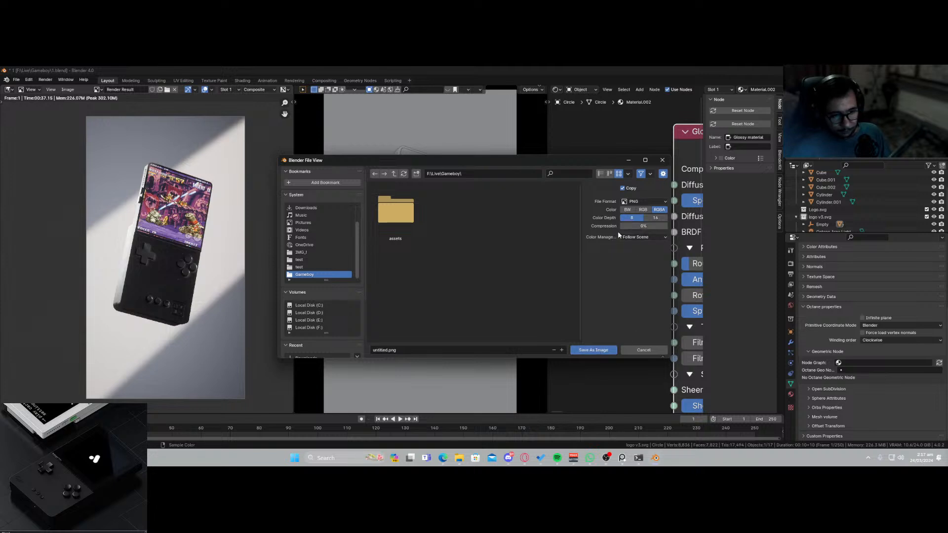
pyautogui.click(476, 350)
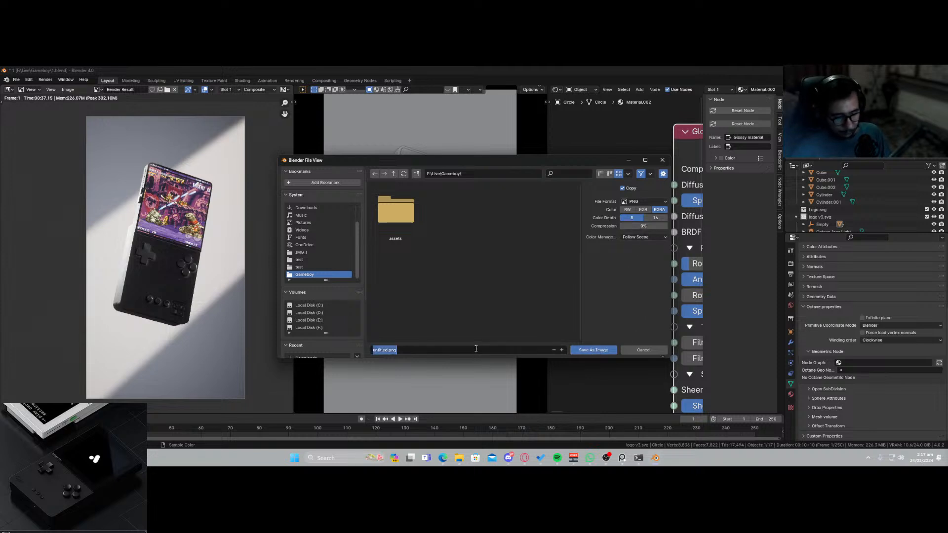
pyautogui.write('RAW')
pyautogui.press('Return')
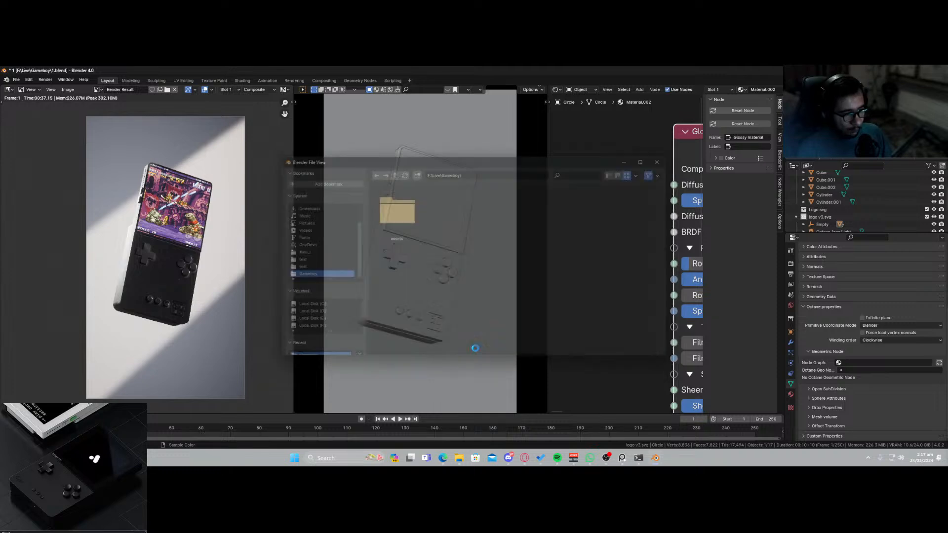
pyautogui.hotkey('ctrl', 's')
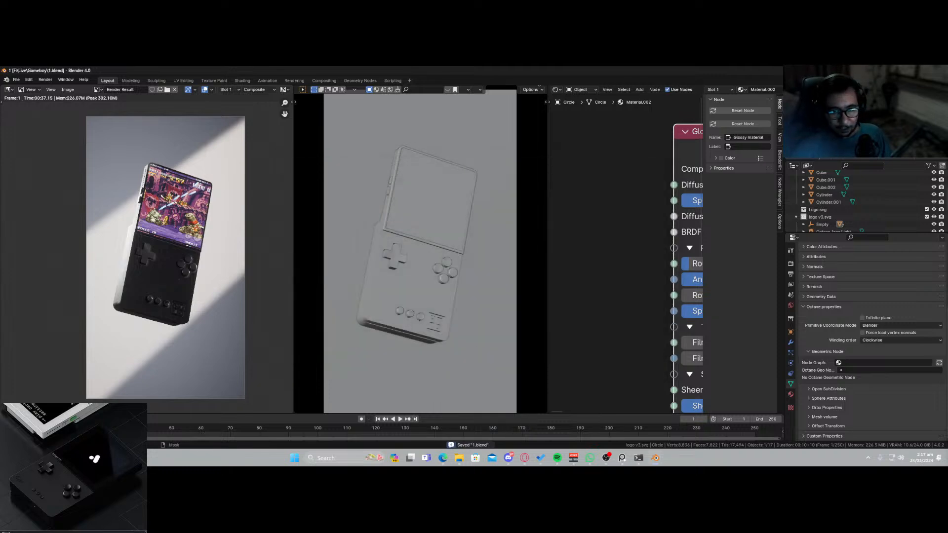
# Launch Photoshop and open RAW.png from the Gameboy folder.
pyautogui.press('super+d')
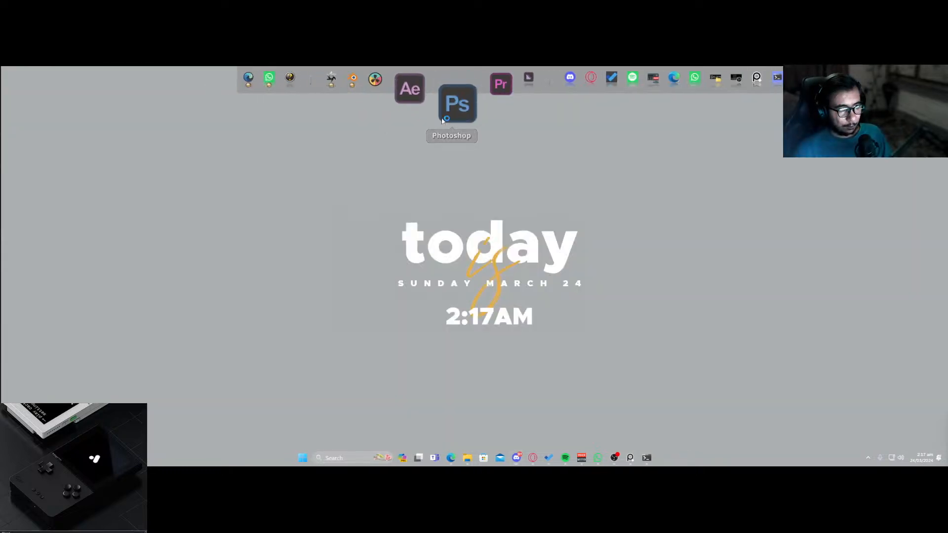
pyautogui.click(445, 118)
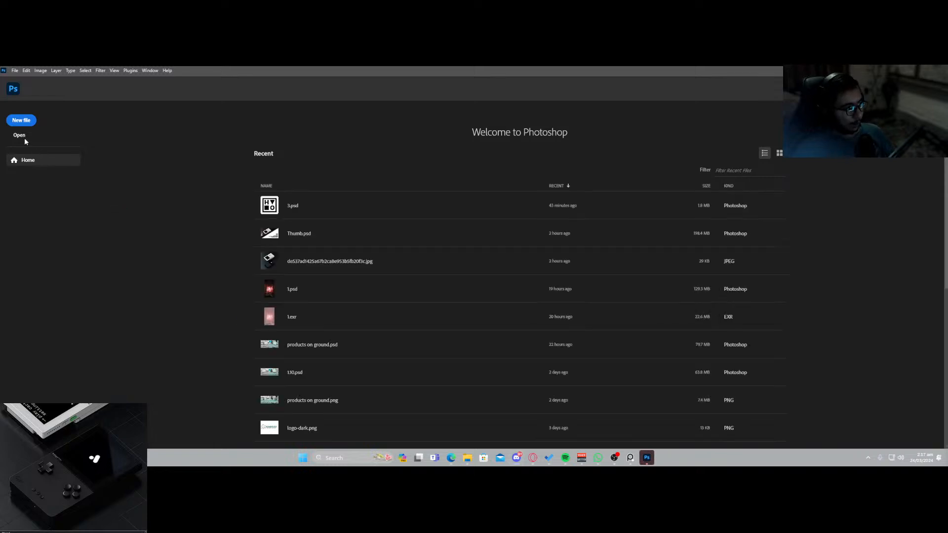
pyautogui.click(21, 138)
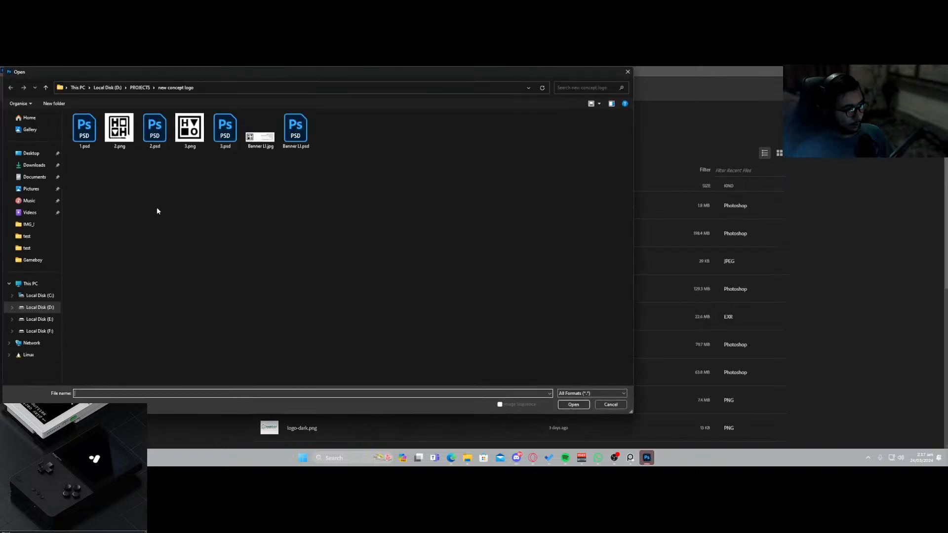
pyautogui.click(28, 260)
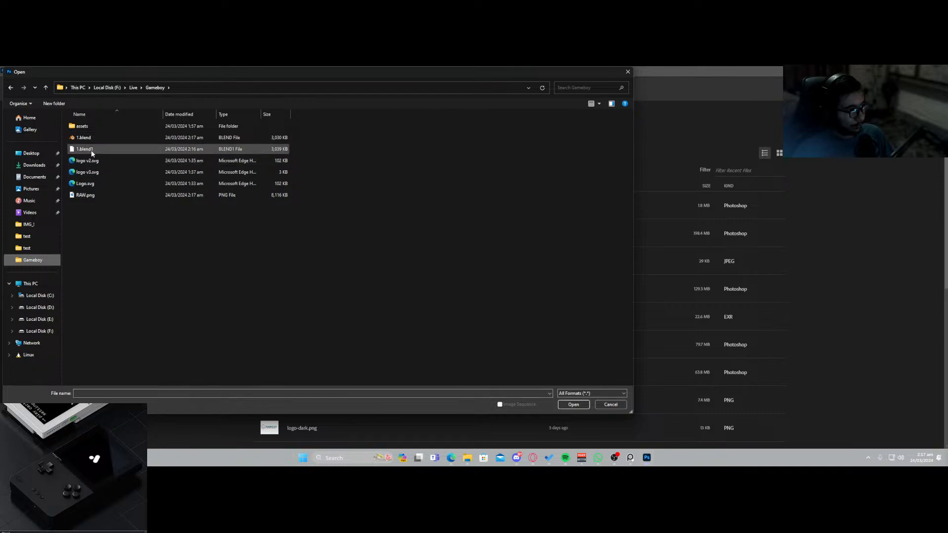
pyautogui.doubleClick(96, 195)
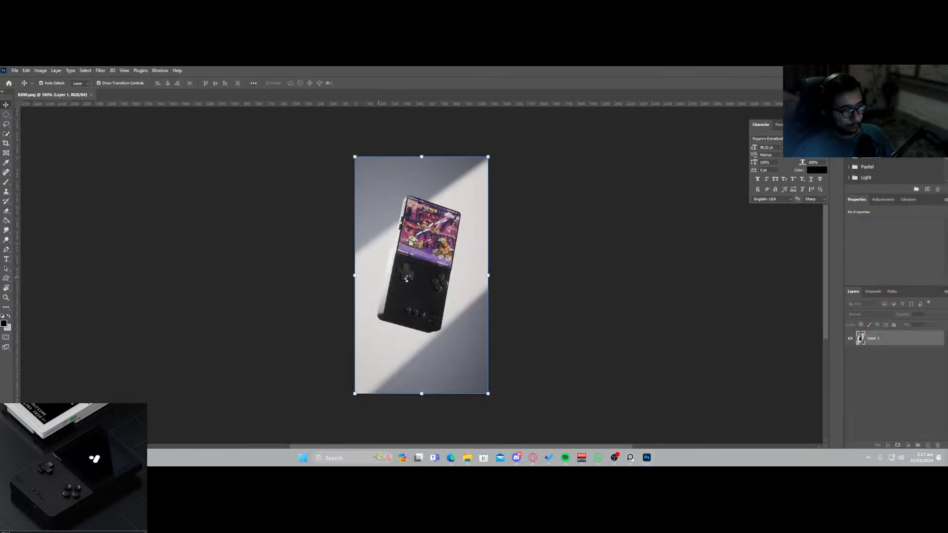
# Convert the render layer to a smart object and open it in the Camera Raw filter.
pyautogui.rightClick(887, 341)
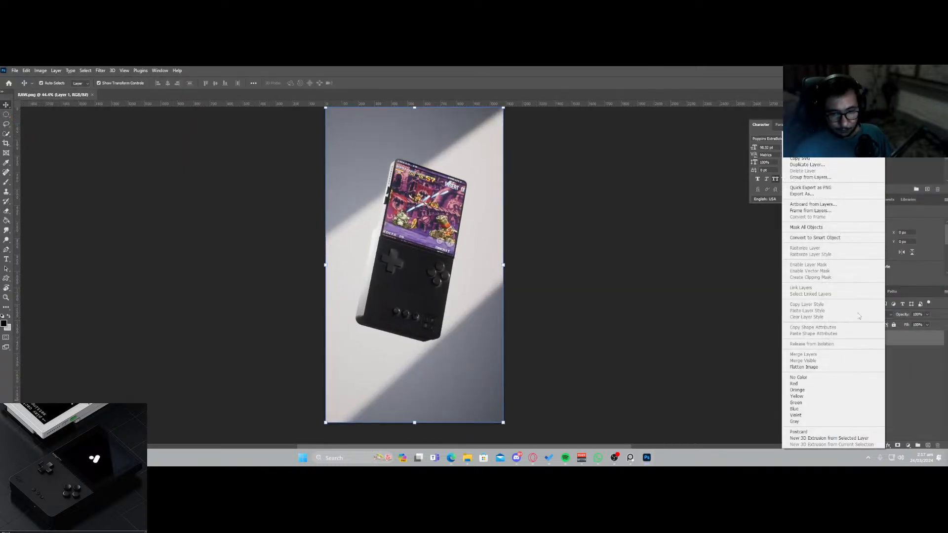
pyautogui.click(829, 238)
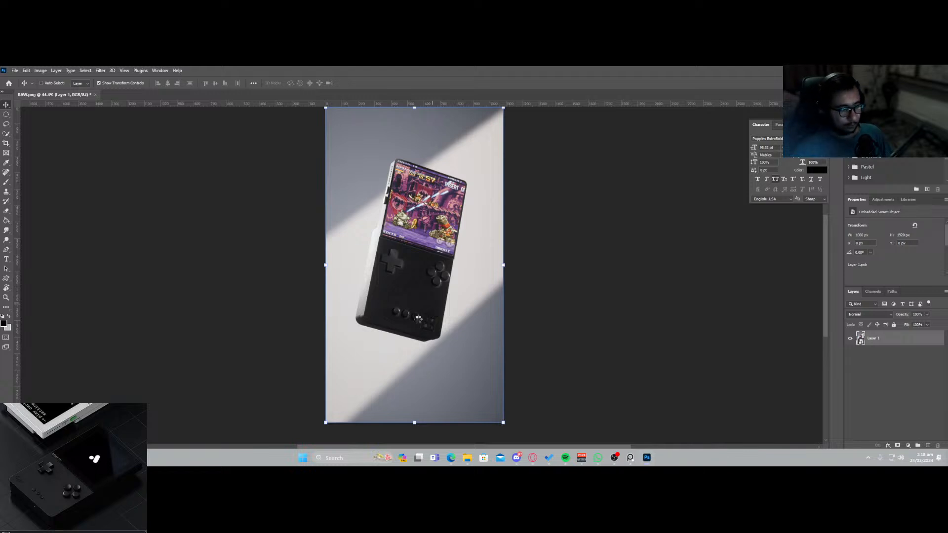
pyautogui.hotkey('ctrl', 'shift', 'a')
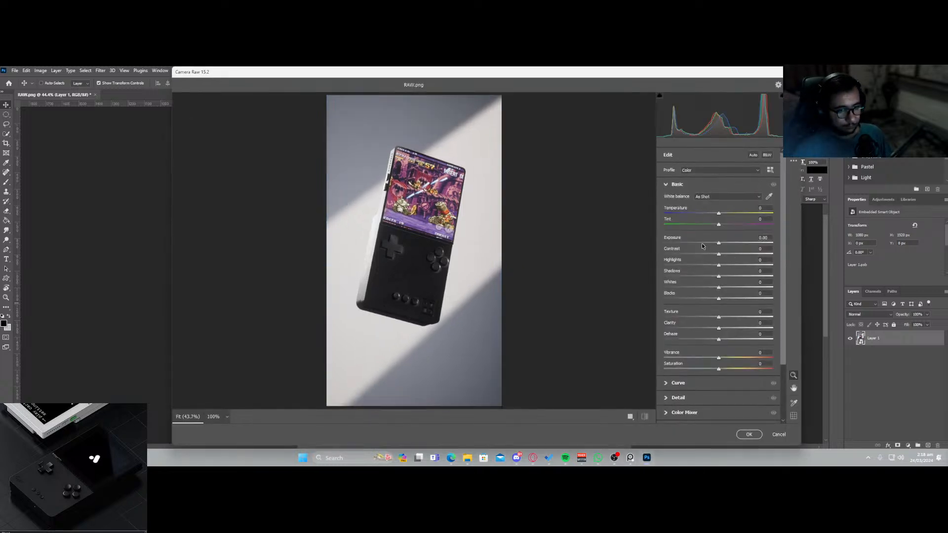
# Try Clarity +100 and Texture +41 on the render in Camera Raw, inspecting the console's controls up close.
pyautogui.moveTo(719, 329); pyautogui.dragTo(778, 338)
pyautogui.moveTo(421, 251); pyautogui.dragTo(465, 290)
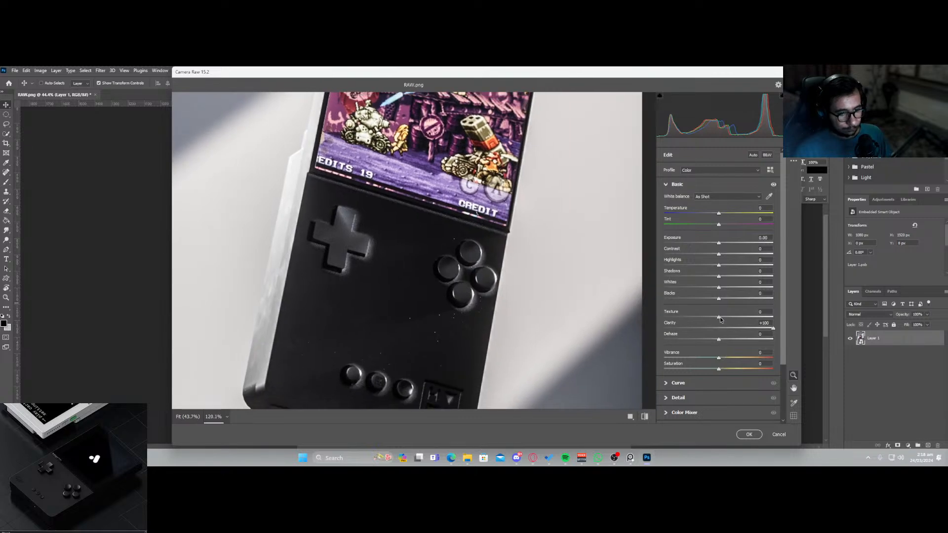
pyautogui.moveTo(723, 319); pyautogui.dragTo(742, 318)
pyautogui.moveTo(444, 285); pyautogui.dragTo(420, 298)
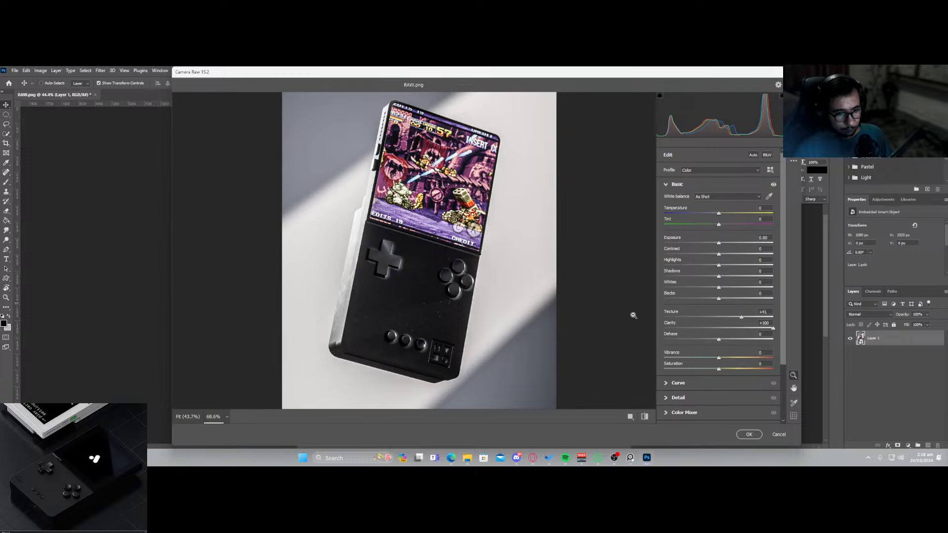
pyautogui.moveTo(432, 288)
pyautogui.mouseDown()
pyautogui.moveTo(496, 328)
pyautogui.moveTo(439, 300)
pyautogui.mouseUp()
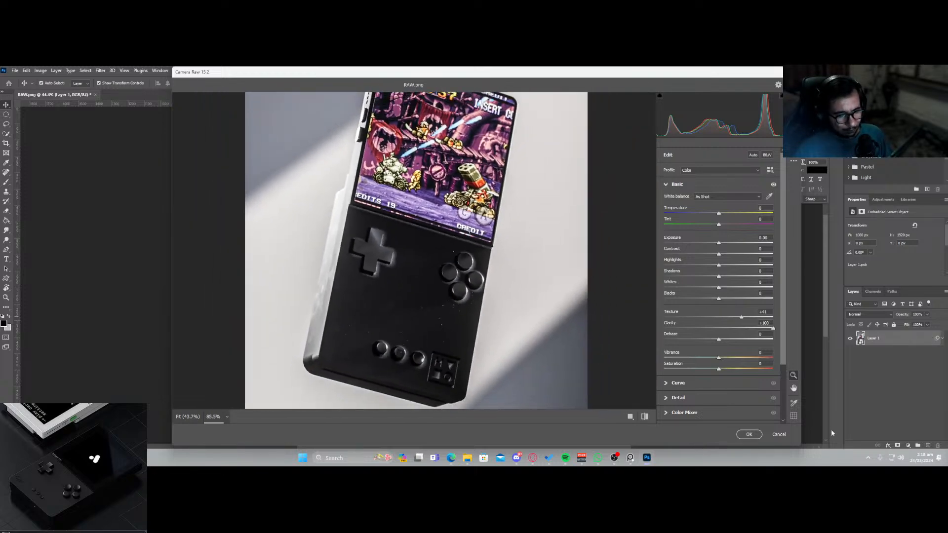
# Discard the Camera Raw adjustments and quit Photoshop without saving RAW.png.
pyautogui.press('Escape')
pyautogui.click(503, 226)
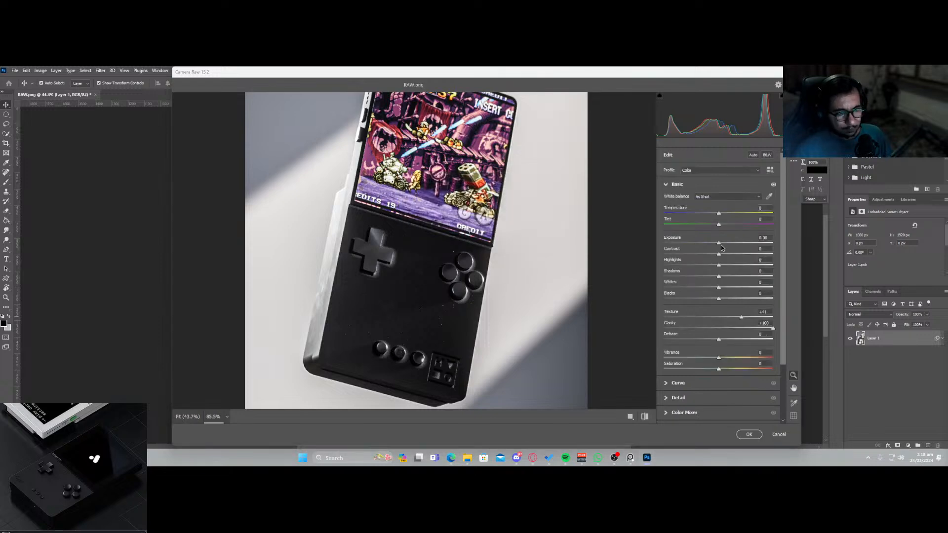
pyautogui.hotkey('ctrl', 'q')
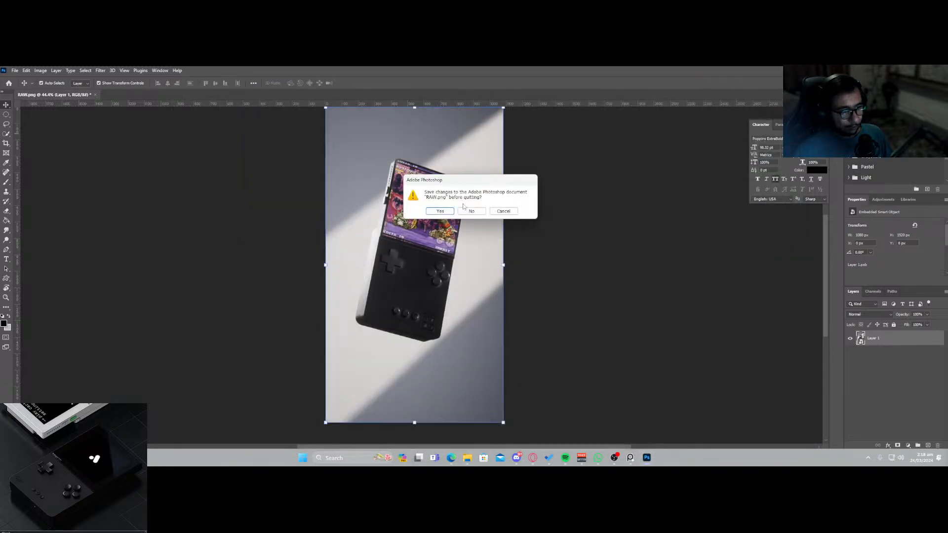
pyautogui.click(480, 211)
# Launch Blender, maximize its window and reopen the Gameboy project 1.blend.
pyautogui.click(360, 80)
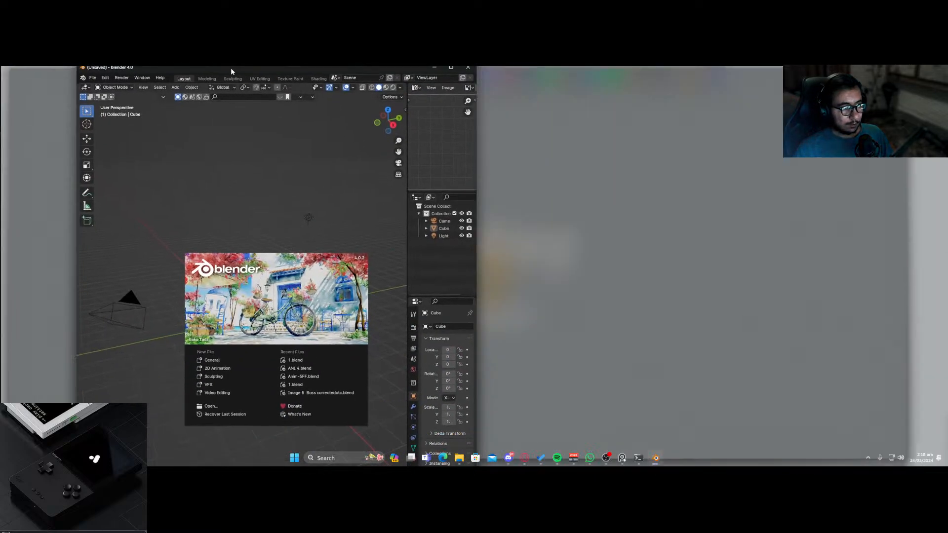
pyautogui.doubleClick(230, 67)
pyautogui.click(506, 280)
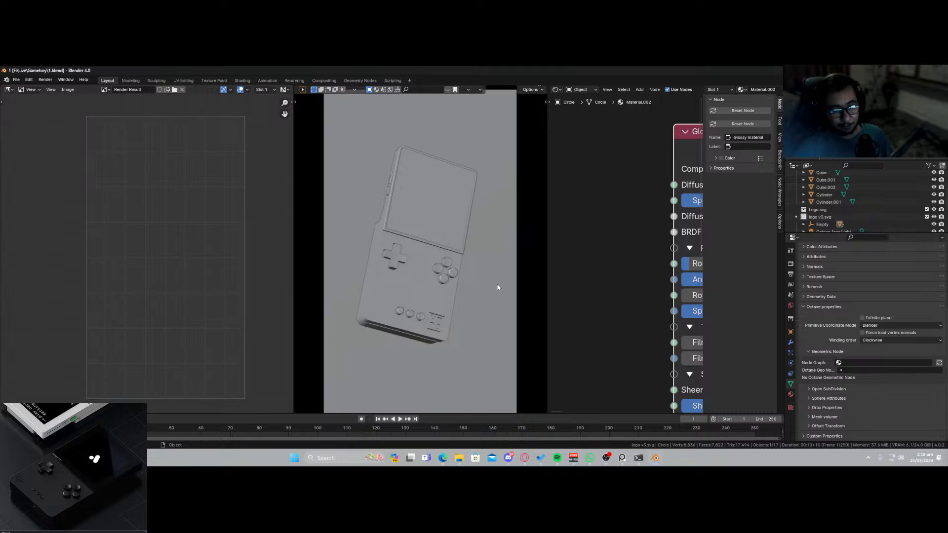
# Display the compositing node tree and connect the Render Layers DenoisedBeauty output to the Composite Image input.
pyautogui.click(557, 90)
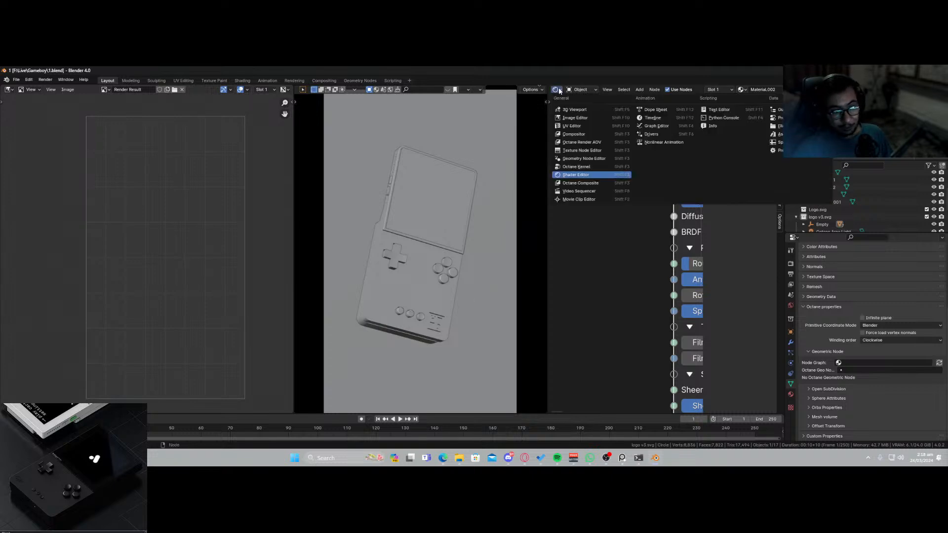
pyautogui.click(579, 135)
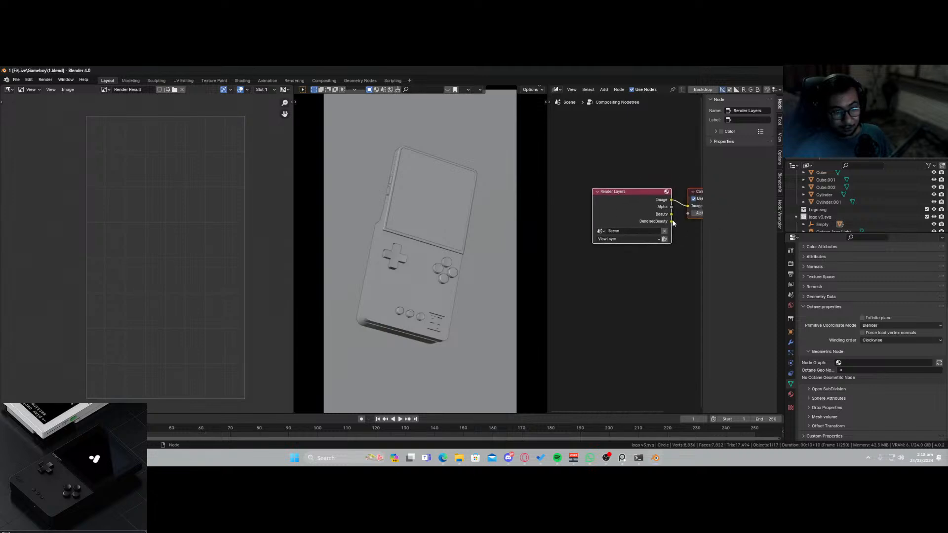
pyautogui.moveTo(673, 222)
pyautogui.mouseDown()
pyautogui.moveTo(694, 211)
pyautogui.moveTo(667, 205)
pyautogui.mouseUp()
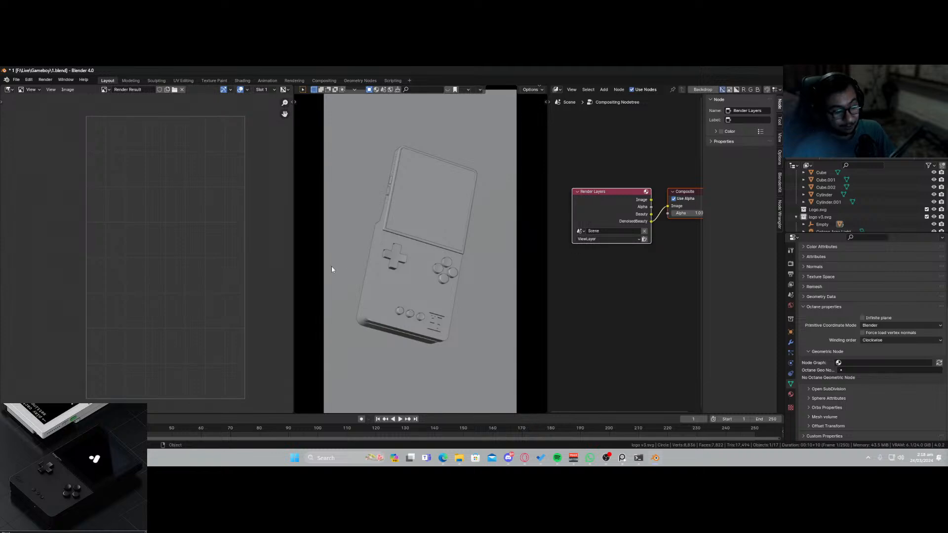
# Render the current frame and examine the console's controls and screen up close in the result.
pyautogui.press('F12')
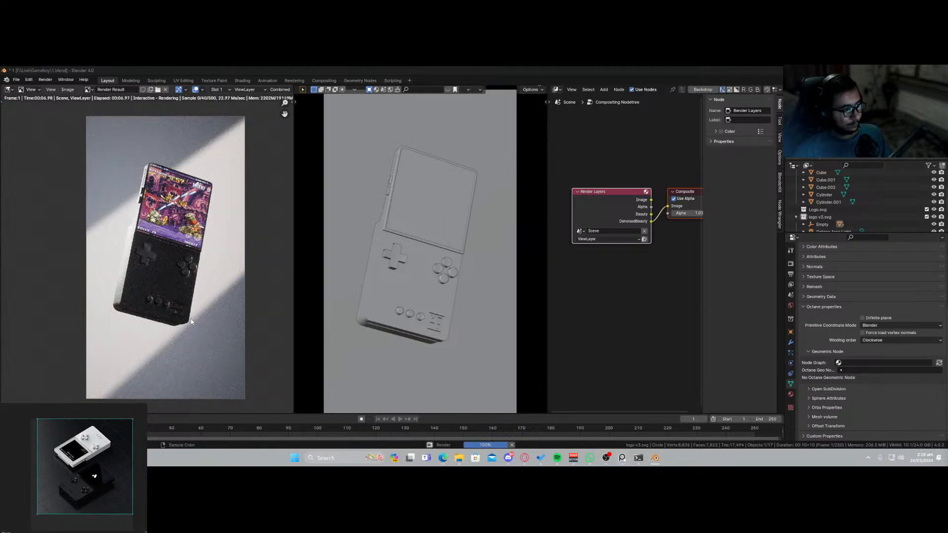
pyautogui.scroll(4, 164, 291)
pyautogui.scroll(3, 180, 325)
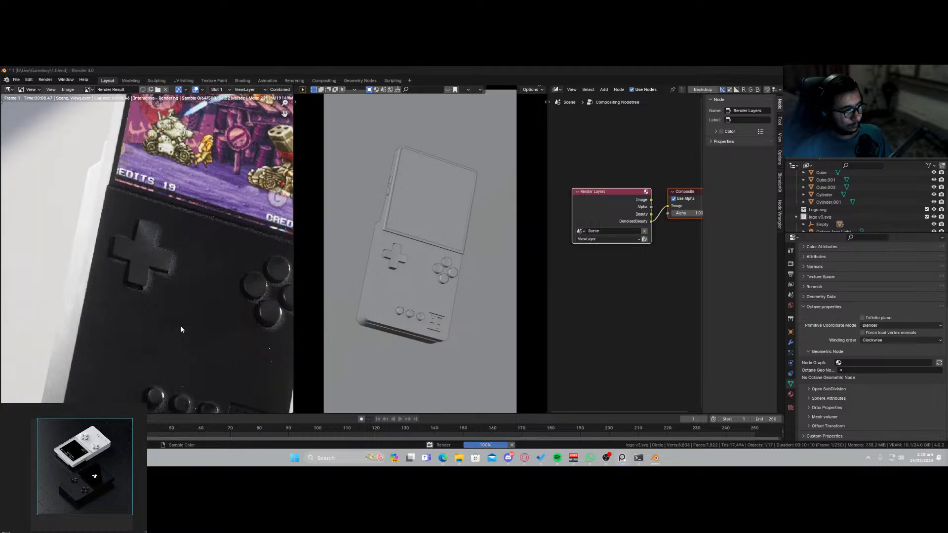
pyautogui.scroll(-5, 179, 325)
pyautogui.scroll(1, 197, 319)
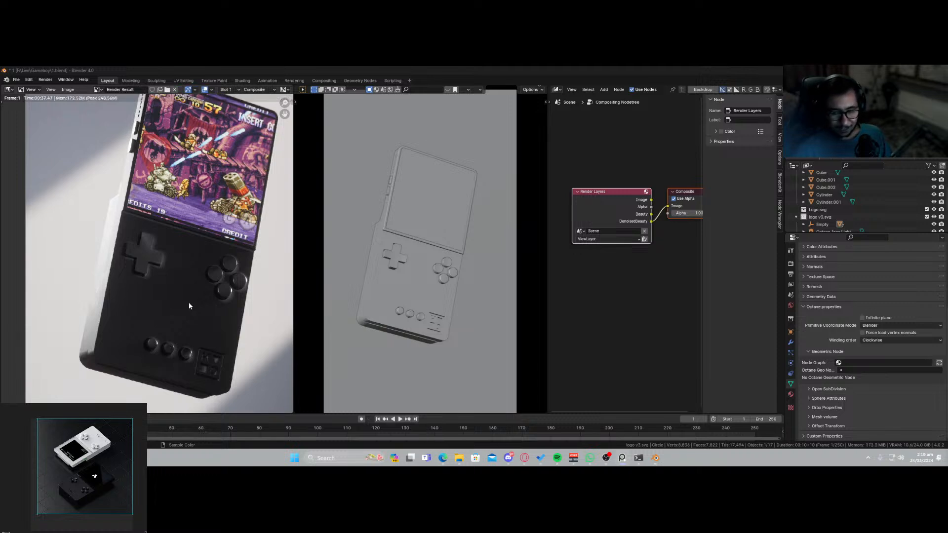
pyautogui.scroll(2, 190, 301)
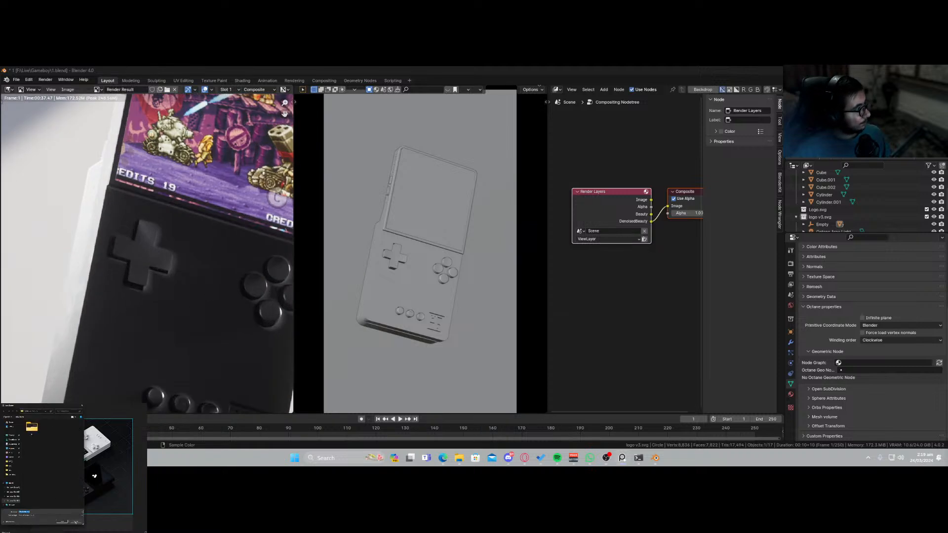
# Save the Blender project and save the render result over RAW.png in the Gameboy folder.
pyautogui.hotkey('ctrl', 's')
pyautogui.scroll(-3, 195, 353)
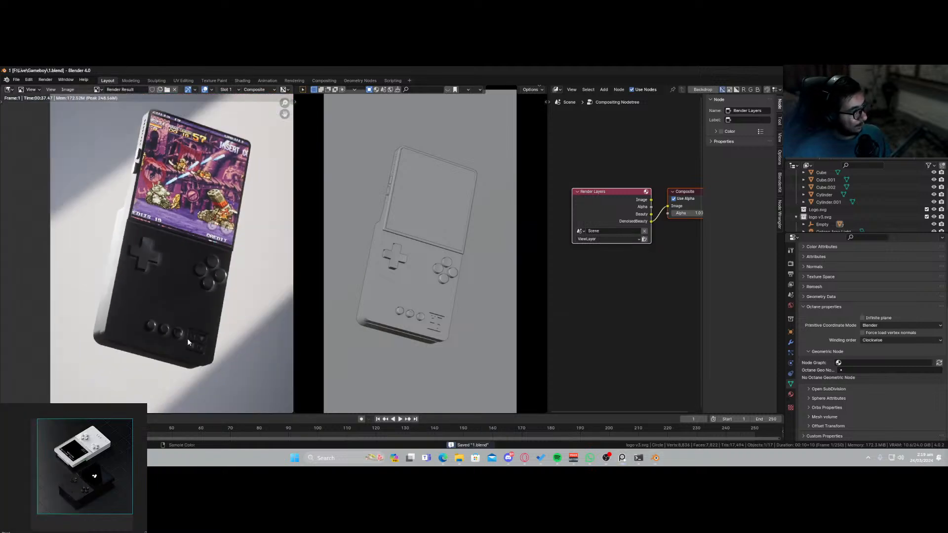
pyautogui.click(65, 93)
pyautogui.click(81, 158)
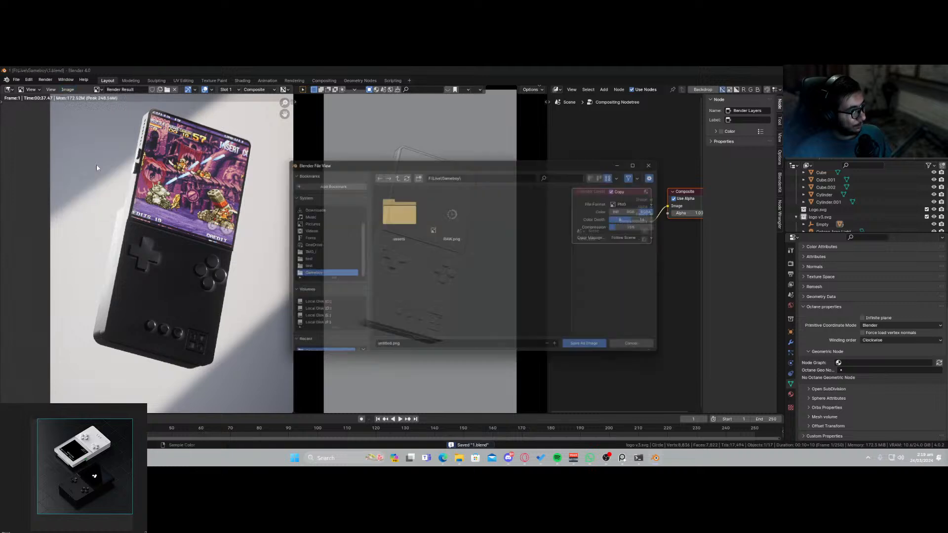
pyautogui.click(454, 222)
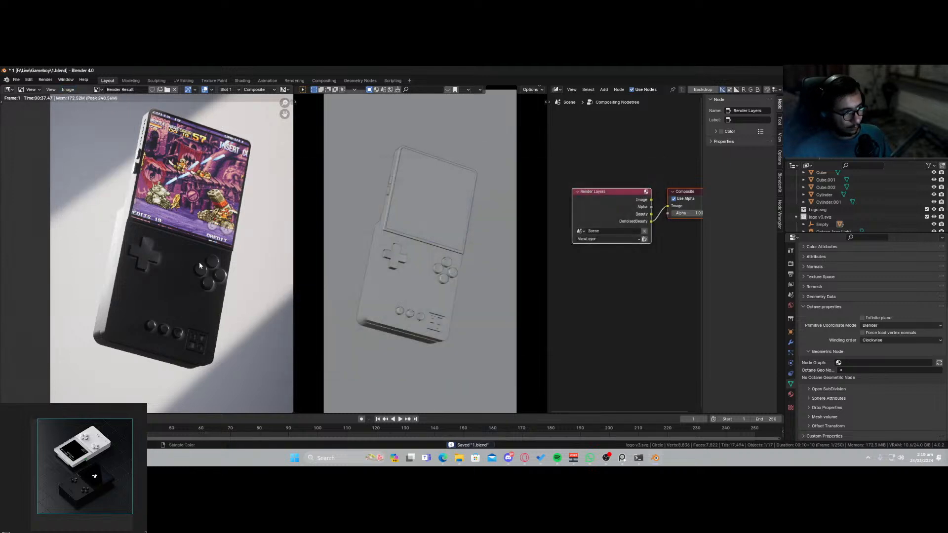
# Quit Blender without saving the project again and open RAW.png in Photoshop.
pyautogui.hotkey('ctrl', 'q')
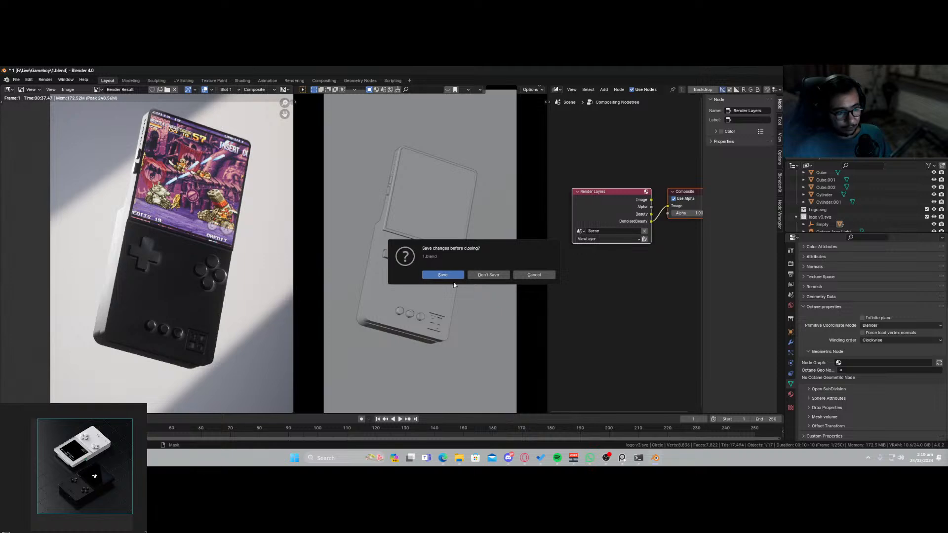
pyautogui.click(488, 275)
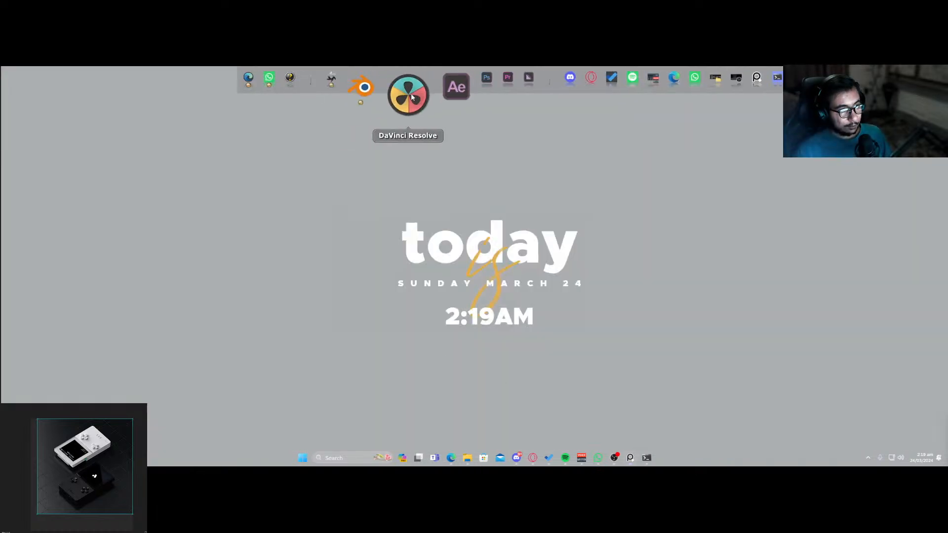
pyautogui.click(445, 92)
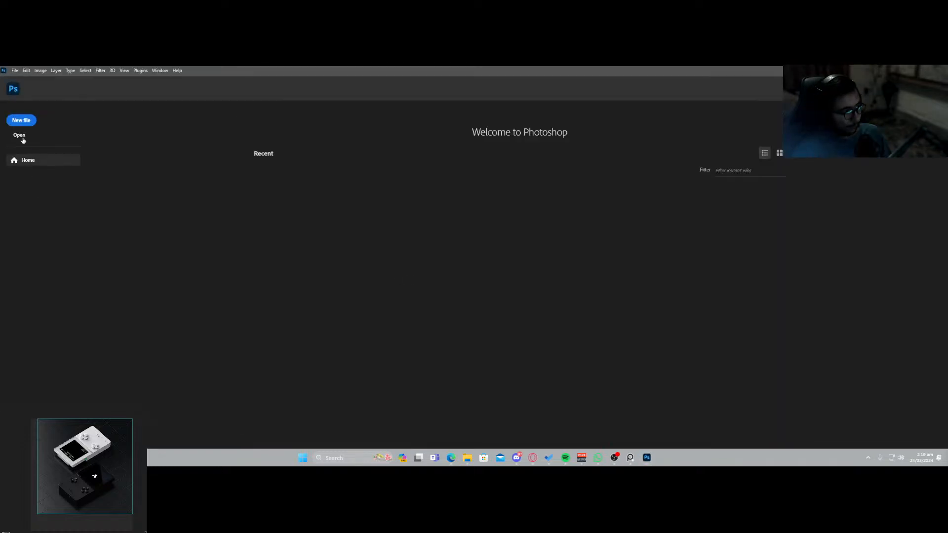
pyautogui.click(22, 140)
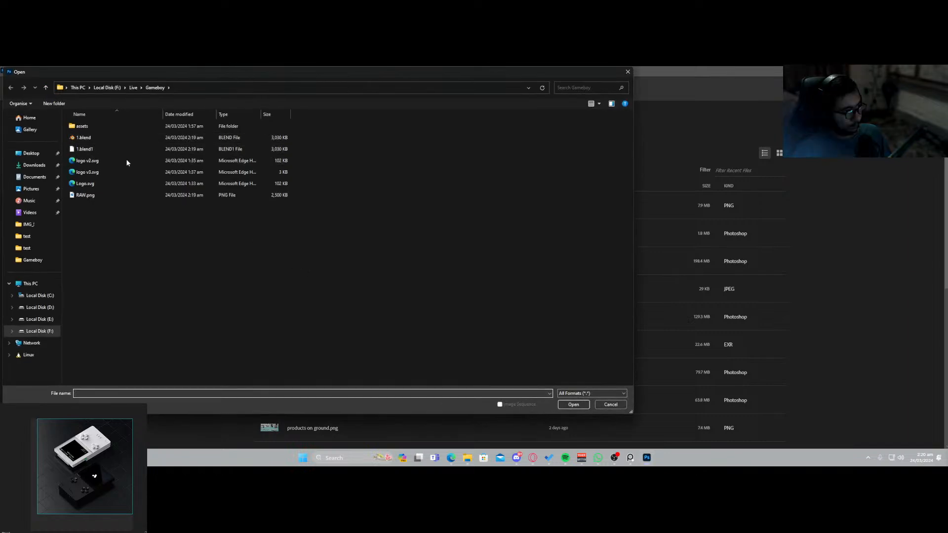
pyautogui.doubleClick(85, 195)
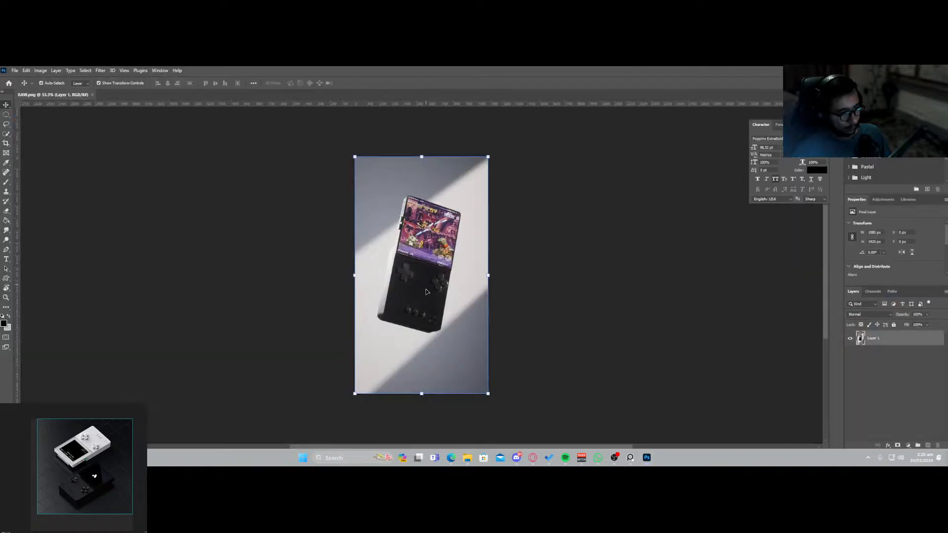
# Convert the render layer to a smart object and set Clarity and Texture to +100 in Camera Raw.
pyautogui.rightClick(898, 338)
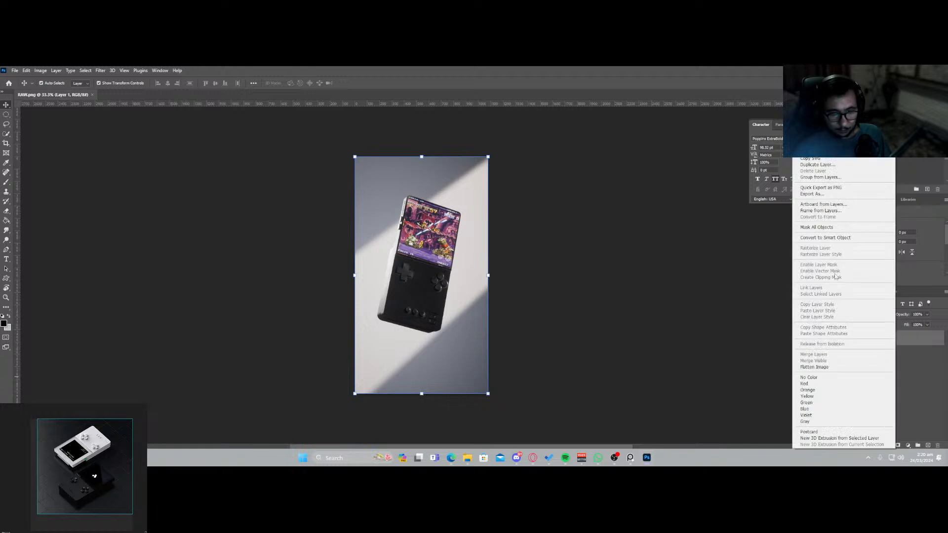
pyautogui.click(830, 238)
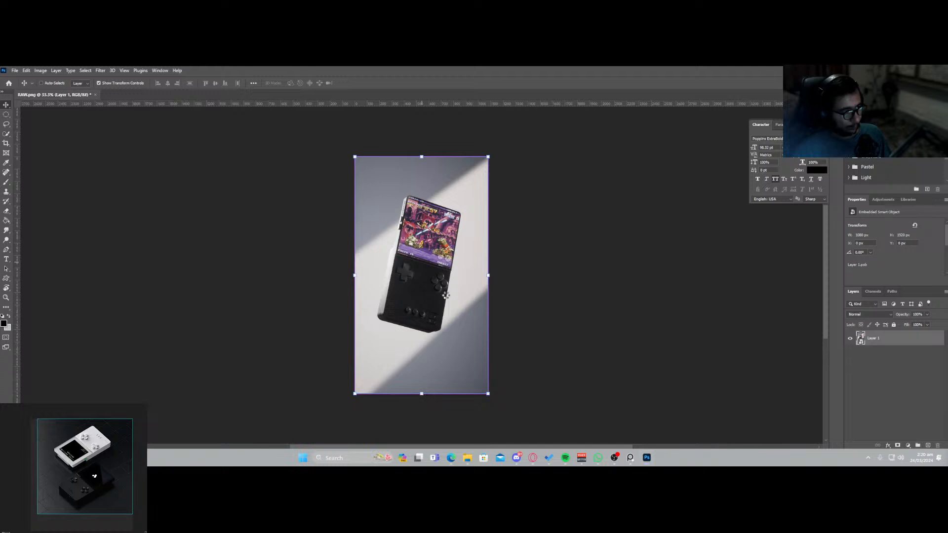
pyautogui.moveTo(719, 328); pyautogui.dragTo(784, 330)
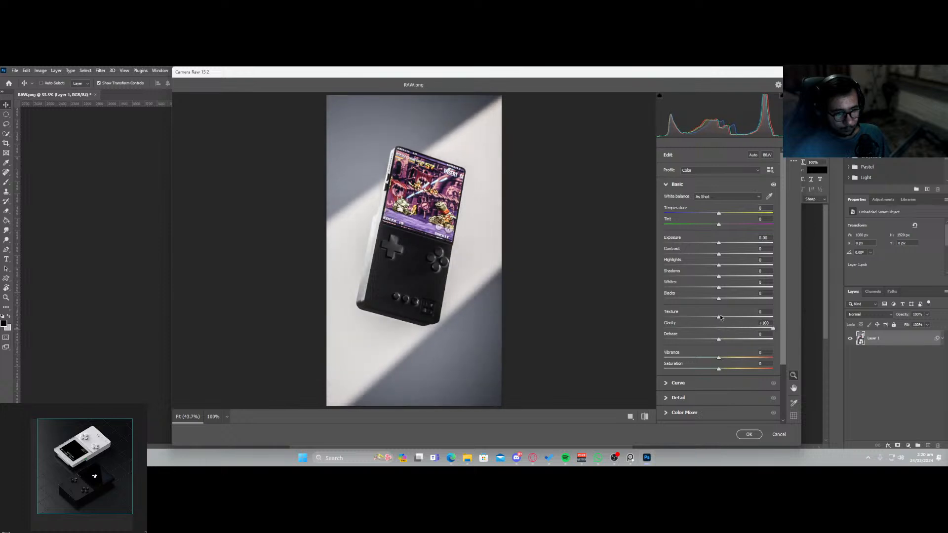
pyautogui.moveTo(720, 317); pyautogui.dragTo(774, 319)
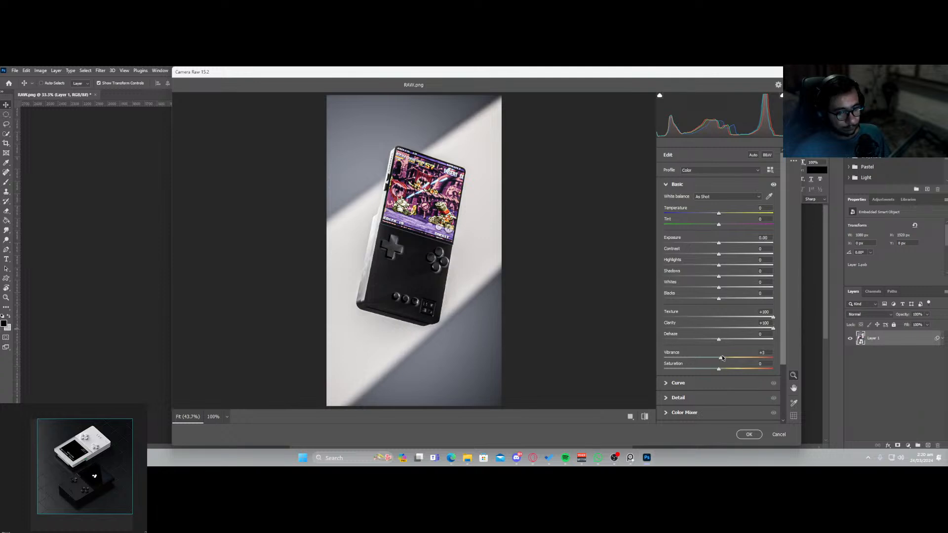
# Set the render's Vibrance to +6 and Contrast to -6 in Camera Raw.
pyautogui.moveTo(724, 357); pyautogui.dragTo(718, 358)
pyautogui.moveTo(459, 268); pyautogui.dragTo(423, 271)
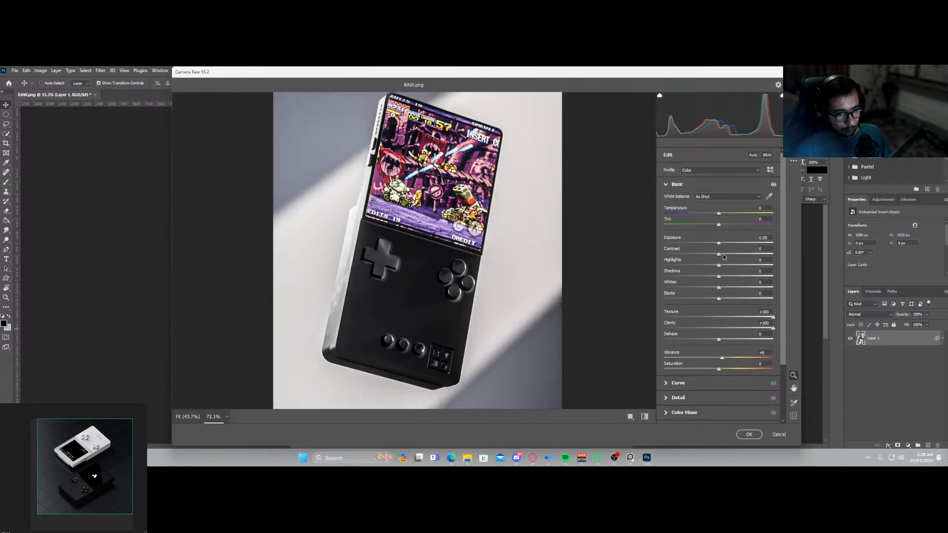
pyautogui.moveTo(719, 254)
pyautogui.mouseDown()
pyautogui.moveTo(727, 254)
pyautogui.moveTo(716, 258)
pyautogui.mouseUp()
pyautogui.moveTo(431, 295); pyautogui.dragTo(390, 281)
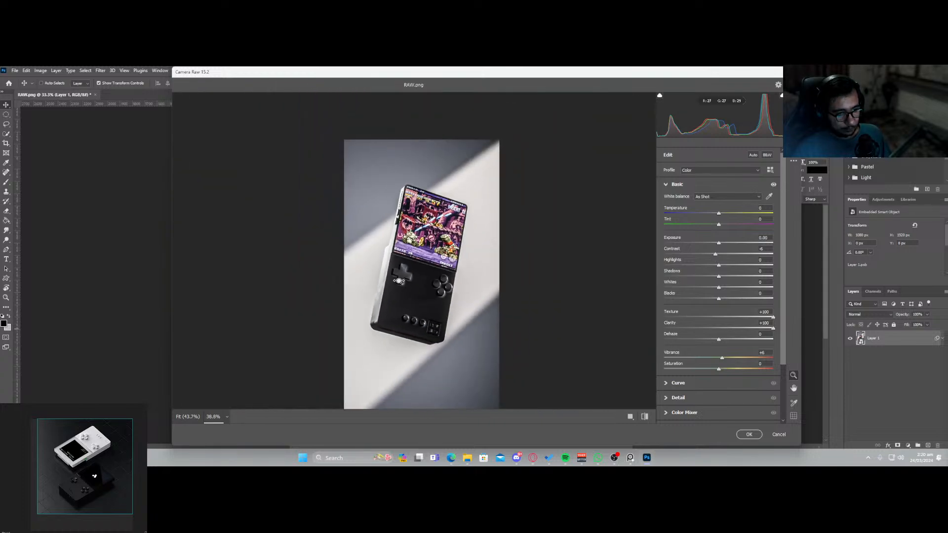
# Add a small amount of grain to the render in the Camera Raw effects.
pyautogui.scroll(-3, 672, 395)
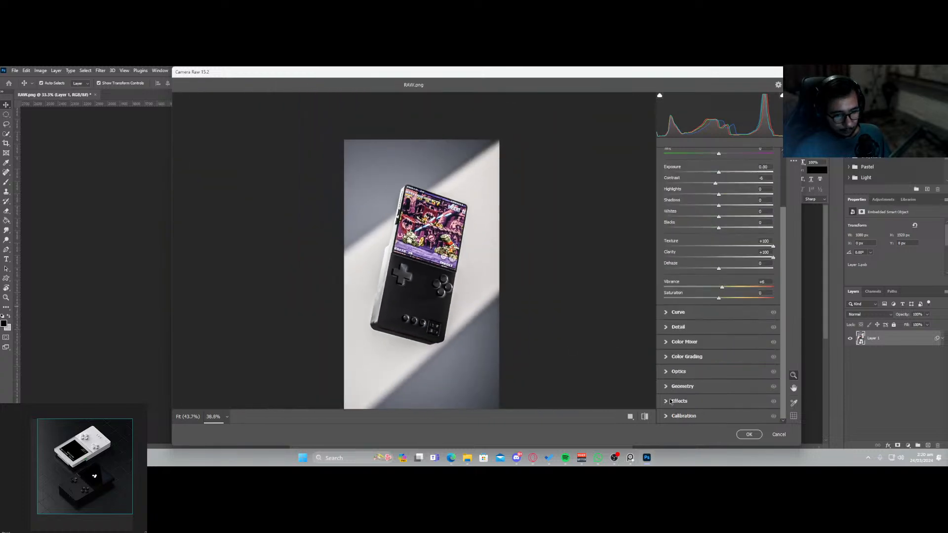
pyautogui.click(666, 401)
pyautogui.moveTo(667, 306); pyautogui.dragTo(676, 307)
pyautogui.moveTo(426, 309); pyautogui.dragTo(424, 335)
# Set the Optics Vignette to -20 and apply the Camera Raw filter to the render layer.
pyautogui.click(670, 259)
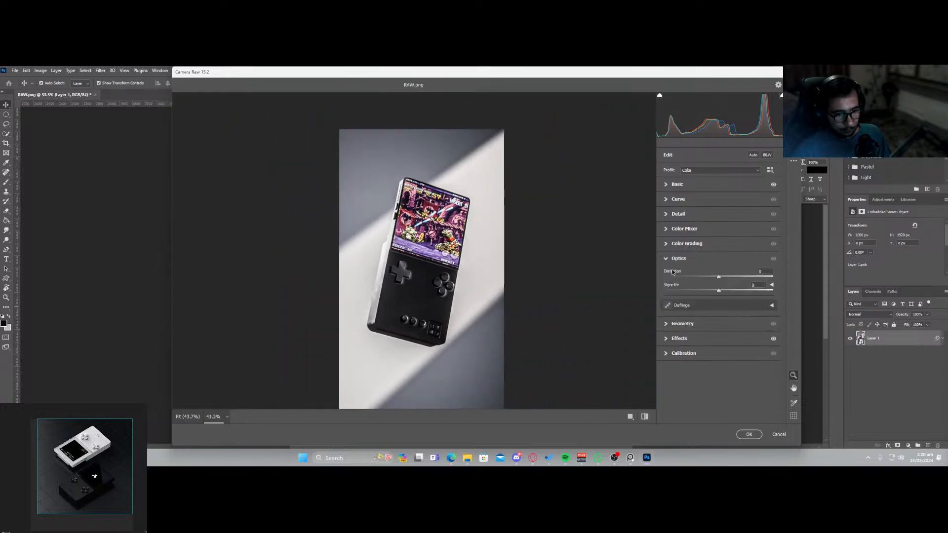
pyautogui.moveTo(719, 291); pyautogui.dragTo(707, 290)
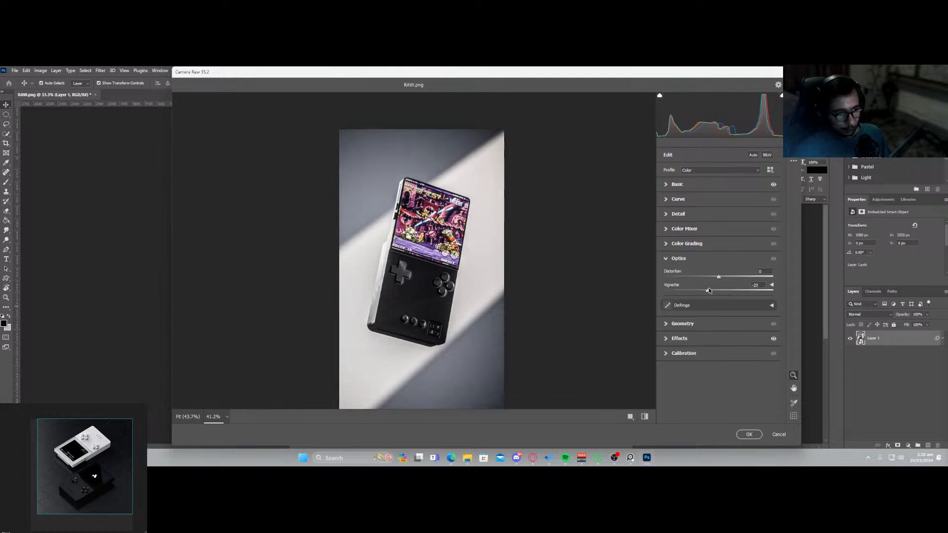
pyautogui.moveTo(431, 330); pyautogui.dragTo(404, 306)
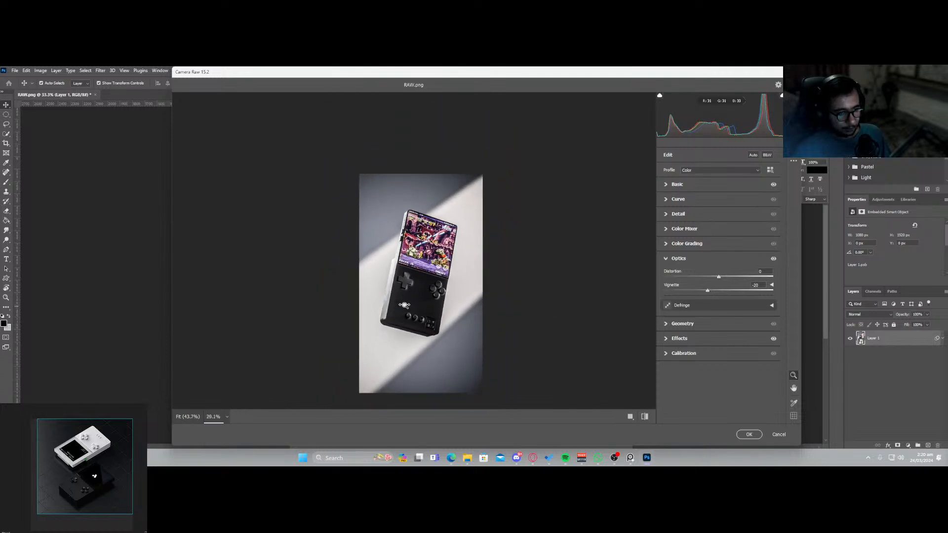
pyautogui.click(749, 435)
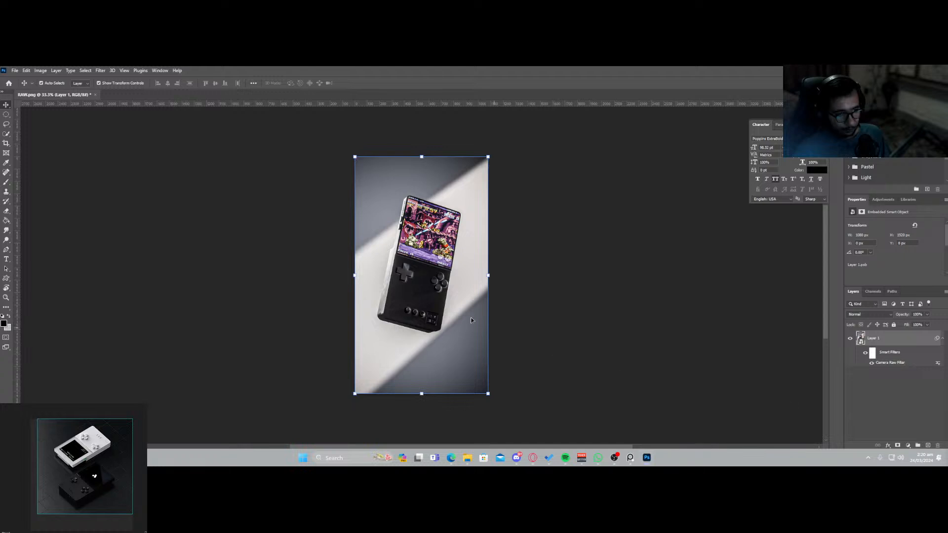
# Add a Color Lookup adjustment layer above the render and cycle through its 3D LUTs to Bloodshot - Standard.cube.
pyautogui.click(909, 446)
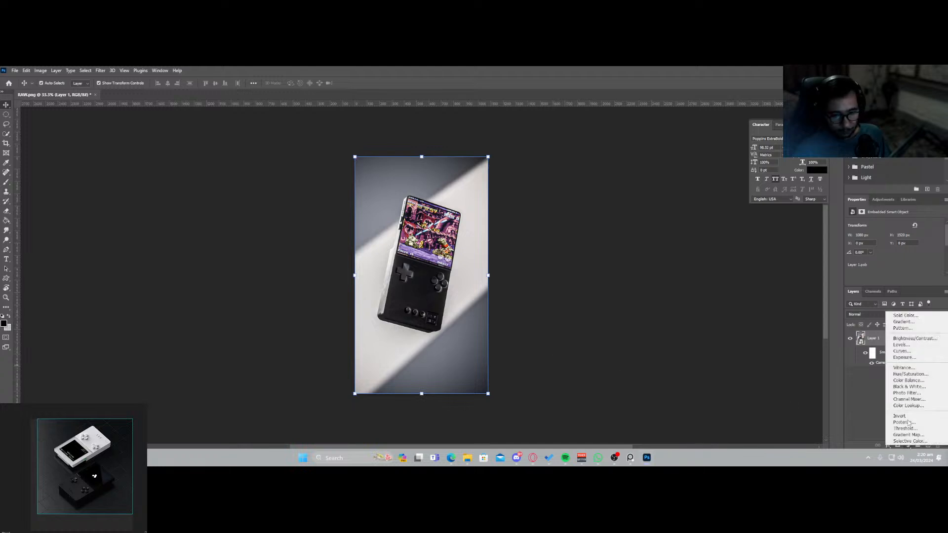
pyautogui.click(909, 405)
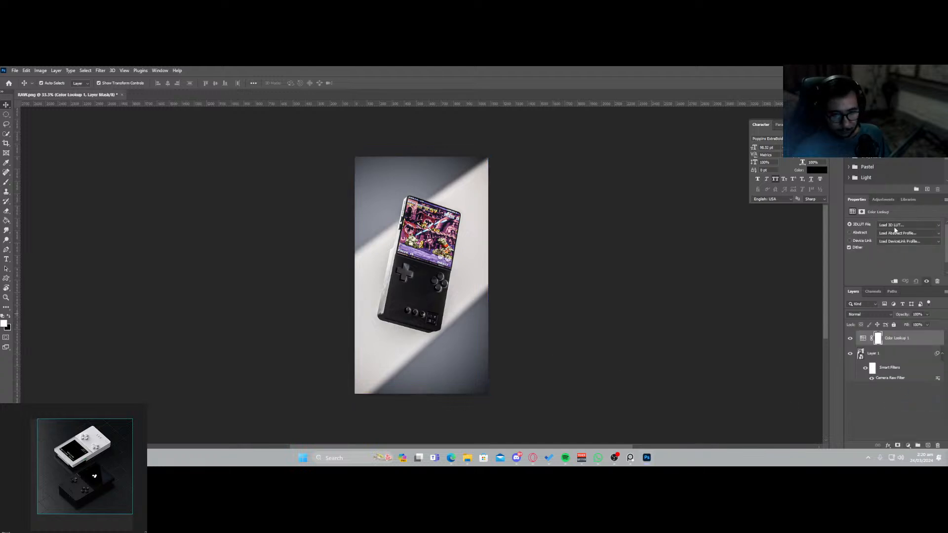
pyautogui.click(895, 226)
pyautogui.click(903, 231)
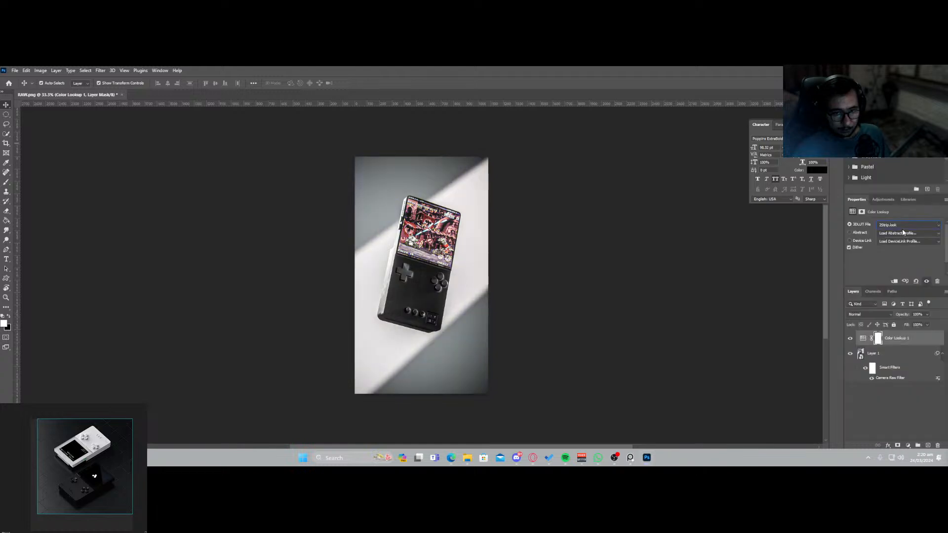
pyautogui.press('Down')
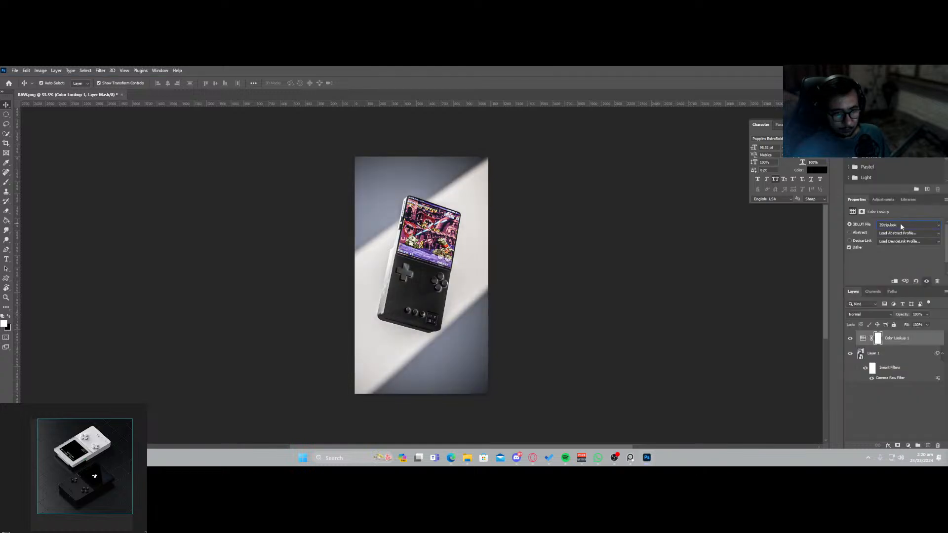
pyautogui.press('Down')
pyautogui.press('Down')
pyautogui.press('Down')
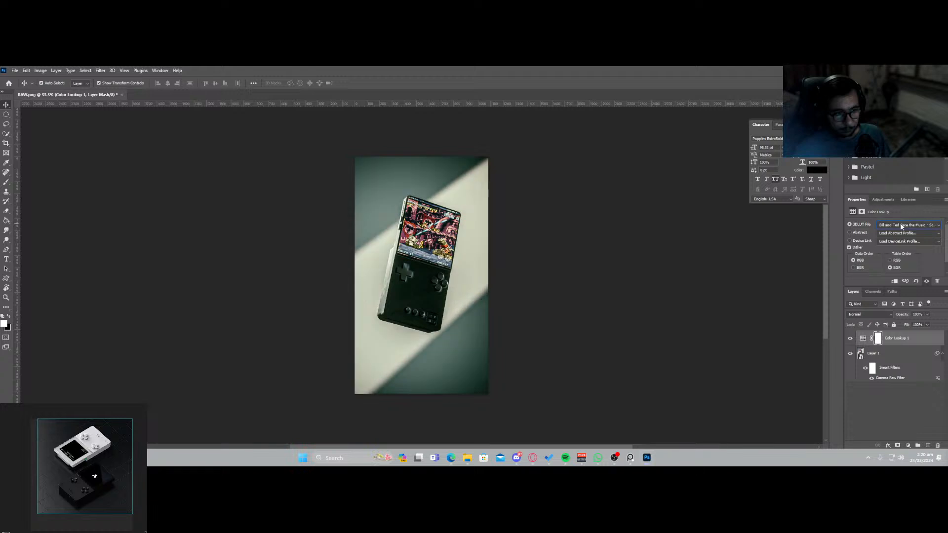
pyautogui.press('Down')
pyautogui.press('Down')
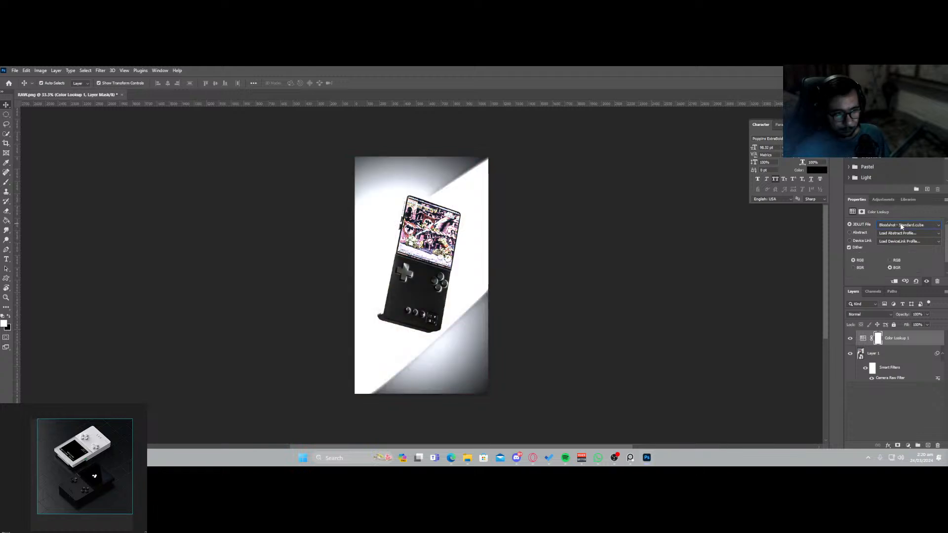
pyautogui.click(422, 298)
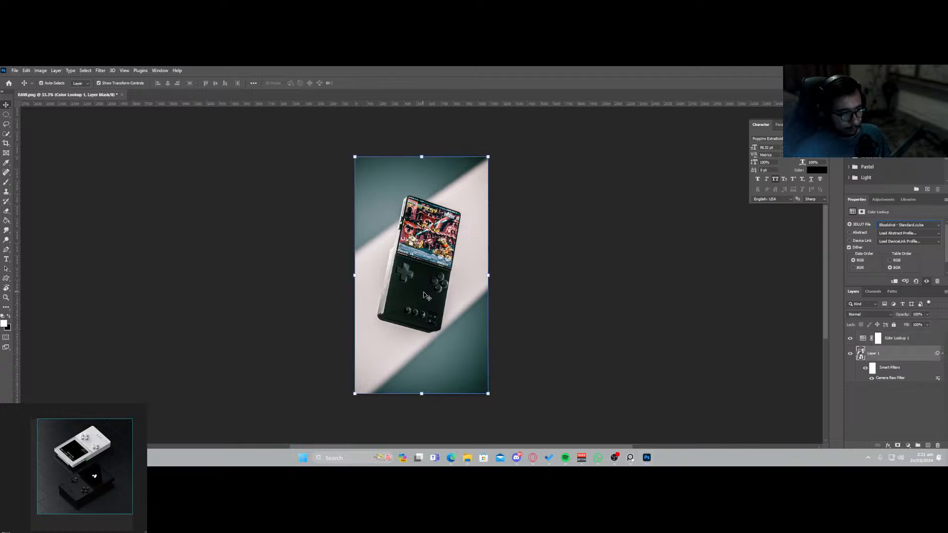
pyautogui.keyDown('alt'); pyautogui.scroll(4, 420, 305); pyautogui.keyUp('alt')
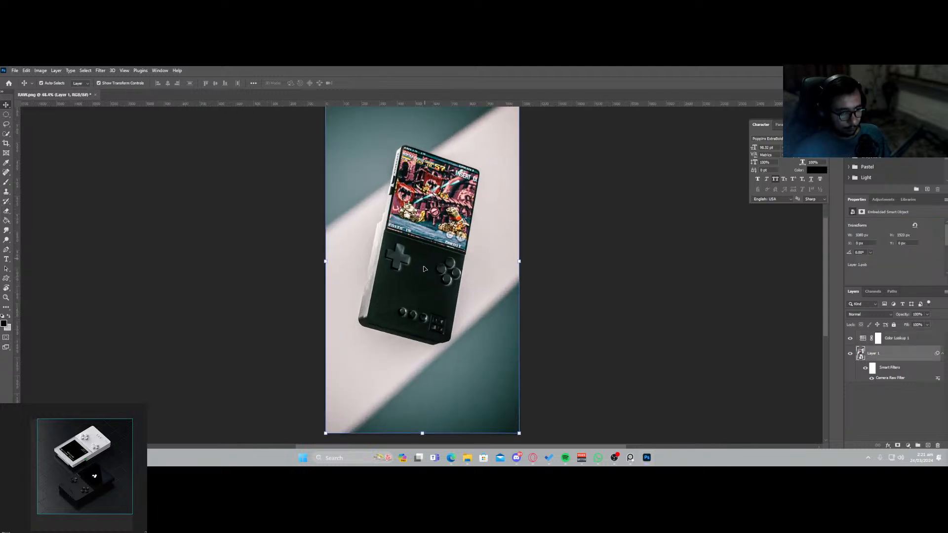
pyautogui.press('c')
pyautogui.press('Escape')
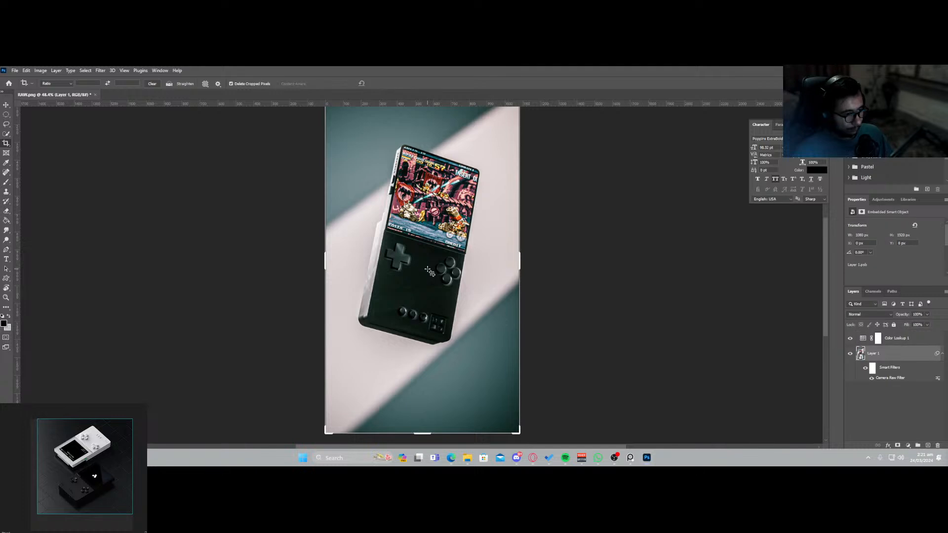
pyautogui.press('v')
pyautogui.moveTo(427, 250); pyautogui.dragTo(421, 266)
# Browse the Color Lookup adjustment's 3D LUTs and change it to the Color Out of Space - Standard LUT.
pyautogui.click(896, 340)
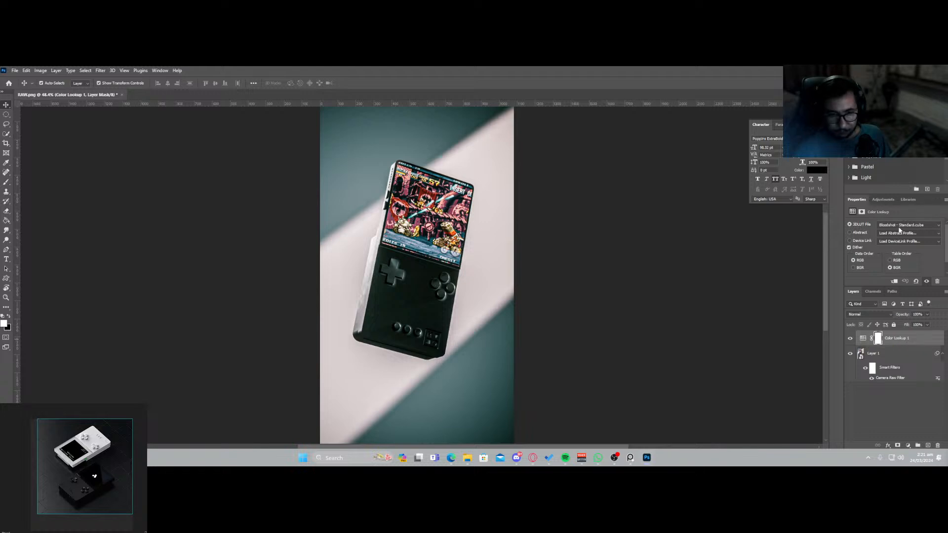
pyautogui.scroll(-1, 900, 230)
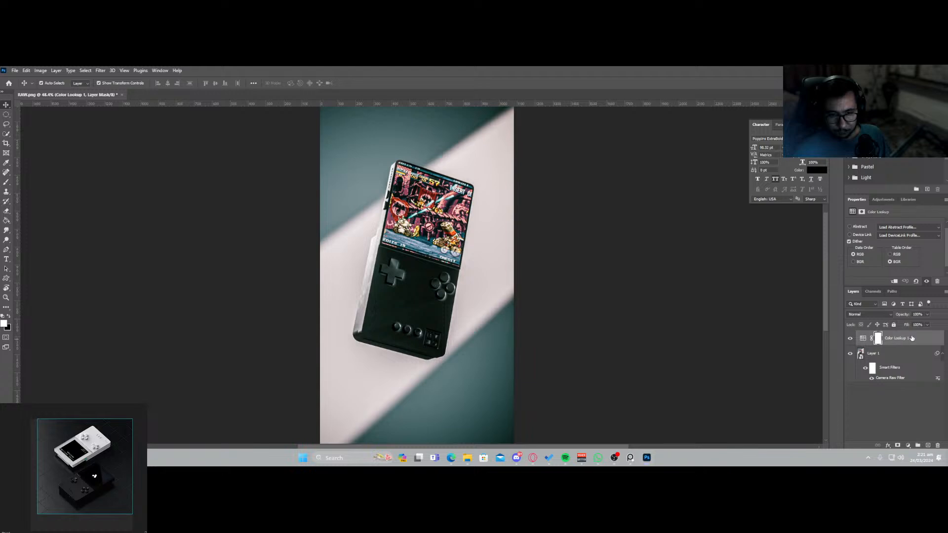
pyautogui.click(912, 338)
pyautogui.click(903, 235)
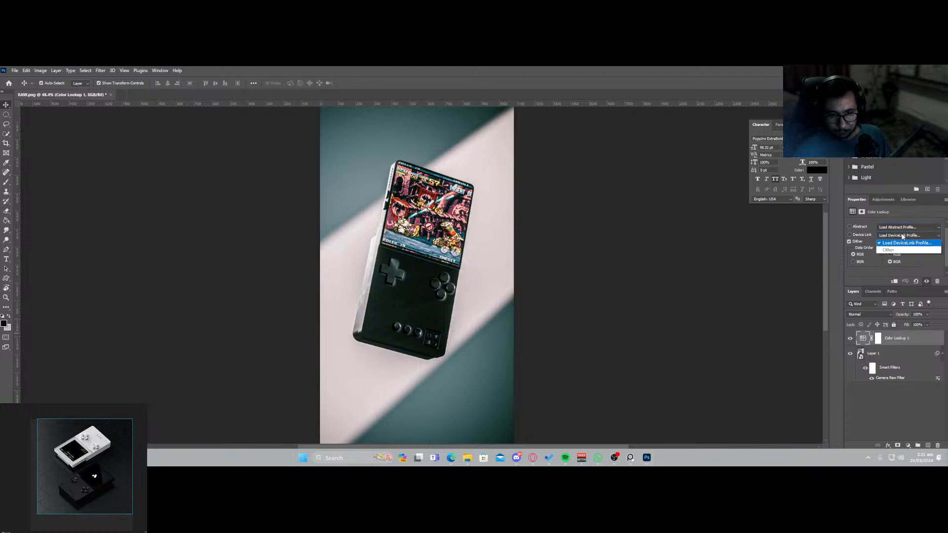
pyautogui.click(903, 236)
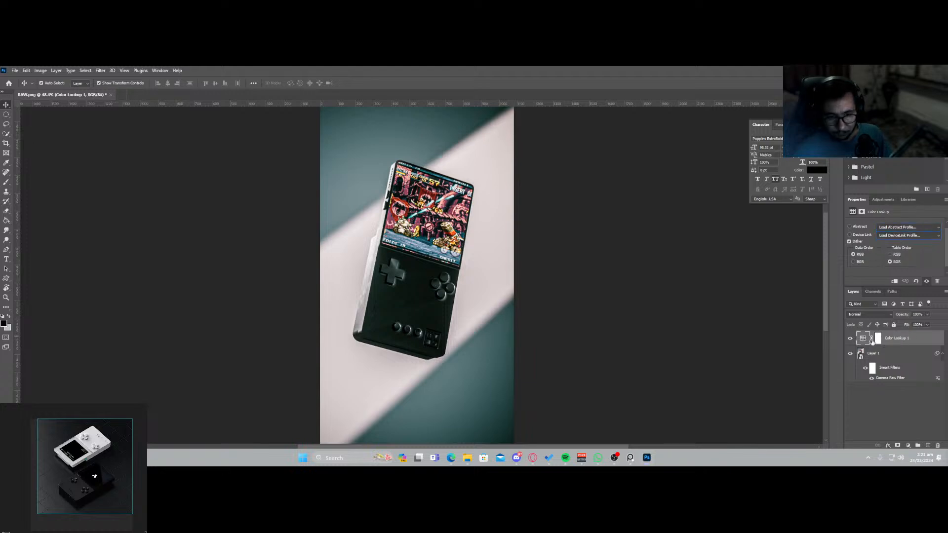
pyautogui.click(898, 418)
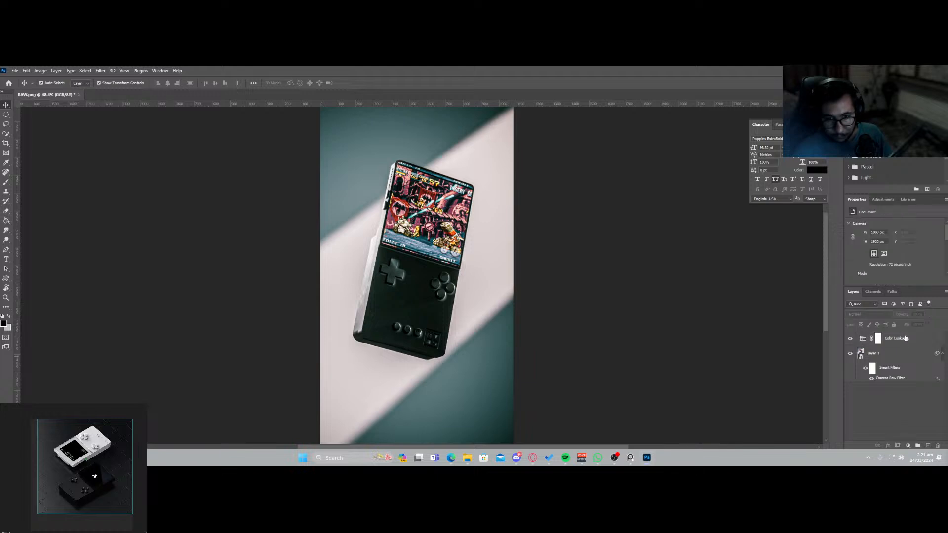
pyautogui.click(897, 340)
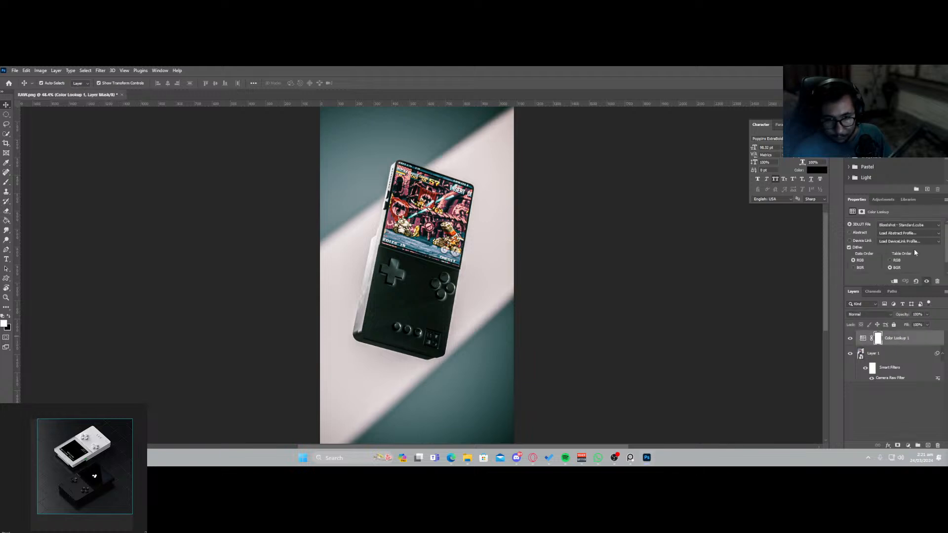
pyautogui.click(906, 225)
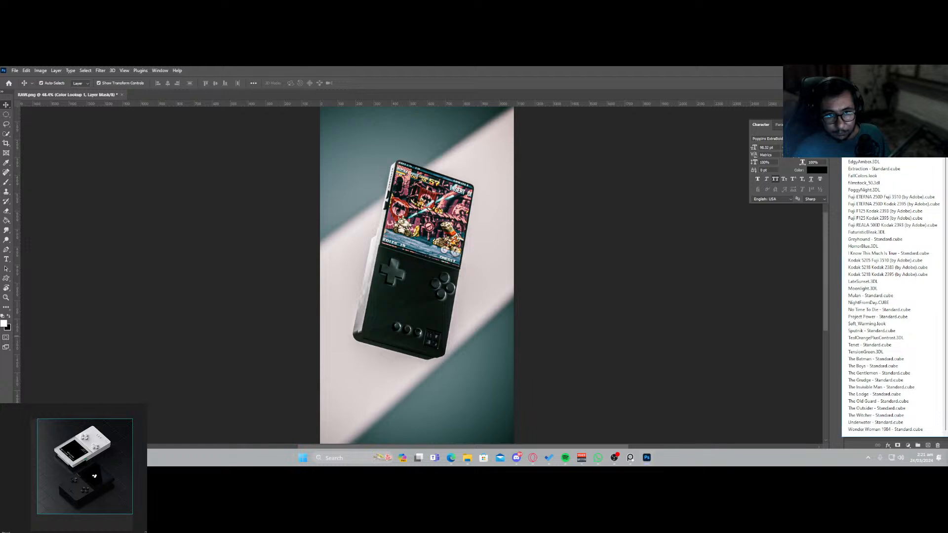
pyautogui.click(896, 119)
pyautogui.scroll(-1, 898, 228)
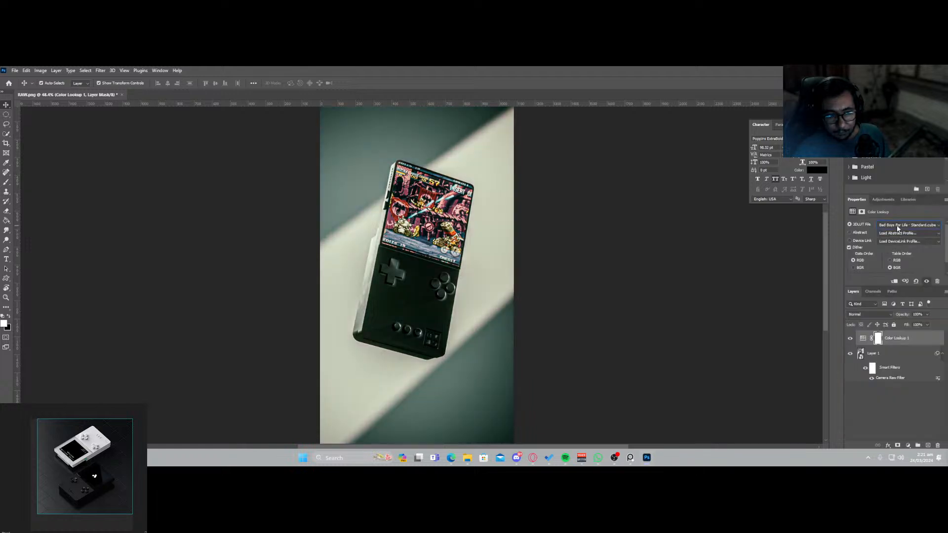
pyautogui.scroll(-3, 898, 228)
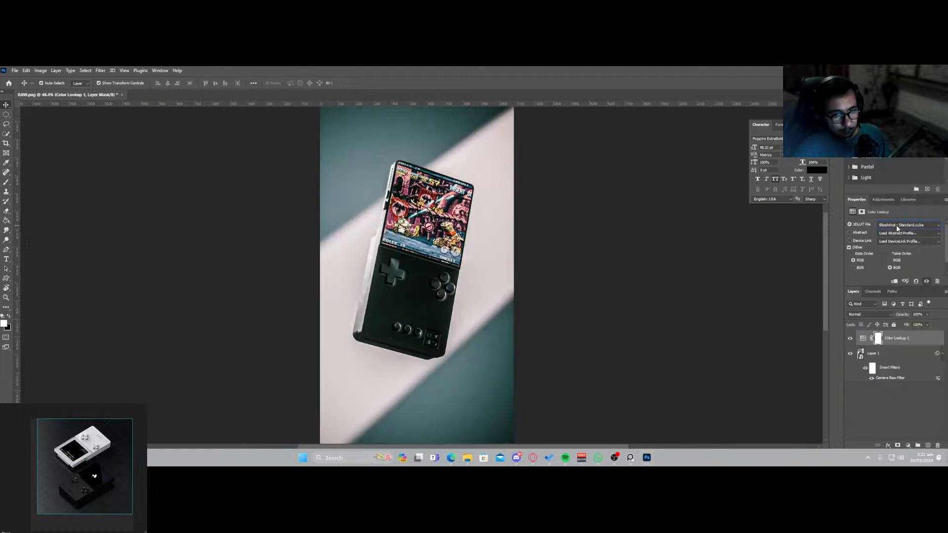
pyautogui.scroll(-2, 898, 228)
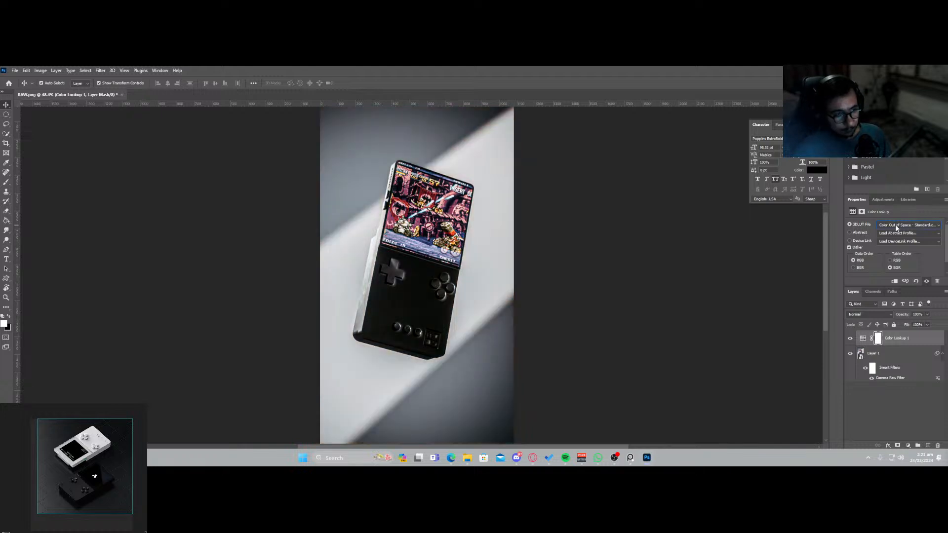
pyautogui.click(887, 407)
# Reopen the Camera Raw filter on the render layer and raise the Optics Vignette to about +18.
pyautogui.keyDown('alt'); pyautogui.scroll(-2, 466, 378); pyautogui.keyUp('alt')
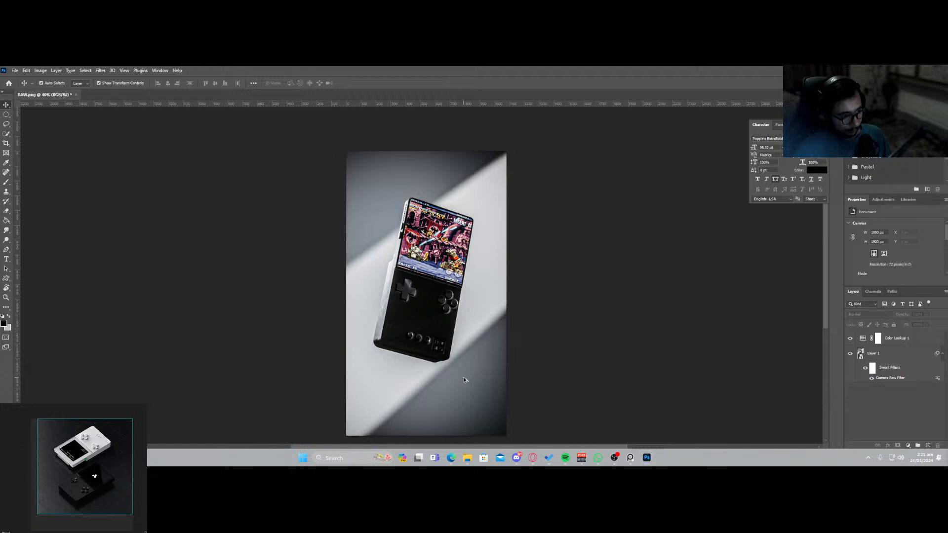
pyautogui.keyDown('alt'); pyautogui.scroll(-1, 464, 377); pyautogui.keyUp('alt')
pyautogui.keyDown('alt'); pyautogui.scroll(1, 463, 377); pyautogui.keyUp('alt')
pyautogui.moveTo(460, 340)
pyautogui.mouseDown()
pyautogui.moveTo(448, 316)
pyautogui.moveTo(450, 331)
pyautogui.mouseUp()
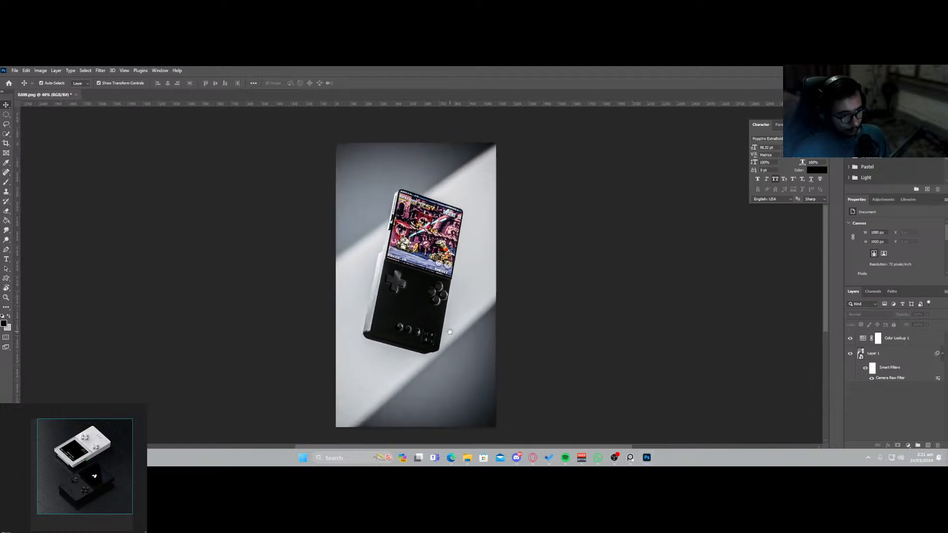
pyautogui.click(906, 340)
pyautogui.click(890, 355)
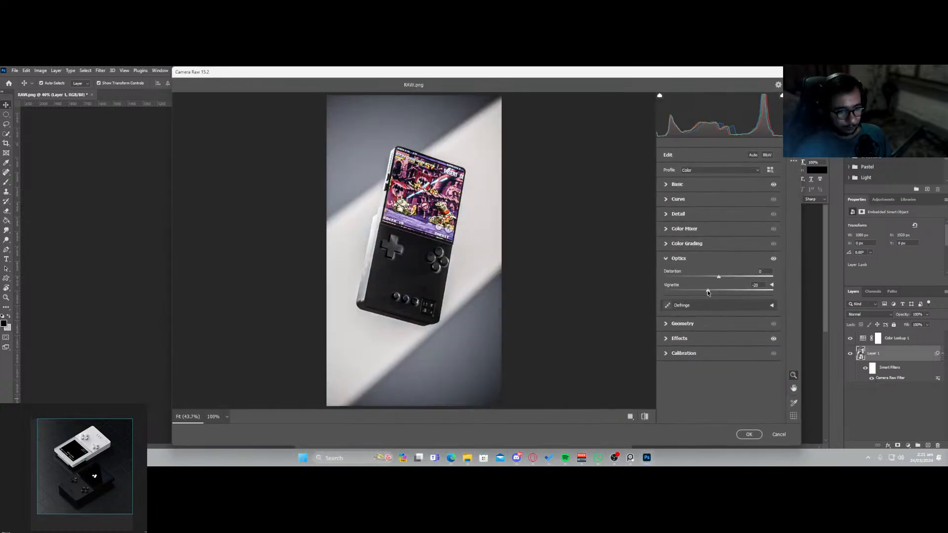
pyautogui.moveTo(708, 292); pyautogui.dragTo(728, 292)
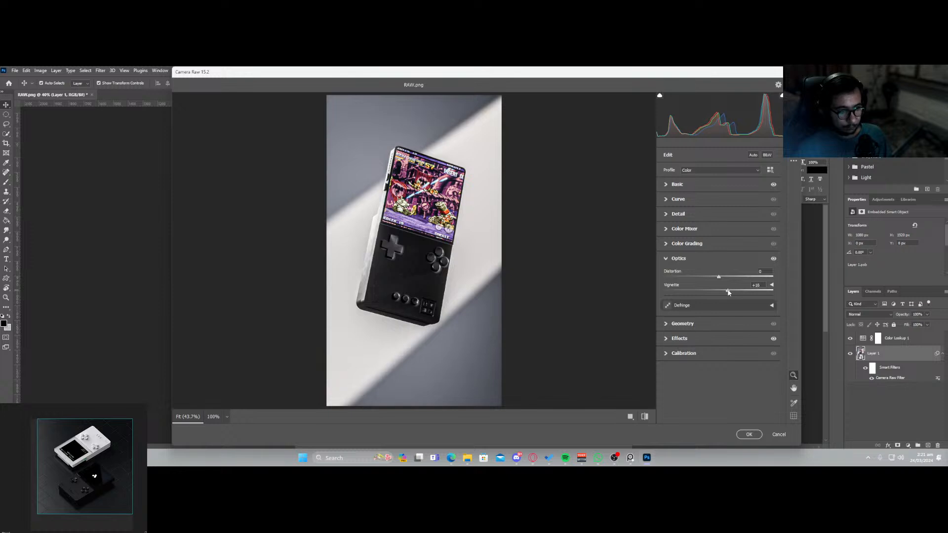
# Set the render's Shadows to +25 in the Camera Raw basic adjustments and apply the filter.
pyautogui.click(667, 187)
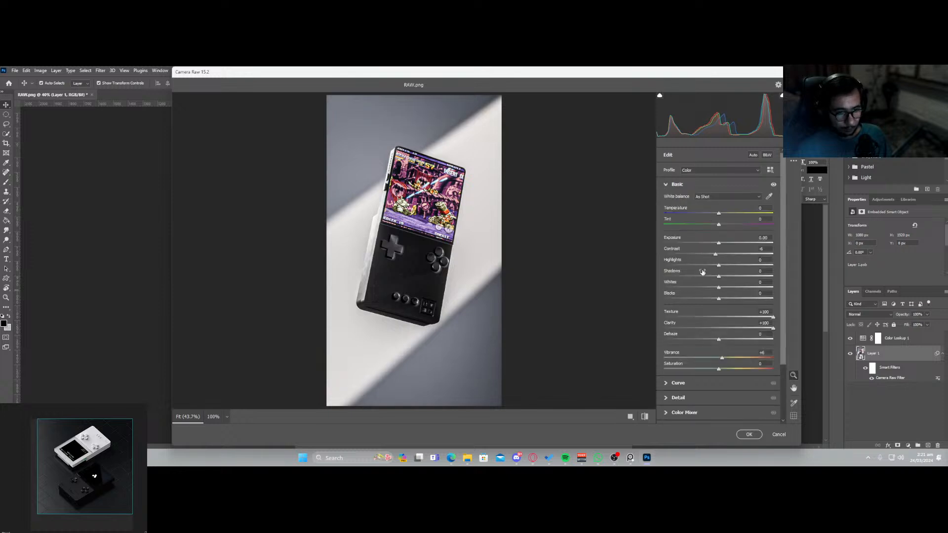
pyautogui.moveTo(719, 276); pyautogui.dragTo(732, 277)
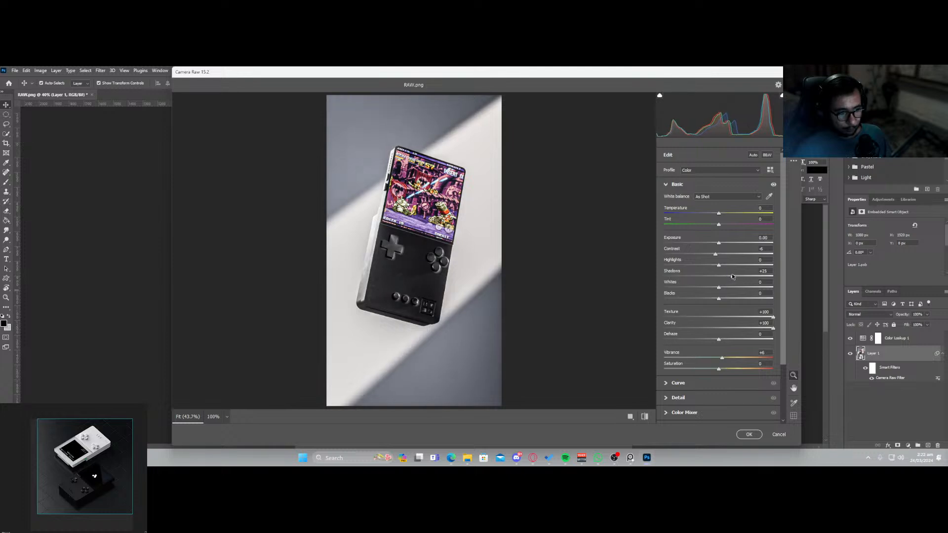
pyautogui.click(749, 435)
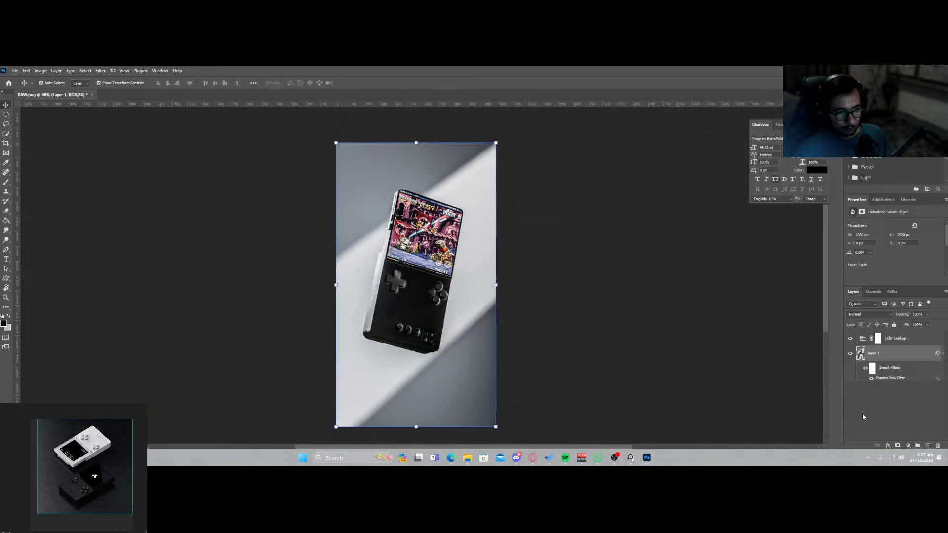
pyautogui.click(858, 411)
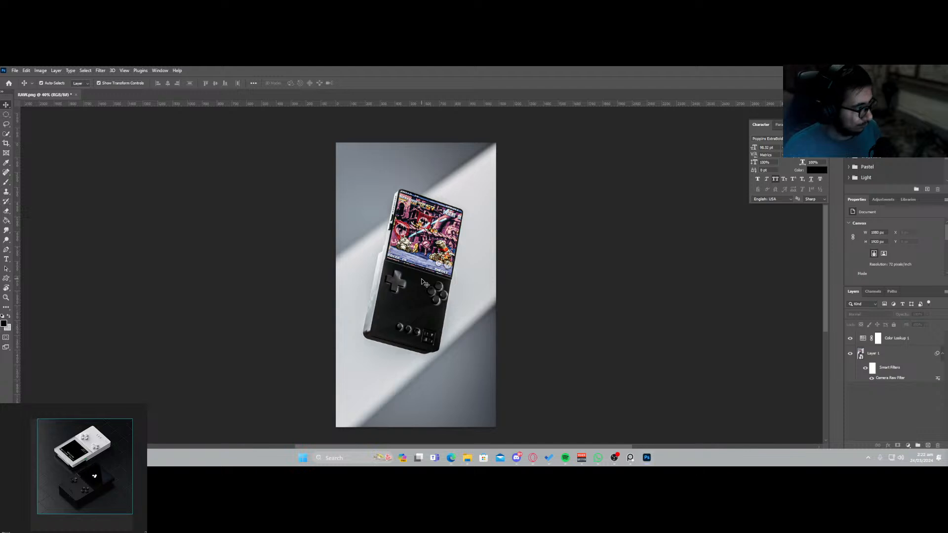
pyautogui.keyDown('alt'); pyautogui.scroll(5, 422, 283); pyautogui.keyUp('alt')
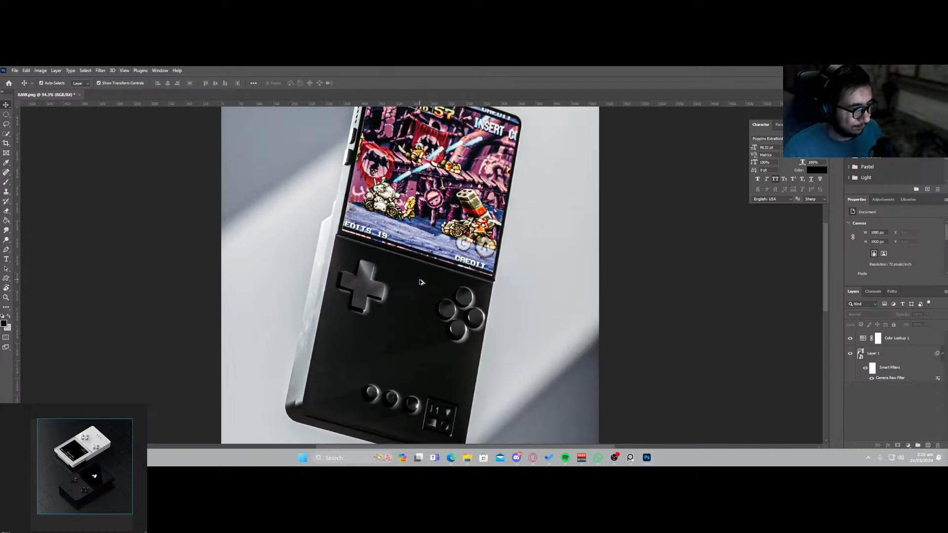
pyautogui.keyDown('alt'); pyautogui.scroll(-2, 421, 282); pyautogui.keyUp('alt')
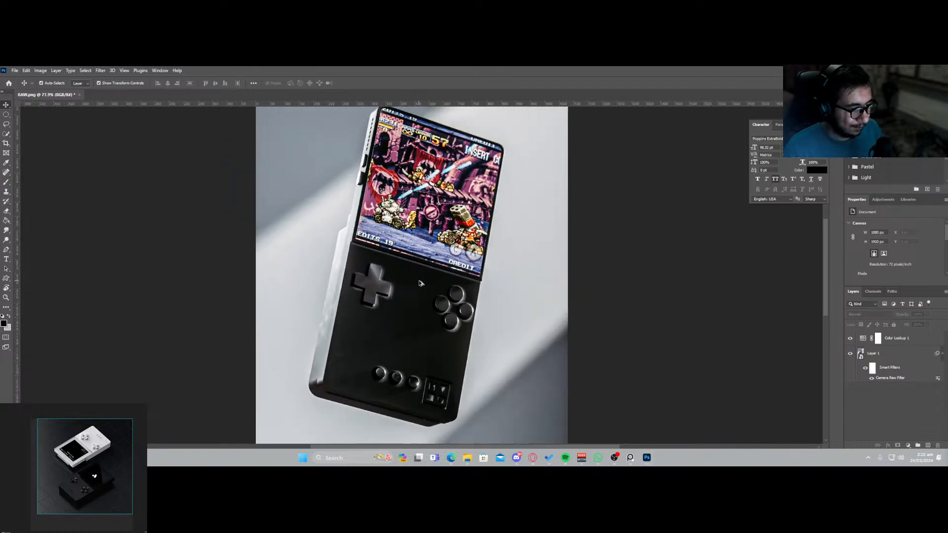
pyautogui.keyDown('alt'); pyautogui.scroll(-2, 420, 285); pyautogui.keyUp('alt')
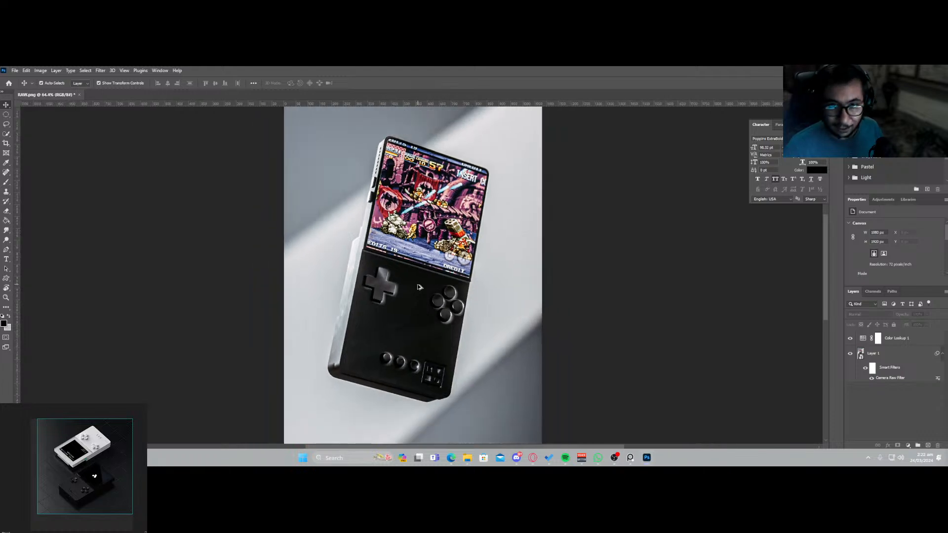
pyautogui.keyDown('alt'); pyautogui.scroll(-1, 419, 287); pyautogui.keyUp('alt')
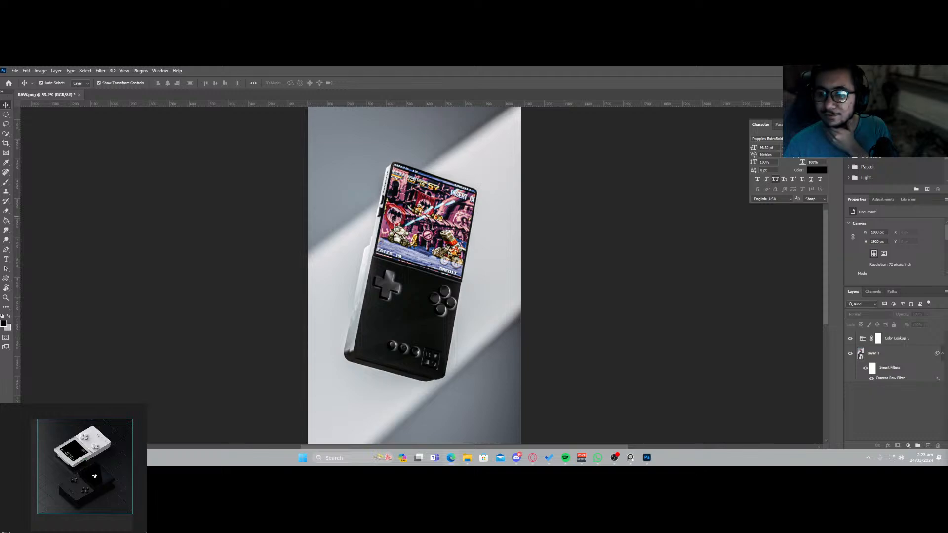
pyautogui.moveTo(947, 254); pyautogui.dragTo(363, 67)
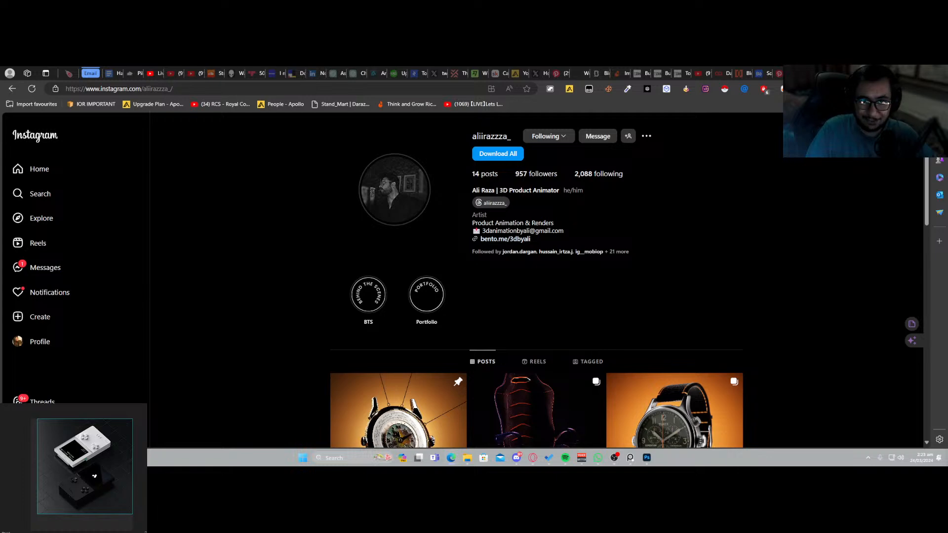
pyautogui.click(906, 74)
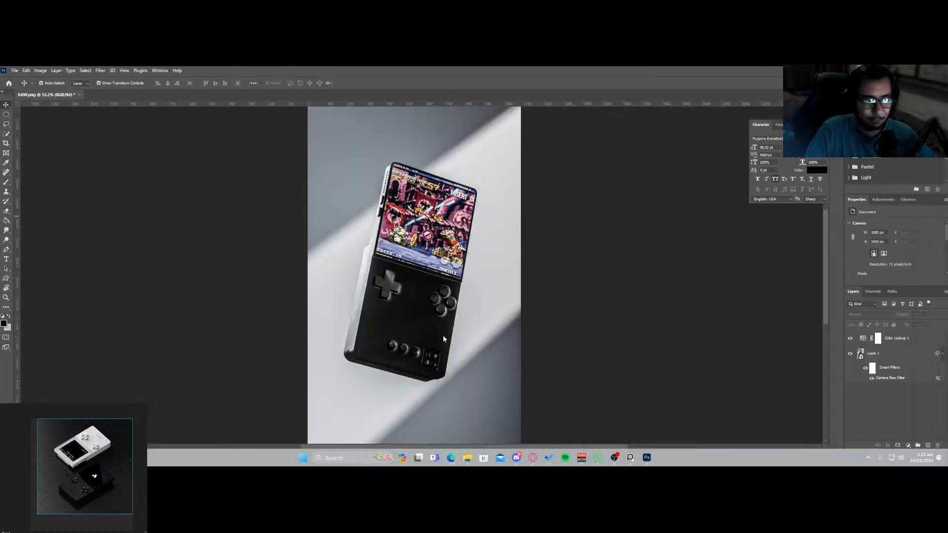